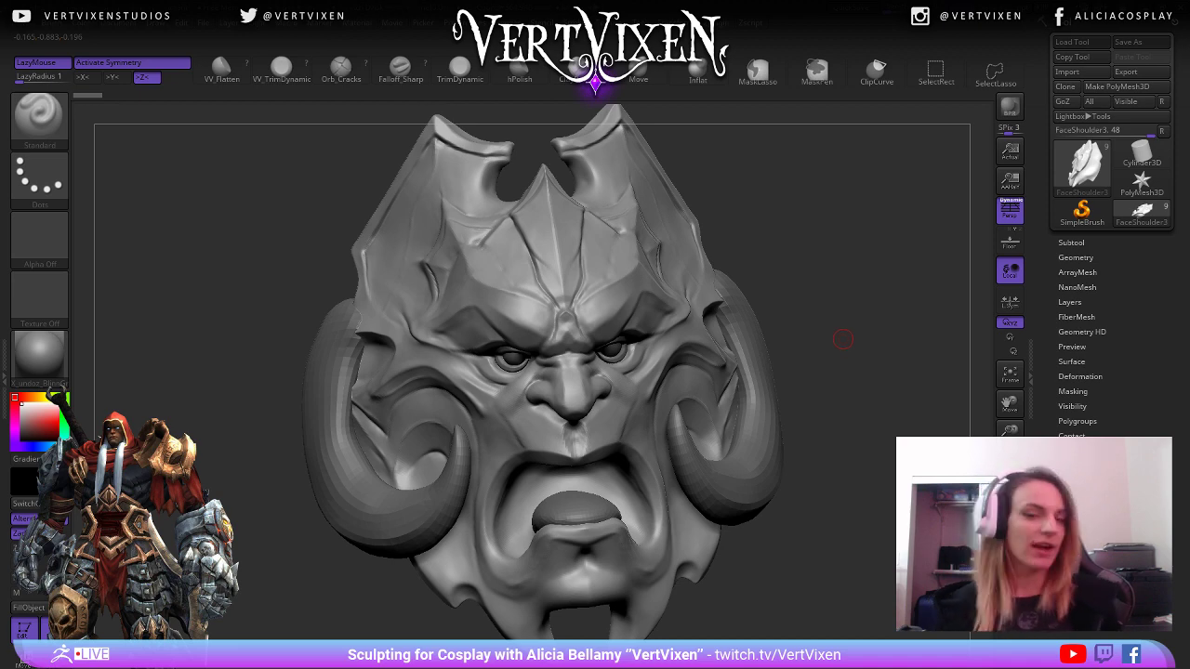
# Make the curved horns' subtool active and turn on local symmetry for it.
pyautogui.moveTo(842, 339)
pyautogui.mouseDown()
pyautogui.moveTo(848, 349)
pyautogui.moveTo(797, 306)
pyautogui.moveTo(837, 391)
pyautogui.mouseUp()
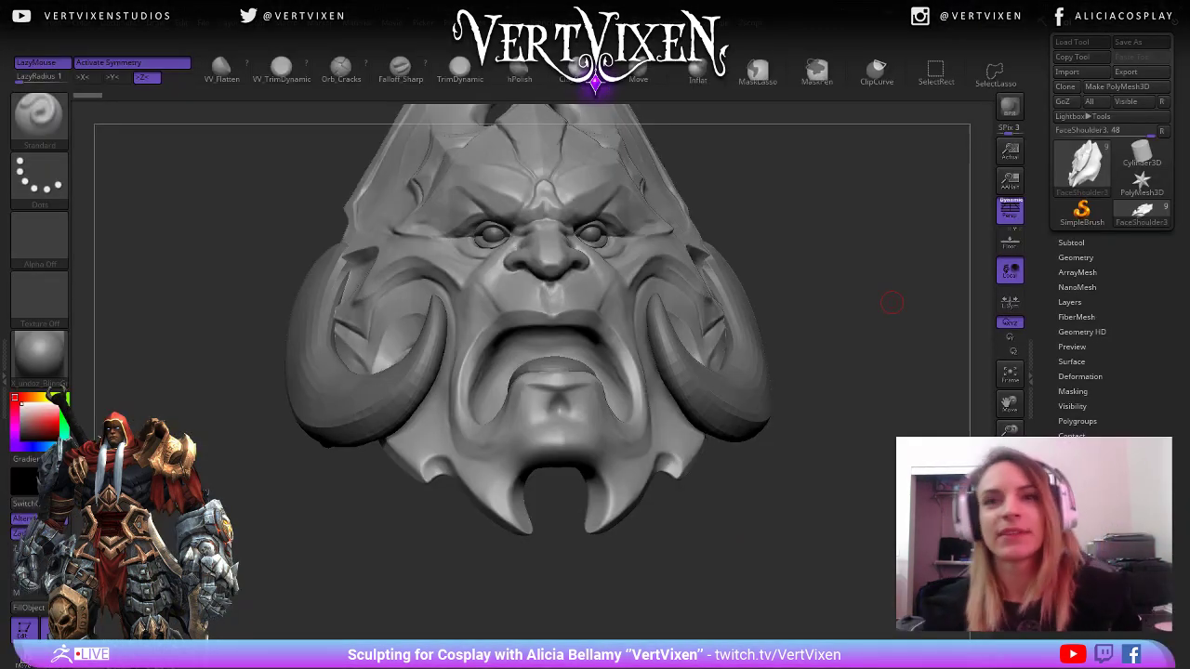
pyautogui.moveTo(892, 303); pyautogui.dragTo(805, 486)
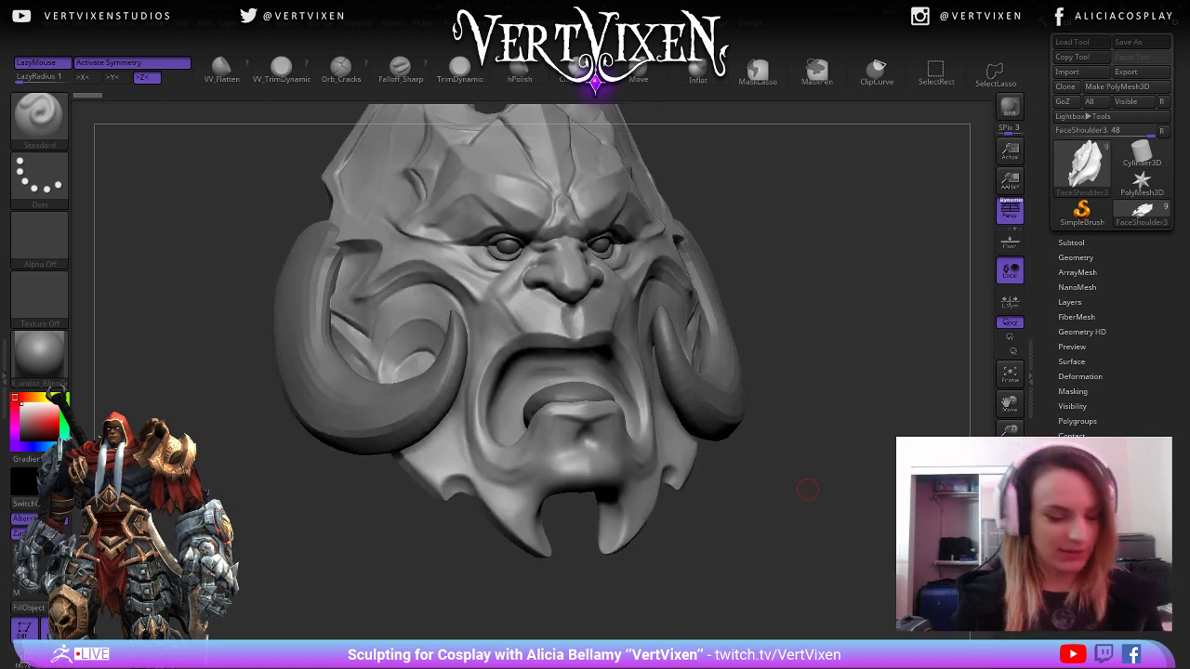
pyautogui.keyDown('alt'); pyautogui.click(386, 456); pyautogui.keyUp('alt')
pyautogui.moveTo(766, 438); pyautogui.dragTo(984, 344)
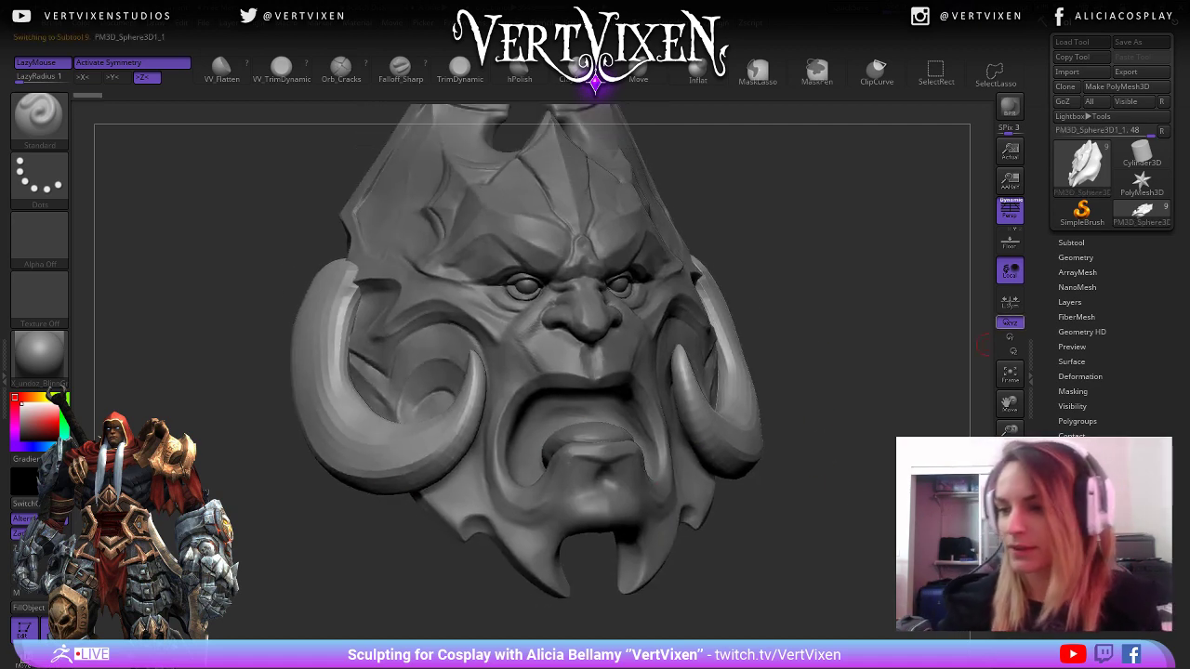
pyautogui.click(1010, 301)
pyautogui.keyDown('alt'); pyautogui.moveTo(863, 353); pyautogui.dragTo(711, 419); pyautogui.keyUp('alt')
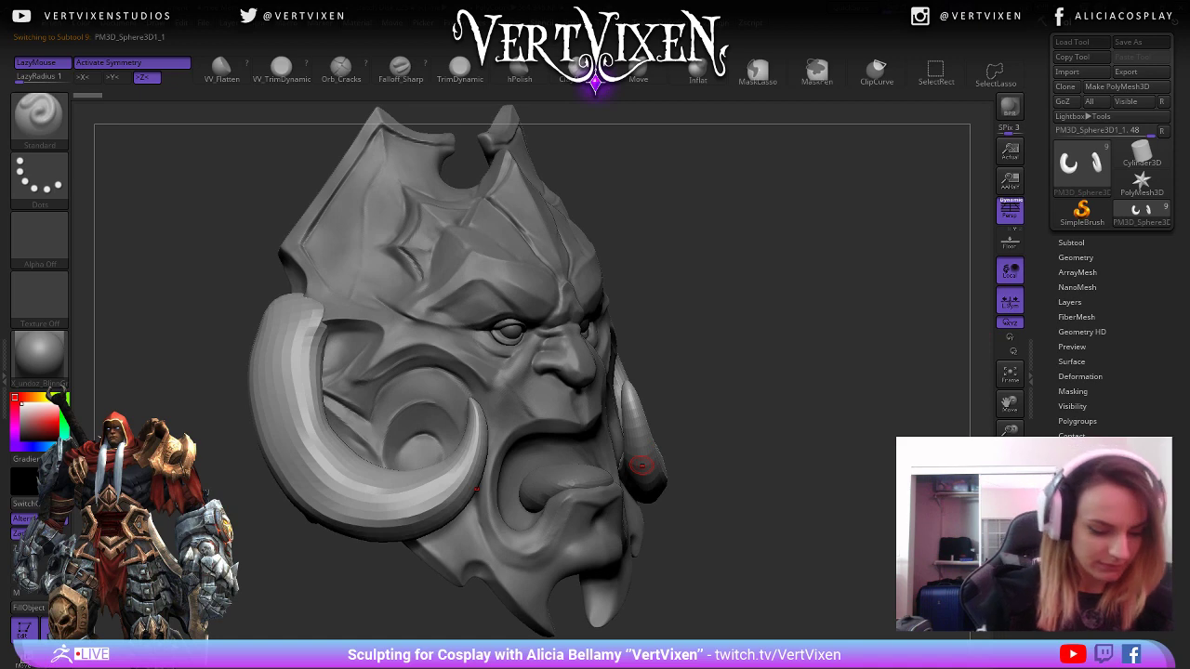
# Choose the Move brush, adjust its size and reshape the outer lower curve of the horns.
pyautogui.press('b')
pyautogui.press('m')
pyautogui.press('v')
pyautogui.press('space')
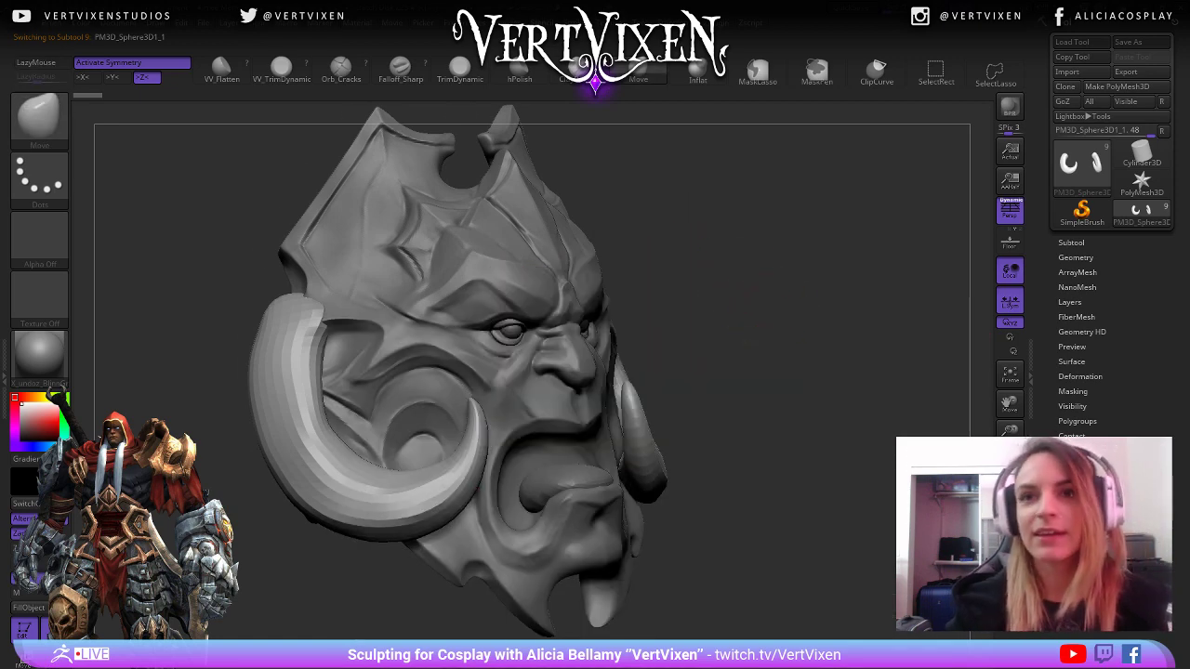
pyautogui.moveTo(729, 325); pyautogui.dragTo(772, 311)
pyautogui.rightClick(772, 310)
pyautogui.rightClick(280, 420)
pyautogui.moveTo(232, 430); pyautogui.dragTo(207, 425)
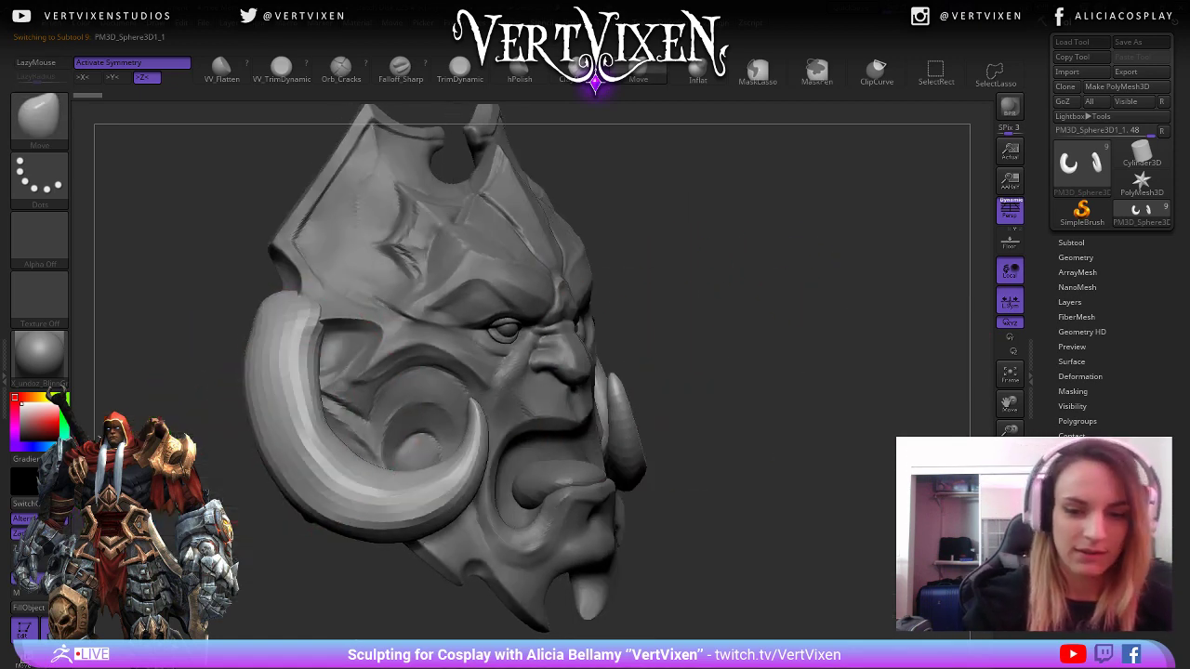
pyautogui.moveTo(688, 381)
pyautogui.mouseDown()
pyautogui.moveTo(762, 368)
pyautogui.moveTo(797, 345)
pyautogui.mouseUp()
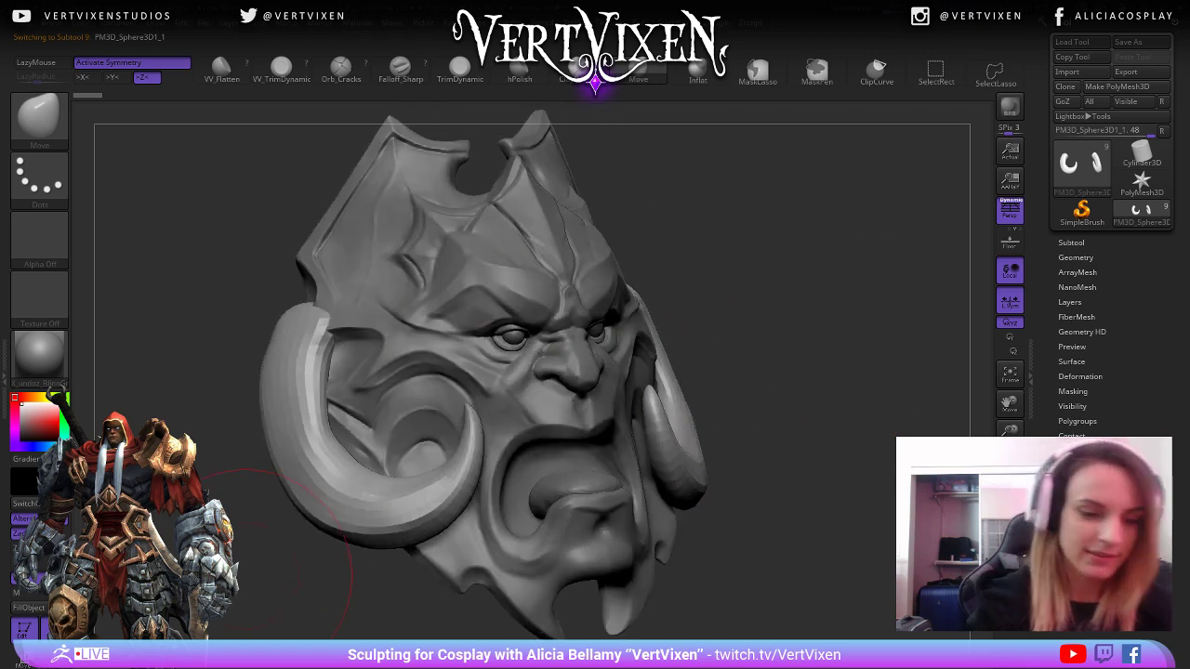
pyautogui.moveTo(245, 577); pyautogui.dragTo(296, 563)
pyautogui.moveTo(292, 505); pyautogui.dragTo(285, 484)
# Adjust the horn tips and push the underside of the lower curve upward in side view with the Move brush.
pyautogui.moveTo(725, 358)
pyautogui.mouseDown()
pyautogui.moveTo(800, 327)
pyautogui.moveTo(789, 311)
pyautogui.moveTo(788, 340)
pyautogui.moveTo(871, 347)
pyautogui.mouseUp()
pyautogui.rightClick(804, 325)
pyautogui.rightClick(871, 347)
pyautogui.moveTo(505, 411); pyautogui.dragTo(500, 407)
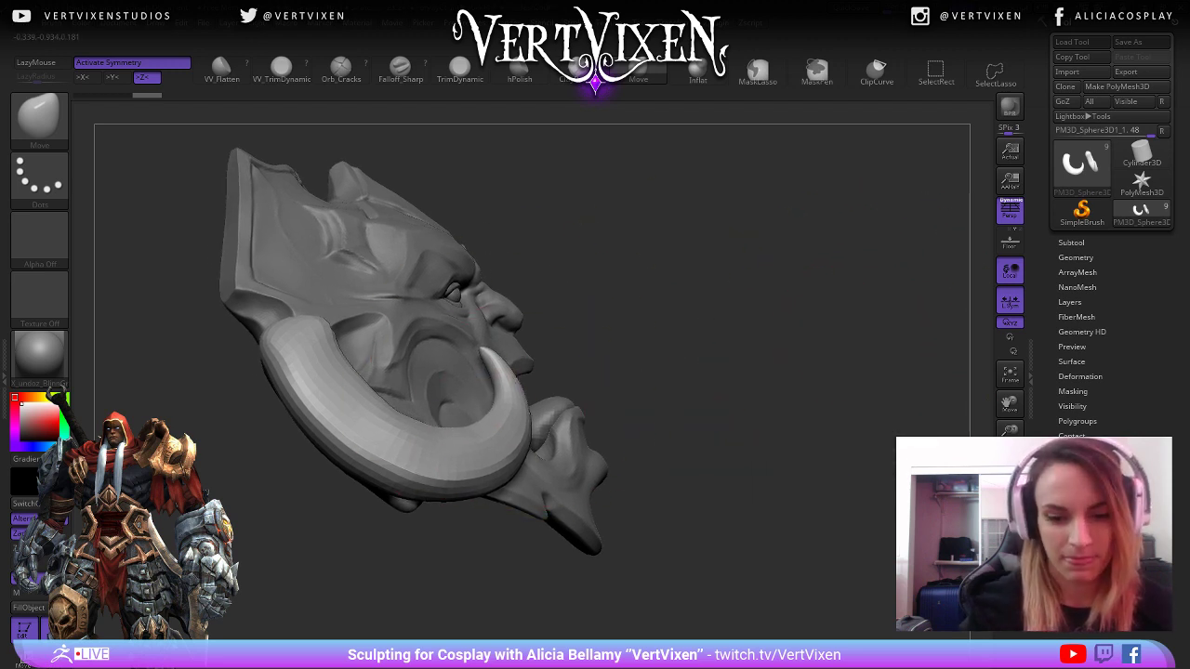
pyautogui.moveTo(456, 510); pyautogui.dragTo(437, 484)
pyautogui.rightClick(693, 324)
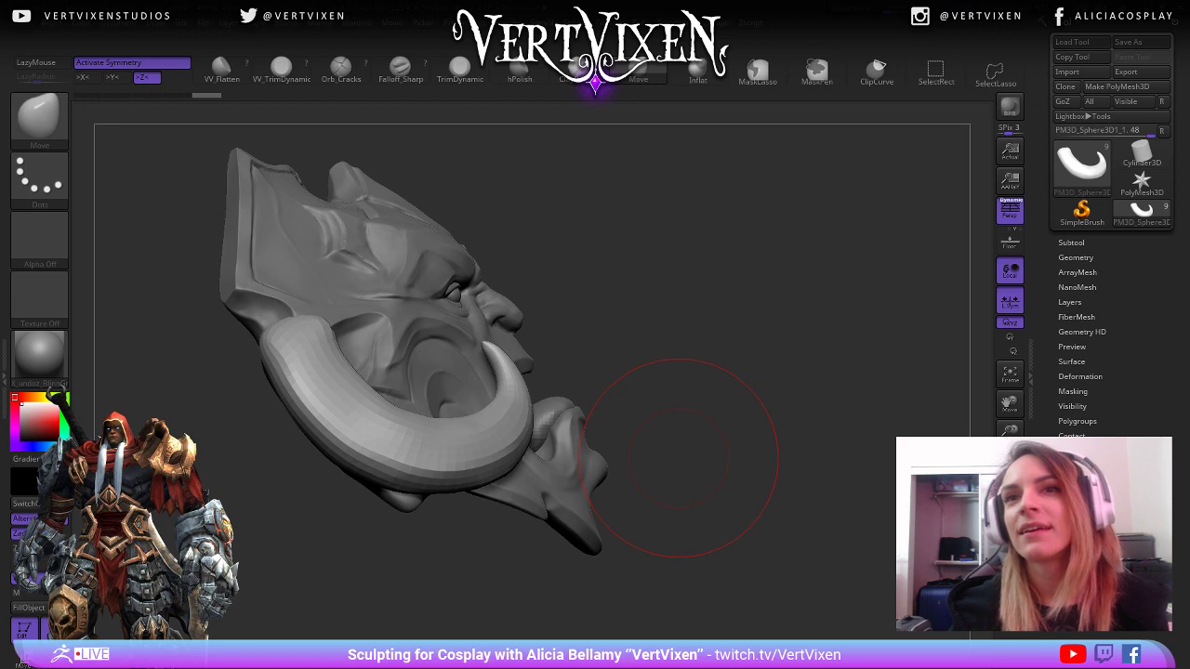
pyautogui.moveTo(680, 454)
pyautogui.mouseDown()
pyautogui.moveTo(595, 465)
pyautogui.moveTo(584, 450)
pyautogui.moveTo(595, 476)
pyautogui.mouseUp()
pyautogui.moveTo(523, 372); pyautogui.dragTo(517, 376)
# Resize the Move brush and nudge the front of the horns' lower bend slightly inward.
pyautogui.moveTo(718, 283); pyautogui.dragTo(766, 273)
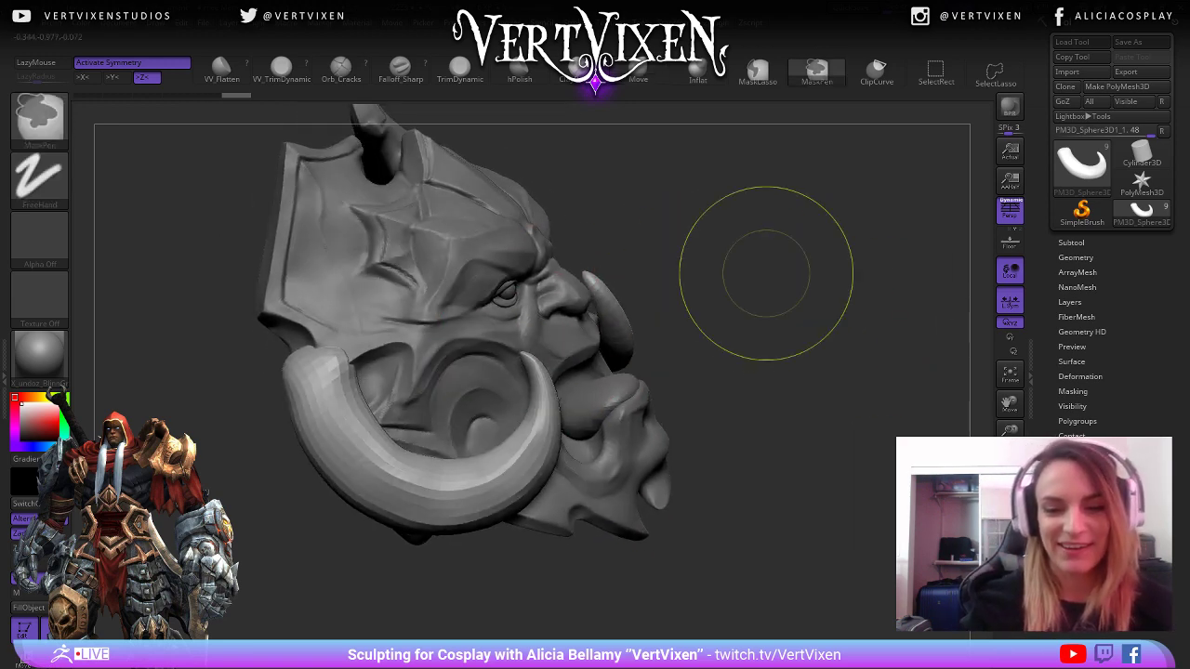
pyautogui.moveTo(704, 244)
pyautogui.mouseDown()
pyautogui.moveTo(531, 399)
pyautogui.moveTo(505, 438)
pyautogui.moveTo(549, 458)
pyautogui.mouseUp()
pyautogui.press('space')
pyautogui.press('space')
pyautogui.moveTo(736, 357); pyautogui.dragTo(720, 358)
pyautogui.moveTo(688, 497)
pyautogui.mouseDown()
pyautogui.moveTo(631, 500)
pyautogui.moveTo(853, 363)
pyautogui.moveTo(785, 307)
pyautogui.mouseUp()
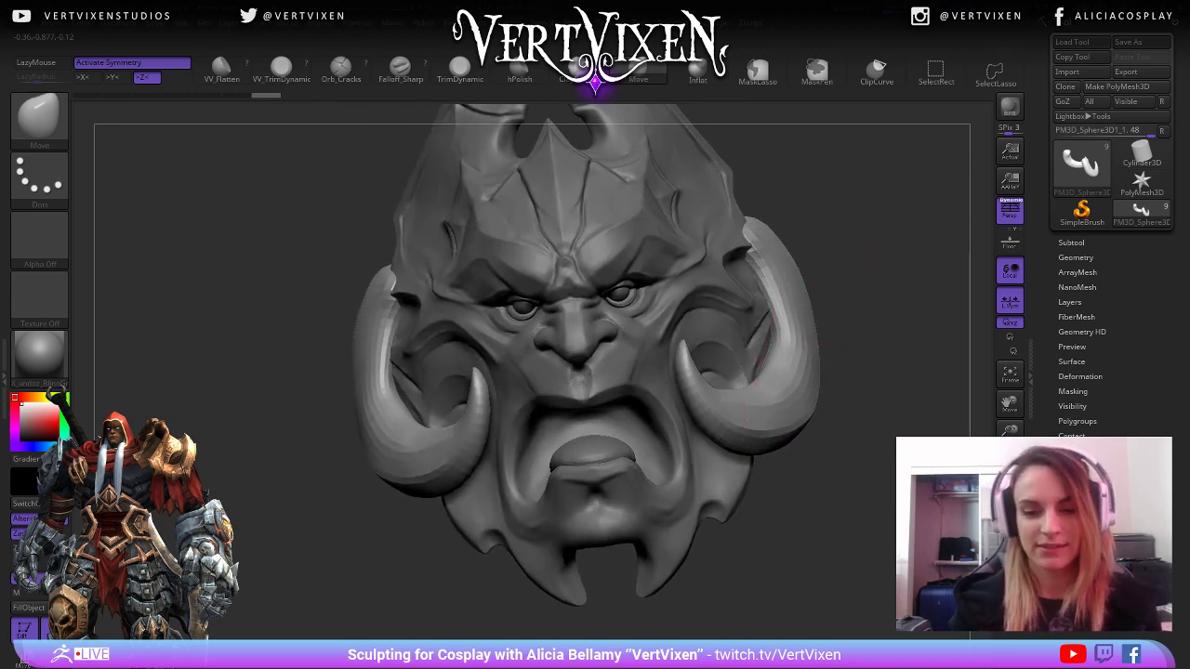
pyautogui.moveTo(822, 345)
pyautogui.keyDown('shift'); pyautogui.mouseDown()
pyautogui.moveTo(790, 372)
pyautogui.moveTo(877, 336)
pyautogui.moveTo(841, 327)
pyautogui.moveTo(842, 344)
pyautogui.mouseUp(); pyautogui.keyUp('shift')
pyautogui.press('space')
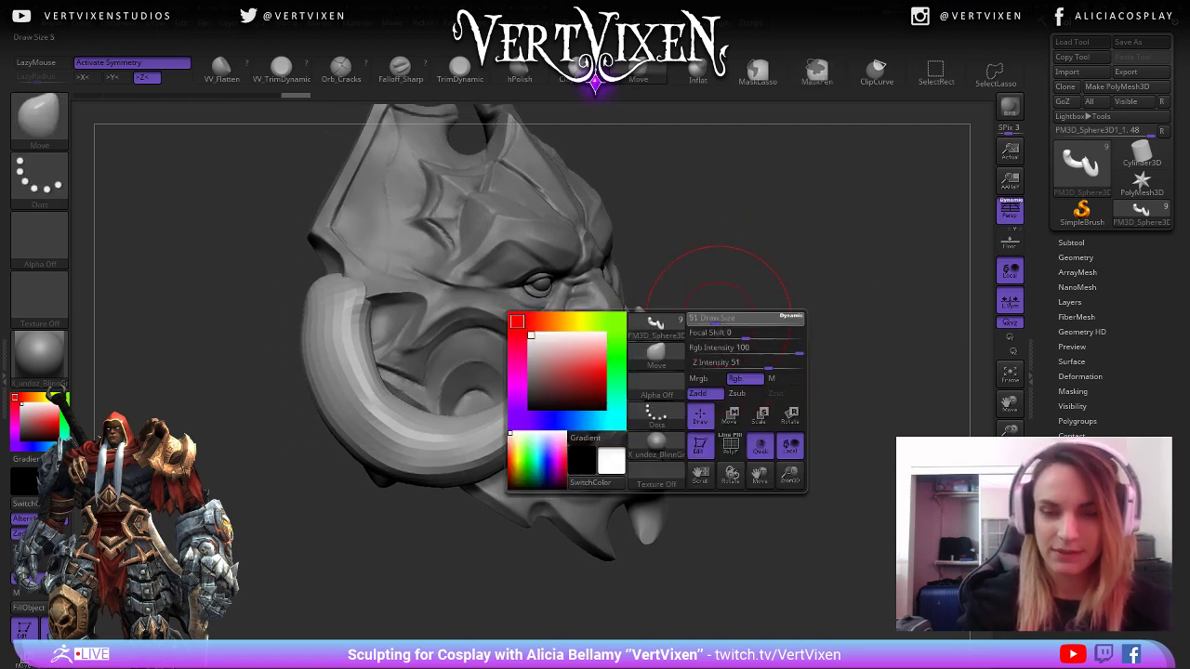
pyautogui.moveTo(771, 381)
pyautogui.mouseDown()
pyautogui.moveTo(739, 395)
pyautogui.moveTo(788, 392)
pyautogui.moveTo(797, 279)
pyautogui.moveTo(592, 362)
pyautogui.mouseUp()
pyautogui.moveTo(615, 450); pyautogui.dragTo(608, 446)
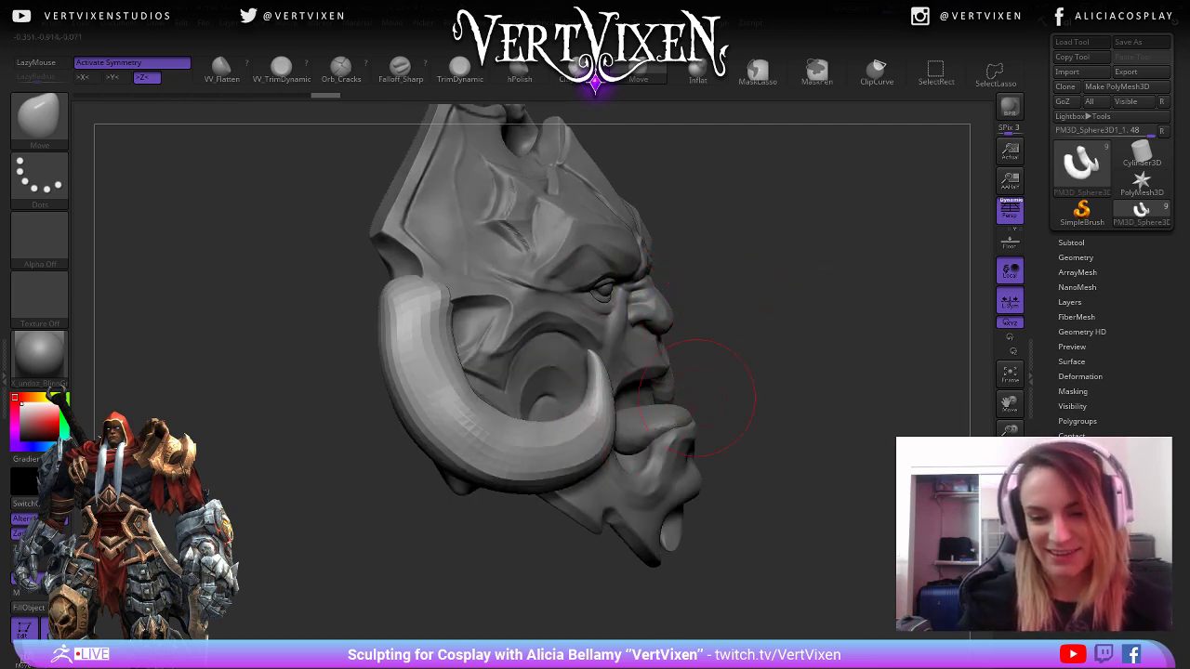
pyautogui.moveTo(696, 398); pyautogui.dragTo(775, 389)
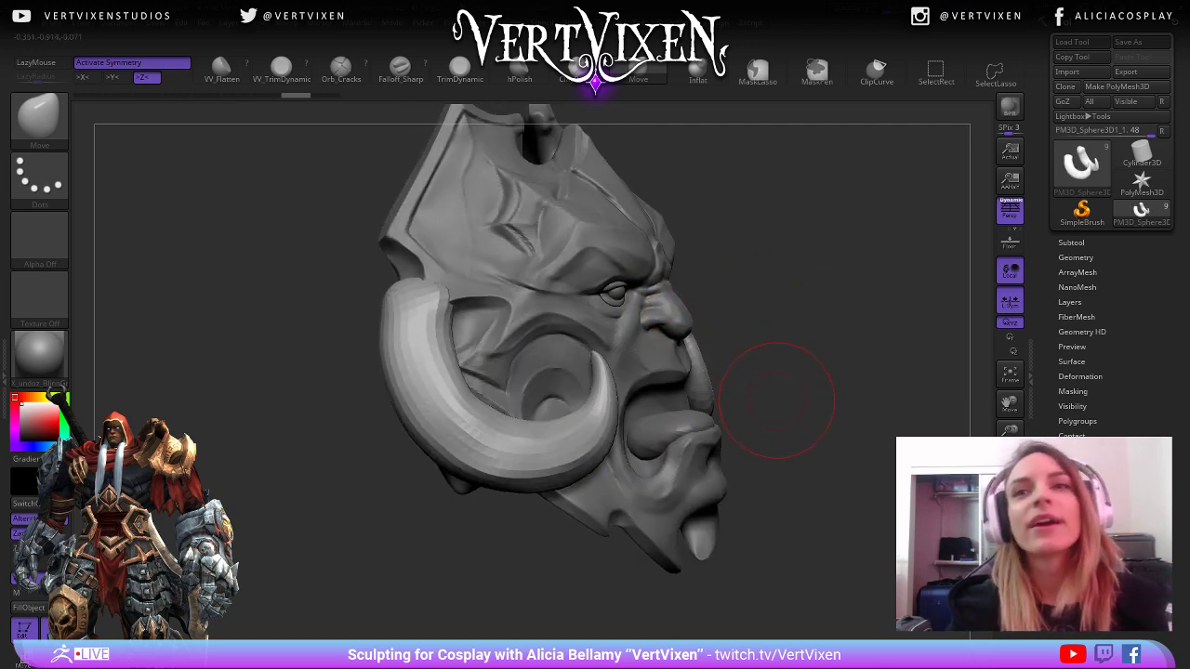
pyautogui.moveTo(783, 411)
pyautogui.mouseDown()
pyautogui.moveTo(821, 455)
pyautogui.moveTo(803, 462)
pyautogui.mouseUp()
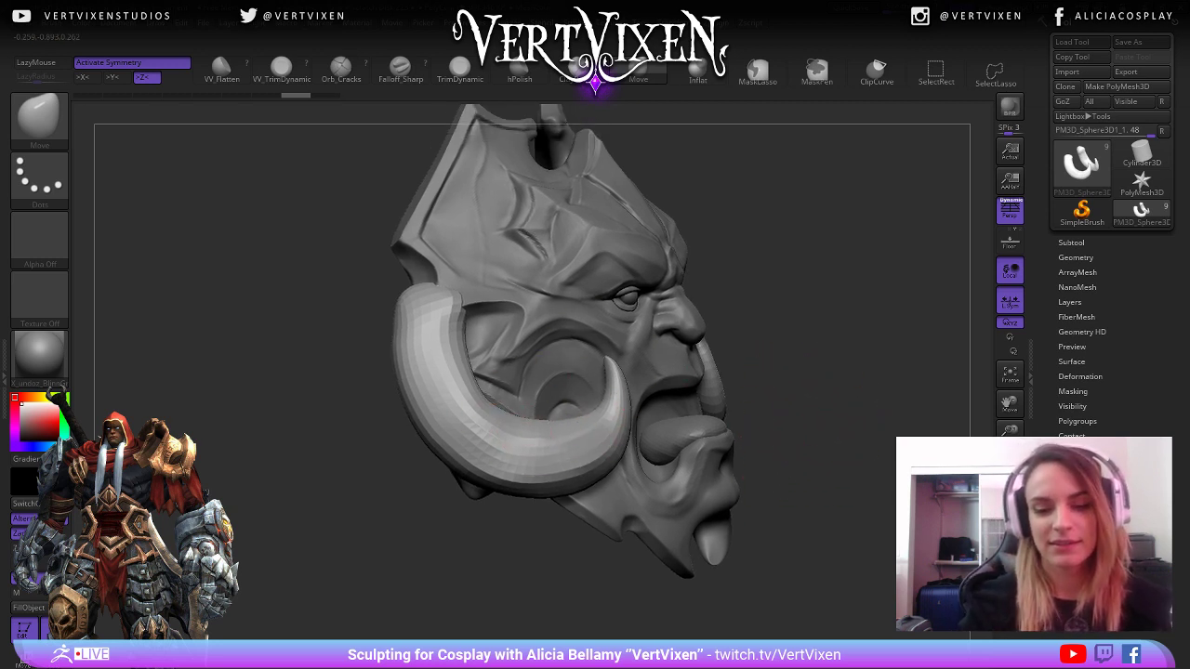
# Smooth the inner bend of the horns, then nudge their lower curve with the Move brush.
pyautogui.moveTo(699, 279); pyautogui.dragTo(739, 266)
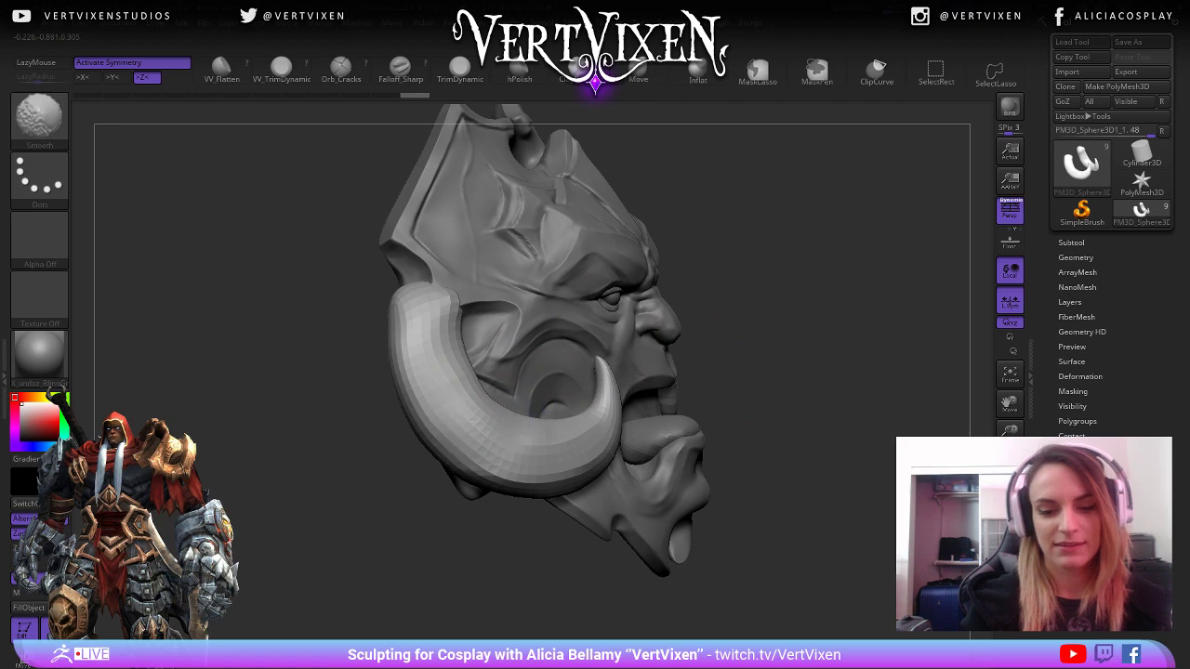
pyautogui.keyDown('shift'); pyautogui.moveTo(474, 405); pyautogui.dragTo(487, 424); pyautogui.keyUp('shift')
pyautogui.moveTo(806, 354); pyautogui.dragTo(755, 361)
pyautogui.keyDown('shift'); pyautogui.moveTo(502, 415); pyautogui.dragTo(545, 377); pyautogui.keyUp('shift')
pyautogui.moveTo(844, 346)
pyautogui.keyDown('alt'); pyautogui.mouseDown()
pyautogui.moveTo(824, 351)
pyautogui.moveTo(868, 349)
pyautogui.moveTo(831, 337)
pyautogui.mouseUp(); pyautogui.keyUp('alt')
pyautogui.moveTo(470, 418)
pyautogui.keyDown('shift'); pyautogui.mouseDown()
pyautogui.moveTo(452, 399)
pyautogui.moveTo(507, 409)
pyautogui.mouseUp(); pyautogui.keyUp('shift')
pyautogui.moveTo(791, 402)
pyautogui.mouseDown()
pyautogui.moveTo(829, 411)
pyautogui.moveTo(707, 407)
pyautogui.moveTo(720, 400)
pyautogui.mouseUp()
pyautogui.moveTo(536, 451); pyautogui.dragTo(549, 460)
pyautogui.moveTo(781, 344)
pyautogui.mouseDown()
pyautogui.moveTo(858, 325)
pyautogui.moveTo(757, 339)
pyautogui.moveTo(844, 390)
pyautogui.moveTo(791, 474)
pyautogui.mouseUp()
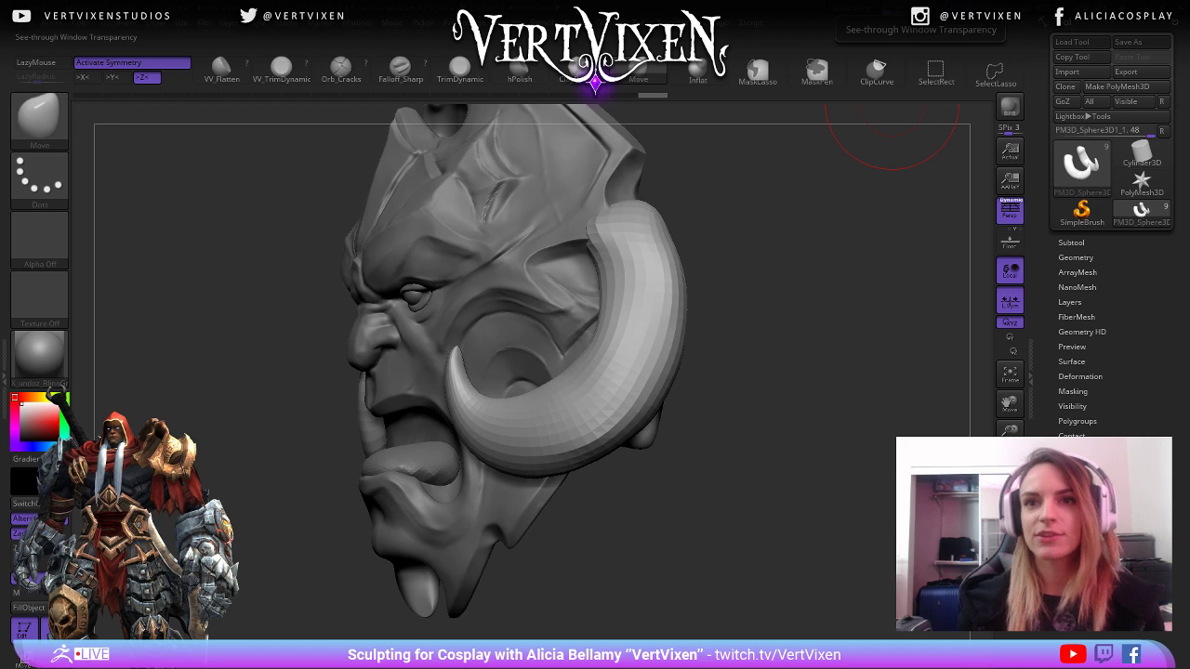
# Set the Move brush's draw size to about 56 and push the horns' upper ends inward.
pyautogui.moveTo(884, 186); pyautogui.dragTo(837, 456)
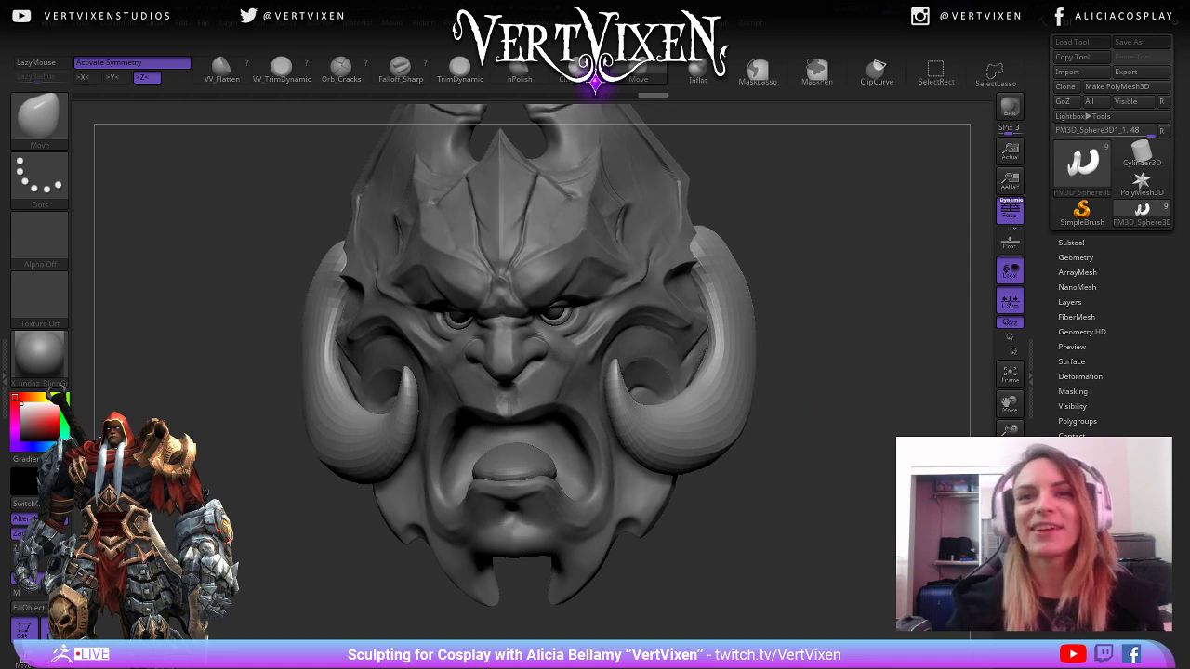
pyautogui.moveTo(836, 451); pyautogui.dragTo(814, 398)
pyautogui.moveTo(691, 364)
pyautogui.keyDown('alt'); pyautogui.mouseDown()
pyautogui.moveTo(770, 353)
pyautogui.moveTo(744, 344)
pyautogui.moveTo(833, 374)
pyautogui.mouseUp(); pyautogui.keyUp('alt')
pyautogui.hotkey('shift', 'f')
pyautogui.hotkey('shift', 'f')
pyautogui.press('space')
pyautogui.moveTo(400, 294); pyautogui.dragTo(409, 294)
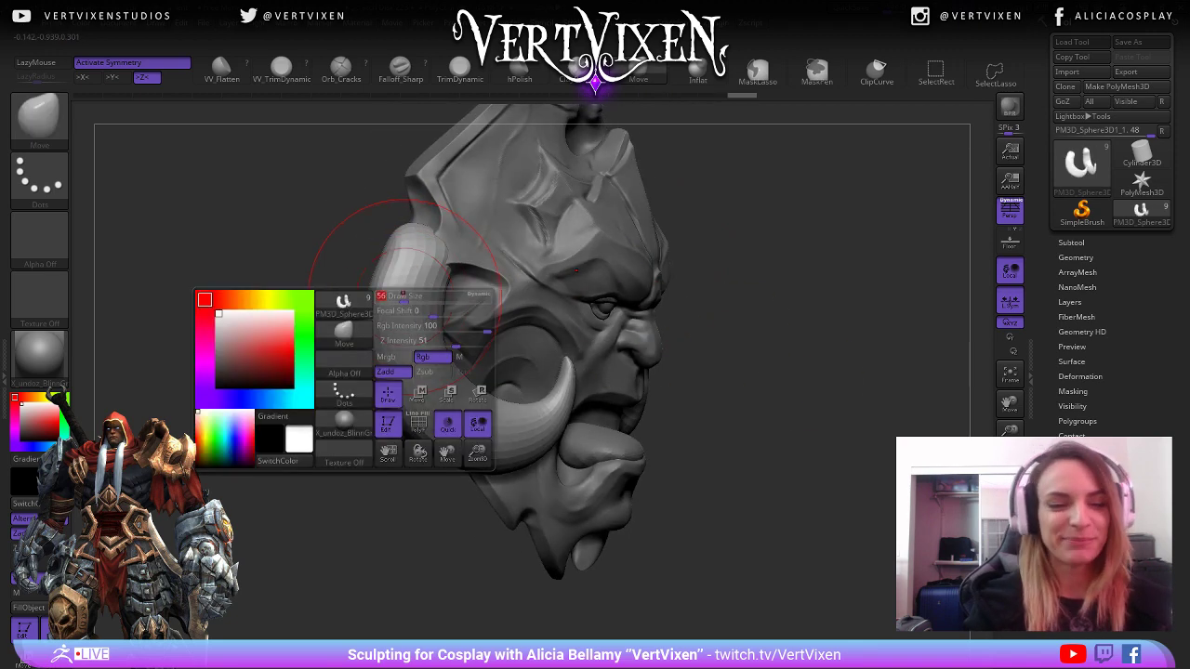
pyautogui.keyDown('alt'); pyautogui.moveTo(739, 377); pyautogui.dragTo(773, 369); pyautogui.keyUp('alt')
pyautogui.moveTo(748, 266); pyautogui.dragTo(677, 270)
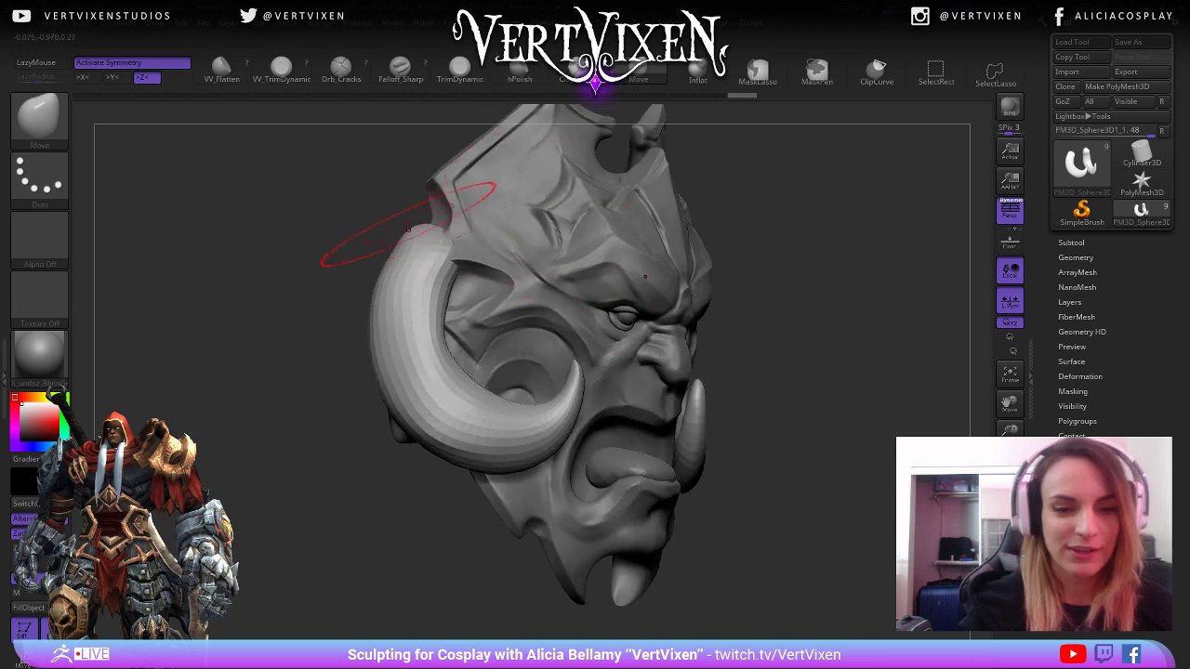
pyautogui.moveTo(353, 244); pyautogui.dragTo(391, 249)
# Resize the brush and smooth the upper ends of the horns where they meet the face.
pyautogui.press('space')
pyautogui.moveTo(364, 340); pyautogui.dragTo(357, 341)
pyautogui.moveTo(737, 249); pyautogui.dragTo(707, 245)
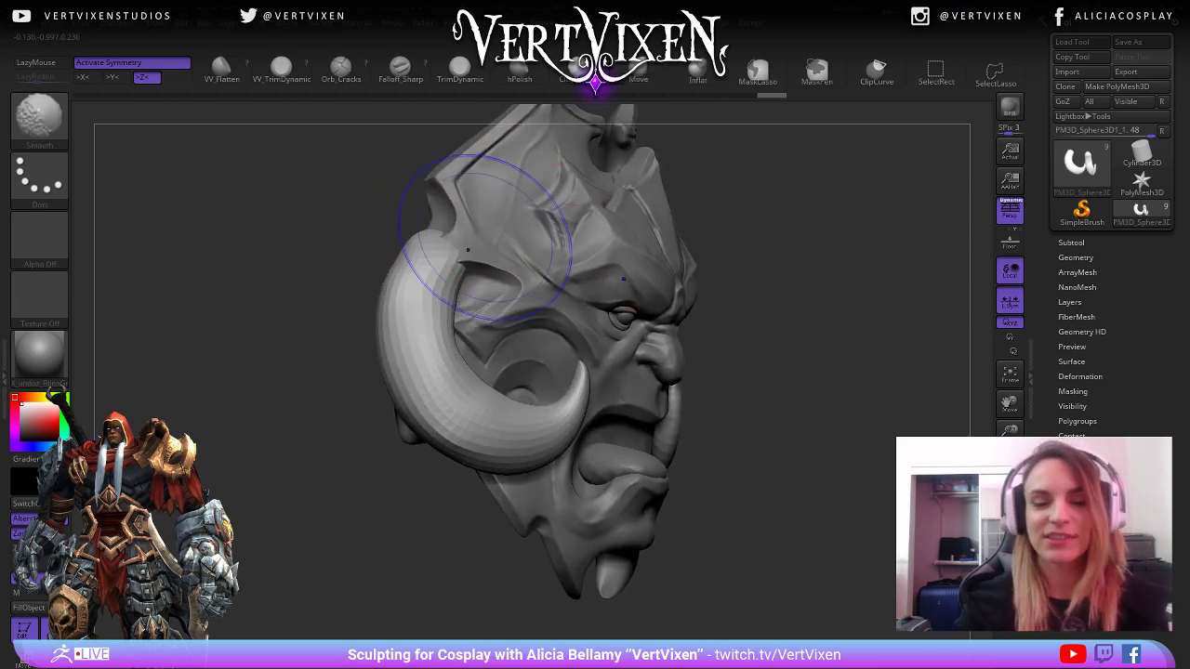
pyautogui.keyDown('shift'); pyautogui.moveTo(485, 232); pyautogui.dragTo(473, 223); pyautogui.keyUp('shift')
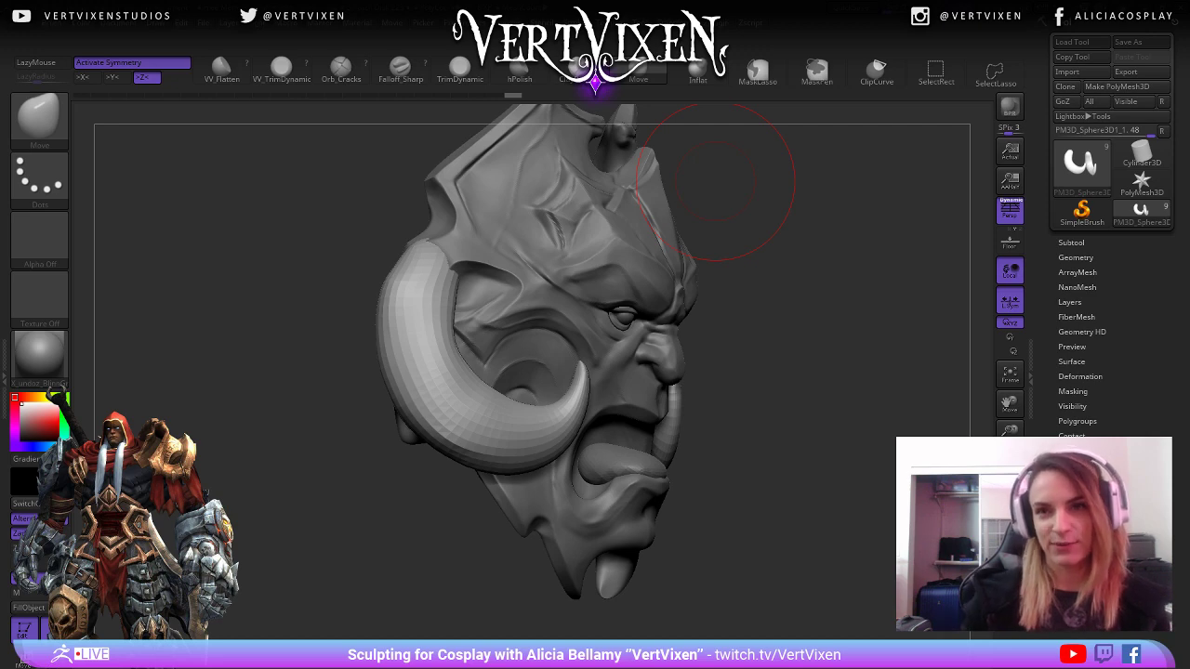
pyautogui.moveTo(716, 181)
pyautogui.mouseDown()
pyautogui.moveTo(784, 345)
pyautogui.moveTo(810, 345)
pyautogui.moveTo(799, 348)
pyautogui.mouseUp()
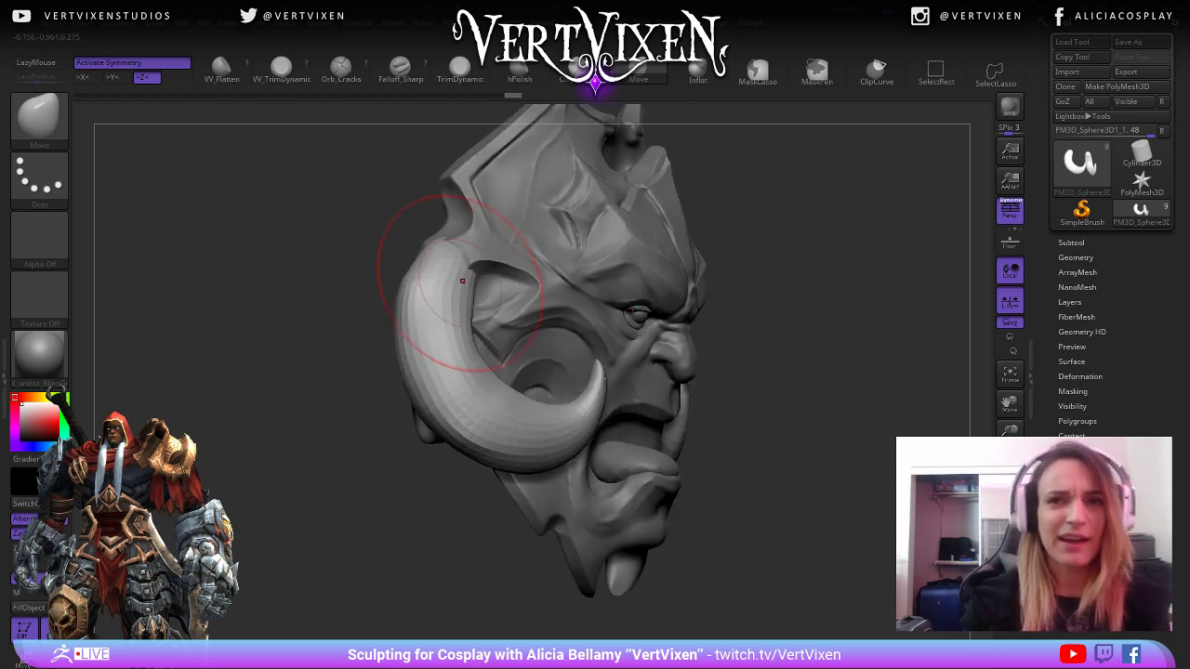
pyautogui.keyDown('shift'); pyautogui.moveTo(439, 272); pyautogui.dragTo(465, 316); pyautogui.keyUp('shift')
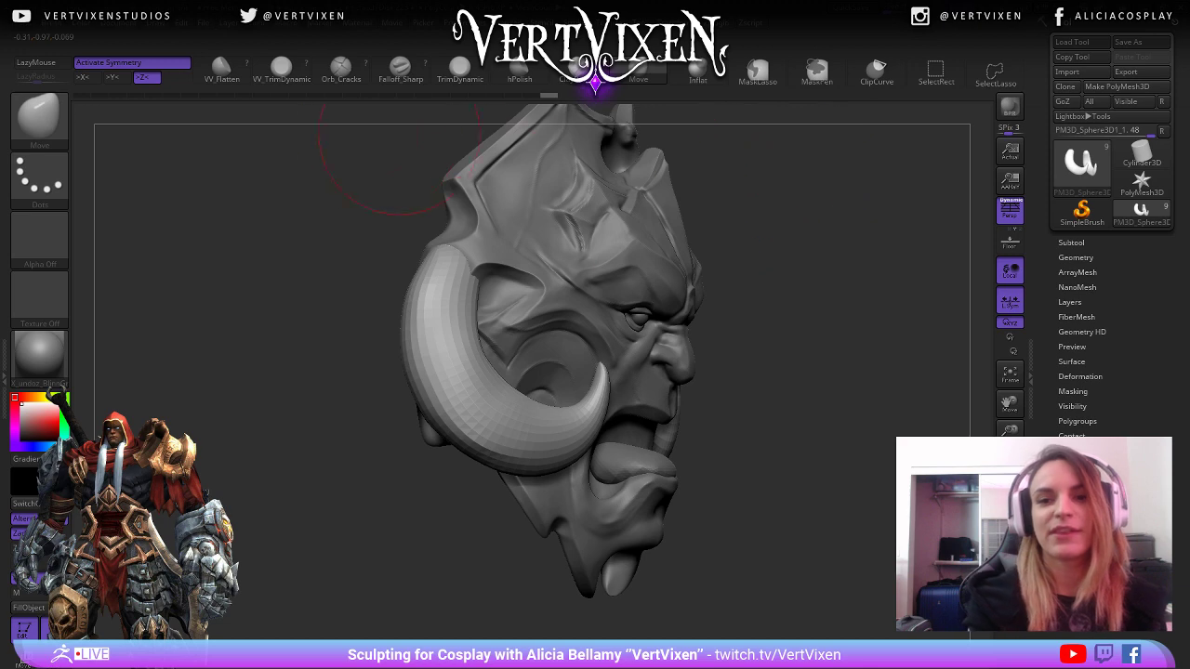
# Readjust the Move brush size and push the outer edge of the horns' upper section inward.
pyautogui.moveTo(808, 317)
pyautogui.mouseDown()
pyautogui.moveTo(855, 372)
pyautogui.moveTo(872, 370)
pyautogui.moveTo(823, 328)
pyautogui.moveTo(852, 345)
pyautogui.moveTo(880, 340)
pyautogui.moveTo(877, 322)
pyautogui.mouseUp()
pyautogui.press('space')
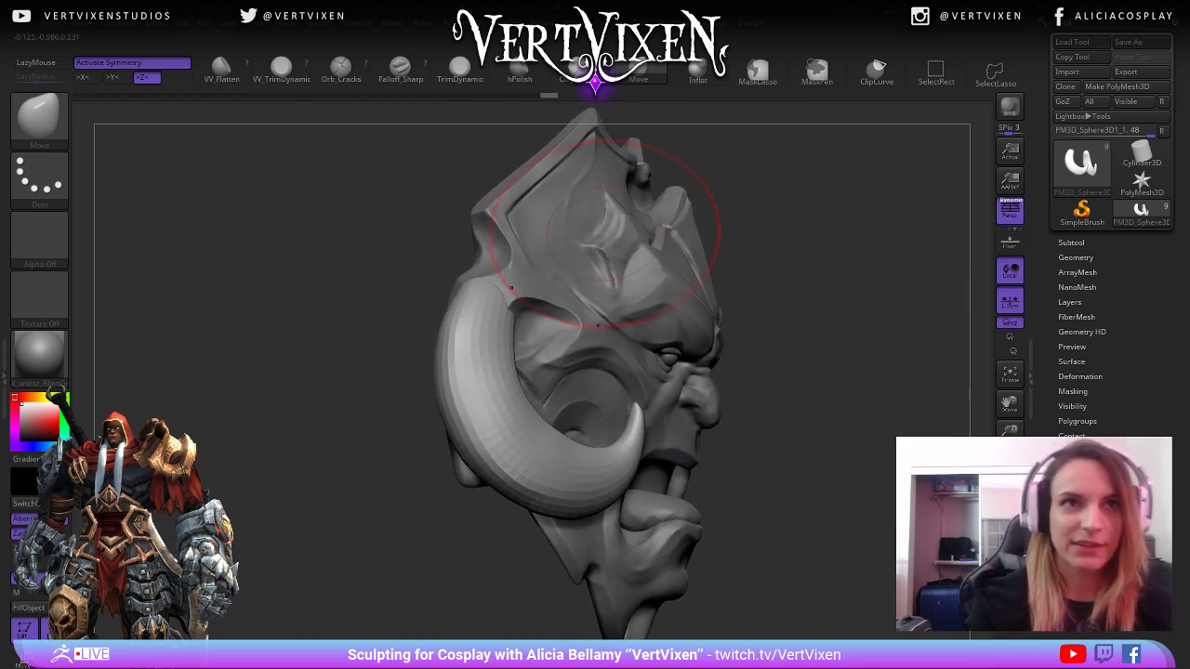
pyautogui.moveTo(608, 215); pyautogui.dragTo(587, 229)
pyautogui.press('space')
pyautogui.moveTo(500, 291); pyautogui.dragTo(491, 292)
pyautogui.press('s')
pyautogui.moveTo(431, 336); pyautogui.dragTo(451, 360)
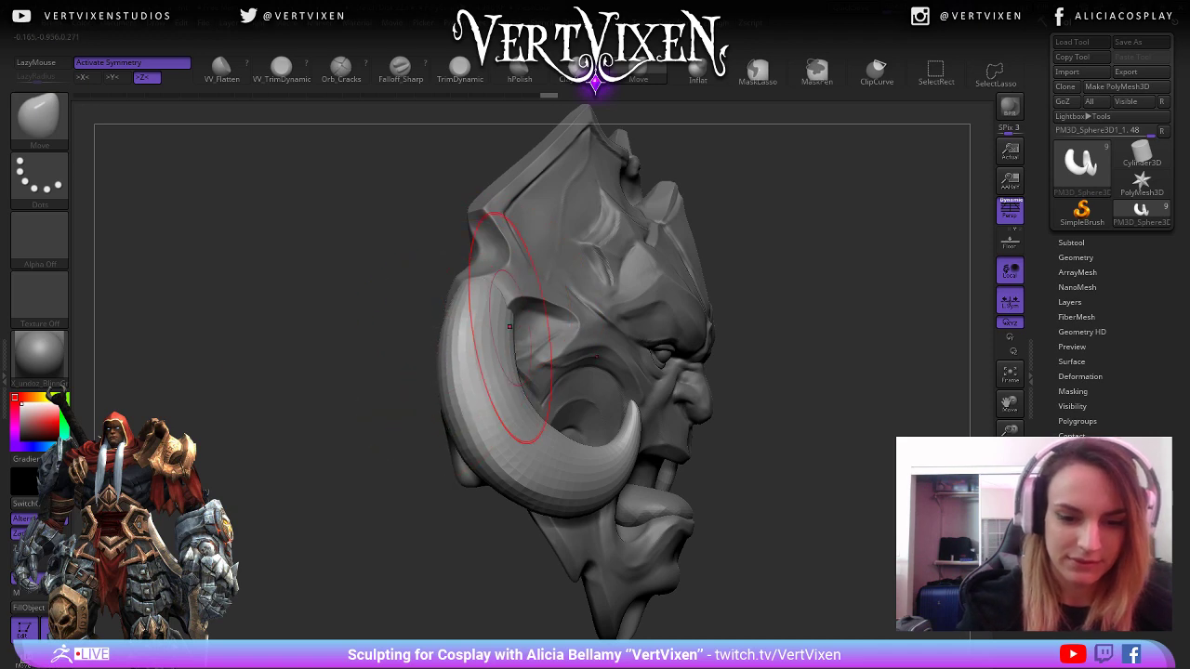
pyautogui.press('space')
pyautogui.moveTo(754, 277); pyautogui.dragTo(807, 302)
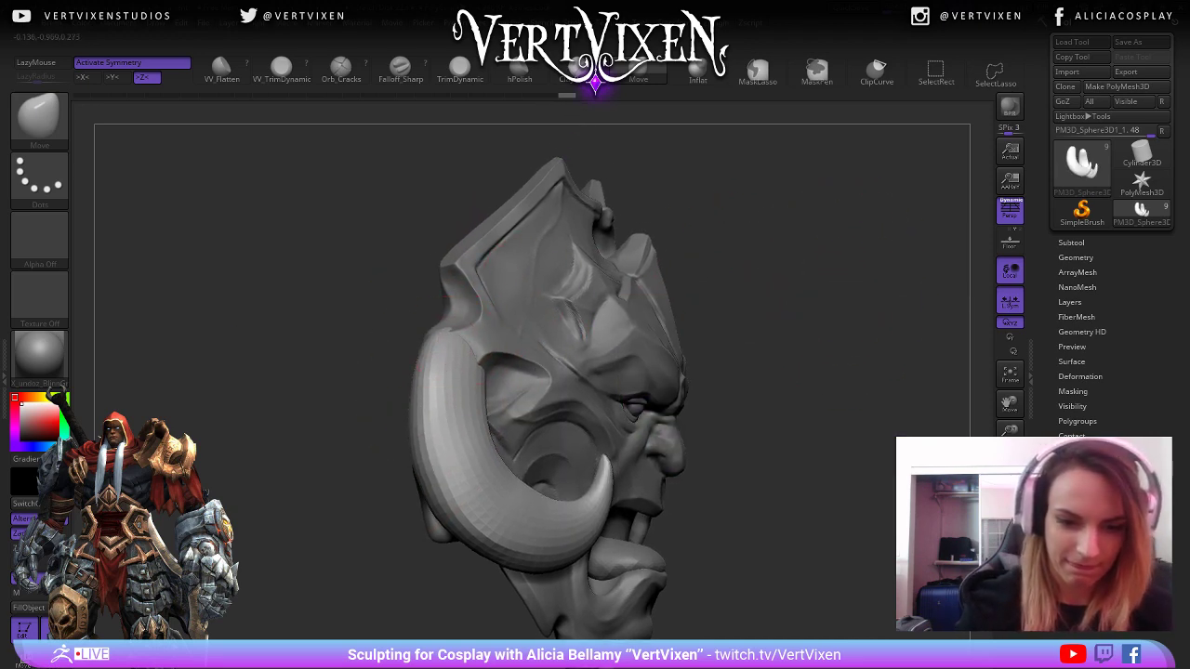
# Smooth the inner curve of the horns and check their shape on both sides of the face.
pyautogui.moveTo(892, 288)
pyautogui.mouseDown()
pyautogui.moveTo(807, 276)
pyautogui.moveTo(425, 372)
pyautogui.moveTo(837, 306)
pyautogui.moveTo(556, 342)
pyautogui.mouseUp()
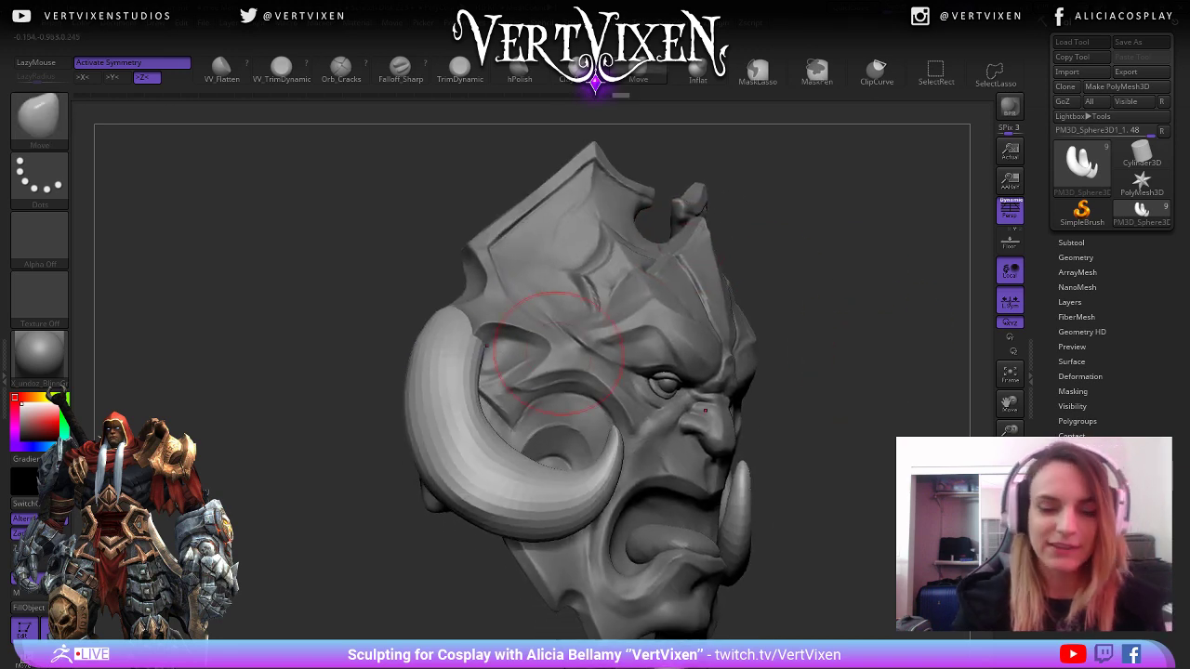
pyautogui.moveTo(815, 452)
pyautogui.mouseDown()
pyautogui.moveTo(795, 429)
pyautogui.moveTo(837, 462)
pyautogui.moveTo(804, 483)
pyautogui.moveTo(791, 471)
pyautogui.mouseUp()
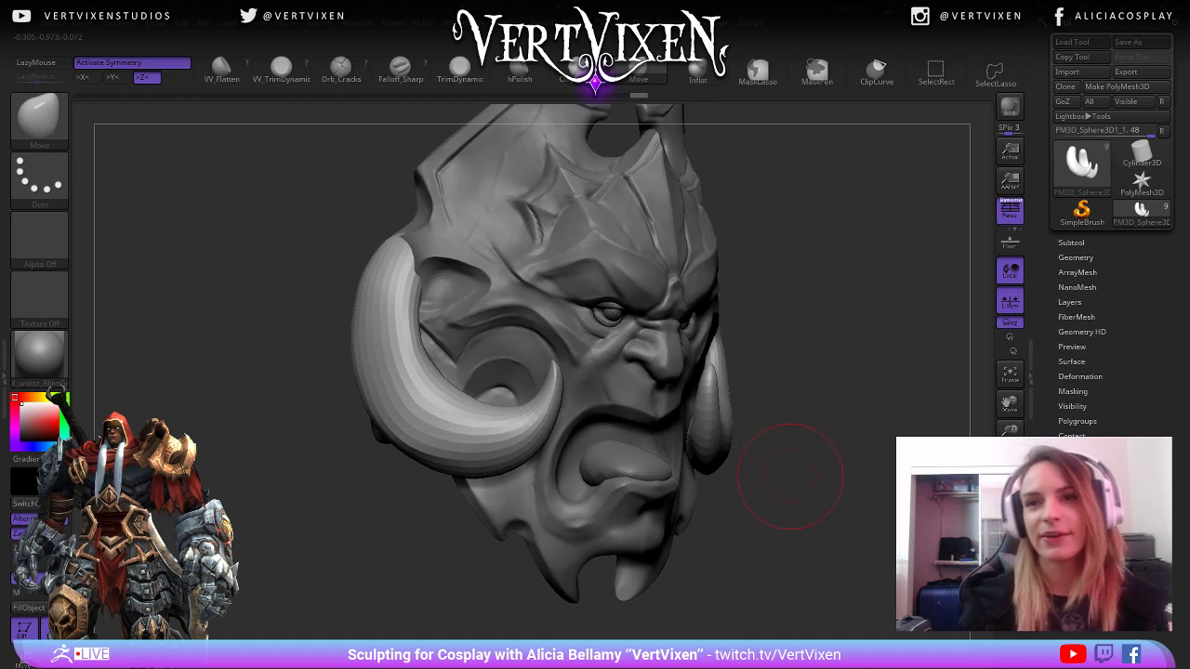
pyautogui.moveTo(835, 381)
pyautogui.mouseDown()
pyautogui.moveTo(810, 394)
pyautogui.moveTo(805, 472)
pyautogui.moveTo(820, 523)
pyautogui.moveTo(785, 470)
pyautogui.moveTo(505, 399)
pyautogui.mouseUp()
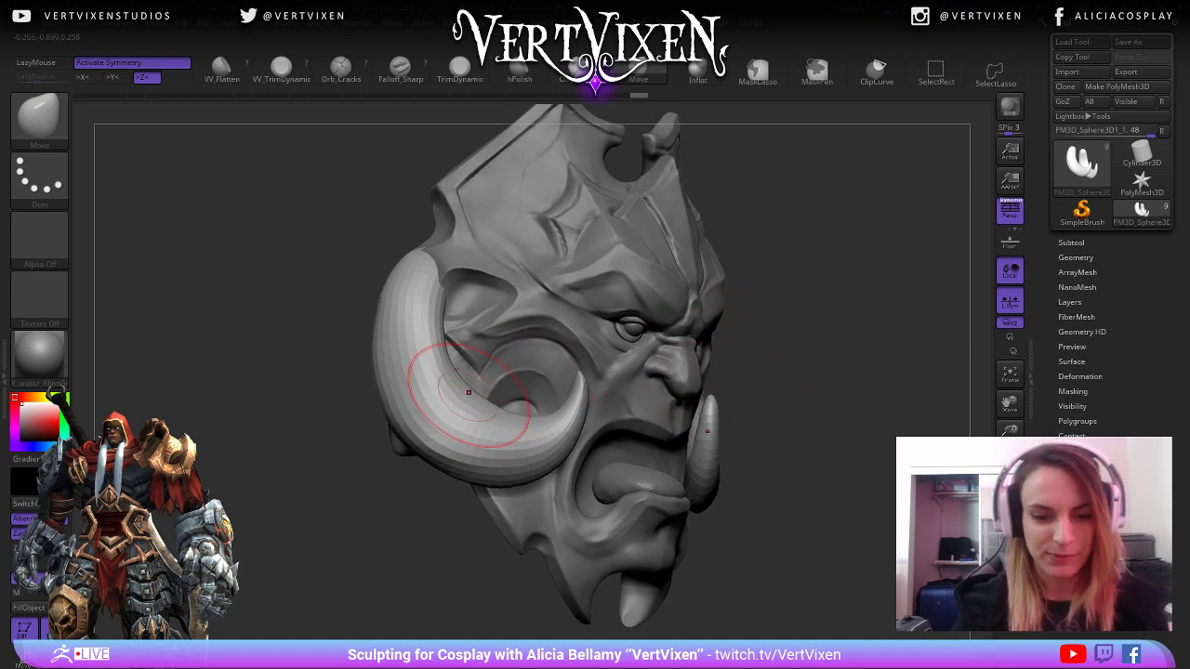
pyautogui.press('shift')
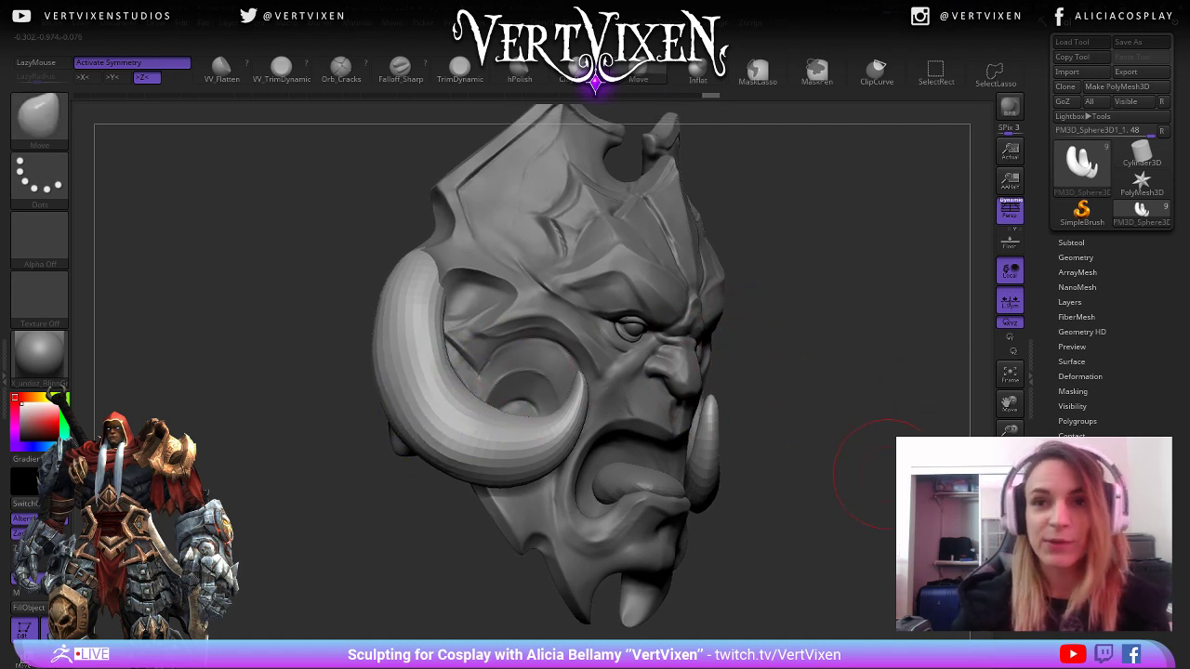
pyautogui.moveTo(911, 437)
pyautogui.mouseDown()
pyautogui.moveTo(841, 455)
pyautogui.moveTo(865, 423)
pyautogui.moveTo(687, 365)
pyautogui.moveTo(717, 412)
pyautogui.moveTo(651, 423)
pyautogui.mouseUp()
pyautogui.moveTo(846, 488); pyautogui.dragTo(744, 470)
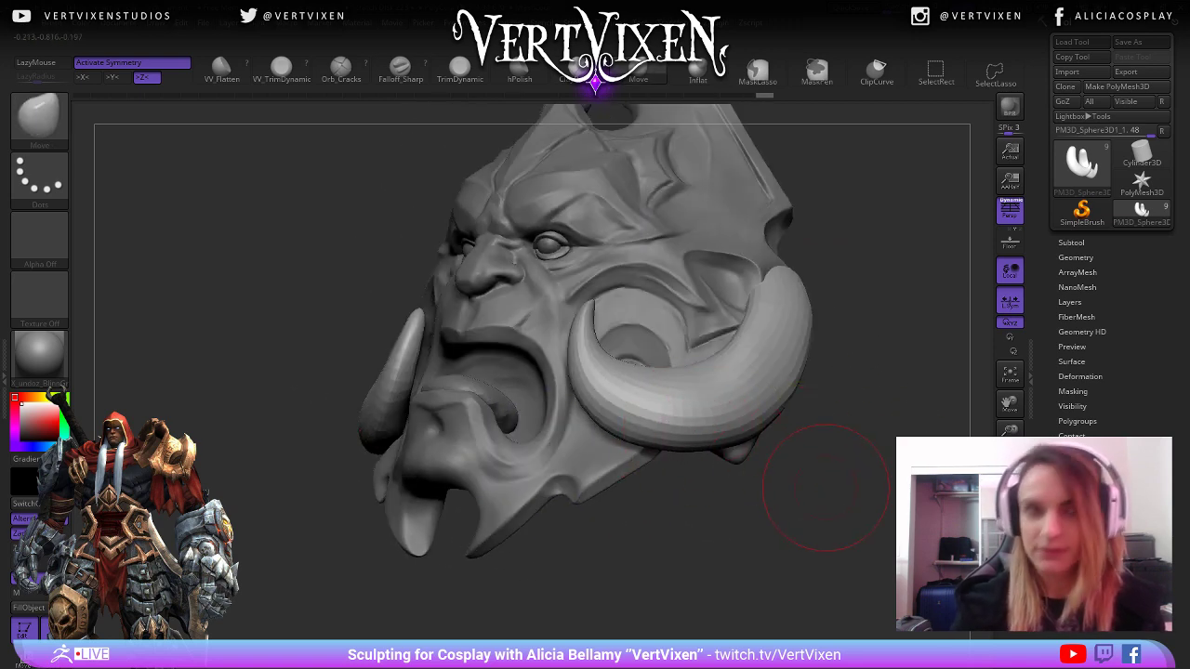
pyautogui.moveTo(825, 486)
pyautogui.mouseDown()
pyautogui.moveTo(818, 510)
pyautogui.moveTo(599, 334)
pyautogui.mouseUp()
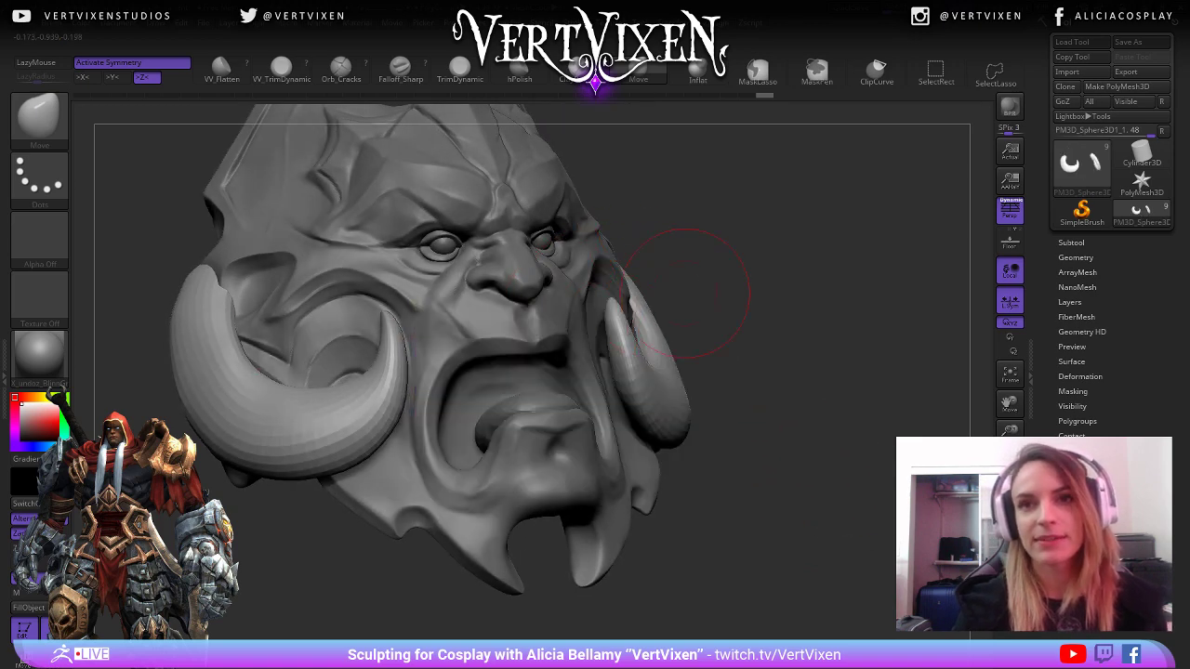
pyautogui.moveTo(686, 293)
pyautogui.mouseDown()
pyautogui.moveTo(637, 386)
pyautogui.moveTo(539, 488)
pyautogui.moveTo(712, 423)
pyautogui.moveTo(619, 416)
pyautogui.mouseUp()
pyautogui.moveTo(788, 465); pyautogui.dragTo(651, 457)
# Make the face mesh the active subtool and subdivide its geometry twice.
pyautogui.keyDown('alt'); pyautogui.click(595, 456); pyautogui.keyUp('alt')
pyautogui.keyDown('shift'); pyautogui.moveTo(809, 484); pyautogui.dragTo(791, 502); pyautogui.keyUp('shift')
pyautogui.keyDown('alt'); pyautogui.moveTo(818, 586); pyautogui.dragTo(807, 554); pyautogui.keyUp('alt')
pyautogui.hotkey('ctrl', 'd')
pyautogui.hotkey('ctrl', 'd')
# Nudge the corners of the face's lower lip slightly upward with the Move brush.
pyautogui.moveTo(779, 447)
pyautogui.keyDown('alt'); pyautogui.mouseDown()
pyautogui.moveTo(771, 489)
pyautogui.moveTo(797, 433)
pyautogui.mouseUp(); pyautogui.keyUp('alt')
pyautogui.moveTo(837, 509); pyautogui.dragTo(829, 526)
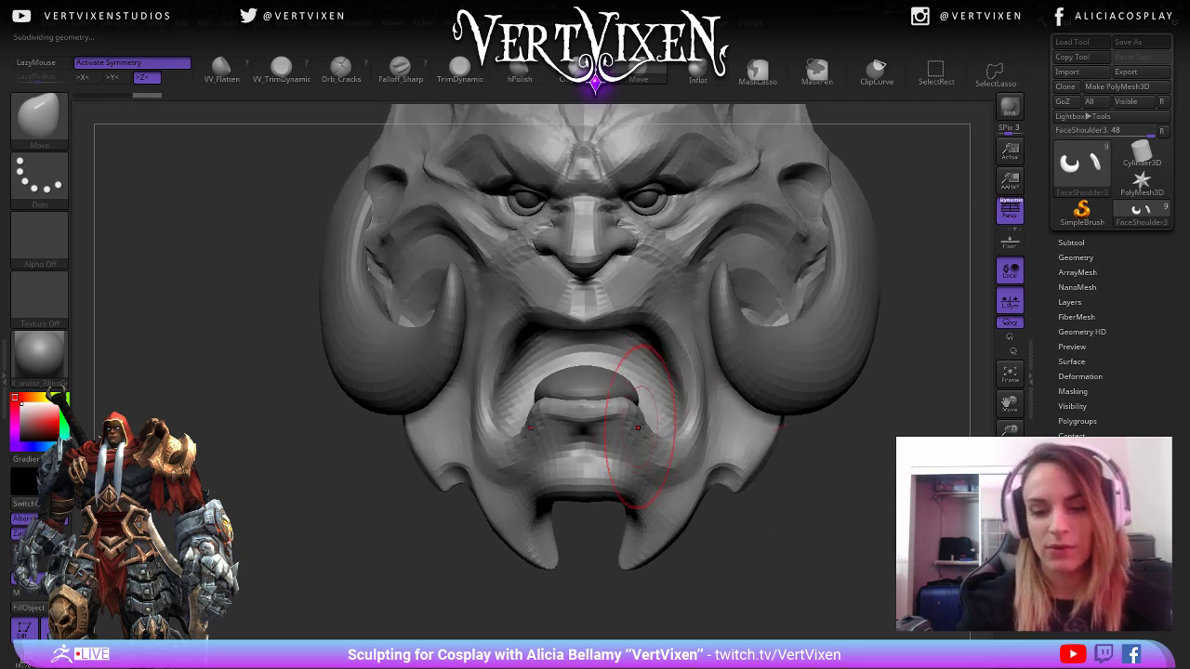
pyautogui.moveTo(638, 428); pyautogui.dragTo(641, 414)
pyautogui.moveTo(844, 492)
pyautogui.mouseDown()
pyautogui.moveTo(944, 498)
pyautogui.moveTo(742, 465)
pyautogui.mouseUp()
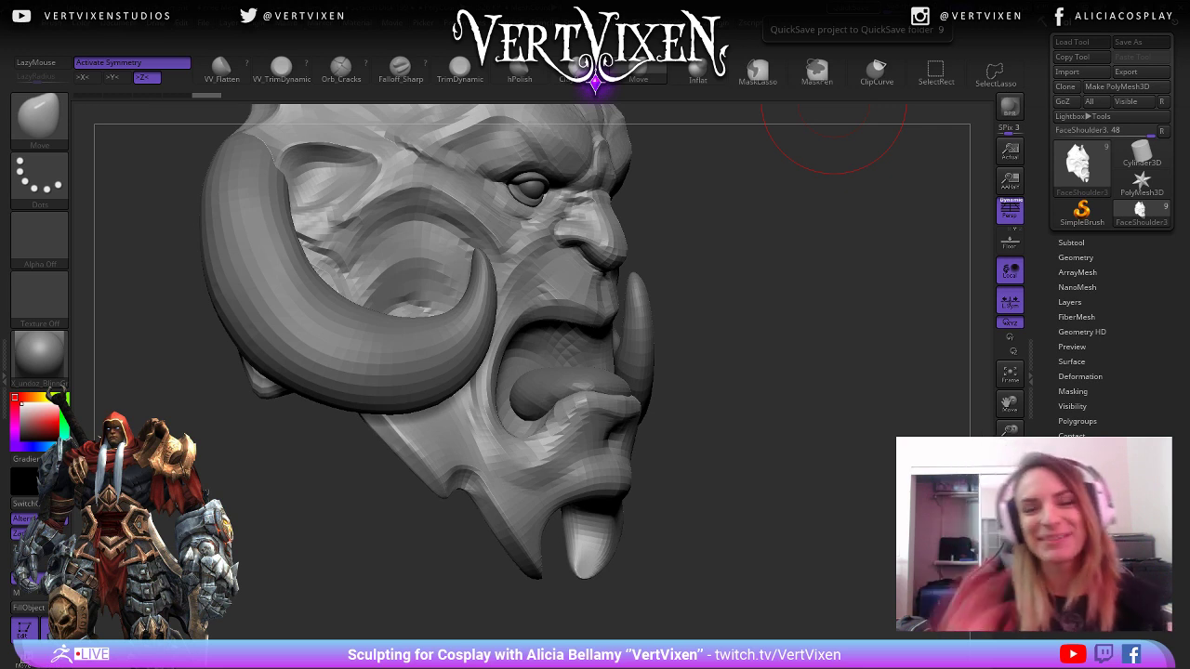
# Examine the face, open mouth and lower jaw from side, three-quarter and front angles.
pyautogui.moveTo(771, 354); pyautogui.dragTo(753, 479)
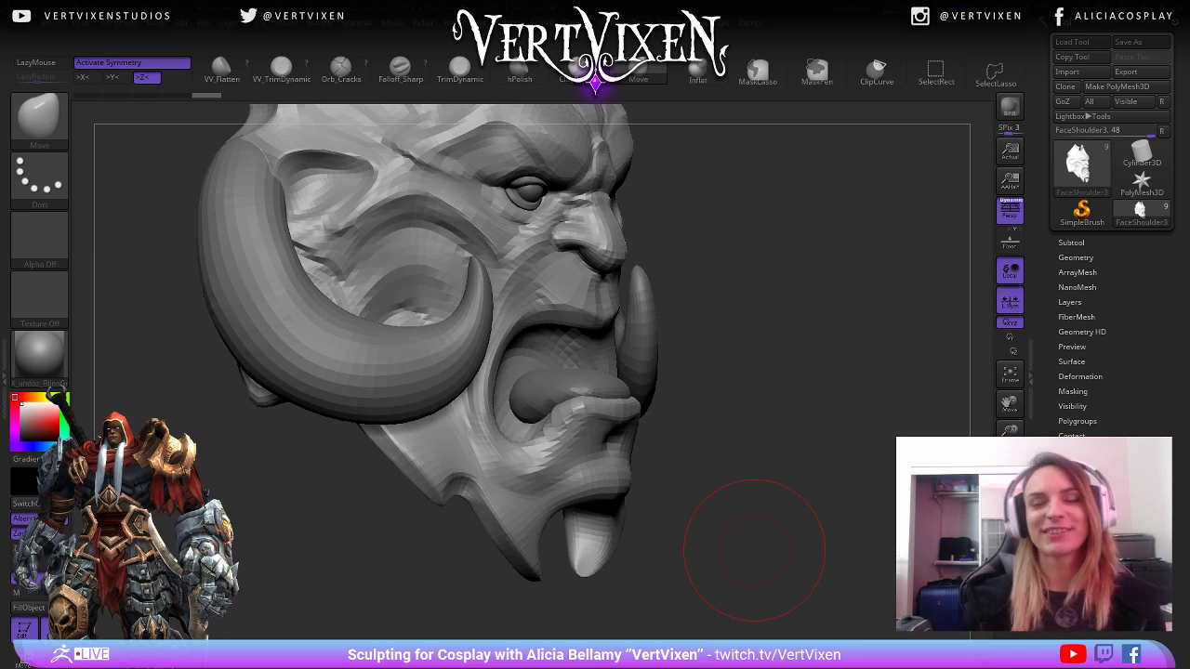
pyautogui.moveTo(771, 376); pyautogui.dragTo(787, 424)
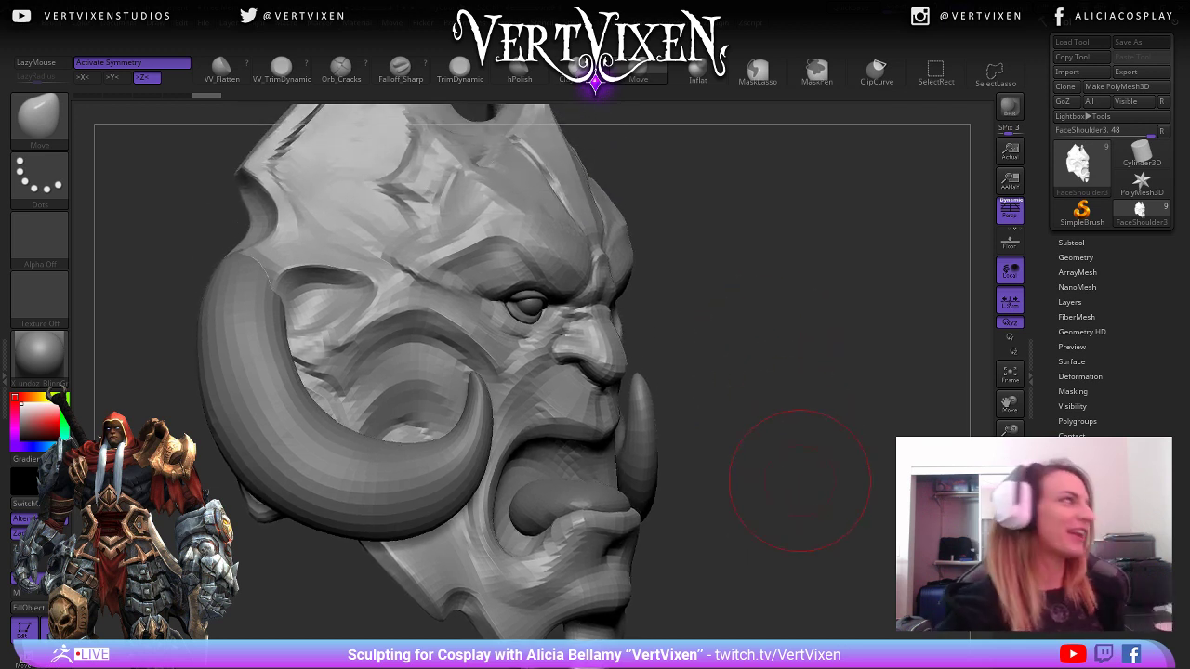
pyautogui.moveTo(800, 481); pyautogui.dragTo(739, 406)
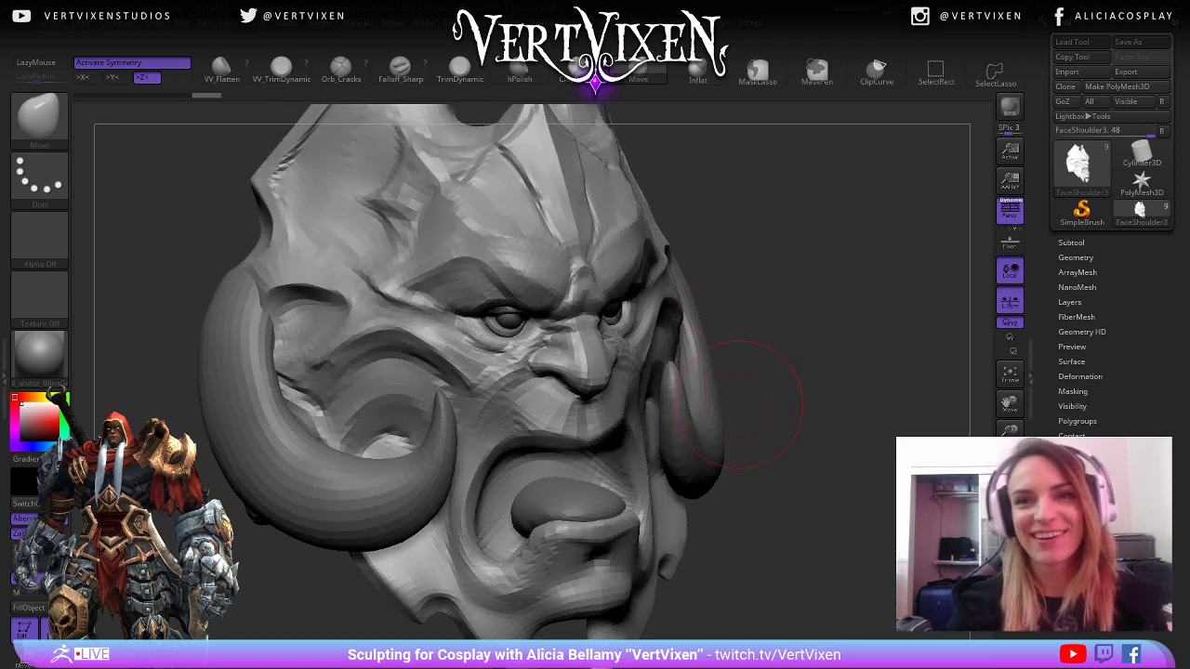
pyautogui.moveTo(752, 486); pyautogui.dragTo(788, 433)
pyautogui.moveTo(793, 482); pyautogui.dragTo(716, 377)
pyautogui.moveTo(762, 475); pyautogui.dragTo(734, 509)
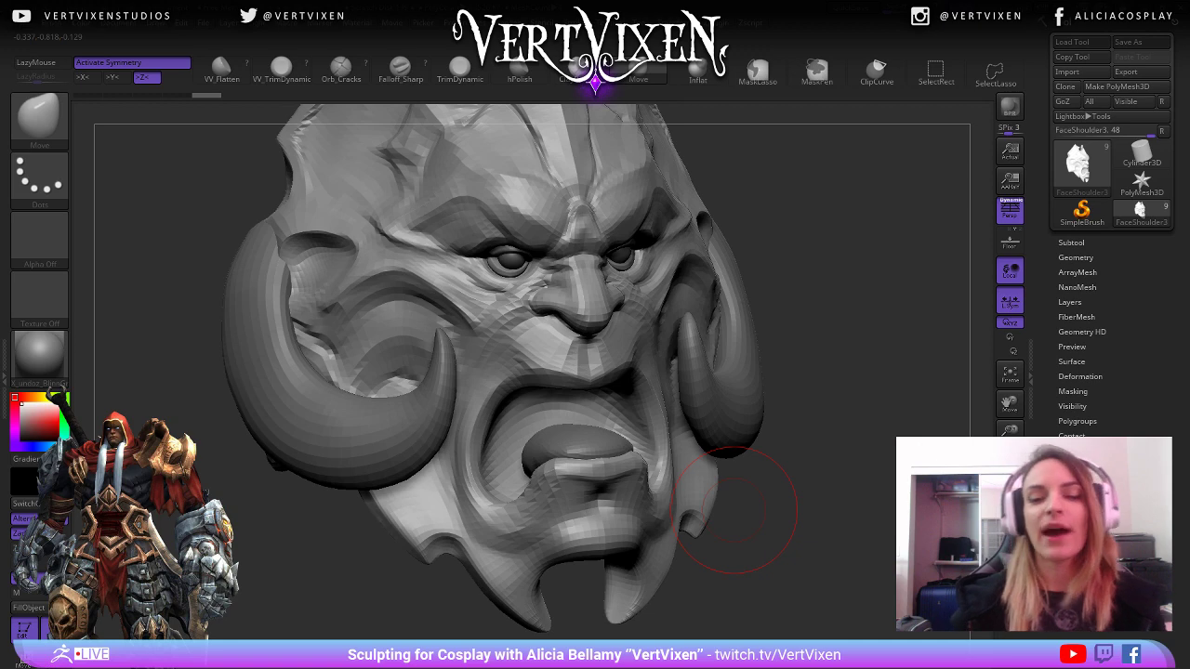
pyautogui.moveTo(734, 510); pyautogui.dragTo(741, 495)
pyautogui.moveTo(807, 517)
pyautogui.mouseDown()
pyautogui.moveTo(850, 491)
pyautogui.moveTo(771, 399)
pyautogui.mouseUp()
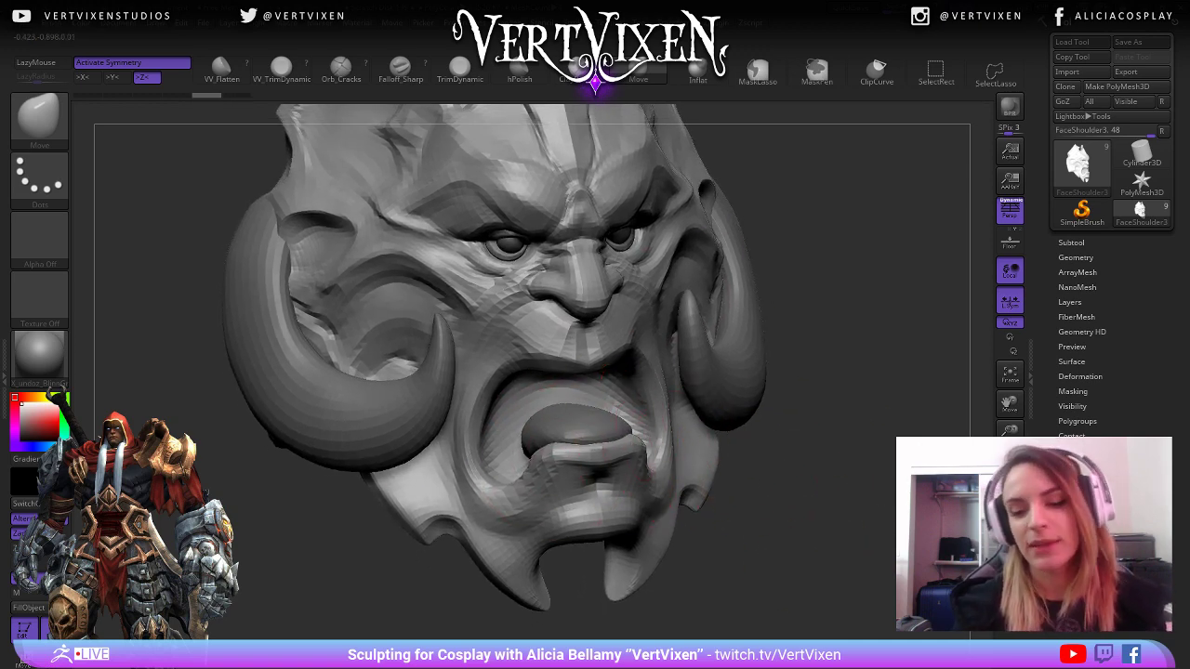
pyautogui.moveTo(833, 453); pyautogui.dragTo(790, 451)
pyautogui.moveTo(712, 446); pyautogui.dragTo(720, 454)
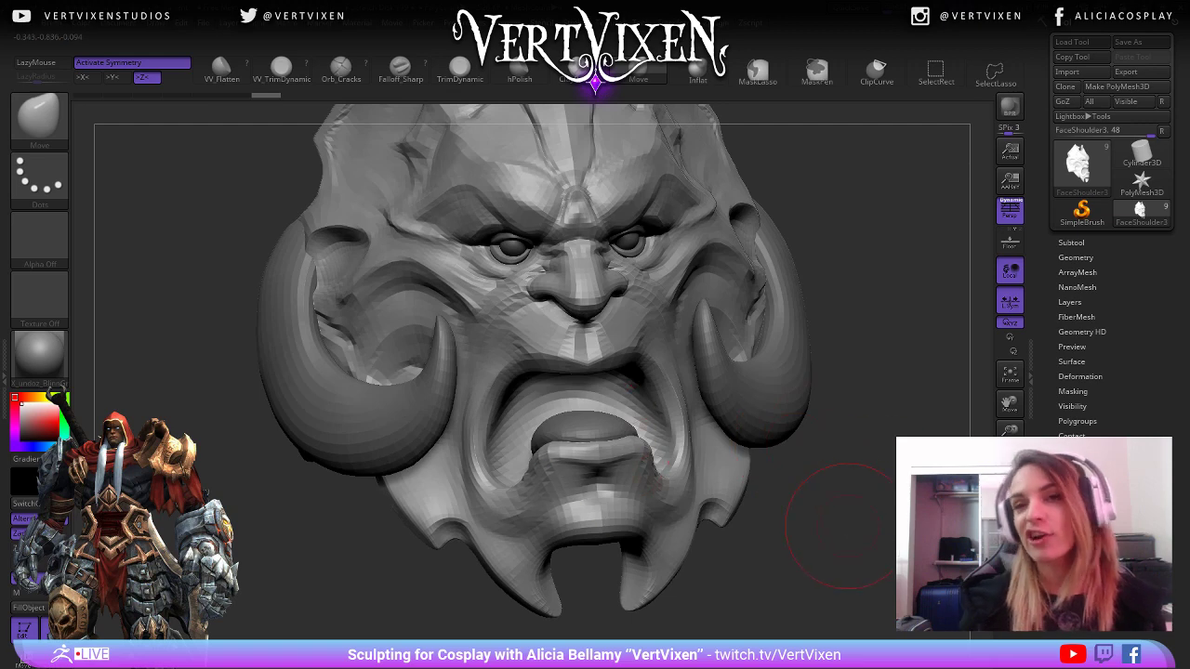
pyautogui.moveTo(853, 523)
pyautogui.mouseDown()
pyautogui.moveTo(866, 516)
pyautogui.moveTo(845, 483)
pyautogui.moveTo(827, 483)
pyautogui.moveTo(847, 474)
pyautogui.moveTo(853, 446)
pyautogui.moveTo(790, 420)
pyautogui.mouseUp()
# Make the tongue the active subtool and reshape its sides and upper surface with the Move brush.
pyautogui.keyDown('alt'); pyautogui.click(567, 415); pyautogui.keyUp('alt')
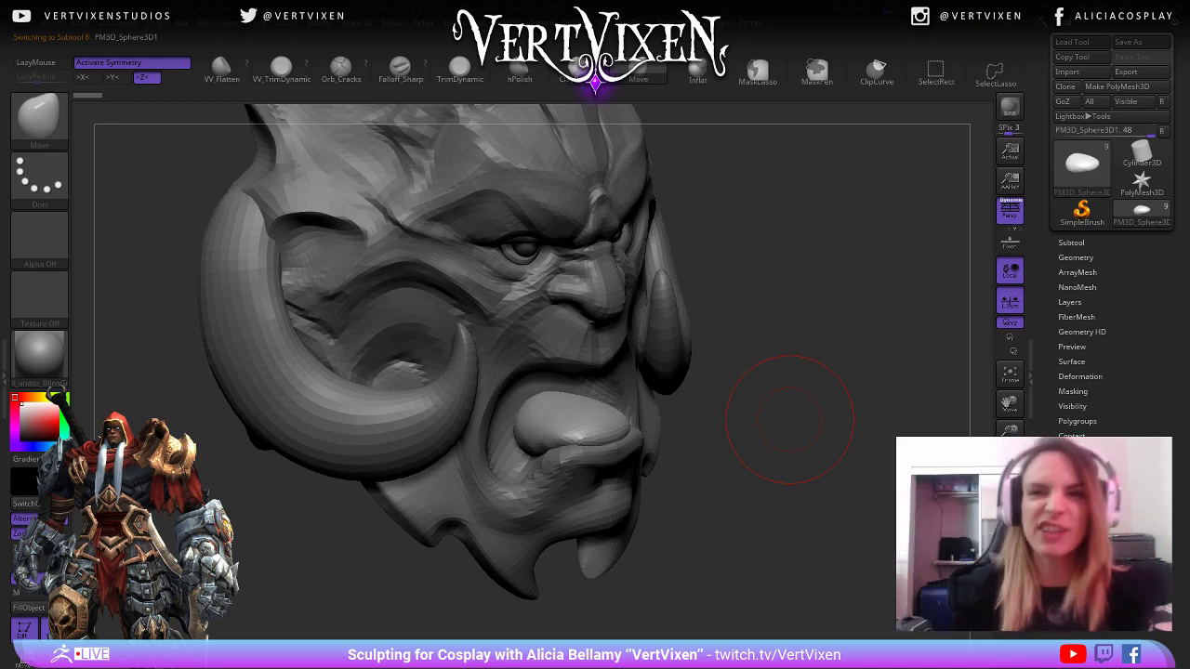
pyautogui.moveTo(790, 420)
pyautogui.mouseDown()
pyautogui.moveTo(807, 465)
pyautogui.moveTo(771, 478)
pyautogui.moveTo(696, 411)
pyautogui.mouseUp()
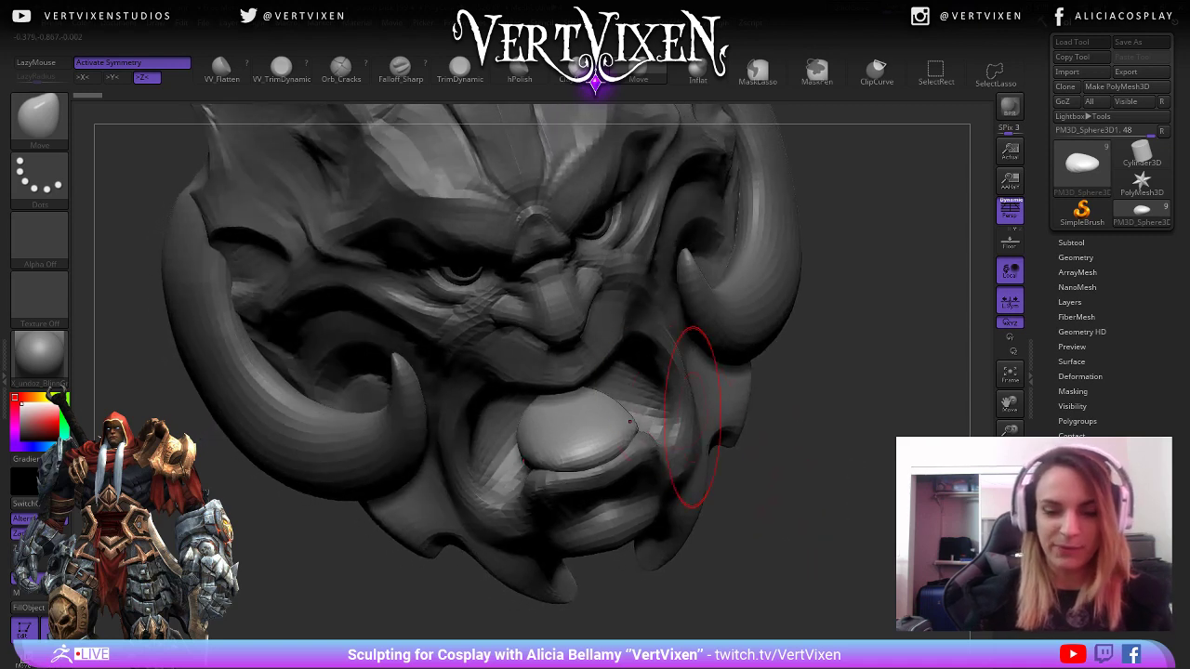
pyautogui.moveTo(795, 386); pyautogui.dragTo(522, 416)
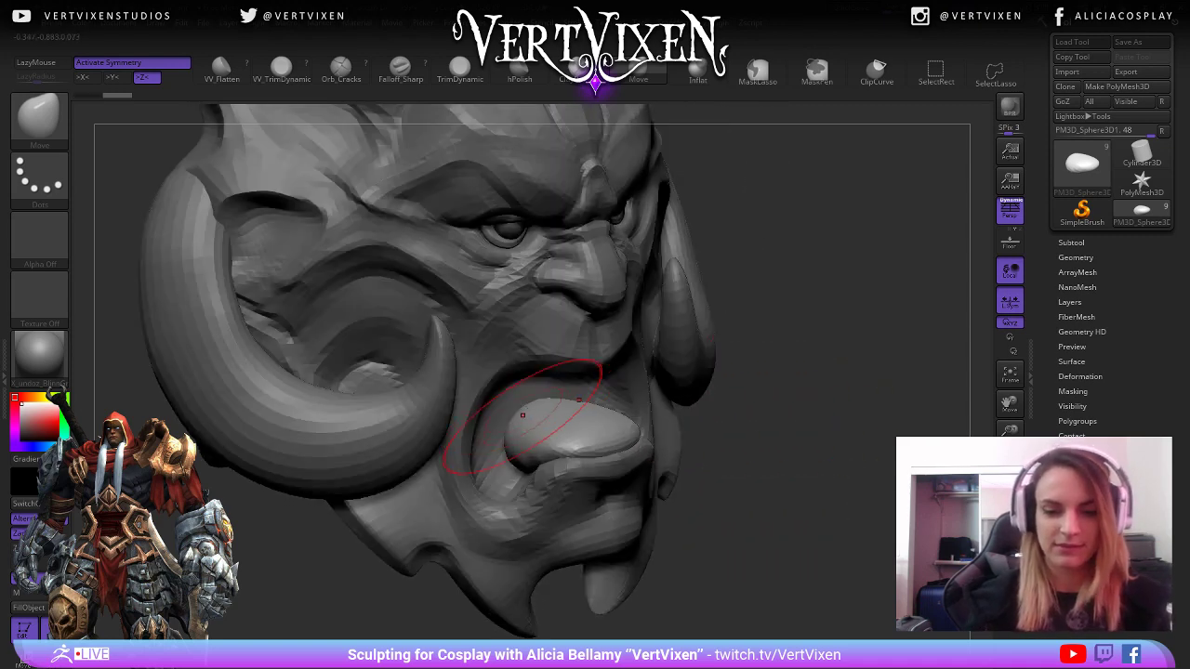
pyautogui.moveTo(744, 400); pyautogui.dragTo(583, 406)
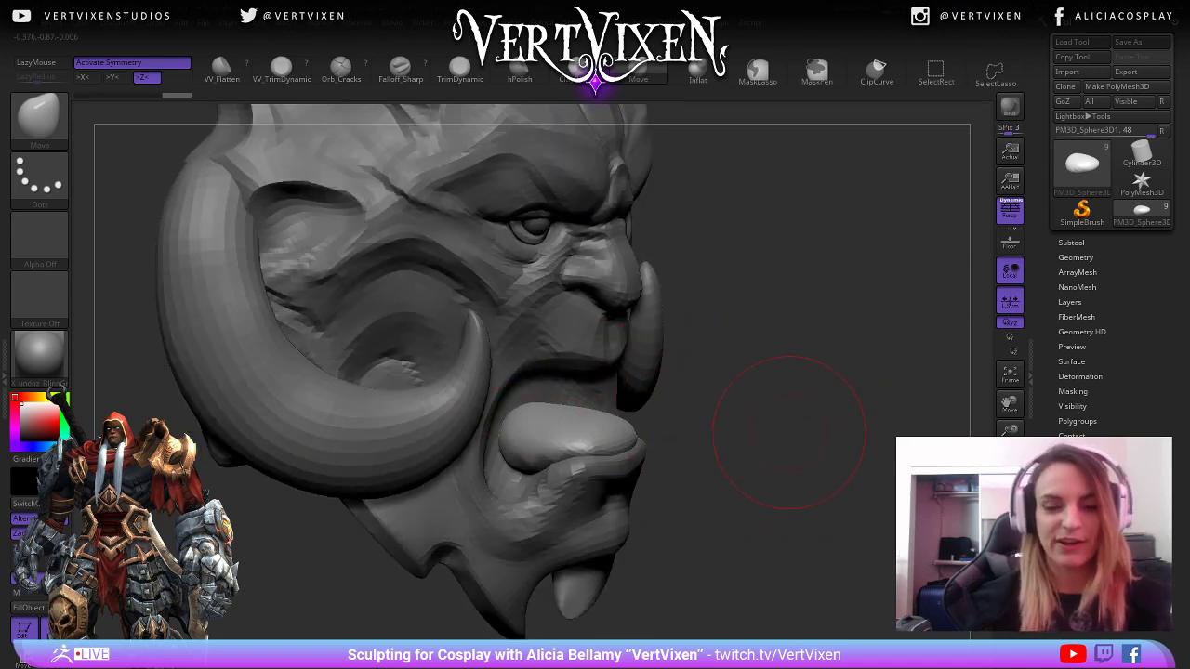
pyautogui.moveTo(795, 444)
pyautogui.mouseDown()
pyautogui.moveTo(796, 353)
pyautogui.moveTo(582, 419)
pyautogui.mouseUp()
pyautogui.moveTo(707, 418)
pyautogui.mouseDown()
pyautogui.moveTo(864, 414)
pyautogui.moveTo(770, 399)
pyautogui.moveTo(791, 423)
pyautogui.moveTo(540, 380)
pyautogui.mouseUp()
pyautogui.moveTo(537, 382); pyautogui.dragTo(767, 376, button='right')
pyautogui.moveTo(533, 381); pyautogui.dragTo(540, 378)
pyautogui.moveTo(614, 351); pyautogui.dragTo(558, 372, button='right')
pyautogui.moveTo(550, 373); pyautogui.dragTo(554, 370)
# Use the Move brush at draw size 29 to refine the tongue's profile, shaping its raised top and front.
pyautogui.rightClick(557, 380)
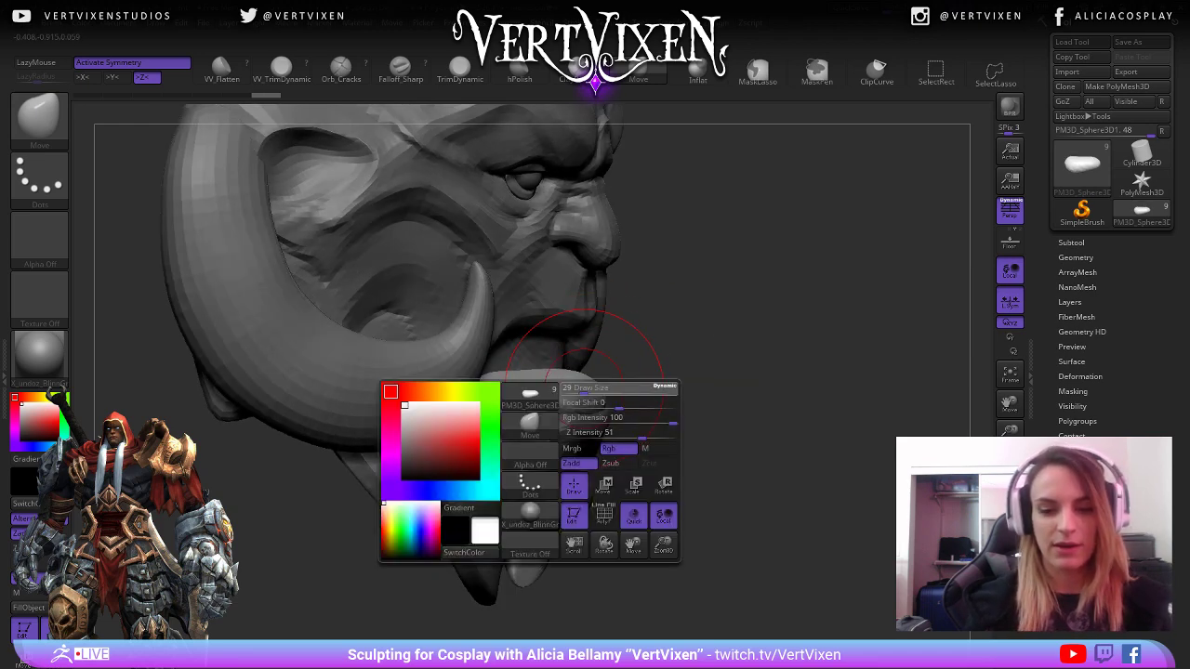
pyautogui.moveTo(651, 419)
pyautogui.mouseDown(button='right')
pyautogui.moveTo(744, 462)
pyautogui.moveTo(614, 432)
pyautogui.moveTo(664, 417)
pyautogui.moveTo(624, 420)
pyautogui.moveTo(640, 416)
pyautogui.mouseUp(button='right')
pyautogui.moveTo(718, 400)
pyautogui.mouseDown(button='right')
pyautogui.moveTo(519, 349)
pyautogui.moveTo(614, 333)
pyautogui.mouseUp(button='right')
pyautogui.moveTo(548, 381)
pyautogui.mouseDown(button='right')
pyautogui.moveTo(590, 393)
pyautogui.moveTo(633, 379)
pyautogui.mouseUp(button='right')
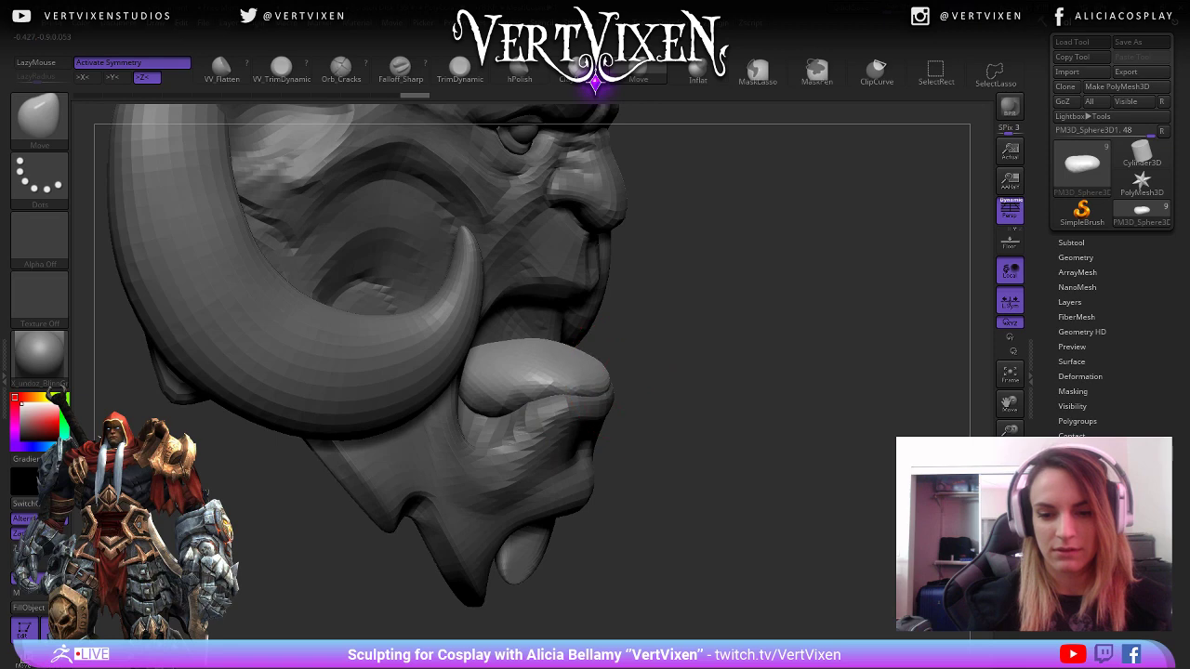
pyautogui.moveTo(771, 359)
pyautogui.mouseDown(button='right')
pyautogui.moveTo(478, 393)
pyautogui.moveTo(520, 377)
pyautogui.mouseUp(button='right')
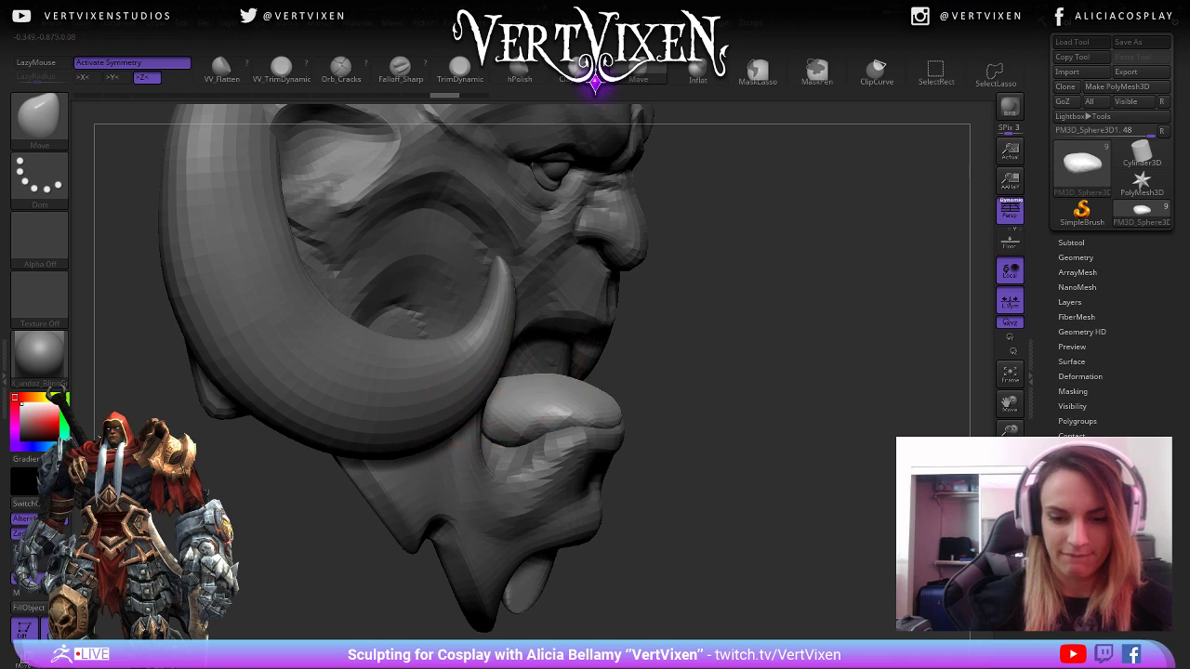
pyautogui.moveTo(530, 405); pyautogui.dragTo(539, 394)
pyautogui.moveTo(855, 401)
pyautogui.mouseDown()
pyautogui.moveTo(741, 415)
pyautogui.moveTo(681, 401)
pyautogui.moveTo(718, 386)
pyautogui.mouseUp()
pyautogui.moveTo(734, 520)
pyautogui.mouseDown()
pyautogui.moveTo(775, 485)
pyautogui.moveTo(845, 502)
pyautogui.moveTo(818, 507)
pyautogui.mouseUp()
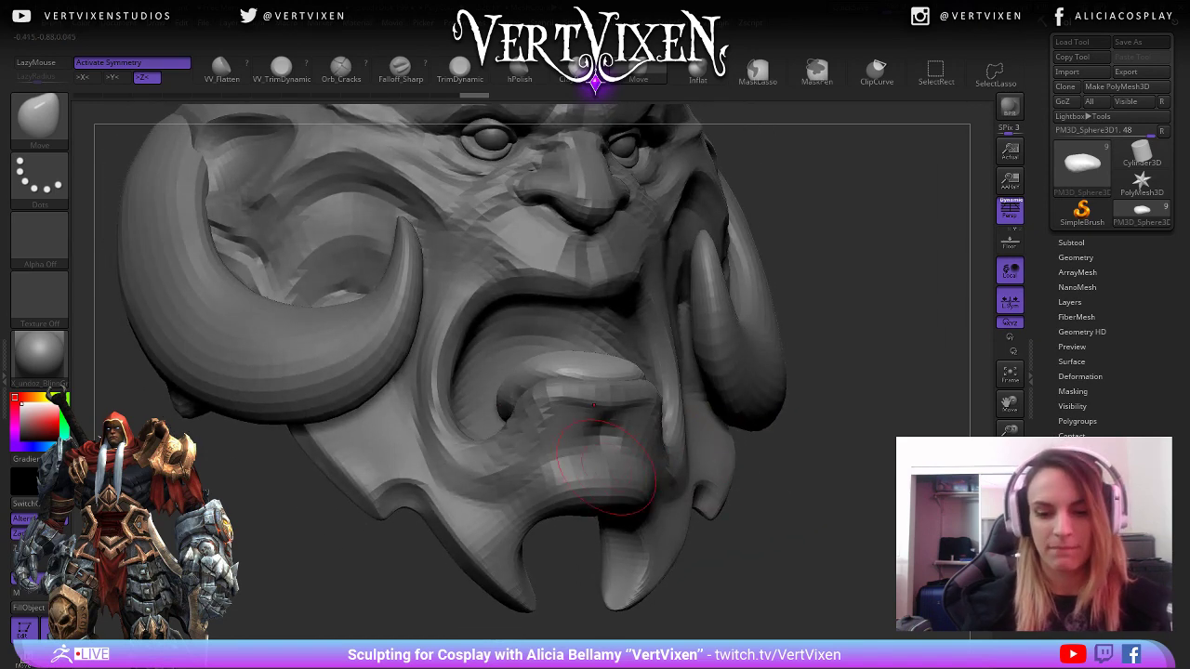
# Make the face mesh the active subtool and puff out the chin with a resized Inflat brush.
pyautogui.keyDown('alt'); pyautogui.click(605, 465); pyautogui.keyUp('alt')
pyautogui.rightClick(605, 465)
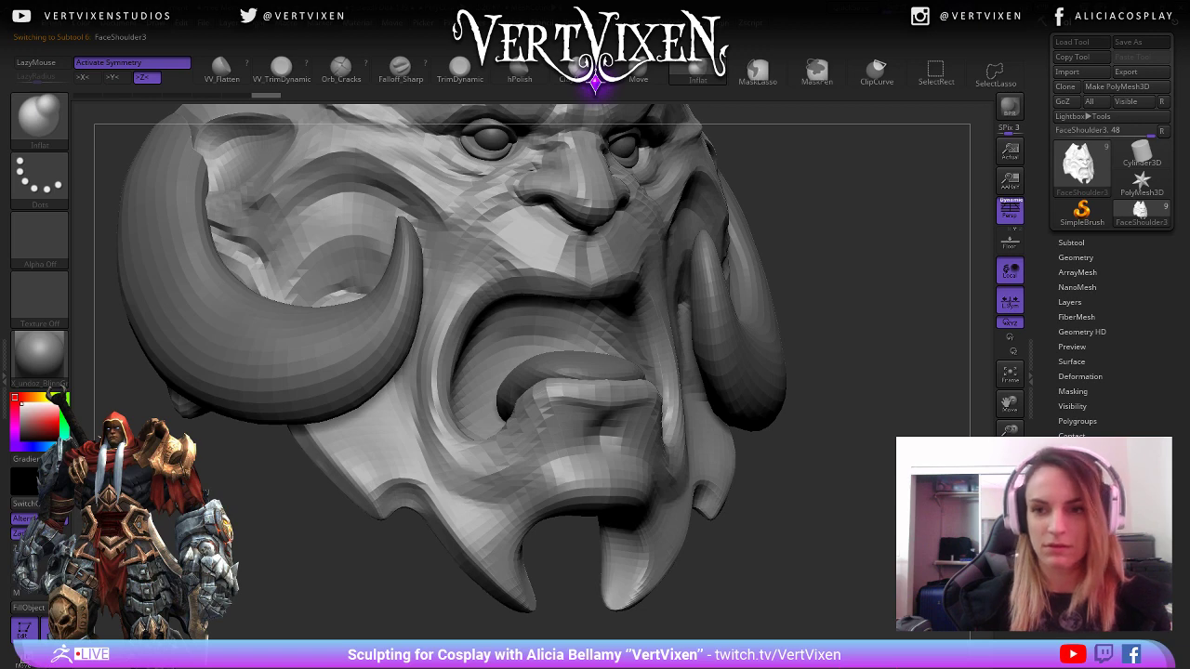
pyautogui.moveTo(743, 470)
pyautogui.mouseDown()
pyautogui.moveTo(642, 470)
pyautogui.moveTo(722, 478)
pyautogui.moveTo(770, 469)
pyautogui.moveTo(762, 460)
pyautogui.mouseUp()
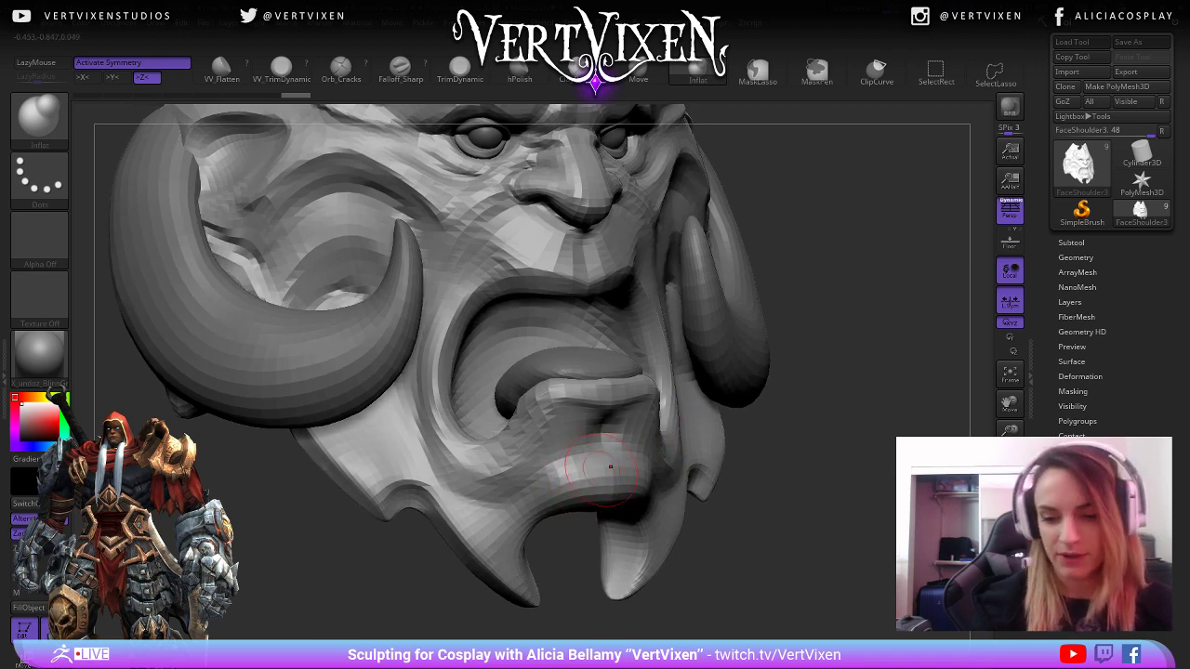
pyautogui.press('space')
pyautogui.moveTo(797, 403); pyautogui.dragTo(807, 375)
pyautogui.moveTo(734, 472)
pyautogui.mouseDown()
pyautogui.moveTo(831, 454)
pyautogui.moveTo(731, 412)
pyautogui.mouseUp()
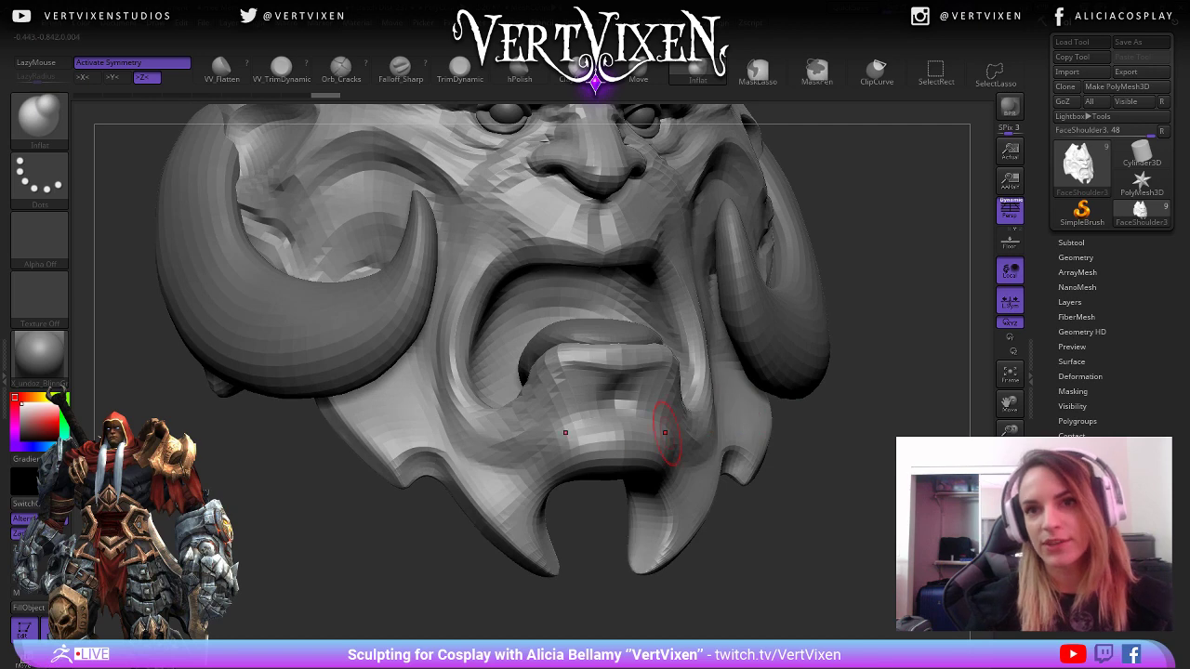
pyautogui.moveTo(624, 440)
pyautogui.mouseDown()
pyautogui.moveTo(606, 433)
pyautogui.moveTo(621, 433)
pyautogui.mouseUp()
pyautogui.press('space')
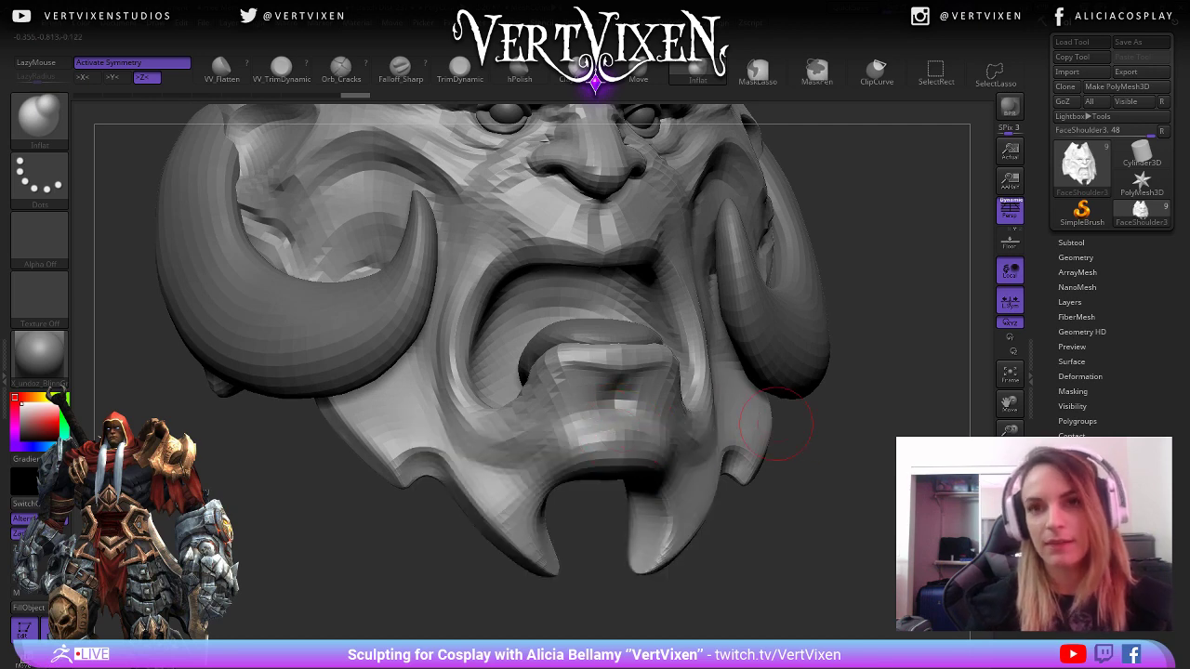
# Build up the lower edge and sides of the chin with further Inflat strokes.
pyautogui.moveTo(789, 425); pyautogui.dragTo(820, 422)
pyautogui.moveTo(664, 446)
pyautogui.mouseDown()
pyautogui.moveTo(634, 448)
pyautogui.moveTo(651, 432)
pyautogui.mouseUp()
pyautogui.moveTo(618, 430); pyautogui.dragTo(641, 430, button='right')
pyautogui.moveTo(643, 433); pyautogui.dragTo(636, 448)
pyautogui.moveTo(595, 443); pyautogui.dragTo(662, 446, button='right')
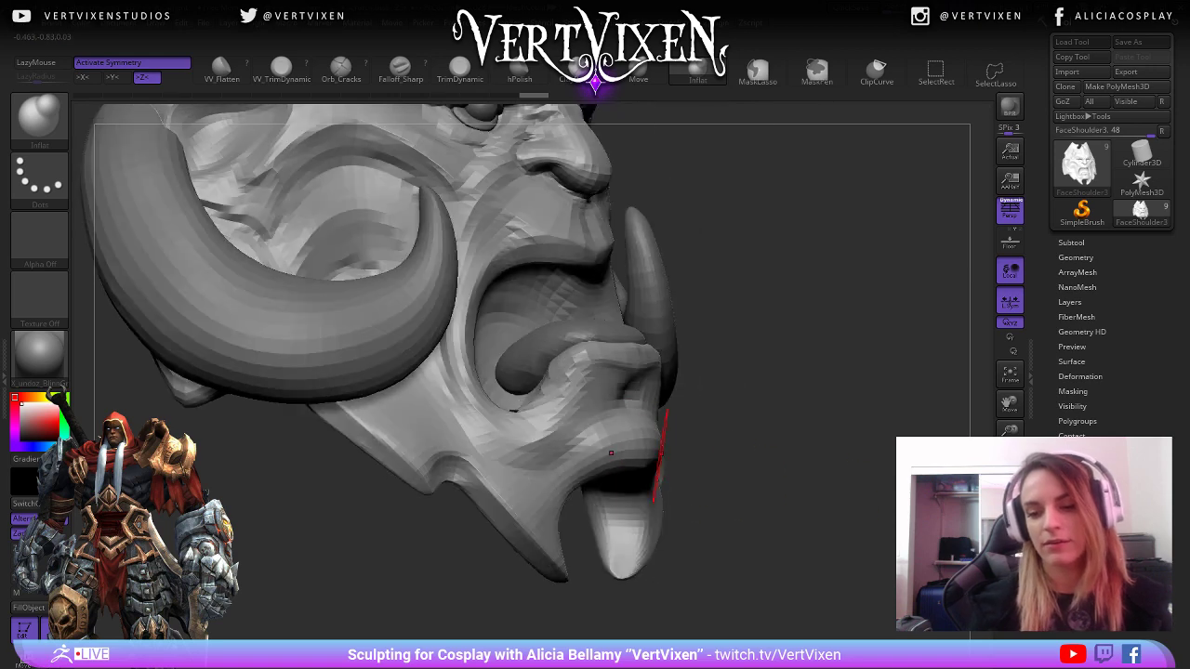
pyautogui.moveTo(658, 450); pyautogui.dragTo(649, 448)
pyautogui.moveTo(650, 446); pyautogui.dragTo(668, 445, button='right')
pyautogui.moveTo(865, 491); pyautogui.dragTo(764, 521)
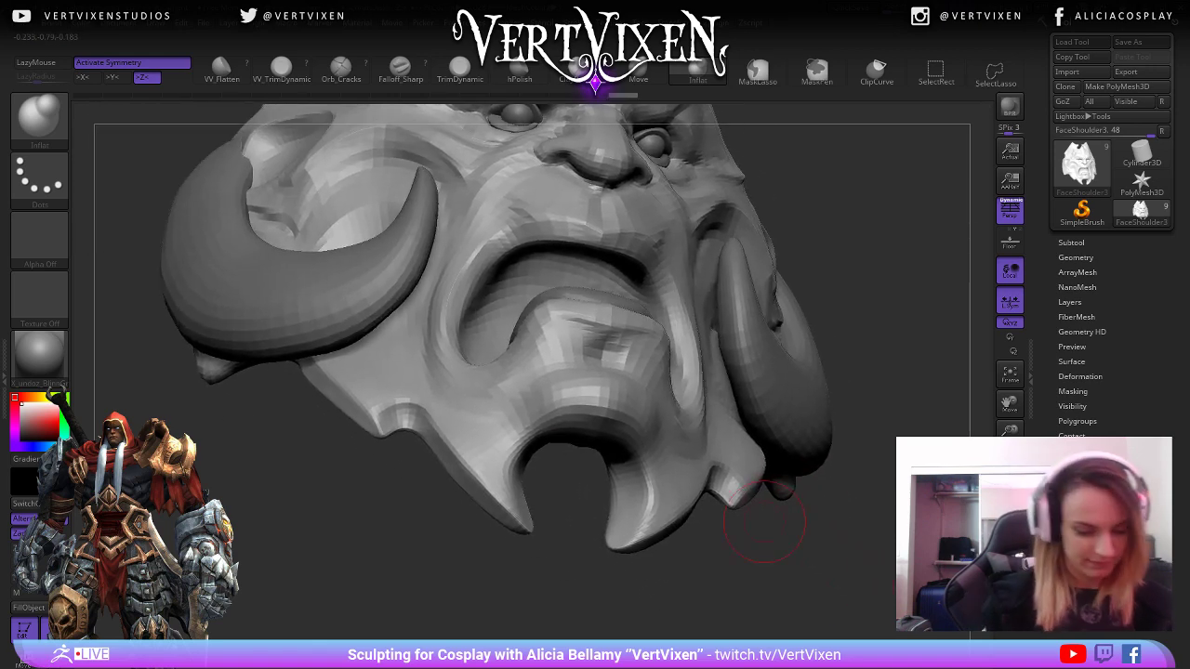
# Switch to the Move brush, readjust its size and refine the jaw's lower prongs and side hooks.
pyautogui.press('b')
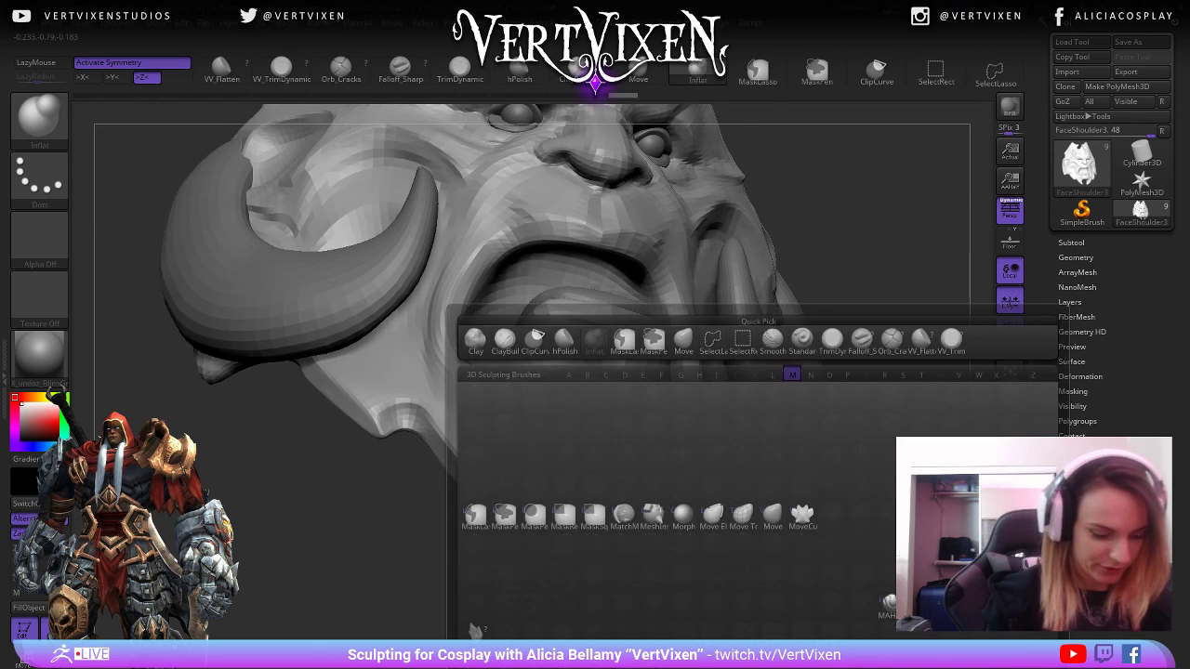
pyautogui.press('m')
pyautogui.press('v')
pyautogui.moveTo(881, 444); pyautogui.dragTo(848, 532)
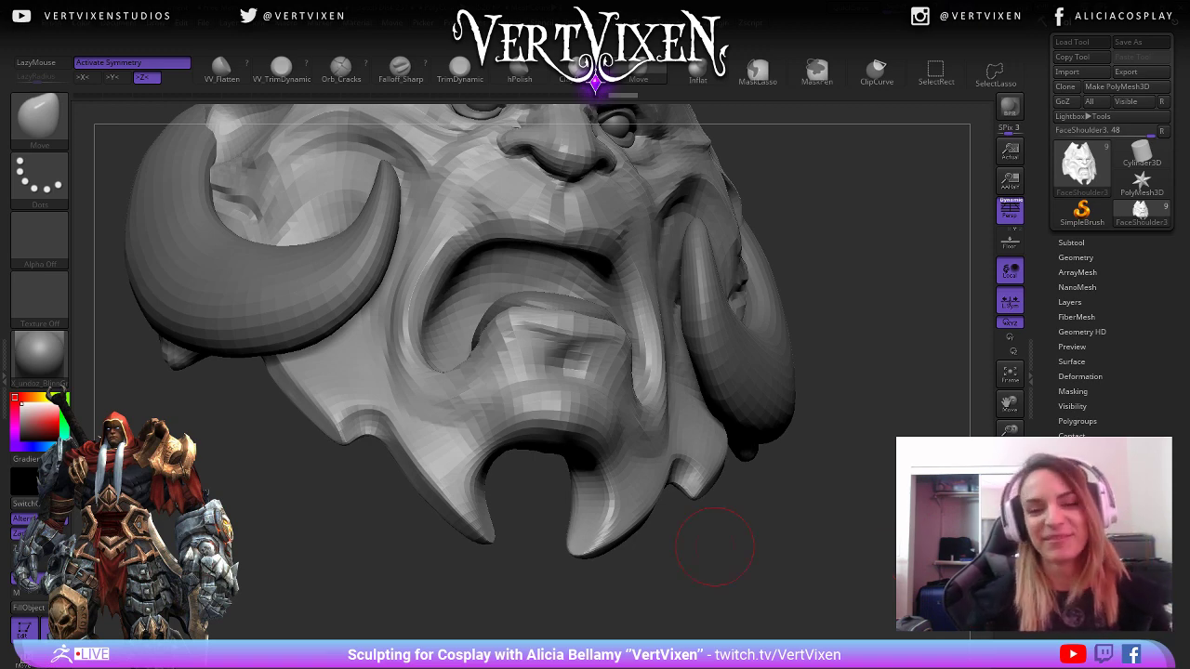
pyautogui.moveTo(714, 546); pyautogui.dragTo(483, 400)
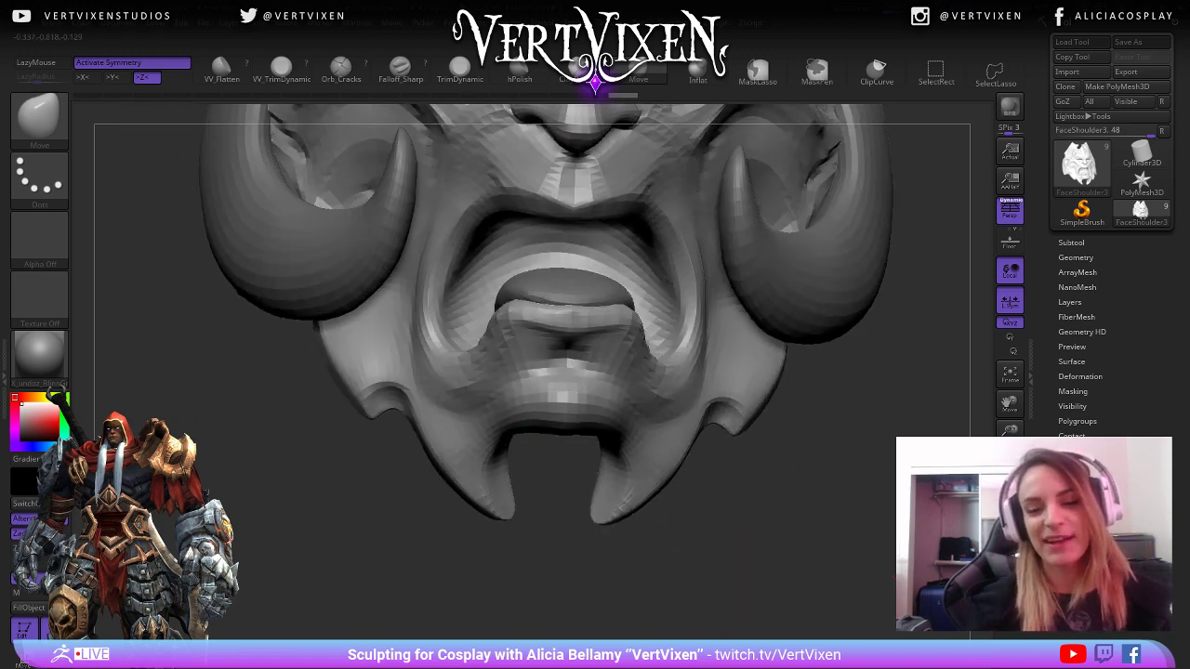
pyautogui.press('space')
pyautogui.keyDown('alt'); pyautogui.moveTo(765, 551); pyautogui.dragTo(772, 565); pyautogui.keyUp('alt')
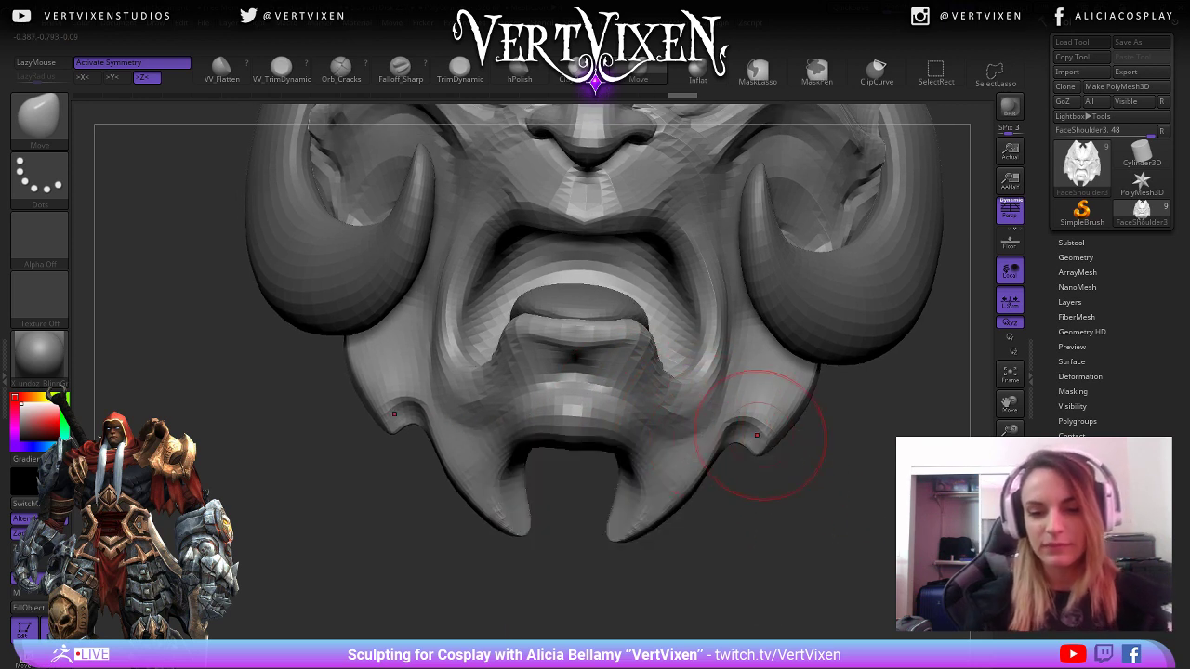
pyautogui.moveTo(763, 521)
pyautogui.mouseDown()
pyautogui.moveTo(651, 535)
pyautogui.moveTo(777, 544)
pyautogui.moveTo(735, 558)
pyautogui.moveTo(762, 564)
pyautogui.moveTo(692, 547)
pyautogui.mouseUp()
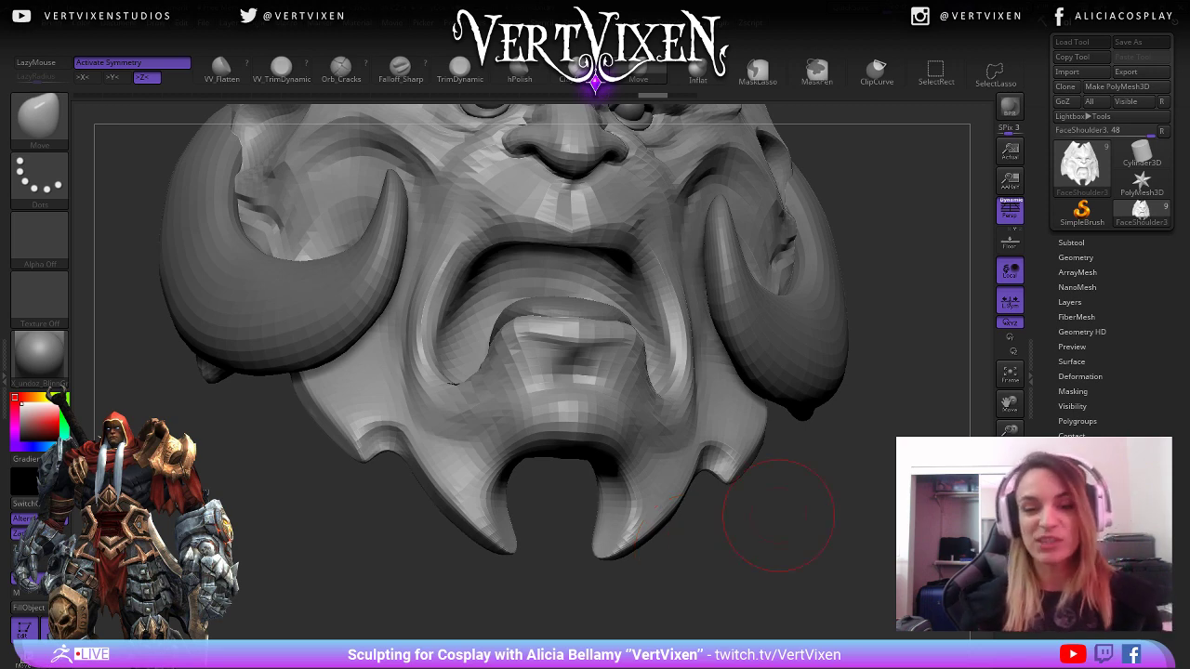
pyautogui.moveTo(778, 516)
pyautogui.mouseDown()
pyautogui.moveTo(818, 484)
pyautogui.moveTo(798, 530)
pyautogui.mouseUp()
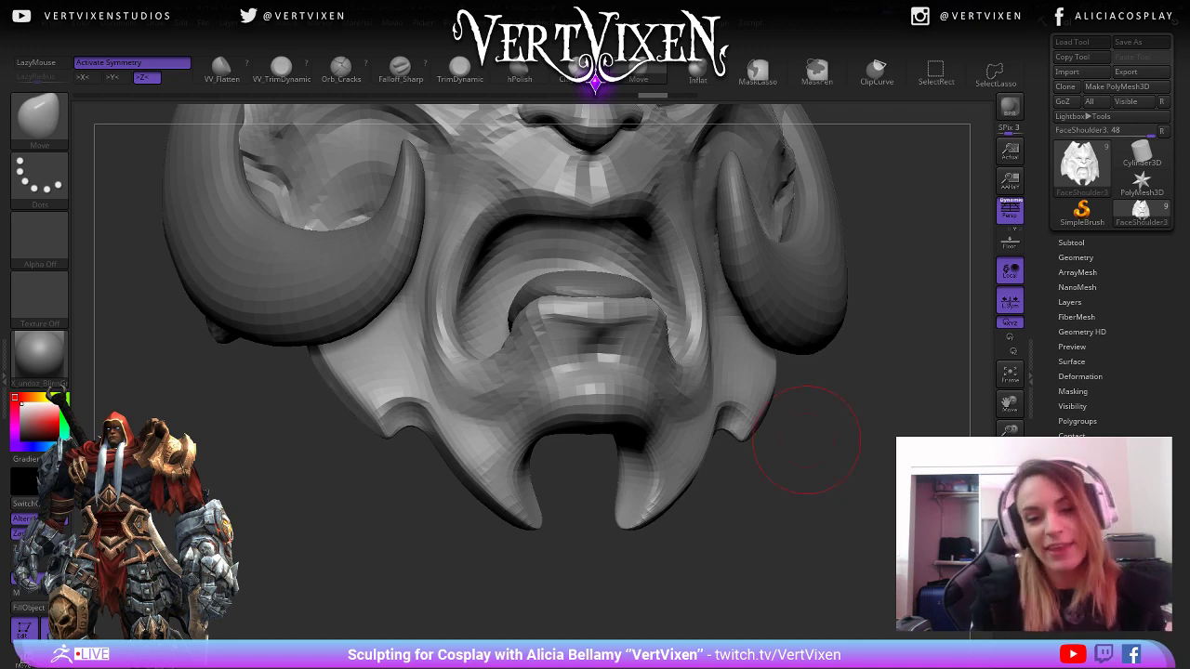
pyautogui.moveTo(806, 440); pyautogui.dragTo(790, 574)
# Enlarge the Move brush and adjust the folds along both sides of the mouth.
pyautogui.press('space')
pyautogui.moveTo(409, 325); pyautogui.dragTo(432, 324)
pyautogui.keyDown('alt'); pyautogui.moveTo(812, 389); pyautogui.dragTo(805, 428); pyautogui.keyUp('alt')
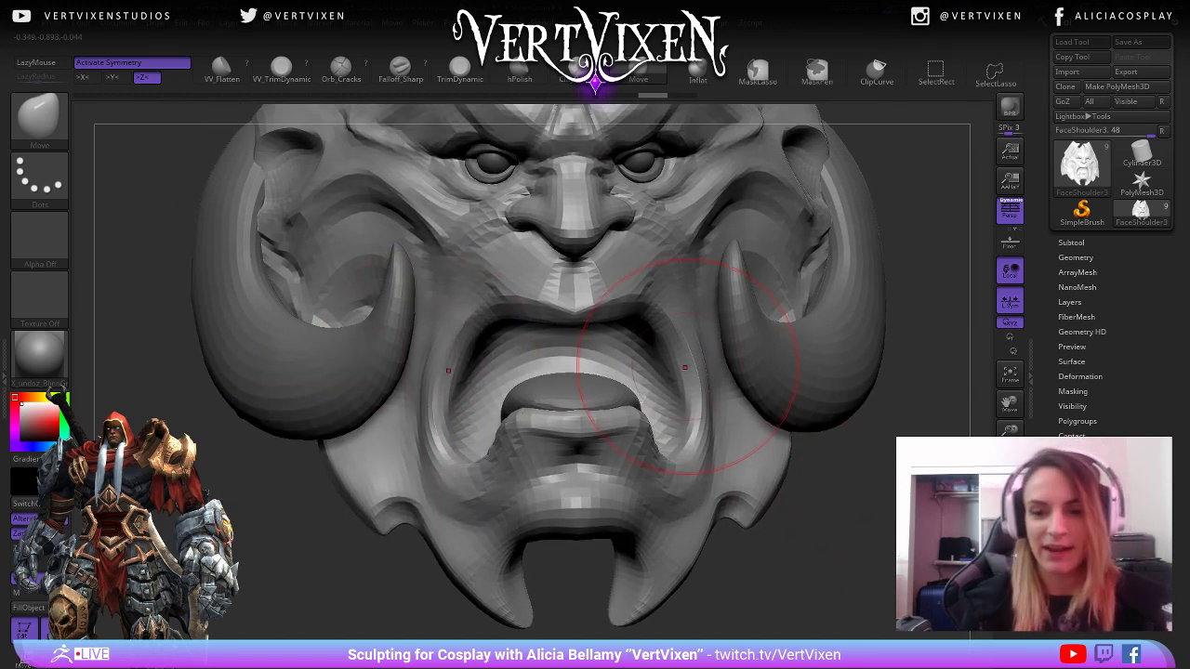
pyautogui.moveTo(823, 484)
pyautogui.keyDown('alt'); pyautogui.mouseDown()
pyautogui.moveTo(790, 418)
pyautogui.moveTo(651, 318)
pyautogui.mouseUp(); pyautogui.keyUp('alt')
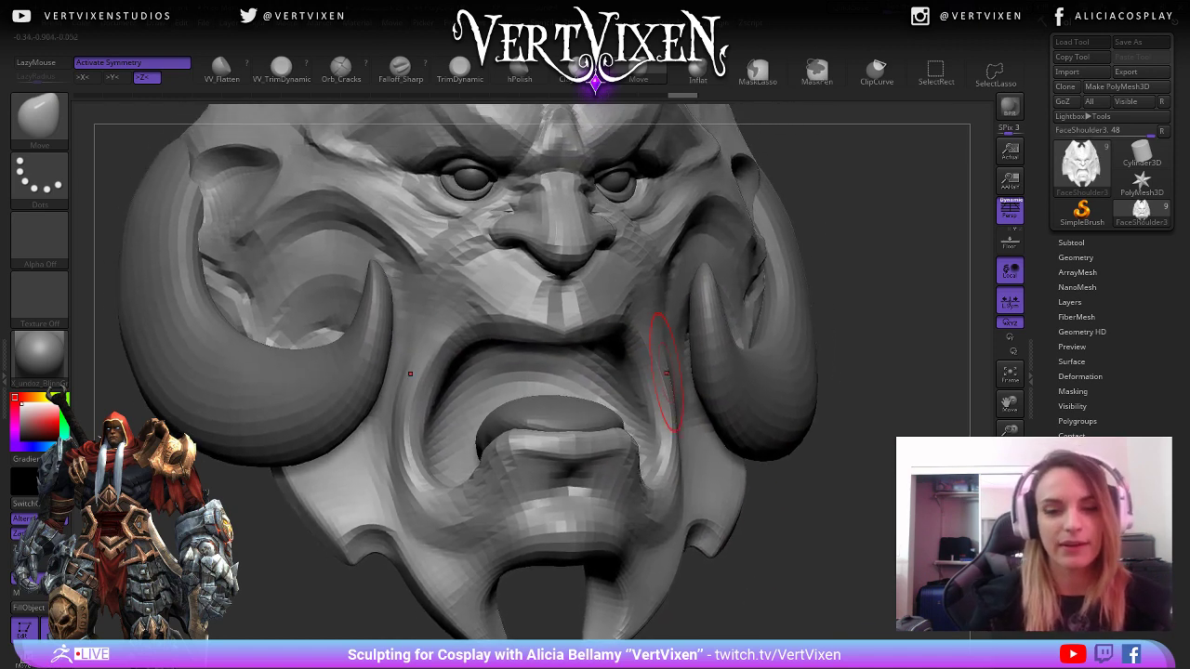
# Review the whole sculpt from a distance and make the horns the active subtool.
pyautogui.moveTo(864, 391)
pyautogui.mouseDown()
pyautogui.moveTo(824, 530)
pyautogui.moveTo(678, 306)
pyautogui.moveTo(727, 362)
pyautogui.mouseUp()
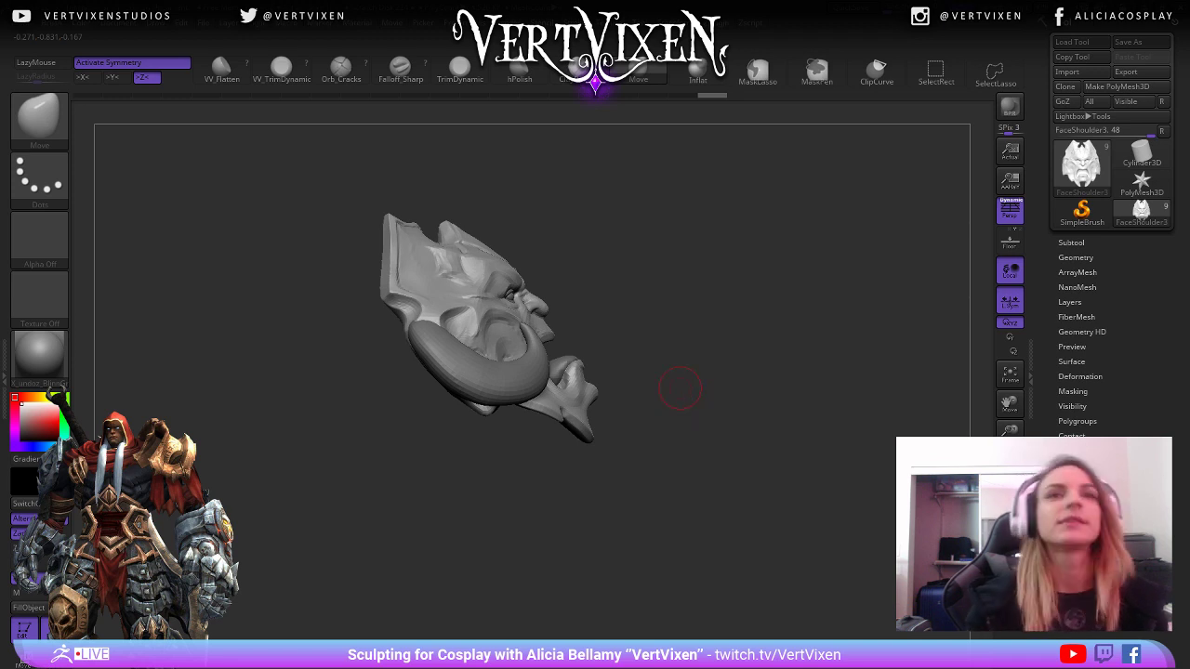
pyautogui.moveTo(763, 376); pyautogui.dragTo(807, 397)
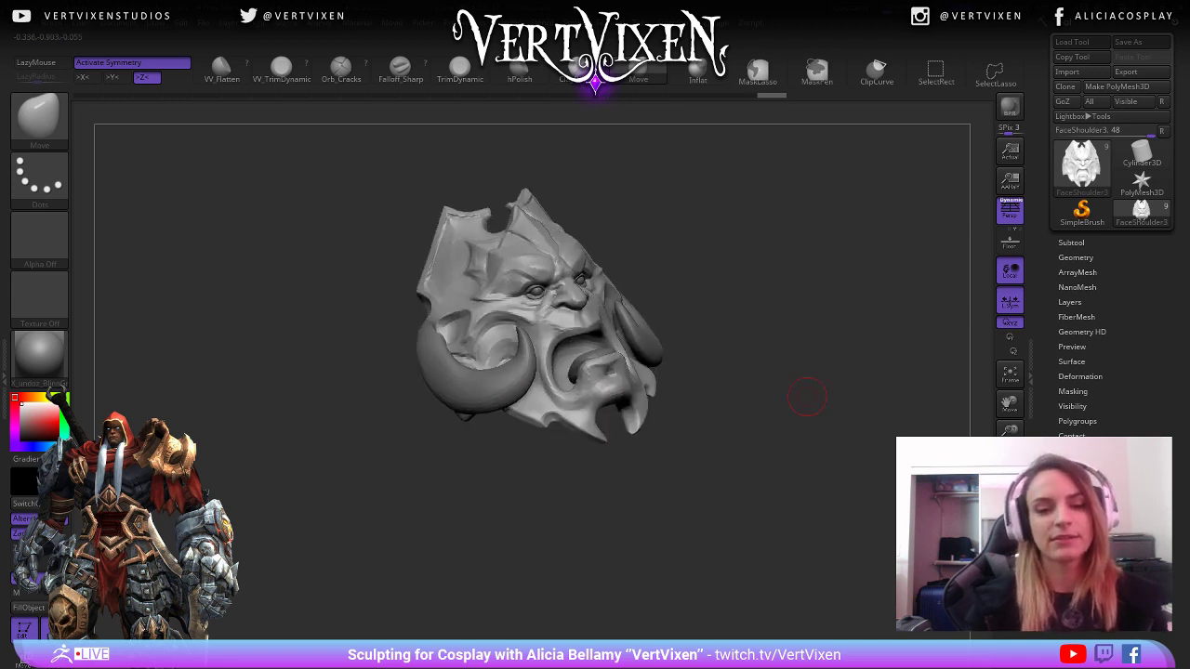
pyautogui.keyDown('alt'); pyautogui.moveTo(593, 424); pyautogui.dragTo(624, 403); pyautogui.keyUp('alt')
pyautogui.keyDown('alt'); pyautogui.click(654, 376); pyautogui.keyUp('alt')
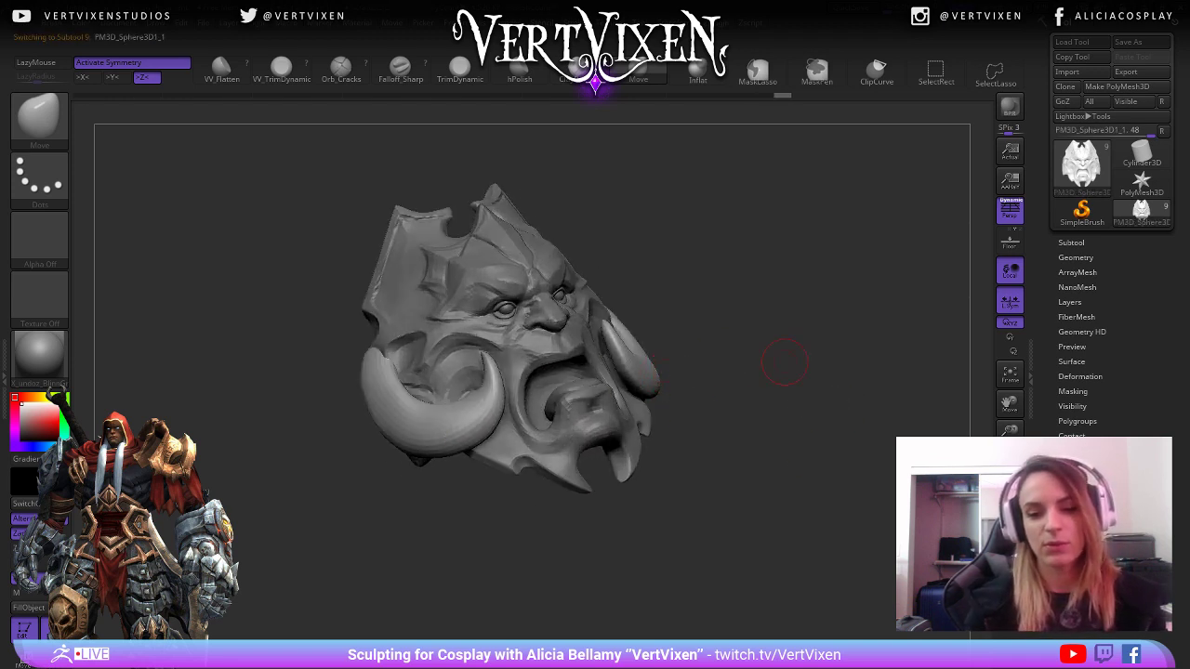
pyautogui.moveTo(784, 363); pyautogui.dragTo(824, 444)
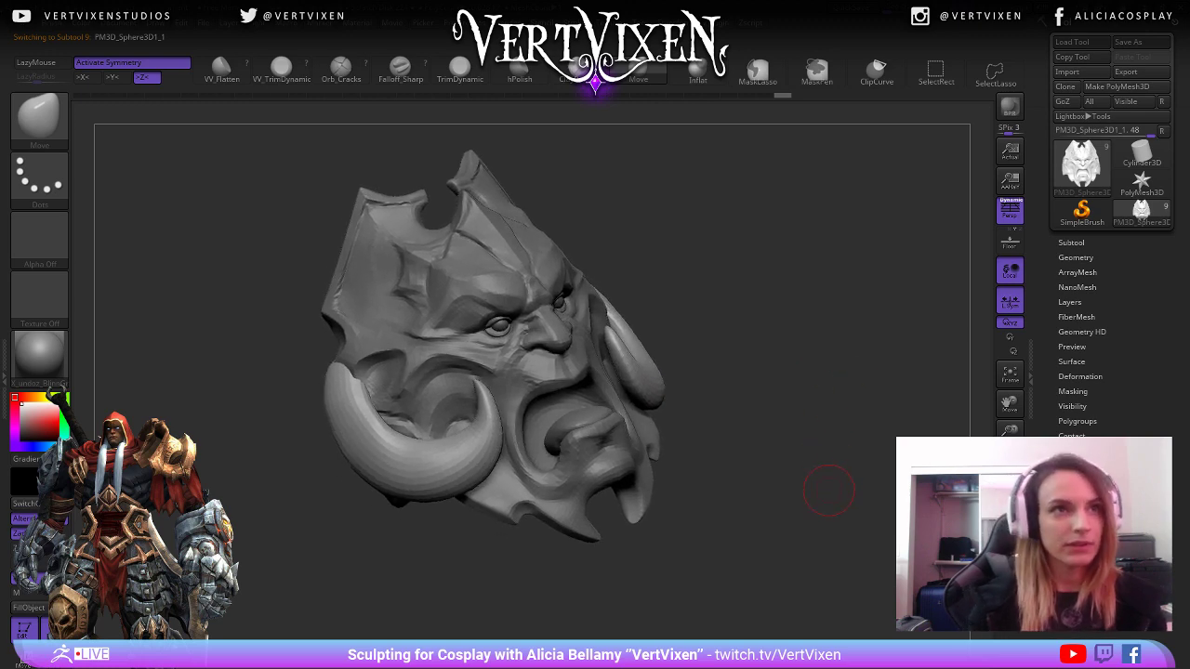
pyautogui.moveTo(829, 491)
pyautogui.mouseDown()
pyautogui.moveTo(883, 476)
pyautogui.moveTo(844, 470)
pyautogui.mouseUp()
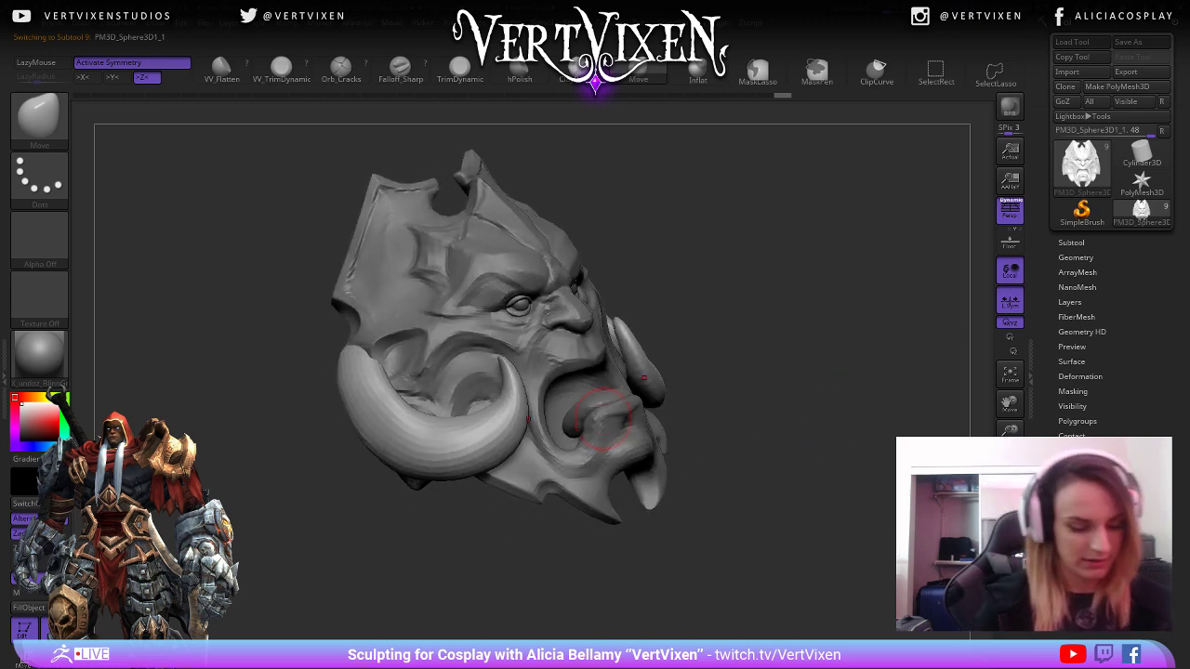
# Set the Move brush's Draw Size to 39 and adjust the front curve of the horns in side view.
pyautogui.press('space')
pyautogui.moveTo(742, 260)
pyautogui.mouseDown()
pyautogui.moveTo(800, 336)
pyautogui.moveTo(804, 364)
pyautogui.mouseUp()
pyautogui.moveTo(639, 338)
pyautogui.mouseDown()
pyautogui.moveTo(703, 279)
pyautogui.moveTo(638, 332)
pyautogui.mouseUp()
pyautogui.press('space')
pyautogui.press('space')
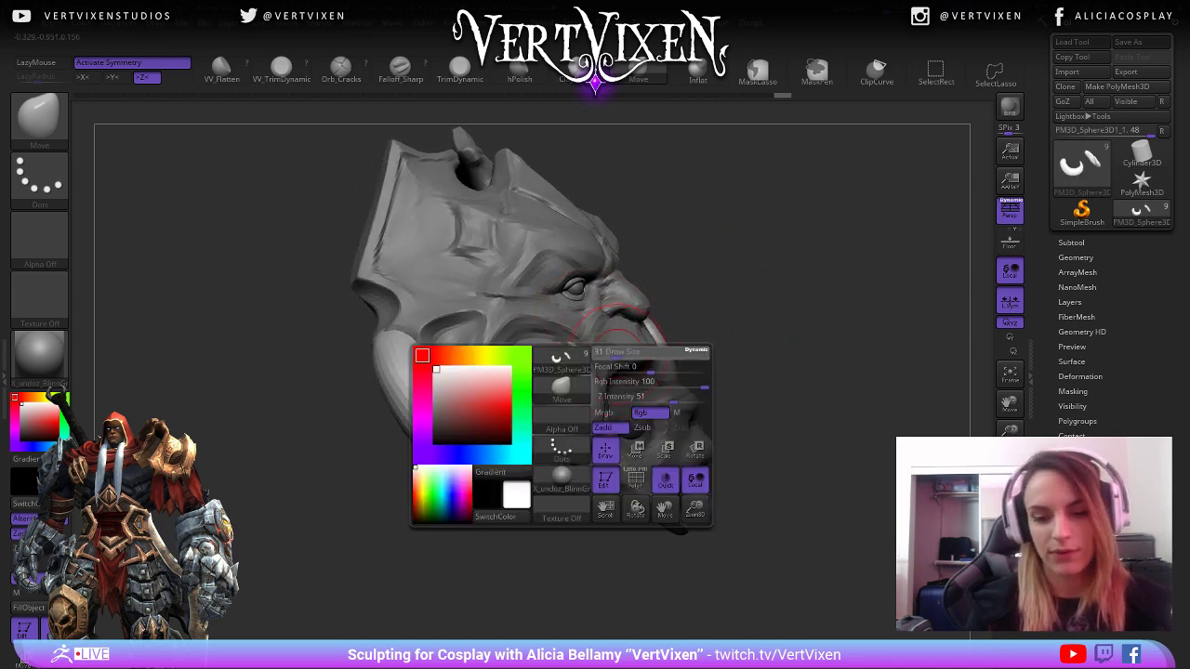
pyautogui.moveTo(755, 287)
pyautogui.mouseDown()
pyautogui.moveTo(757, 319)
pyautogui.moveTo(735, 365)
pyautogui.mouseUp()
pyautogui.press('space')
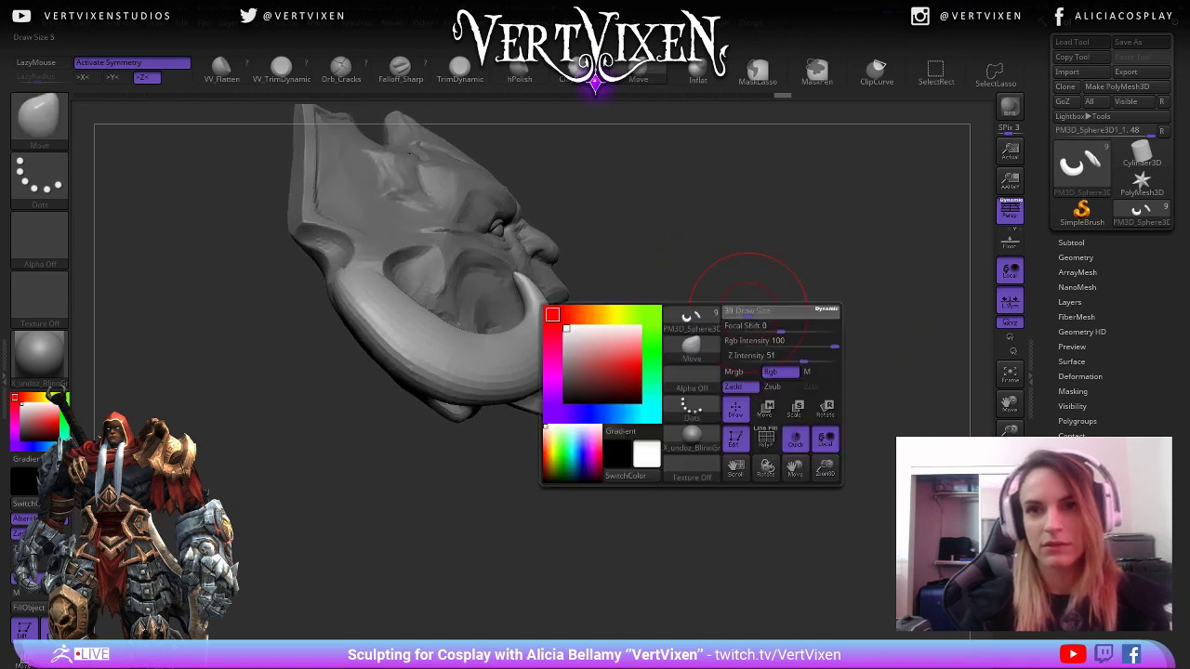
pyautogui.keyDown('alt'); pyautogui.moveTo(749, 319); pyautogui.dragTo(740, 376); pyautogui.keyUp('alt')
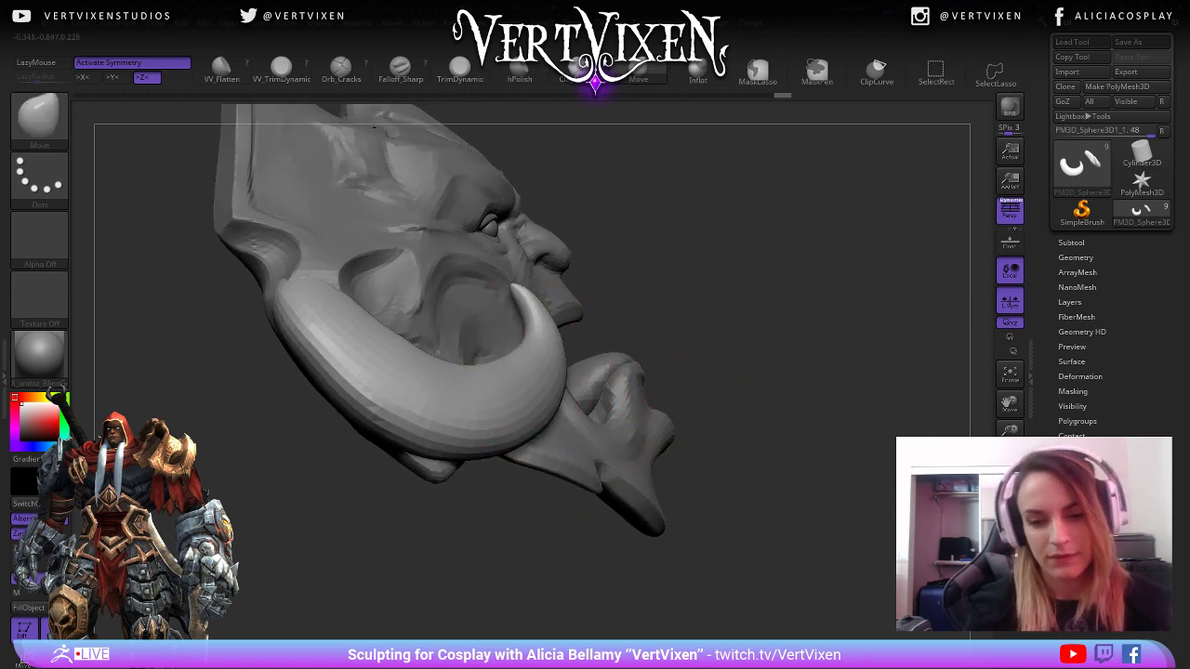
pyautogui.moveTo(561, 381); pyautogui.dragTo(554, 390)
# Readjust the Move brush and reshape the horns' forward bend and tips with short strokes.
pyautogui.press('space')
pyautogui.moveTo(750, 321)
pyautogui.mouseDown()
pyautogui.moveTo(747, 344)
pyautogui.moveTo(730, 354)
pyautogui.moveTo(762, 358)
pyautogui.moveTo(507, 316)
pyautogui.mouseUp()
pyautogui.press('space')
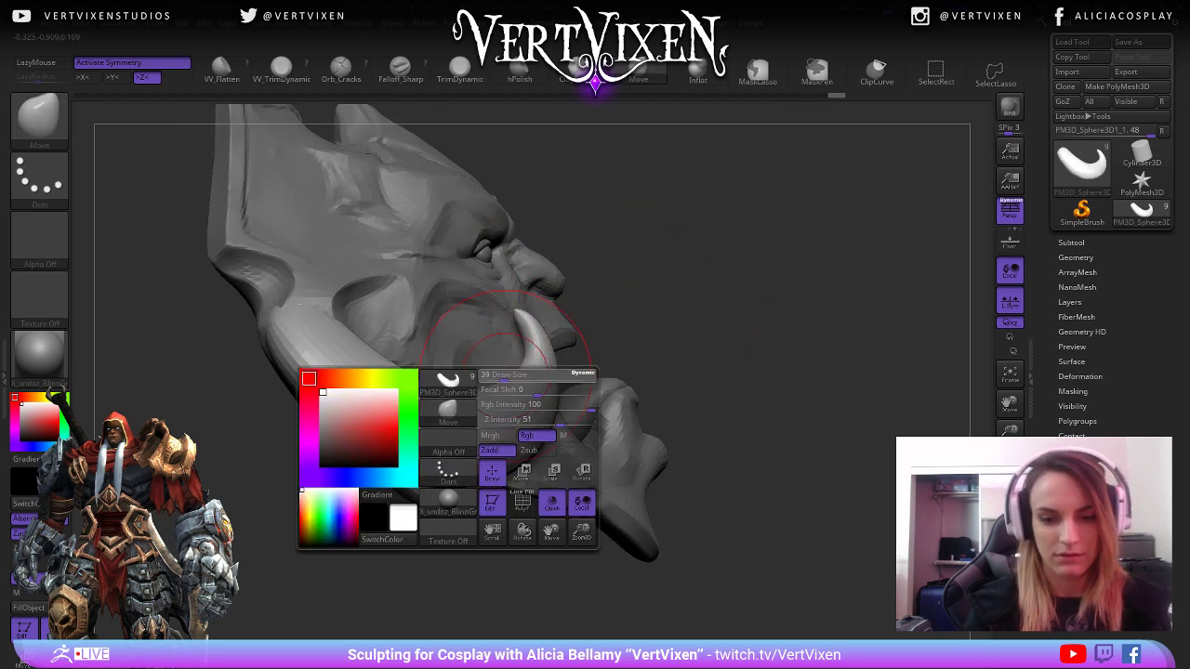
pyautogui.moveTo(558, 395); pyautogui.dragTo(539, 395)
pyautogui.moveTo(725, 358); pyautogui.dragTo(686, 344)
pyautogui.moveTo(558, 400); pyautogui.dragTo(561, 406)
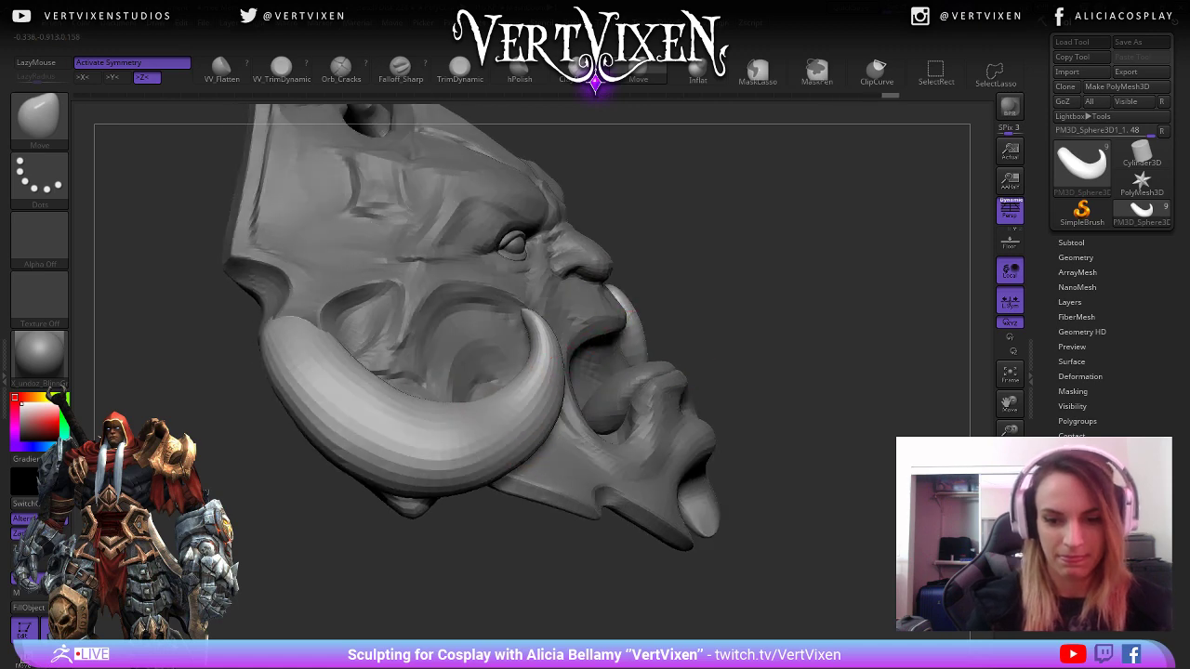
pyautogui.moveTo(554, 344); pyautogui.dragTo(540, 337)
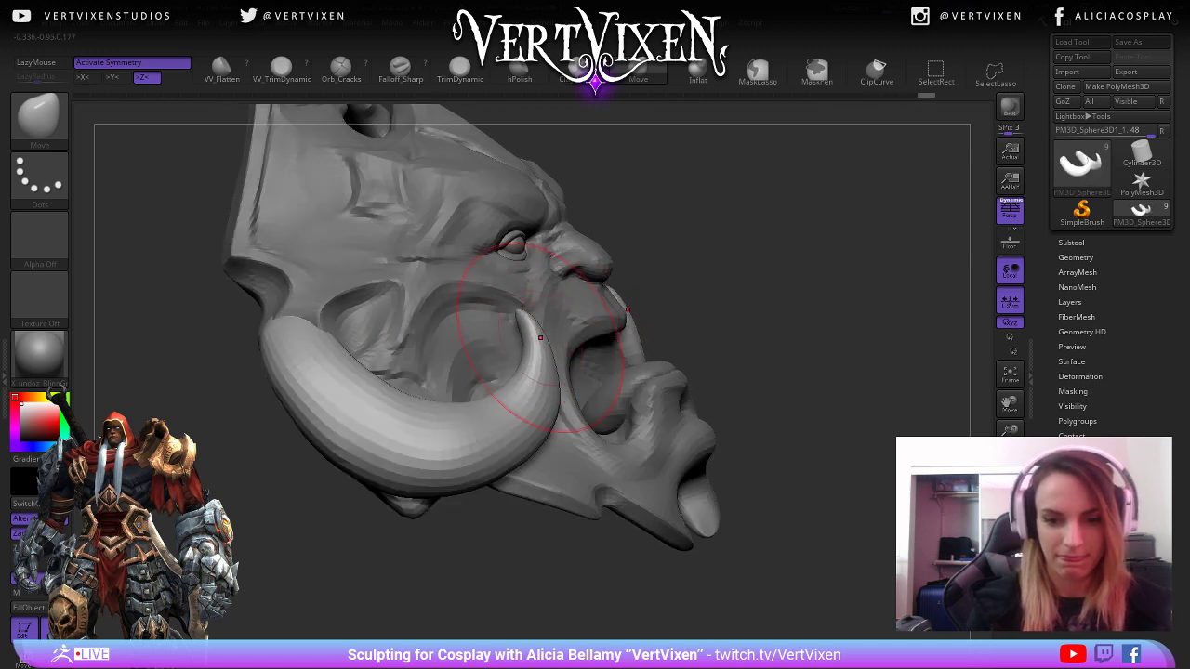
# Examine the horns' curve and tips beside the cheek and mouth from profile and three-quarter angles.
pyautogui.moveTo(674, 307)
pyautogui.mouseDown()
pyautogui.moveTo(749, 273)
pyautogui.moveTo(716, 273)
pyautogui.moveTo(755, 304)
pyautogui.moveTo(717, 292)
pyautogui.moveTo(521, 335)
pyautogui.moveTo(762, 293)
pyautogui.moveTo(716, 418)
pyautogui.moveTo(740, 488)
pyautogui.moveTo(781, 520)
pyautogui.mouseUp()
pyautogui.press('space')
pyautogui.moveTo(576, 558)
pyautogui.mouseDown()
pyautogui.moveTo(651, 557)
pyautogui.moveTo(725, 530)
pyautogui.moveTo(790, 483)
pyautogui.mouseUp()
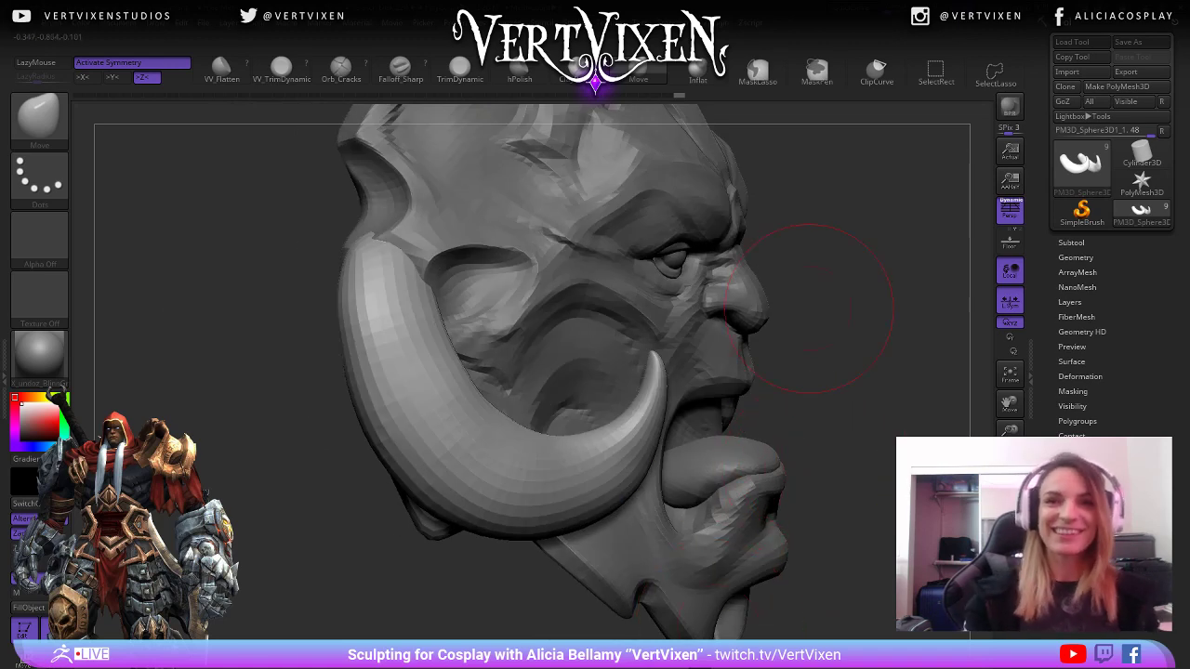
pyautogui.moveTo(809, 307); pyautogui.dragTo(809, 350)
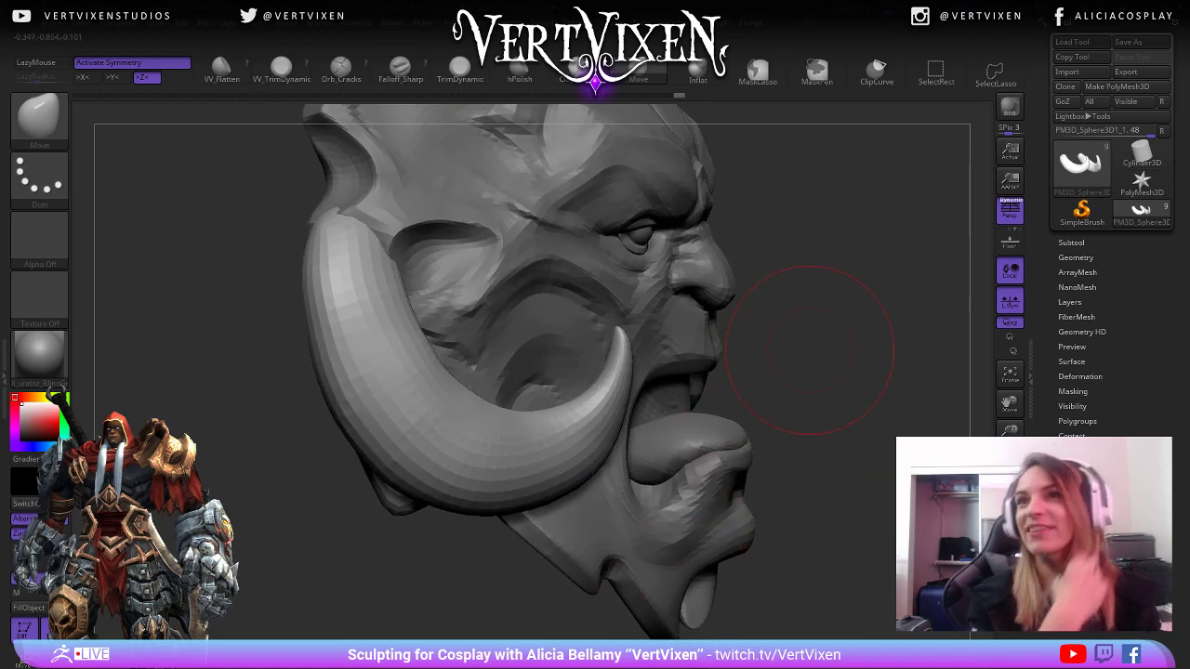
pyautogui.moveTo(825, 307)
pyautogui.mouseDown()
pyautogui.moveTo(771, 296)
pyautogui.moveTo(778, 256)
pyautogui.moveTo(791, 376)
pyautogui.moveTo(819, 363)
pyautogui.mouseUp()
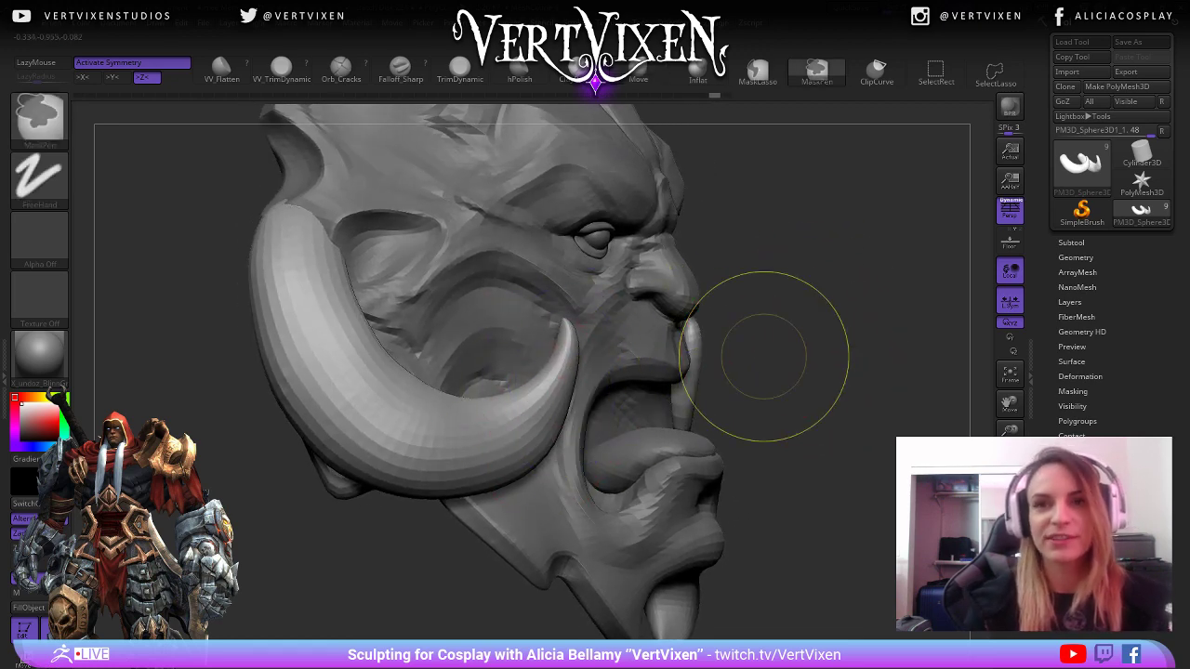
pyautogui.moveTo(770, 353)
pyautogui.mouseDown()
pyautogui.moveTo(765, 370)
pyautogui.moveTo(834, 362)
pyautogui.moveTo(805, 382)
pyautogui.mouseUp()
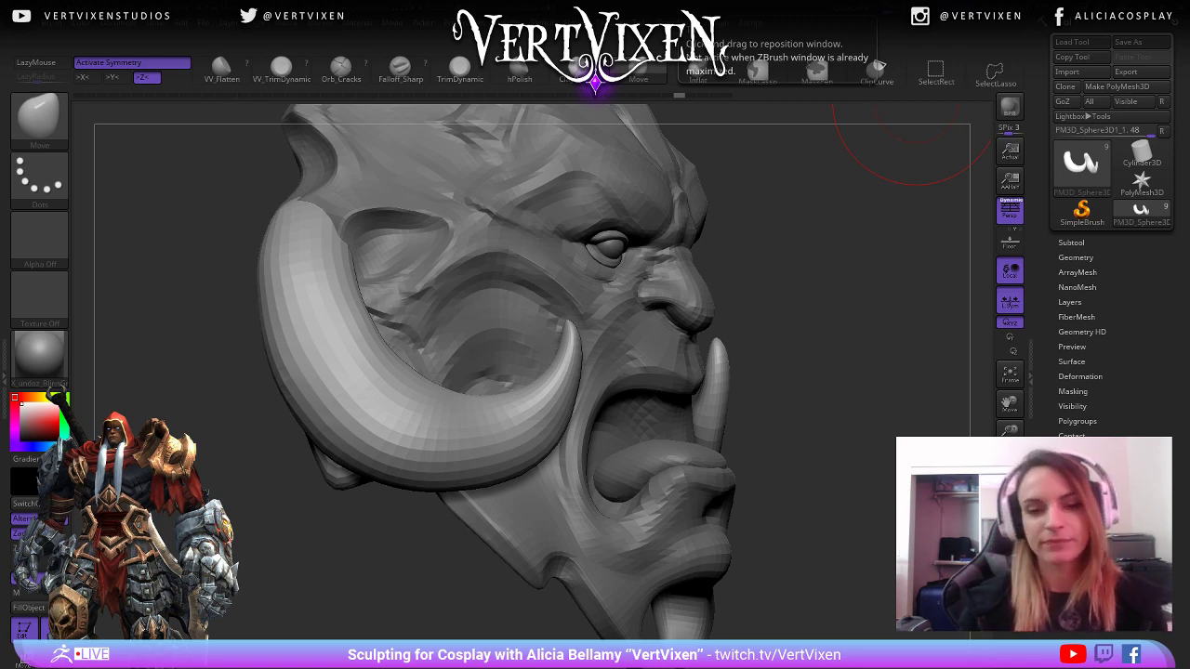
pyautogui.moveTo(911, 106)
pyautogui.mouseDown()
pyautogui.moveTo(805, 326)
pyautogui.moveTo(785, 250)
pyautogui.moveTo(786, 370)
pyautogui.mouseUp()
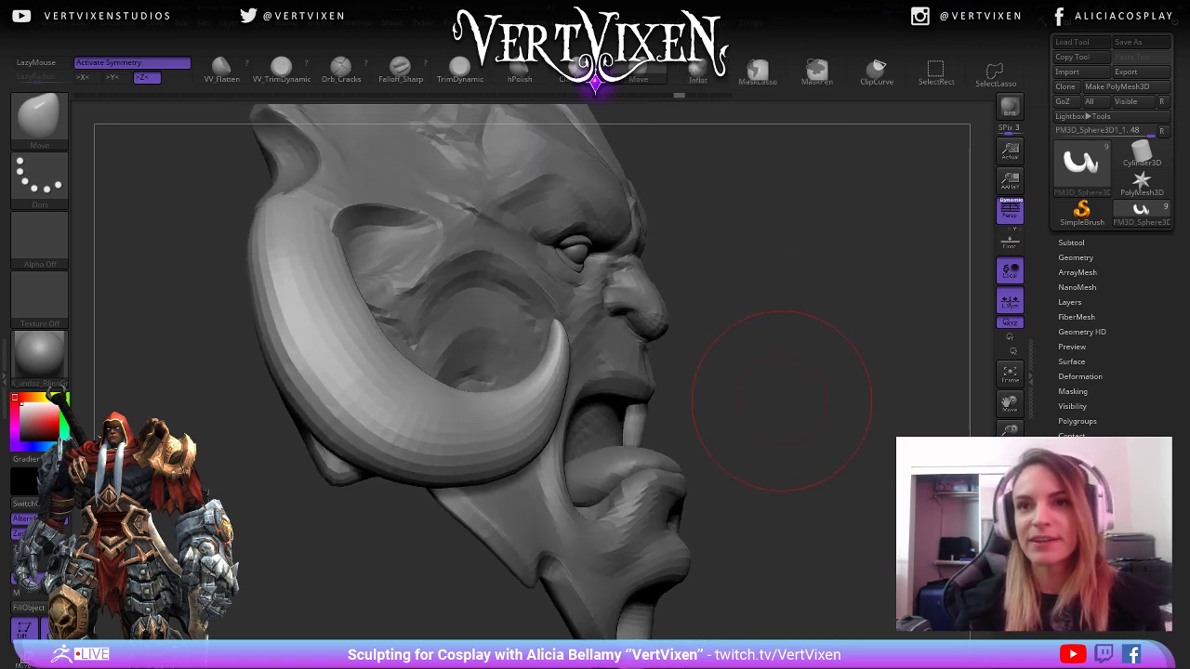
pyautogui.moveTo(781, 420); pyautogui.dragTo(805, 407)
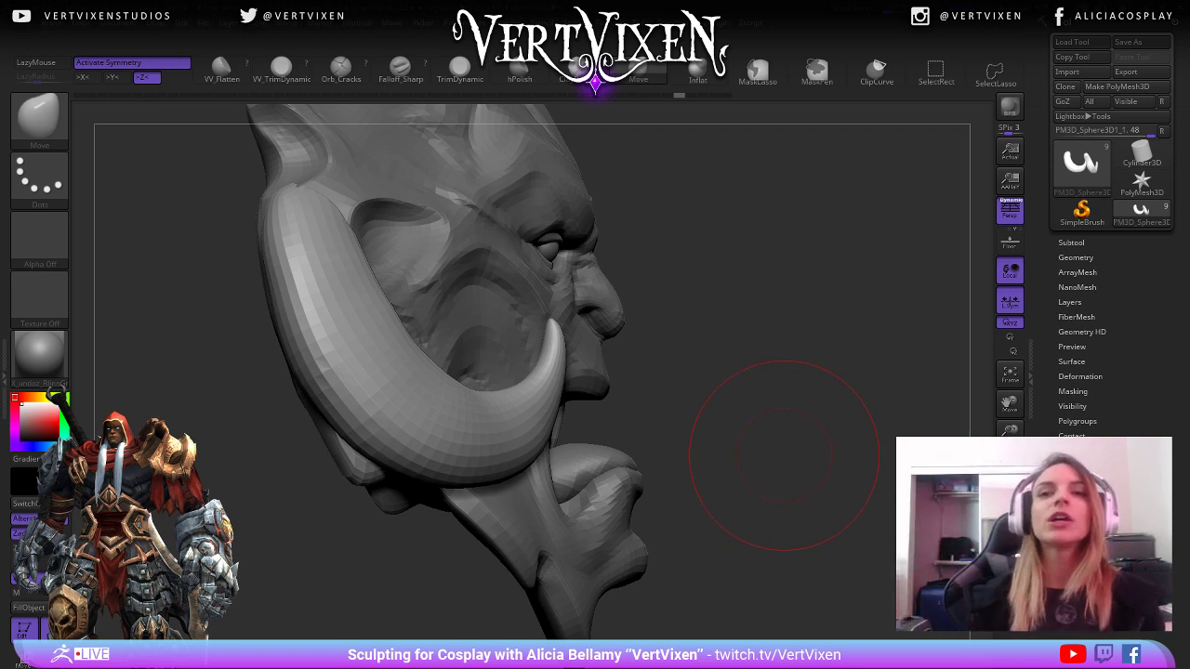
pyautogui.moveTo(784, 372)
pyautogui.mouseDown()
pyautogui.moveTo(775, 332)
pyautogui.moveTo(803, 420)
pyautogui.moveTo(836, 411)
pyautogui.moveTo(760, 329)
pyautogui.mouseUp()
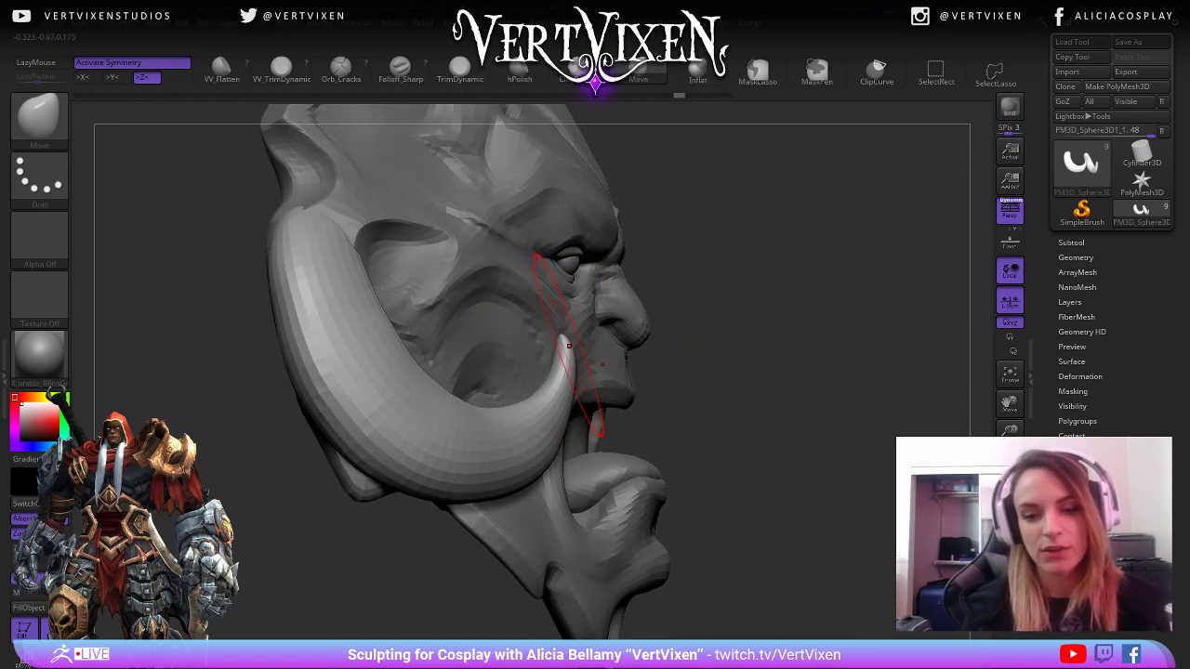
# Refine the horn tips with the Move brush and smooth the inner front of the curve facing the mouth.
pyautogui.moveTo(569, 346)
pyautogui.mouseDown()
pyautogui.moveTo(586, 320)
pyautogui.moveTo(571, 292)
pyautogui.mouseUp()
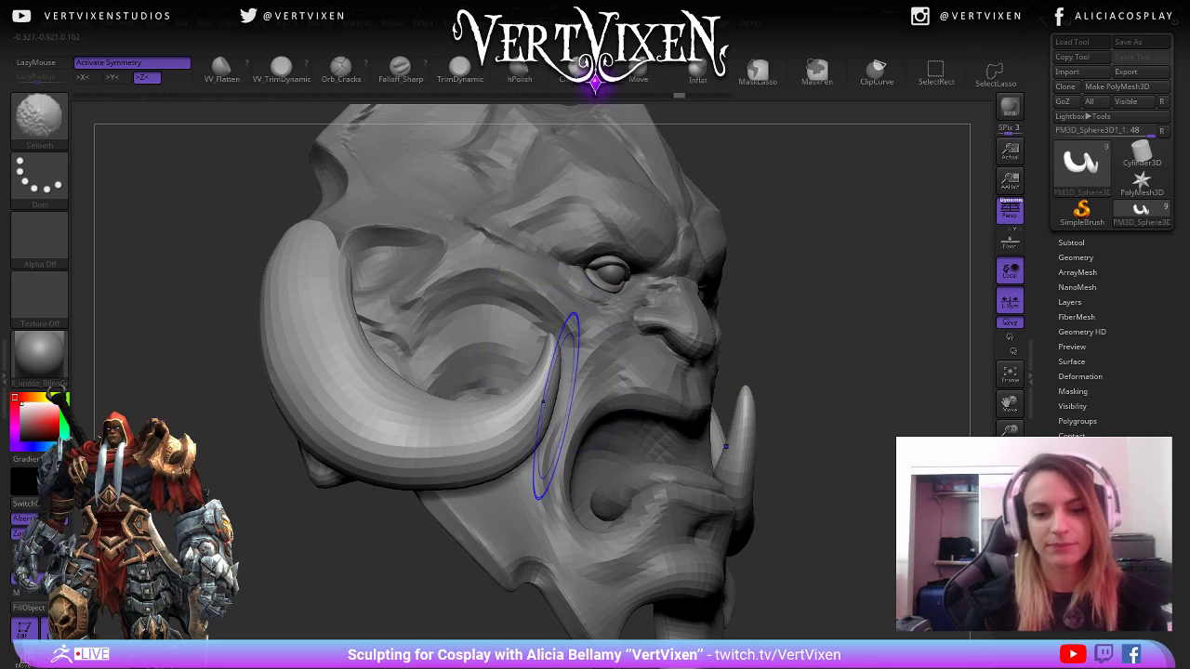
pyautogui.moveTo(595, 372); pyautogui.dragTo(553, 457)
pyautogui.moveTo(867, 390)
pyautogui.keyDown('alt'); pyautogui.mouseDown()
pyautogui.moveTo(770, 380)
pyautogui.moveTo(807, 372)
pyautogui.moveTo(792, 345)
pyautogui.moveTo(511, 348)
pyautogui.mouseUp(); pyautogui.keyUp('alt')
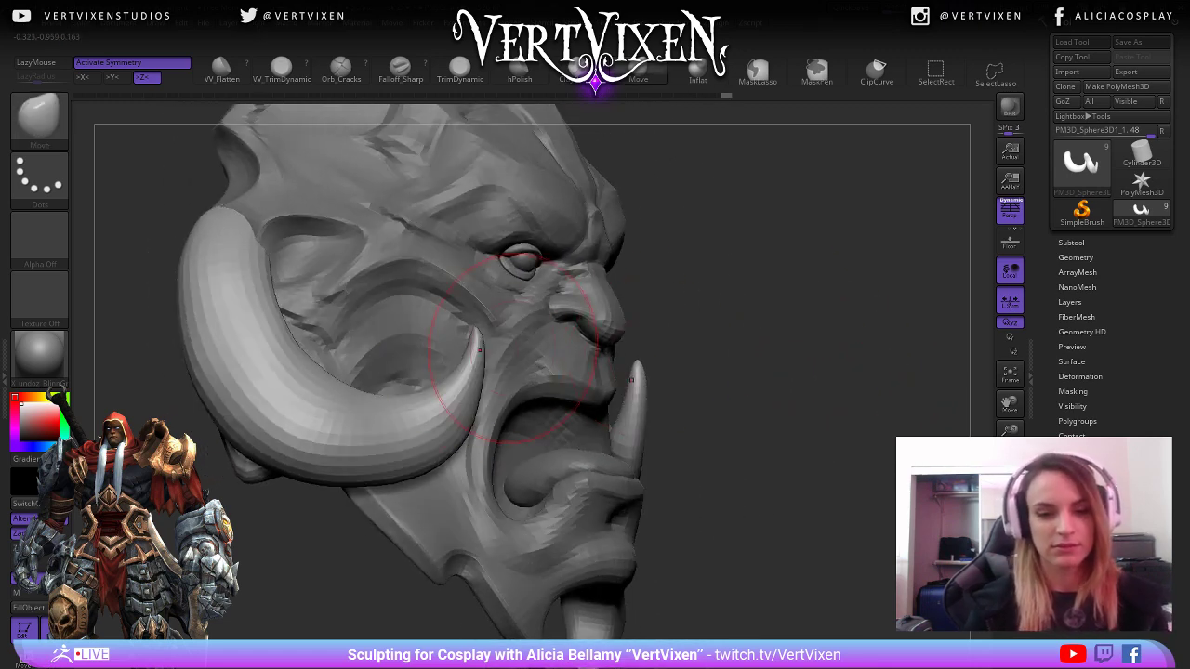
pyautogui.moveTo(791, 273)
pyautogui.mouseDown()
pyautogui.moveTo(856, 336)
pyautogui.moveTo(704, 425)
pyautogui.mouseUp()
pyautogui.moveTo(730, 505)
pyautogui.keyDown('shift'); pyautogui.mouseDown()
pyautogui.moveTo(734, 443)
pyautogui.moveTo(737, 472)
pyautogui.mouseUp(); pyautogui.keyUp('shift')
pyautogui.moveTo(881, 389)
pyautogui.mouseDown()
pyautogui.moveTo(823, 446)
pyautogui.moveTo(790, 544)
pyautogui.moveTo(809, 326)
pyautogui.moveTo(797, 266)
pyautogui.moveTo(797, 399)
pyautogui.moveTo(772, 390)
pyautogui.moveTo(684, 411)
pyautogui.mouseUp()
pyautogui.moveTo(818, 558)
pyautogui.keyDown('alt'); pyautogui.mouseDown()
pyautogui.moveTo(818, 465)
pyautogui.moveTo(818, 526)
pyautogui.moveTo(772, 497)
pyautogui.moveTo(818, 506)
pyautogui.moveTo(827, 526)
pyautogui.moveTo(744, 520)
pyautogui.moveTo(712, 470)
pyautogui.mouseUp(); pyautogui.keyUp('alt')
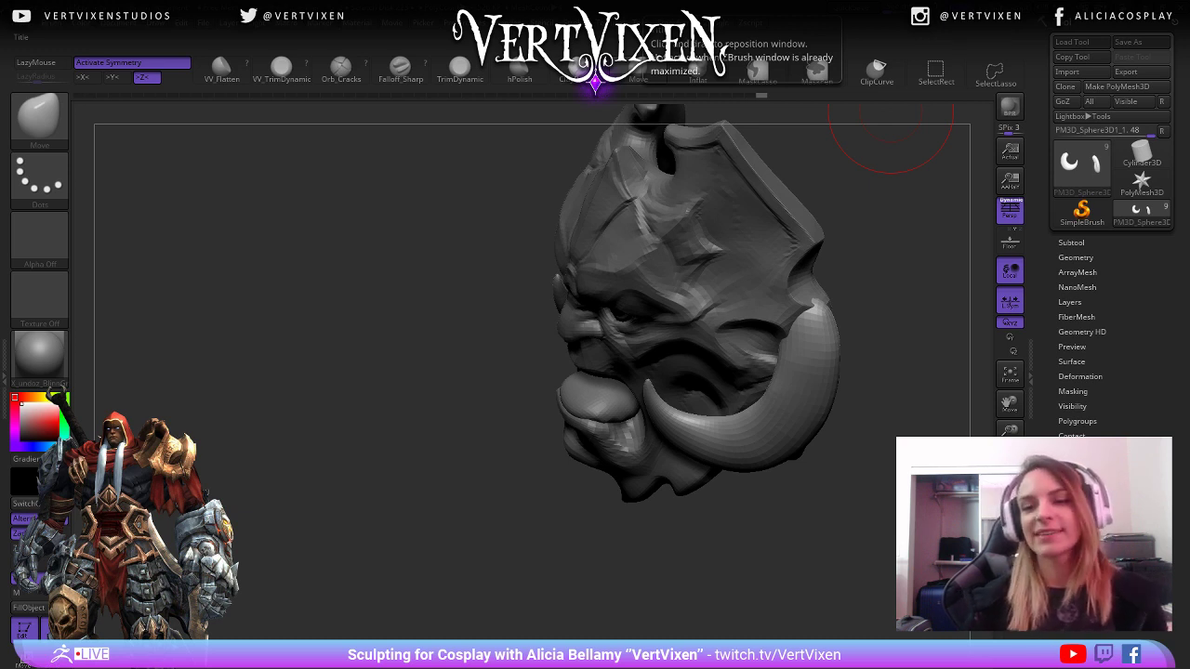
# Examine the whole sculpt from both sides and from below, comparing the horns' silhouette with the face and jaw.
pyautogui.moveTo(890, 130)
pyautogui.mouseDown()
pyautogui.moveTo(696, 531)
pyautogui.moveTo(651, 557)
pyautogui.mouseUp()
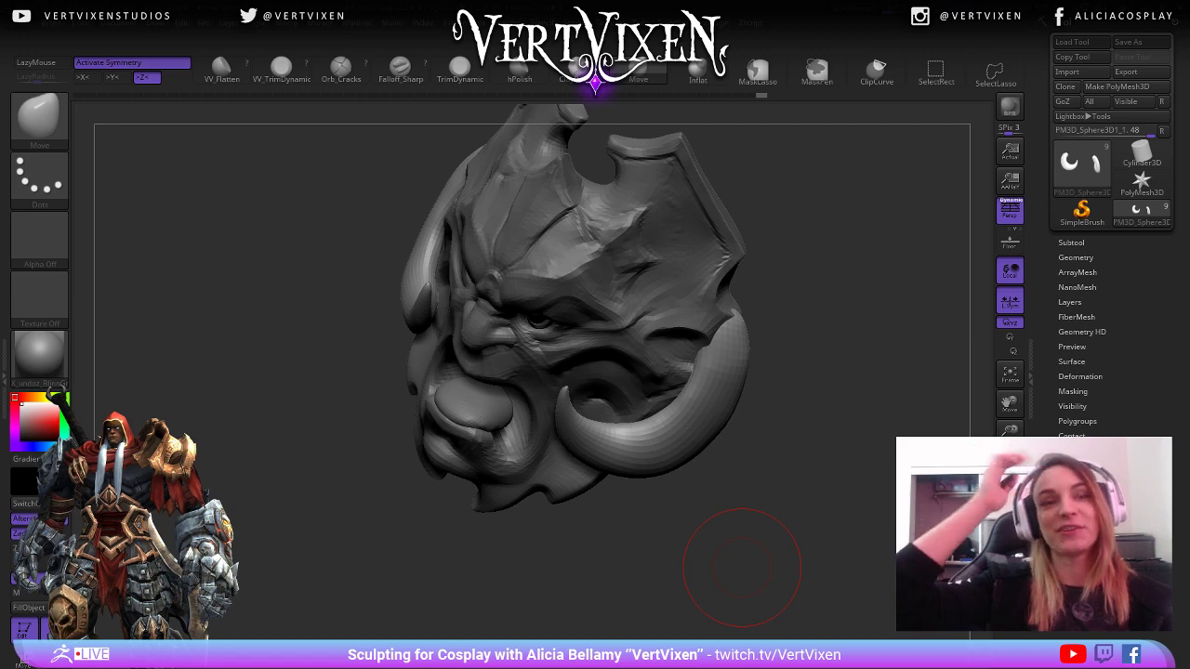
pyautogui.moveTo(742, 567)
pyautogui.mouseDown()
pyautogui.moveTo(735, 528)
pyautogui.moveTo(746, 530)
pyautogui.mouseUp()
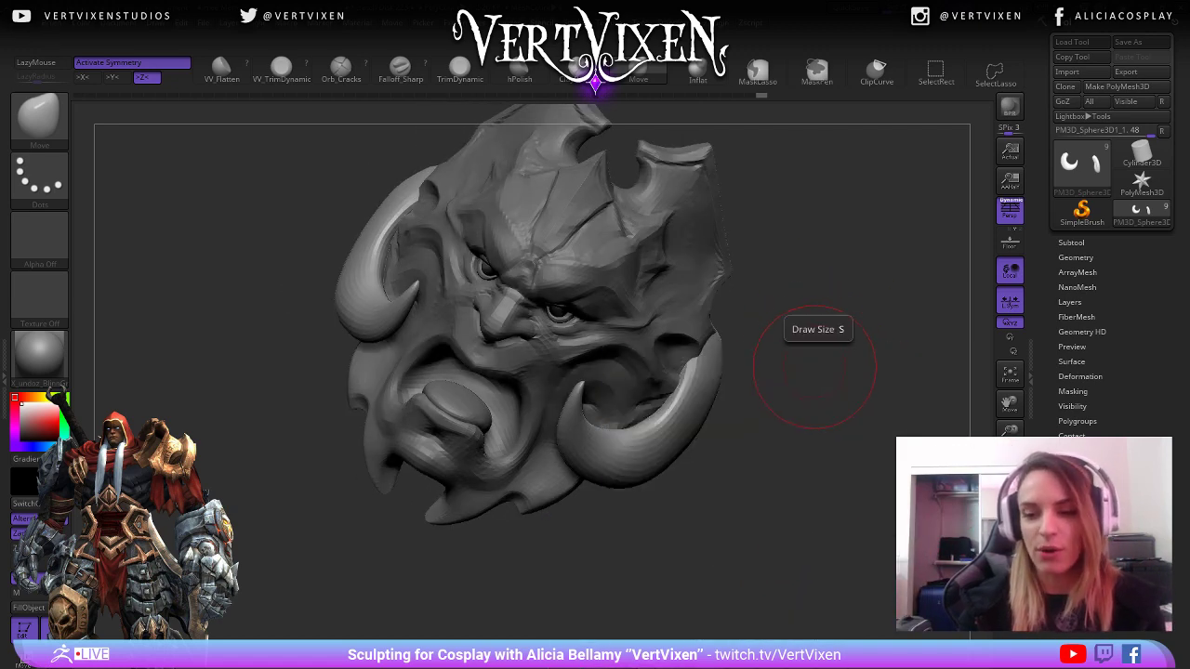
pyautogui.moveTo(814, 372)
pyautogui.mouseDown()
pyautogui.moveTo(797, 462)
pyautogui.moveTo(816, 496)
pyautogui.mouseUp()
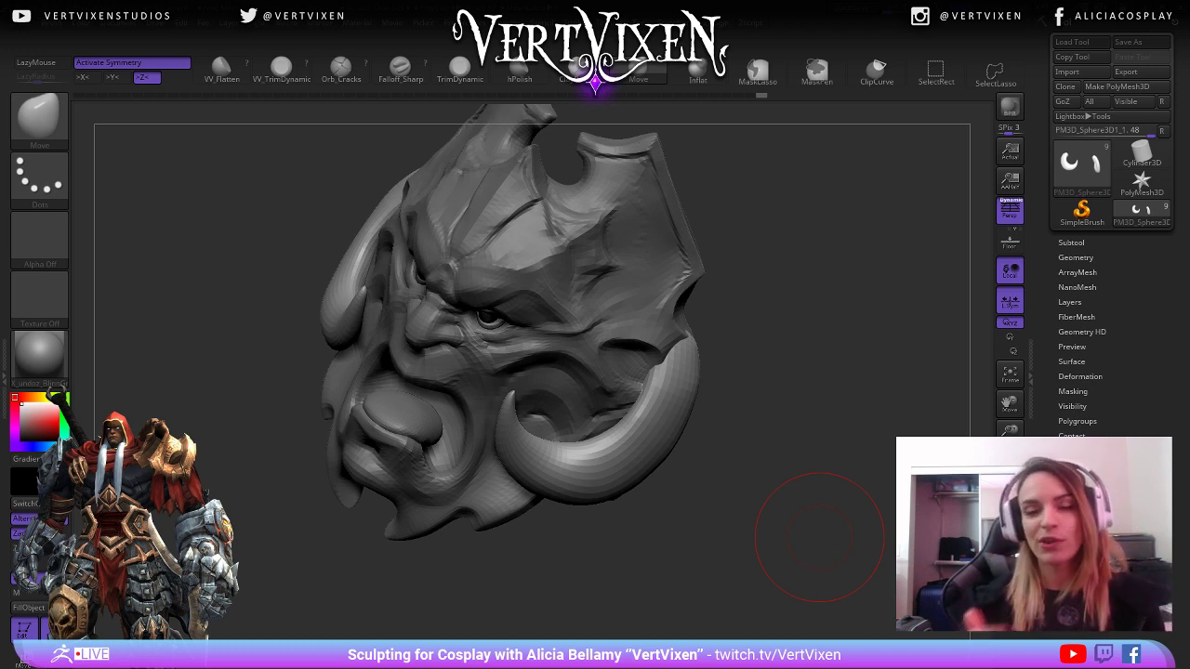
pyautogui.moveTo(819, 536); pyautogui.dragTo(771, 367)
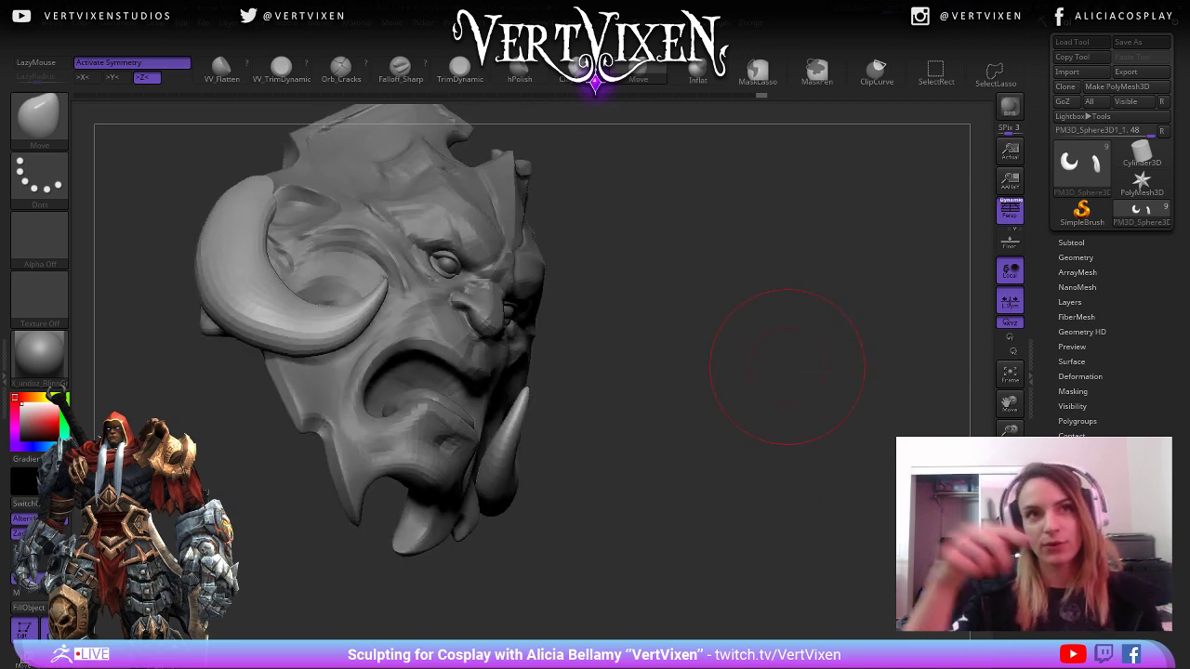
pyautogui.moveTo(729, 326)
pyautogui.mouseDown()
pyautogui.moveTo(721, 339)
pyautogui.moveTo(749, 414)
pyautogui.mouseUp()
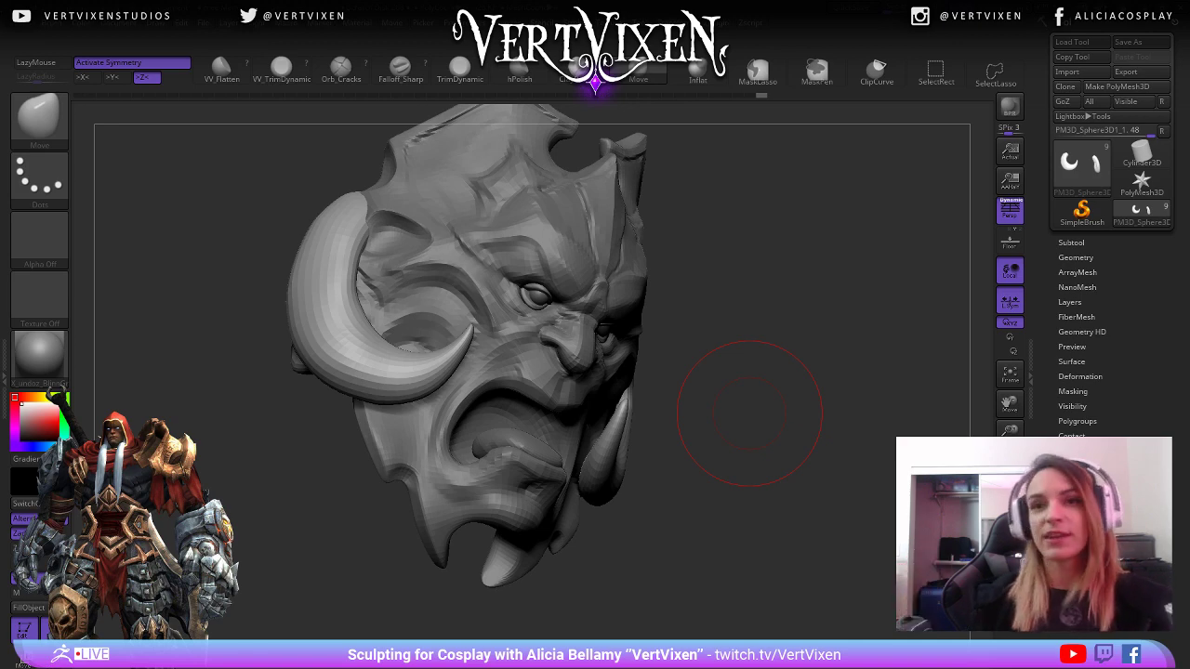
pyautogui.moveTo(750, 414)
pyautogui.mouseDown()
pyautogui.moveTo(757, 464)
pyautogui.moveTo(744, 491)
pyautogui.moveTo(824, 372)
pyautogui.moveTo(717, 265)
pyautogui.mouseUp()
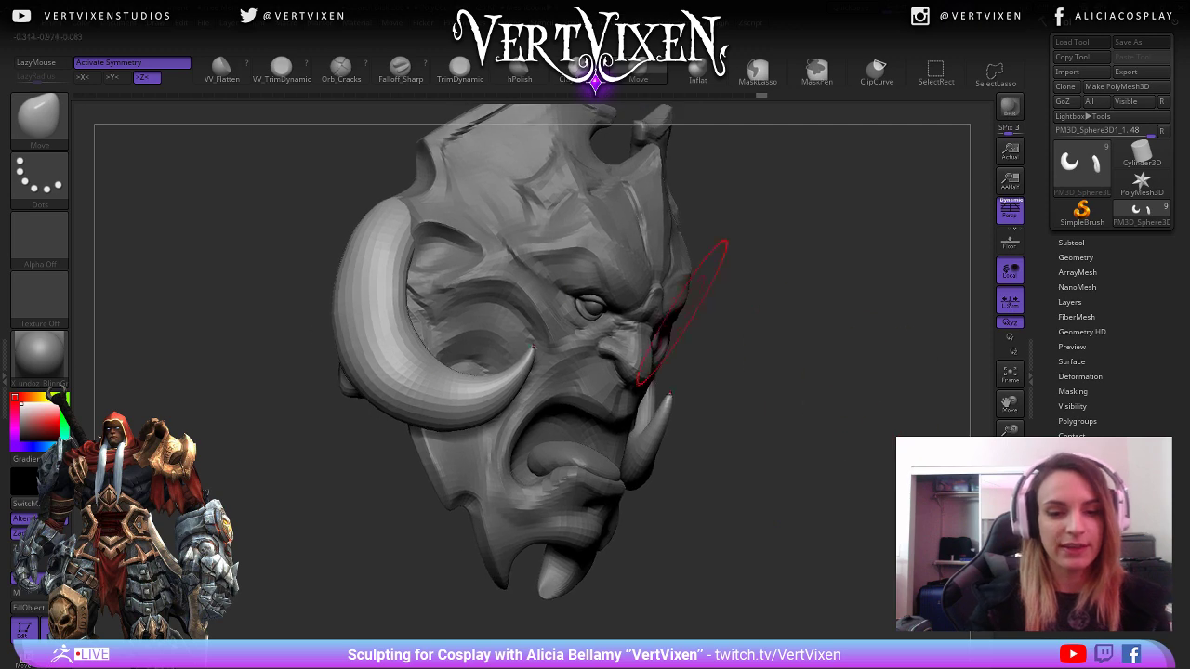
pyautogui.press('shift')
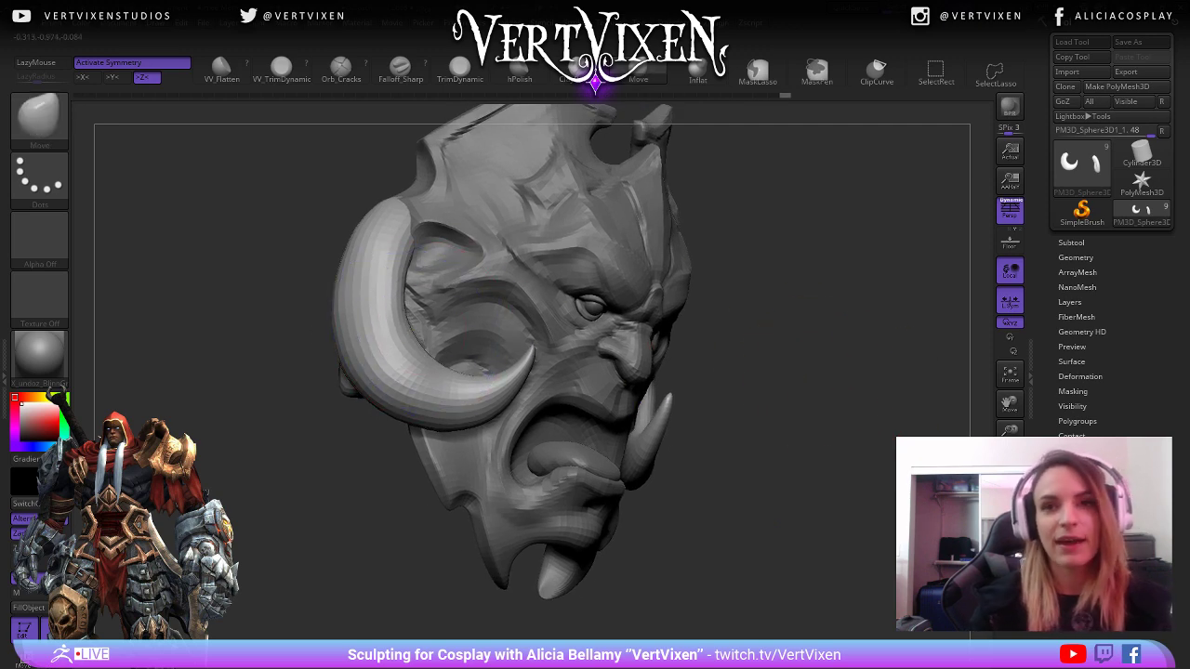
pyautogui.moveTo(791, 367); pyautogui.dragTo(802, 481)
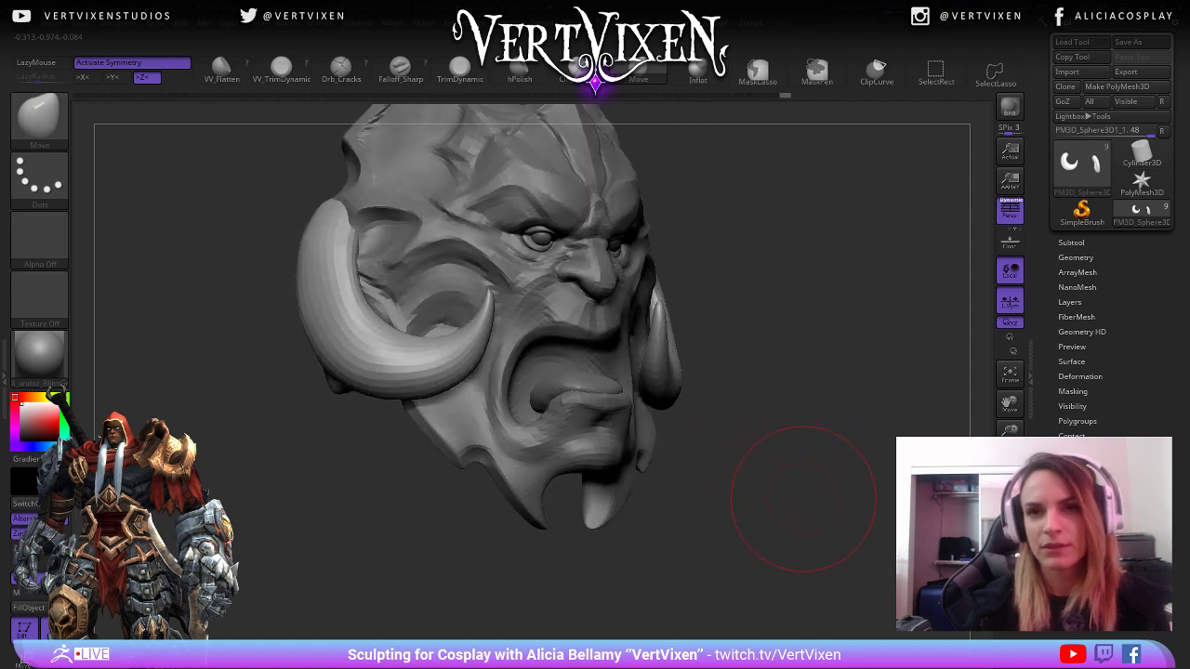
pyautogui.moveTo(803, 494); pyautogui.dragTo(763, 527)
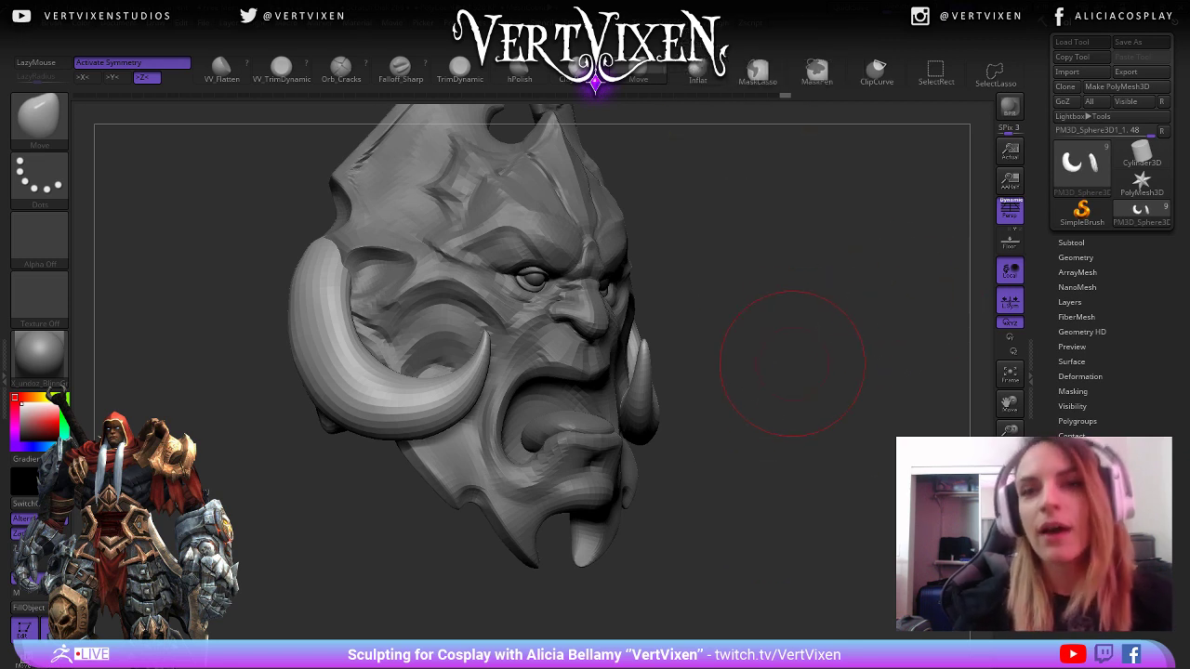
pyautogui.moveTo(770, 359)
pyautogui.mouseDown()
pyautogui.moveTo(771, 399)
pyautogui.moveTo(732, 453)
pyautogui.mouseUp()
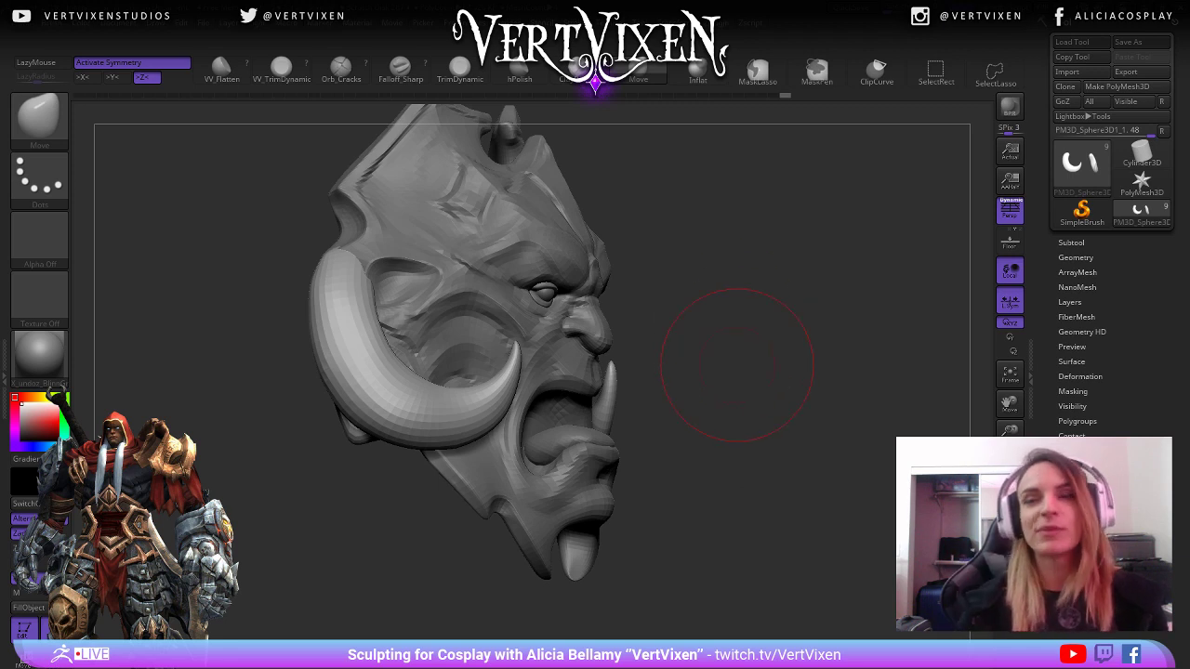
pyautogui.keyDown('alt'); pyautogui.moveTo(738, 363); pyautogui.dragTo(730, 377); pyautogui.keyUp('alt')
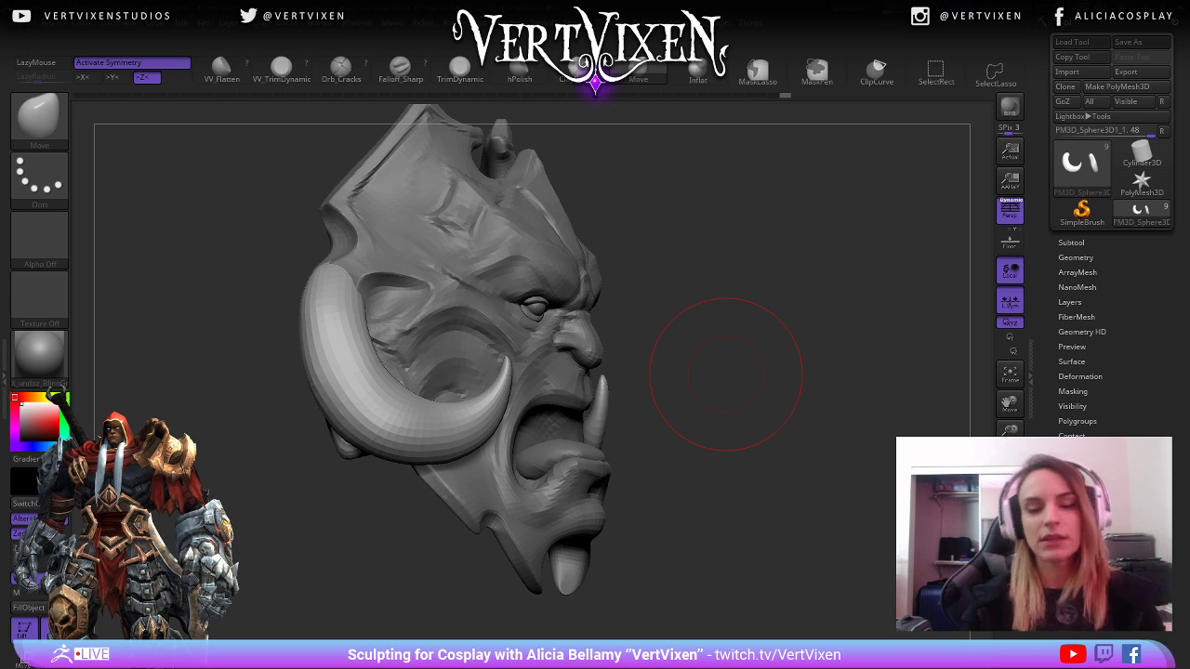
pyautogui.moveTo(726, 375); pyautogui.dragTo(359, 399)
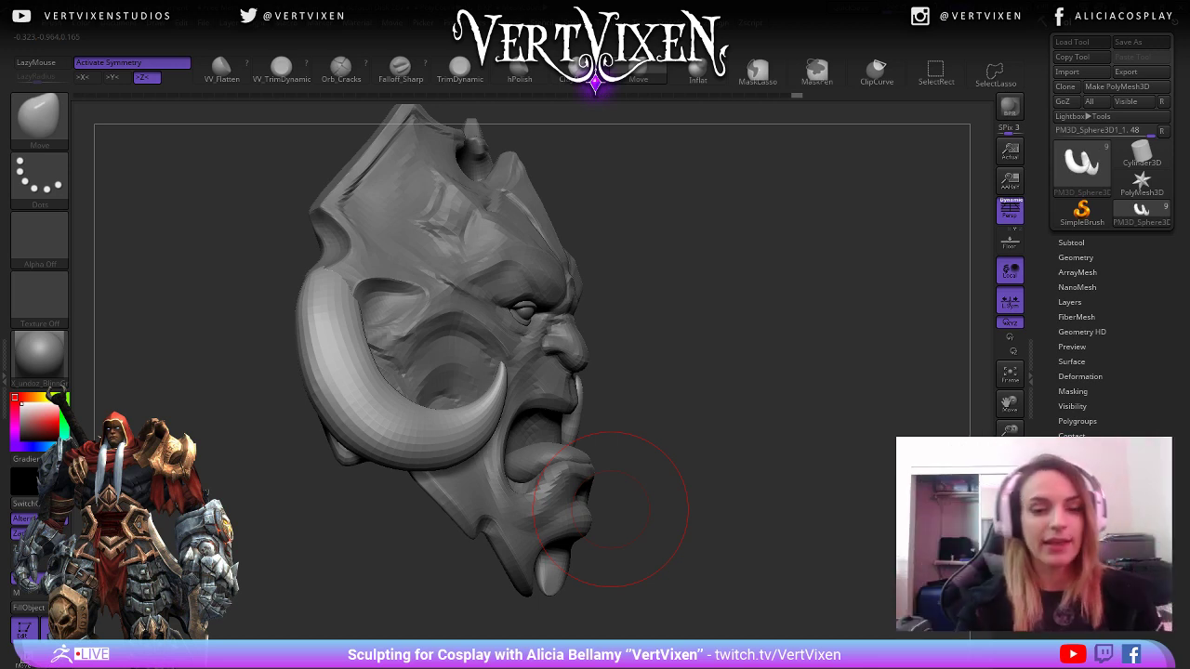
pyautogui.moveTo(609, 509); pyautogui.dragTo(722, 381)
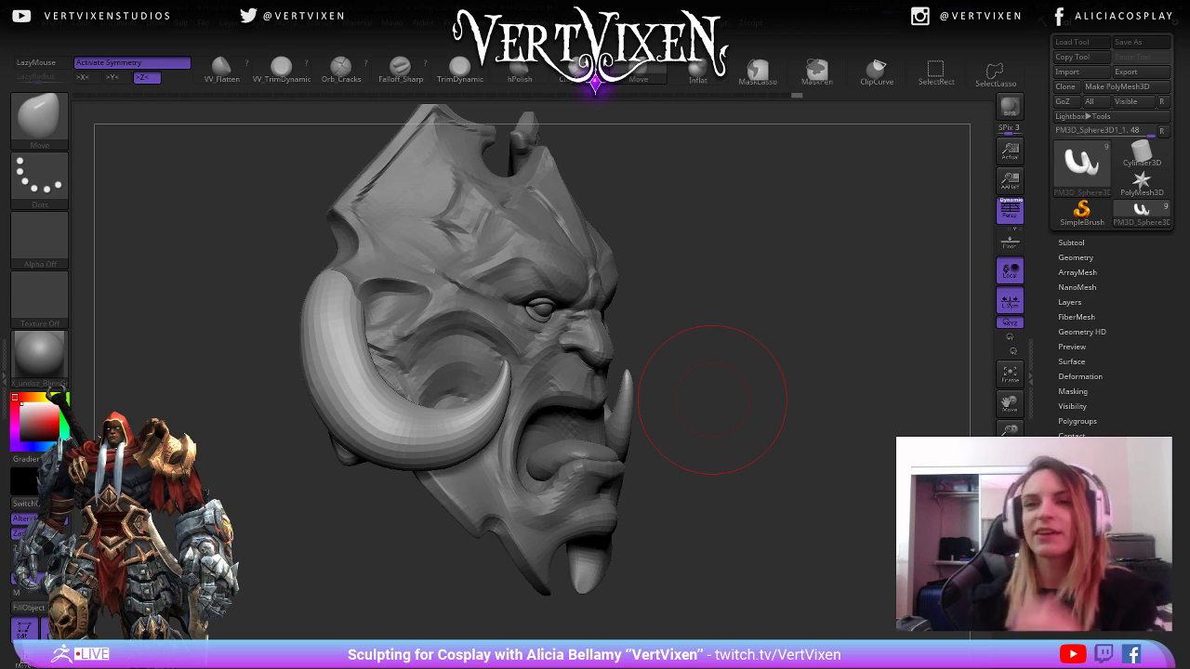
pyautogui.moveTo(712, 400); pyautogui.dragTo(730, 383)
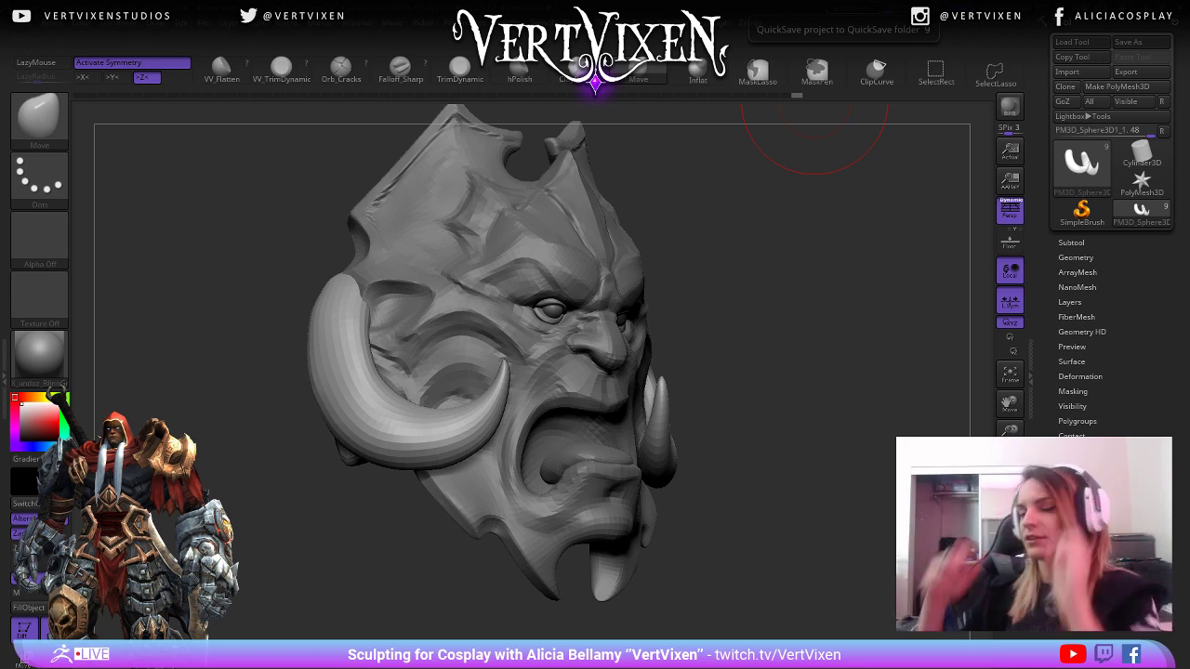
pyautogui.moveTo(814, 102)
pyautogui.mouseDown()
pyautogui.moveTo(744, 359)
pyautogui.moveTo(783, 468)
pyautogui.mouseUp()
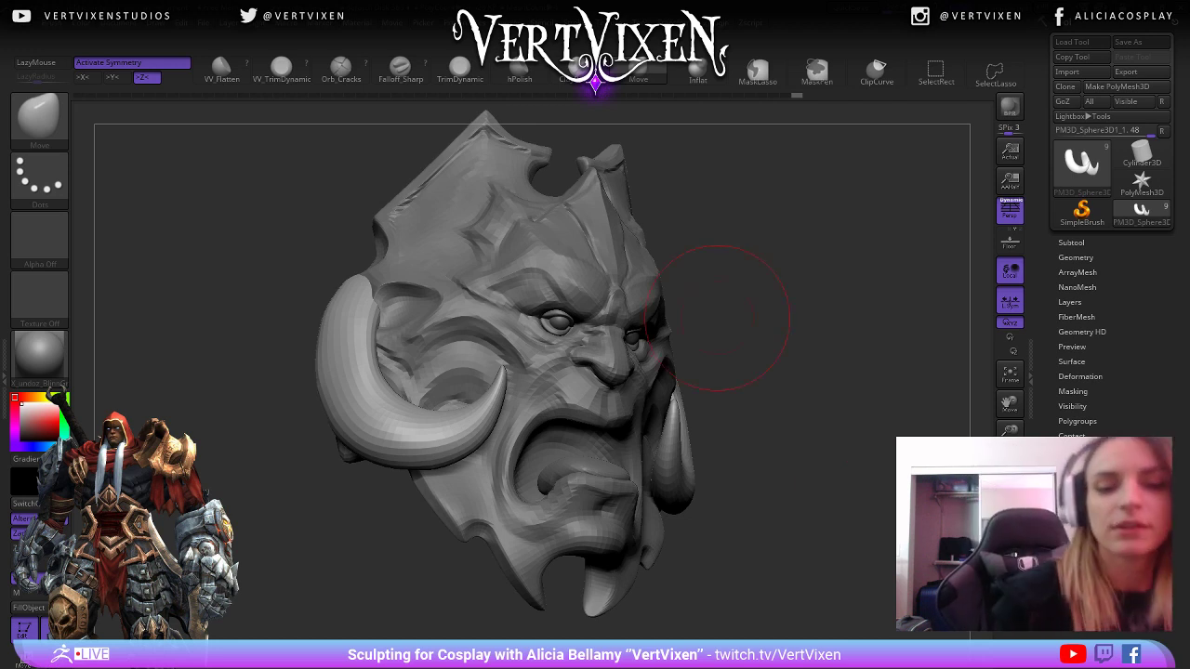
pyautogui.moveTo(717, 239); pyautogui.dragTo(748, 243)
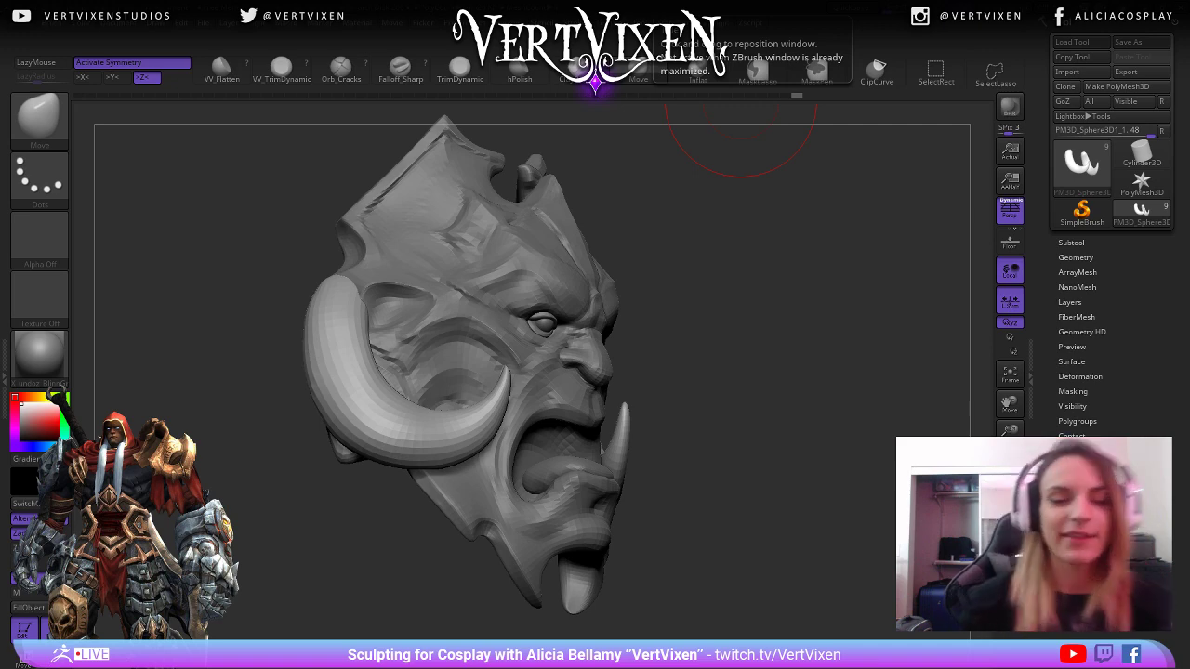
pyautogui.moveTo(797, 371)
pyautogui.mouseDown()
pyautogui.moveTo(725, 435)
pyautogui.moveTo(797, 348)
pyautogui.moveTo(831, 396)
pyautogui.mouseUp()
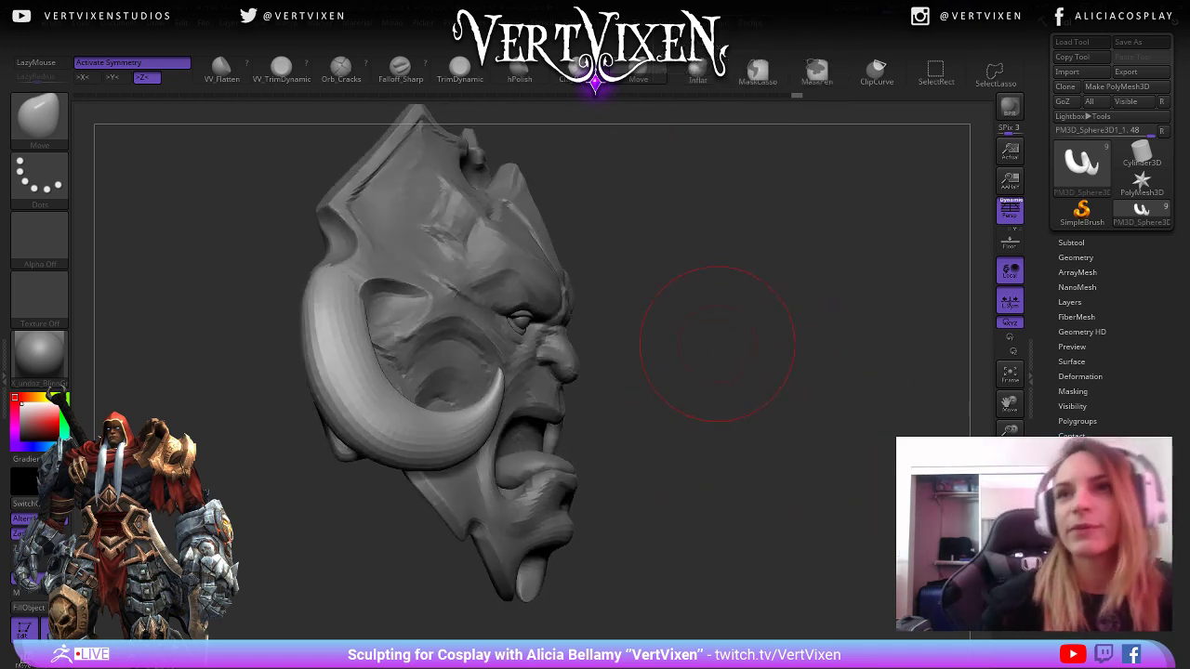
pyautogui.moveTo(751, 303); pyautogui.dragTo(744, 359)
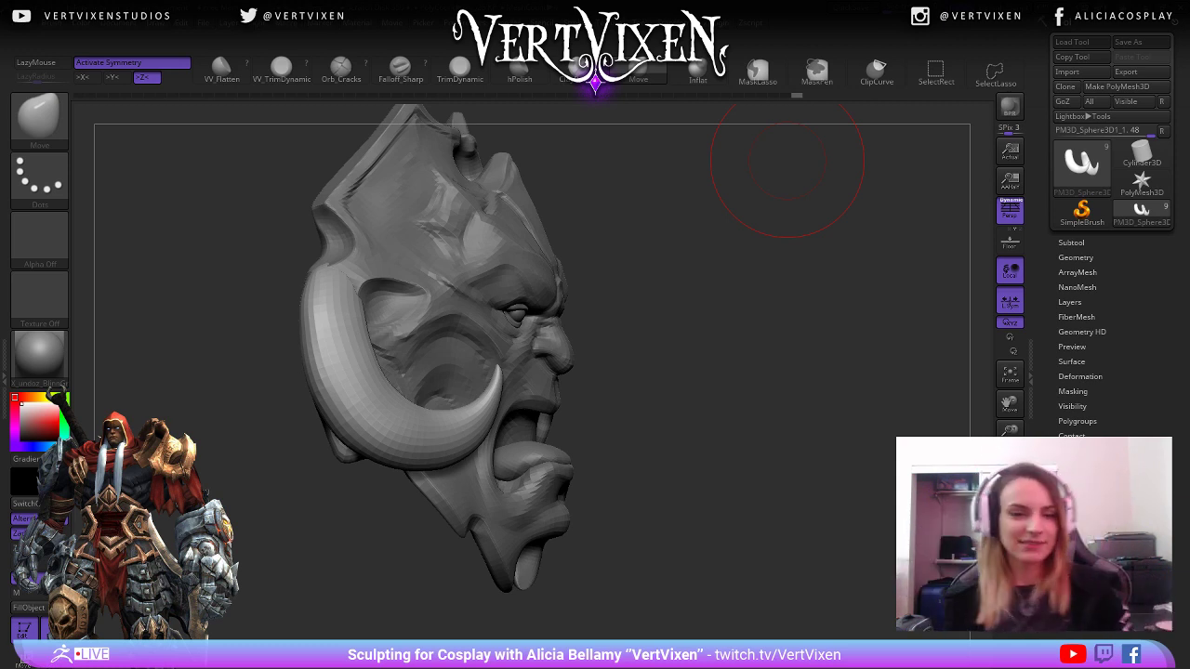
# Try the Falloff_Sharp brush on the near horn's tip, with the draw size reduced to 13.
pyautogui.moveTo(787, 171)
pyautogui.mouseDown()
pyautogui.moveTo(712, 345)
pyautogui.moveTo(704, 318)
pyautogui.moveTo(686, 341)
pyautogui.moveTo(753, 362)
pyautogui.moveTo(734, 399)
pyautogui.mouseUp()
pyautogui.press('space')
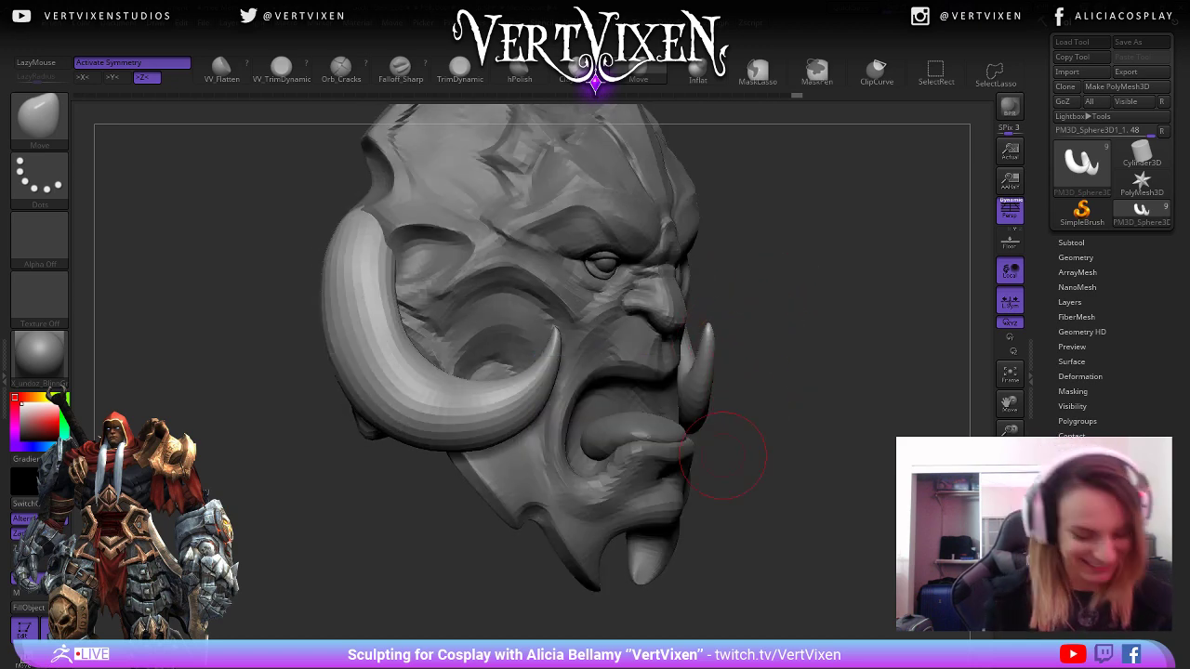
pyautogui.press('b')
pyautogui.press('f')
pyautogui.press('s')
pyautogui.moveTo(736, 316); pyautogui.dragTo(749, 295)
pyautogui.press('space')
pyautogui.moveTo(539, 403); pyautogui.dragTo(523, 404)
pyautogui.moveTo(801, 361); pyautogui.dragTo(871, 370)
pyautogui.press('space')
pyautogui.press('space')
pyautogui.click(863, 371)
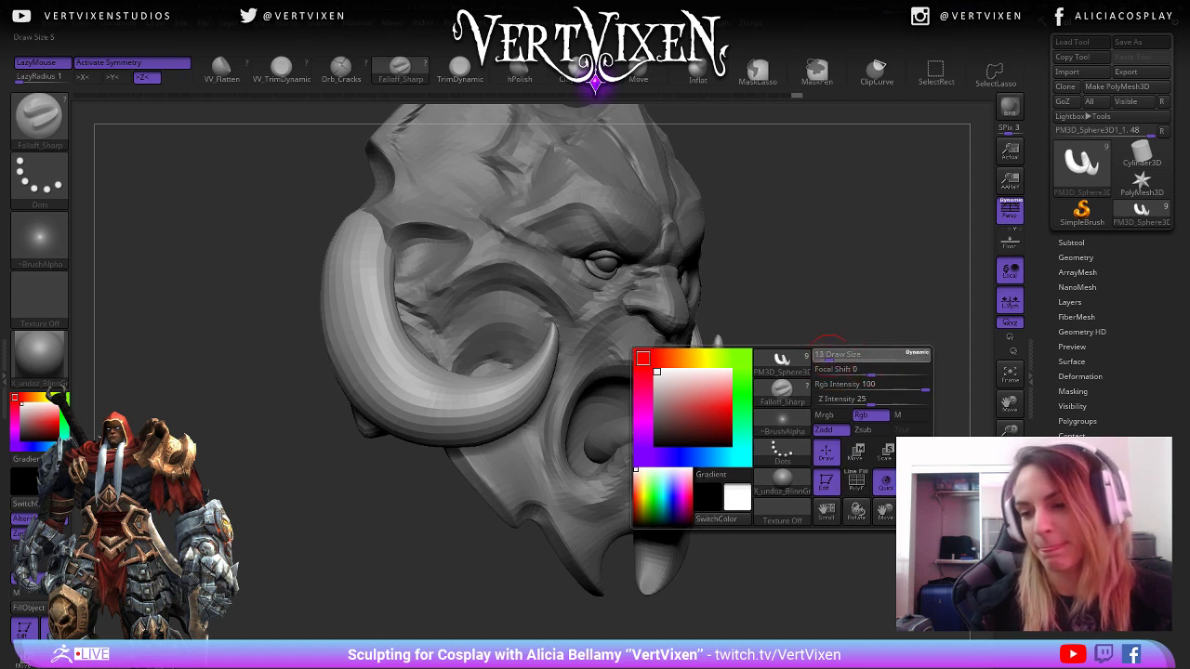
pyautogui.press('space')
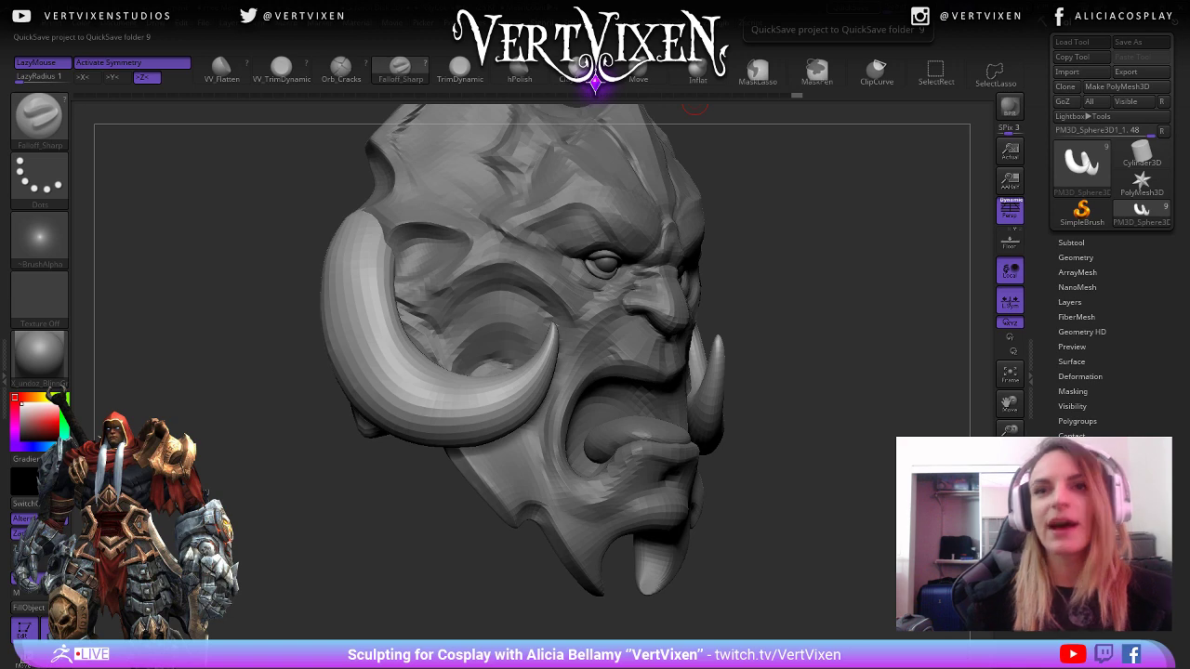
# Switch to the Move brush and nudge the near horn's tip back toward the cheek.
pyautogui.moveTo(693, 105)
pyautogui.mouseDown()
pyautogui.moveTo(856, 433)
pyautogui.moveTo(743, 446)
pyautogui.mouseUp()
pyautogui.press('b')
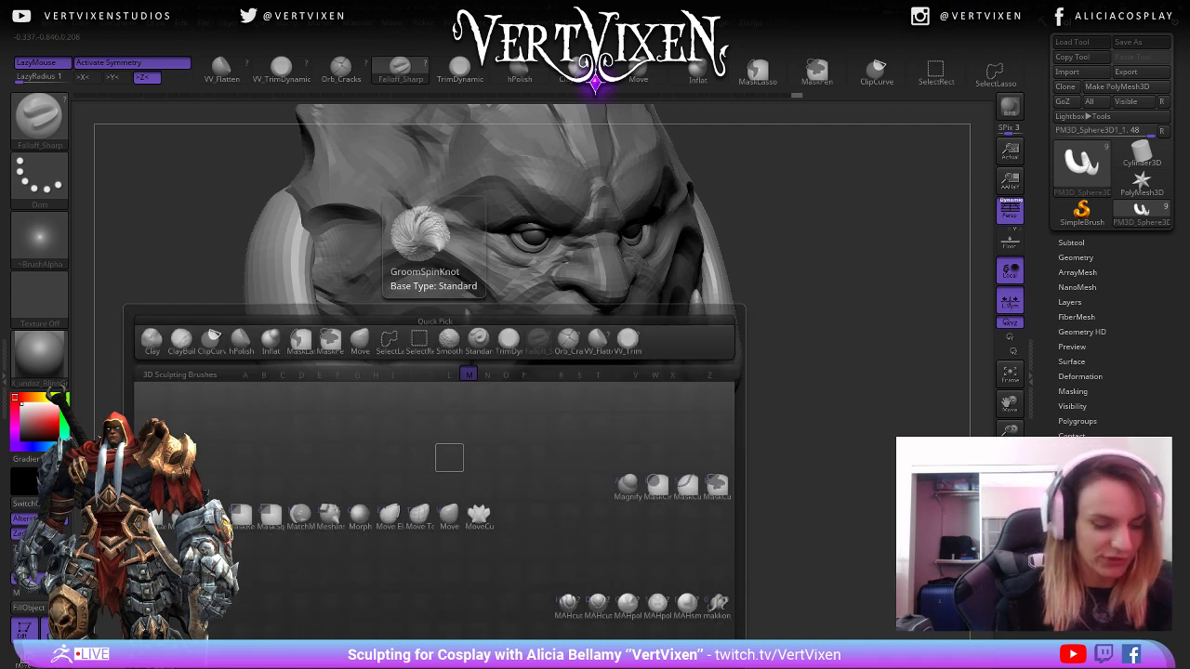
pyautogui.press('m')
pyautogui.press('v')
pyautogui.press('space')
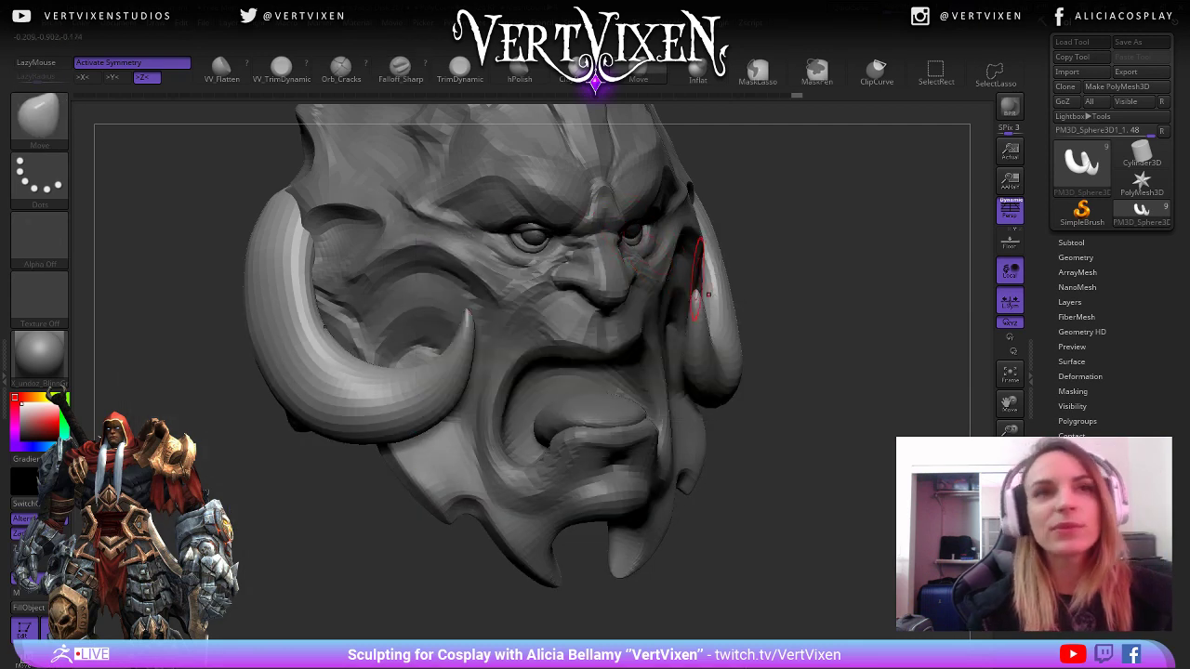
pyautogui.moveTo(725, 335); pyautogui.dragTo(790, 349)
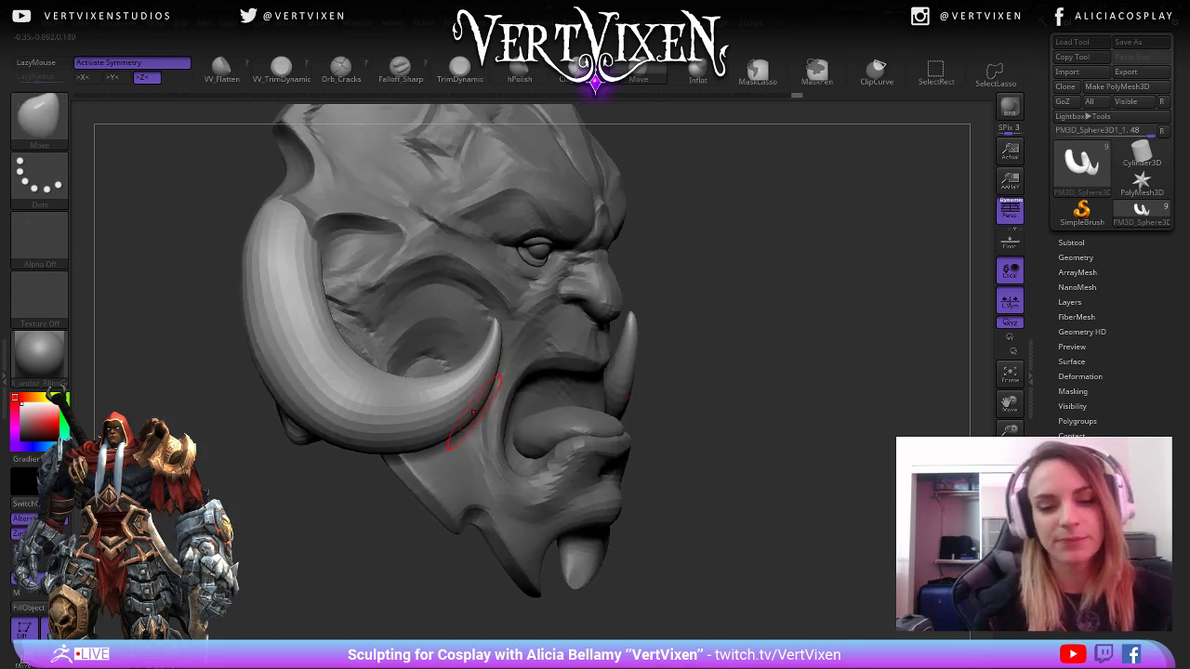
pyautogui.press('space')
pyautogui.moveTo(498, 298); pyautogui.dragTo(514, 325)
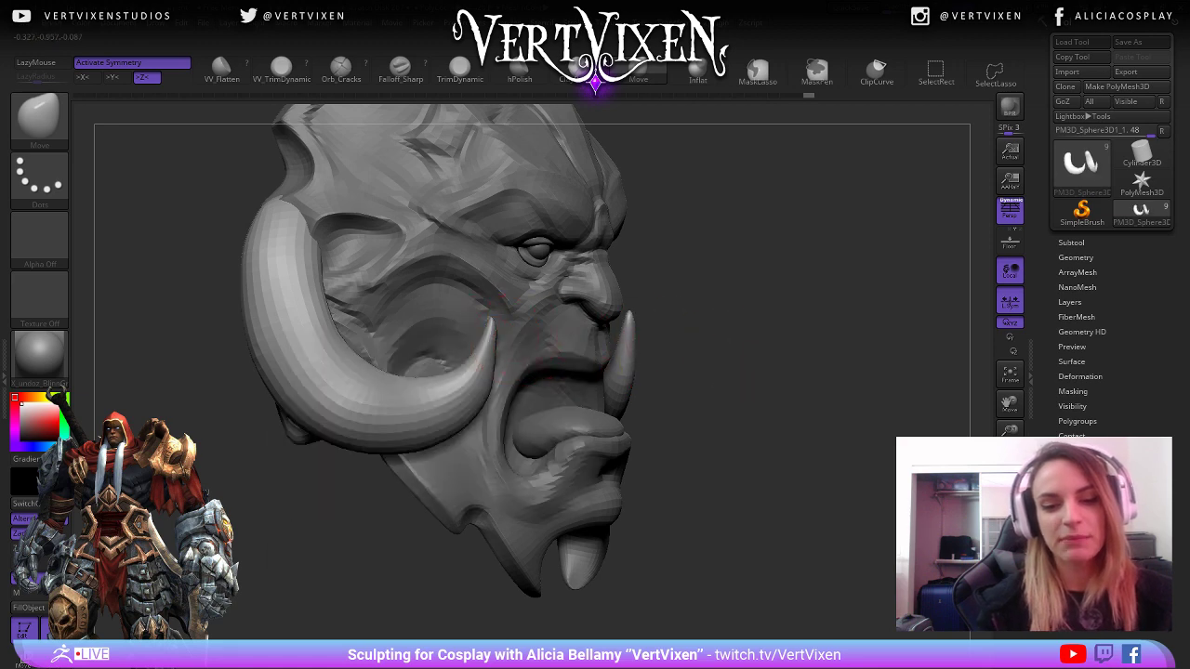
pyautogui.press('space')
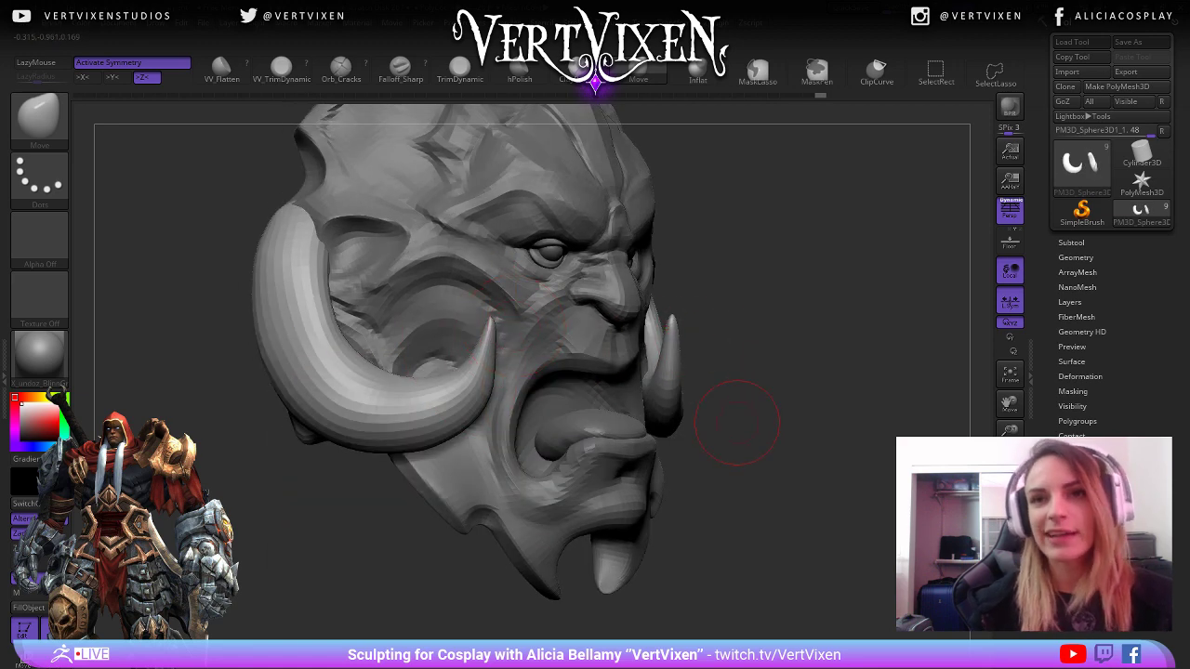
# Adjust the horns' tips beside the mouth with a resized Move brush and smooth the lower front bend.
pyautogui.press('space')
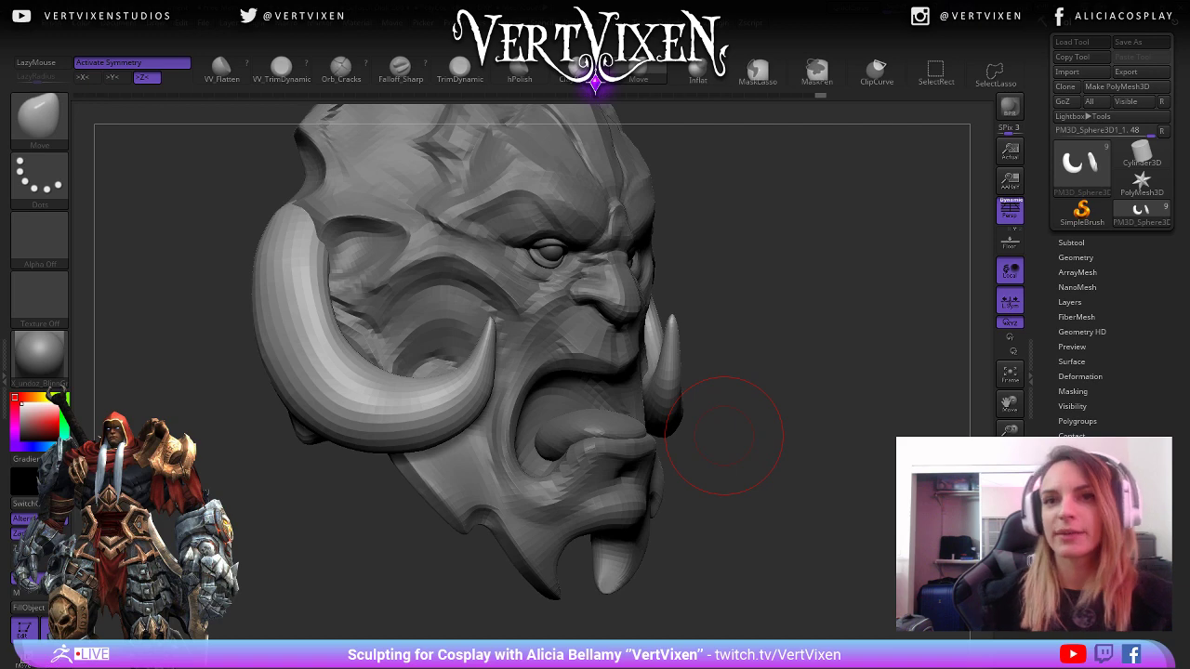
pyautogui.moveTo(795, 395); pyautogui.dragTo(751, 471)
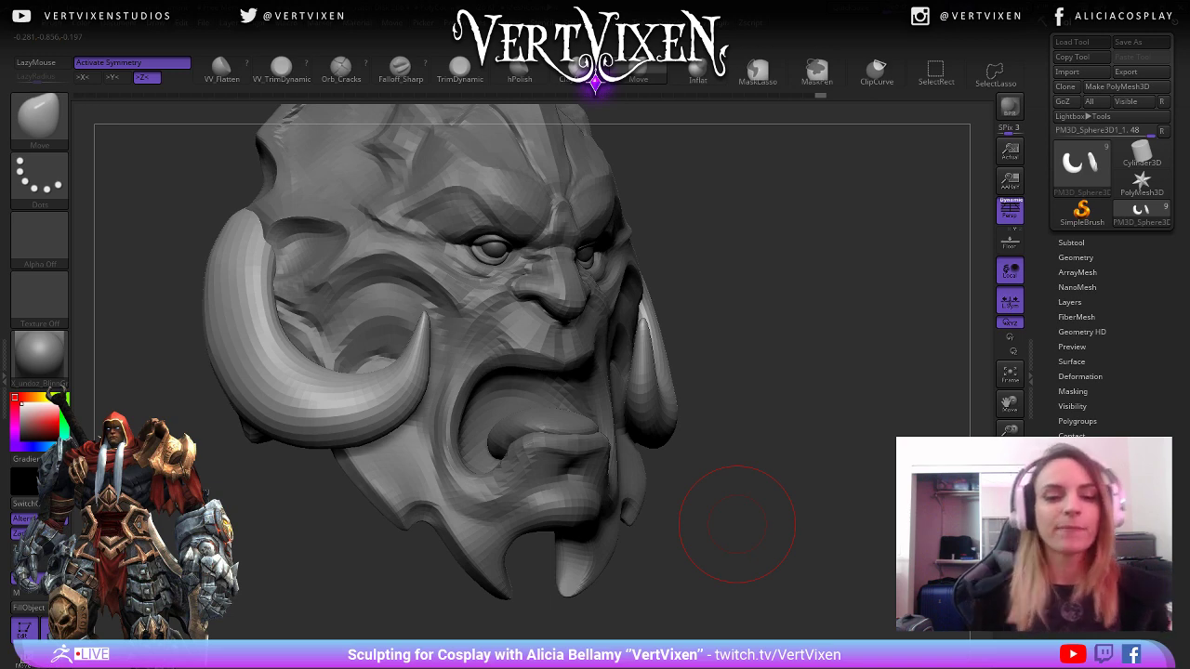
pyautogui.moveTo(737, 525); pyautogui.dragTo(771, 340)
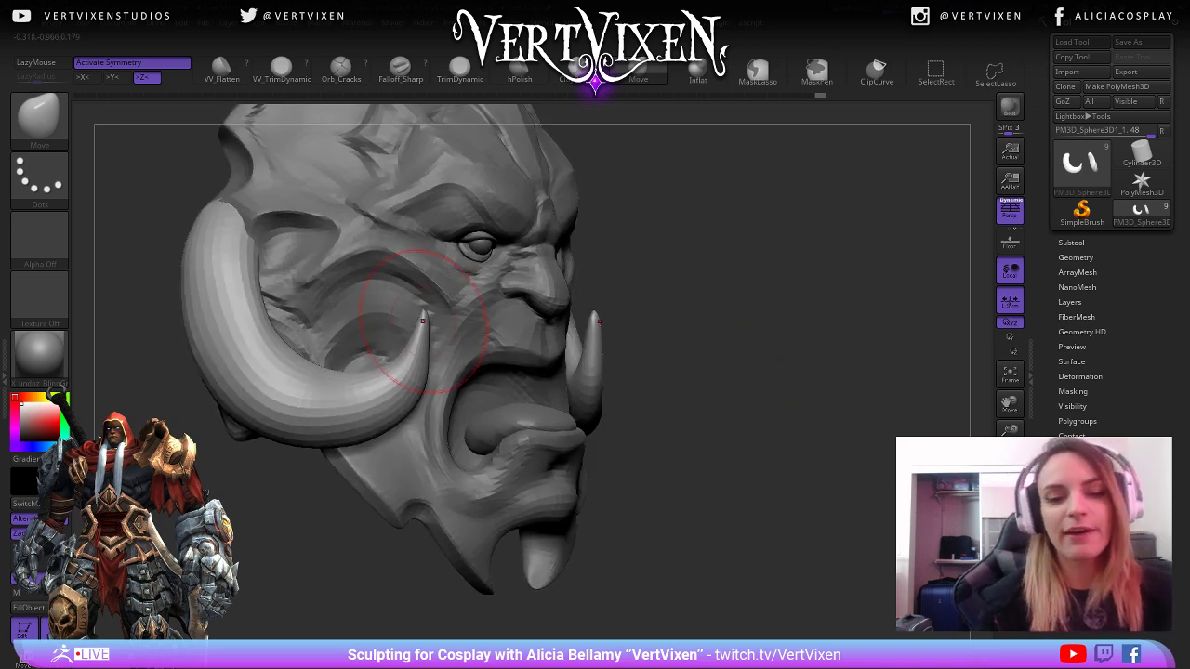
pyautogui.moveTo(423, 322); pyautogui.dragTo(425, 357)
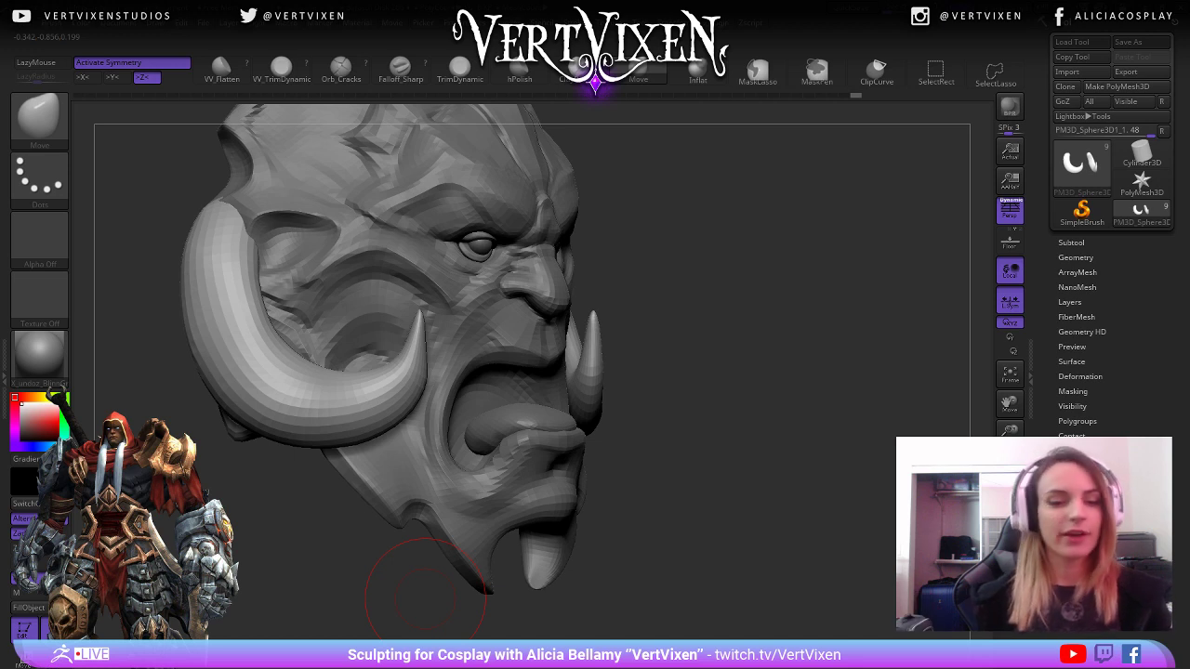
pyautogui.hotkey('ctrl', 'shift', 'z')
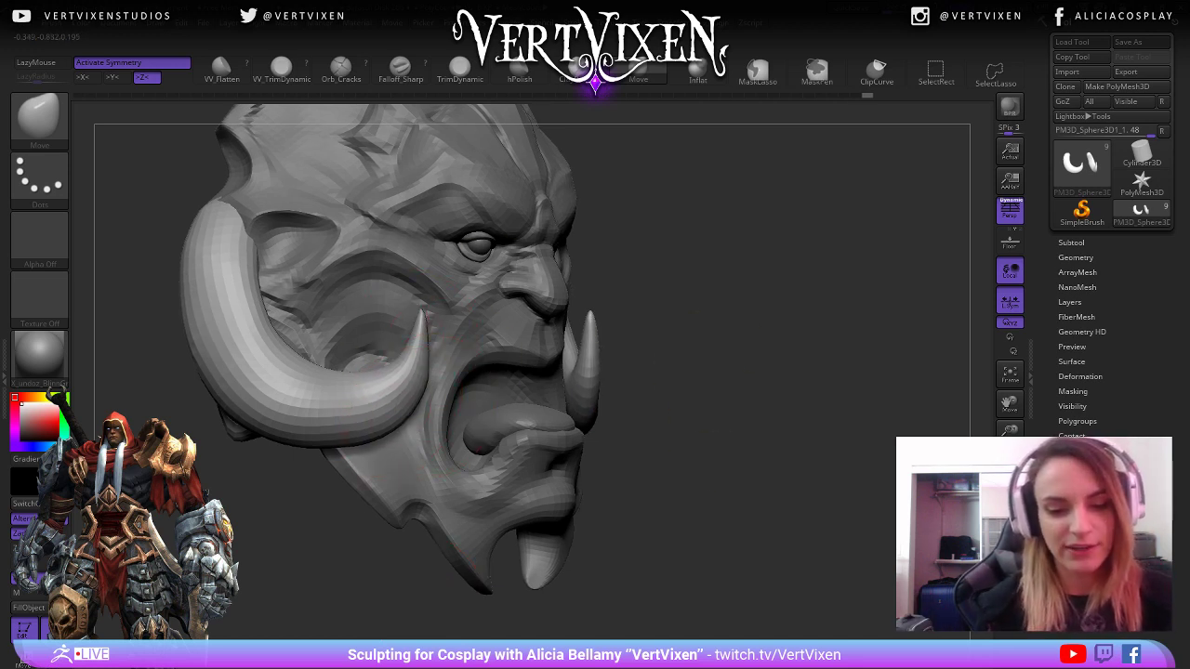
pyautogui.press('space')
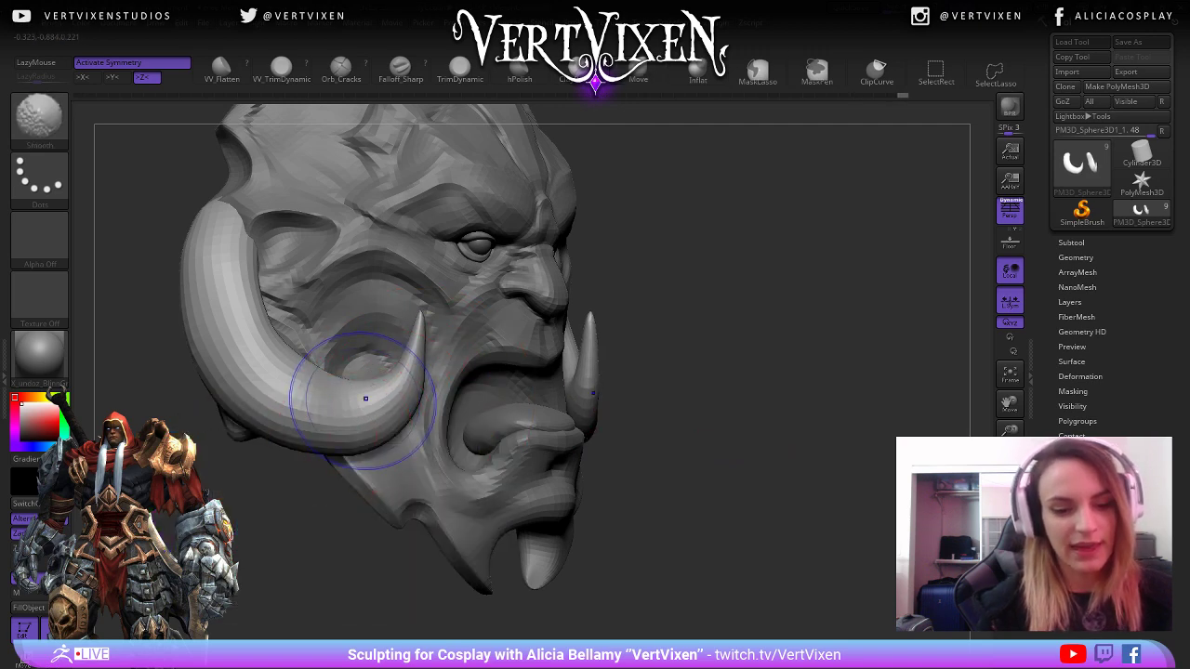
pyautogui.moveTo(544, 349); pyautogui.dragTo(567, 348)
pyautogui.moveTo(437, 336); pyautogui.dragTo(433, 353)
pyautogui.moveTo(801, 460); pyautogui.dragTo(688, 556)
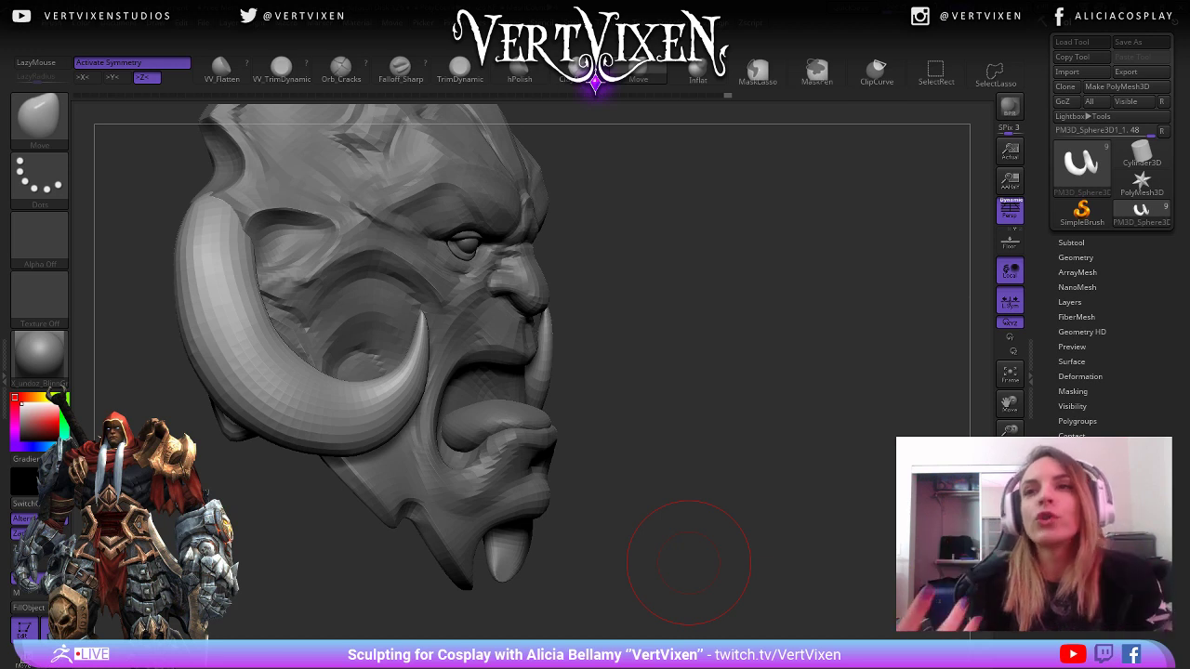
# Reshape the upturned front of the horns beside the cheek, then reduce the Move brush's draw size for finer tip work.
pyautogui.moveTo(688, 563); pyautogui.dragTo(605, 464)
pyautogui.press('space')
pyautogui.moveTo(621, 338)
pyautogui.mouseDown()
pyautogui.moveTo(638, 337)
pyautogui.moveTo(558, 446)
pyautogui.mouseUp()
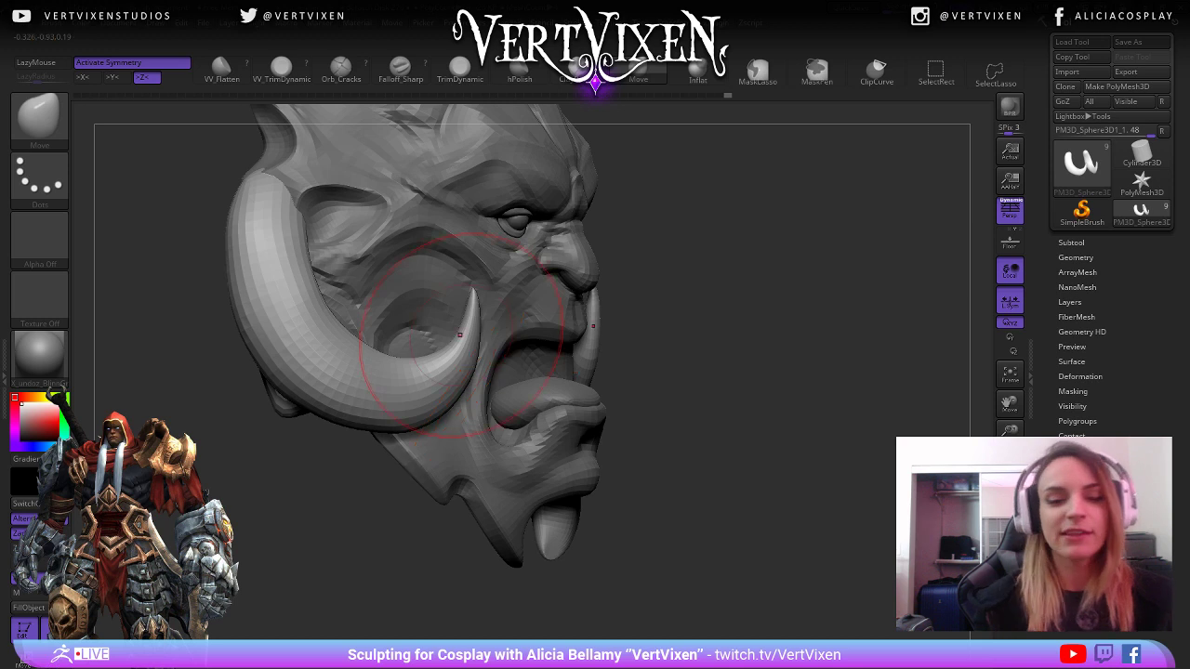
pyautogui.press('s')
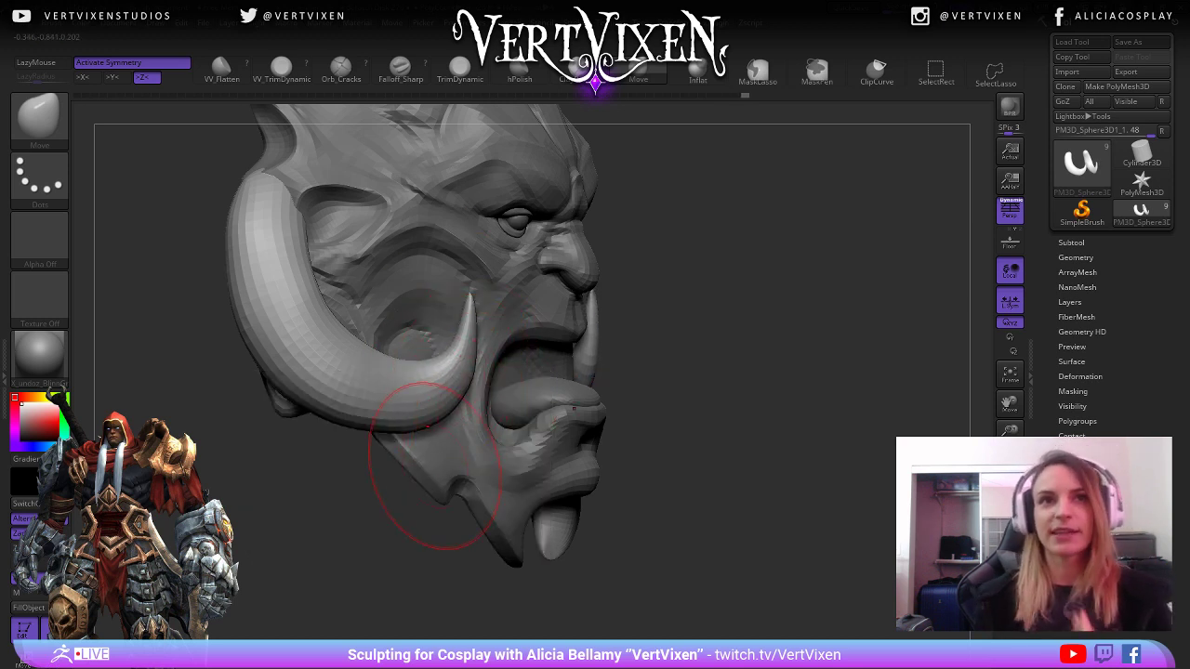
pyautogui.press('space')
pyautogui.press('space')
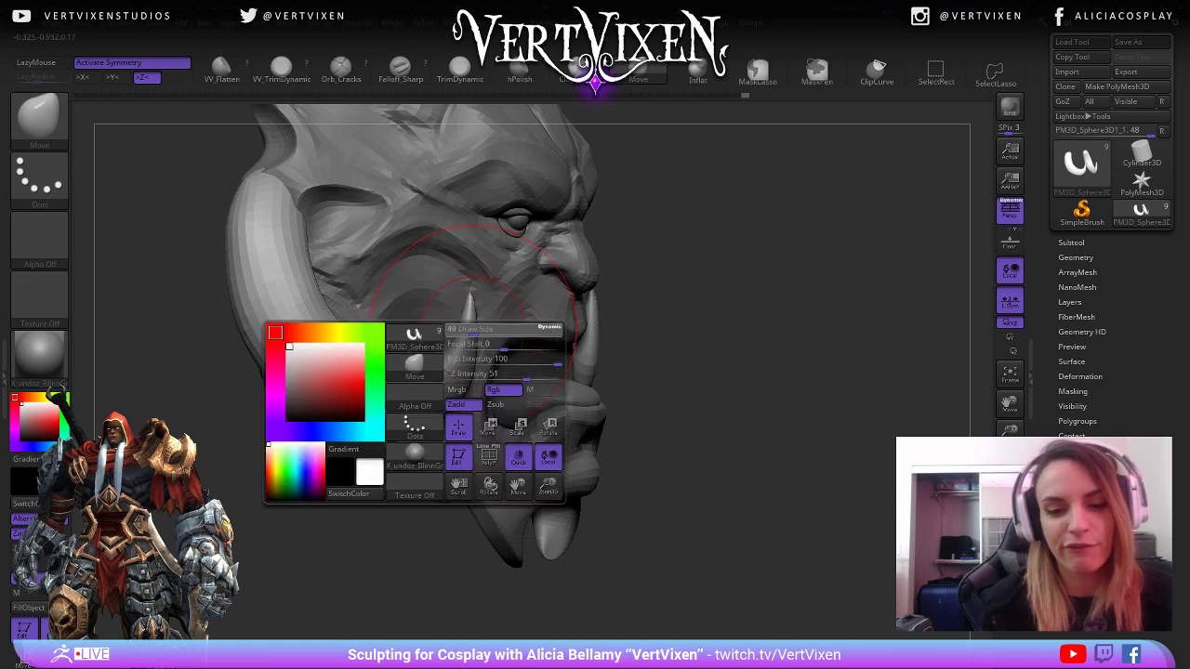
pyautogui.moveTo(476, 329); pyautogui.dragTo(468, 329)
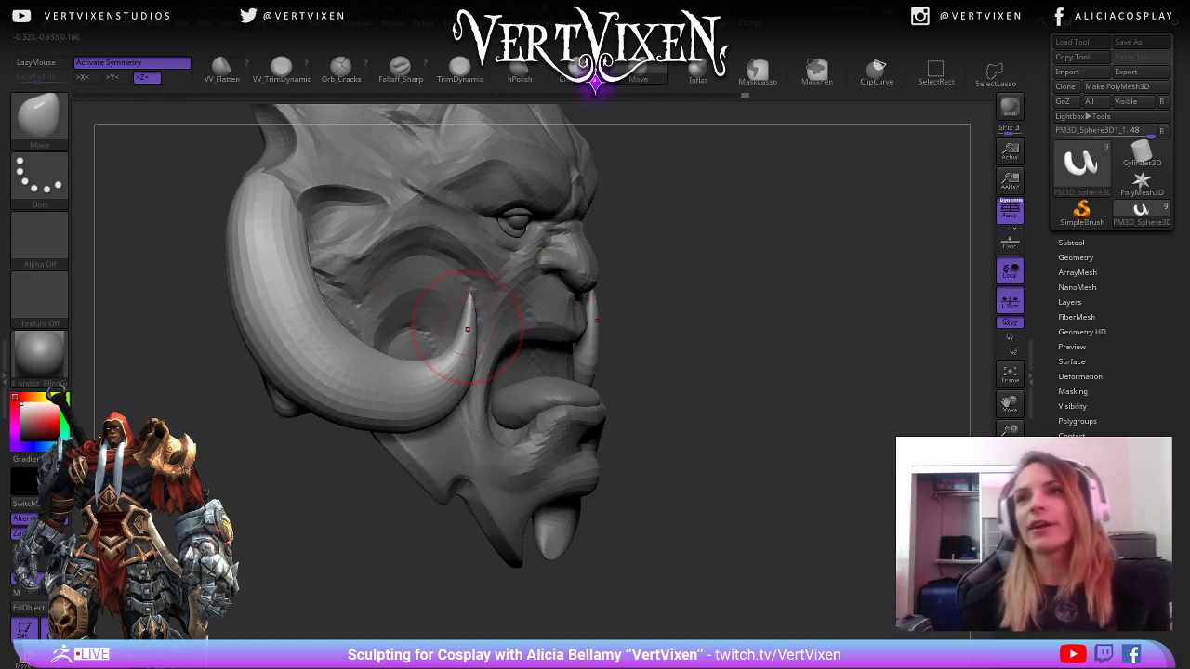
# Refine the taper and outer front edge of the horn tips with short Move strokes from three-quarter angles.
pyautogui.moveTo(468, 329); pyautogui.dragTo(540, 363, button='right')
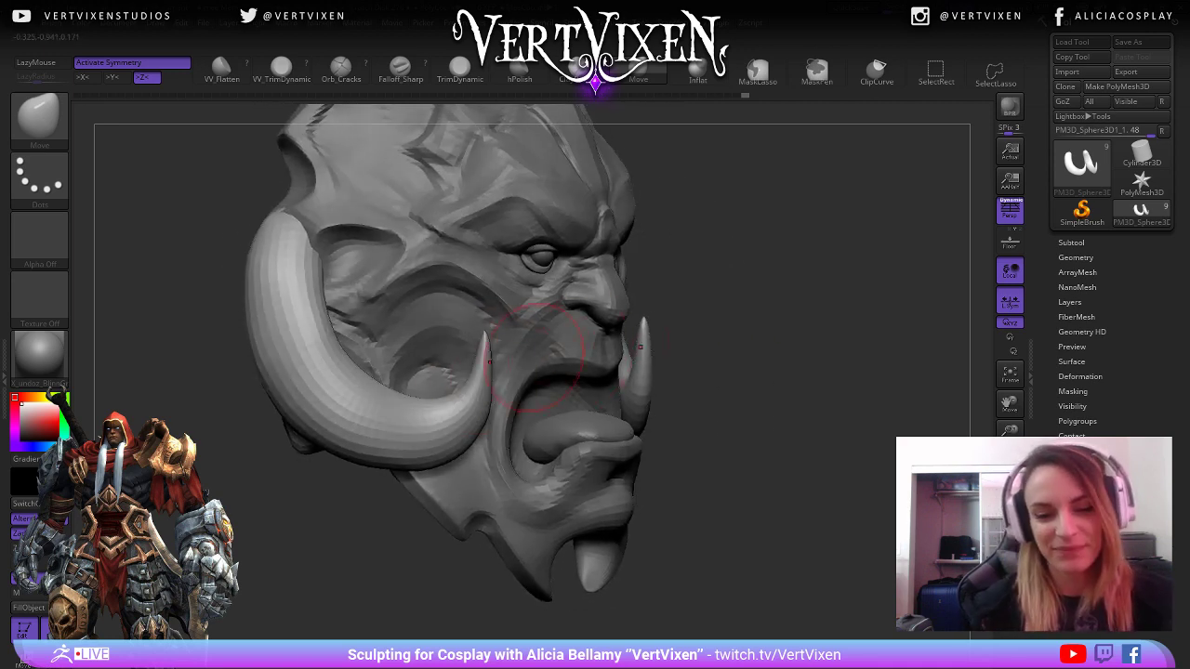
pyautogui.moveTo(480, 368); pyautogui.dragTo(483, 367)
pyautogui.moveTo(638, 372); pyautogui.dragTo(640, 423)
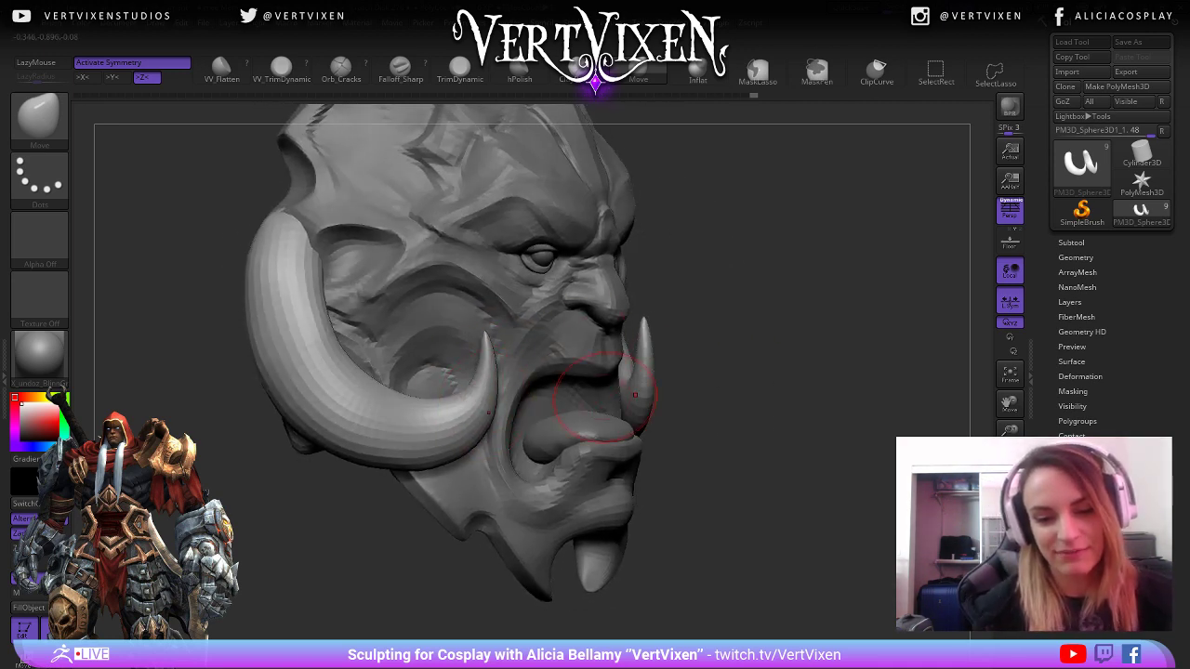
pyautogui.moveTo(640, 423)
pyautogui.mouseDown(button='right')
pyautogui.moveTo(688, 572)
pyautogui.moveTo(779, 308)
pyautogui.moveTo(720, 321)
pyautogui.mouseUp(button='right')
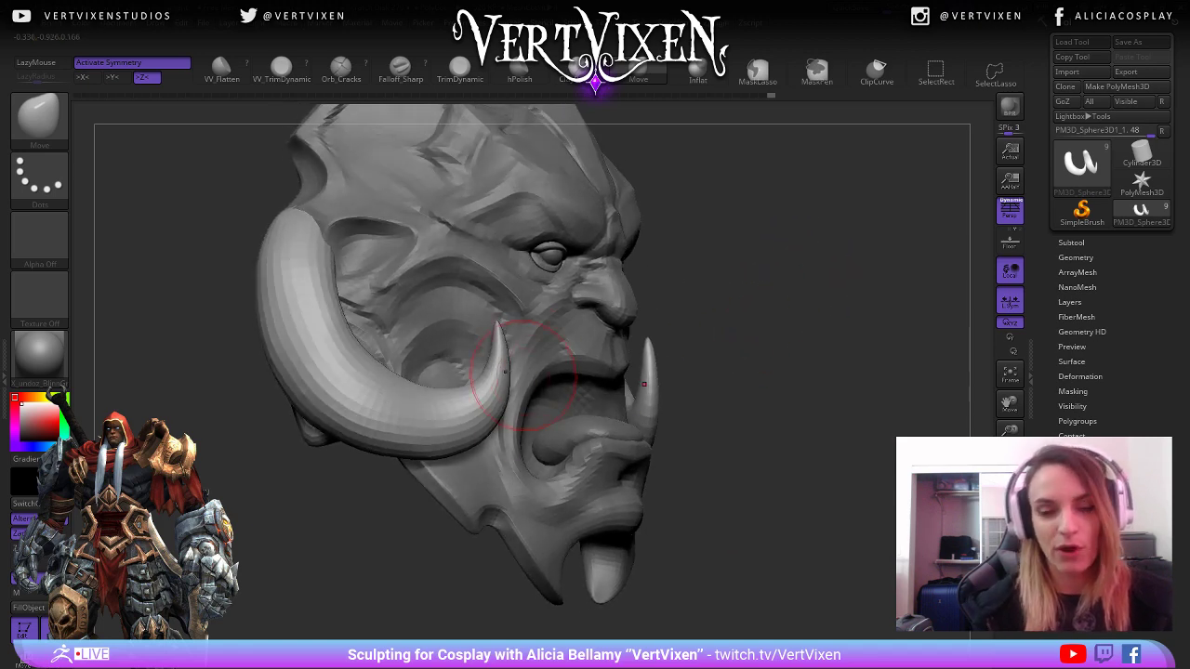
pyautogui.moveTo(509, 409)
pyautogui.mouseDown()
pyautogui.moveTo(492, 364)
pyautogui.moveTo(510, 381)
pyautogui.moveTo(499, 417)
pyautogui.mouseUp()
pyautogui.keyDown('alt'); pyautogui.moveTo(797, 358); pyautogui.dragTo(812, 371); pyautogui.keyUp('alt')
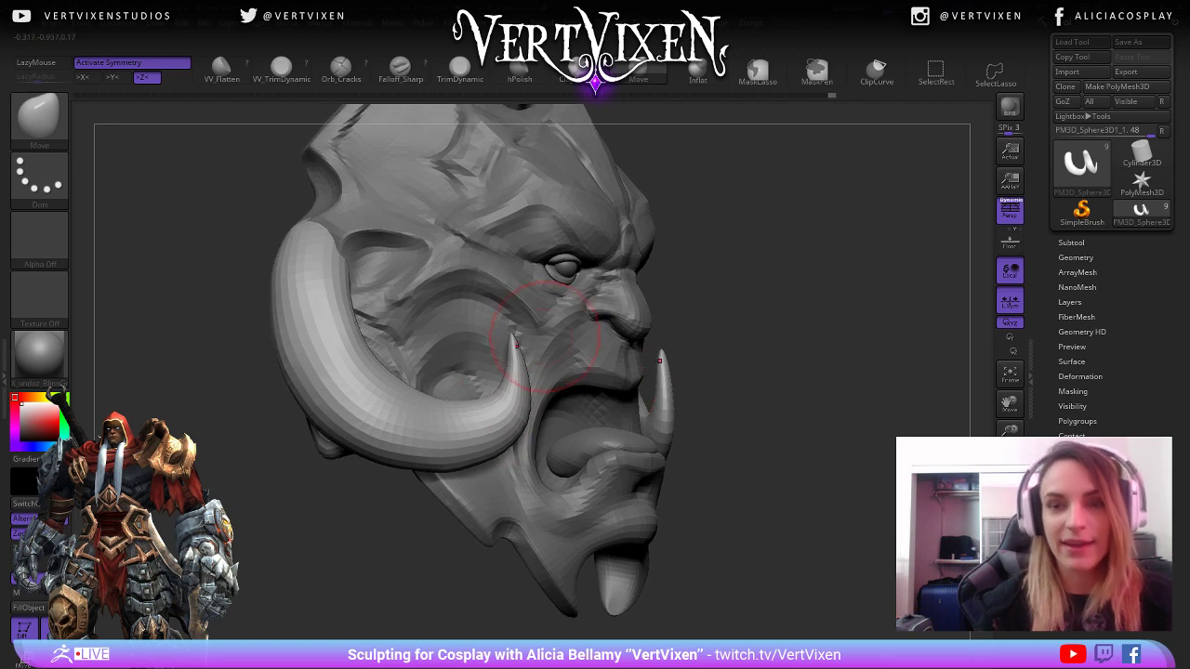
pyautogui.moveTo(537, 432); pyautogui.dragTo(528, 426)
# Reshape the underside of the horns' lower bend with the Move brush and smooth the surface there.
pyautogui.moveTo(805, 372)
pyautogui.mouseDown()
pyautogui.moveTo(702, 395)
pyautogui.moveTo(803, 423)
pyautogui.moveTo(706, 437)
pyautogui.moveTo(754, 428)
pyautogui.mouseUp()
pyautogui.rightClick(784, 425)
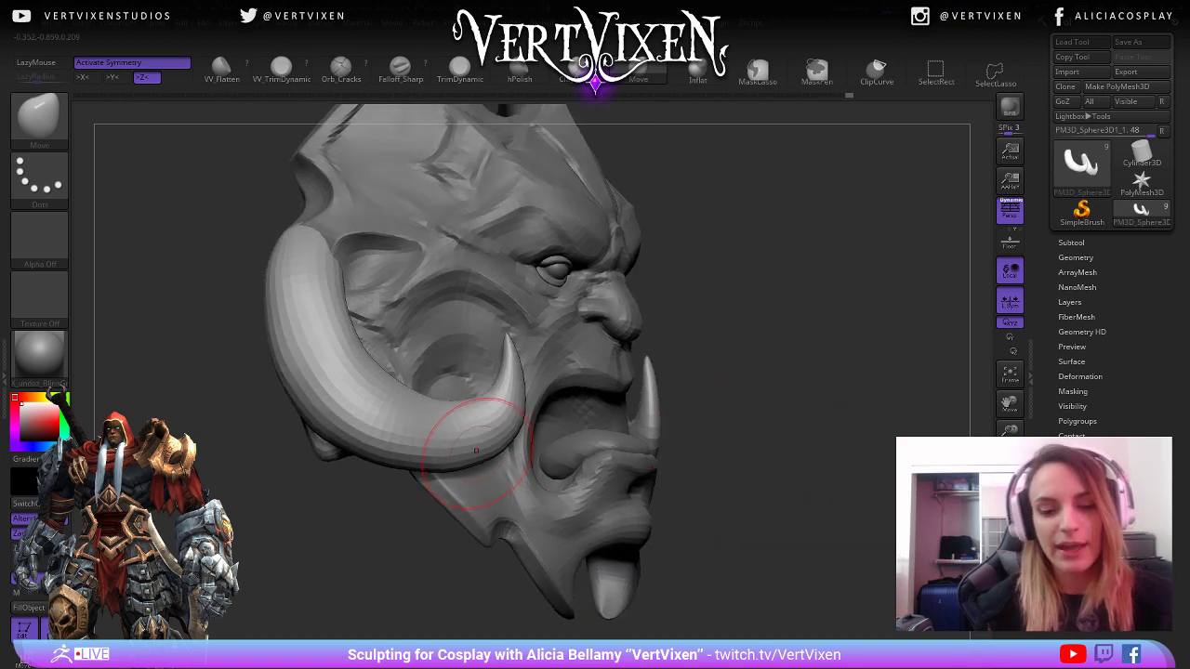
pyautogui.moveTo(763, 502)
pyautogui.mouseDown()
pyautogui.moveTo(802, 507)
pyautogui.moveTo(744, 504)
pyautogui.moveTo(785, 510)
pyautogui.mouseUp()
pyautogui.press('space')
pyautogui.moveTo(446, 444); pyautogui.dragTo(412, 465)
pyautogui.press('space')
pyautogui.press('space')
pyautogui.press('shift')
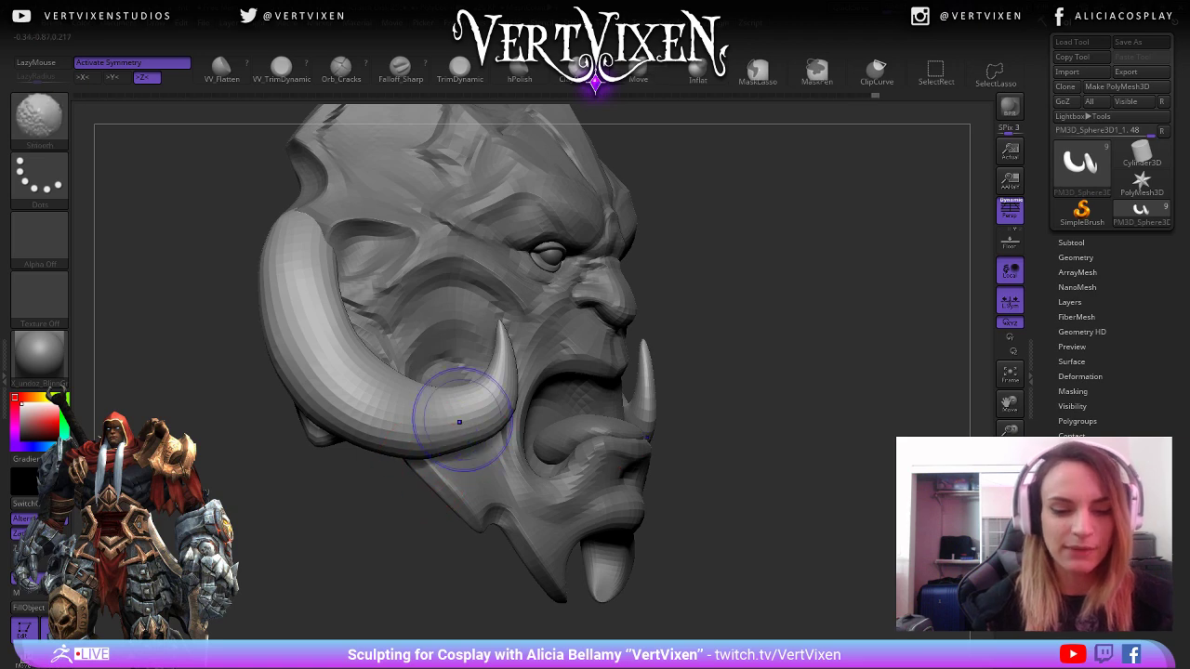
# Even out the bottom contour of the horns below the cheek with small Move strokes at readjusted draw sizes.
pyautogui.moveTo(762, 390); pyautogui.dragTo(730, 386)
pyautogui.press('space')
pyautogui.moveTo(409, 454)
pyautogui.mouseDown()
pyautogui.moveTo(420, 453)
pyautogui.moveTo(407, 451)
pyautogui.mouseUp()
pyautogui.press('space')
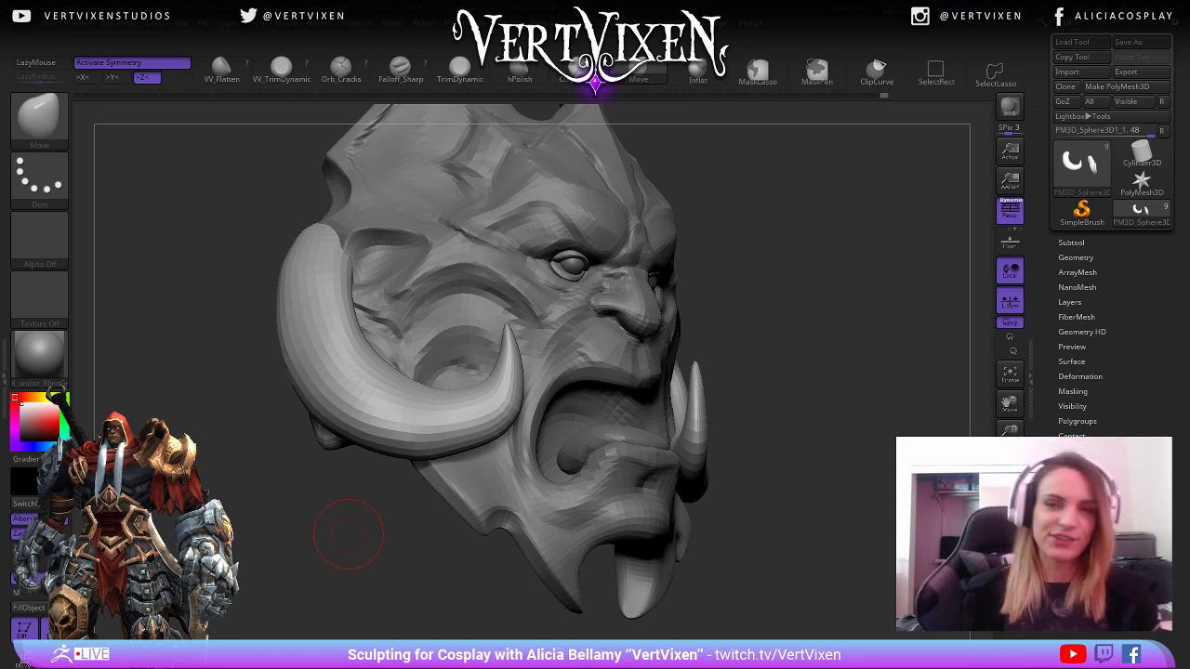
pyautogui.keyDown('alt'); pyautogui.moveTo(812, 427); pyautogui.dragTo(826, 415); pyautogui.keyUp('alt')
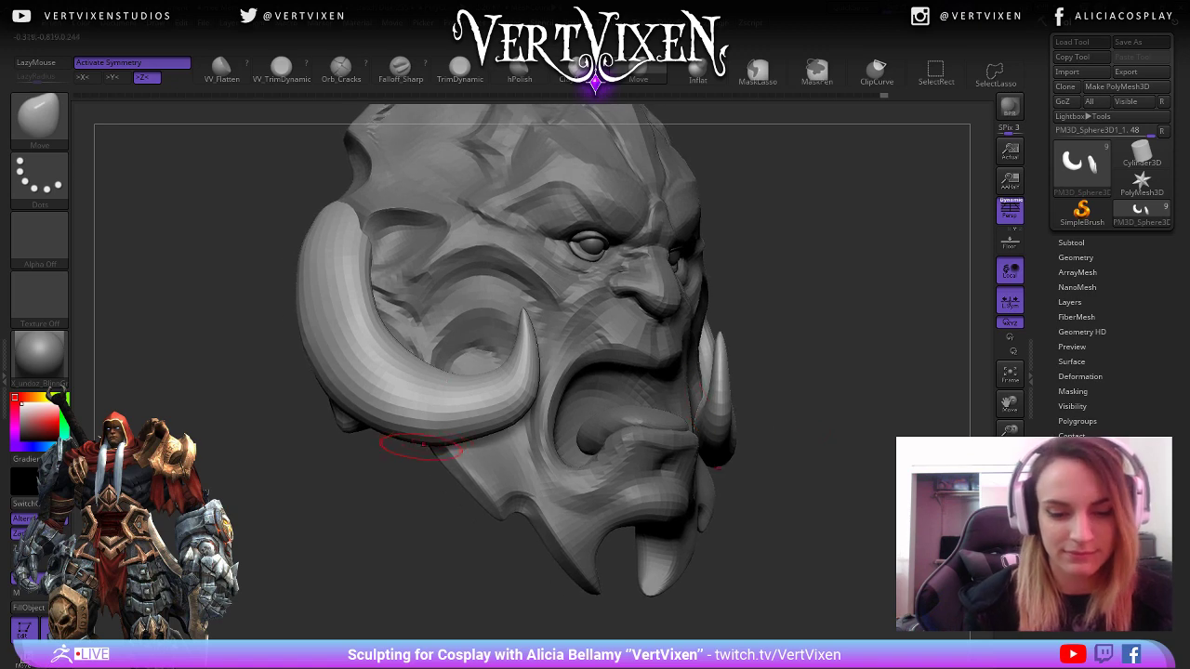
pyautogui.press('space')
pyautogui.press('space')
pyautogui.keyDown('alt'); pyautogui.moveTo(446, 418); pyautogui.dragTo(455, 407, button='right'); pyautogui.keyUp('alt')
# Correct the horns' lower curve with the Move brush, judging its profile from the side and from below the jaw.
pyautogui.moveTo(836, 391); pyautogui.dragTo(791, 377)
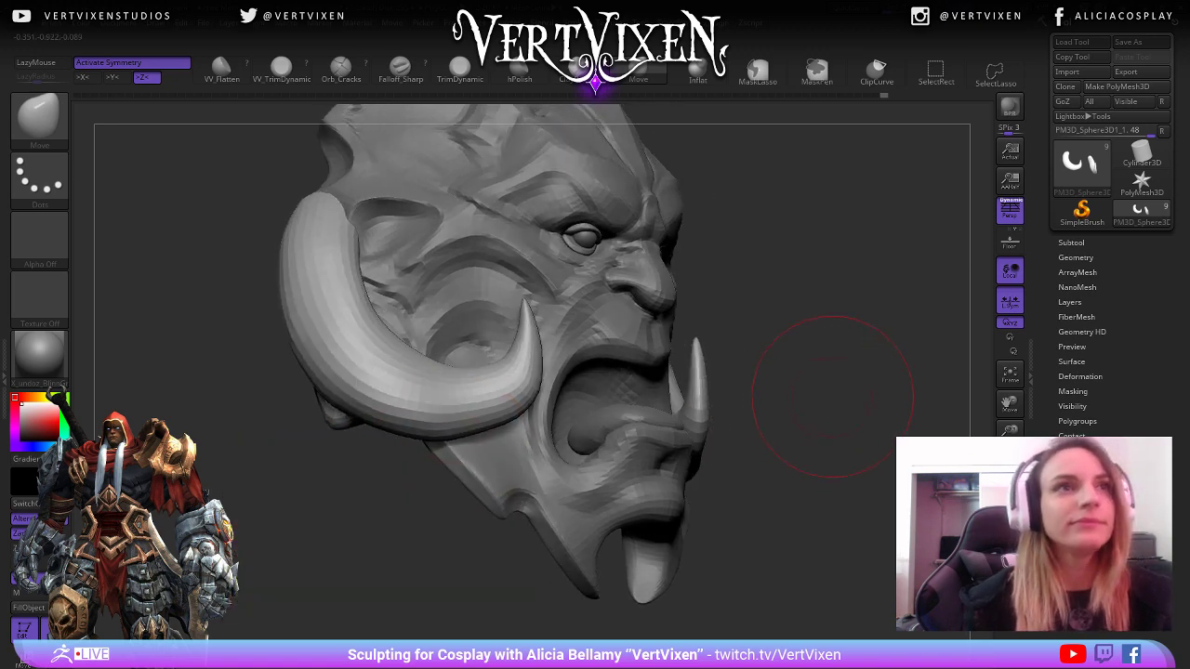
pyautogui.moveTo(785, 492); pyautogui.dragTo(662, 383)
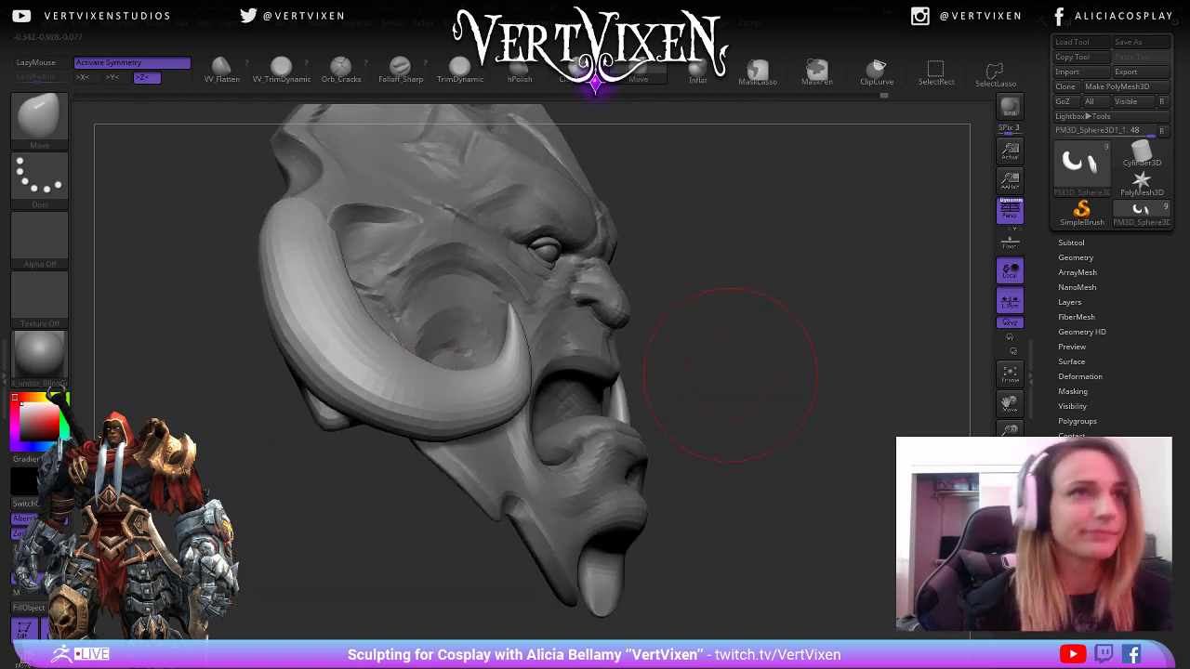
pyautogui.moveTo(771, 399)
pyautogui.mouseDown()
pyautogui.moveTo(731, 385)
pyautogui.moveTo(672, 407)
pyautogui.moveTo(696, 425)
pyautogui.moveTo(457, 433)
pyautogui.moveTo(595, 372)
pyautogui.moveTo(518, 400)
pyautogui.moveTo(709, 365)
pyautogui.mouseUp()
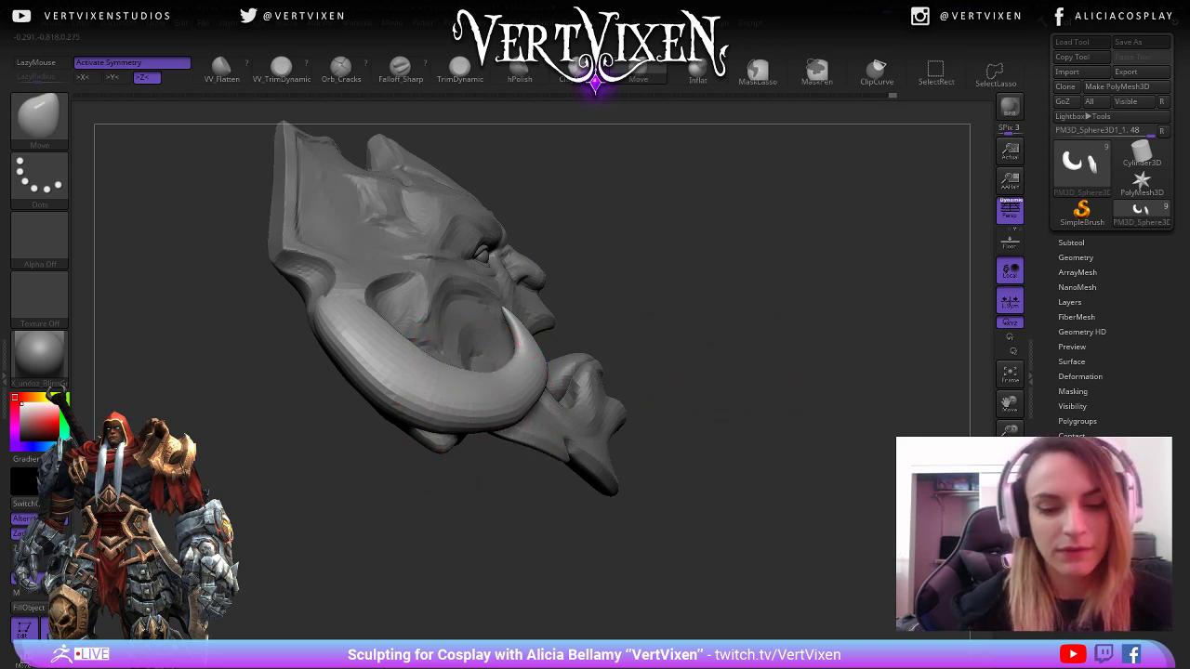
pyautogui.moveTo(783, 378)
pyautogui.mouseDown()
pyautogui.moveTo(683, 358)
pyautogui.moveTo(474, 374)
pyautogui.mouseUp()
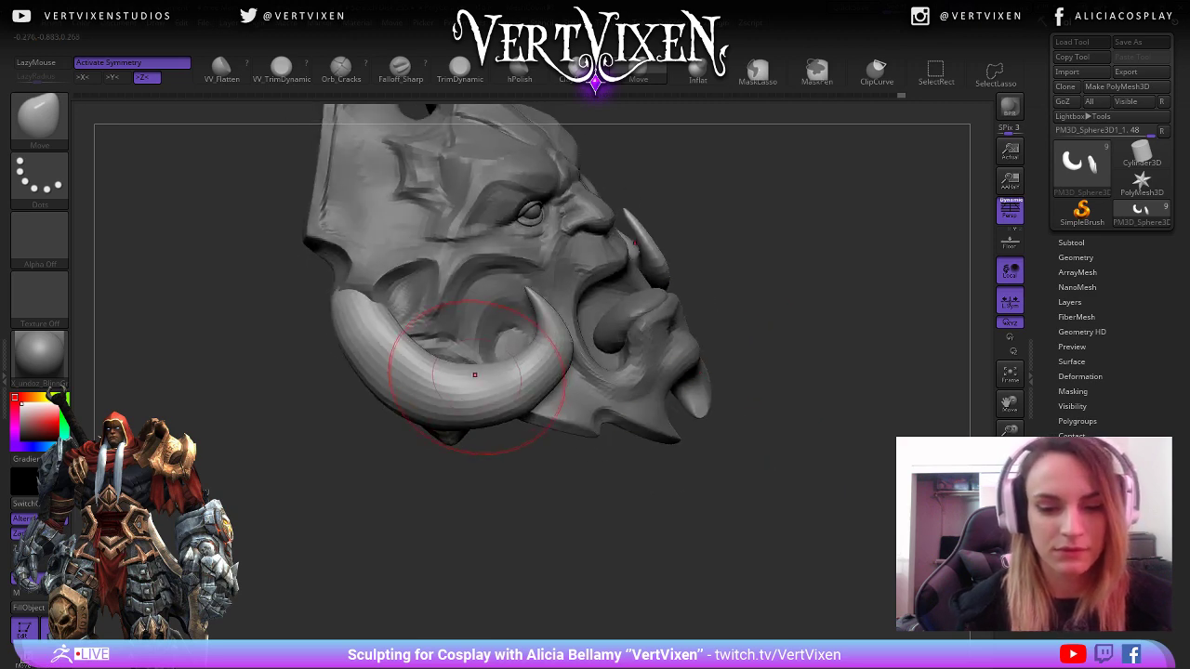
pyautogui.press('space')
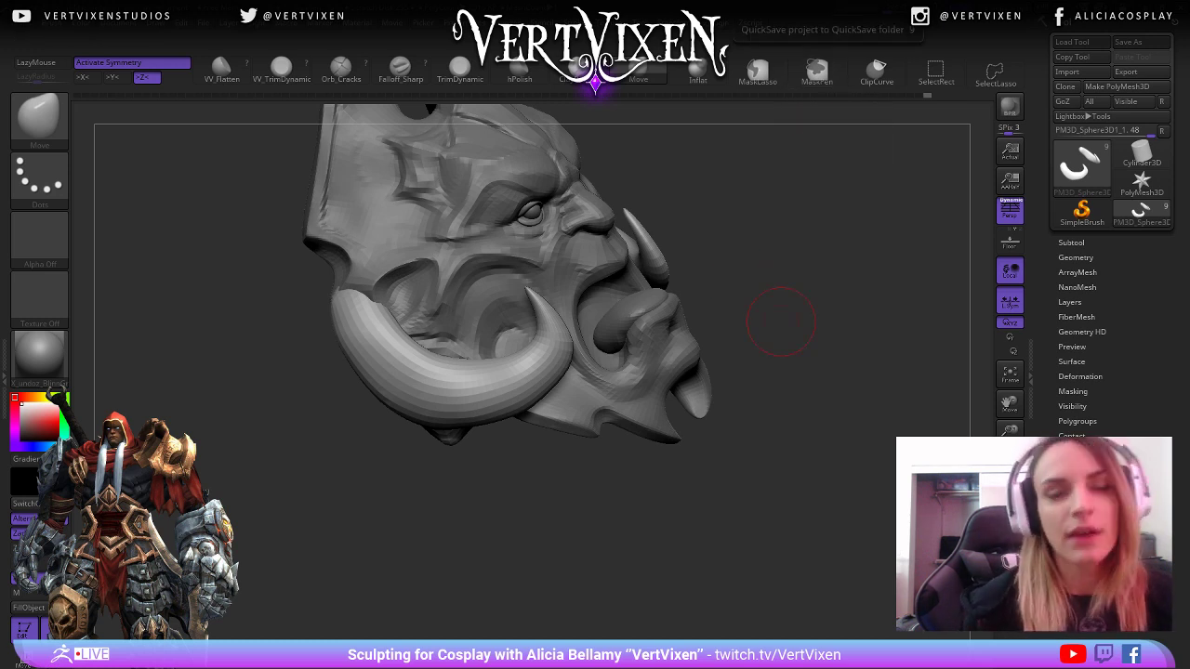
# Refine the horns' front bend and tip curve with the Move brush at readjusted draw sizes, checking from the side, front and below.
pyautogui.moveTo(564, 371)
pyautogui.mouseDown()
pyautogui.moveTo(510, 305)
pyautogui.moveTo(771, 345)
pyautogui.mouseUp()
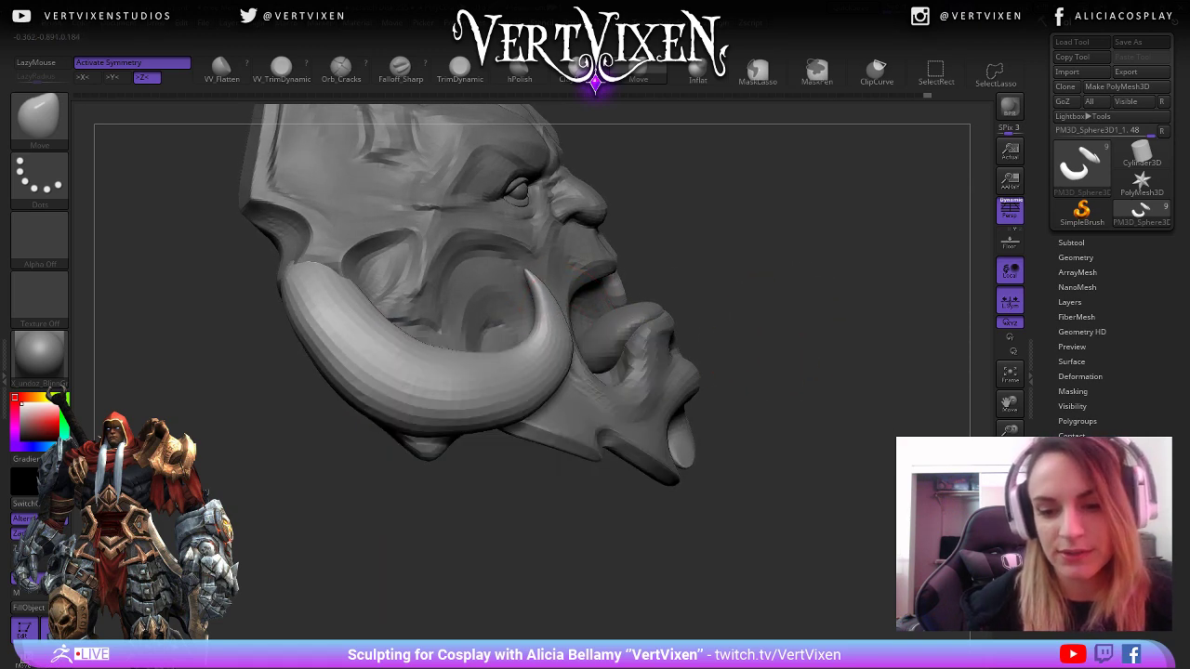
pyautogui.moveTo(717, 266); pyautogui.dragTo(532, 349)
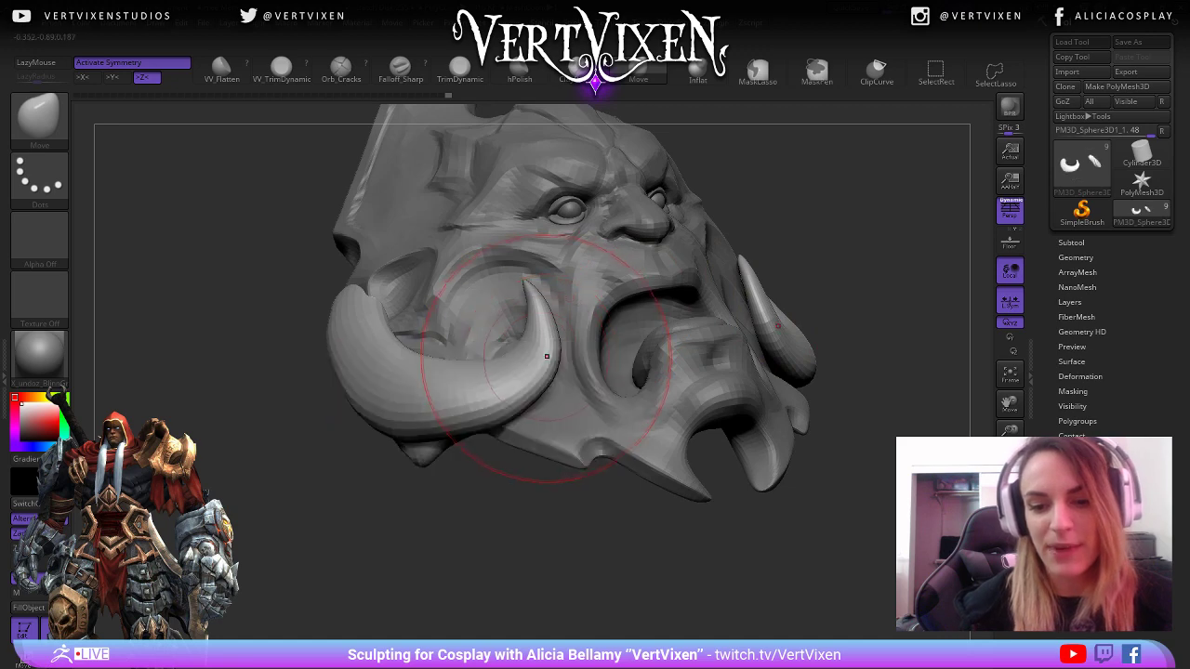
pyautogui.moveTo(797, 252)
pyautogui.mouseDown()
pyautogui.moveTo(810, 327)
pyautogui.moveTo(491, 279)
pyautogui.mouseUp()
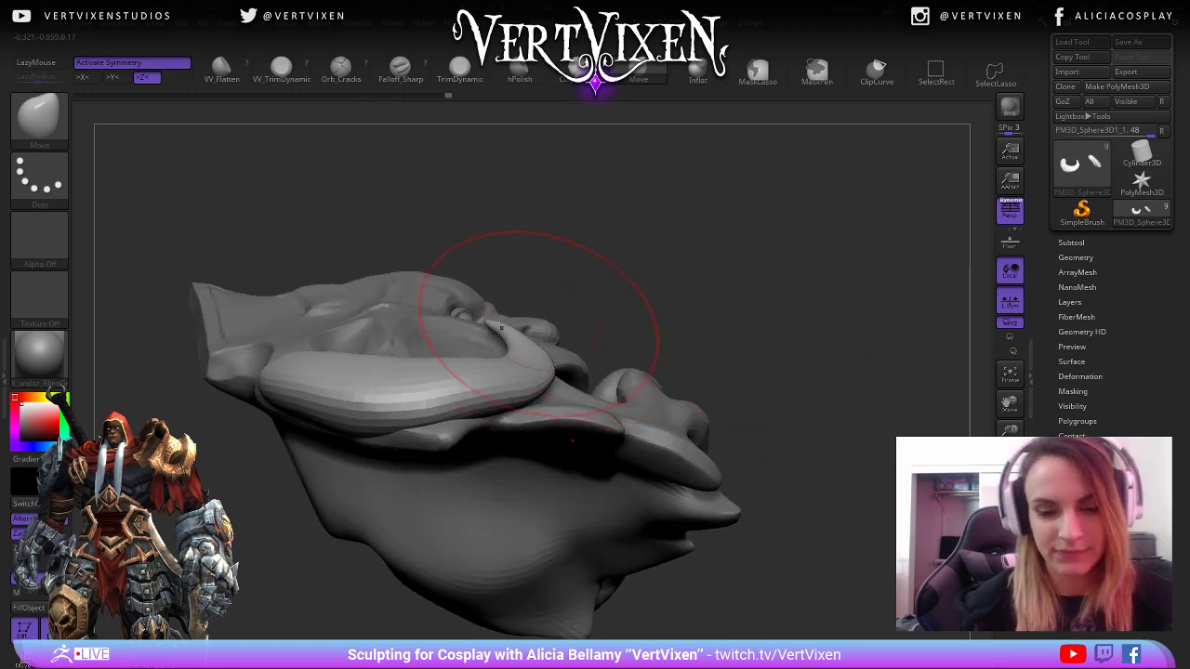
pyautogui.press('space')
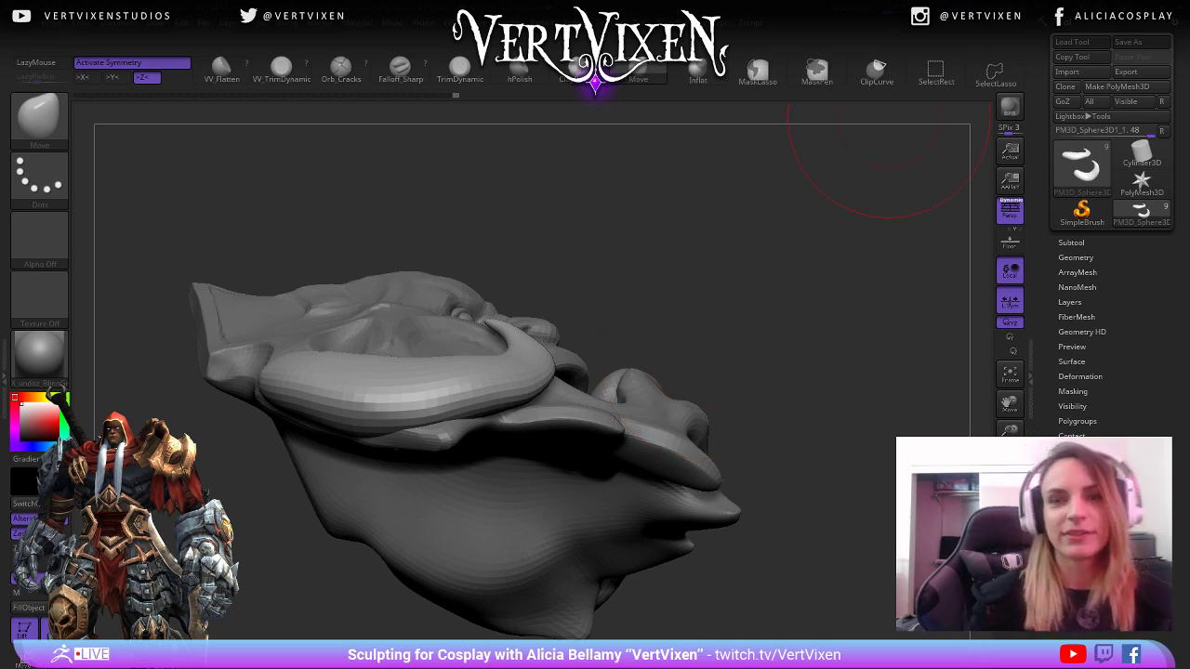
pyautogui.moveTo(888, 162); pyautogui.dragTo(716, 311)
pyautogui.press('space')
pyautogui.press('space')
pyautogui.press('space')
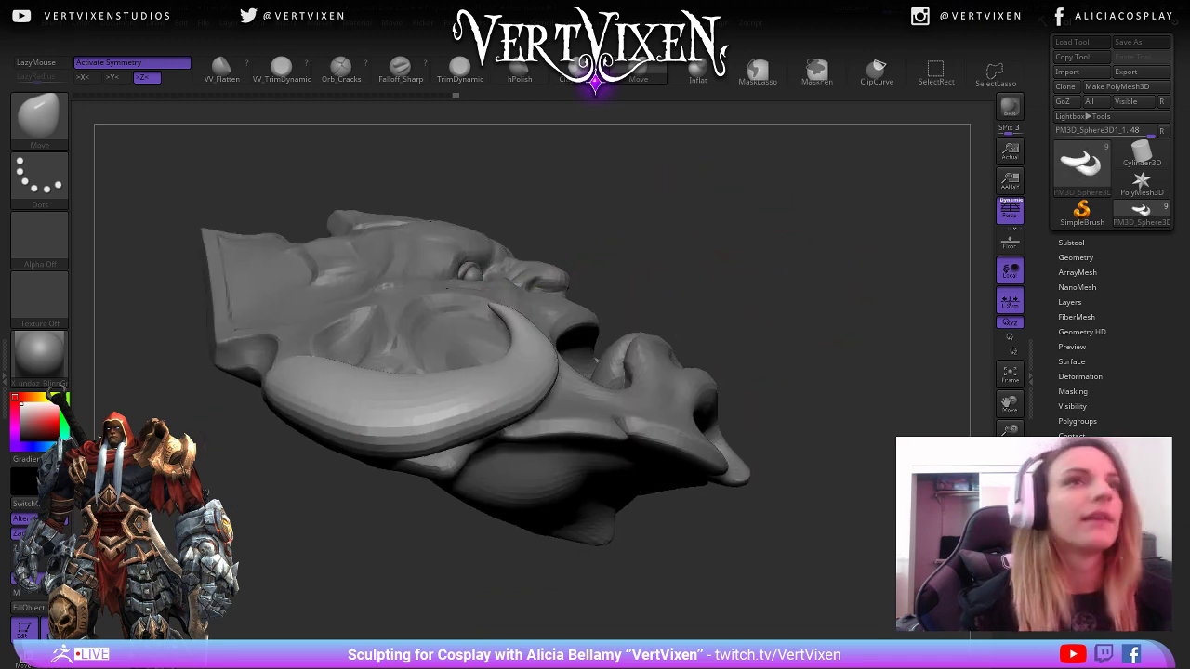
pyautogui.moveTo(730, 232); pyautogui.dragTo(591, 219)
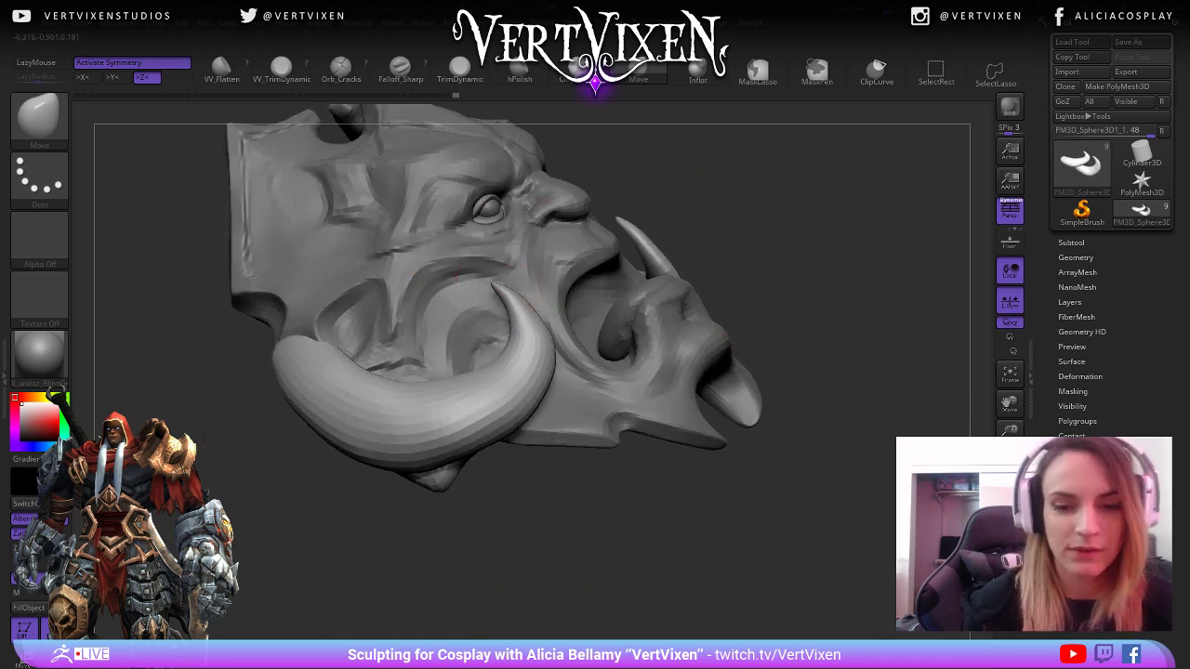
pyautogui.moveTo(771, 199)
pyautogui.mouseDown()
pyautogui.moveTo(797, 266)
pyautogui.moveTo(478, 372)
pyautogui.mouseUp()
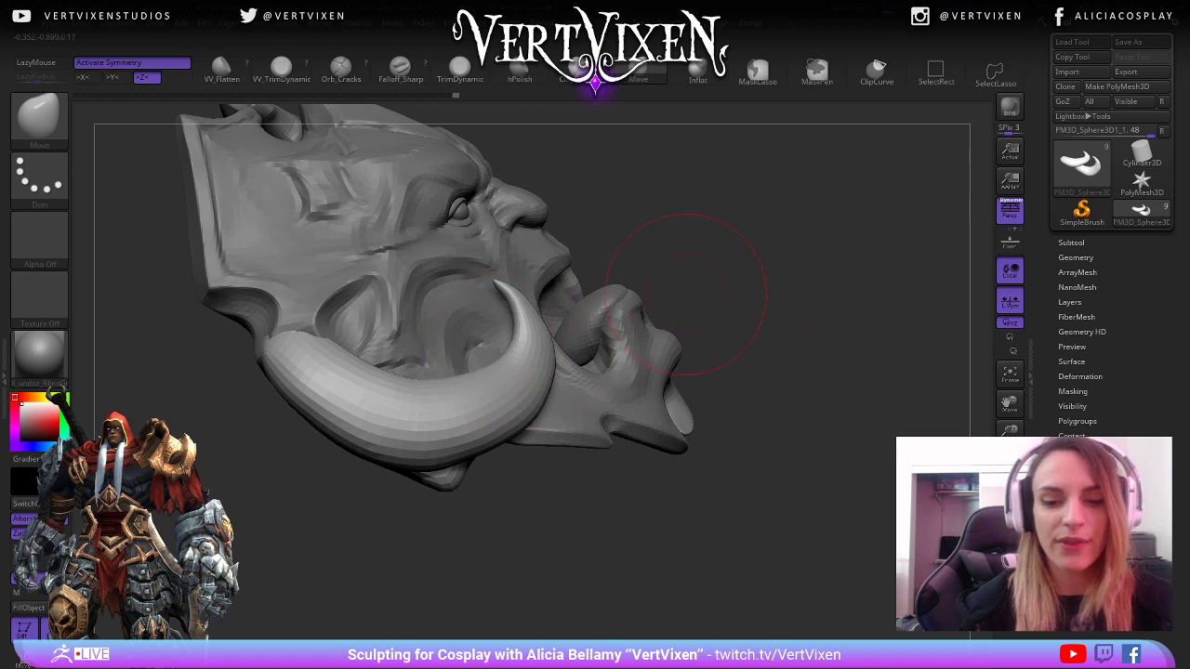
pyautogui.moveTo(686, 293); pyautogui.dragTo(672, 423)
# Switch to the Inflat brush at a readjusted draw size, work the horns' front bend and smooth its outer edge.
pyautogui.press('b')
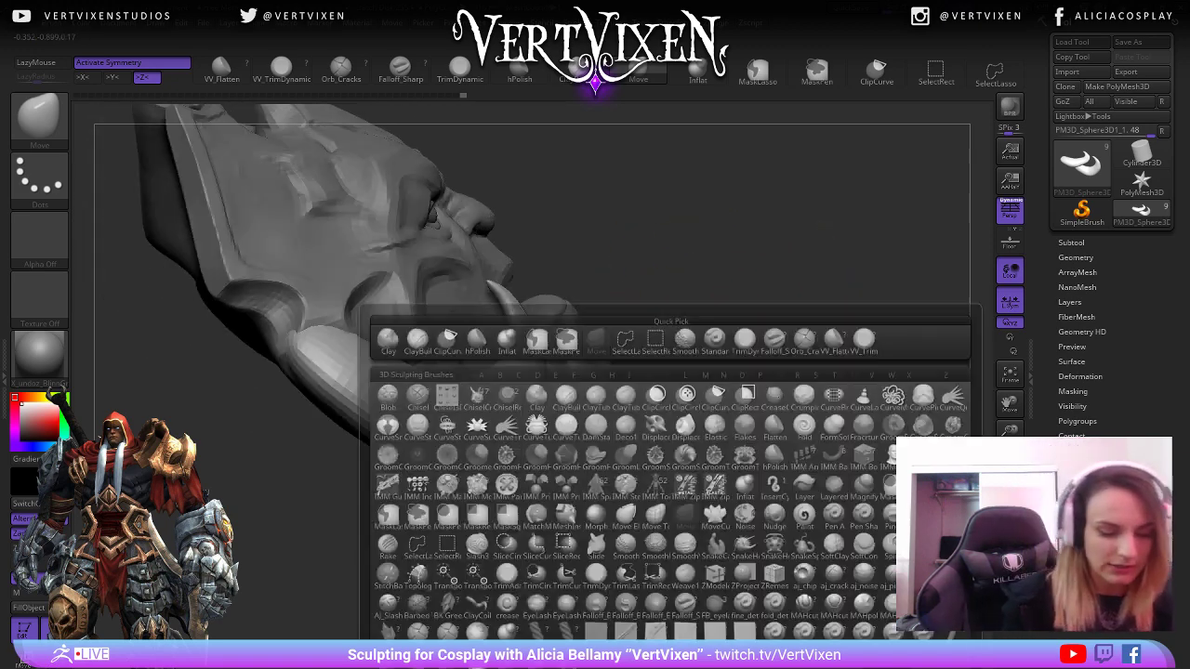
pyautogui.press('i')
pyautogui.press('n')
pyautogui.press('space')
pyautogui.moveTo(663, 249)
pyautogui.mouseDown()
pyautogui.moveTo(677, 279)
pyautogui.moveTo(669, 345)
pyautogui.mouseUp()
pyautogui.moveTo(686, 509); pyautogui.dragTo(425, 433)
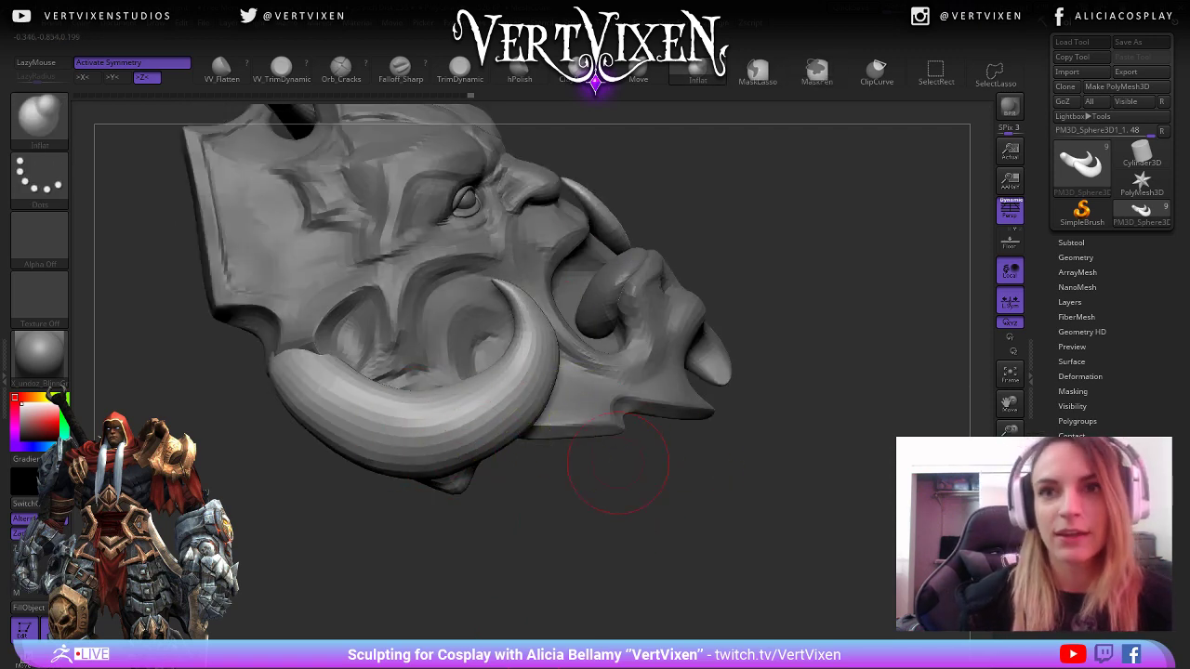
pyautogui.press('shift')
pyautogui.keyDown('shift'); pyautogui.moveTo(552, 372); pyautogui.dragTo(538, 415); pyautogui.keyUp('shift')
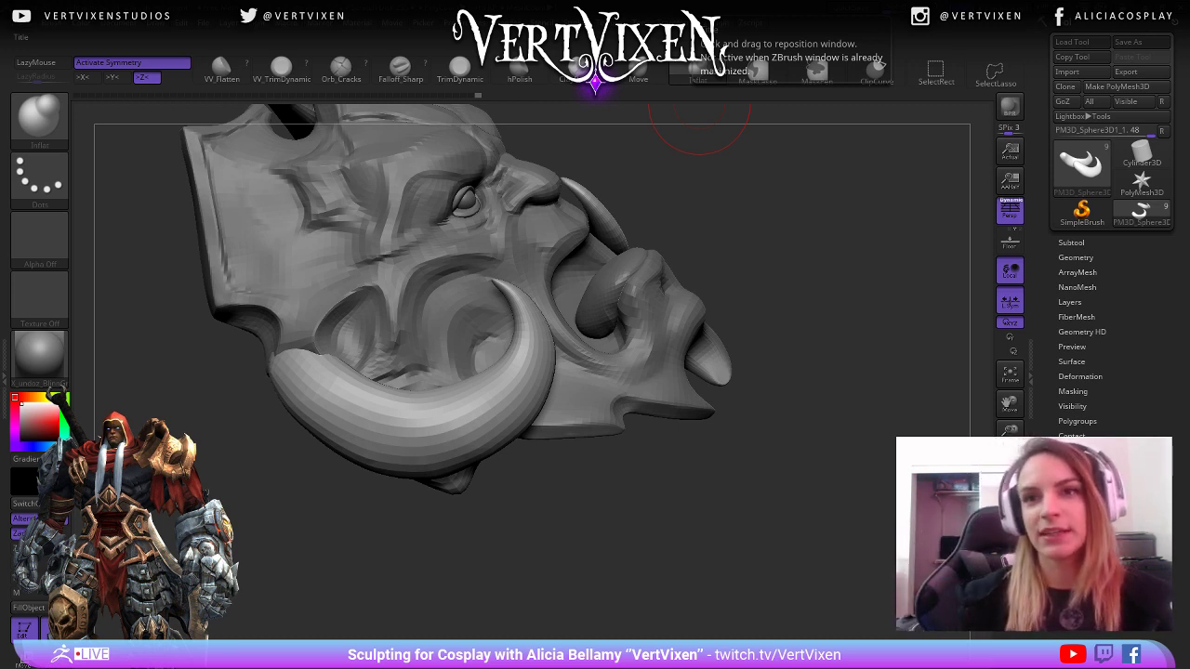
# Fill out the thickness of the horns' lower front curve with the Inflat brush at a readjusted draw size.
pyautogui.moveTo(665, 471); pyautogui.dragTo(714, 445)
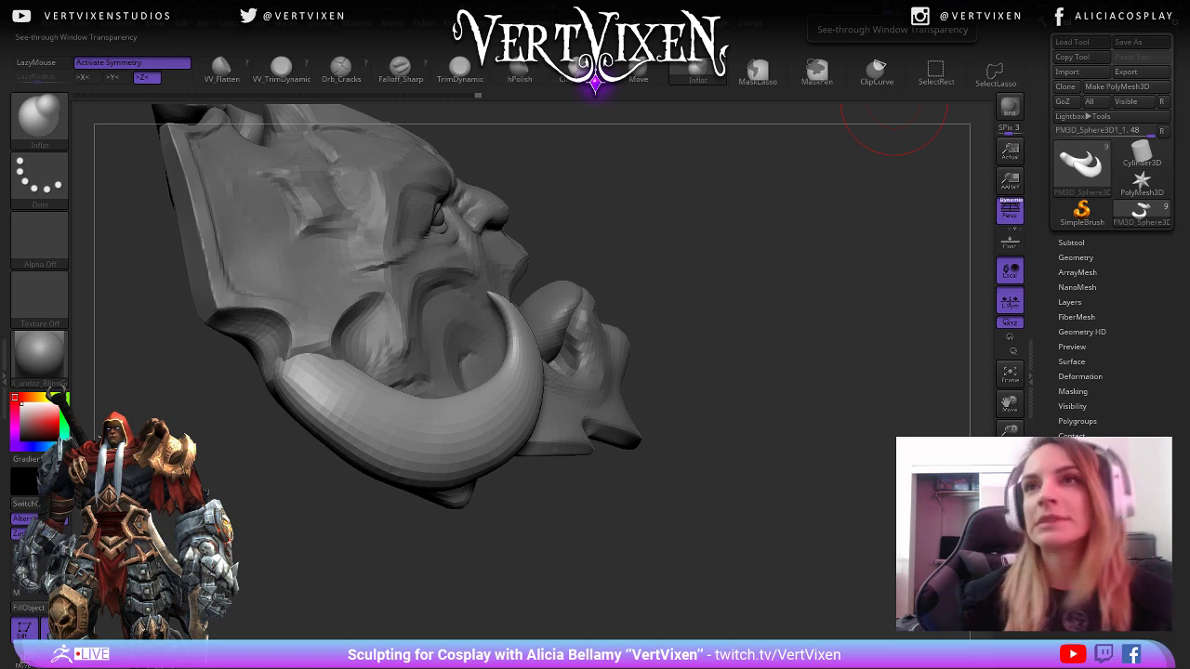
pyautogui.moveTo(895, 109); pyautogui.dragTo(818, 139)
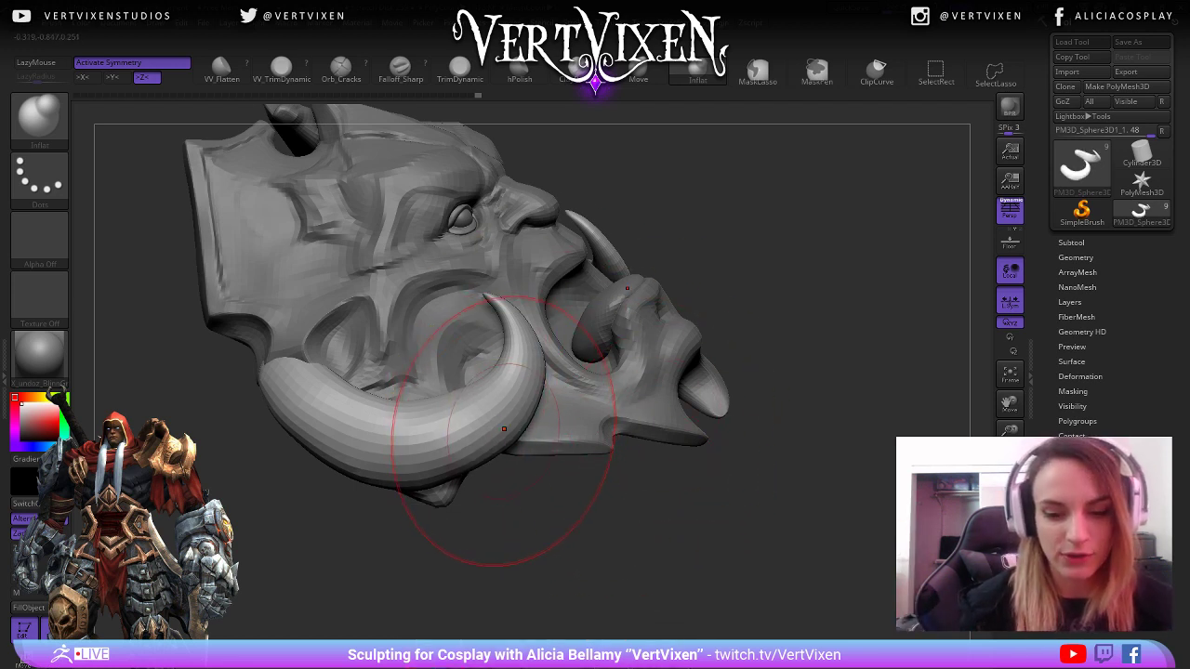
pyautogui.press('b')
pyautogui.press('i')
pyautogui.press('n')
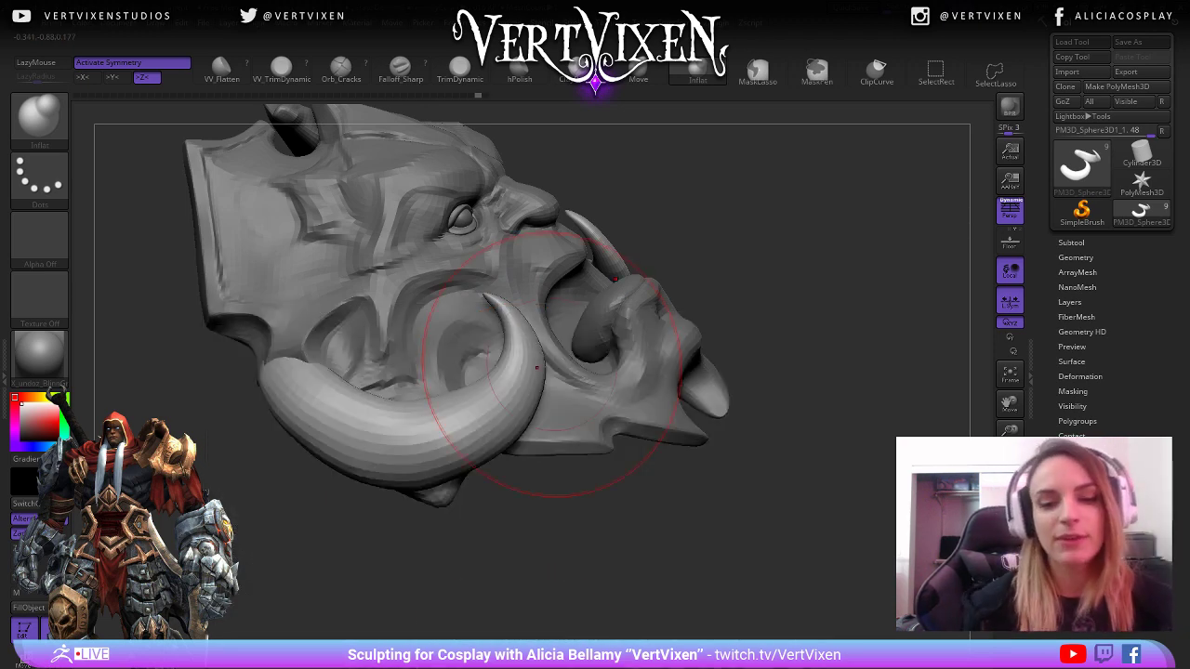
pyautogui.press('space')
pyautogui.moveTo(797, 345)
pyautogui.mouseDown()
pyautogui.moveTo(826, 367)
pyautogui.moveTo(772, 476)
pyautogui.moveTo(784, 485)
pyautogui.mouseUp()
pyautogui.press('space')
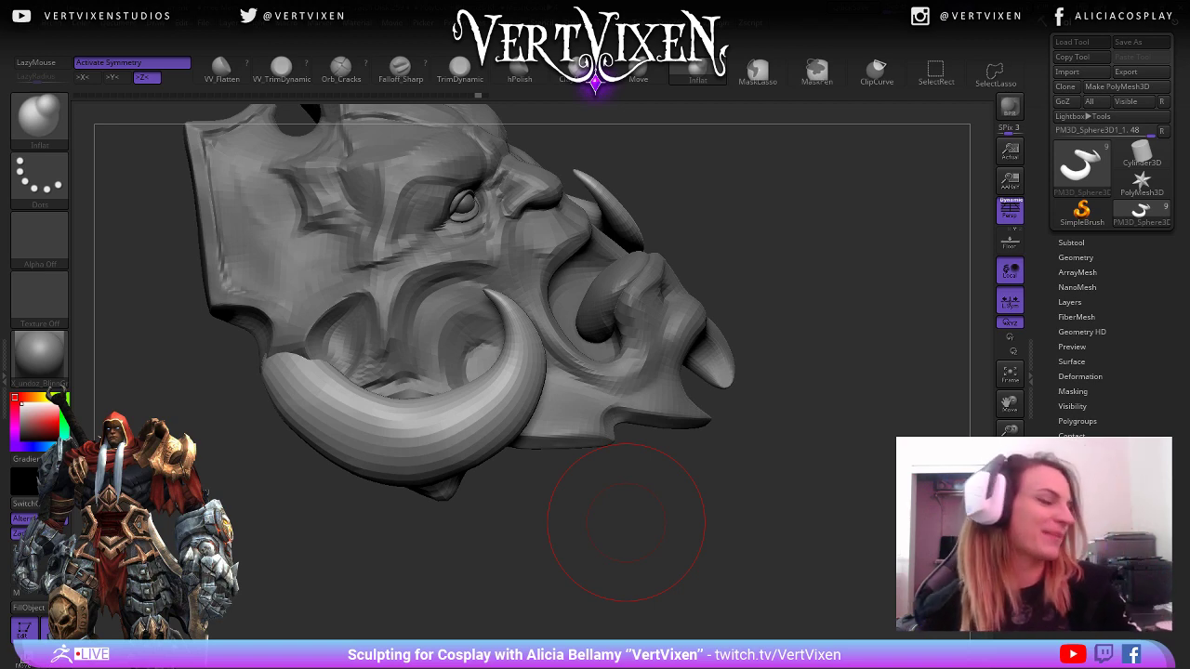
pyautogui.moveTo(635, 457); pyautogui.dragTo(636, 423)
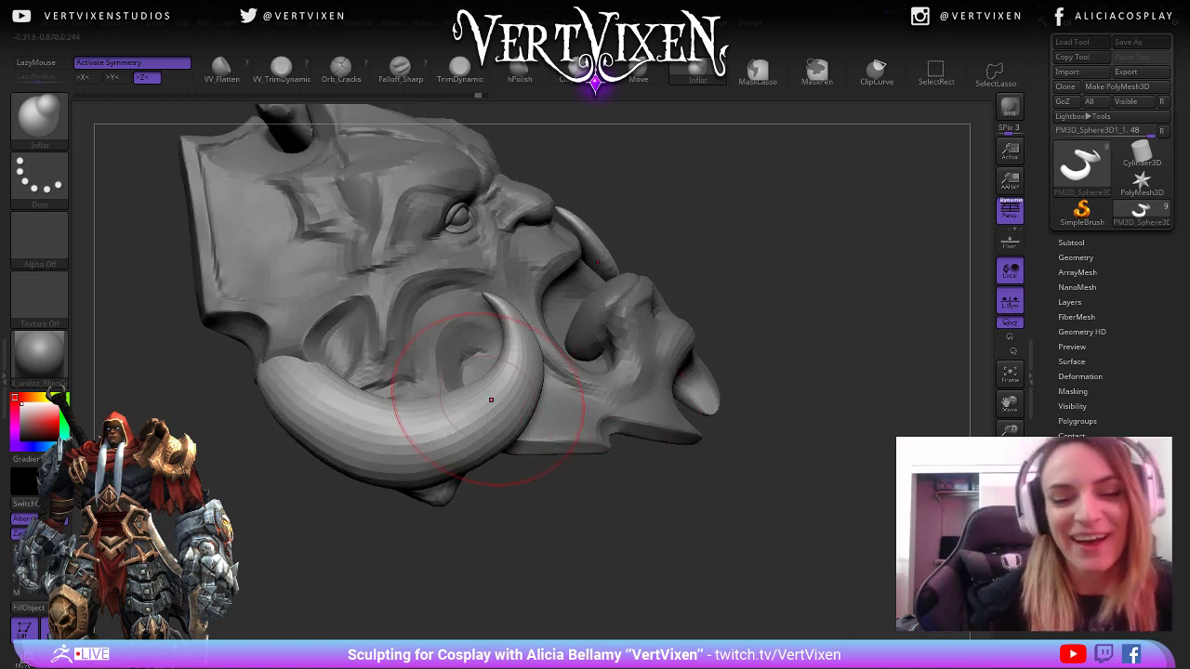
pyautogui.rightClick(493, 400)
pyautogui.moveTo(723, 433); pyautogui.dragTo(721, 431)
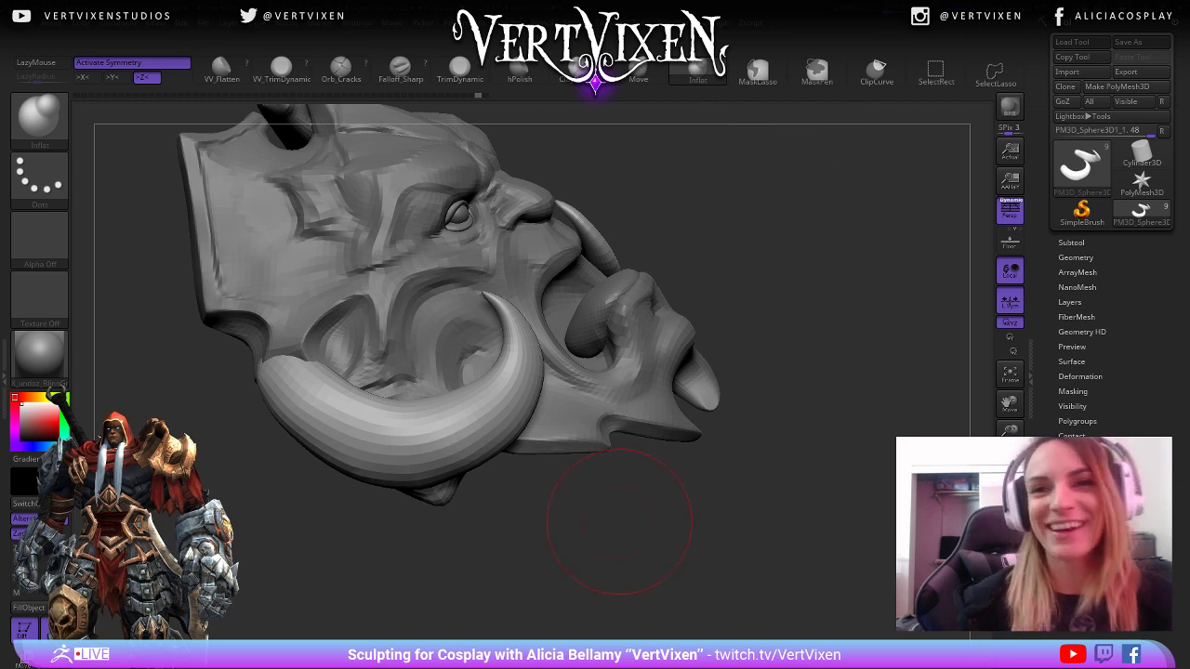
# Reduce the Inflat brush's draw size to 35 with the horns' front bend in view.
pyautogui.press('space')
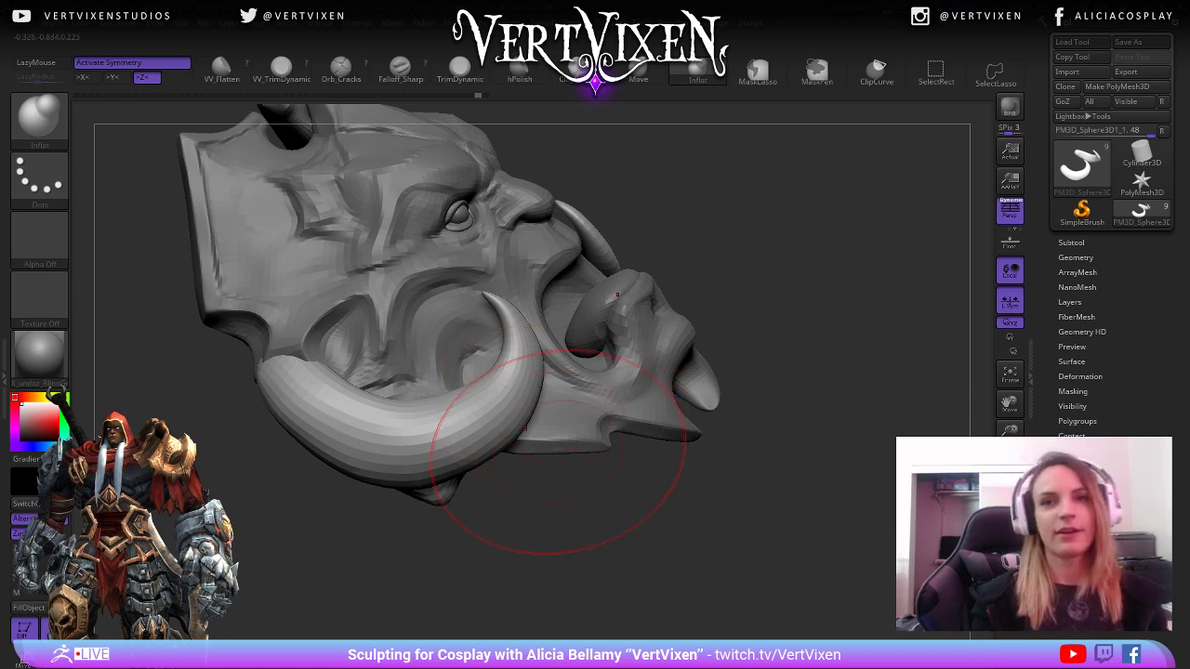
pyautogui.keyDown('alt'); pyautogui.moveTo(542, 489); pyautogui.dragTo(564, 499); pyautogui.keyUp('alt')
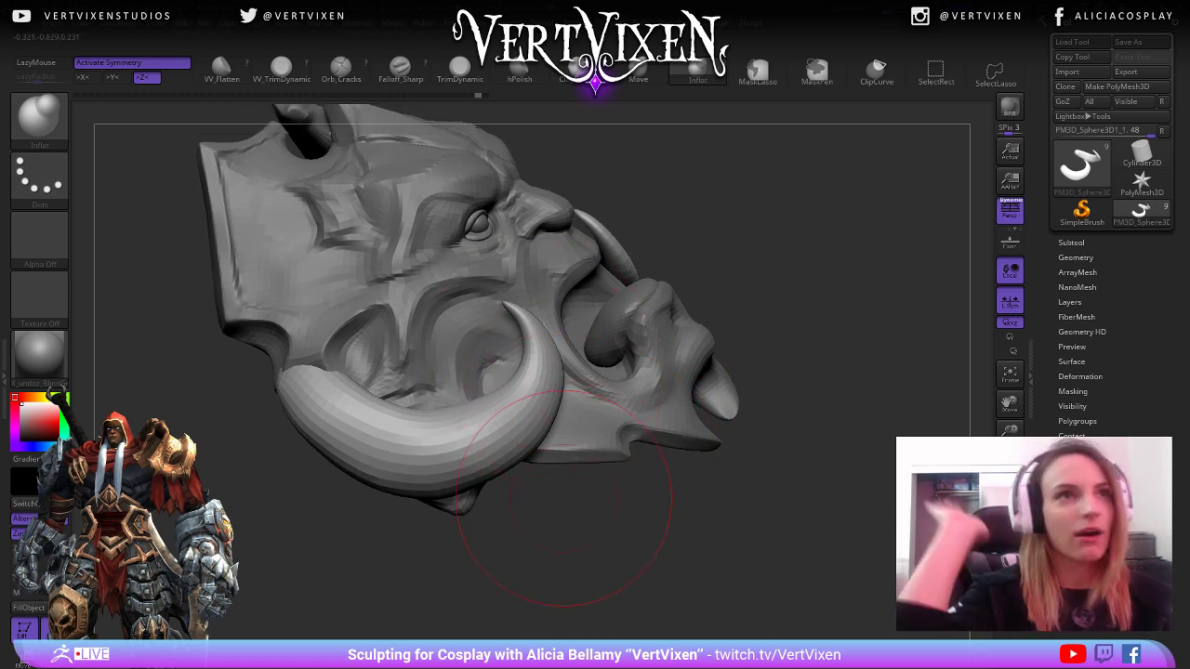
pyautogui.press('space')
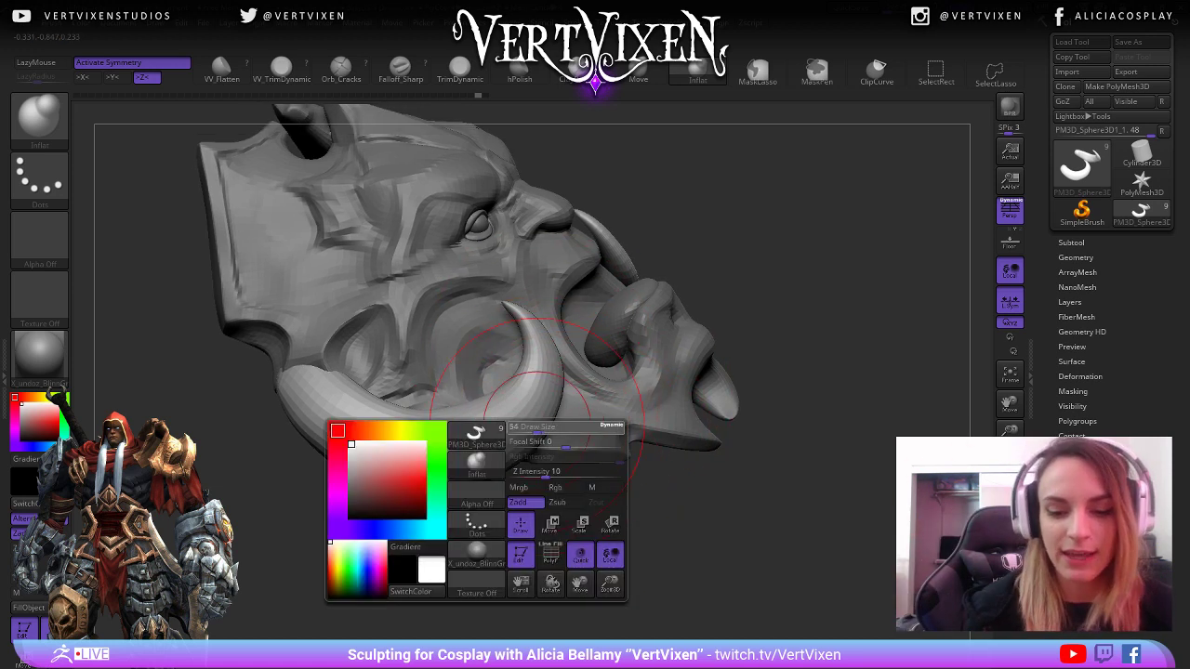
pyautogui.press('space')
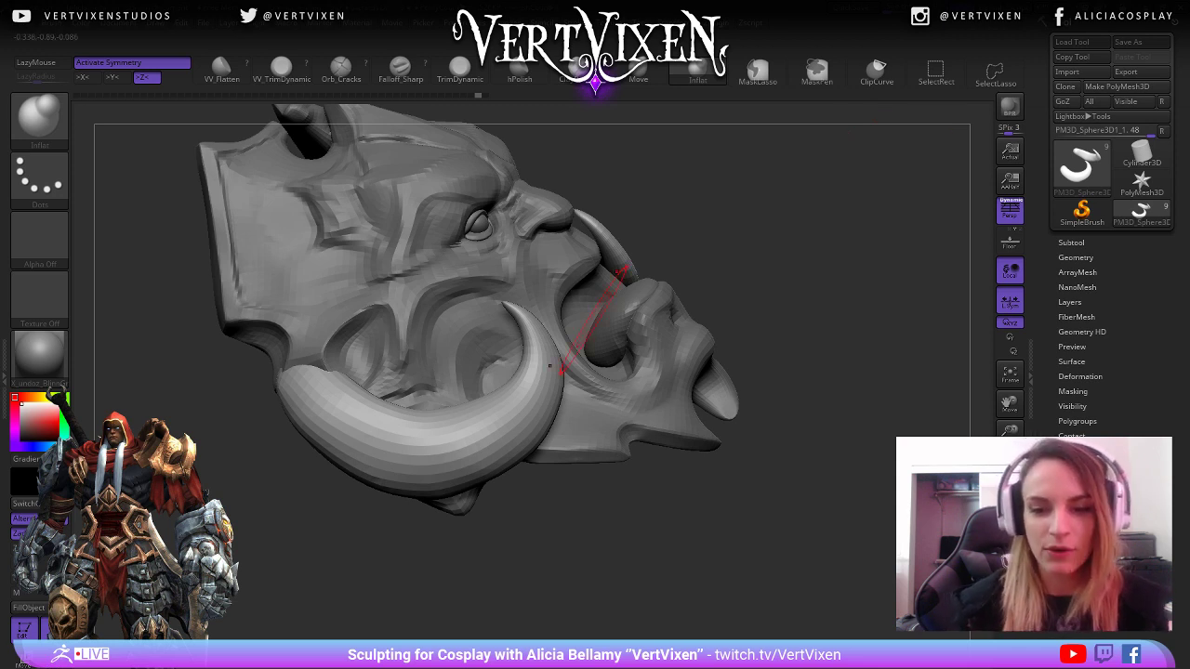
pyautogui.press('space')
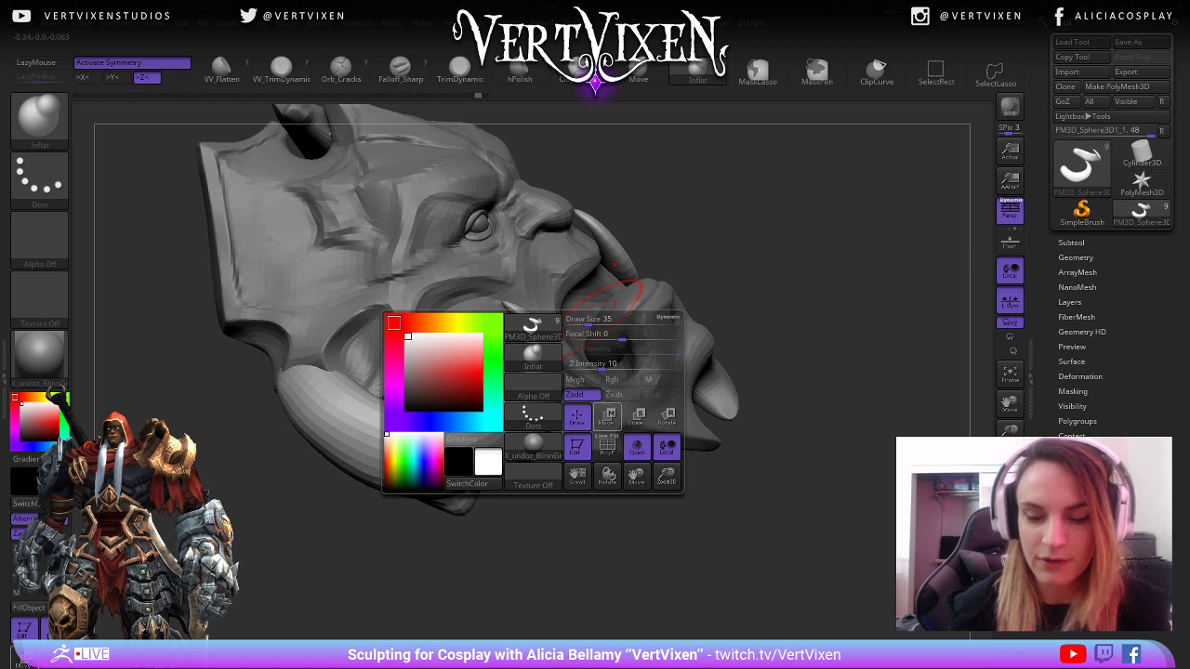
pyautogui.press('space')
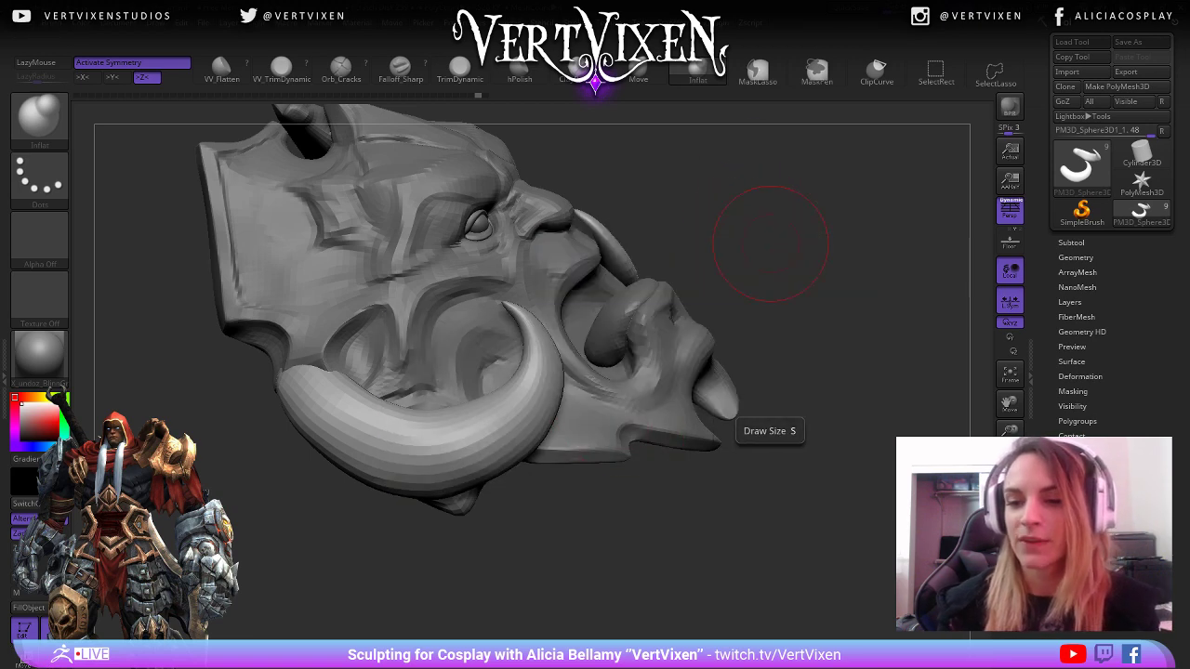
pyautogui.press('space')
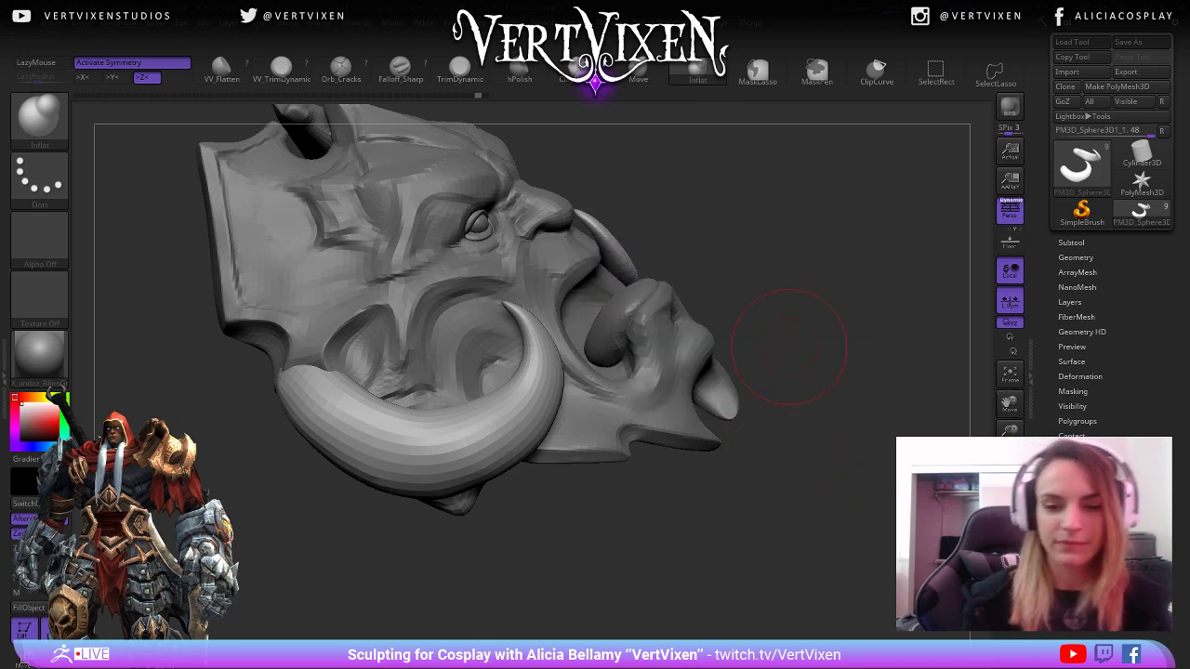
pyautogui.press('space')
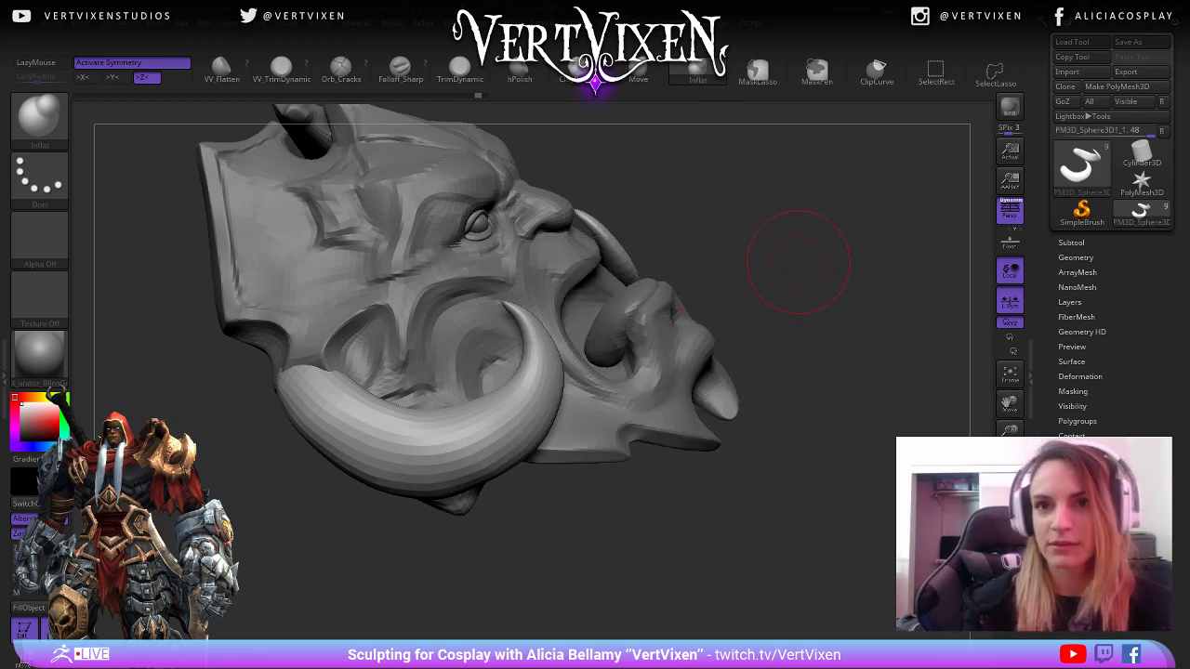
pyautogui.moveTo(802, 303)
pyautogui.mouseDown()
pyautogui.moveTo(791, 306)
pyautogui.moveTo(820, 286)
pyautogui.mouseUp()
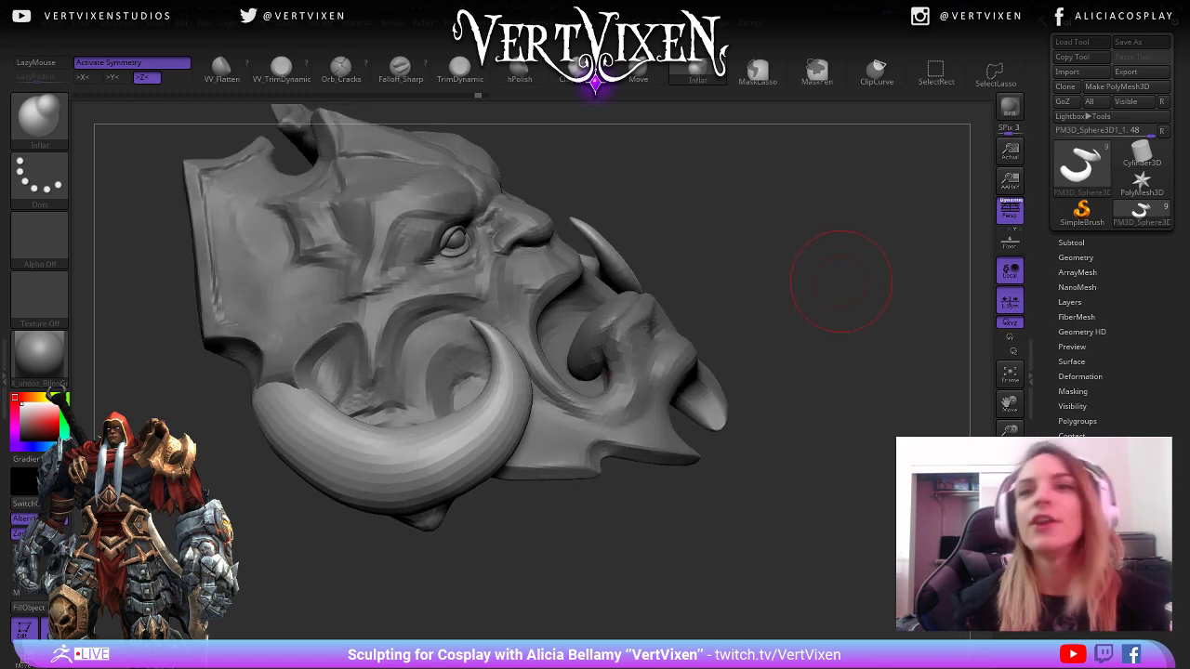
pyautogui.press('space')
pyautogui.click(847, 278)
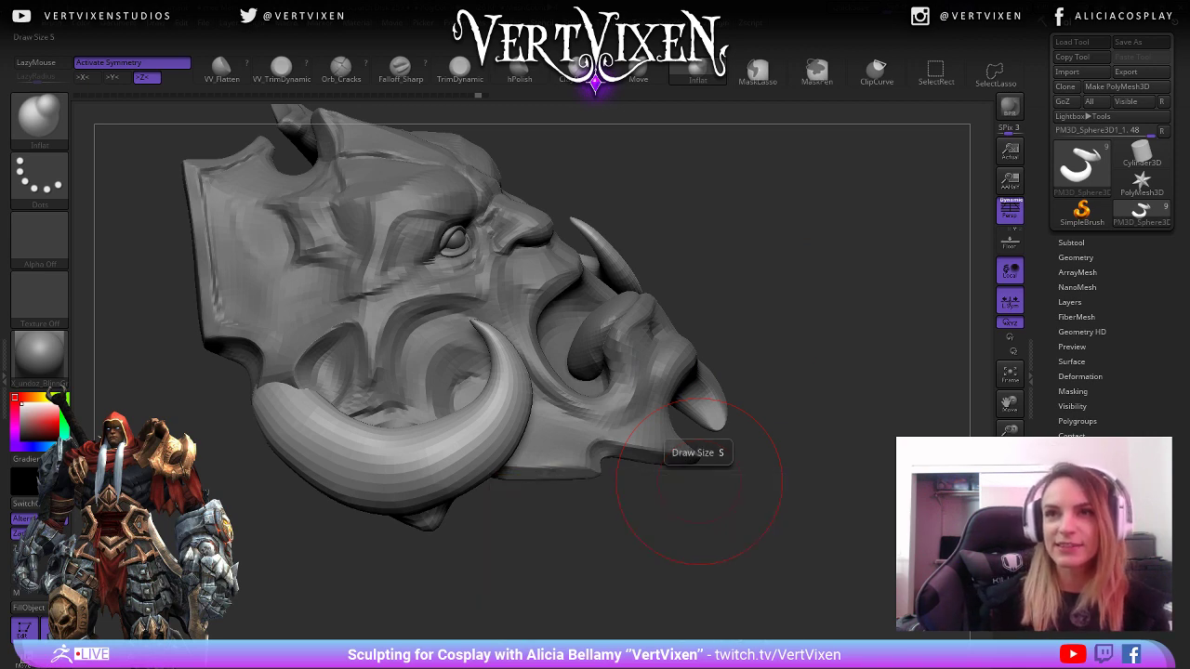
pyautogui.press('space')
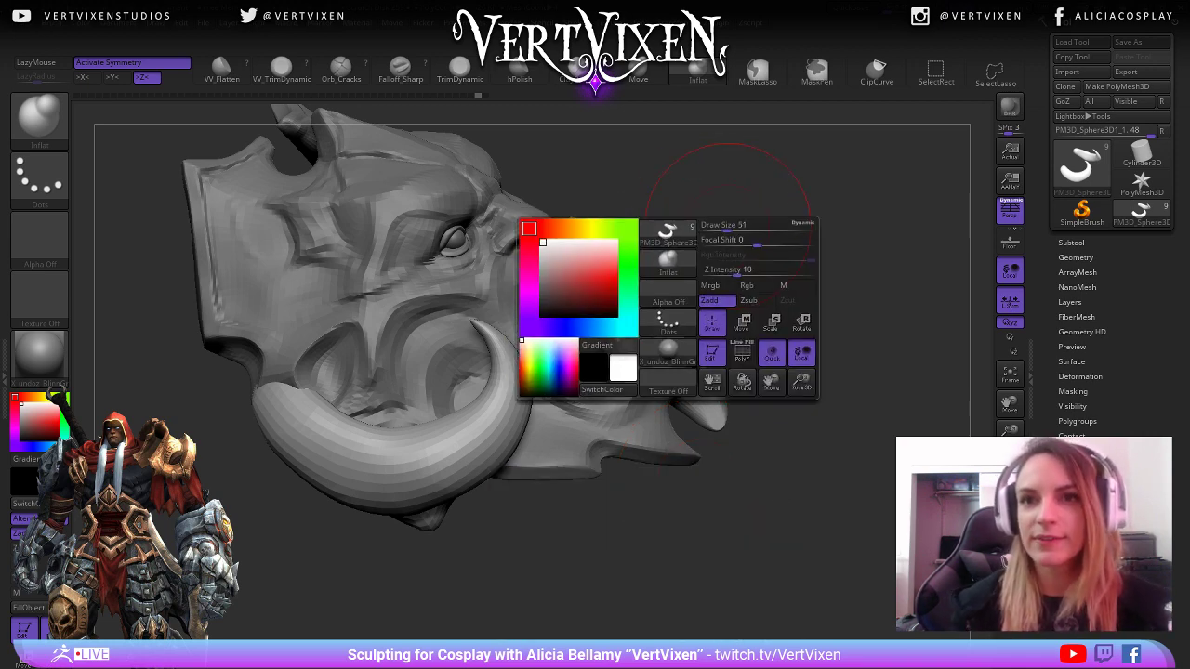
pyautogui.press('space')
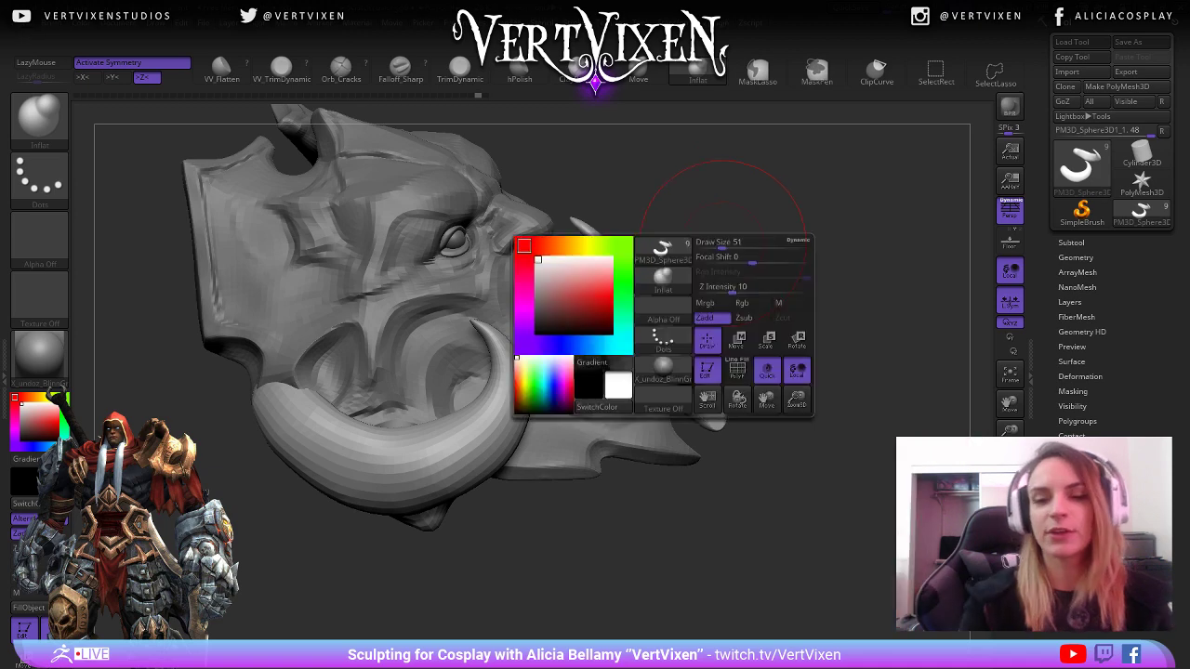
pyautogui.press('space')
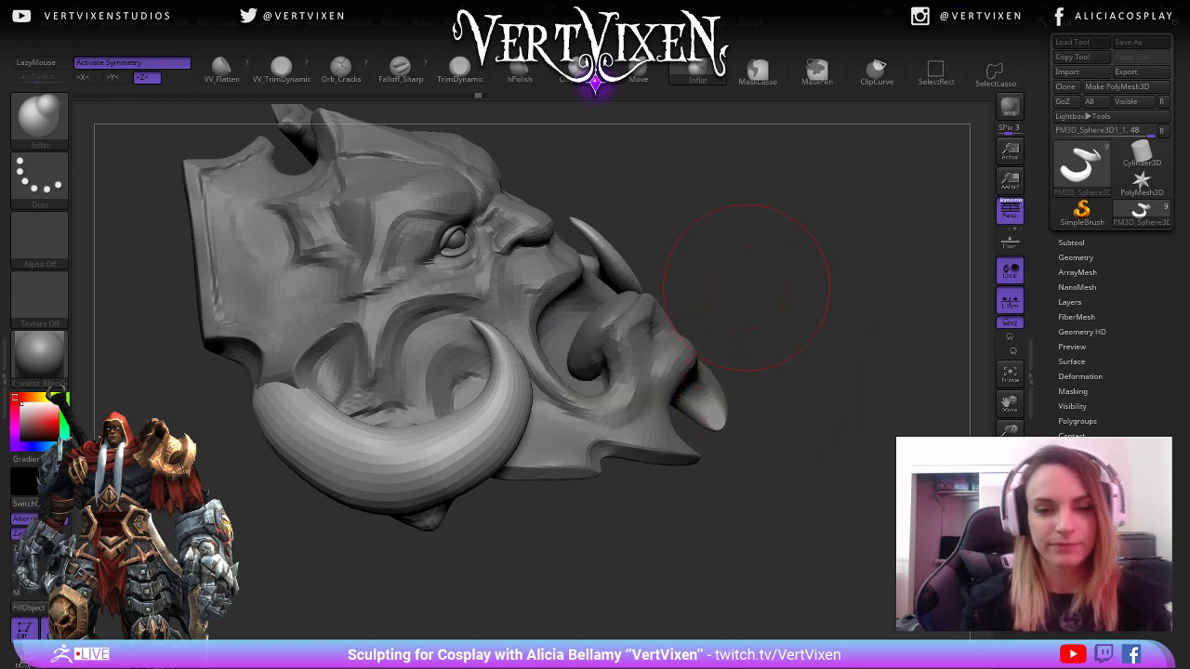
pyautogui.press('space')
pyautogui.moveTo(746, 288); pyautogui.dragTo(737, 291)
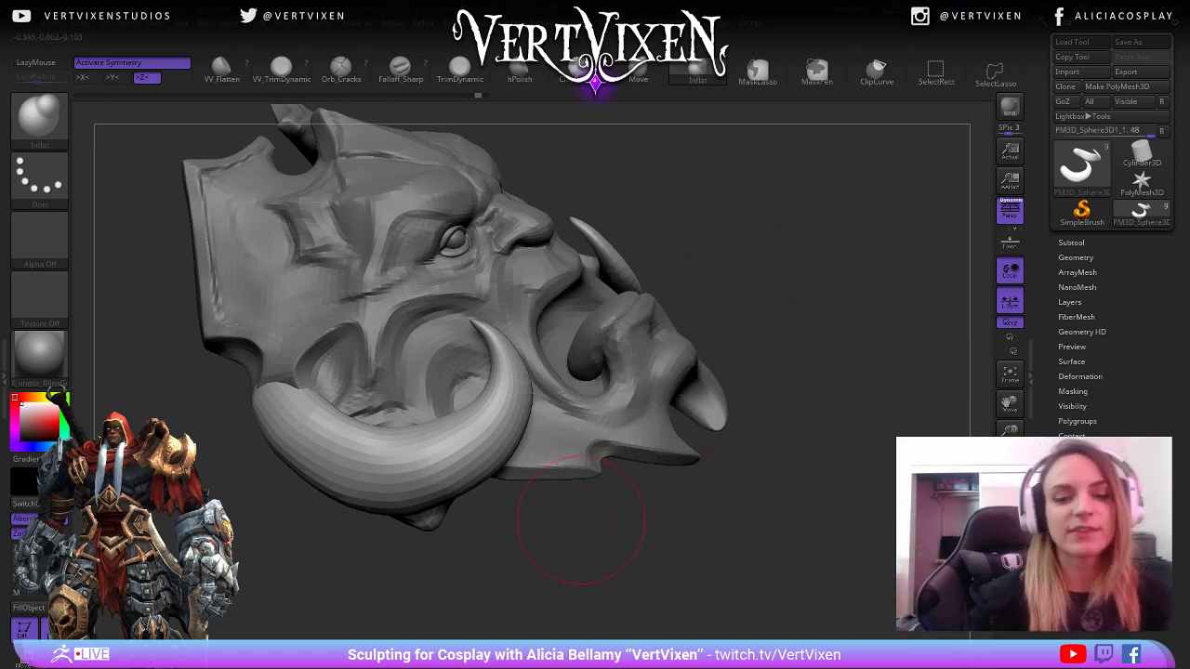
# Switch from the Inflat brush to the Move brush and readjust its draw size for the horns' front bend.
pyautogui.moveTo(723, 228); pyautogui.dragTo(595, 307)
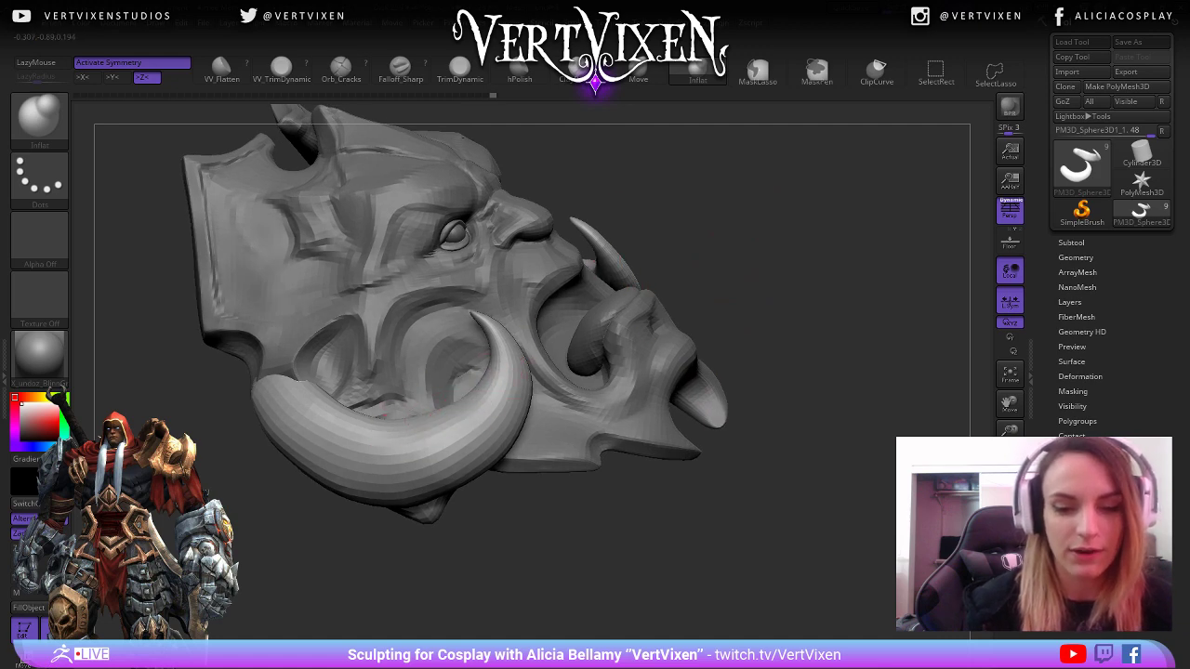
pyautogui.moveTo(784, 234); pyautogui.dragTo(772, 330)
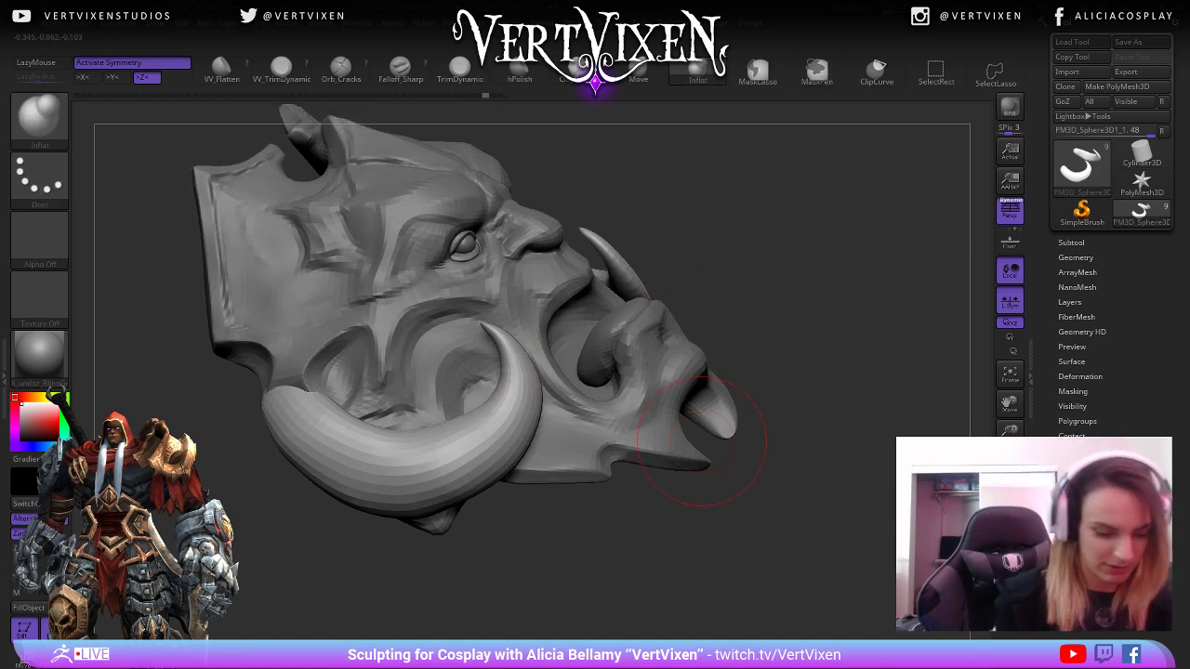
pyautogui.press('b')
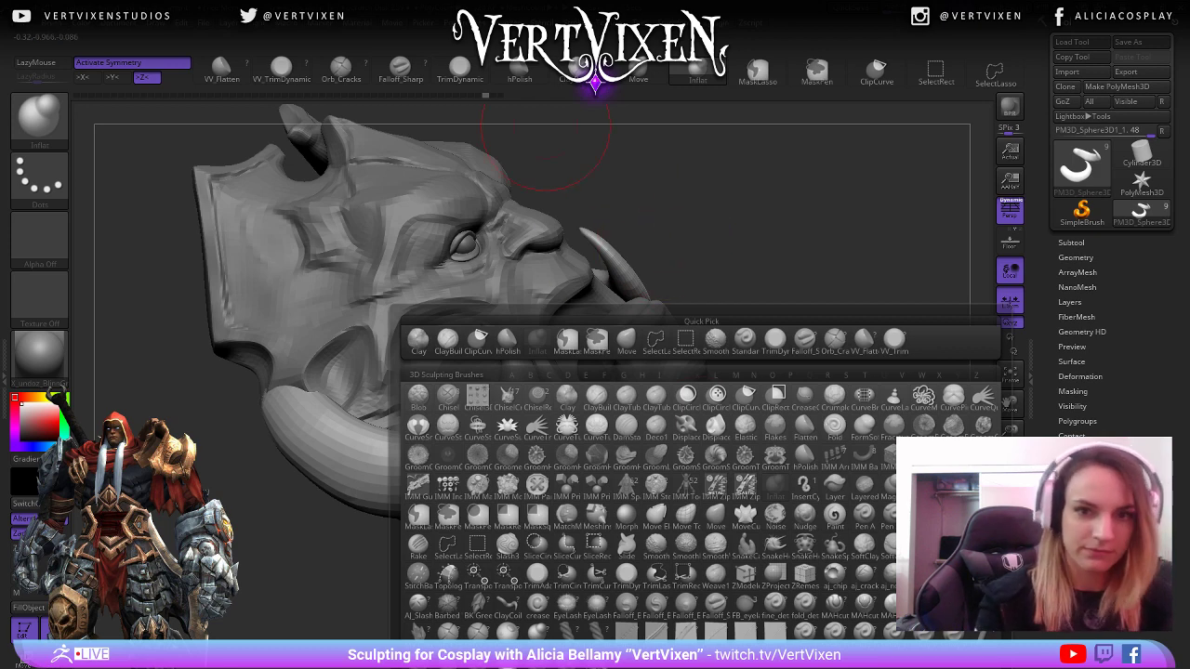
pyautogui.press('Escape')
pyautogui.press('b')
pyautogui.press('m')
pyautogui.press('v')
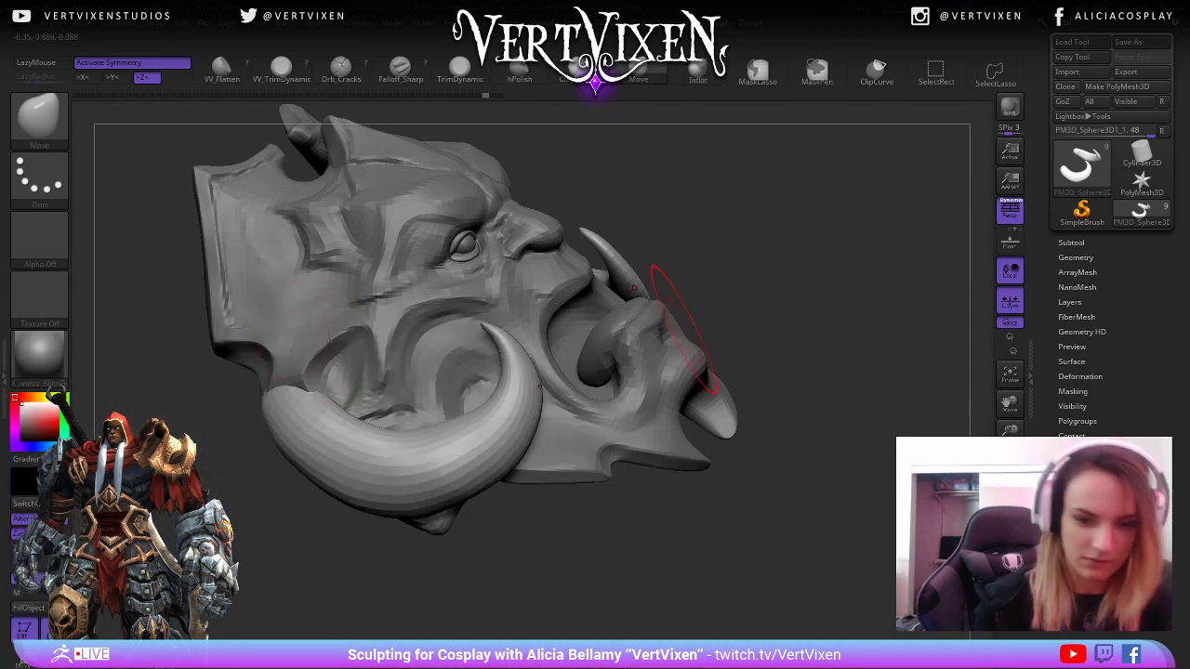
pyautogui.press('space')
pyautogui.moveTo(751, 273)
pyautogui.mouseDown()
pyautogui.moveTo(797, 268)
pyautogui.moveTo(785, 279)
pyautogui.mouseUp()
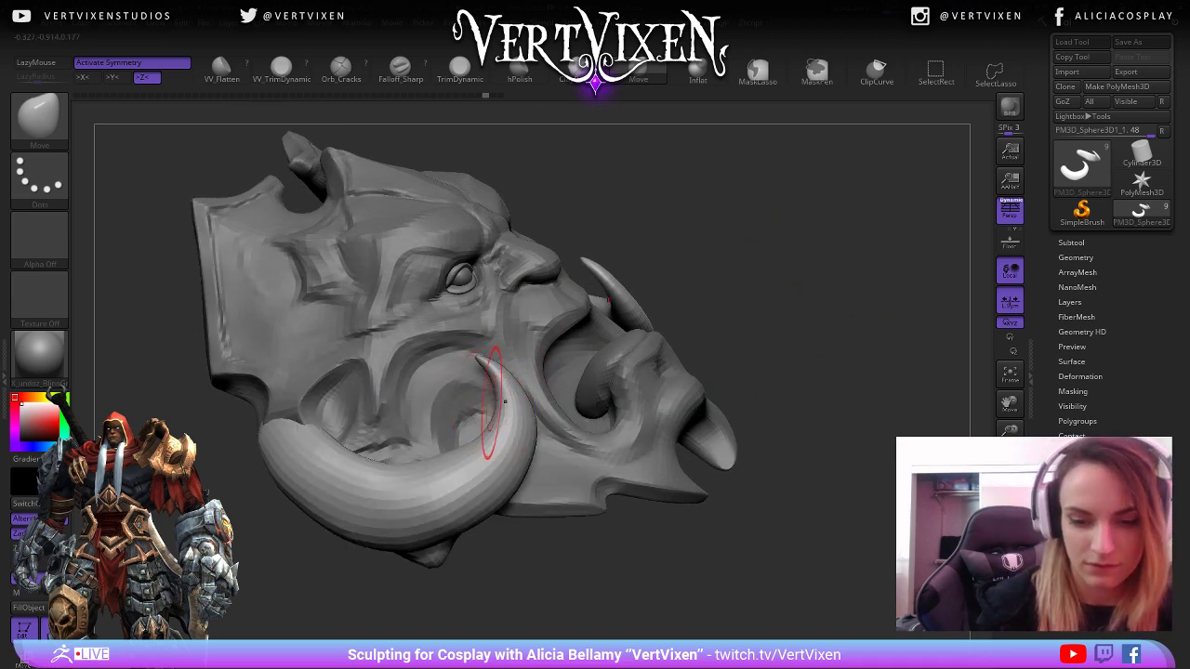
# Reshape the horns' front bend and inner tip curve with the Move brush, smoothing the surface below the tip.
pyautogui.moveTo(475, 352)
pyautogui.mouseDown(button='right')
pyautogui.moveTo(499, 332)
pyautogui.moveTo(570, 385)
pyautogui.mouseUp(button='right')
pyautogui.moveTo(814, 283)
pyautogui.mouseDown()
pyautogui.moveTo(824, 266)
pyautogui.moveTo(515, 439)
pyautogui.mouseUp()
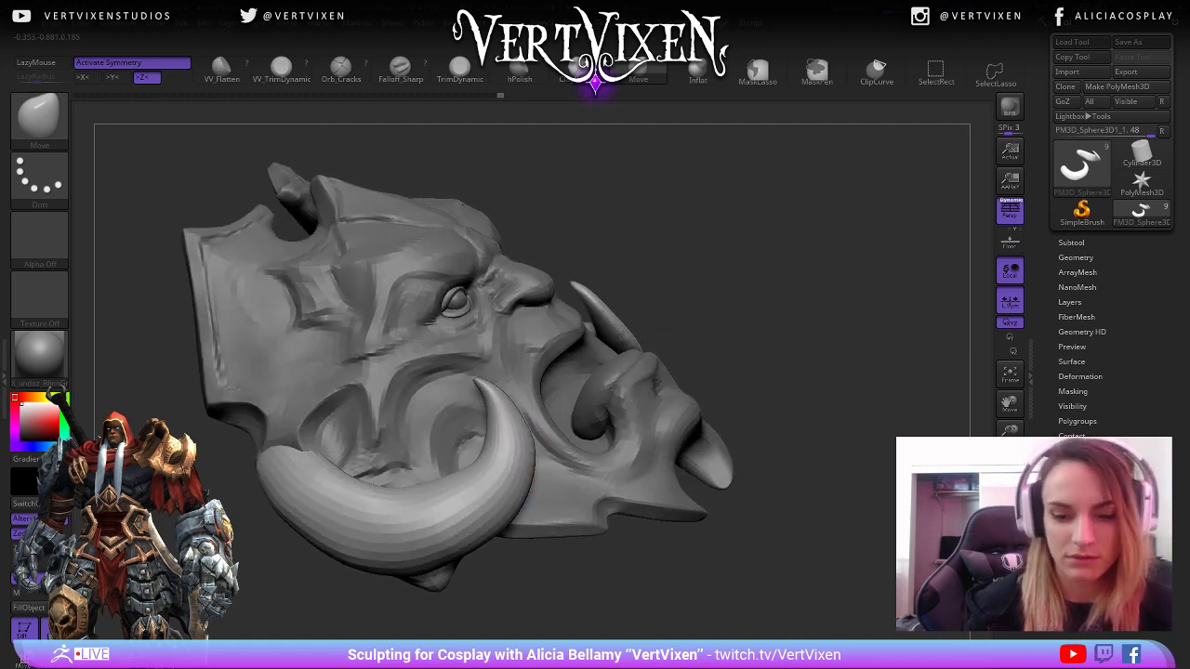
pyautogui.moveTo(521, 442); pyautogui.dragTo(791, 470, button='right')
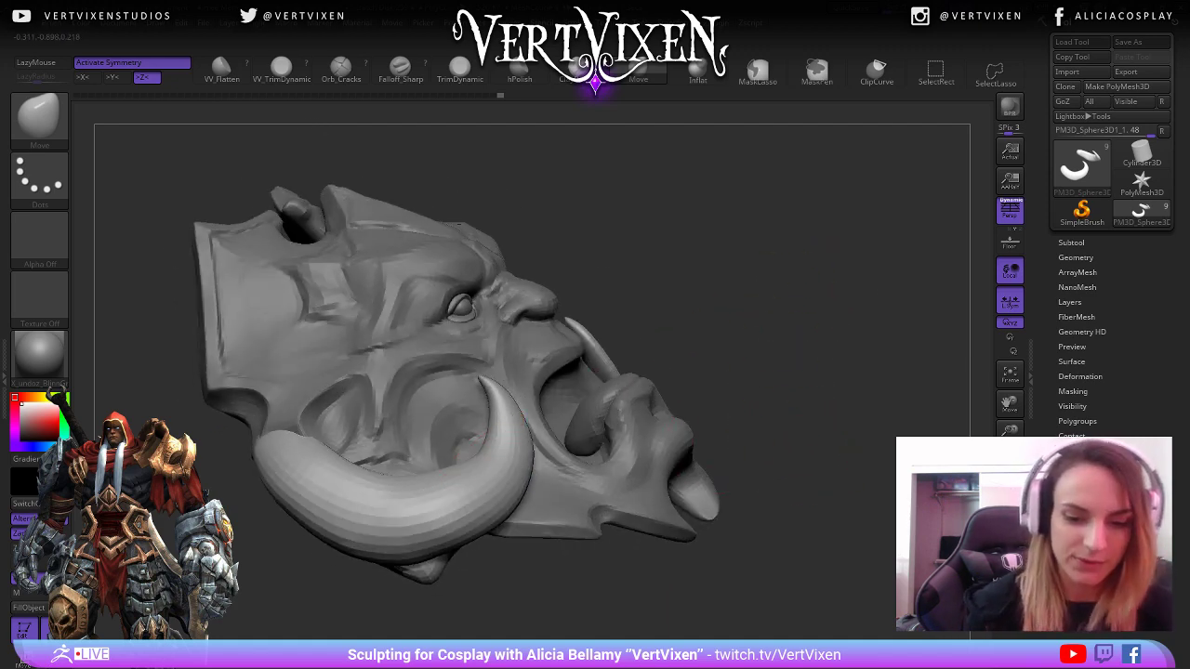
pyautogui.moveTo(544, 420)
pyautogui.mouseDown(button='right')
pyautogui.moveTo(511, 383)
pyautogui.moveTo(431, 399)
pyautogui.mouseUp(button='right')
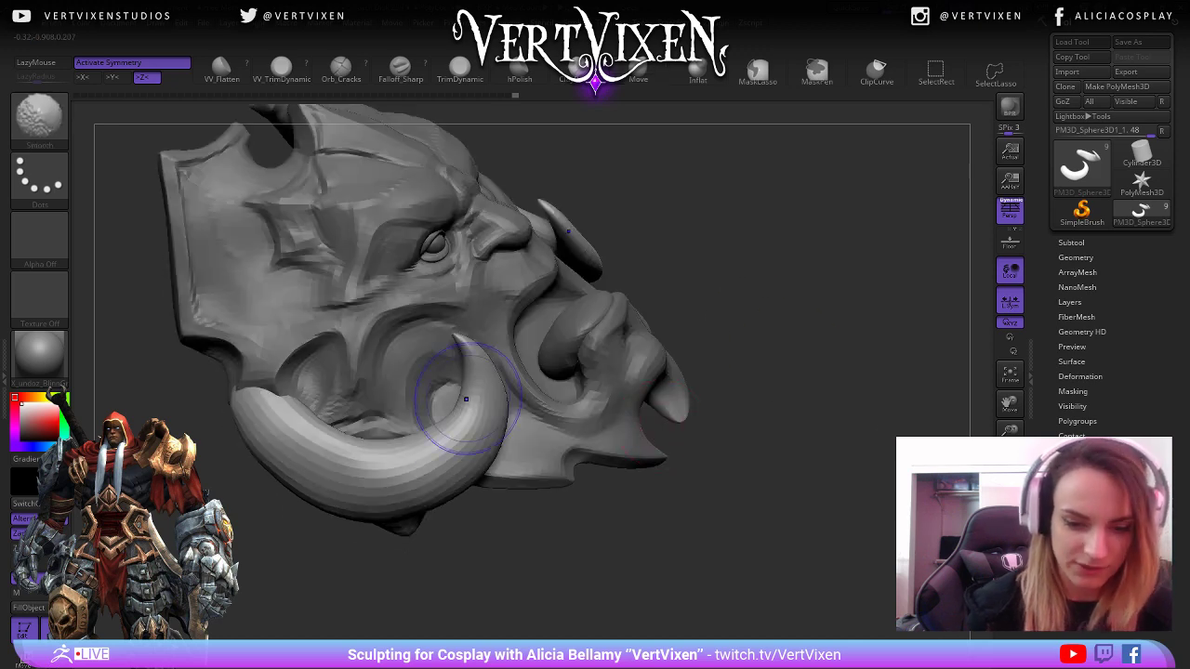
pyautogui.moveTo(704, 356)
pyautogui.mouseDown(button='right')
pyautogui.moveTo(717, 345)
pyautogui.moveTo(665, 574)
pyautogui.mouseUp(button='right')
# Divide the horns' mesh to a higher subdivision level, declining Dynamic Subdiv, and readjust the Move brush's draw size.
pyautogui.press('d')
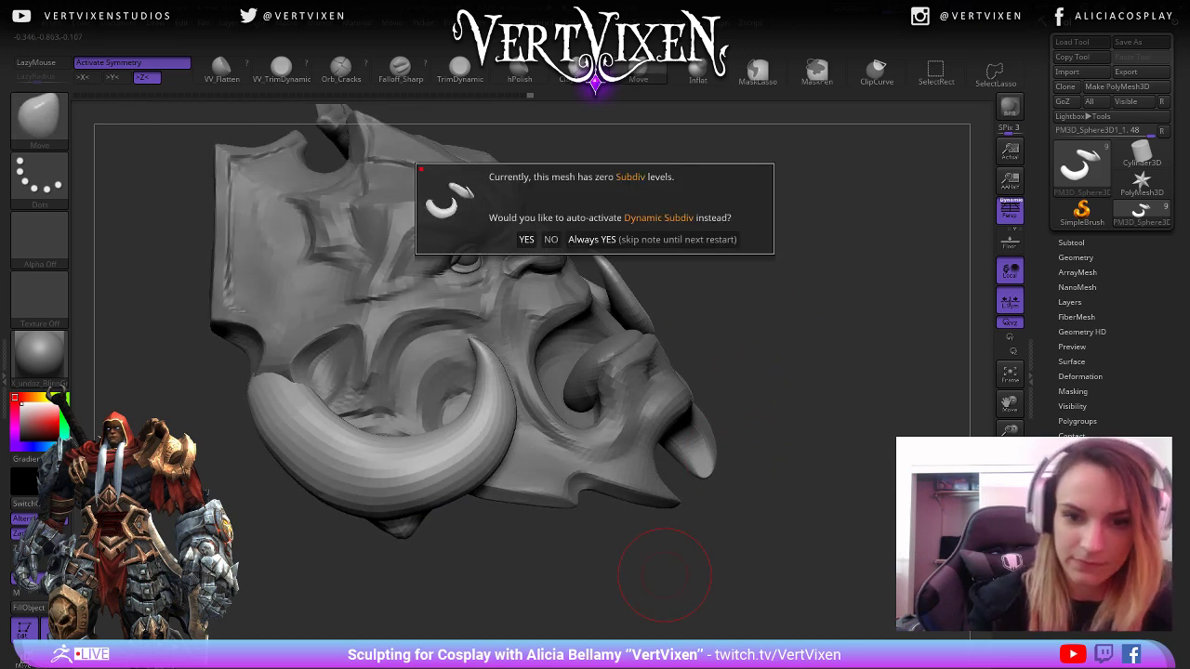
pyautogui.click(551, 240)
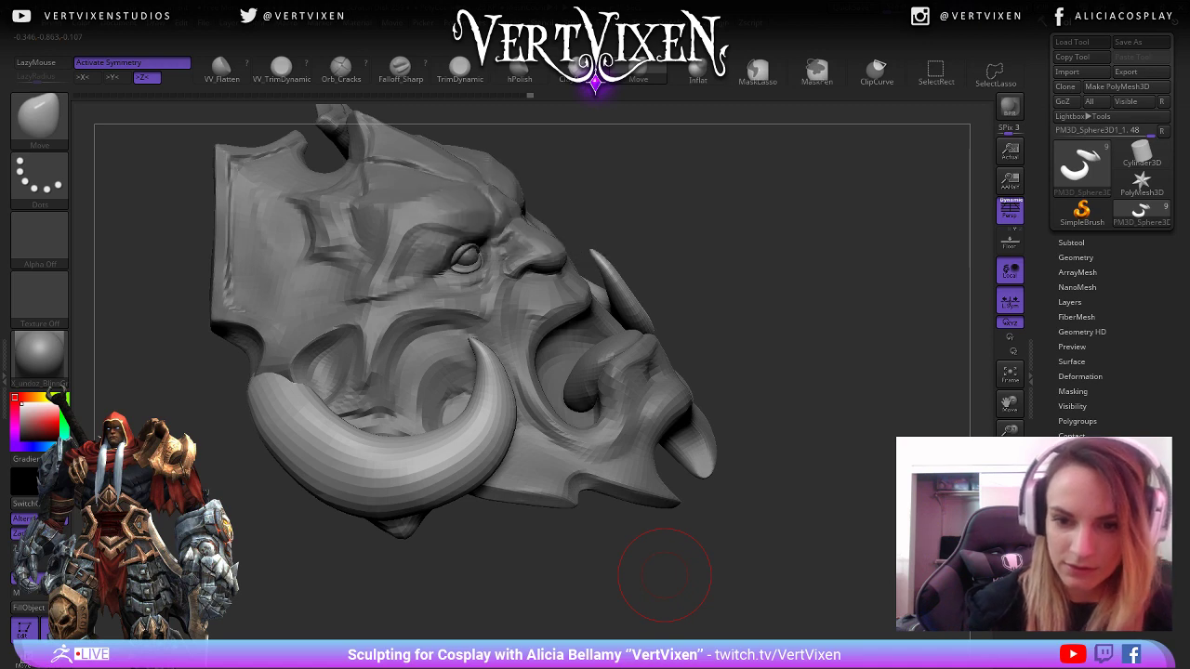
pyautogui.hotkey('ctrl', 'd')
pyautogui.moveTo(750, 351); pyautogui.dragTo(727, 399, button='right')
pyautogui.press('space')
pyautogui.click(786, 318)
pyautogui.moveTo(785, 318); pyautogui.dragTo(648, 570, button='right')
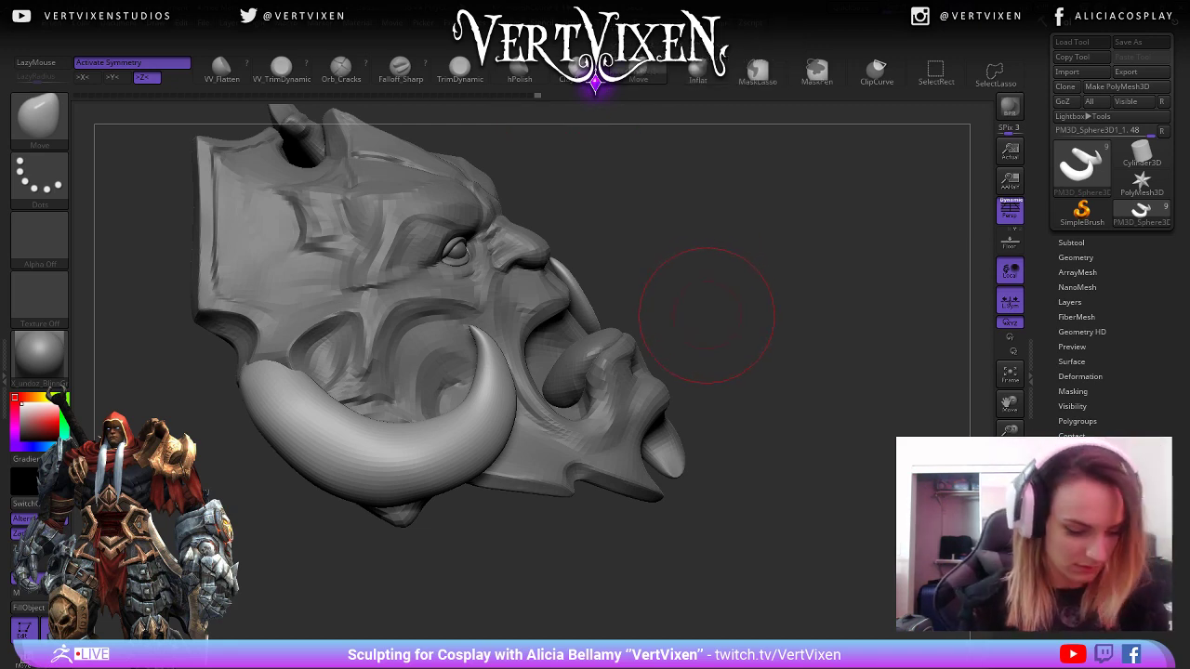
# Switch to the Falloff_Sharp brush at a readjusted draw size, try a stroke at the horns' tips and undo it.
pyautogui.press('b')
pyautogui.press('f')
pyautogui.press('s')
pyautogui.press('space')
pyautogui.click(760, 335)
pyautogui.moveTo(725, 375); pyautogui.dragTo(724, 444)
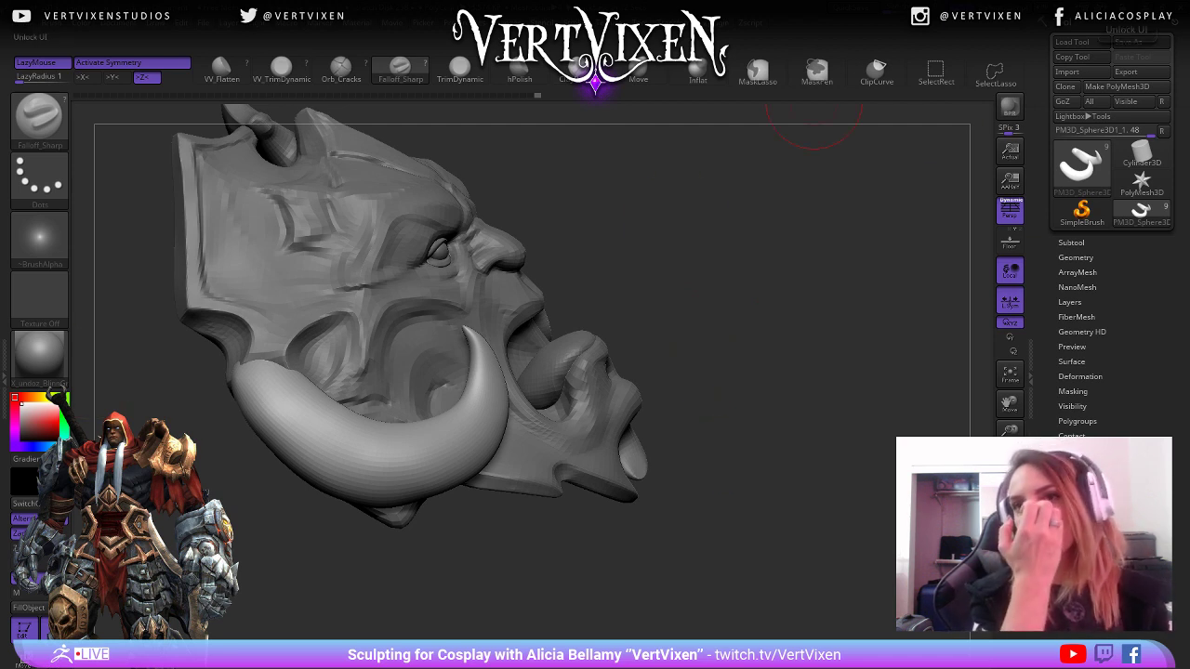
pyautogui.press('space')
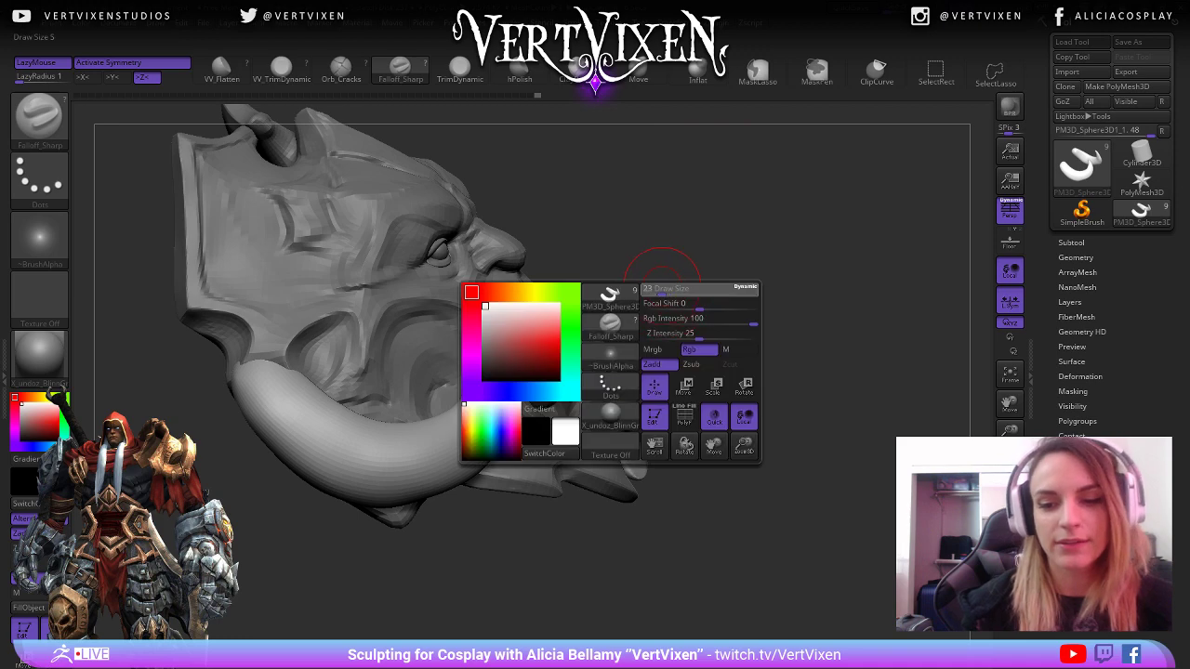
pyautogui.moveTo(664, 268)
pyautogui.mouseDown()
pyautogui.moveTo(696, 324)
pyautogui.moveTo(737, 309)
pyautogui.moveTo(516, 327)
pyautogui.mouseUp()
pyautogui.hotkey('ctrl', 'z')
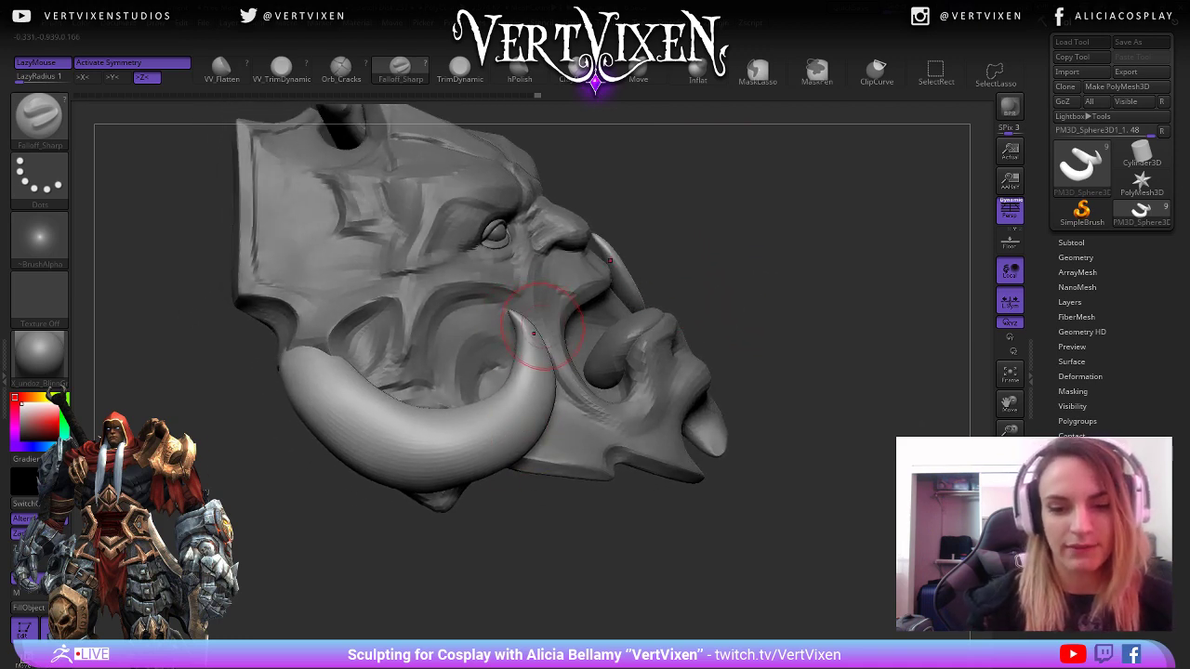
# Reduce the Falloff_Sharp brush's draw size to 17 and smooth the horns' front bend below the tips.
pyautogui.press('space')
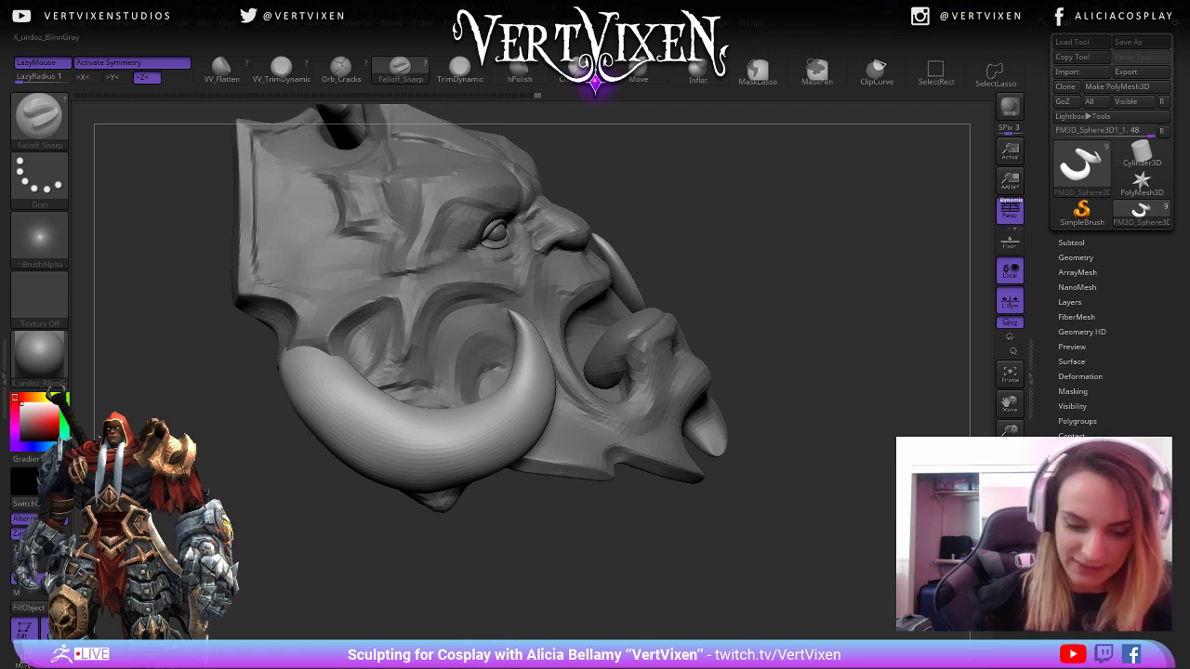
pyautogui.press('space')
pyautogui.moveTo(716, 186); pyautogui.dragTo(727, 219)
pyautogui.moveTo(523, 327)
pyautogui.keyDown('shift'); pyautogui.mouseDown()
pyautogui.moveTo(543, 371)
pyautogui.moveTo(534, 434)
pyautogui.mouseUp(); pyautogui.keyUp('shift')
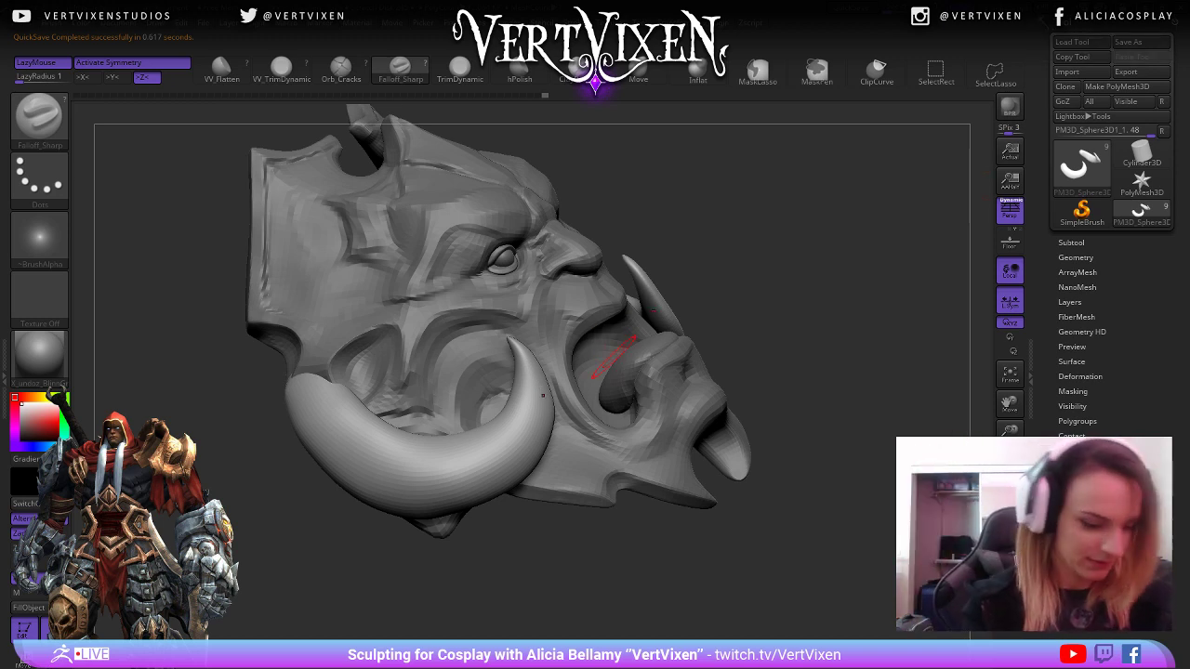
pyautogui.press('s')
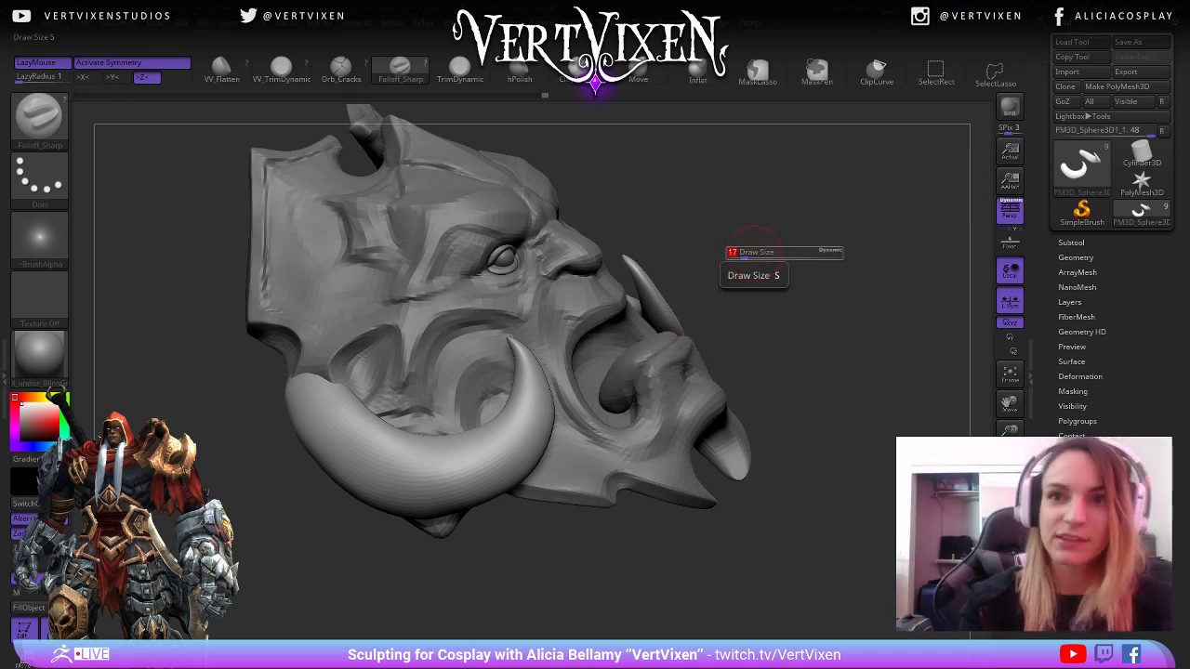
pyautogui.press('s')
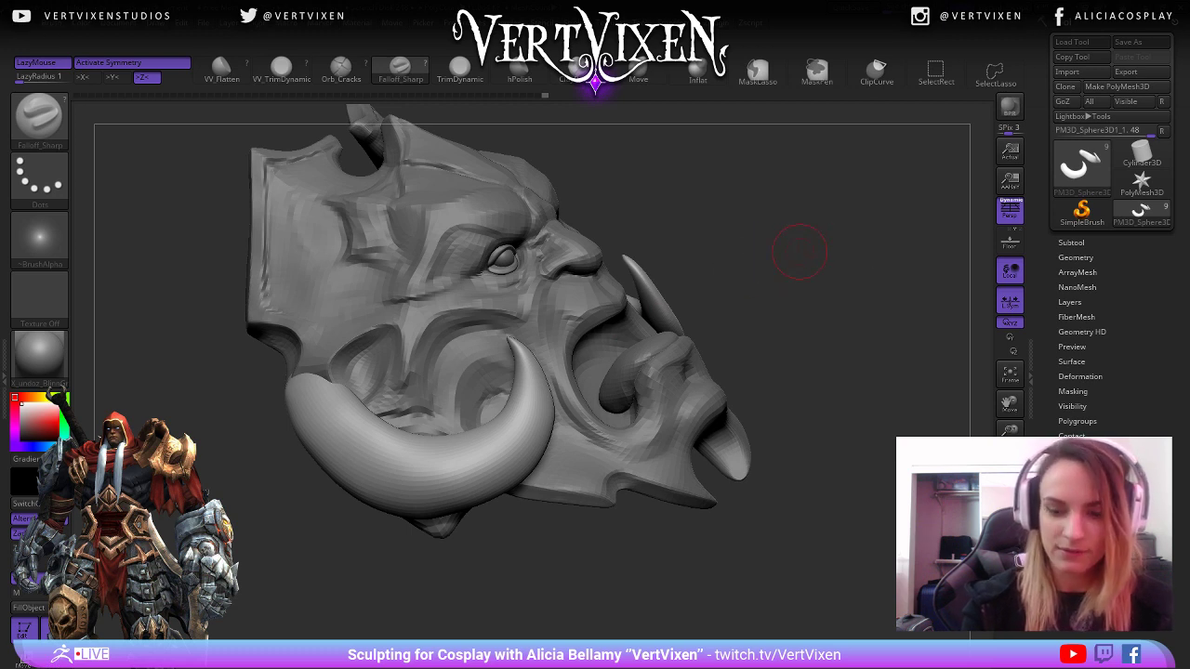
pyautogui.press('u')
pyautogui.press('u')
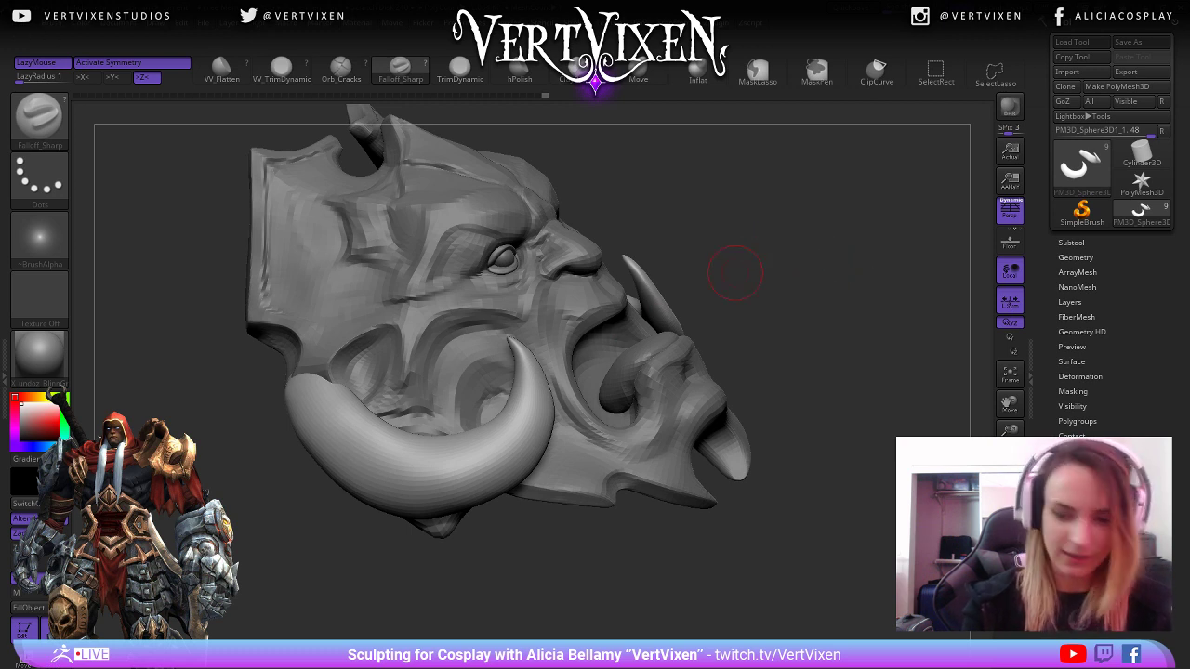
pyautogui.press('o')
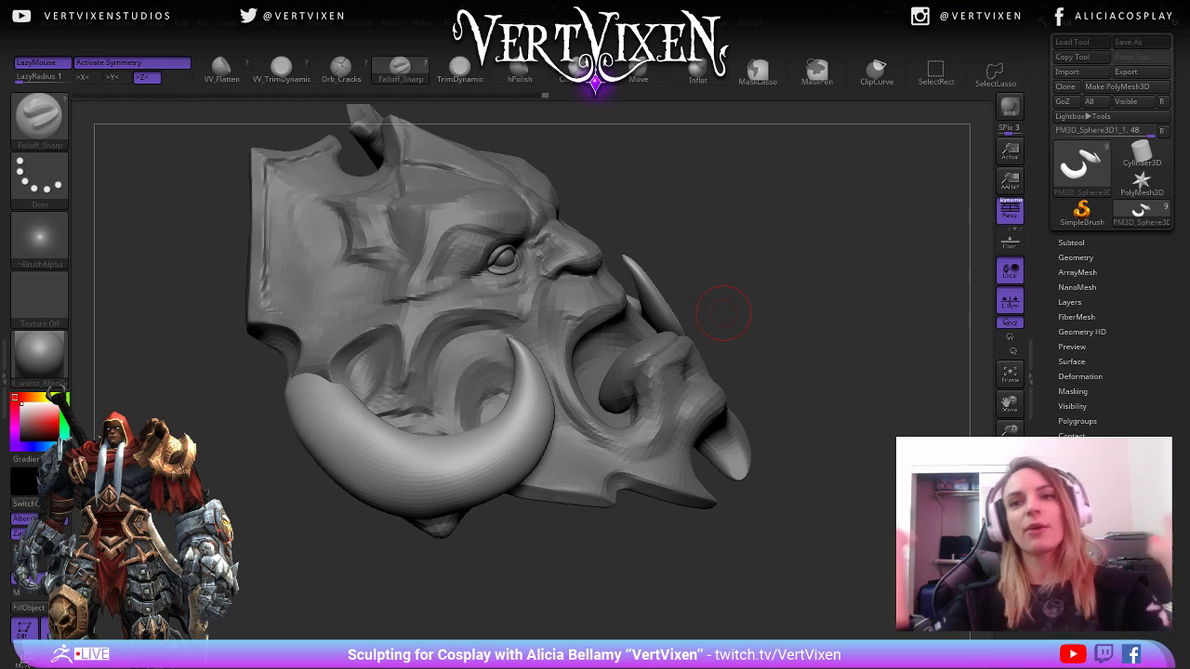
# Undo the last changes to the horns and make the Falloff_Sharp brush smaller for a fine edge line.
pyautogui.moveTo(723, 313)
pyautogui.mouseDown()
pyautogui.moveTo(757, 300)
pyautogui.moveTo(739, 372)
pyautogui.mouseUp()
pyautogui.moveTo(781, 335)
pyautogui.mouseDown()
pyautogui.moveTo(831, 247)
pyautogui.moveTo(798, 287)
pyautogui.moveTo(544, 325)
pyautogui.moveTo(580, 389)
pyautogui.mouseUp()
pyautogui.hotkey('ctrl', 'z')
pyautogui.press('space')
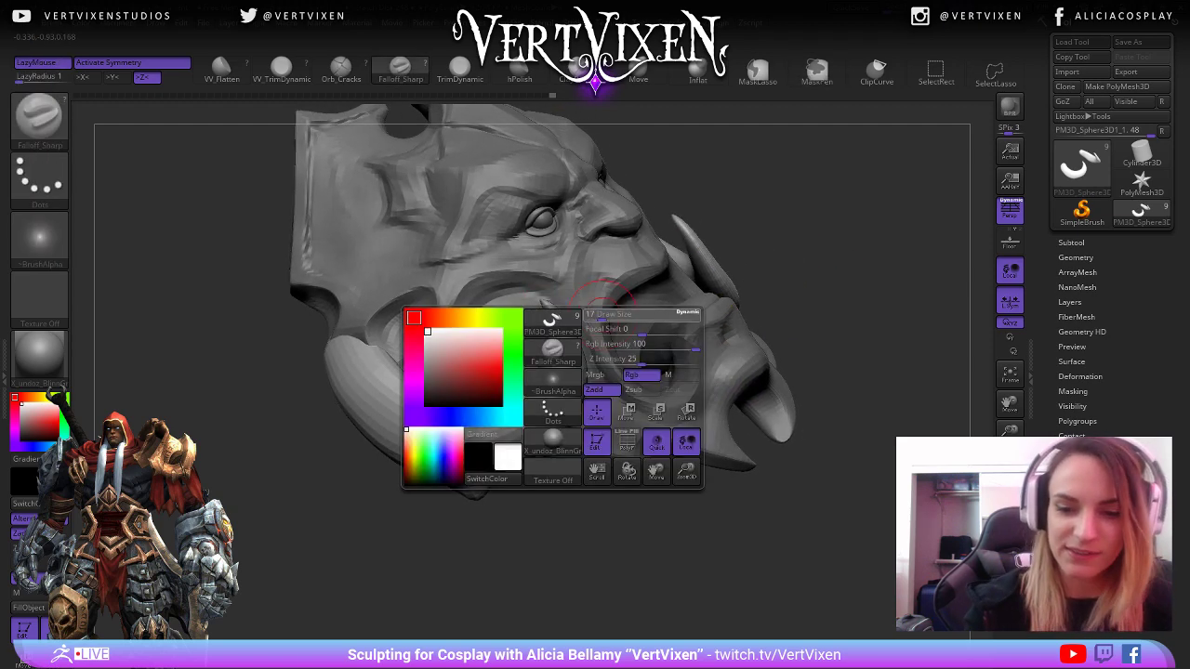
pyautogui.moveTo(620, 317); pyautogui.dragTo(604, 318)
pyautogui.press('space')
pyautogui.moveTo(690, 379); pyautogui.dragTo(677, 379)
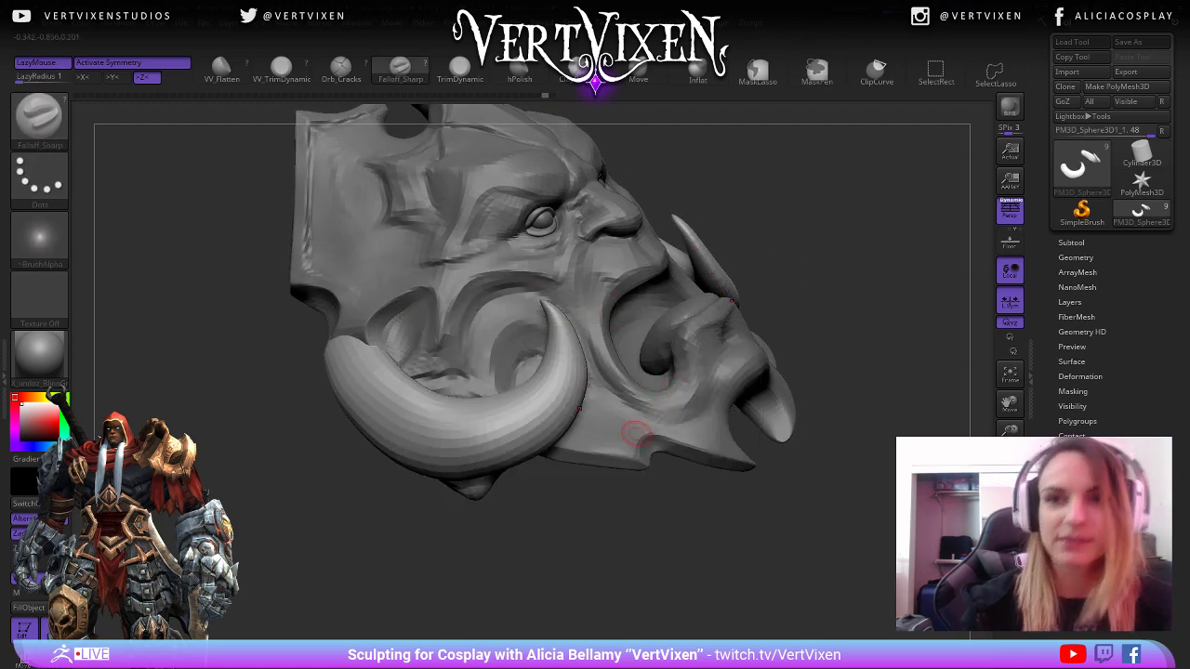
# Sculpt a sharp edge with the Falloff_Sharp brush from the horns' tips down along the front bend.
pyautogui.keyDown('alt'); pyautogui.moveTo(635, 484); pyautogui.dragTo(639, 478); pyautogui.keyUp('alt')
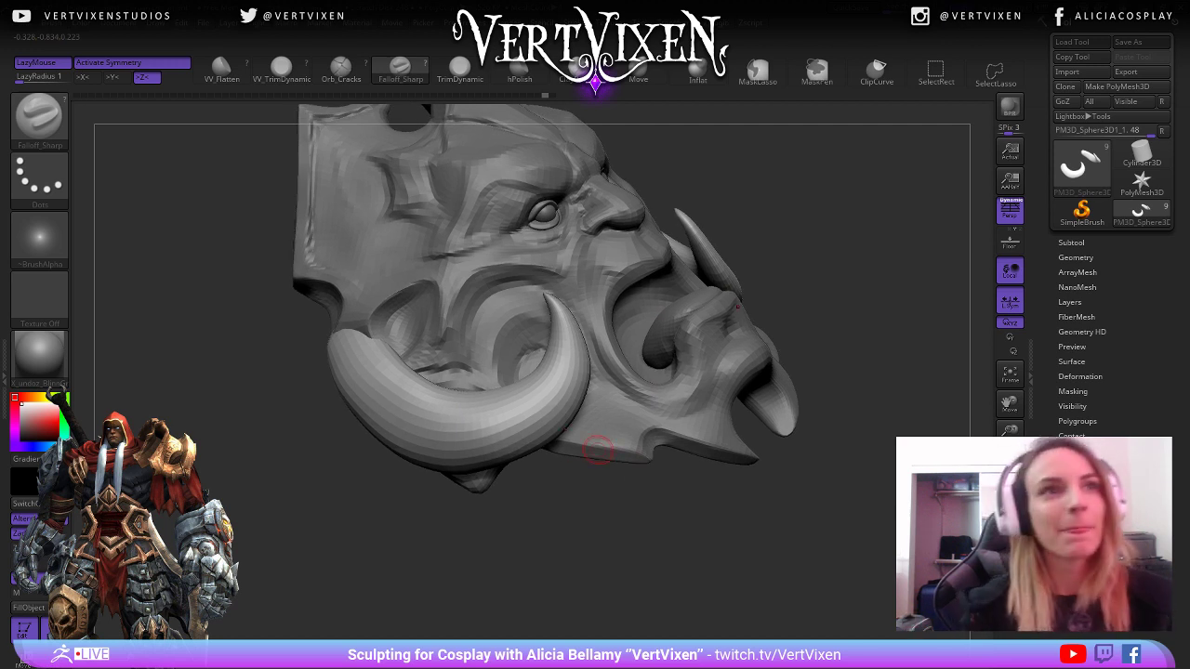
pyautogui.moveTo(599, 450)
pyautogui.mouseDown(button='right')
pyautogui.moveTo(656, 313)
pyautogui.moveTo(757, 151)
pyautogui.moveTo(572, 265)
pyautogui.mouseUp(button='right')
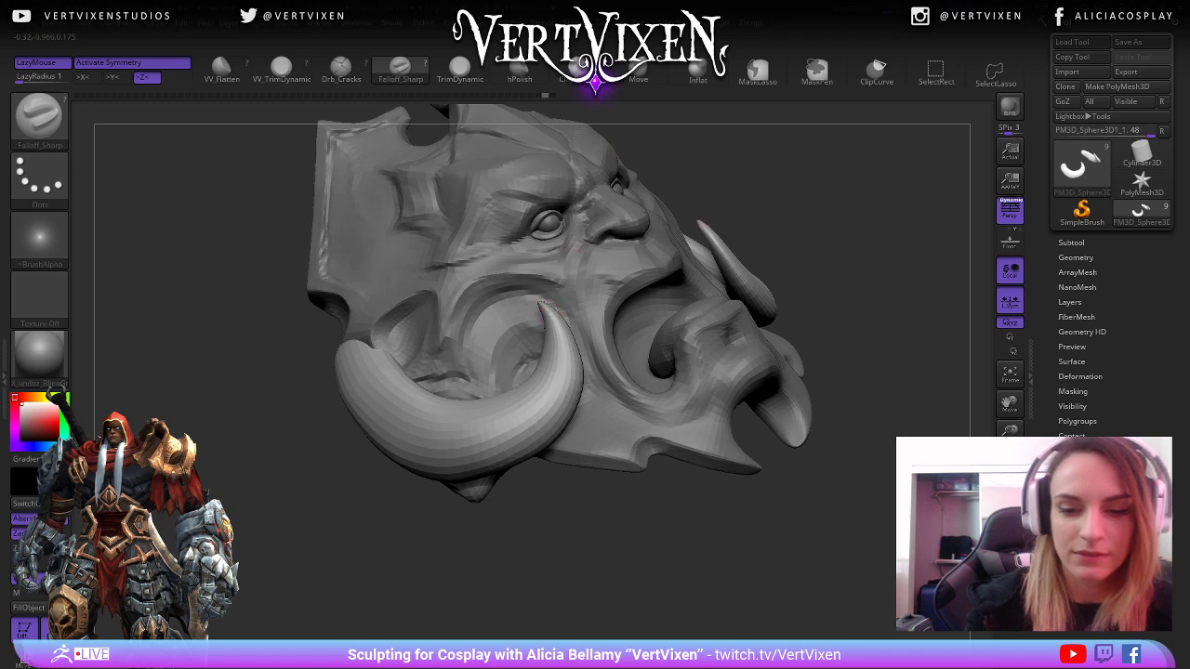
pyautogui.moveTo(545, 452)
pyautogui.mouseDown(button='right')
pyautogui.moveTo(704, 258)
pyautogui.moveTo(797, 274)
pyautogui.moveTo(807, 300)
pyautogui.moveTo(844, 324)
pyautogui.moveTo(604, 335)
pyautogui.moveTo(540, 351)
pyautogui.mouseUp(button='right')
pyautogui.moveTo(540, 340)
pyautogui.mouseDown()
pyautogui.moveTo(544, 360)
pyautogui.moveTo(484, 452)
pyautogui.mouseUp()
pyautogui.moveTo(483, 451); pyautogui.dragTo(548, 460, button='right')
pyautogui.moveTo(502, 481); pyautogui.dragTo(477, 487)
pyautogui.moveTo(742, 450); pyautogui.dragTo(776, 422, button='right')
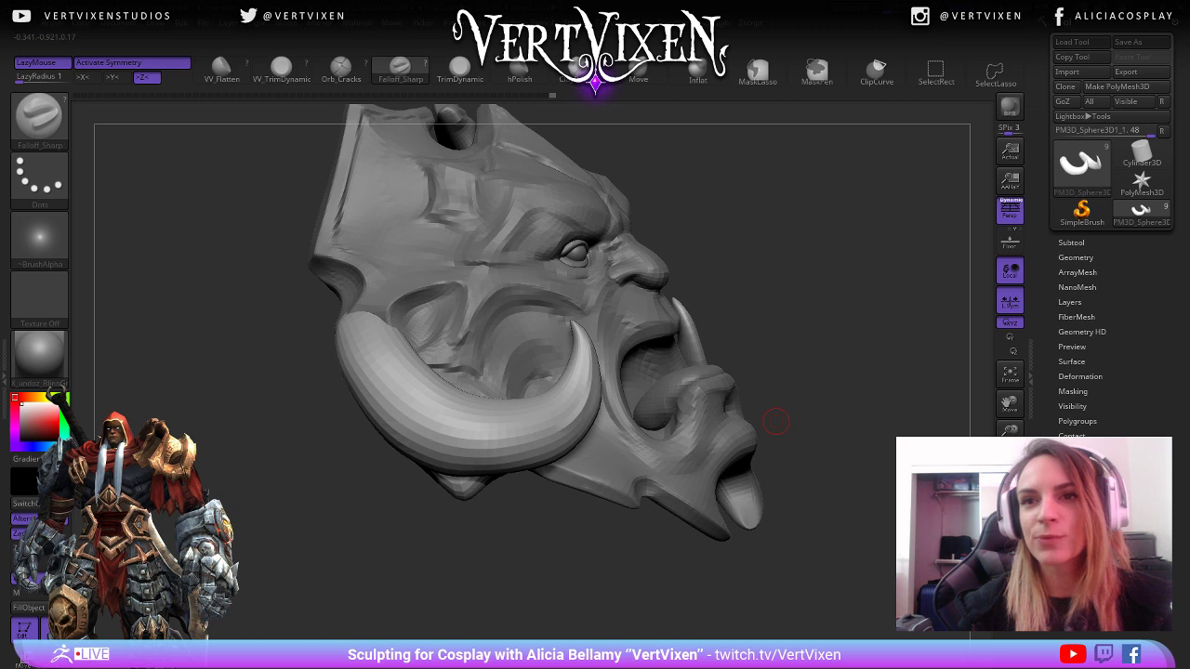
# Extend the sharp edge along the horns' lower curve toward the base and smooth its rough spots.
pyautogui.moveTo(776, 423)
pyautogui.mouseDown()
pyautogui.moveTo(602, 559)
pyautogui.moveTo(631, 326)
pyautogui.mouseUp()
pyautogui.moveTo(483, 513)
pyautogui.mouseDown()
pyautogui.moveTo(795, 399)
pyautogui.moveTo(581, 379)
pyautogui.mouseUp()
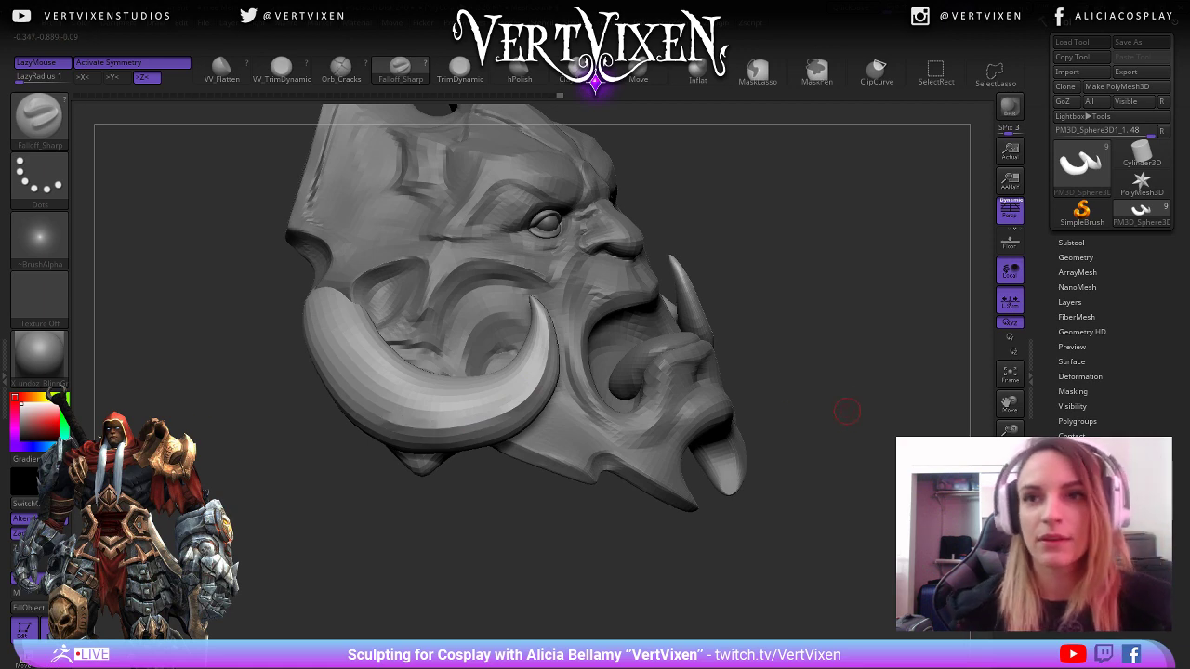
pyautogui.moveTo(847, 410); pyautogui.dragTo(355, 341)
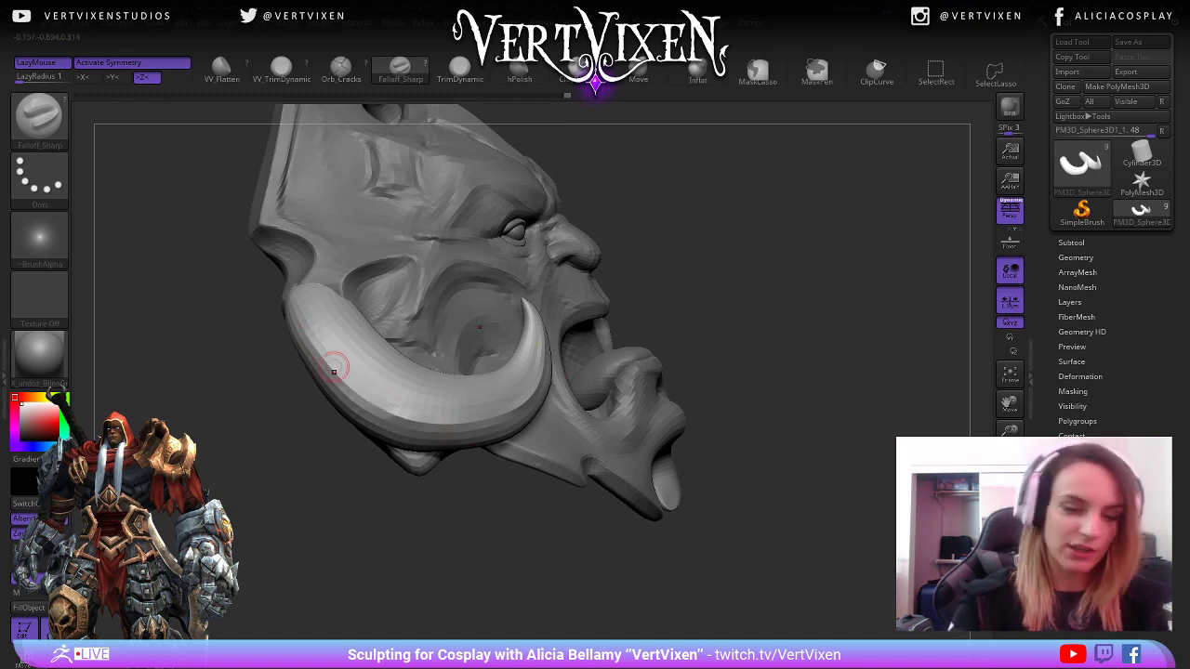
pyautogui.moveTo(794, 332); pyautogui.dragTo(512, 383)
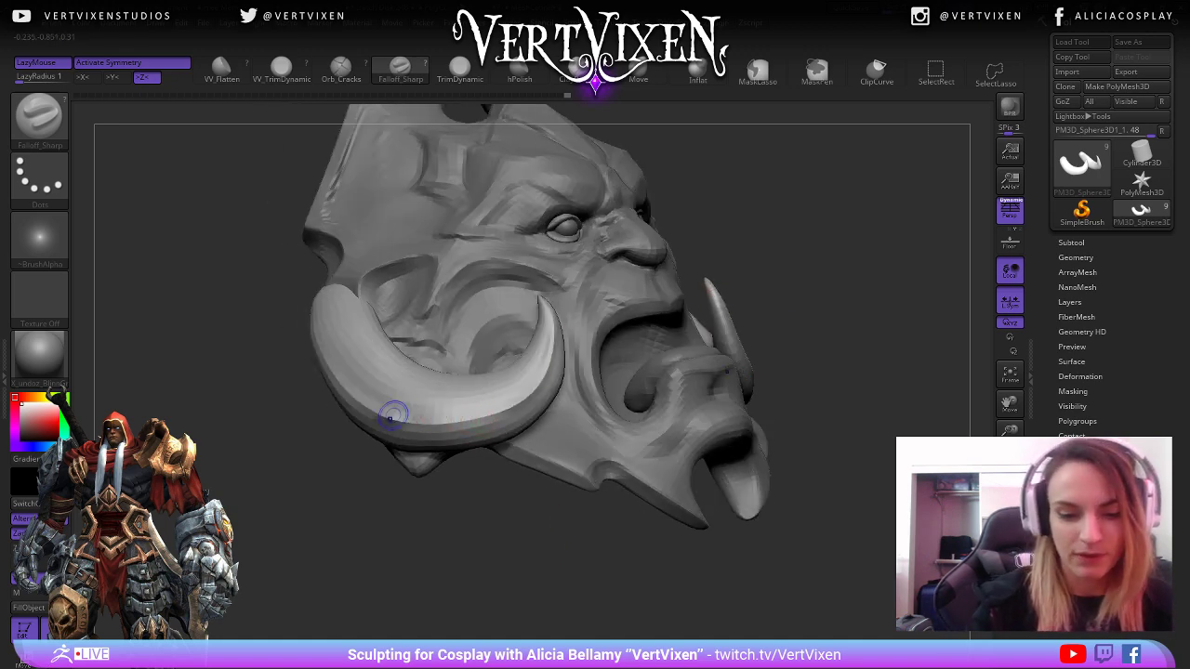
pyautogui.keyDown('shift'); pyautogui.moveTo(393, 414); pyautogui.dragTo(410, 418); pyautogui.keyUp('shift')
pyautogui.moveTo(532, 386)
pyautogui.mouseDown()
pyautogui.moveTo(472, 418)
pyautogui.moveTo(418, 424)
pyautogui.mouseUp()
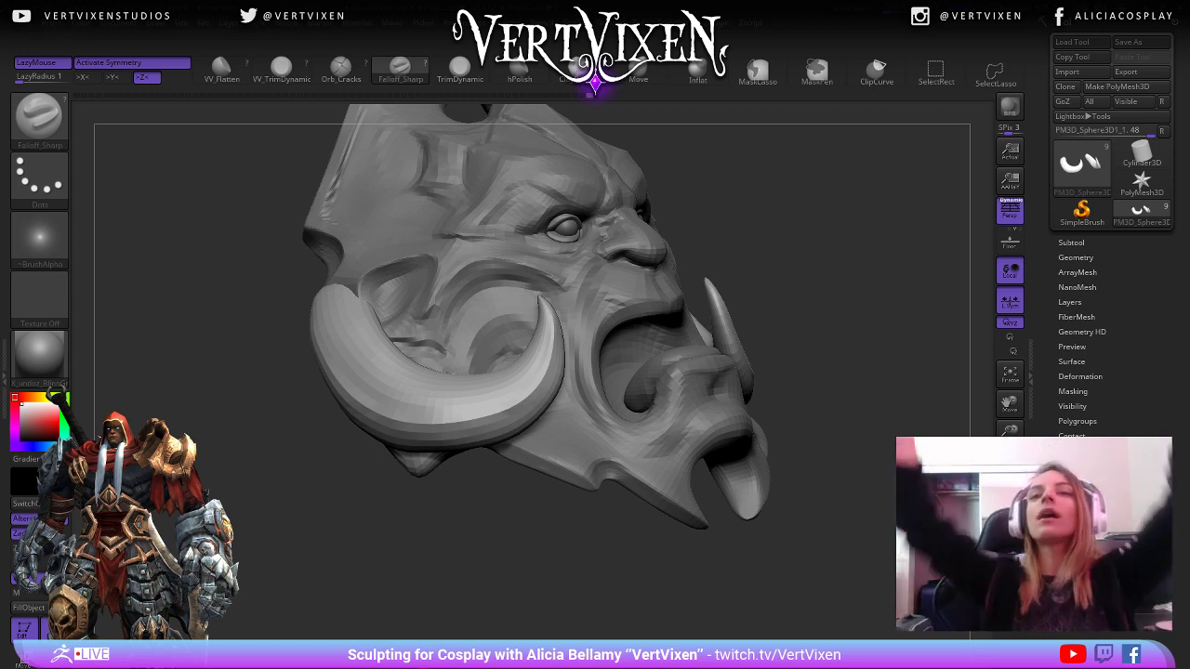
# Switch to the hPolish brush and readjust its draw size for the horns' front edge near the tips.
pyautogui.press('b')
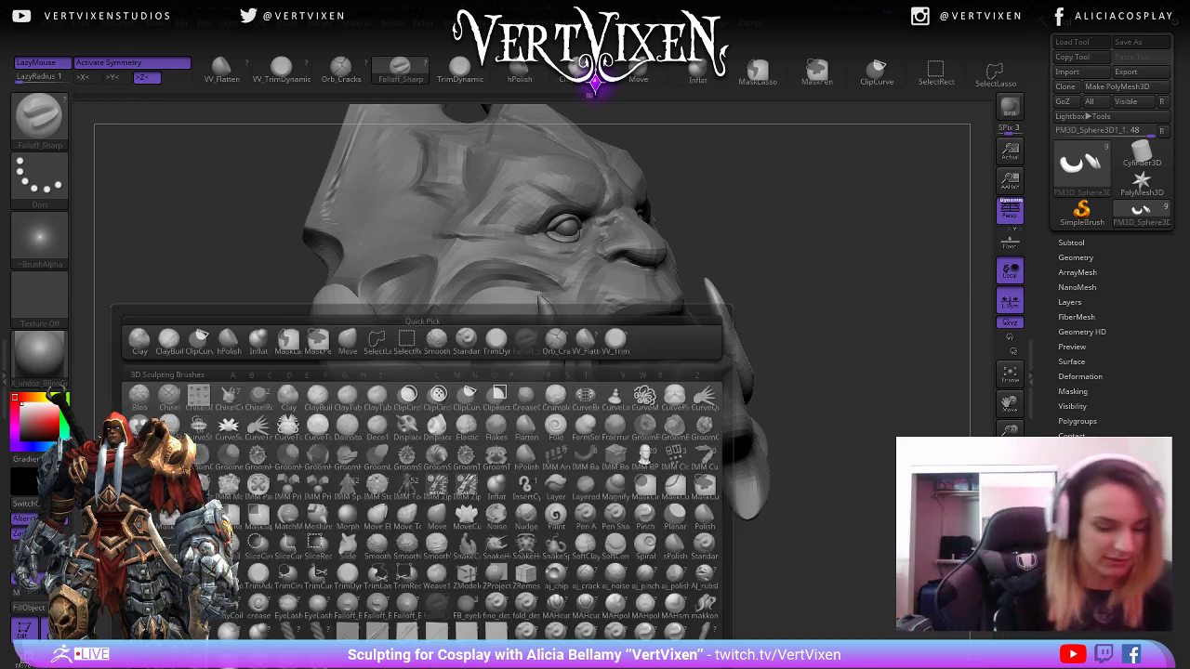
pyautogui.press('h')
pyautogui.press('p')
pyautogui.moveTo(799, 341); pyautogui.dragTo(761, 340)
pyautogui.press('space')
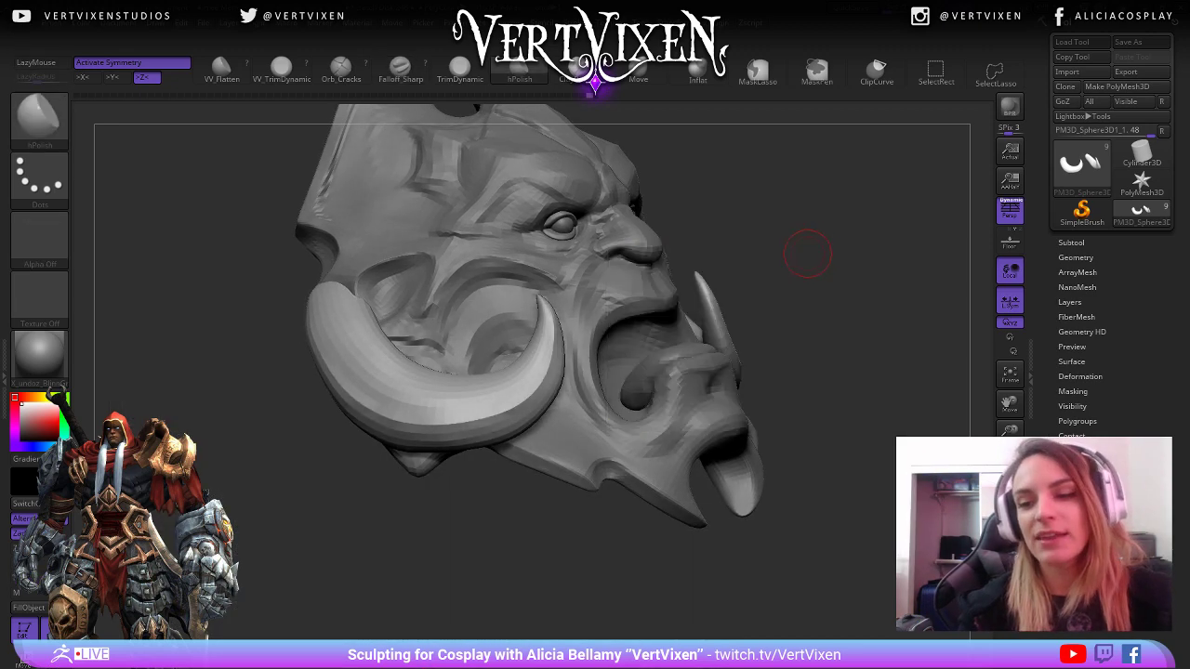
pyautogui.press('space')
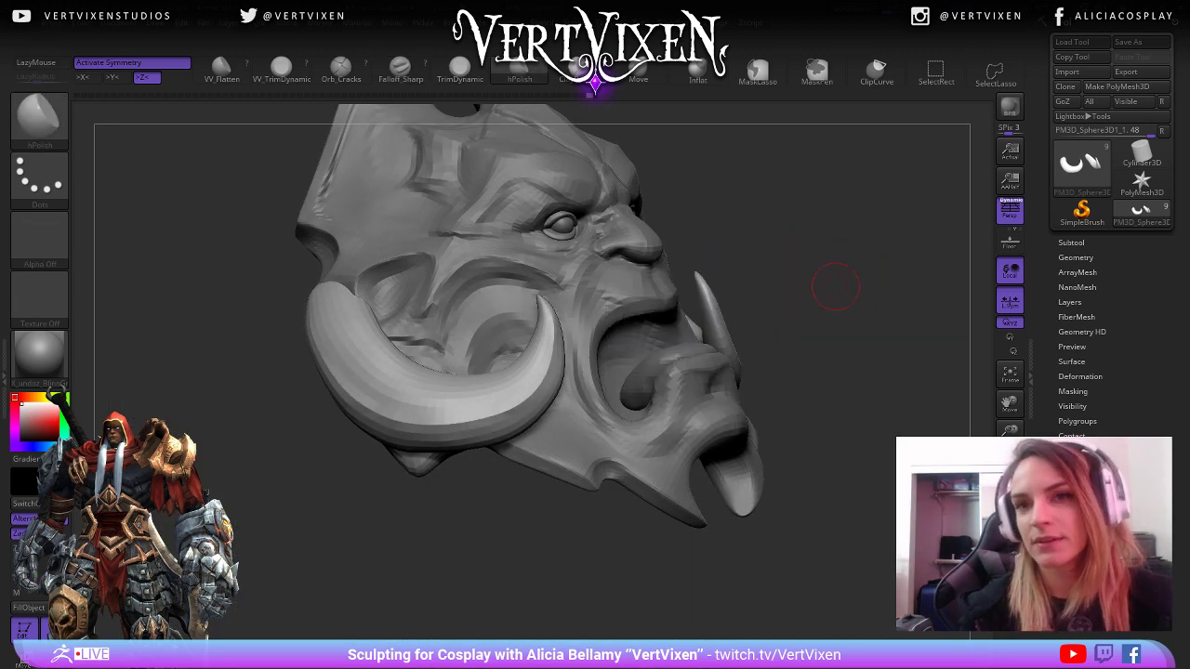
pyautogui.moveTo(836, 285); pyautogui.dragTo(751, 267)
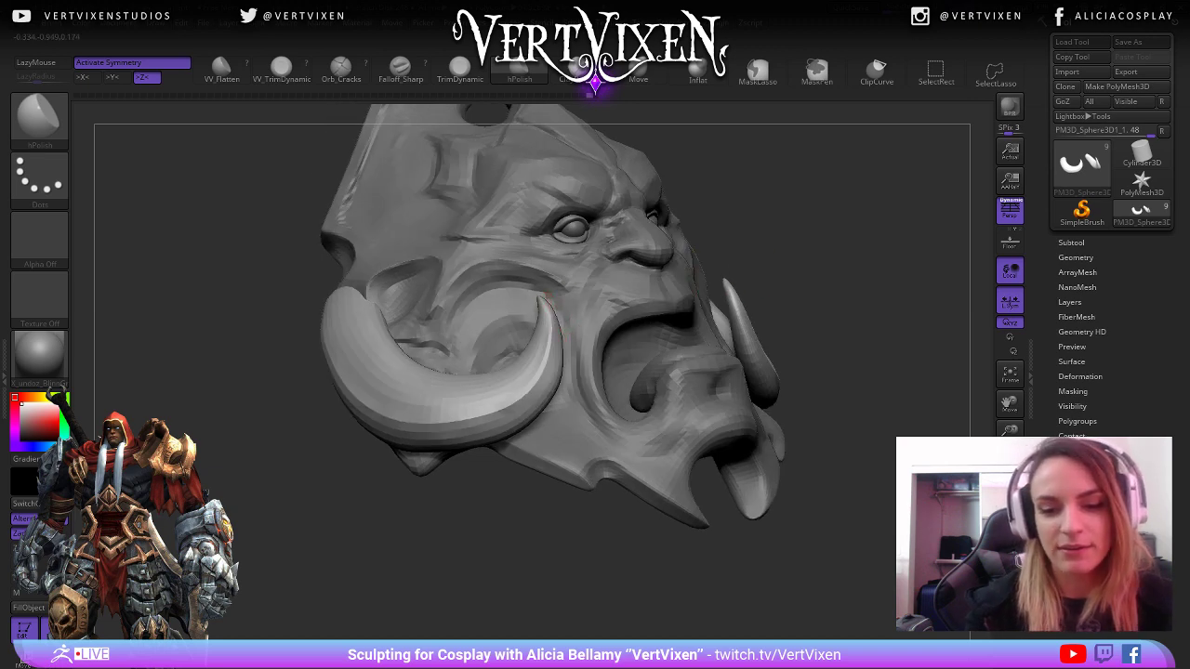
pyautogui.press('space')
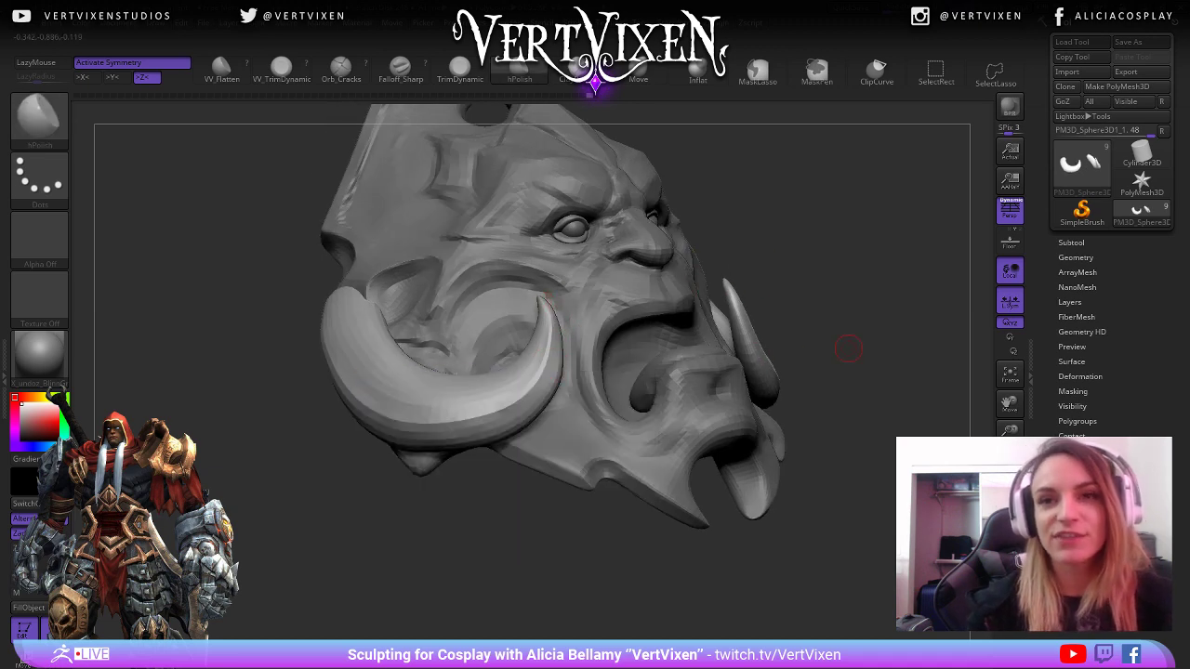
pyautogui.moveTo(848, 348); pyautogui.dragTo(839, 338)
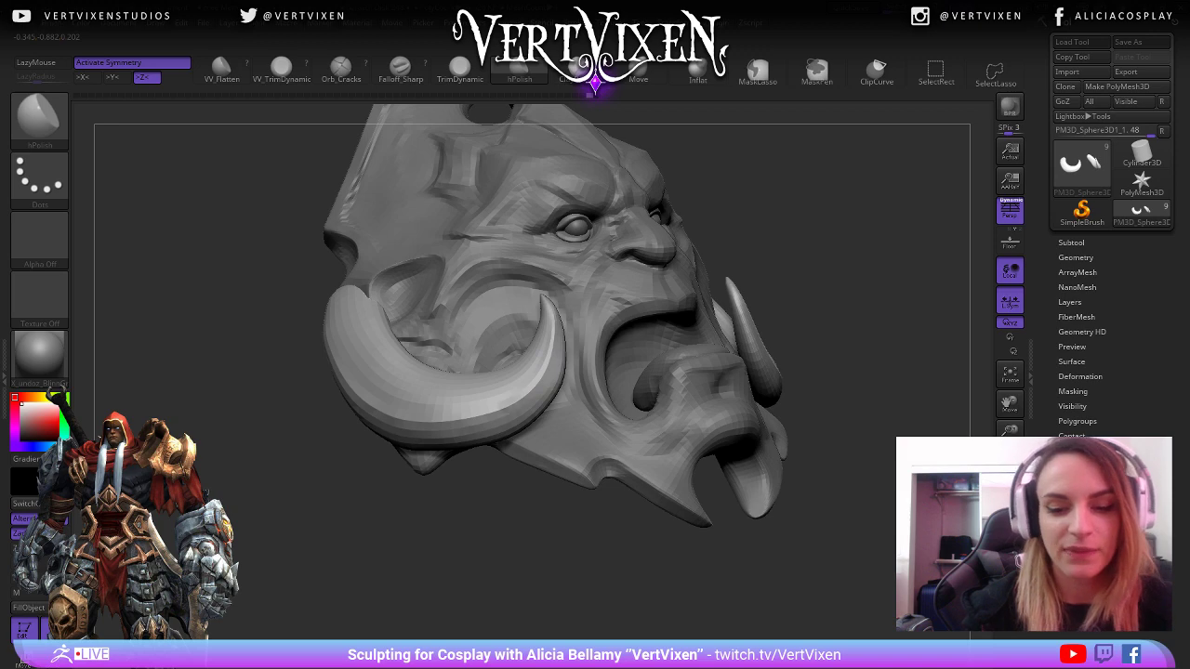
# Examine the horns' tips and front curves from several angles to judge the shape of their edges.
pyautogui.moveTo(567, 530)
pyautogui.mouseDown()
pyautogui.moveTo(456, 535)
pyautogui.moveTo(537, 502)
pyautogui.mouseUp()
pyautogui.moveTo(807, 269)
pyautogui.mouseDown()
pyautogui.moveTo(757, 269)
pyautogui.moveTo(805, 258)
pyautogui.moveTo(785, 244)
pyautogui.mouseUp()
pyautogui.moveTo(539, 546)
pyautogui.mouseDown()
pyautogui.moveTo(550, 544)
pyautogui.moveTo(506, 544)
pyautogui.mouseUp()
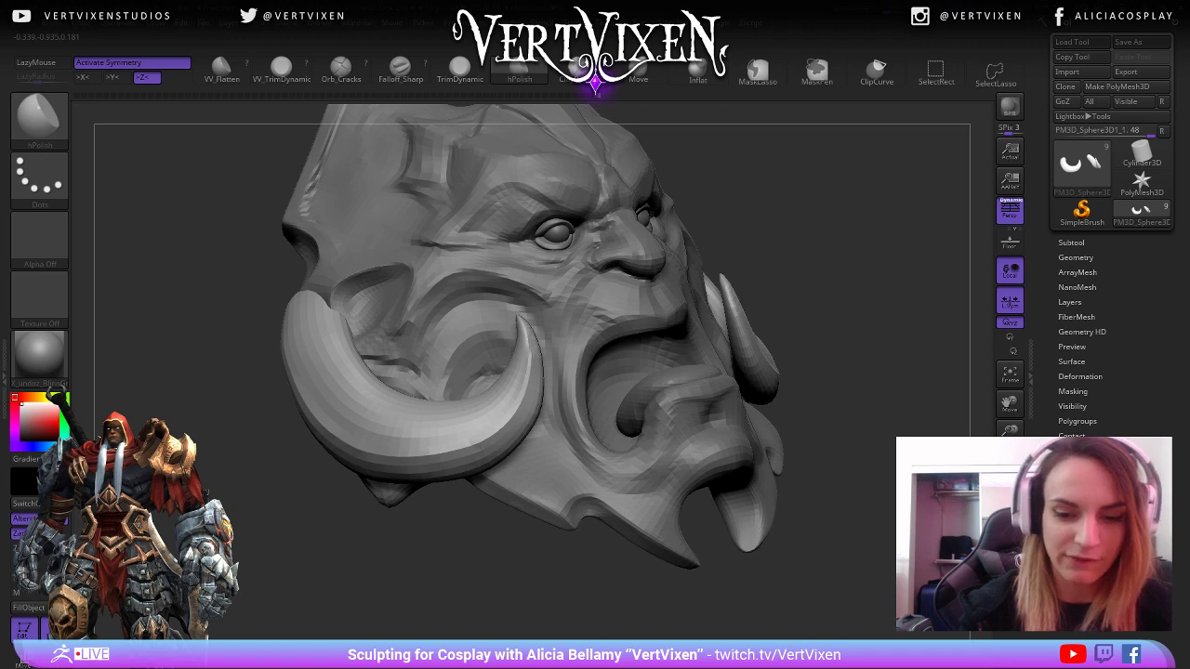
pyautogui.moveTo(869, 353); pyautogui.dragTo(825, 354)
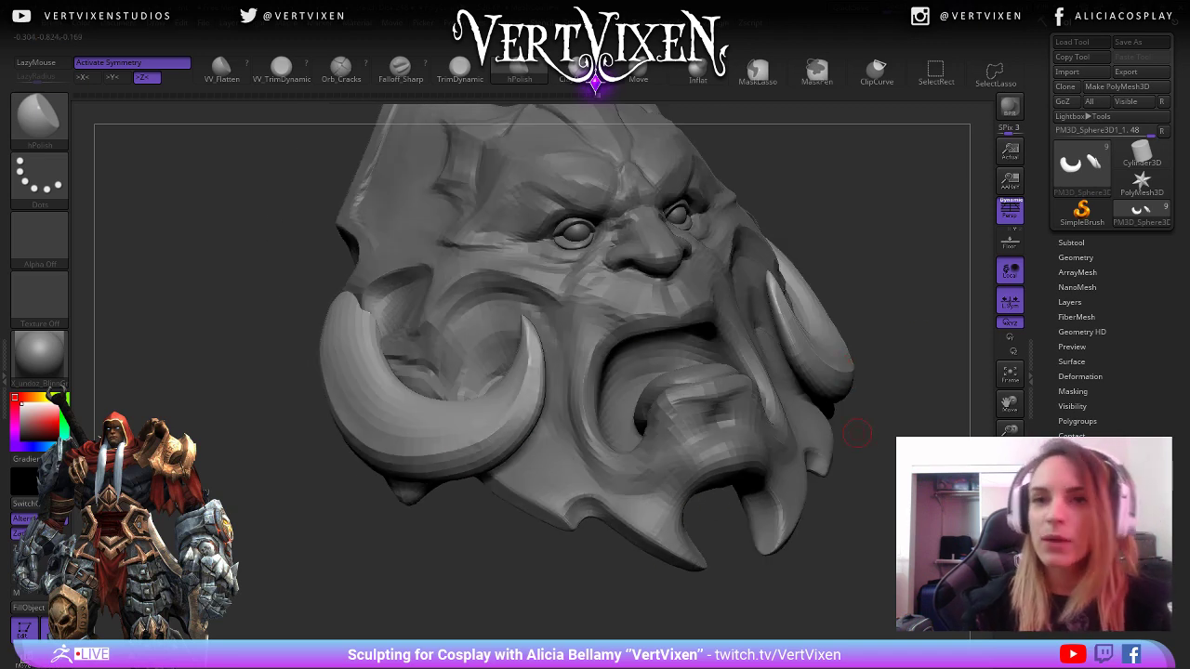
pyautogui.moveTo(857, 433); pyautogui.dragTo(513, 323)
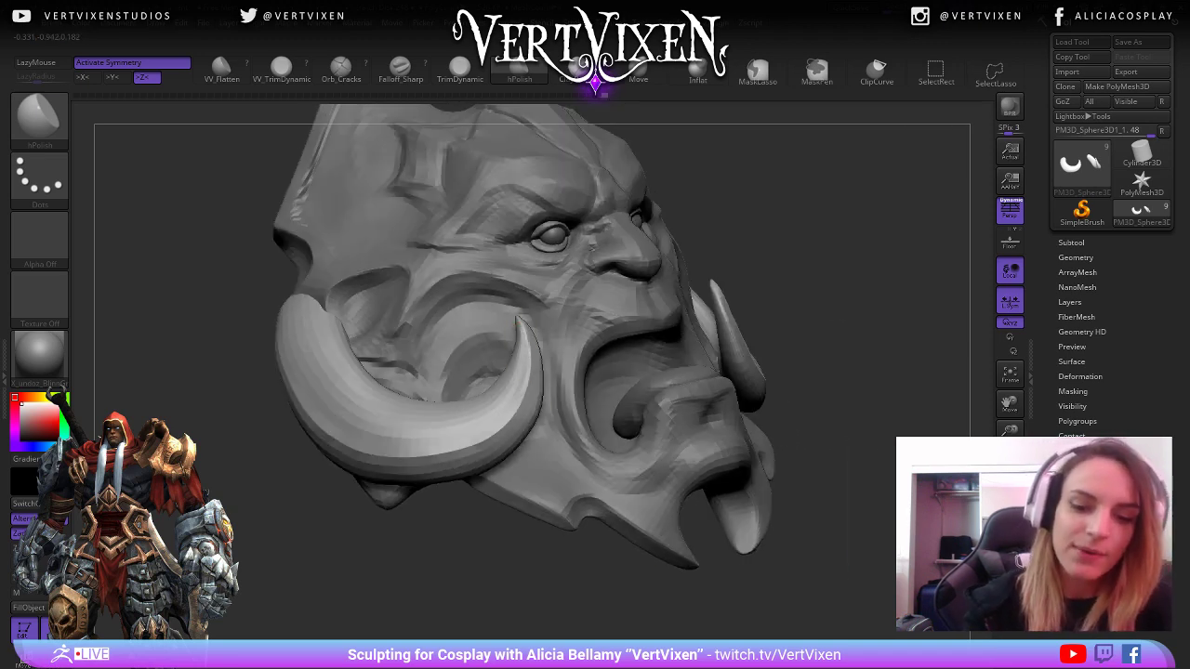
pyautogui.moveTo(818, 493); pyautogui.dragTo(852, 493)
pyautogui.moveTo(805, 354)
pyautogui.mouseDown()
pyautogui.moveTo(855, 411)
pyautogui.moveTo(832, 446)
pyautogui.mouseUp()
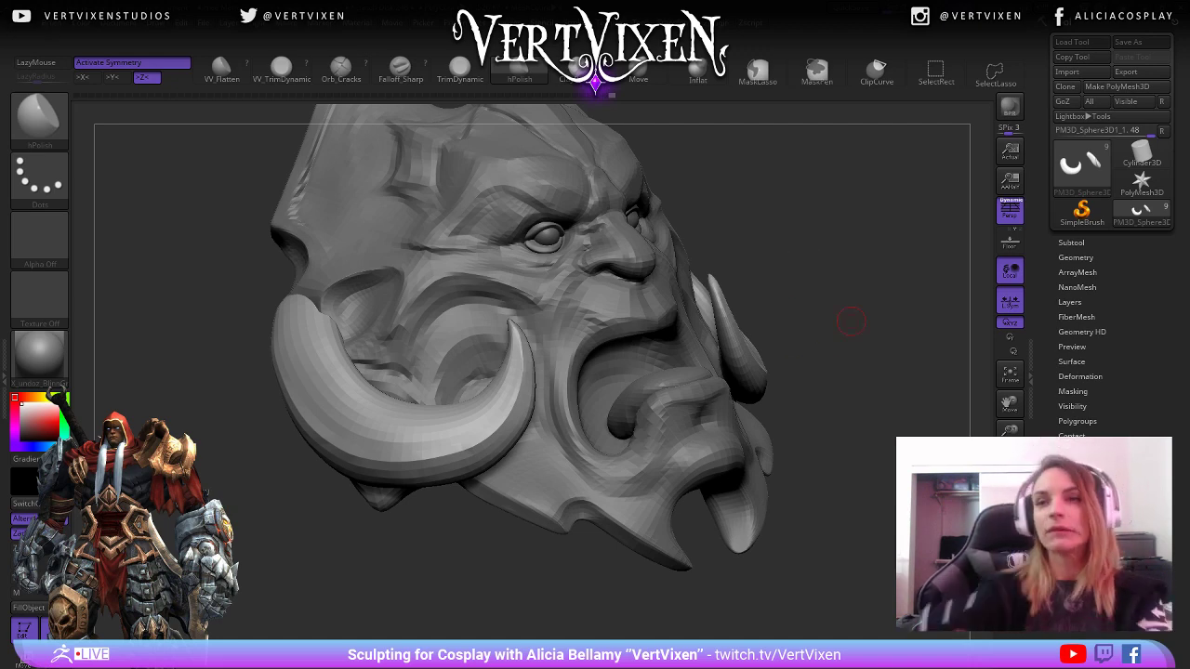
pyautogui.moveTo(793, 263)
pyautogui.mouseDown()
pyautogui.moveTo(523, 606)
pyautogui.moveTo(850, 417)
pyautogui.moveTo(696, 412)
pyautogui.mouseUp()
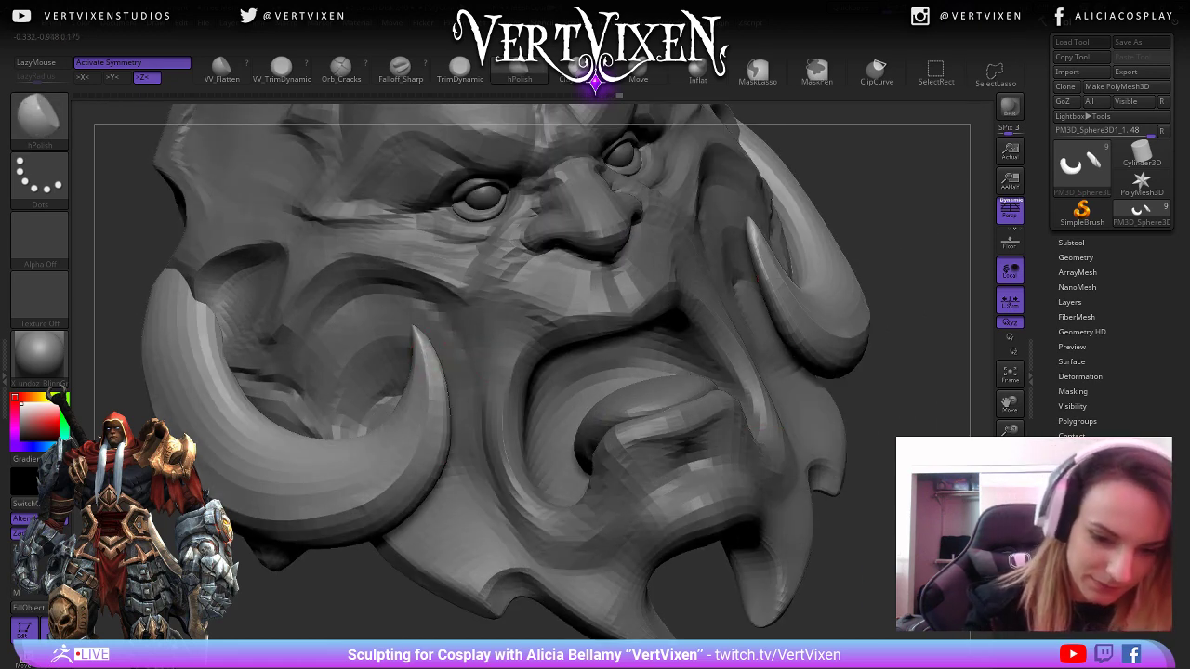
# Polish the horns' lower outer edge with the hPolish brush from the front bend back toward the base.
pyautogui.keyDown('alt'); pyautogui.moveTo(444, 556); pyautogui.dragTo(611, 372); pyautogui.keyUp('alt')
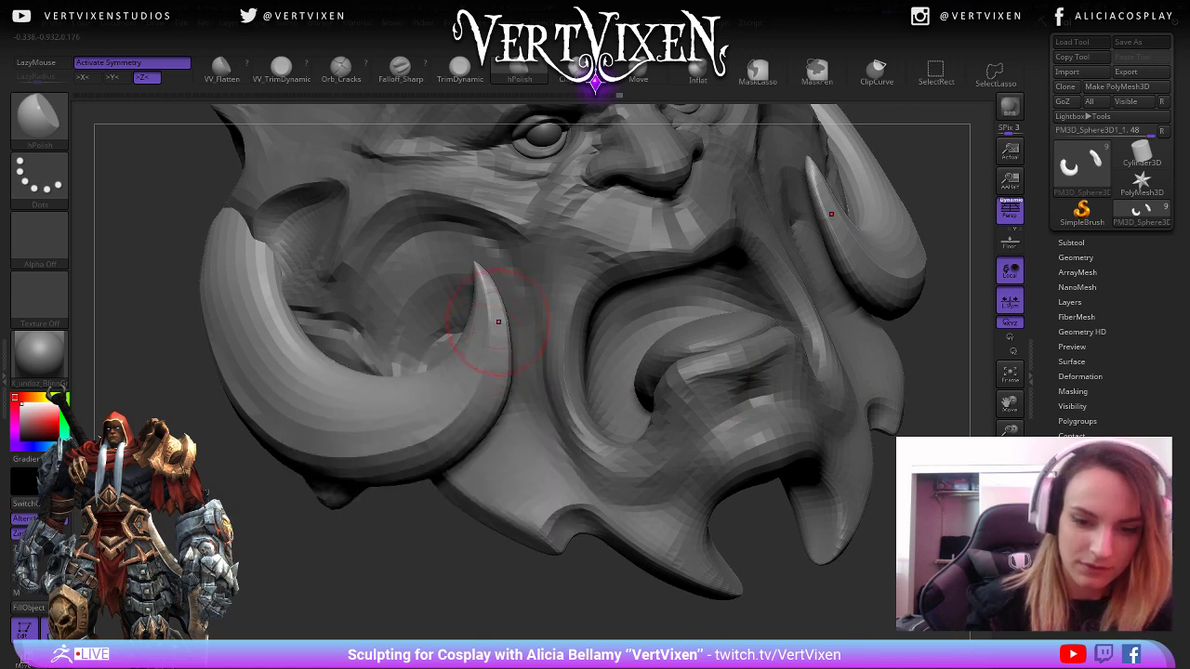
pyautogui.moveTo(425, 438)
pyautogui.mouseDown()
pyautogui.moveTo(858, 456)
pyautogui.moveTo(799, 455)
pyautogui.mouseUp()
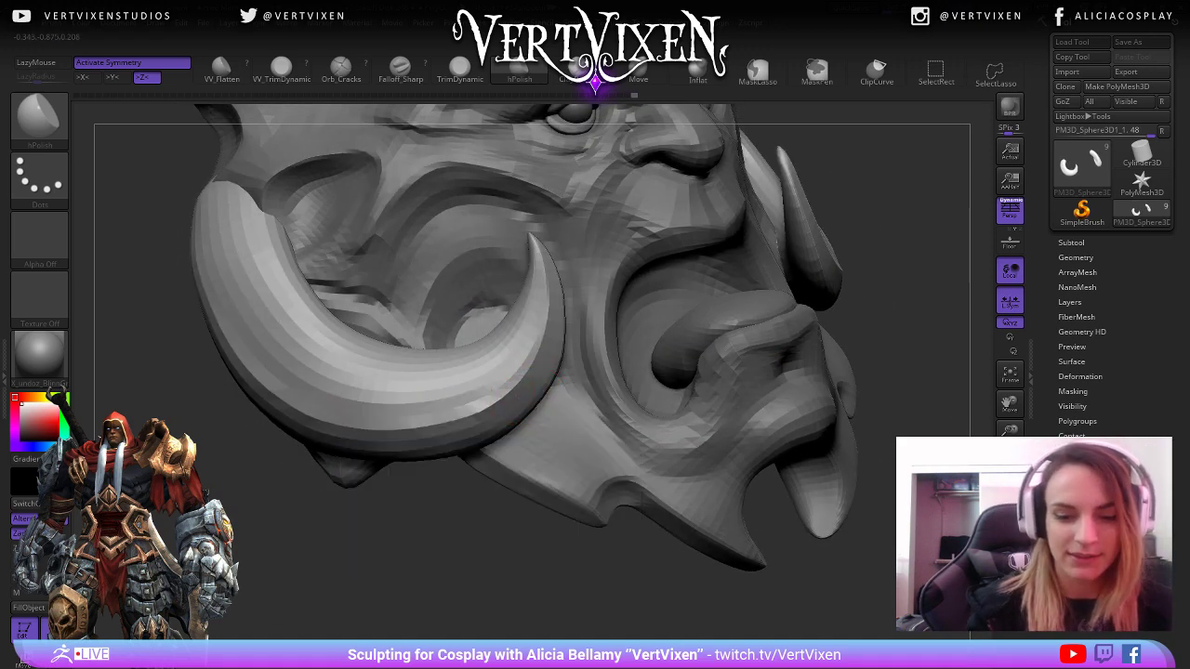
pyautogui.moveTo(429, 456); pyautogui.dragTo(502, 427)
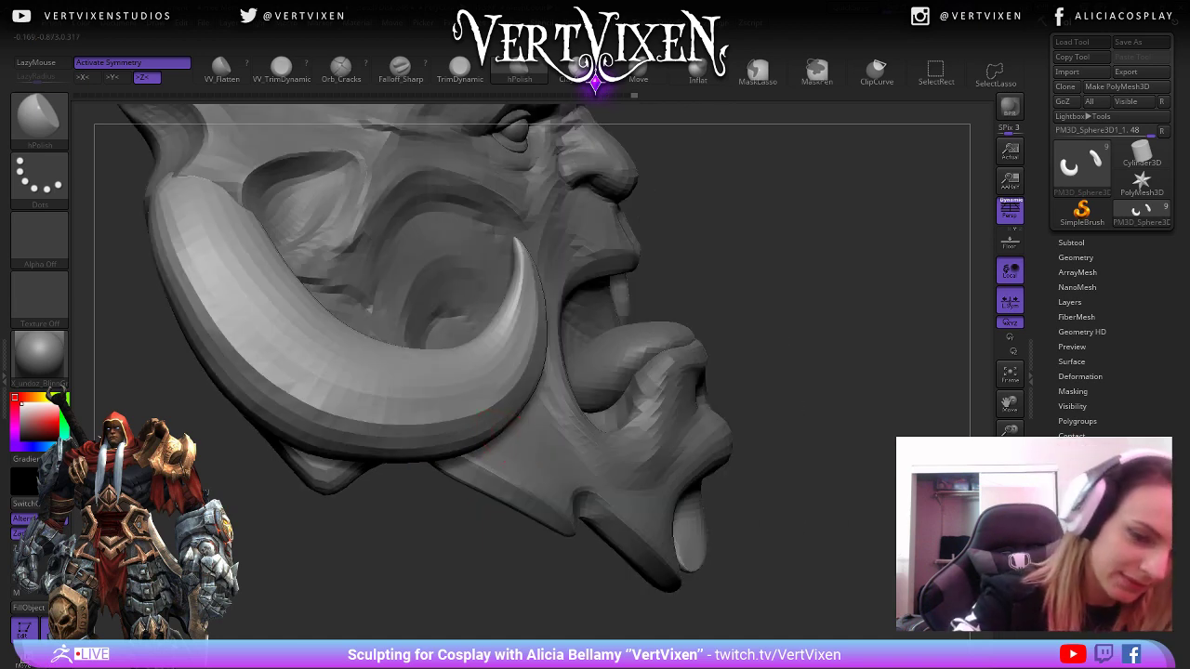
pyautogui.moveTo(321, 437)
pyautogui.mouseDown()
pyautogui.moveTo(345, 452)
pyautogui.moveTo(562, 459)
pyautogui.mouseUp()
pyautogui.moveTo(734, 372); pyautogui.dragTo(505, 385)
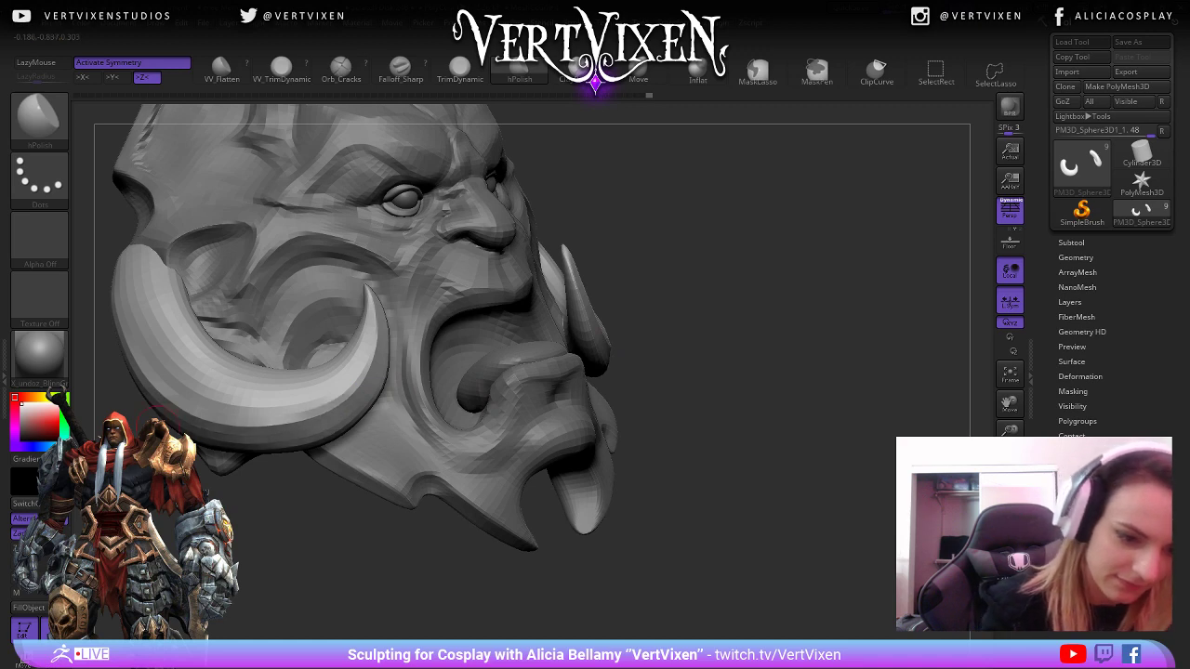
pyautogui.moveTo(160, 435); pyautogui.dragTo(390, 435)
pyautogui.moveTo(818, 430); pyautogui.dragTo(664, 398)
pyautogui.moveTo(200, 463); pyautogui.dragTo(264, 468)
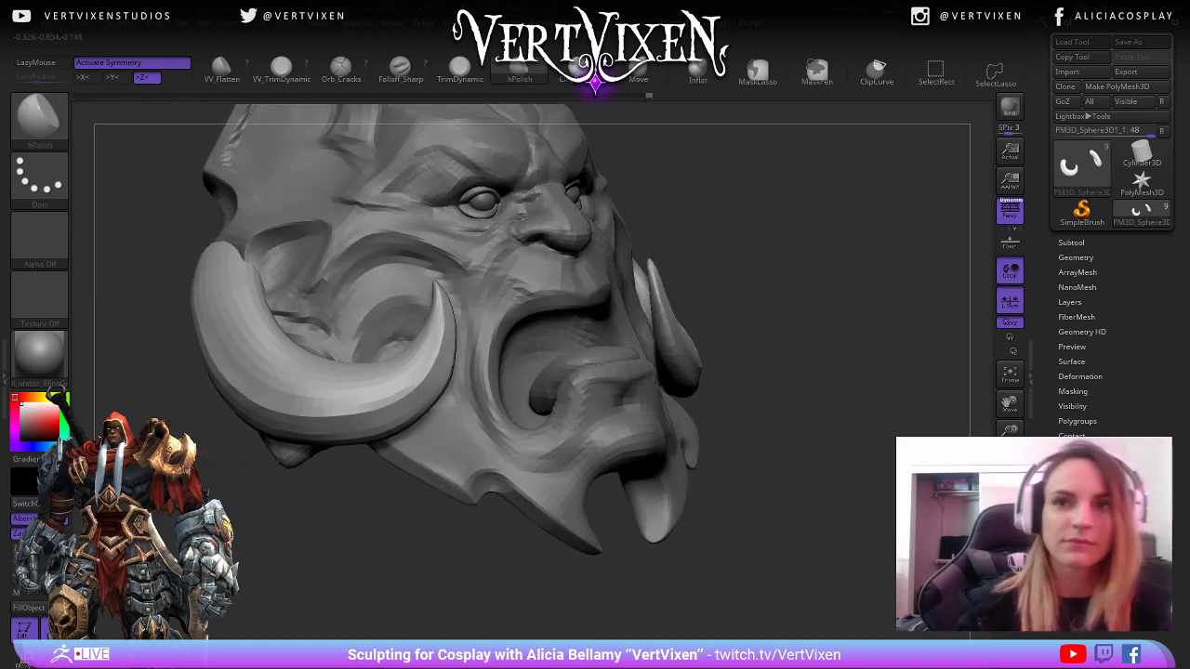
# Smooth the horns' front outer edge just below the tips.
pyautogui.moveTo(707, 423); pyautogui.dragTo(728, 432)
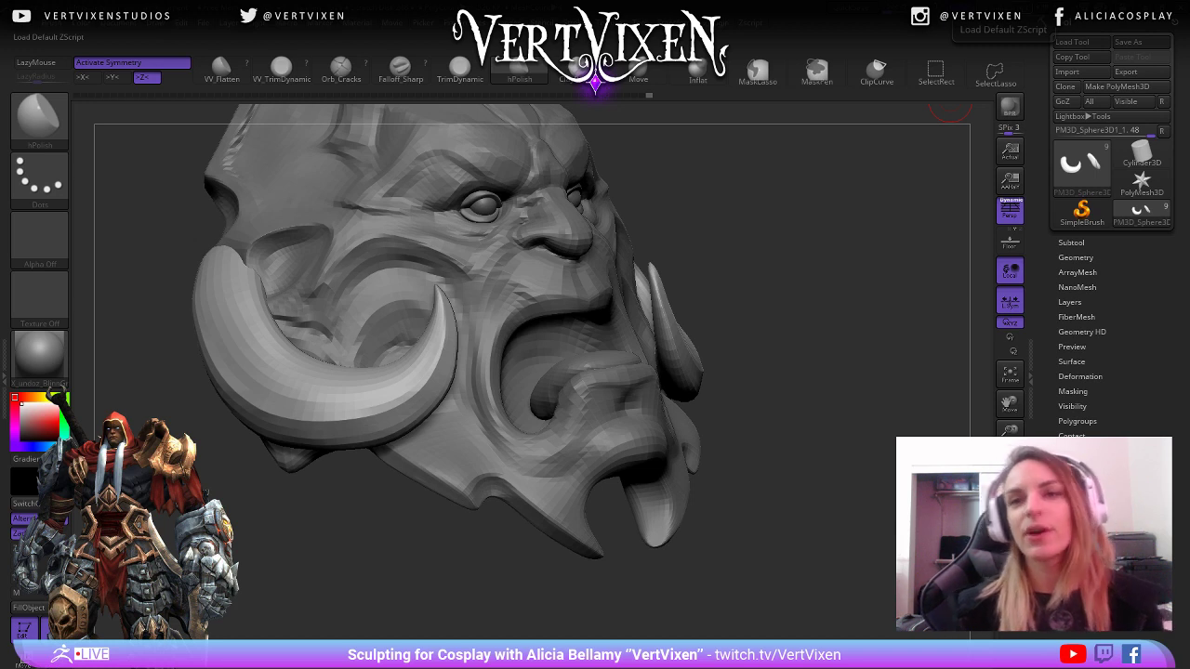
pyautogui.moveTo(797, 379); pyautogui.dragTo(736, 488)
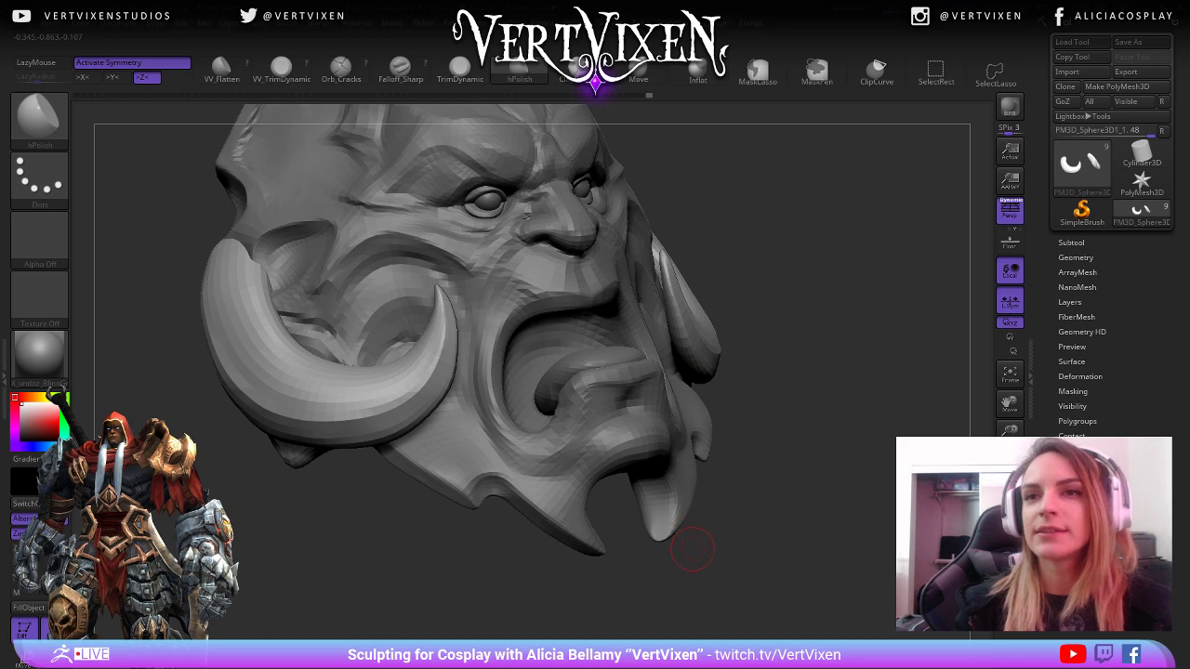
pyautogui.moveTo(766, 505); pyautogui.dragTo(768, 508)
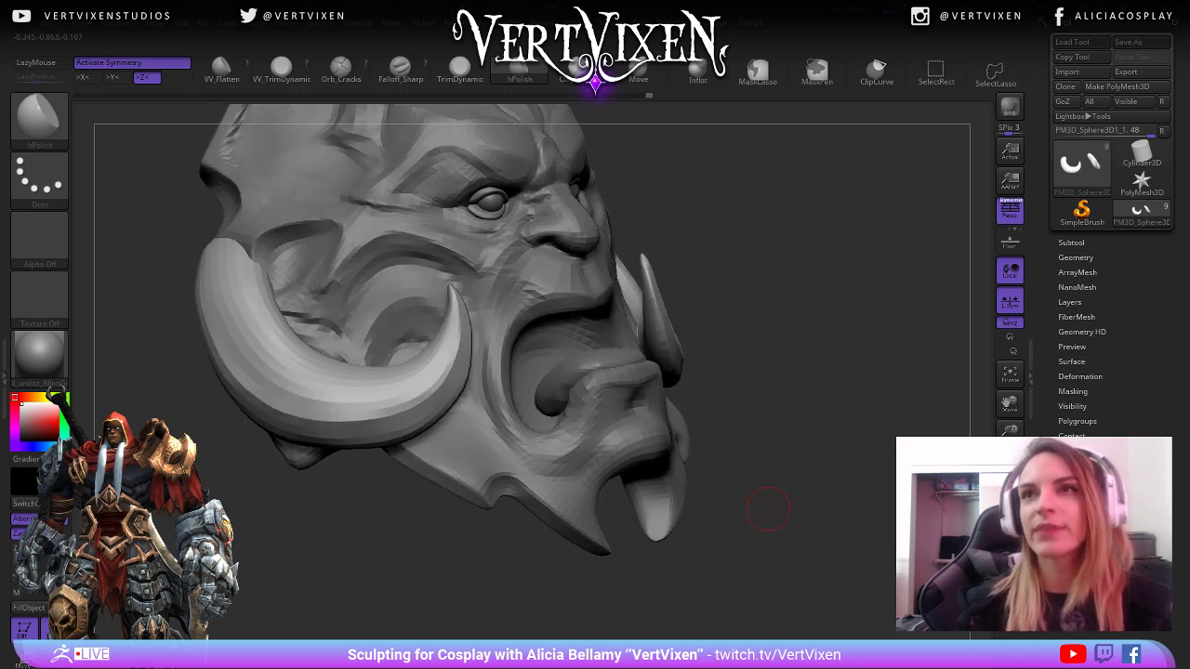
pyautogui.moveTo(719, 542)
pyautogui.mouseDown()
pyautogui.moveTo(790, 474)
pyautogui.moveTo(717, 385)
pyautogui.mouseUp()
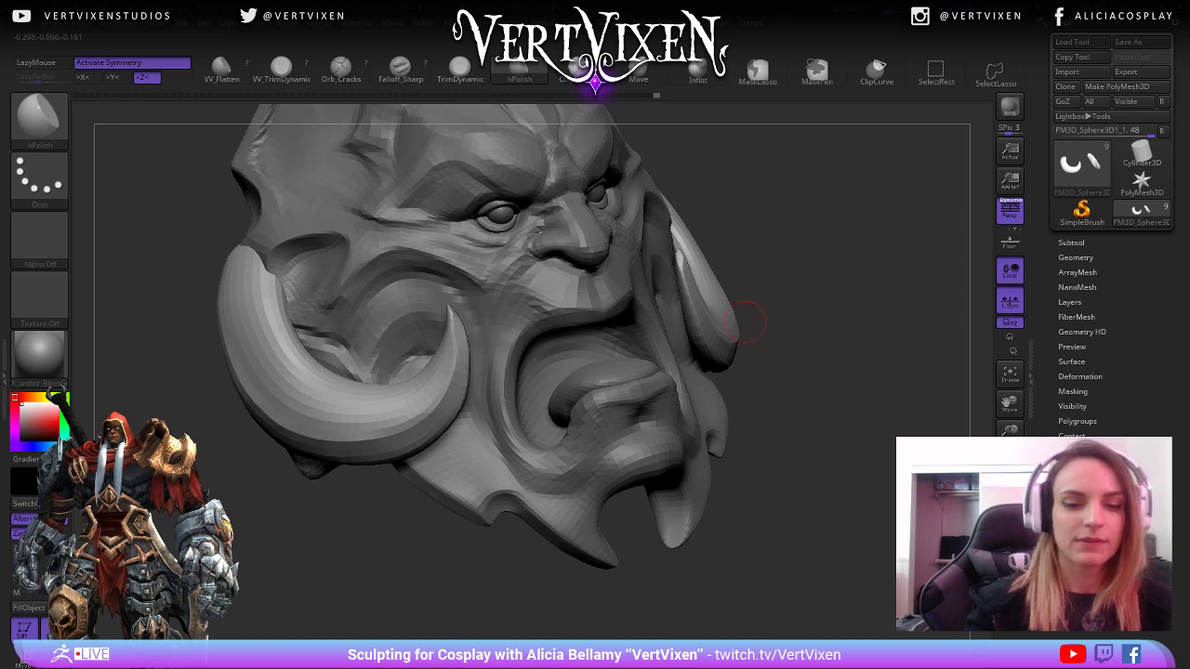
pyautogui.moveTo(800, 334)
pyautogui.mouseDown()
pyautogui.moveTo(815, 324)
pyautogui.moveTo(797, 307)
pyautogui.mouseUp()
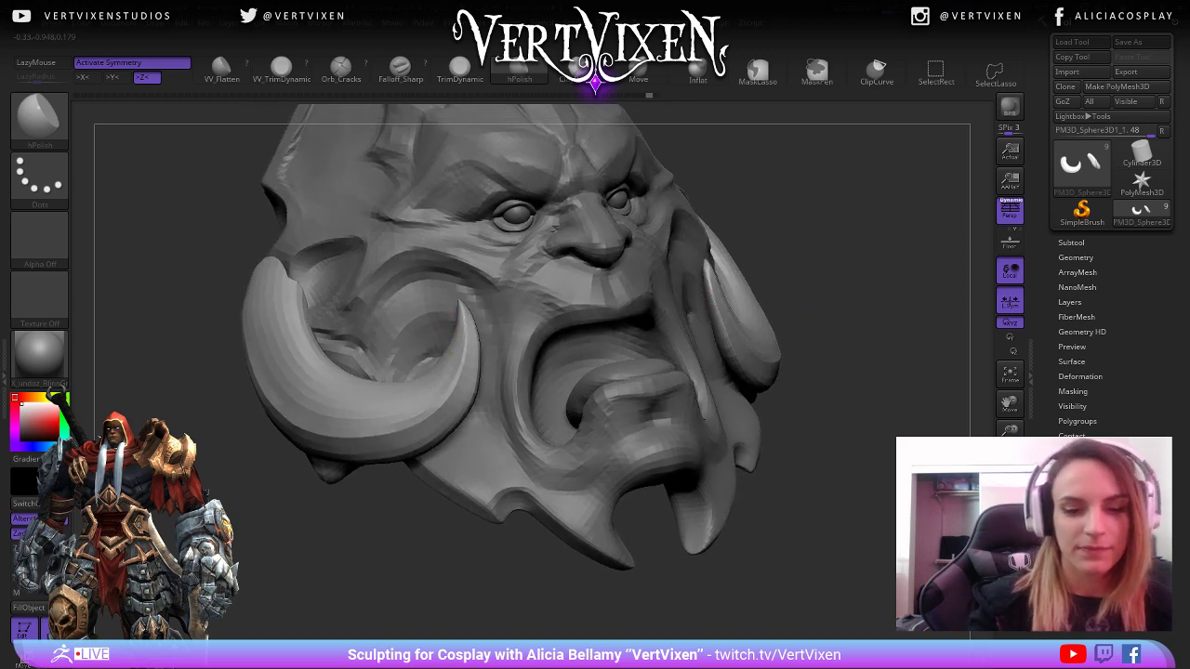
pyautogui.moveTo(792, 465); pyautogui.dragTo(869, 463)
pyautogui.keyDown('shift'); pyautogui.moveTo(463, 358); pyautogui.dragTo(471, 385); pyautogui.keyUp('shift')
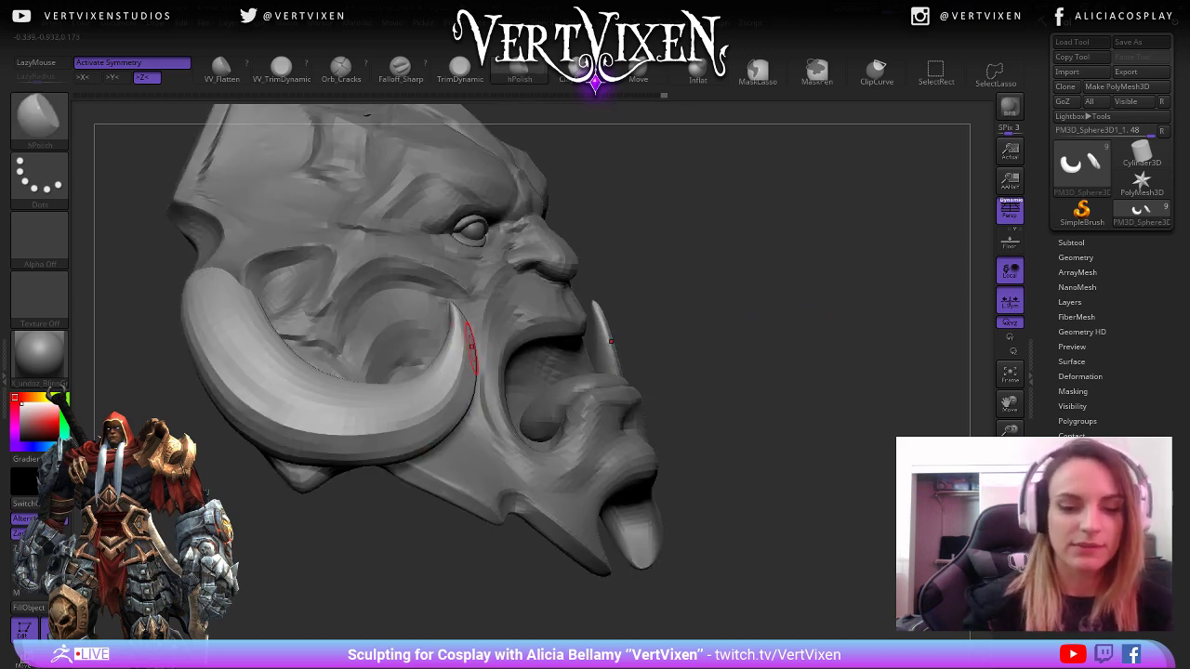
pyautogui.keyDown('alt'); pyautogui.moveTo(491, 566); pyautogui.dragTo(498, 562); pyautogui.keyUp('alt')
pyautogui.keyDown('shift'); pyautogui.moveTo(485, 356); pyautogui.dragTo(482, 398); pyautogui.keyUp('shift')
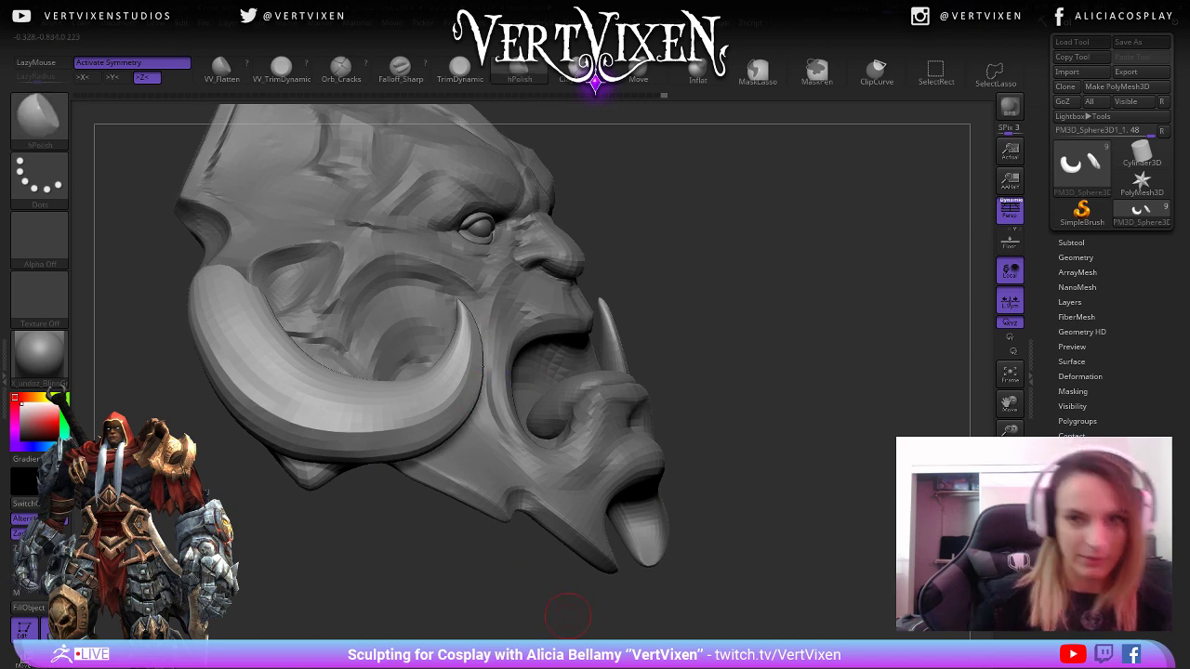
# Switch to the Move brush and enlarge its draw size for broad adjustments to the horns.
pyautogui.press('b')
pyautogui.press('m')
pyautogui.press('v')
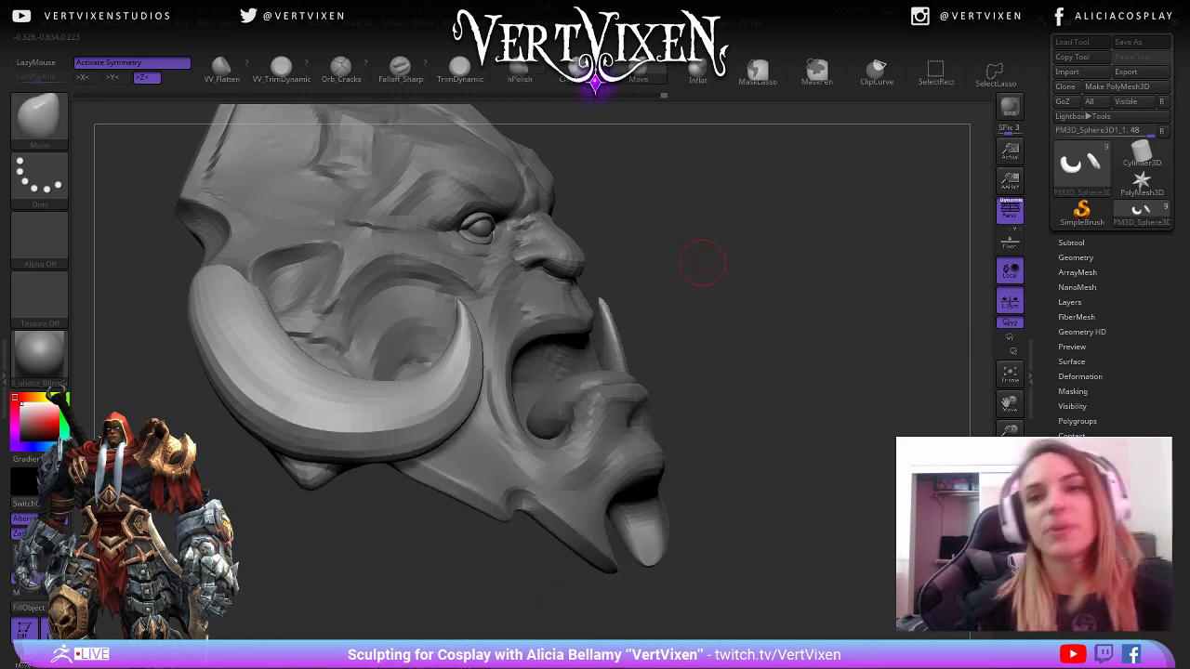
pyautogui.press('space')
pyautogui.moveTo(702, 260); pyautogui.dragTo(744, 259)
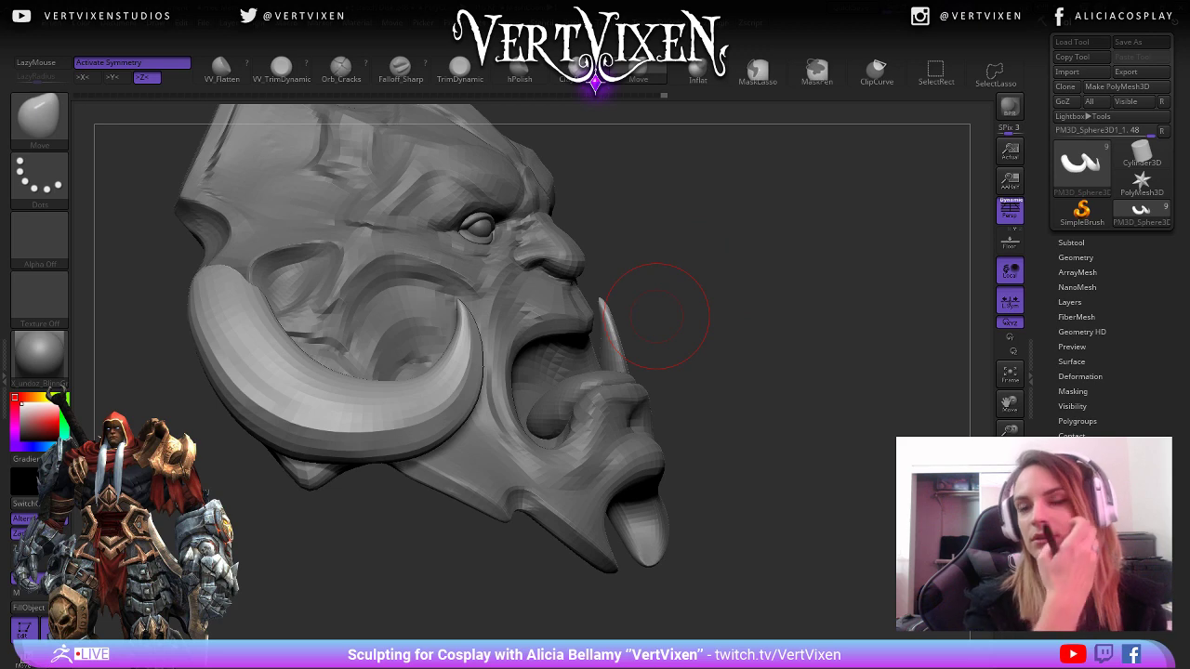
pyautogui.moveTo(658, 316)
pyautogui.mouseDown()
pyautogui.moveTo(716, 309)
pyautogui.moveTo(818, 266)
pyautogui.moveTo(789, 318)
pyautogui.mouseUp()
pyautogui.press('space')
pyautogui.moveTo(400, 504); pyautogui.dragTo(455, 519)
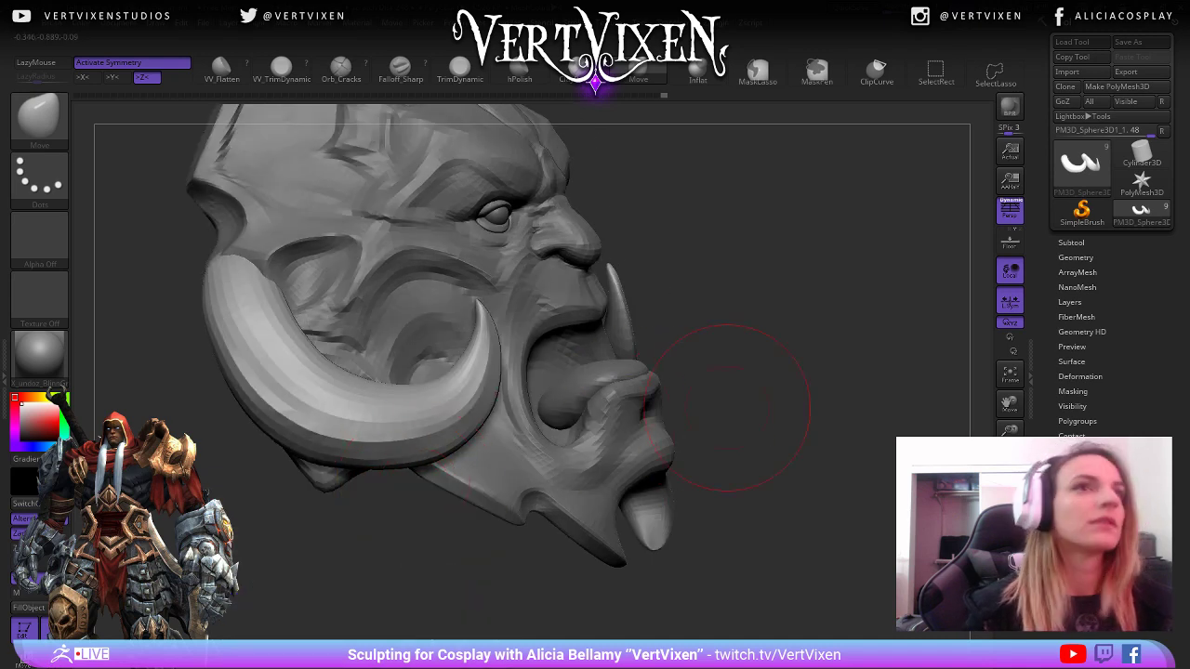
# Reshape the horns' outer curve and upturned tips with the Move brush, readjusting its size between areas.
pyautogui.moveTo(735, 412); pyautogui.dragTo(770, 410)
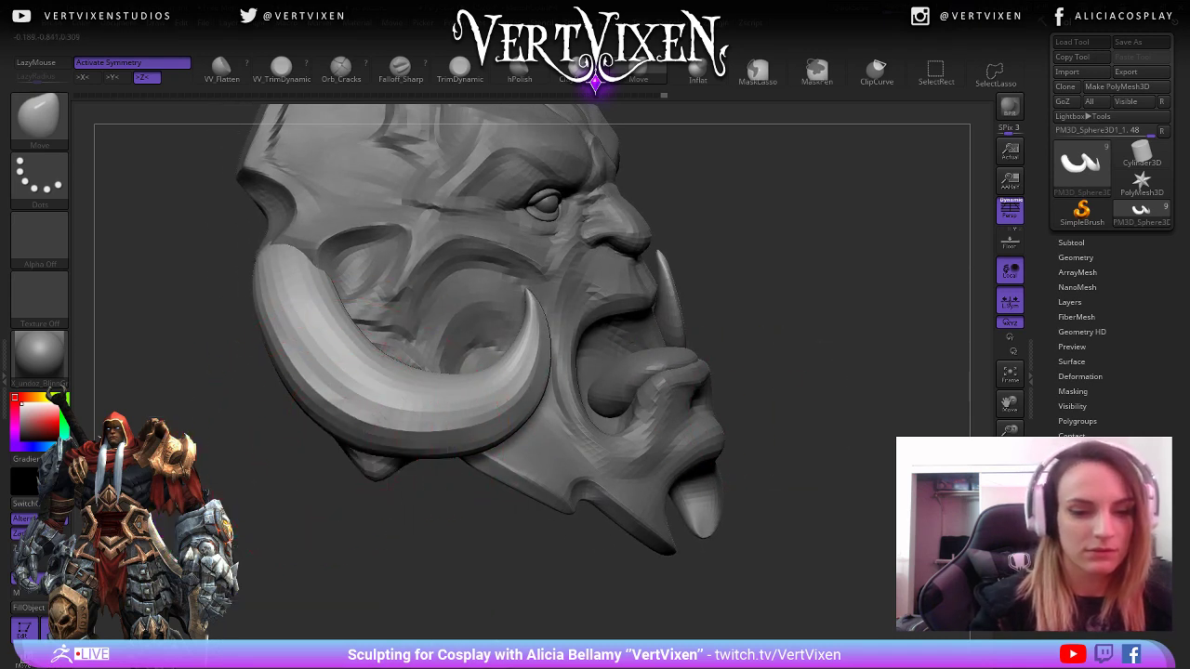
pyautogui.press('space')
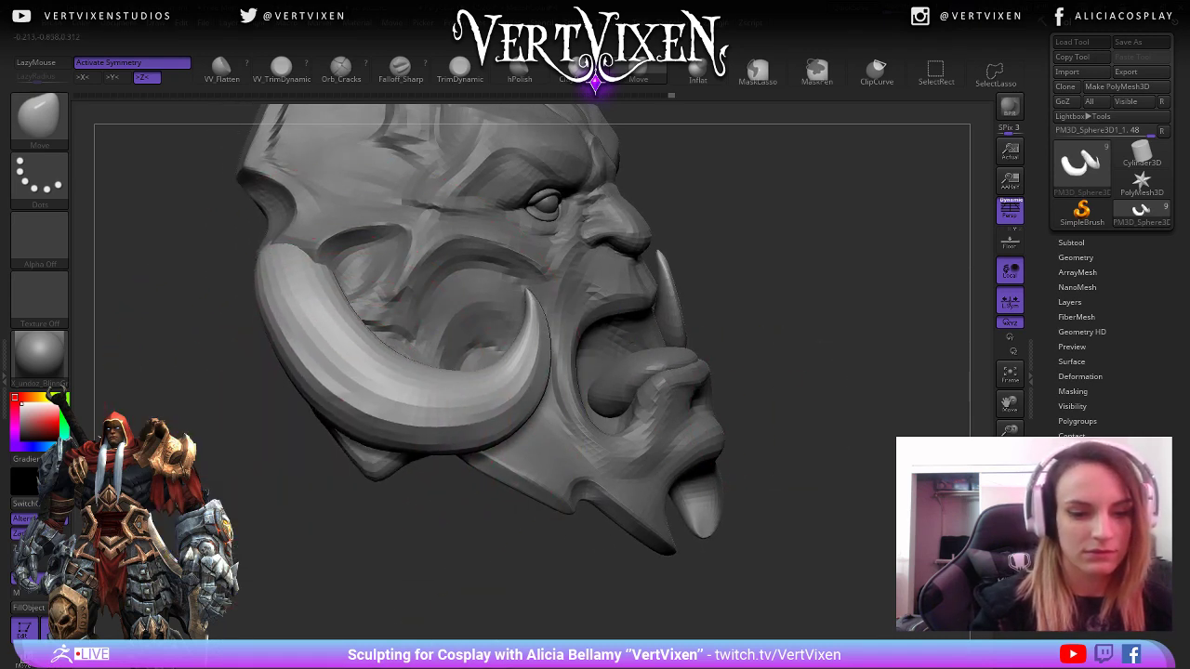
pyautogui.press('space')
pyautogui.moveTo(818, 380)
pyautogui.keyDown('alt'); pyautogui.mouseDown()
pyautogui.moveTo(804, 367)
pyautogui.moveTo(798, 228)
pyautogui.mouseUp(); pyautogui.keyUp('alt')
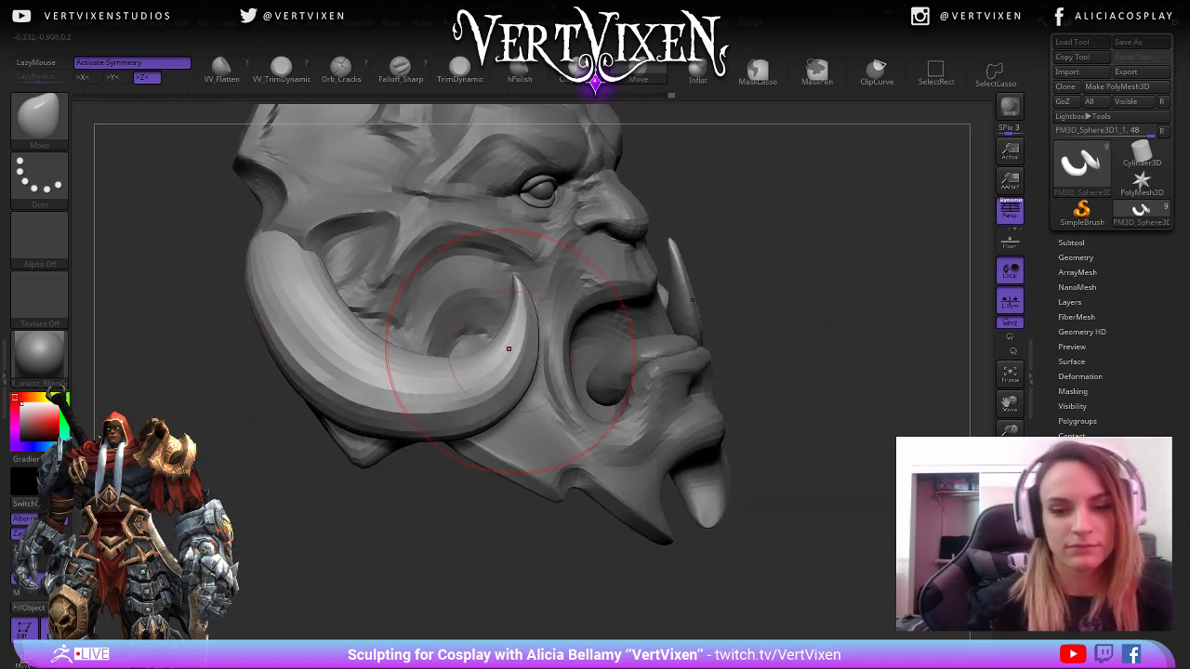
pyautogui.press('space')
pyautogui.press('space')
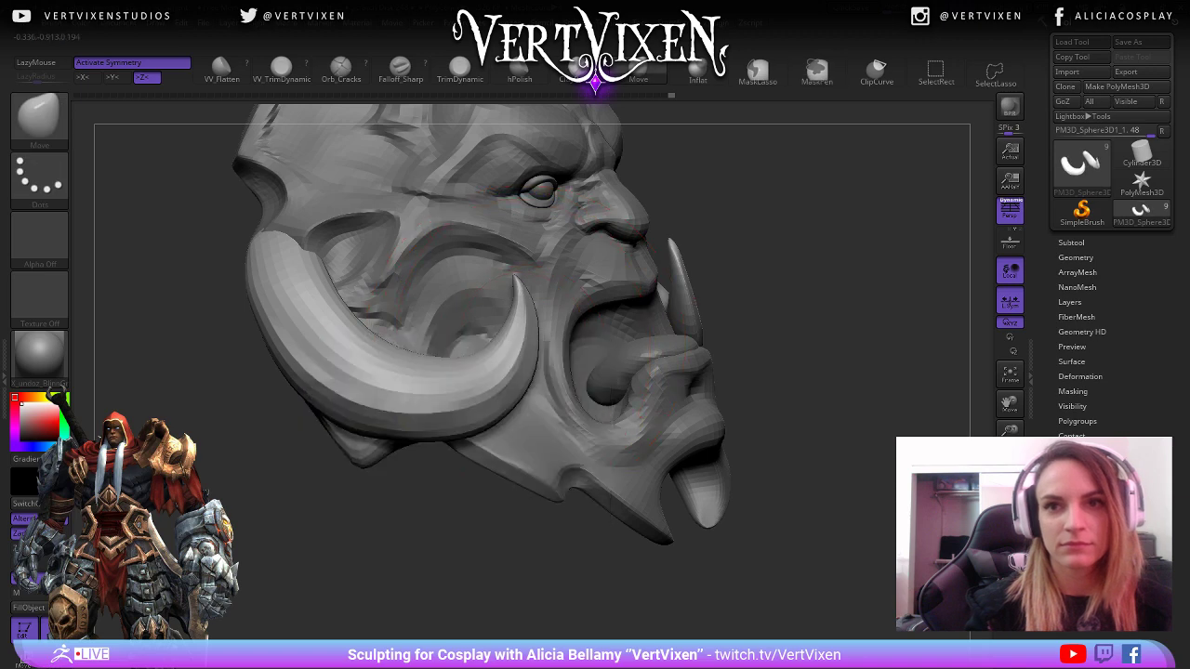
# Check the horns' silhouette against the whole face and briefly display their polygon wireframe.
pyautogui.moveTo(627, 293)
pyautogui.mouseDown()
pyautogui.moveTo(717, 412)
pyautogui.moveTo(797, 398)
pyautogui.mouseUp()
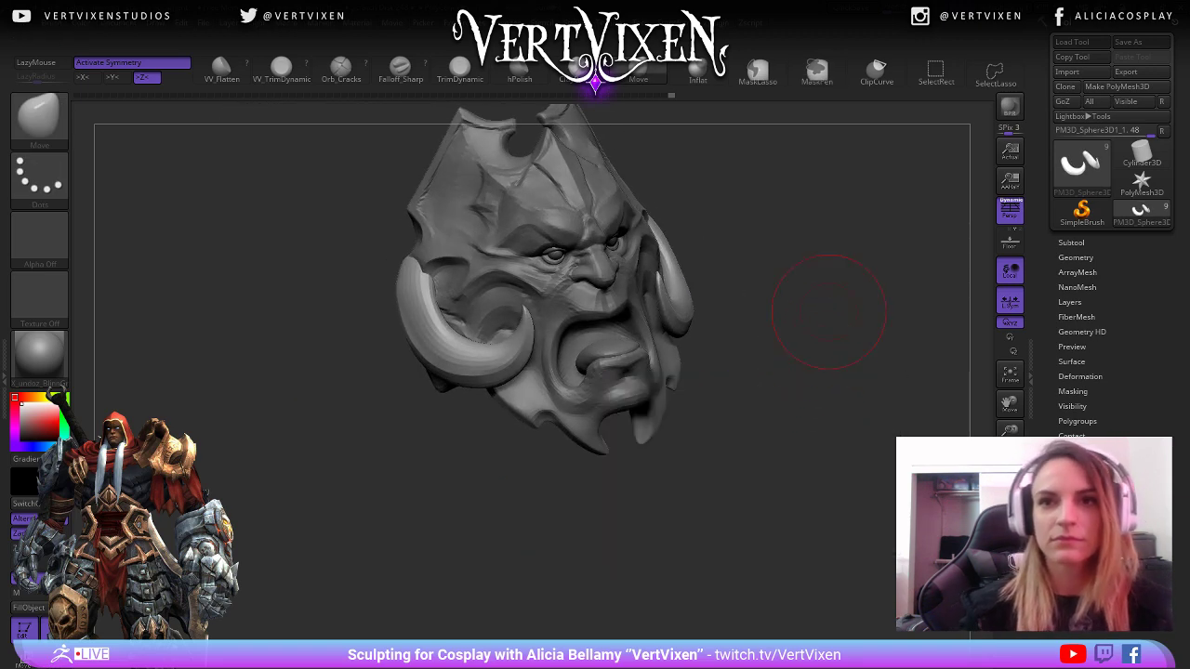
pyautogui.moveTo(810, 314)
pyautogui.mouseDown()
pyautogui.moveTo(774, 321)
pyautogui.moveTo(794, 359)
pyautogui.moveTo(820, 353)
pyautogui.mouseUp()
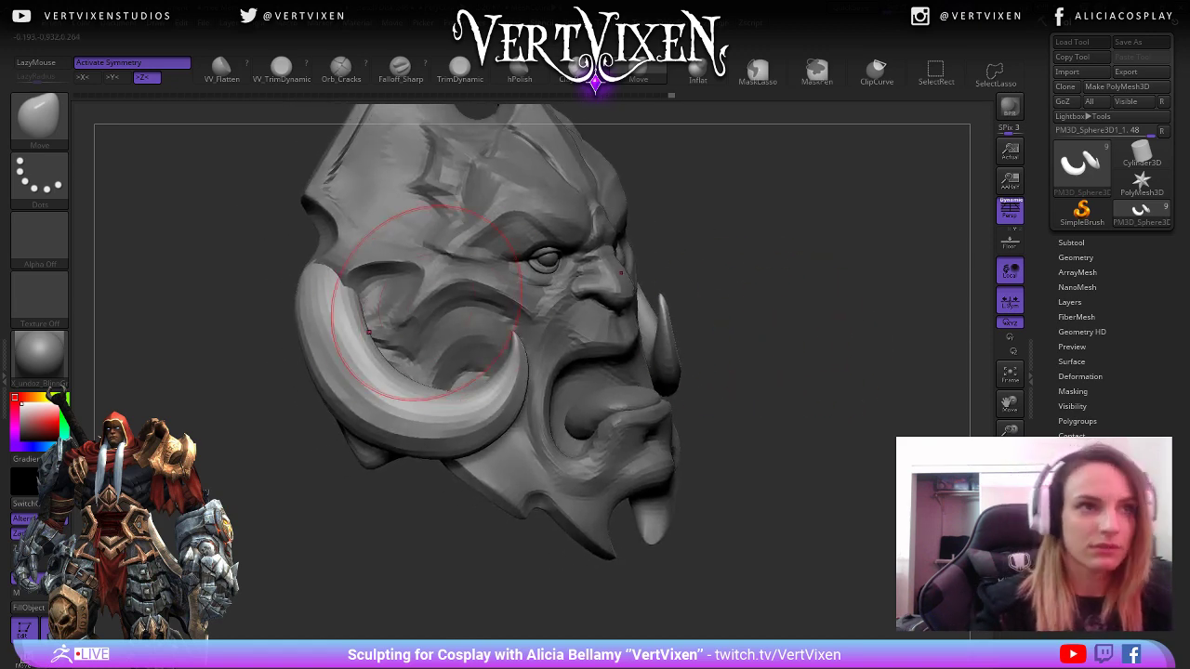
pyautogui.keyDown('alt'); pyautogui.moveTo(739, 333); pyautogui.dragTo(764, 337); pyautogui.keyUp('alt')
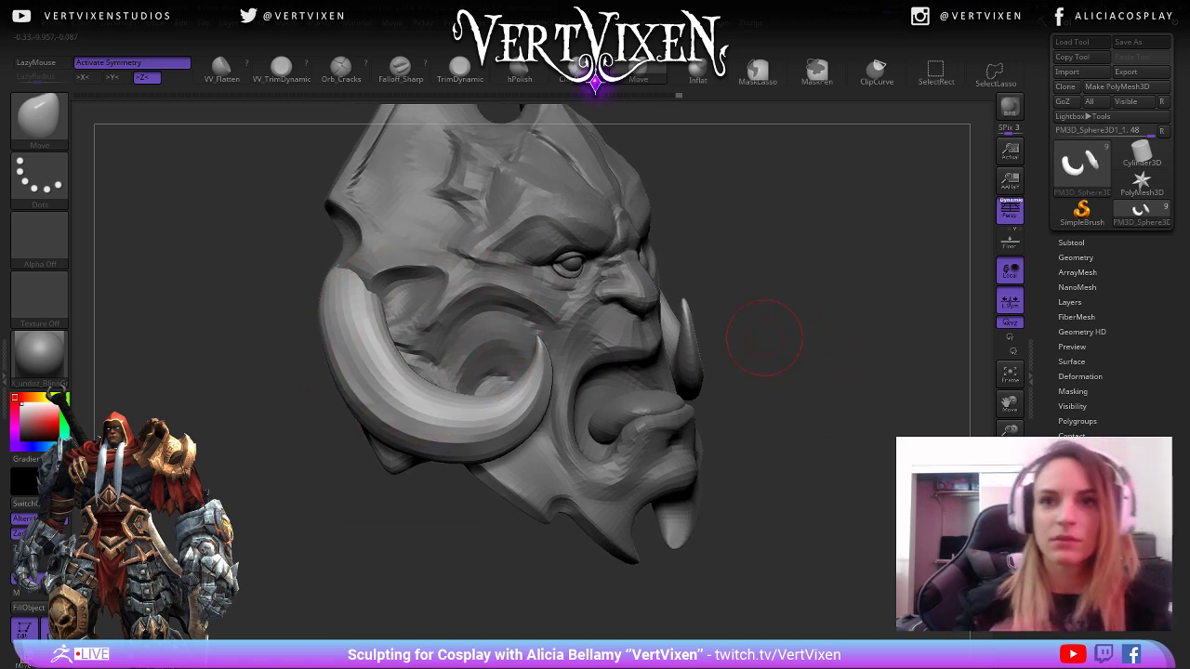
pyautogui.hotkey('shift', 'f')
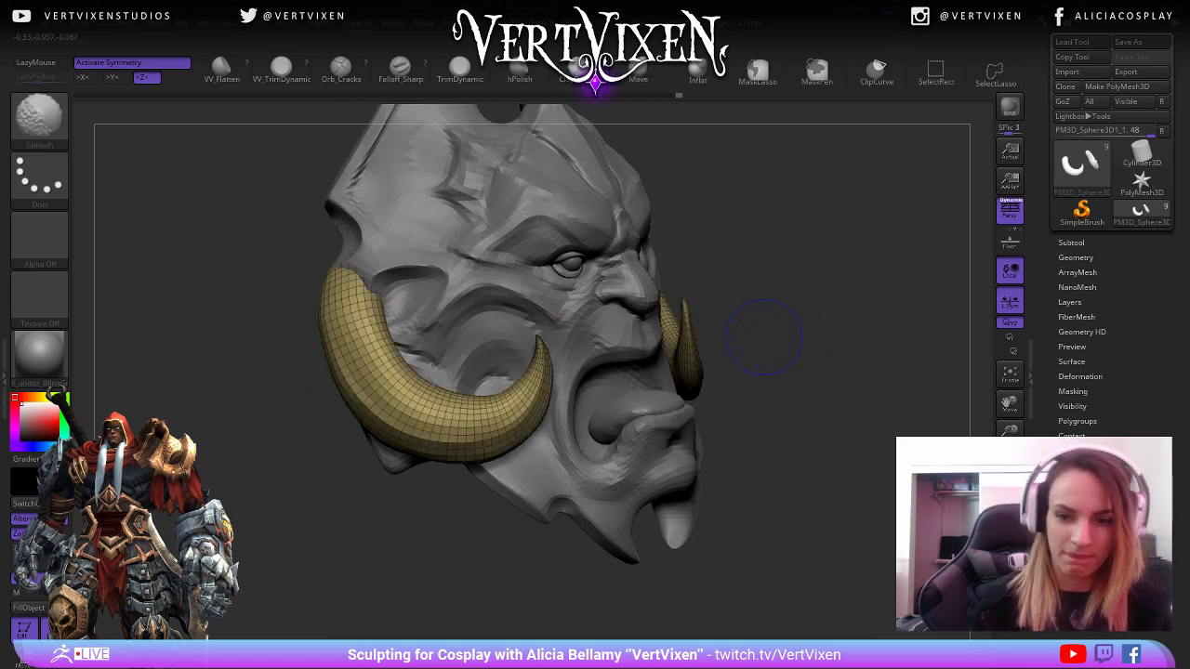
pyautogui.hotkey('shift', 'f')
# Switch to the hPolish brush, adjust its draw size, and polish the underside of the horns' lower curve.
pyautogui.moveTo(764, 337); pyautogui.dragTo(677, 372)
pyautogui.moveTo(789, 399)
pyautogui.mouseDown()
pyautogui.moveTo(810, 409)
pyautogui.moveTo(786, 425)
pyautogui.mouseUp()
pyautogui.press('h')
pyautogui.rightClick(318, 364)
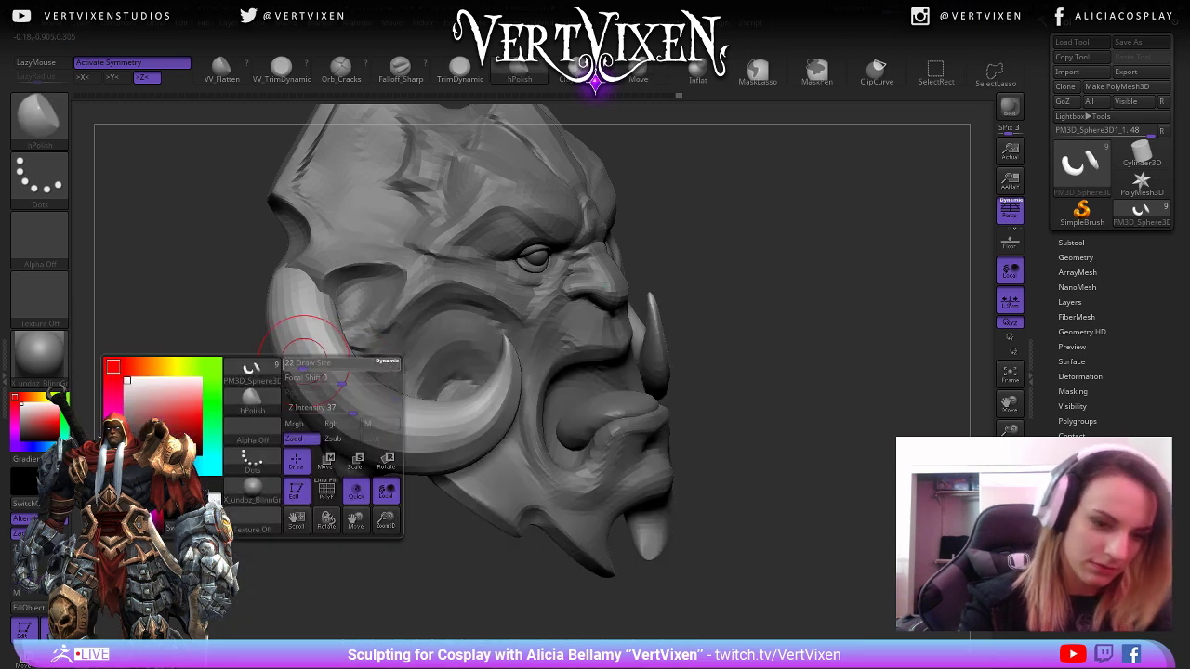
pyautogui.moveTo(757, 348)
pyautogui.mouseDown()
pyautogui.moveTo(772, 358)
pyautogui.moveTo(755, 387)
pyautogui.moveTo(712, 334)
pyautogui.mouseUp()
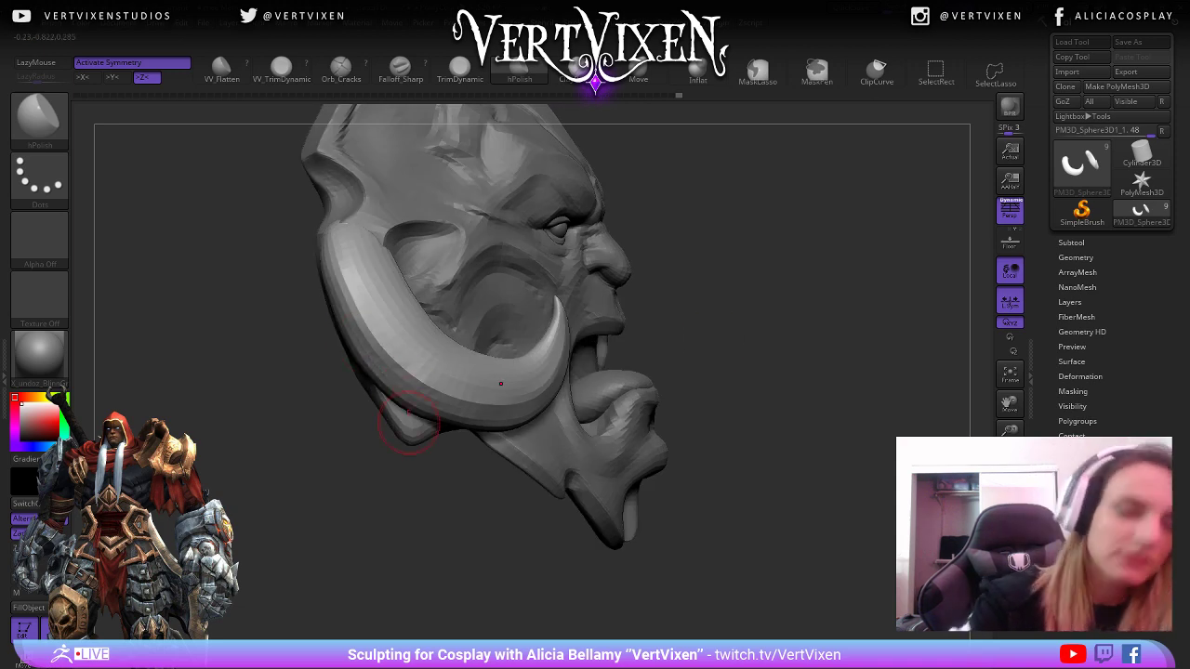
pyautogui.moveTo(672, 576); pyautogui.dragTo(688, 569)
pyautogui.moveTo(400, 418); pyautogui.dragTo(535, 473)
pyautogui.moveTo(620, 573); pyautogui.dragTo(531, 370)
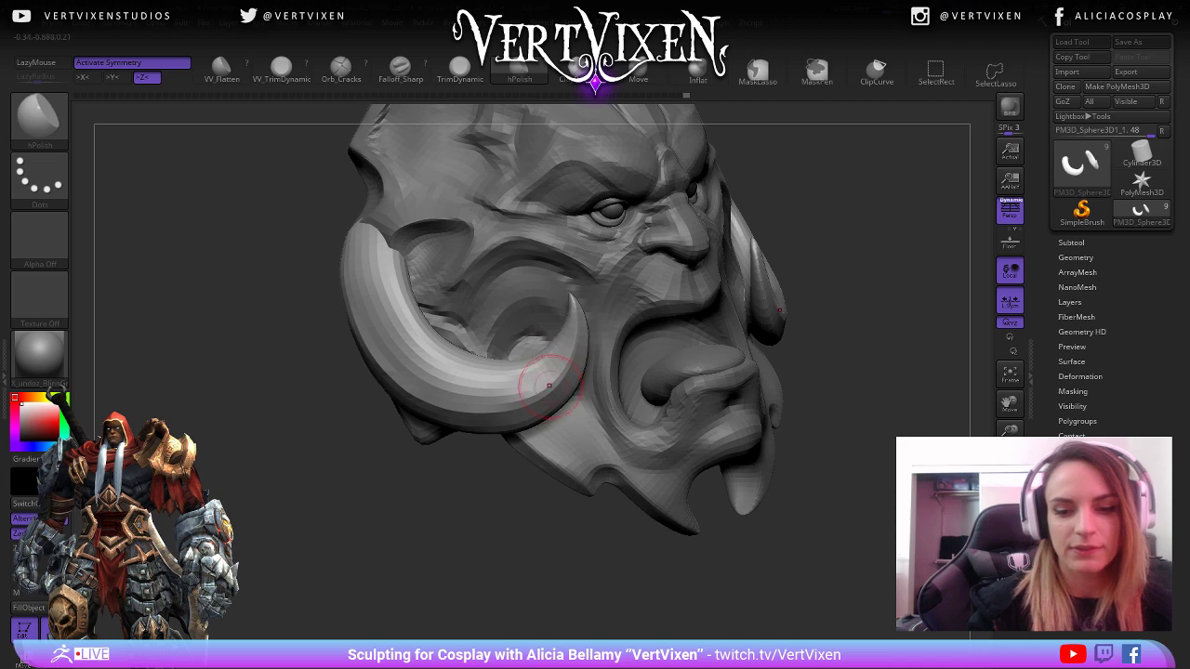
# Flatten the horns' broad side face with hPolish from the middle of the curve up toward the base.
pyautogui.moveTo(564, 544)
pyautogui.mouseDown()
pyautogui.moveTo(648, 549)
pyautogui.moveTo(635, 548)
pyautogui.mouseUp()
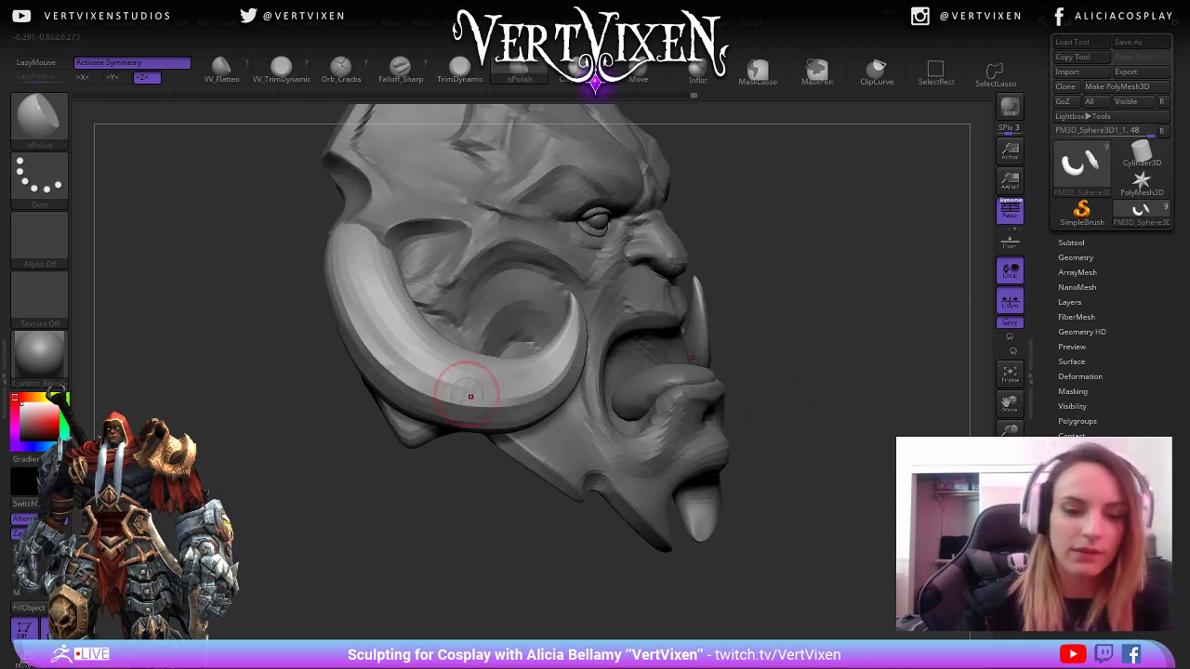
pyautogui.moveTo(471, 393); pyautogui.dragTo(380, 327)
pyautogui.moveTo(539, 550); pyautogui.dragTo(531, 537)
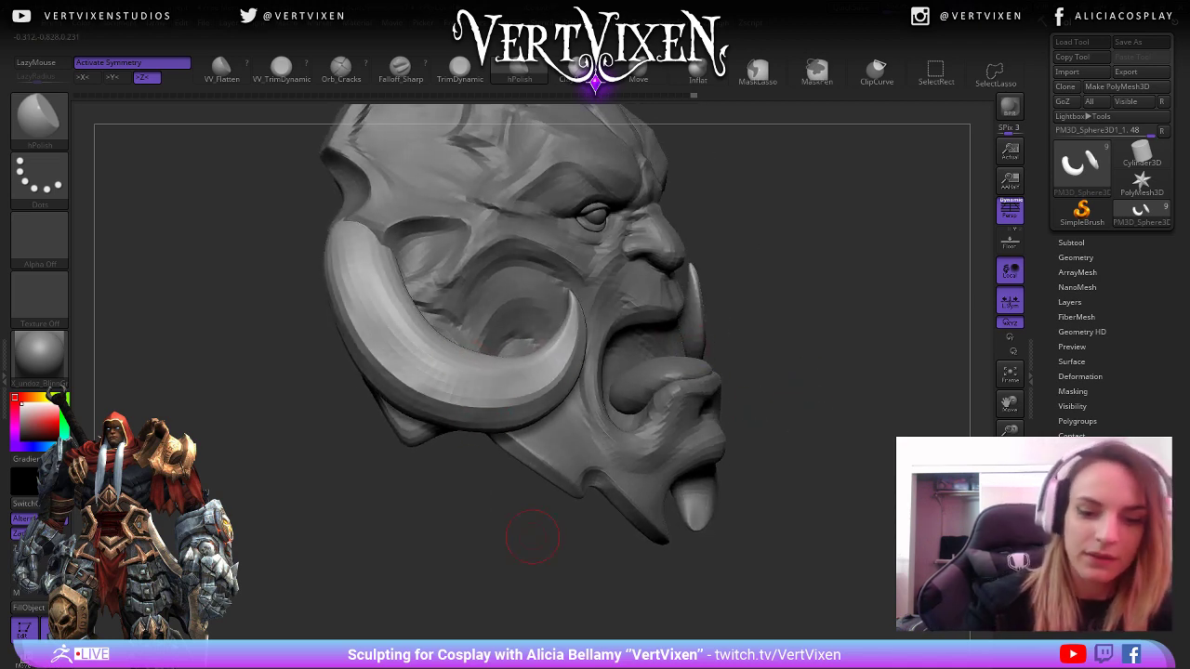
pyautogui.moveTo(453, 386)
pyautogui.mouseDown()
pyautogui.moveTo(513, 382)
pyautogui.moveTo(347, 337)
pyautogui.moveTo(438, 367)
pyautogui.mouseUp()
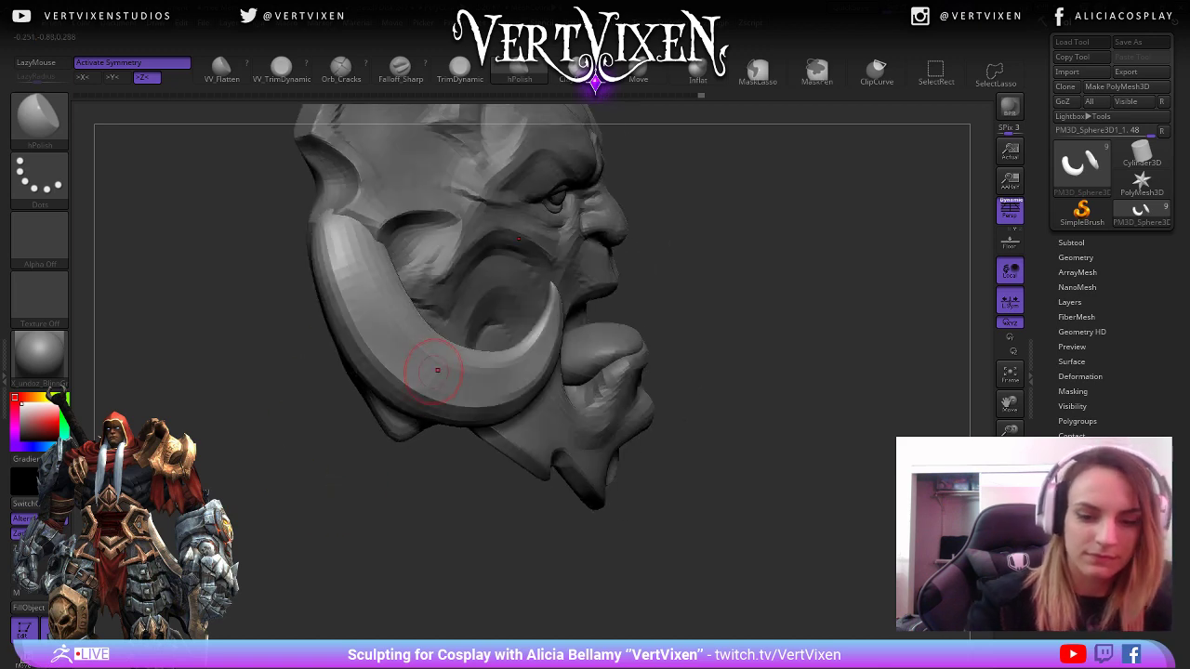
pyautogui.moveTo(784, 284)
pyautogui.mouseDown()
pyautogui.moveTo(621, 463)
pyautogui.moveTo(859, 353)
pyautogui.mouseUp()
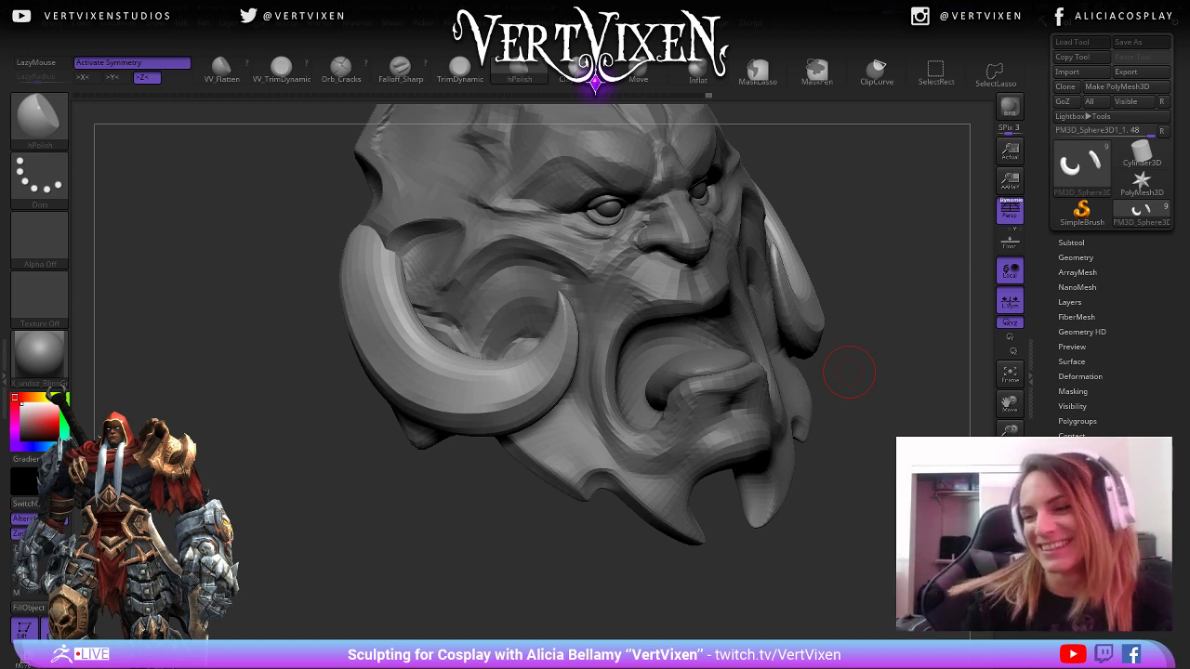
# Show the mannequin torso and the arm beneath the face shoulder armour.
pyautogui.keyDown('alt'); pyautogui.moveTo(849, 371); pyautogui.dragTo(875, 379); pyautogui.keyUp('alt')
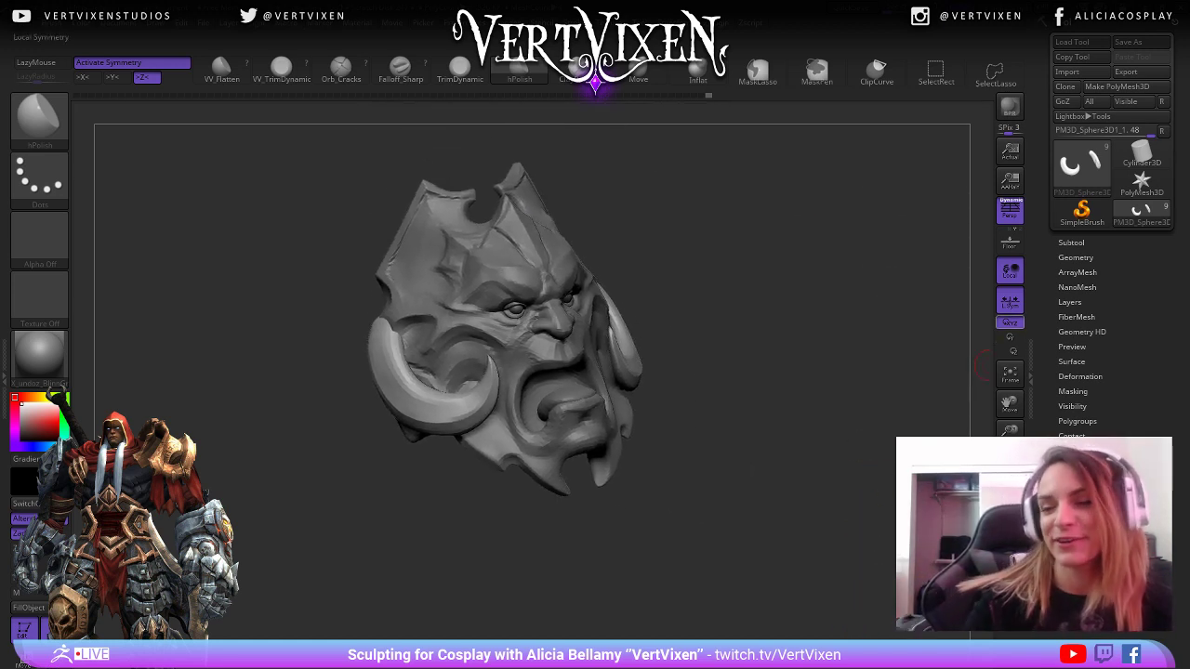
pyautogui.click(1071, 243)
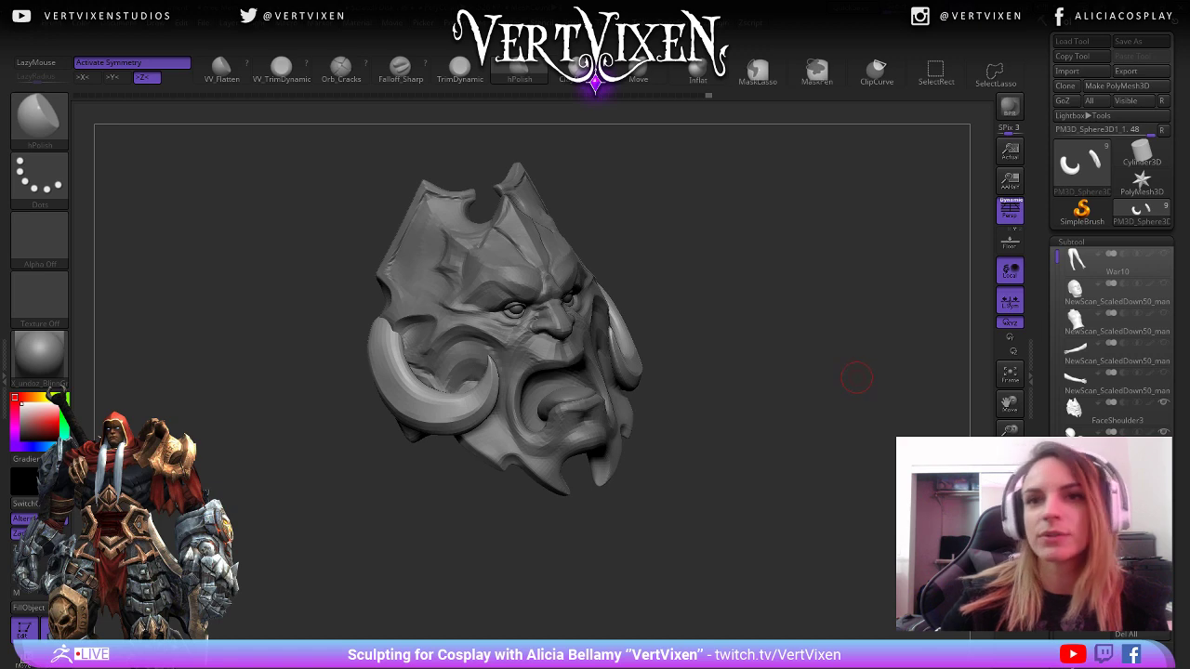
pyautogui.moveTo(856, 376)
pyautogui.mouseDown()
pyautogui.moveTo(803, 353)
pyautogui.moveTo(818, 328)
pyautogui.mouseUp()
pyautogui.click(1164, 314)
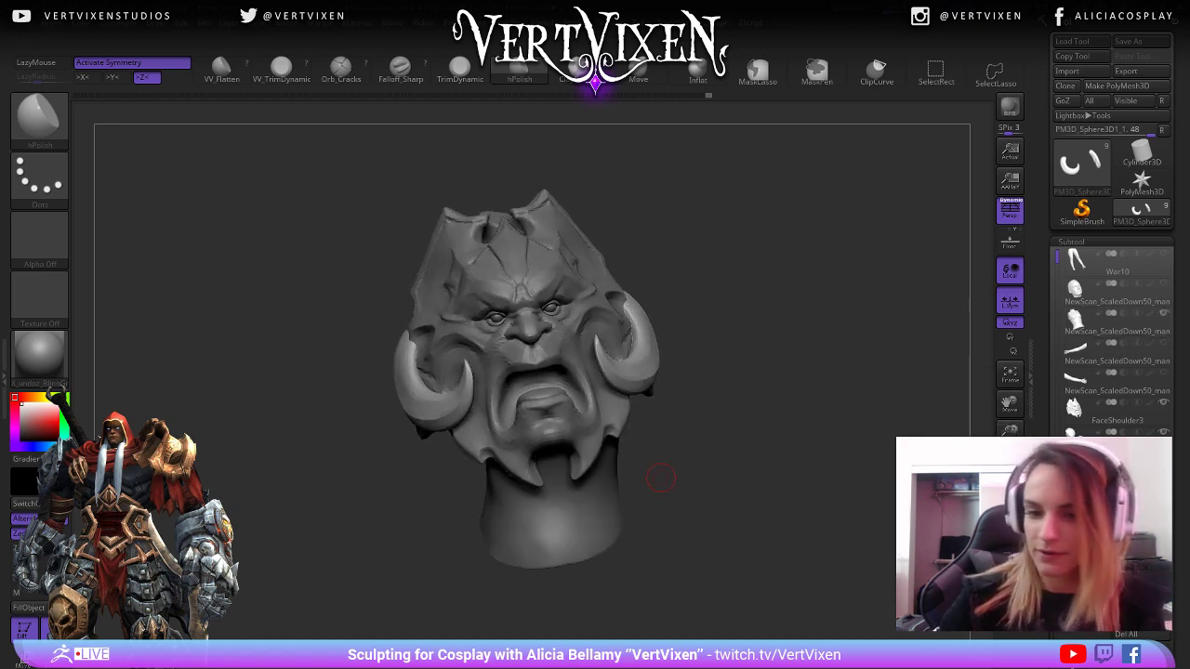
pyautogui.moveTo(661, 478); pyautogui.dragTo(988, 321)
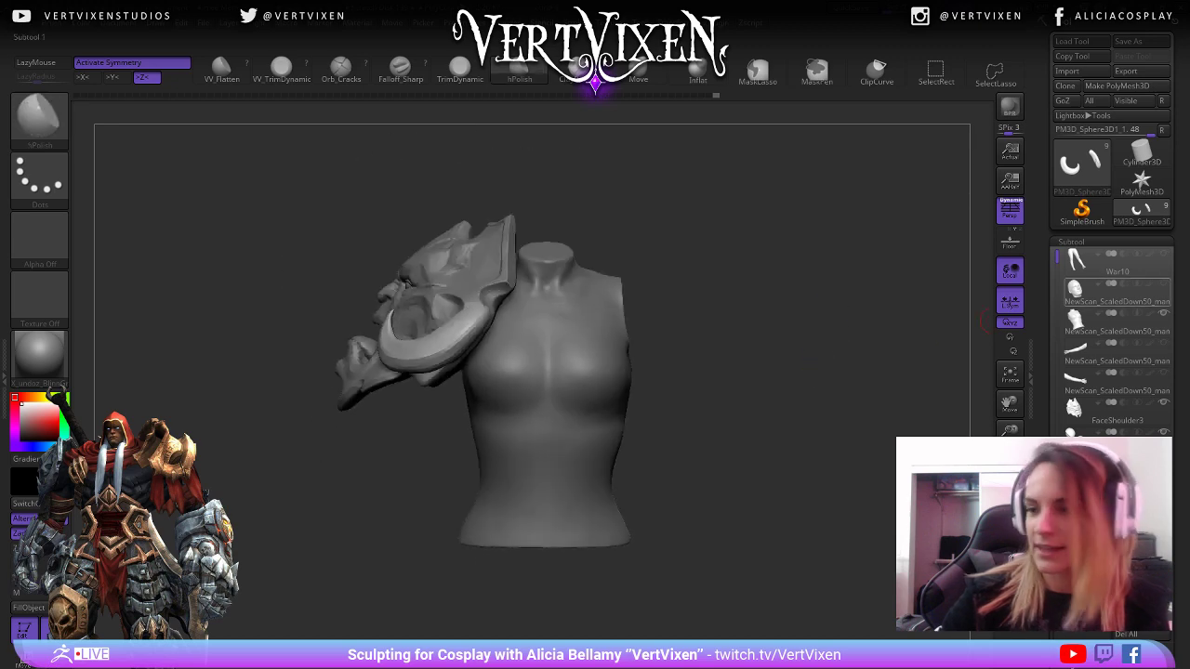
pyautogui.click(1164, 344)
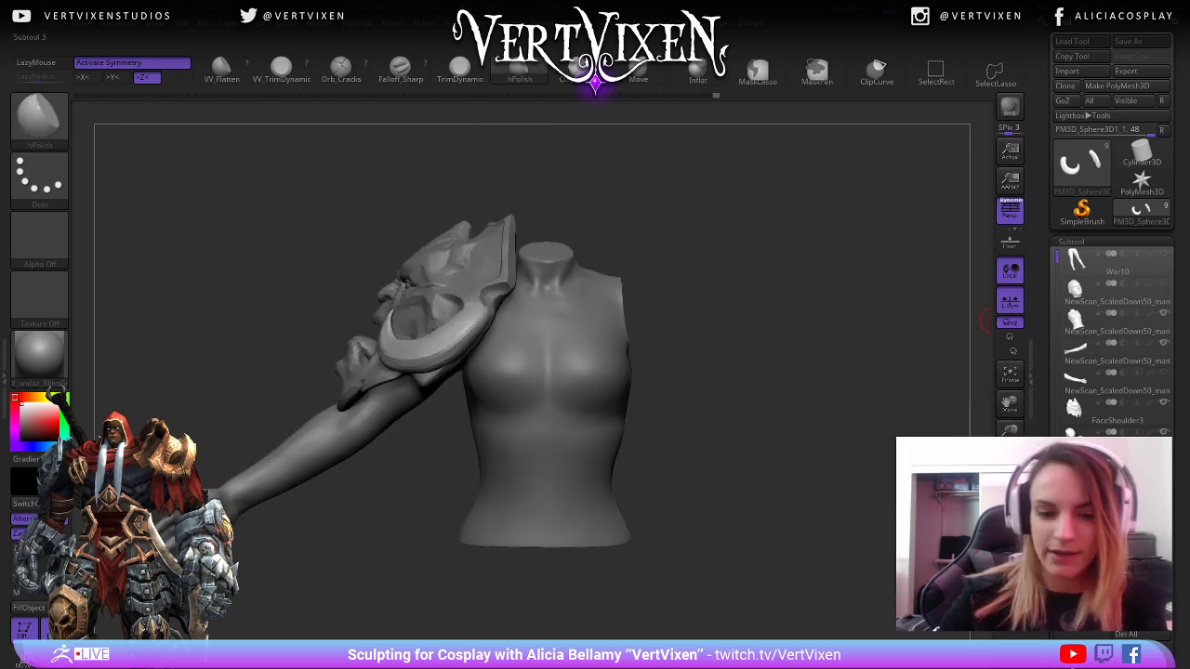
# Show the mannequin's other arm and check the shoulder armour's scale and placement against the body.
pyautogui.moveTo(692, 209); pyautogui.dragTo(766, 312)
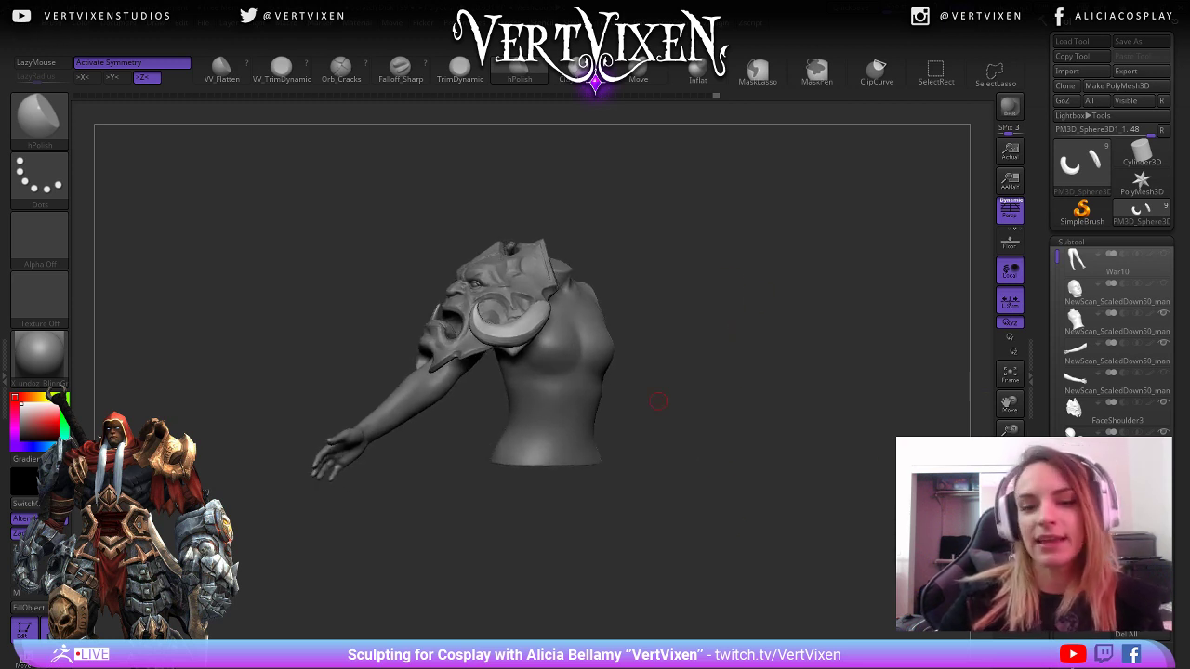
pyautogui.moveTo(659, 401); pyautogui.dragTo(818, 374)
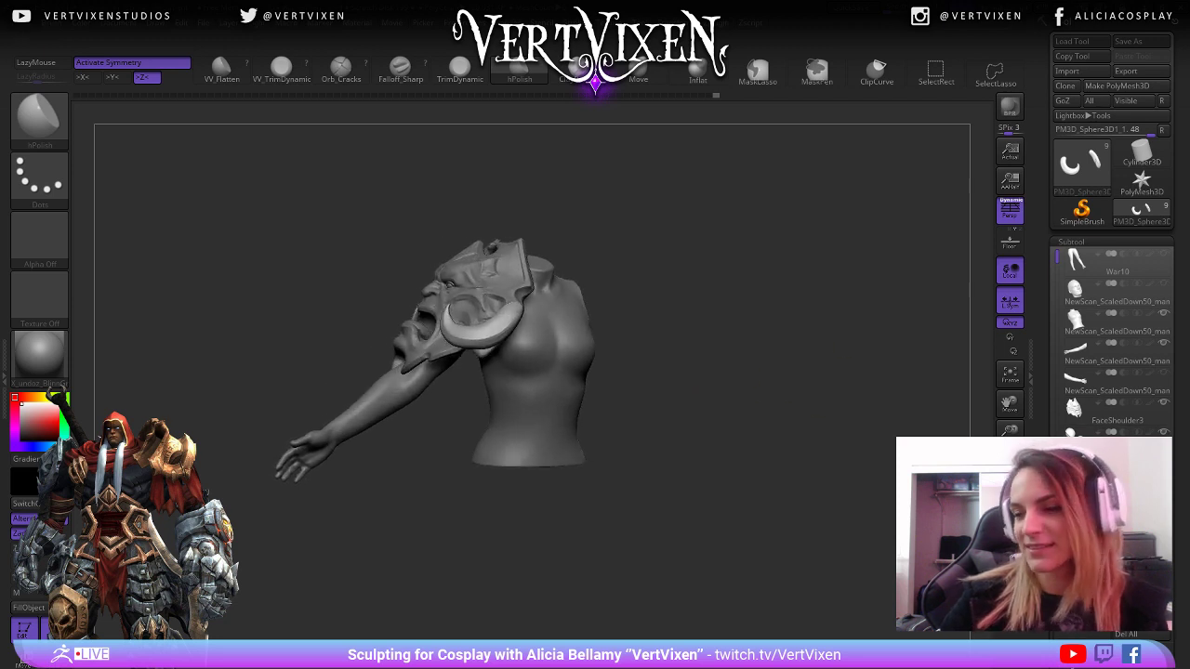
pyautogui.click(1164, 373)
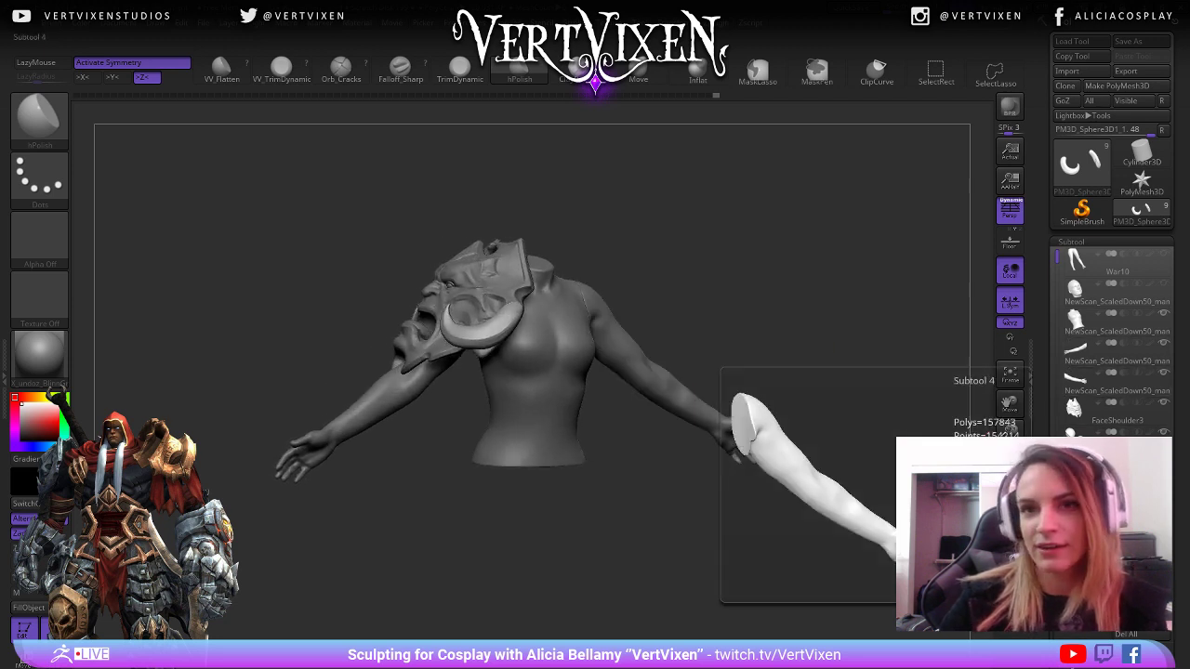
pyautogui.moveTo(984, 345); pyautogui.dragTo(963, 310)
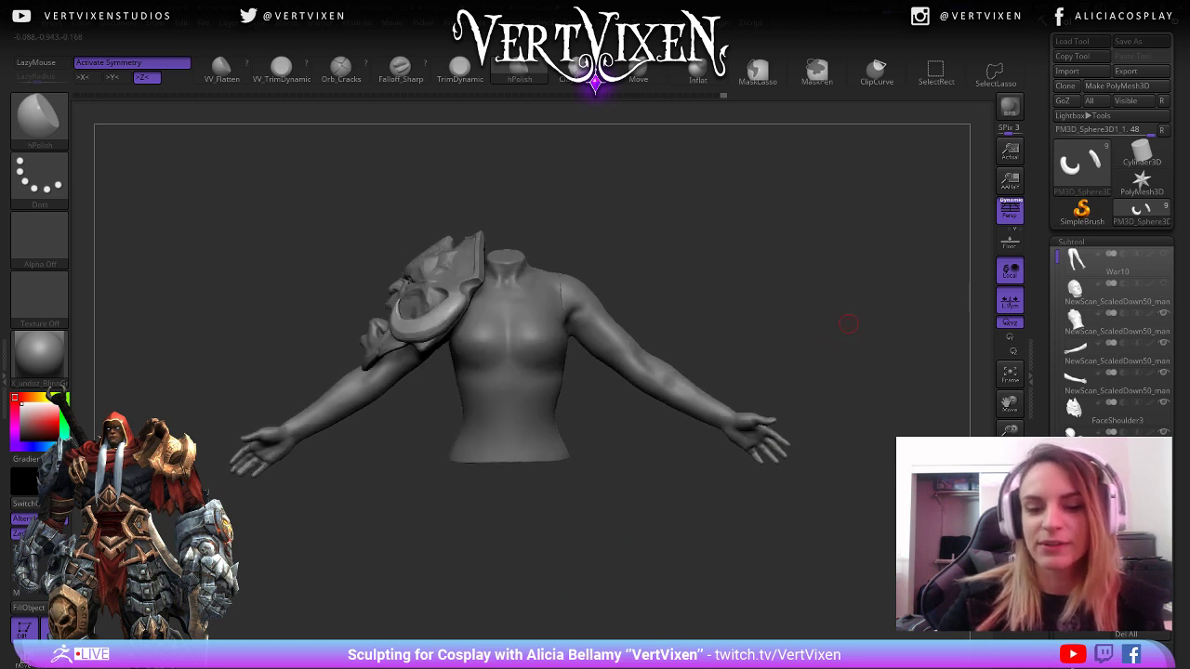
pyautogui.moveTo(848, 324)
pyautogui.mouseDown()
pyautogui.moveTo(841, 340)
pyautogui.moveTo(743, 325)
pyautogui.mouseUp()
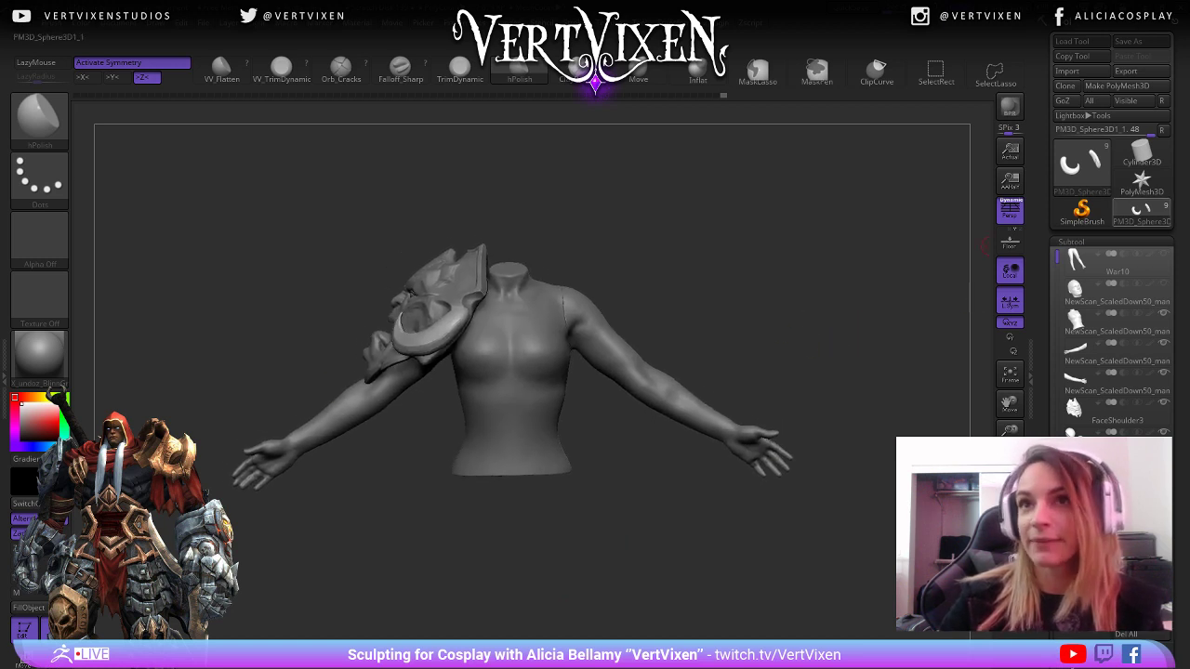
pyautogui.moveTo(670, 297)
pyautogui.mouseDown()
pyautogui.moveTo(558, 307)
pyautogui.moveTo(672, 271)
pyautogui.mouseUp()
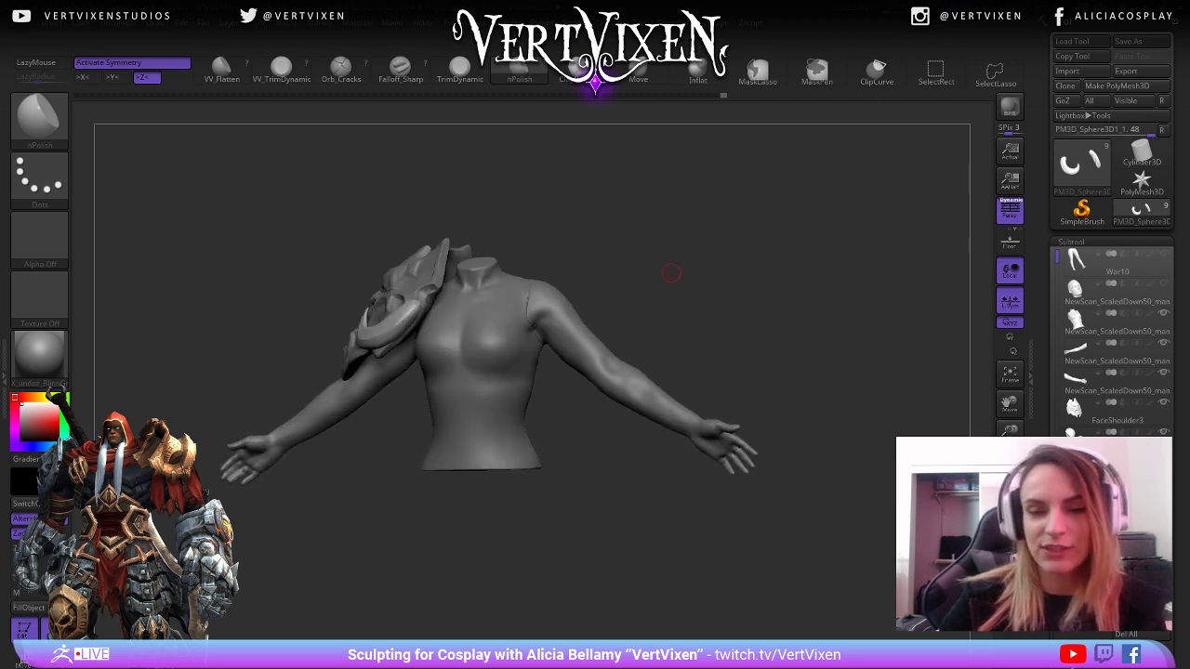
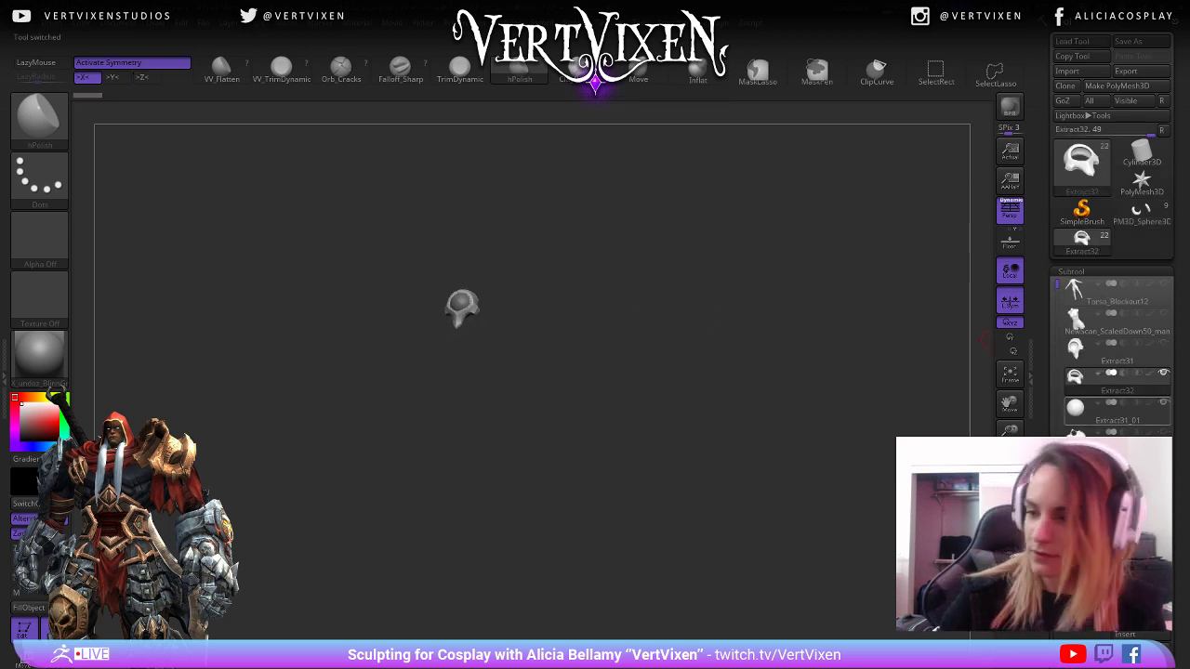
# Show all subtools of the body armour model and inspect the collar and breastplate pieces up close.
pyautogui.keyDown('shift'); pyautogui.click(1163, 373); pyautogui.keyUp('shift')
pyautogui.moveTo(903, 301)
pyautogui.mouseDown()
pyautogui.moveTo(797, 284)
pyautogui.moveTo(797, 252)
pyautogui.moveTo(858, 279)
pyautogui.moveTo(771, 363)
pyautogui.mouseUp()
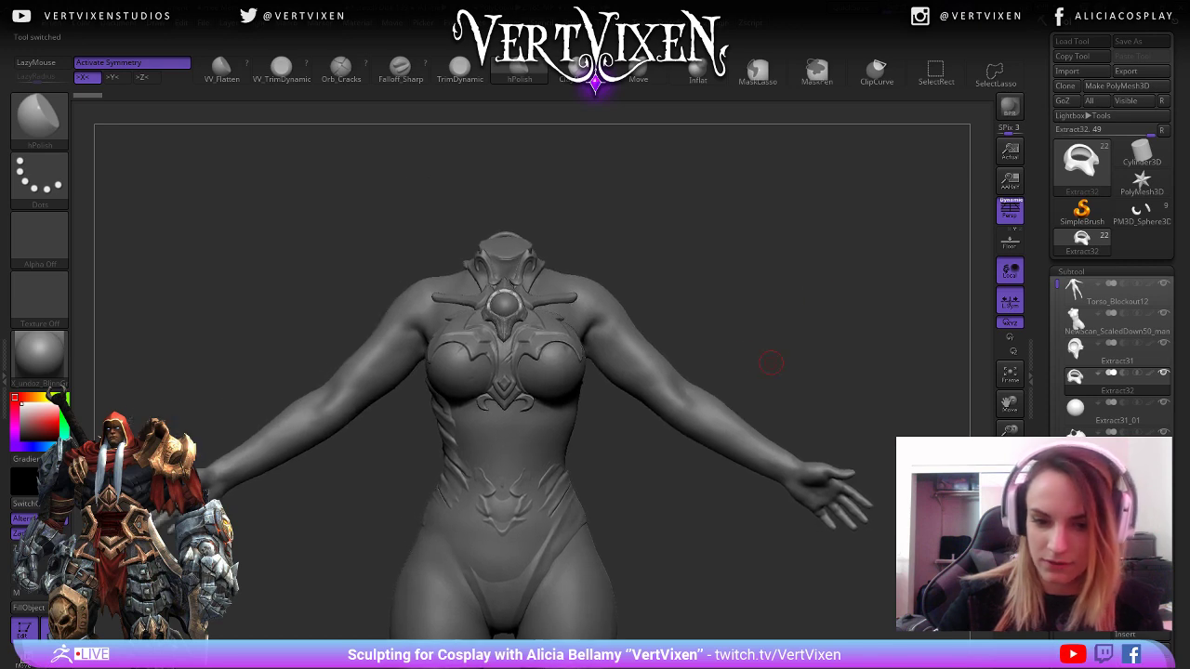
pyautogui.moveTo(704, 263); pyautogui.dragTo(461, 344)
pyautogui.keyDown('alt'); pyautogui.moveTo(839, 200); pyautogui.dragTo(409, 352); pyautogui.keyUp('alt')
pyautogui.keyDown('alt'); pyautogui.click(529, 318); pyautogui.keyUp('alt')
pyautogui.keyDown('alt'); pyautogui.click(535, 429); pyautogui.keyUp('alt')
pyautogui.keyDown('alt'); pyautogui.moveTo(687, 399); pyautogui.dragTo(679, 479); pyautogui.keyUp('alt')
# Hide the NewScan_ScaledDown50 mannequin torso overlapping the abdomen armour and select the Torso_Blockout12 body.
pyautogui.keyDown('alt'); pyautogui.click(609, 513); pyautogui.keyUp('alt')
pyautogui.keyDown('alt'); pyautogui.moveTo(675, 176); pyautogui.dragTo(669, 248); pyautogui.keyUp('alt')
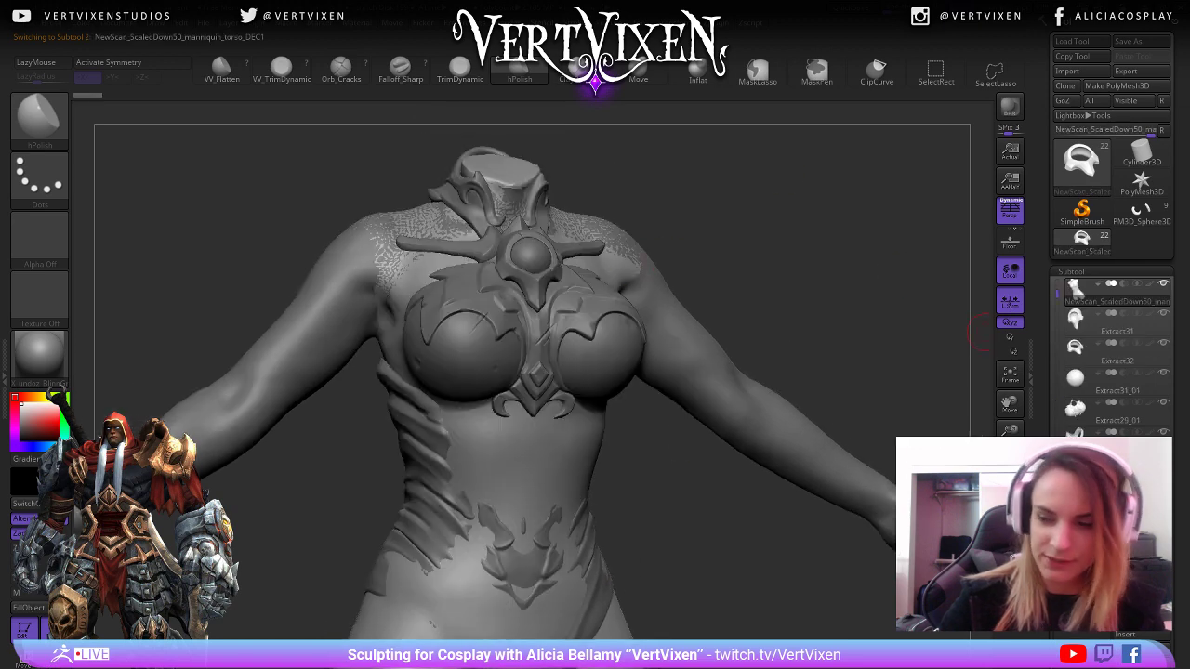
pyautogui.moveTo(1075, 288)
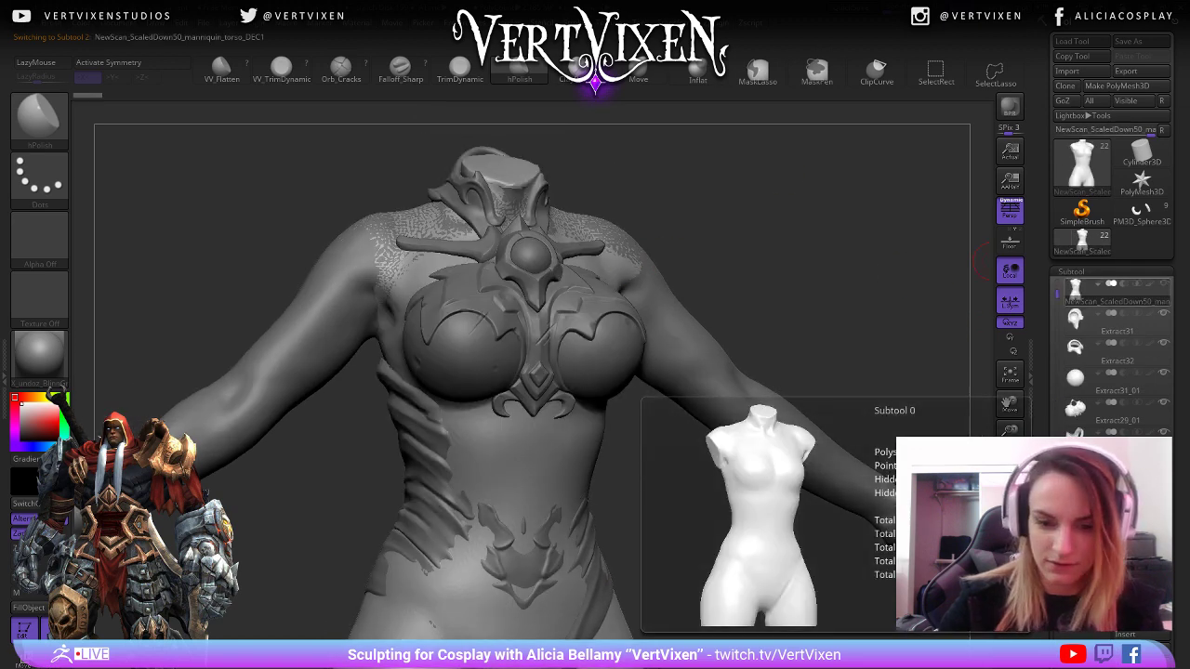
pyautogui.keyDown('alt'); pyautogui.click(645, 299); pyautogui.keyUp('alt')
pyautogui.moveTo(846, 251); pyautogui.dragTo(780, 307)
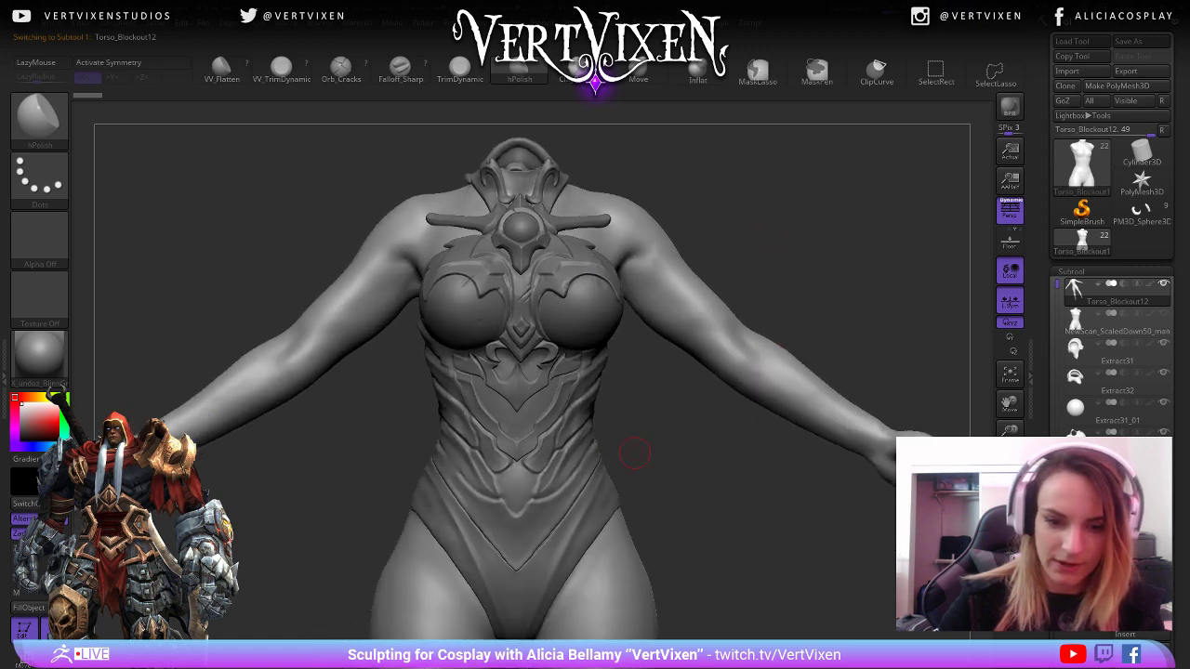
# Examine the torso armour from the front around to the back.
pyautogui.moveTo(633, 452); pyautogui.dragTo(674, 443)
pyautogui.keyDown('alt'); pyautogui.click(595, 465); pyautogui.keyUp('alt')
pyautogui.keyDown('alt'); pyautogui.moveTo(803, 226); pyautogui.dragTo(725, 224); pyautogui.keyUp('alt')
pyautogui.keyDown('alt'); pyautogui.click(664, 261); pyautogui.keyUp('alt')
pyautogui.keyDown('alt'); pyautogui.moveTo(786, 255); pyautogui.dragTo(781, 217); pyautogui.keyUp('alt')
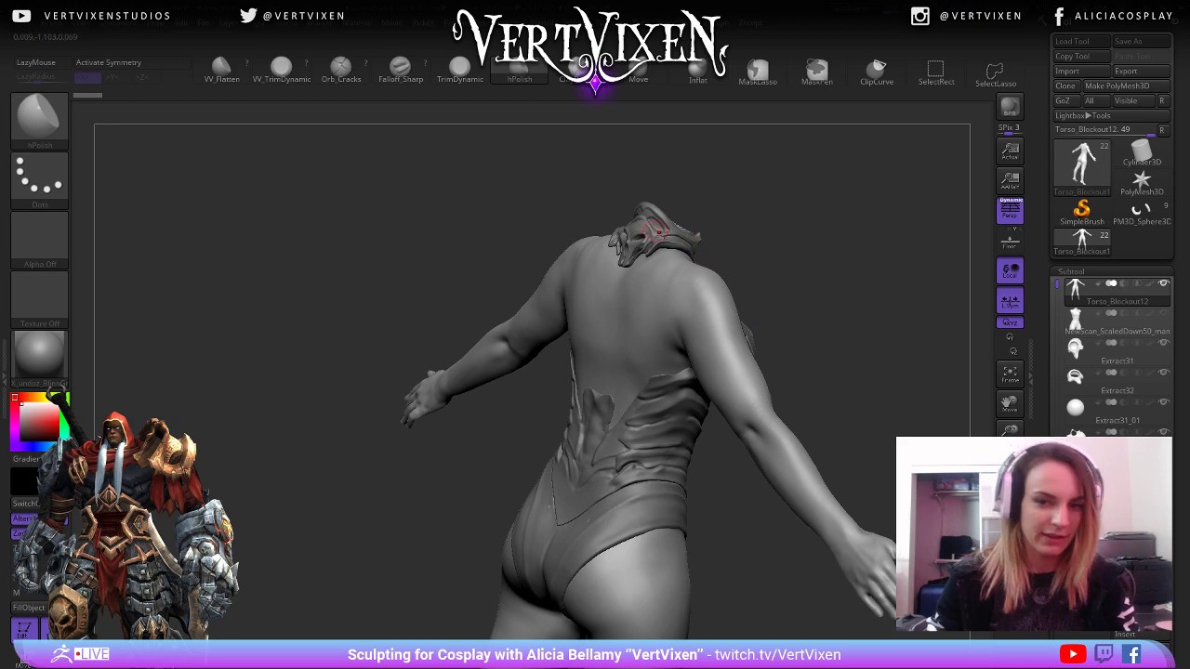
# Select the extract44_copy6 collar piece at the back of the neck and frame it.
pyautogui.keyDown('alt'); pyautogui.click(656, 232); pyautogui.keyUp('alt')
pyautogui.press('f')
pyautogui.keyDown('alt'); pyautogui.moveTo(808, 202); pyautogui.dragTo(774, 318); pyautogui.keyUp('alt')
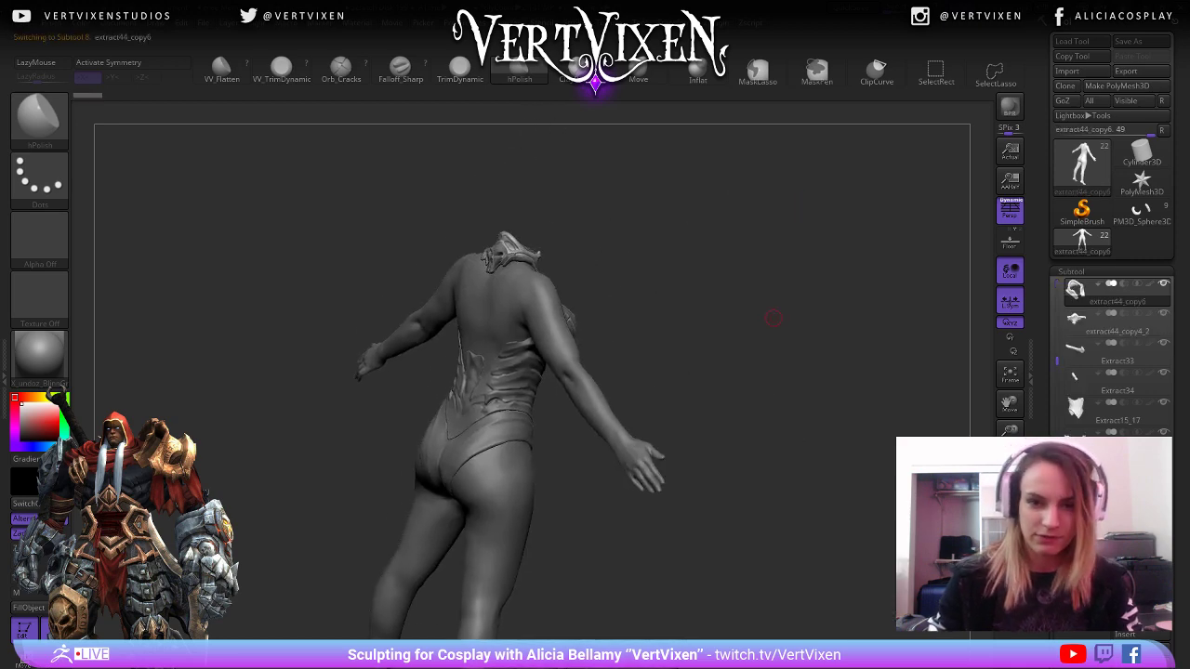
pyautogui.press('f')
pyautogui.moveTo(791, 263); pyautogui.dragTo(811, 317)
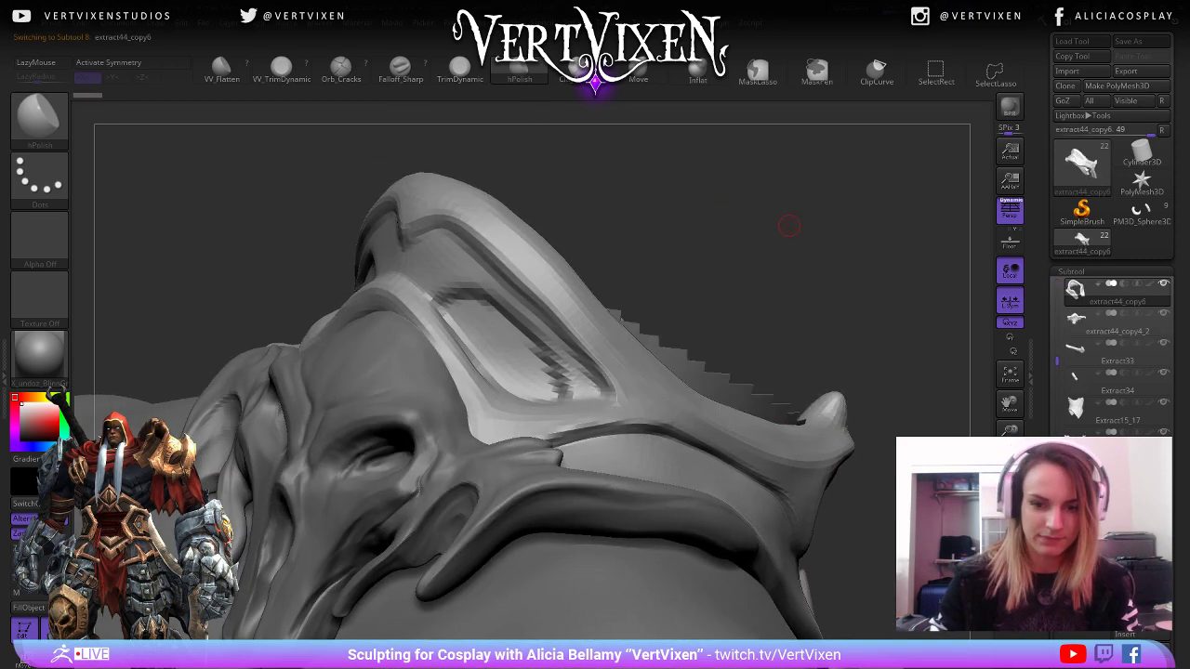
# Examine how the extract44_copy4_2 and extract44_copy6 collar pieces fit around the neck from the side and back.
pyautogui.keyDown('alt'); pyautogui.moveTo(789, 226); pyautogui.dragTo(656, 238); pyautogui.keyUp('alt')
pyautogui.keyDown('alt'); pyautogui.click(502, 441); pyautogui.keyUp('alt')
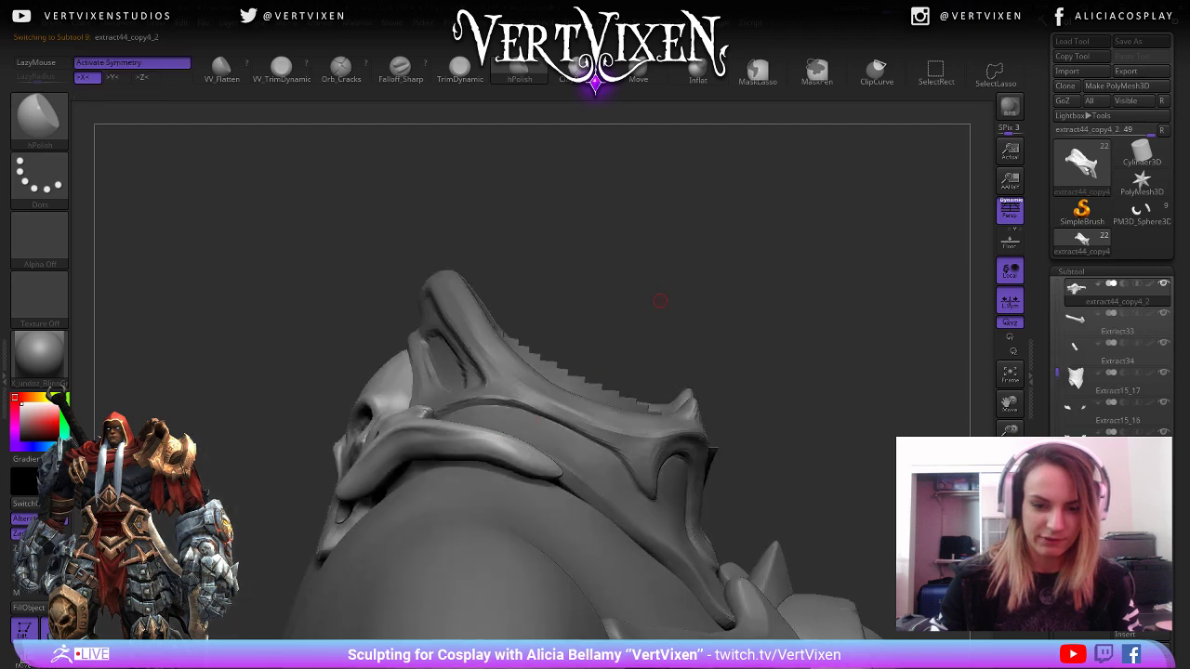
pyautogui.moveTo(659, 300); pyautogui.dragTo(609, 269)
pyautogui.keyDown('alt'); pyautogui.click(684, 437); pyautogui.keyUp('alt')
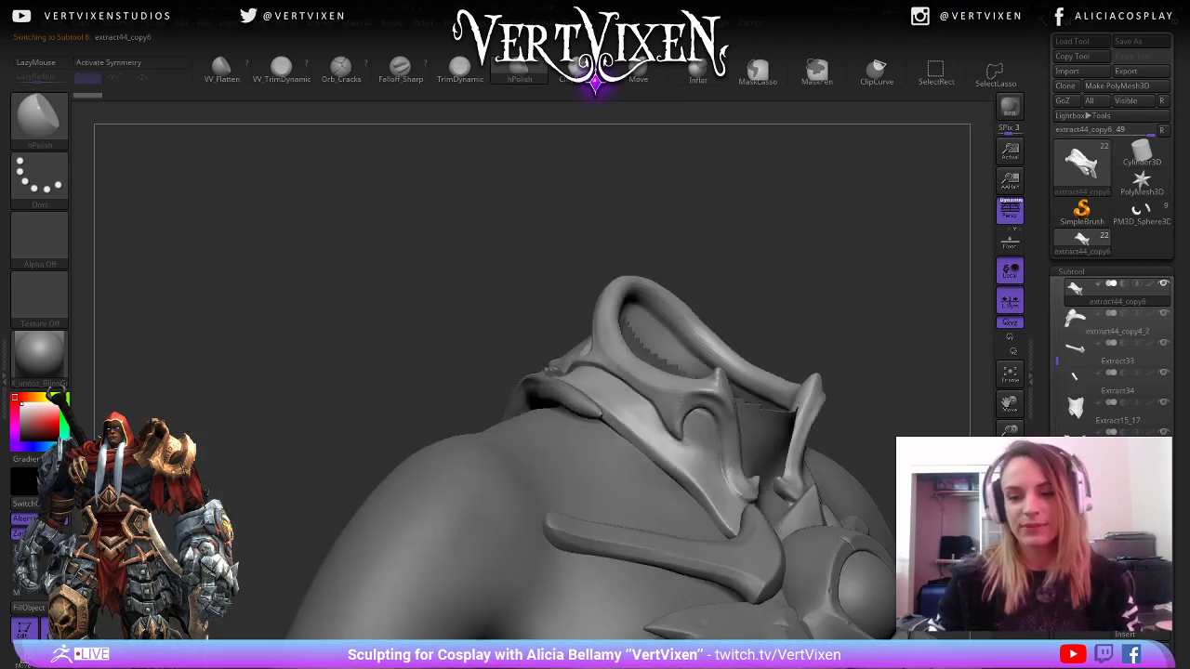
pyautogui.moveTo(707, 232); pyautogui.dragTo(836, 234)
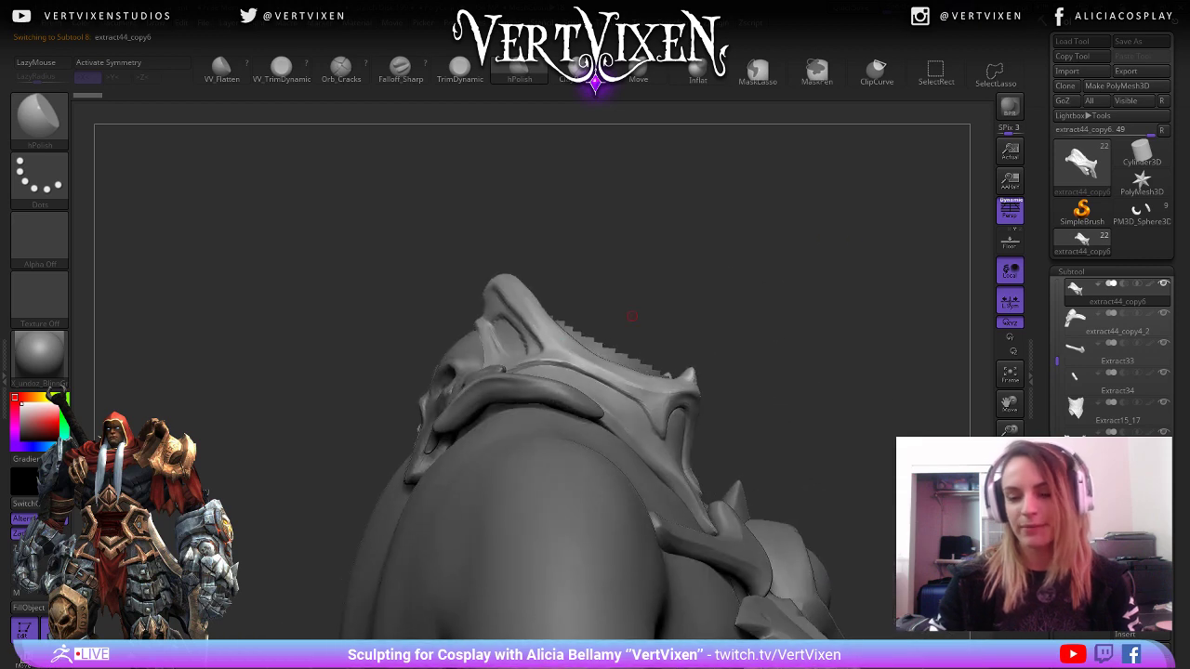
pyautogui.moveTo(631, 316); pyautogui.dragTo(727, 260)
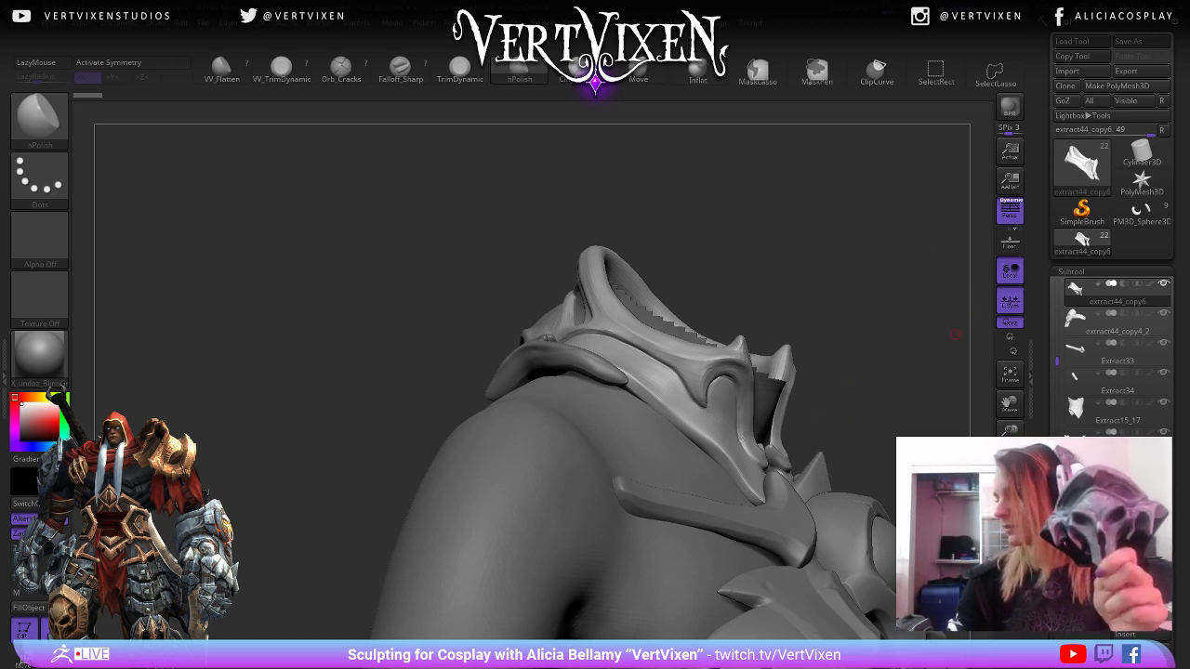
pyautogui.keyDown('shift'); pyautogui.moveTo(865, 253); pyautogui.dragTo(757, 247); pyautogui.keyUp('shift')
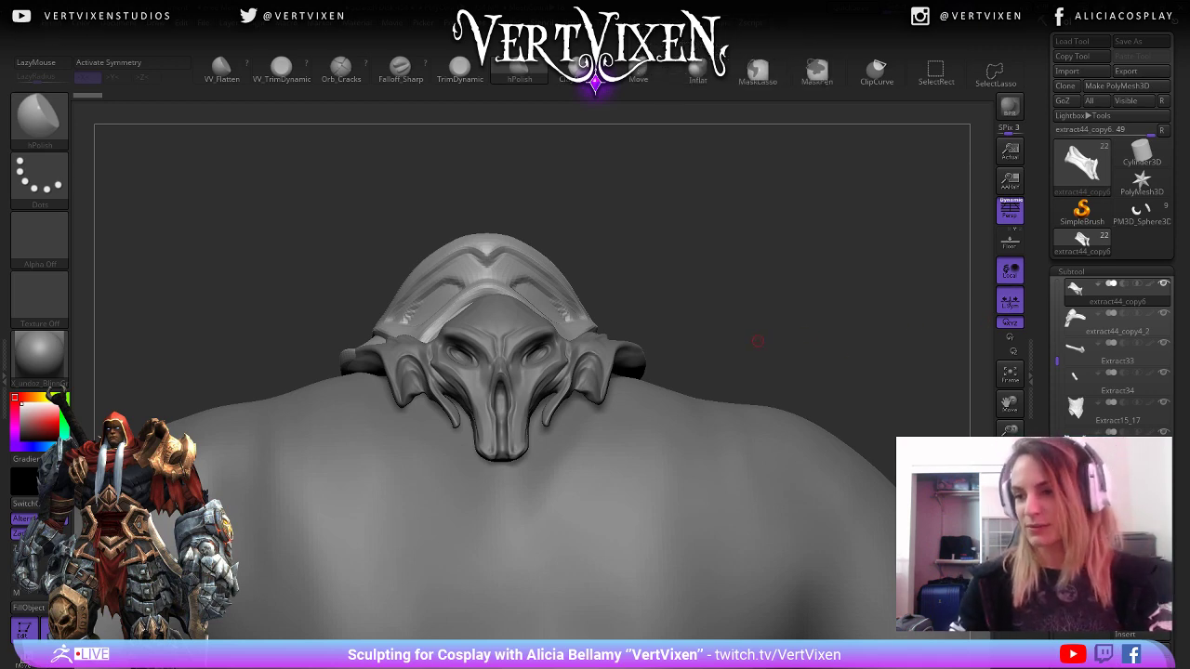
# Select the Extract29_01 and Extract15_17 armour pieces and review the torso armour on the whole body.
pyautogui.moveTo(1010, 322); pyautogui.dragTo(985, 327)
pyautogui.press('f')
pyautogui.moveTo(837, 353); pyautogui.dragTo(607, 381)
pyautogui.keyDown('alt'); pyautogui.click(555, 198); pyautogui.keyUp('alt')
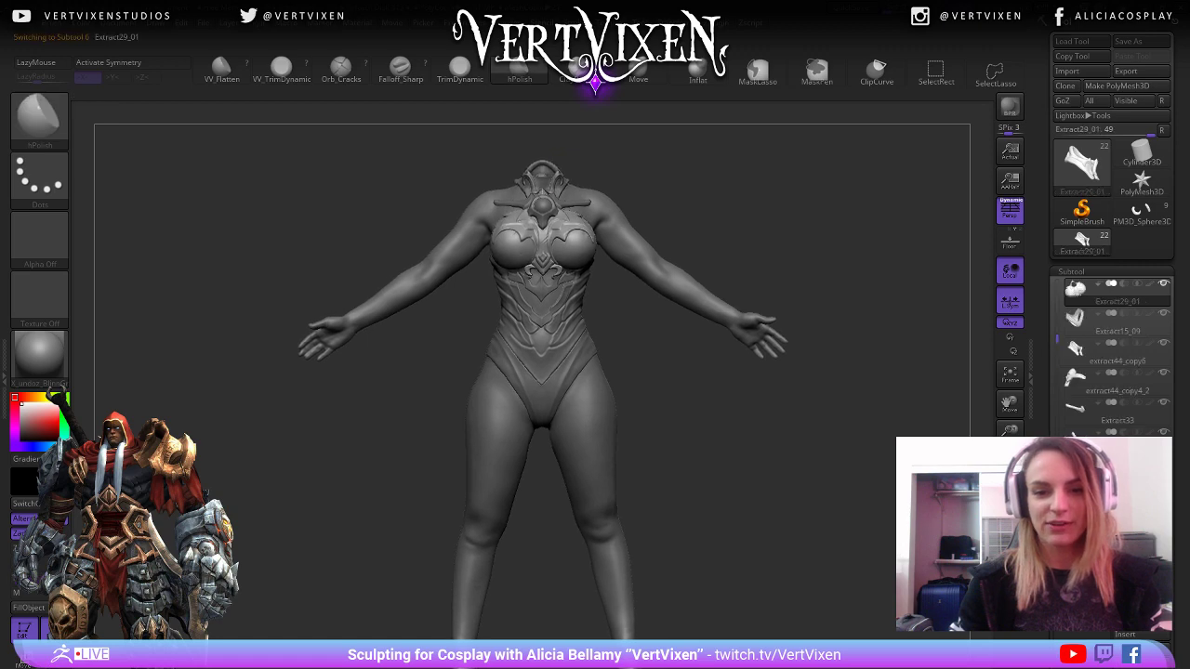
pyautogui.press('f')
pyautogui.moveTo(707, 400); pyautogui.dragTo(771, 404)
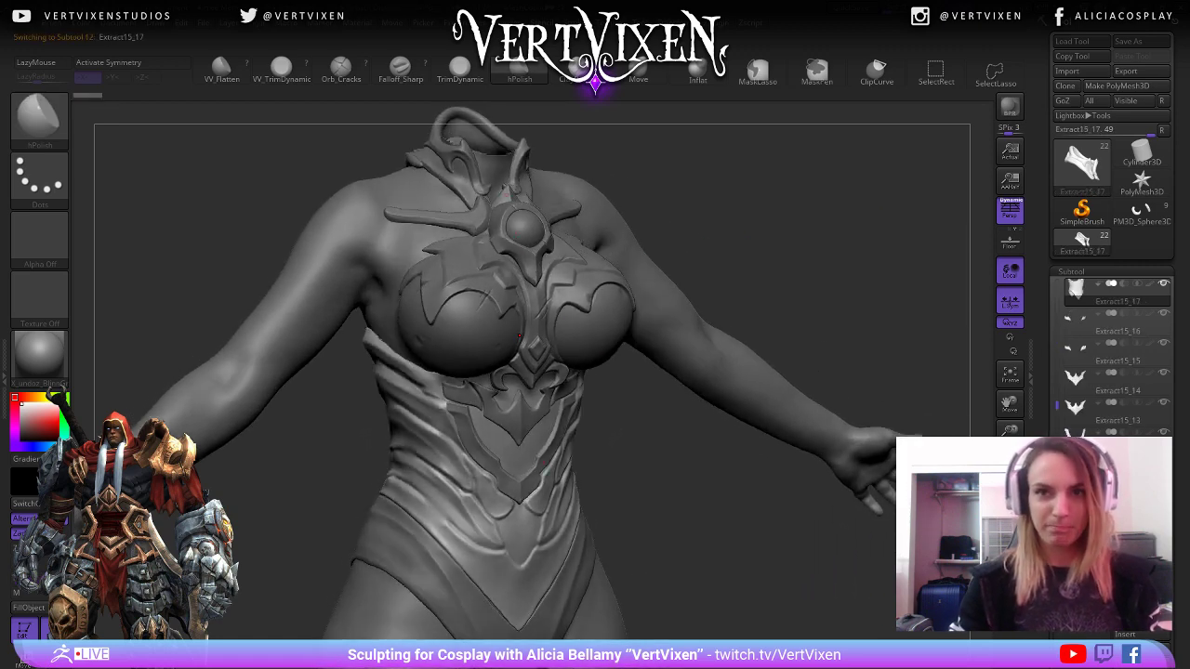
pyautogui.keyDown('alt'); pyautogui.moveTo(665, 595); pyautogui.dragTo(637, 504); pyautogui.keyUp('alt')
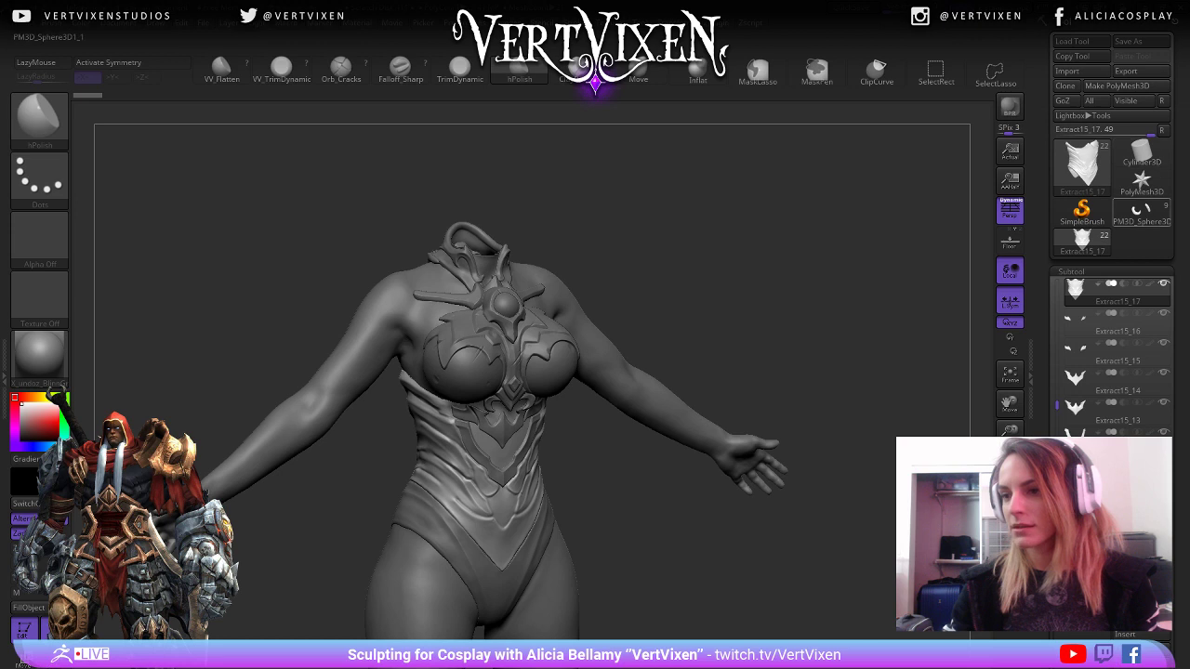
# Return to the PM3D_Sphere3D1_1 horn model and hide the mannequin's arms and torso, leaving the face armour visible.
pyautogui.click(1141, 212)
pyautogui.moveTo(669, 242); pyautogui.dragTo(790, 247)
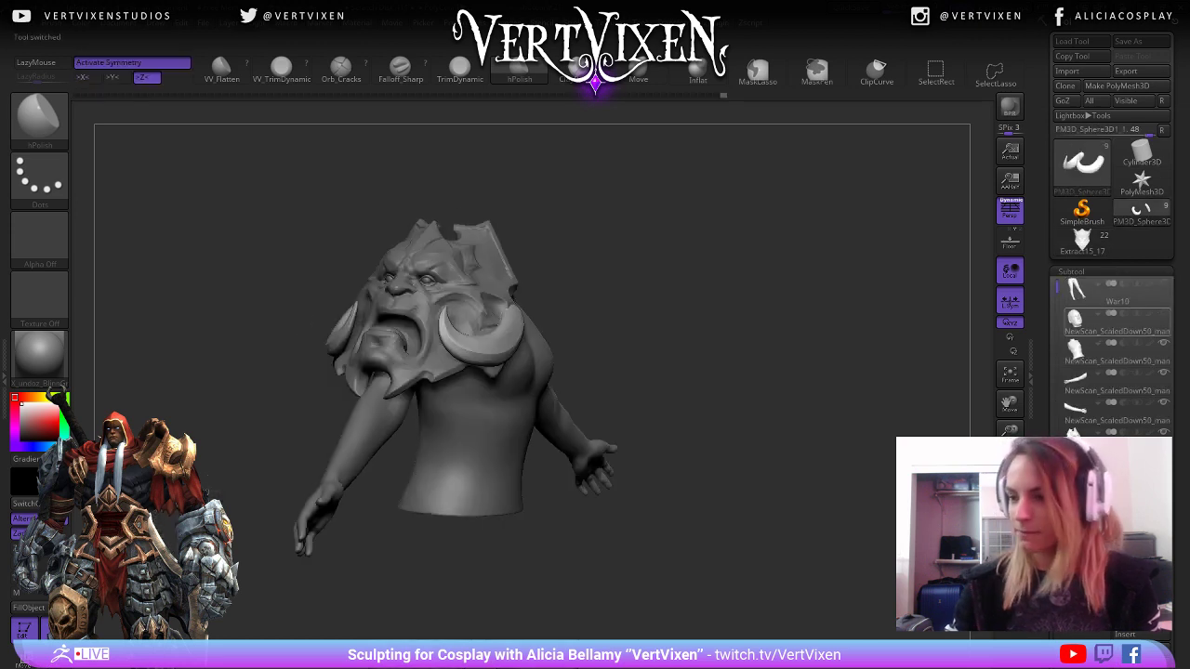
pyautogui.click(1163, 403)
pyautogui.click(1163, 373)
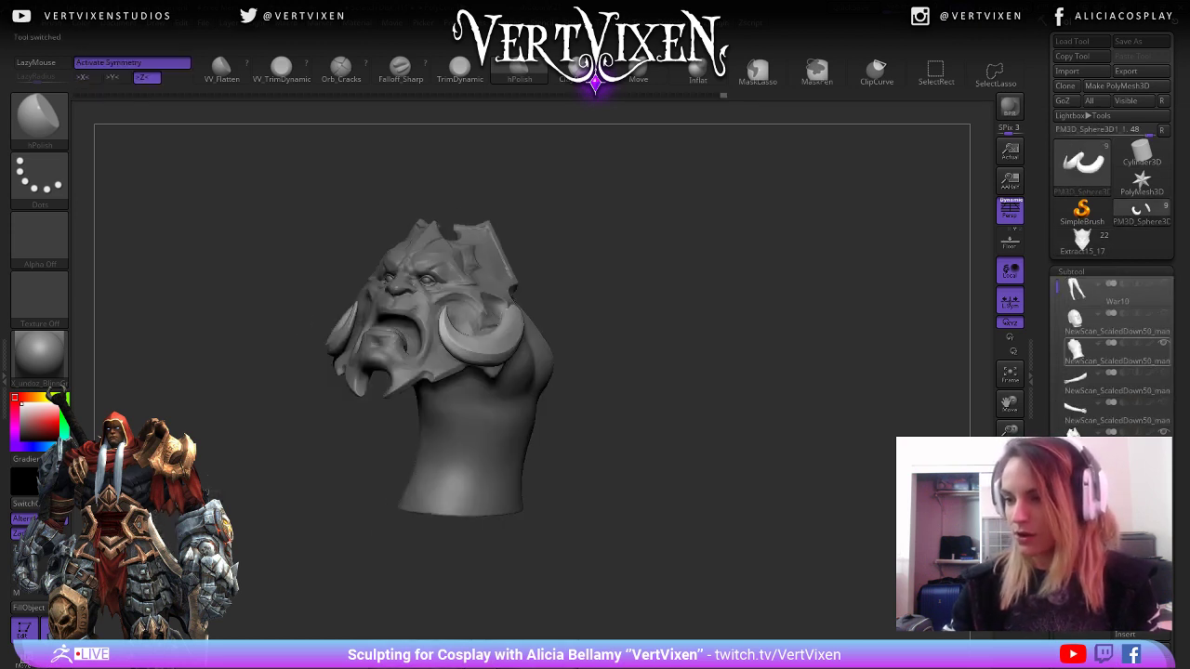
pyautogui.click(1163, 343)
pyautogui.moveTo(743, 307); pyautogui.dragTo(837, 311)
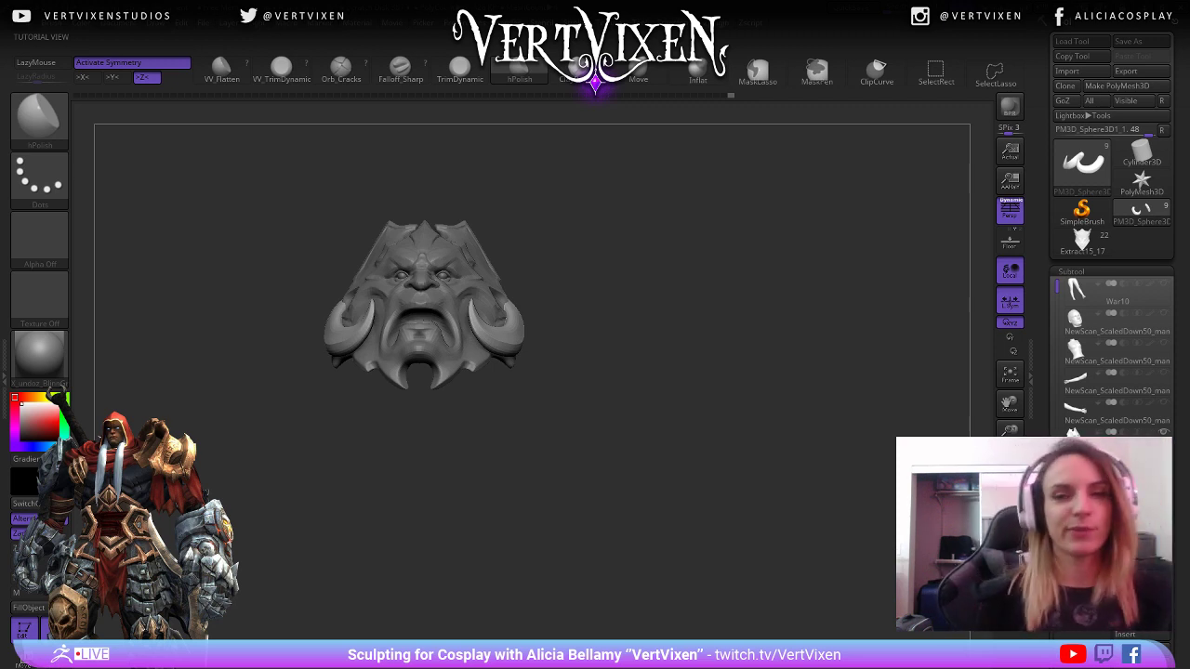
# Inspect the demon face from several side angles and close in on the horn's lower curve.
pyautogui.moveTo(651, 372); pyautogui.dragTo(753, 409)
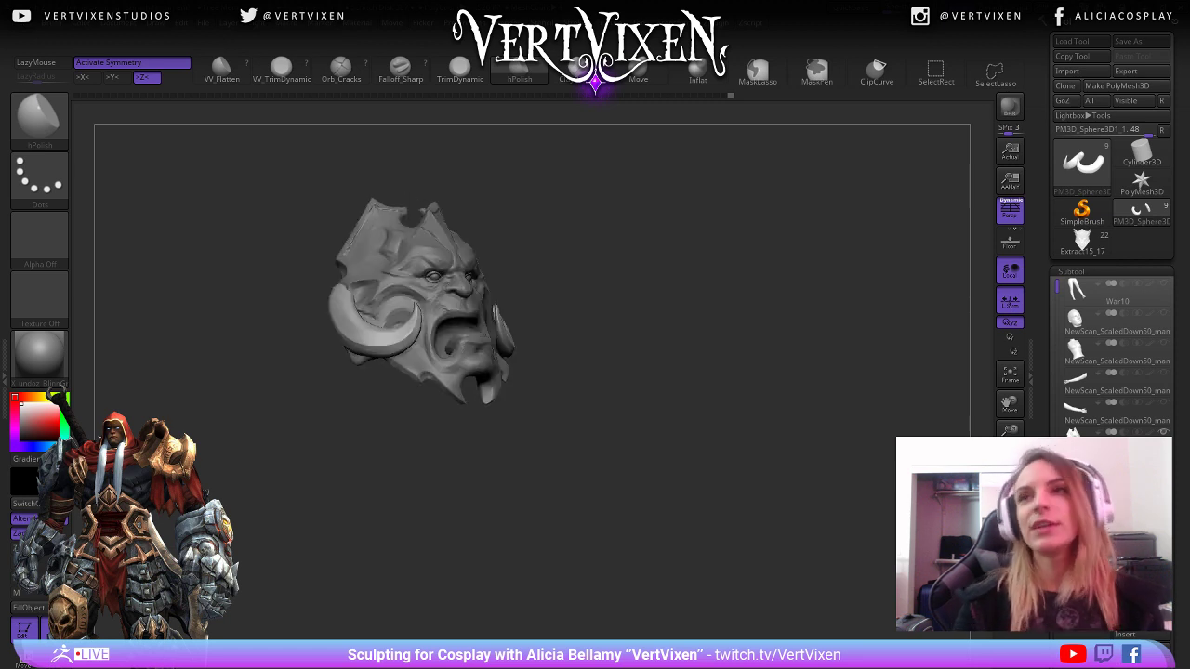
pyautogui.moveTo(650, 391); pyautogui.dragTo(702, 376)
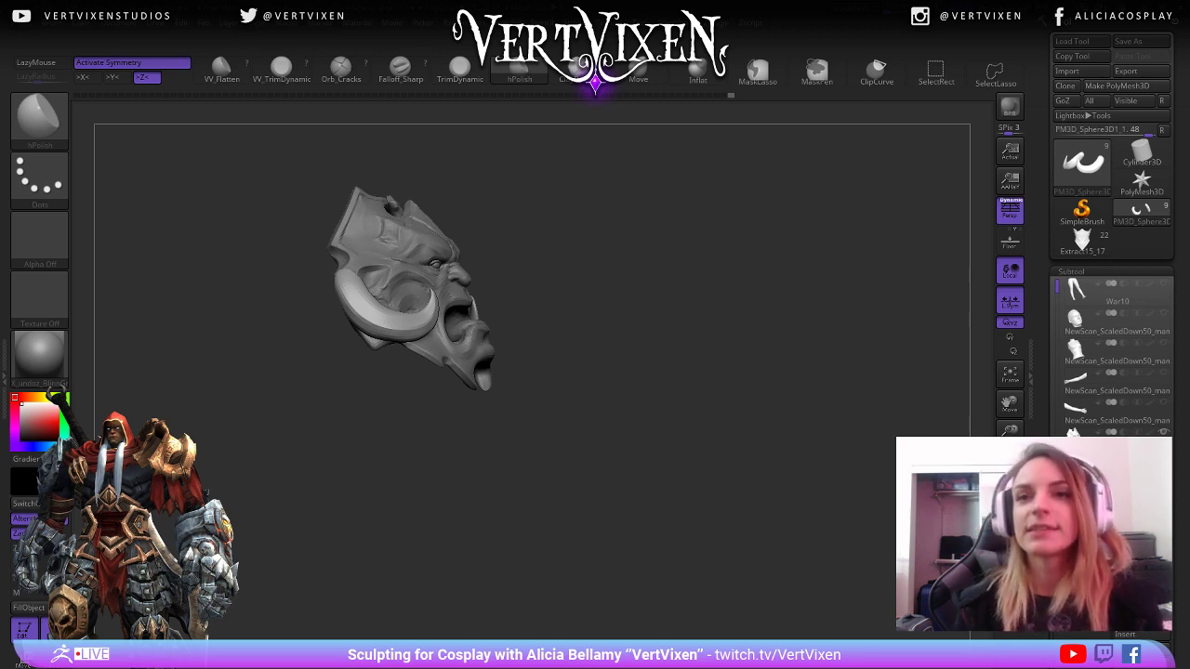
pyautogui.moveTo(688, 390); pyautogui.dragTo(657, 378)
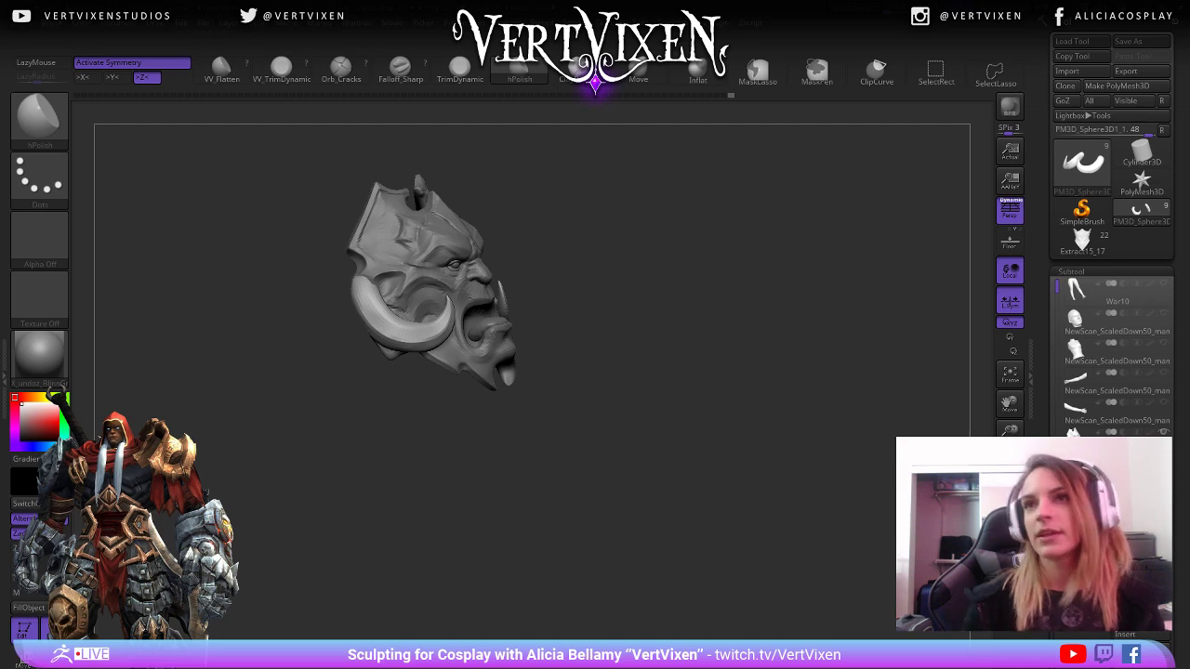
pyautogui.moveTo(716, 358); pyautogui.dragTo(775, 287)
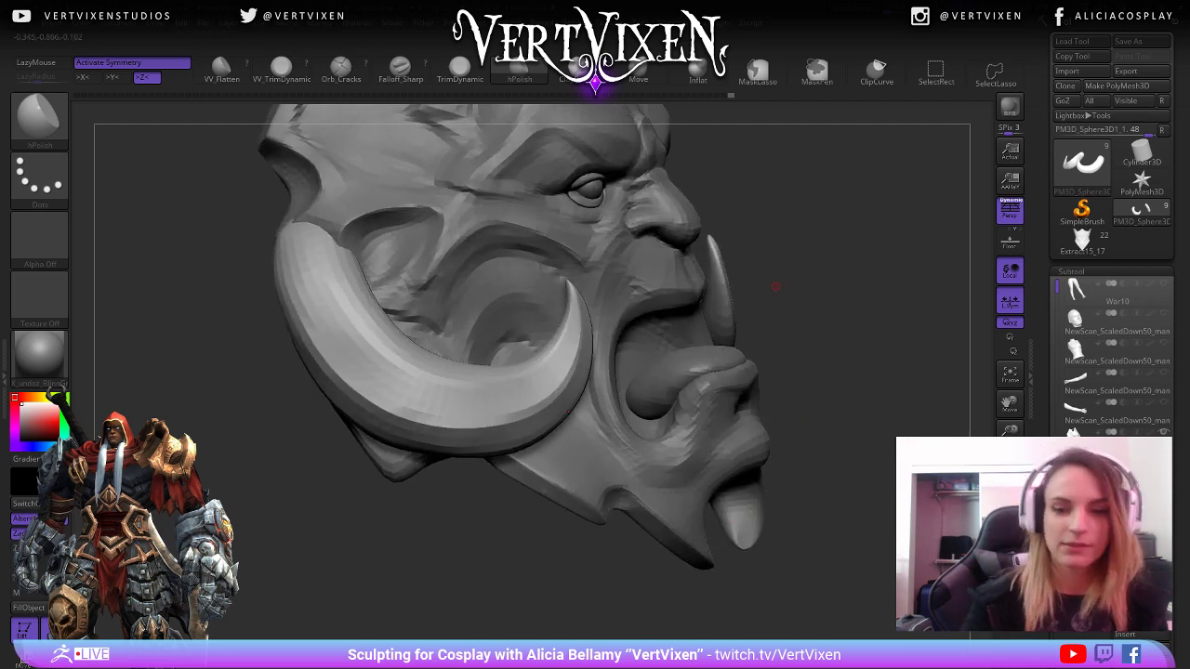
pyautogui.press('space')
pyautogui.moveTo(776, 279); pyautogui.dragTo(707, 307)
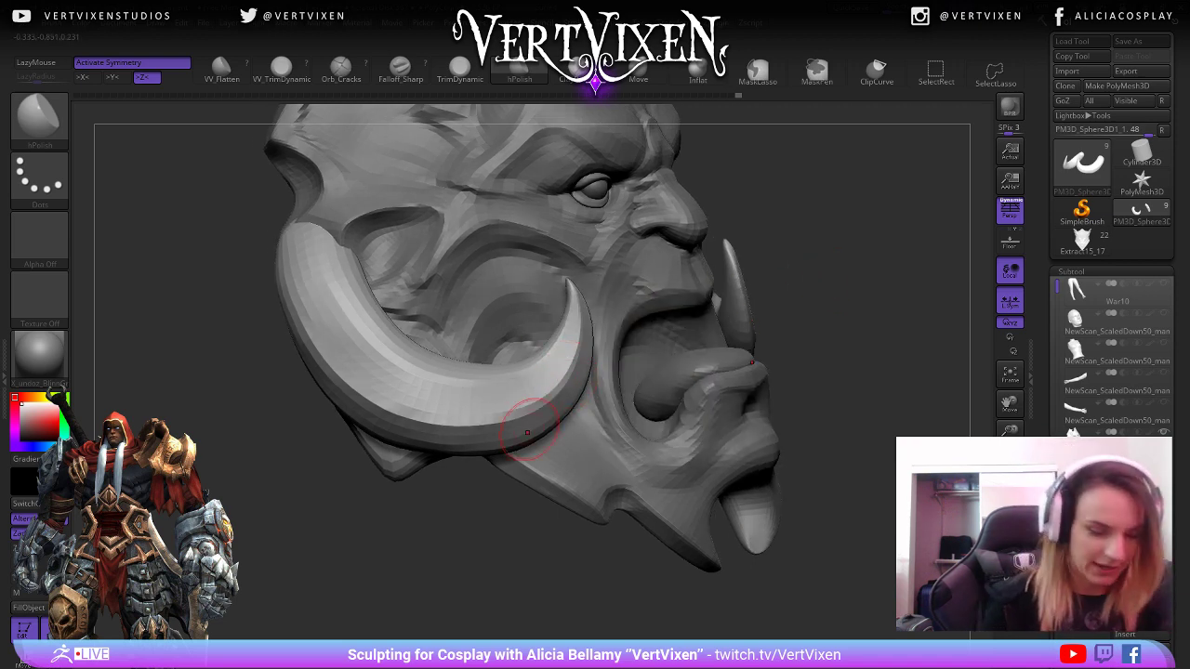
# Smooth the near horn's pointed tip and polish its lower outer curve.
pyautogui.press('space')
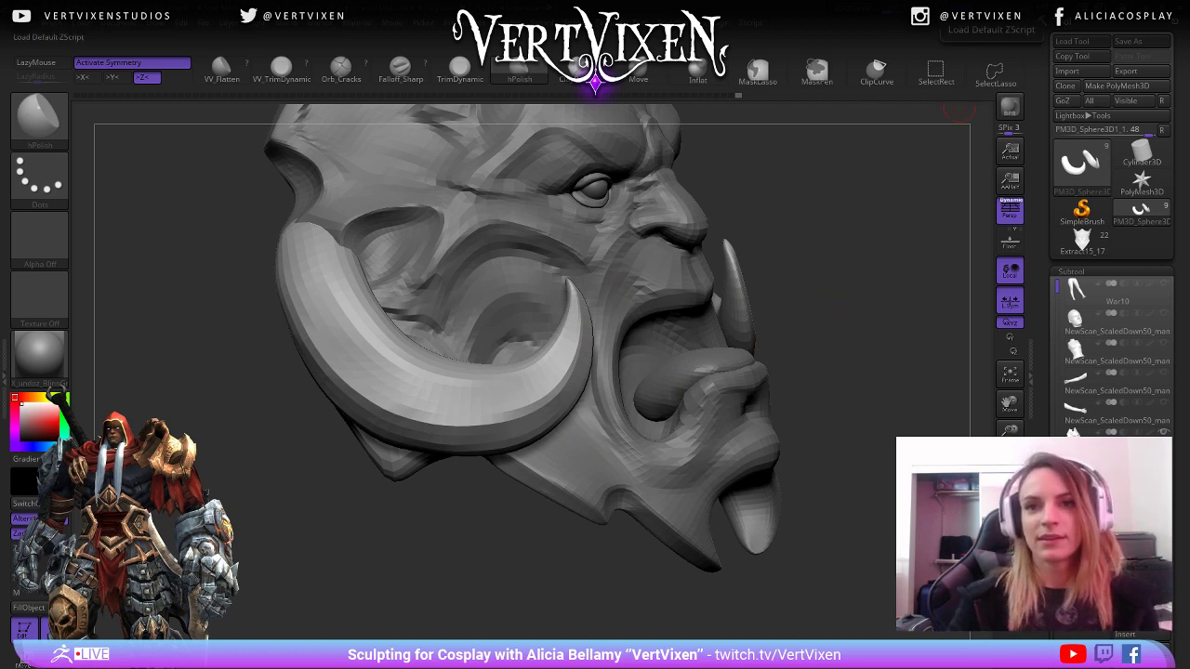
pyautogui.moveTo(864, 292); pyautogui.dragTo(860, 337)
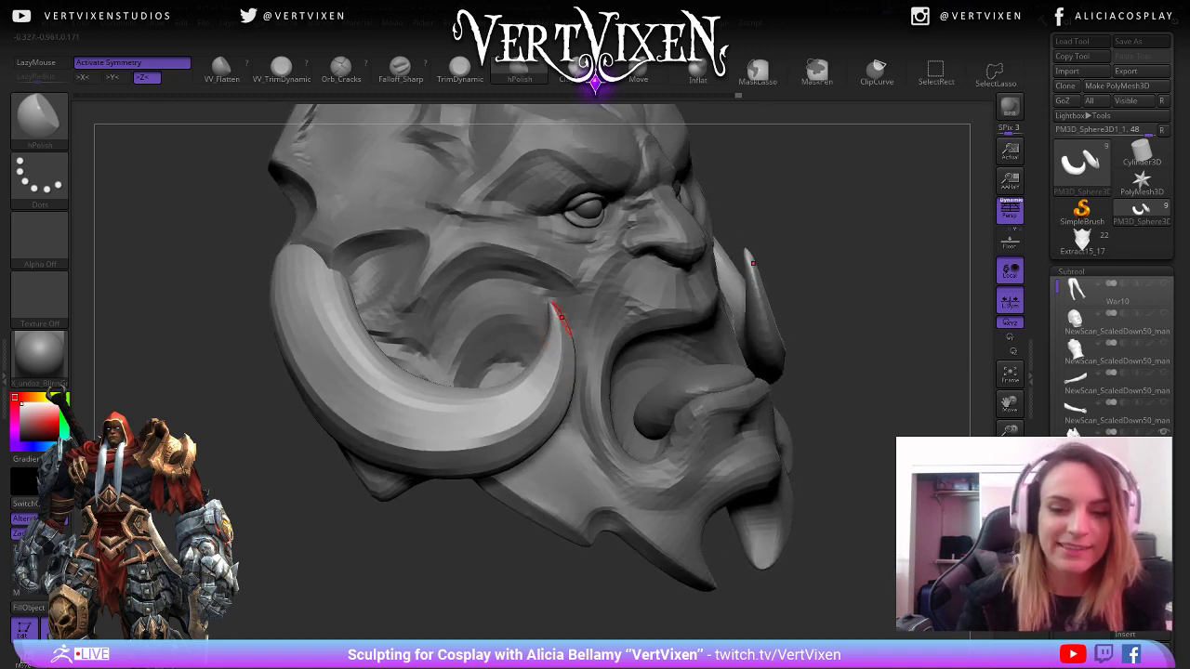
pyautogui.keyDown('shift'); pyautogui.moveTo(565, 322); pyautogui.dragTo(569, 400); pyautogui.keyUp('shift')
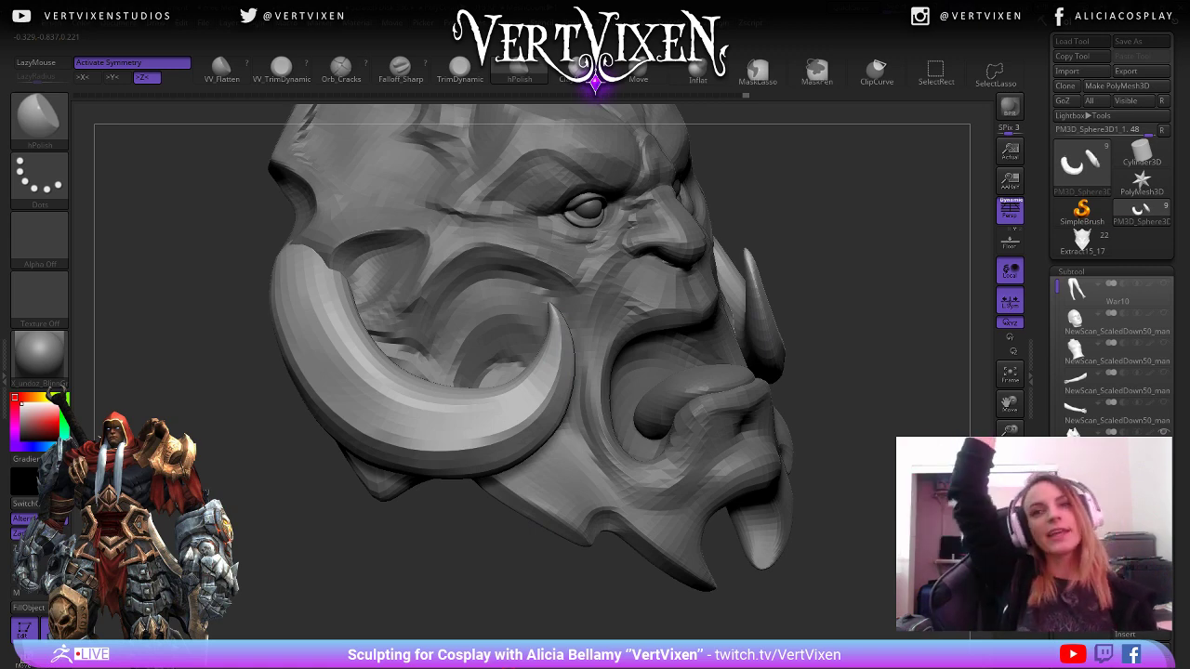
pyautogui.moveTo(870, 264)
pyautogui.mouseDown()
pyautogui.moveTo(885, 261)
pyautogui.moveTo(848, 259)
pyautogui.mouseUp()
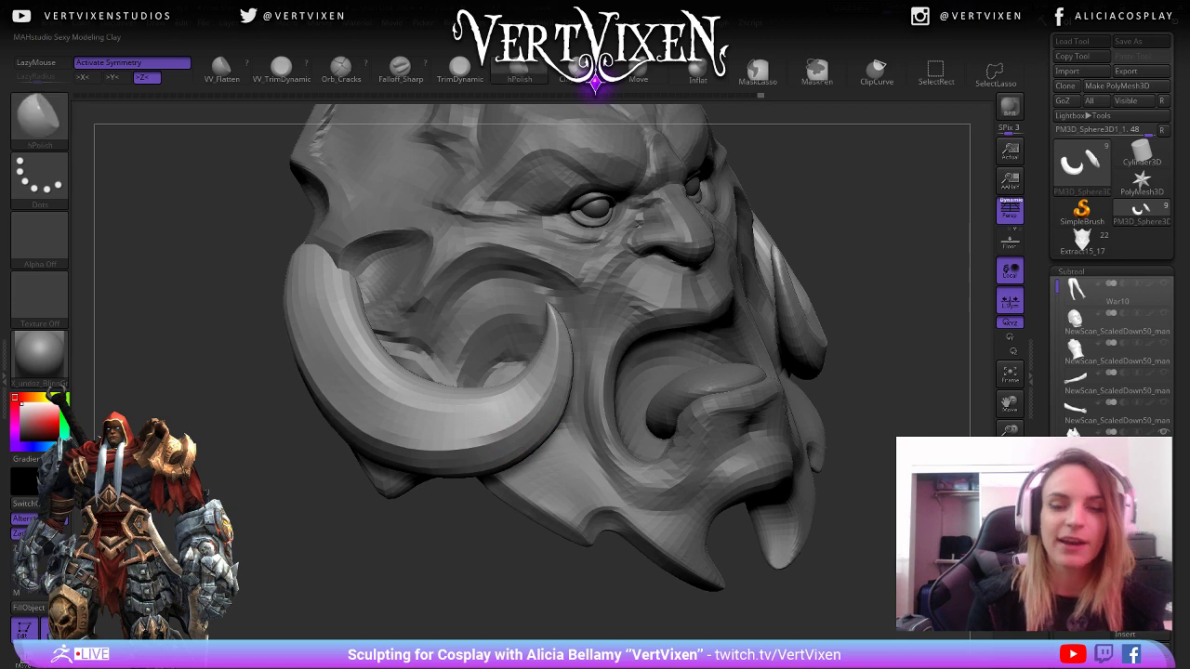
pyautogui.moveTo(307, 558)
pyautogui.mouseDown()
pyautogui.moveTo(456, 604)
pyautogui.moveTo(770, 557)
pyautogui.moveTo(632, 412)
pyautogui.mouseUp()
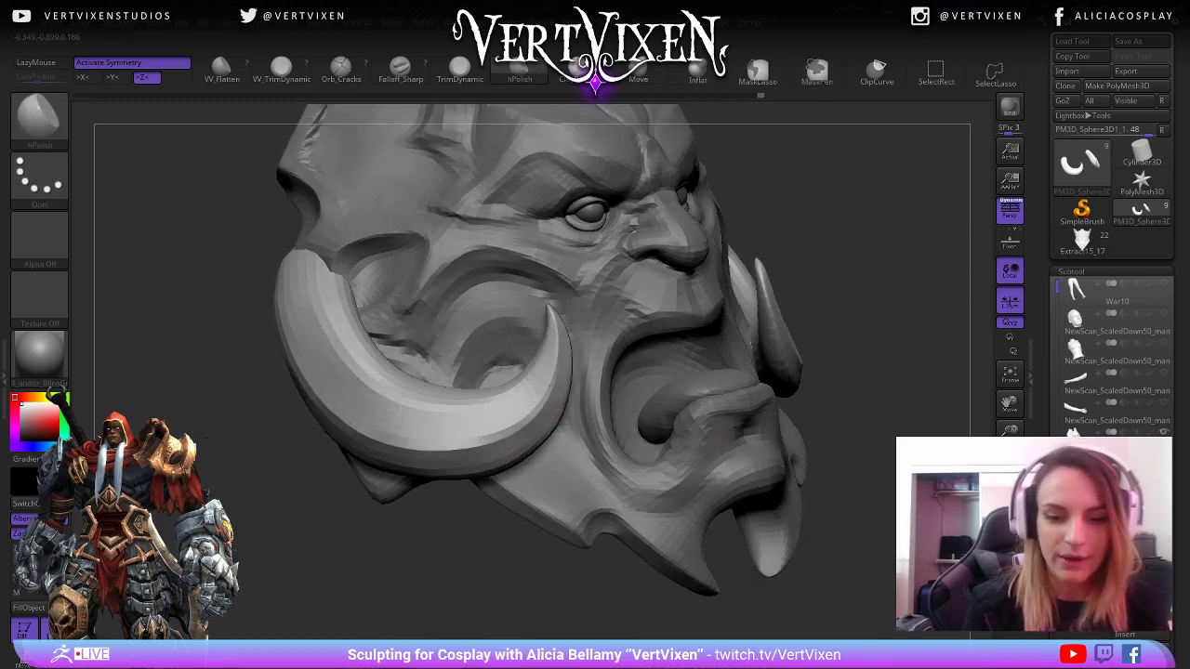
pyautogui.moveTo(557, 418)
pyautogui.mouseDown()
pyautogui.moveTo(477, 621)
pyautogui.moveTo(474, 576)
pyautogui.moveTo(483, 598)
pyautogui.mouseUp()
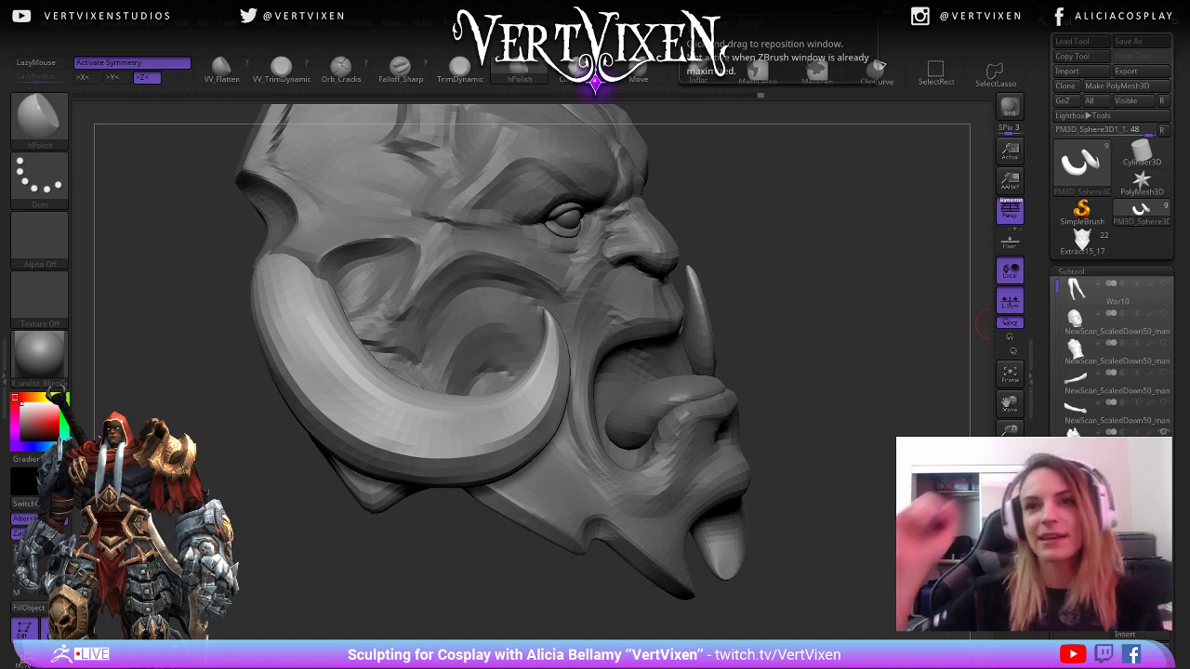
pyautogui.moveTo(967, 321); pyautogui.dragTo(781, 373)
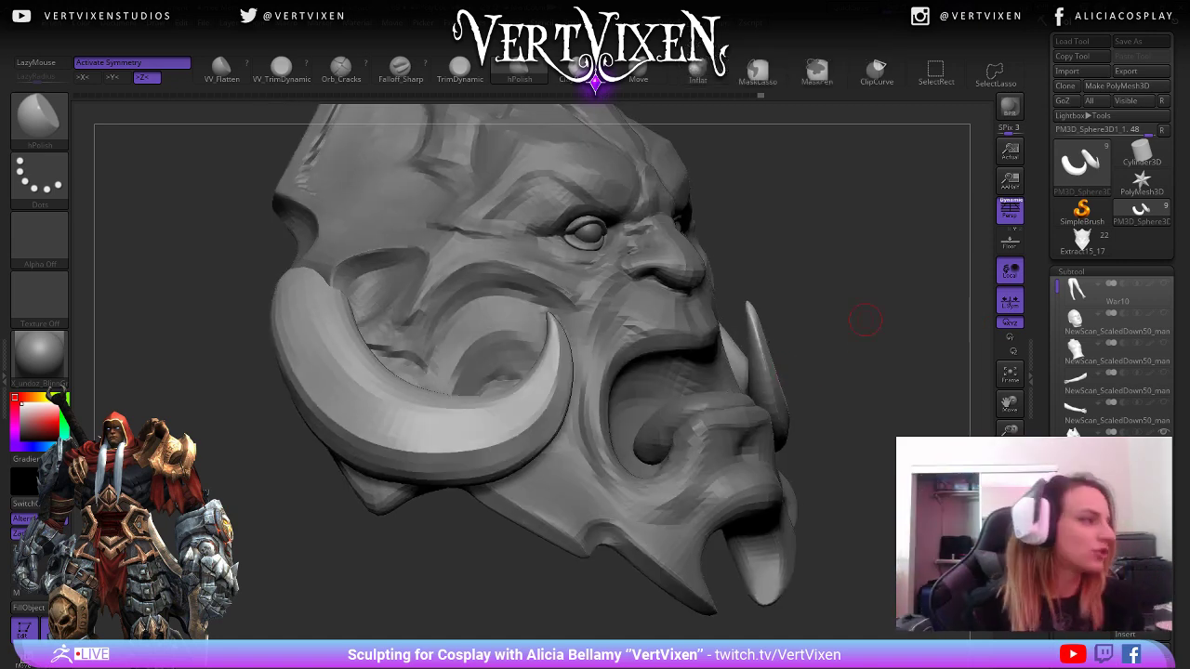
pyautogui.hotkey('shift', 'd')
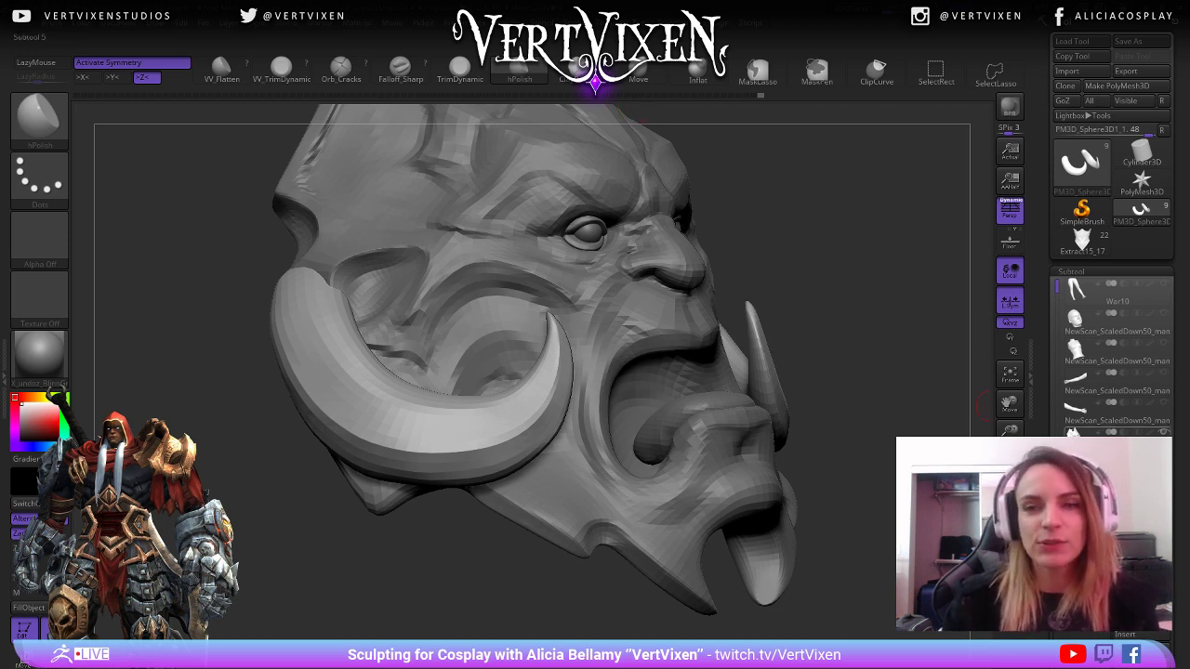
pyautogui.scroll(-10, 1111, 279)
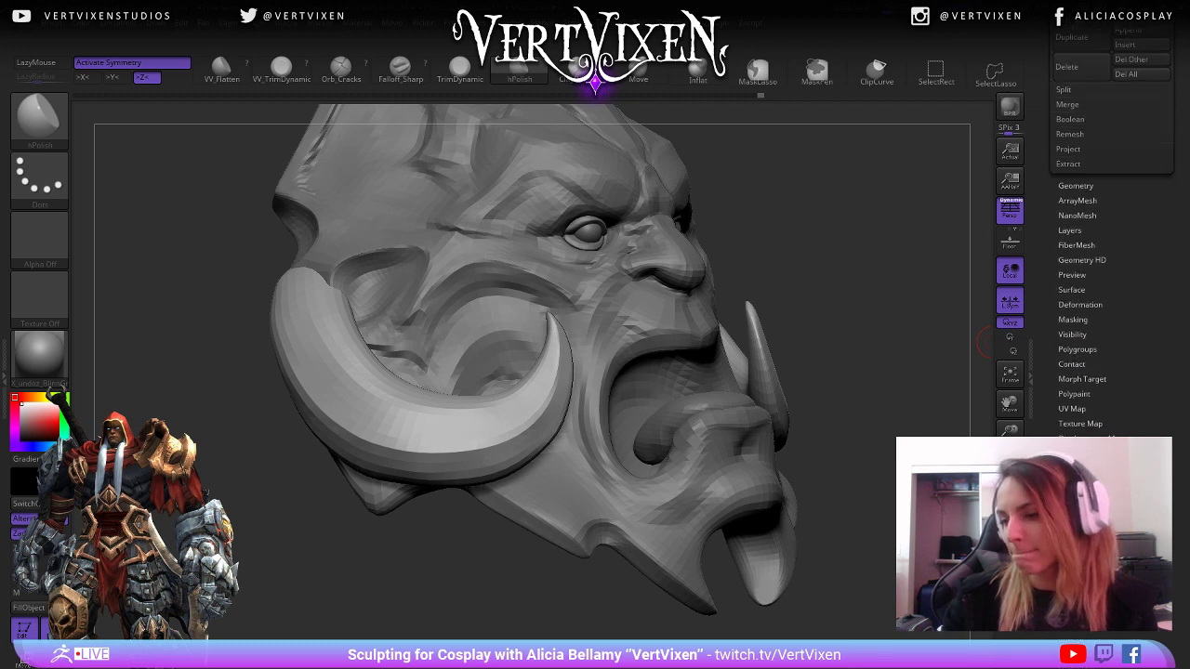
pyautogui.scroll(5, 1111, 260)
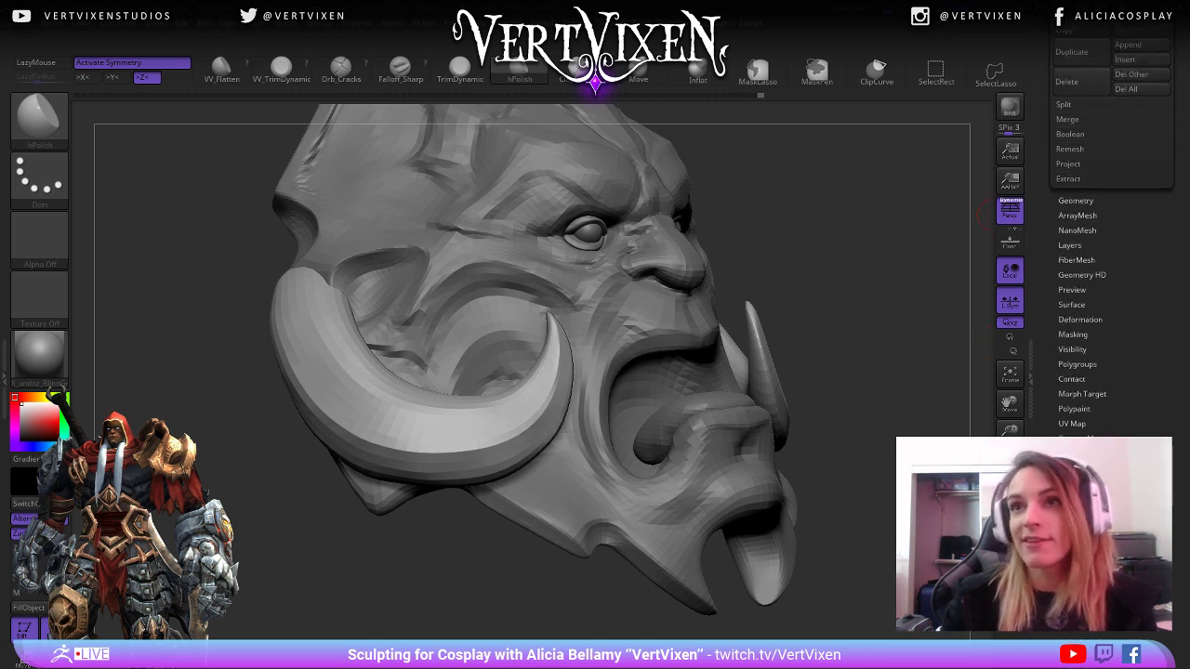
pyautogui.click(718, 22)
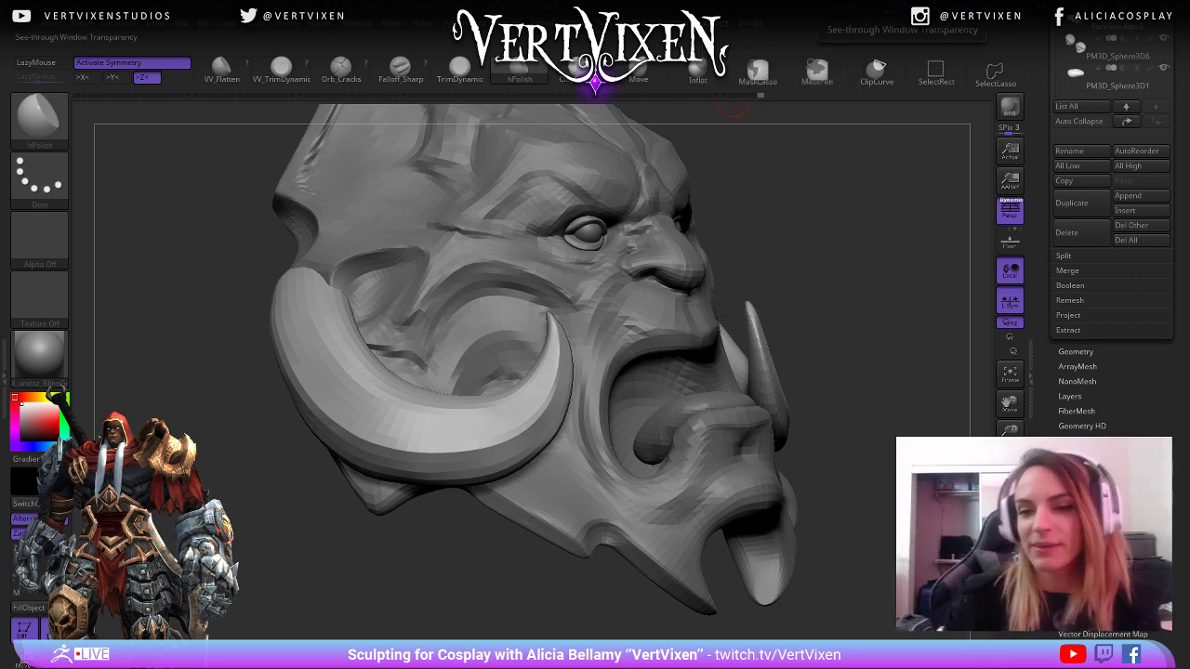
pyautogui.click(723, 22)
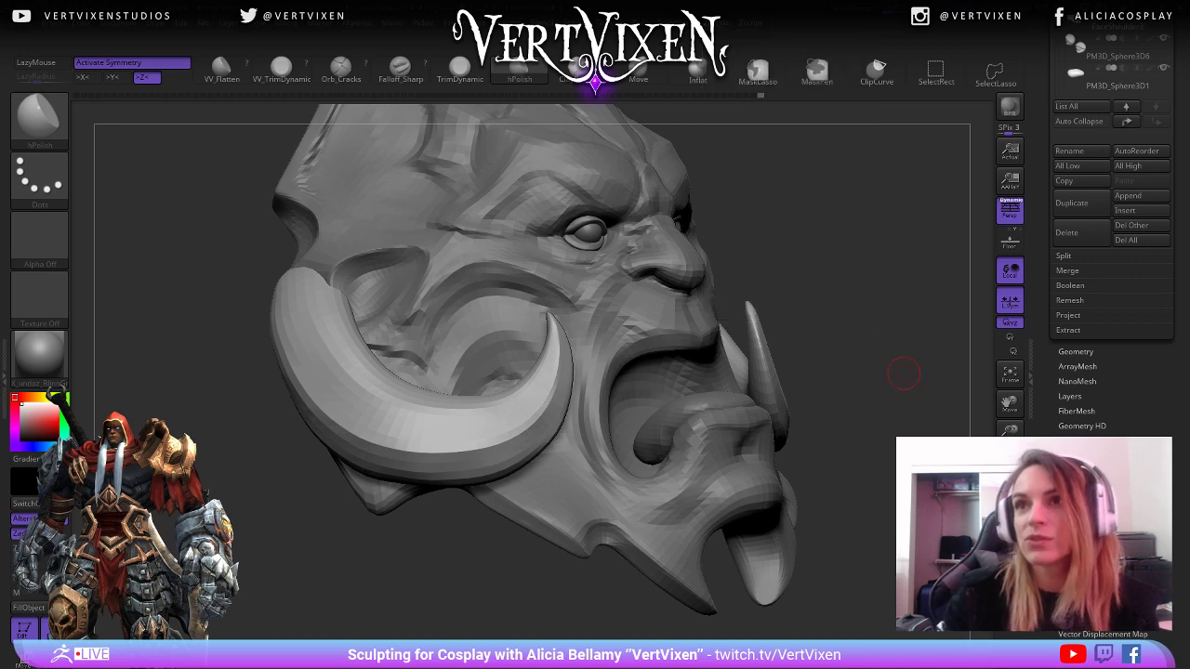
# Reshape the near horn's pointed tip with the Move brush at a draw size of about 44.
pyautogui.moveTo(829, 283)
pyautogui.mouseDown()
pyautogui.moveTo(814, 311)
pyautogui.moveTo(823, 332)
pyautogui.mouseUp()
pyautogui.press('space')
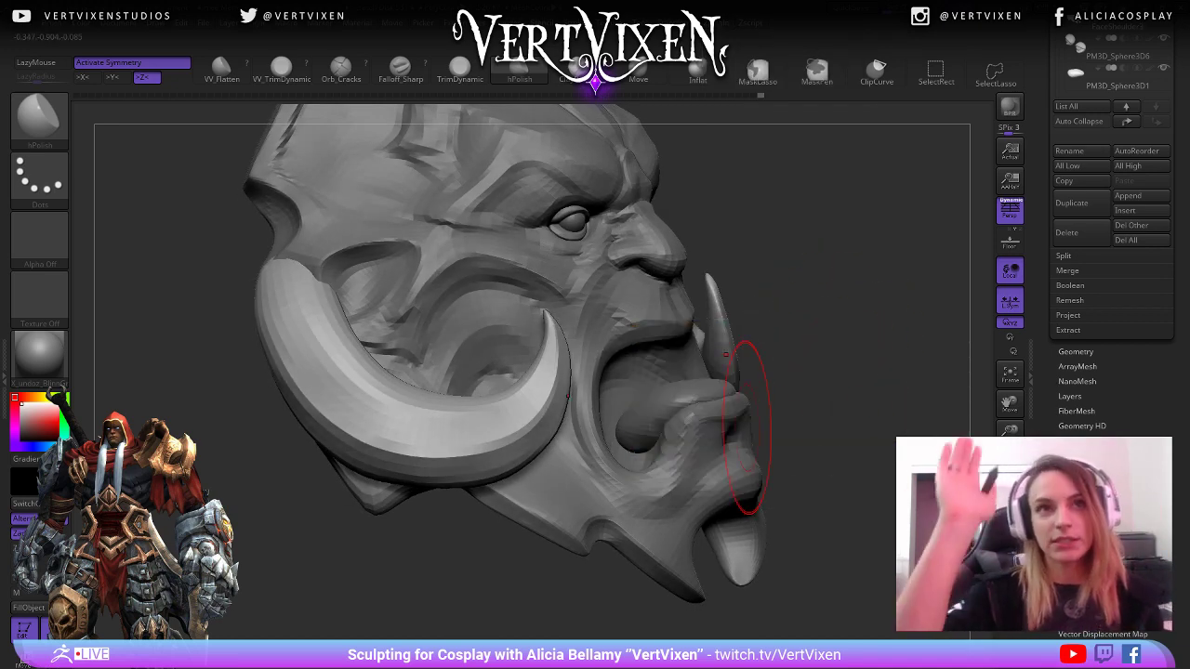
pyautogui.moveTo(796, 266); pyautogui.dragTo(651, 335)
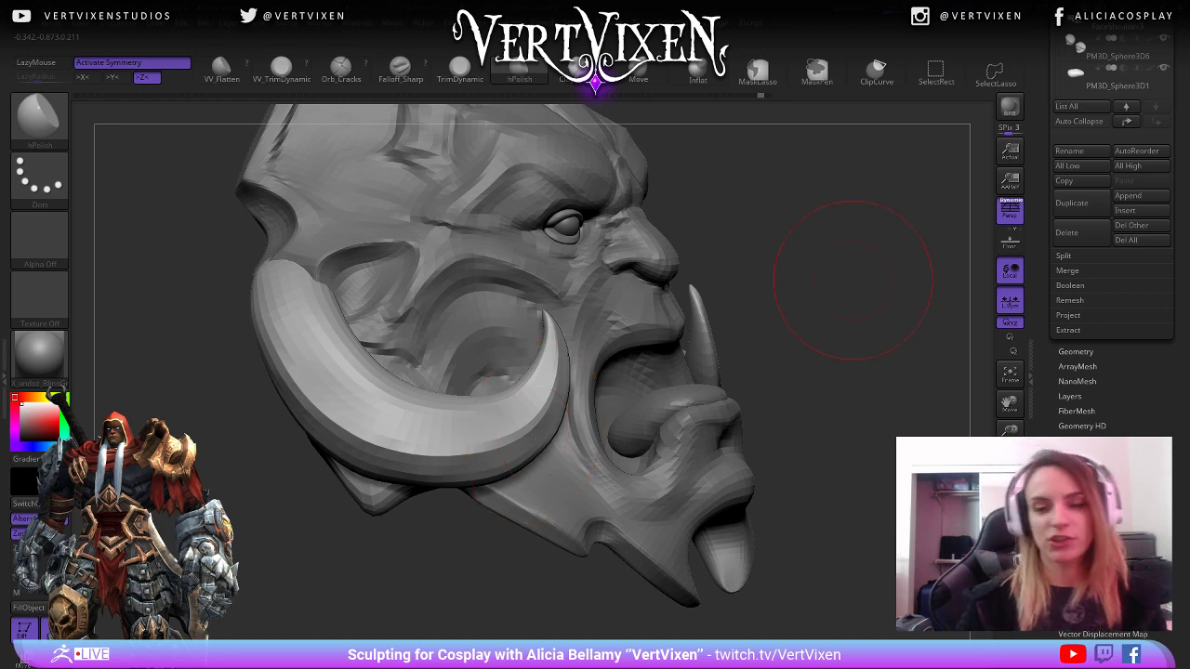
pyautogui.moveTo(824, 252); pyautogui.dragTo(810, 359)
pyautogui.press('b')
pyautogui.press('m')
pyautogui.press('v')
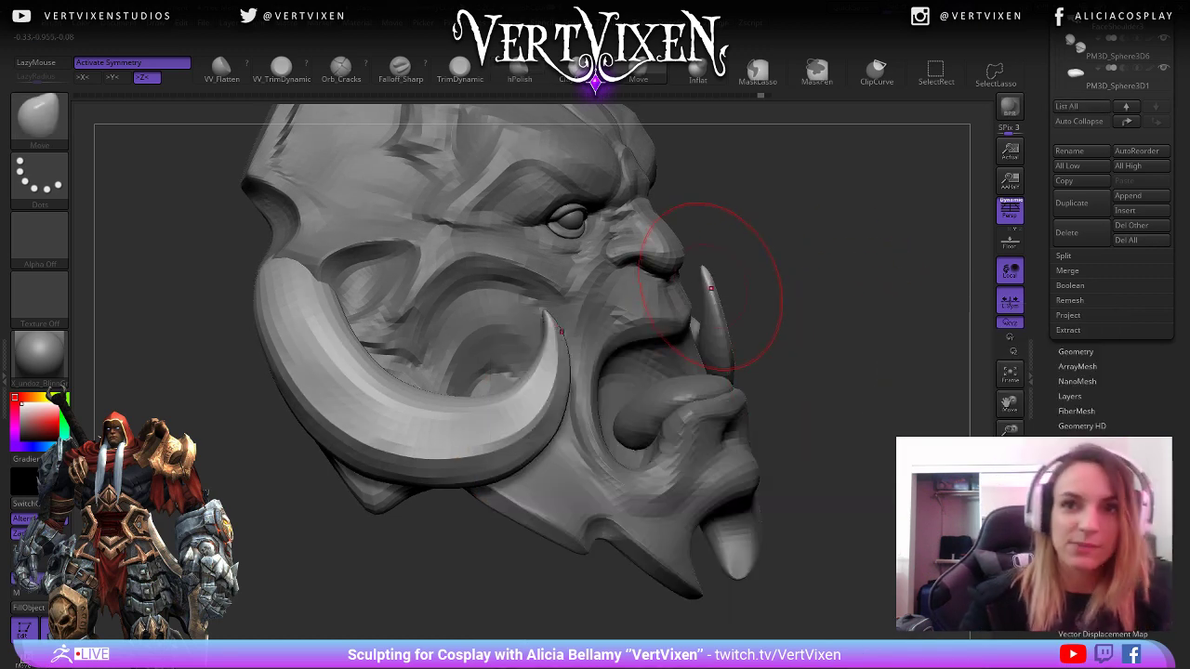
pyautogui.press('space')
pyautogui.press('space')
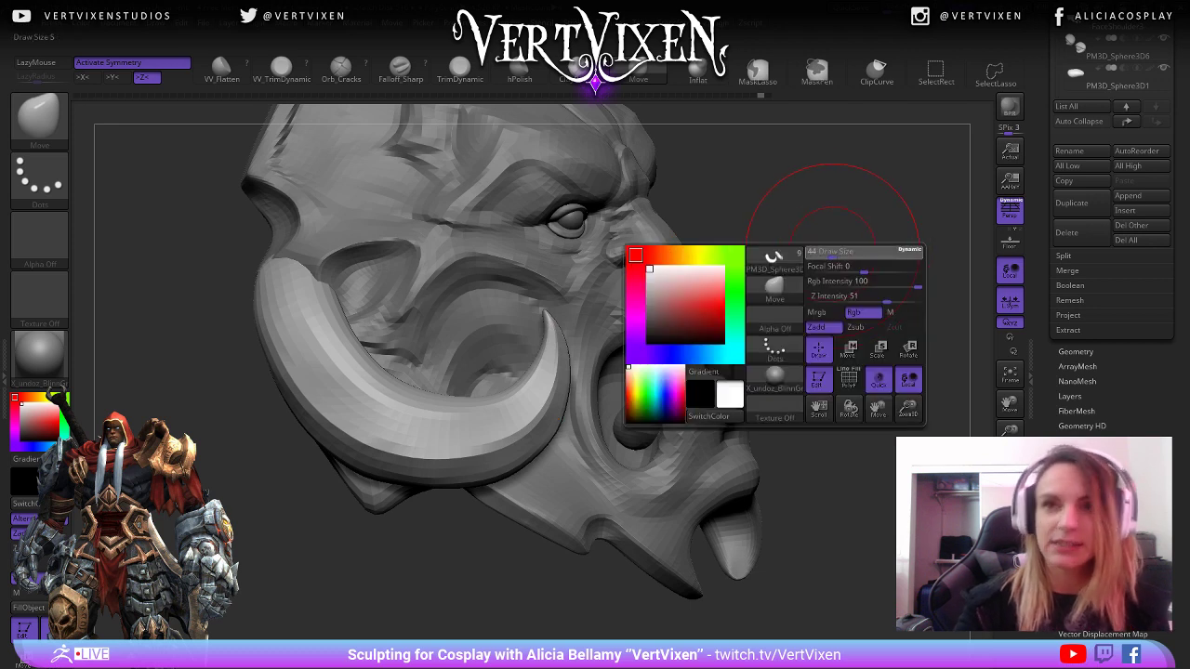
pyautogui.moveTo(827, 270)
pyautogui.mouseDown()
pyautogui.moveTo(725, 362)
pyautogui.moveTo(651, 377)
pyautogui.moveTo(842, 325)
pyautogui.moveTo(598, 306)
pyautogui.mouseUp()
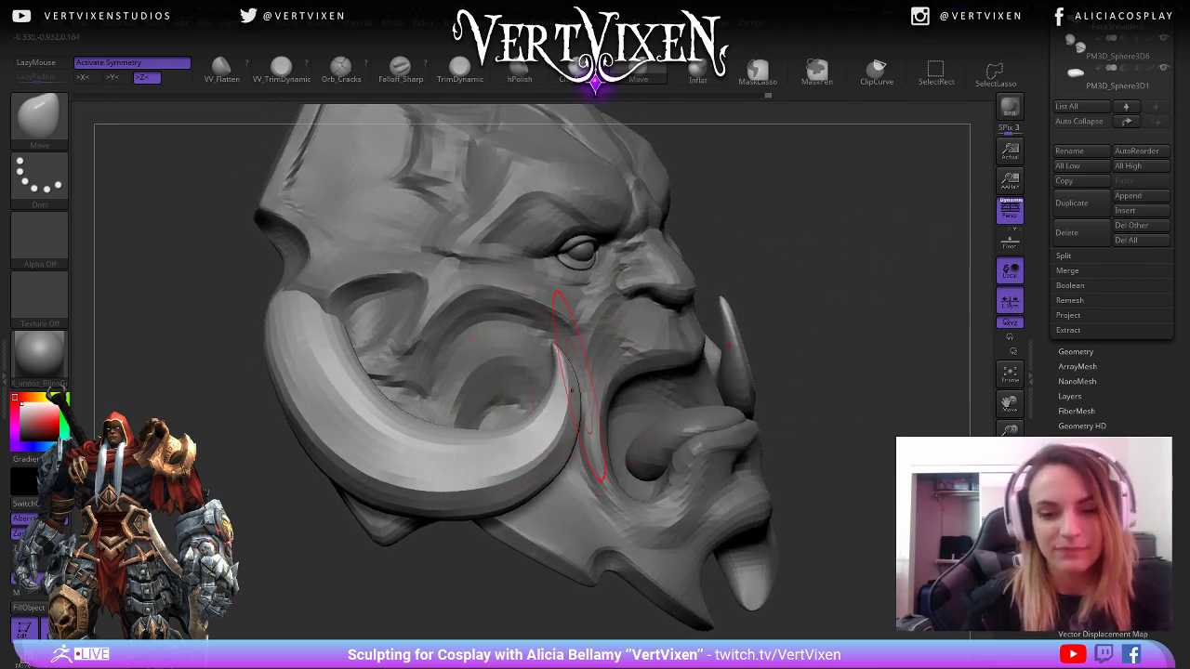
# Enlarge the Move brush to a draw size of about 56 and adjust the thick rear curve of the near horn.
pyautogui.moveTo(805, 409); pyautogui.dragTo(812, 400)
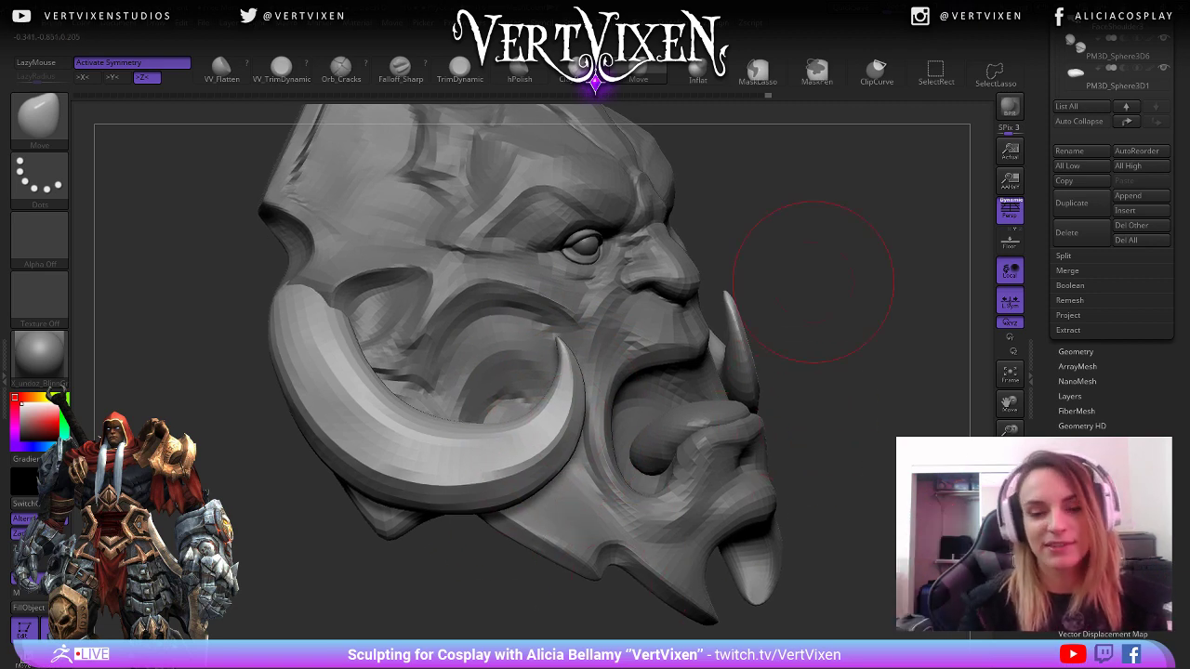
pyautogui.moveTo(813, 282); pyautogui.dragTo(837, 282)
pyautogui.press('space')
pyautogui.moveTo(327, 407); pyautogui.dragTo(332, 406)
pyautogui.press('space')
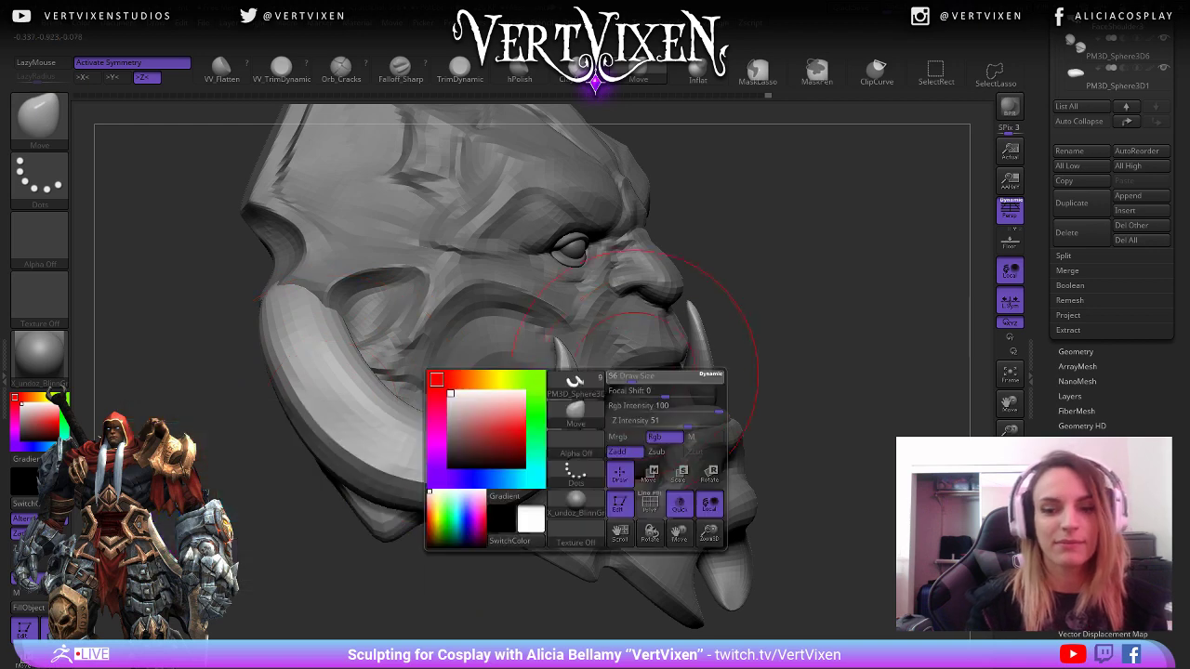
pyautogui.moveTo(800, 437)
pyautogui.mouseDown()
pyautogui.moveTo(818, 447)
pyautogui.moveTo(810, 451)
pyautogui.moveTo(848, 433)
pyautogui.moveTo(800, 435)
pyautogui.mouseUp()
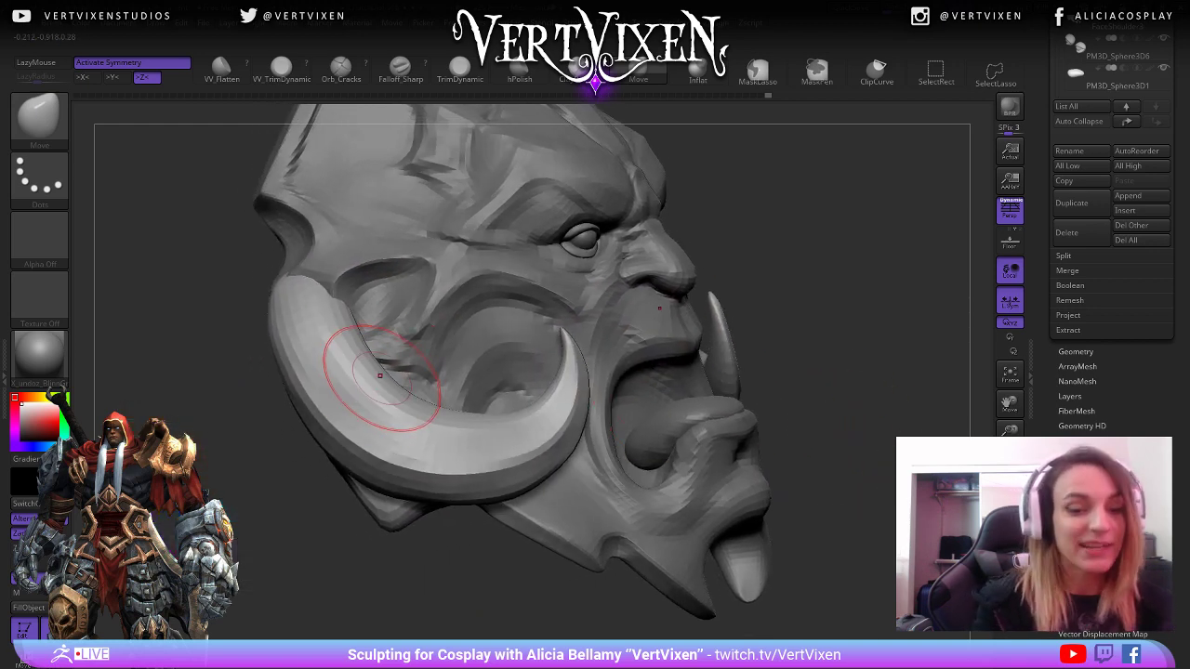
# Smooth the horn's broad curve, and polish its outer surface using hPolish at a draw size of about 20.
pyautogui.keyDown('shift'); pyautogui.moveTo(379, 376); pyautogui.dragTo(397, 485); pyautogui.keyUp('shift')
pyautogui.press('2')
pyautogui.moveTo(795, 392); pyautogui.dragTo(795, 407, button='right')
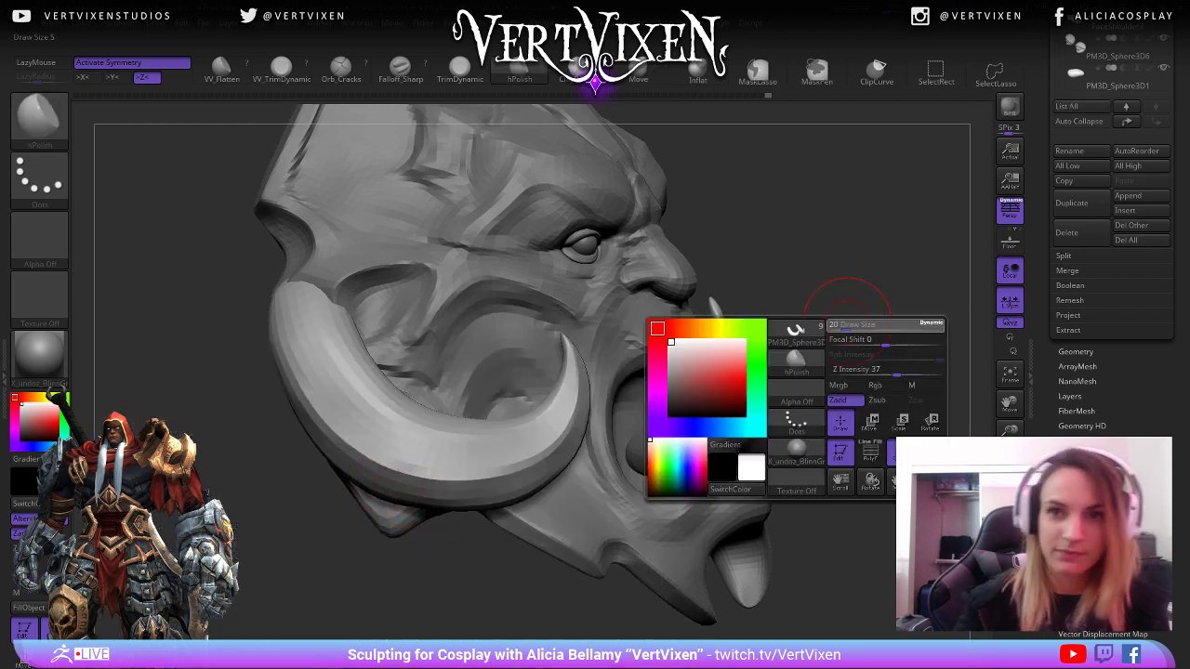
pyautogui.moveTo(318, 370)
pyautogui.mouseDown()
pyautogui.moveTo(348, 401)
pyautogui.moveTo(307, 374)
pyautogui.moveTo(416, 430)
pyautogui.mouseUp()
pyautogui.moveTo(289, 327); pyautogui.dragTo(348, 421)
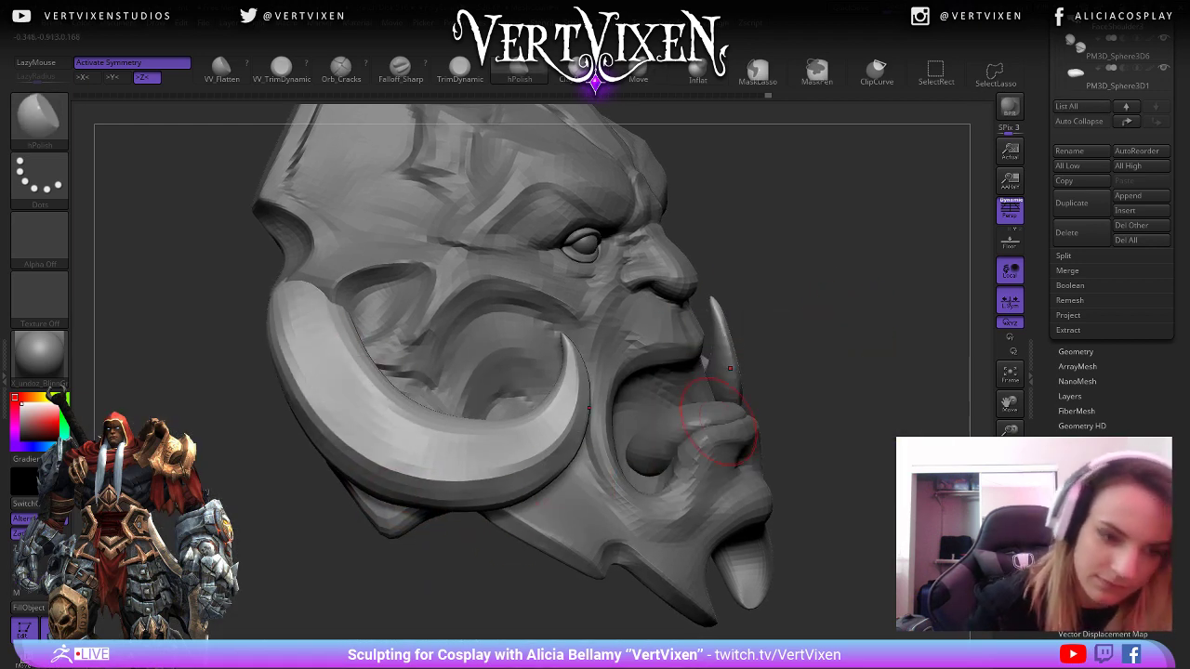
# Refine the bevel along the near horn's lower edge with smoothing and hPolish strokes, checking the profile from several angles.
pyautogui.moveTo(716, 423); pyautogui.dragTo(456, 425, button='right')
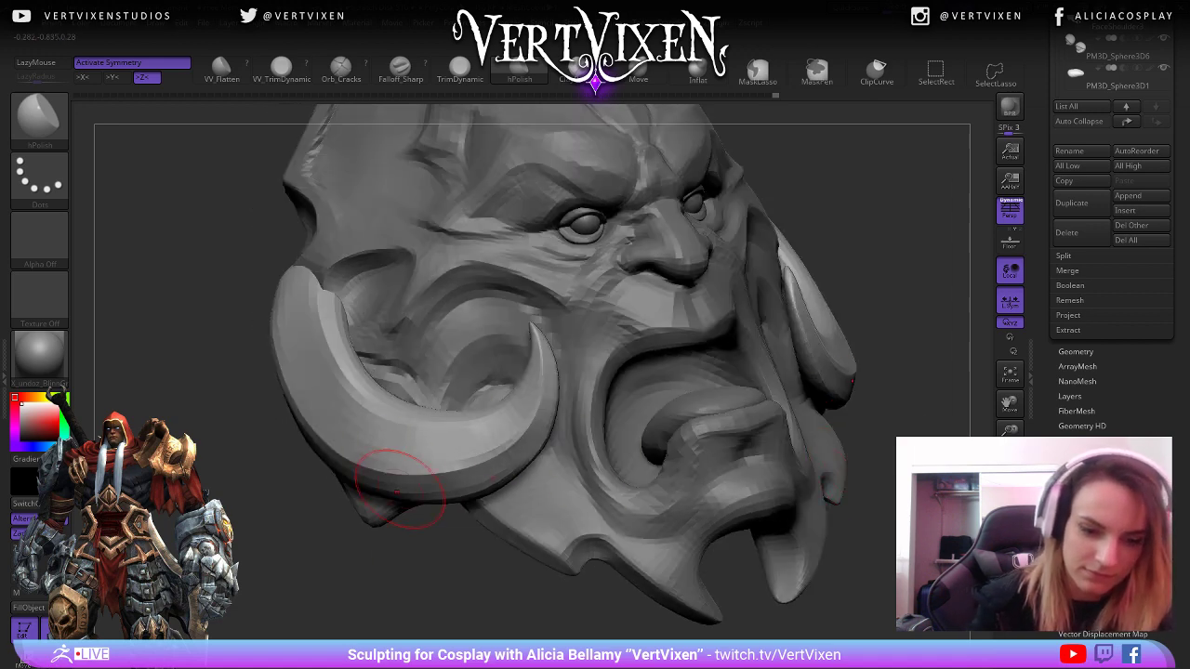
pyautogui.moveTo(854, 364); pyautogui.dragTo(871, 393, button='right')
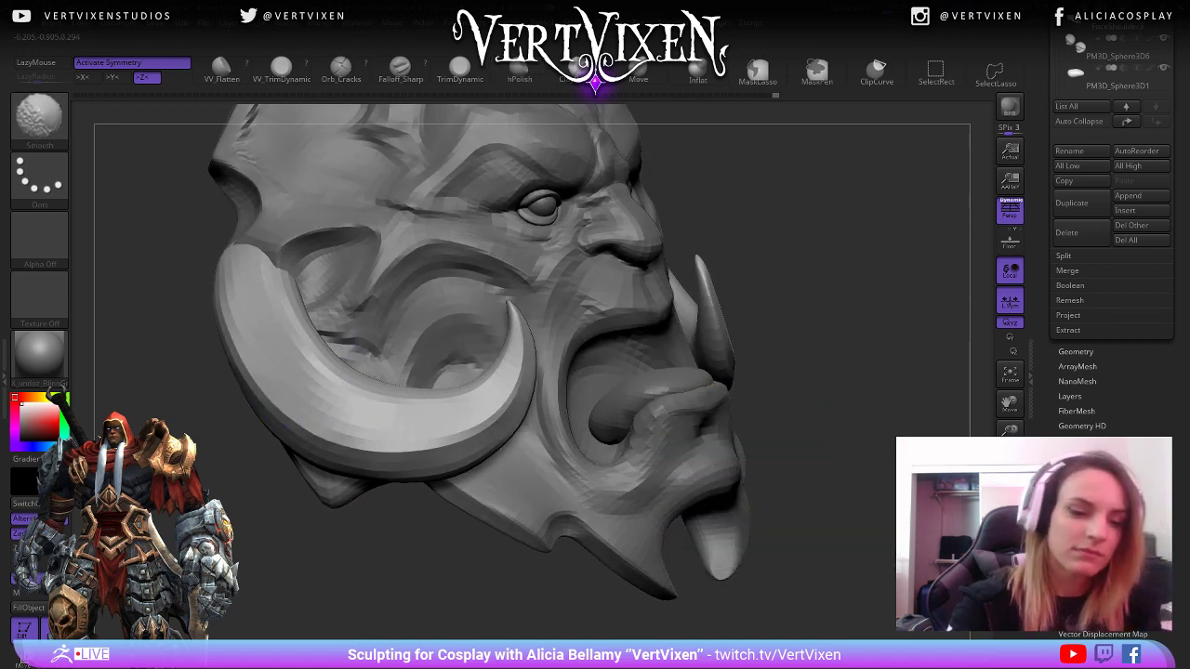
pyautogui.press('space')
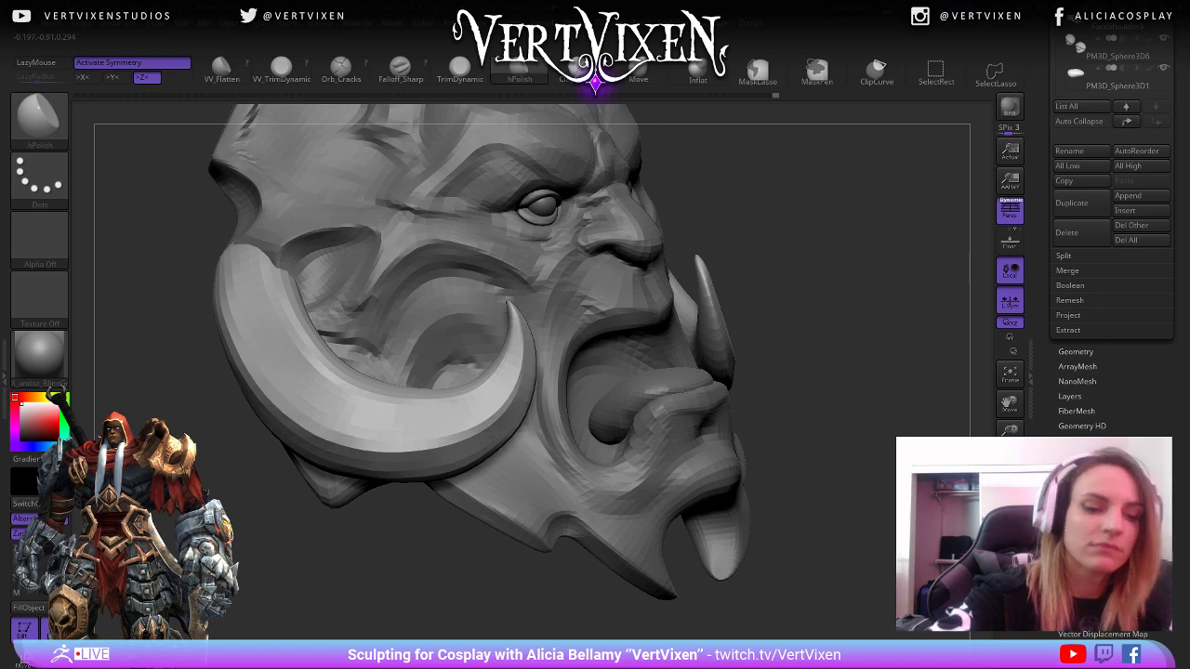
pyautogui.moveTo(413, 480); pyautogui.dragTo(492, 481, button='right')
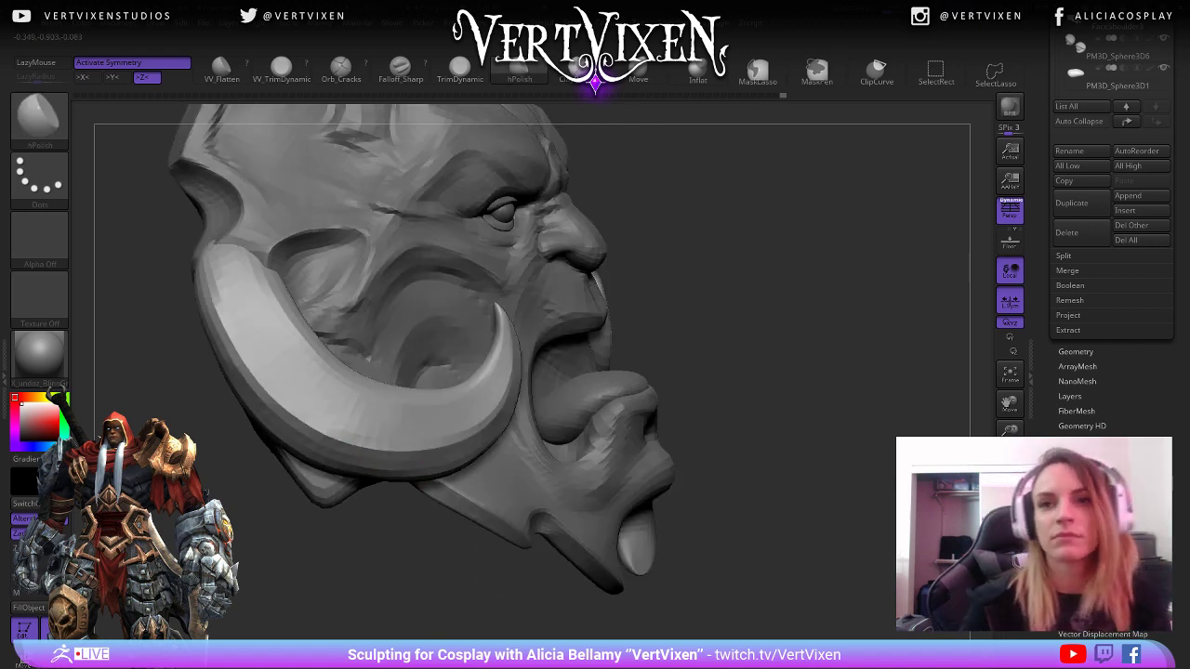
pyautogui.moveTo(809, 413); pyautogui.dragTo(836, 414, button='right')
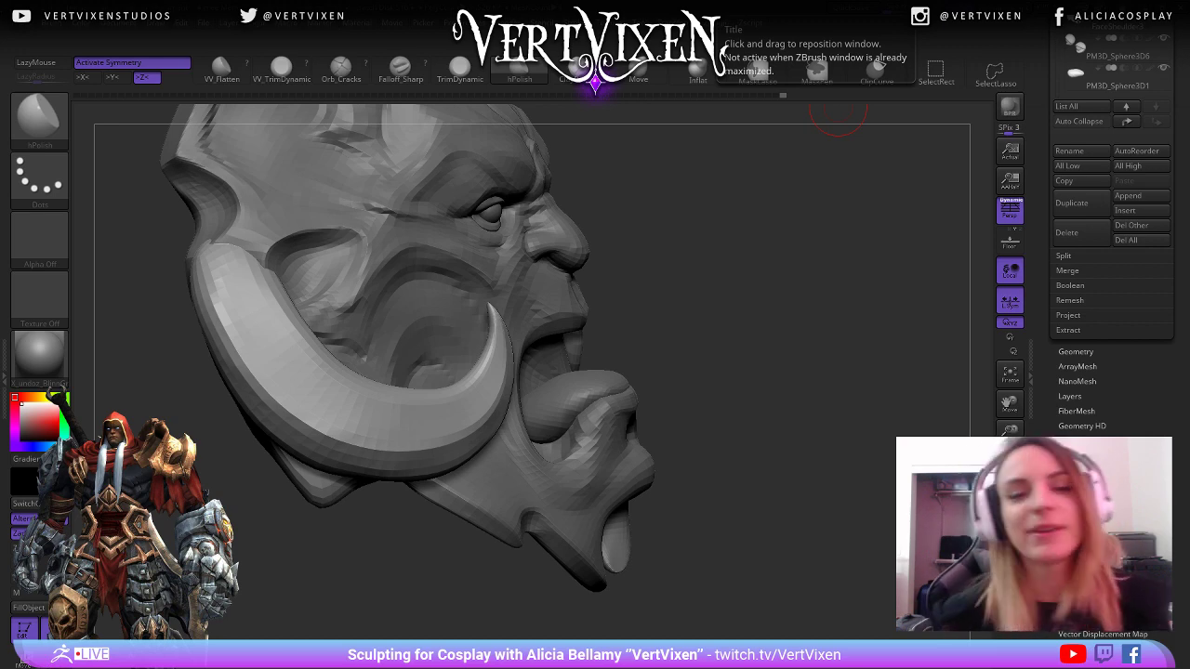
pyautogui.moveTo(838, 110); pyautogui.dragTo(800, 408)
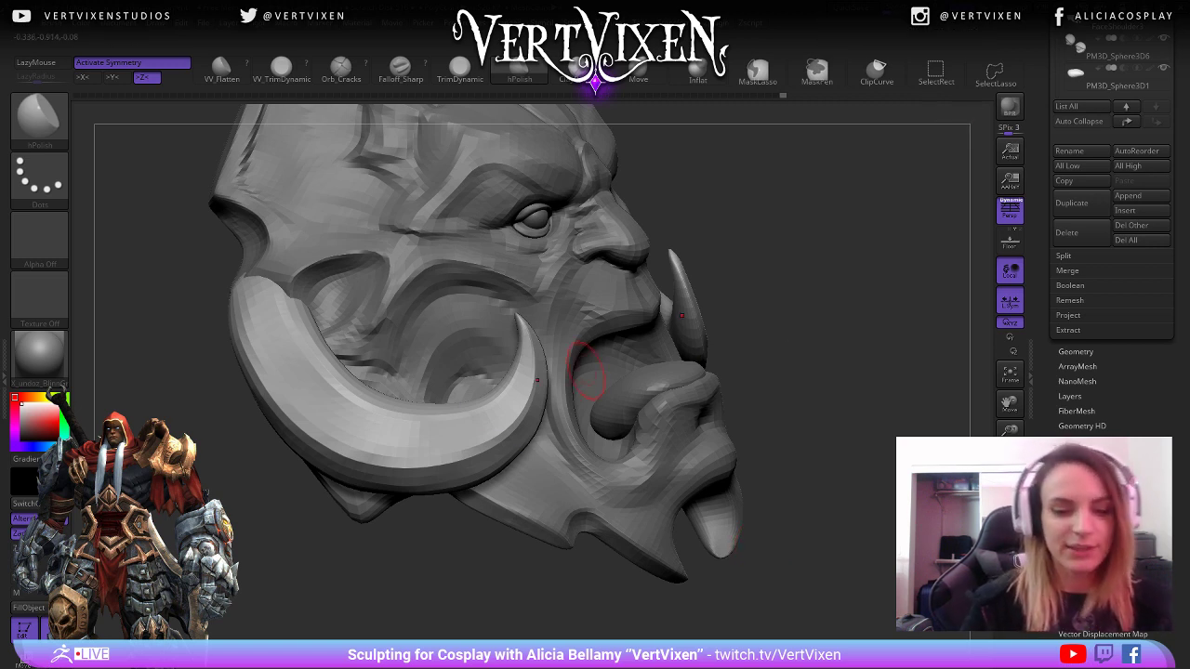
# Polish and lightly smooth the near horn's inner bevel and the middle of its broad curve.
pyautogui.moveTo(874, 251)
pyautogui.mouseDown()
pyautogui.moveTo(790, 371)
pyautogui.moveTo(799, 393)
pyautogui.mouseUp()
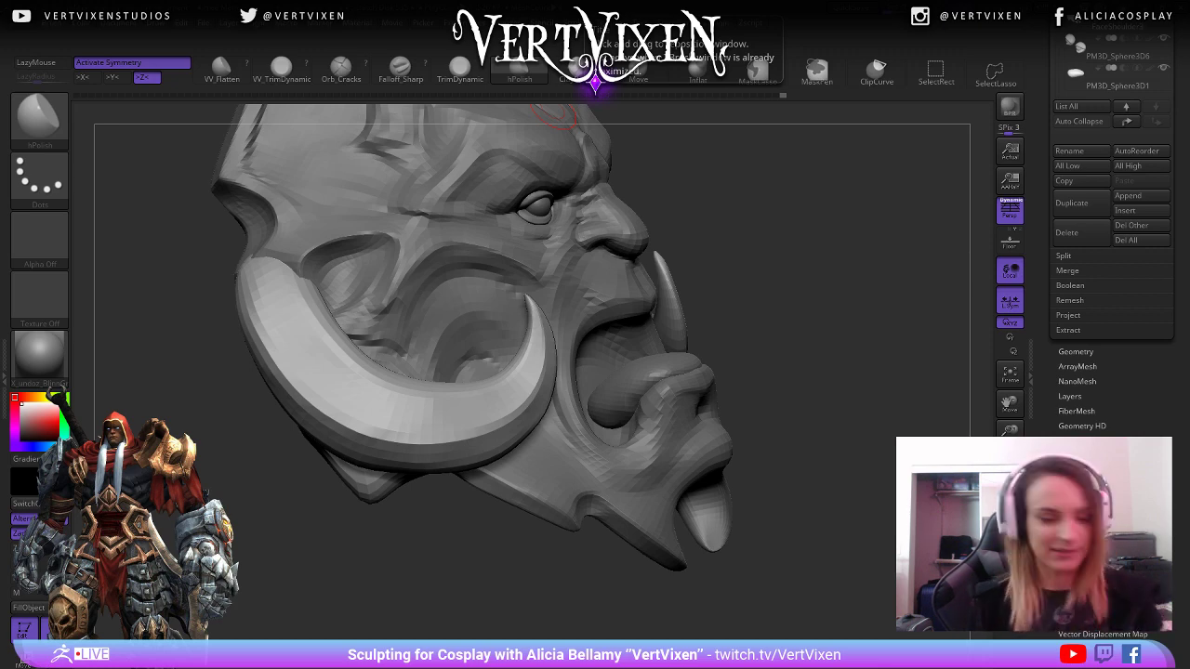
pyautogui.moveTo(781, 237)
pyautogui.mouseDown()
pyautogui.moveTo(810, 266)
pyautogui.moveTo(771, 332)
pyautogui.mouseUp()
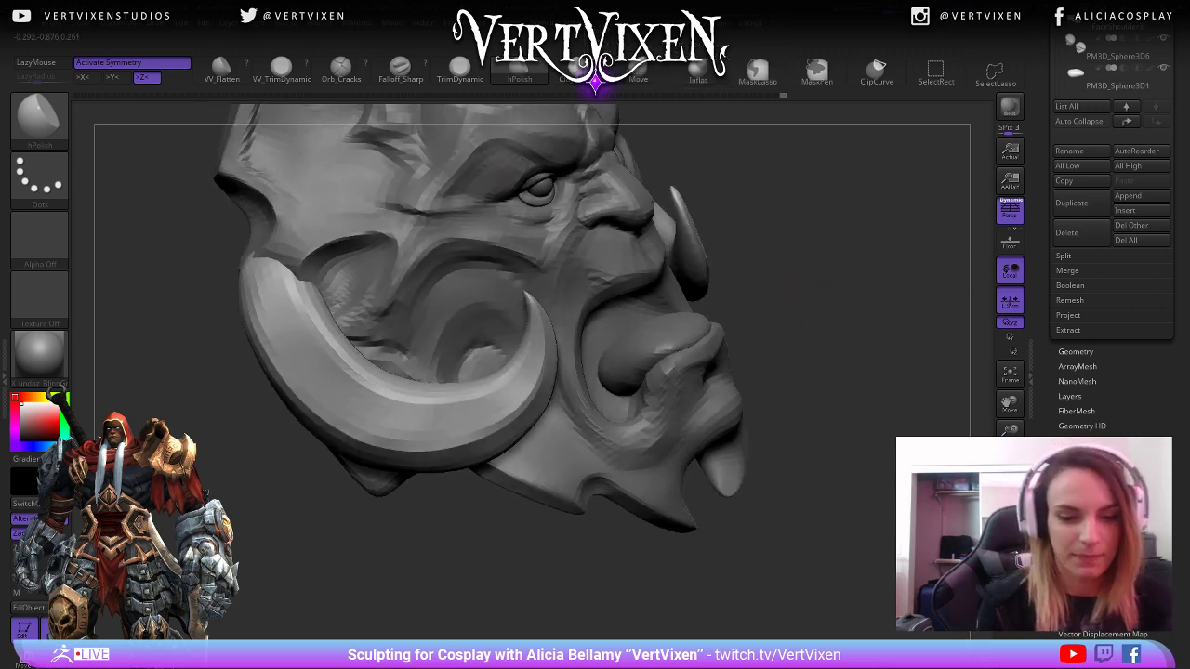
pyautogui.moveTo(424, 415); pyautogui.dragTo(372, 390)
pyautogui.moveTo(465, 539); pyautogui.dragTo(549, 535)
pyautogui.keyDown('shift'); pyautogui.moveTo(425, 419); pyautogui.dragTo(431, 409); pyautogui.keyUp('shift')
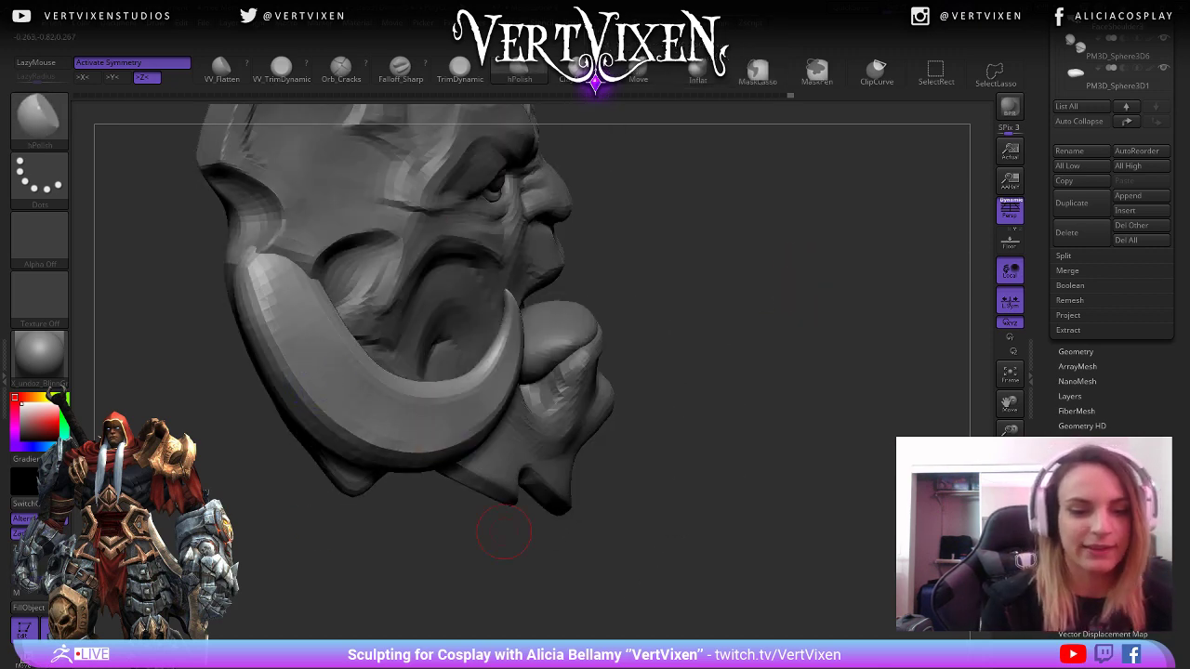
pyautogui.moveTo(830, 437); pyautogui.dragTo(732, 464)
pyautogui.moveTo(845, 412)
pyautogui.mouseDown()
pyautogui.moveTo(775, 417)
pyautogui.moveTo(486, 564)
pyautogui.moveTo(619, 394)
pyautogui.moveTo(839, 298)
pyautogui.moveTo(629, 319)
pyautogui.mouseUp()
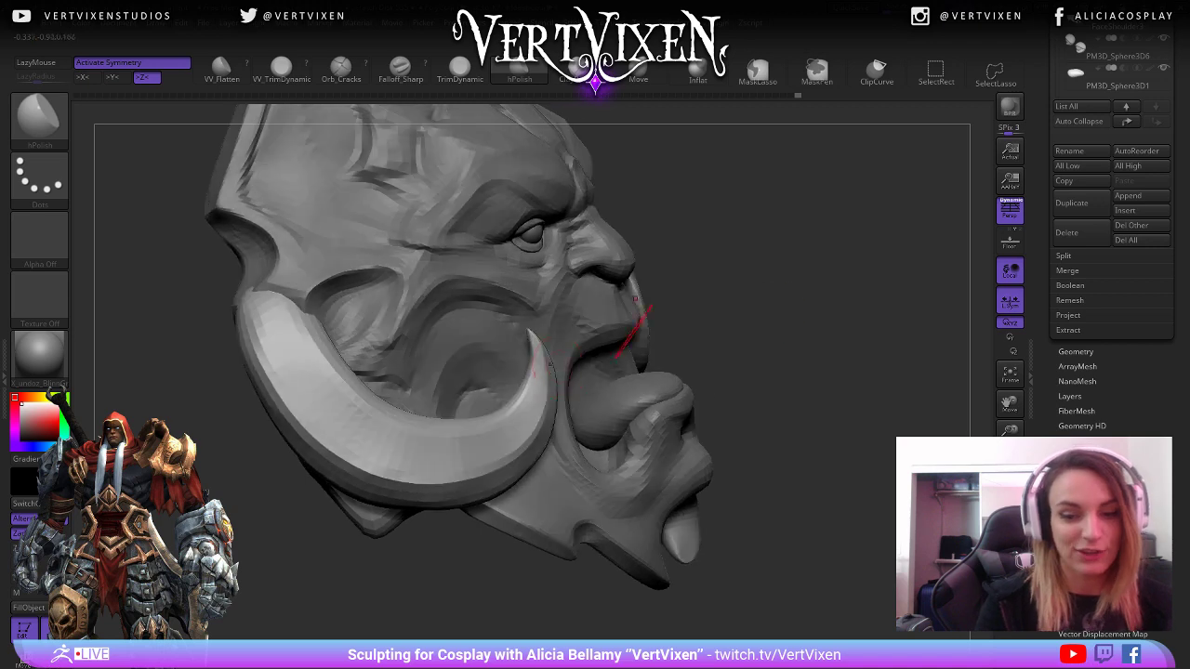
# Switch to the Move brush and set its draw size to about 31.
pyautogui.moveTo(757, 306); pyautogui.dragTo(668, 302)
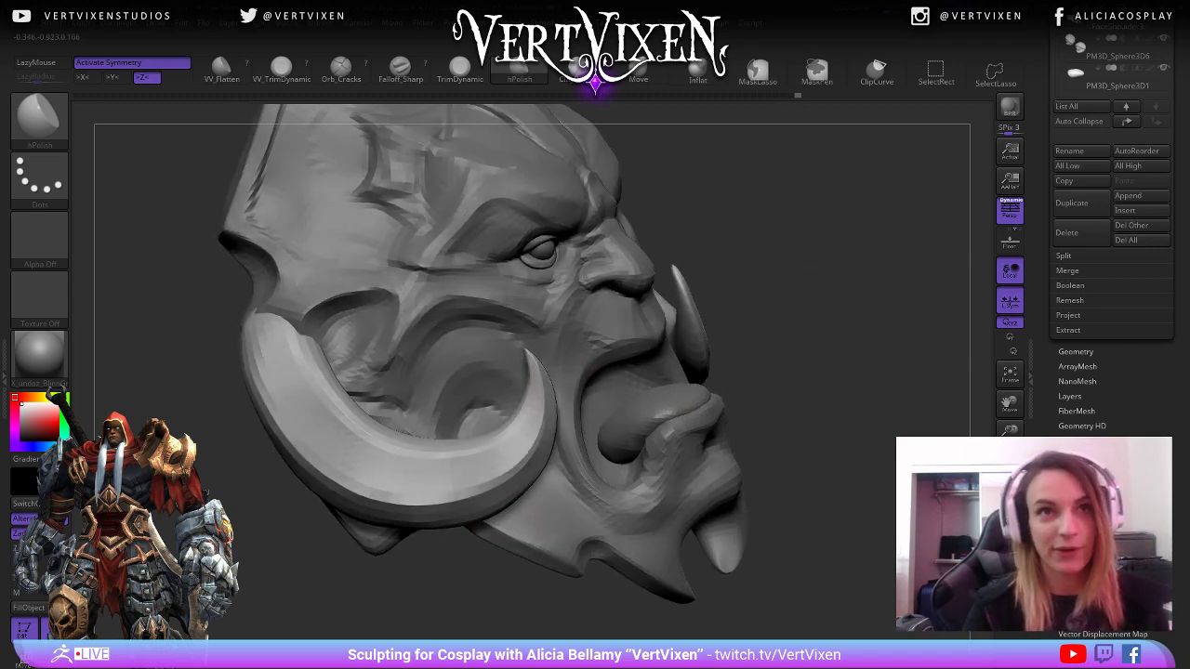
pyautogui.moveTo(775, 252)
pyautogui.mouseDown()
pyautogui.moveTo(651, 270)
pyautogui.moveTo(680, 279)
pyautogui.mouseUp()
pyautogui.press('b')
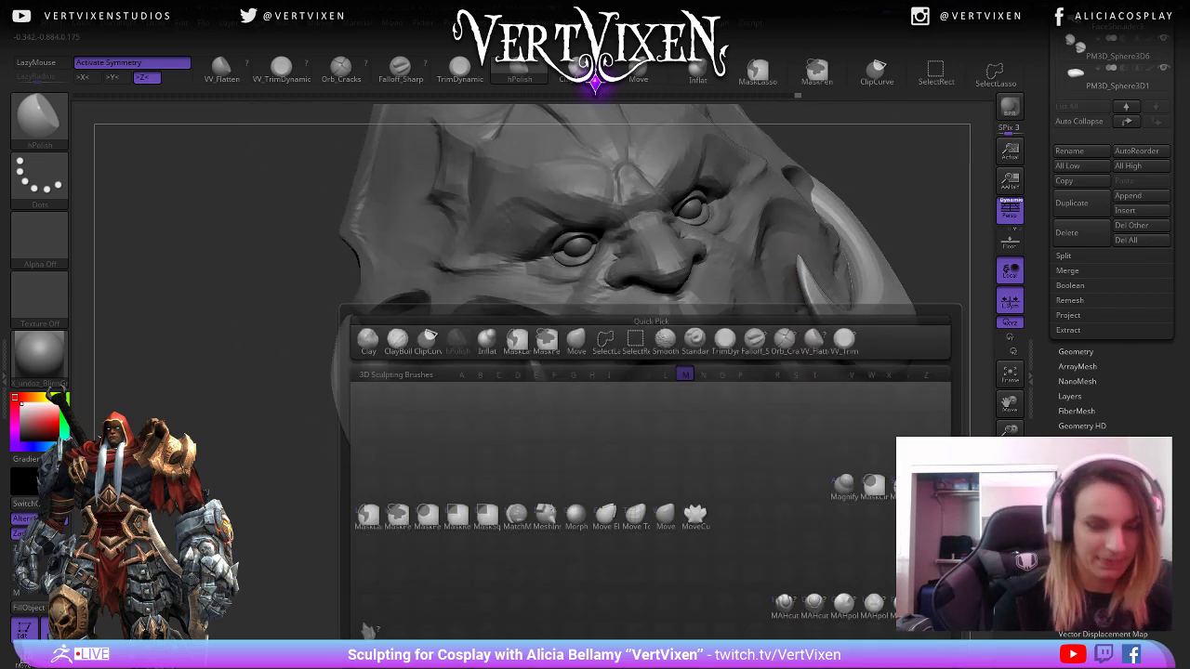
pyautogui.press('b')
pyautogui.press('m')
pyautogui.press('v')
pyautogui.press(',')
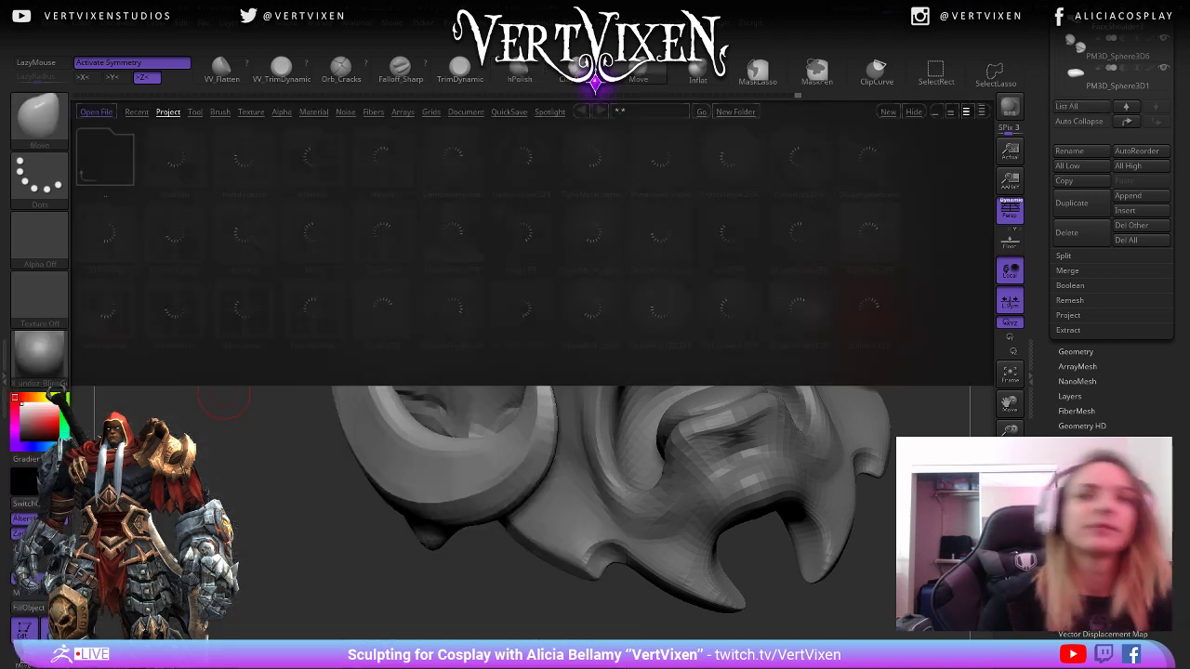
pyautogui.press(',')
pyautogui.press('space')
pyautogui.moveTo(694, 340); pyautogui.dragTo(697, 340)
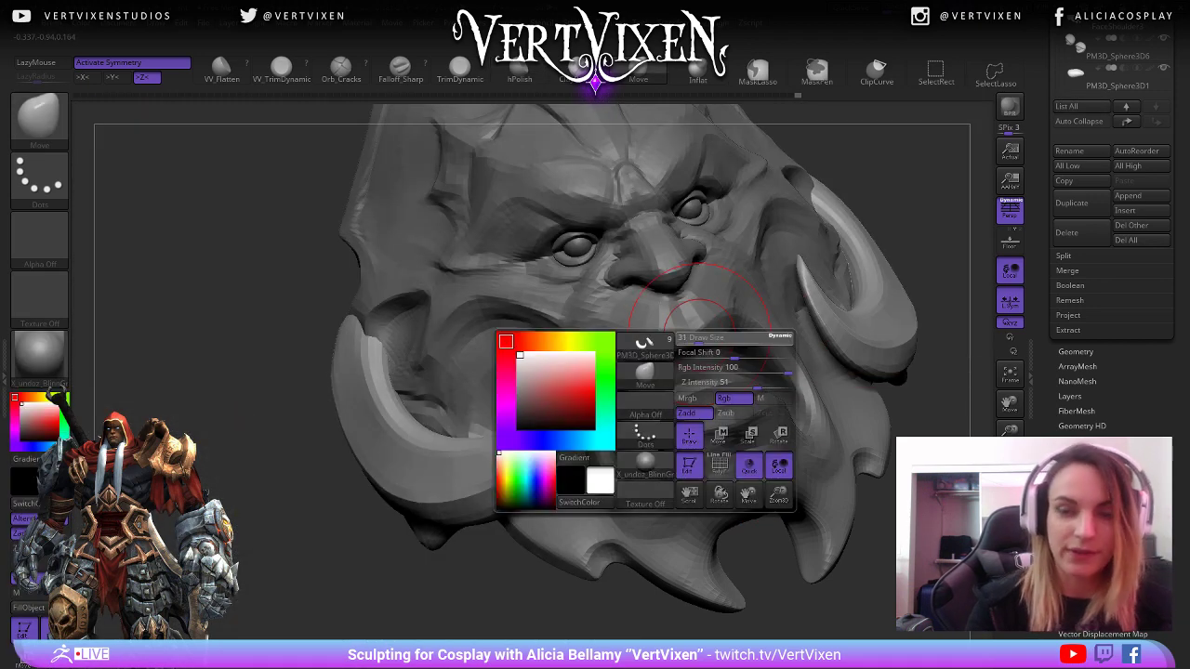
# Reduce the Move brush's draw size to about 18 and adjust the tips of both horns from the front.
pyautogui.moveTo(853, 500); pyautogui.dragTo(824, 438)
pyautogui.press('space')
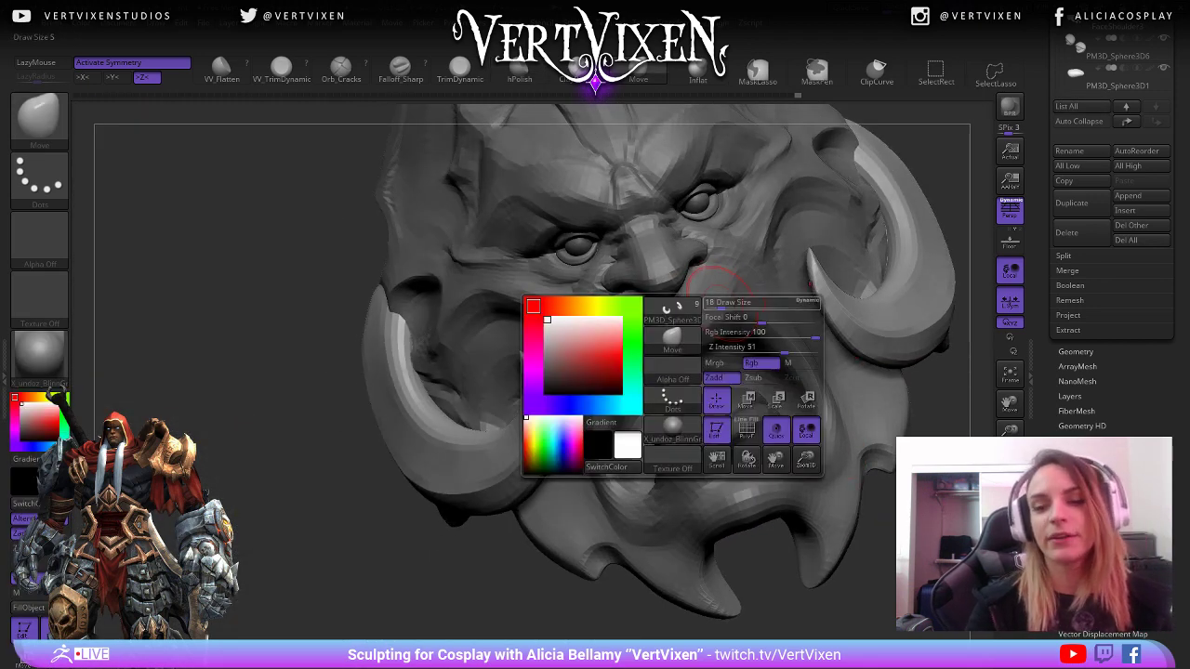
pyautogui.moveTo(409, 557)
pyautogui.mouseDown()
pyautogui.moveTo(386, 556)
pyautogui.moveTo(395, 530)
pyautogui.mouseUp()
pyautogui.moveTo(506, 363); pyautogui.dragTo(493, 360)
pyautogui.press('space')
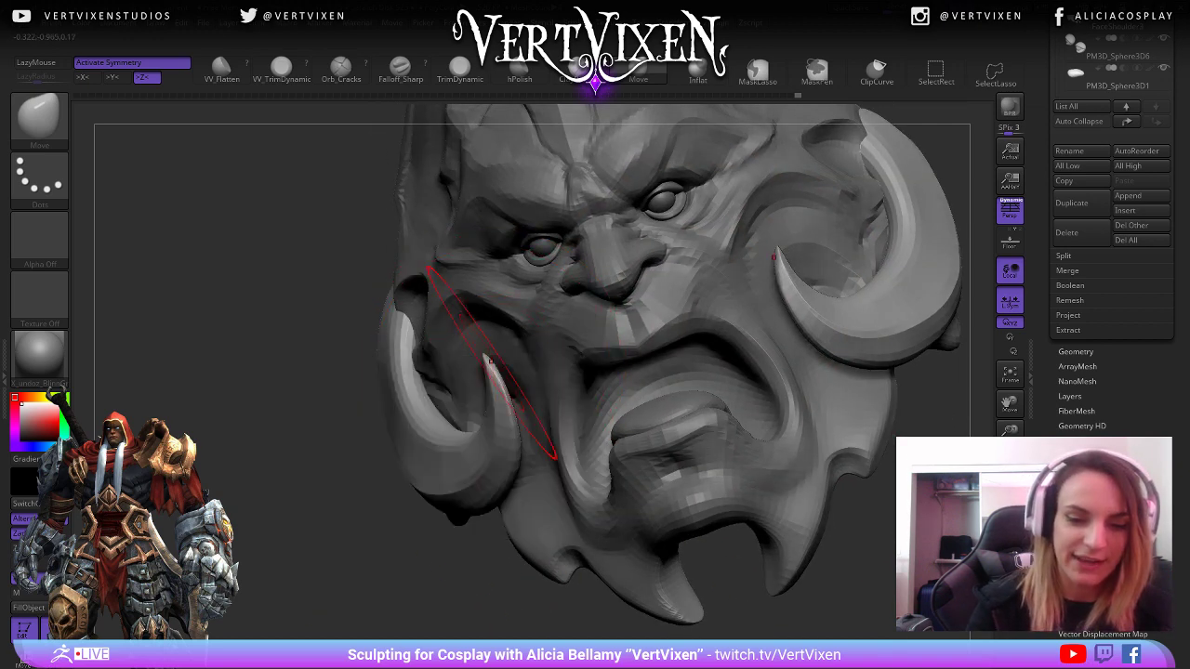
pyautogui.moveTo(753, 613); pyautogui.dragTo(818, 558)
pyautogui.press('space')
pyautogui.moveTo(794, 204); pyautogui.dragTo(789, 203)
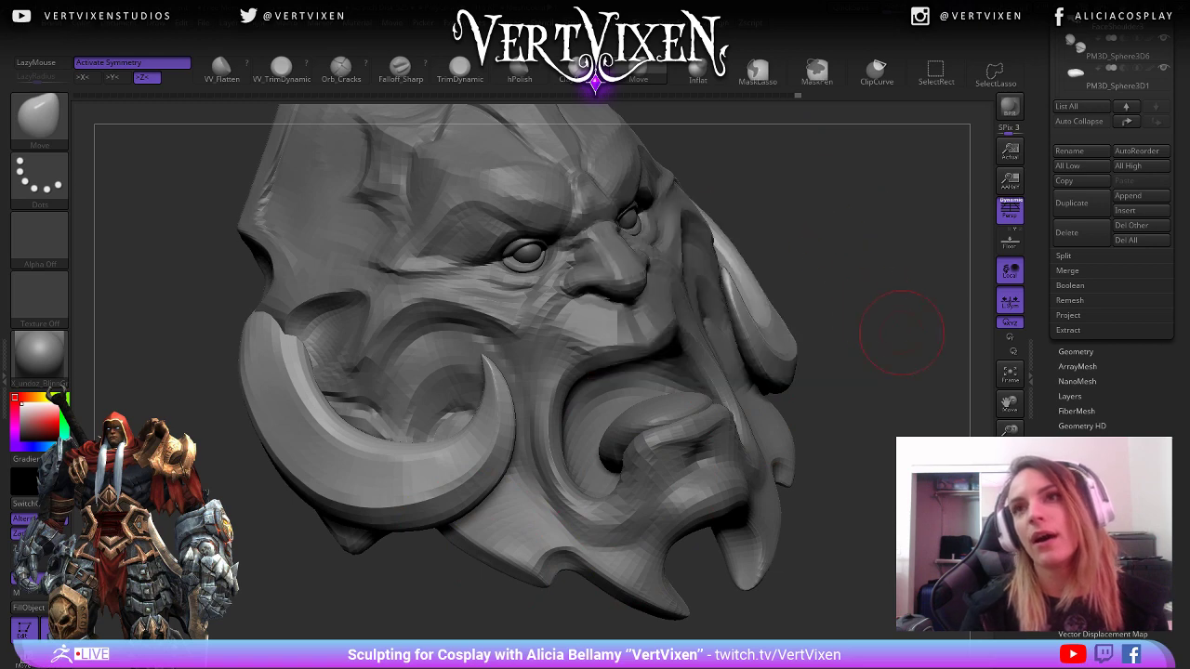
pyautogui.moveTo(902, 335); pyautogui.dragTo(932, 342)
pyautogui.keyDown('alt'); pyautogui.moveTo(471, 563); pyautogui.dragTo(514, 549); pyautogui.keyUp('alt')
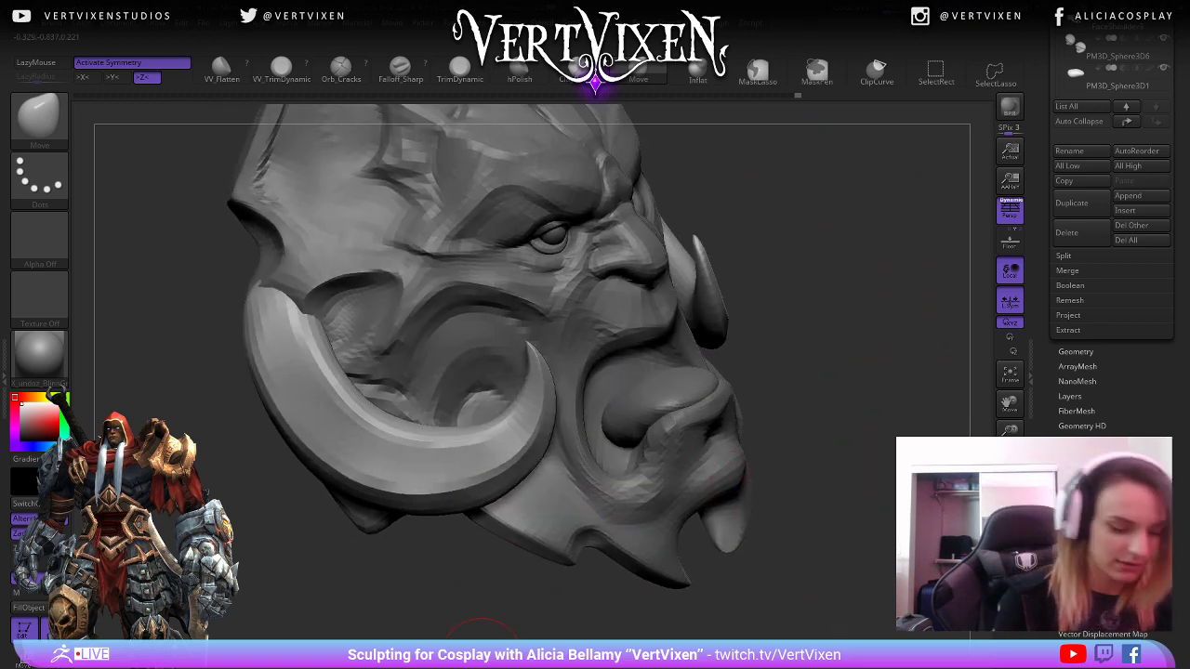
# Polish the near horn's front curve and tip using the hPolish brush, working from side and three-quarter angles.
pyautogui.click(519, 70)
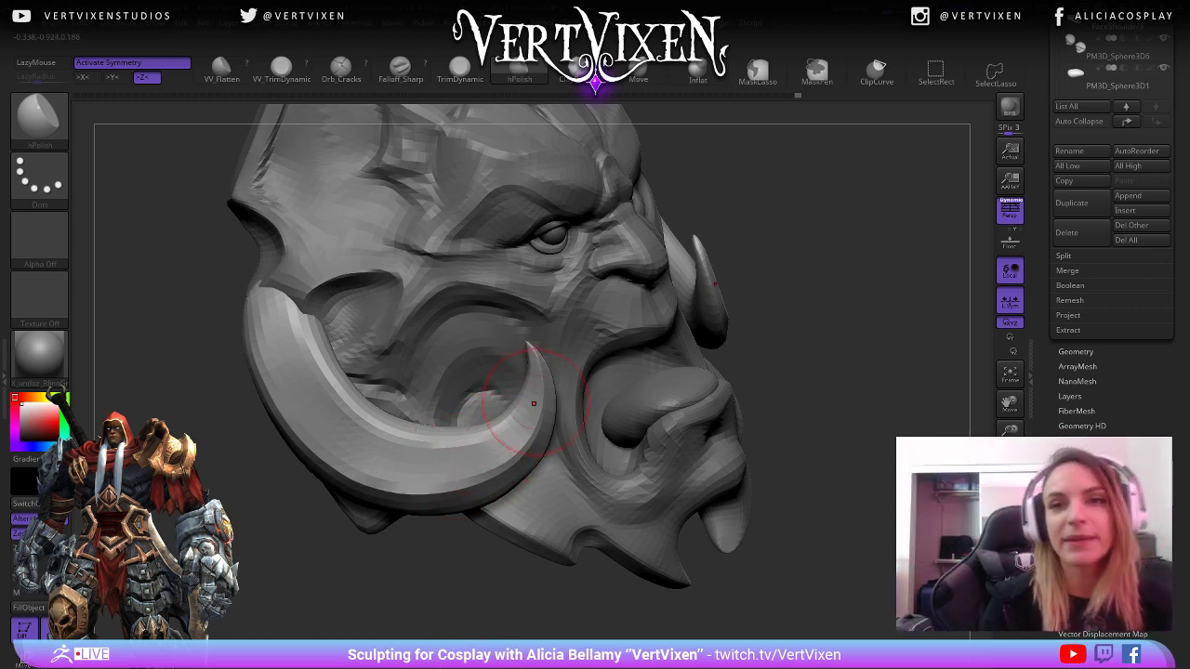
pyautogui.press('space')
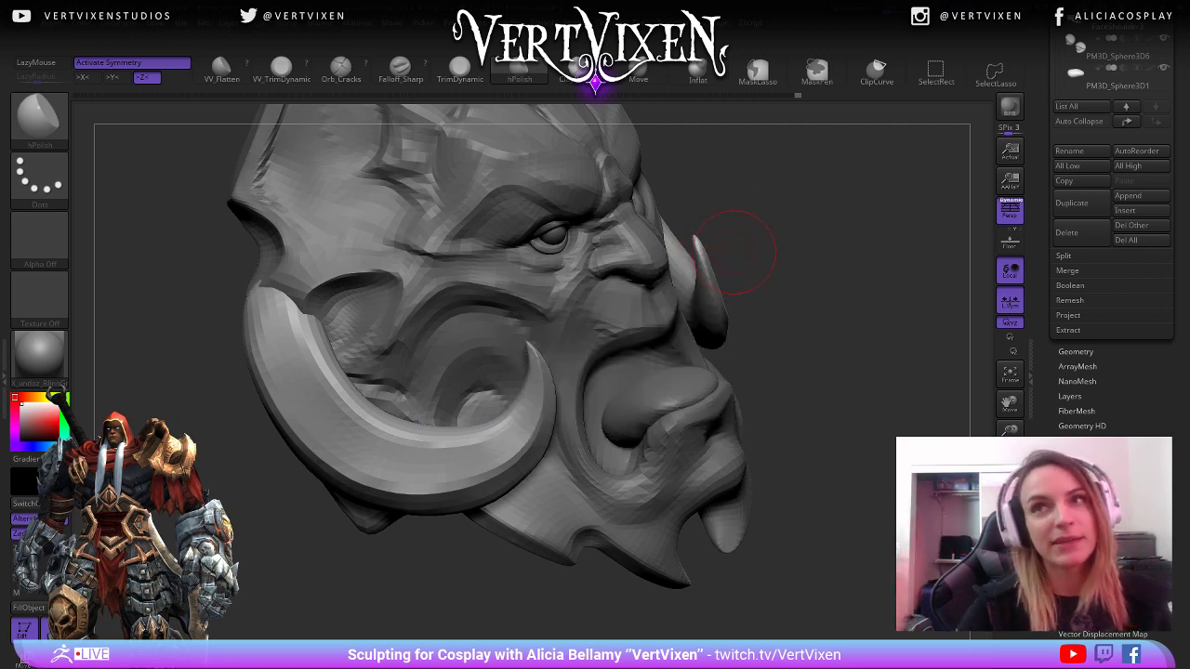
pyautogui.moveTo(744, 244); pyautogui.dragTo(797, 238)
pyautogui.moveTo(741, 275); pyautogui.dragTo(704, 282)
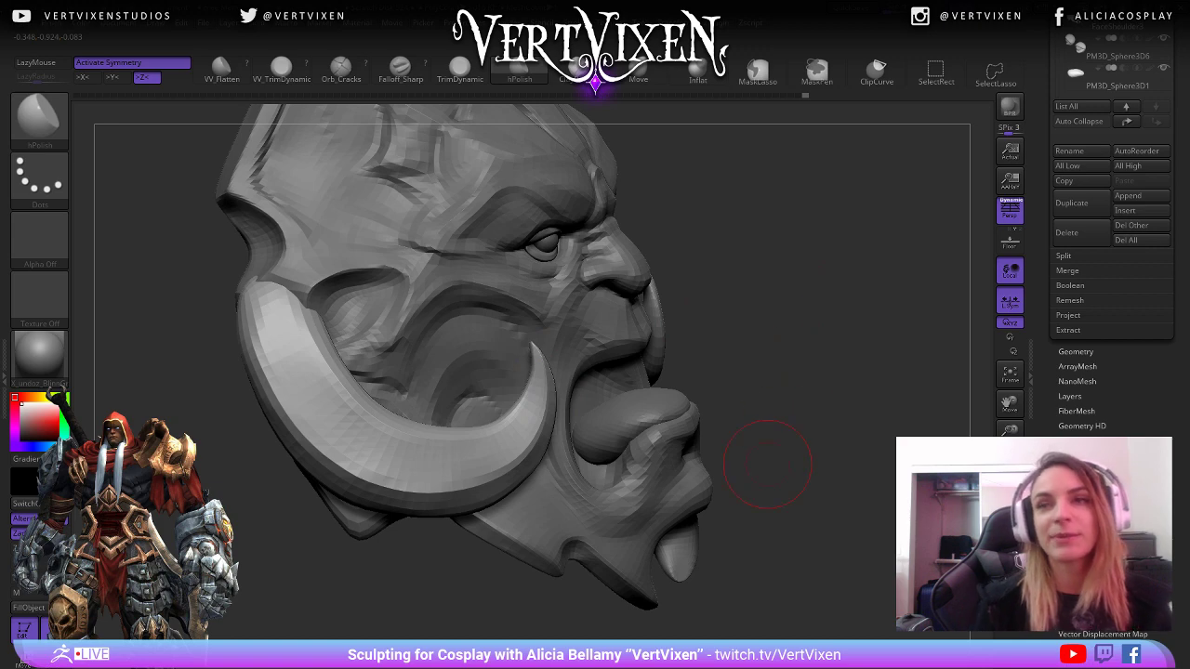
pyautogui.moveTo(760, 295); pyautogui.dragTo(510, 436)
pyautogui.moveTo(542, 353); pyautogui.dragTo(640, 407)
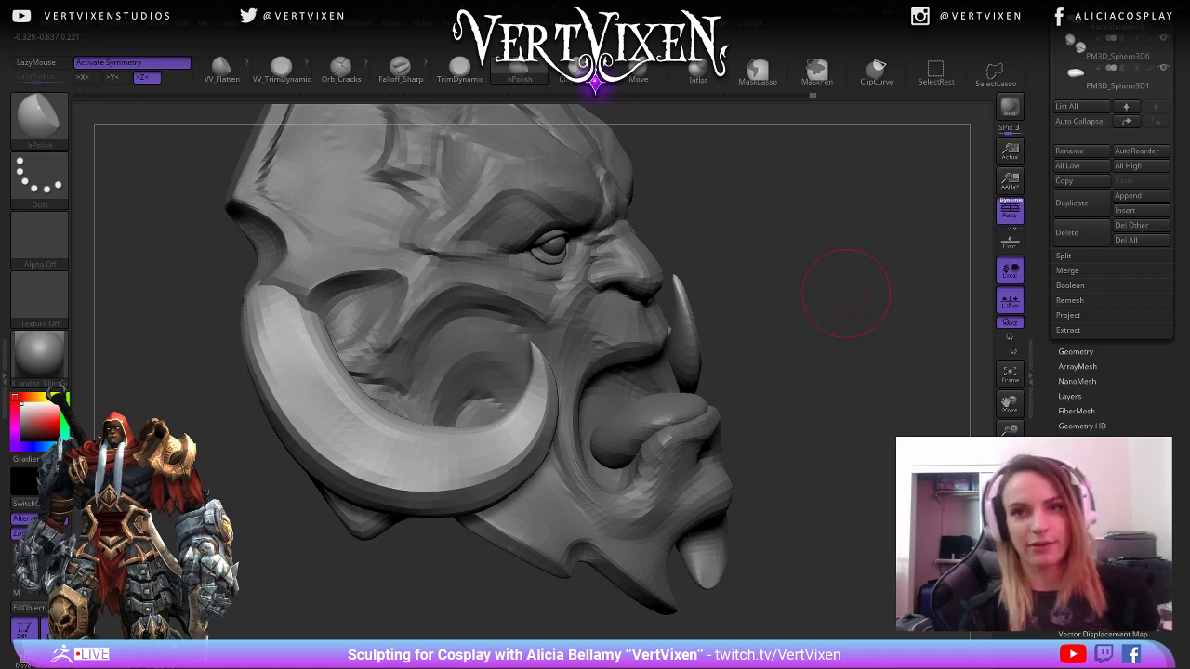
pyautogui.moveTo(879, 273)
pyautogui.mouseDown()
pyautogui.moveTo(722, 372)
pyautogui.moveTo(818, 282)
pyautogui.moveTo(547, 382)
pyautogui.mouseUp()
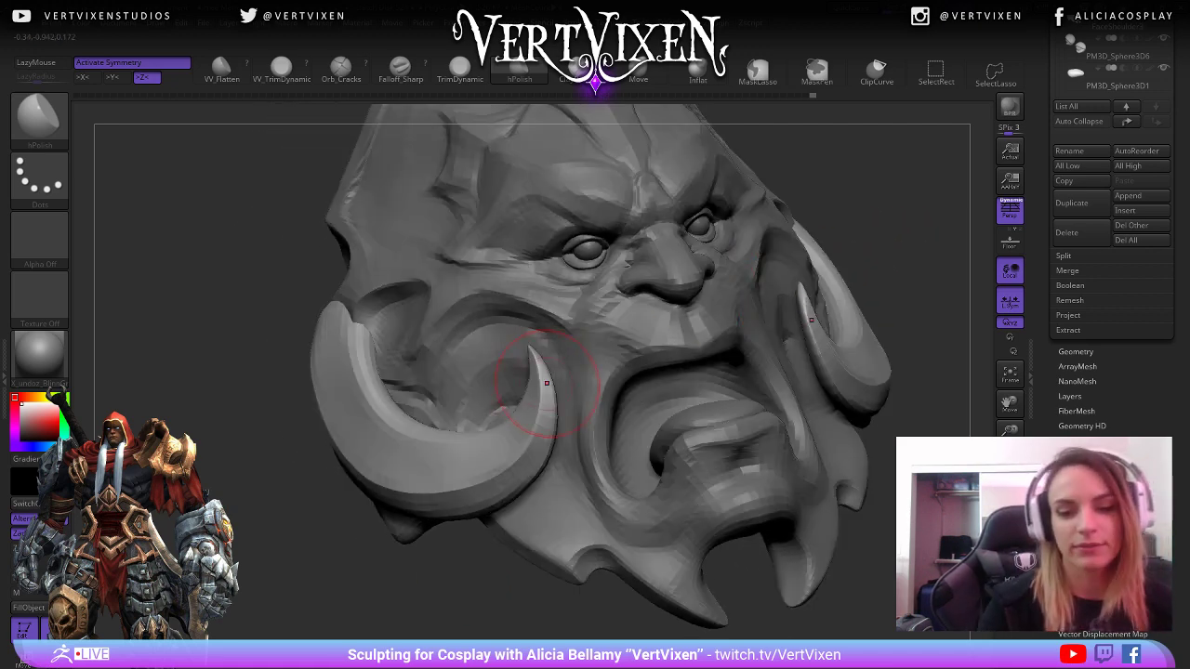
pyautogui.moveTo(486, 532)
pyautogui.mouseDown()
pyautogui.moveTo(486, 545)
pyautogui.moveTo(863, 226)
pyautogui.moveTo(875, 238)
pyautogui.mouseUp()
# Smooth and polish the near horn's broad surface and inner edge, checking its profile against the whole face.
pyautogui.moveTo(875, 238); pyautogui.dragTo(920, 244, button='right')
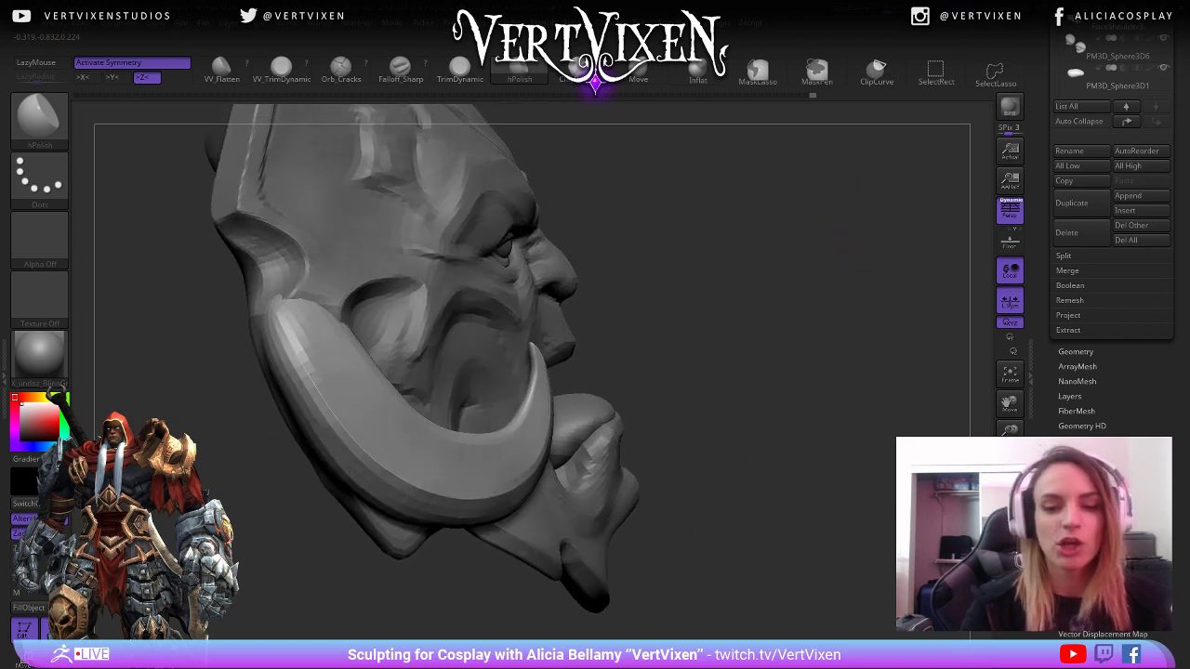
pyautogui.rightClick(855, 240)
pyautogui.moveTo(844, 246)
pyautogui.mouseDown(button='right')
pyautogui.moveTo(853, 260)
pyautogui.moveTo(839, 270)
pyautogui.moveTo(843, 287)
pyautogui.moveTo(478, 465)
pyautogui.mouseUp(button='right')
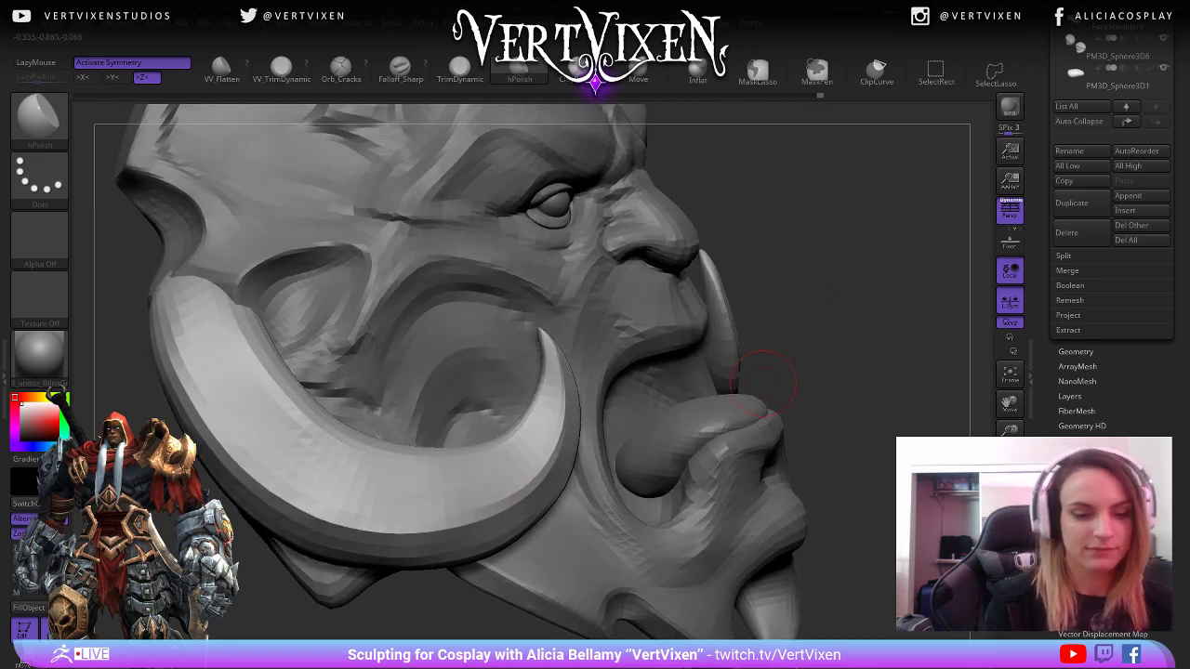
pyautogui.keyDown('alt'); pyautogui.moveTo(764, 383); pyautogui.dragTo(754, 368, button='right'); pyautogui.keyUp('alt')
pyautogui.moveTo(297, 430)
pyautogui.keyDown('shift'); pyautogui.mouseDown()
pyautogui.moveTo(273, 396)
pyautogui.moveTo(286, 417)
pyautogui.mouseUp(); pyautogui.keyUp('shift')
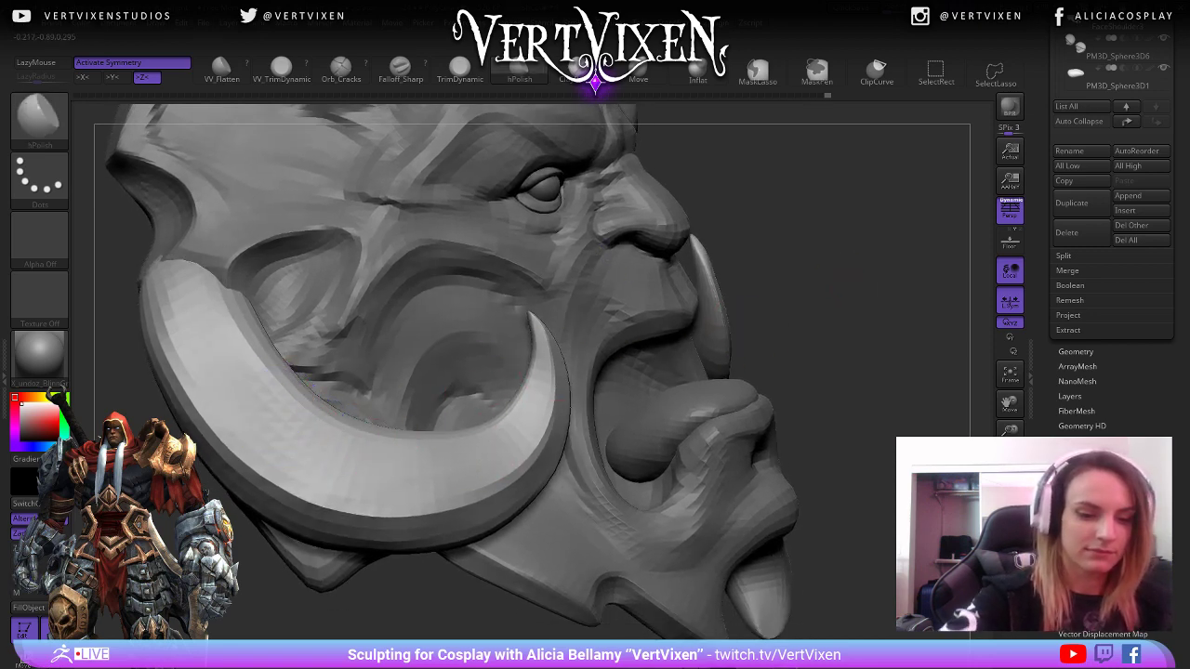
pyautogui.moveTo(865, 334)
pyautogui.mouseDown(button='right')
pyautogui.moveTo(869, 372)
pyautogui.moveTo(703, 472)
pyautogui.moveTo(422, 458)
pyautogui.mouseUp(button='right')
pyautogui.moveTo(790, 325); pyautogui.dragTo(902, 318, button='right')
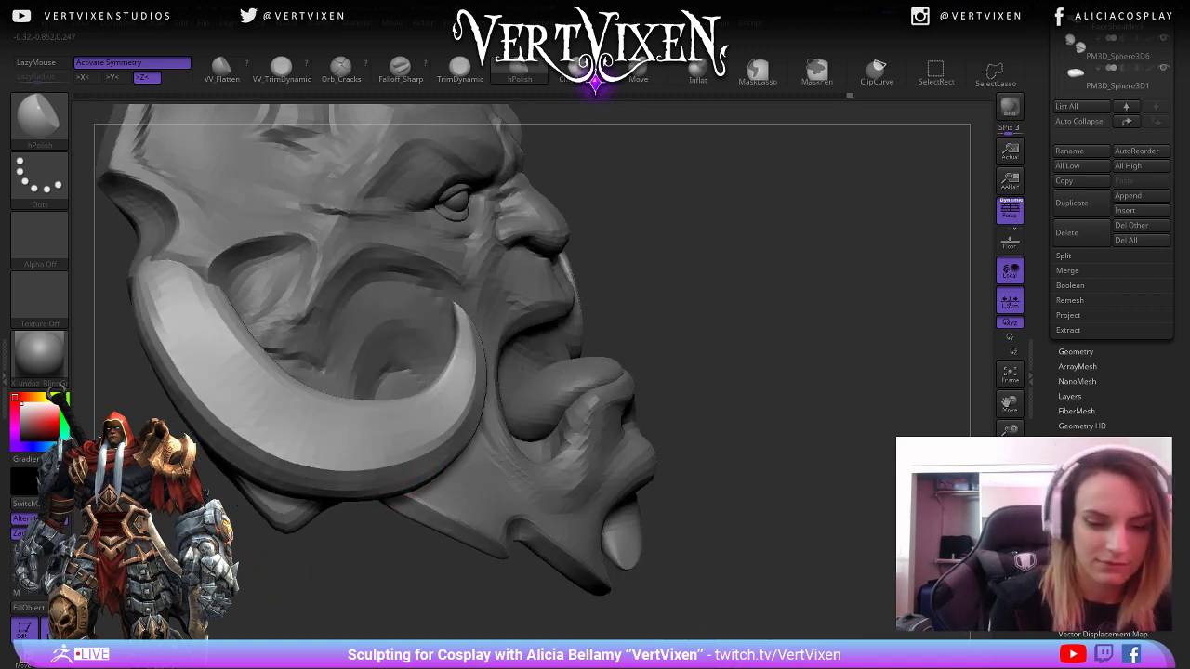
pyautogui.keyDown('ctrl'); pyautogui.moveTo(271, 577); pyautogui.dragTo(691, 353, button='right'); pyautogui.keyUp('ctrl')
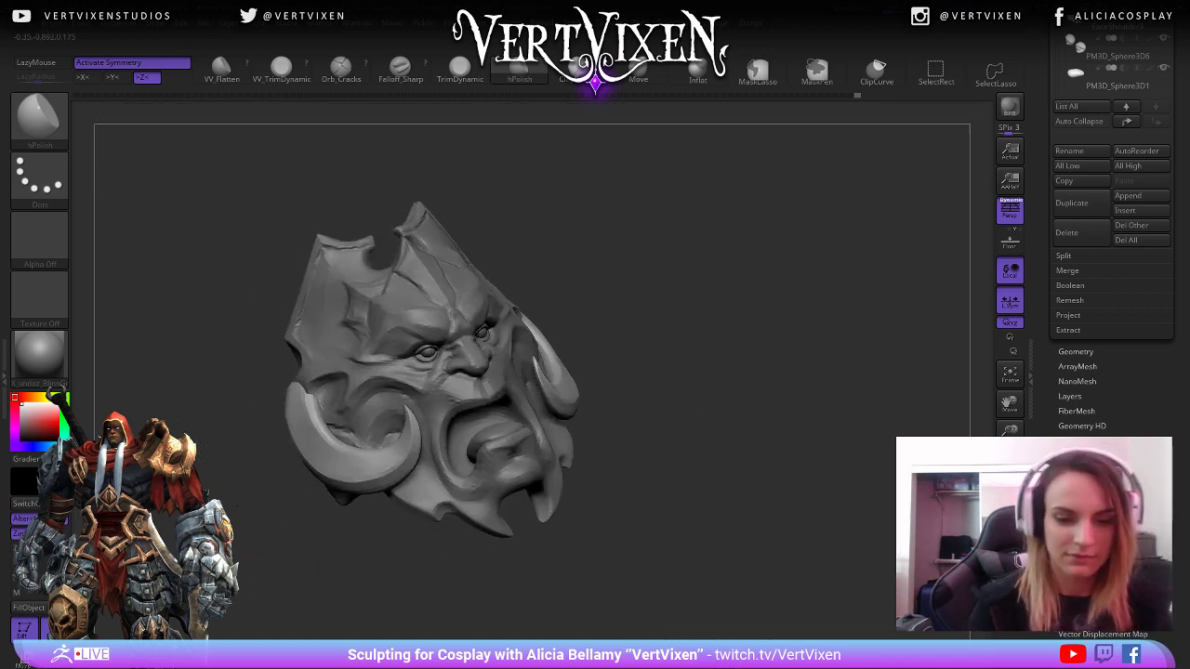
# Switch to the Falloff_Sharp brush and set its LazyRadius to 14 for detailing the near horn.
pyautogui.moveTo(595, 502)
pyautogui.mouseDown(button='right')
pyautogui.moveTo(802, 500)
pyautogui.moveTo(751, 478)
pyautogui.moveTo(725, 502)
pyautogui.moveTo(712, 576)
pyautogui.moveTo(548, 539)
pyautogui.moveTo(340, 406)
pyautogui.moveTo(742, 501)
pyautogui.mouseUp(button='right')
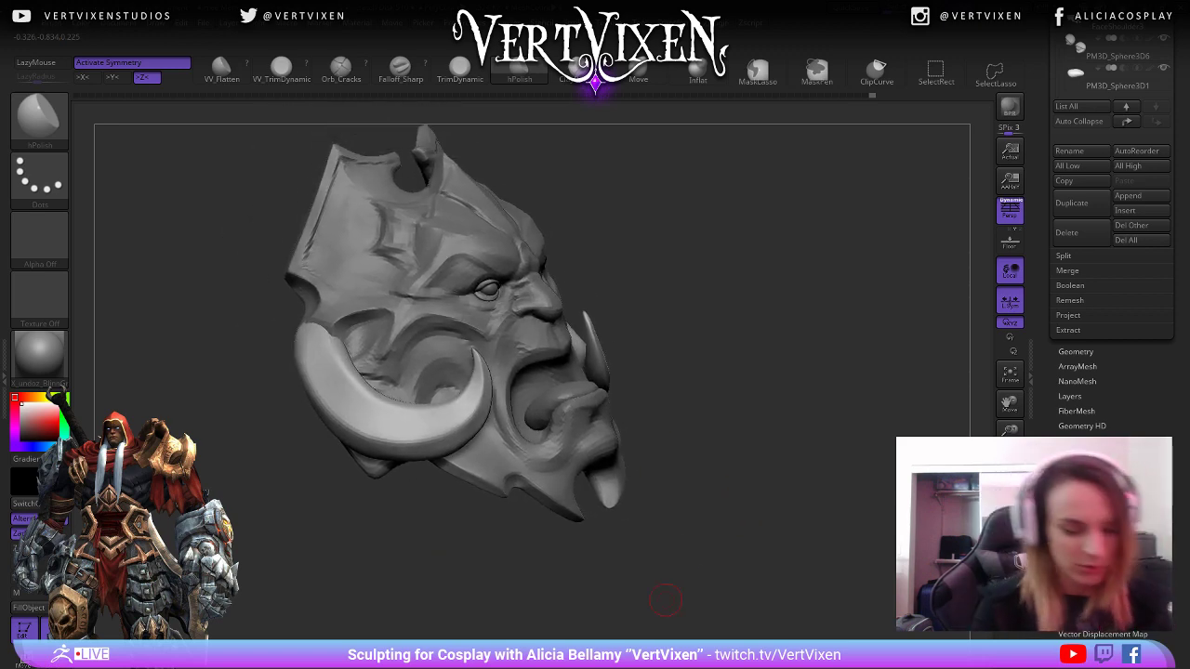
pyautogui.moveTo(666, 600)
pyautogui.mouseDown(button='right')
pyautogui.moveTo(781, 241)
pyautogui.moveTo(647, 338)
pyautogui.mouseUp(button='right')
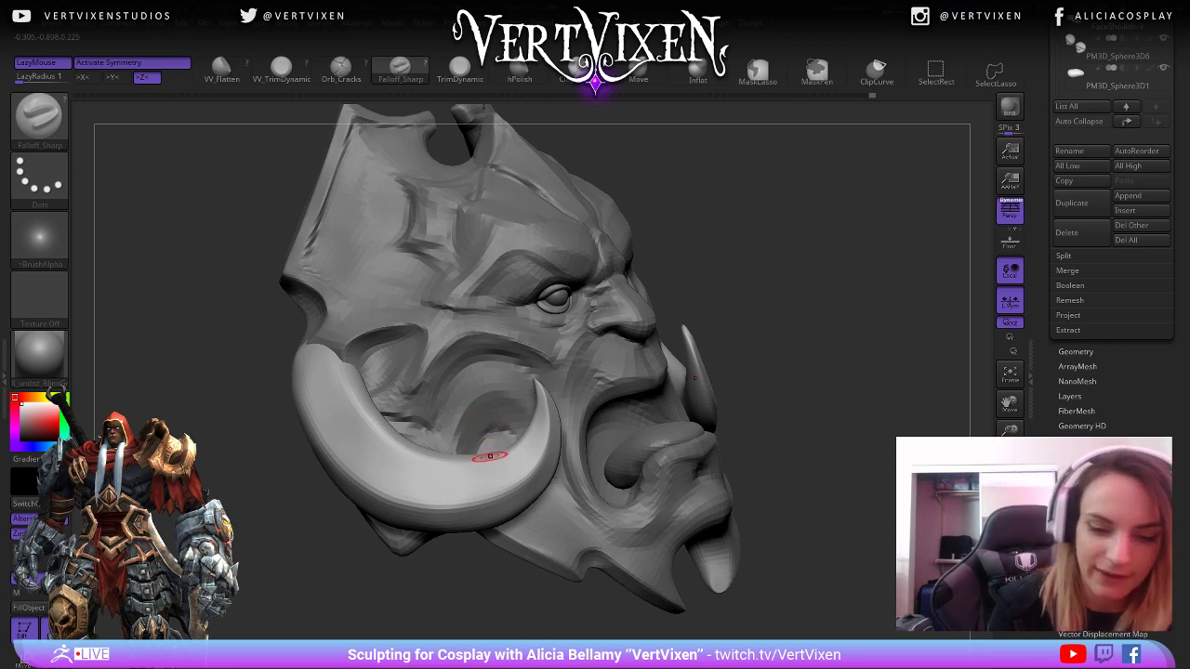
pyautogui.moveTo(490, 457)
pyautogui.mouseDown(button='right')
pyautogui.moveTo(709, 406)
pyautogui.moveTo(514, 468)
pyautogui.moveTo(743, 274)
pyautogui.moveTo(465, 429)
pyautogui.moveTo(784, 372)
pyautogui.moveTo(846, 399)
pyautogui.moveTo(478, 412)
pyautogui.moveTo(504, 425)
pyautogui.mouseUp(button='right')
pyautogui.press('space')
pyautogui.press('space')
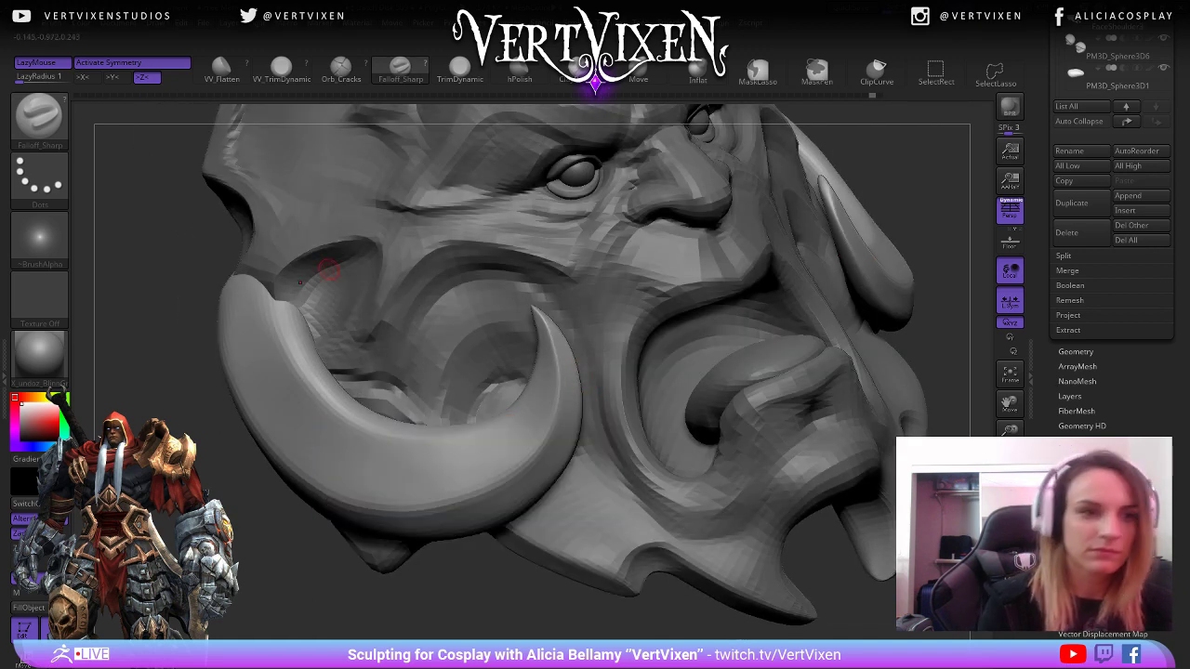
pyautogui.moveTo(21, 80); pyautogui.dragTo(31, 80)
pyautogui.moveTo(515, 451)
pyautogui.keyDown('alt'); pyautogui.mouseDown(button='right')
pyautogui.moveTo(523, 424)
pyautogui.moveTo(506, 357)
pyautogui.mouseUp(button='right'); pyautogui.keyUp('alt')
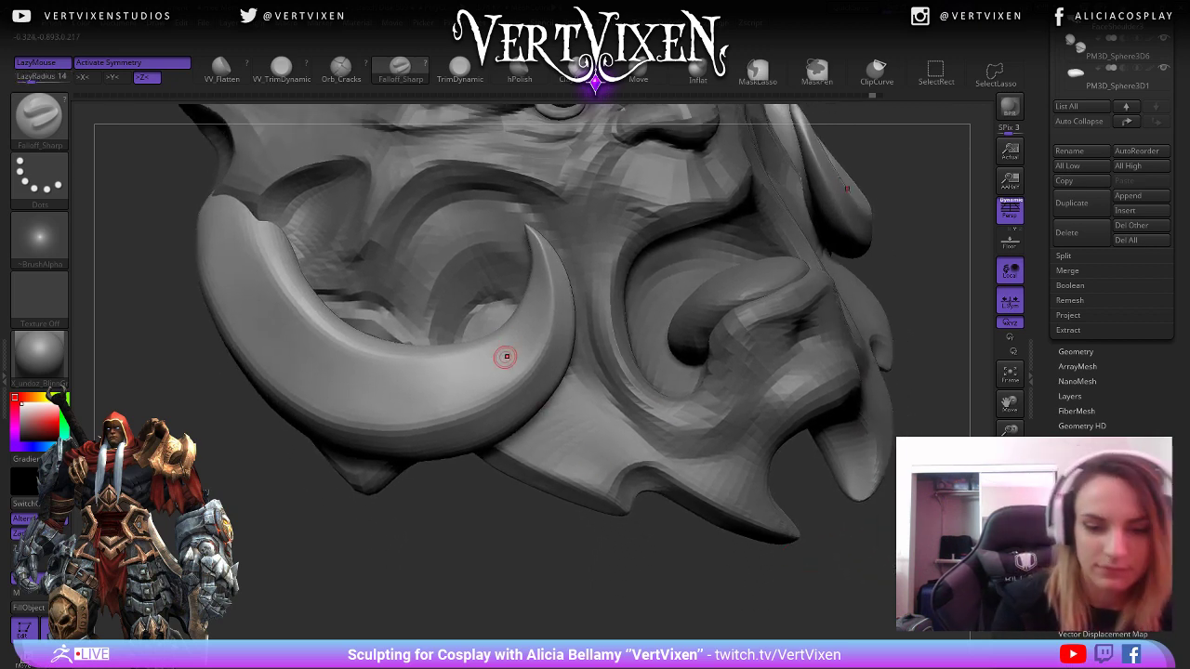
# Try a light groove across the near horn below its tip, and reselect the horn subtool.
pyautogui.moveTo(505, 357); pyautogui.dragTo(475, 339)
pyautogui.moveTo(448, 413); pyautogui.dragTo(478, 390, button='right')
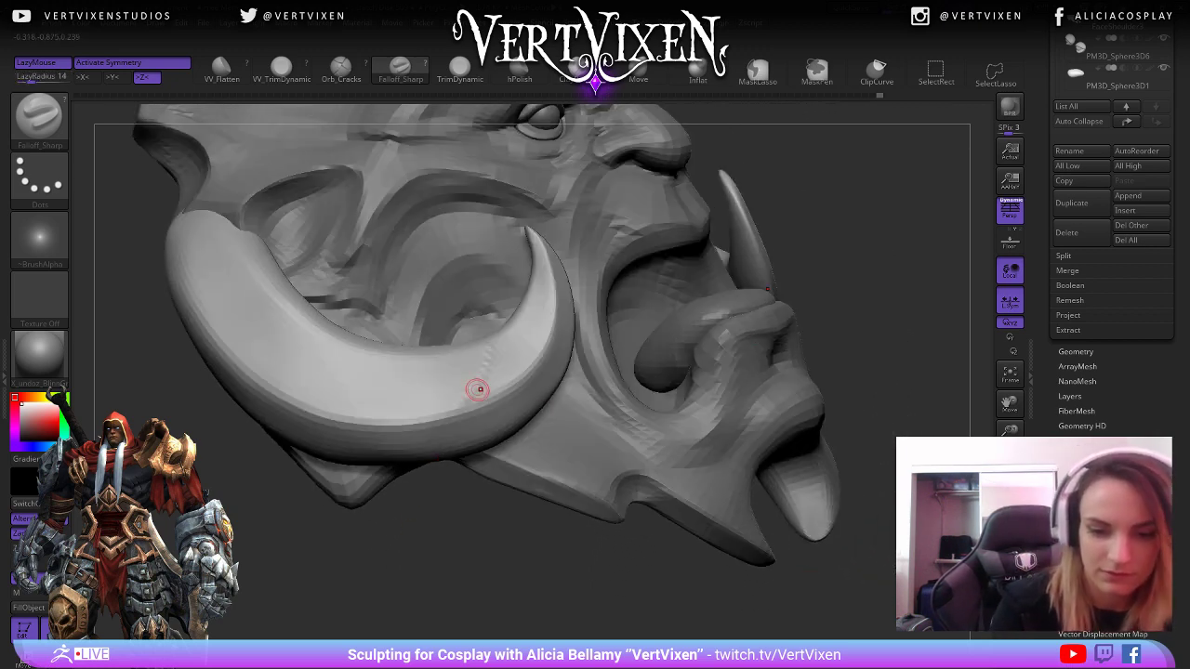
pyautogui.press('space')
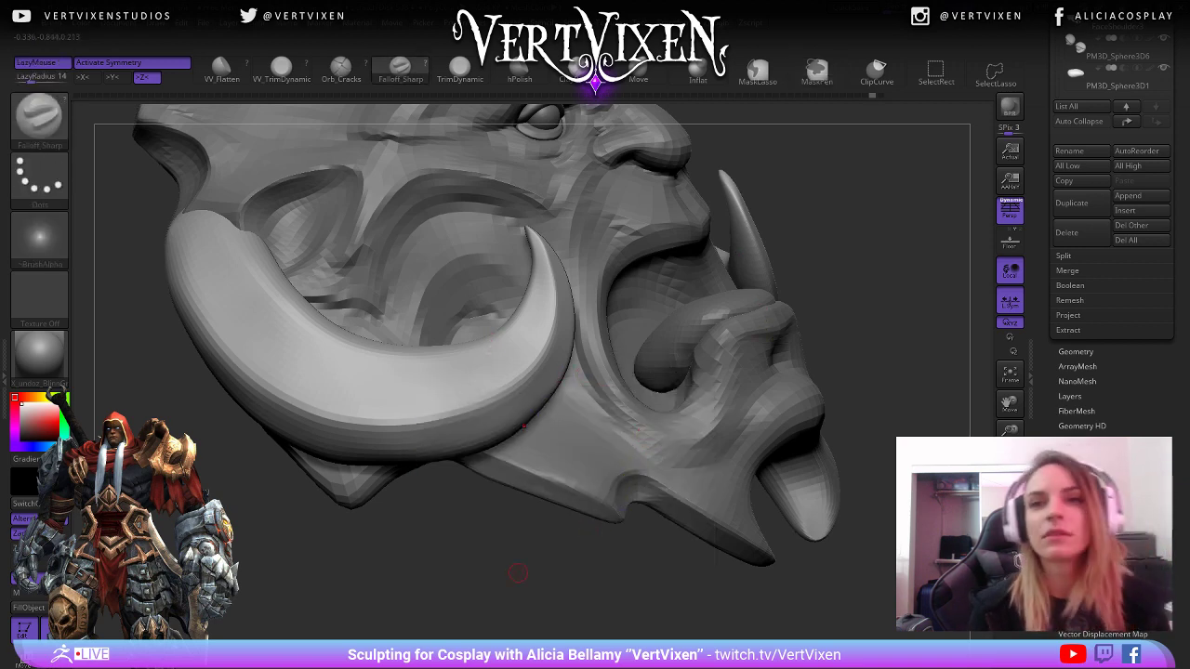
pyautogui.moveTo(648, 437); pyautogui.dragTo(601, 496, button='right')
pyautogui.keyDown('alt'); pyautogui.click(802, 453); pyautogui.keyUp('alt')
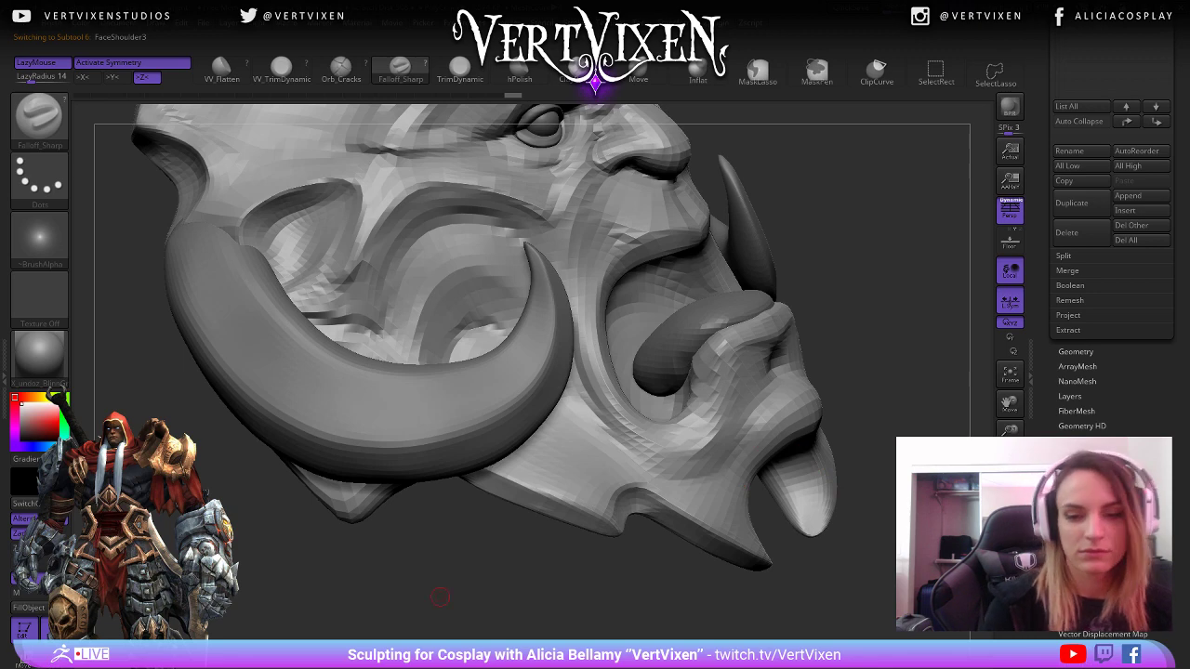
pyautogui.moveTo(442, 615)
pyautogui.mouseDown(button='right')
pyautogui.moveTo(465, 438)
pyautogui.moveTo(502, 393)
pyautogui.mouseUp(button='right')
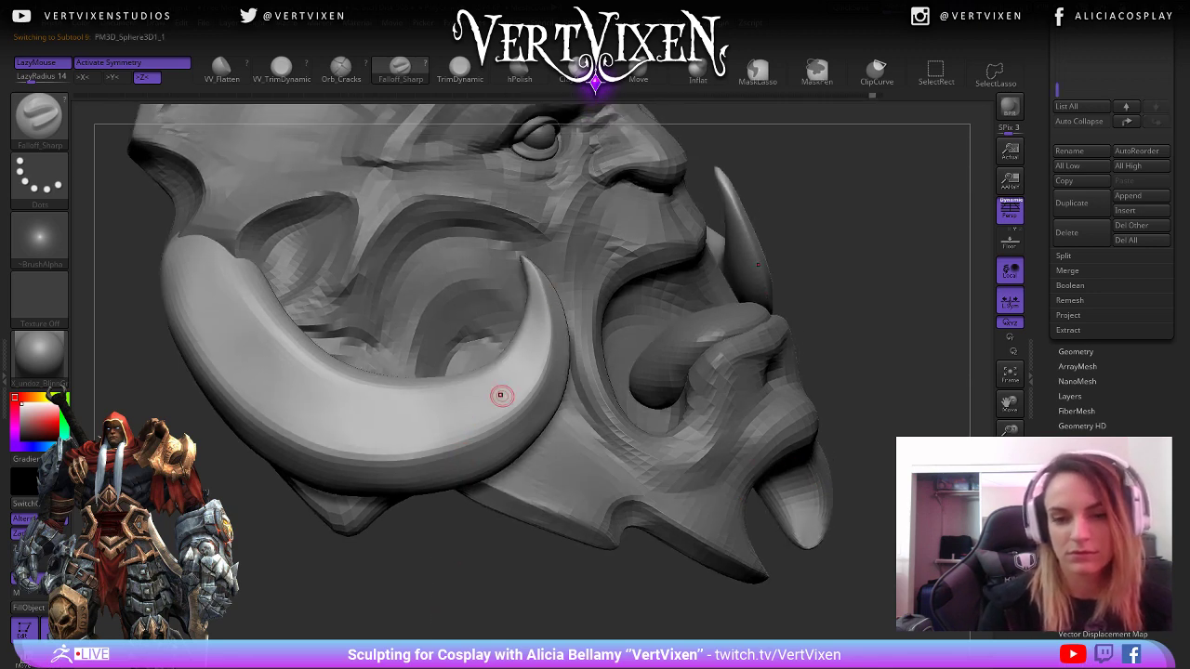
pyautogui.keyDown('alt'); pyautogui.click(818, 288); pyautogui.keyUp('alt')
# Try a deeper groove across the near horn's front curve, inspect it from several angles and undo it.
pyautogui.moveTo(490, 387); pyautogui.dragTo(479, 445)
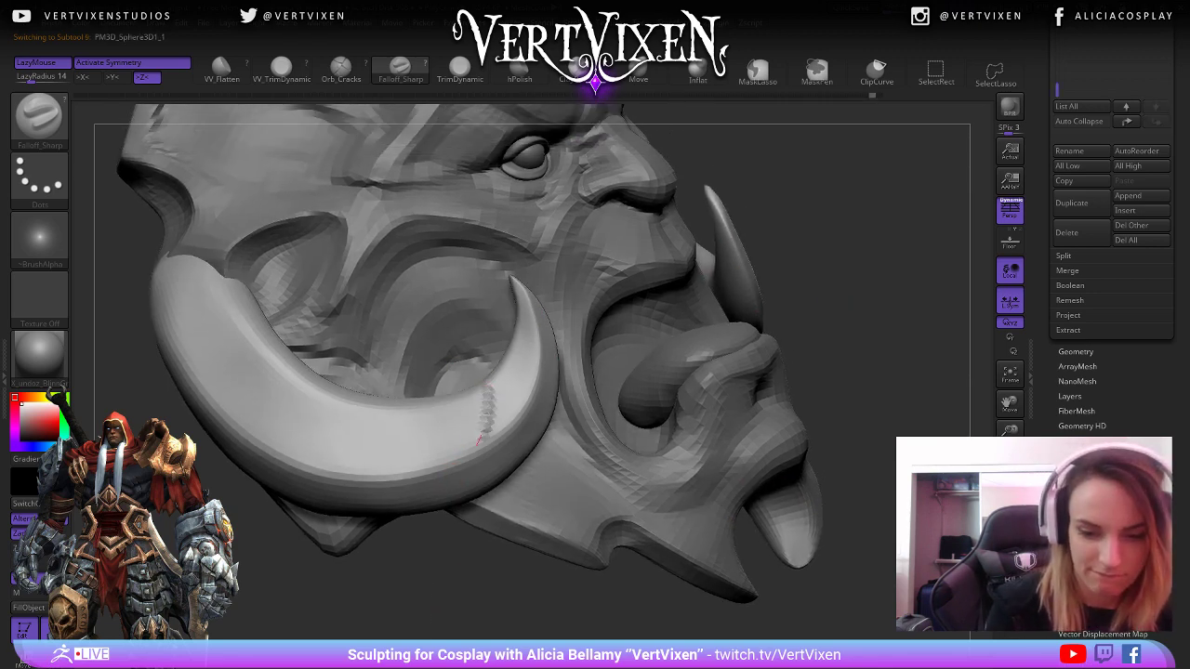
pyautogui.moveTo(485, 575); pyautogui.dragTo(781, 520, button='right')
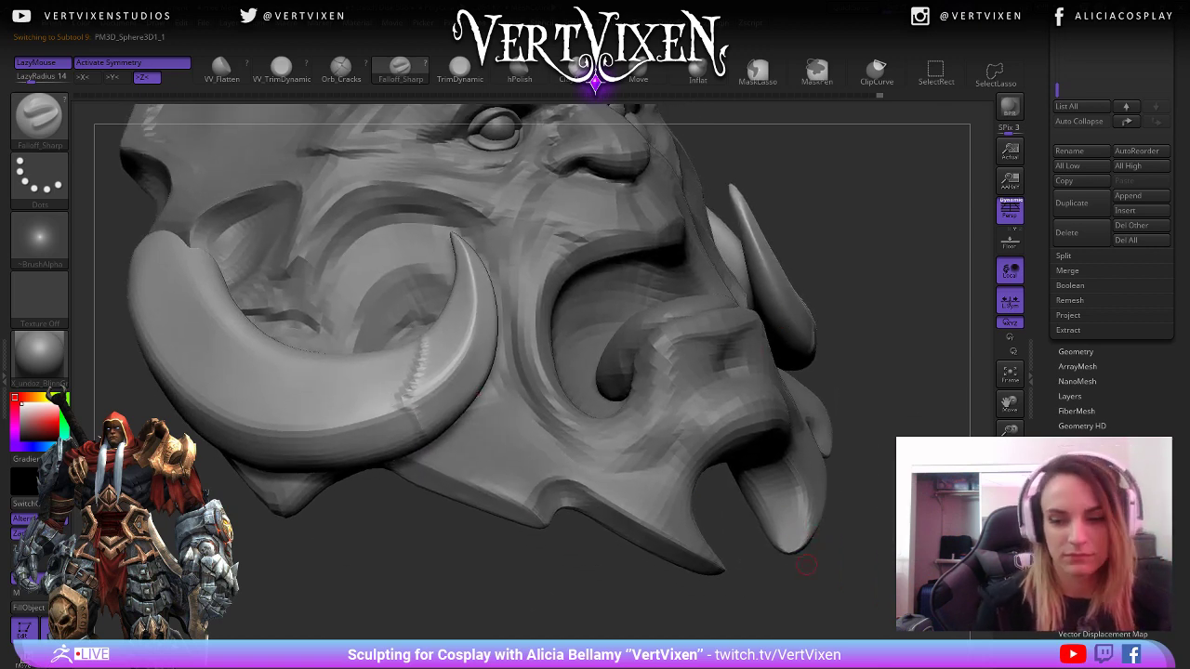
pyautogui.moveTo(806, 565)
pyautogui.keyDown('ctrl'); pyautogui.mouseDown(button='right')
pyautogui.moveTo(743, 543)
pyautogui.moveTo(758, 539)
pyautogui.moveTo(779, 566)
pyautogui.mouseUp(button='right'); pyautogui.keyUp('ctrl')
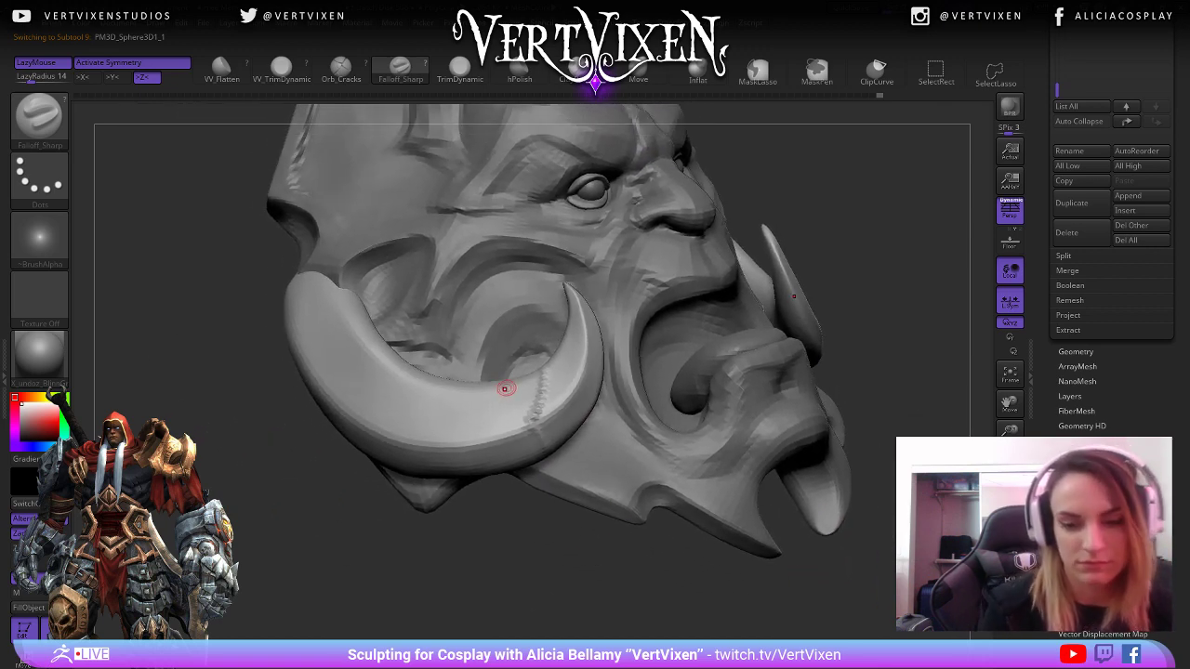
pyautogui.moveTo(478, 539)
pyautogui.mouseDown(button='right')
pyautogui.moveTo(528, 533)
pyautogui.moveTo(545, 548)
pyautogui.mouseUp(button='right')
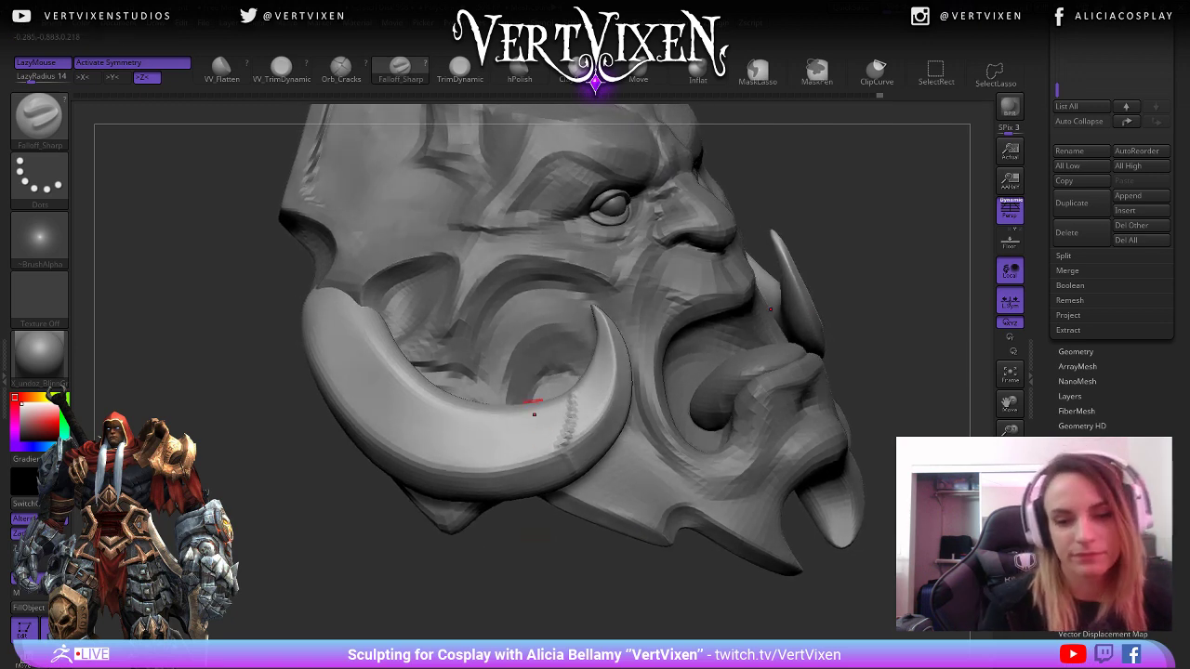
pyautogui.moveTo(505, 464); pyautogui.dragTo(571, 434, button='right')
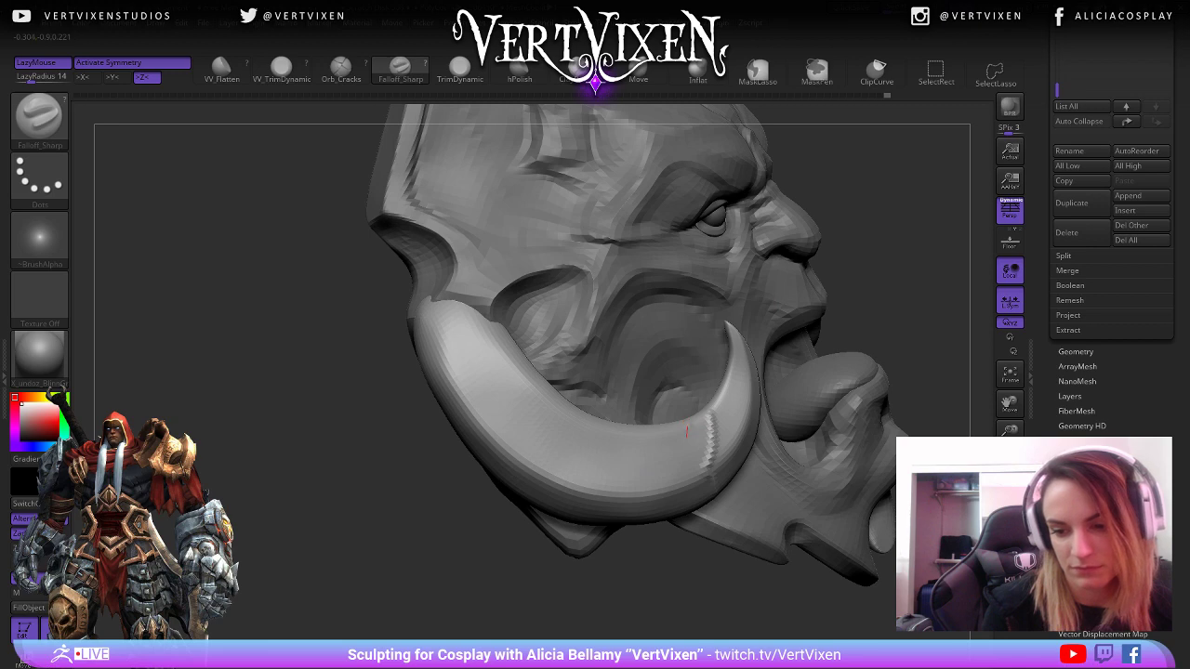
pyautogui.moveTo(649, 485); pyautogui.dragTo(683, 340, button='right')
pyautogui.moveTo(811, 325)
pyautogui.mouseDown(button='right')
pyautogui.moveTo(419, 322)
pyautogui.moveTo(473, 404)
pyautogui.mouseUp(button='right')
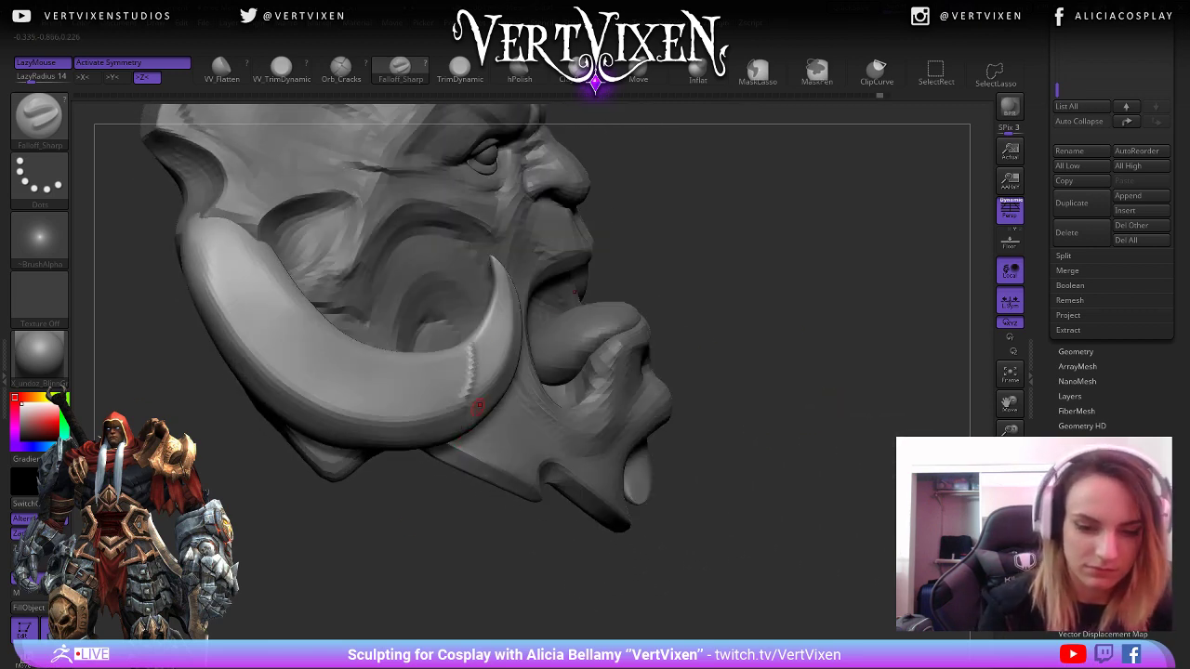
pyautogui.hotkey('ctrl', 'z')
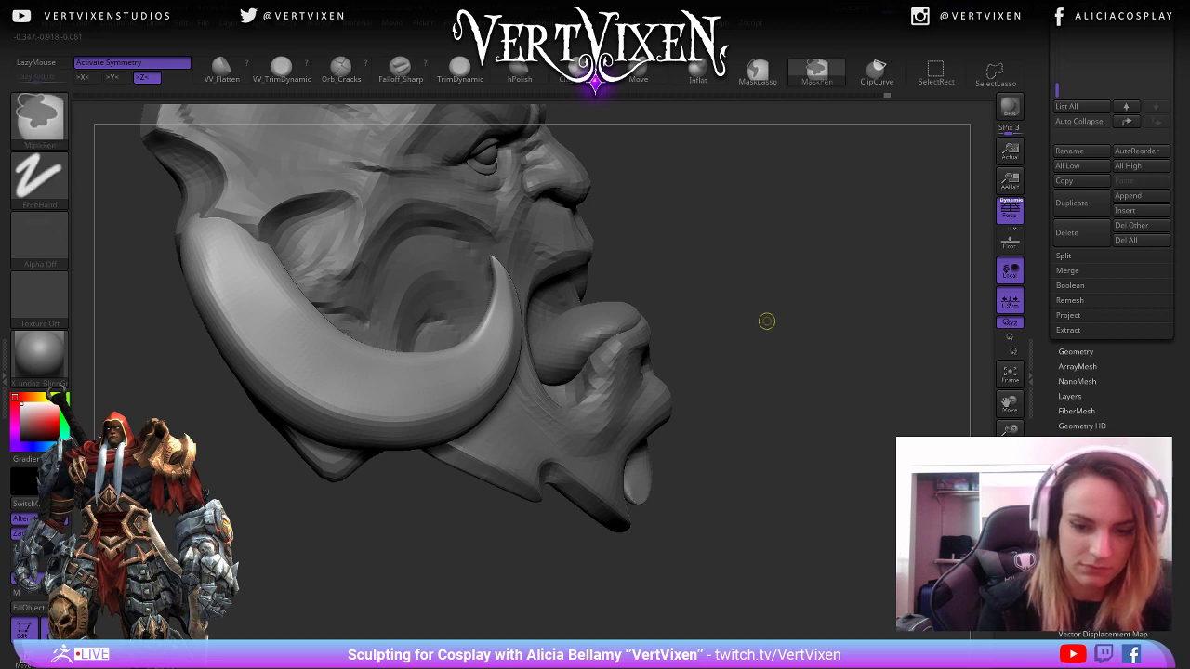
# Carve two grooves across the near horn below its tip, wrapping the first one over the outer edge.
pyautogui.moveTo(768, 322)
pyautogui.mouseDown()
pyautogui.moveTo(542, 318)
pyautogui.moveTo(472, 362)
pyautogui.moveTo(476, 335)
pyautogui.mouseUp()
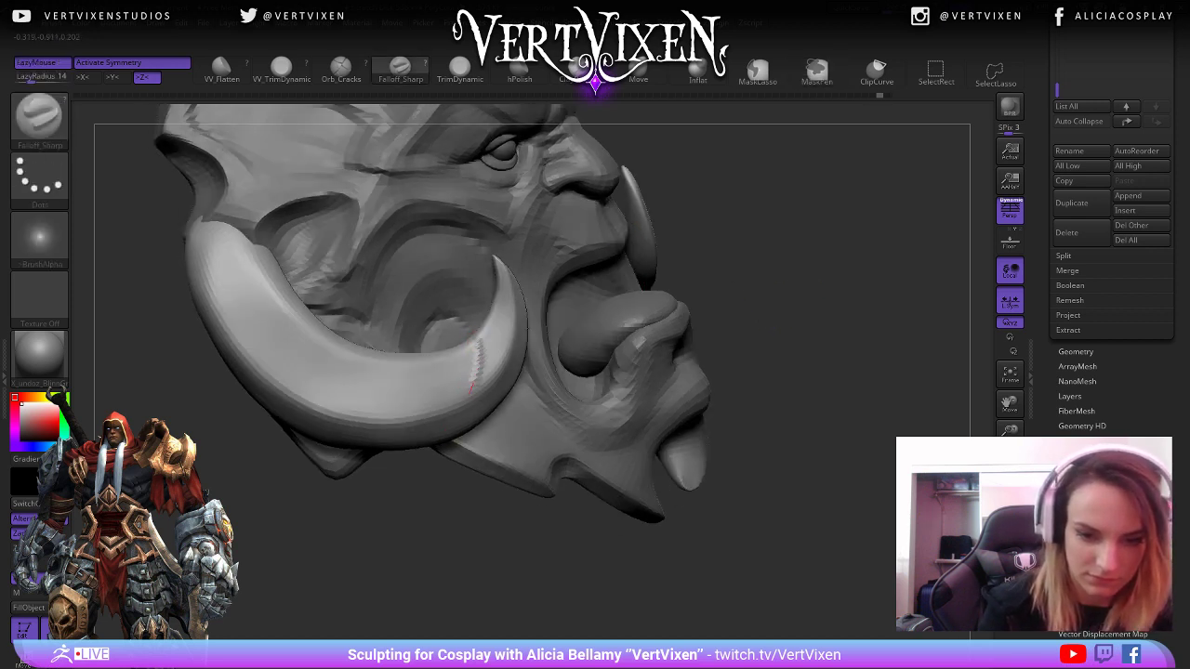
pyautogui.moveTo(776, 534)
pyautogui.mouseDown()
pyautogui.moveTo(799, 525)
pyautogui.moveTo(792, 505)
pyautogui.moveTo(761, 498)
pyautogui.mouseUp()
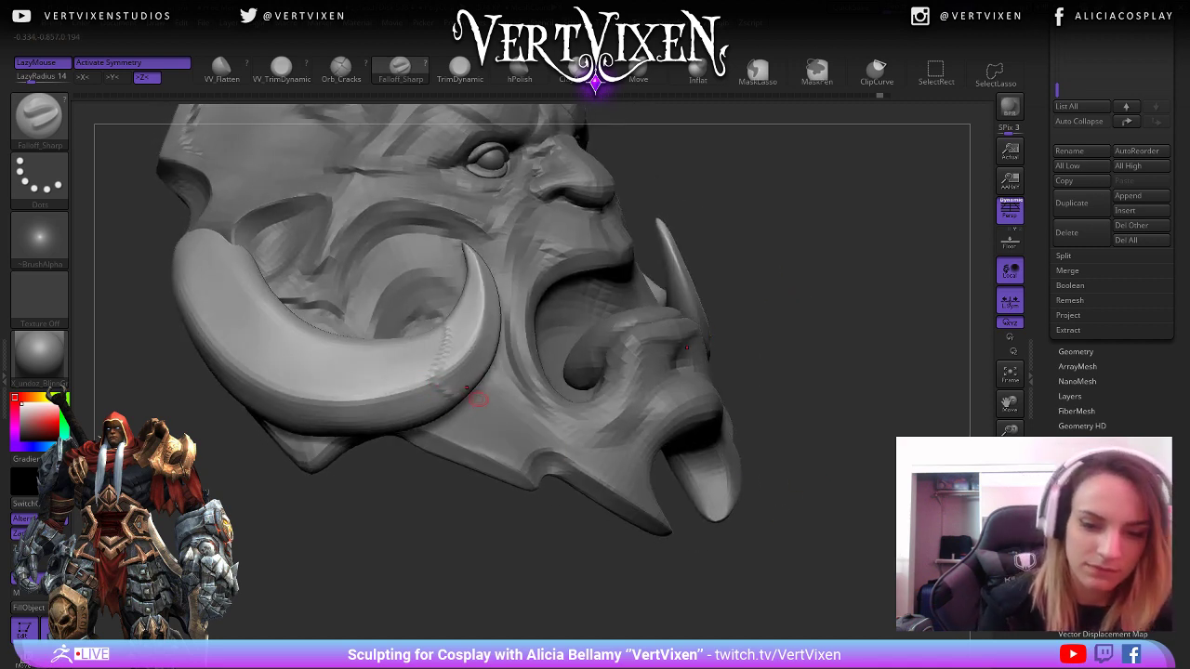
pyautogui.moveTo(445, 393); pyautogui.dragTo(503, 392, button='right')
pyautogui.moveTo(434, 536)
pyautogui.mouseDown()
pyautogui.moveTo(459, 399)
pyautogui.moveTo(488, 370)
pyautogui.mouseUp()
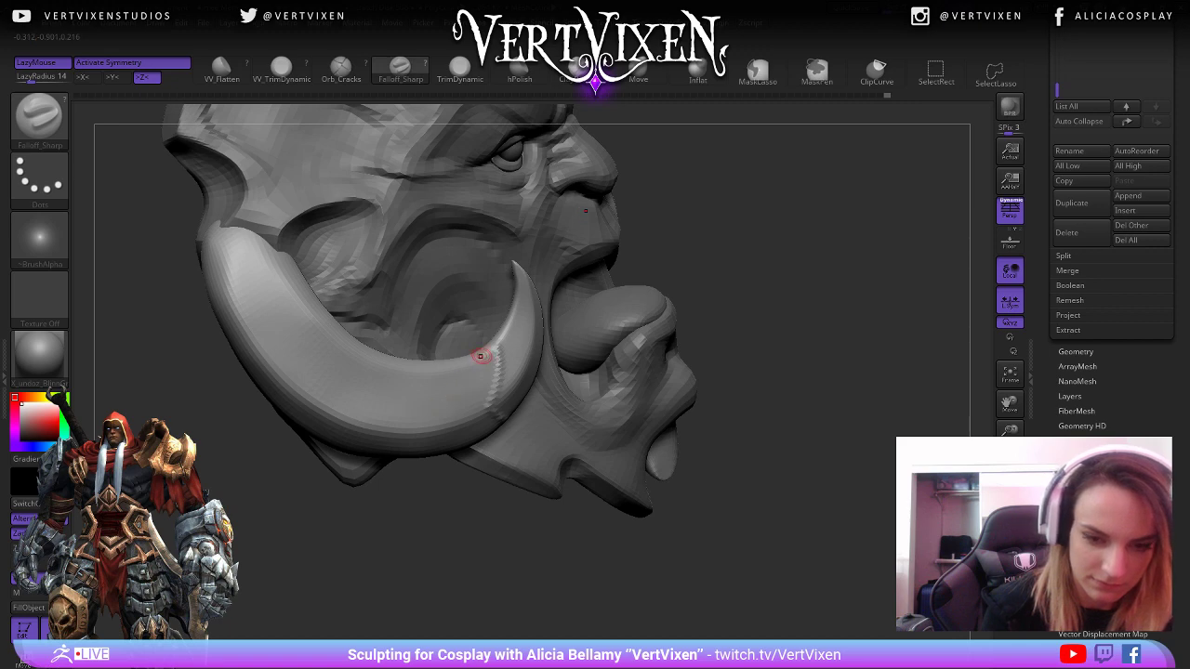
pyautogui.moveTo(488, 548)
pyautogui.mouseDown()
pyautogui.moveTo(395, 519)
pyautogui.moveTo(595, 525)
pyautogui.moveTo(766, 505)
pyautogui.moveTo(746, 558)
pyautogui.moveTo(604, 465)
pyautogui.moveTo(465, 403)
pyautogui.moveTo(456, 384)
pyautogui.mouseUp()
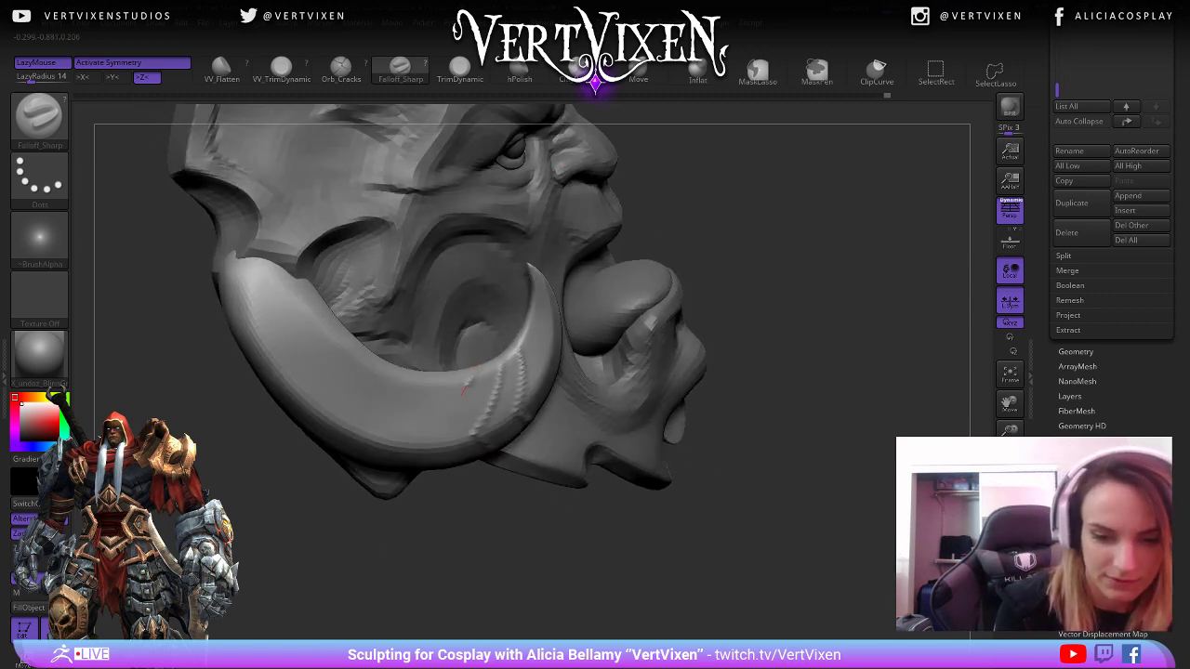
# Carve a third, more diagonal groove across the near horn's broad surface and carry it over the outer edge.
pyautogui.moveTo(429, 425)
pyautogui.keyDown('shift'); pyautogui.mouseDown()
pyautogui.moveTo(478, 363)
pyautogui.moveTo(472, 379)
pyautogui.mouseUp(); pyautogui.keyUp('shift')
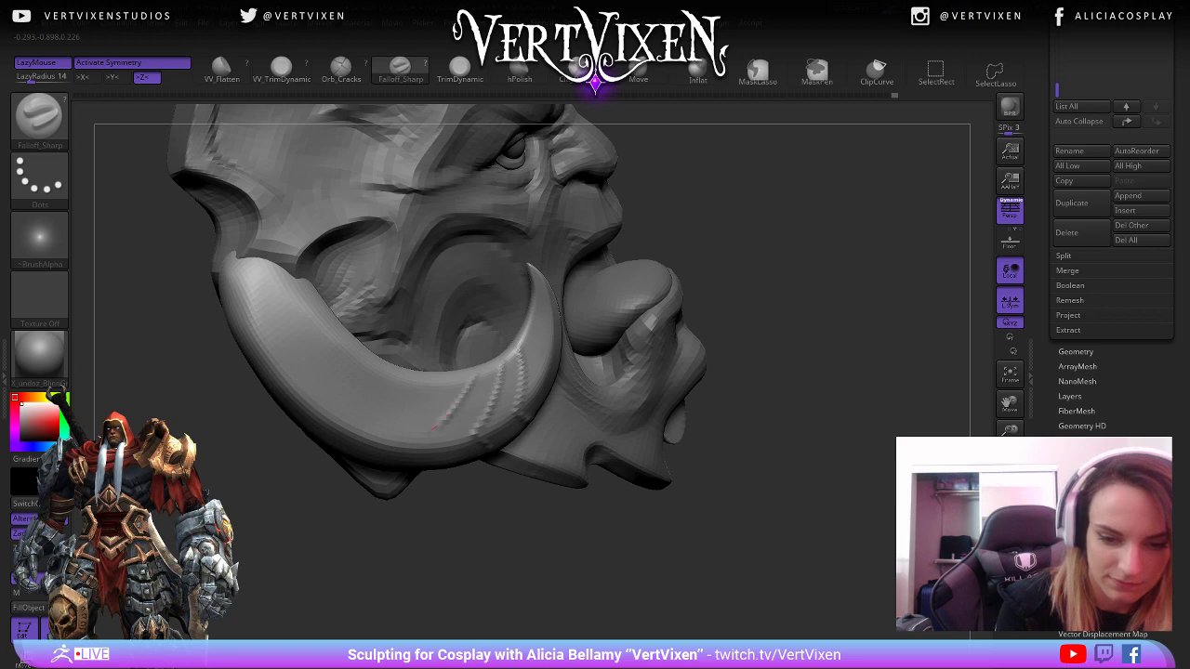
pyautogui.moveTo(434, 428); pyautogui.dragTo(413, 444)
pyautogui.moveTo(781, 298); pyautogui.dragTo(801, 396)
pyautogui.moveTo(403, 417); pyautogui.dragTo(426, 437)
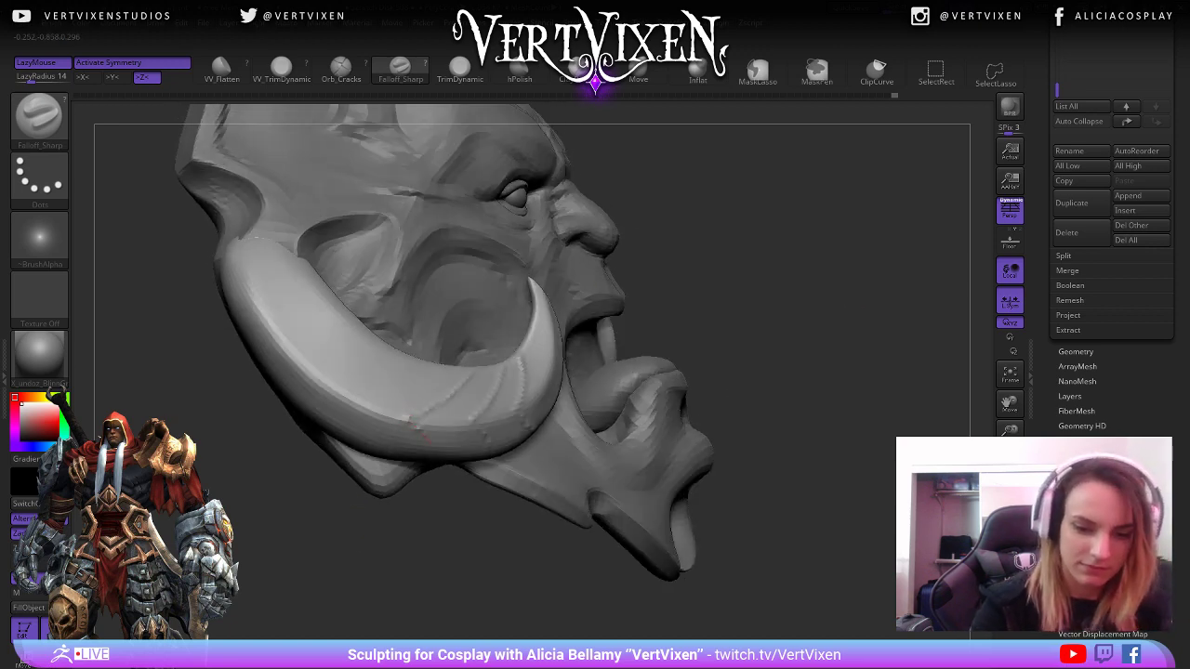
pyautogui.moveTo(465, 577); pyautogui.dragTo(455, 497)
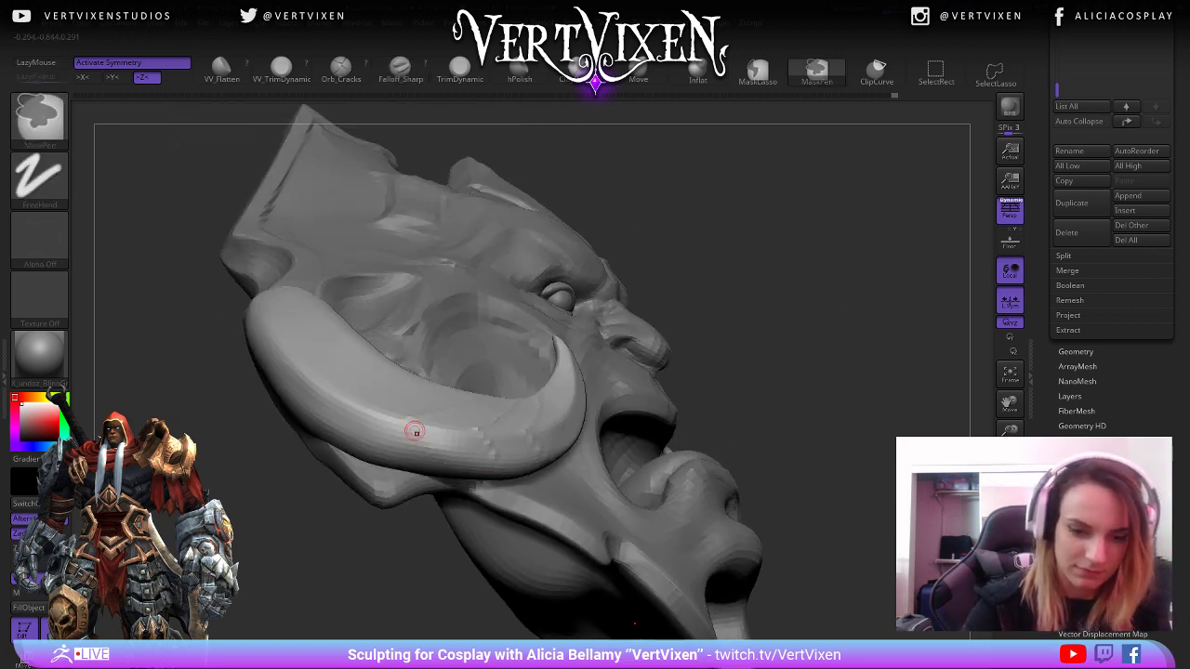
pyautogui.moveTo(408, 424); pyautogui.dragTo(454, 474)
pyautogui.moveTo(480, 605)
pyautogui.mouseDown()
pyautogui.moveTo(855, 363)
pyautogui.moveTo(828, 391)
pyautogui.moveTo(837, 470)
pyautogui.moveTo(809, 447)
pyautogui.moveTo(840, 515)
pyautogui.moveTo(790, 493)
pyautogui.moveTo(862, 441)
pyautogui.moveTo(842, 368)
pyautogui.mouseUp()
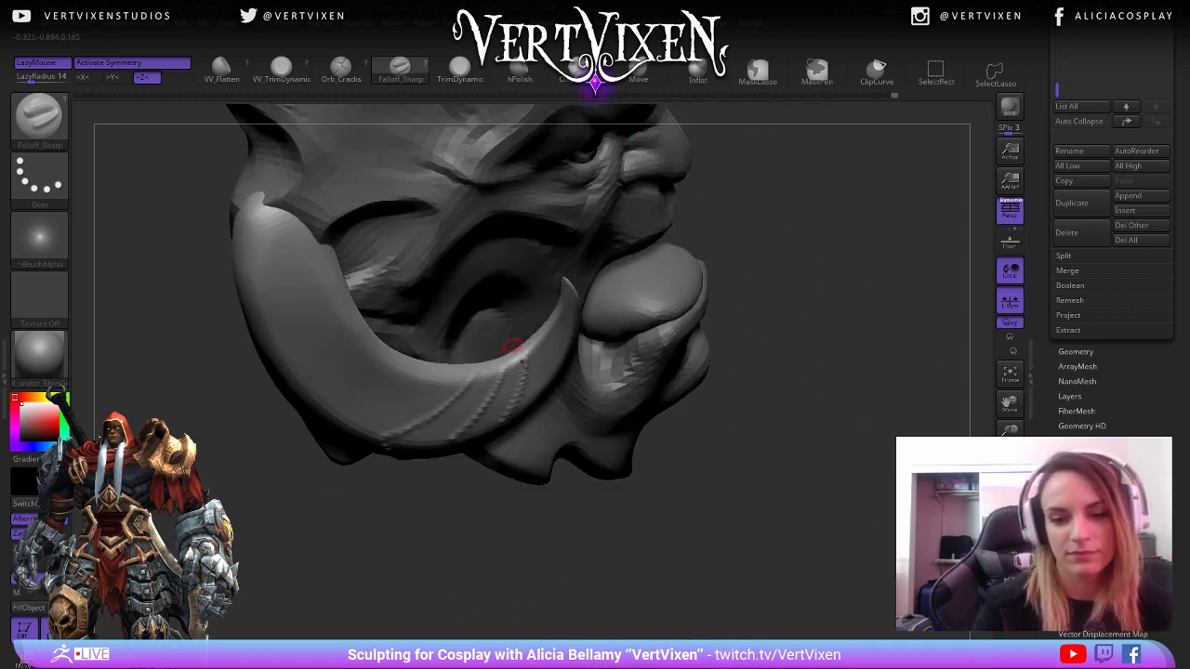
# Extend the groove nearest the tip to the horn's inner edge and check the grooves from the front.
pyautogui.moveTo(519, 362); pyautogui.dragTo(530, 342)
pyautogui.moveTo(755, 493)
pyautogui.mouseDown()
pyautogui.moveTo(747, 455)
pyautogui.moveTo(802, 561)
pyautogui.moveTo(801, 590)
pyautogui.mouseUp()
pyautogui.keyDown('alt'); pyautogui.moveTo(446, 584); pyautogui.dragTo(500, 587); pyautogui.keyUp('alt')
pyautogui.moveTo(774, 577); pyautogui.dragTo(758, 581)
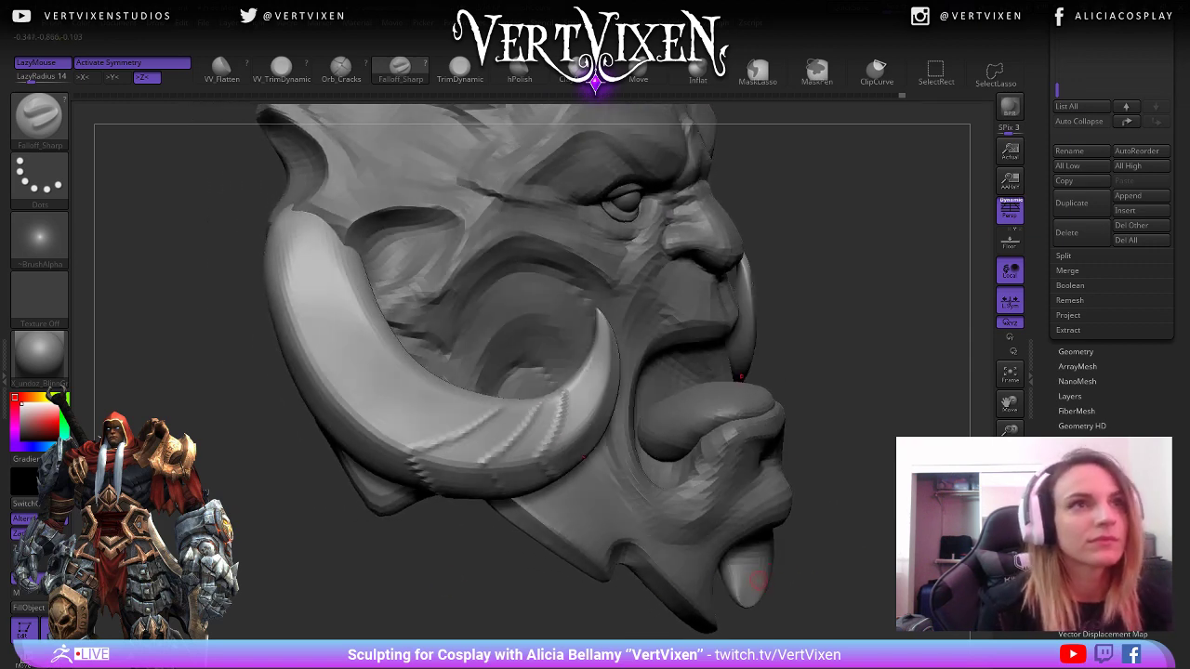
# Try a fourth groove across the near horn toward its base, check it against the whole face and undo it.
pyautogui.moveTo(401, 529)
pyautogui.keyDown('alt'); pyautogui.mouseDown()
pyautogui.moveTo(425, 566)
pyautogui.moveTo(476, 570)
pyautogui.mouseUp(); pyautogui.keyUp('alt')
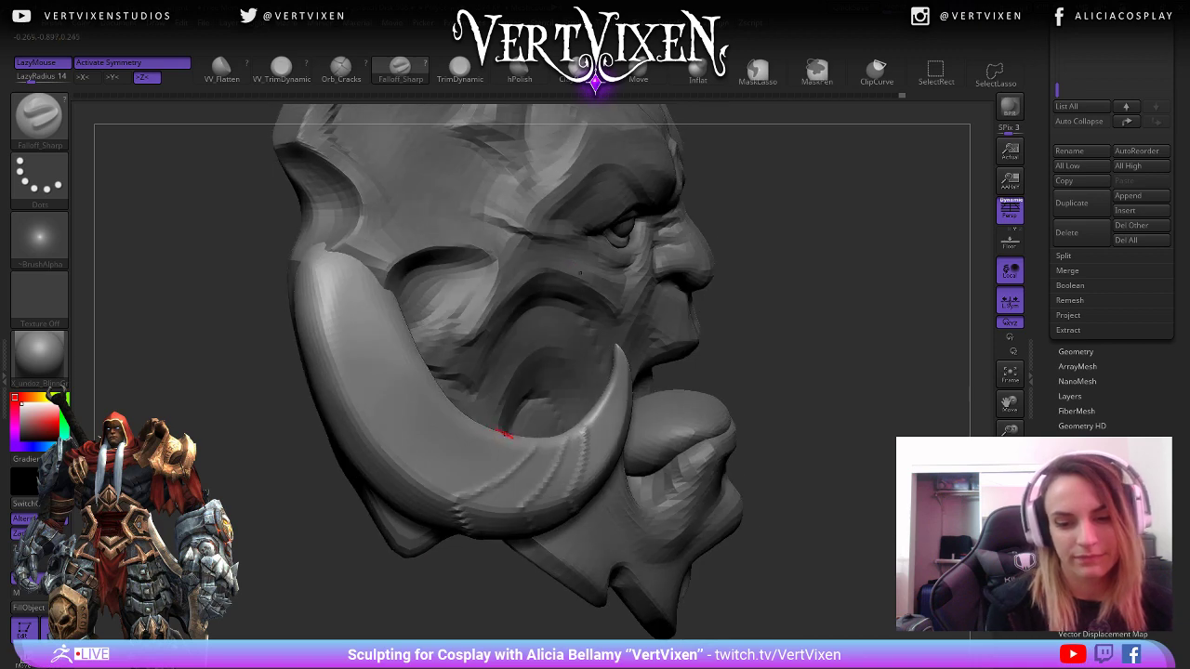
pyautogui.moveTo(358, 539)
pyautogui.mouseDown()
pyautogui.moveTo(350, 571)
pyautogui.moveTo(508, 450)
pyautogui.moveTo(456, 465)
pyautogui.mouseUp()
pyautogui.hotkey('ctrl', 'z')
pyautogui.moveTo(484, 613)
pyautogui.keyDown('alt'); pyautogui.mouseDown()
pyautogui.moveTo(482, 544)
pyautogui.moveTo(441, 536)
pyautogui.mouseUp(); pyautogui.keyUp('alt')
pyautogui.moveTo(270, 576)
pyautogui.mouseDown()
pyautogui.moveTo(388, 590)
pyautogui.moveTo(437, 520)
pyautogui.moveTo(503, 361)
pyautogui.mouseUp()
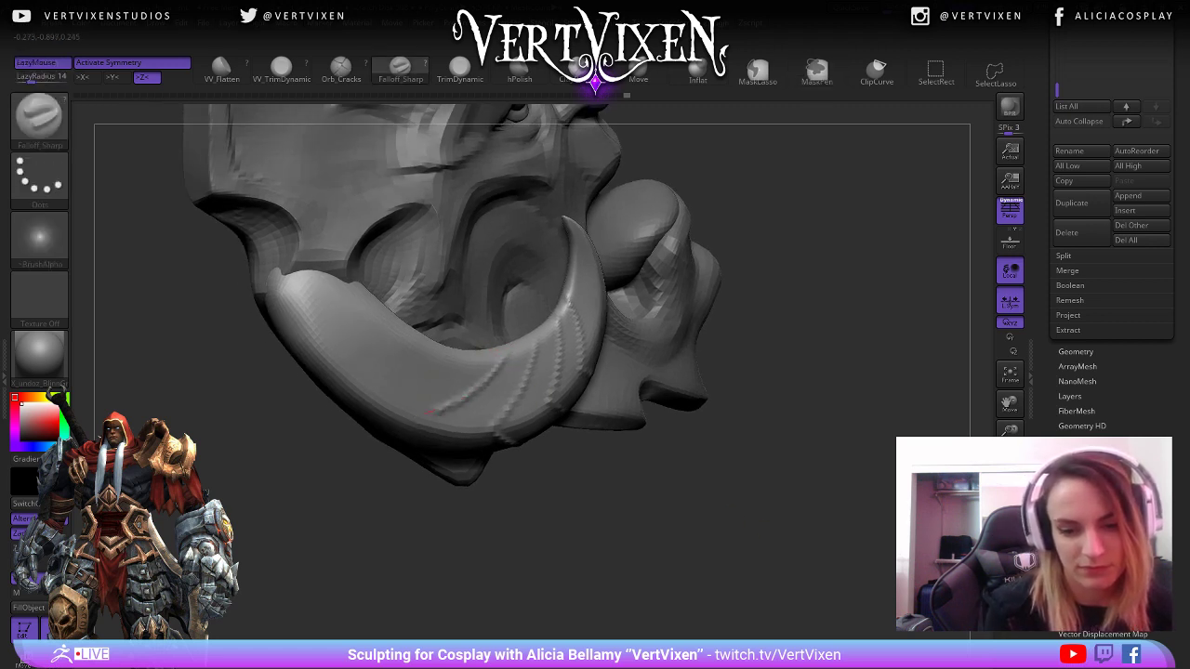
pyautogui.moveTo(388, 531)
pyautogui.mouseDown()
pyautogui.moveTo(760, 543)
pyautogui.moveTo(586, 324)
pyautogui.mouseUp()
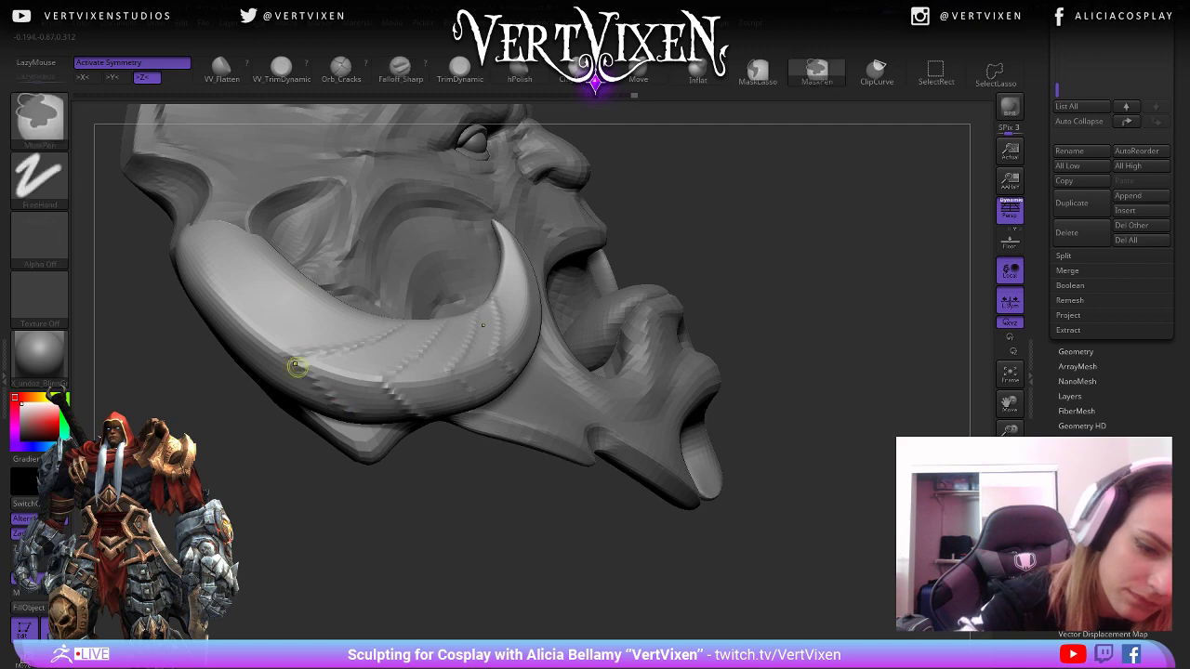
pyautogui.moveTo(325, 407)
pyautogui.mouseDown()
pyautogui.moveTo(590, 565)
pyautogui.moveTo(578, 554)
pyautogui.moveTo(753, 542)
pyautogui.mouseUp()
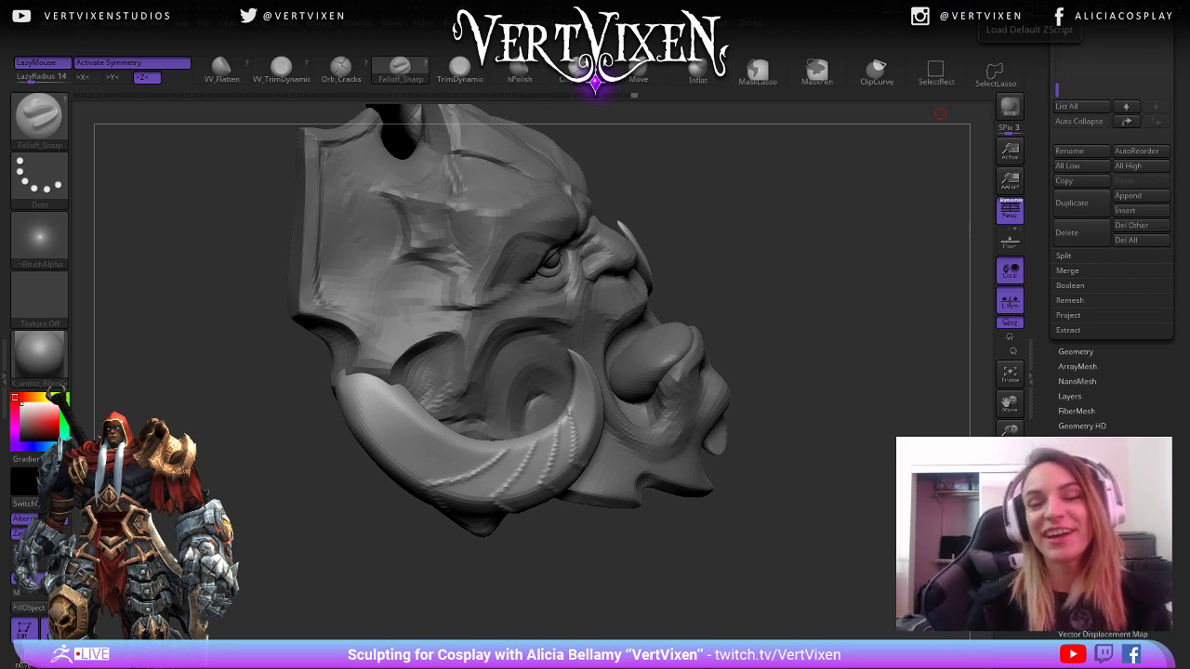
pyautogui.moveTo(768, 530)
pyautogui.mouseDown()
pyautogui.moveTo(738, 534)
pyautogui.moveTo(762, 561)
pyautogui.moveTo(746, 576)
pyautogui.mouseUp()
pyautogui.hotkey('ctrl', 'z')
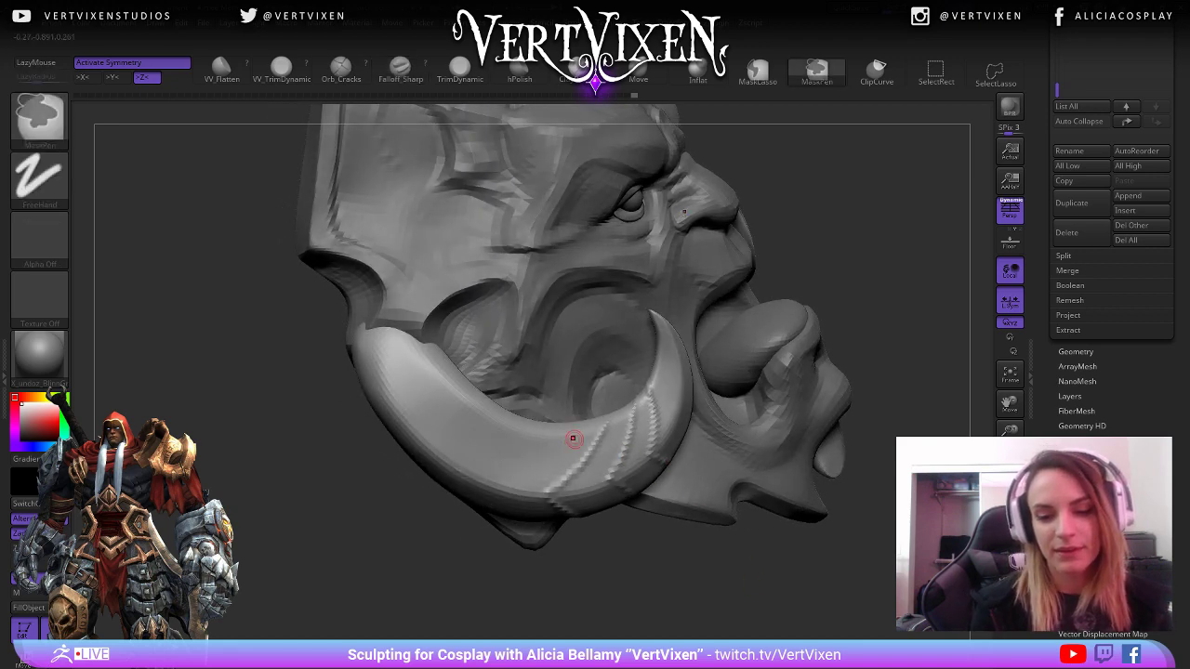
pyautogui.moveTo(576, 424); pyautogui.dragTo(525, 467)
pyautogui.hotkey('ctrl', 'z')
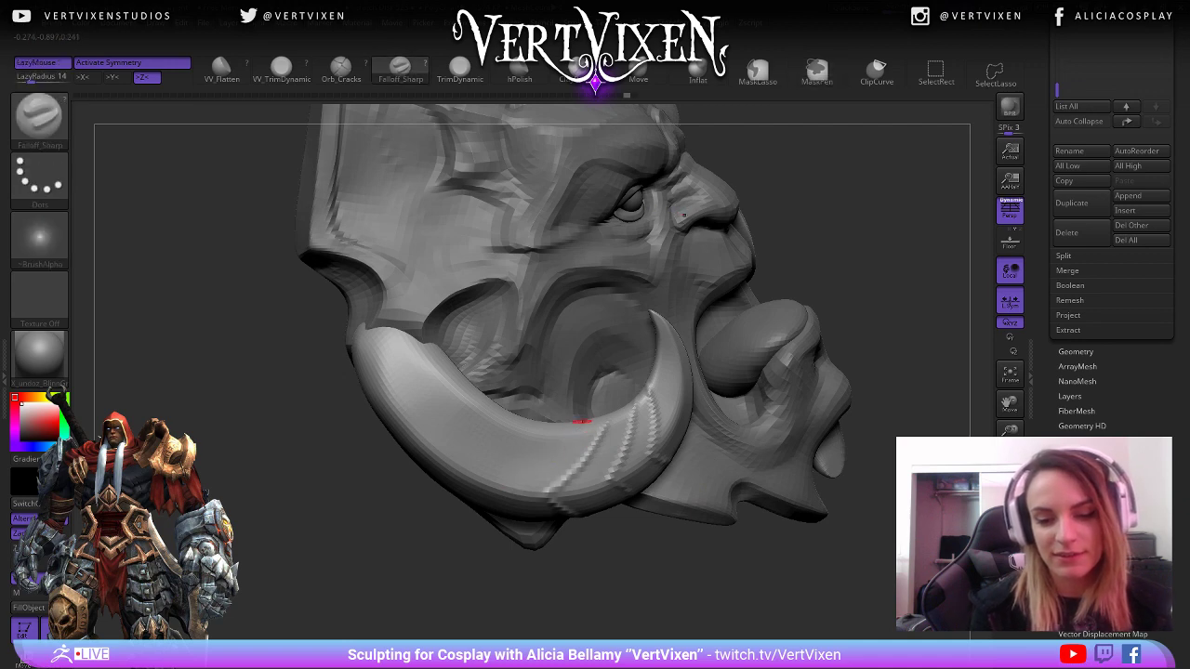
# Carve the fourth groove diagonally from the near horn's inner edge down over its outer edge.
pyautogui.moveTo(582, 421); pyautogui.dragTo(495, 489)
pyautogui.moveTo(502, 547); pyautogui.dragTo(415, 487)
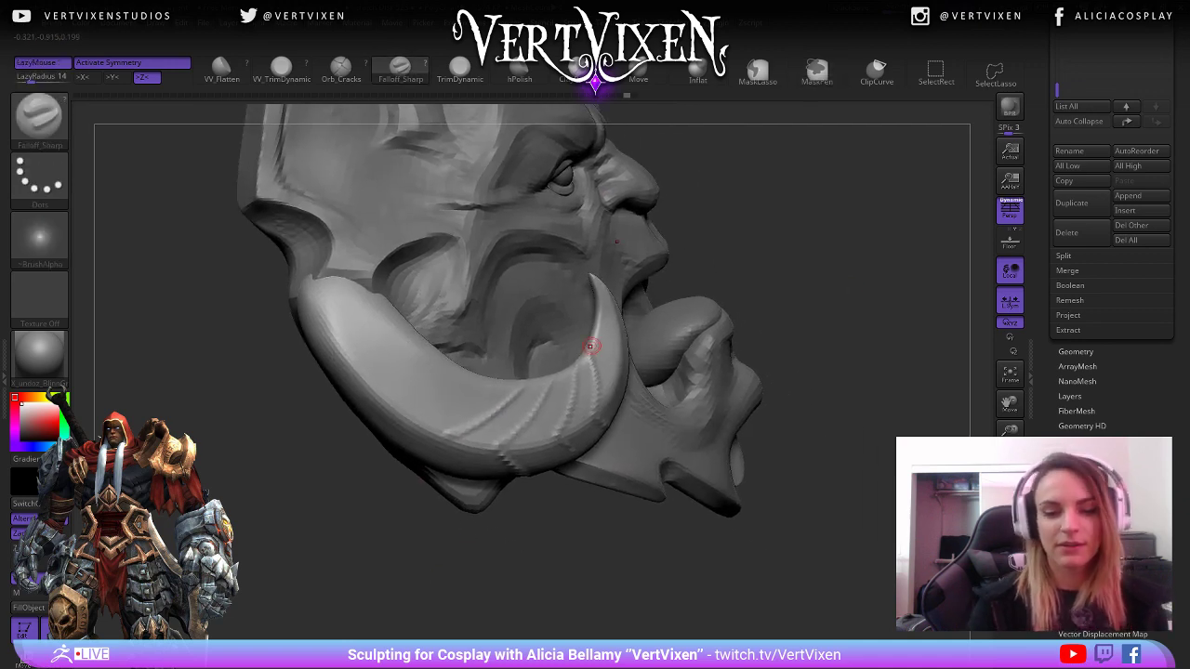
pyautogui.moveTo(447, 574); pyautogui.dragTo(449, 412)
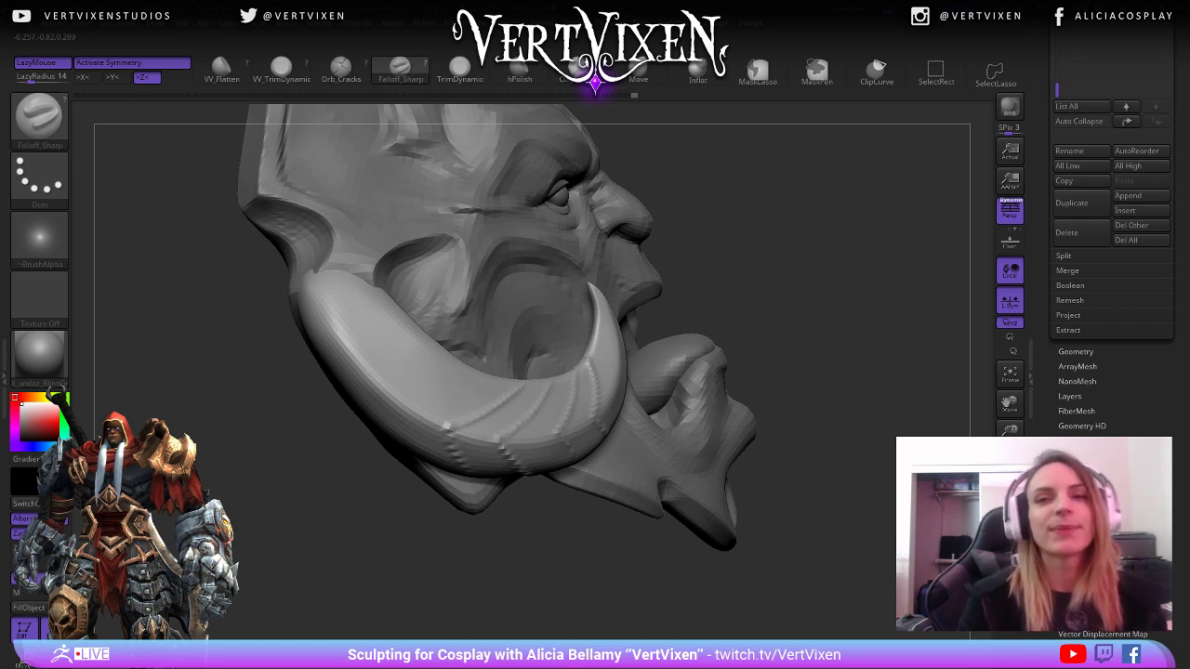
# Try a fifth groove nearer the horn's base, undo it and inspect the horn from below and the side.
pyautogui.moveTo(836, 279)
pyautogui.mouseDown()
pyautogui.moveTo(810, 393)
pyautogui.moveTo(835, 393)
pyautogui.moveTo(840, 412)
pyautogui.mouseUp()
pyautogui.moveTo(531, 560)
pyautogui.keyDown('alt'); pyautogui.mouseDown()
pyautogui.moveTo(584, 517)
pyautogui.moveTo(602, 516)
pyautogui.mouseUp(); pyautogui.keyUp('alt')
pyautogui.moveTo(537, 372); pyautogui.dragTo(480, 396)
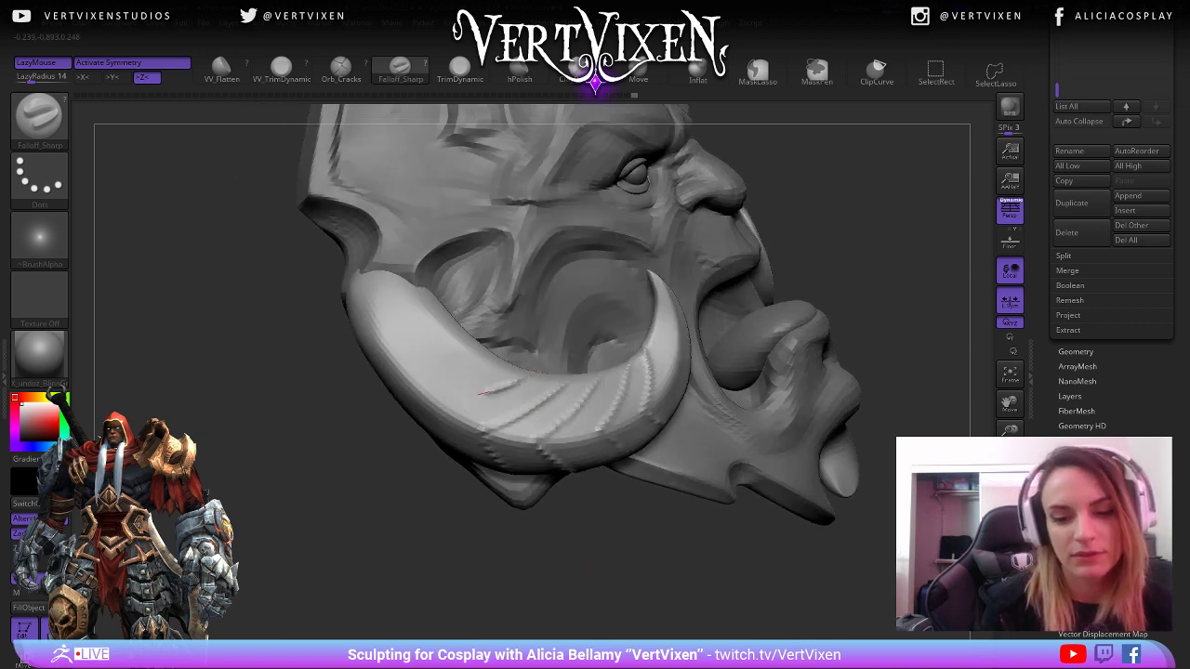
pyautogui.hotkey('ctrl', 'z')
pyautogui.moveTo(386, 554); pyautogui.dragTo(444, 478)
pyautogui.moveTo(779, 492); pyautogui.dragTo(787, 410)
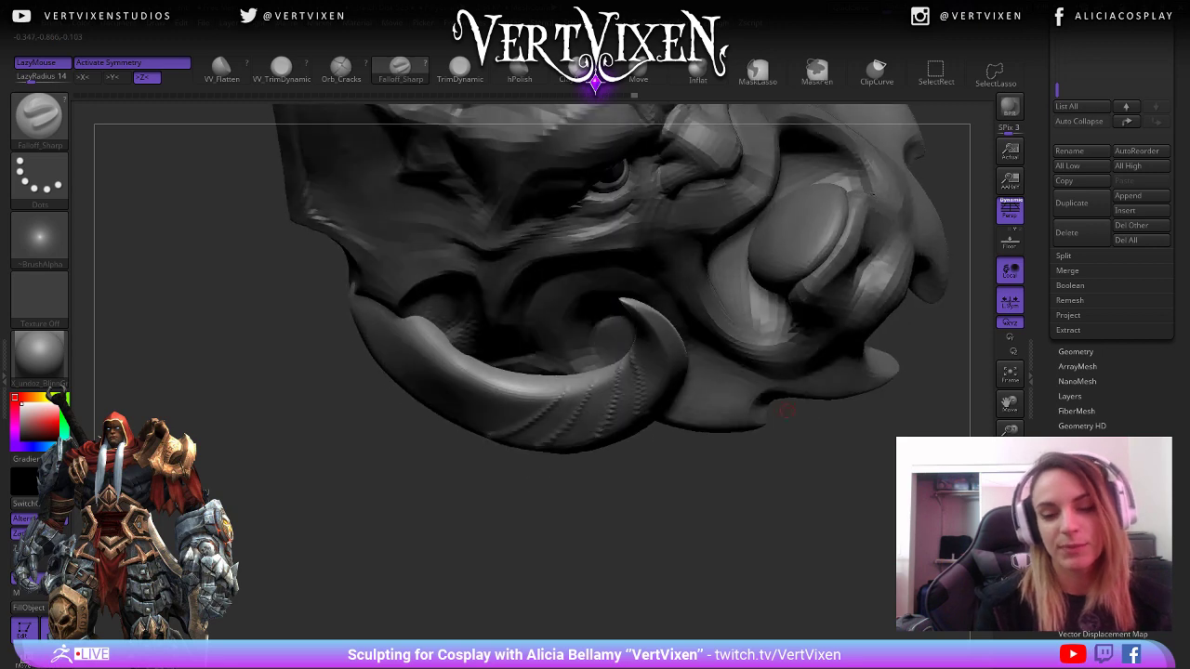
pyautogui.moveTo(606, 479)
pyautogui.mouseDown()
pyautogui.moveTo(619, 547)
pyautogui.moveTo(596, 579)
pyautogui.moveTo(593, 565)
pyautogui.moveTo(509, 528)
pyautogui.mouseUp()
pyautogui.moveTo(729, 496)
pyautogui.mouseDown()
pyautogui.moveTo(616, 565)
pyautogui.moveTo(474, 564)
pyautogui.moveTo(453, 609)
pyautogui.mouseUp()
pyautogui.moveTo(451, 548)
pyautogui.mouseDown()
pyautogui.moveTo(473, 535)
pyautogui.moveTo(398, 522)
pyautogui.moveTo(390, 535)
pyautogui.mouseUp()
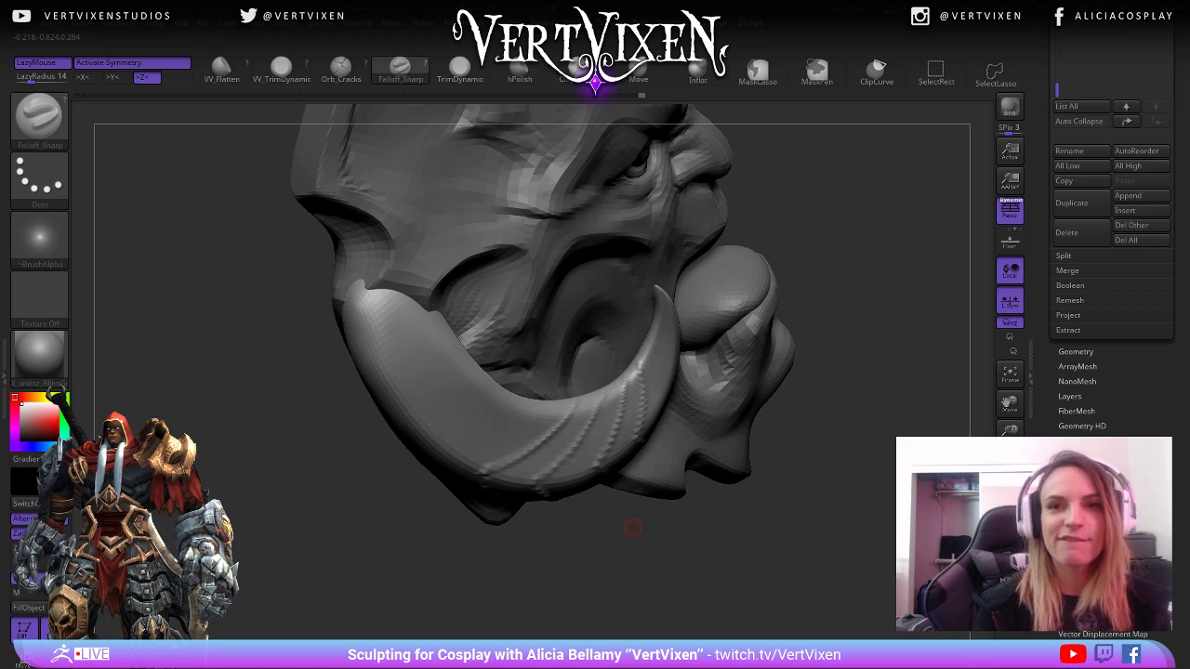
# Carve a fifth, long groove across the near horn toward its base and check it against the whole face.
pyautogui.moveTo(572, 556)
pyautogui.mouseDown()
pyautogui.moveTo(590, 549)
pyautogui.moveTo(526, 402)
pyautogui.mouseUp()
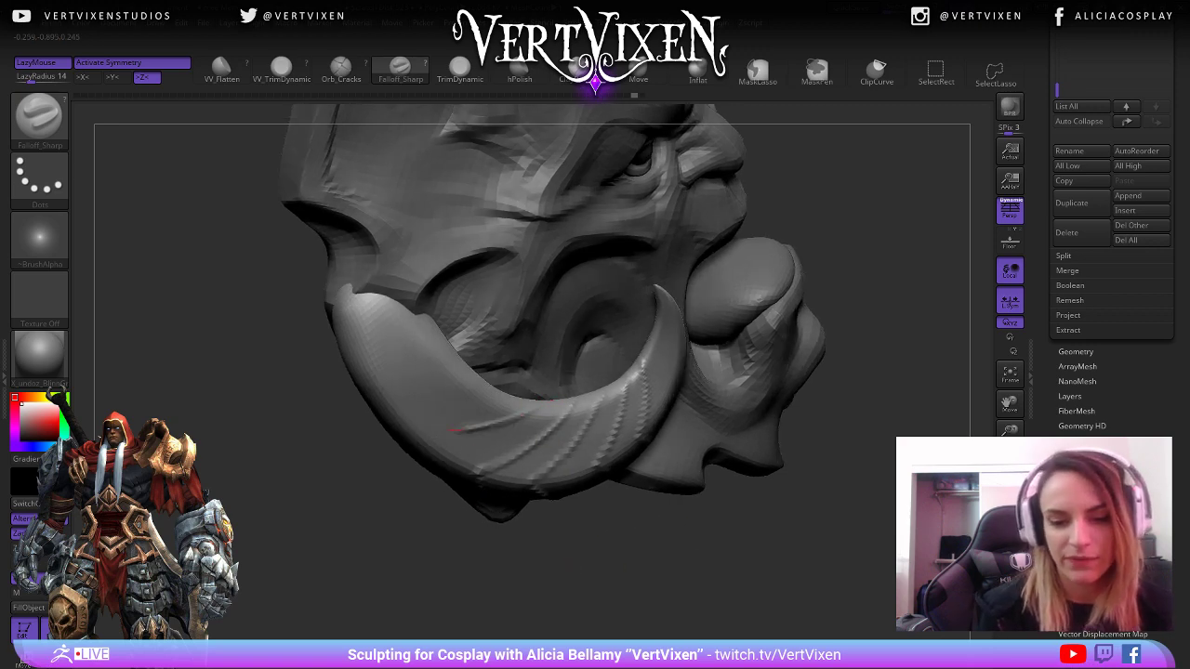
pyautogui.moveTo(414, 427)
pyautogui.mouseDown()
pyautogui.moveTo(679, 365)
pyautogui.moveTo(605, 385)
pyautogui.moveTo(410, 368)
pyautogui.mouseUp()
pyautogui.moveTo(372, 596)
pyautogui.mouseDown()
pyautogui.moveTo(808, 567)
pyautogui.moveTo(771, 541)
pyautogui.mouseUp()
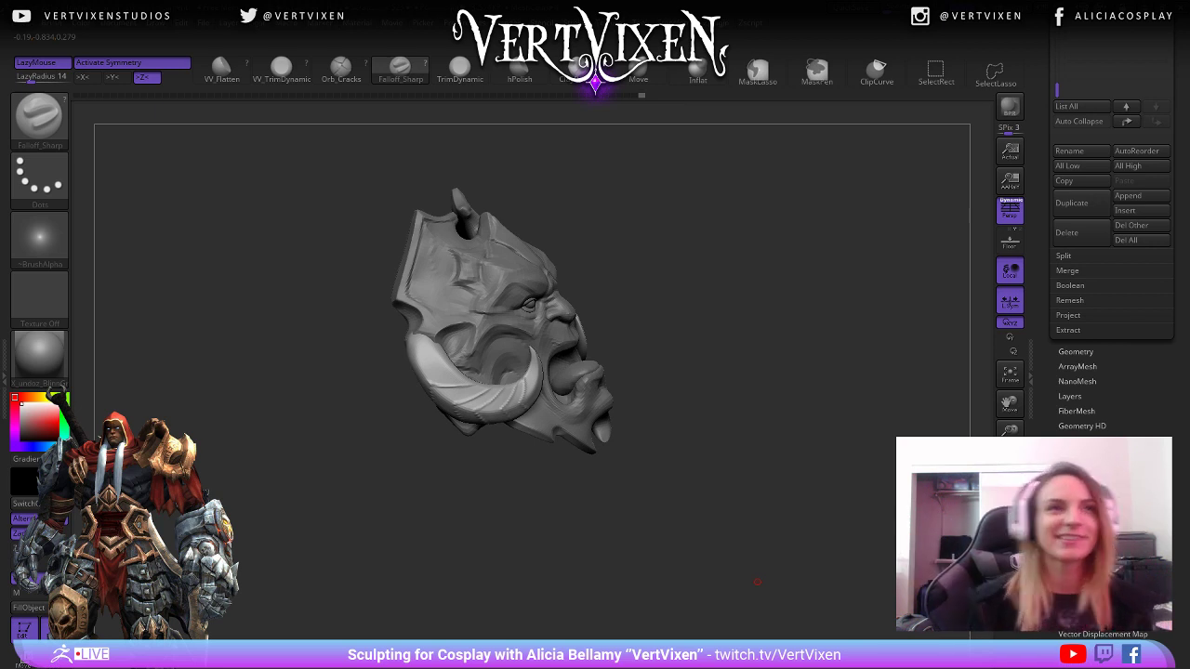
# Switch to the ClayBuildup brush and build up a smoothed raised edge along the groove nearest the horn's tip.
pyautogui.moveTo(665, 329)
pyautogui.mouseDown()
pyautogui.moveTo(695, 483)
pyautogui.moveTo(697, 595)
pyautogui.moveTo(678, 549)
pyautogui.moveTo(858, 359)
pyautogui.moveTo(586, 496)
pyautogui.moveTo(604, 486)
pyautogui.moveTo(618, 438)
pyautogui.mouseUp()
pyautogui.press('b')
pyautogui.press('c')
pyautogui.press('b')
pyautogui.press('shift')
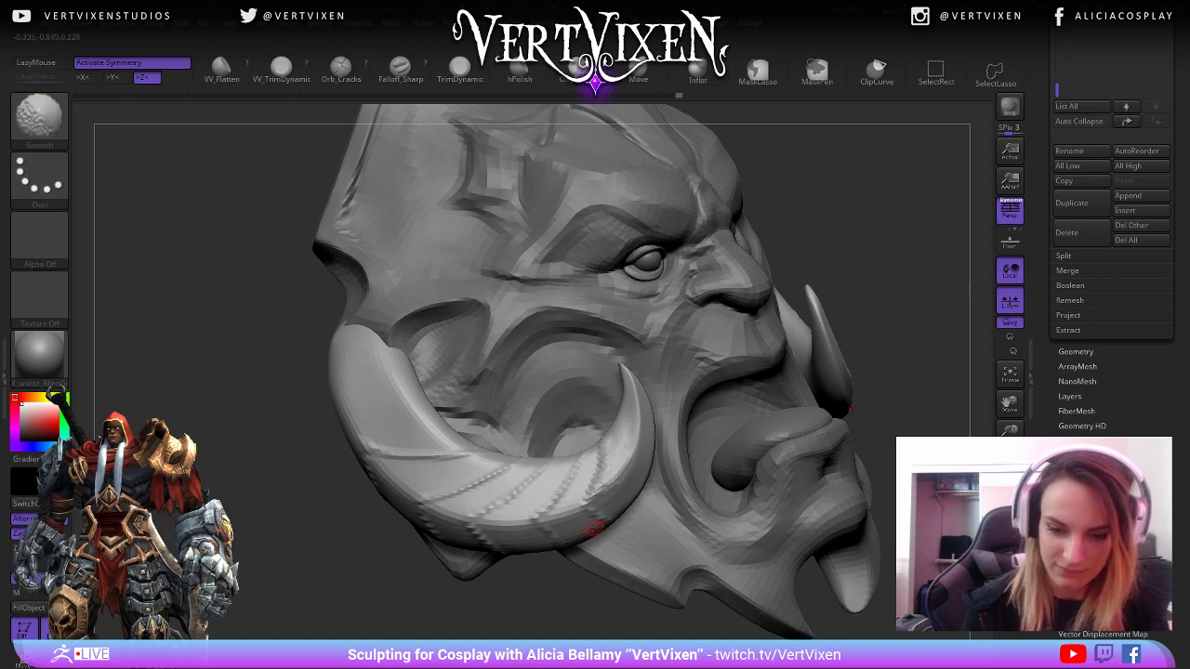
pyautogui.moveTo(593, 530); pyautogui.dragTo(559, 446, button='right')
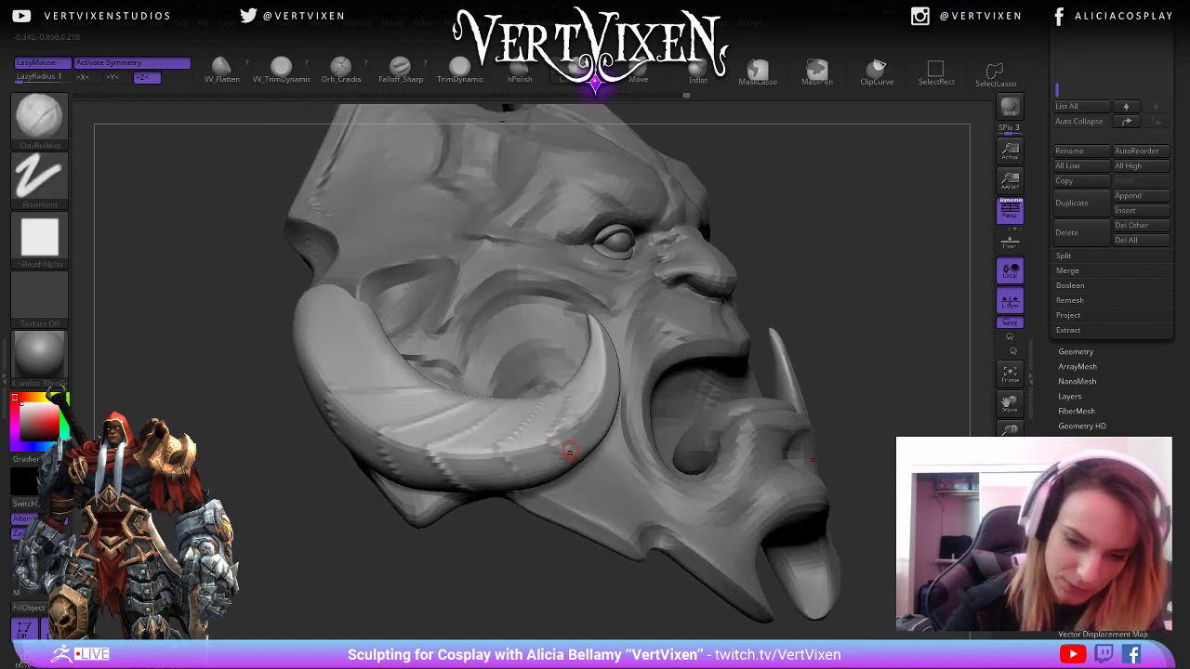
pyautogui.press('shift')
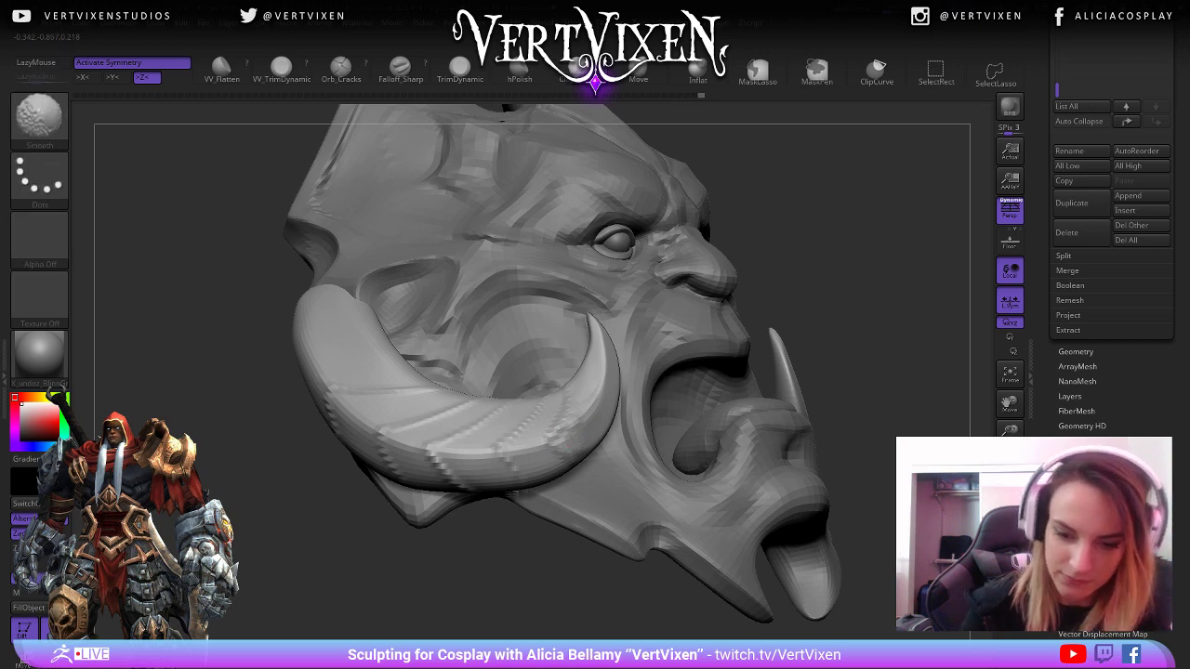
pyautogui.moveTo(560, 446)
pyautogui.mouseDown(button='right')
pyautogui.moveTo(571, 424)
pyautogui.moveTo(555, 476)
pyautogui.mouseUp(button='right')
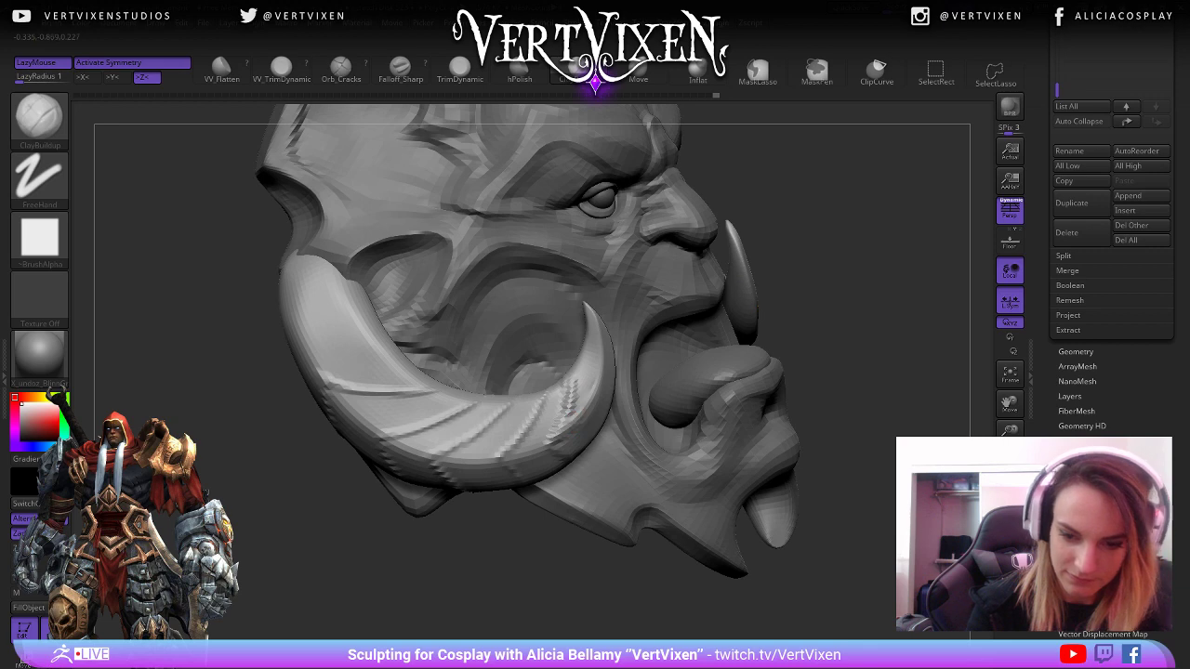
pyautogui.press('shift')
pyautogui.moveTo(565, 462); pyautogui.dragTo(568, 380, button='right')
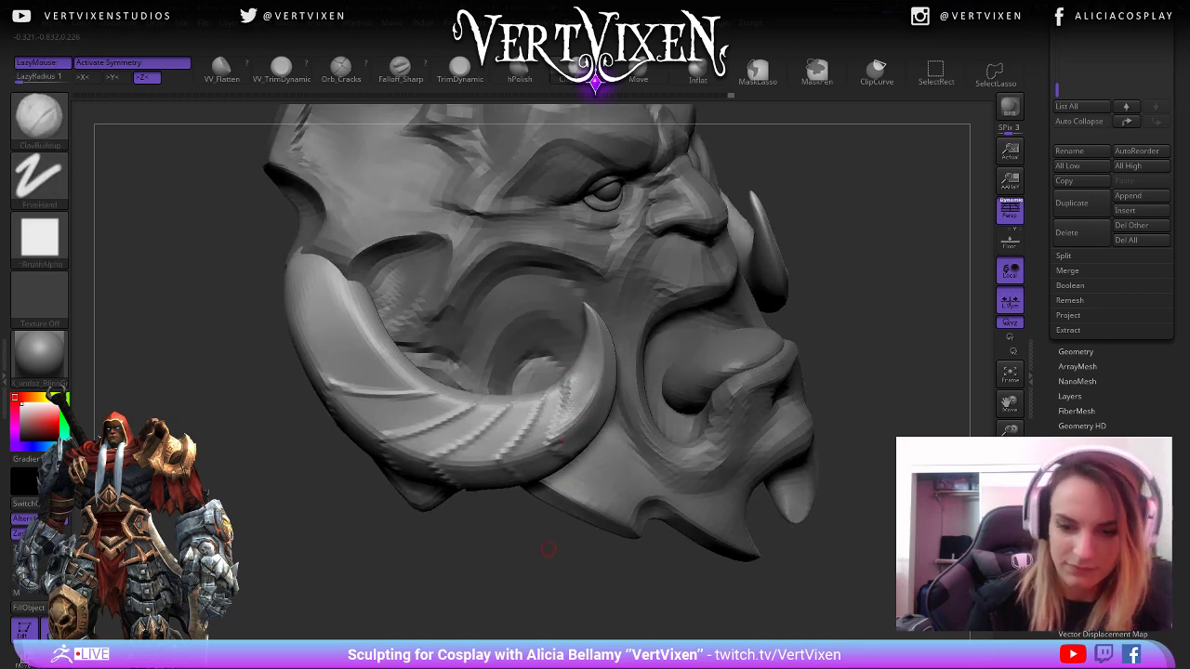
pyautogui.moveTo(533, 572)
pyautogui.mouseDown(button='right')
pyautogui.moveTo(566, 380)
pyautogui.moveTo(566, 452)
pyautogui.moveTo(797, 350)
pyautogui.mouseUp(button='right')
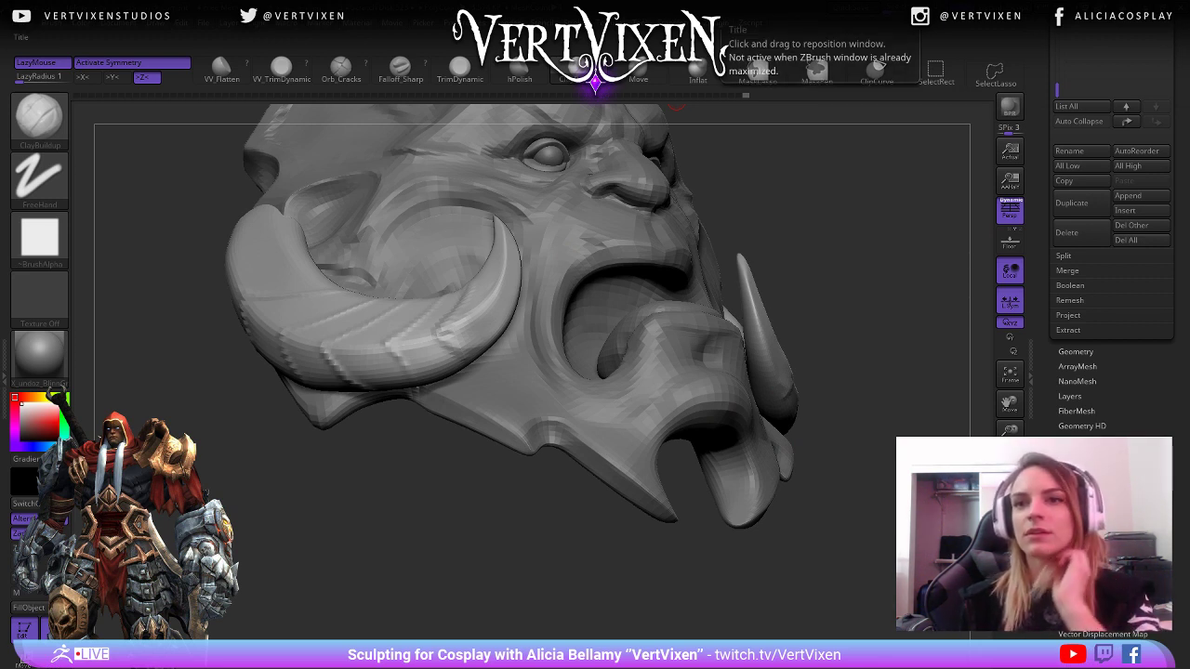
# Close in on the tip groove and strengthen its ridge from the inner edge down the horn's broad surface.
pyautogui.moveTo(521, 279)
pyautogui.keyDown('alt'); pyautogui.mouseDown(button='right')
pyautogui.moveTo(526, 305)
pyautogui.moveTo(447, 358)
pyautogui.mouseUp(button='right'); pyautogui.keyUp('alt')
pyautogui.moveTo(438, 339); pyautogui.dragTo(465, 372)
pyautogui.moveTo(418, 550)
pyautogui.mouseDown()
pyautogui.moveTo(438, 345)
pyautogui.moveTo(465, 367)
pyautogui.moveTo(510, 558)
pyautogui.mouseUp()
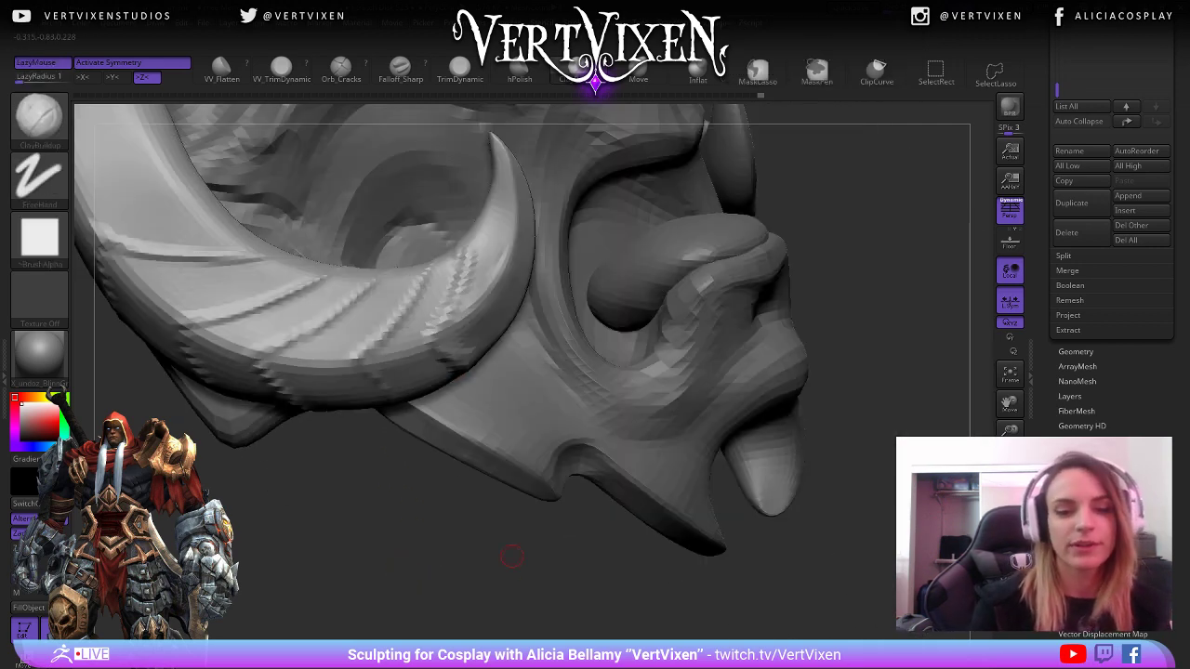
pyautogui.moveTo(453, 296); pyautogui.dragTo(465, 273)
pyautogui.moveTo(429, 465); pyautogui.dragTo(454, 288)
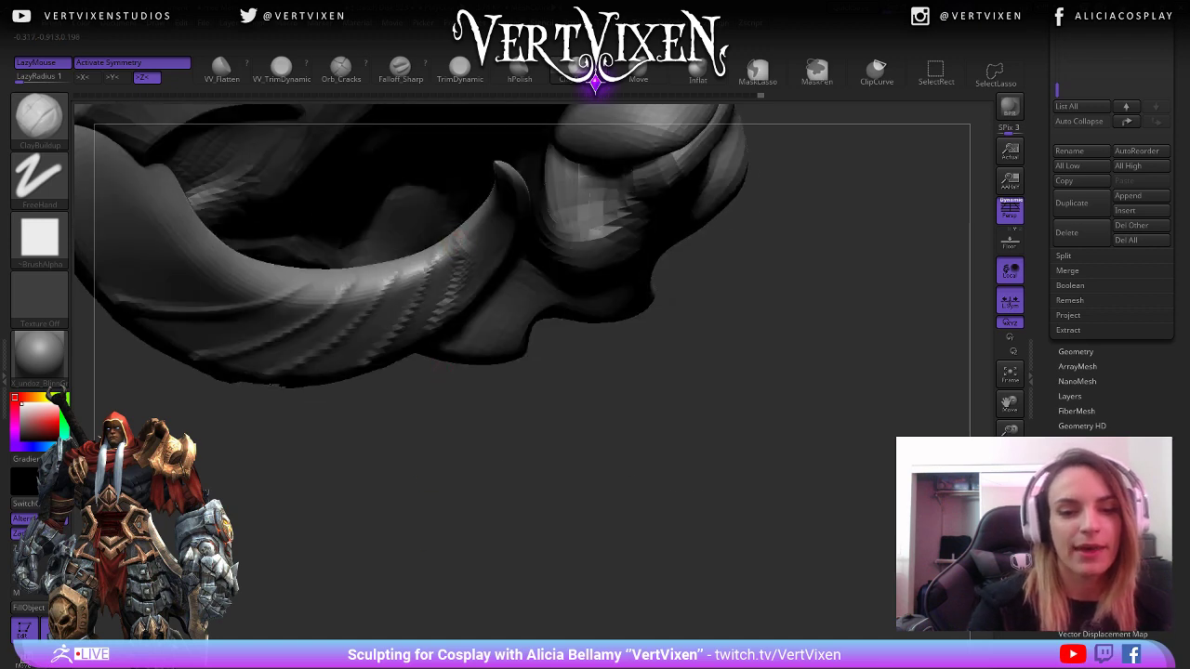
pyautogui.moveTo(457, 240)
pyautogui.mouseDown(button='right')
pyautogui.moveTo(446, 270)
pyautogui.moveTo(478, 258)
pyautogui.mouseUp(button='right')
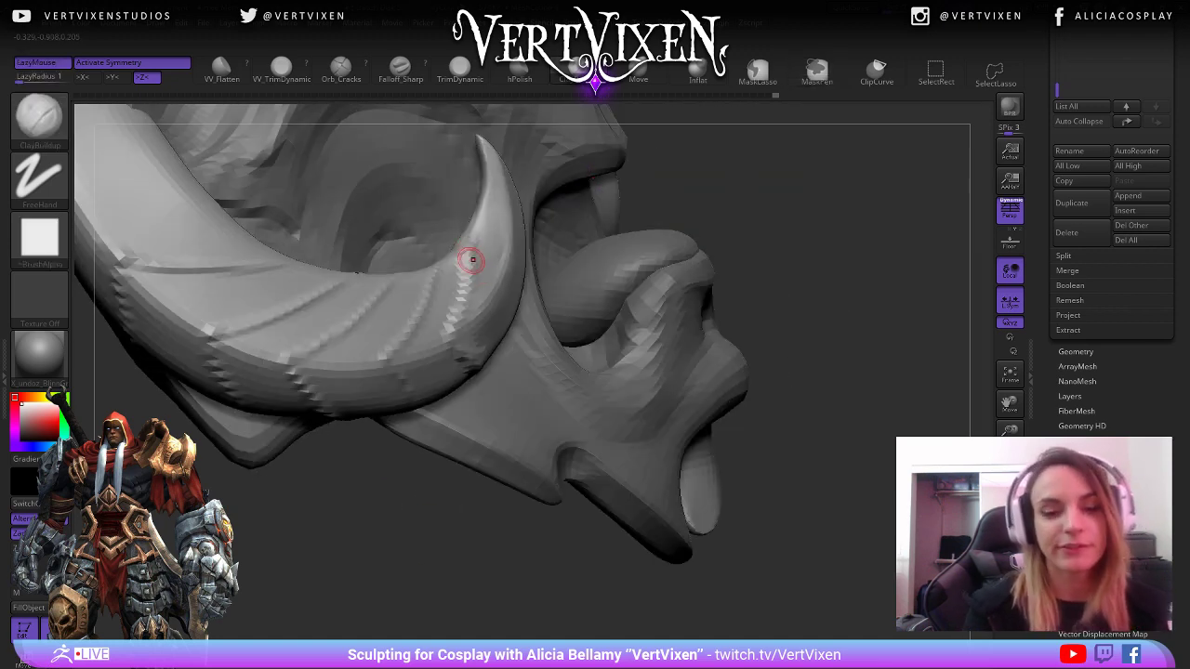
pyautogui.moveTo(471, 258); pyautogui.dragTo(448, 344)
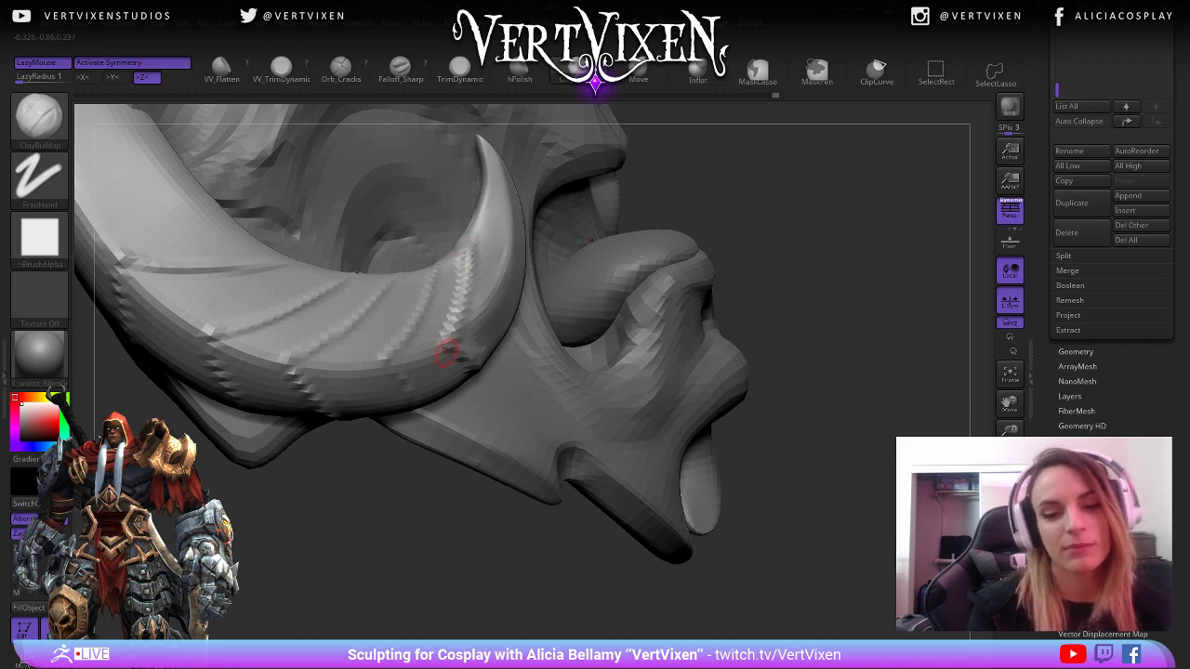
# Build up the lower end of the tip groove's ridge toward the horn's outer edge and smooth the surface beside it.
pyautogui.moveTo(446, 344)
pyautogui.mouseDown(button='right')
pyautogui.moveTo(458, 341)
pyautogui.moveTo(457, 310)
pyautogui.mouseUp(button='right')
pyautogui.moveTo(464, 299)
pyautogui.mouseDown()
pyautogui.moveTo(481, 244)
pyautogui.moveTo(475, 288)
pyautogui.mouseUp()
pyautogui.moveTo(475, 288)
pyautogui.mouseDown(button='right')
pyautogui.moveTo(450, 277)
pyautogui.moveTo(469, 316)
pyautogui.mouseUp(button='right')
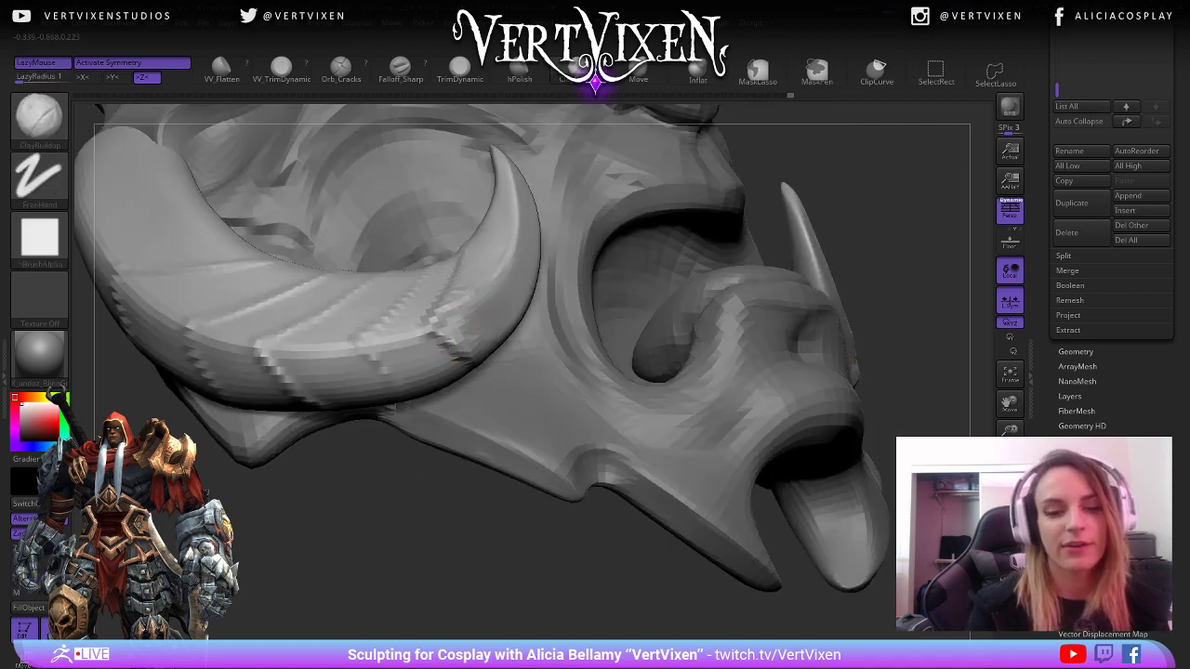
pyautogui.press('shift')
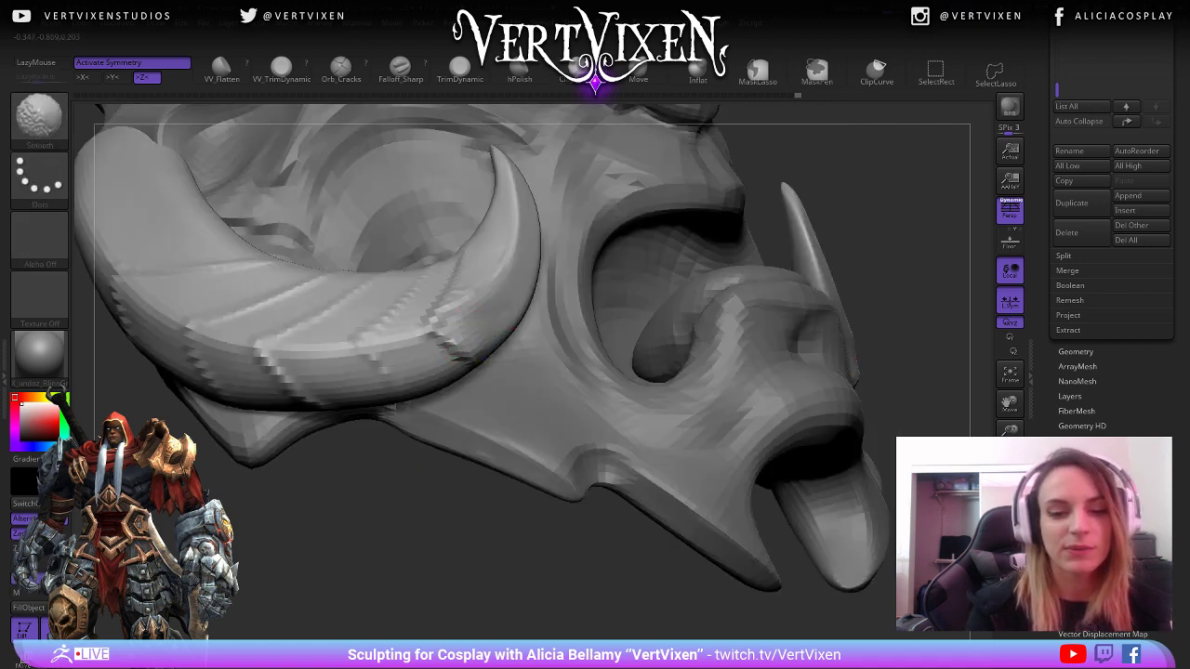
pyautogui.moveTo(557, 343); pyautogui.dragTo(476, 362, button='right')
pyautogui.moveTo(476, 363)
pyautogui.keyDown('ctrl'); pyautogui.mouseDown(button='right')
pyautogui.moveTo(464, 518)
pyautogui.moveTo(523, 265)
pyautogui.mouseUp(button='right'); pyautogui.keyUp('ctrl')
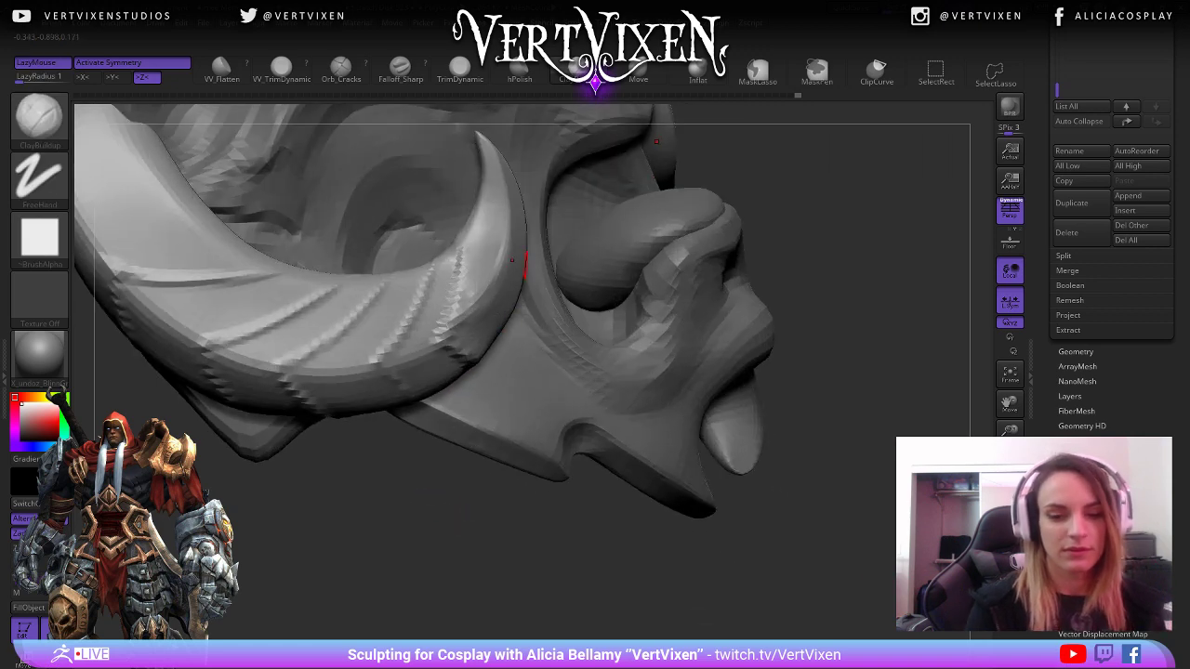
pyautogui.press('shift')
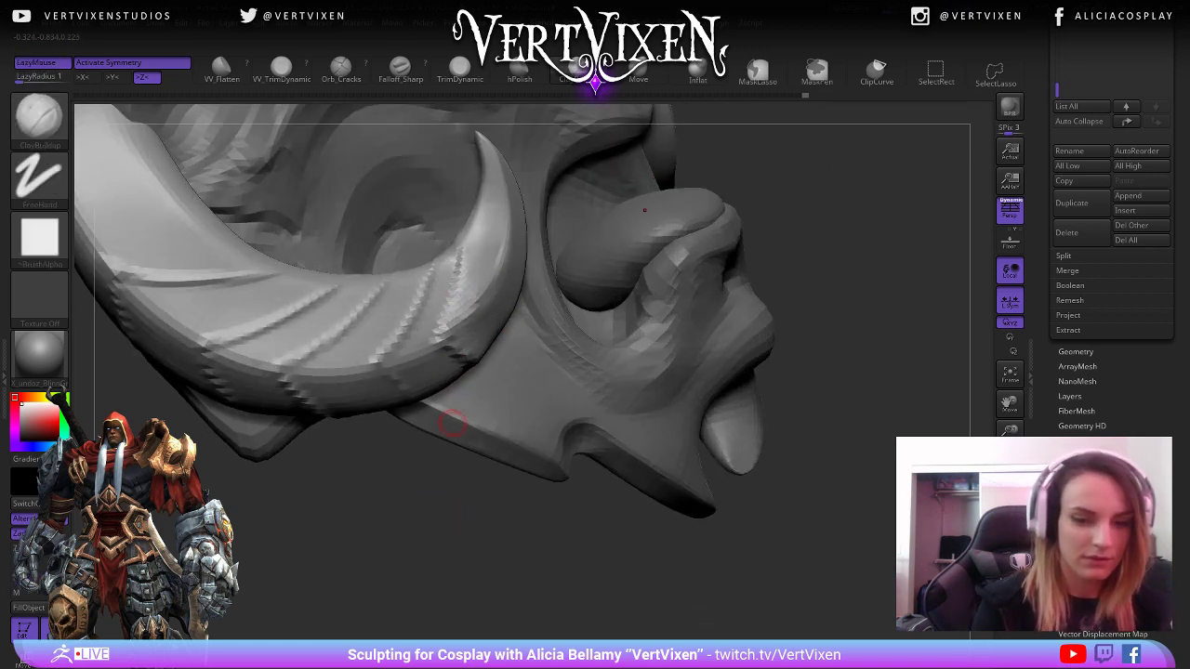
pyautogui.press('b')
pyautogui.press('h')
pyautogui.press('p')
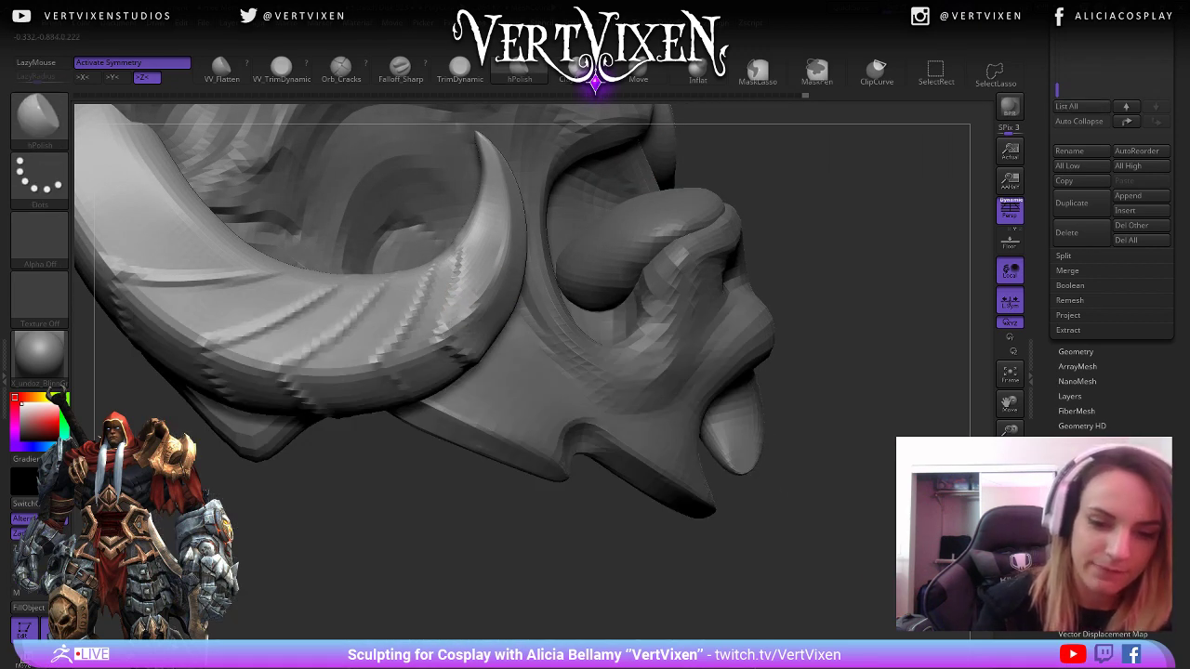
# Switch to the Falloff_Sharp brush and sharpen the groove nearest the horn's tip, from the inner edge down the broad surface.
pyautogui.moveTo(445, 448); pyautogui.dragTo(405, 447, button='right')
pyautogui.moveTo(472, 337)
pyautogui.mouseDown(button='right')
pyautogui.moveTo(465, 631)
pyautogui.moveTo(548, 532)
pyautogui.mouseUp(button='right')
pyautogui.press('b')
pyautogui.press('f')
pyautogui.press('s')
pyautogui.moveTo(484, 260); pyautogui.dragTo(452, 362)
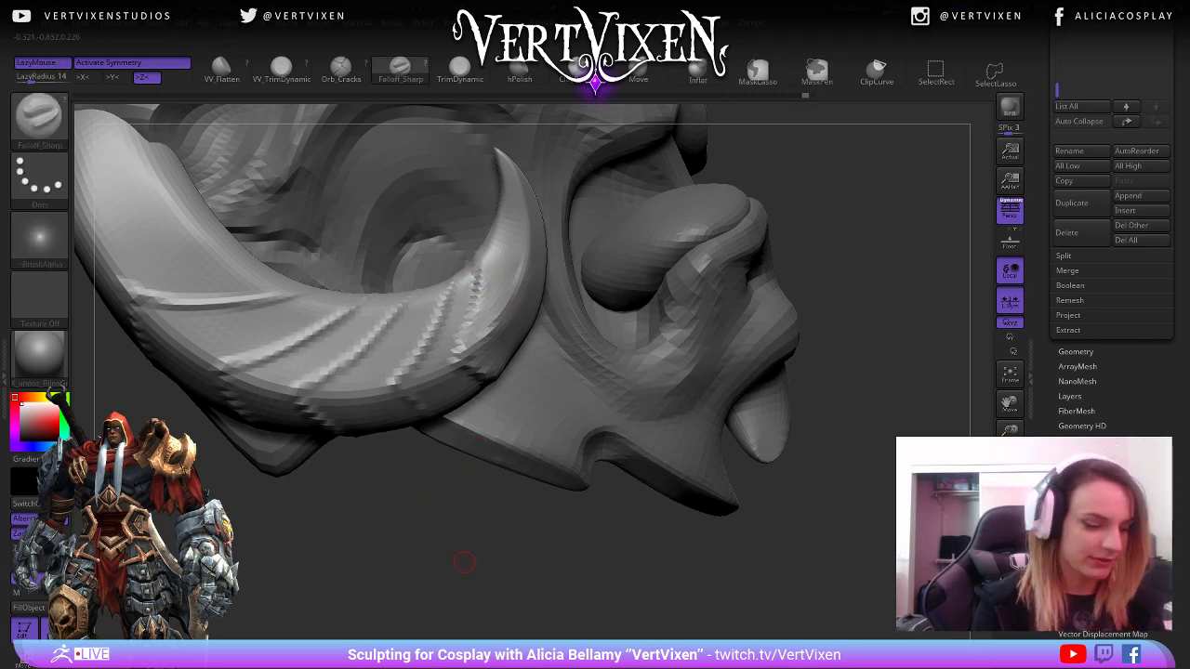
# Check the sculpt at the next lower subdivision level, then return and add another subdivision to the mesh.
pyautogui.hotkey('shift', 'd')
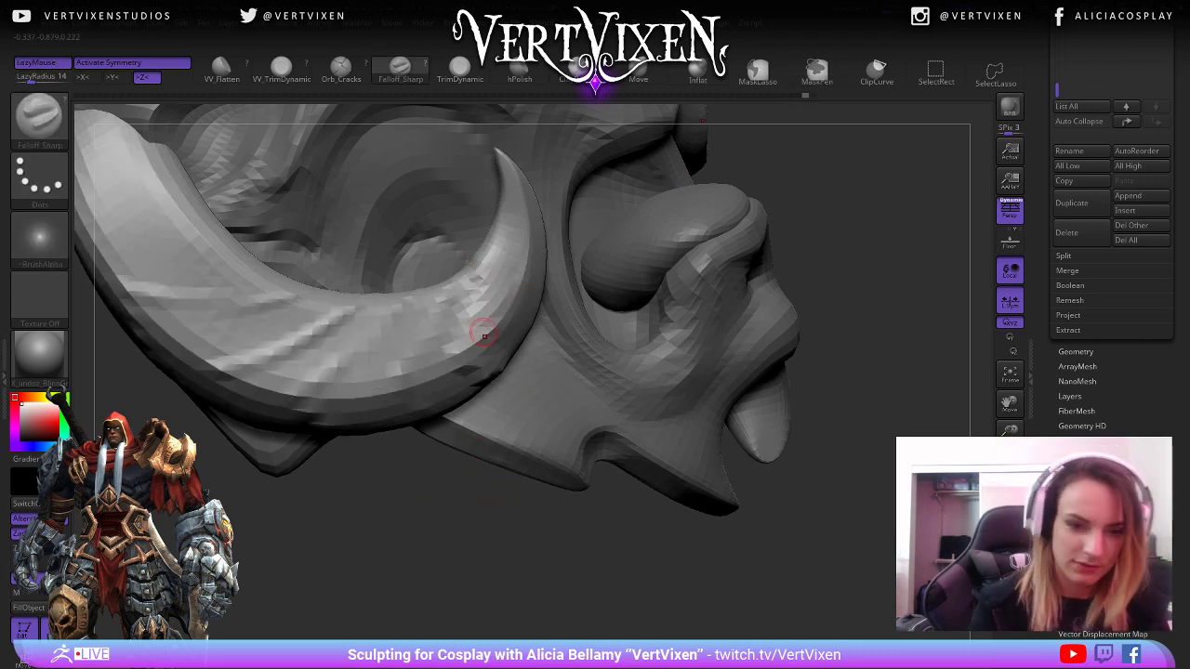
pyautogui.press('d')
pyautogui.hotkey('ctrl', 'd')
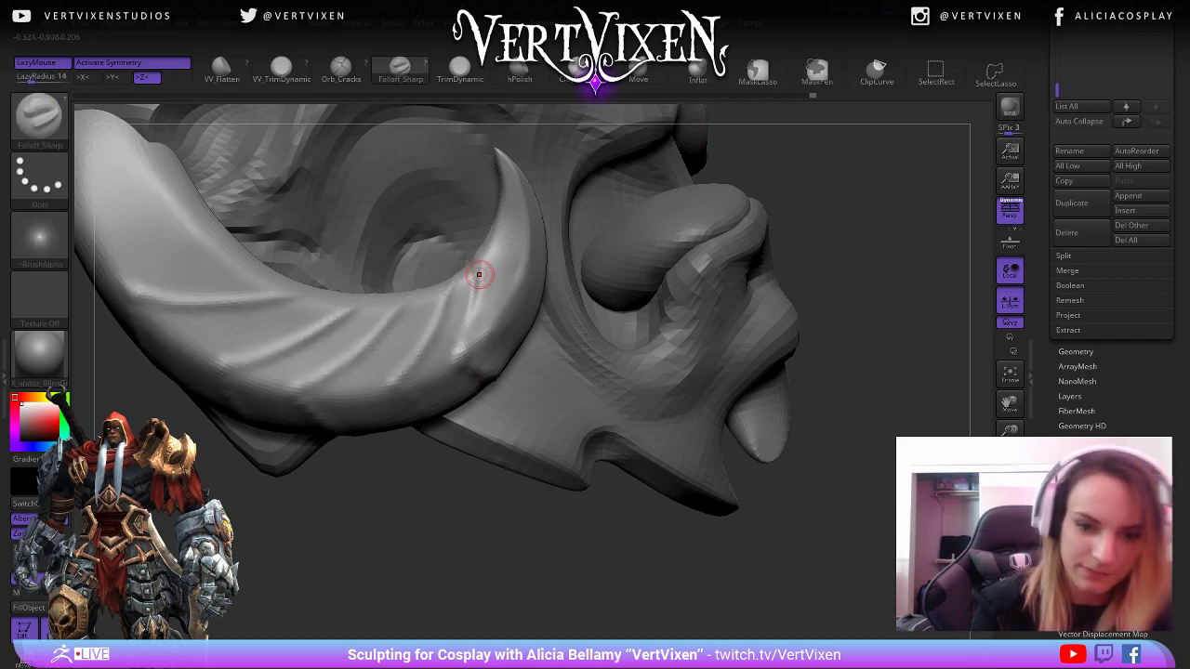
# Recarve the tip groove on the denser mesh and continue the cut from its lower end toward the horn's outer edge.
pyautogui.moveTo(487, 258); pyautogui.dragTo(458, 360)
pyautogui.moveTo(425, 478); pyautogui.dragTo(437, 483)
pyautogui.moveTo(478, 274); pyautogui.dragTo(452, 357)
pyautogui.moveTo(404, 521); pyautogui.dragTo(375, 511)
pyautogui.moveTo(454, 350); pyautogui.dragTo(502, 376)
pyautogui.moveTo(483, 520); pyautogui.dragTo(412, 473)
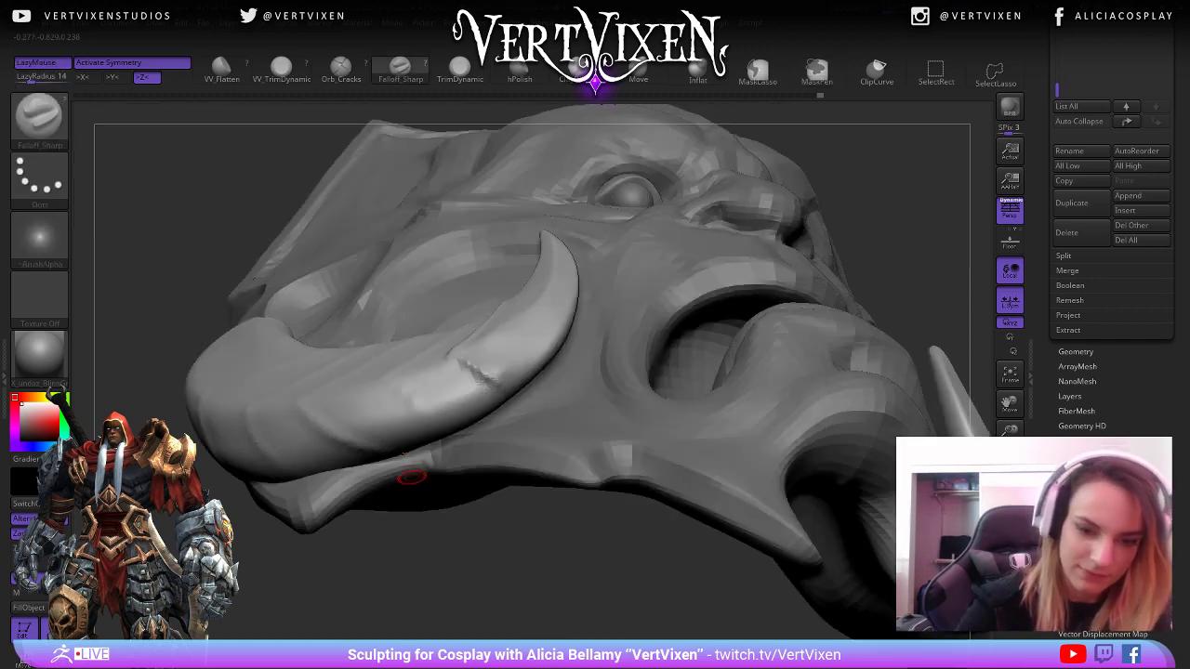
# Lengthen the carved crease near the tusk's tip and isolate the tusks in Solo mode.
pyautogui.moveTo(452, 353); pyautogui.dragTo(502, 386)
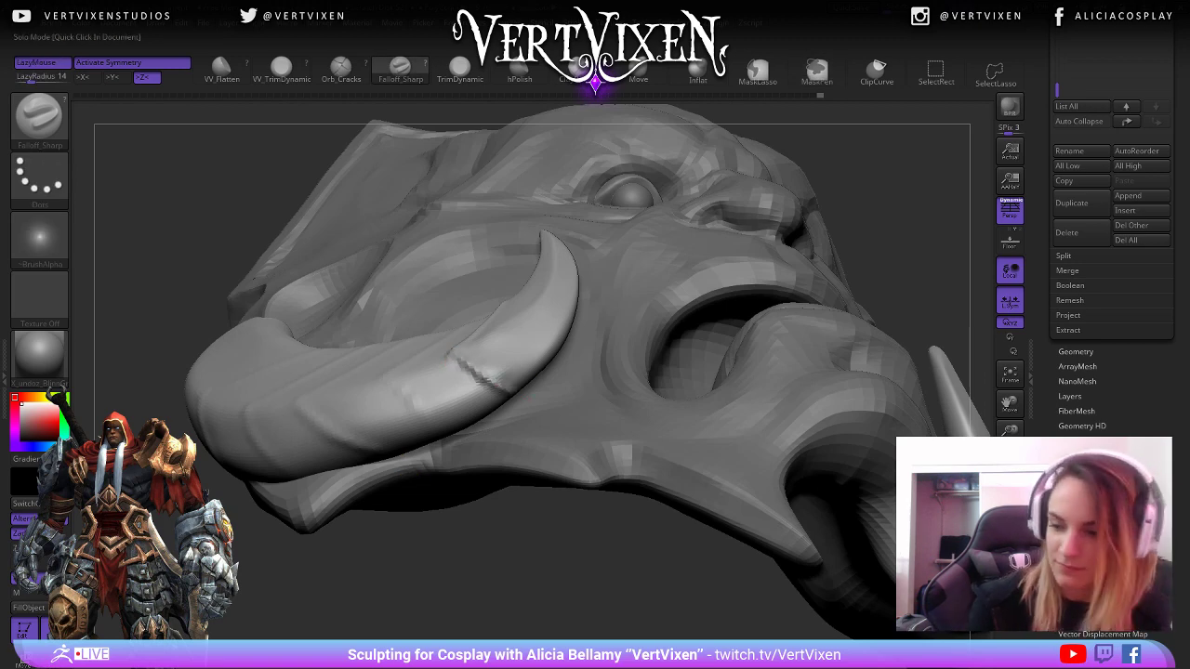
pyautogui.hotkey('alt', 's')
pyautogui.moveTo(595, 203); pyautogui.dragTo(528, 320)
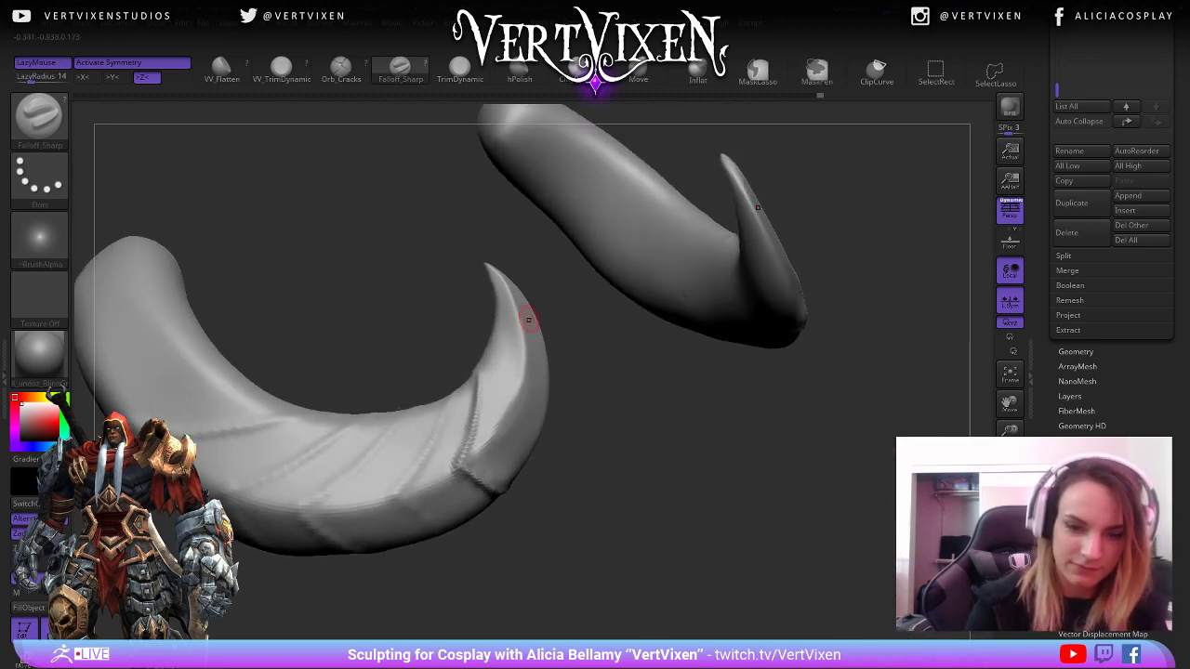
pyautogui.press('shift')
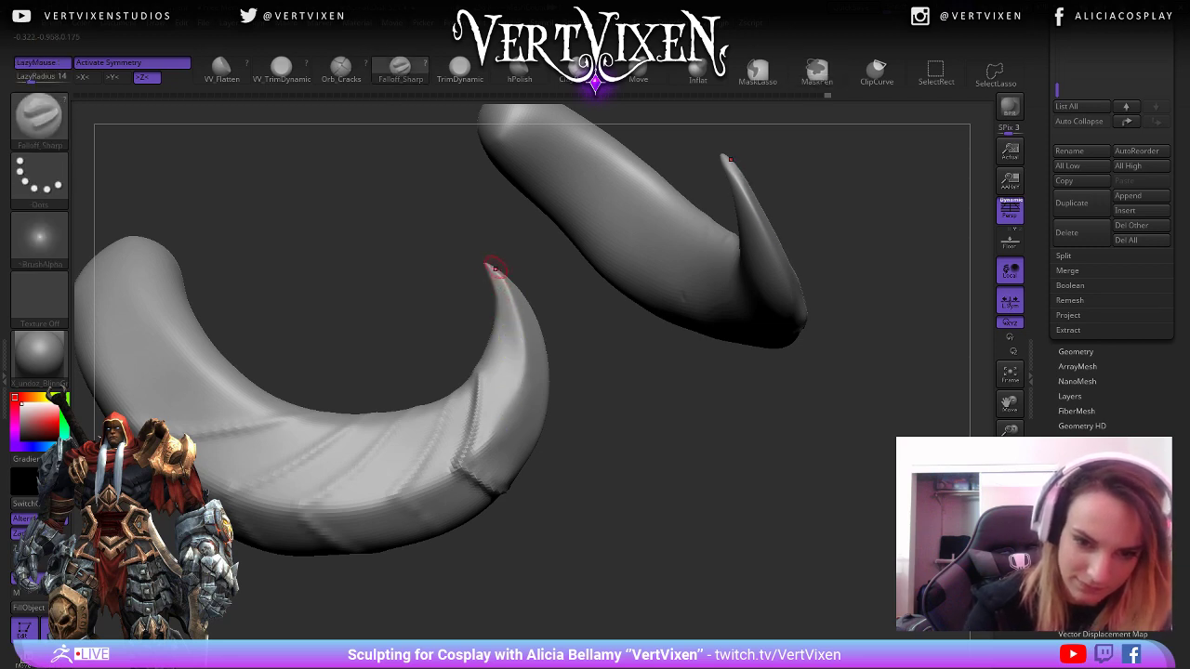
# Switch to the hPolish brush, adjust its draw size and polish the tusk surface between the crease and the tip.
pyautogui.moveTo(609, 407)
pyautogui.keyDown('ctrl'); pyautogui.mouseDown()
pyautogui.moveTo(645, 404)
pyautogui.moveTo(622, 424)
pyautogui.moveTo(491, 397)
pyautogui.mouseUp(); pyautogui.keyUp('ctrl')
pyautogui.press('b')
pyautogui.press('h')
pyautogui.press('p')
pyautogui.press('space')
pyautogui.click(640, 434)
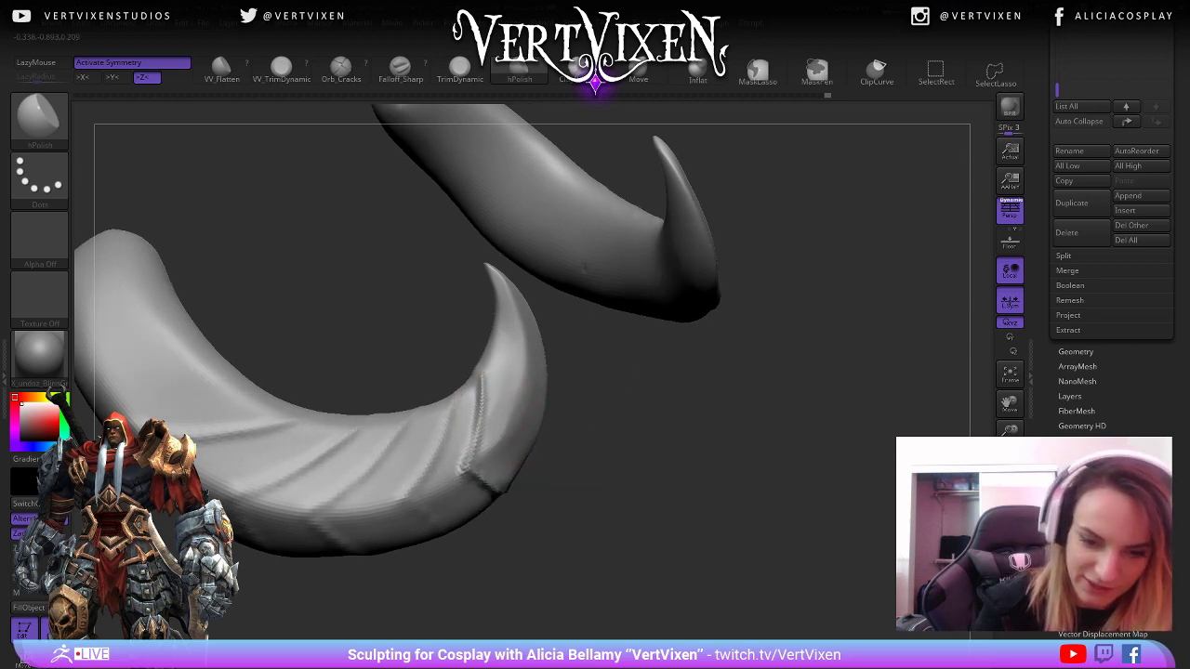
pyautogui.press('space')
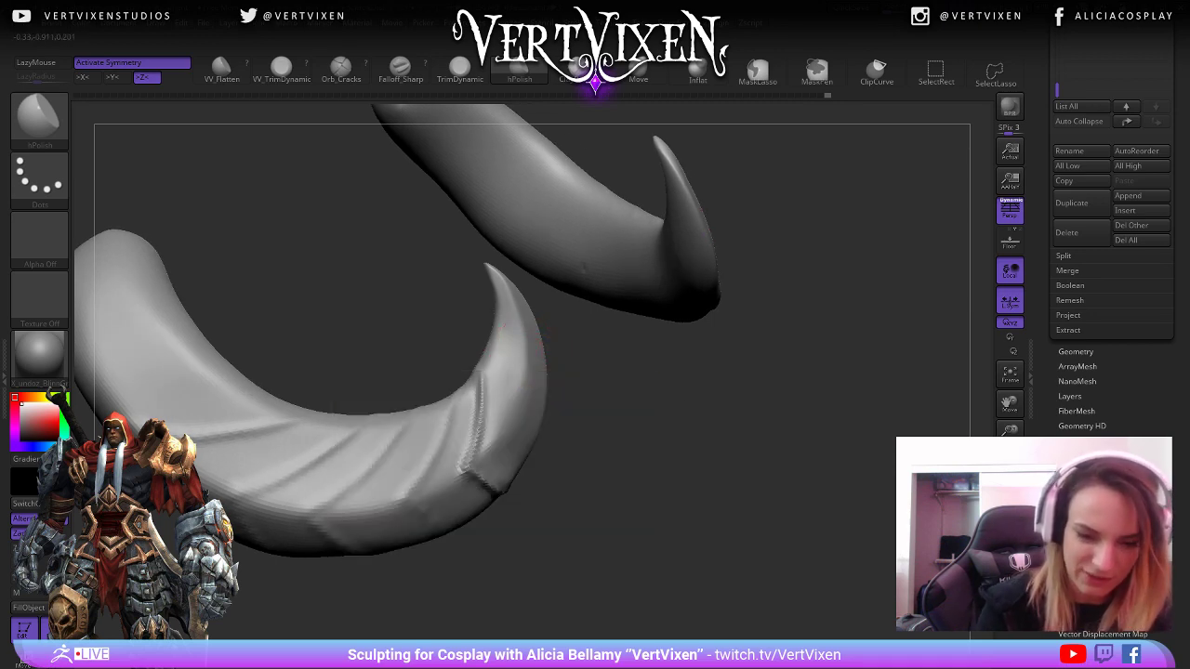
# Switch to the Falloff_Sharp brush, adjust its settings and deepen the crease along the tusk's side near the tip.
pyautogui.press('b')
pyautogui.press('f')
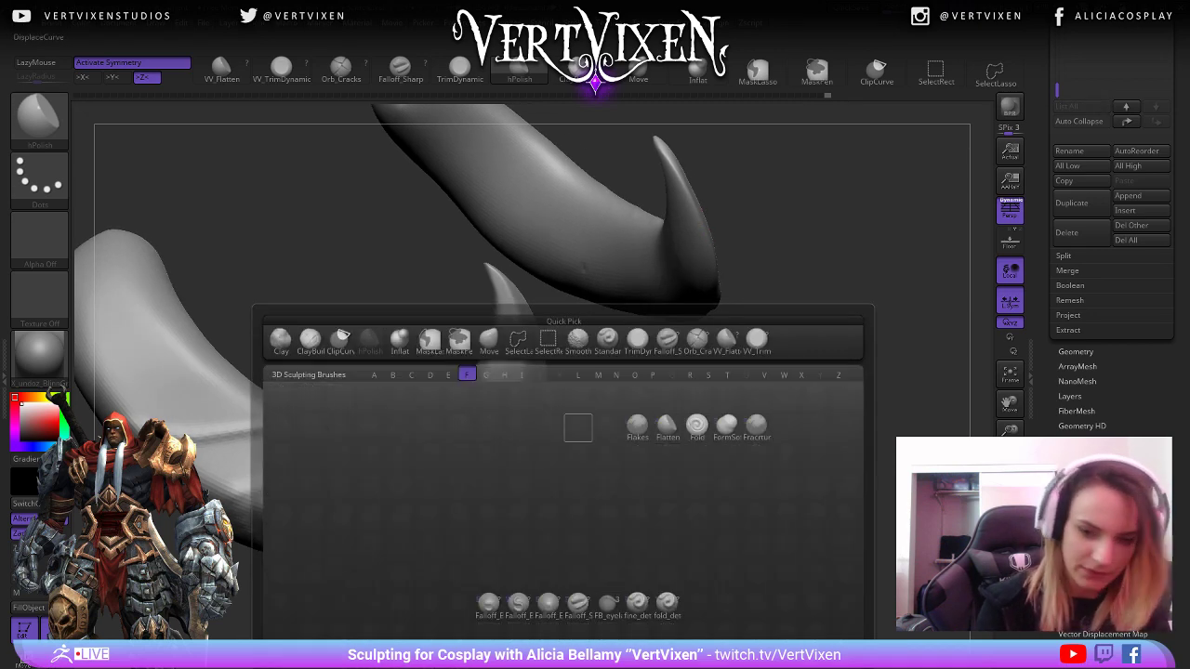
pyautogui.press('s')
pyautogui.press('space')
pyautogui.click(567, 431)
pyautogui.keyDown('alt'); pyautogui.moveTo(606, 489); pyautogui.dragTo(623, 493); pyautogui.keyUp('alt')
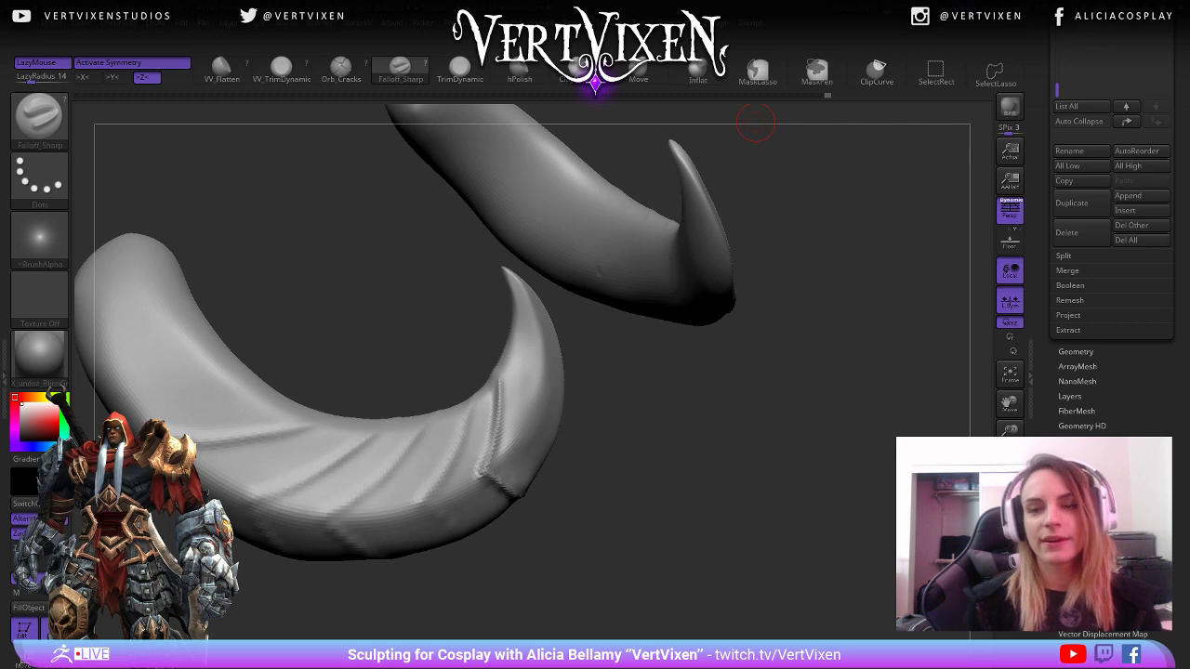
pyautogui.moveTo(635, 445); pyautogui.dragTo(521, 383)
pyautogui.moveTo(624, 398); pyautogui.dragTo(505, 385)
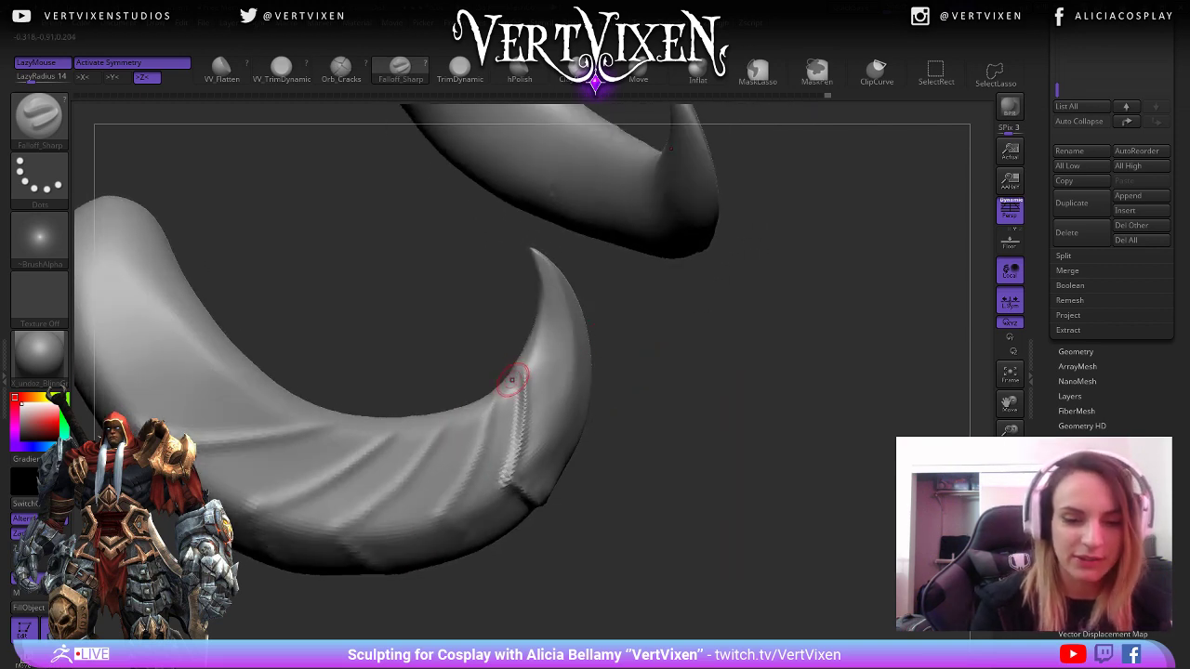
pyautogui.press('space')
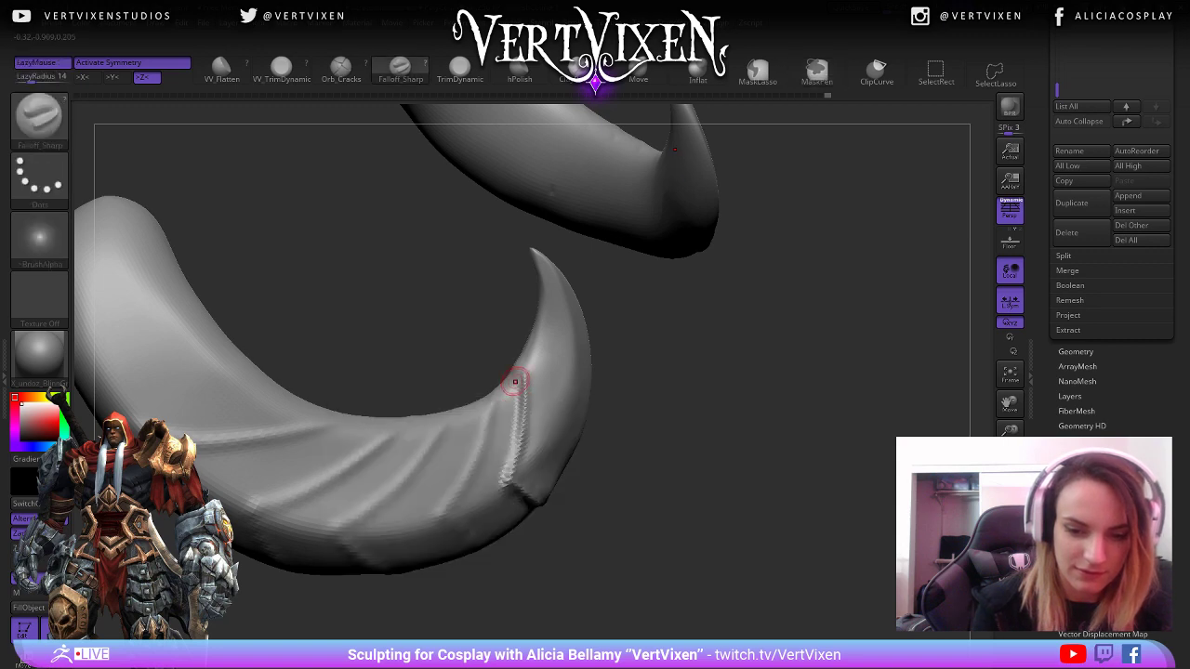
pyautogui.moveTo(514, 381); pyautogui.dragTo(495, 490)
# Carve the crease deeper across the tusk's underside and extend it around the inner curve with Falloff_Sharp.
pyautogui.moveTo(642, 409); pyautogui.dragTo(659, 313)
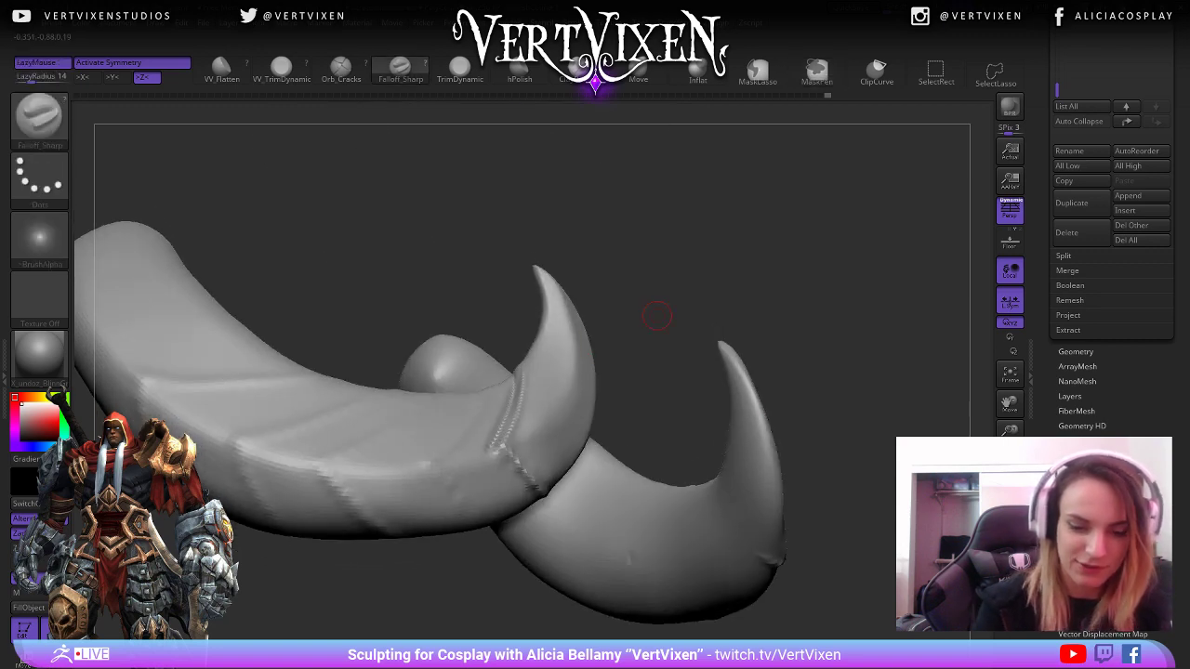
pyautogui.moveTo(604, 279)
pyautogui.mouseDown()
pyautogui.moveTo(617, 226)
pyautogui.moveTo(473, 393)
pyautogui.mouseUp()
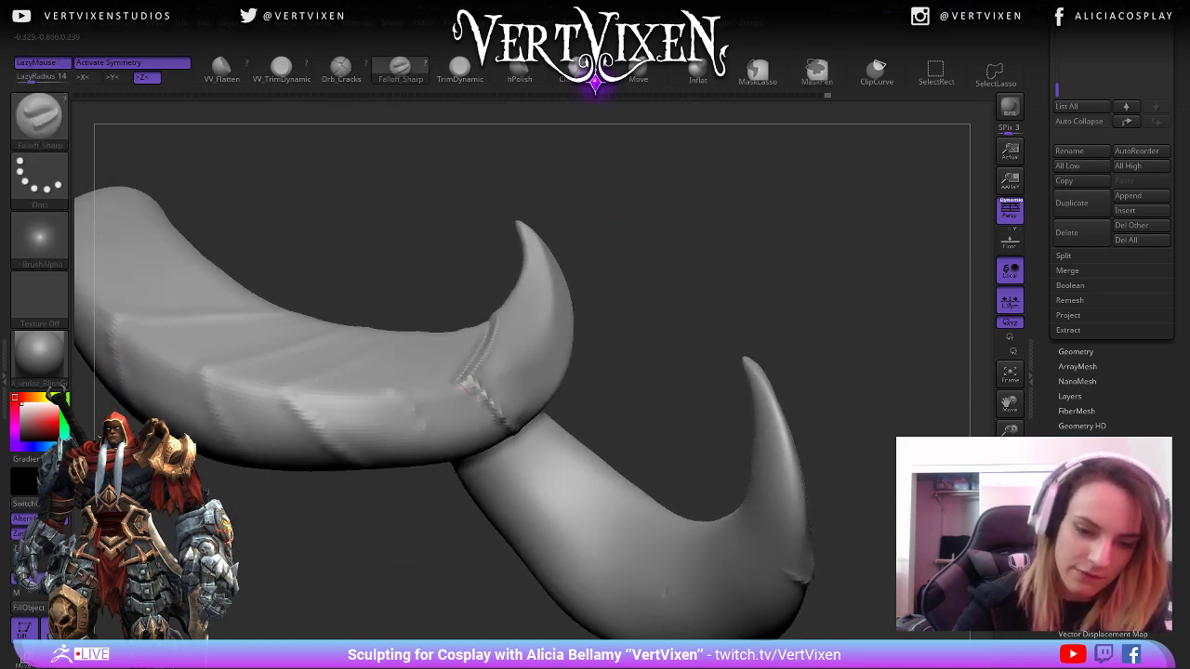
pyautogui.moveTo(549, 359); pyautogui.dragTo(472, 393)
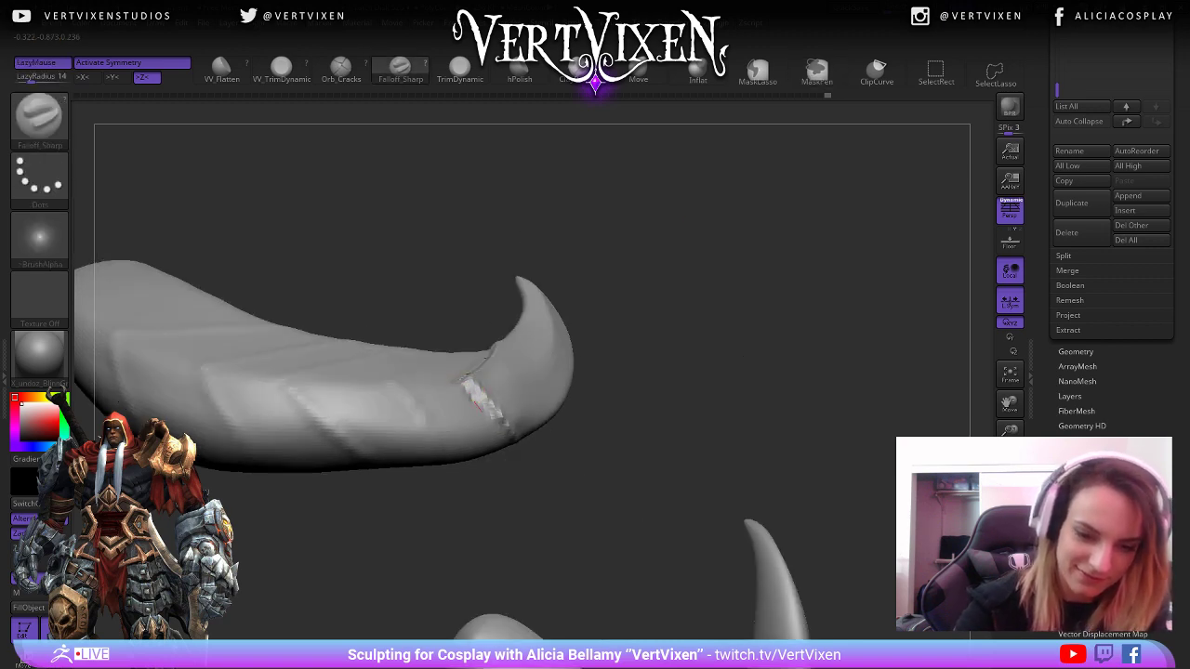
pyautogui.moveTo(558, 478); pyautogui.dragTo(461, 267)
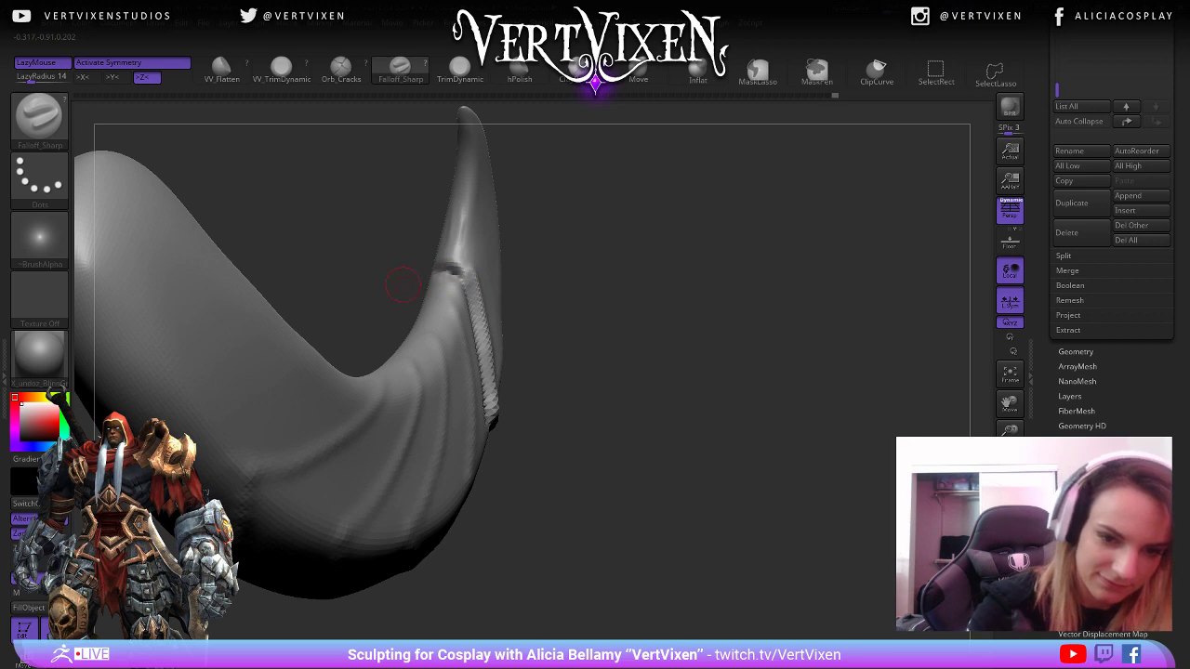
pyautogui.moveTo(595, 307); pyautogui.dragTo(560, 193)
pyautogui.moveTo(613, 306); pyautogui.dragTo(471, 346)
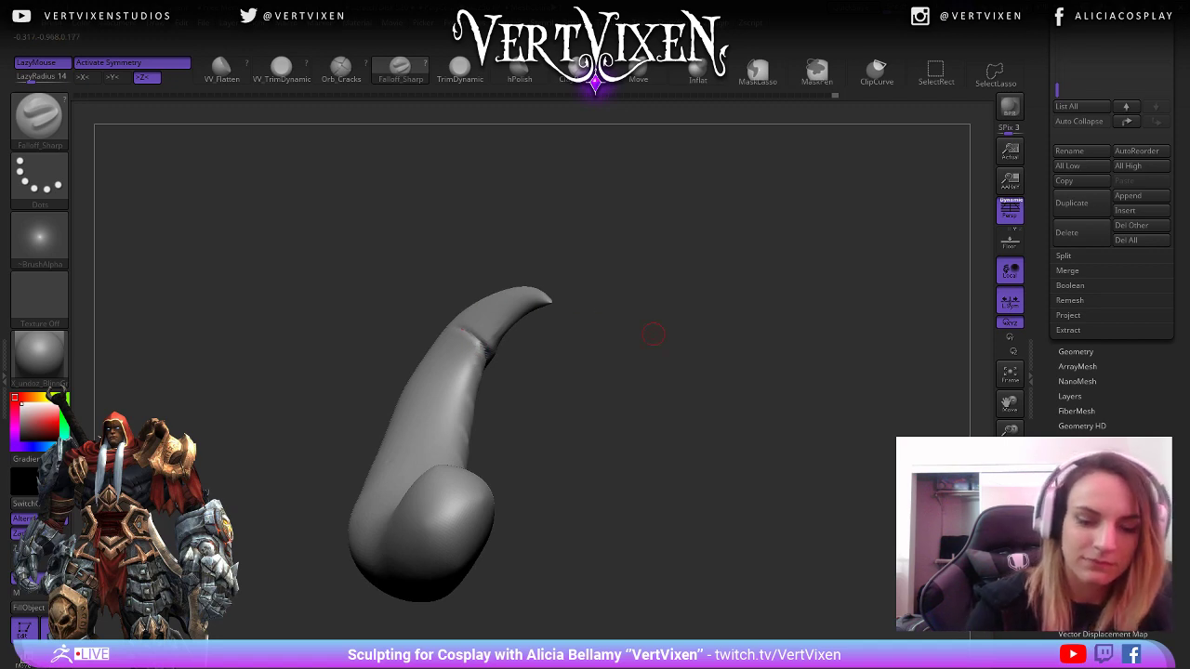
pyautogui.moveTo(653, 334)
pyautogui.mouseDown()
pyautogui.moveTo(734, 282)
pyautogui.moveTo(747, 412)
pyautogui.moveTo(707, 539)
pyautogui.moveTo(771, 411)
pyautogui.moveTo(487, 328)
pyautogui.mouseUp()
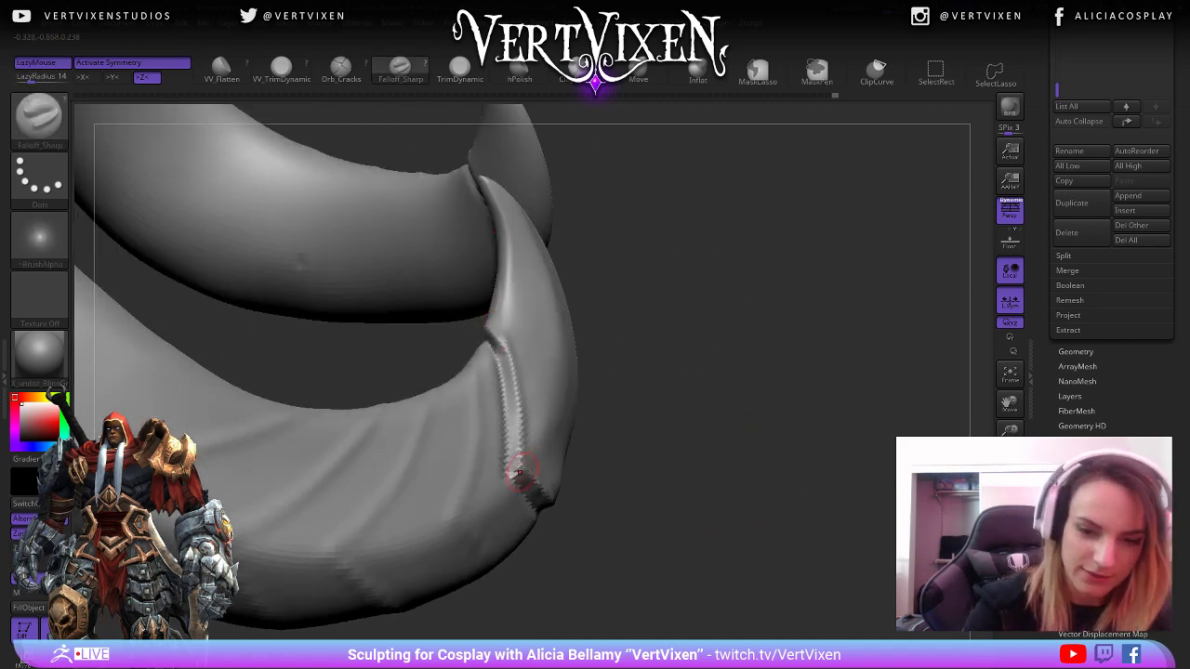
# Flatten the surface along the crease's edge around the tusk with the hPolish brush at a small draw size.
pyautogui.press('b')
pyautogui.press('h')
pyautogui.press('p')
pyautogui.press('space')
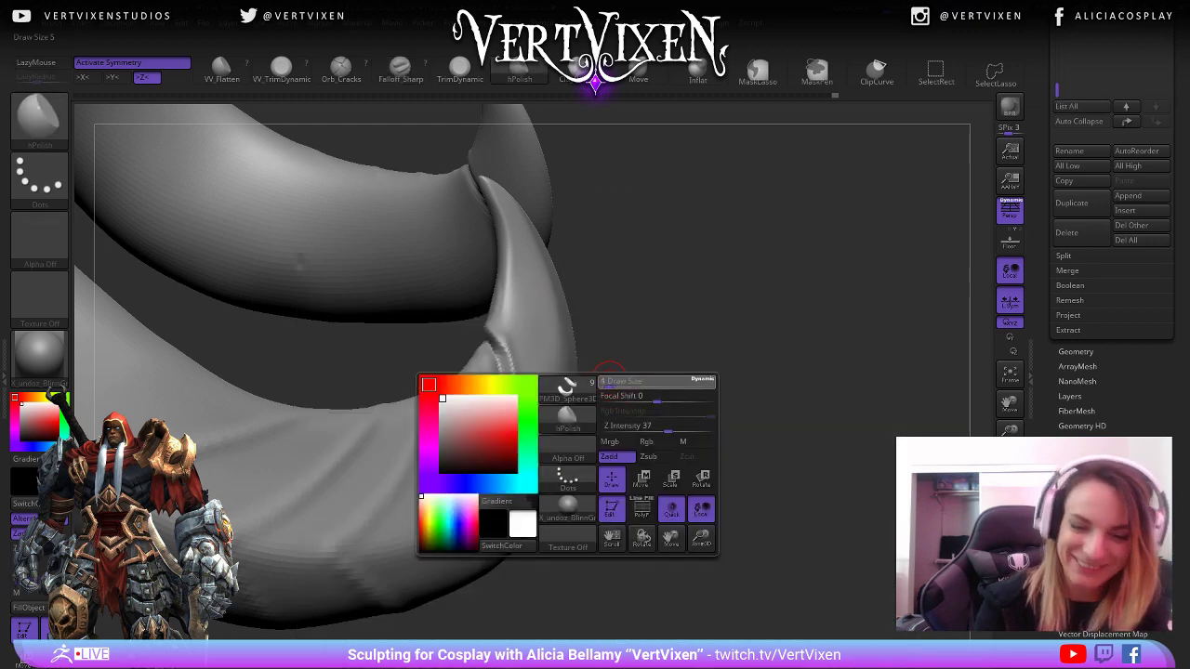
pyautogui.moveTo(568, 553); pyautogui.dragTo(499, 337)
pyautogui.press('space')
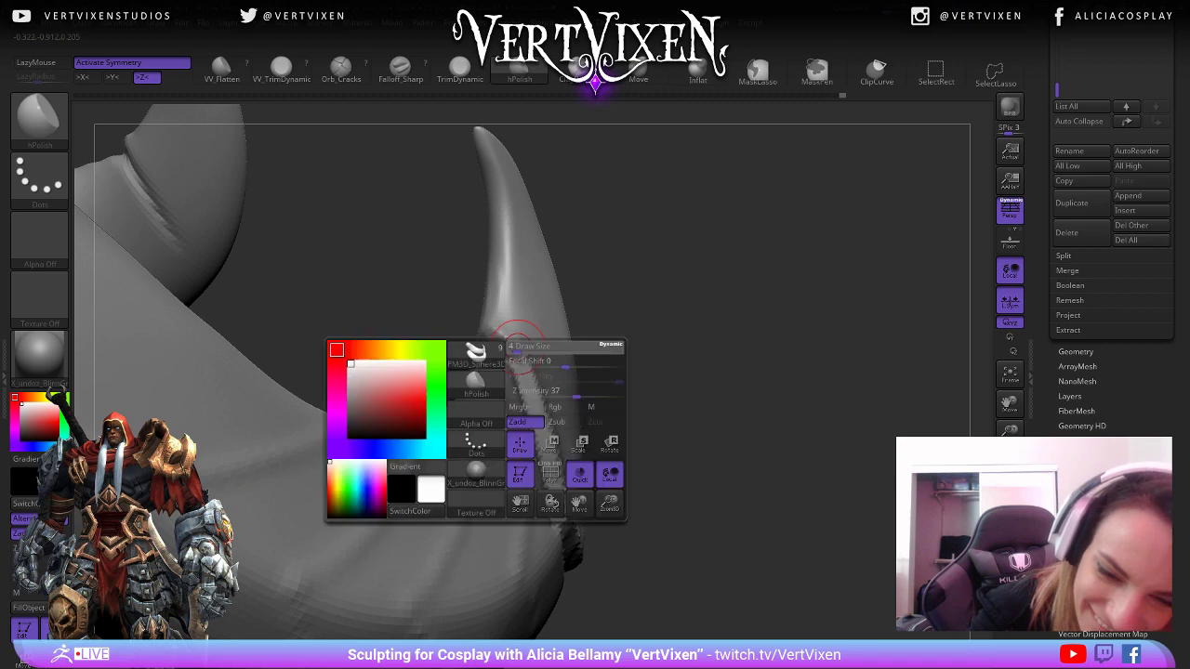
pyautogui.press('space')
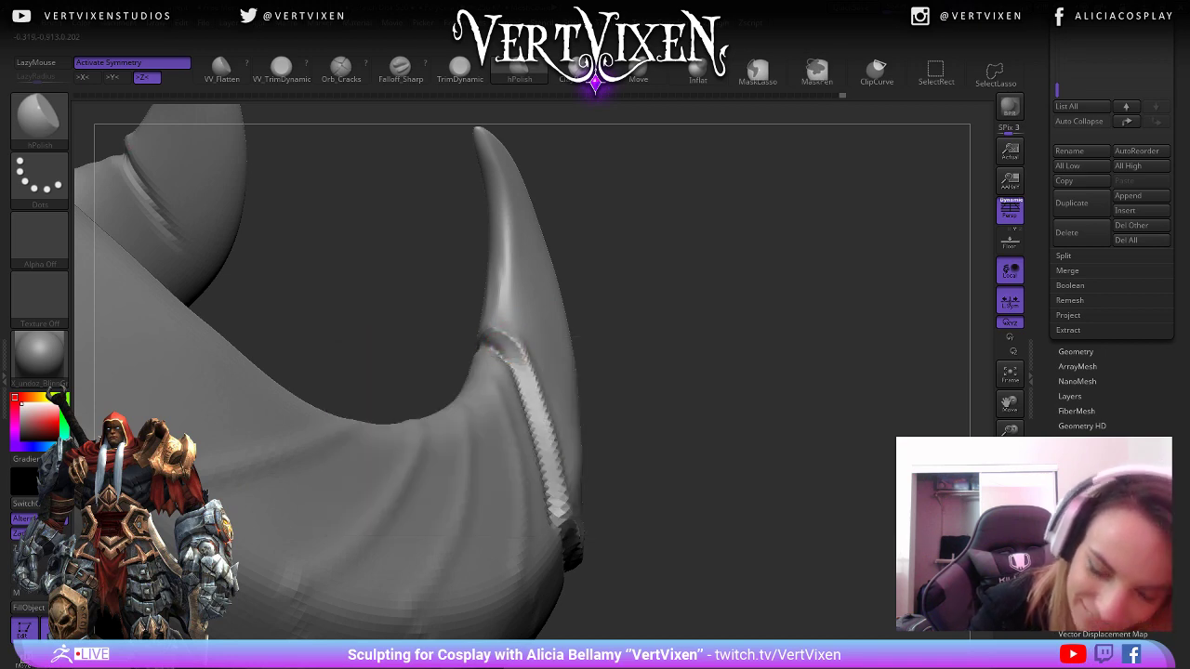
pyautogui.keyDown('alt'); pyautogui.moveTo(688, 428); pyautogui.dragTo(692, 325); pyautogui.keyUp('alt')
pyautogui.moveTo(818, 409); pyautogui.dragTo(651, 418)
pyautogui.moveTo(650, 483); pyautogui.dragTo(728, 376)
pyautogui.moveTo(728, 484); pyautogui.dragTo(595, 442)
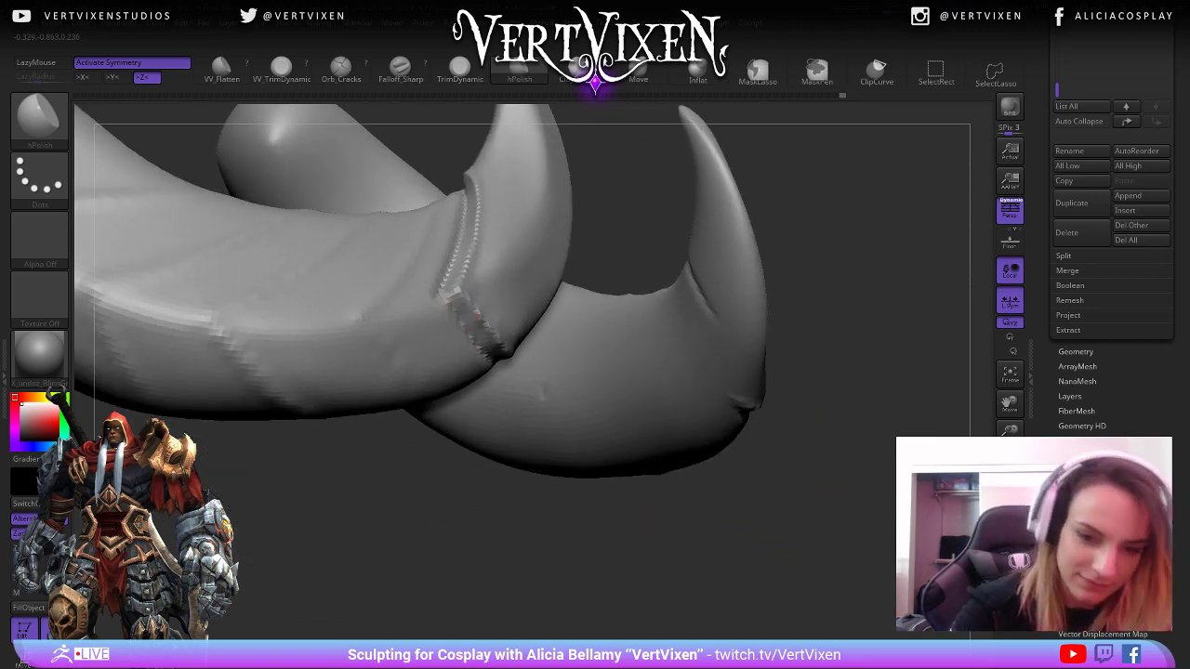
# Return to the Falloff_Sharp brush and lower the tusks' mesh by two subdivision levels.
pyautogui.moveTo(595, 558)
pyautogui.keyDown('alt'); pyautogui.mouseDown()
pyautogui.moveTo(605, 521)
pyautogui.moveTo(545, 561)
pyautogui.moveTo(614, 560)
pyautogui.moveTo(579, 556)
pyautogui.mouseUp(); pyautogui.keyUp('alt')
pyautogui.keyDown('alt'); pyautogui.moveTo(551, 424); pyautogui.dragTo(615, 529); pyautogui.keyUp('alt')
pyautogui.press('b')
pyautogui.press('f')
pyautogui.press('s')
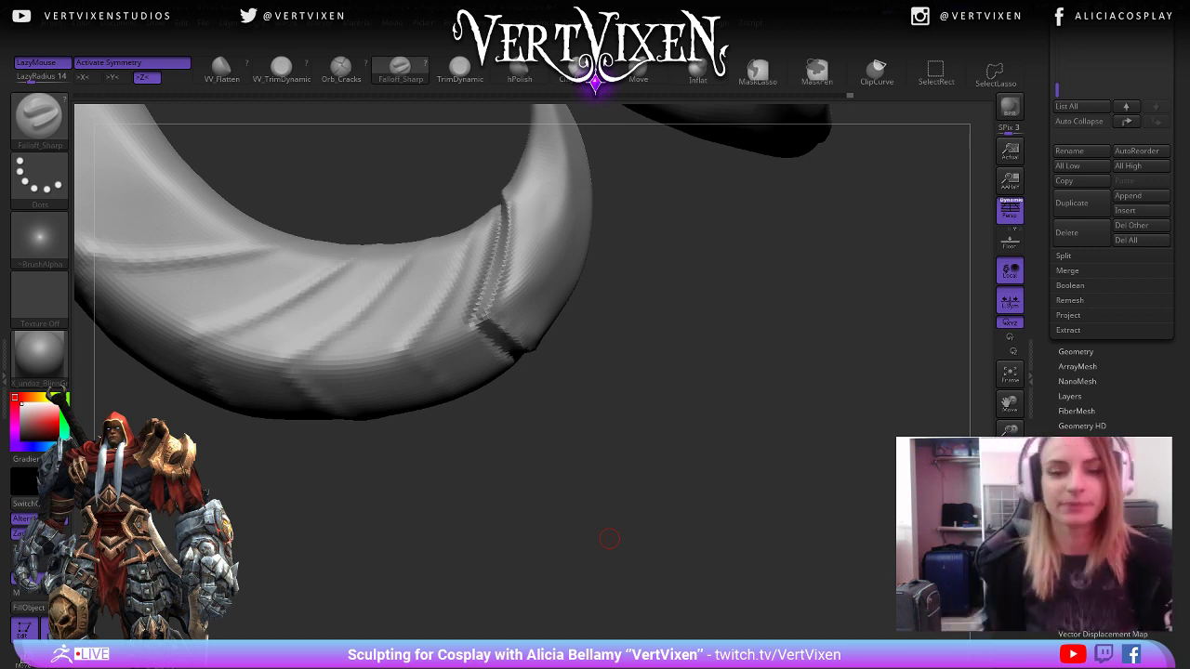
pyautogui.moveTo(666, 345)
pyautogui.mouseDown()
pyautogui.moveTo(704, 417)
pyautogui.moveTo(626, 566)
pyautogui.mouseUp()
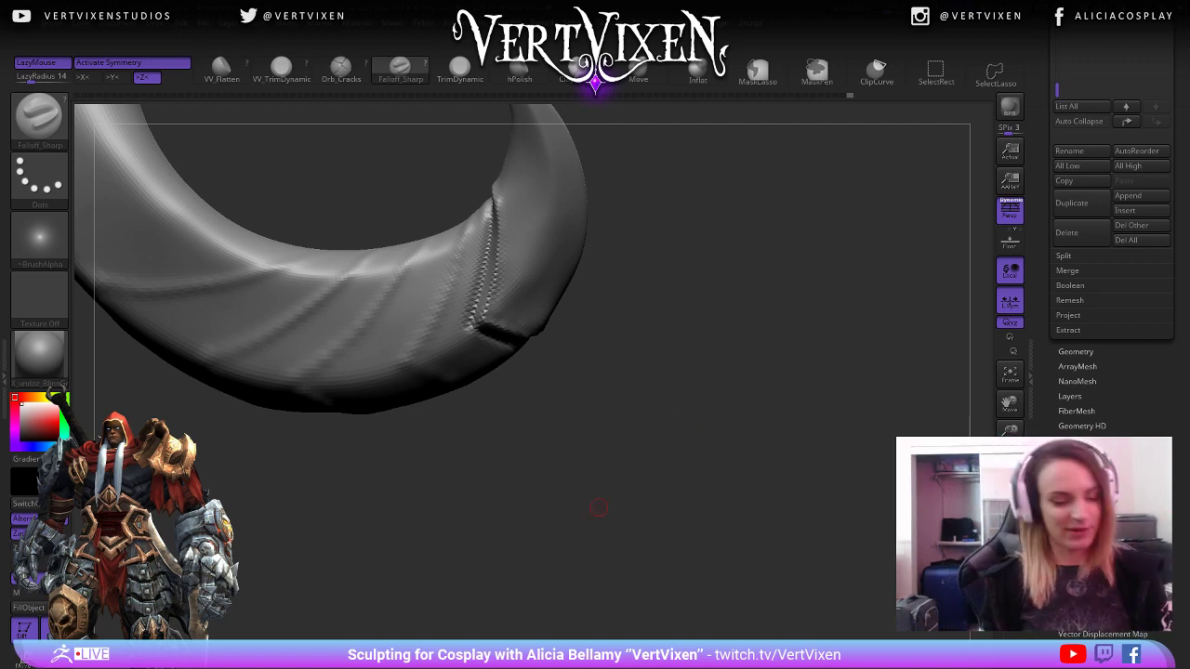
pyautogui.moveTo(655, 456)
pyautogui.mouseDown()
pyautogui.moveTo(642, 437)
pyautogui.moveTo(667, 461)
pyautogui.moveTo(552, 315)
pyautogui.mouseUp()
pyautogui.press('b')
pyautogui.press('Escape')
pyautogui.press('space')
pyautogui.hotkey('shift', 'd')
pyautogui.hotkey('shift', 'd')
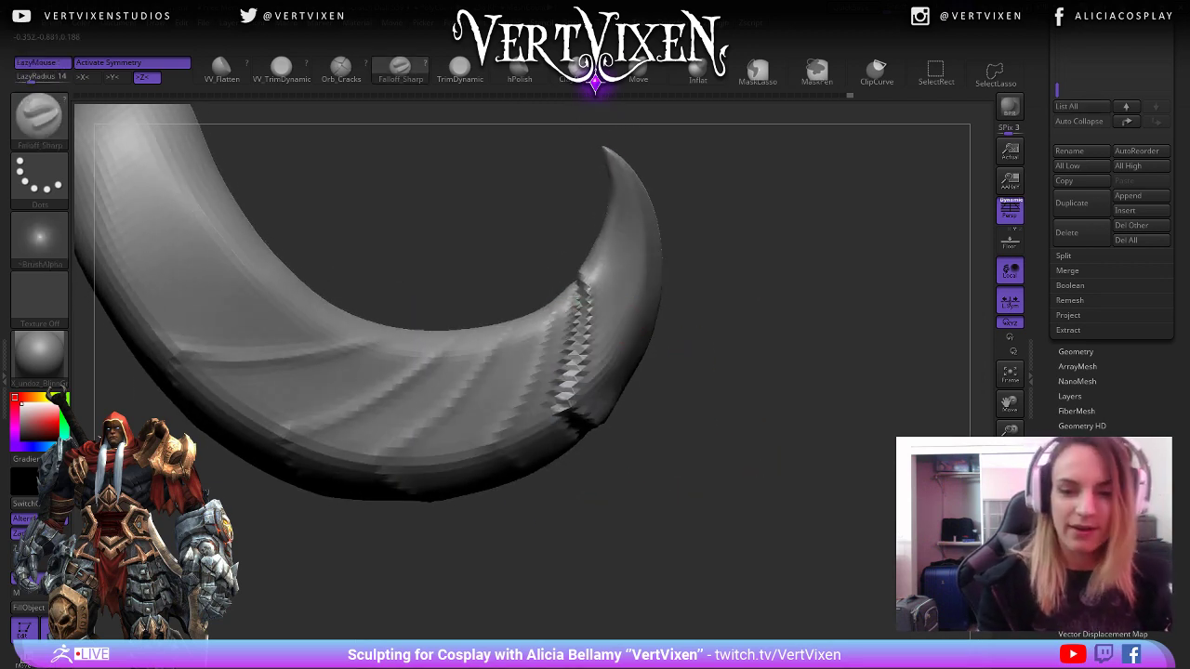
# Rework the upper end of the first crease and carve a second crease alongside it, farther from the tip.
pyautogui.moveTo(576, 489); pyautogui.dragTo(625, 528)
pyautogui.moveTo(762, 417); pyautogui.dragTo(739, 410)
pyautogui.moveTo(587, 346); pyautogui.dragTo(632, 320)
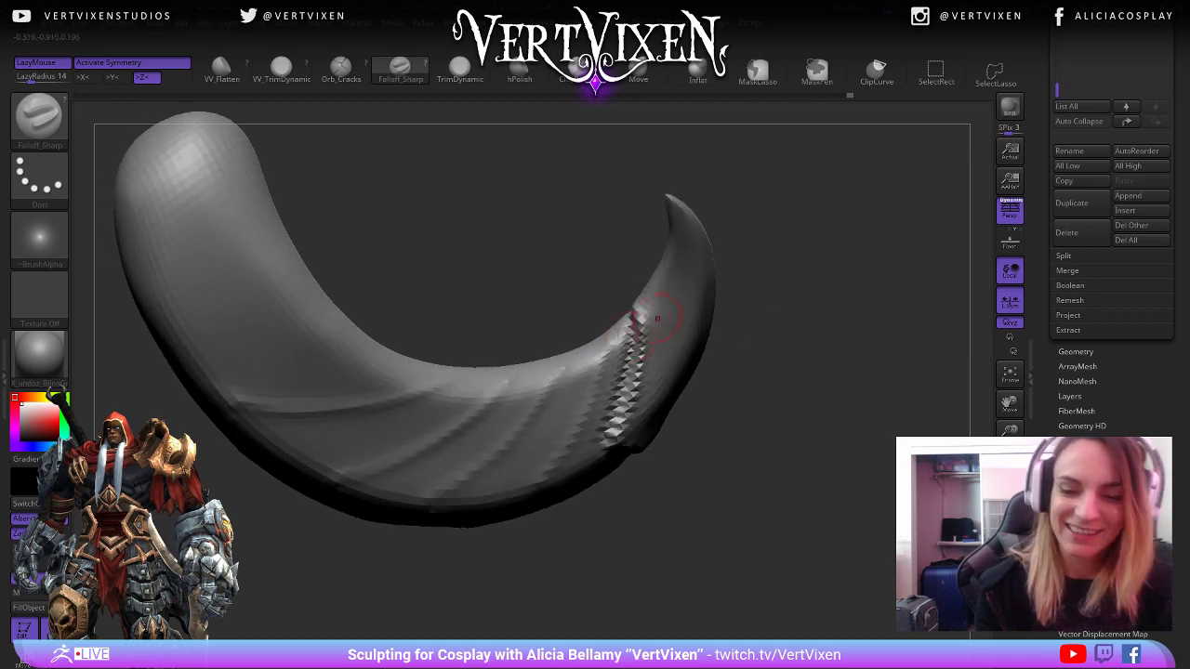
pyautogui.moveTo(632, 425)
pyautogui.mouseDown()
pyautogui.moveTo(626, 332)
pyautogui.moveTo(603, 325)
pyautogui.moveTo(573, 407)
pyautogui.mouseUp()
pyautogui.press('space')
pyautogui.moveTo(735, 437); pyautogui.dragTo(827, 385)
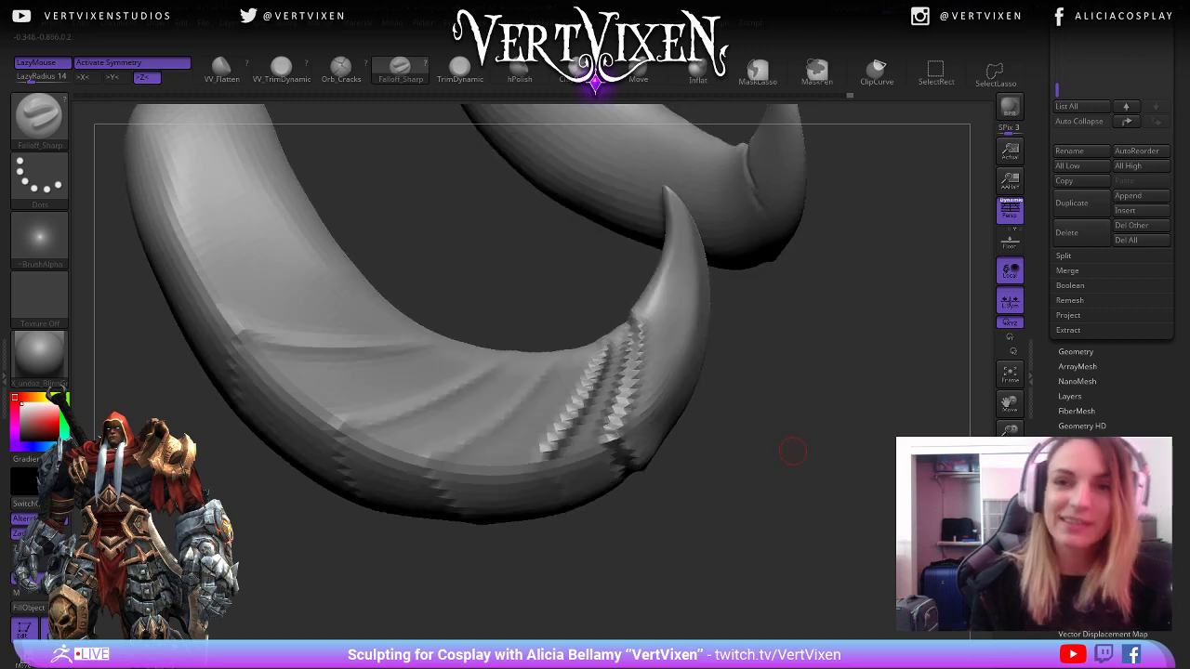
pyautogui.moveTo(793, 452); pyautogui.dragTo(818, 399)
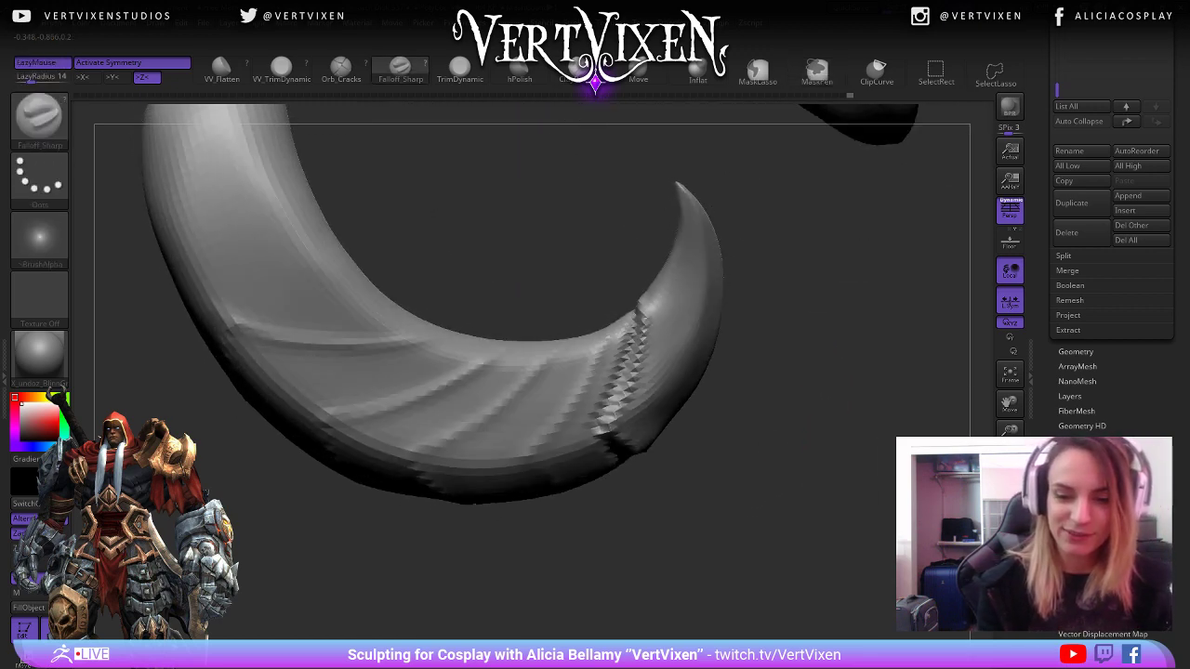
pyautogui.moveTo(605, 329); pyautogui.dragTo(576, 395)
pyautogui.moveTo(533, 459)
pyautogui.mouseDown()
pyautogui.moveTo(762, 464)
pyautogui.moveTo(799, 437)
pyautogui.mouseUp()
pyautogui.press('f')
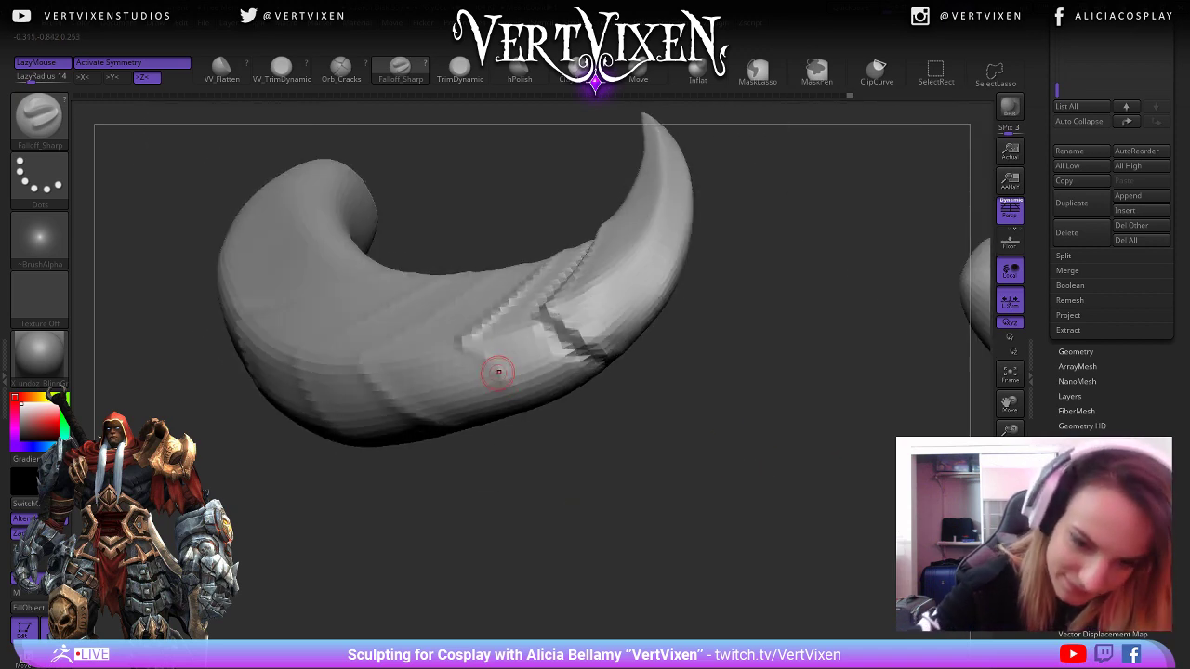
# Extend the second crease across the tusk's outer underside with Falloff_Sharp.
pyautogui.moveTo(537, 405); pyautogui.dragTo(655, 409)
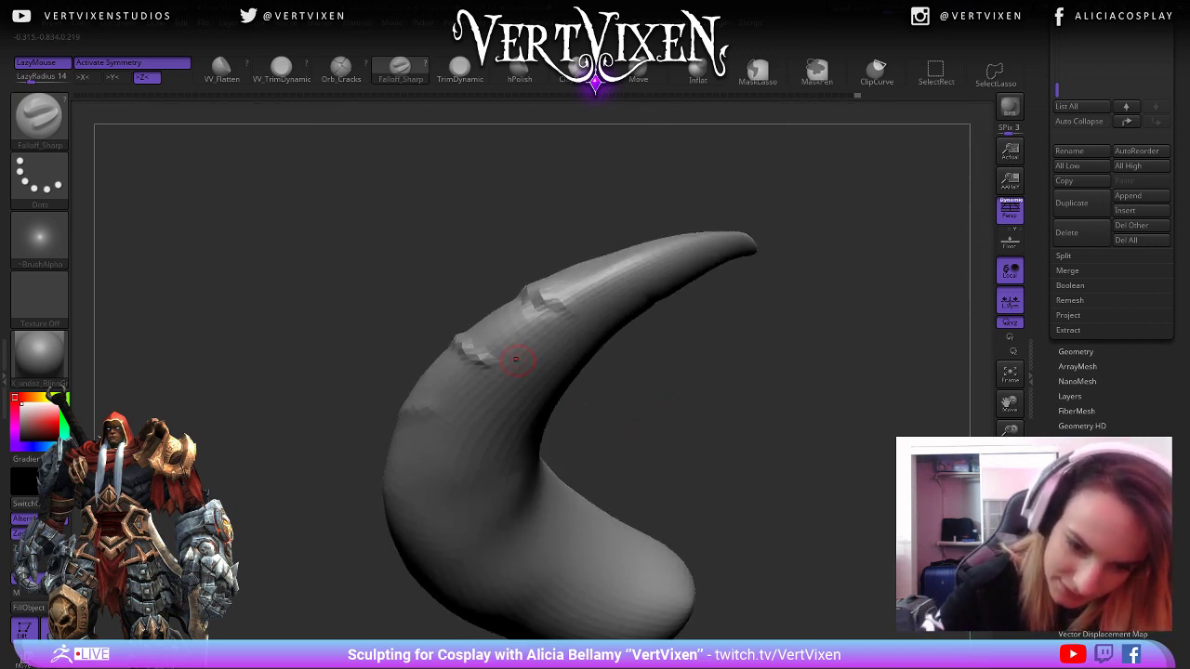
pyautogui.moveTo(515, 356); pyautogui.dragTo(483, 356)
pyautogui.moveTo(600, 395)
pyautogui.mouseDown()
pyautogui.moveTo(674, 413)
pyautogui.moveTo(644, 569)
pyautogui.mouseUp()
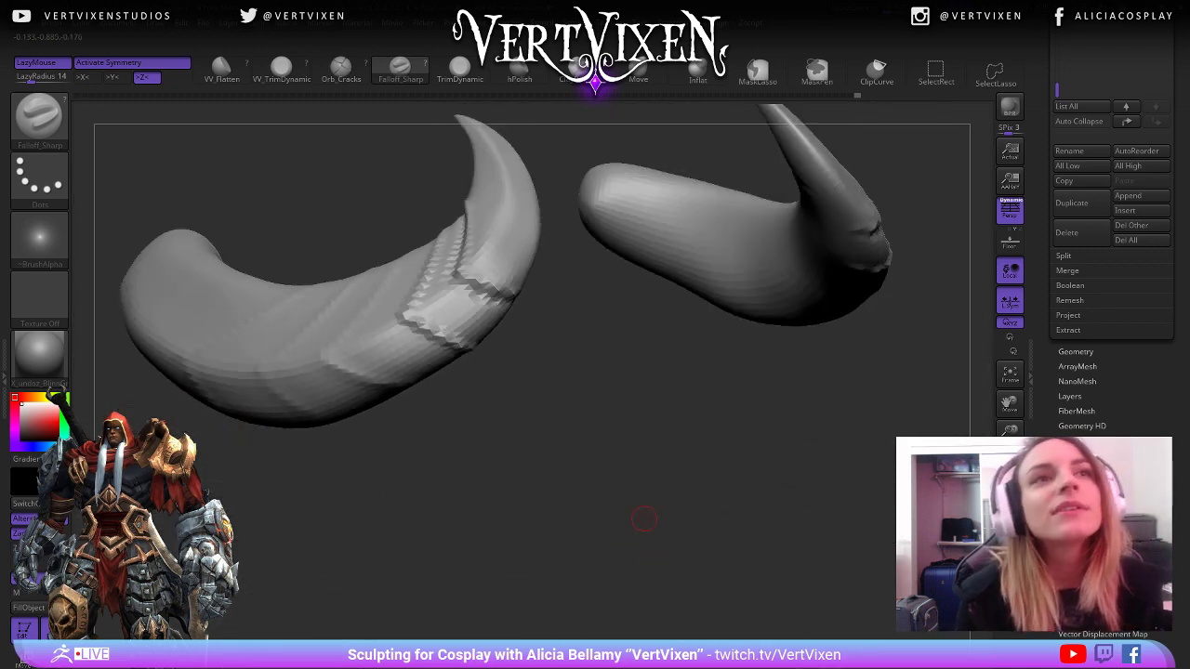
pyautogui.moveTo(645, 519); pyautogui.dragTo(679, 558)
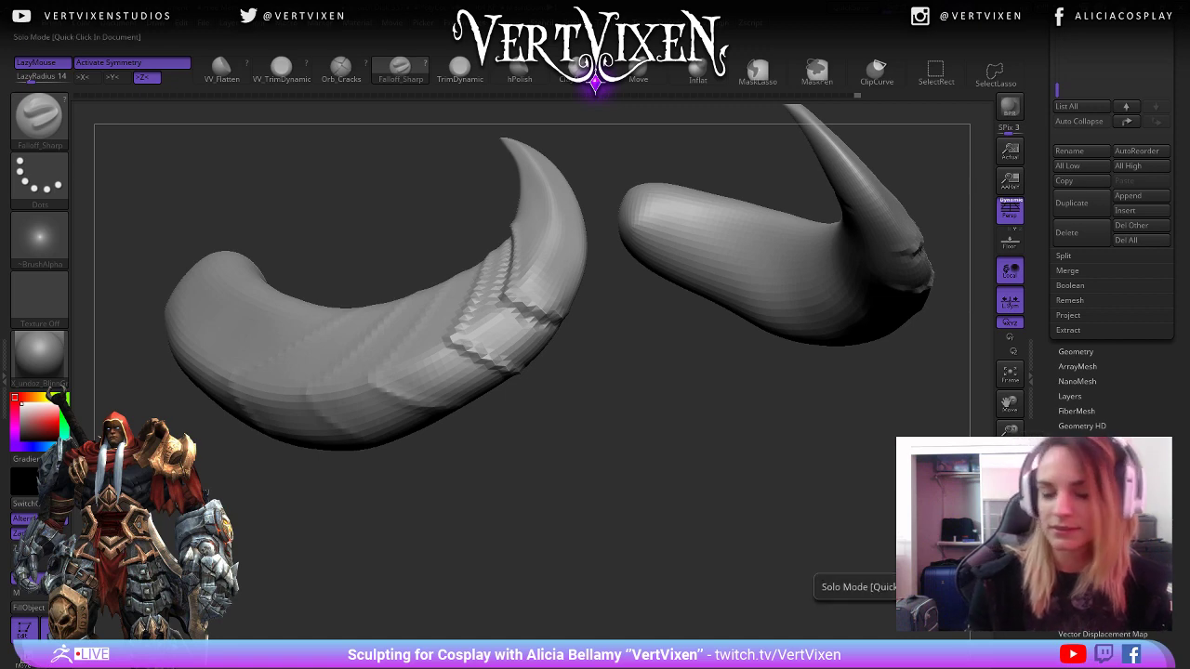
# Show the whole model to check the creased tusks in context, and isolate the tusks again.
pyautogui.click(1010, 567)
pyautogui.moveTo(818, 558); pyautogui.dragTo(872, 537)
pyautogui.click(1010, 567)
pyautogui.moveTo(651, 558); pyautogui.dragTo(489, 384)
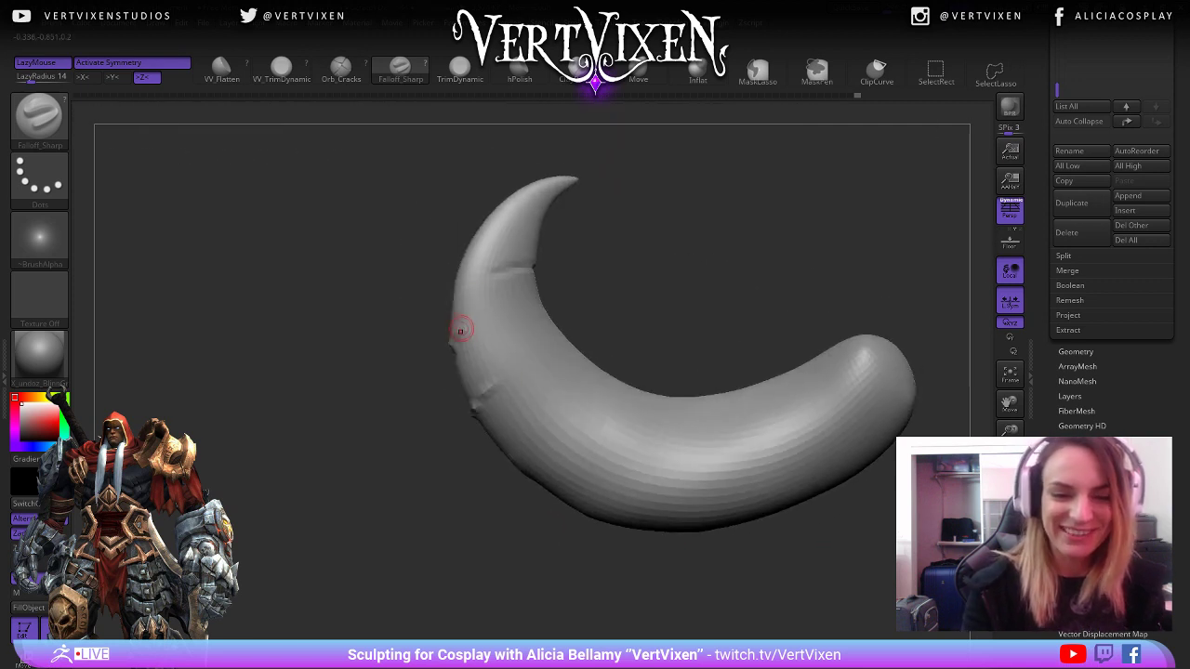
# Carve the first crease across the back of the tusk so its underside cut meets the inner-curve notch.
pyautogui.moveTo(545, 258); pyautogui.dragTo(601, 247)
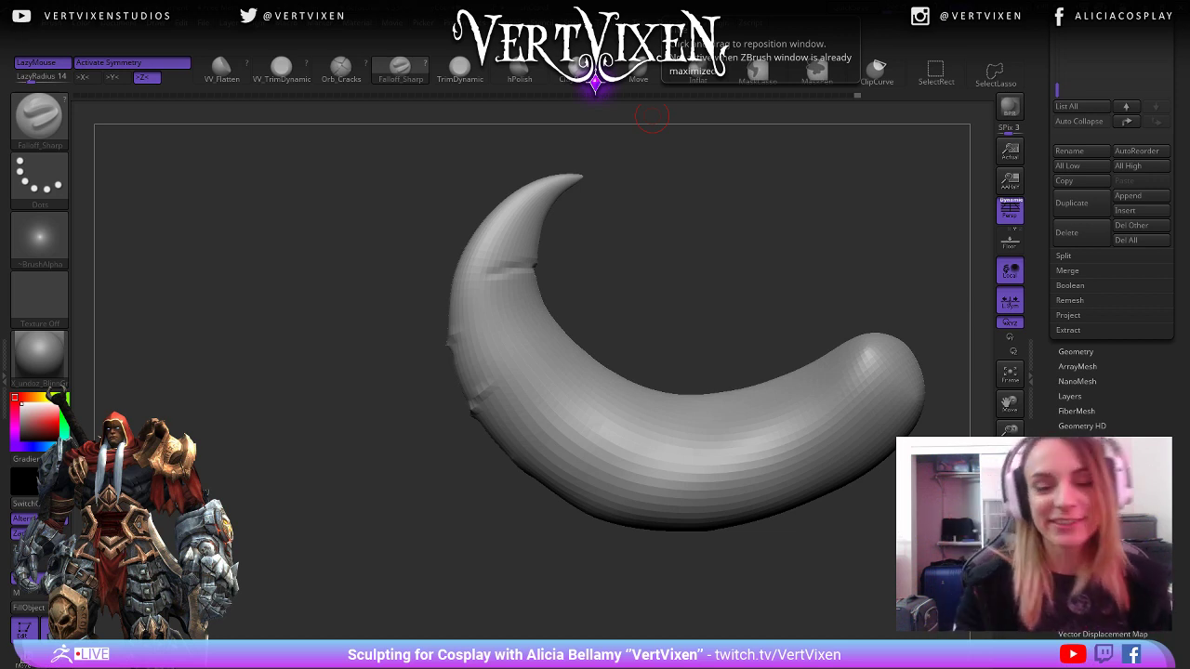
pyautogui.moveTo(372, 270); pyautogui.dragTo(417, 283)
pyautogui.moveTo(463, 346); pyautogui.dragTo(513, 281)
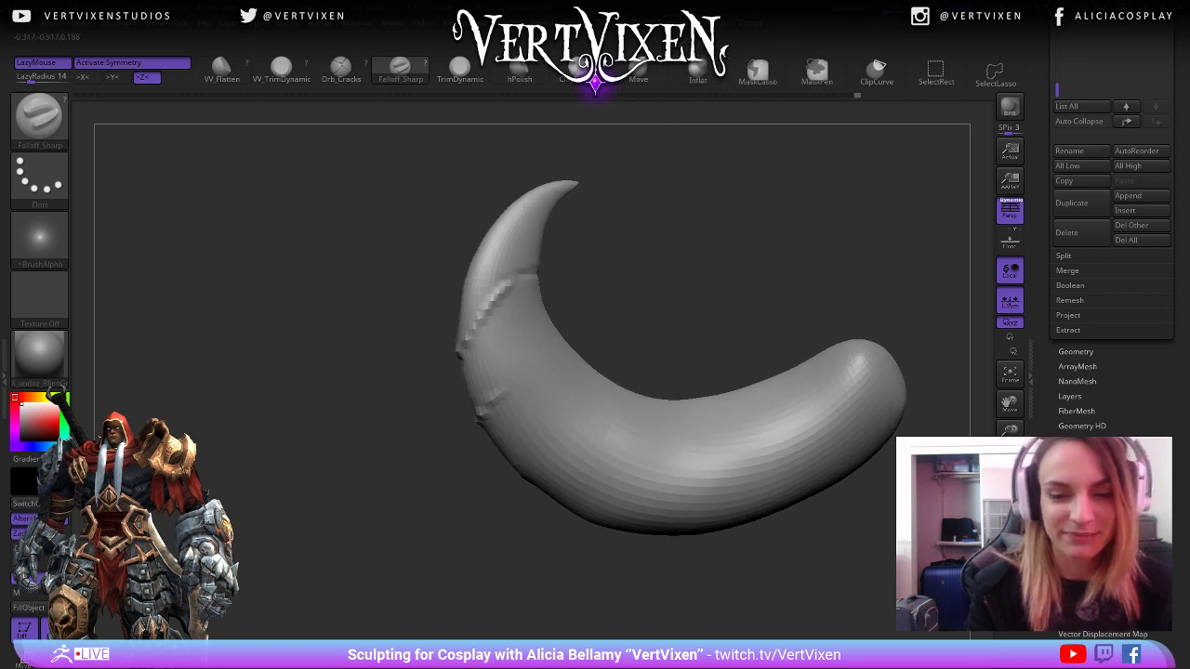
pyautogui.moveTo(465, 345); pyautogui.dragTo(535, 270)
pyautogui.moveTo(642, 253)
pyautogui.mouseDown()
pyautogui.moveTo(400, 258)
pyautogui.moveTo(576, 255)
pyautogui.moveTo(645, 232)
pyautogui.moveTo(721, 243)
pyautogui.moveTo(595, 249)
pyautogui.mouseUp()
pyautogui.moveTo(476, 344); pyautogui.dragTo(519, 291)
pyautogui.moveTo(642, 241); pyautogui.dragTo(627, 279)
pyautogui.moveTo(494, 317); pyautogui.dragTo(508, 302)
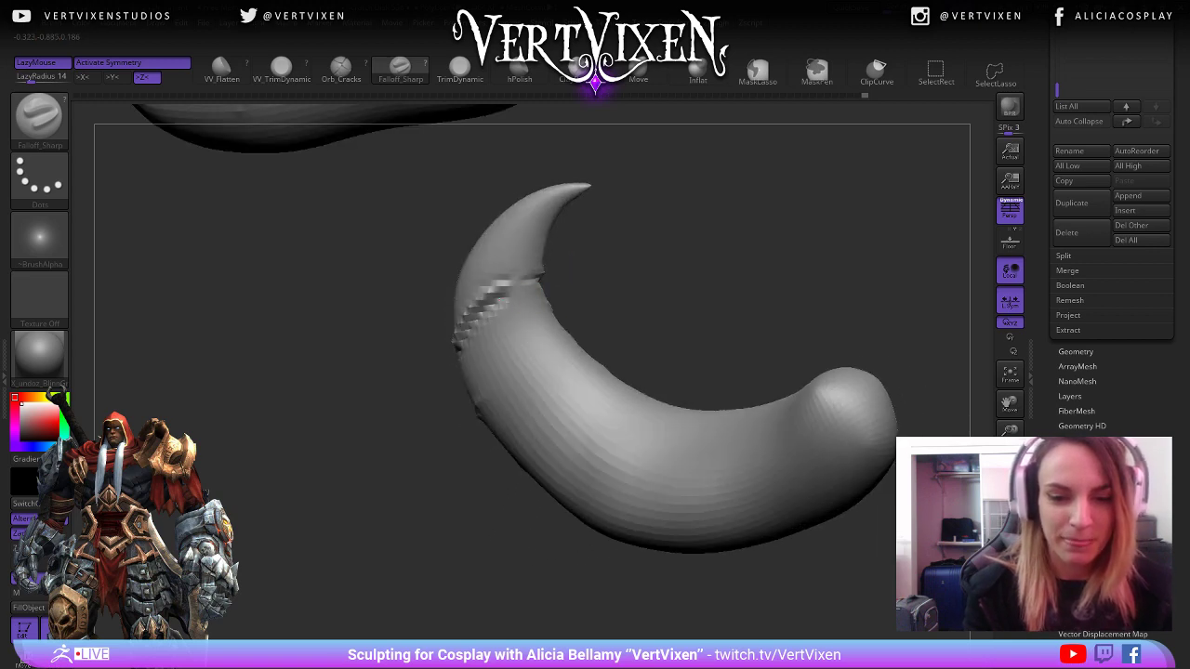
pyautogui.moveTo(613, 266); pyautogui.dragTo(534, 283)
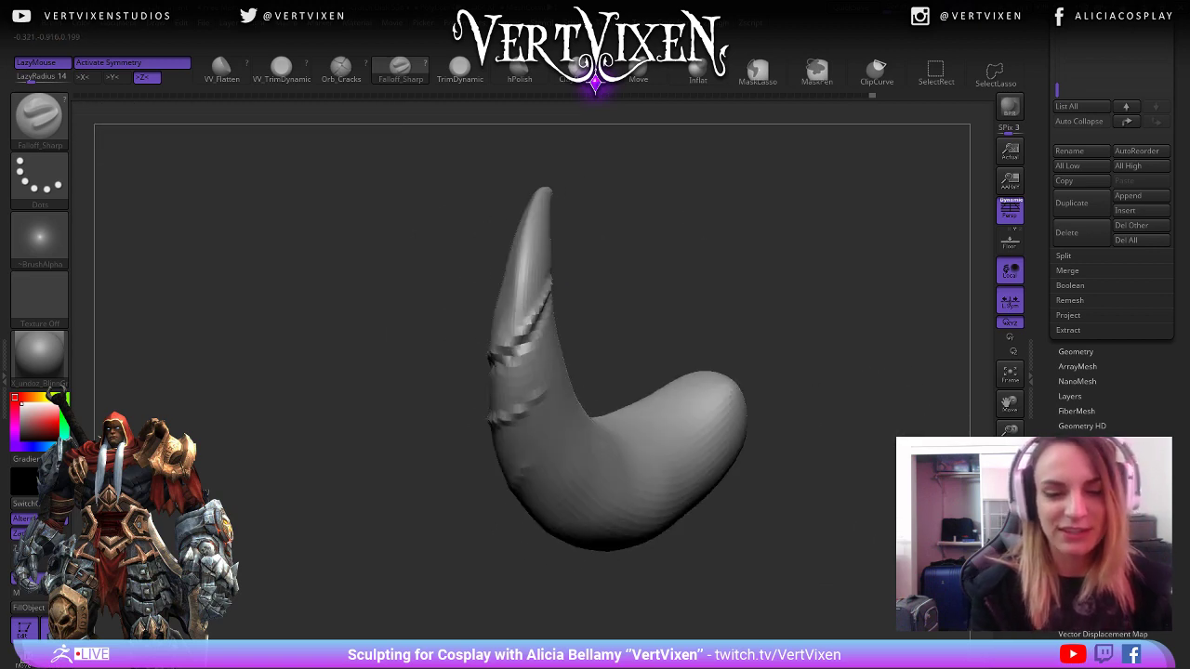
pyautogui.moveTo(818, 214); pyautogui.dragTo(705, 513)
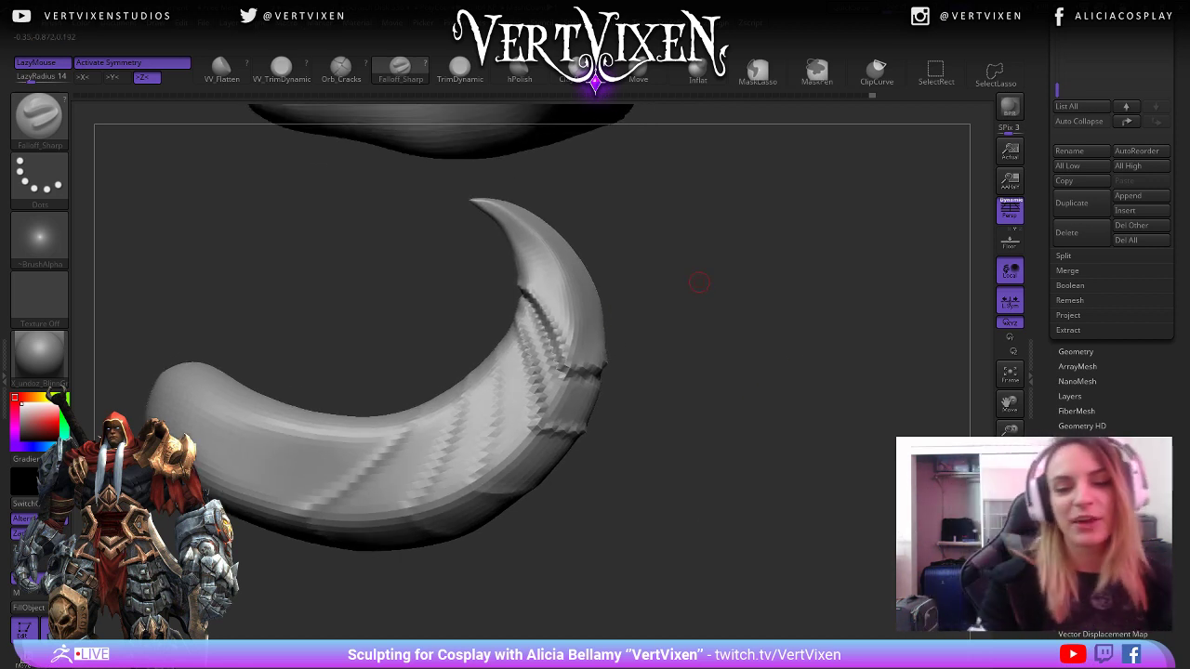
# Carve the second crease across the back of the tusk with Falloff_Sharp, following the line of the first crease.
pyautogui.moveTo(703, 282); pyautogui.dragTo(677, 228)
pyautogui.moveTo(706, 419)
pyautogui.mouseDown()
pyautogui.moveTo(781, 377)
pyautogui.moveTo(869, 383)
pyautogui.moveTo(697, 407)
pyautogui.moveTo(630, 310)
pyautogui.moveTo(642, 308)
pyautogui.mouseUp()
pyautogui.moveTo(417, 374); pyautogui.dragTo(495, 349)
pyautogui.moveTo(632, 362)
pyautogui.mouseDown()
pyautogui.moveTo(725, 367)
pyautogui.moveTo(578, 369)
pyautogui.mouseUp()
pyautogui.hotkey('ctrl', 'z')
pyautogui.moveTo(419, 371); pyautogui.dragTo(490, 327)
pyautogui.moveTo(595, 362)
pyautogui.mouseDown()
pyautogui.moveTo(618, 363)
pyautogui.moveTo(526, 332)
pyautogui.mouseUp()
pyautogui.moveTo(423, 367); pyautogui.dragTo(489, 335)
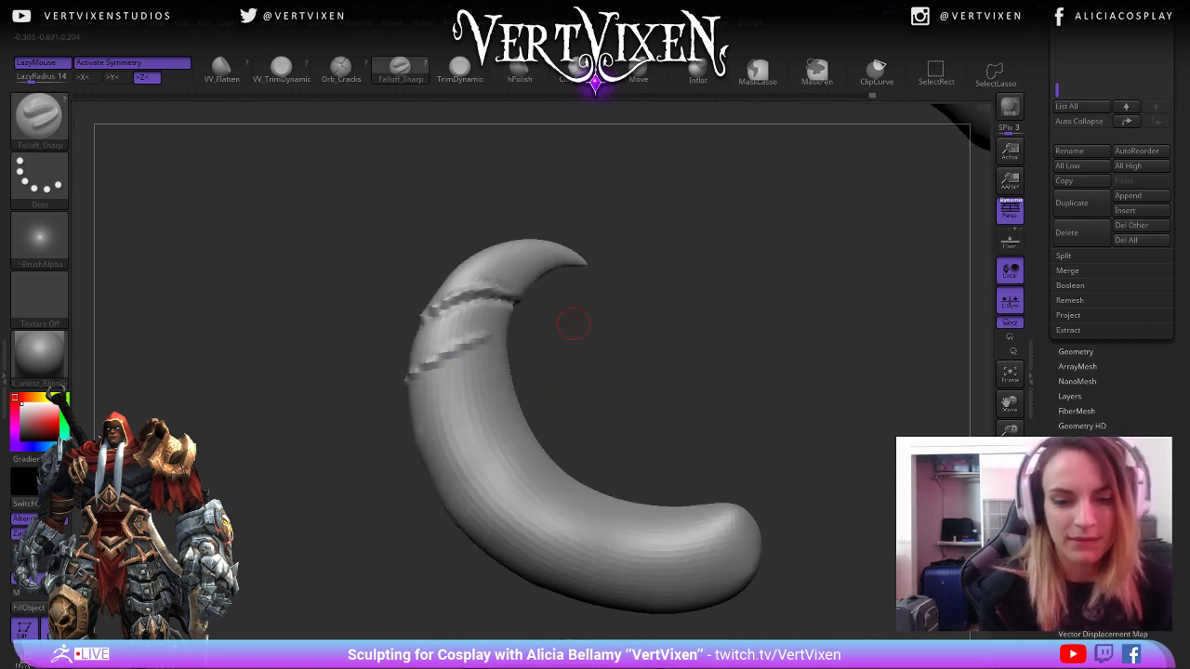
pyautogui.moveTo(572, 317); pyautogui.dragTo(539, 321)
pyautogui.moveTo(474, 347); pyautogui.dragTo(504, 324)
pyautogui.moveTo(586, 344)
pyautogui.mouseDown()
pyautogui.moveTo(425, 355)
pyautogui.moveTo(616, 276)
pyautogui.moveTo(641, 343)
pyautogui.moveTo(641, 400)
pyautogui.moveTo(614, 372)
pyautogui.moveTo(611, 305)
pyautogui.moveTo(623, 310)
pyautogui.mouseUp()
# Touch up the lower end of the second crease near the outer underside with ClayBuildup and Falloff_Sharp.
pyautogui.press('b')
pyautogui.press('c')
pyautogui.press('b')
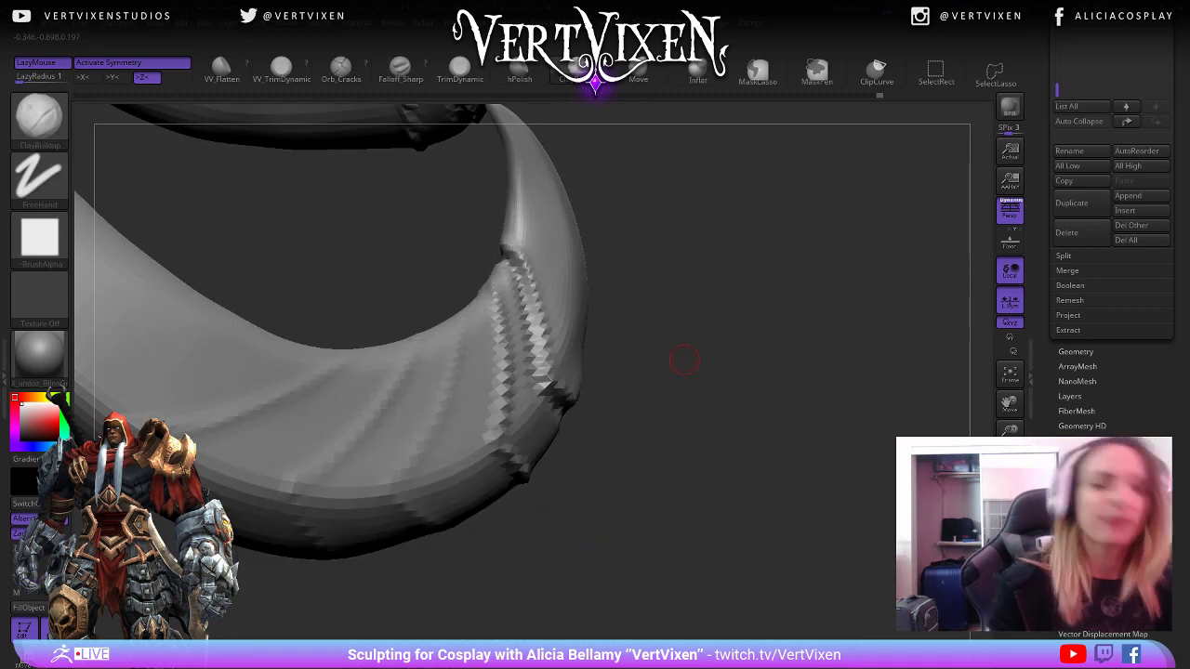
pyautogui.moveTo(677, 354)
pyautogui.mouseDown()
pyautogui.moveTo(545, 324)
pyautogui.moveTo(746, 348)
pyautogui.moveTo(525, 304)
pyautogui.moveTo(527, 415)
pyautogui.moveTo(511, 457)
pyautogui.mouseUp()
pyautogui.moveTo(521, 446); pyautogui.dragTo(637, 344, button='right')
pyautogui.moveTo(520, 461)
pyautogui.mouseDown()
pyautogui.moveTo(582, 502)
pyautogui.moveTo(588, 479)
pyautogui.mouseUp()
pyautogui.moveTo(714, 490); pyautogui.dragTo(681, 568)
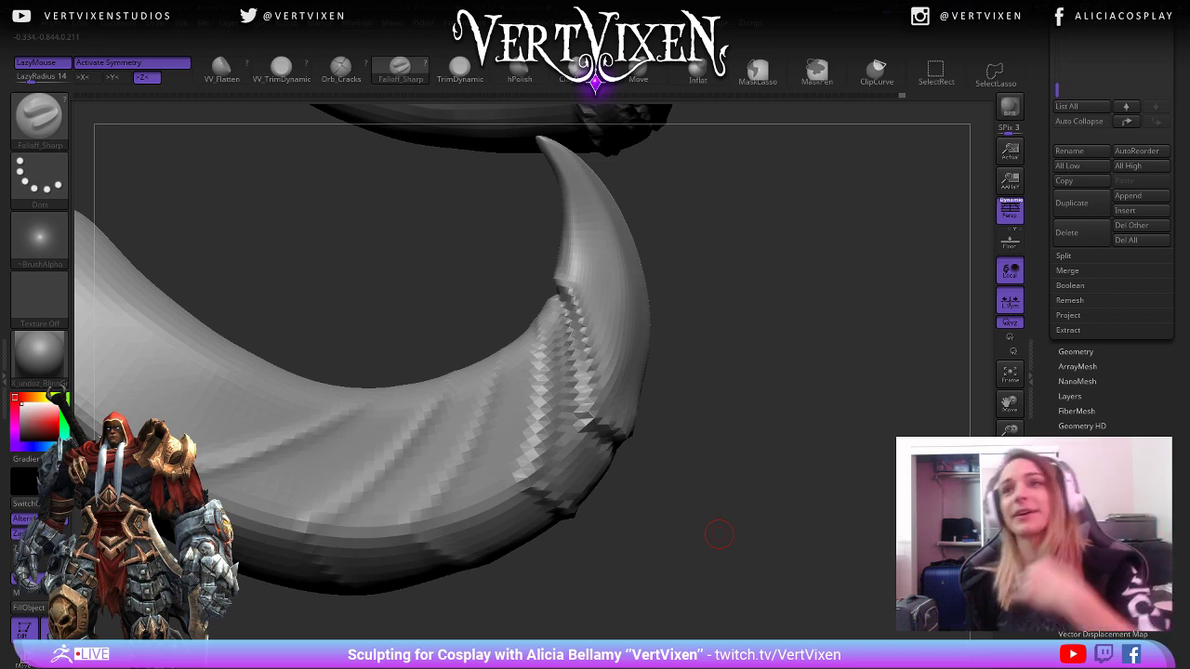
# Cut the upper end of the second crease into a notch at the tusk's inner curve.
pyautogui.moveTo(718, 535); pyautogui.dragTo(711, 558)
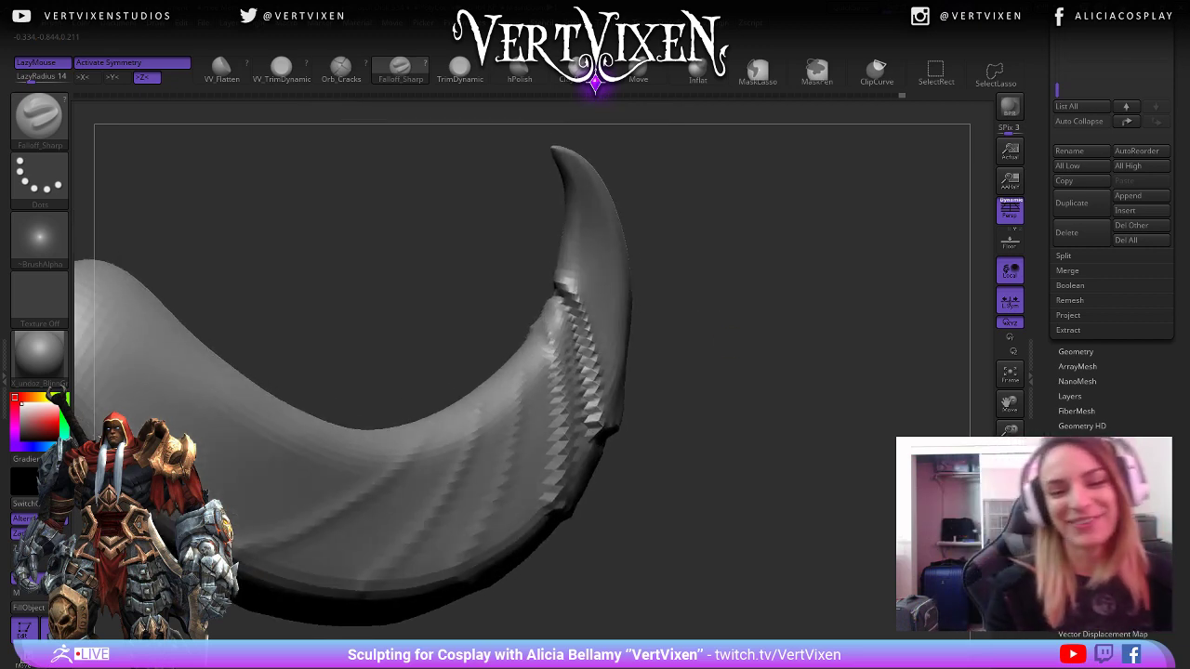
pyautogui.moveTo(714, 325)
pyautogui.mouseDown()
pyautogui.moveTo(645, 284)
pyautogui.moveTo(720, 276)
pyautogui.moveTo(723, 364)
pyautogui.moveTo(558, 296)
pyautogui.mouseUp()
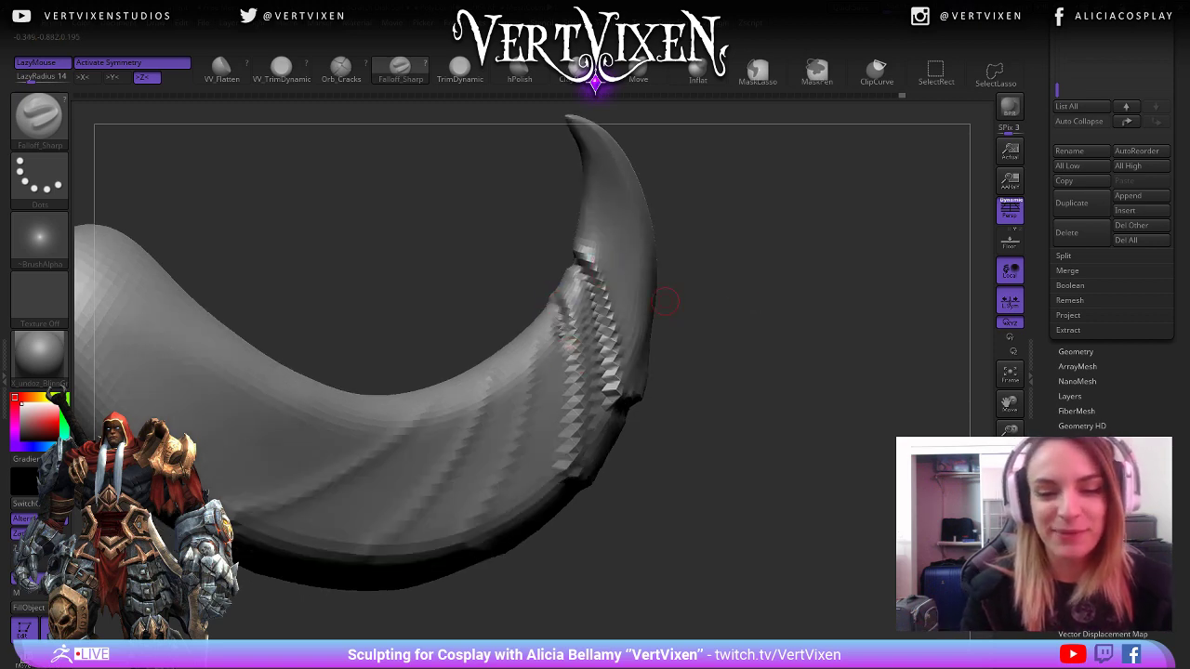
pyautogui.moveTo(665, 300); pyautogui.dragTo(734, 308)
pyautogui.press('space')
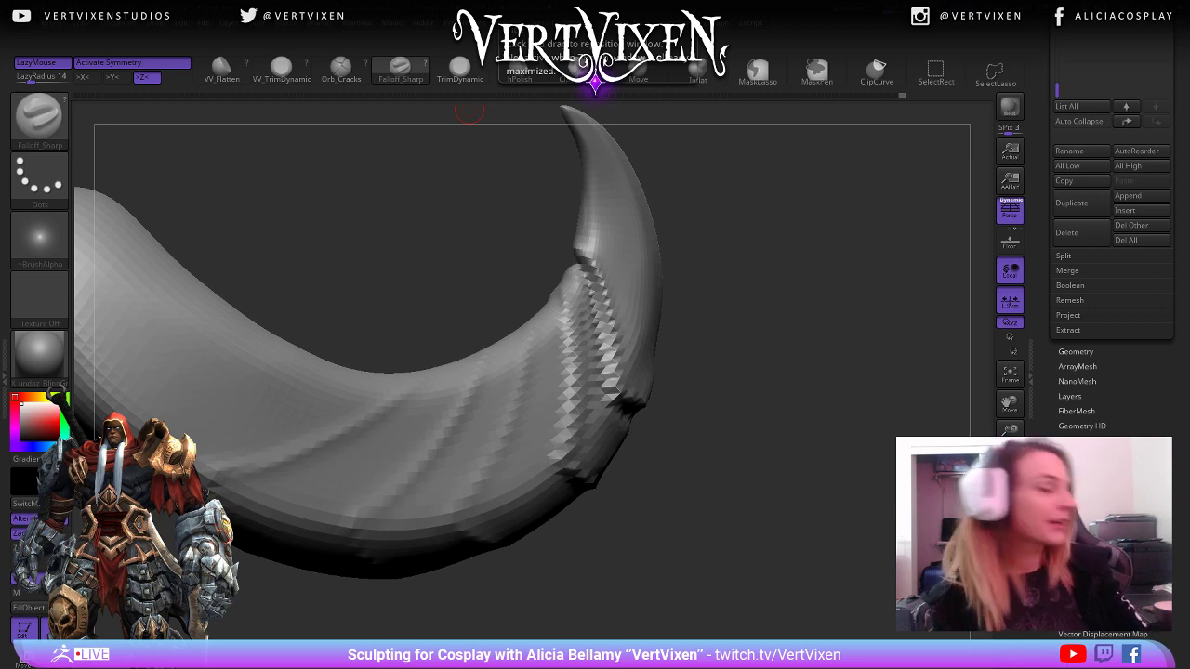
pyautogui.moveTo(760, 353); pyautogui.dragTo(781, 351)
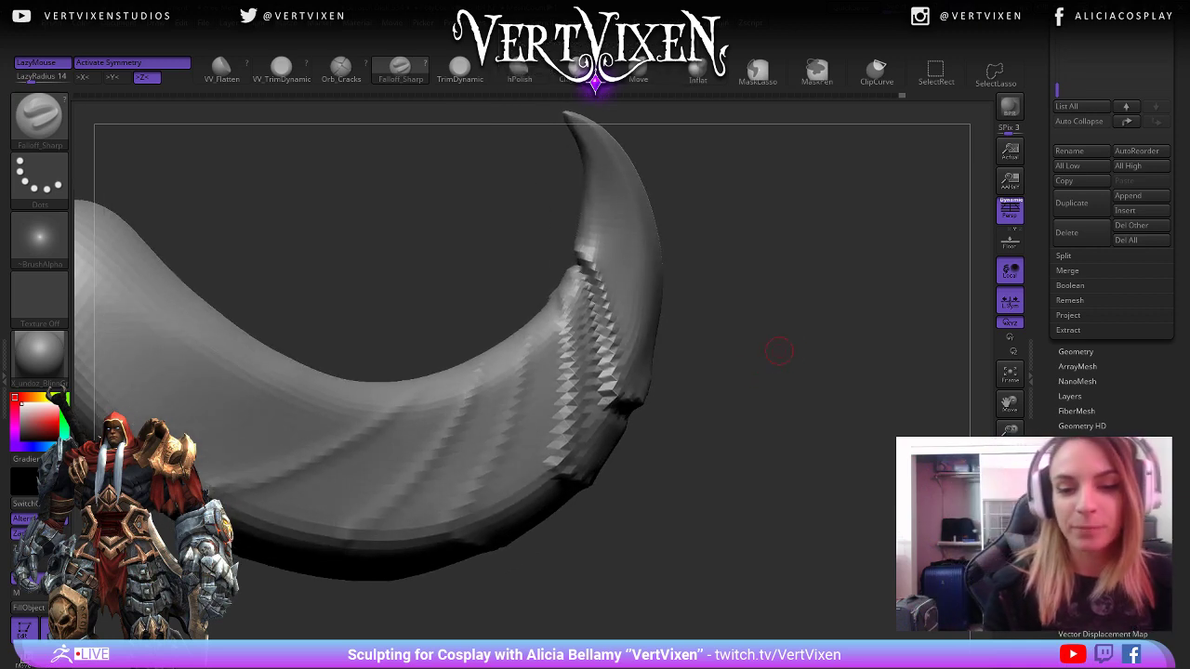
pyautogui.moveTo(552, 300); pyautogui.dragTo(561, 400)
pyautogui.moveTo(744, 358); pyautogui.dragTo(785, 379)
pyautogui.moveTo(674, 295); pyautogui.dragTo(682, 333)
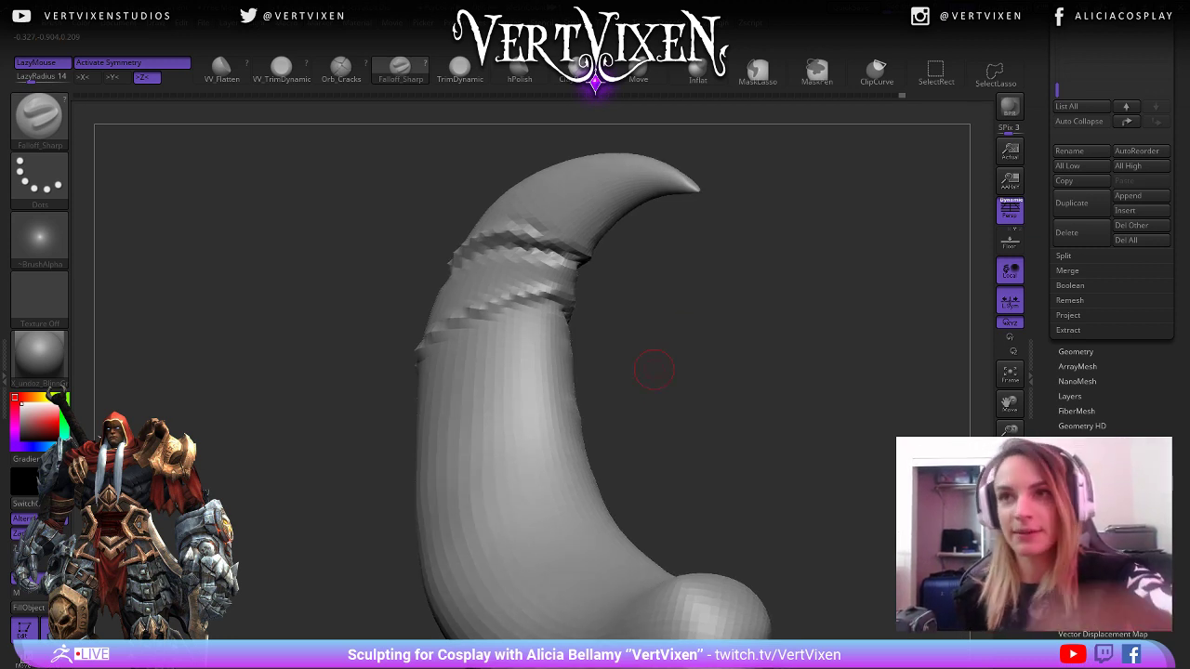
# Deepen the second crease across the back of the tusk toward its inner-curve notch.
pyautogui.moveTo(654, 371); pyautogui.dragTo(623, 310)
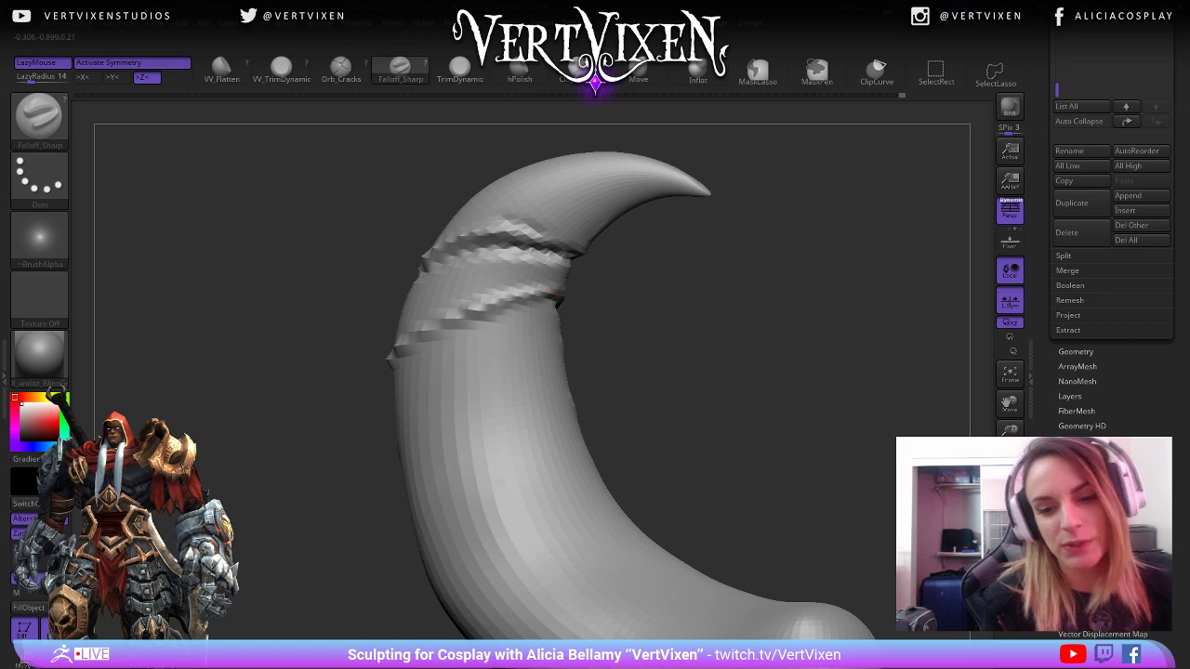
pyautogui.moveTo(477, 321); pyautogui.dragTo(499, 306, button='right')
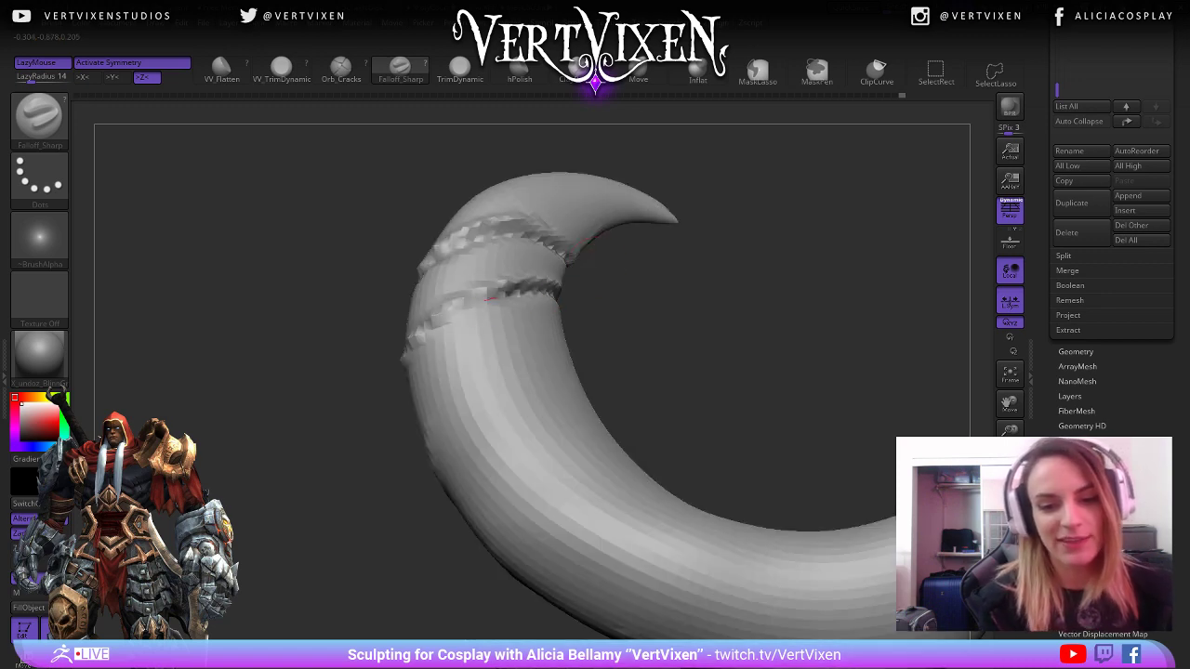
pyautogui.moveTo(490, 299)
pyautogui.mouseDown()
pyautogui.moveTo(419, 358)
pyautogui.moveTo(614, 353)
pyautogui.moveTo(753, 281)
pyautogui.moveTo(721, 296)
pyautogui.moveTo(697, 276)
pyautogui.moveTo(799, 321)
pyautogui.moveTo(712, 418)
pyautogui.moveTo(702, 329)
pyautogui.mouseUp()
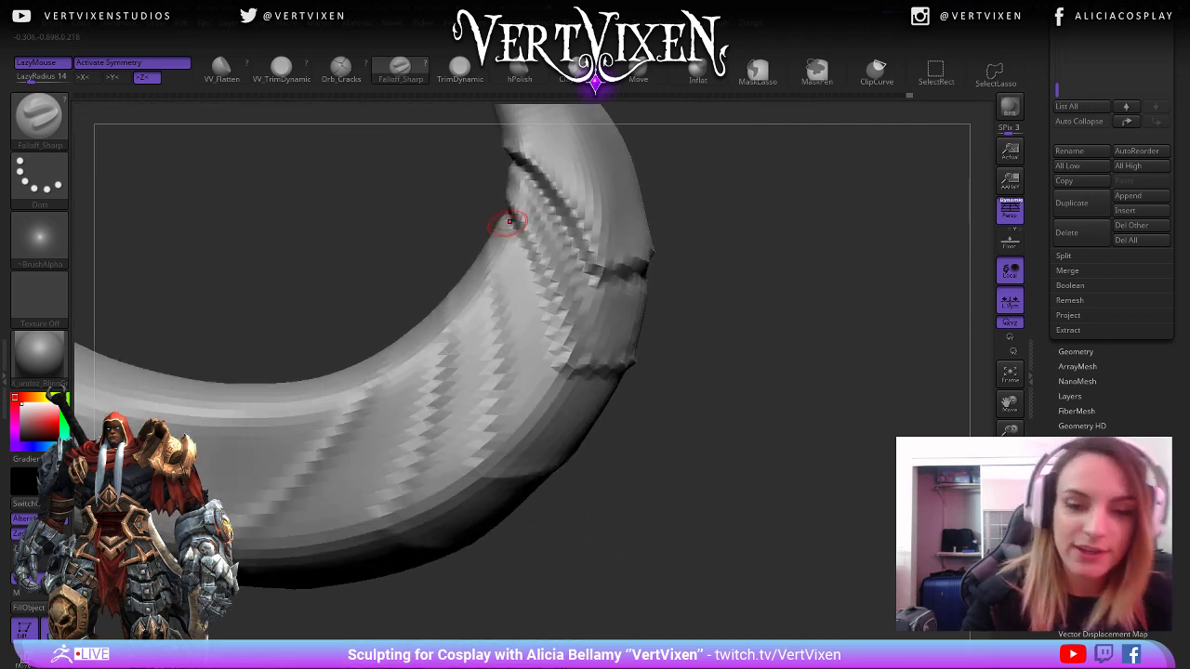
# Recut the second crease along the tusk's side, from the inner-curve notch down to the corner where it meets the underside cut.
pyautogui.moveTo(509, 222); pyautogui.dragTo(551, 355)
pyautogui.hotkey('ctrl', 'z')
pyautogui.press('space')
pyautogui.click(572, 301)
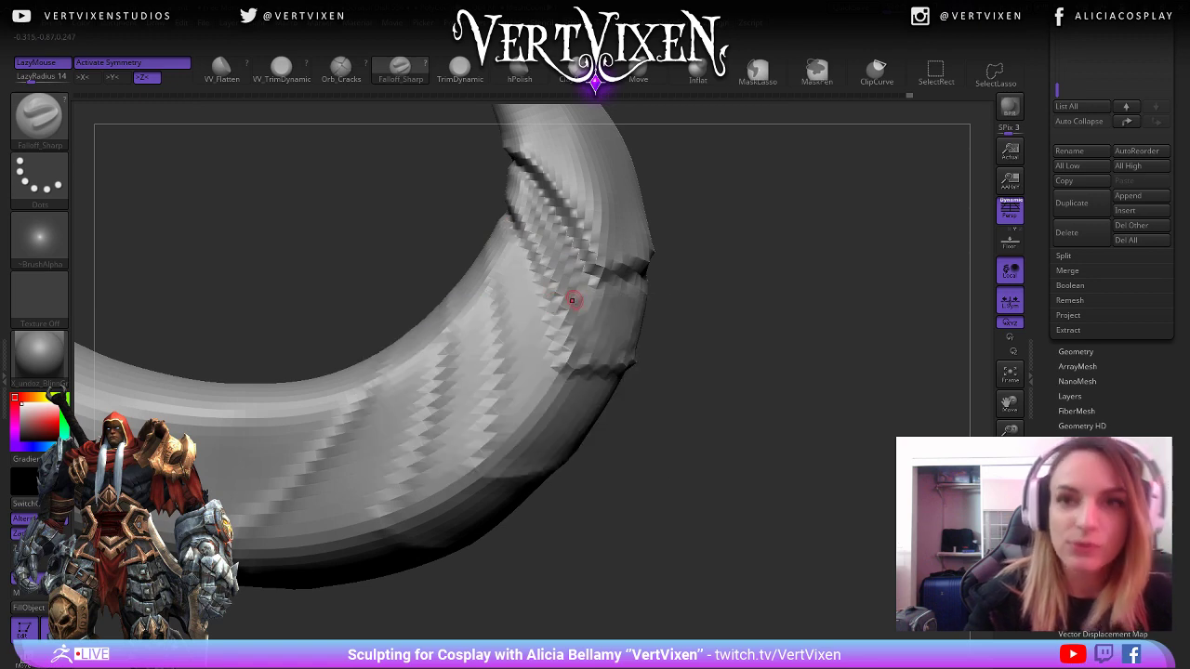
pyautogui.moveTo(688, 288); pyautogui.dragTo(658, 242)
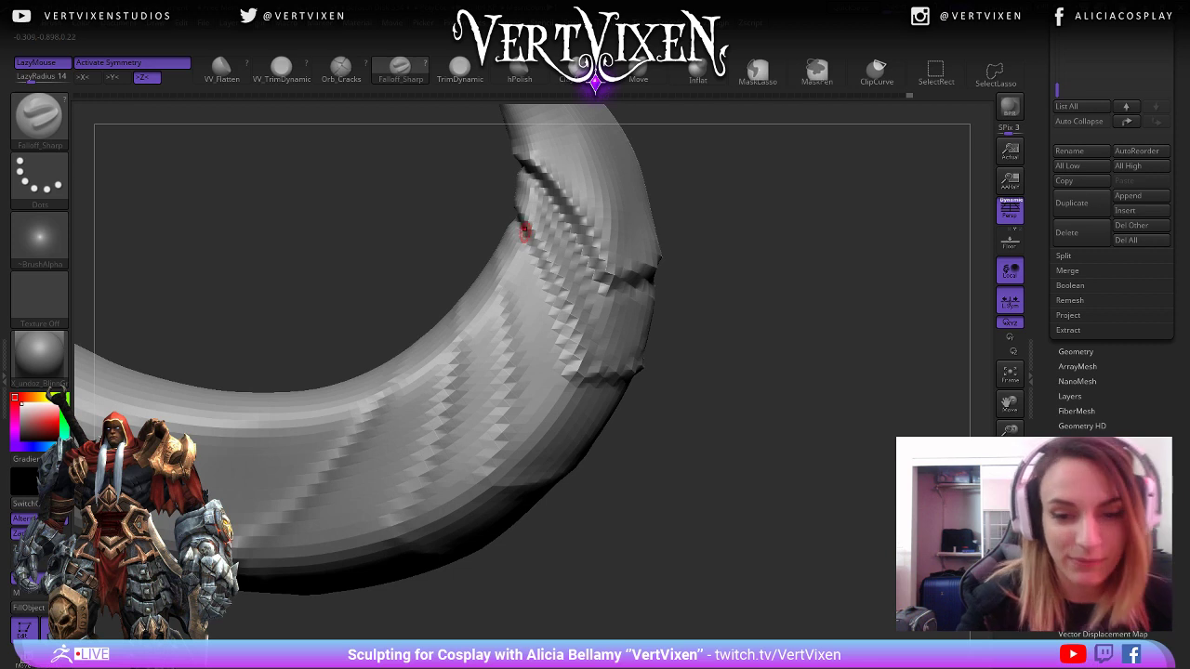
pyautogui.press('space')
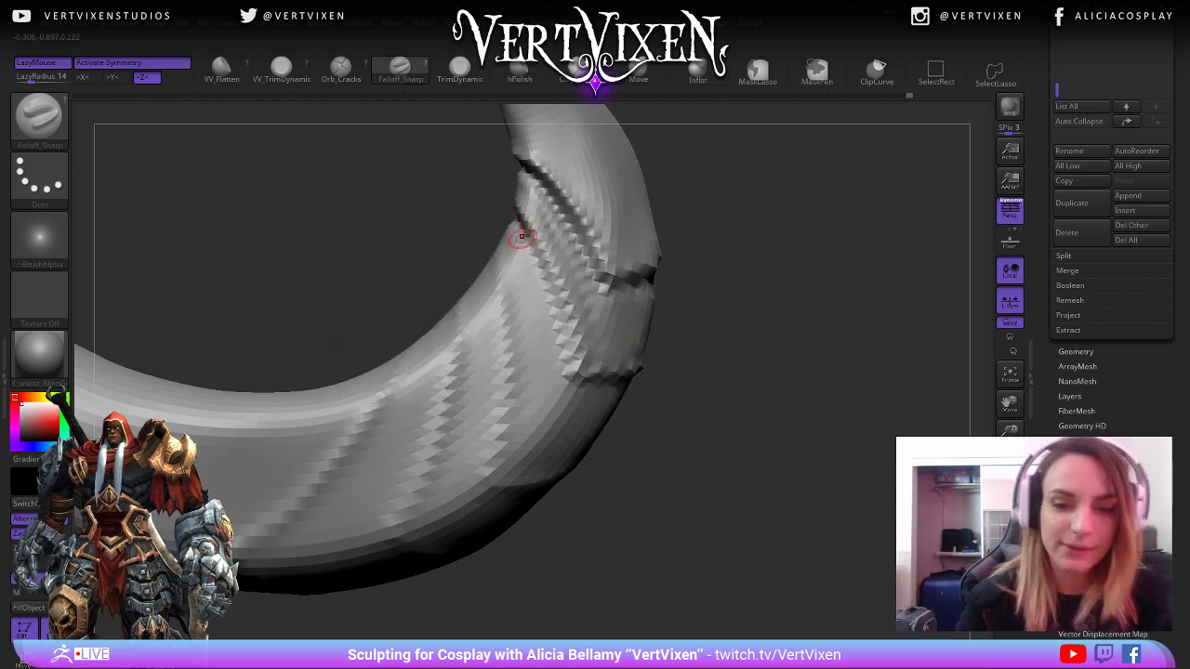
pyautogui.moveTo(522, 232); pyautogui.dragTo(562, 374)
pyautogui.hotkey('ctrl', 'z')
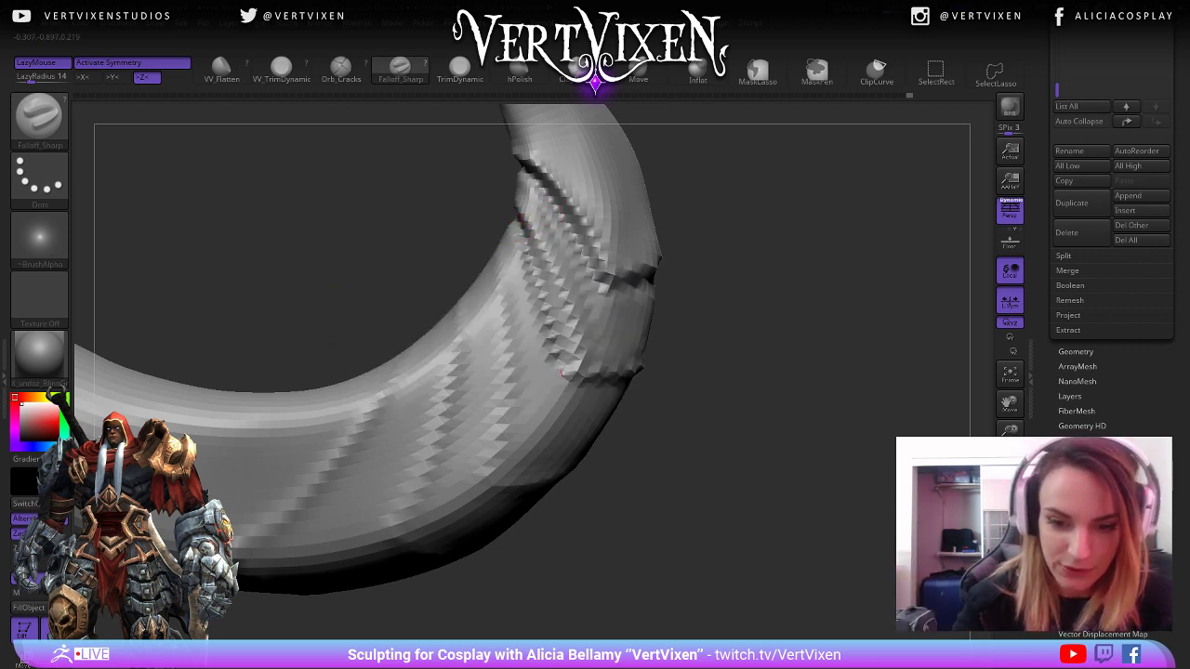
pyautogui.hotkey('ctrl', 'z')
pyautogui.moveTo(517, 232); pyautogui.dragTo(563, 381)
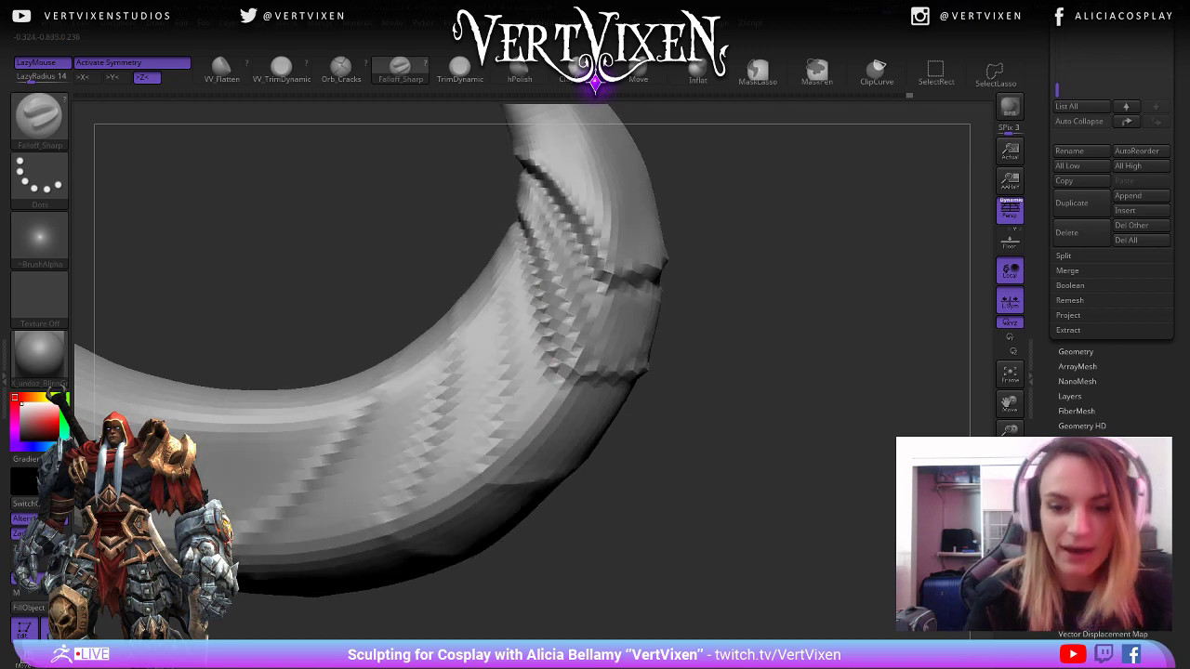
pyautogui.moveTo(734, 427)
pyautogui.mouseDown()
pyautogui.moveTo(775, 467)
pyautogui.moveTo(733, 406)
pyautogui.mouseUp()
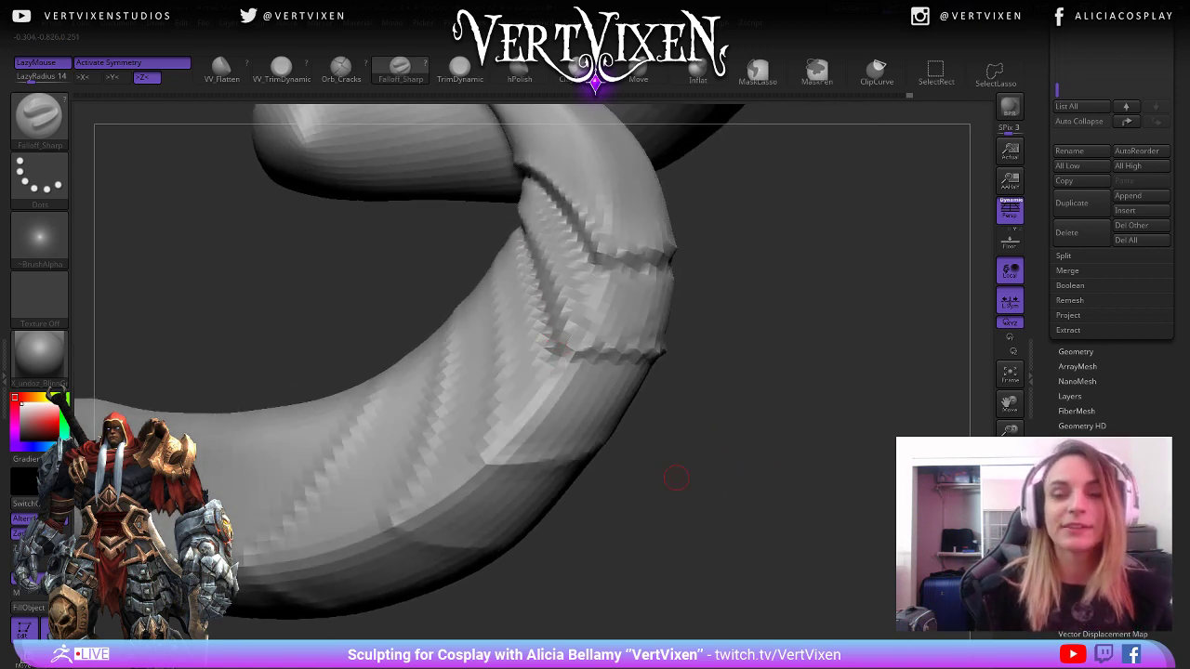
pyautogui.moveTo(676, 478)
pyautogui.mouseDown()
pyautogui.moveTo(693, 447)
pyautogui.moveTo(622, 470)
pyautogui.moveTo(572, 346)
pyautogui.mouseUp()
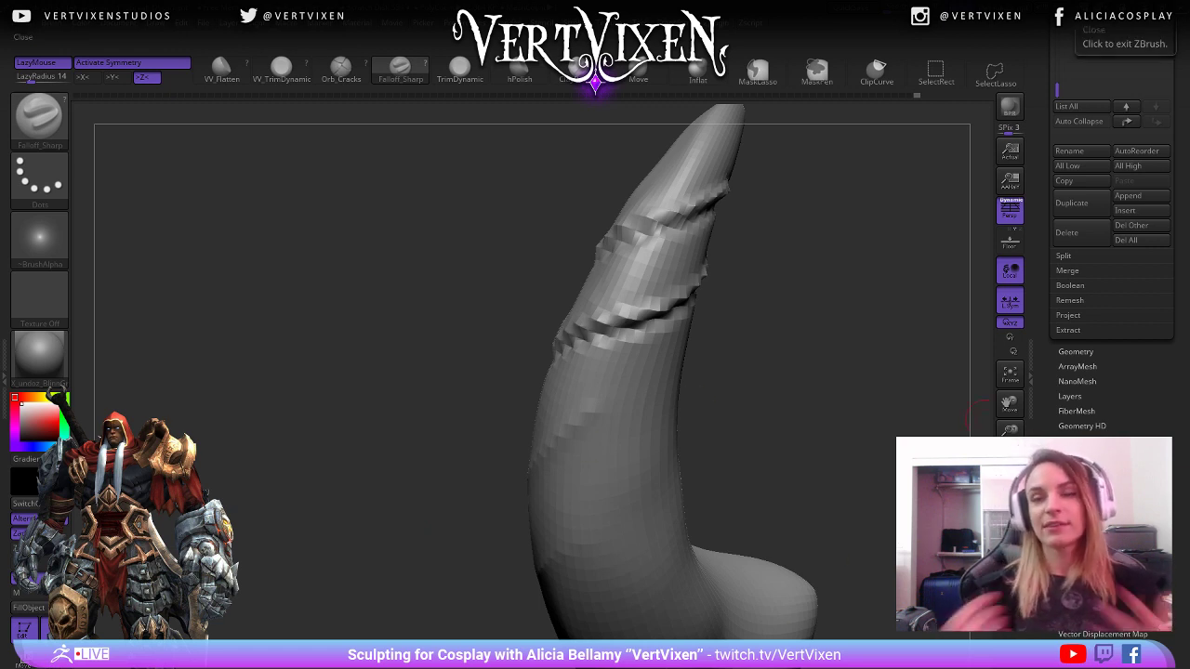
# Build up the outer part of the band between the two creases with ClayBuildup.
pyautogui.moveTo(981, 409)
pyautogui.mouseDown()
pyautogui.moveTo(845, 404)
pyautogui.moveTo(697, 597)
pyautogui.moveTo(669, 483)
pyautogui.moveTo(565, 253)
pyautogui.moveTo(600, 274)
pyautogui.moveTo(699, 563)
pyautogui.moveTo(791, 418)
pyautogui.moveTo(743, 481)
pyautogui.mouseUp()
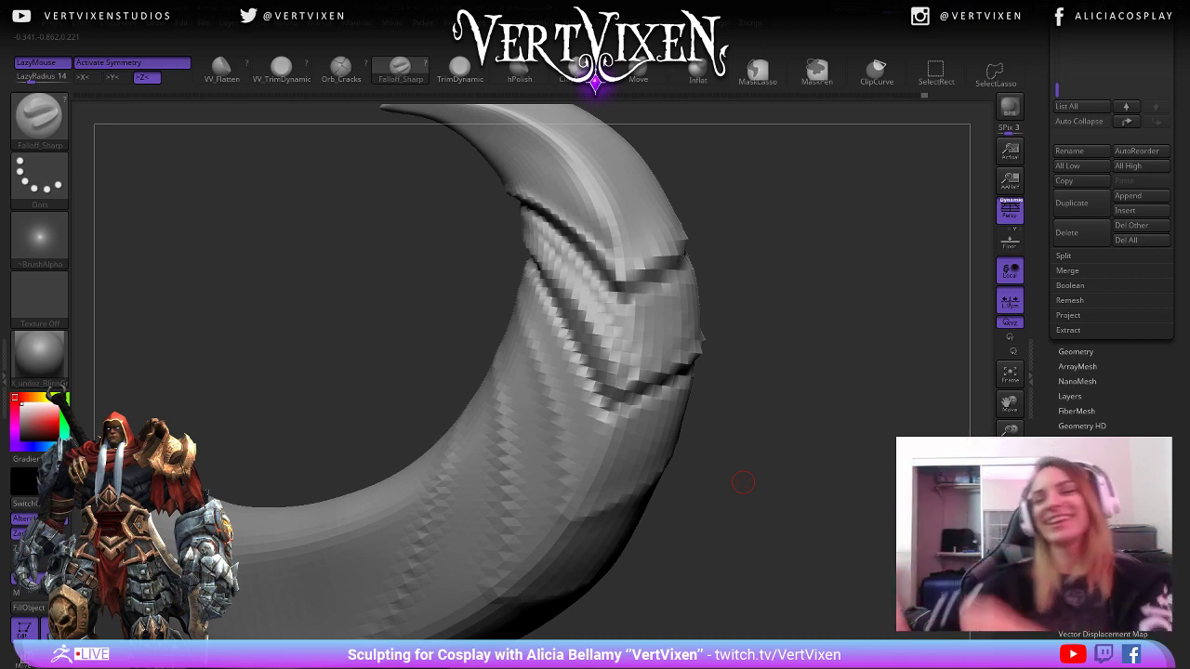
pyautogui.moveTo(743, 482)
pyautogui.mouseDown()
pyautogui.moveTo(614, 321)
pyautogui.moveTo(608, 367)
pyautogui.moveTo(679, 384)
pyautogui.mouseUp()
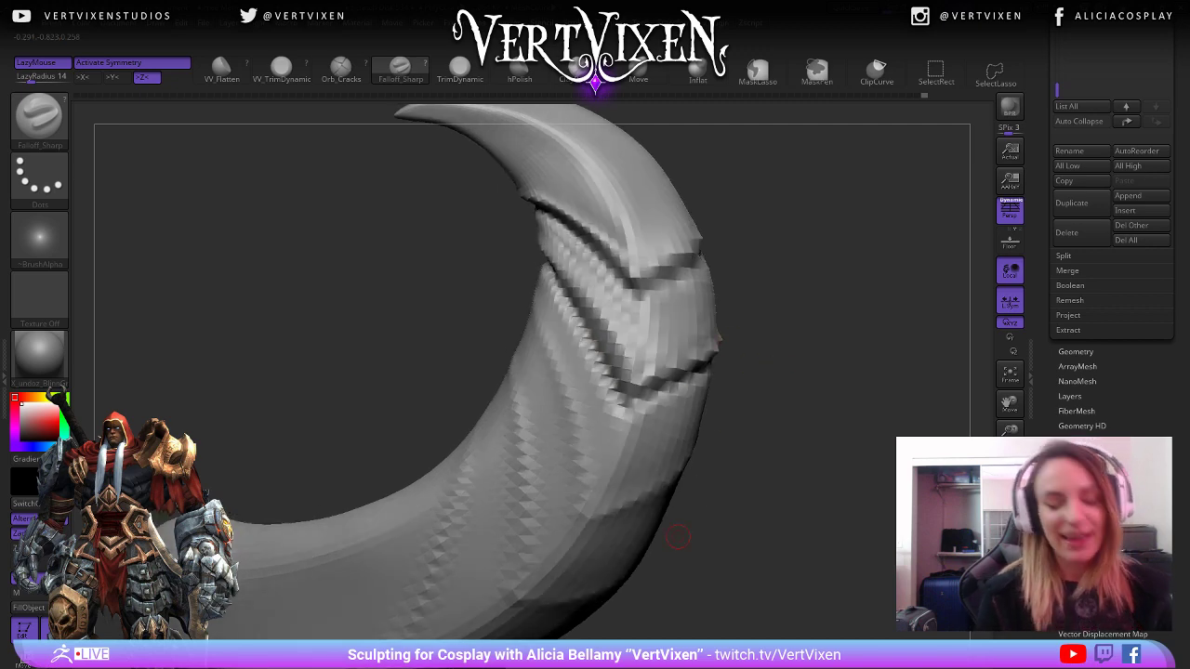
pyautogui.press('b')
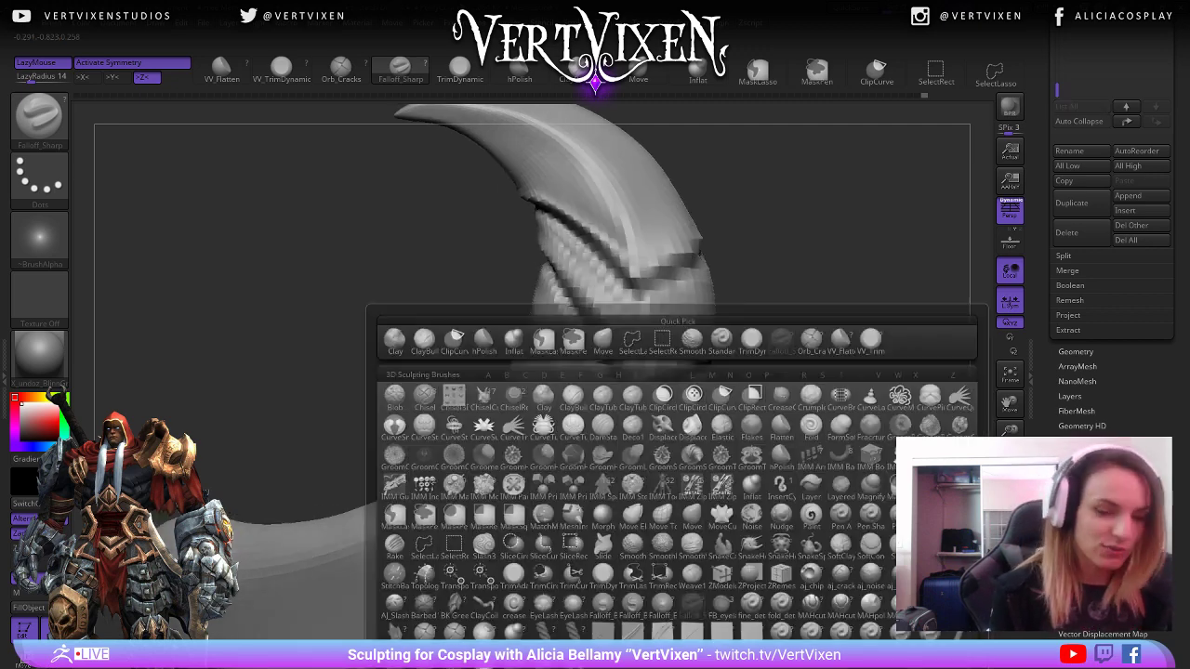
pyautogui.press('c')
pyautogui.press('b')
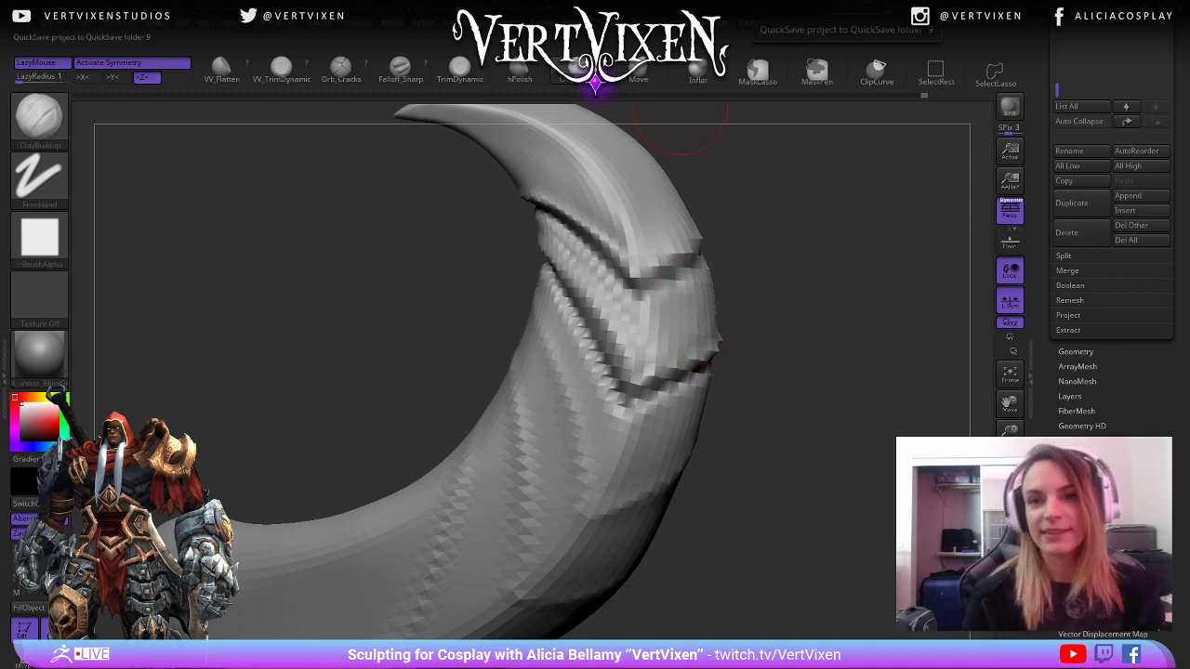
pyautogui.moveTo(679, 126)
pyautogui.mouseDown()
pyautogui.moveTo(704, 331)
pyautogui.moveTo(797, 306)
pyautogui.moveTo(644, 322)
pyautogui.mouseUp()
pyautogui.press('space')
pyautogui.press('space')
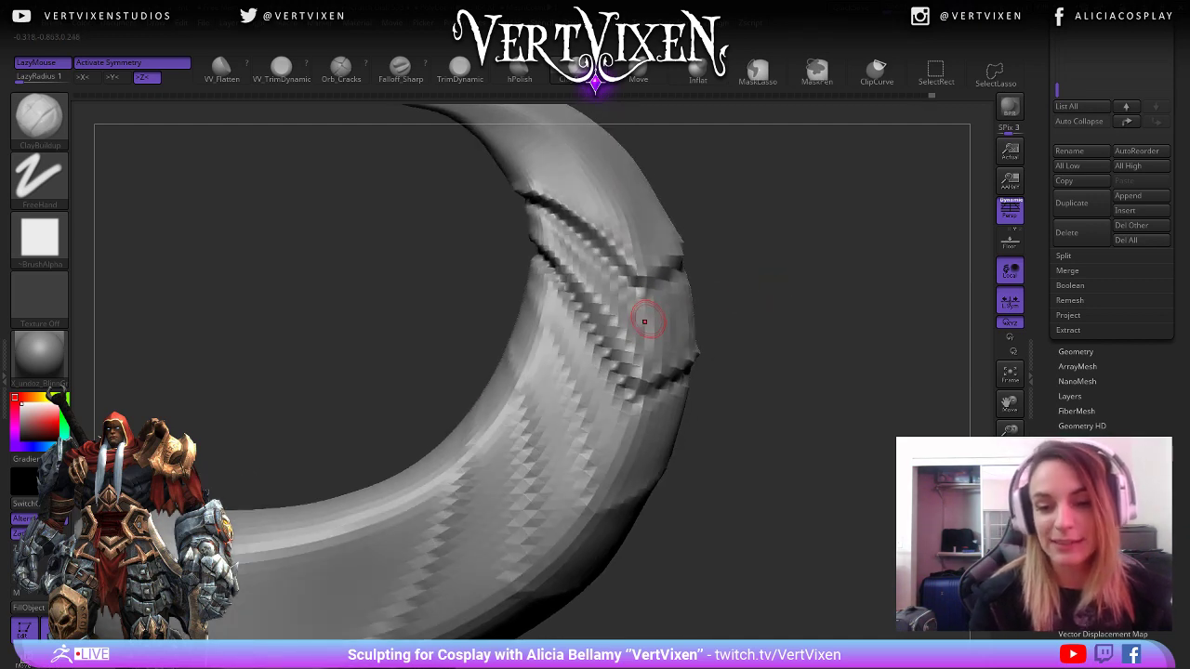
pyautogui.moveTo(644, 322); pyautogui.dragTo(640, 310, button='right')
pyautogui.moveTo(640, 302); pyautogui.dragTo(639, 374)
pyautogui.moveTo(676, 308); pyautogui.dragTo(688, 300, button='right')
pyautogui.moveTo(644, 302)
pyautogui.mouseDown()
pyautogui.moveTo(644, 346)
pyautogui.moveTo(664, 351)
pyautogui.mouseUp()
pyautogui.moveTo(678, 307)
pyautogui.mouseDown()
pyautogui.moveTo(692, 352)
pyautogui.moveTo(643, 354)
pyautogui.mouseUp()
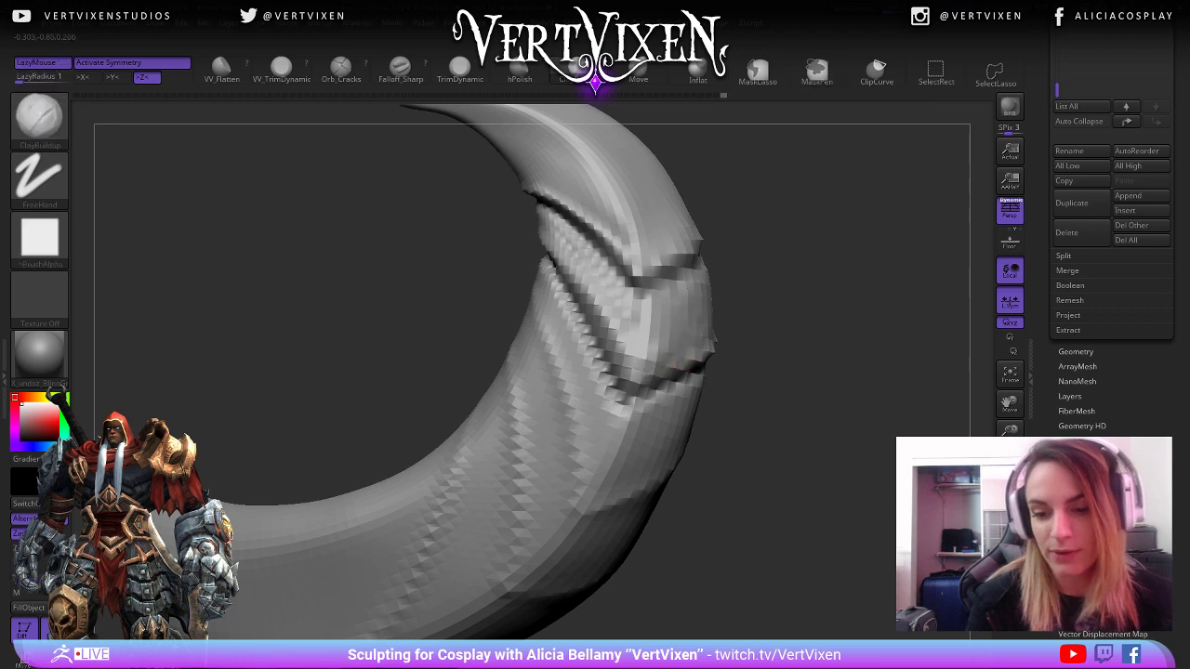
# Smooth the built-up band between the two creases on the side and outer edge of the tusk.
pyautogui.keyDown('shift'); pyautogui.moveTo(686, 299); pyautogui.dragTo(662, 331); pyautogui.keyUp('shift')
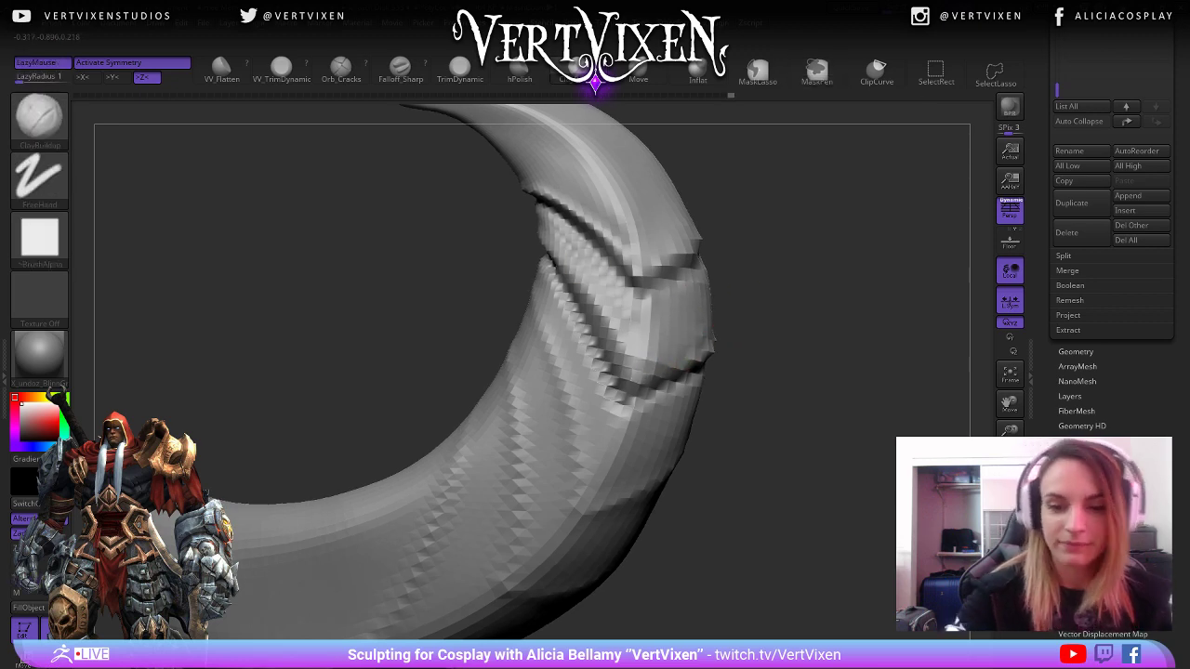
pyautogui.keyDown('shift'); pyautogui.moveTo(558, 235); pyautogui.dragTo(645, 335); pyautogui.keyUp('shift')
pyautogui.moveTo(646, 335)
pyautogui.keyDown('alt'); pyautogui.mouseDown(button='right')
pyautogui.moveTo(635, 324)
pyautogui.moveTo(783, 385)
pyautogui.mouseUp(button='right'); pyautogui.keyUp('alt')
pyautogui.moveTo(771, 431); pyautogui.dragTo(665, 314, button='right')
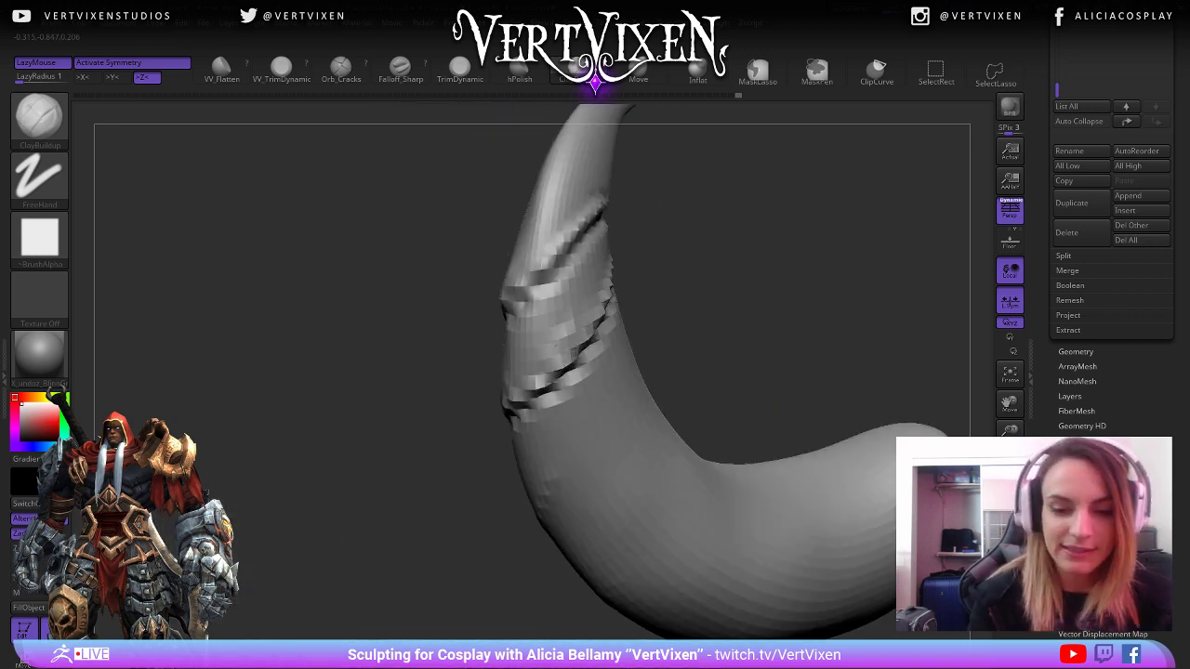
# Build up the band between the two creases on the back of the tusk and smooth its surface.
pyautogui.moveTo(557, 344); pyautogui.dragTo(605, 306, button='right')
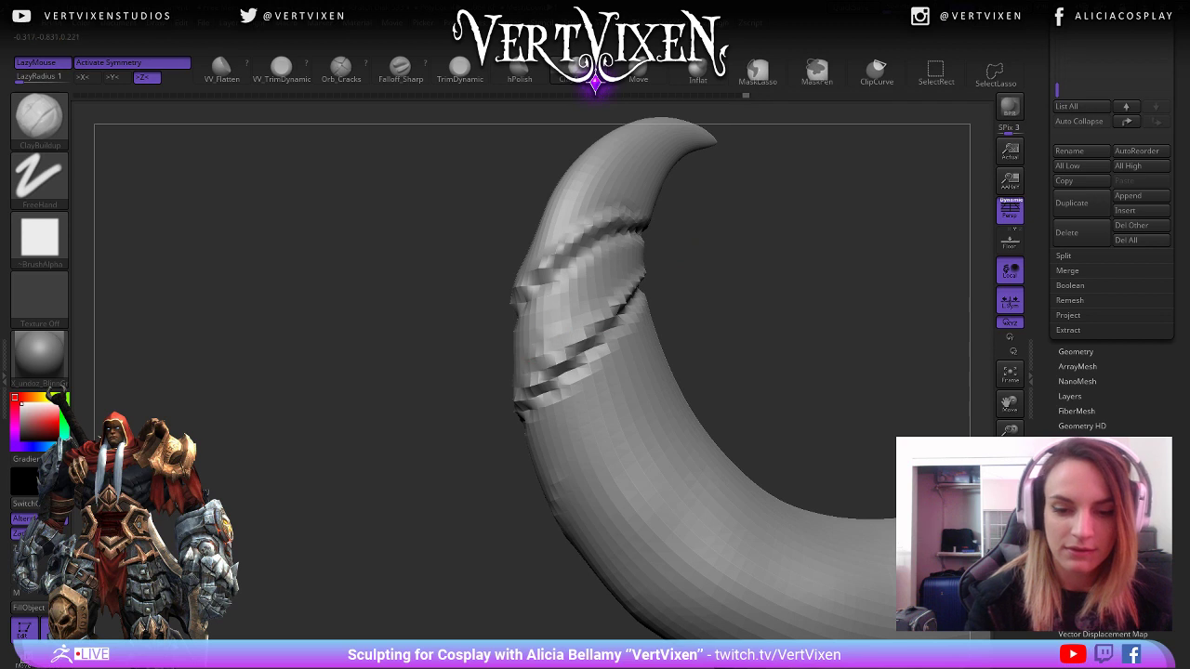
pyautogui.moveTo(515, 390); pyautogui.dragTo(535, 356, button='right')
pyautogui.keyDown('shift'); pyautogui.moveTo(520, 341); pyautogui.dragTo(535, 342); pyautogui.keyUp('shift')
pyautogui.moveTo(746, 307)
pyautogui.mouseDown(button='right')
pyautogui.moveTo(758, 302)
pyautogui.moveTo(671, 299)
pyautogui.mouseUp(button='right')
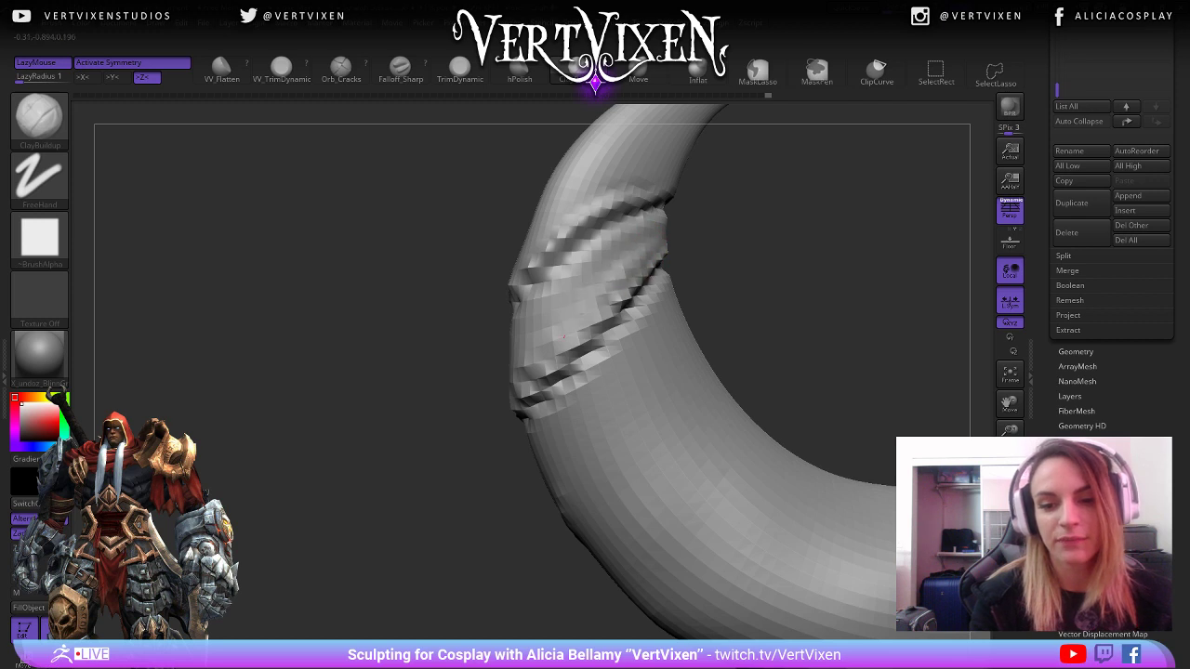
pyautogui.moveTo(649, 251)
pyautogui.keyDown('shift'); pyautogui.mouseDown()
pyautogui.moveTo(637, 248)
pyautogui.moveTo(588, 297)
pyautogui.mouseUp(); pyautogui.keyUp('shift')
pyautogui.moveTo(588, 298); pyautogui.dragTo(671, 235, button='right')
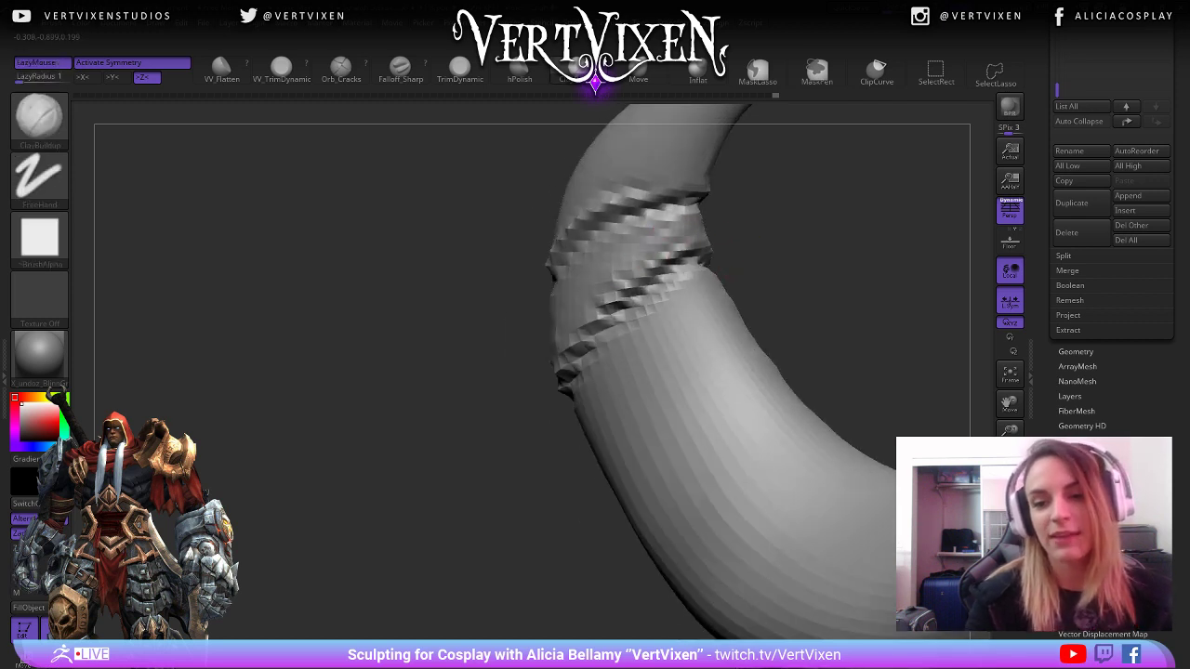
pyautogui.press('shift')
pyautogui.press('ctrl')
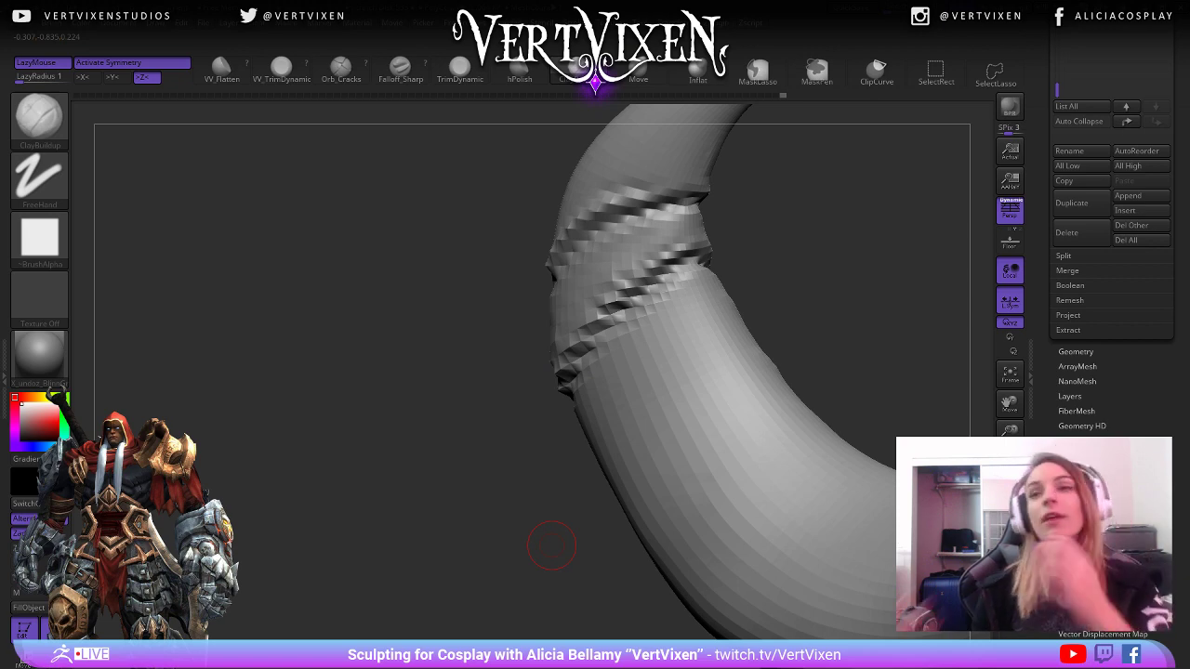
pyautogui.moveTo(552, 545); pyautogui.dragTo(674, 236, button='right')
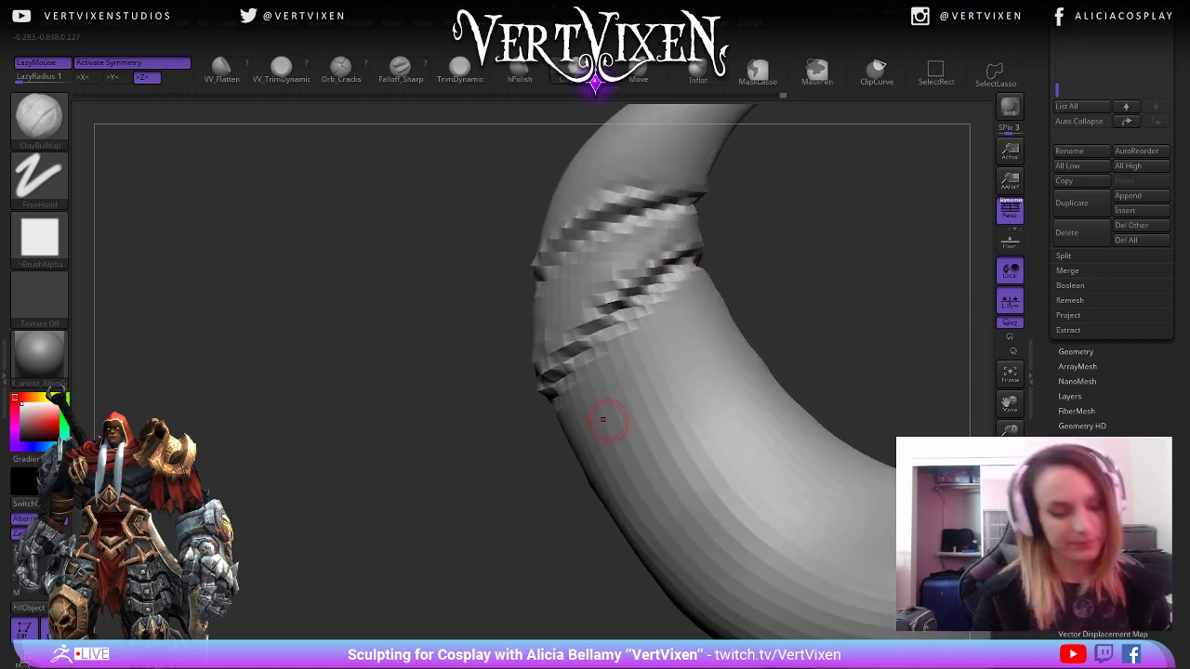
# Flatten the band between the two creases with hPolish and go up one subdivision level.
pyautogui.press('b')
pyautogui.press('h')
pyautogui.press('p')
pyautogui.moveTo(609, 418)
pyautogui.mouseDown(button='right')
pyautogui.moveTo(587, 420)
pyautogui.moveTo(617, 422)
pyautogui.mouseUp(button='right')
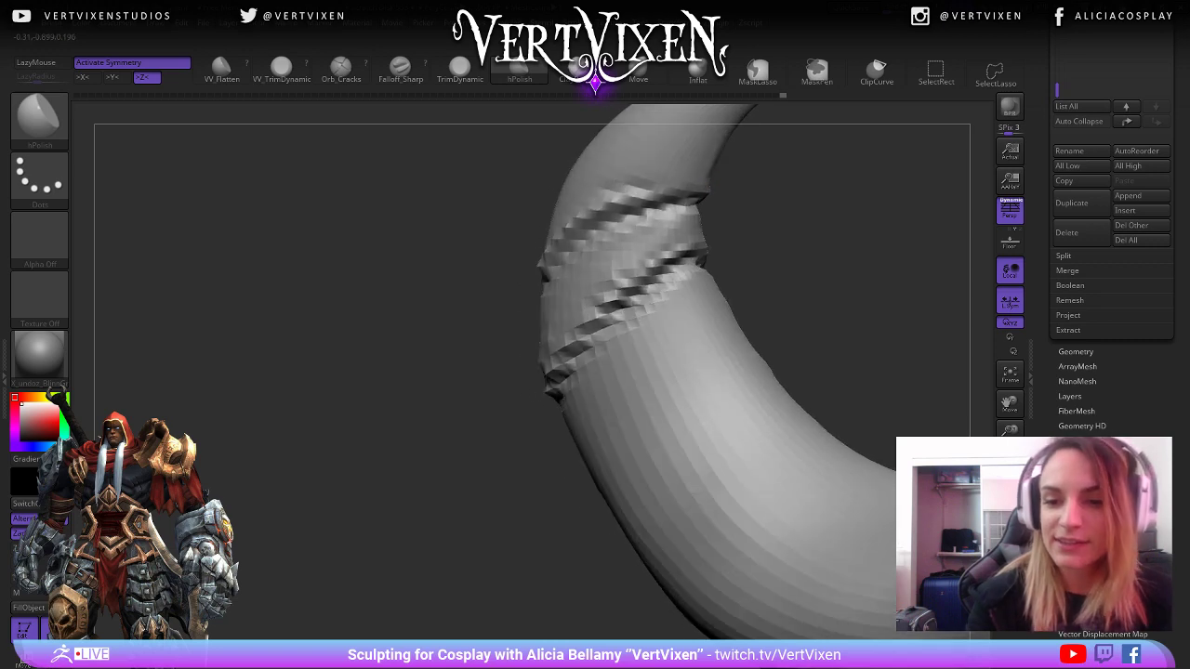
pyautogui.moveTo(656, 243)
pyautogui.mouseDown(button='right')
pyautogui.moveTo(744, 227)
pyautogui.moveTo(771, 234)
pyautogui.mouseUp(button='right')
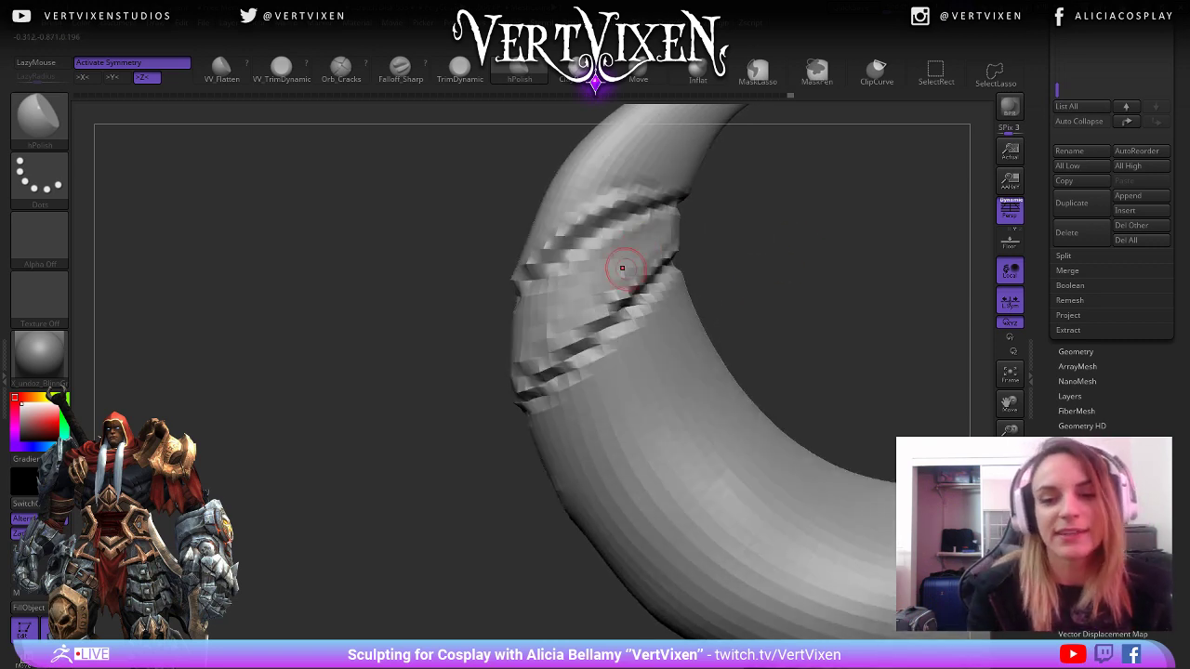
pyautogui.moveTo(622, 268)
pyautogui.mouseDown(button='right')
pyautogui.moveTo(850, 340)
pyautogui.moveTo(672, 271)
pyautogui.mouseUp(button='right')
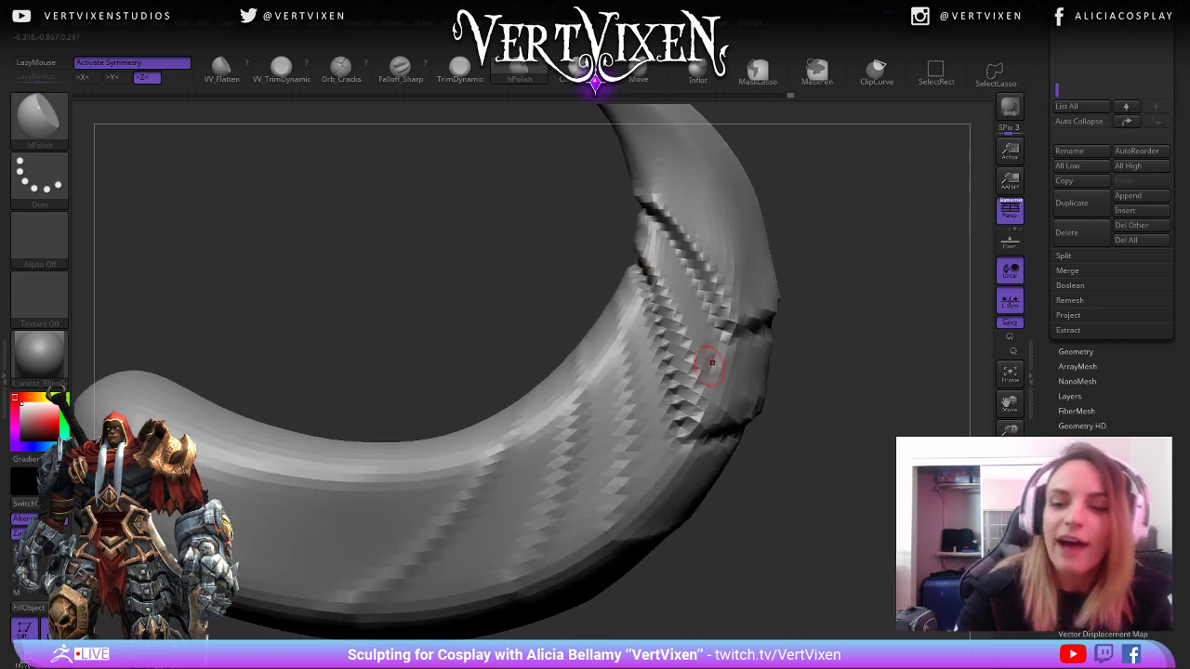
pyautogui.press('d')
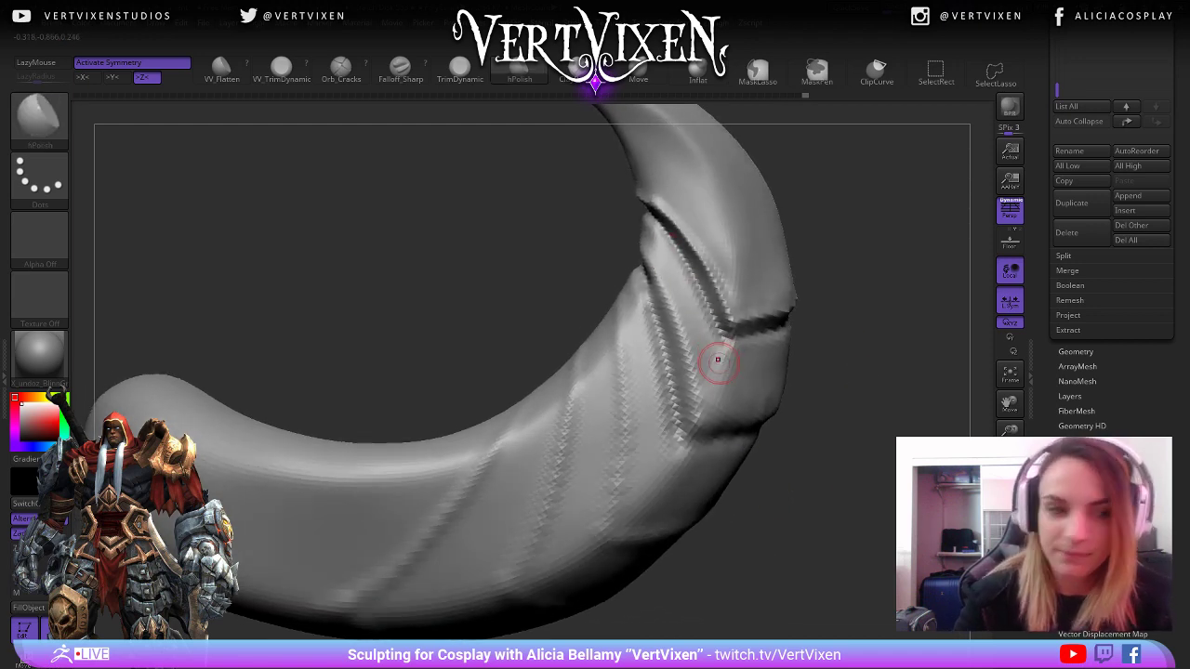
# Switch to the Falloff_Sharp brush with a smaller draw size for sharpening the tusk's creases.
pyautogui.moveTo(715, 352)
pyautogui.keyDown('alt'); pyautogui.mouseDown(button='right')
pyautogui.moveTo(796, 448)
pyautogui.moveTo(822, 430)
pyautogui.moveTo(802, 405)
pyautogui.mouseUp(button='right'); pyautogui.keyUp('alt')
pyautogui.rightClick(800, 402)
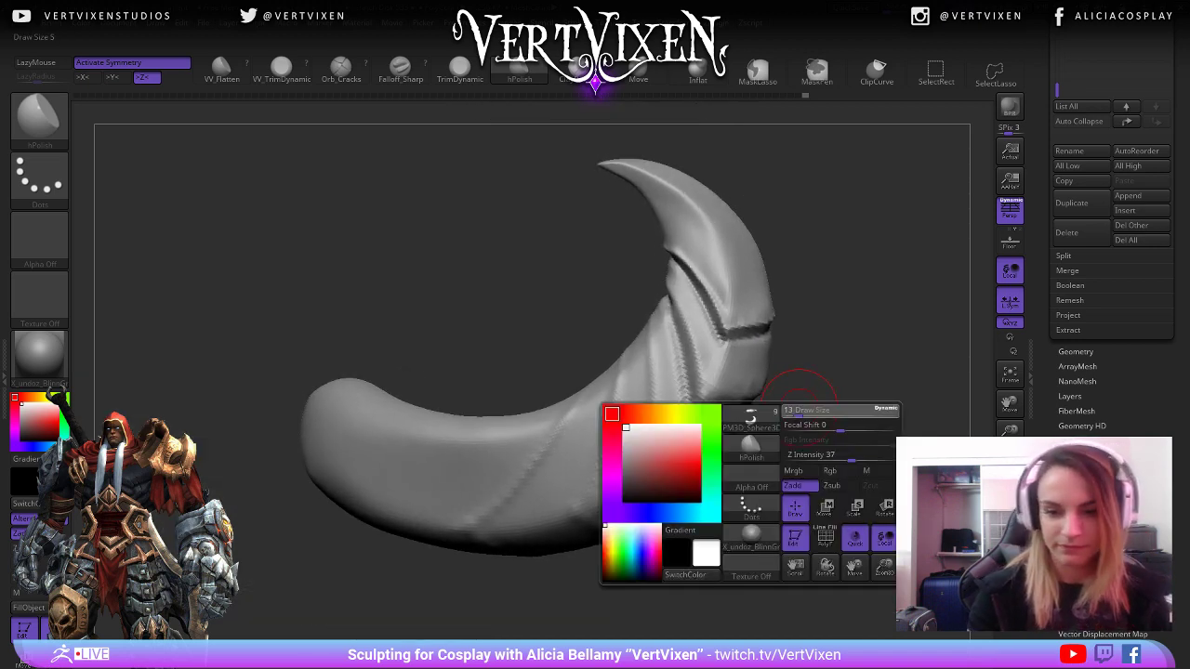
pyautogui.press('b')
pyautogui.press('f')
pyautogui.press('a')
pyautogui.rightClick(824, 235)
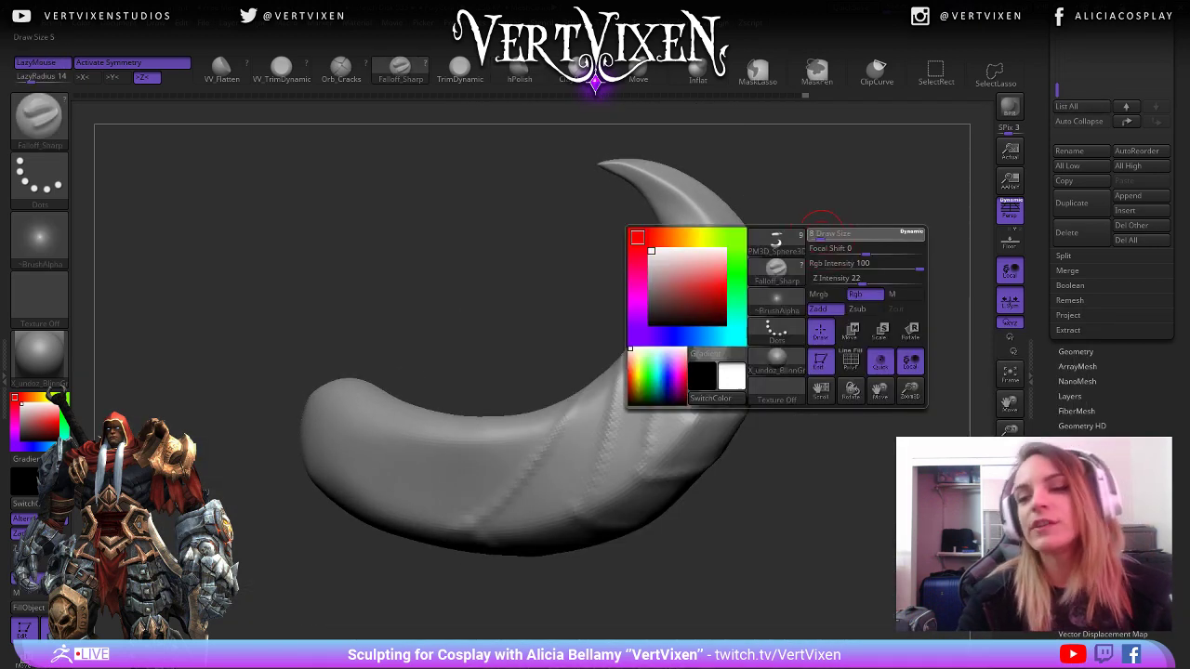
pyautogui.rightClick(849, 318)
pyautogui.moveTo(824, 235)
pyautogui.keyDown('ctrl'); pyautogui.mouseDown(button='right')
pyautogui.moveTo(852, 326)
pyautogui.moveTo(871, 314)
pyautogui.mouseUp(button='right'); pyautogui.keyUp('ctrl')
pyautogui.rightClick(863, 310)
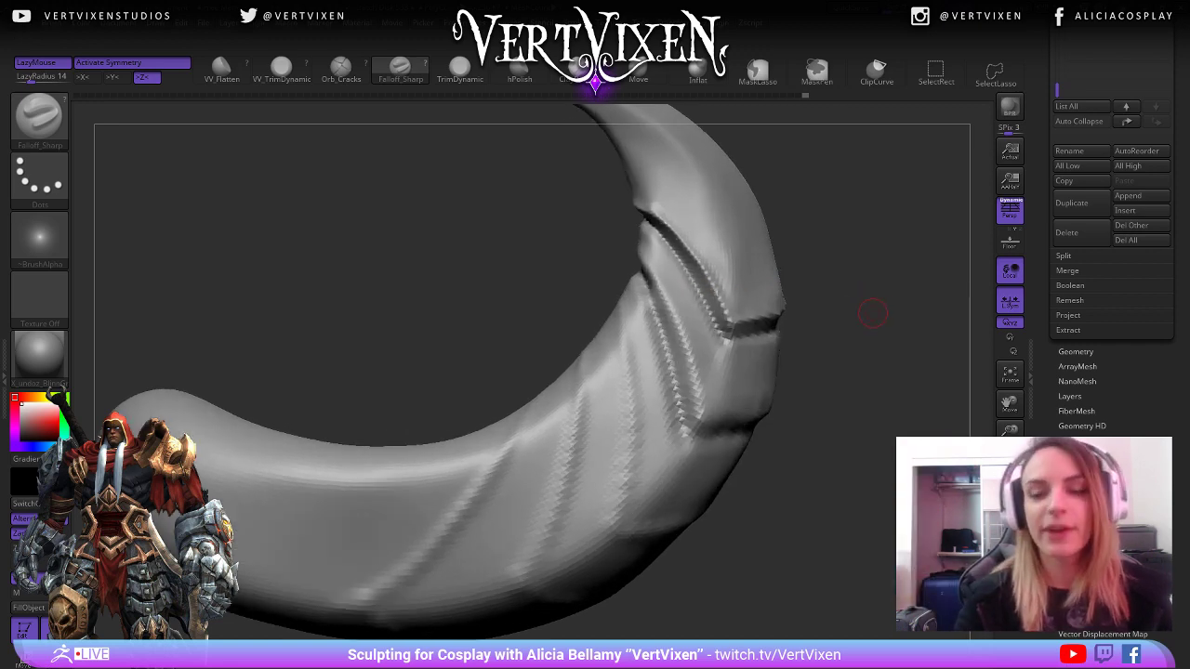
pyautogui.rightClick(642, 291)
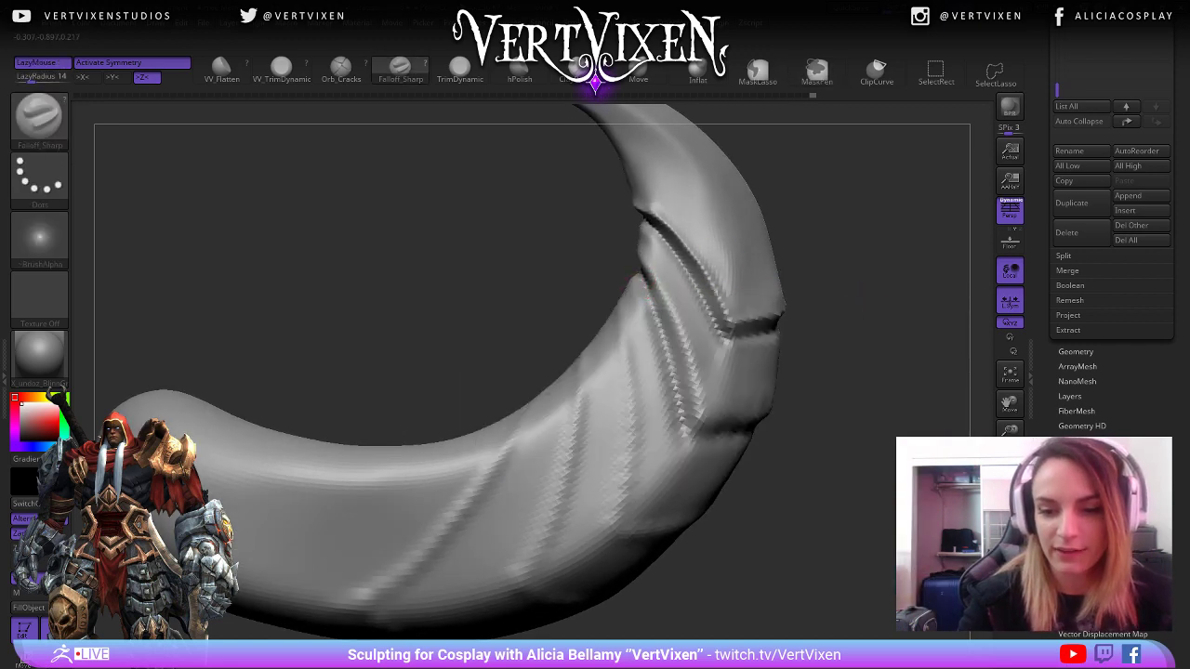
pyautogui.moveTo(645, 288); pyautogui.dragTo(681, 392)
pyautogui.hotkey('ctrl', 'z')
pyautogui.moveTo(666, 309); pyautogui.dragTo(697, 230, button='right')
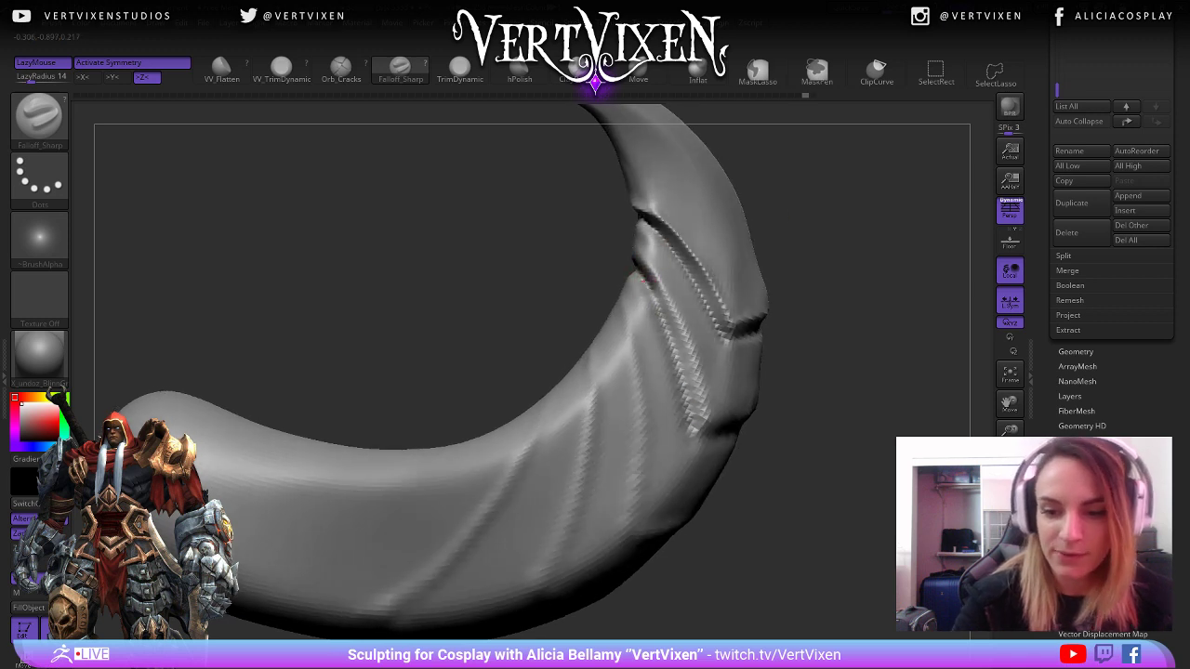
pyautogui.hotkey('ctrl', 'z')
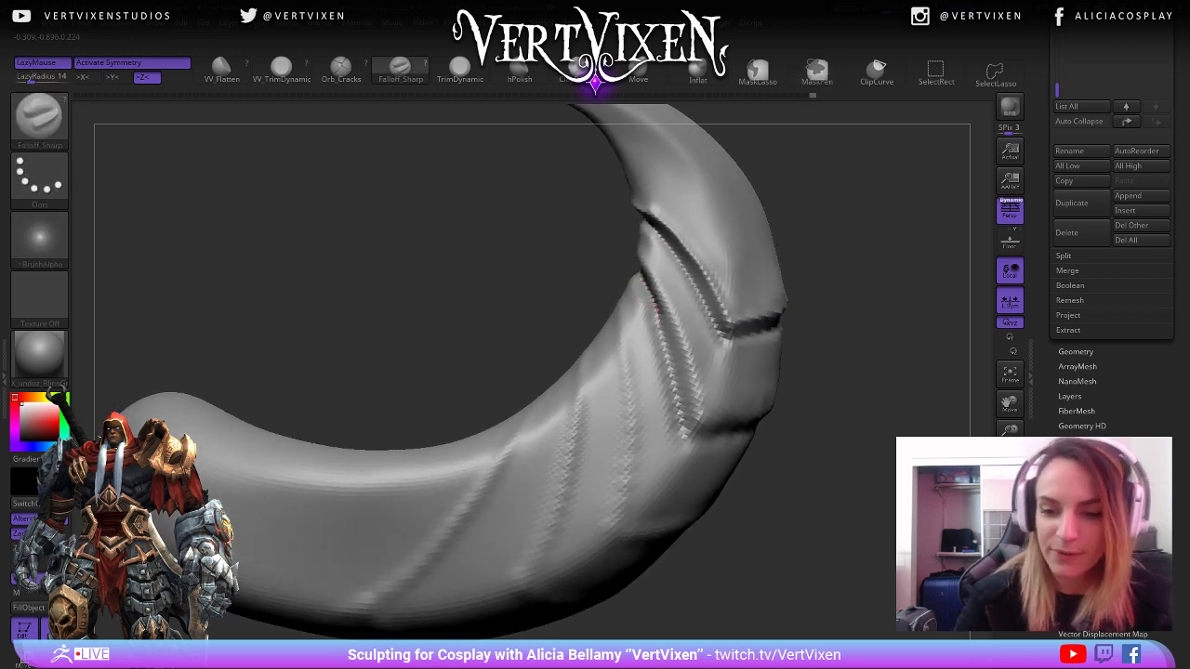
pyautogui.moveTo(656, 313); pyautogui.dragTo(686, 422)
pyautogui.hotkey('ctrl', 'z')
# Deepen the lower crease along the side of the tusk down to the outer ridge with Falloff_Sharp.
pyautogui.moveTo(643, 280); pyautogui.dragTo(678, 400)
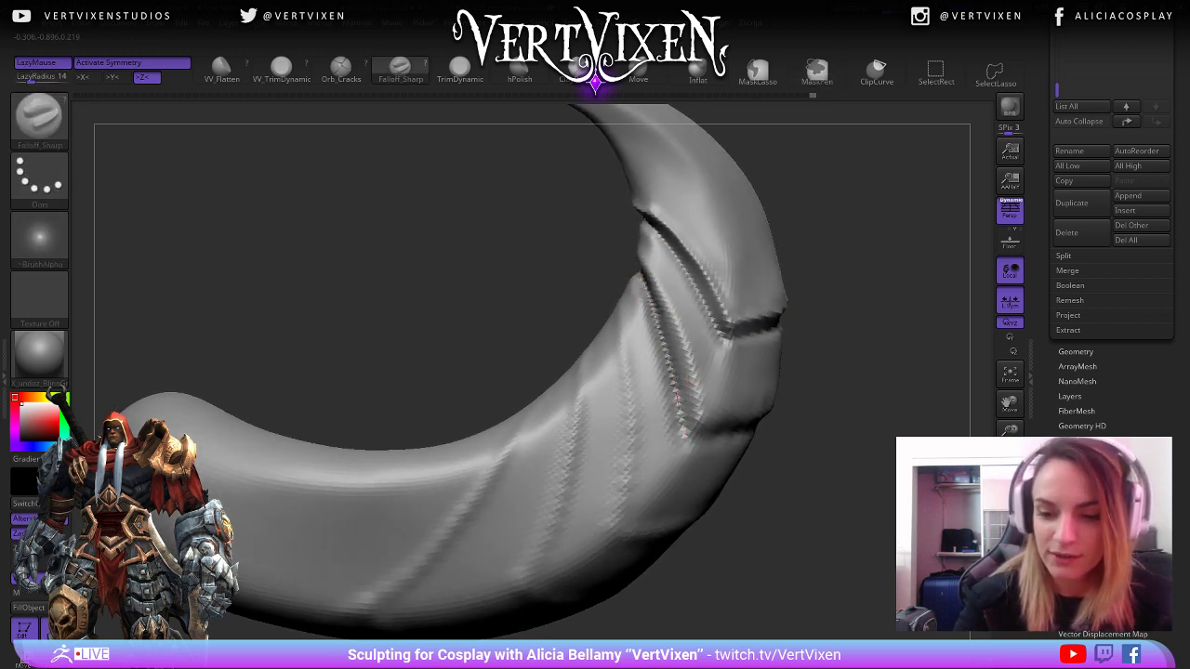
pyautogui.moveTo(691, 440); pyautogui.dragTo(685, 404, button='right')
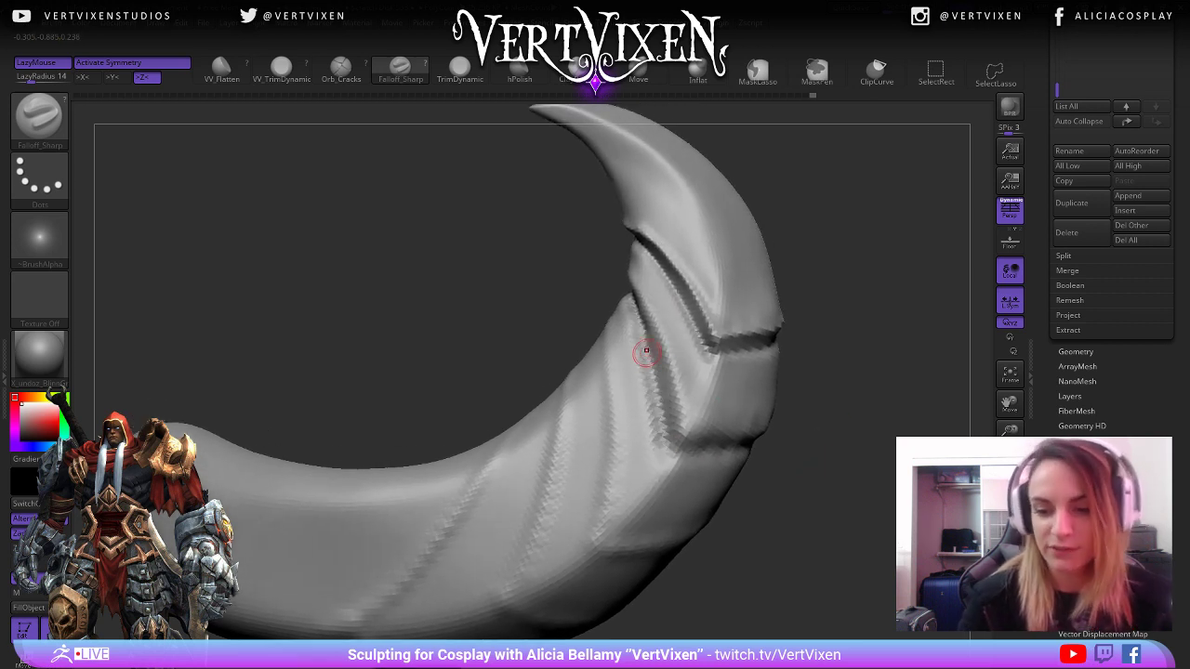
pyautogui.moveTo(645, 345); pyautogui.dragTo(672, 469)
pyautogui.moveTo(806, 433); pyautogui.dragTo(819, 428)
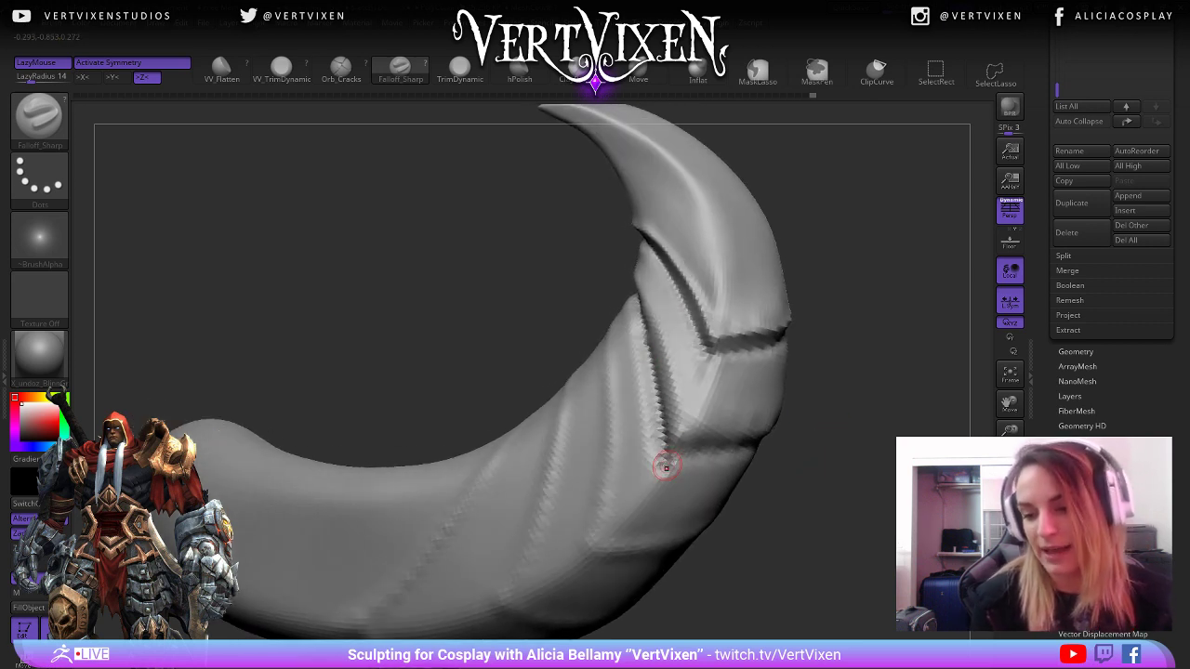
# Carve the lower crease deeper across the tusk's outer edge and sharpen the ridge lines that meet it.
pyautogui.moveTo(667, 468); pyautogui.dragTo(741, 449)
pyautogui.hotkey('ctrl', 'z')
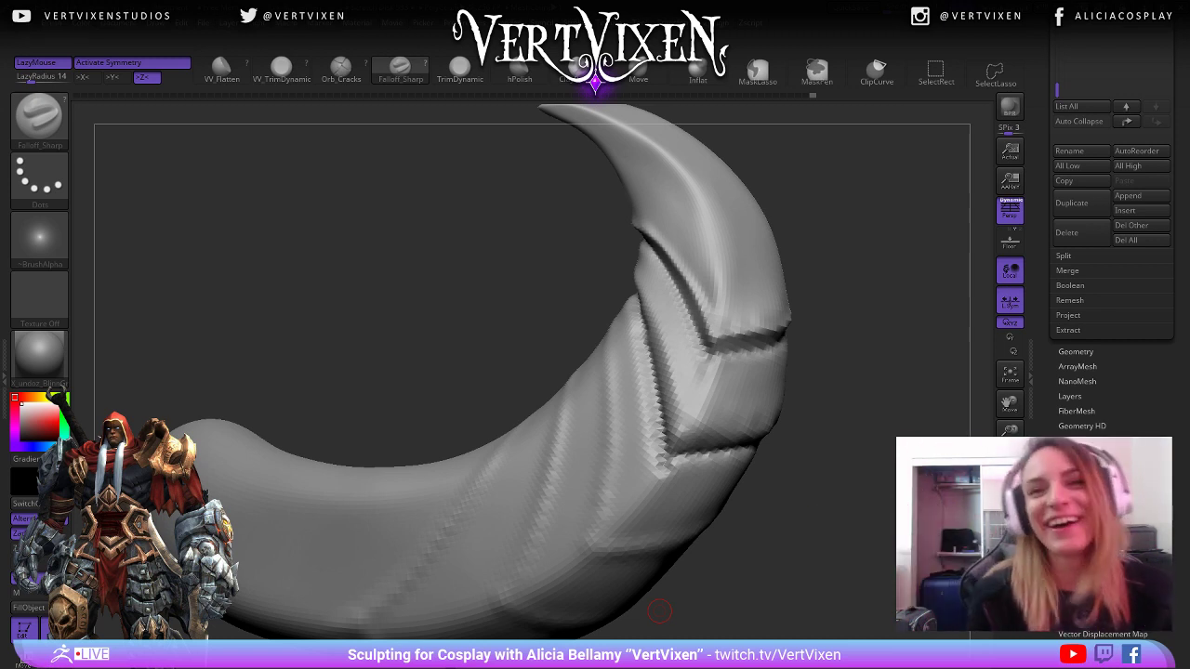
pyautogui.moveTo(659, 611)
pyautogui.mouseDown()
pyautogui.moveTo(818, 486)
pyautogui.moveTo(722, 433)
pyautogui.moveTo(677, 456)
pyautogui.mouseUp()
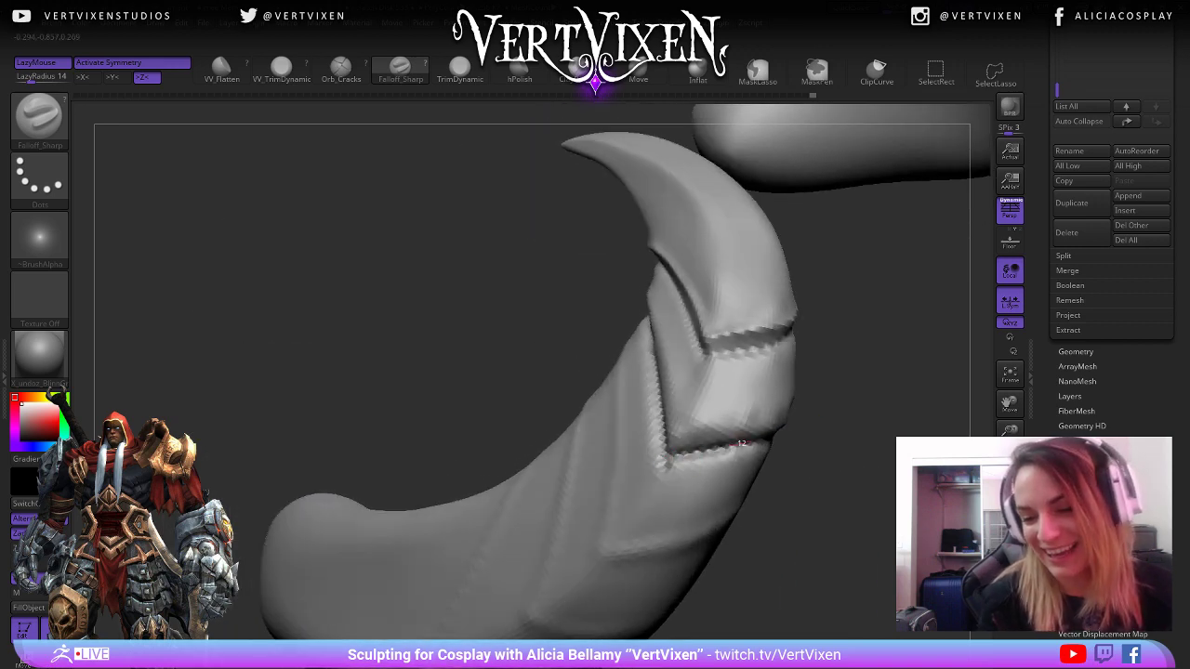
pyautogui.moveTo(755, 447); pyautogui.dragTo(868, 455)
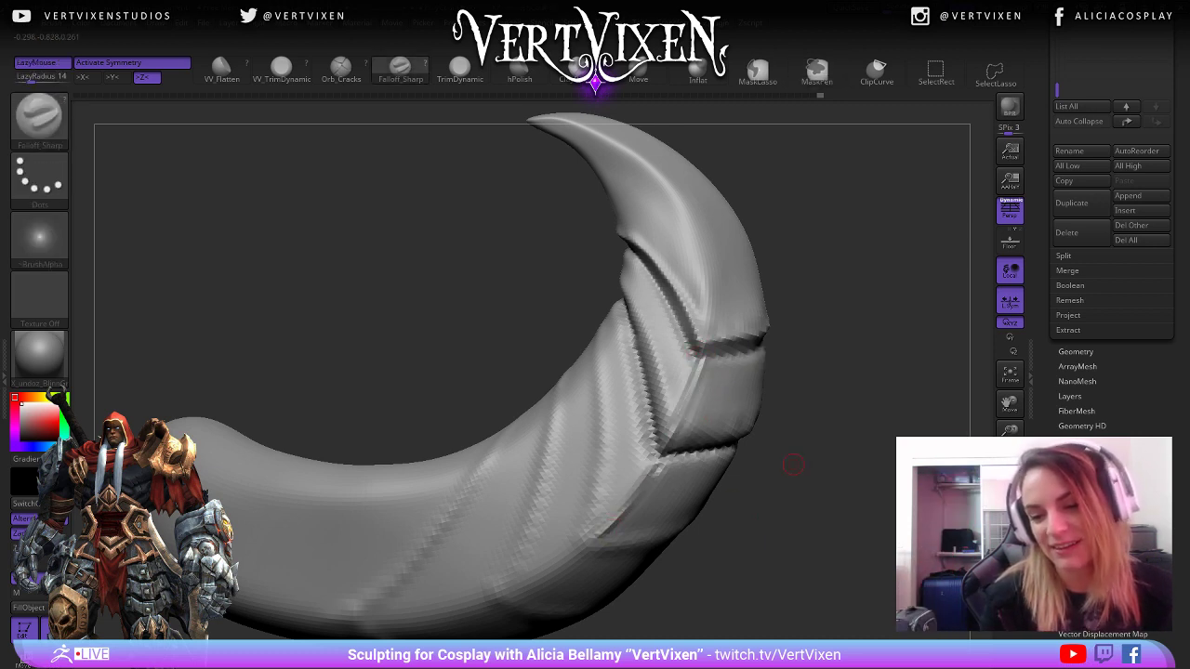
# Flatten the surfaces beside the two creases on the side of the tusk with hPolish.
pyautogui.moveTo(793, 464)
pyautogui.keyDown('alt'); pyautogui.mouseDown()
pyautogui.moveTo(803, 409)
pyautogui.moveTo(876, 433)
pyautogui.moveTo(850, 486)
pyautogui.moveTo(772, 524)
pyautogui.moveTo(768, 569)
pyautogui.moveTo(749, 556)
pyautogui.moveTo(786, 437)
pyautogui.moveTo(622, 358)
pyautogui.moveTo(628, 323)
pyautogui.mouseUp(); pyautogui.keyUp('alt')
pyautogui.press('b')
pyautogui.press('h')
pyautogui.press('p')
pyautogui.press('space')
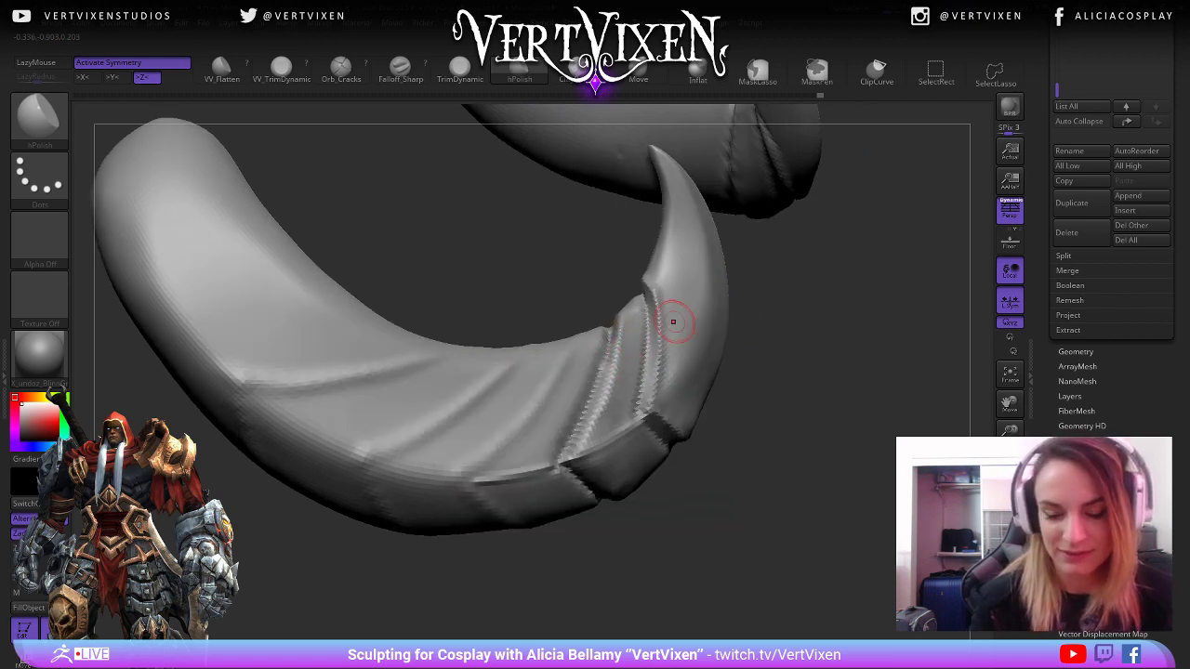
pyautogui.moveTo(673, 322); pyautogui.dragTo(622, 305)
pyautogui.moveTo(779, 410); pyautogui.dragTo(788, 446)
pyautogui.moveTo(699, 391); pyautogui.dragTo(695, 432)
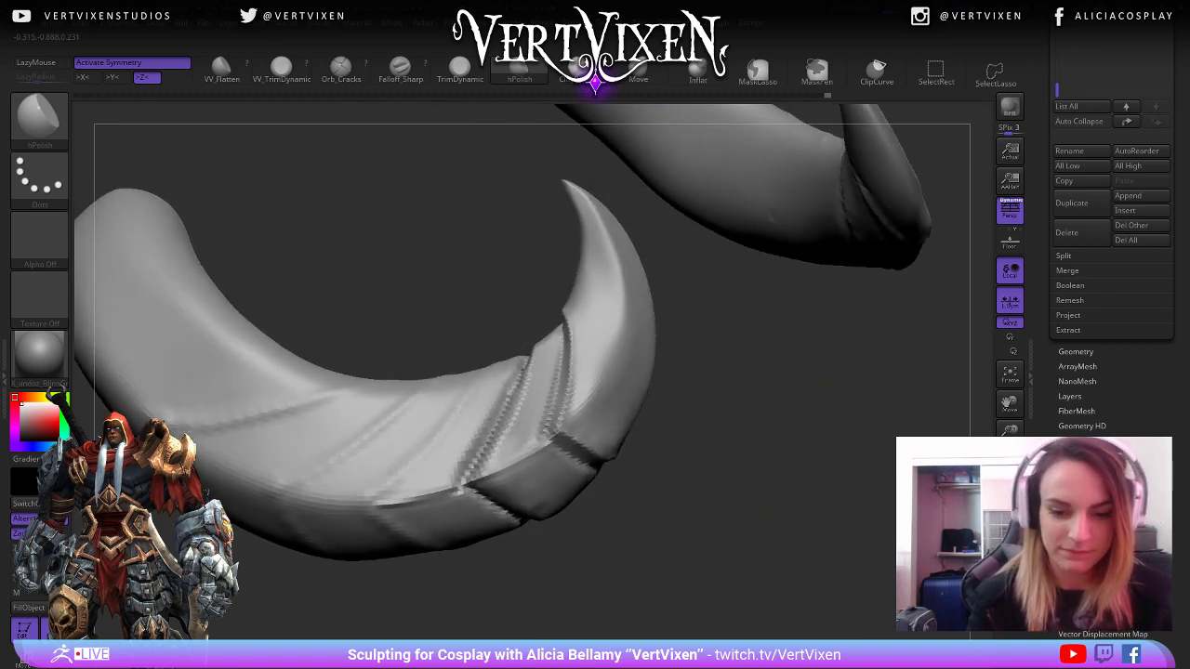
# Polish the ridge of the band between the two creases and smooth the tusk's outer face.
pyautogui.moveTo(537, 431); pyautogui.dragTo(521, 476)
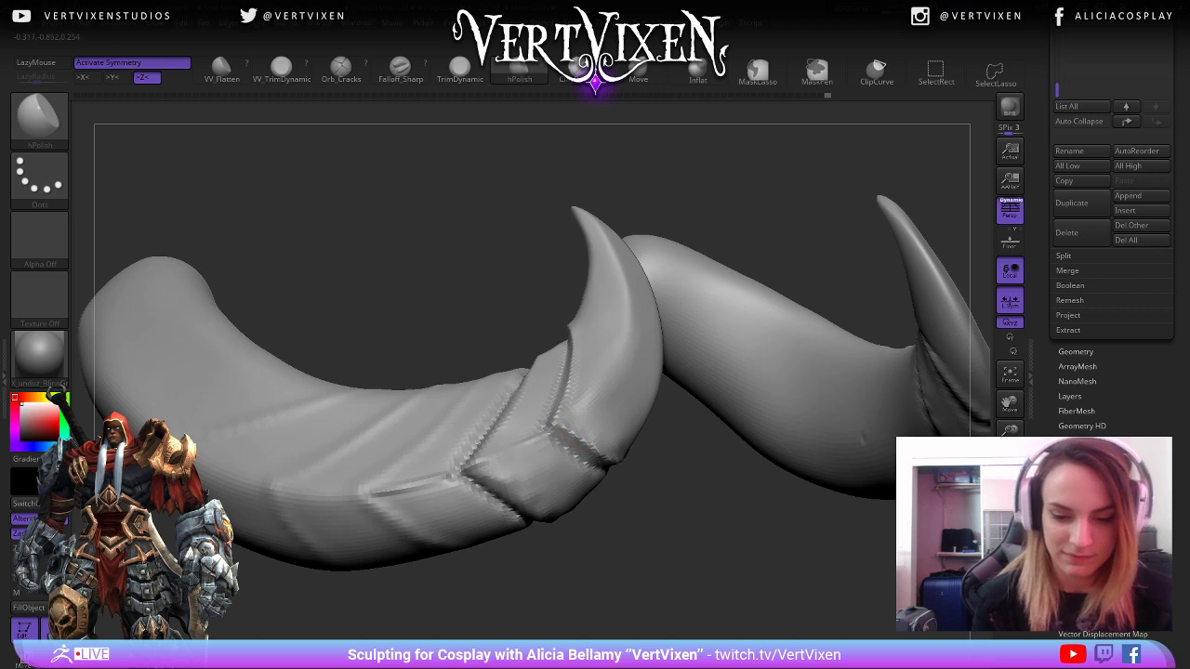
pyautogui.keyDown('alt'); pyautogui.moveTo(488, 467); pyautogui.dragTo(500, 438, button='right'); pyautogui.keyUp('alt')
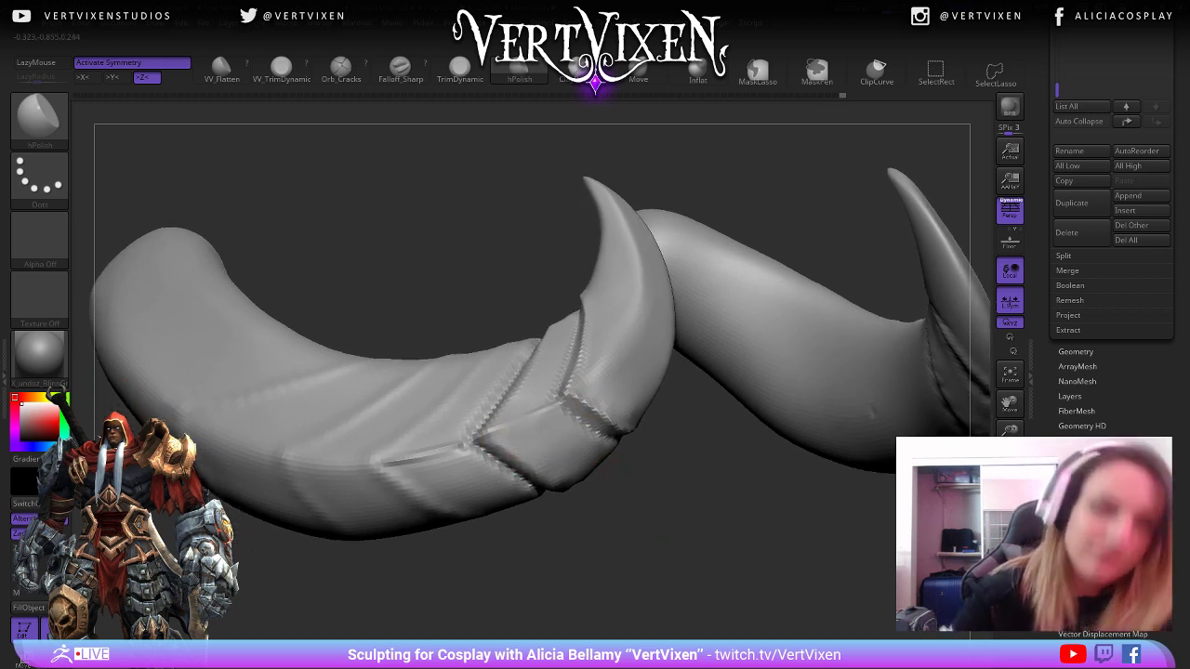
pyautogui.moveTo(686, 497)
pyautogui.mouseDown()
pyautogui.moveTo(704, 545)
pyautogui.moveTo(730, 548)
pyautogui.moveTo(752, 511)
pyautogui.mouseUp()
pyautogui.press('shift')
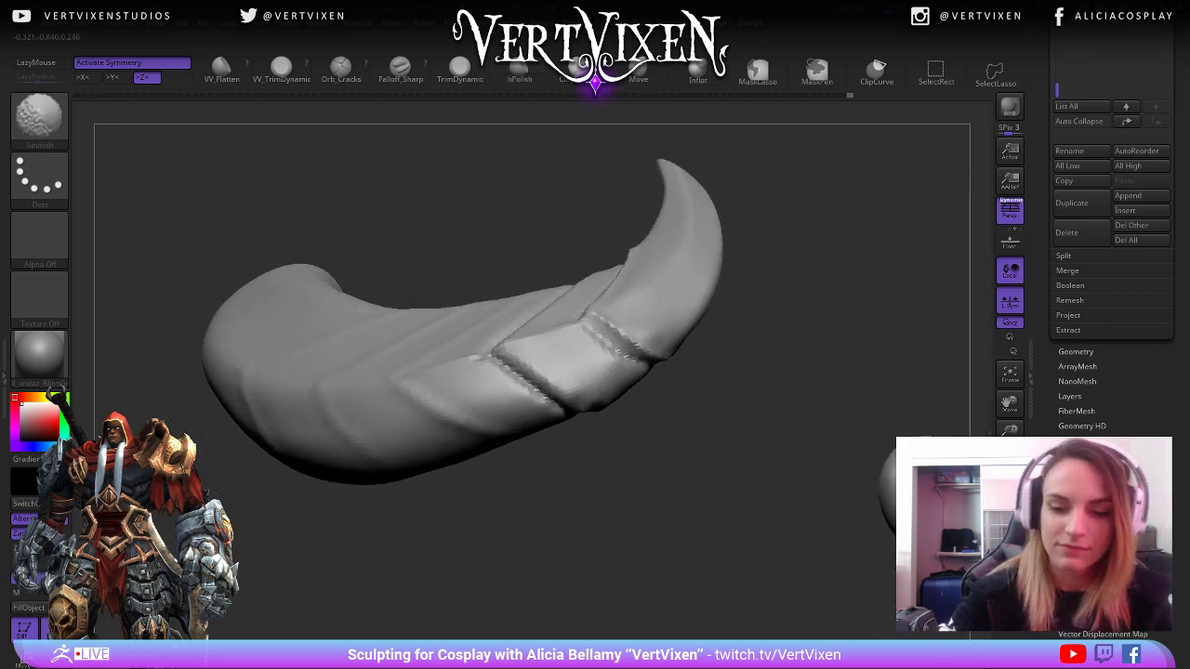
pyautogui.moveTo(676, 395)
pyautogui.mouseDown()
pyautogui.moveTo(641, 481)
pyautogui.moveTo(693, 430)
pyautogui.mouseUp()
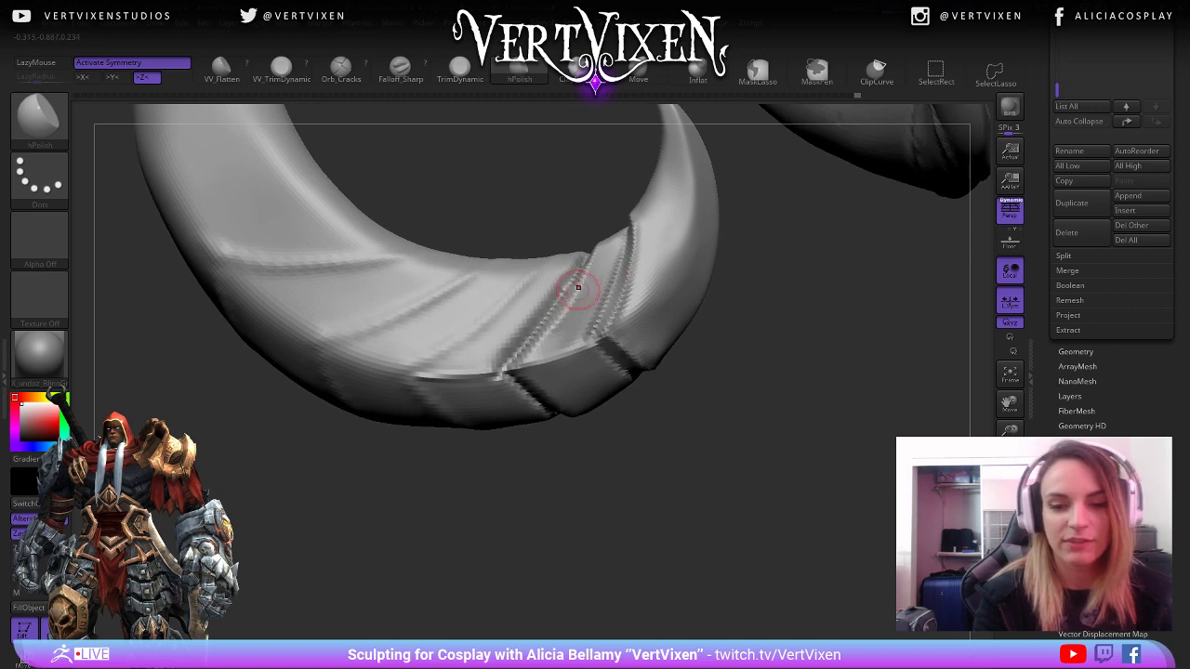
# Polish the band near the tusk's inner curve and smooth the inner end of the lower crease.
pyautogui.moveTo(577, 282); pyautogui.dragTo(638, 259)
pyautogui.keyDown('alt'); pyautogui.moveTo(717, 328); pyautogui.dragTo(714, 400); pyautogui.keyUp('alt')
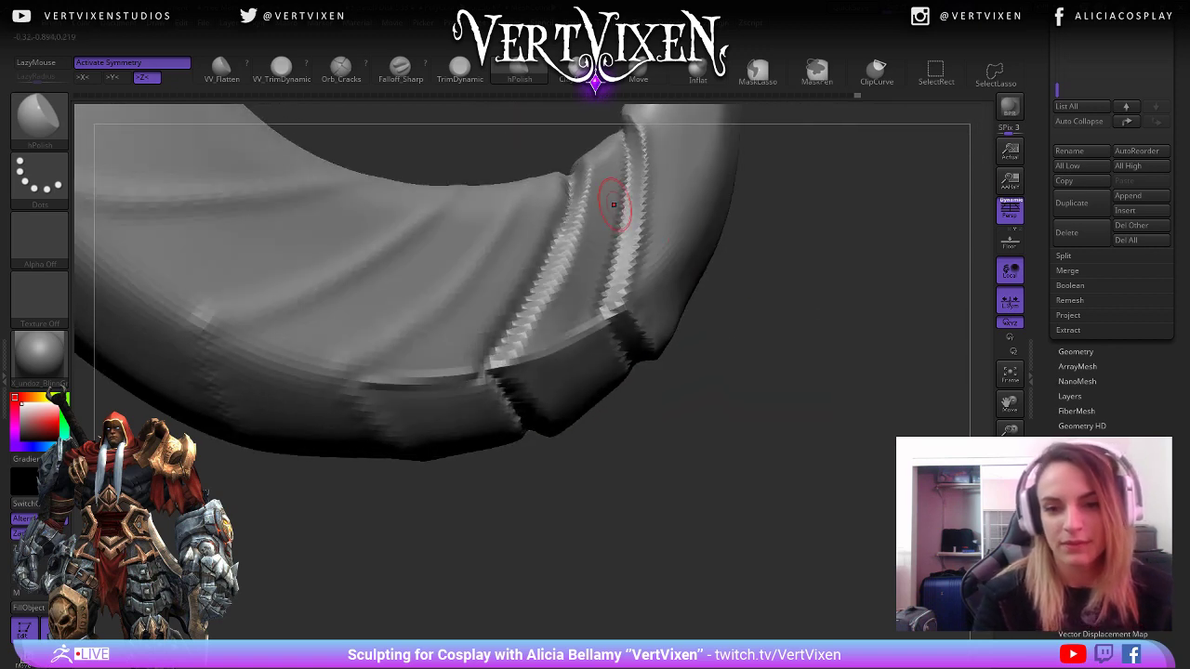
pyautogui.moveTo(731, 342); pyautogui.dragTo(743, 398)
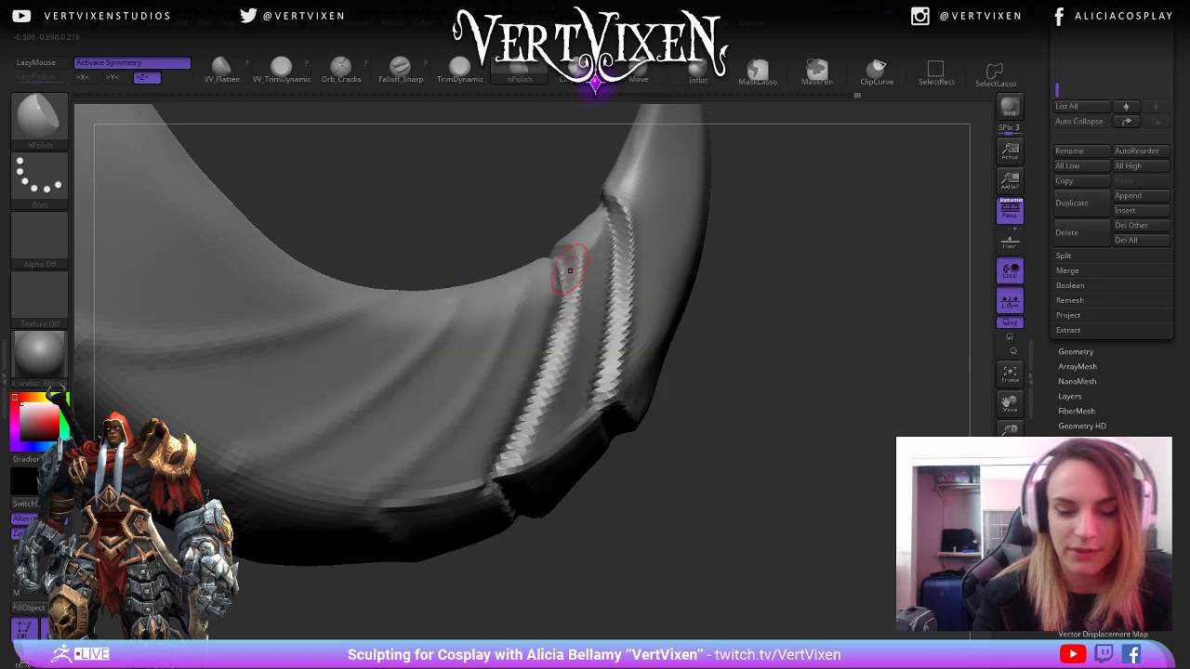
pyautogui.keyDown('shift'); pyautogui.moveTo(568, 275); pyautogui.dragTo(565, 311); pyautogui.keyUp('shift')
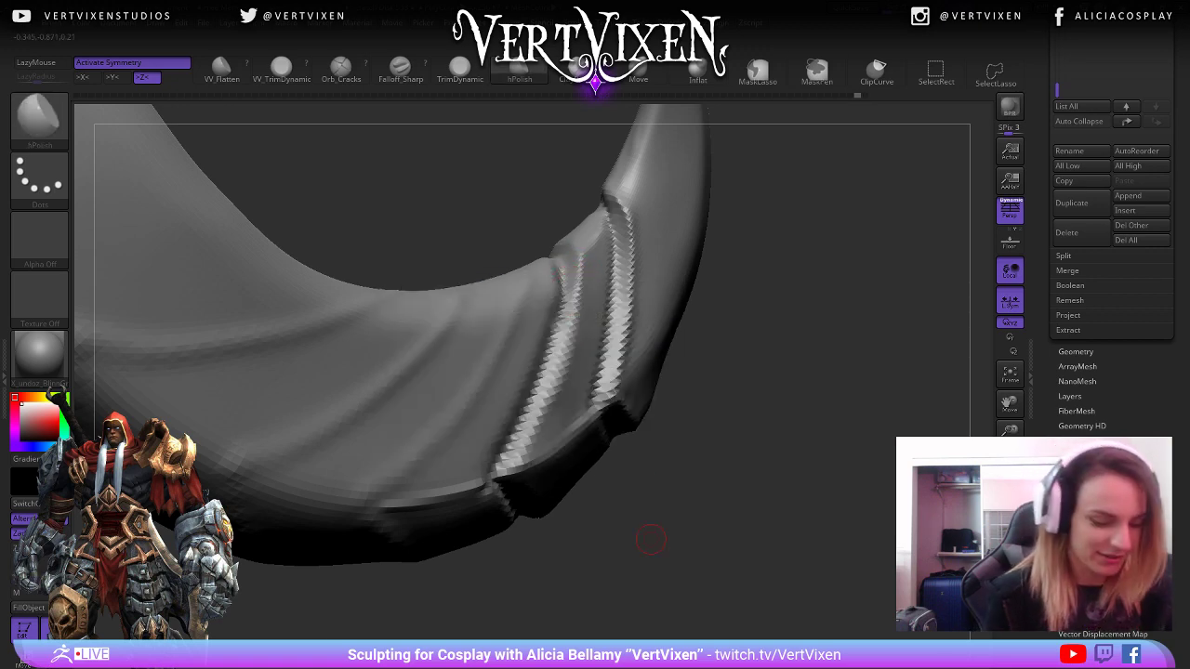
# Recut the inner ends of both creases along the tusk's inner curve with the Falloff_Sharp brush.
pyautogui.press('b')
pyautogui.press('f')
pyautogui.moveTo(743, 340)
pyautogui.mouseDown()
pyautogui.moveTo(757, 352)
pyautogui.moveTo(747, 417)
pyautogui.mouseUp()
pyautogui.press('space')
pyautogui.moveTo(552, 242); pyautogui.dragTo(548, 232)
pyautogui.moveTo(521, 159); pyautogui.dragTo(528, 222)
pyautogui.moveTo(724, 345)
pyautogui.mouseDown()
pyautogui.moveTo(776, 443)
pyautogui.moveTo(733, 388)
pyautogui.mouseUp()
pyautogui.moveTo(718, 312); pyautogui.dragTo(571, 200)
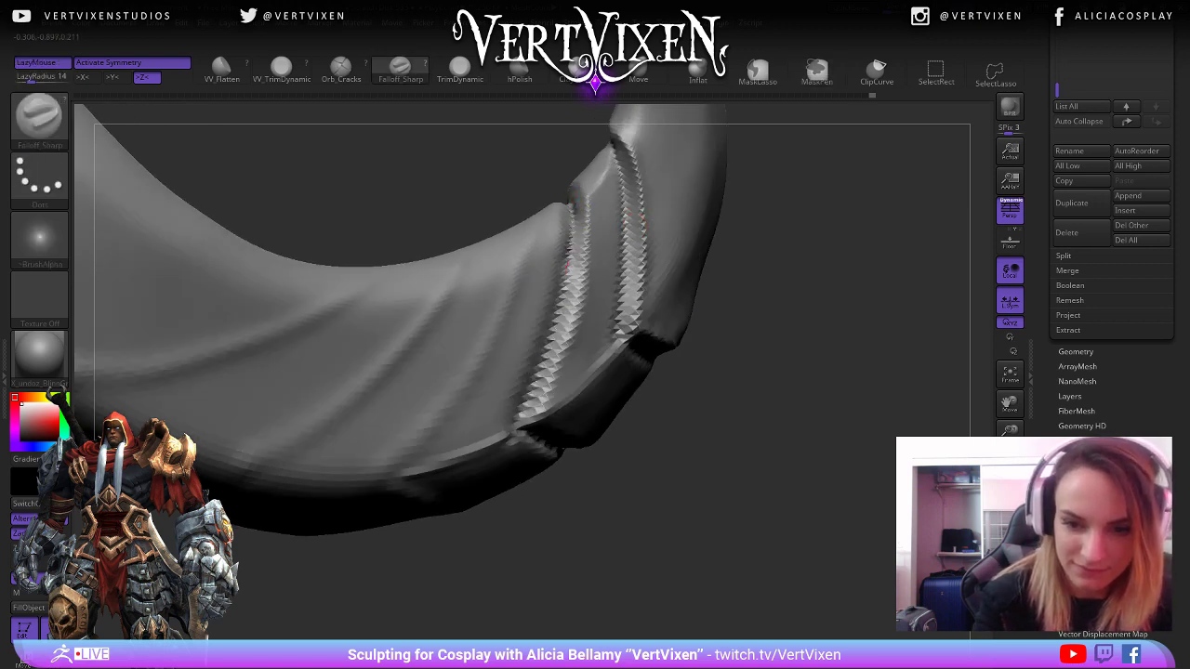
pyautogui.moveTo(553, 342)
pyautogui.mouseDown()
pyautogui.moveTo(740, 465)
pyautogui.moveTo(772, 428)
pyautogui.moveTo(744, 530)
pyautogui.moveTo(707, 593)
pyautogui.moveTo(638, 233)
pyautogui.mouseUp()
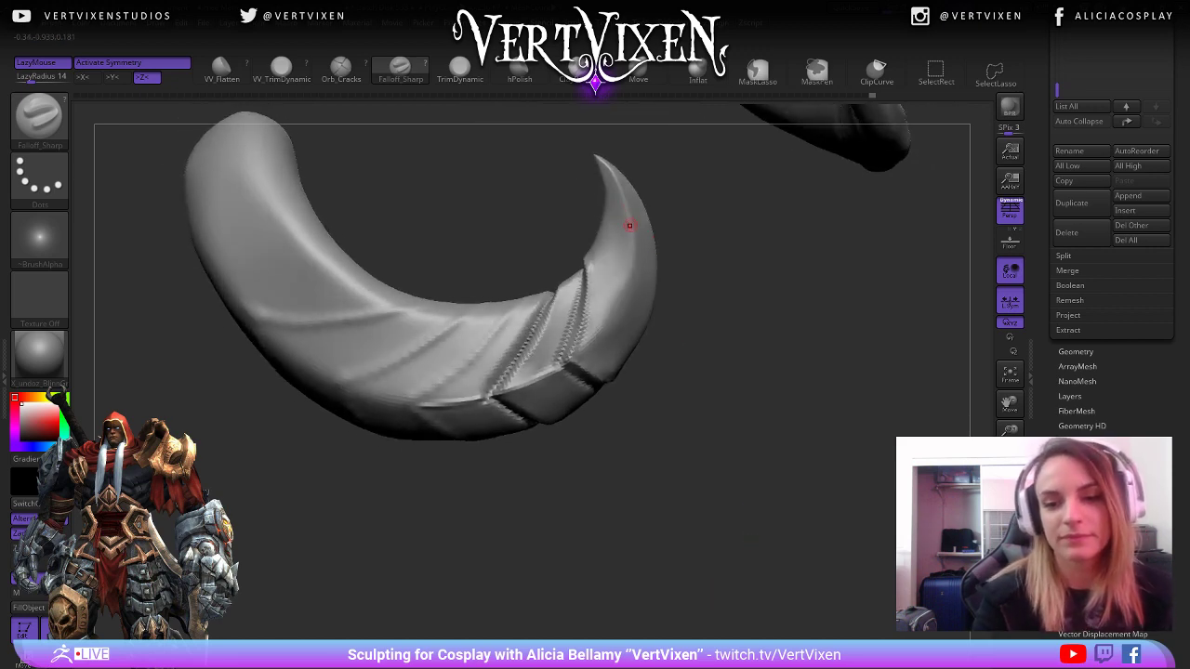
# Polish the tusk's tip section with hPolish into flat planes meeting at a crisp lengthwise ridge.
pyautogui.press('space')
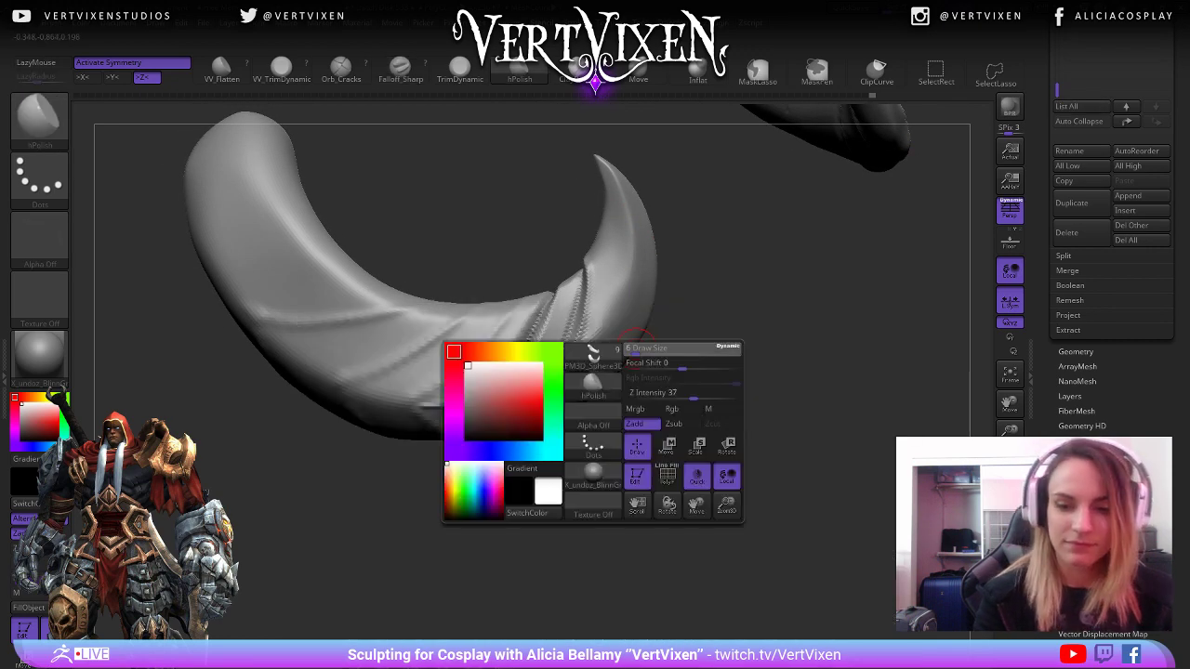
pyautogui.moveTo(606, 389); pyautogui.dragTo(662, 336)
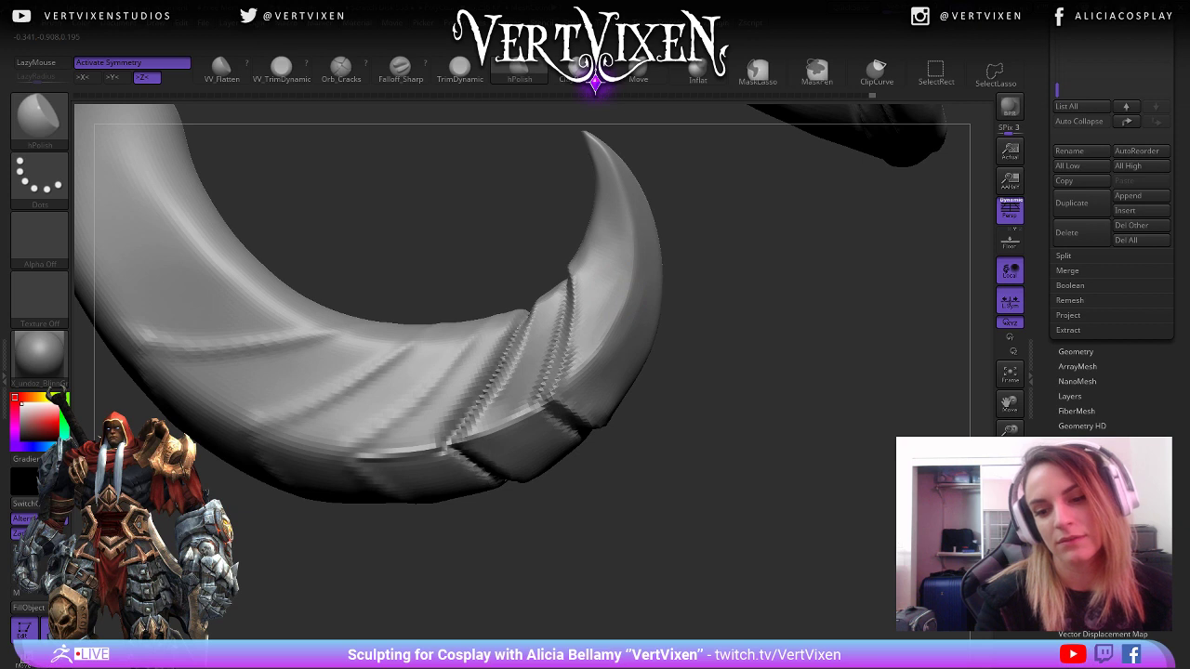
pyautogui.press('shift')
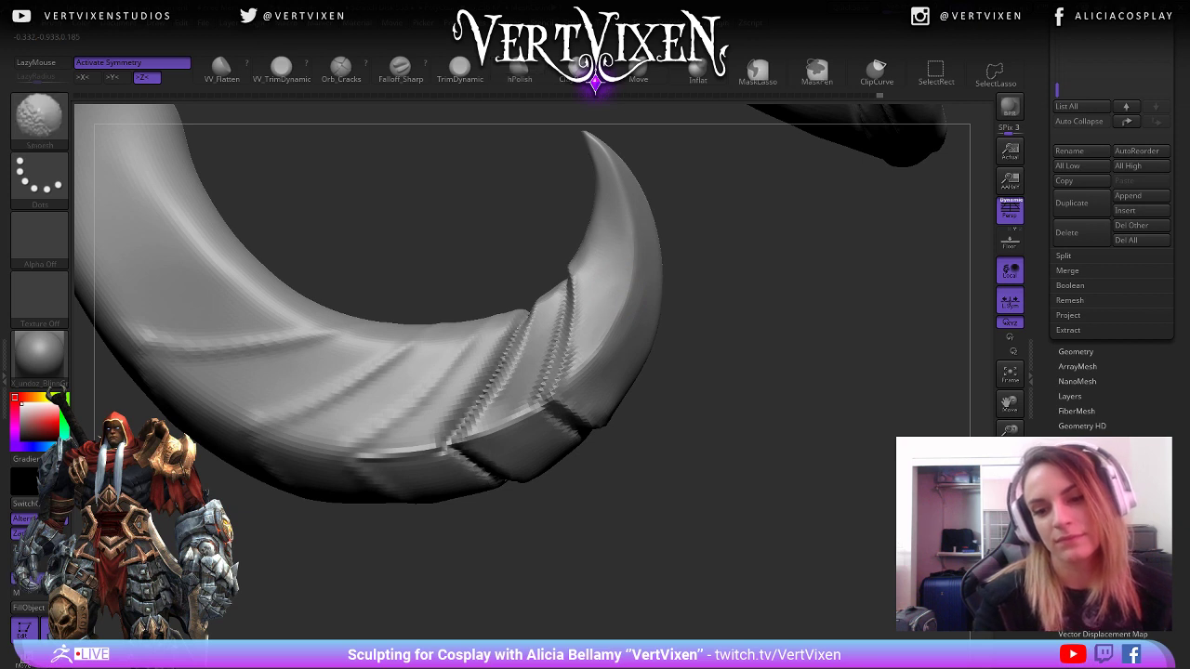
pyautogui.moveTo(717, 266); pyautogui.dragTo(658, 249)
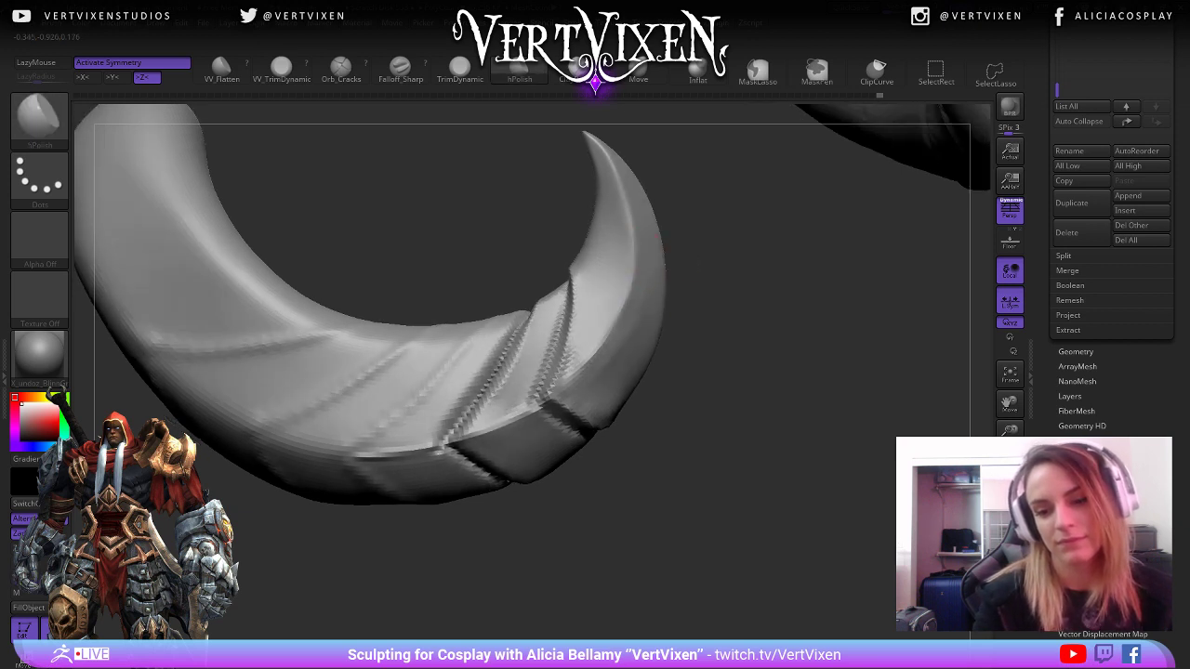
pyautogui.moveTo(707, 446); pyautogui.dragTo(688, 427)
pyautogui.moveTo(711, 483)
pyautogui.mouseDown()
pyautogui.moveTo(686, 488)
pyautogui.moveTo(686, 525)
pyautogui.mouseUp()
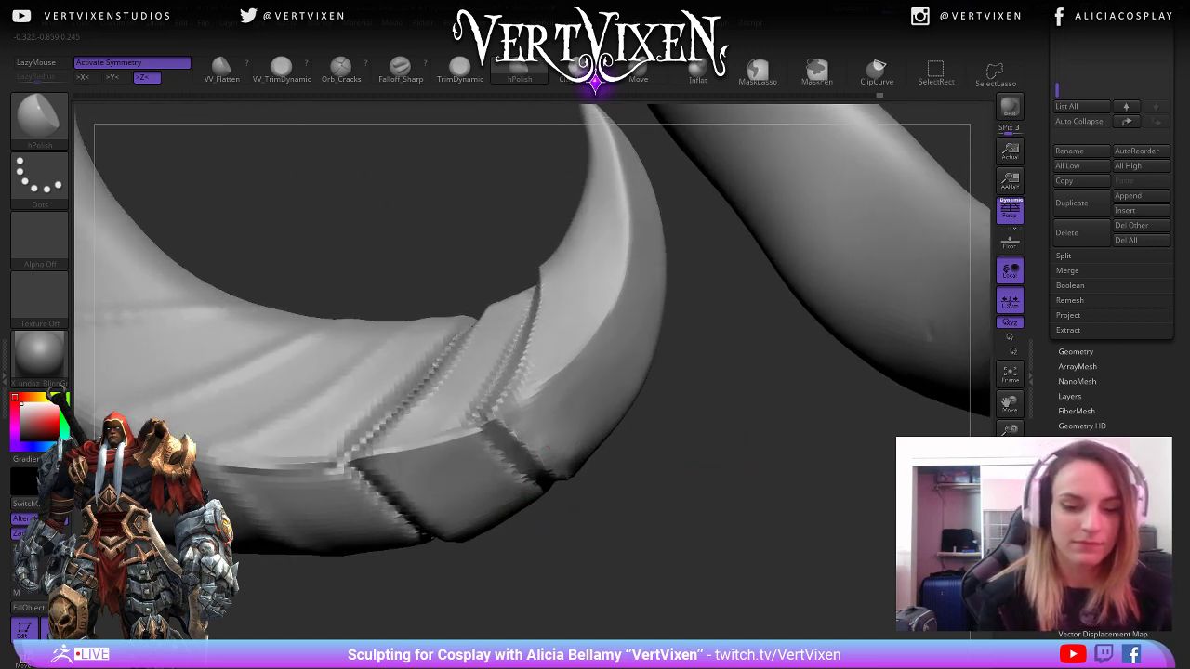
pyautogui.press('f')
pyautogui.moveTo(706, 465)
pyautogui.mouseDown()
pyautogui.moveTo(678, 465)
pyautogui.moveTo(702, 469)
pyautogui.moveTo(704, 493)
pyautogui.mouseUp()
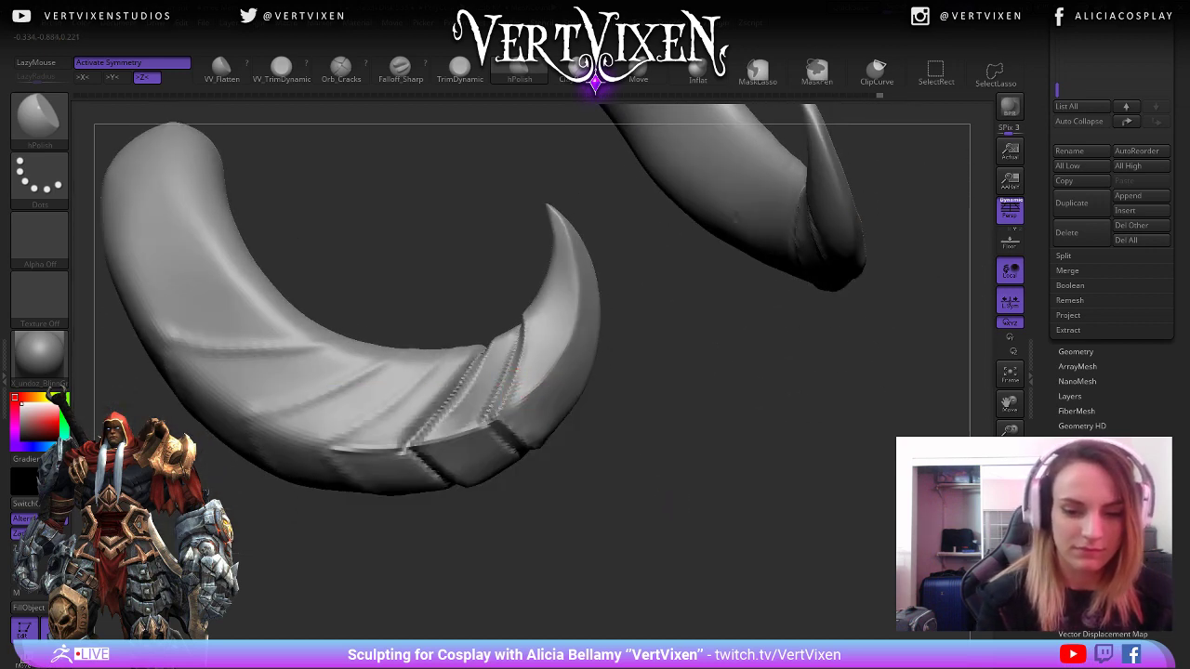
# Drop to a lower subdivision level and carve a third crease on the tusk's side, below the existing two, with Falloff_Sharp.
pyautogui.moveTo(522, 383)
pyautogui.mouseDown(button='right')
pyautogui.moveTo(516, 361)
pyautogui.moveTo(481, 374)
pyautogui.moveTo(480, 392)
pyautogui.moveTo(526, 344)
pyautogui.moveTo(537, 306)
pyautogui.mouseUp(button='right')
pyautogui.press('b')
pyautogui.press('f')
pyautogui.press('s')
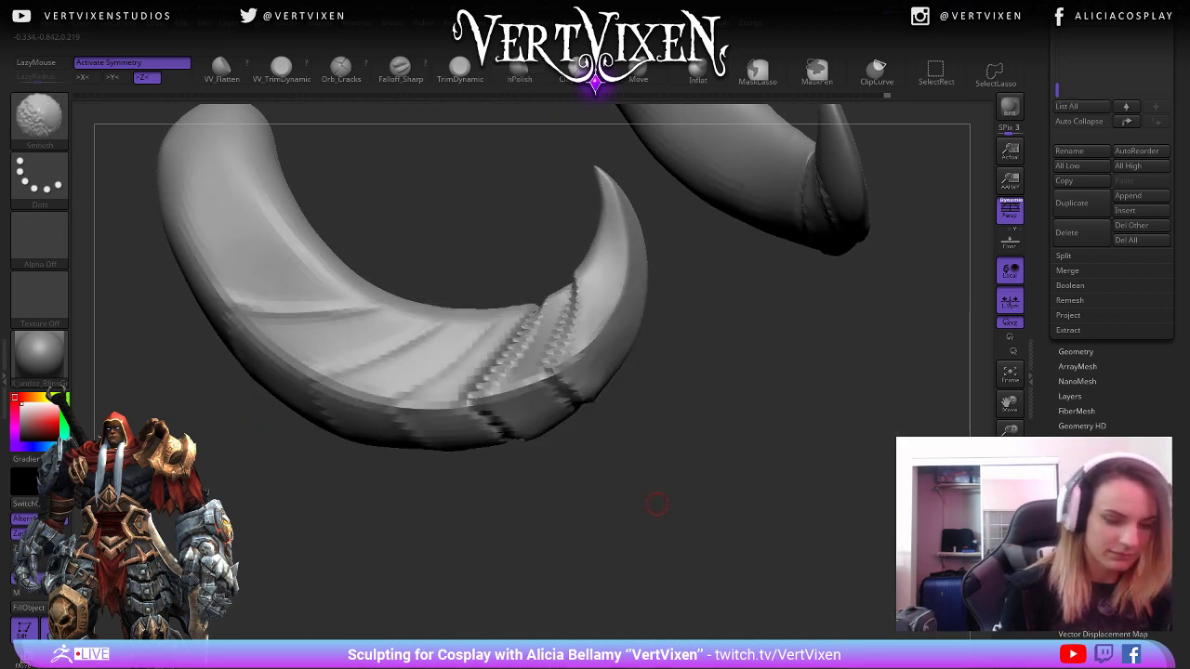
pyautogui.moveTo(658, 504); pyautogui.dragTo(711, 441, button='right')
pyautogui.moveTo(592, 337)
pyautogui.mouseDown(button='right')
pyautogui.moveTo(666, 354)
pyautogui.moveTo(455, 391)
pyautogui.mouseUp(button='right')
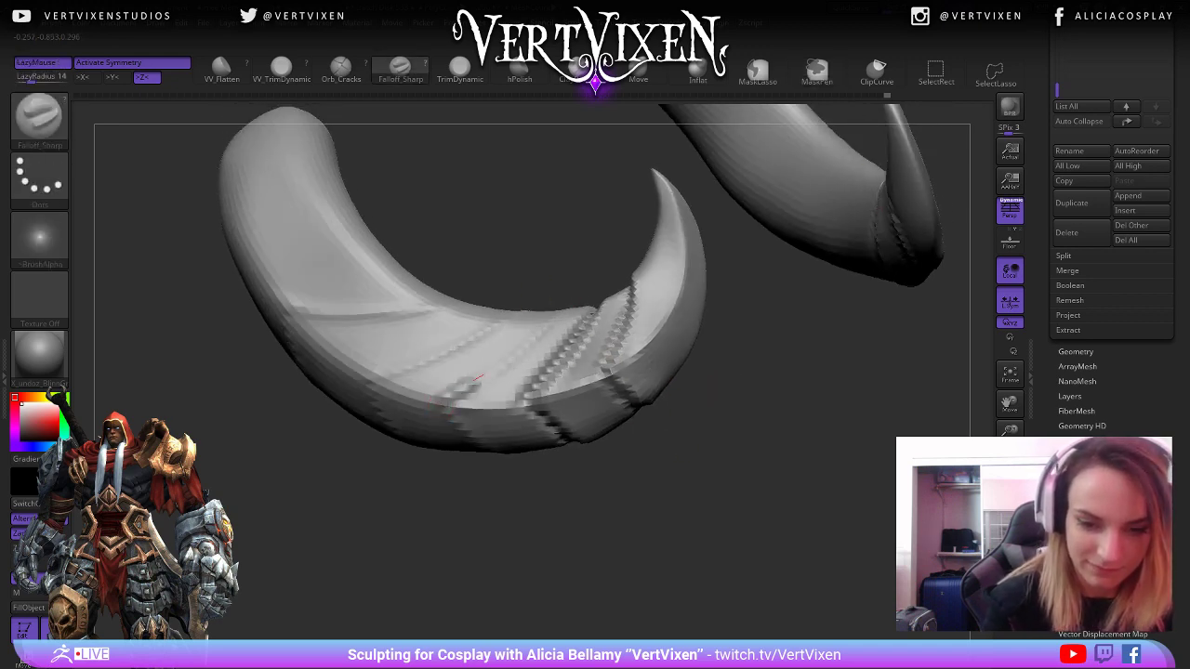
pyautogui.moveTo(553, 321); pyautogui.dragTo(661, 314, button='right')
# Extend the third crease around the tusk's inner curve and across its outer edge.
pyautogui.moveTo(831, 335); pyautogui.dragTo(735, 228, button='right')
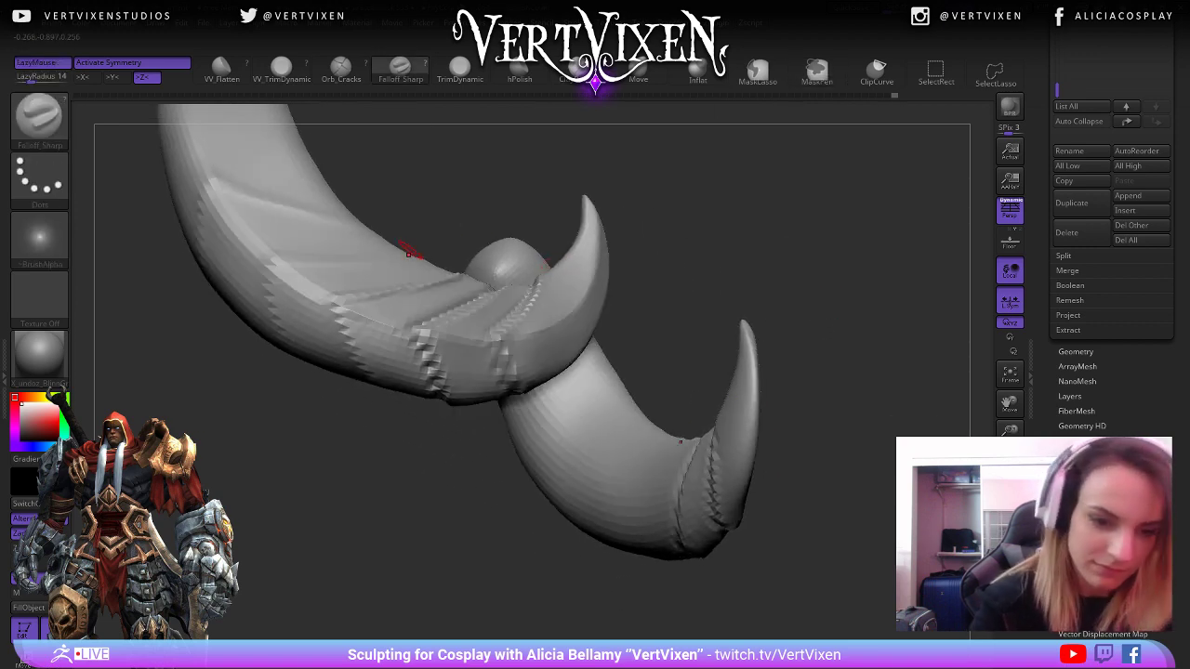
pyautogui.moveTo(380, 422); pyautogui.dragTo(349, 374, button='right')
pyautogui.moveTo(341, 312); pyautogui.dragTo(343, 342, button='right')
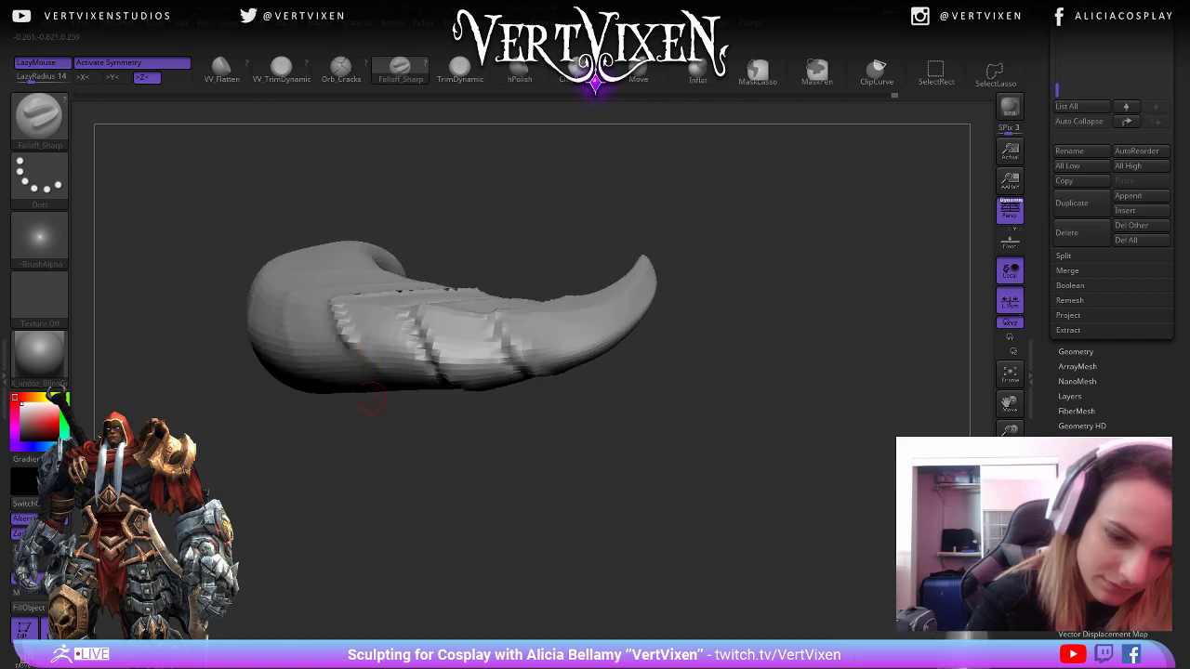
# Turn off Solo mode to show the tusks together with the whole creature head.
pyautogui.moveTo(443, 223); pyautogui.dragTo(791, 499, button='right')
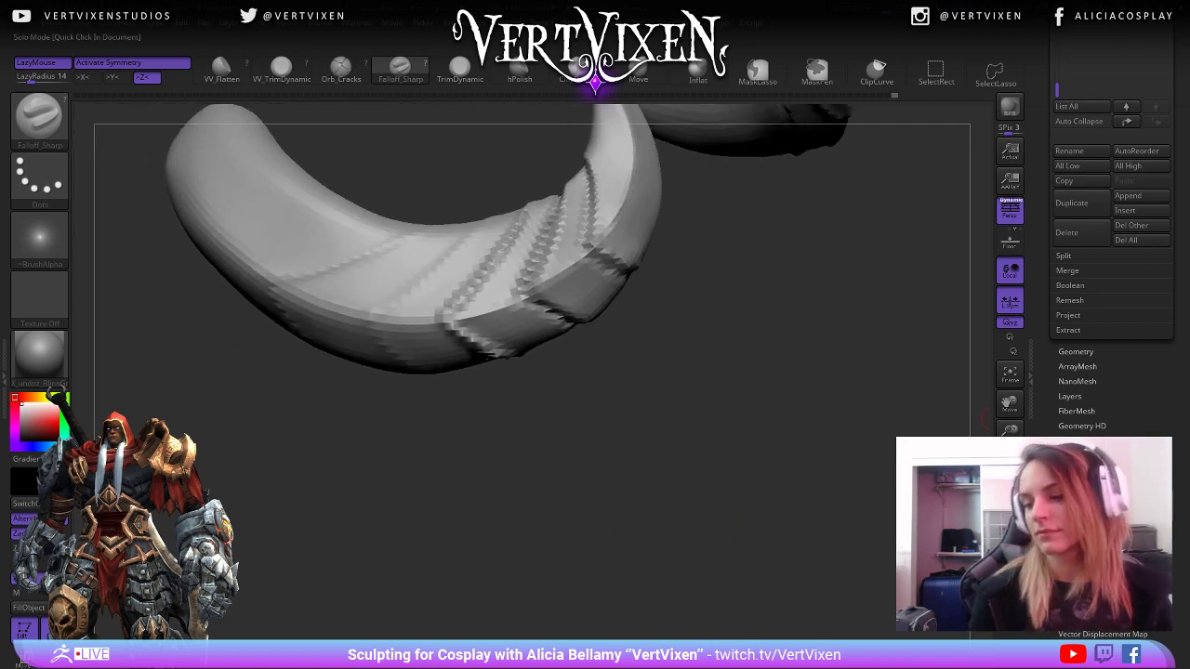
pyautogui.click(1010, 583)
pyautogui.moveTo(707, 481)
pyautogui.keyDown('ctrl'); pyautogui.mouseDown(button='right')
pyautogui.moveTo(700, 371)
pyautogui.moveTo(650, 390)
pyautogui.moveTo(693, 465)
pyautogui.moveTo(721, 570)
pyautogui.mouseUp(button='right'); pyautogui.keyUp('ctrl')
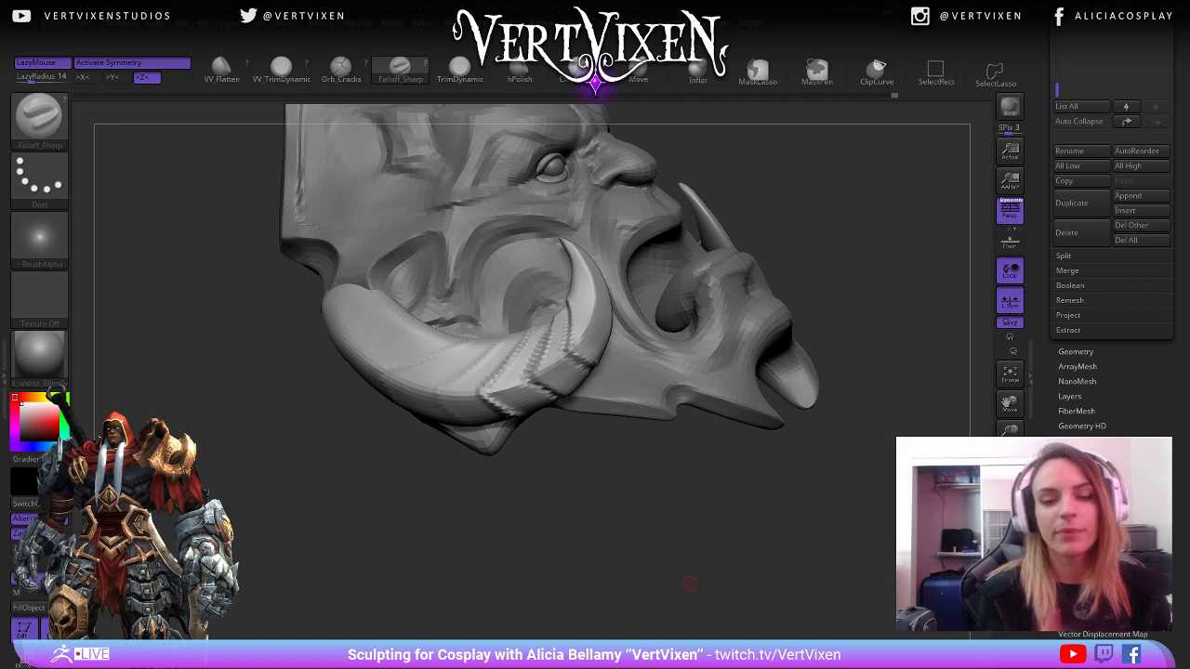
# Drop the tusk mesh to a lower subdivision level and save the project.
pyautogui.moveTo(689, 583)
pyautogui.mouseDown(button='right')
pyautogui.moveTo(632, 486)
pyautogui.moveTo(641, 521)
pyautogui.moveTo(629, 550)
pyautogui.mouseUp(button='right')
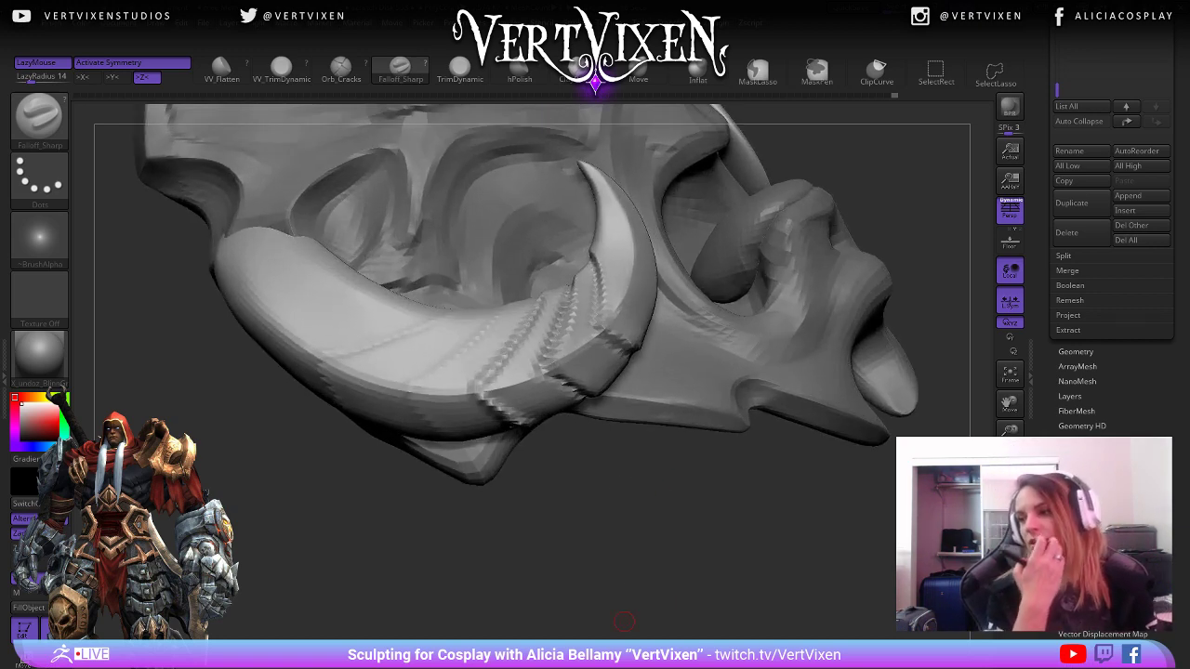
pyautogui.hotkey('shift', 'd')
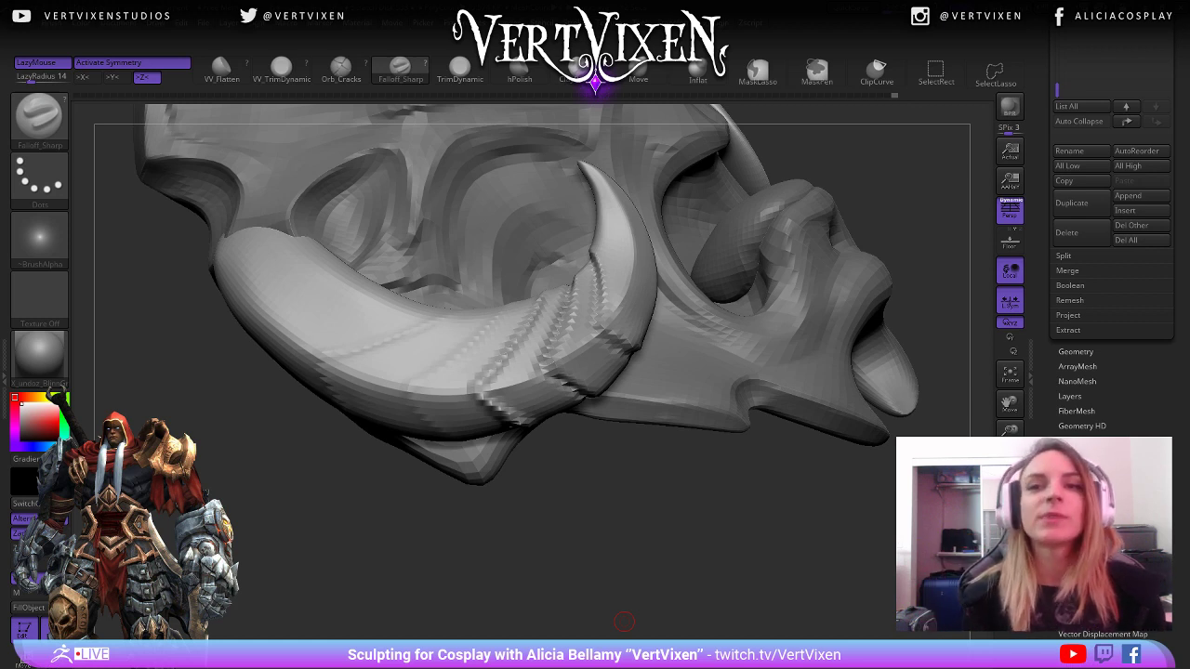
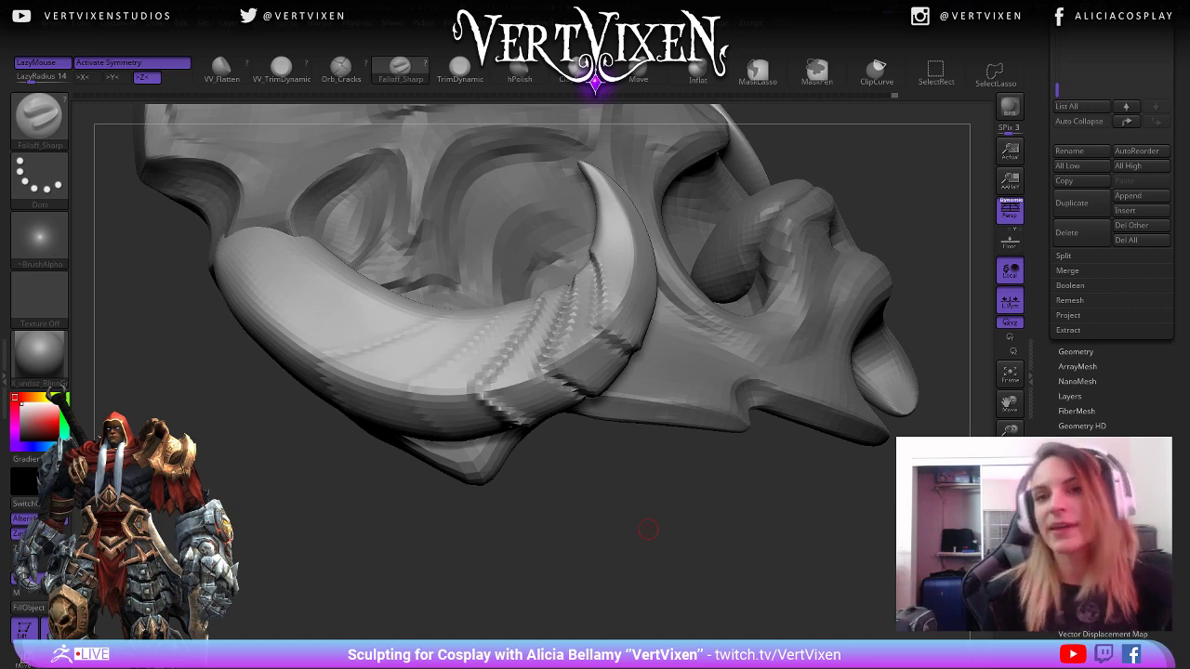
pyautogui.moveTo(648, 529); pyautogui.dragTo(656, 570)
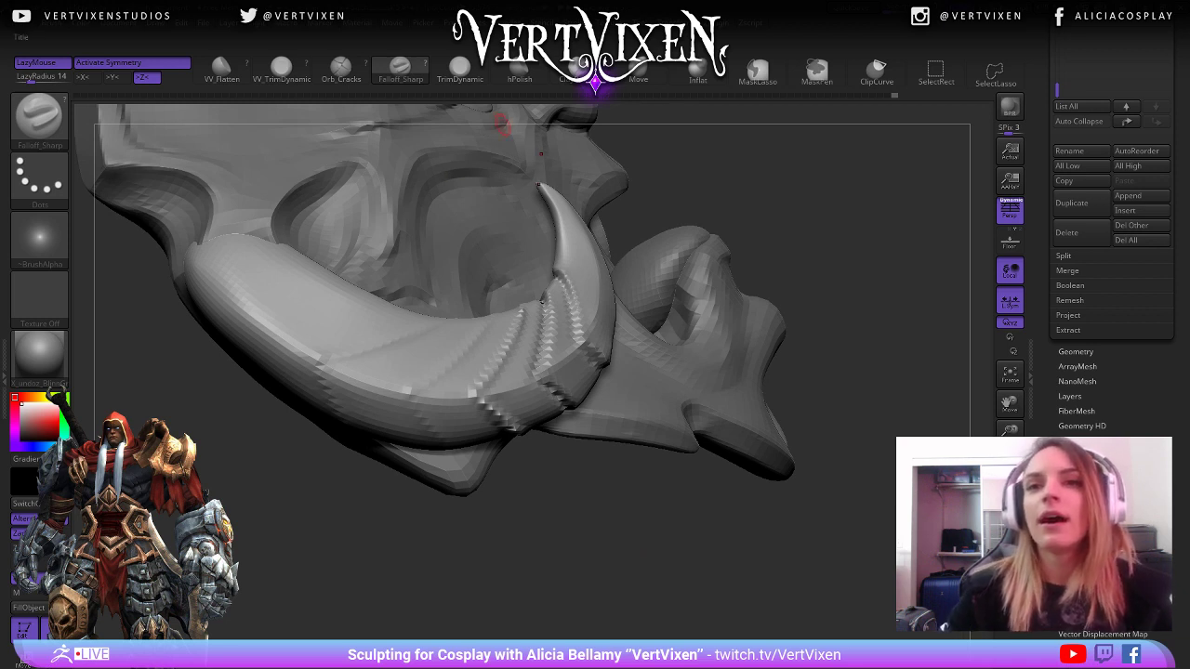
pyautogui.hotkey('ctrl', 's')
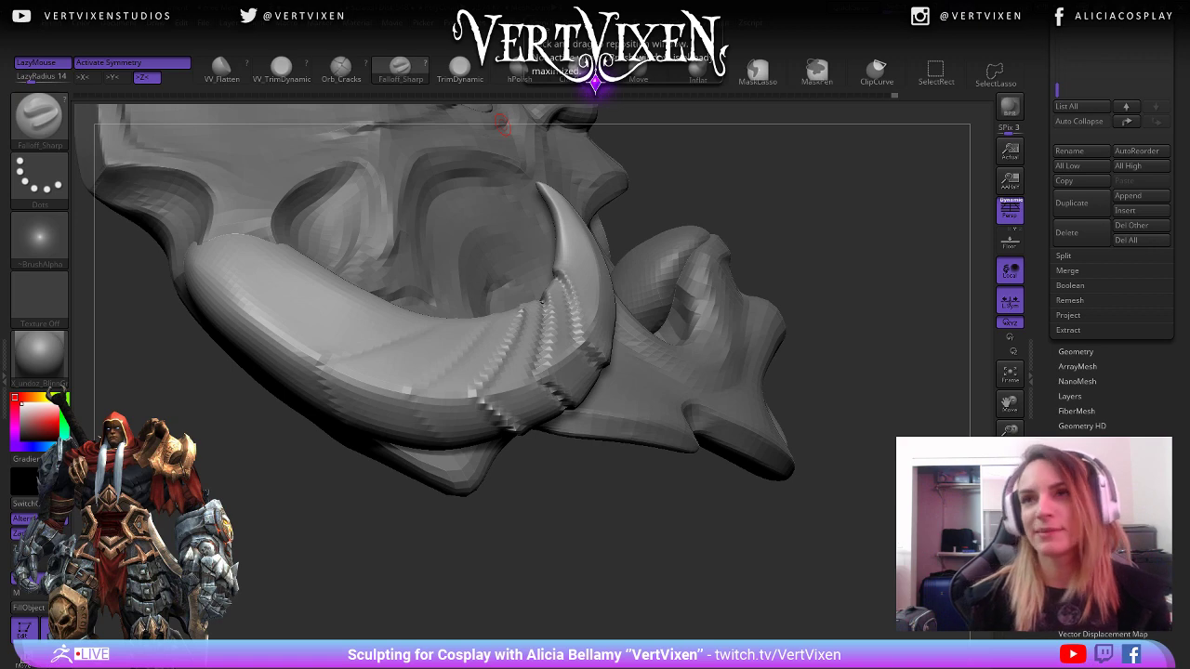
# Isolate the tusks in Solo mode and carve the third crease farther across the tusk's outer edge with Falloff_Sharp.
pyautogui.moveTo(656, 335); pyautogui.dragTo(686, 409, button='right')
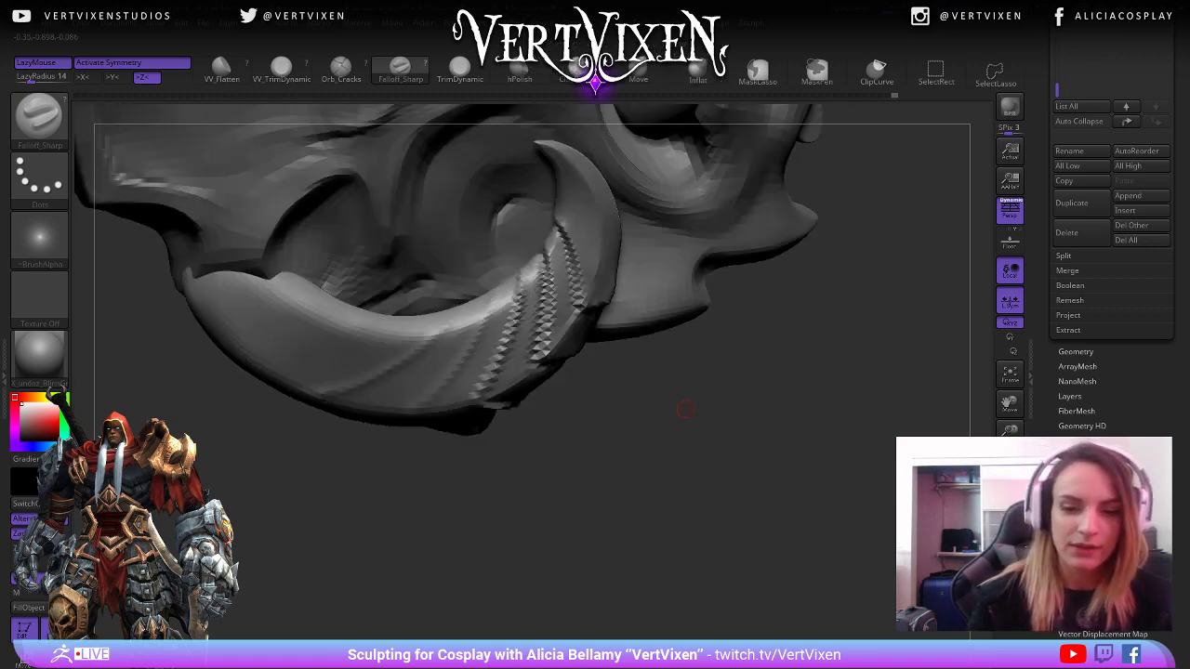
pyautogui.click(763, 607)
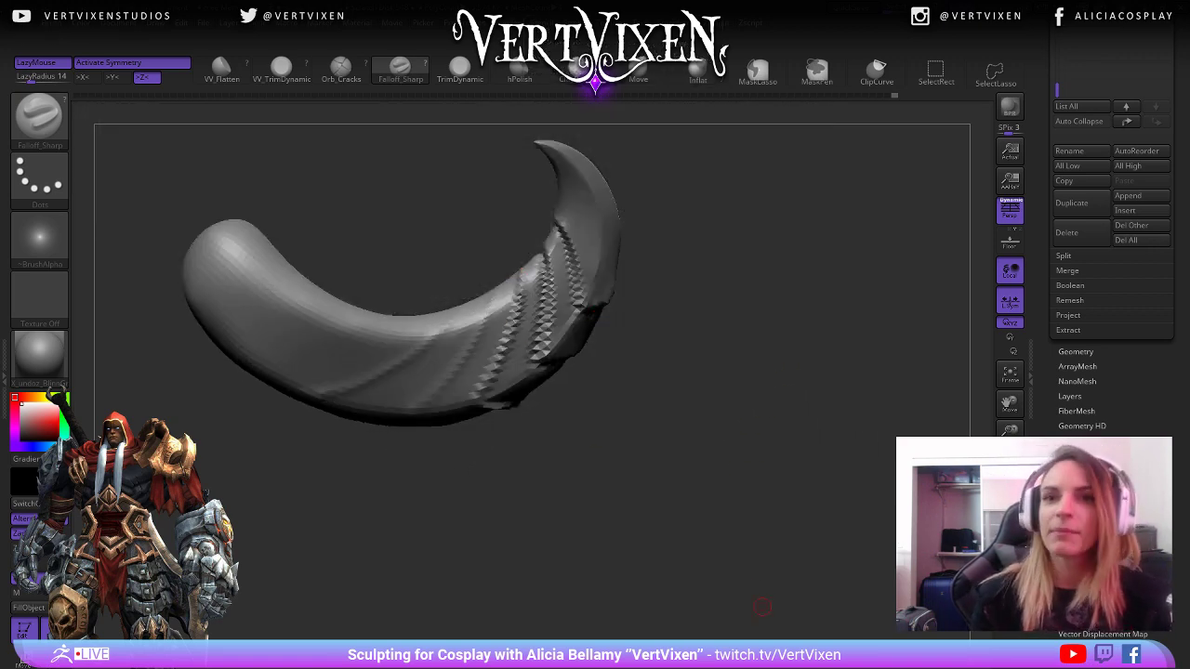
pyautogui.moveTo(762, 607); pyautogui.dragTo(728, 562, button='right')
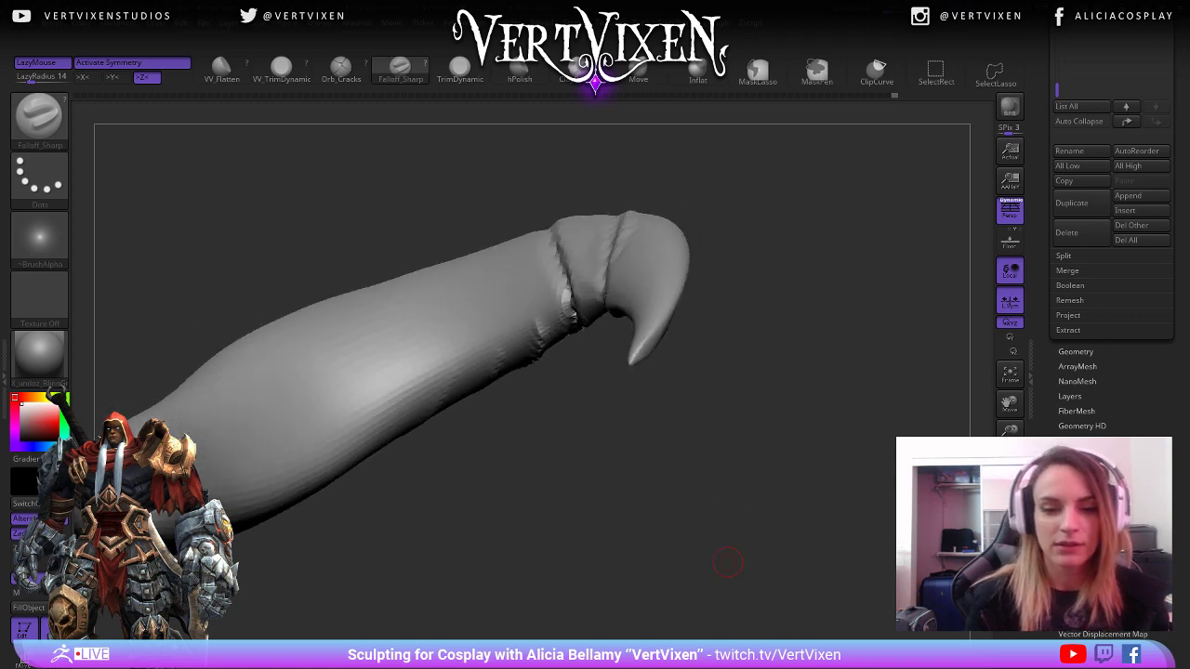
pyautogui.moveTo(530, 257); pyautogui.dragTo(679, 371, button='right')
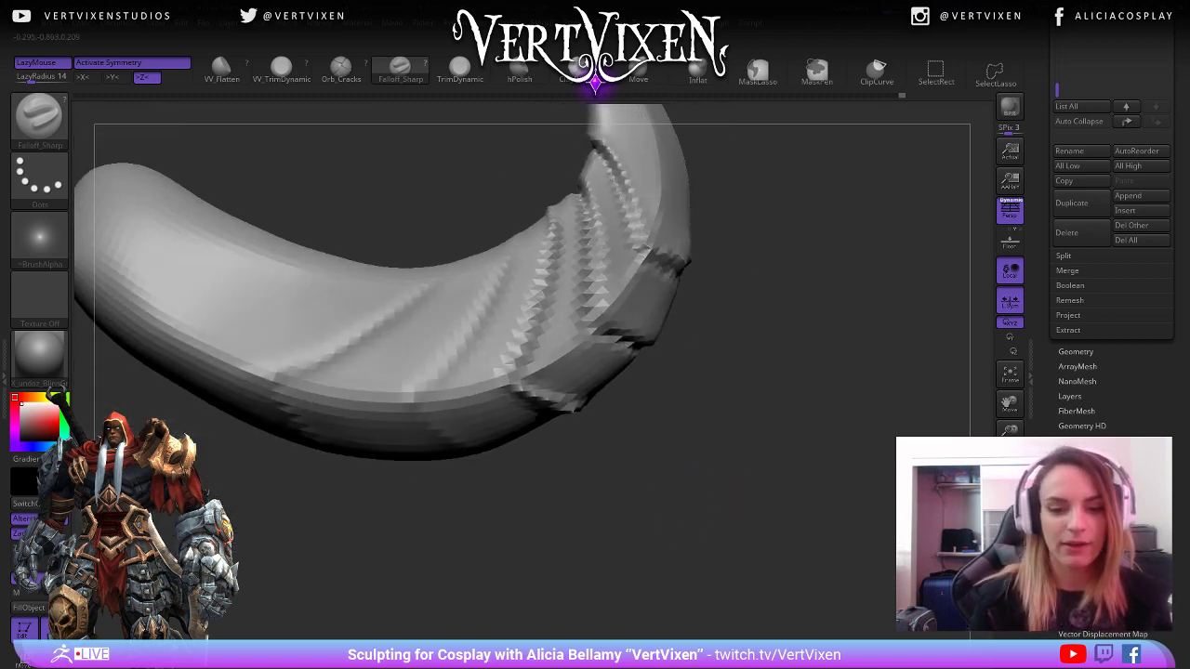
pyautogui.moveTo(679, 372); pyautogui.dragTo(604, 442)
pyautogui.keyDown('shift'); pyautogui.moveTo(418, 282); pyautogui.dragTo(470, 311); pyautogui.keyUp('shift')
pyautogui.moveTo(609, 470)
pyautogui.mouseDown()
pyautogui.moveTo(649, 503)
pyautogui.moveTo(595, 395)
pyautogui.mouseUp()
pyautogui.moveTo(399, 284); pyautogui.dragTo(524, 332)
pyautogui.moveTo(567, 381); pyautogui.dragTo(651, 353)
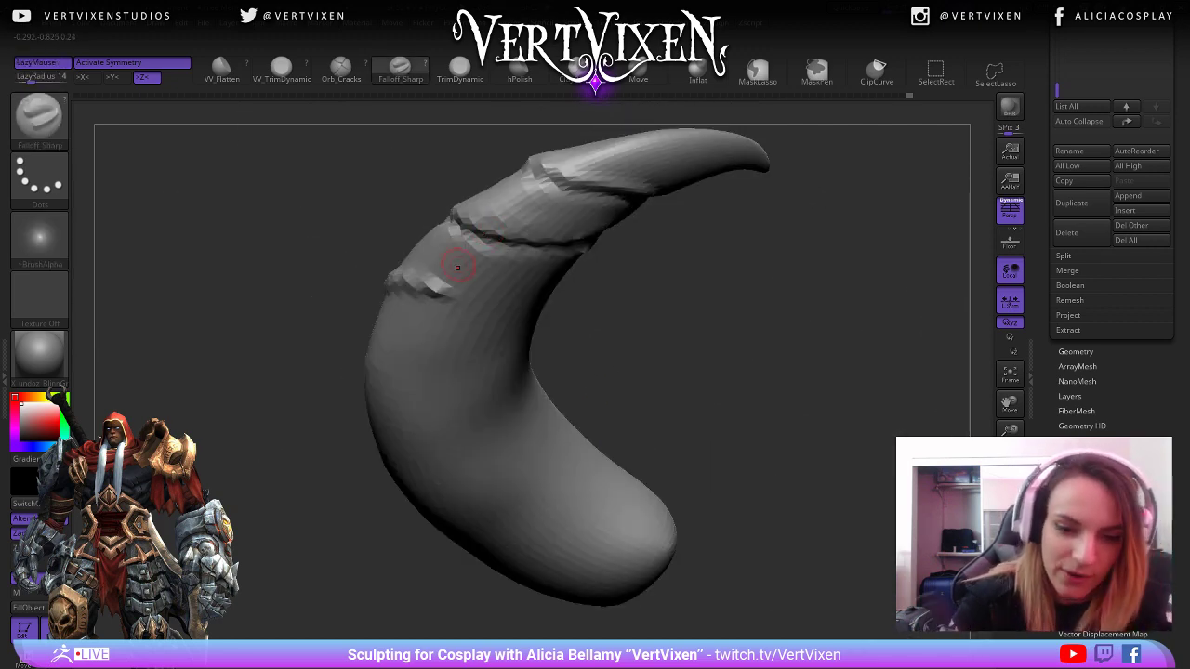
pyautogui.moveTo(428, 280); pyautogui.dragTo(507, 307)
pyautogui.moveTo(613, 372)
pyautogui.mouseDown()
pyautogui.moveTo(728, 385)
pyautogui.moveTo(632, 344)
pyautogui.mouseUp()
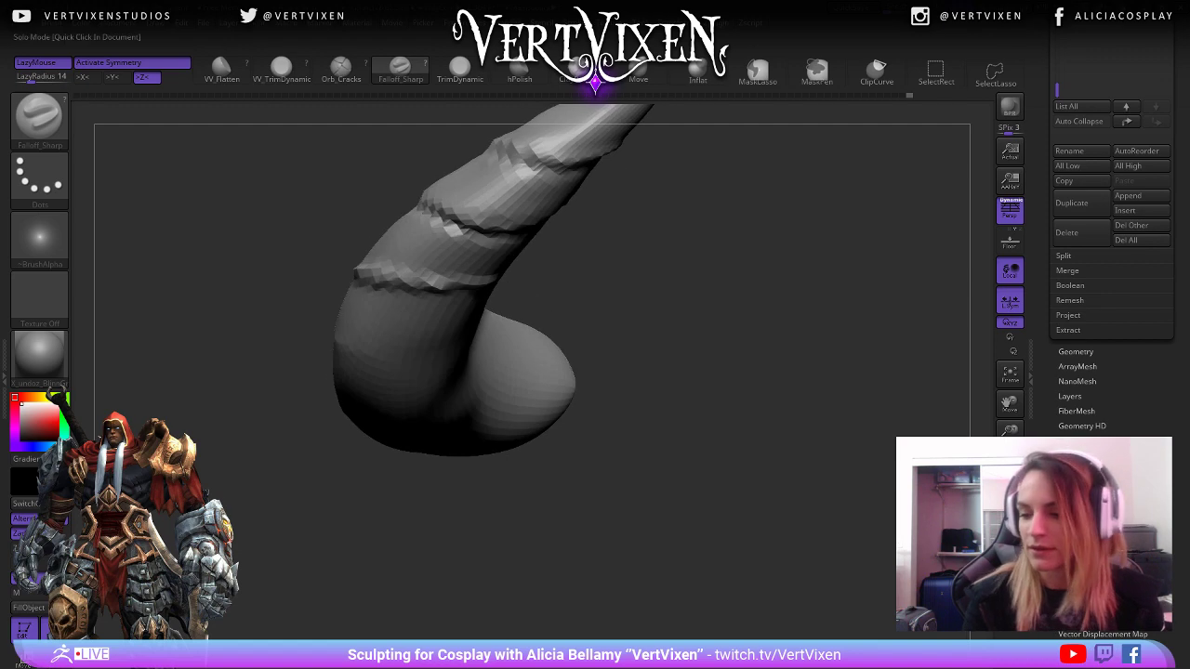
# Build up the band between the second and third creases with ClayBuildup, beside the third crease.
pyautogui.click(814, 546)
pyautogui.moveTo(391, 548); pyautogui.dragTo(1030, 465)
pyautogui.moveTo(446, 520); pyautogui.dragTo(682, 641)
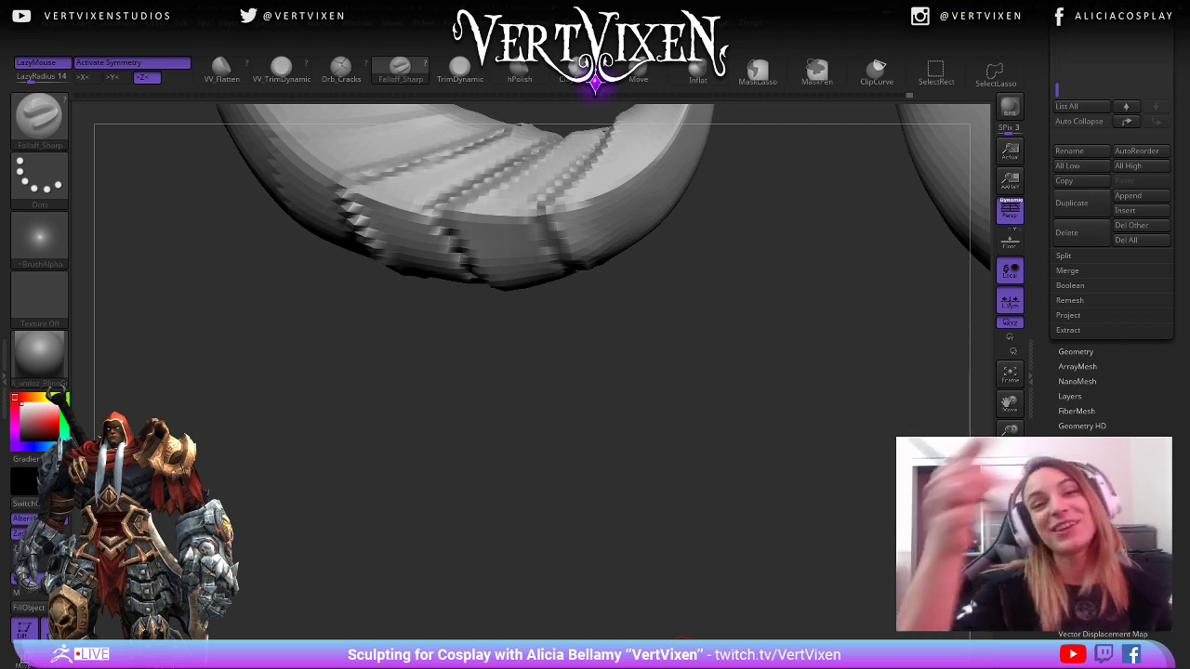
pyautogui.moveTo(682, 644)
pyautogui.mouseDown()
pyautogui.moveTo(689, 660)
pyautogui.moveTo(652, 428)
pyautogui.moveTo(671, 477)
pyautogui.mouseUp()
pyautogui.press('b')
pyautogui.press('c')
pyautogui.press('b')
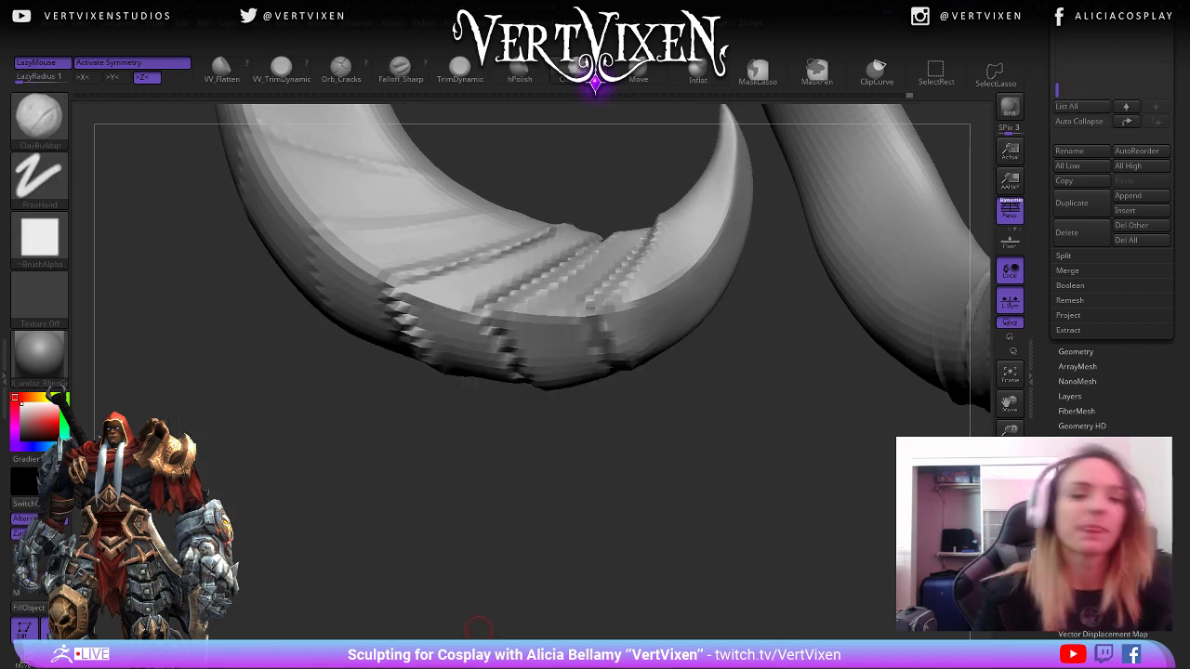
pyautogui.moveTo(479, 629)
pyautogui.keyDown('alt'); pyautogui.mouseDown()
pyautogui.moveTo(571, 527)
pyautogui.moveTo(625, 655)
pyautogui.mouseUp(); pyautogui.keyUp('alt')
pyautogui.moveTo(444, 381)
pyautogui.mouseDown()
pyautogui.moveTo(465, 403)
pyautogui.moveTo(451, 366)
pyautogui.moveTo(623, 309)
pyautogui.moveTo(532, 346)
pyautogui.moveTo(620, 319)
pyautogui.moveTo(550, 351)
pyautogui.moveTo(584, 333)
pyautogui.mouseUp()
pyautogui.moveTo(459, 550); pyautogui.dragTo(482, 552)
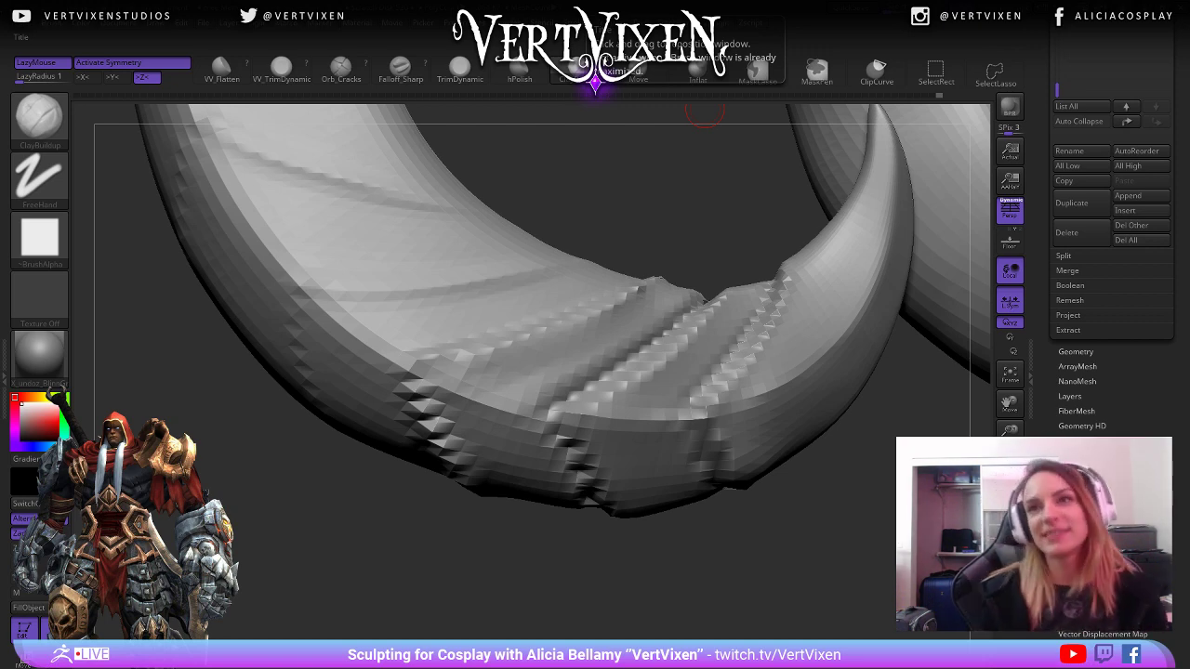
# Add volume to the same band along the tusk's outer edge and smooth its surface.
pyautogui.moveTo(447, 549)
pyautogui.mouseDown()
pyautogui.moveTo(523, 507)
pyautogui.moveTo(418, 465)
pyautogui.mouseUp()
pyautogui.moveTo(431, 365)
pyautogui.mouseDown()
pyautogui.moveTo(468, 433)
pyautogui.moveTo(480, 418)
pyautogui.mouseUp()
pyautogui.moveTo(512, 525); pyautogui.dragTo(452, 399)
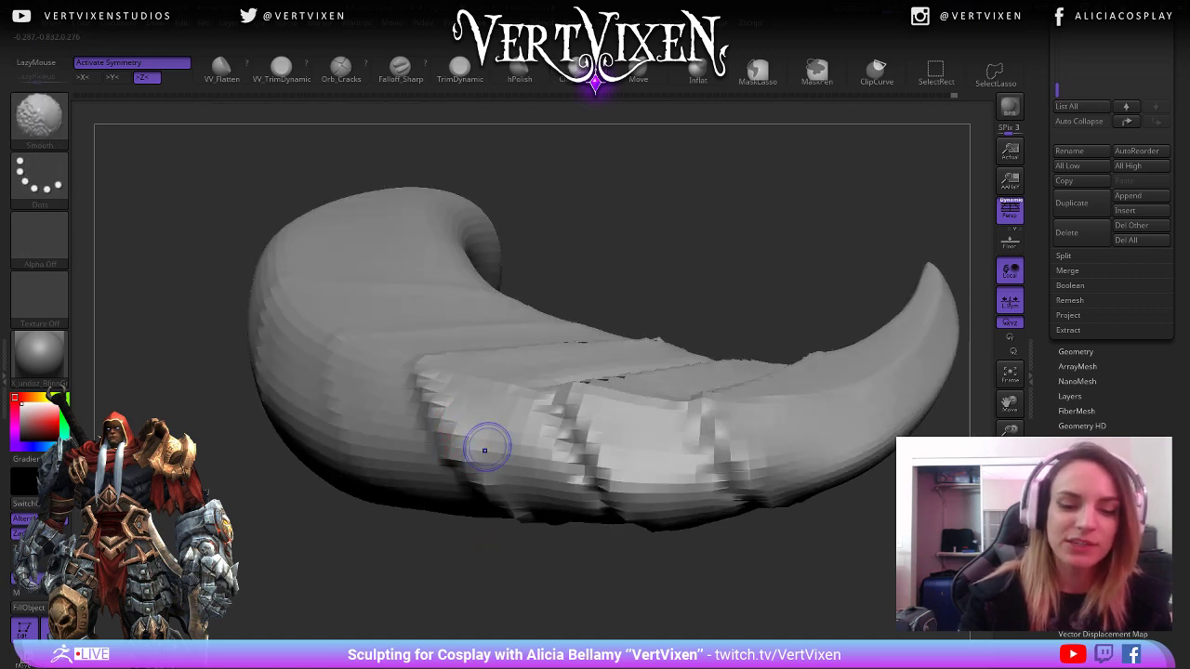
pyautogui.moveTo(509, 564); pyautogui.dragTo(539, 632)
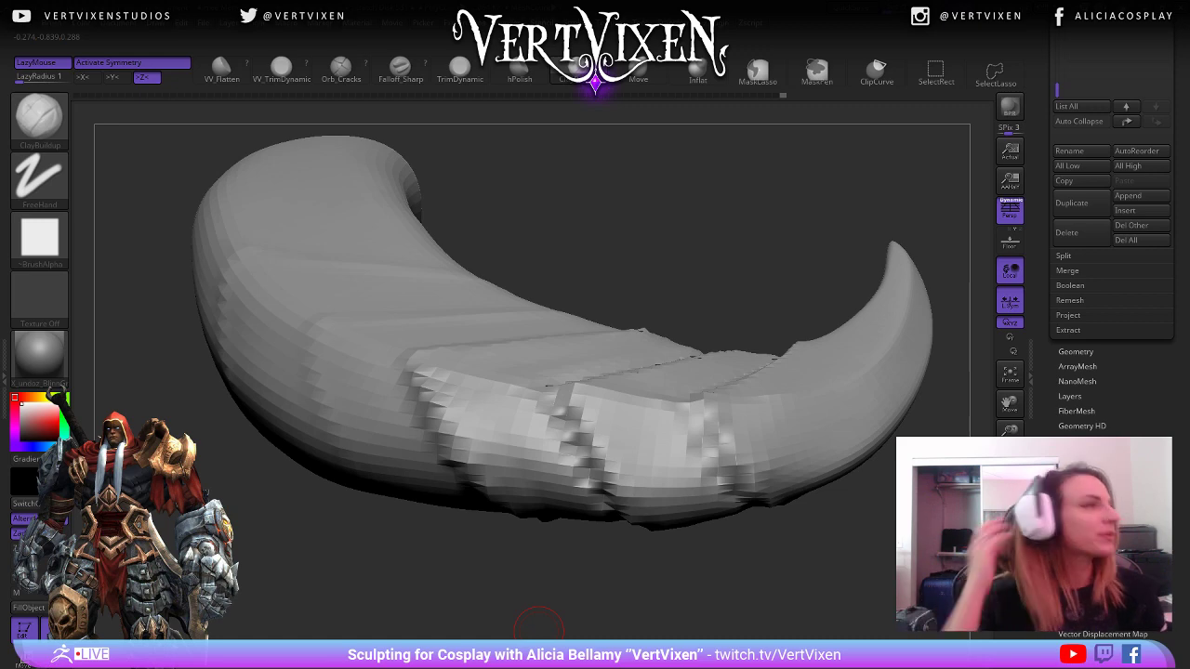
pyautogui.moveTo(660, 566)
pyautogui.mouseDown()
pyautogui.moveTo(677, 595)
pyautogui.moveTo(678, 571)
pyautogui.mouseUp()
pyautogui.moveTo(667, 289)
pyautogui.mouseDown(button='right')
pyautogui.moveTo(654, 249)
pyautogui.moveTo(676, 277)
pyautogui.mouseUp(button='right')
pyautogui.moveTo(654, 603); pyautogui.dragTo(653, 598)
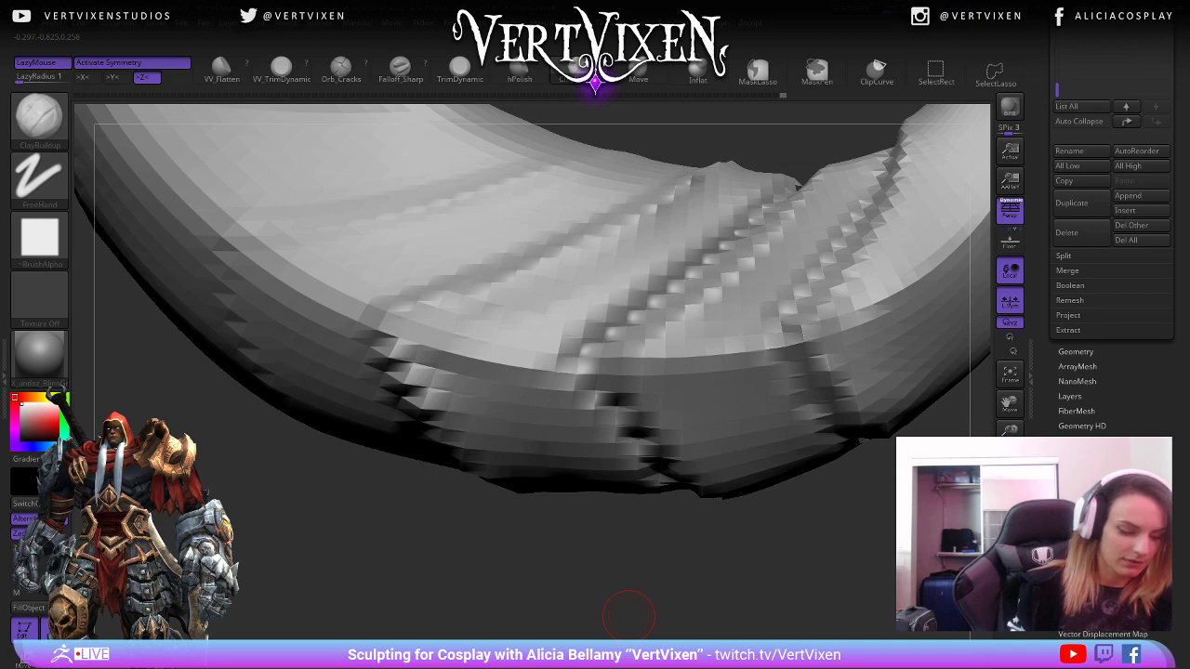
# Define the third crease on the tusk's side using Falloff_Sharp at a draw size of 3.
pyautogui.press('b')
pyautogui.press('f')
pyautogui.press('s')
pyautogui.keyDown('alt'); pyautogui.moveTo(631, 618); pyautogui.dragTo(626, 567); pyautogui.keyUp('alt')
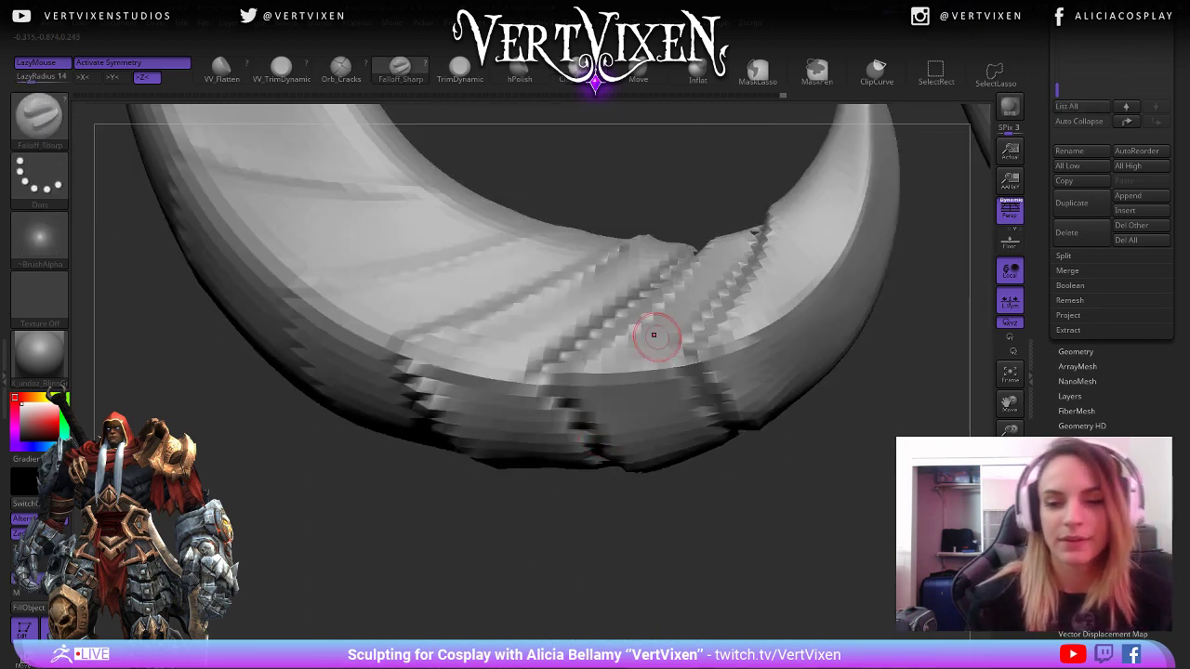
pyautogui.press('space')
pyautogui.moveTo(786, 461); pyautogui.dragTo(764, 456)
pyautogui.press('space')
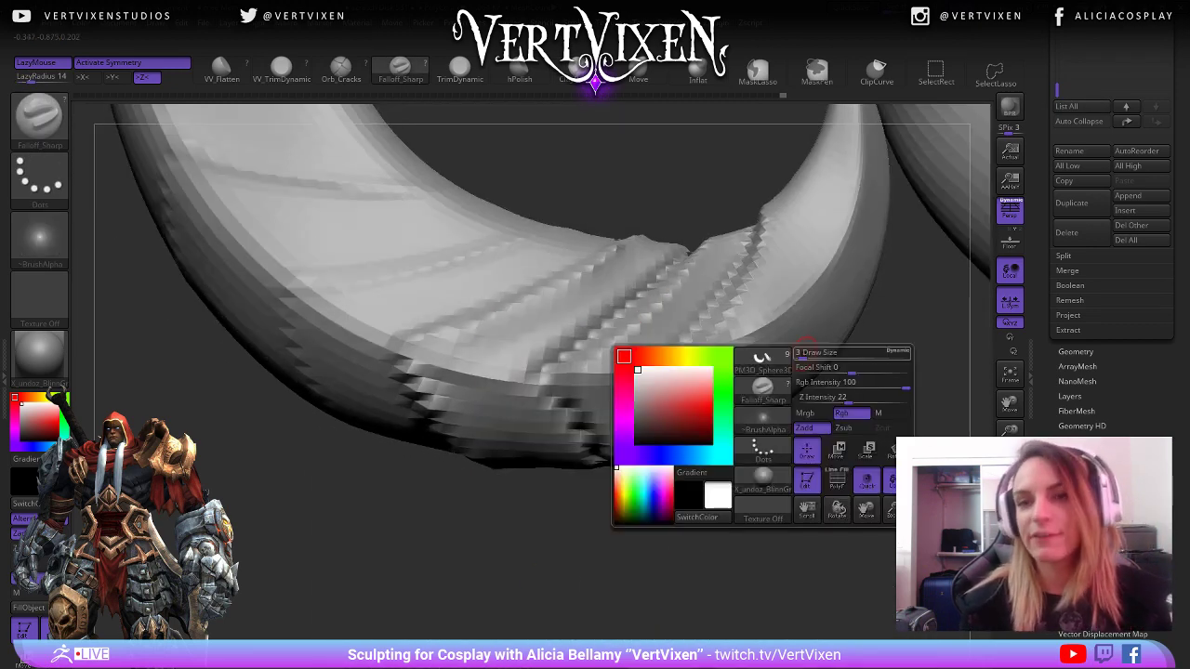
pyautogui.moveTo(778, 524); pyautogui.dragTo(775, 509)
pyautogui.keyDown('alt'); pyautogui.moveTo(764, 595); pyautogui.dragTo(758, 564); pyautogui.keyUp('alt')
pyautogui.moveTo(758, 502)
pyautogui.keyDown('alt'); pyautogui.mouseDown()
pyautogui.moveTo(765, 526)
pyautogui.moveTo(748, 493)
pyautogui.moveTo(722, 543)
pyautogui.moveTo(730, 563)
pyautogui.moveTo(620, 323)
pyautogui.mouseUp(); pyautogui.keyUp('alt')
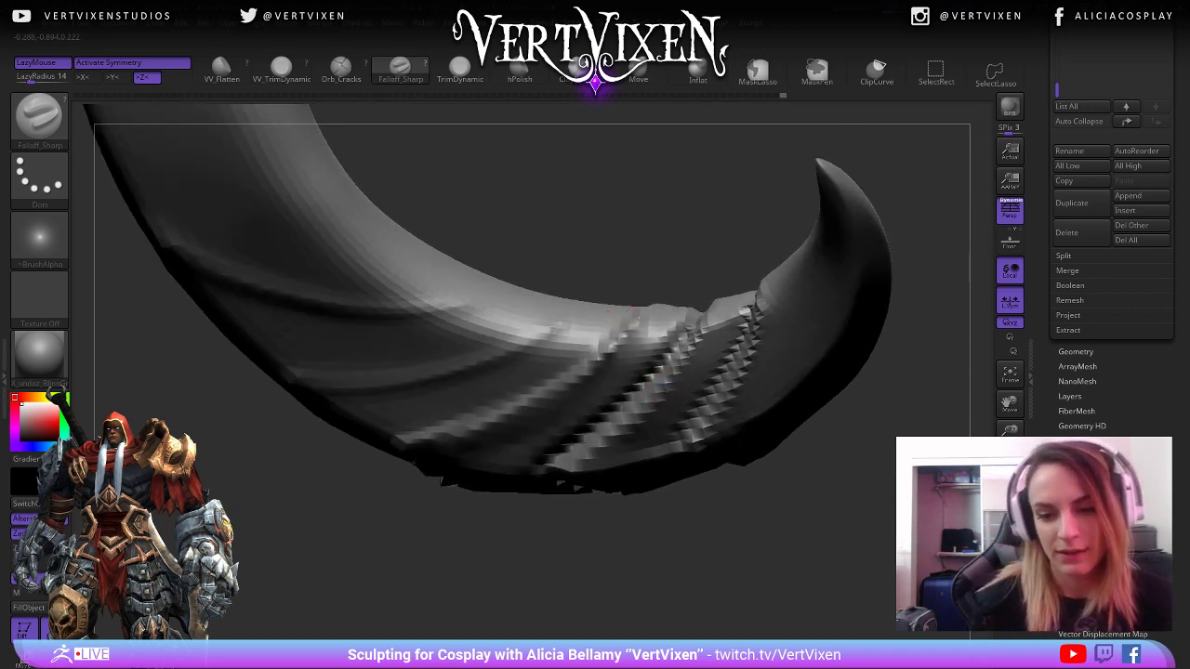
# Sharpen the third crease from the tusk's inner curve down its side, adjusting the Falloff_Sharp draw size between strokes.
pyautogui.moveTo(654, 279); pyautogui.dragTo(635, 307)
pyautogui.press('space')
pyautogui.press('space')
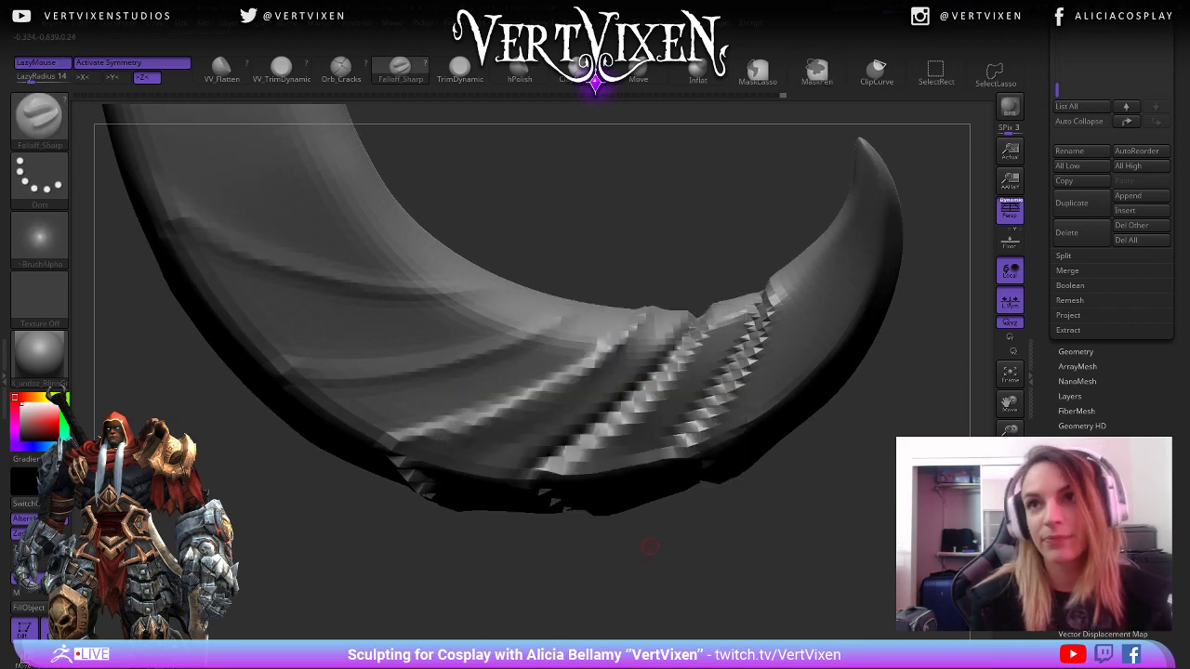
pyautogui.moveTo(645, 566); pyautogui.dragTo(642, 335)
pyautogui.press('space')
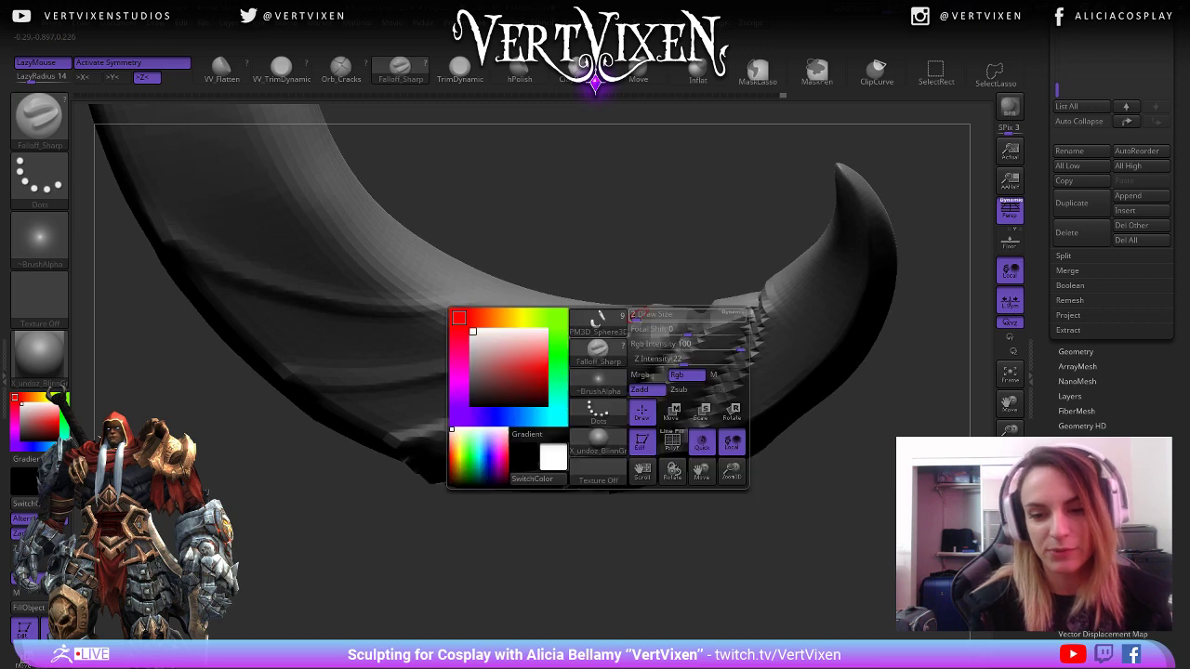
pyautogui.moveTo(647, 279); pyautogui.dragTo(659, 264)
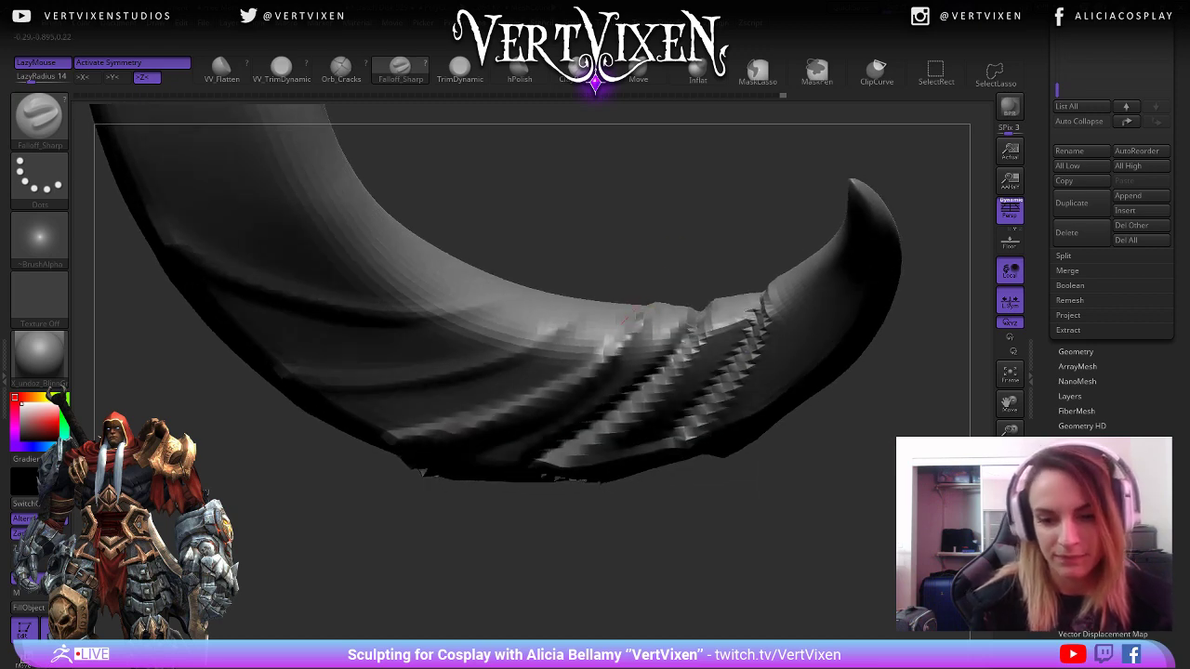
pyautogui.moveTo(638, 314)
pyautogui.mouseDown()
pyautogui.moveTo(609, 352)
pyautogui.moveTo(686, 279)
pyautogui.moveTo(809, 558)
pyautogui.moveTo(787, 477)
pyautogui.moveTo(598, 344)
pyautogui.mouseUp()
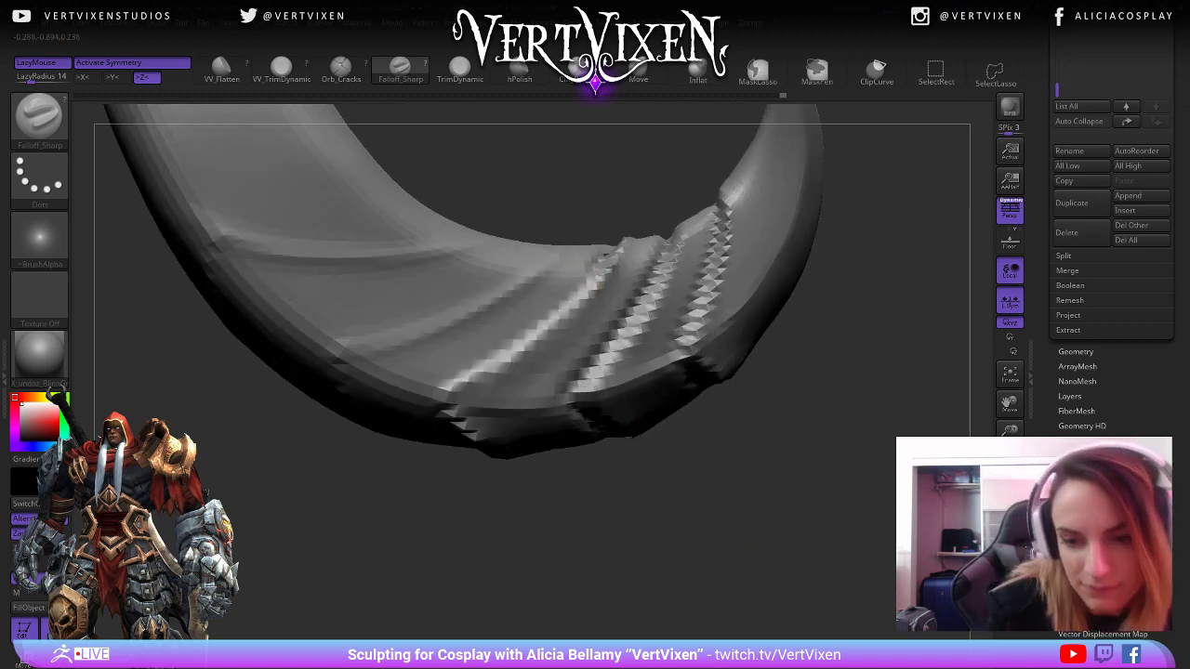
pyautogui.press('space')
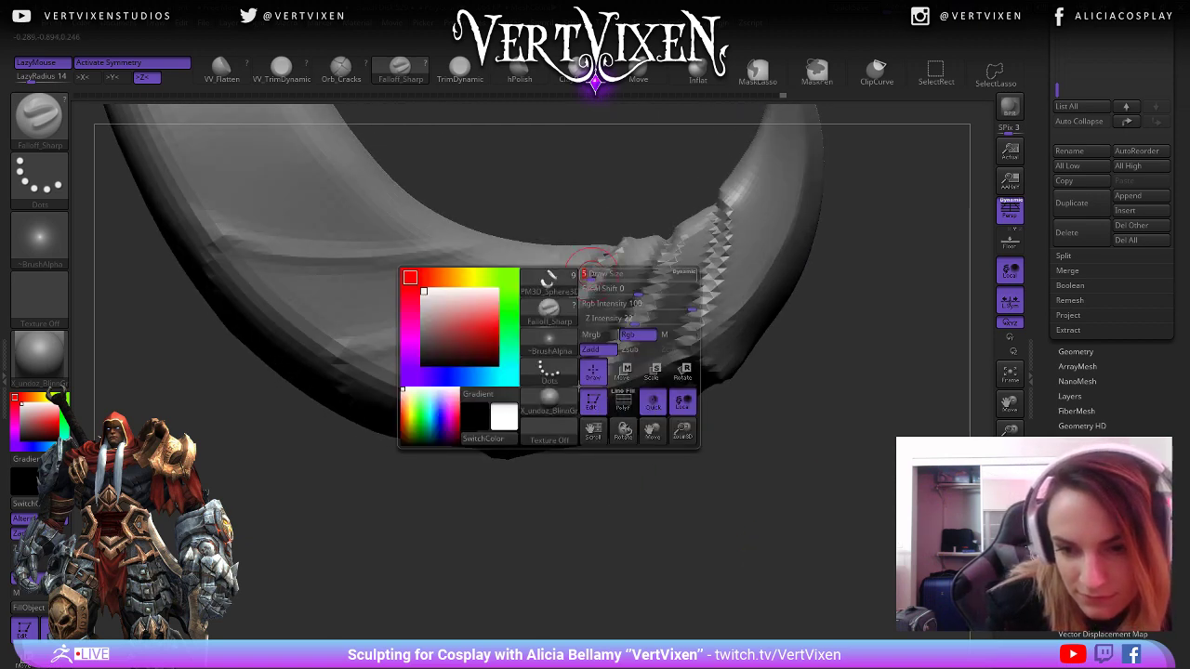
pyautogui.press('space')
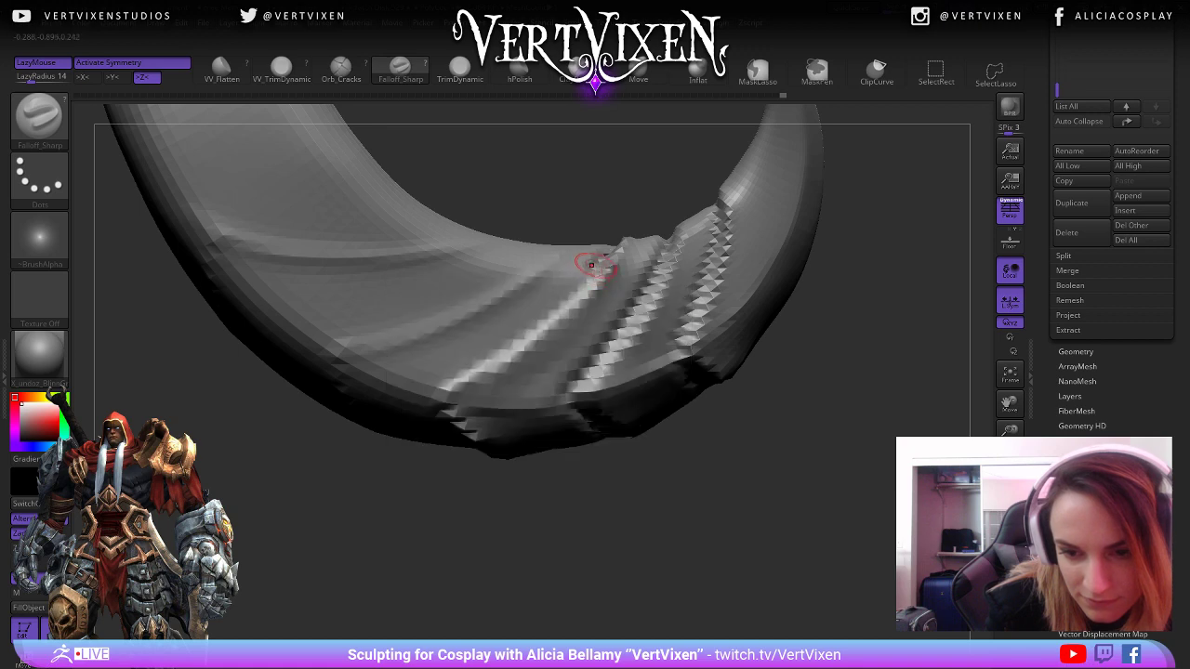
pyautogui.moveTo(591, 265)
pyautogui.mouseDown()
pyautogui.moveTo(519, 337)
pyautogui.moveTo(418, 399)
pyautogui.mouseUp()
# Deepen the third crease across the tusk's outer edge so it lines up with the cut on the side.
pyautogui.moveTo(744, 586)
pyautogui.mouseDown()
pyautogui.moveTo(756, 539)
pyautogui.moveTo(721, 551)
pyautogui.moveTo(643, 288)
pyautogui.mouseUp()
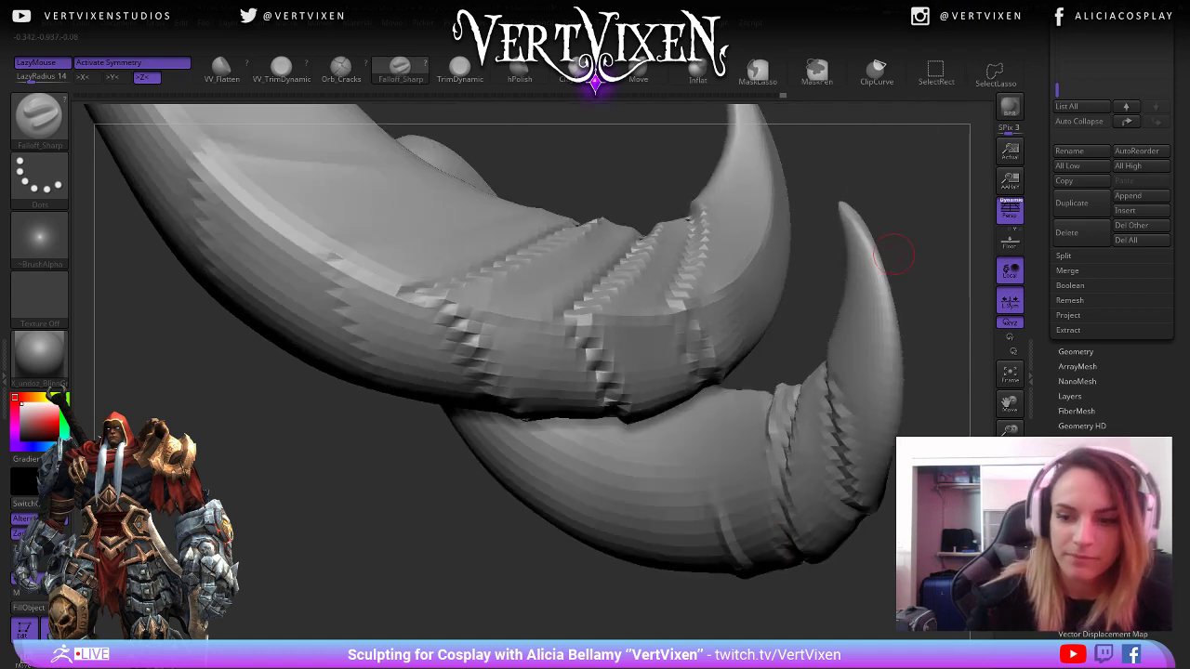
pyautogui.moveTo(894, 255)
pyautogui.mouseDown()
pyautogui.moveTo(531, 301)
pyautogui.moveTo(412, 297)
pyautogui.moveTo(419, 320)
pyautogui.mouseUp()
pyautogui.rightClick(779, 418)
pyautogui.moveTo(781, 418)
pyautogui.keyDown('alt'); pyautogui.mouseDown()
pyautogui.moveTo(767, 406)
pyautogui.moveTo(832, 331)
pyautogui.mouseUp(); pyautogui.keyUp('alt')
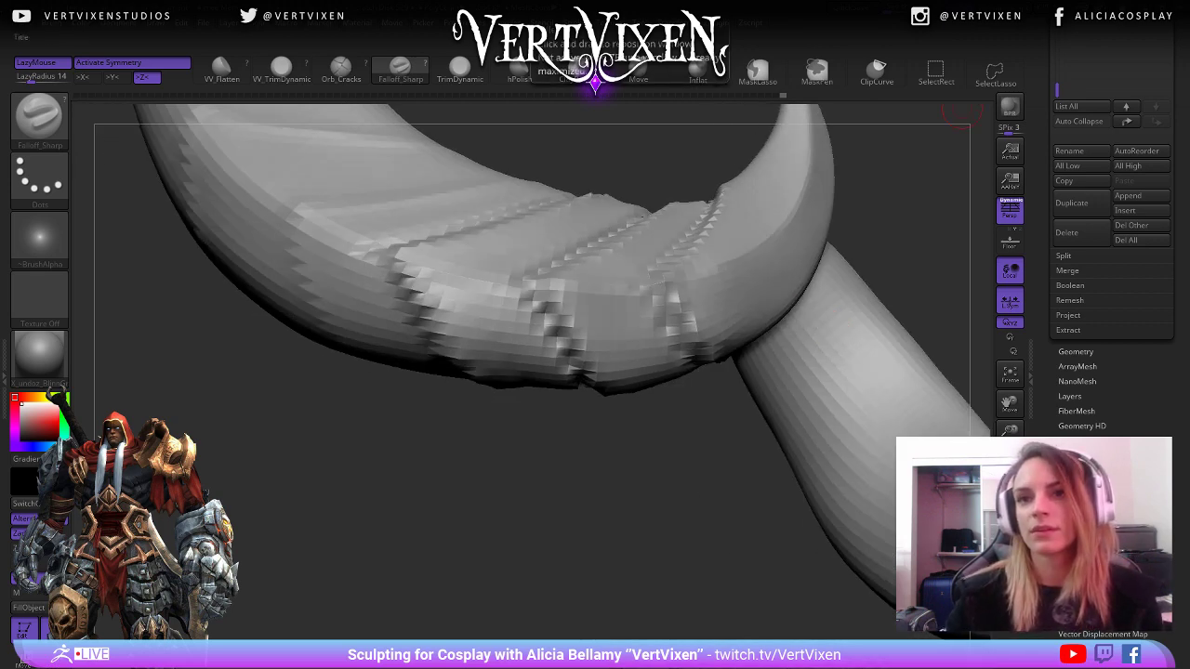
pyautogui.moveTo(512, 557)
pyautogui.mouseDown()
pyautogui.moveTo(481, 275)
pyautogui.moveTo(384, 258)
pyautogui.mouseUp()
pyautogui.moveTo(412, 340); pyautogui.dragTo(425, 269)
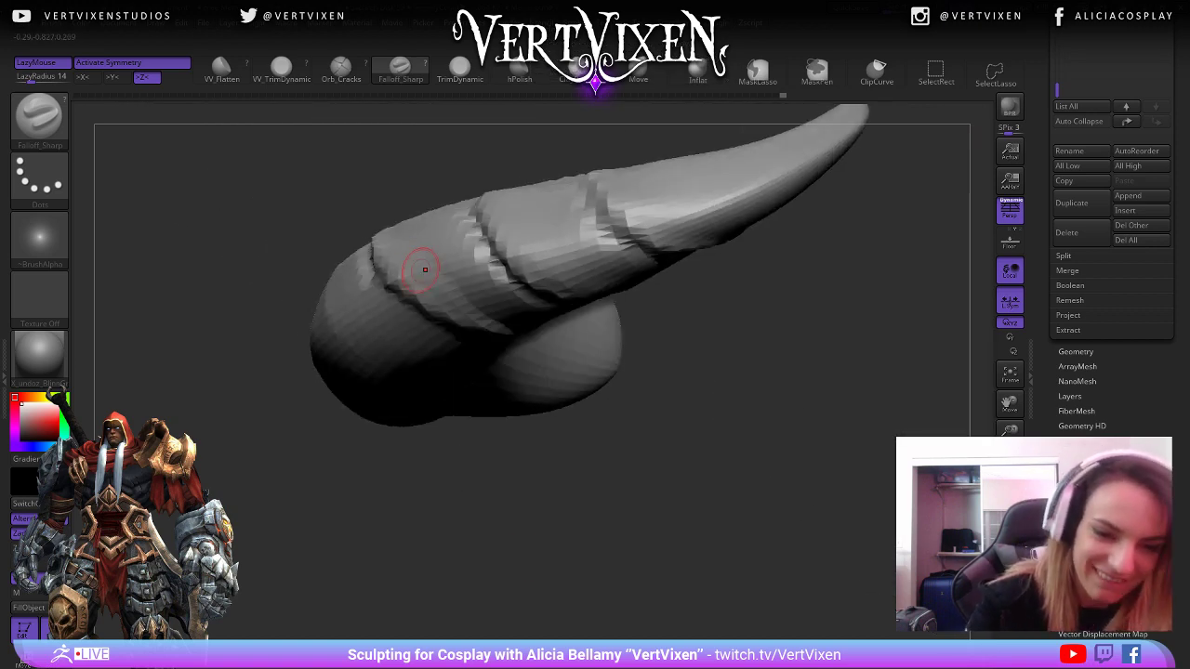
pyautogui.moveTo(521, 535); pyautogui.dragTo(465, 549)
pyautogui.moveTo(379, 269); pyautogui.dragTo(495, 336)
pyautogui.moveTo(558, 465)
pyautogui.mouseDown()
pyautogui.moveTo(614, 595)
pyautogui.moveTo(685, 459)
pyautogui.moveTo(756, 555)
pyautogui.moveTo(738, 580)
pyautogui.mouseUp()
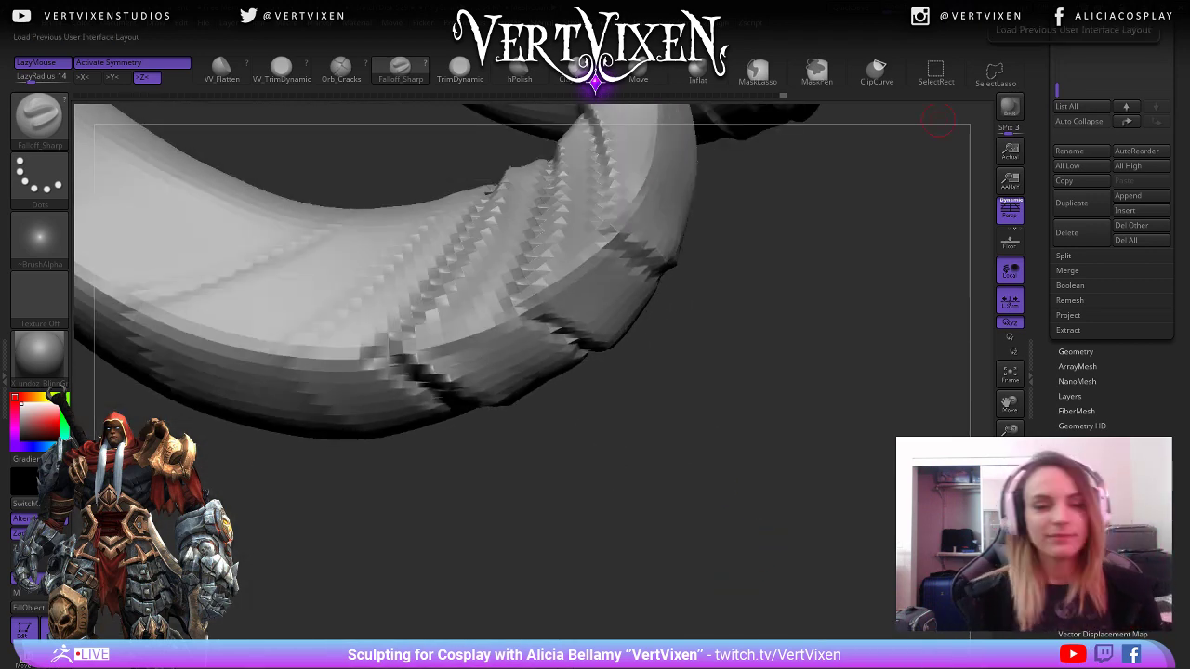
# Return to a higher subdivision level and refine the third crease where it wraps over the tusk's inner curve.
pyautogui.moveTo(939, 119); pyautogui.dragTo(734, 583)
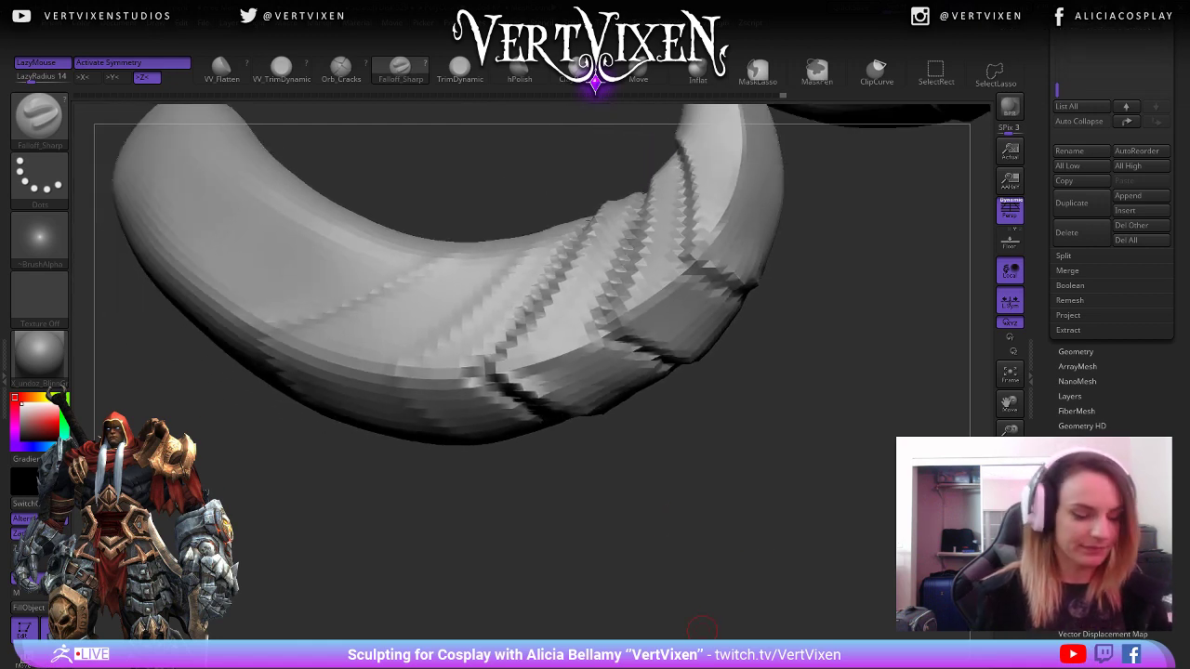
pyautogui.moveTo(701, 630)
pyautogui.mouseDown()
pyautogui.moveTo(757, 381)
pyautogui.moveTo(750, 549)
pyautogui.moveTo(743, 525)
pyautogui.moveTo(794, 531)
pyautogui.moveTo(621, 320)
pyautogui.moveTo(778, 489)
pyautogui.moveTo(744, 491)
pyautogui.mouseUp()
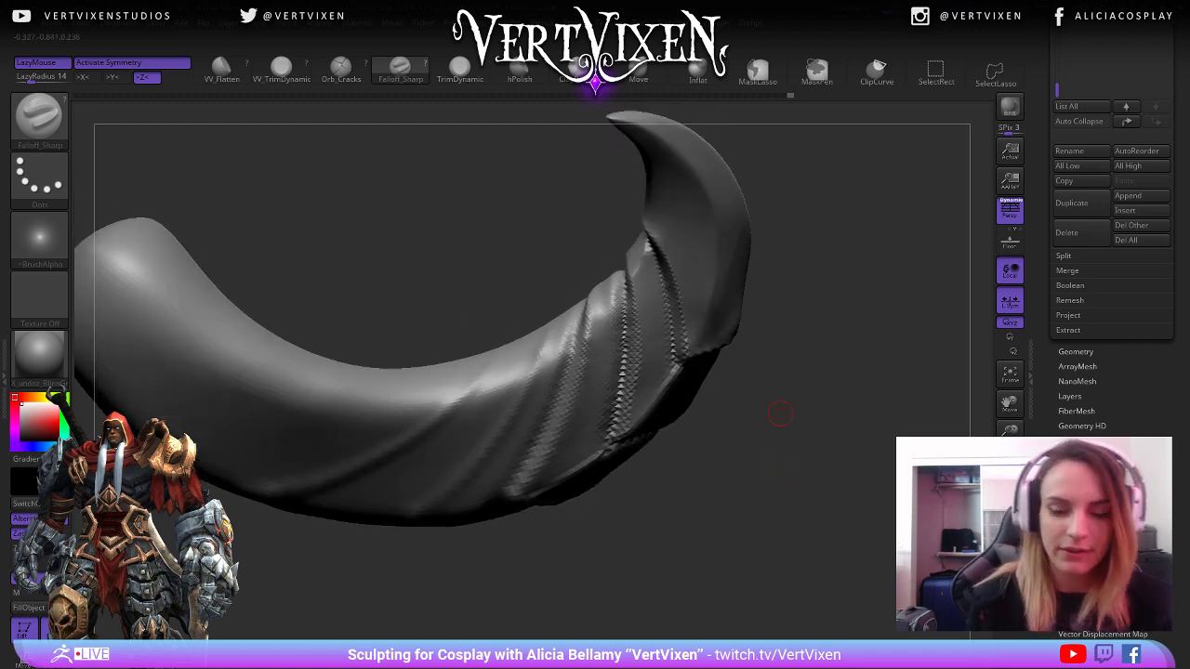
pyautogui.moveTo(780, 414); pyautogui.dragTo(612, 299)
pyautogui.moveTo(609, 346); pyautogui.dragTo(758, 455)
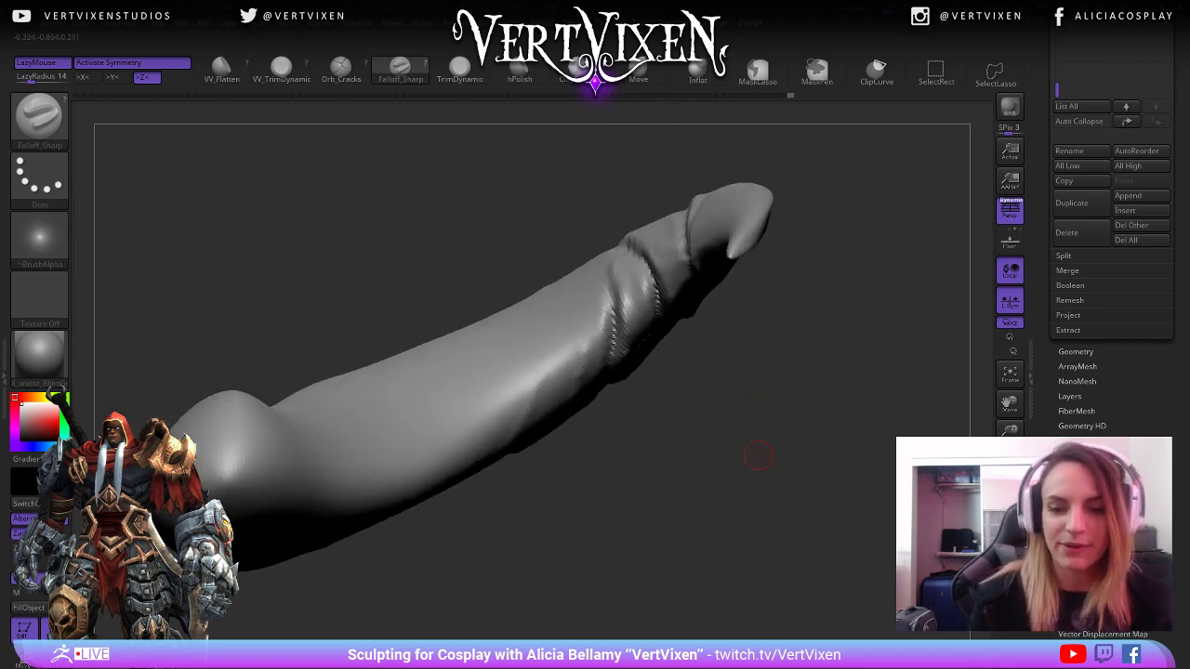
pyautogui.moveTo(616, 246)
pyautogui.mouseDown()
pyautogui.moveTo(786, 332)
pyautogui.moveTo(820, 512)
pyautogui.moveTo(792, 574)
pyautogui.moveTo(762, 549)
pyautogui.moveTo(765, 566)
pyautogui.mouseUp()
# Build up the tusk surface beside the third crease at the outer ridge with the ClayBuildup brush.
pyautogui.press('b')
pyautogui.press('b')
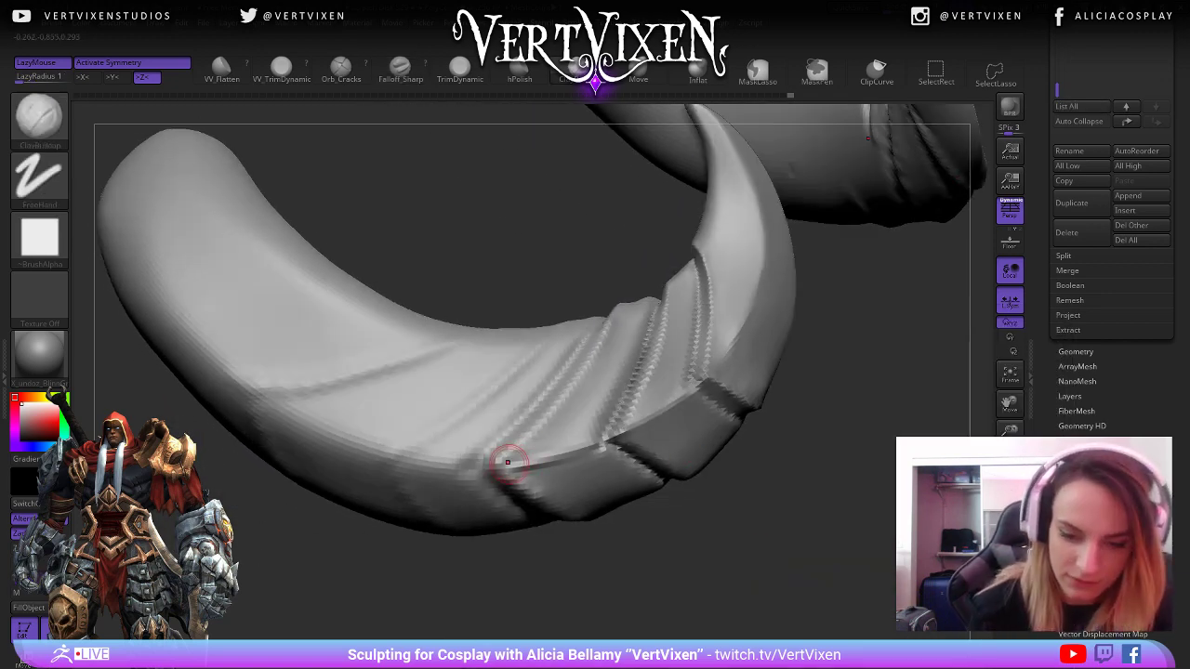
pyautogui.moveTo(600, 548); pyautogui.dragTo(641, 549)
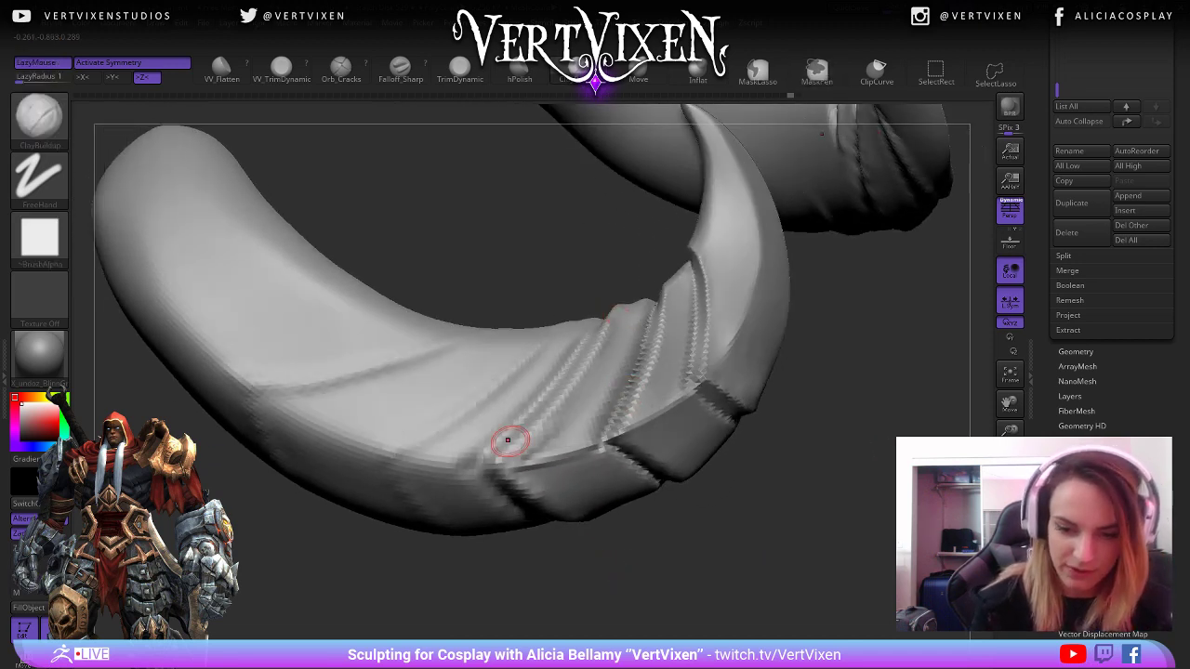
pyautogui.moveTo(558, 558); pyautogui.dragTo(645, 576)
# Recut the third crease's corner at the tusk's outer ridge with Falloff_Sharp and smooth the surrounding surface.
pyautogui.press('b')
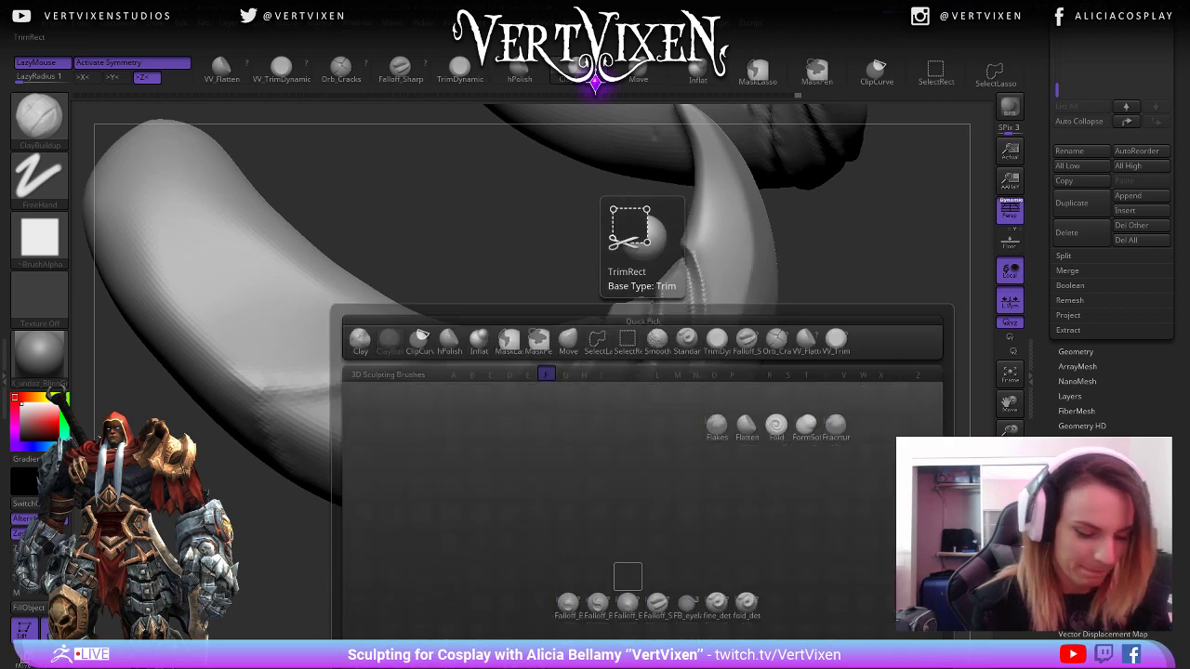
pyautogui.click(627, 569)
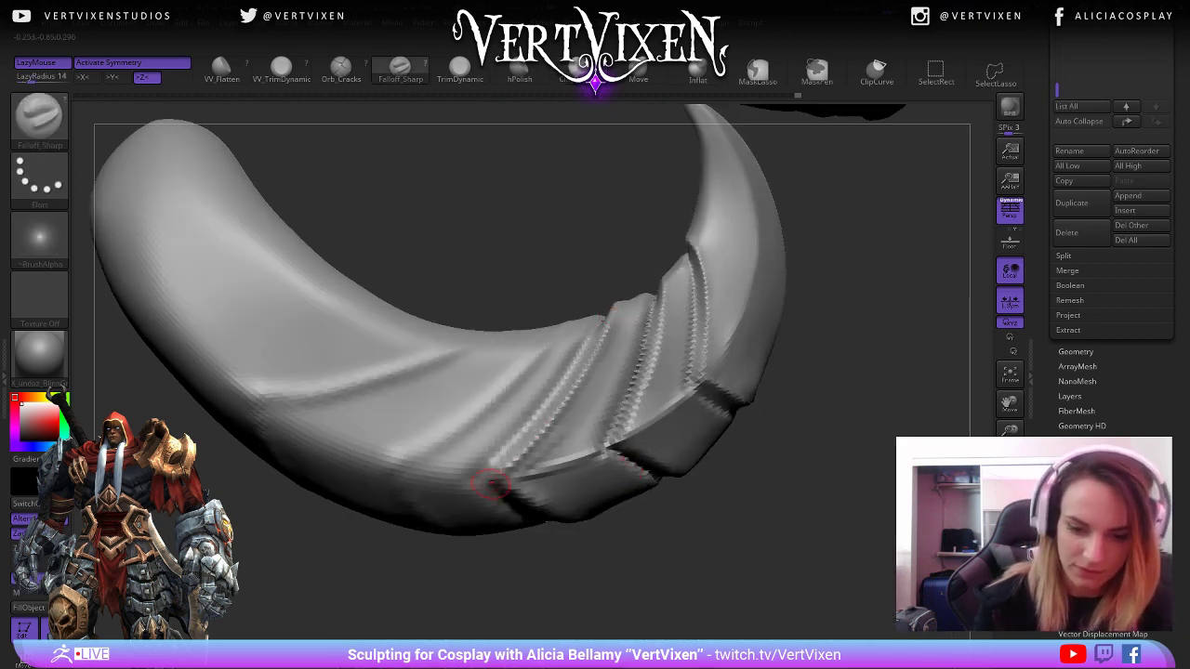
pyautogui.moveTo(465, 491); pyautogui.dragTo(569, 480)
pyautogui.moveTo(786, 485); pyautogui.dragTo(772, 499)
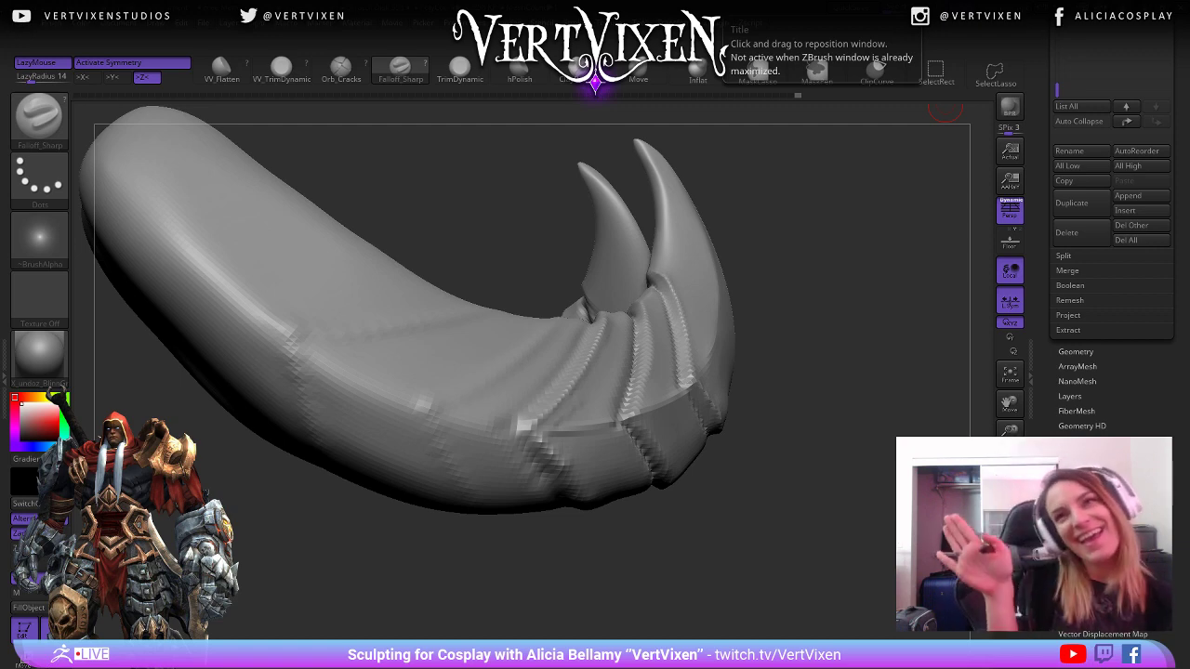
pyautogui.moveTo(801, 491); pyautogui.dragTo(632, 447)
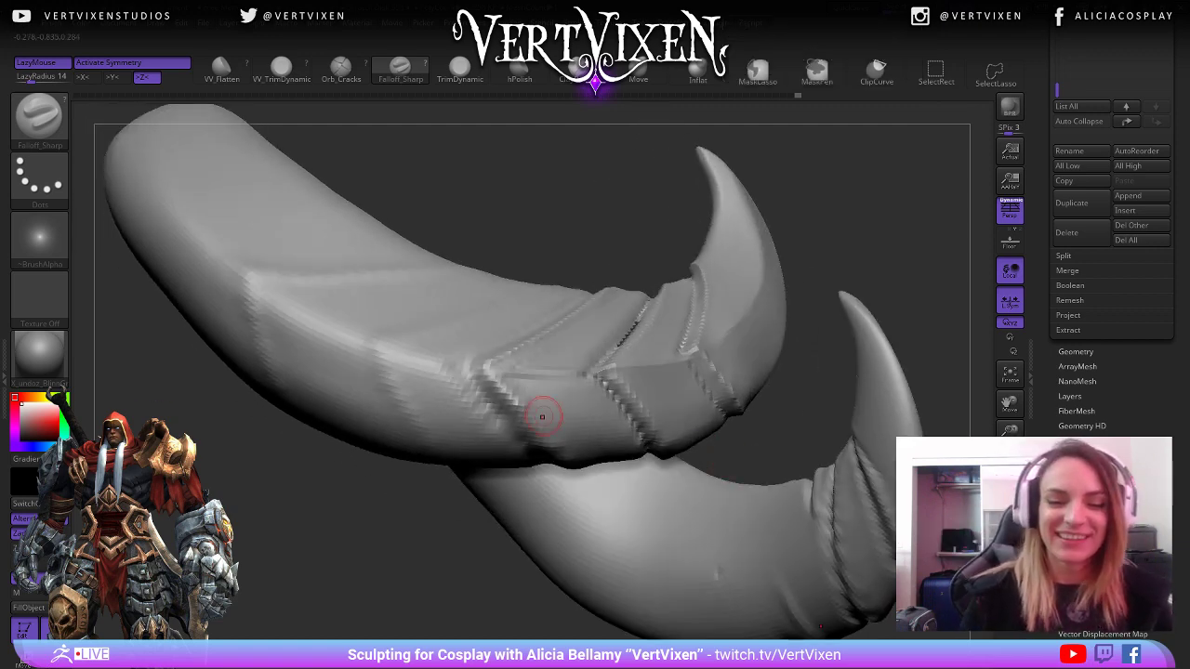
pyautogui.moveTo(649, 361); pyautogui.dragTo(504, 391)
pyautogui.moveTo(570, 483)
pyautogui.mouseDown()
pyautogui.moveTo(526, 409)
pyautogui.moveTo(539, 279)
pyautogui.moveTo(623, 334)
pyautogui.moveTo(598, 233)
pyautogui.moveTo(594, 255)
pyautogui.mouseUp()
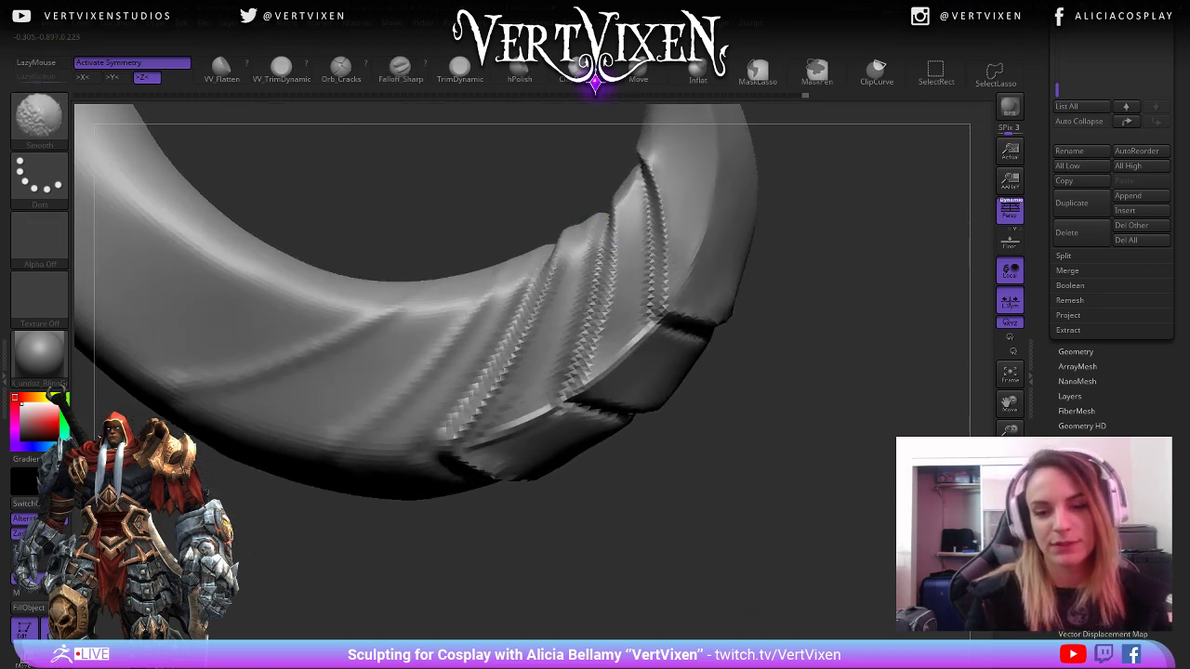
# Raise the band between the second and third creases along the tusk's outer ridge with ClayBuildup strokes.
pyautogui.moveTo(697, 525)
pyautogui.mouseDown()
pyautogui.moveTo(781, 560)
pyautogui.moveTo(782, 535)
pyautogui.moveTo(789, 568)
pyautogui.moveTo(776, 567)
pyautogui.mouseUp()
pyautogui.press('b')
pyautogui.press('c')
pyautogui.press('b')
pyautogui.moveTo(568, 509)
pyautogui.mouseDown()
pyautogui.moveTo(478, 484)
pyautogui.moveTo(488, 442)
pyautogui.moveTo(444, 398)
pyautogui.moveTo(465, 385)
pyautogui.moveTo(536, 414)
pyautogui.mouseUp()
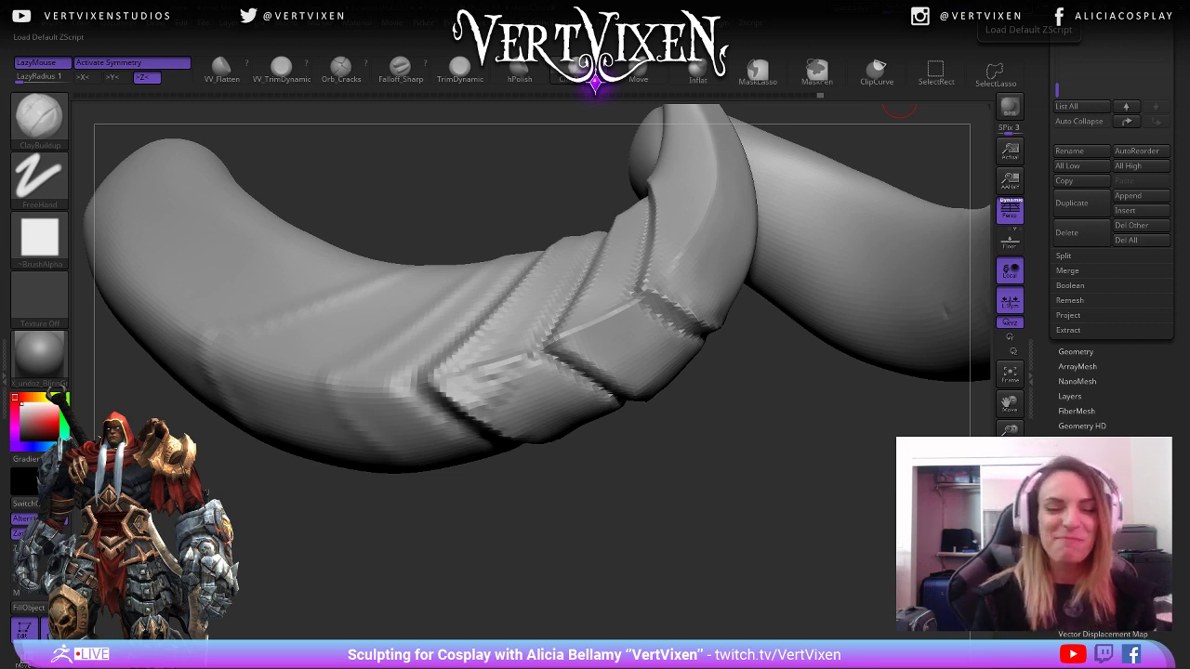
pyautogui.moveTo(899, 109); pyautogui.dragTo(668, 599)
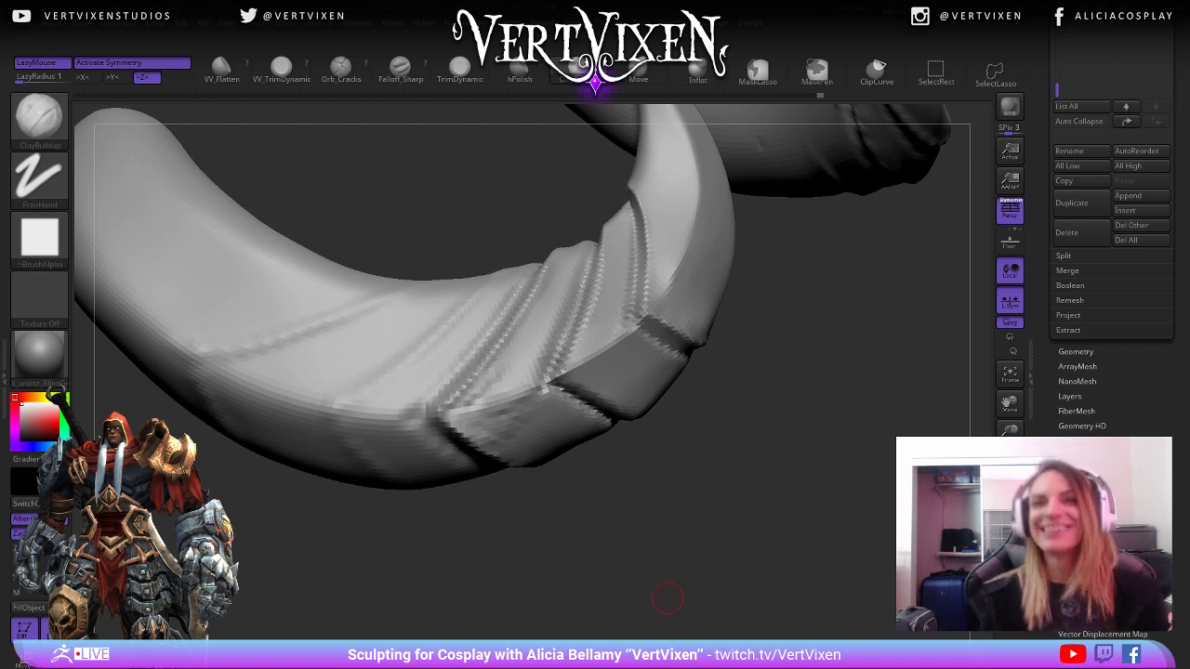
pyautogui.moveTo(701, 406); pyautogui.dragTo(751, 501)
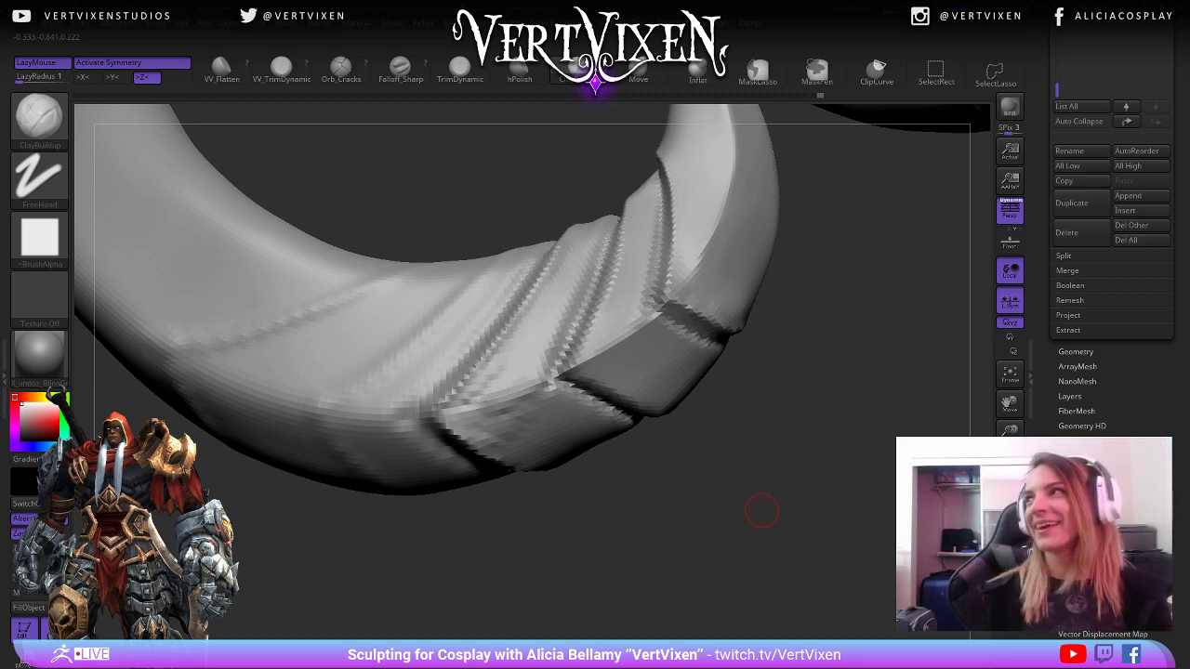
pyautogui.moveTo(768, 618); pyautogui.dragTo(586, 372)
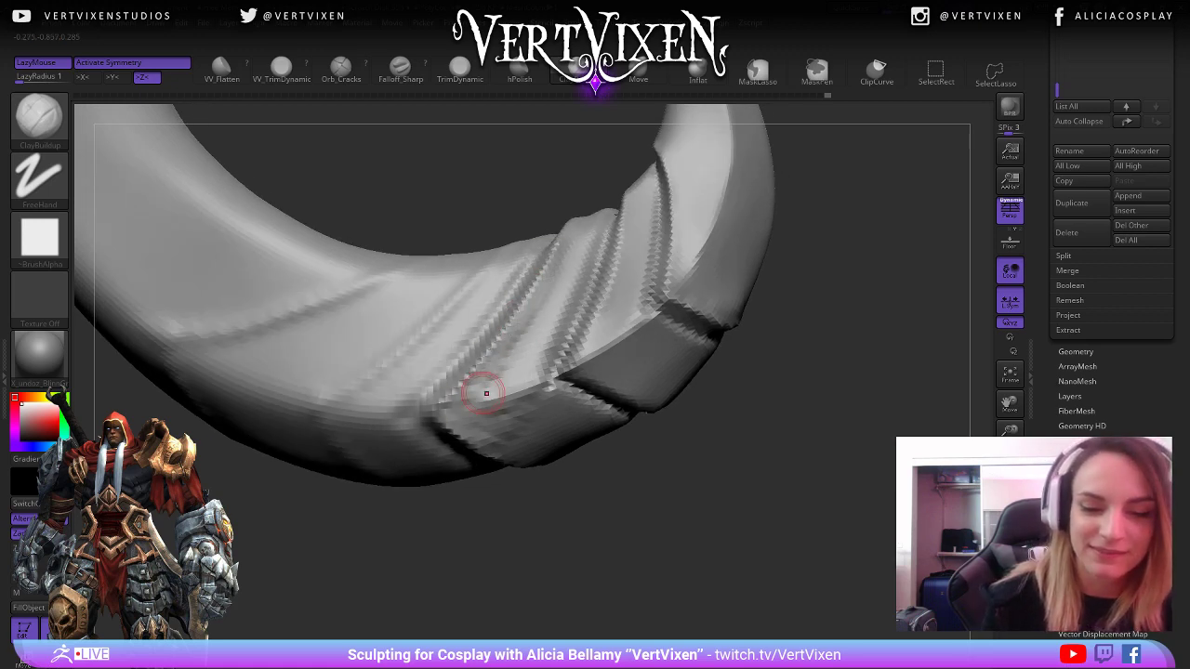
pyautogui.press('ctrl')
pyautogui.moveTo(669, 526); pyautogui.dragTo(496, 393)
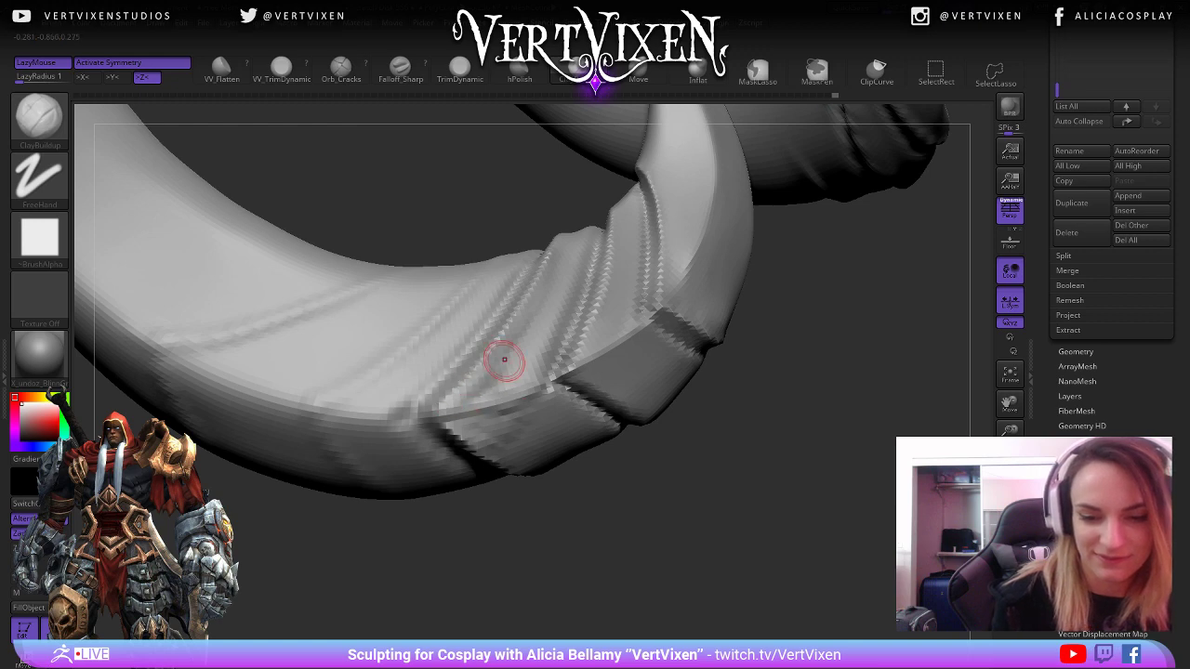
# Smooth the built-up clay on the band between the second and third creases.
pyautogui.press('shift')
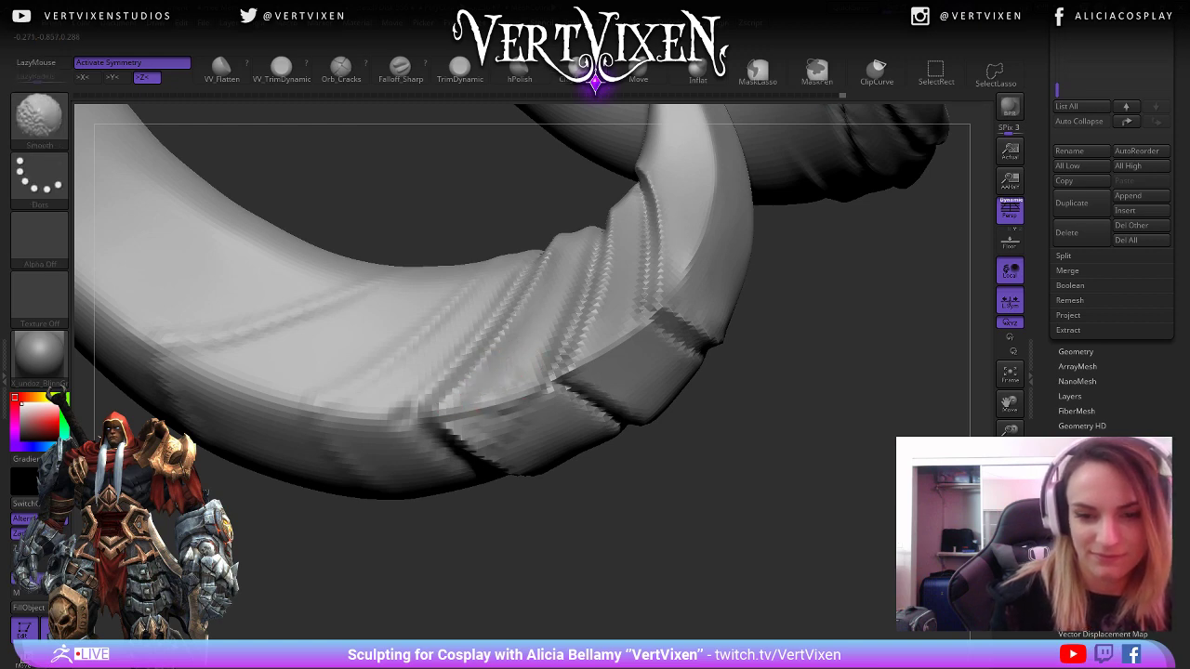
pyautogui.moveTo(685, 473); pyautogui.dragTo(507, 414)
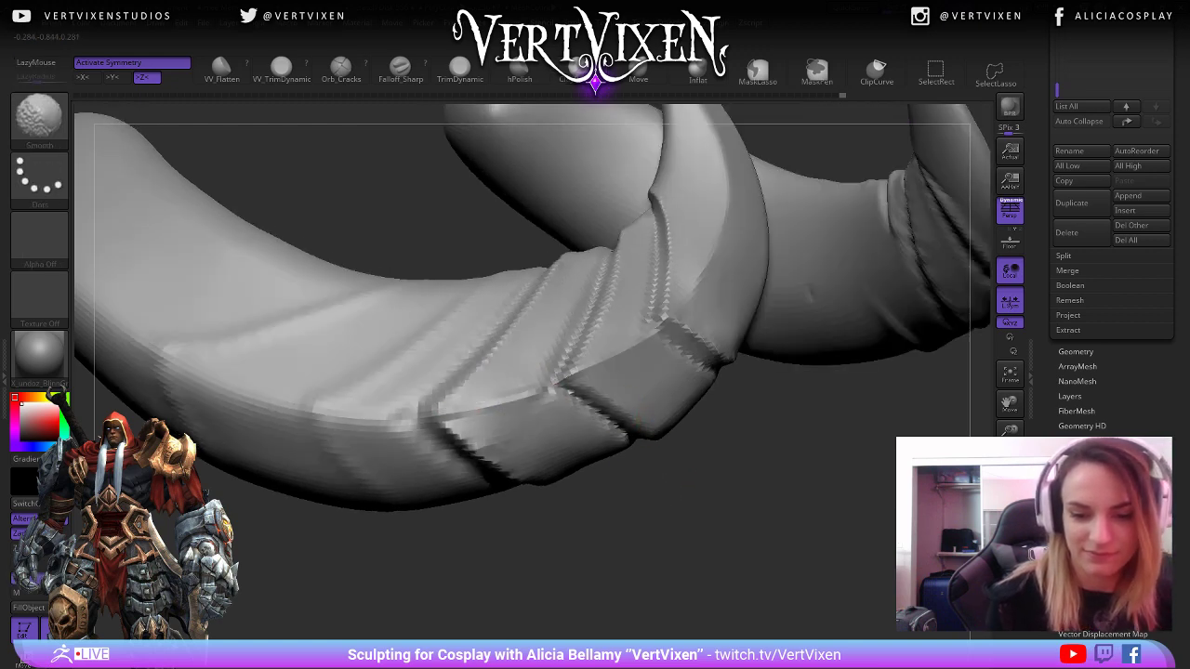
pyautogui.press('f')
pyautogui.moveTo(651, 479)
pyautogui.mouseDown()
pyautogui.moveTo(698, 540)
pyautogui.moveTo(735, 552)
pyautogui.moveTo(747, 512)
pyautogui.moveTo(740, 552)
pyautogui.moveTo(704, 453)
pyautogui.mouseUp()
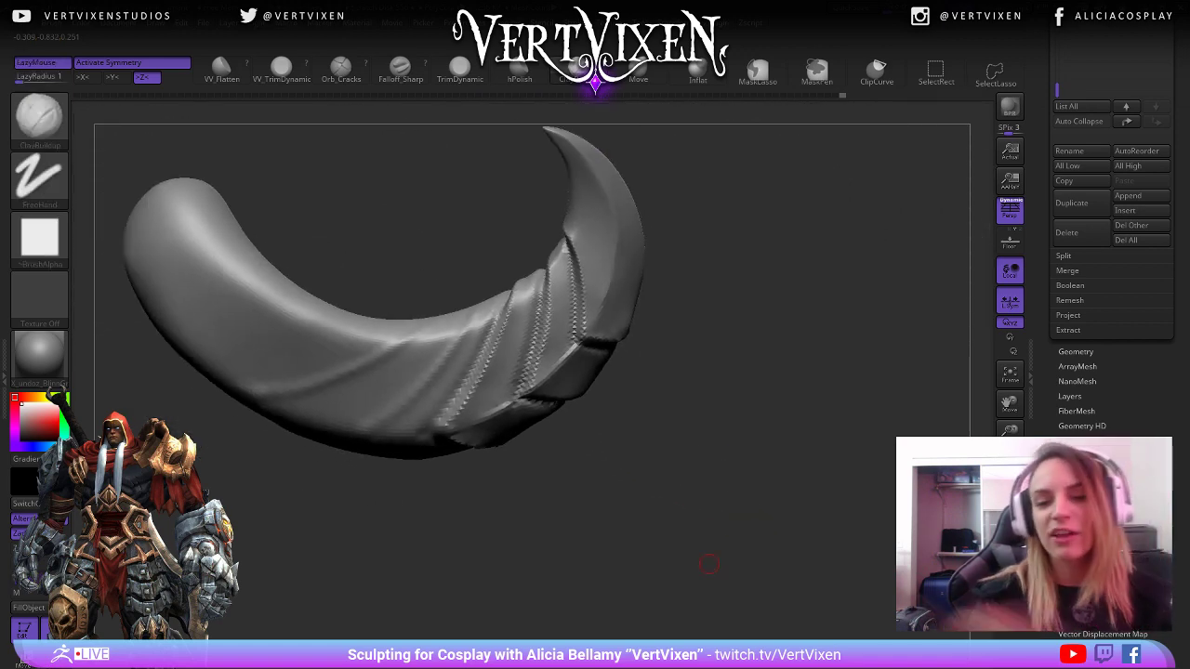
# Polish the edge of the third crease near the tusk's inner curve with the hPolish brush.
pyautogui.moveTo(639, 628)
pyautogui.mouseDown()
pyautogui.moveTo(637, 417)
pyautogui.moveTo(650, 485)
pyautogui.moveTo(622, 486)
pyautogui.moveTo(609, 567)
pyautogui.mouseUp()
pyautogui.press('b')
pyautogui.press('h')
pyautogui.press('p')
pyautogui.rightClick(613, 517)
pyautogui.keyDown('alt'); pyautogui.moveTo(636, 391); pyautogui.dragTo(610, 371); pyautogui.keyUp('alt')
pyautogui.rightClick(492, 298)
pyautogui.rightClick(624, 501)
pyautogui.moveTo(624, 500); pyautogui.dragTo(524, 420, button='right')
pyautogui.rightClick(524, 420)
pyautogui.write('0')
pyautogui.press('Return')
pyautogui.moveTo(758, 423)
pyautogui.mouseDown()
pyautogui.moveTo(770, 437)
pyautogui.moveTo(755, 484)
pyautogui.moveTo(635, 340)
pyautogui.mouseUp()
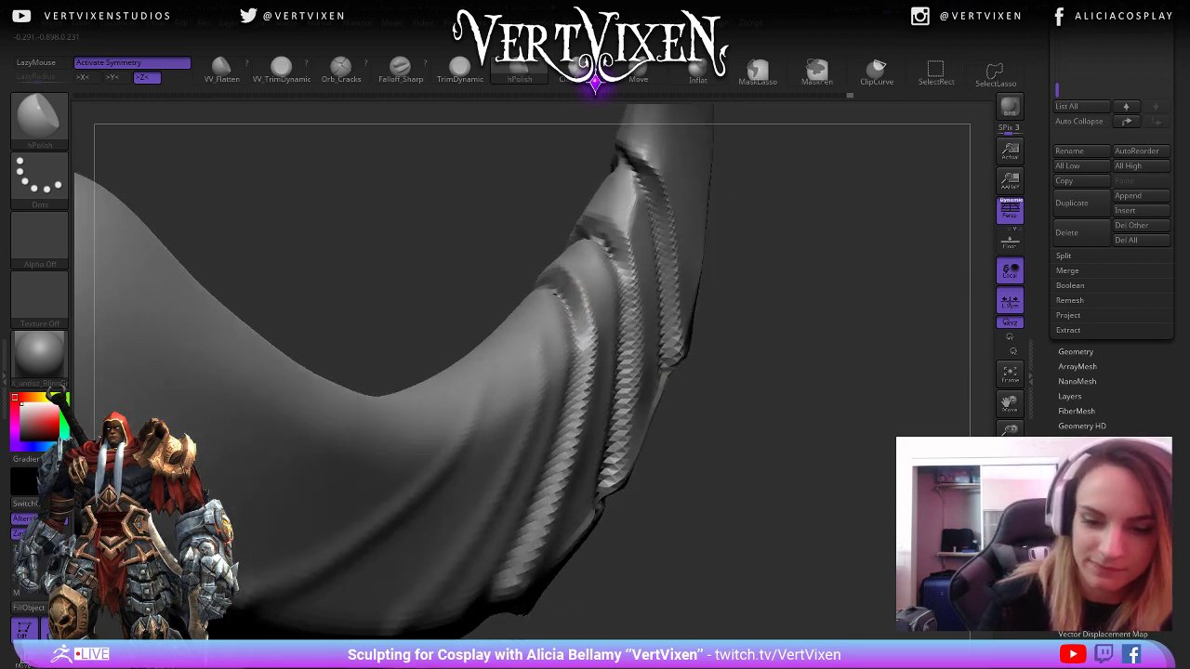
pyautogui.moveTo(635, 340); pyautogui.dragTo(573, 293)
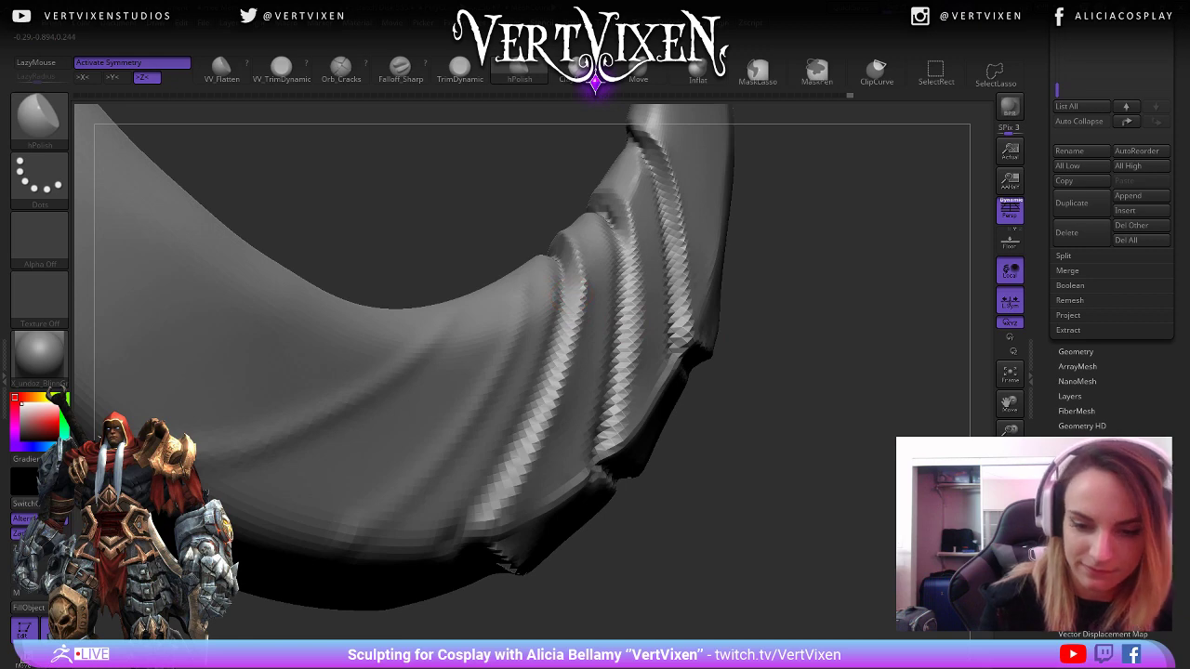
# Polish the raised bands where the creases wrap over the tusk's outer edge.
pyautogui.moveTo(569, 286)
pyautogui.mouseDown(button='right')
pyautogui.moveTo(535, 321)
pyautogui.moveTo(432, 354)
pyautogui.mouseUp(button='right')
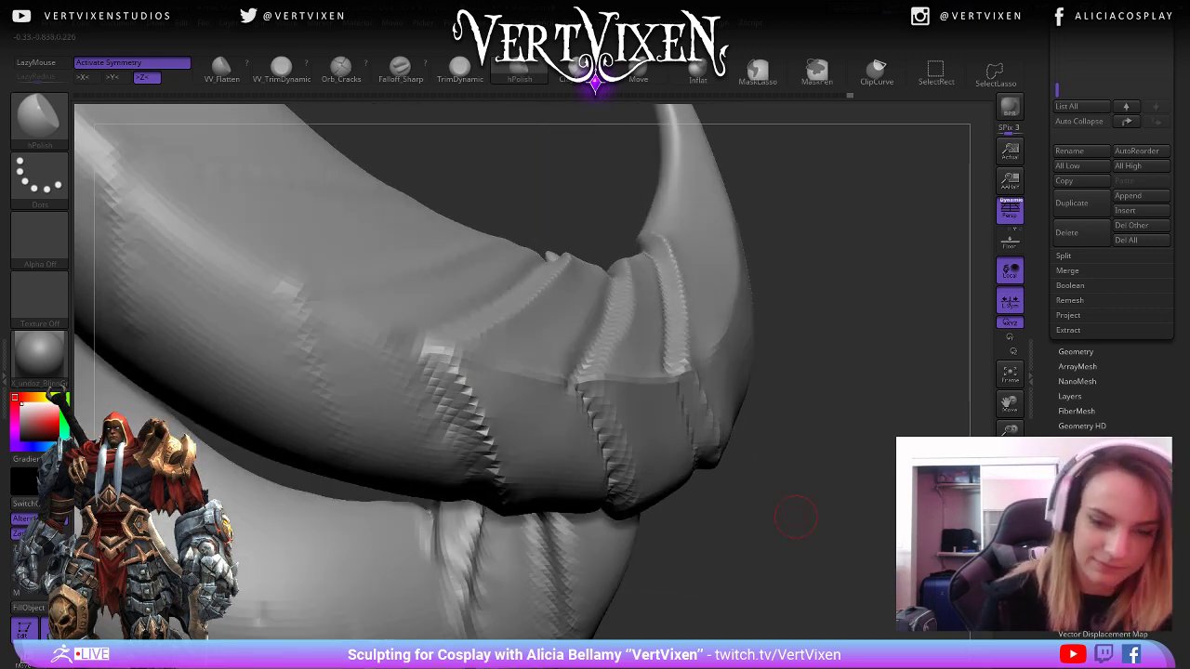
pyautogui.moveTo(796, 517); pyautogui.dragTo(769, 368)
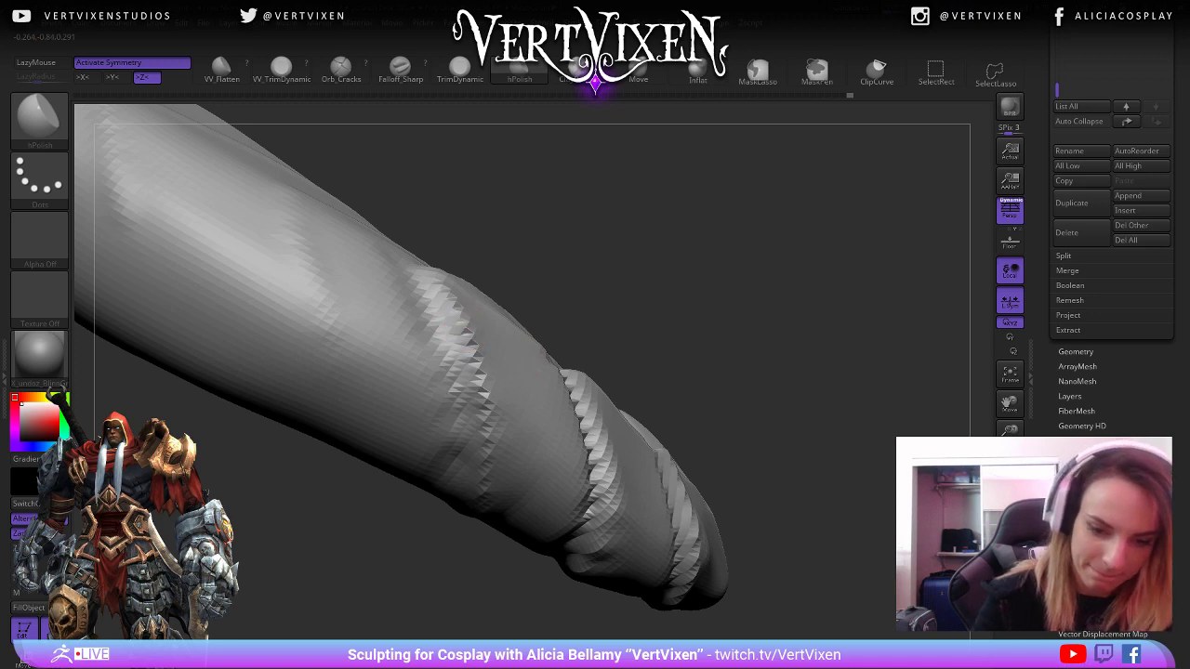
pyautogui.keyDown('ctrl'); pyautogui.moveTo(576, 372); pyautogui.dragTo(617, 446, button='right'); pyautogui.keyUp('ctrl')
pyautogui.moveTo(616, 446); pyautogui.dragTo(637, 585)
pyautogui.keyDown('ctrl'); pyautogui.moveTo(638, 600); pyautogui.dragTo(633, 502, button='right'); pyautogui.keyUp('ctrl')
# Redefine the third crease down the tusk's side using Falloff_Sharp with an adjusted draw size.
pyautogui.keyDown('alt'); pyautogui.moveTo(851, 535); pyautogui.dragTo(770, 465); pyautogui.keyUp('alt')
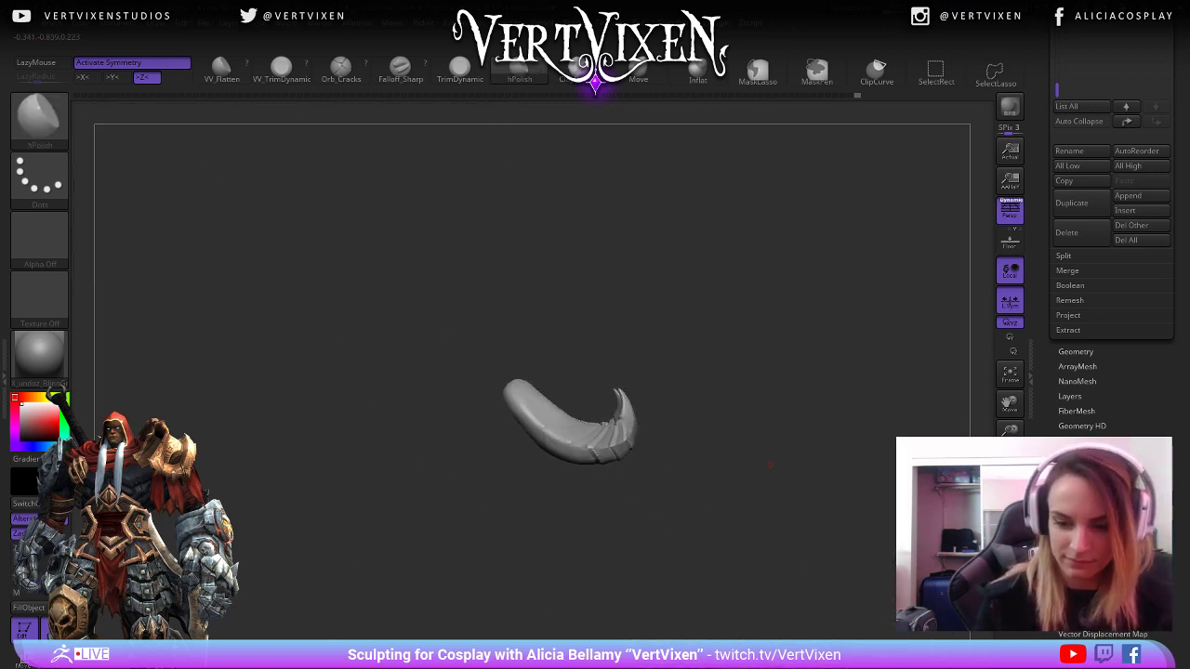
pyautogui.keyDown('ctrl'); pyautogui.moveTo(770, 465); pyautogui.dragTo(776, 549, button='right'); pyautogui.keyUp('ctrl')
pyautogui.moveTo(776, 549); pyautogui.dragTo(842, 532)
pyautogui.keyDown('alt'); pyautogui.moveTo(842, 531); pyautogui.dragTo(826, 516); pyautogui.keyUp('alt')
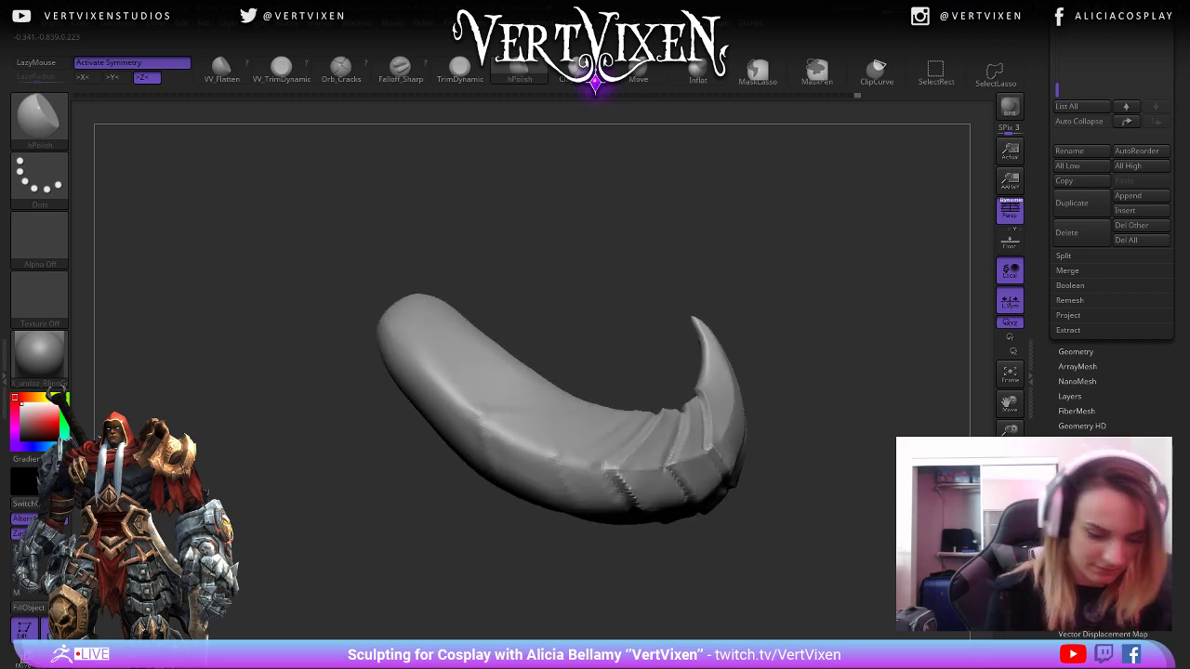
pyautogui.press('b')
pyautogui.press('f')
pyautogui.press('s')
pyautogui.moveTo(840, 370)
pyautogui.keyDown('alt'); pyautogui.mouseDown()
pyautogui.moveTo(840, 329)
pyautogui.moveTo(841, 395)
pyautogui.mouseUp(); pyautogui.keyUp('alt')
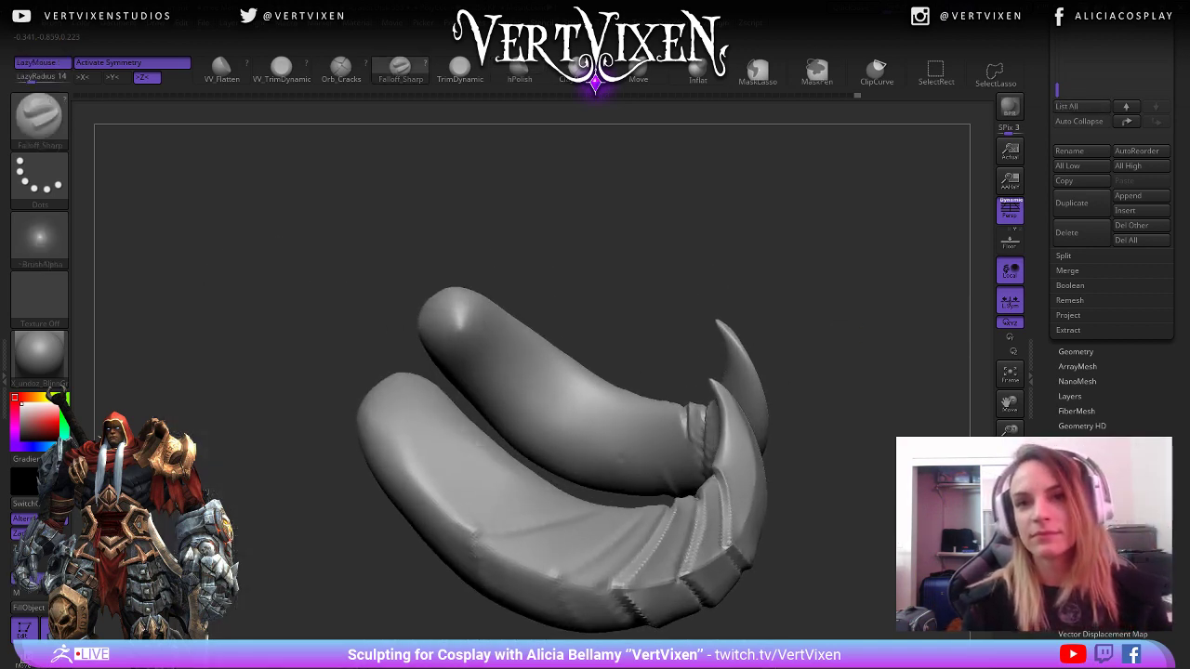
pyautogui.moveTo(840, 549); pyautogui.dragTo(852, 574)
pyautogui.keyDown('alt'); pyautogui.moveTo(853, 574); pyautogui.dragTo(813, 430); pyautogui.keyUp('alt')
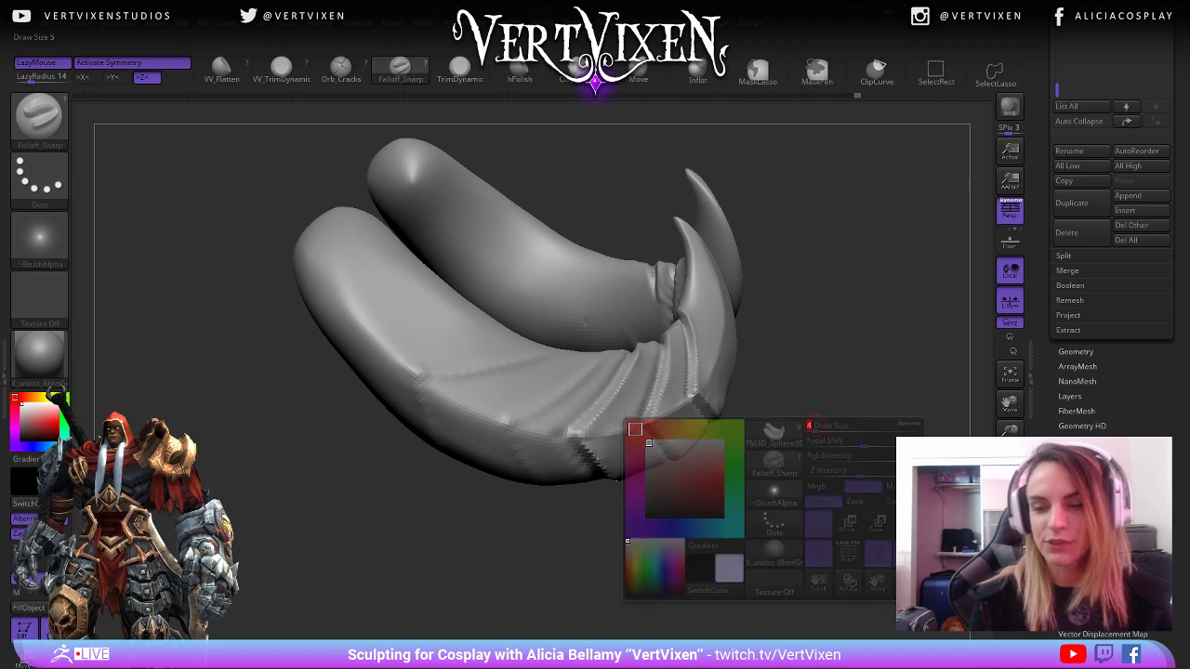
pyautogui.moveTo(816, 535)
pyautogui.mouseDown()
pyautogui.moveTo(802, 564)
pyautogui.moveTo(646, 491)
pyautogui.mouseUp()
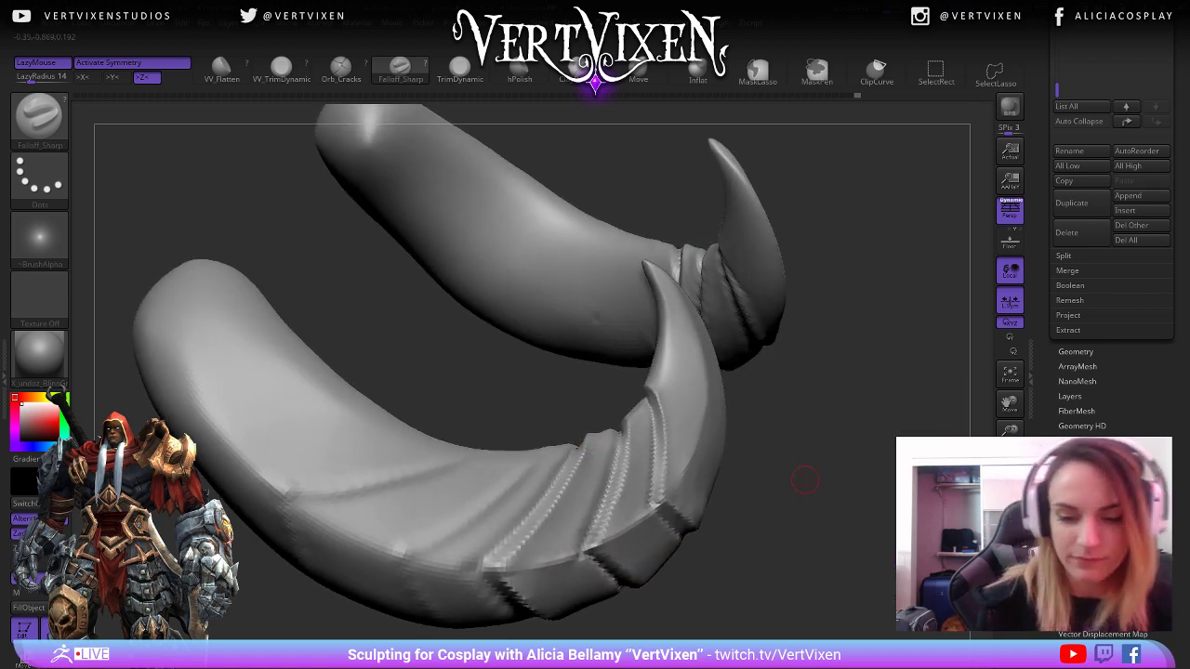
pyautogui.keyDown('alt'); pyautogui.moveTo(786, 549); pyautogui.dragTo(766, 428); pyautogui.keyUp('alt')
pyautogui.press('space')
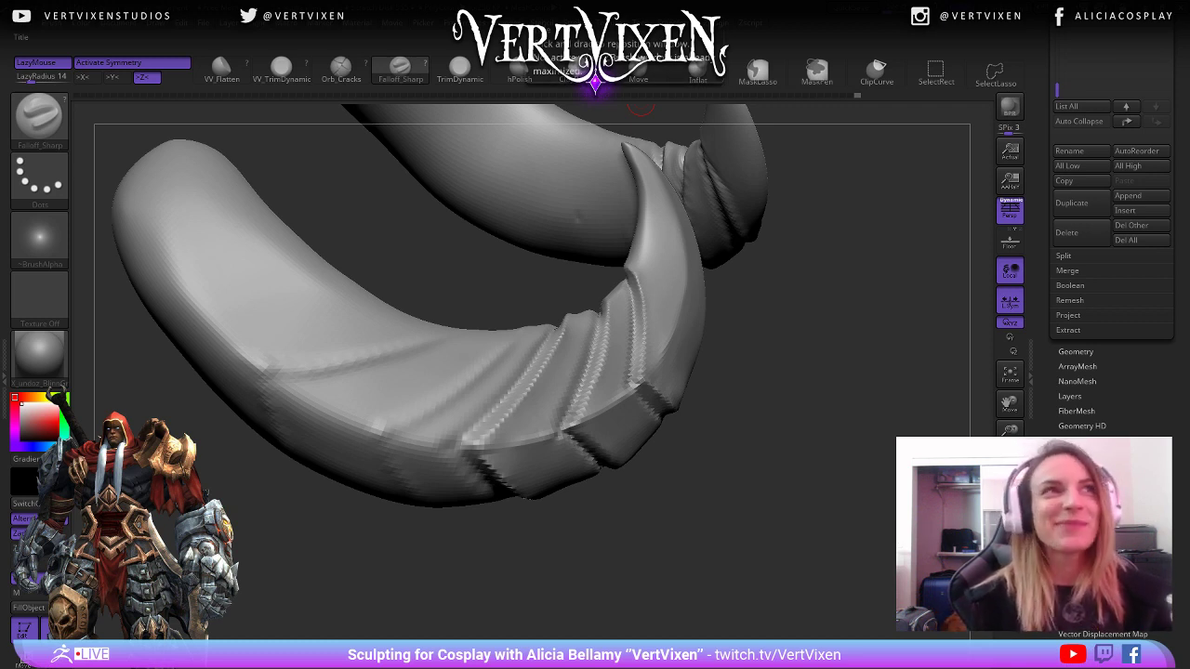
pyautogui.moveTo(735, 558)
pyautogui.mouseDown()
pyautogui.moveTo(758, 567)
pyautogui.moveTo(771, 552)
pyautogui.moveTo(780, 476)
pyautogui.moveTo(799, 492)
pyautogui.moveTo(743, 479)
pyautogui.moveTo(637, 347)
pyautogui.mouseUp()
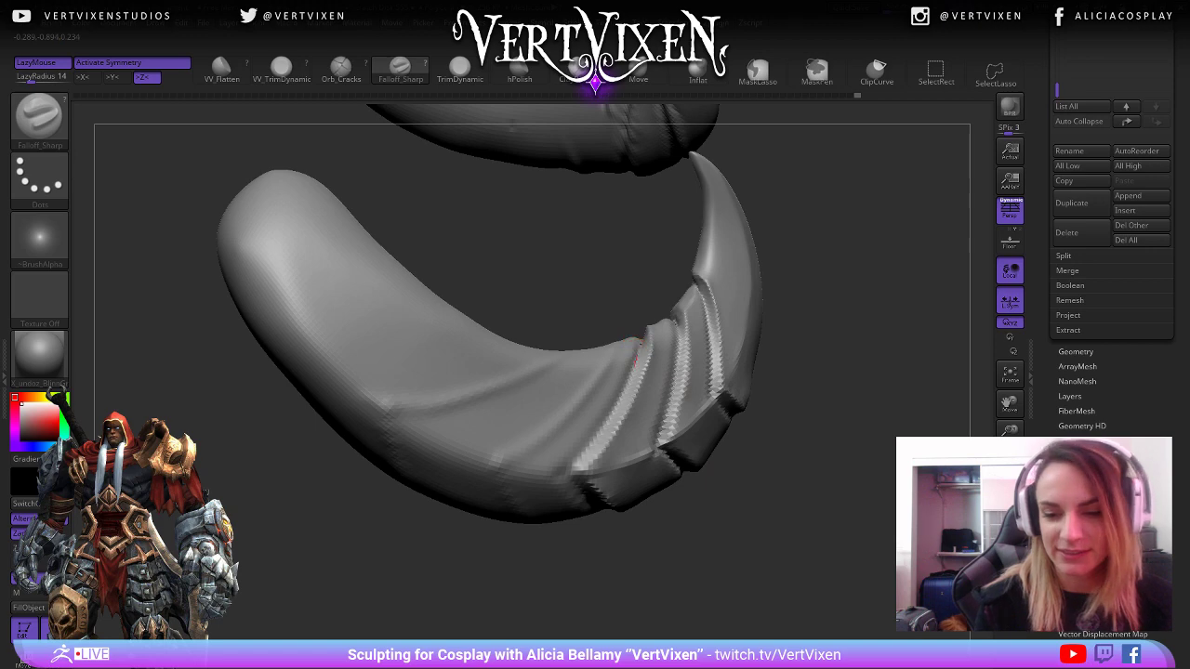
pyautogui.moveTo(571, 472)
pyautogui.mouseDown()
pyautogui.moveTo(557, 502)
pyautogui.moveTo(659, 406)
pyautogui.moveTo(537, 331)
pyautogui.moveTo(579, 334)
pyautogui.mouseUp()
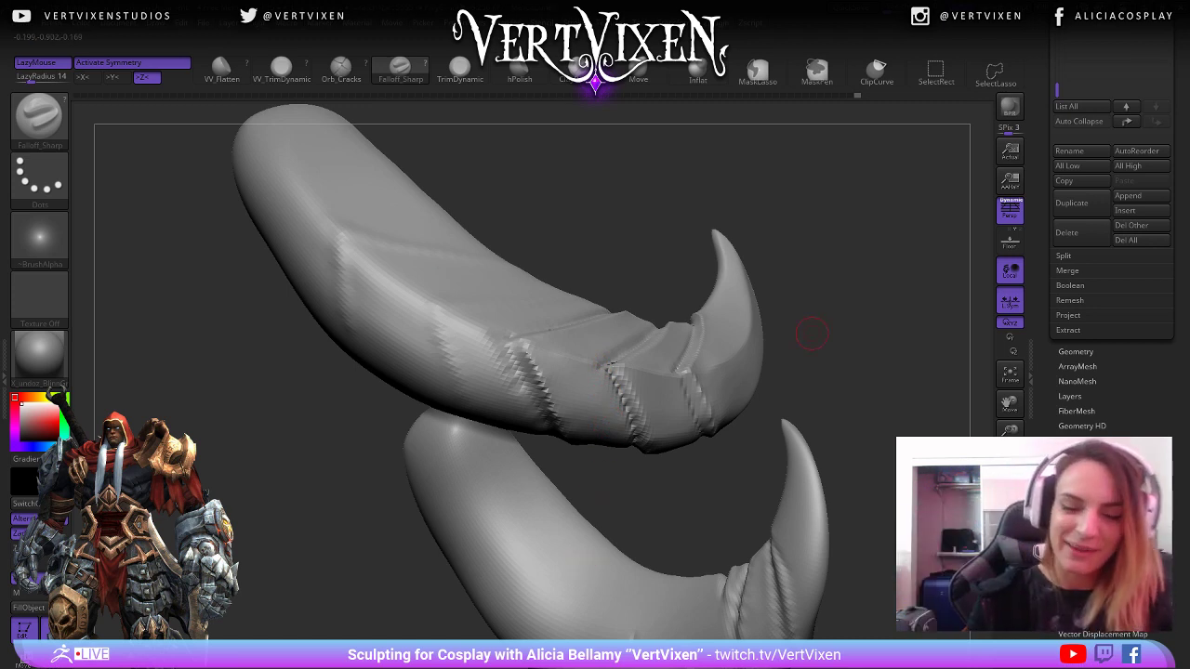
# Sharpen the third crease across the tusk's outer edge with Falloff_Sharp.
pyautogui.moveTo(810, 337); pyautogui.dragTo(758, 325)
pyautogui.moveTo(494, 399)
pyautogui.mouseDown()
pyautogui.moveTo(497, 335)
pyautogui.moveTo(516, 326)
pyautogui.moveTo(553, 491)
pyautogui.moveTo(571, 233)
pyautogui.mouseUp()
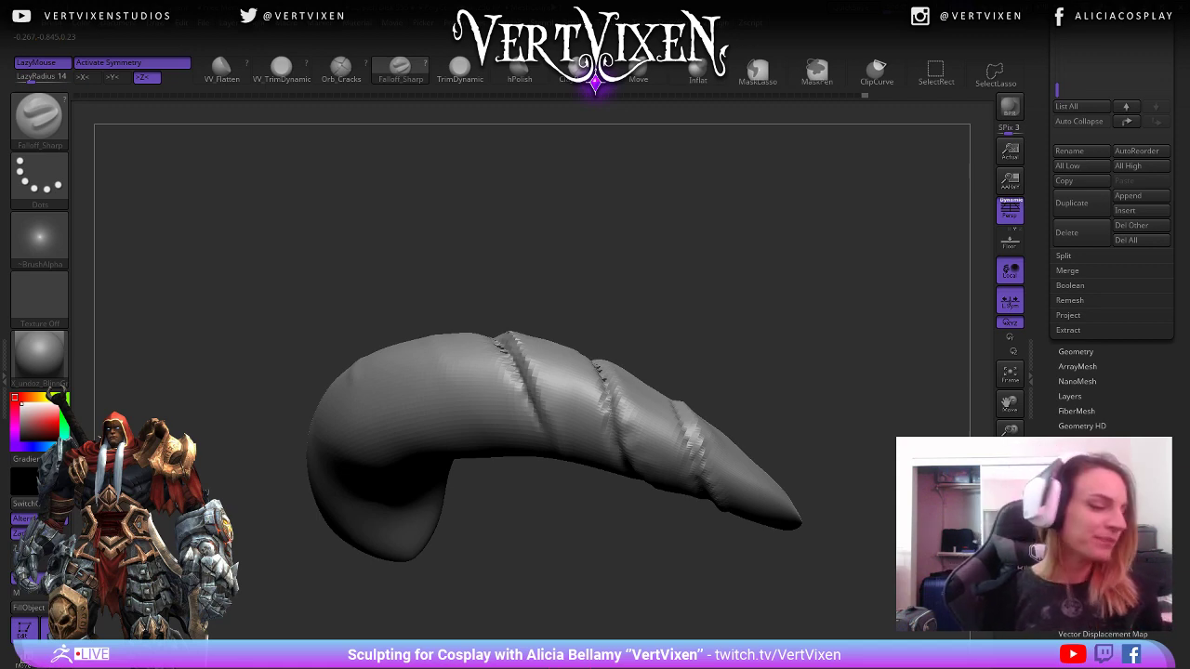
pyautogui.moveTo(781, 223)
pyautogui.mouseDown()
pyautogui.moveTo(629, 483)
pyautogui.moveTo(564, 555)
pyautogui.mouseUp()
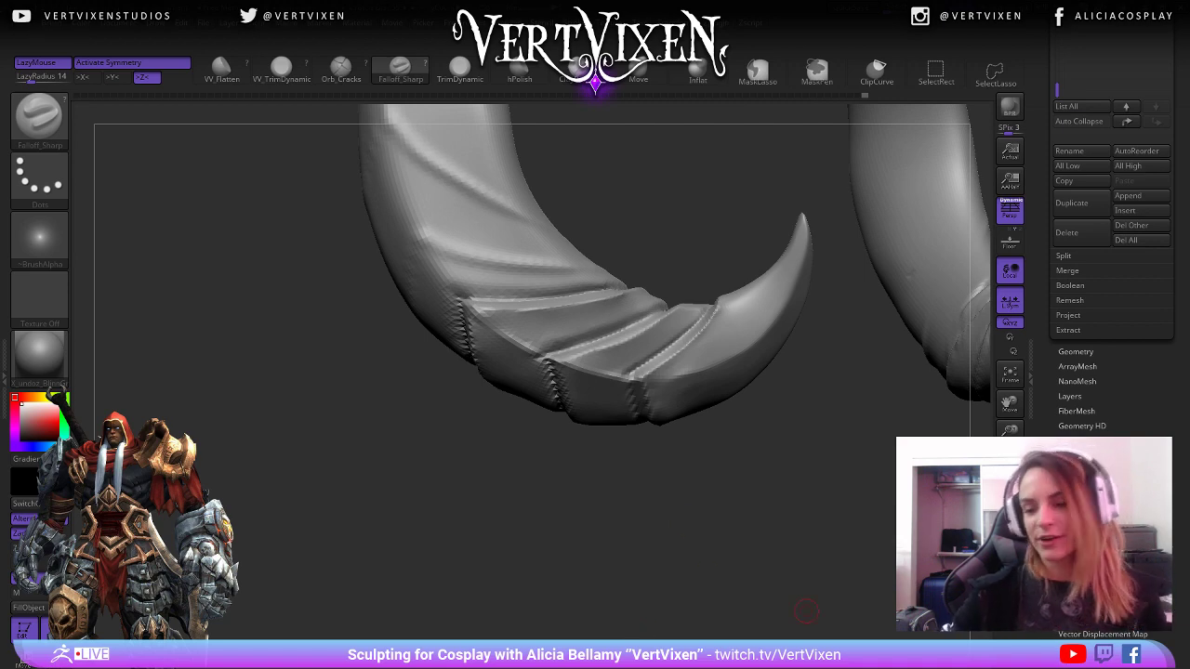
# Show the full creature head again, select the face mesh, and raise it to a higher subdivision level to review it with the tusks.
pyautogui.keyDown('ctrl'); pyautogui.keyDown('shift'); pyautogui.click(604, 636); pyautogui.keyUp('shift'); pyautogui.keyUp('ctrl')
pyautogui.keyDown('alt'); pyautogui.moveTo(604, 637); pyautogui.dragTo(595, 465); pyautogui.keyUp('alt')
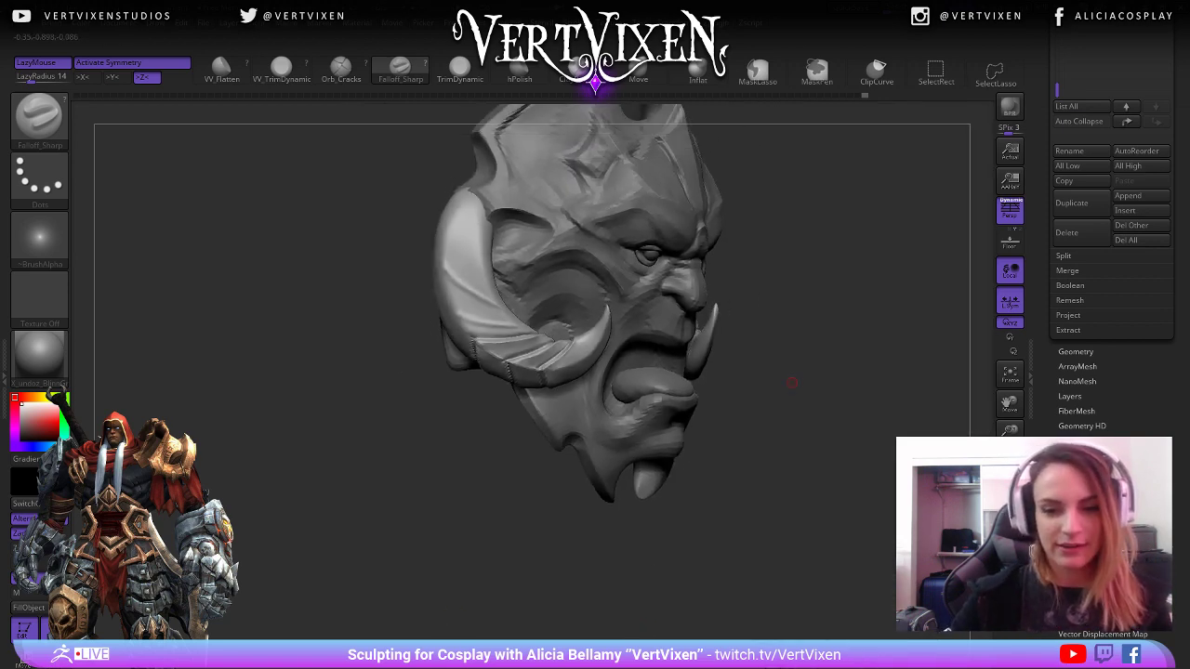
pyautogui.moveTo(797, 380); pyautogui.dragTo(707, 470)
pyautogui.keyDown('alt'); pyautogui.click(656, 452); pyautogui.keyUp('alt')
pyautogui.press('d')
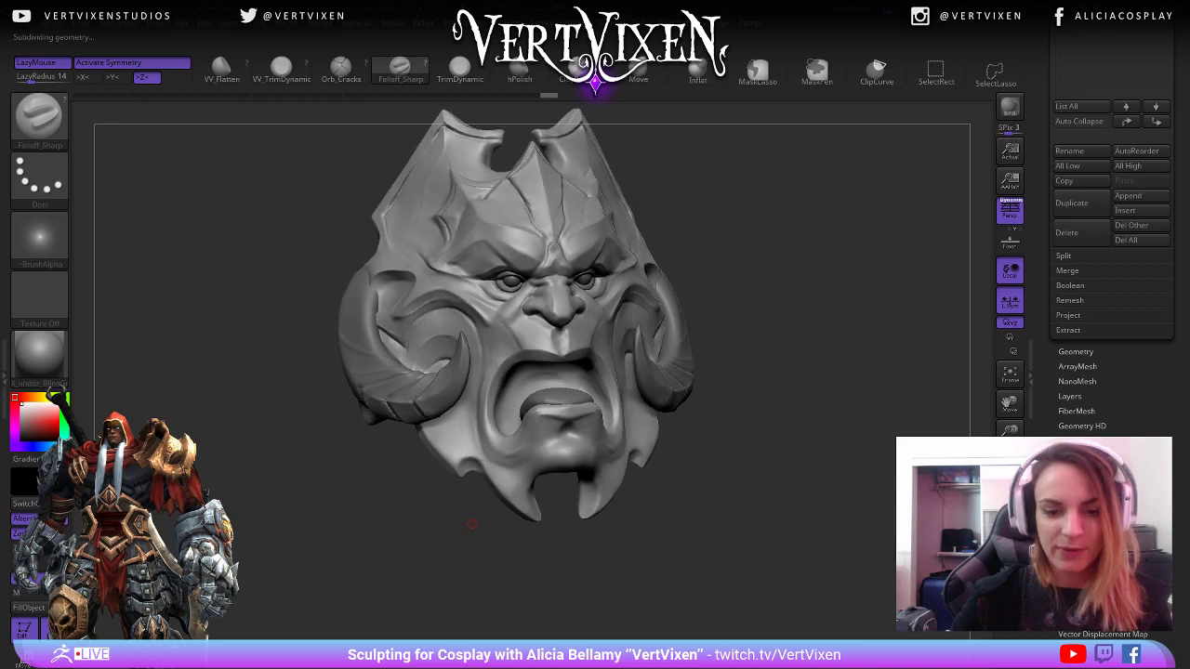
pyautogui.moveTo(472, 525); pyautogui.dragTo(706, 483)
pyautogui.moveTo(818, 372)
pyautogui.mouseDown()
pyautogui.moveTo(733, 307)
pyautogui.moveTo(645, 334)
pyautogui.mouseUp()
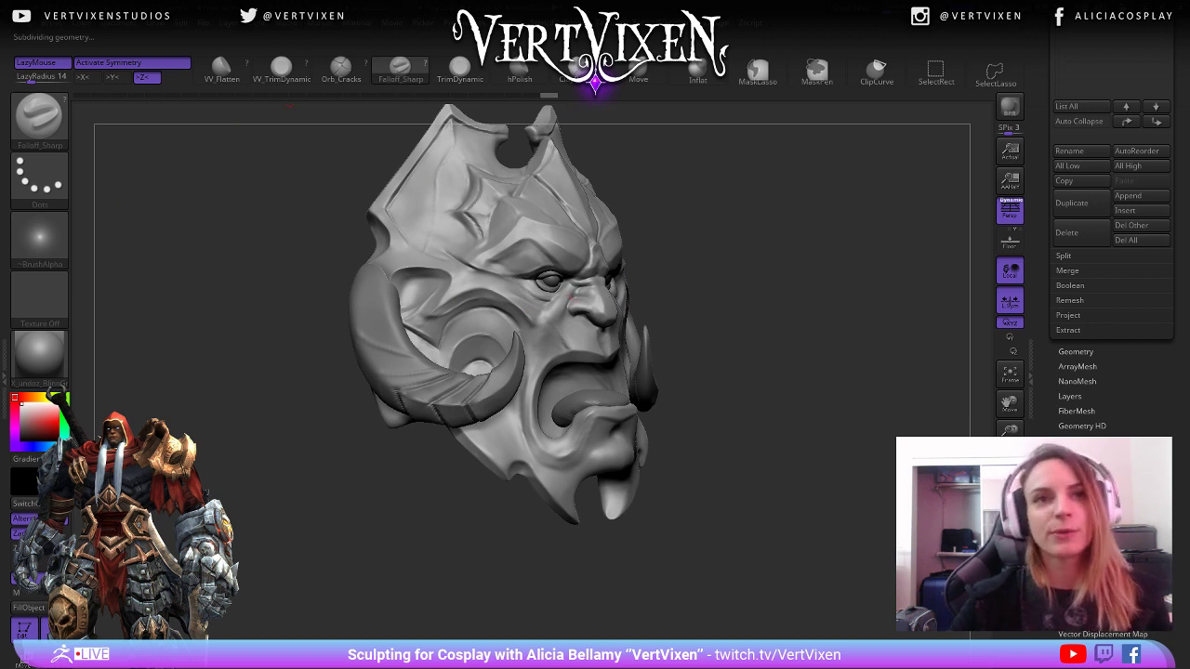
pyautogui.moveTo(751, 319); pyautogui.dragTo(737, 340)
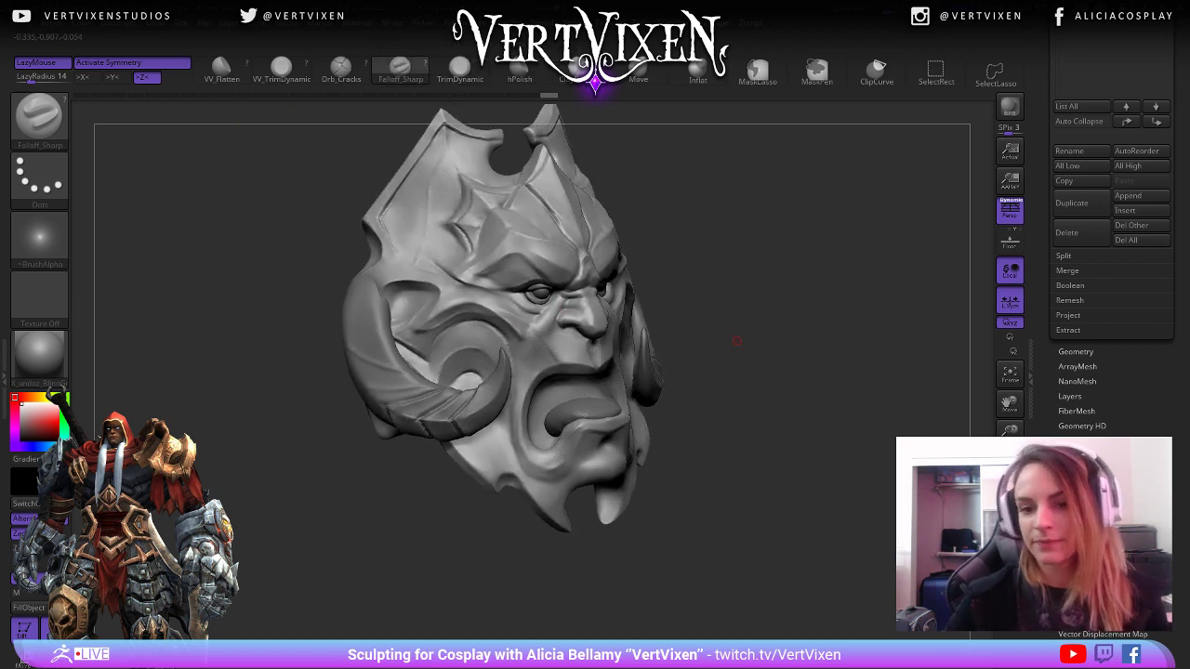
pyautogui.moveTo(743, 292); pyautogui.dragTo(700, 303)
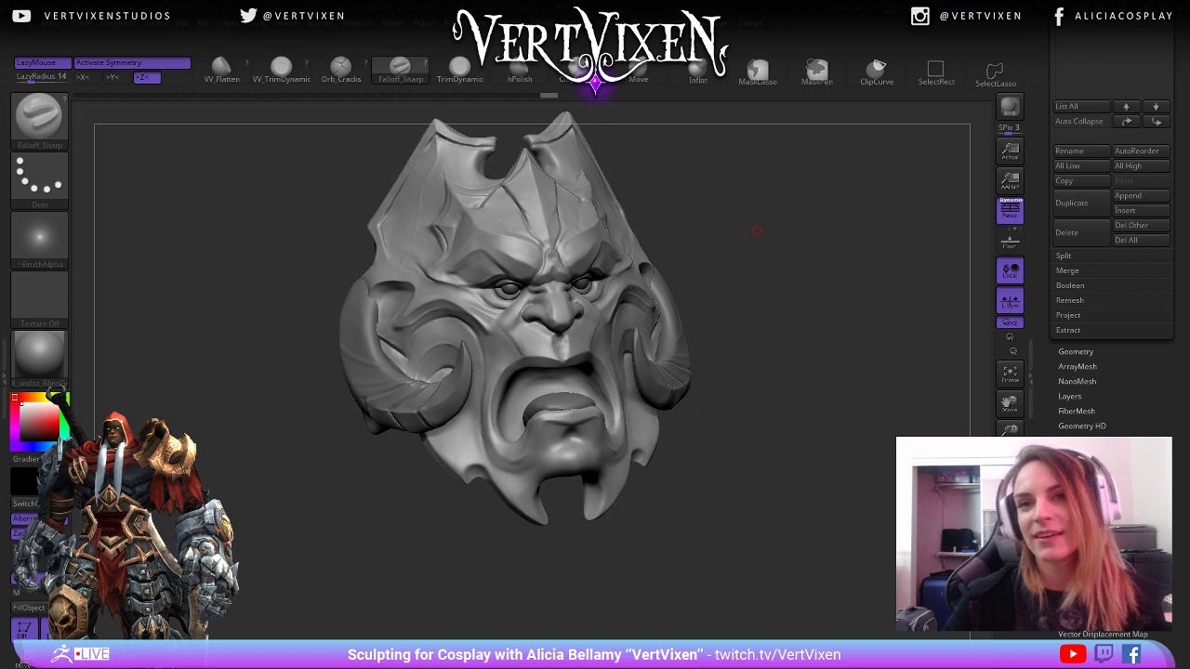
pyautogui.moveTo(757, 232); pyautogui.dragTo(753, 236)
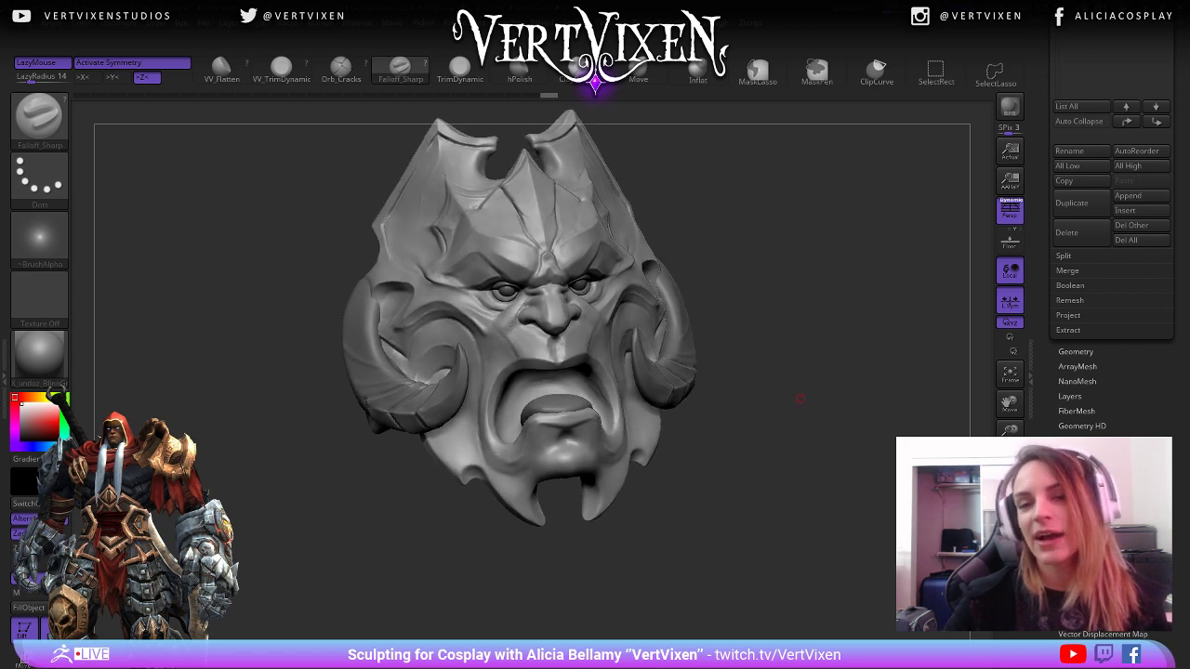
# Select the tusk mesh on the creature head and isolate it from the other parts.
pyautogui.moveTo(799, 400); pyautogui.dragTo(825, 406)
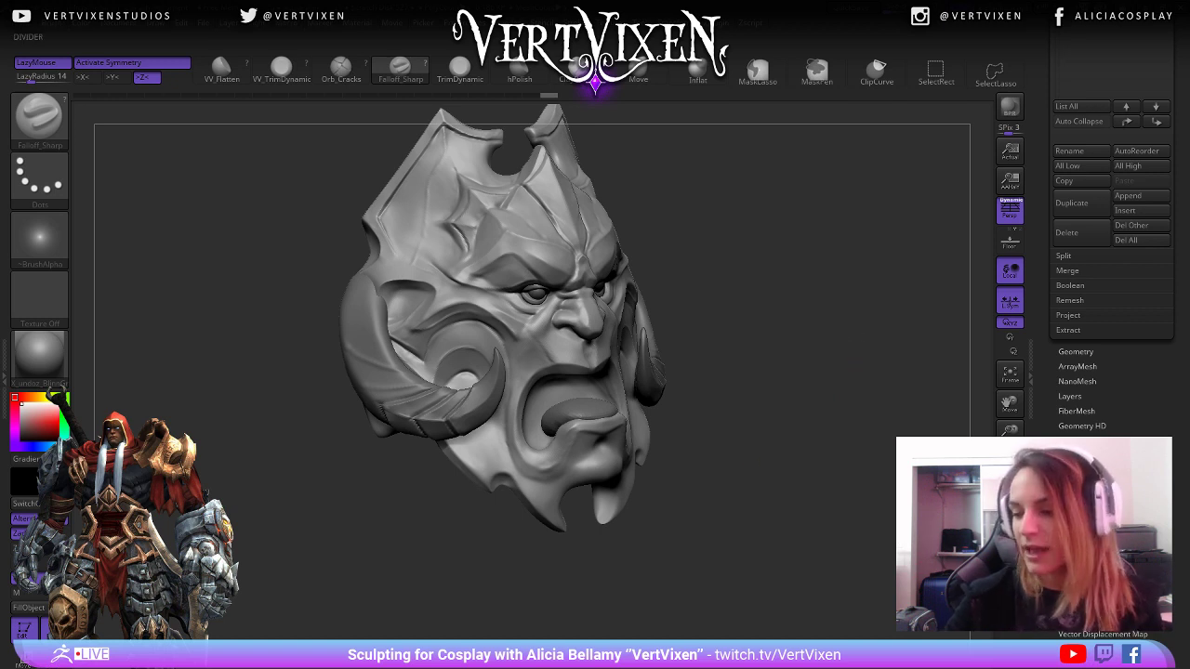
pyautogui.click(1010, 569)
pyautogui.click(1009, 569)
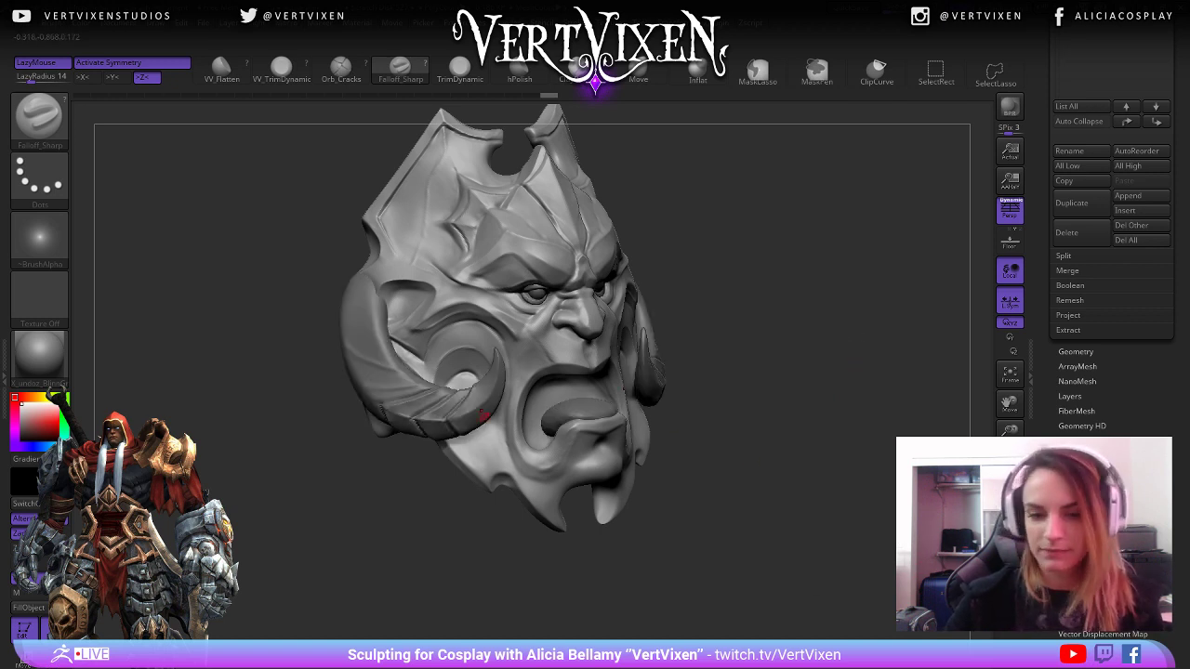
pyautogui.keyDown('alt'); pyautogui.click(476, 413); pyautogui.keyUp('alt')
pyautogui.click(1009, 569)
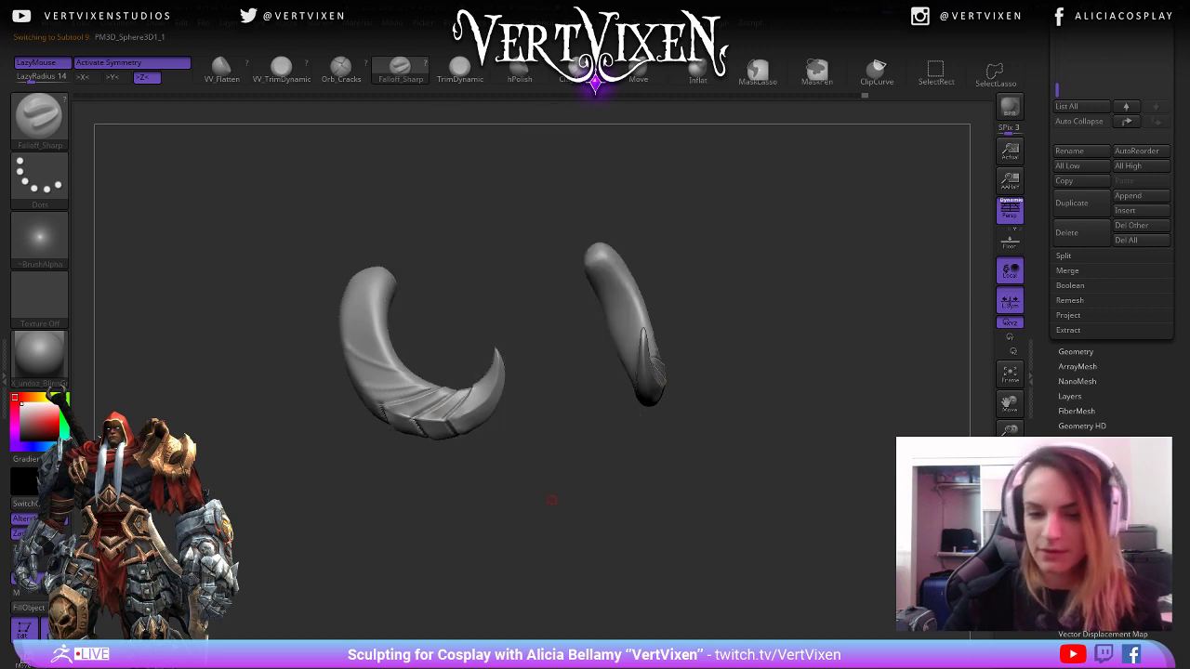
pyautogui.moveTo(545, 493); pyautogui.dragTo(499, 449)
# Polish the surfaces between the creases along the tusk's side and outer edge with hPolish.
pyautogui.press('b')
pyautogui.press('h')
pyautogui.press('p')
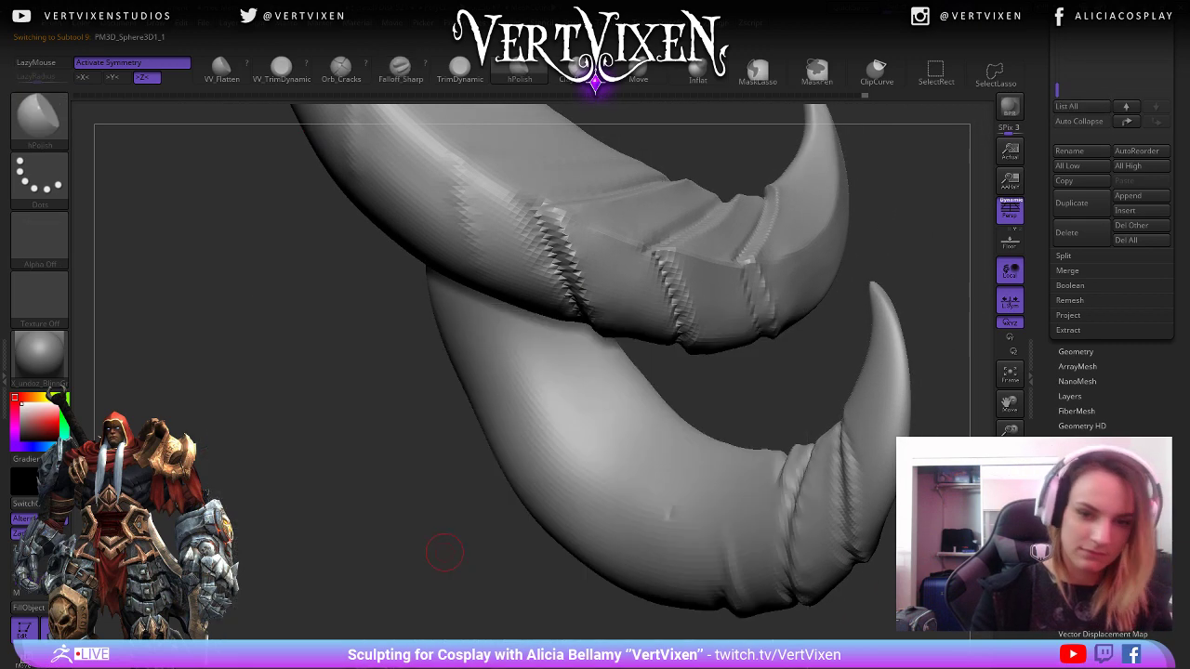
pyautogui.moveTo(446, 555); pyautogui.dragTo(521, 539)
pyautogui.moveTo(569, 396)
pyautogui.mouseDown()
pyautogui.moveTo(502, 447)
pyautogui.moveTo(534, 428)
pyautogui.moveTo(571, 252)
pyautogui.moveTo(635, 276)
pyautogui.mouseUp()
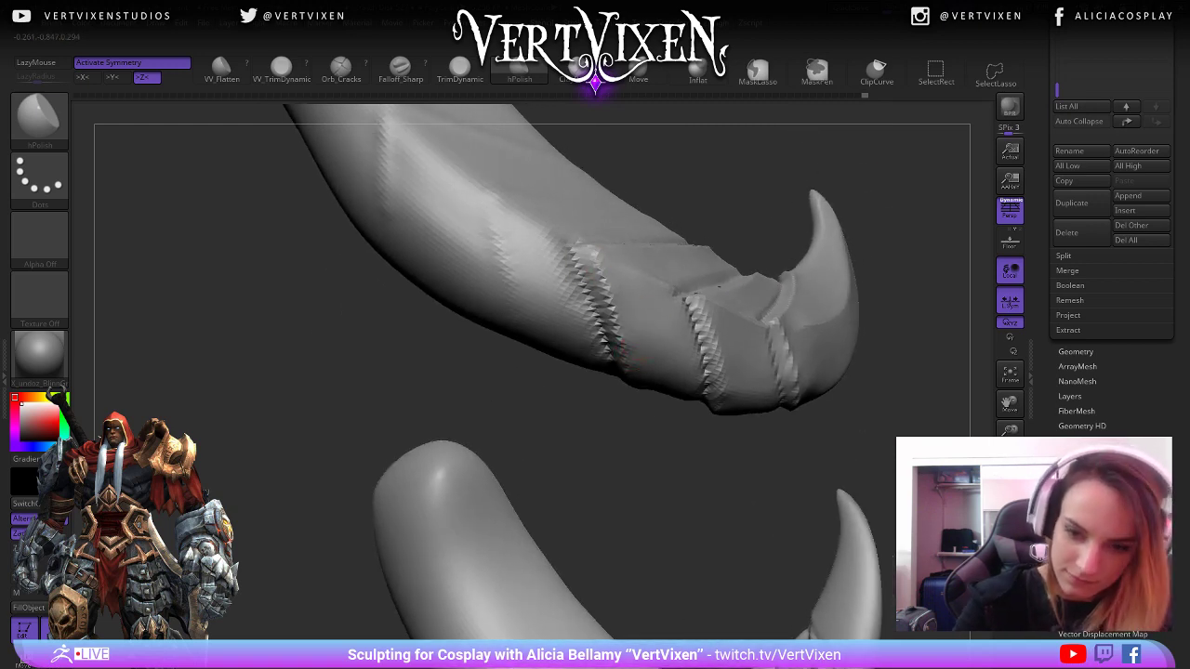
pyautogui.moveTo(629, 437); pyautogui.dragTo(613, 362)
pyautogui.moveTo(577, 423)
pyautogui.mouseDown()
pyautogui.moveTo(599, 372)
pyautogui.moveTo(621, 499)
pyautogui.mouseUp()
pyautogui.moveTo(617, 552)
pyautogui.mouseDown()
pyautogui.moveTo(664, 202)
pyautogui.moveTo(642, 626)
pyautogui.moveTo(633, 590)
pyautogui.moveTo(706, 418)
pyautogui.moveTo(752, 260)
pyautogui.moveTo(655, 209)
pyautogui.moveTo(623, 358)
pyautogui.mouseUp()
pyautogui.moveTo(438, 290); pyautogui.dragTo(433, 388)
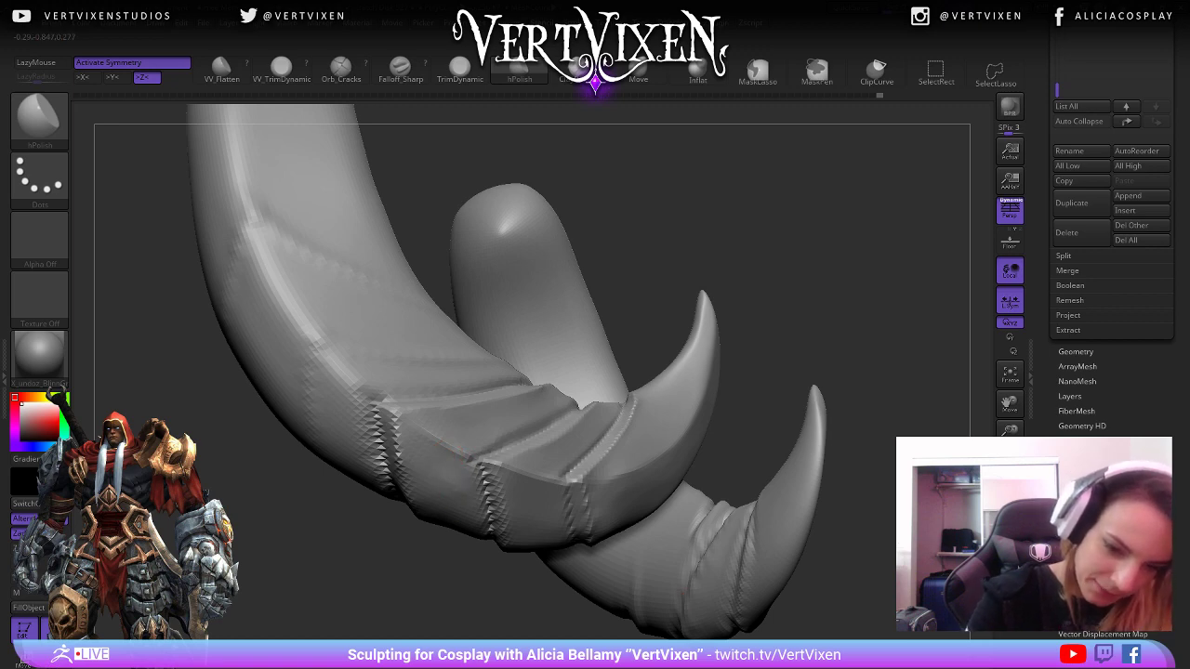
pyautogui.moveTo(557, 419); pyautogui.dragTo(567, 386, button='right')
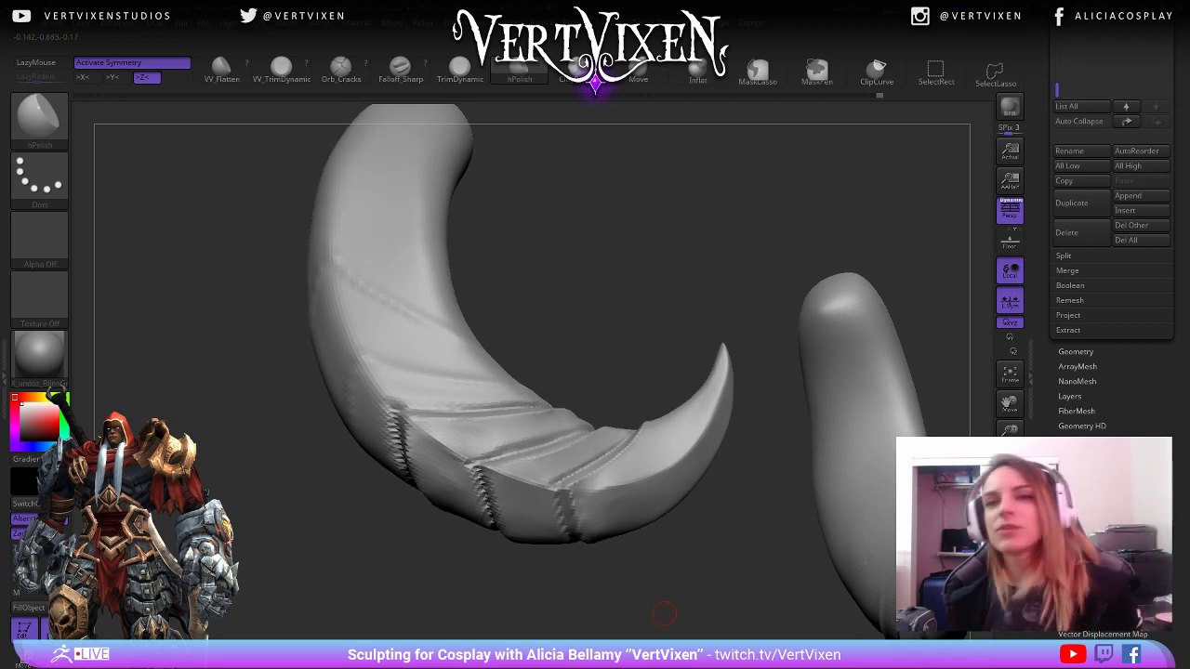
pyautogui.moveTo(663, 614)
pyautogui.mouseDown(button='right')
pyautogui.moveTo(611, 378)
pyautogui.moveTo(512, 417)
pyautogui.mouseUp(button='right')
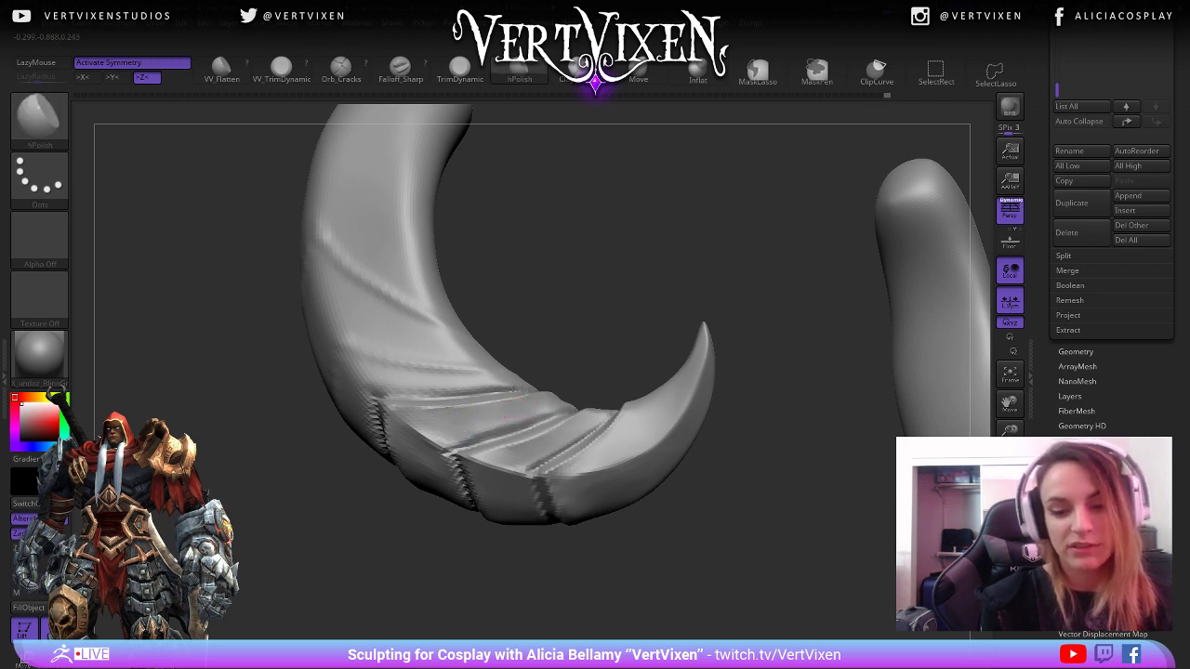
pyautogui.moveTo(510, 414); pyautogui.dragTo(581, 256, button='right')
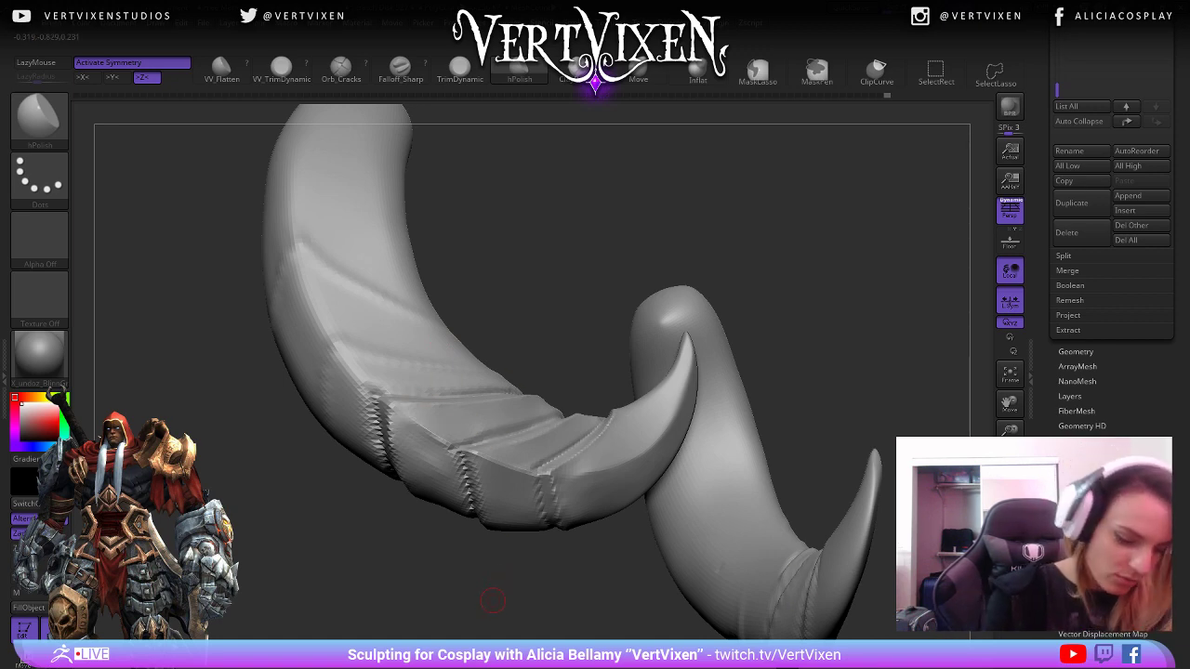
# Build up the band beside the third crease with ClayBuildup, smooth it, and flatten it again with hPolish.
pyautogui.press('b')
pyautogui.press('c')
pyautogui.press('b')
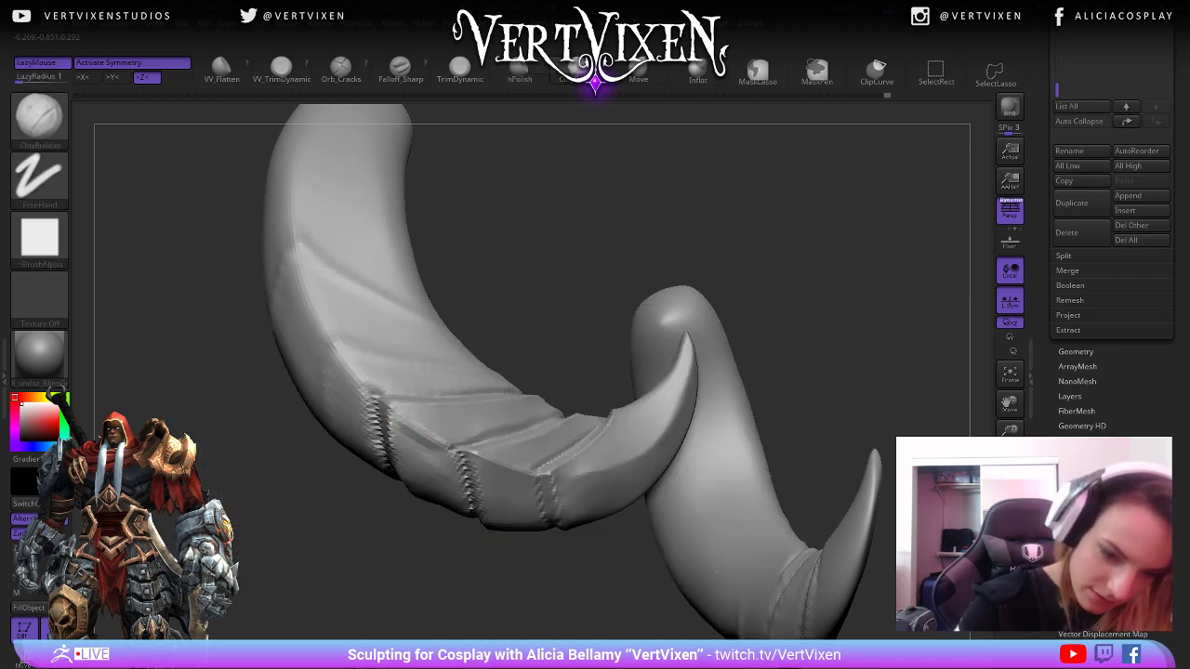
pyautogui.press('shift')
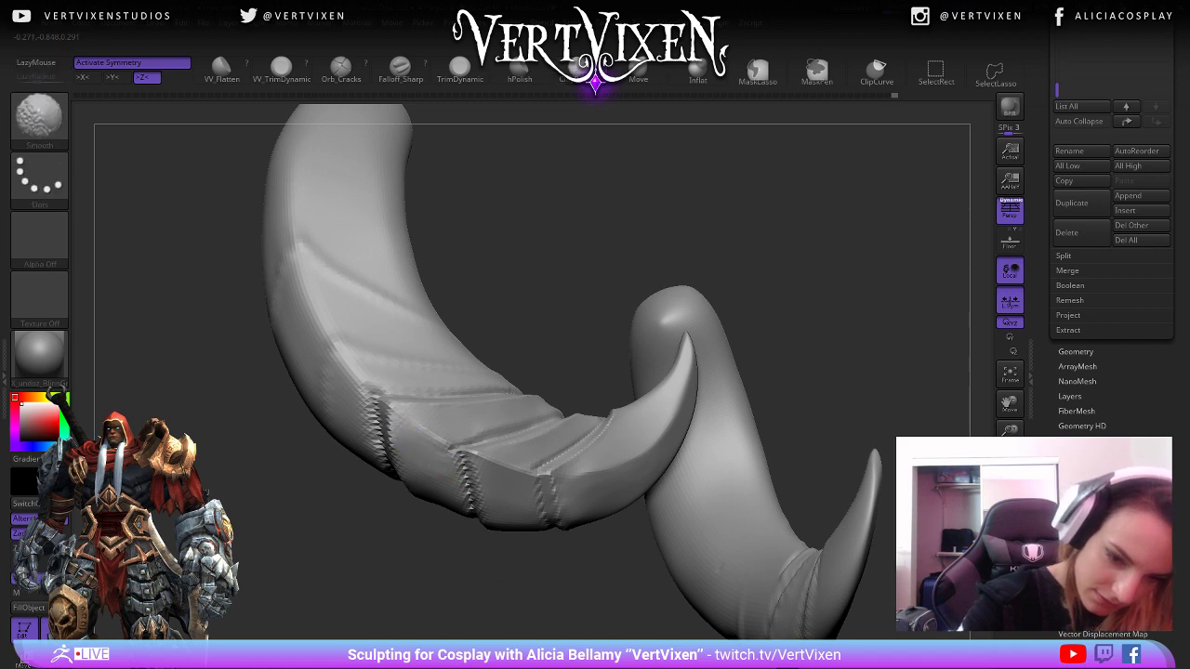
pyautogui.press('b')
pyautogui.press('h')
pyautogui.press('p')
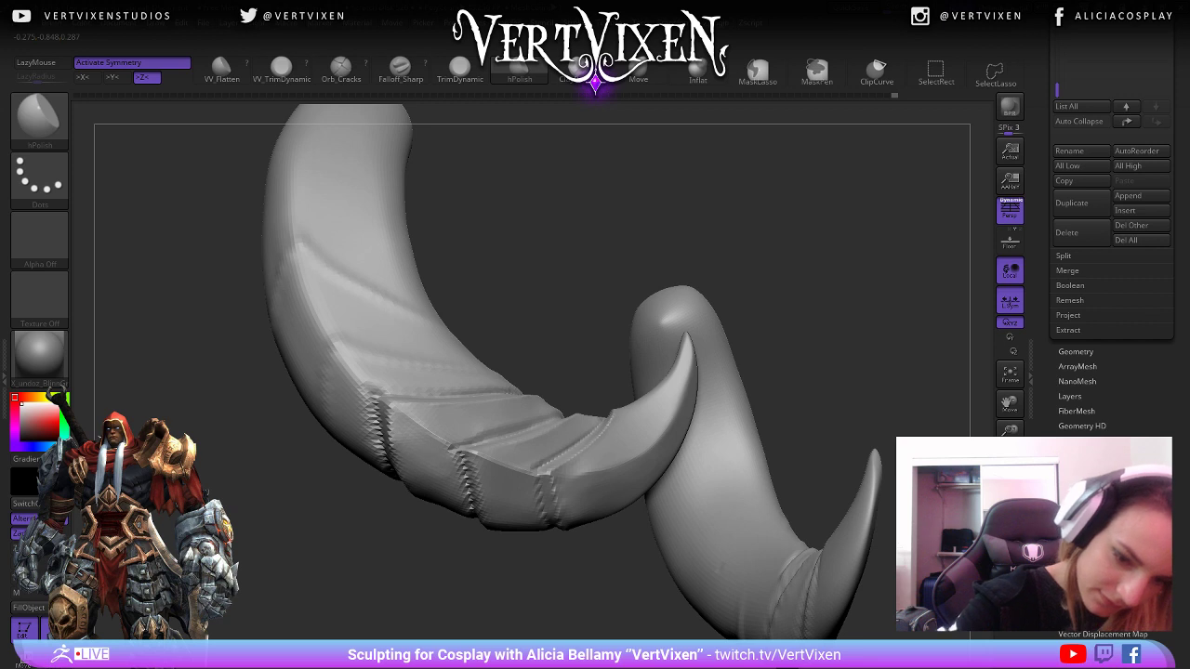
pyautogui.keyDown('alt'); pyautogui.moveTo(807, 432); pyautogui.dragTo(707, 363); pyautogui.keyUp('alt')
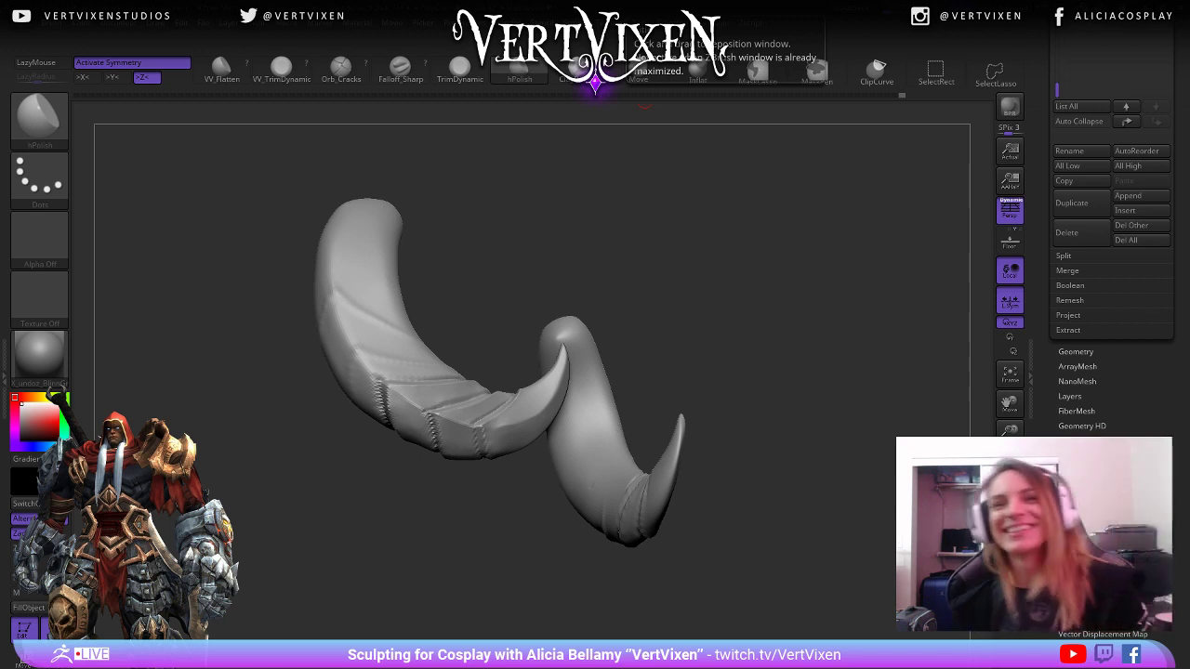
# Examine the creases and bands near the tusk's tip from several angles while trying different hPolish draw sizes.
pyautogui.moveTo(502, 558); pyautogui.dragTo(493, 590)
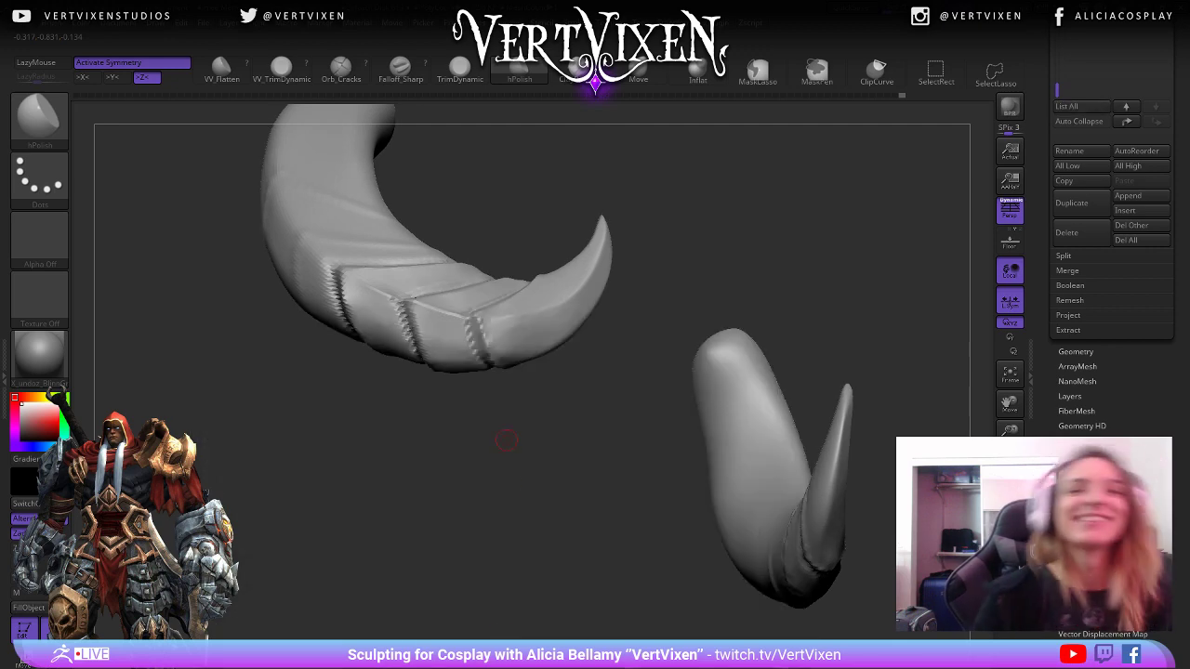
pyautogui.keyDown('alt'); pyautogui.moveTo(506, 441); pyautogui.dragTo(563, 393); pyautogui.keyUp('alt')
pyautogui.press('space')
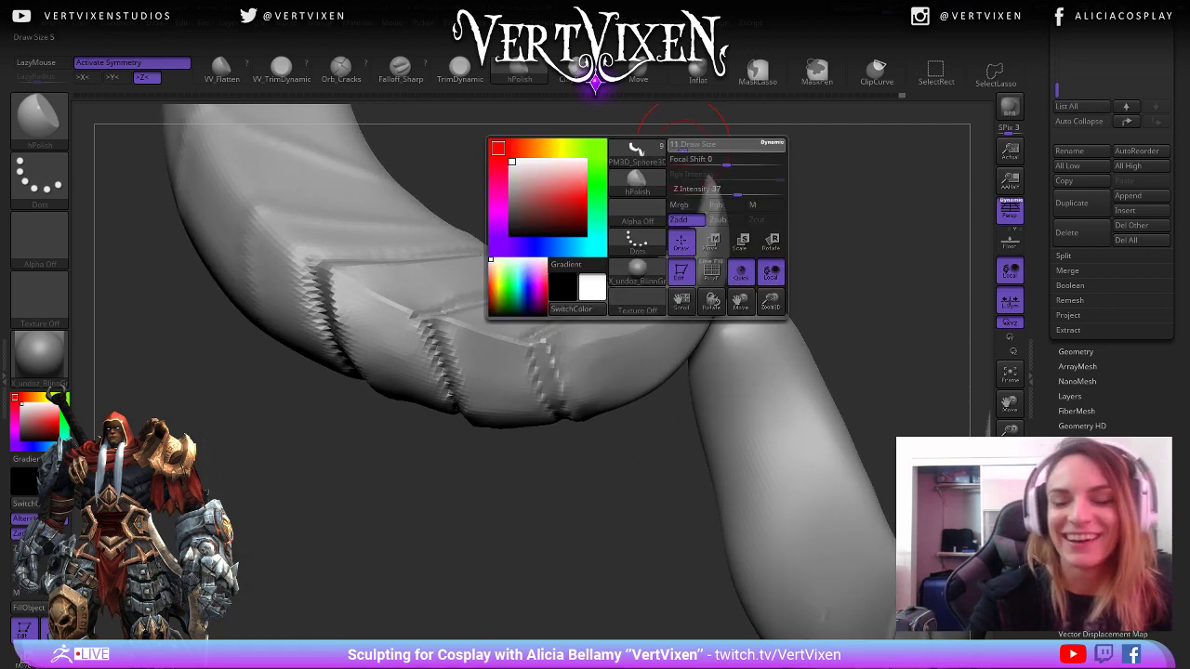
pyautogui.moveTo(704, 182); pyautogui.dragTo(385, 305)
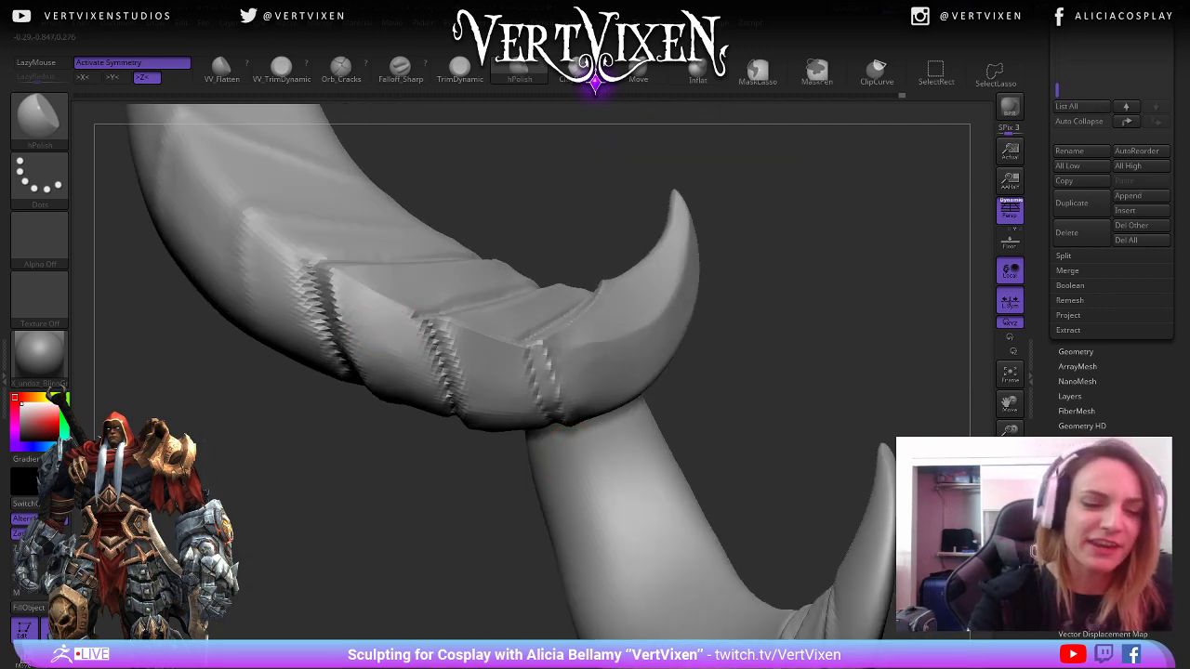
pyautogui.keyDown('alt'); pyautogui.moveTo(520, 507); pyautogui.dragTo(523, 470); pyautogui.keyUp('alt')
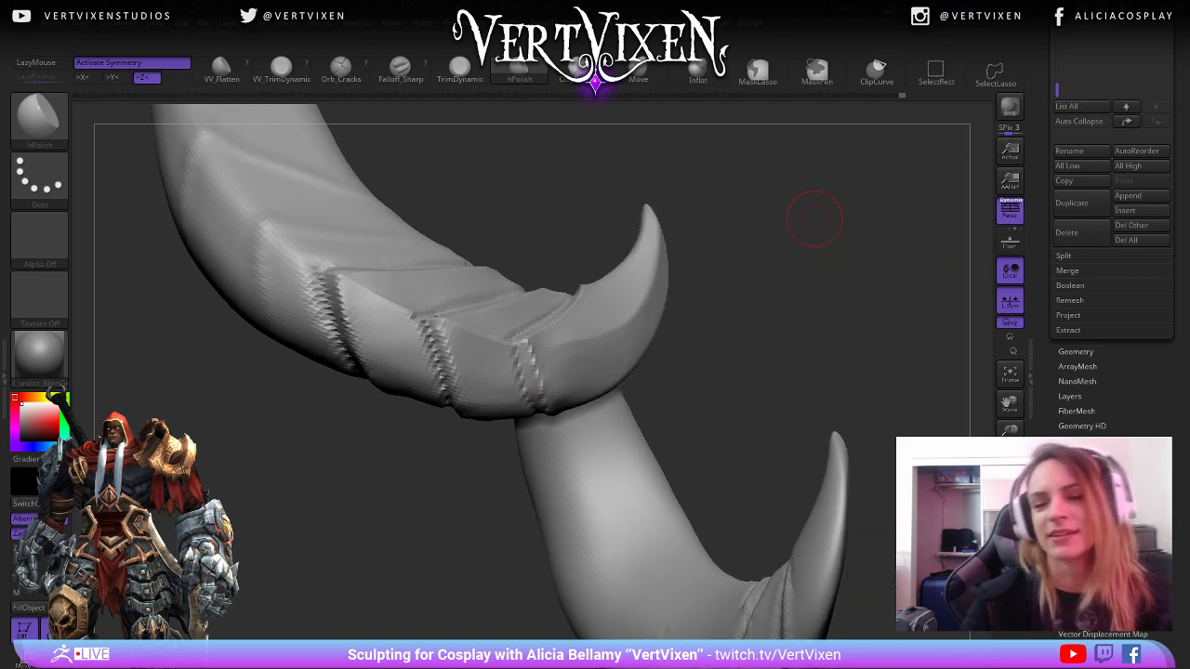
pyautogui.moveTo(816, 223)
pyautogui.mouseDown()
pyautogui.moveTo(855, 244)
pyautogui.moveTo(776, 316)
pyautogui.mouseUp()
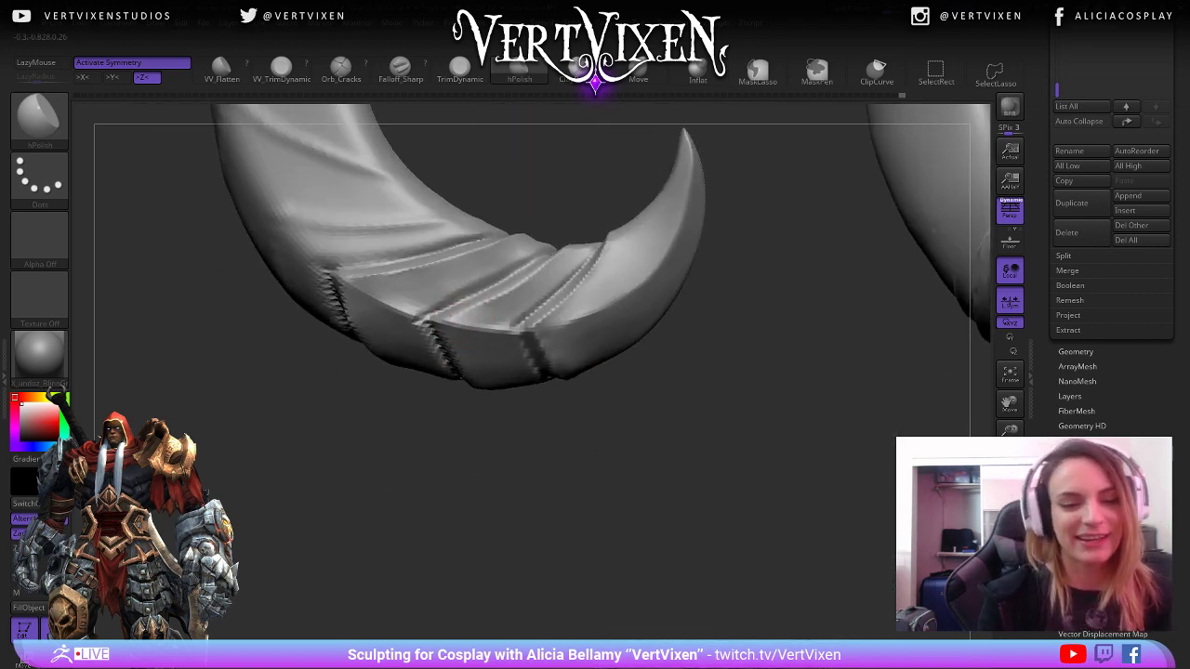
pyautogui.keyDown('alt'); pyautogui.moveTo(627, 428); pyautogui.dragTo(665, 493); pyautogui.keyUp('alt')
pyautogui.press('space')
pyautogui.press('space')
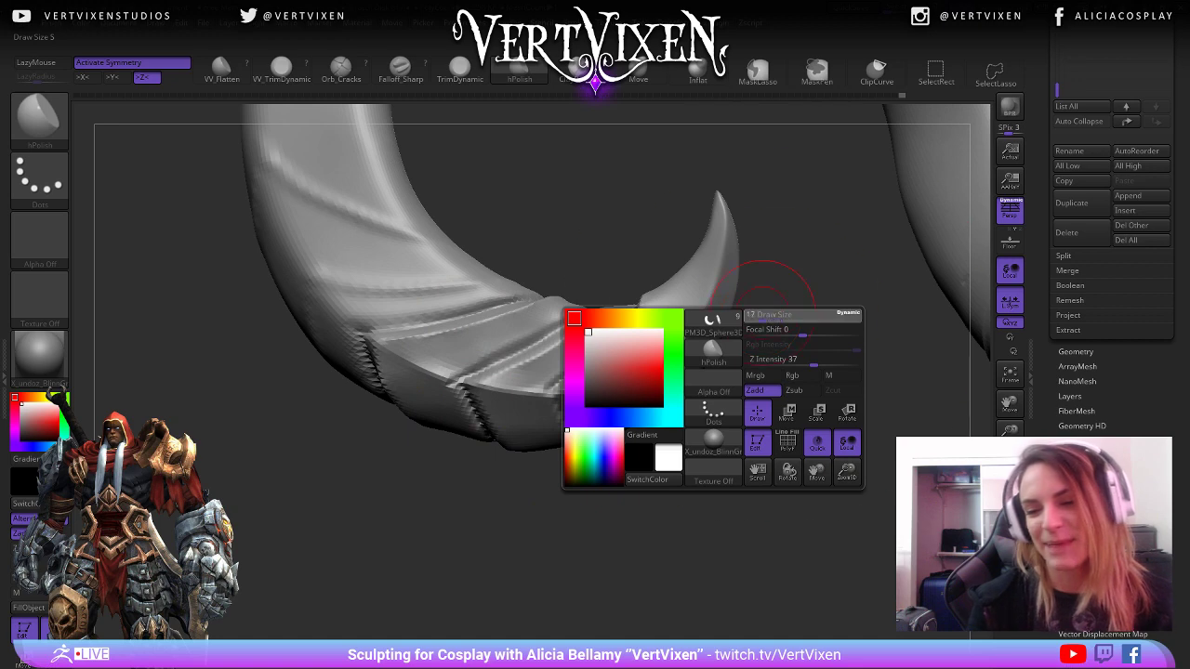
pyautogui.moveTo(744, 502); pyautogui.dragTo(809, 536)
pyautogui.press('space')
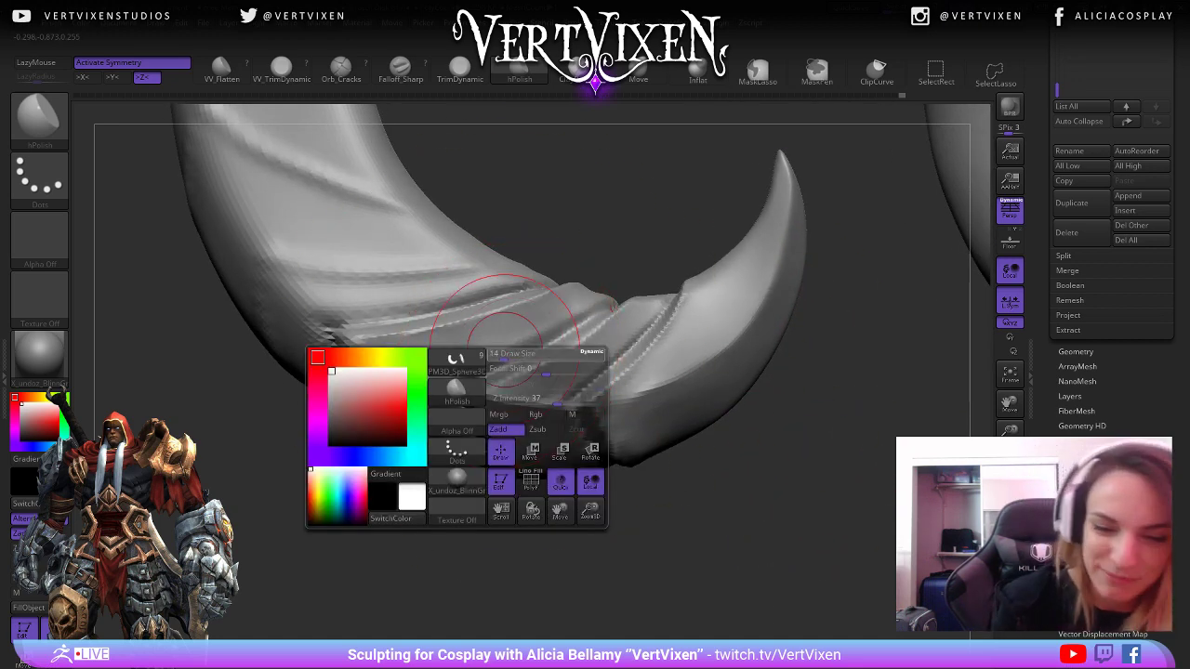
pyautogui.moveTo(442, 493); pyautogui.dragTo(429, 479)
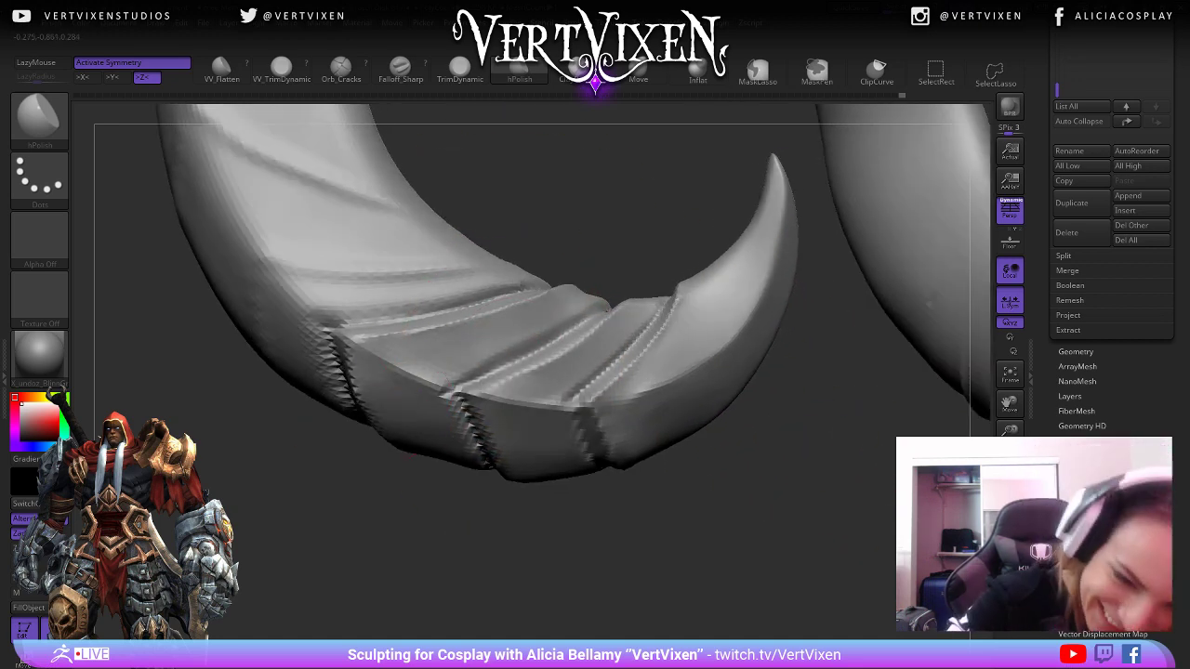
pyautogui.press('space')
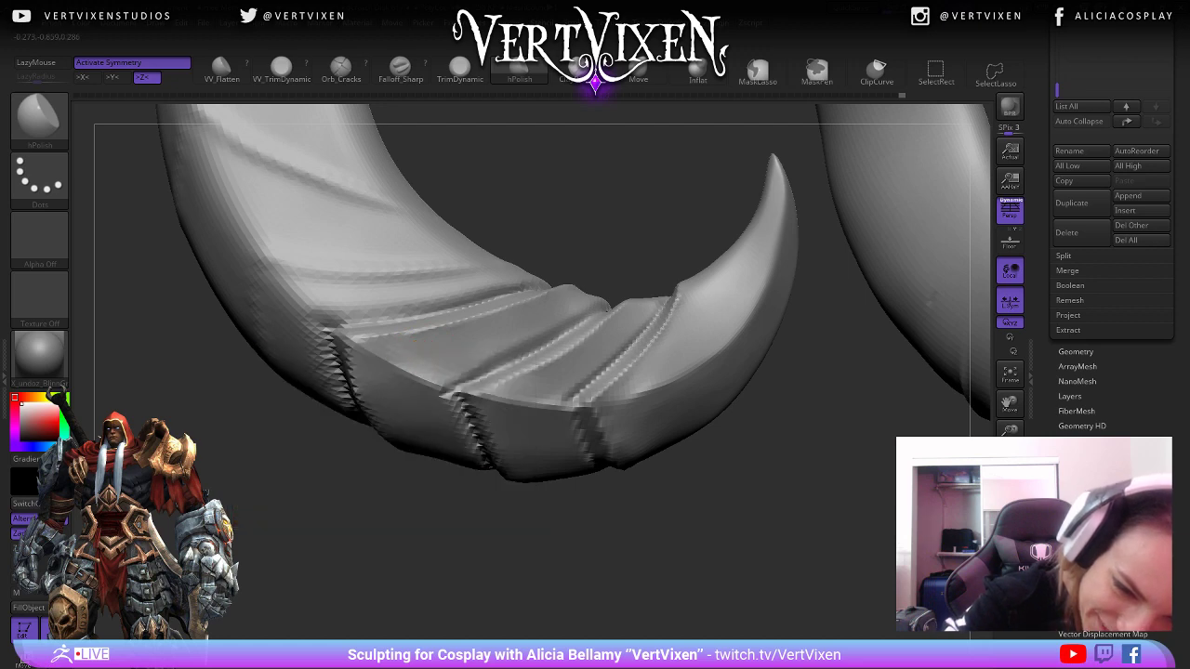
# Add volume to the band between the second and third creases with ClayBuildup and smooth the strokes.
pyautogui.press('1')
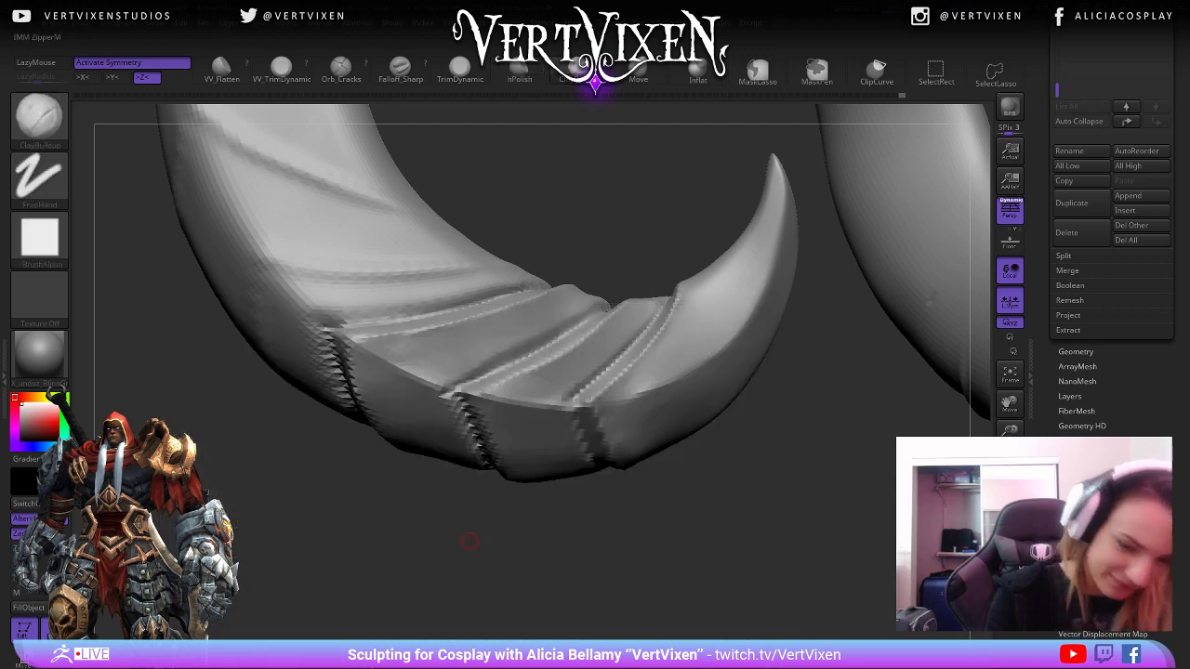
pyautogui.press('space')
pyautogui.press('space')
pyautogui.click(535, 401)
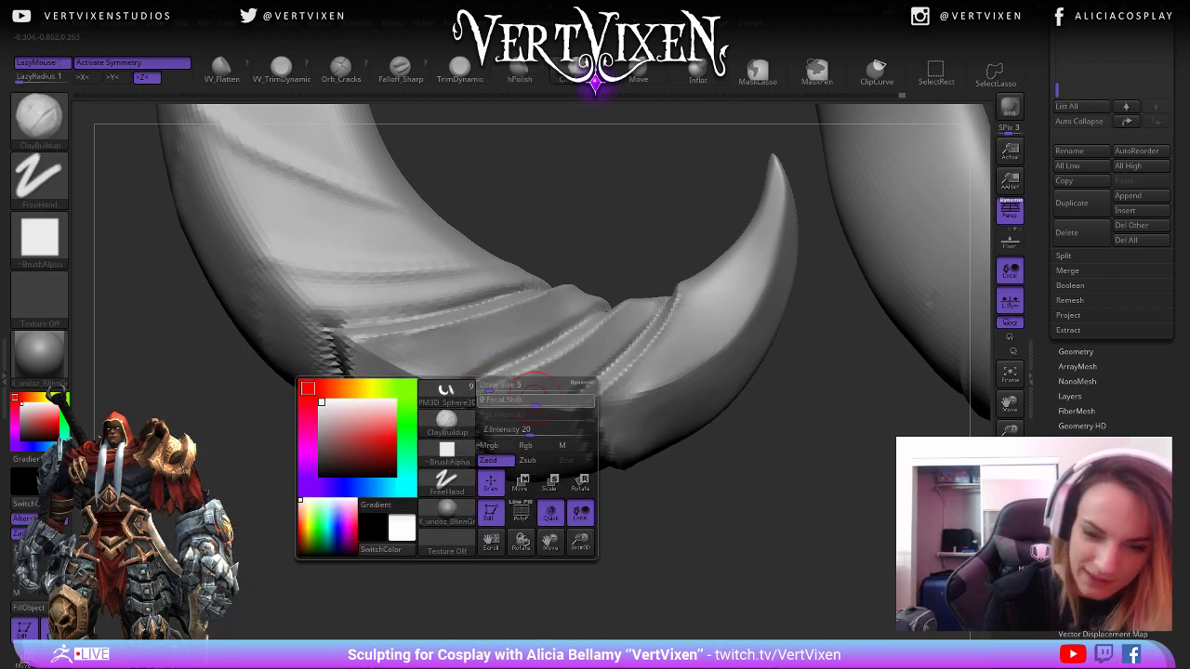
pyautogui.press('space')
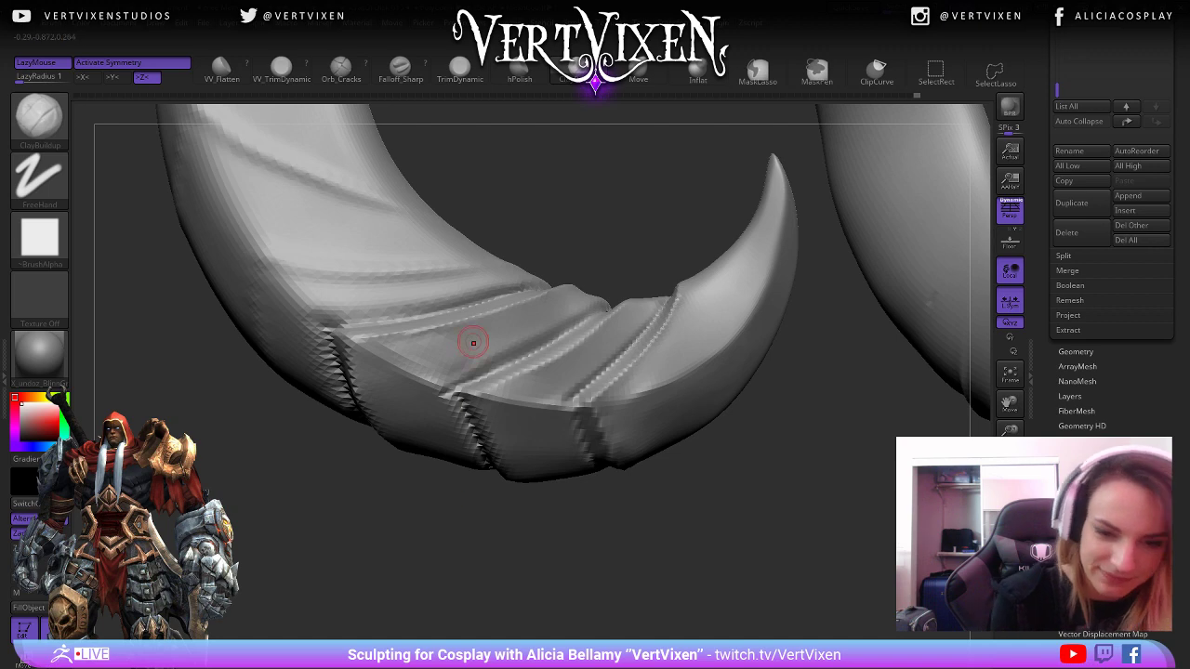
pyautogui.press('shift')
pyautogui.press('shift')
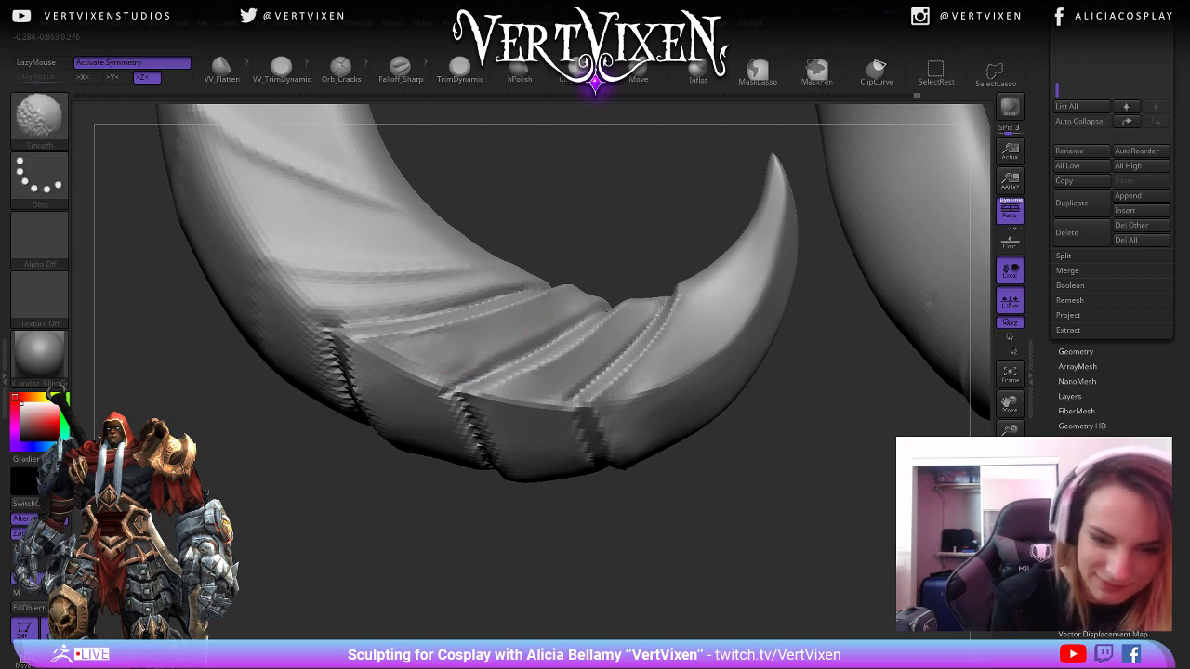
# Polish the tusk's side above the creases with hPolish to flatten the area toward the base.
pyautogui.moveTo(505, 552)
pyautogui.mouseDown()
pyautogui.moveTo(615, 558)
pyautogui.moveTo(558, 589)
pyautogui.moveTo(530, 531)
pyautogui.mouseUp()
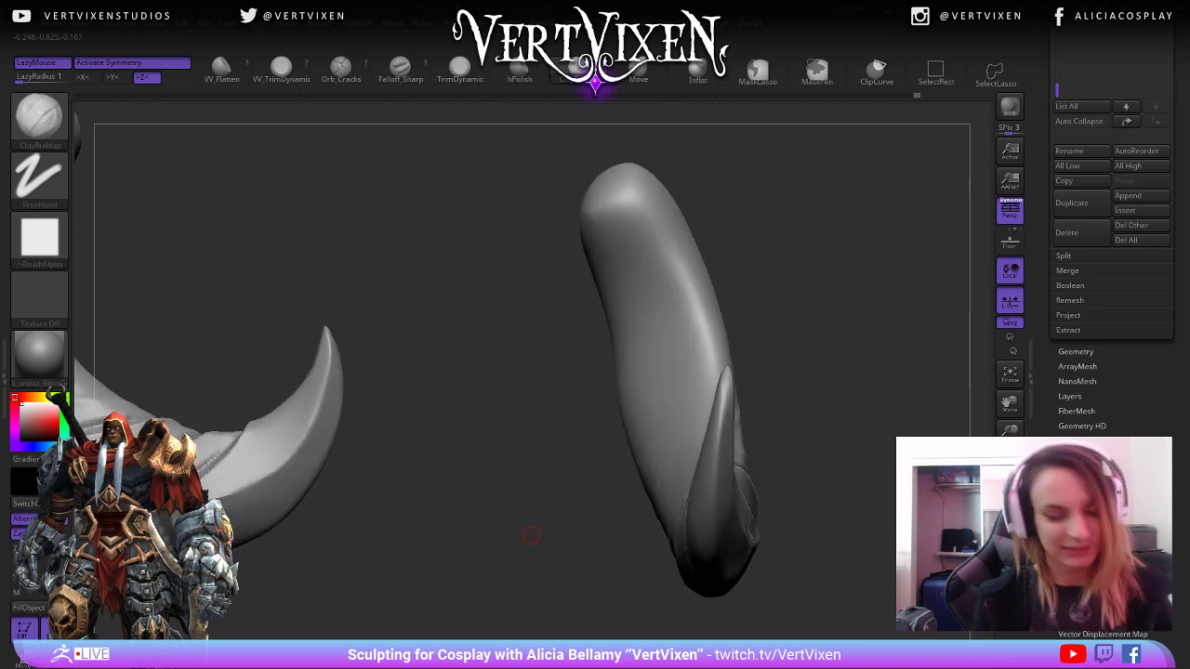
pyautogui.keyDown('alt'); pyautogui.moveTo(279, 520); pyautogui.dragTo(475, 571); pyautogui.keyUp('alt')
pyautogui.keyDown('alt'); pyautogui.moveTo(625, 581); pyautogui.dragTo(551, 595); pyautogui.keyUp('alt')
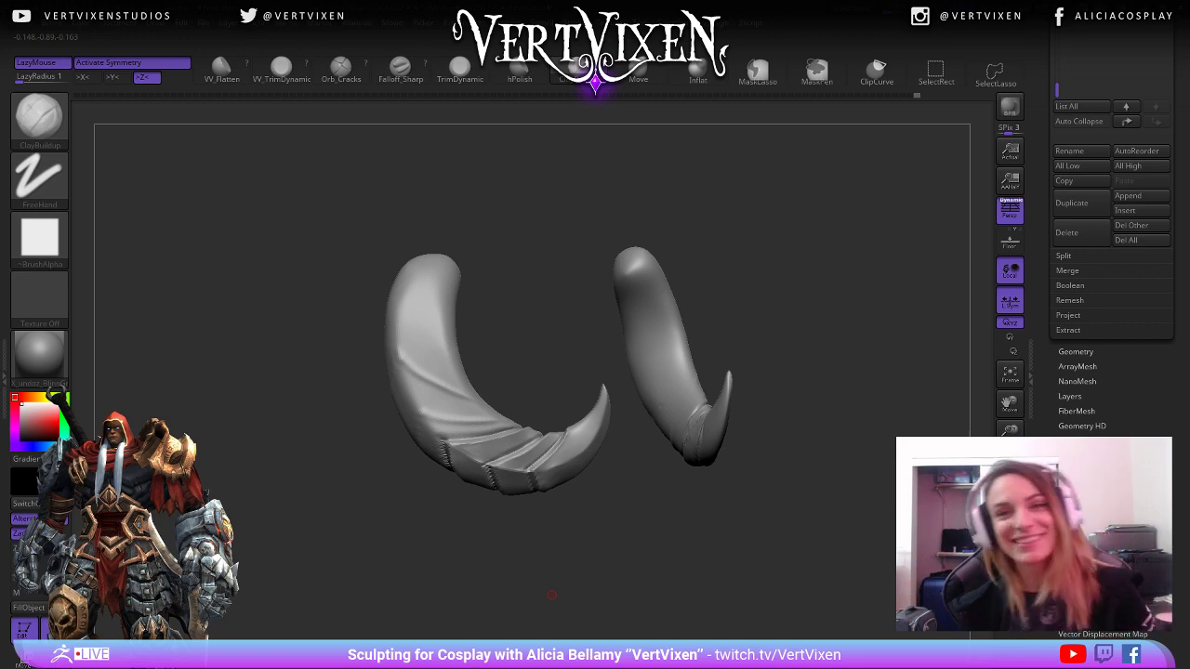
pyautogui.moveTo(551, 595)
pyautogui.mouseDown()
pyautogui.moveTo(587, 521)
pyautogui.moveTo(580, 595)
pyautogui.moveTo(481, 319)
pyautogui.moveTo(419, 263)
pyautogui.mouseUp()
pyautogui.press('b')
pyautogui.press('h')
pyautogui.press('p')
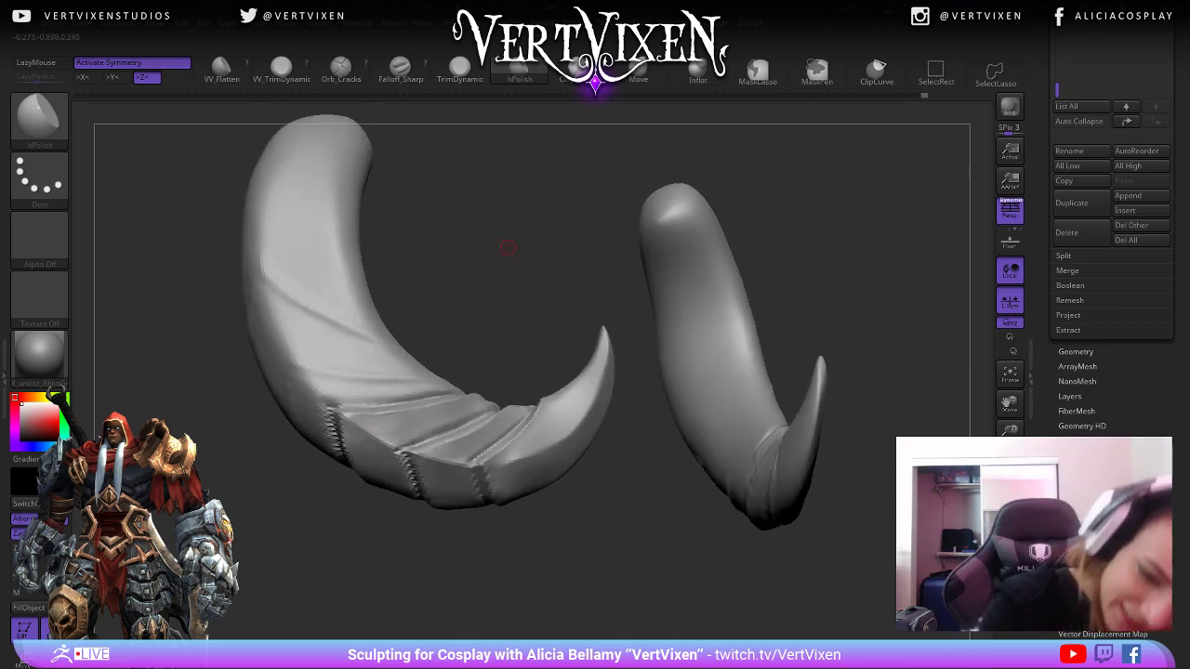
pyautogui.moveTo(507, 247); pyautogui.dragTo(558, 200)
pyautogui.press('space')
pyautogui.moveTo(368, 434); pyautogui.dragTo(375, 431)
pyautogui.moveTo(513, 227)
pyautogui.mouseDown()
pyautogui.moveTo(487, 245)
pyautogui.moveTo(490, 290)
pyautogui.mouseUp()
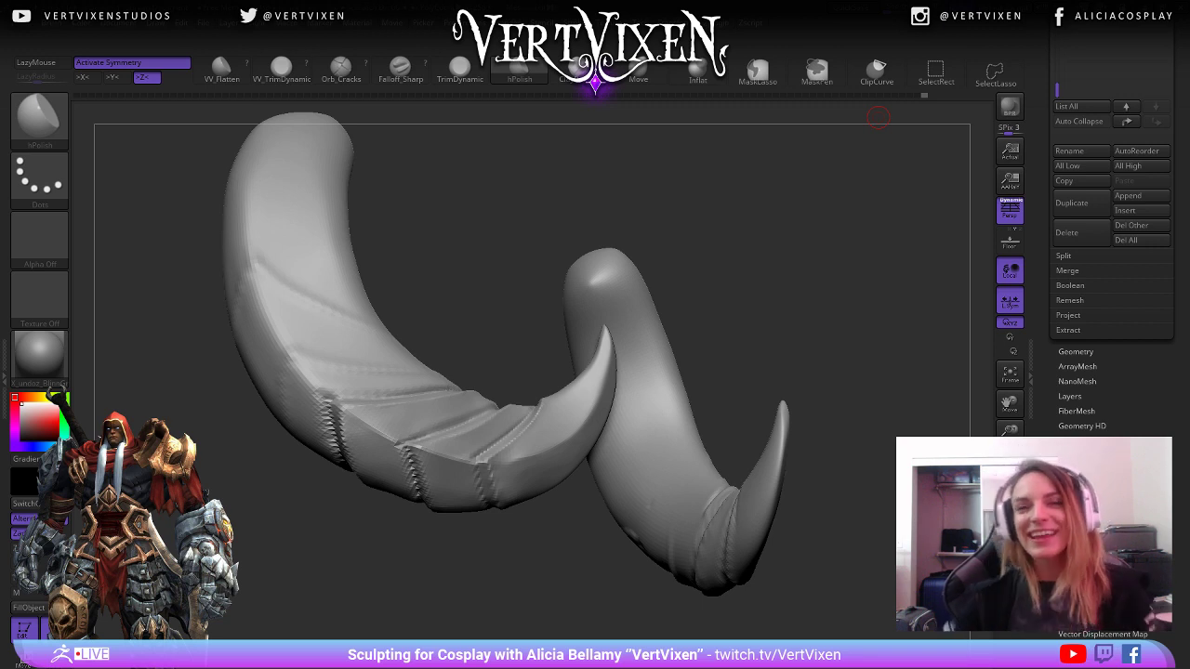
# Cut a fourth crease across the tusk's outer edge, on the base side of the third, with Falloff_Sharp.
pyautogui.keyDown('alt'); pyautogui.moveTo(878, 117); pyautogui.dragTo(385, 364); pyautogui.keyUp('alt')
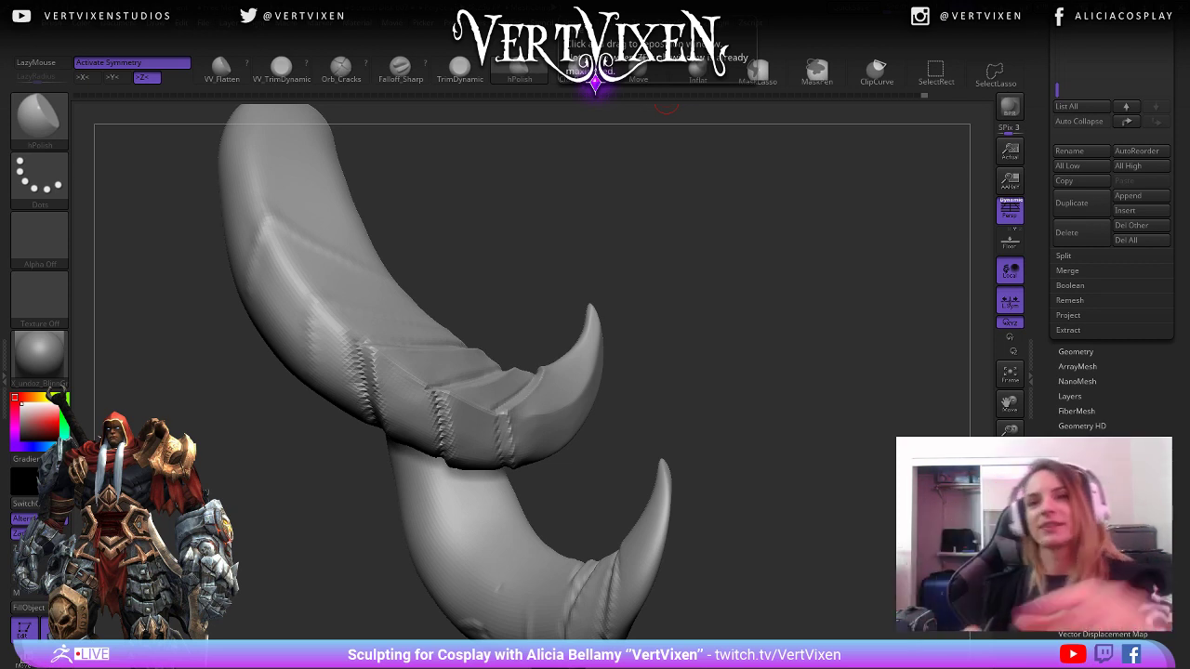
pyautogui.moveTo(743, 298); pyautogui.dragTo(665, 338)
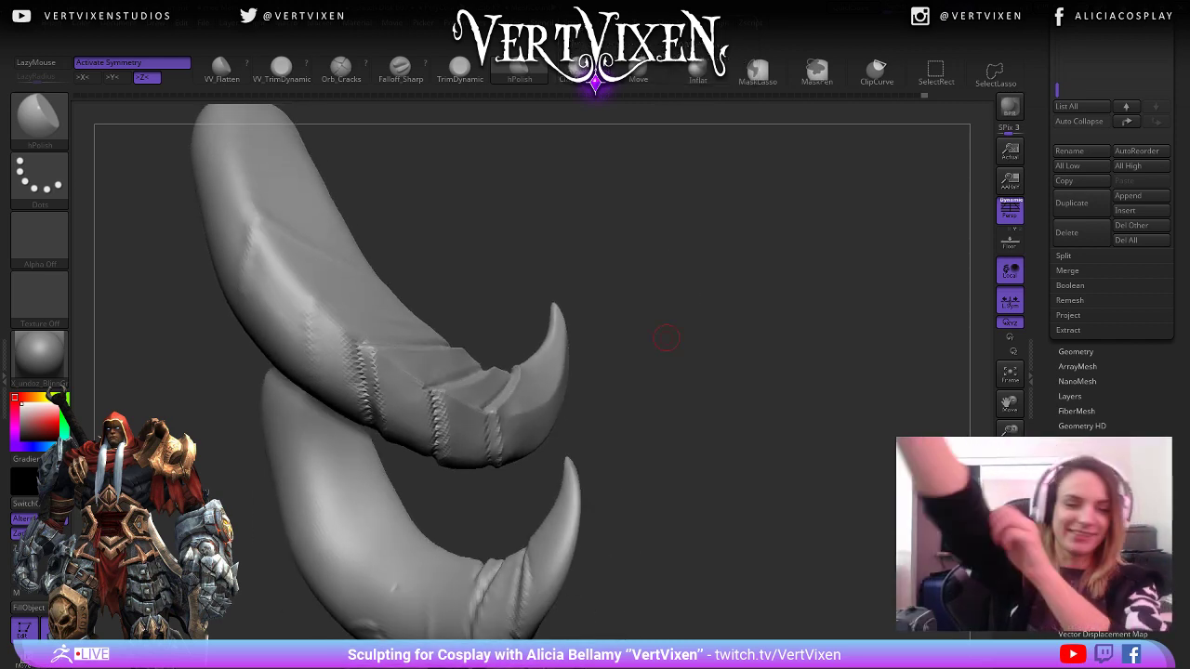
pyautogui.press('b')
pyautogui.moveTo(666, 337)
pyautogui.mouseDown()
pyautogui.moveTo(637, 363)
pyautogui.moveTo(691, 398)
pyautogui.moveTo(343, 337)
pyautogui.mouseUp()
pyautogui.click(638, 364)
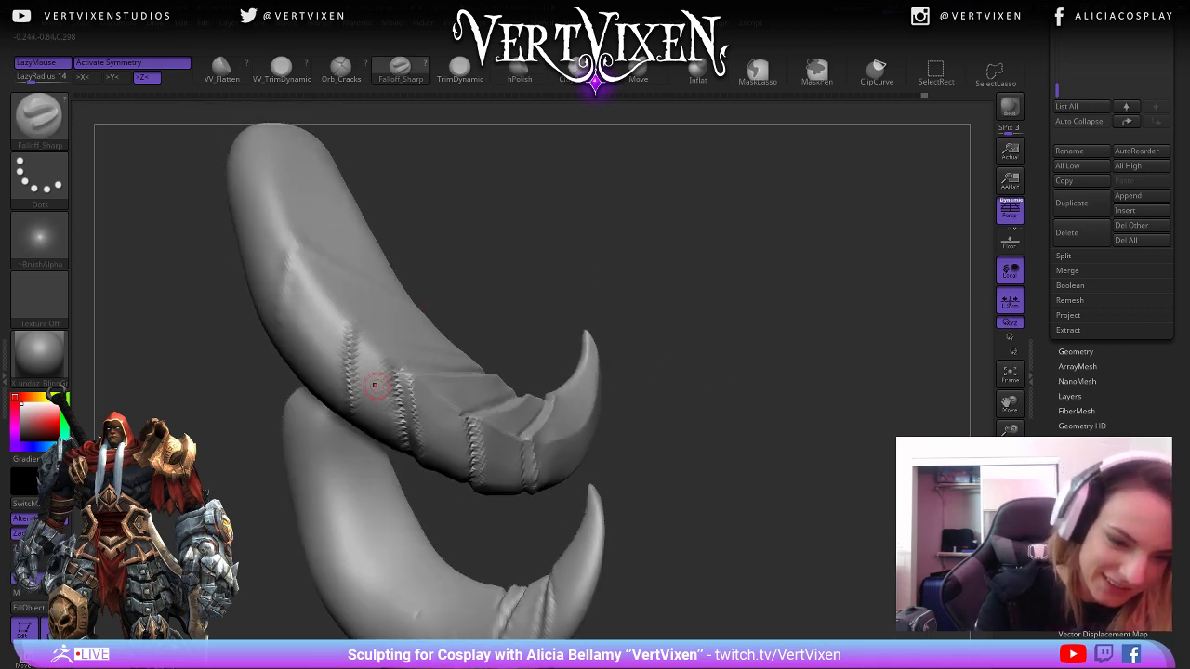
pyautogui.moveTo(374, 384); pyautogui.dragTo(353, 330)
pyautogui.moveTo(351, 391)
pyautogui.mouseDown()
pyautogui.moveTo(545, 240)
pyautogui.moveTo(497, 266)
pyautogui.mouseUp()
pyautogui.moveTo(346, 326); pyautogui.dragTo(367, 430)
pyautogui.moveTo(373, 457); pyautogui.dragTo(537, 414)
pyautogui.moveTo(348, 580); pyautogui.dragTo(621, 506)
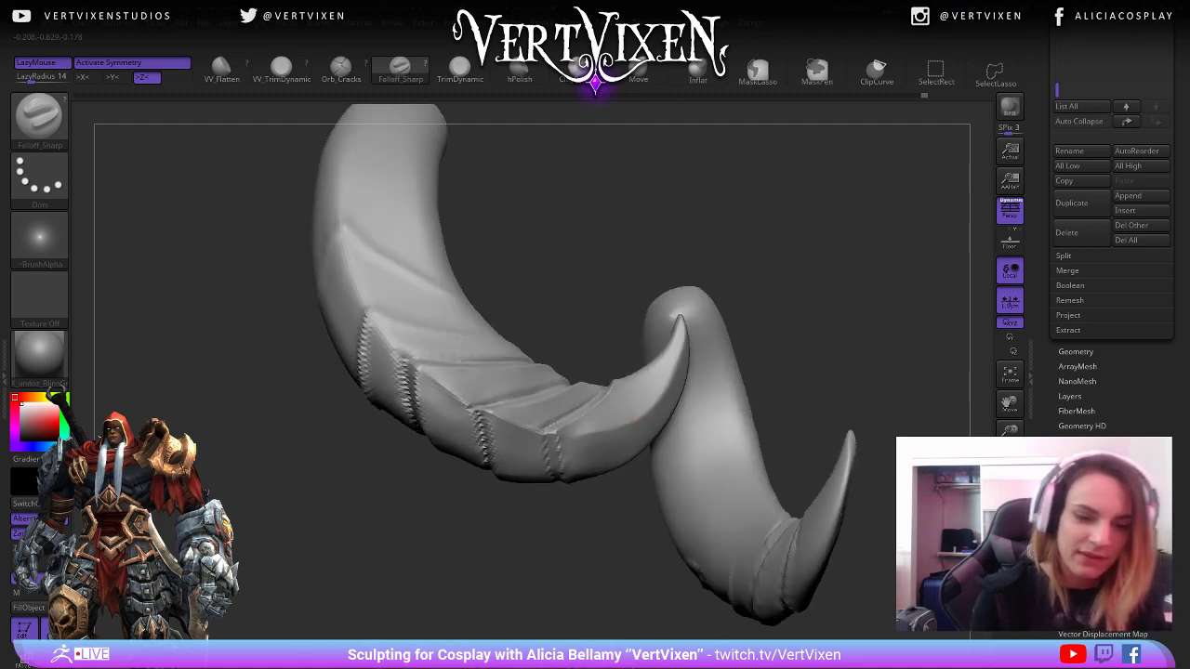
pyautogui.moveTo(639, 420); pyautogui.dragTo(650, 400)
pyautogui.moveTo(794, 396); pyautogui.dragTo(769, 350)
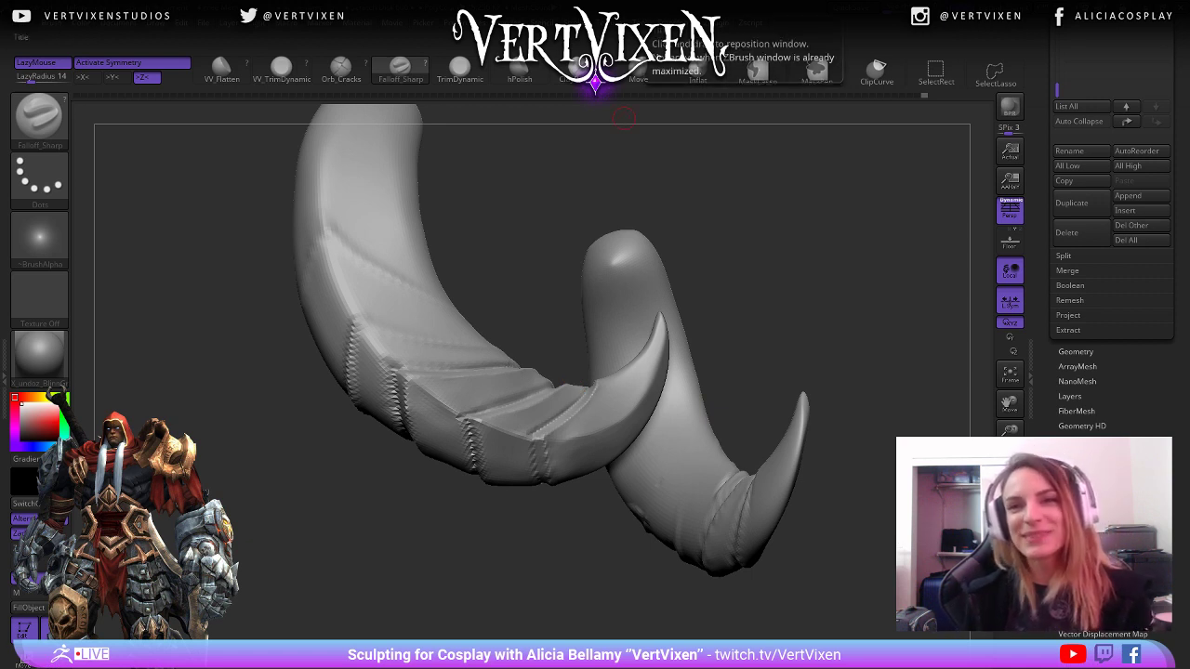
# Extend the fourth crease from the tusk's outer edge across its side with Falloff_Sharp.
pyautogui.moveTo(506, 569); pyautogui.dragTo(507, 562)
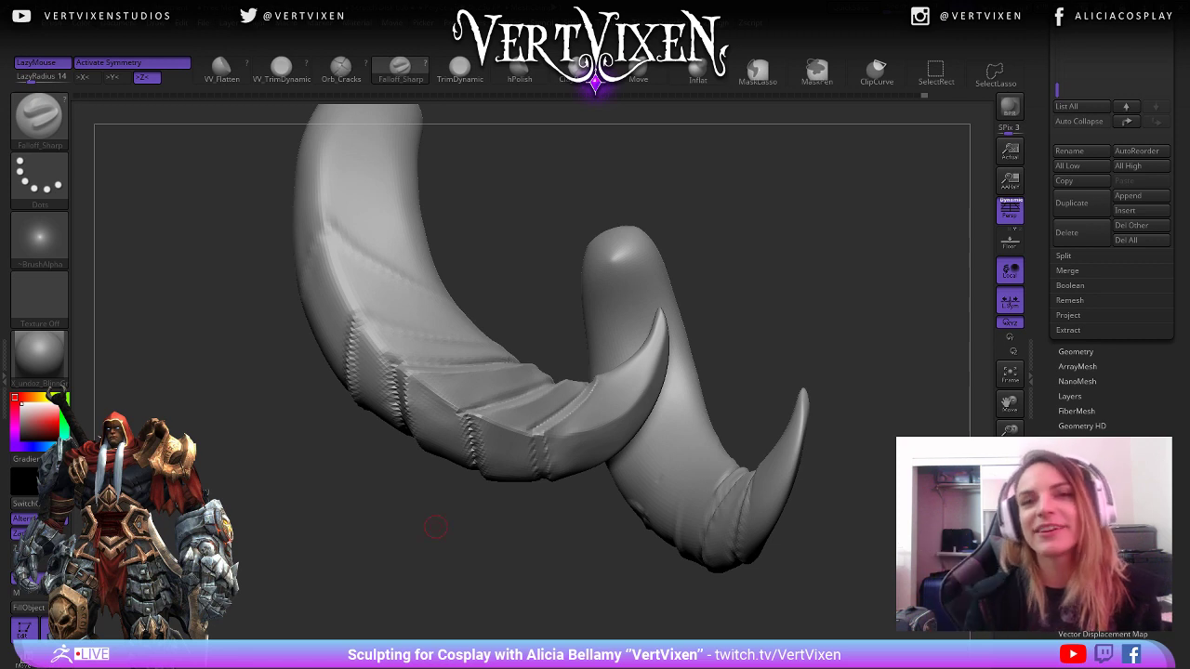
pyautogui.moveTo(446, 530)
pyautogui.mouseDown()
pyautogui.moveTo(440, 542)
pyautogui.moveTo(452, 543)
pyautogui.mouseUp()
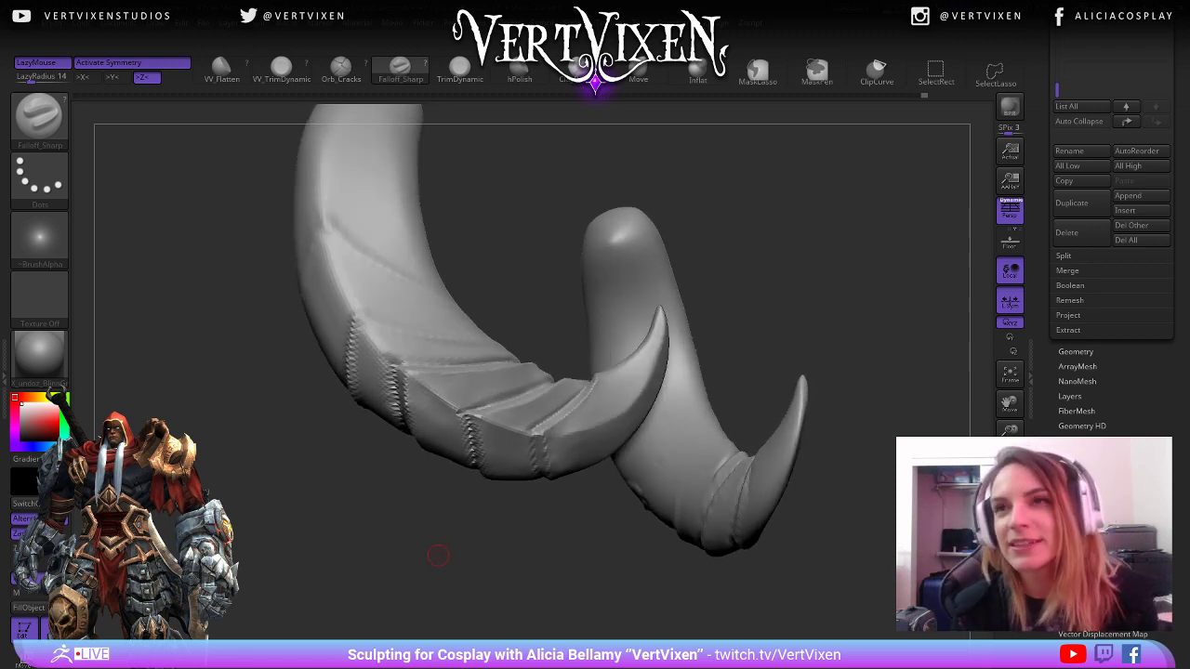
pyautogui.moveTo(438, 558); pyautogui.dragTo(439, 599)
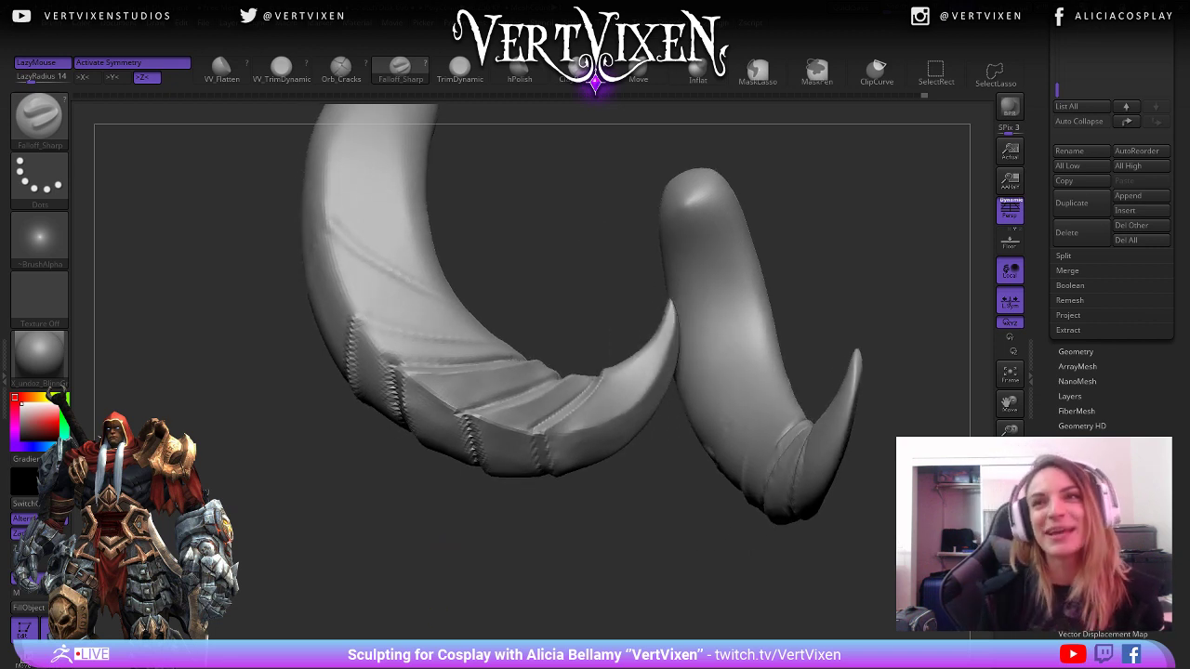
pyautogui.moveTo(588, 526)
pyautogui.keyDown('alt'); pyautogui.mouseDown()
pyautogui.moveTo(626, 526)
pyautogui.moveTo(599, 528)
pyautogui.mouseUp(); pyautogui.keyUp('alt')
pyautogui.moveTo(640, 587); pyautogui.dragTo(569, 425)
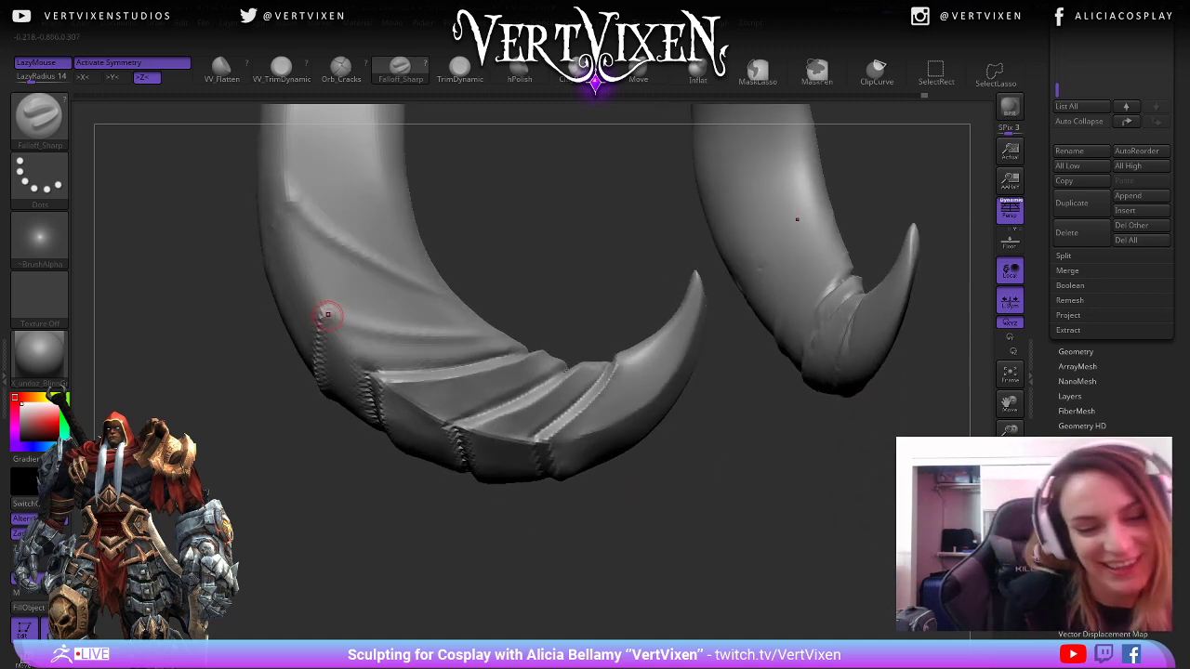
pyautogui.moveTo(710, 558); pyautogui.dragTo(803, 278)
pyautogui.moveTo(691, 244); pyautogui.dragTo(635, 205)
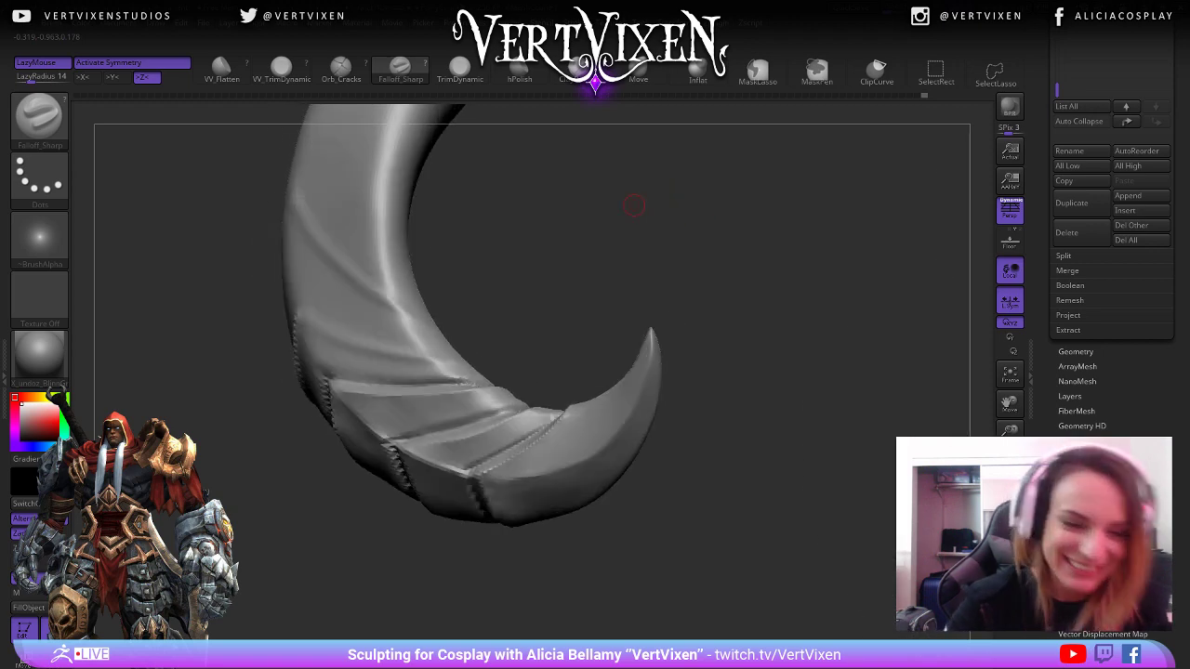
pyautogui.moveTo(297, 319); pyautogui.dragTo(454, 362)
pyautogui.hotkey('ctrl', 'z')
pyautogui.moveTo(617, 517); pyautogui.dragTo(690, 529)
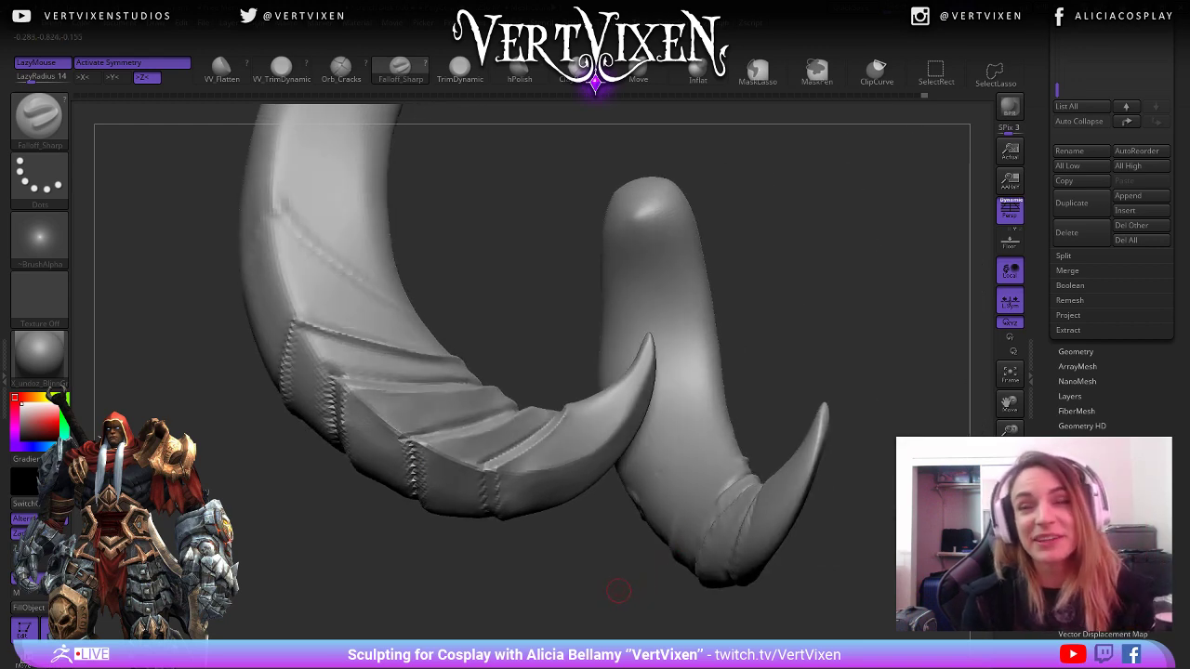
# Build up the tusk's outer edge beside the fourth crease with ClayBuildup and smooth the strokes.
pyautogui.press('b')
pyautogui.press('c')
pyautogui.press('b')
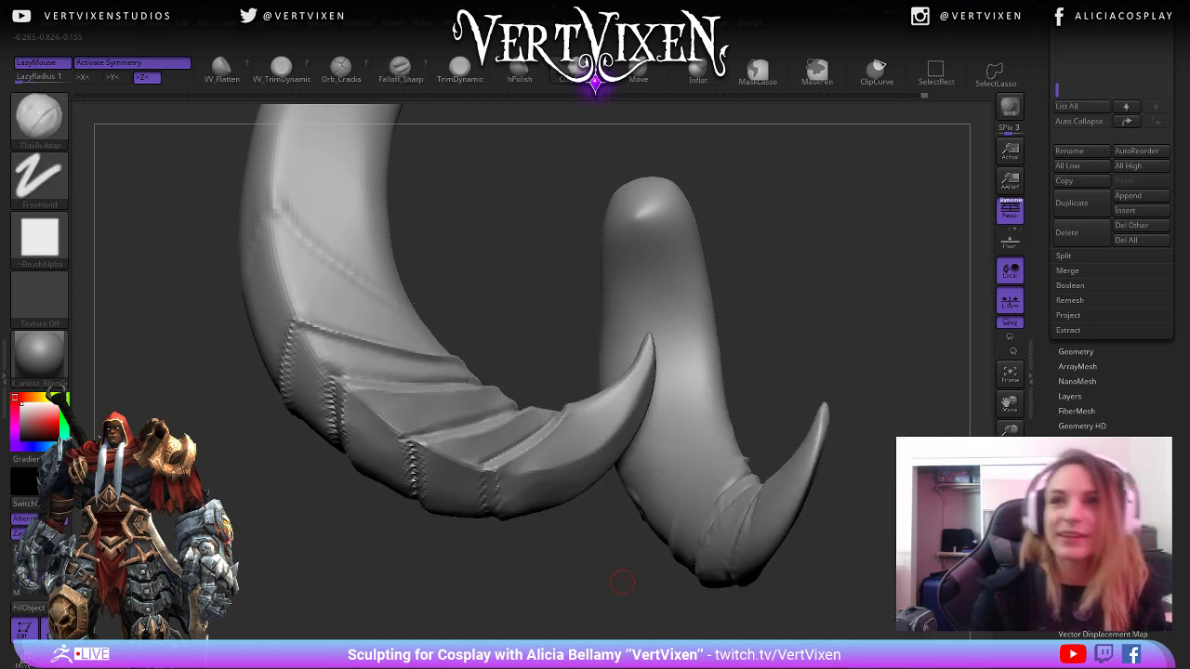
pyautogui.moveTo(837, 301)
pyautogui.mouseDown()
pyautogui.moveTo(791, 303)
pyautogui.moveTo(751, 266)
pyautogui.moveTo(771, 275)
pyautogui.mouseUp()
pyautogui.moveTo(341, 340)
pyautogui.mouseDown()
pyautogui.moveTo(331, 400)
pyautogui.moveTo(352, 356)
pyautogui.moveTo(338, 332)
pyautogui.moveTo(347, 458)
pyautogui.mouseUp()
pyautogui.moveTo(342, 538)
pyautogui.mouseDown()
pyautogui.moveTo(396, 530)
pyautogui.moveTo(321, 364)
pyautogui.mouseUp()
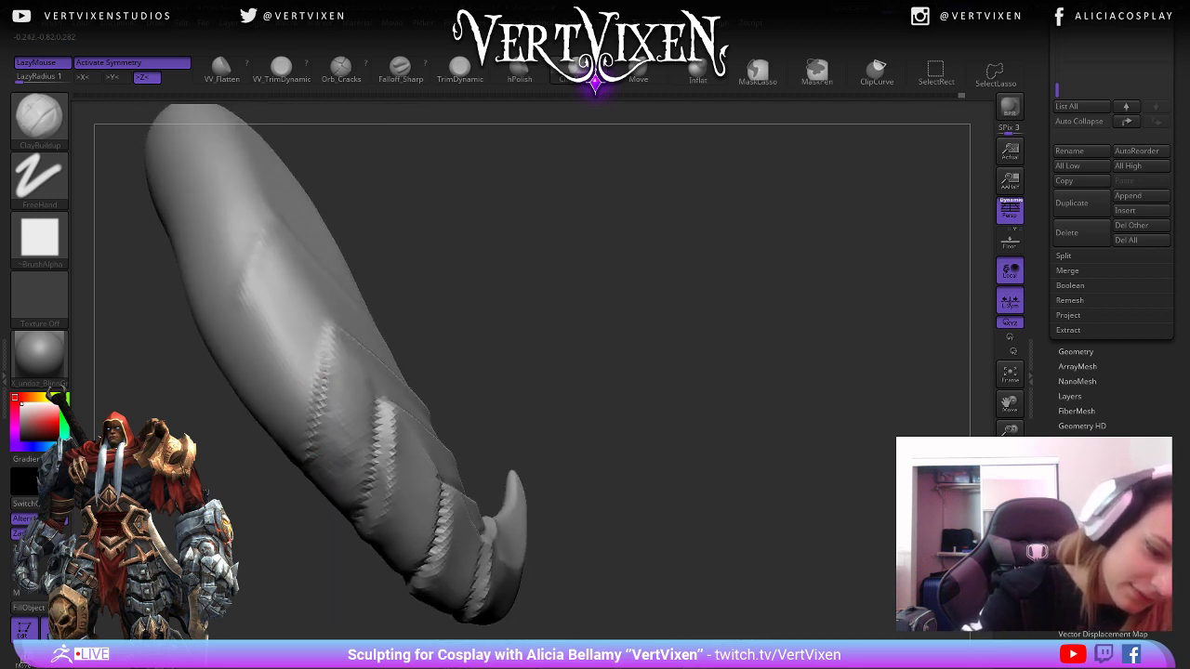
pyautogui.press('shift')
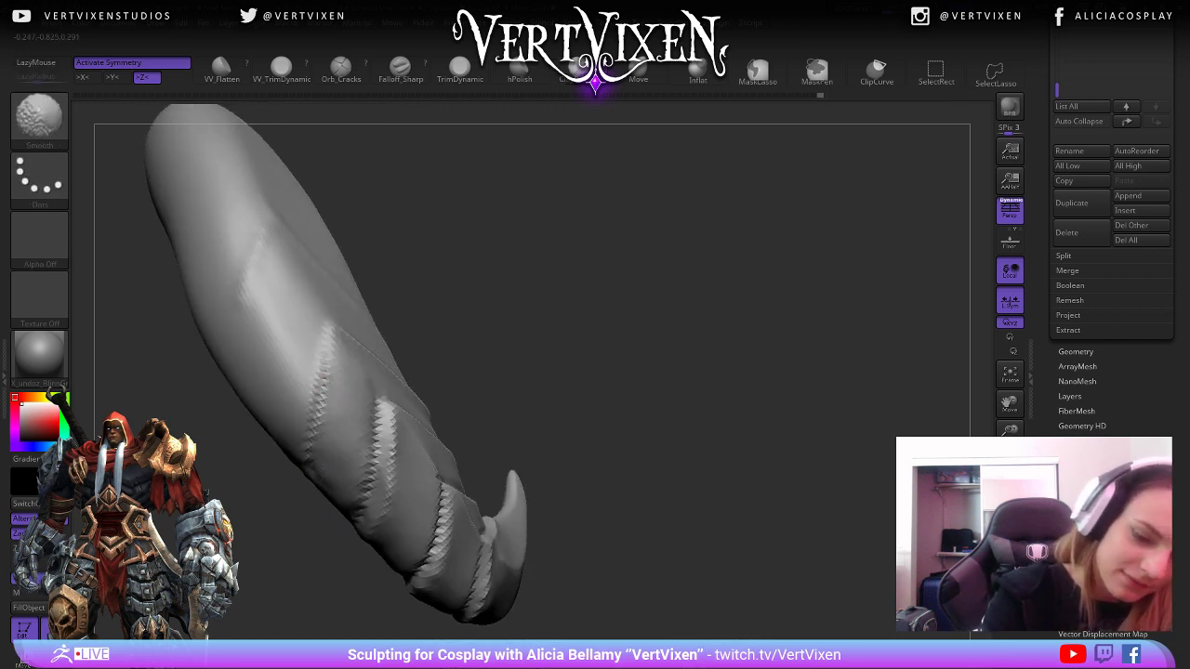
pyautogui.moveTo(608, 282); pyautogui.dragTo(660, 564)
# Add ClayBuildup volume along the tip side of the fourth crease across the tusk's side and smooth it.
pyautogui.moveTo(762, 330)
pyautogui.mouseDown()
pyautogui.moveTo(816, 301)
pyautogui.moveTo(495, 258)
pyautogui.moveTo(319, 314)
pyautogui.mouseUp()
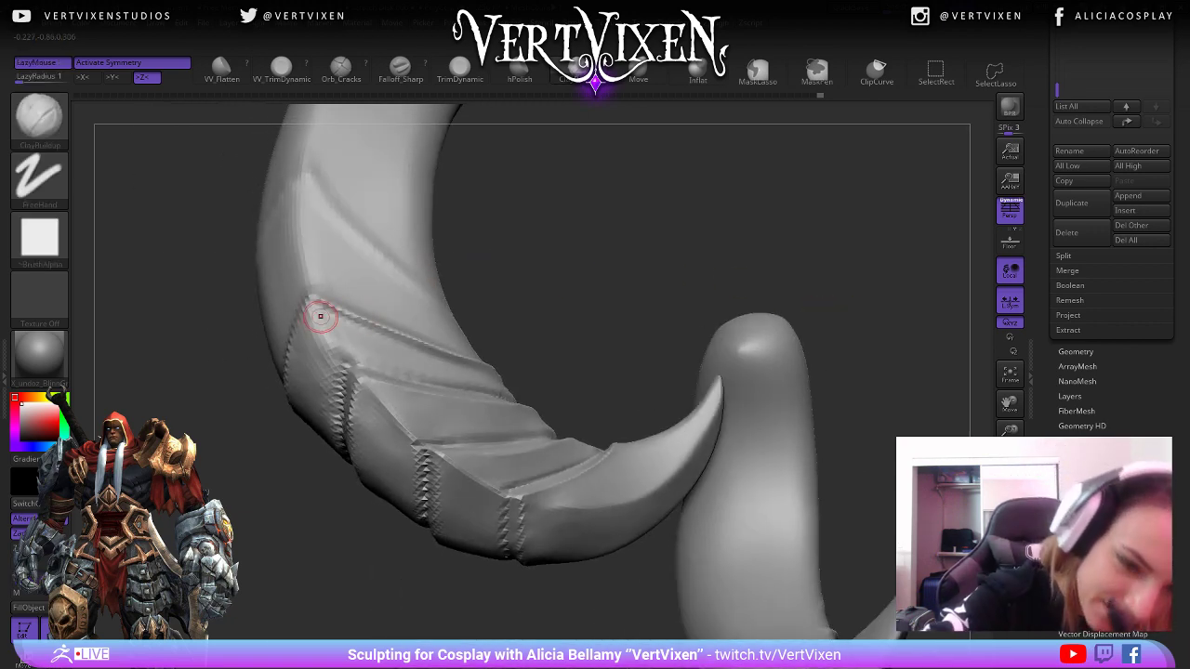
pyautogui.moveTo(376, 339); pyautogui.dragTo(476, 368)
pyautogui.moveTo(558, 306); pyautogui.dragTo(546, 260)
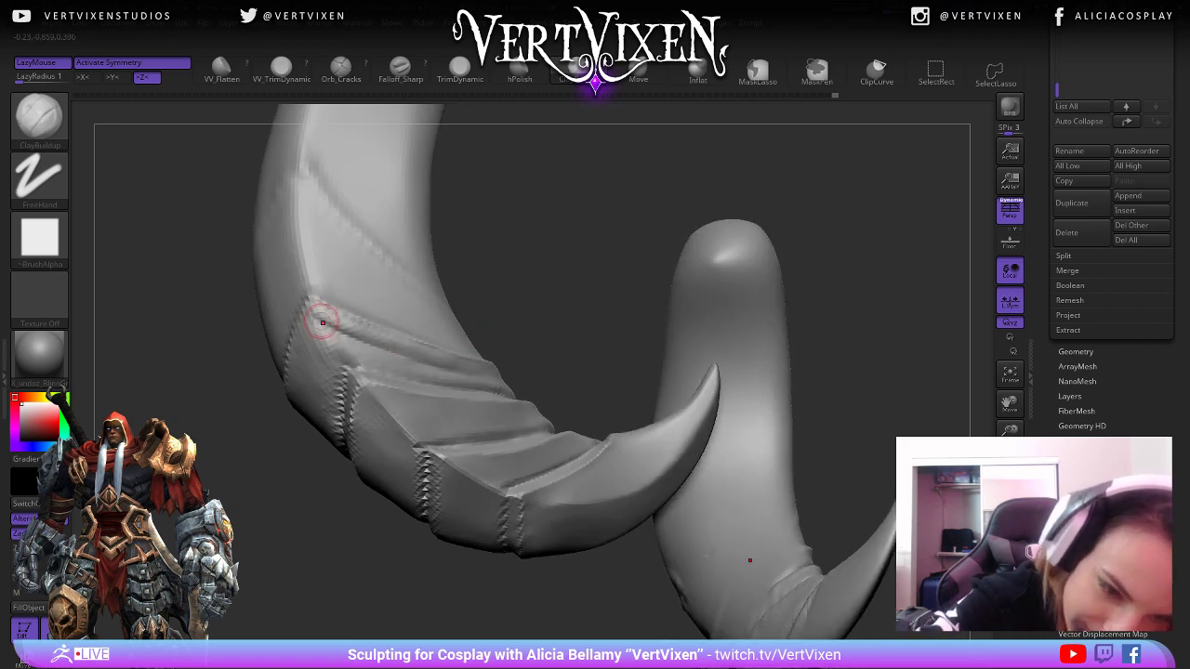
pyautogui.press('shift')
pyautogui.keyDown('shift'); pyautogui.moveTo(421, 362); pyautogui.dragTo(448, 366); pyautogui.keyUp('shift')
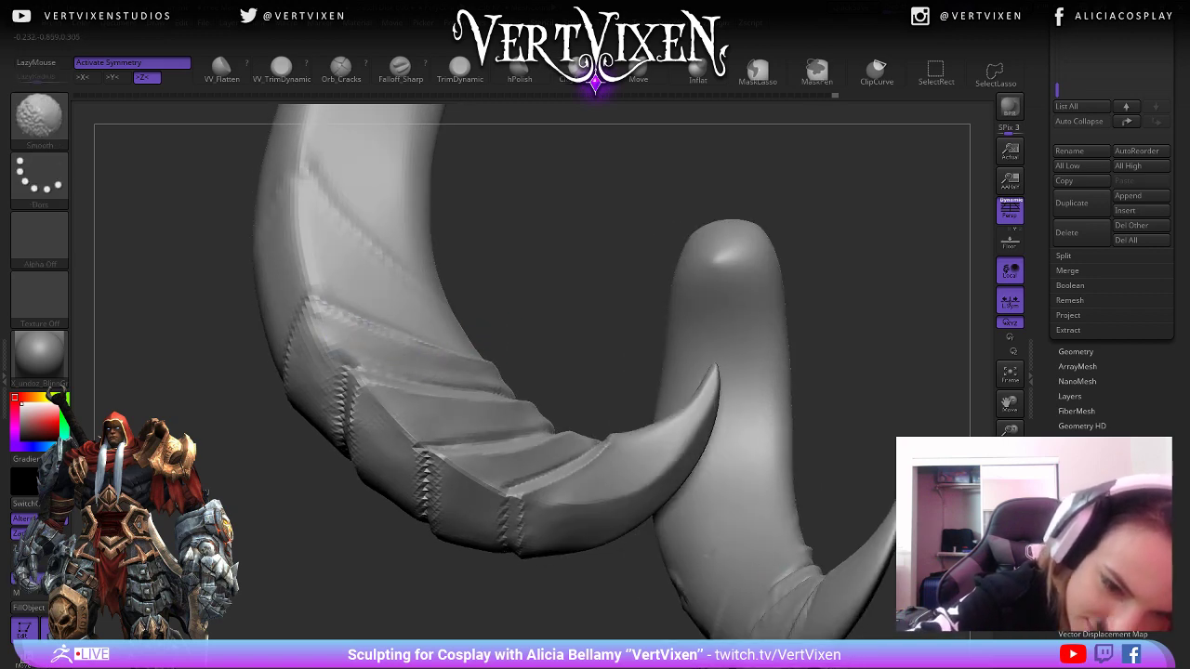
pyautogui.moveTo(518, 341); pyautogui.dragTo(483, 321)
pyautogui.moveTo(569, 290)
pyautogui.mouseDown()
pyautogui.moveTo(635, 261)
pyautogui.moveTo(659, 266)
pyautogui.moveTo(620, 298)
pyautogui.mouseUp()
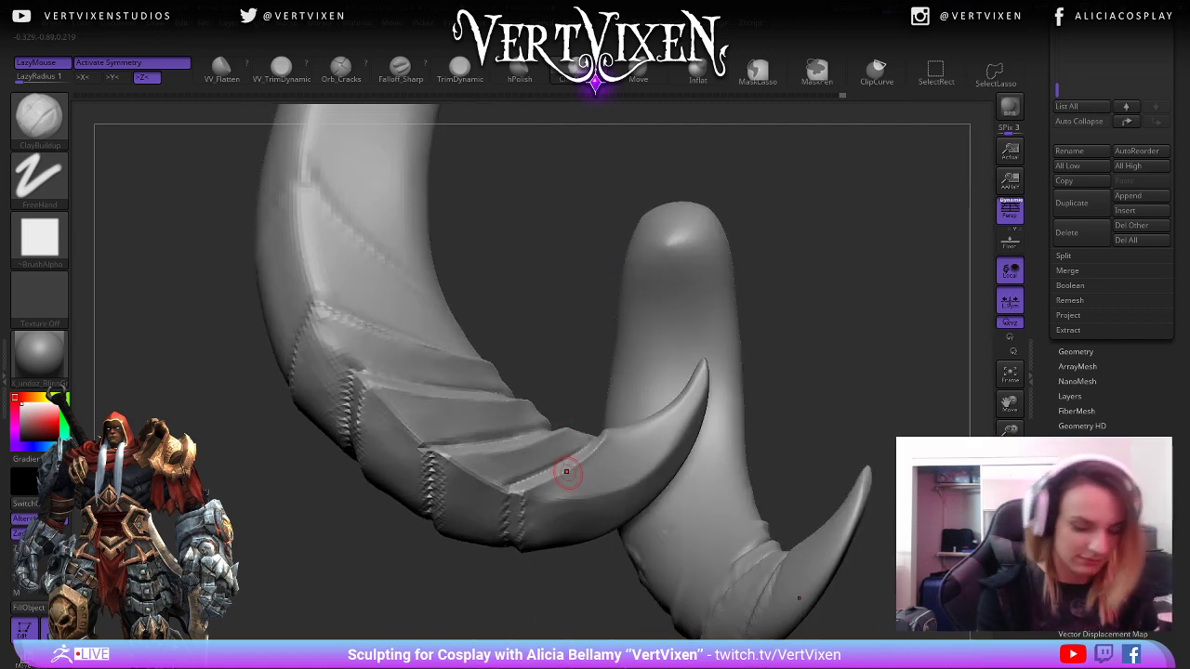
# Carry the fourth crease on to the tusk's inner edge with Falloff_Sharp, checking the mesh at lower subdivision levels.
pyautogui.press('b')
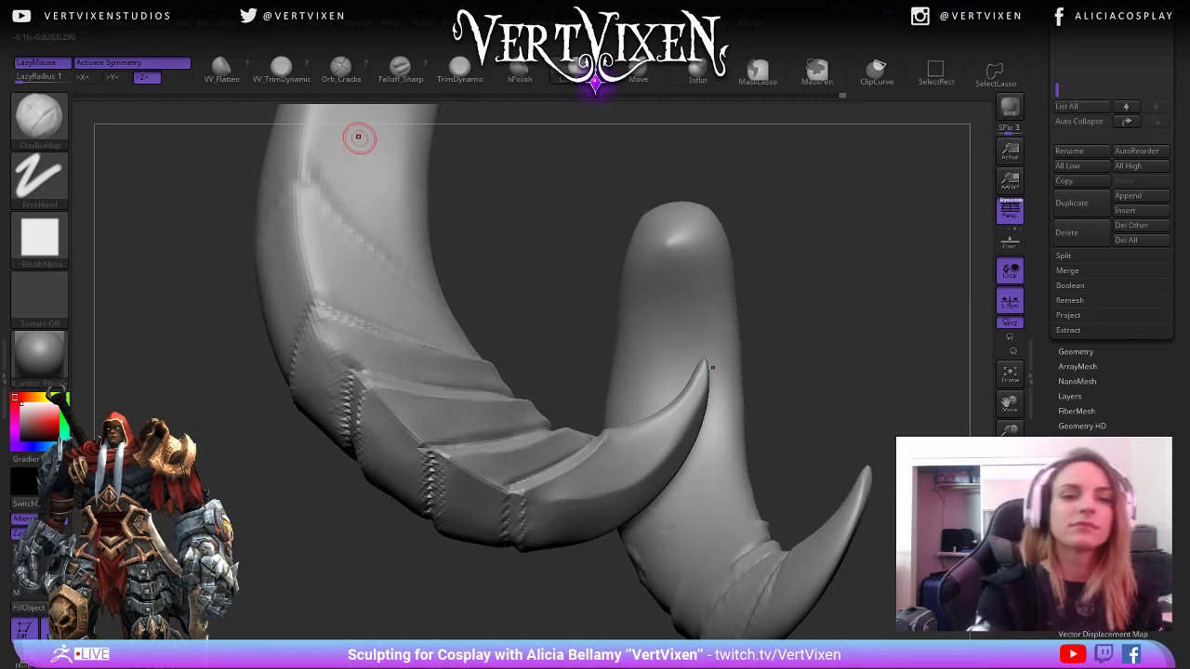
pyautogui.click(400, 69)
pyautogui.moveTo(547, 228); pyautogui.dragTo(552, 249)
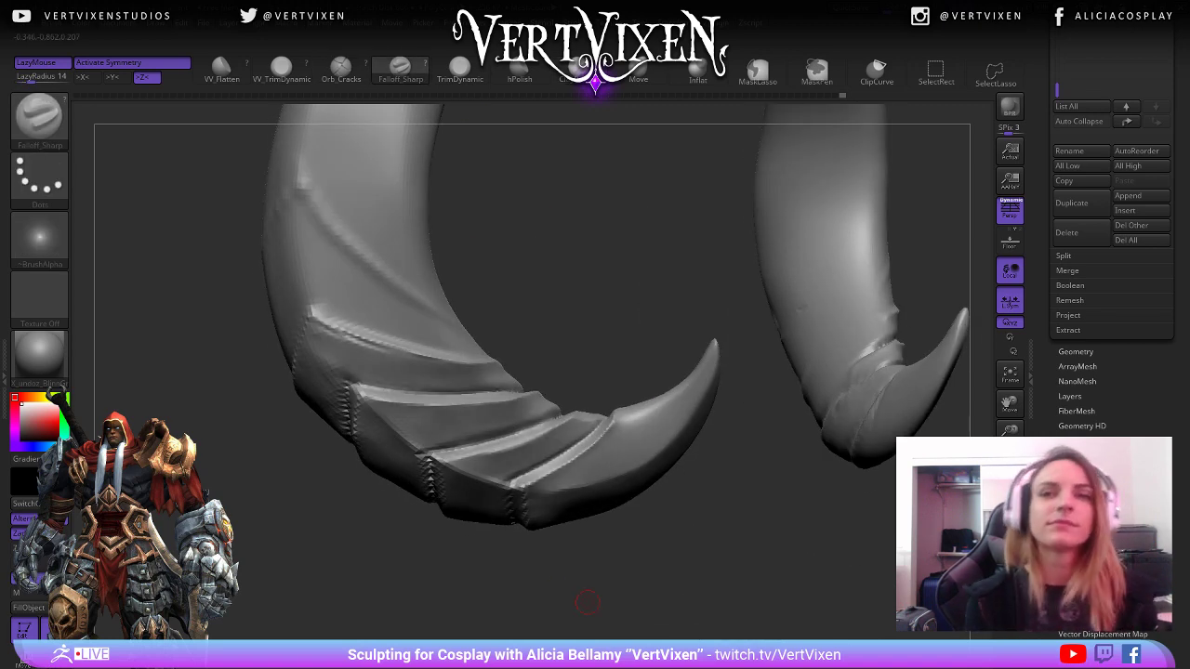
pyautogui.moveTo(588, 603)
pyautogui.mouseDown()
pyautogui.moveTo(712, 550)
pyautogui.moveTo(781, 449)
pyautogui.moveTo(707, 502)
pyautogui.moveTo(755, 532)
pyautogui.mouseUp()
pyautogui.moveTo(757, 534); pyautogui.dragTo(759, 551)
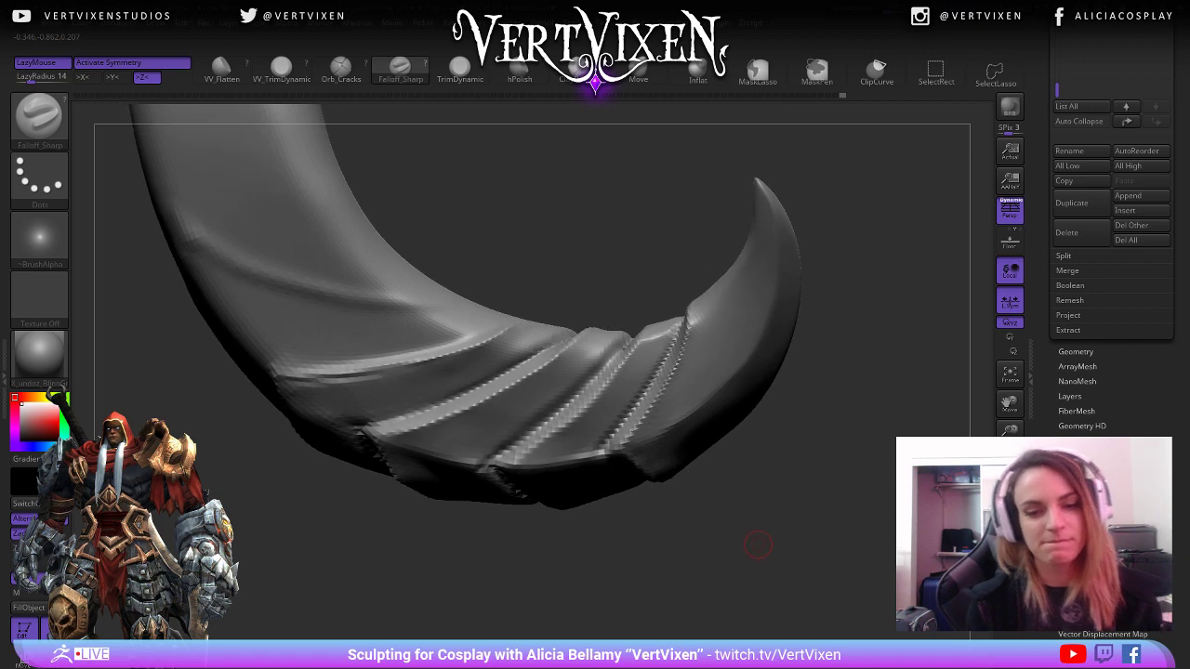
pyautogui.hotkey('shift', 'd')
pyautogui.hotkey('shift', 'd')
pyautogui.press('d')
pyautogui.press('d')
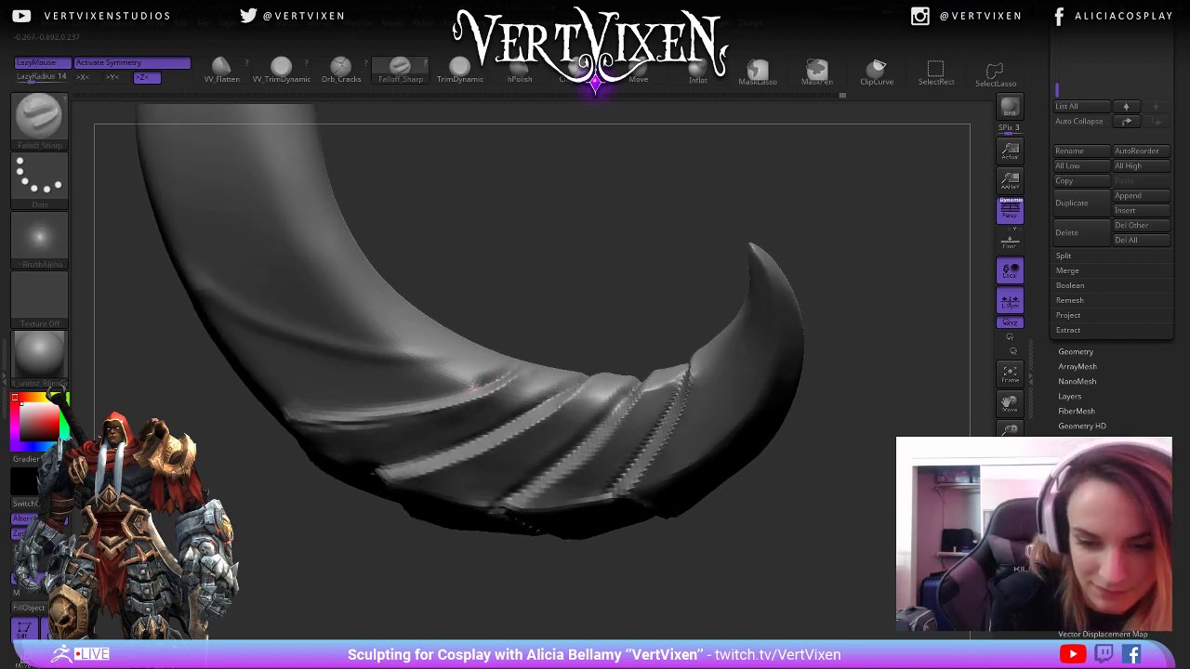
pyautogui.hotkey('ctrl', 'z')
pyautogui.moveTo(542, 325)
pyautogui.mouseDown()
pyautogui.moveTo(550, 337)
pyautogui.moveTo(520, 368)
pyautogui.moveTo(664, 231)
pyautogui.moveTo(635, 266)
pyautogui.moveTo(606, 270)
pyautogui.mouseUp()
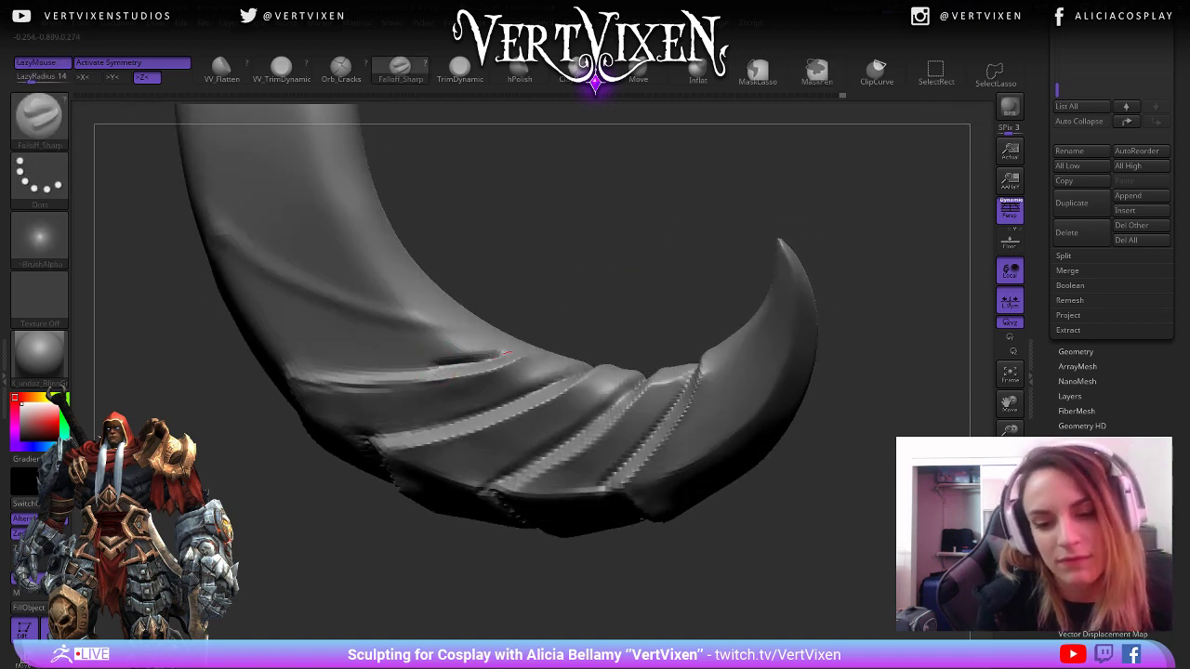
pyautogui.moveTo(507, 352); pyautogui.dragTo(531, 357)
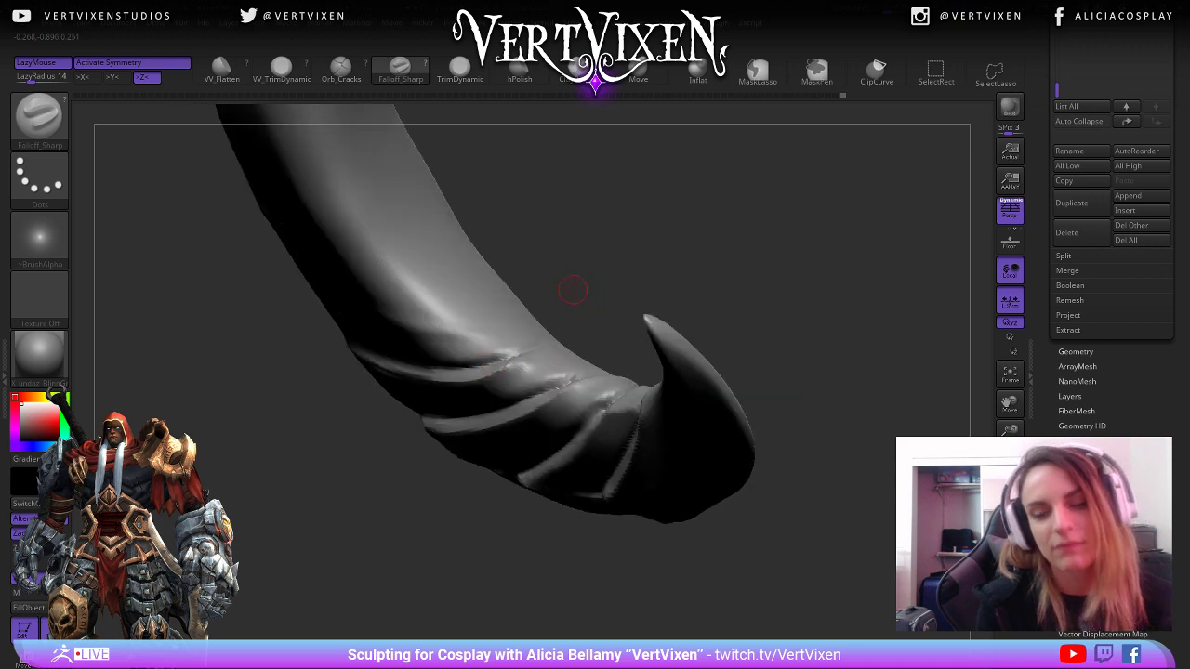
# Deepen the fourth crease across the tusk's side, from the inner edge to the outer edge, with Falloff_Sharp.
pyautogui.moveTo(573, 290)
pyautogui.mouseDown()
pyautogui.moveTo(635, 253)
pyautogui.moveTo(650, 390)
pyautogui.moveTo(579, 610)
pyautogui.moveTo(661, 552)
pyautogui.moveTo(641, 446)
pyautogui.moveTo(558, 372)
pyautogui.moveTo(502, 291)
pyautogui.mouseUp()
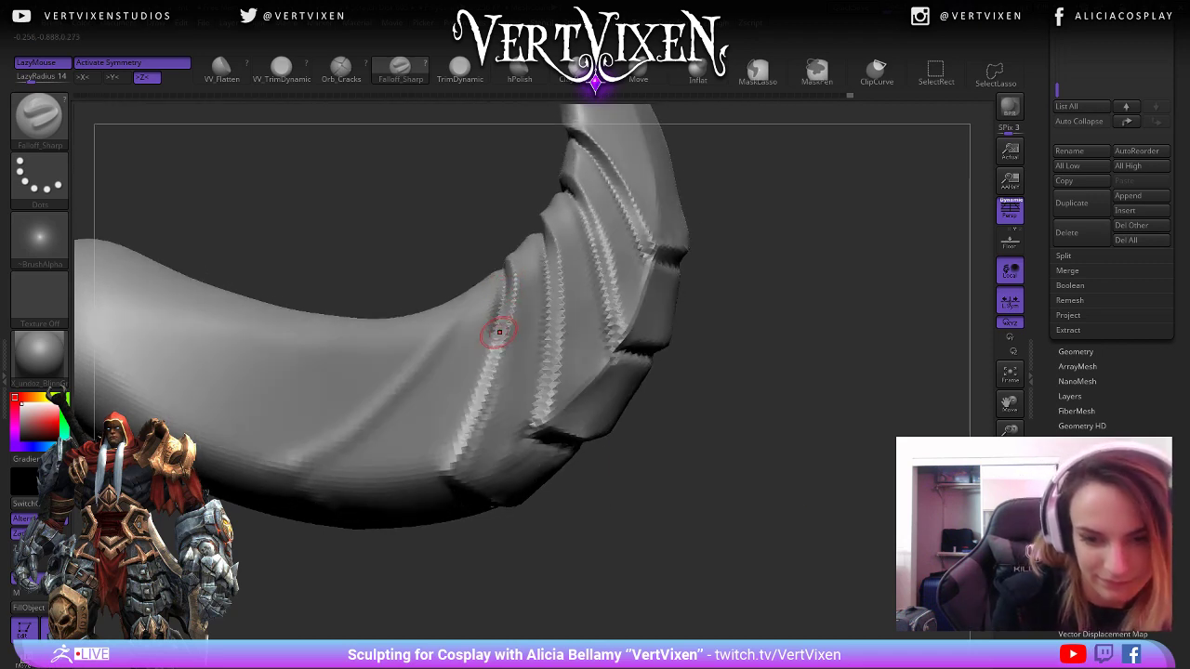
pyautogui.press('space')
pyautogui.press('shift')
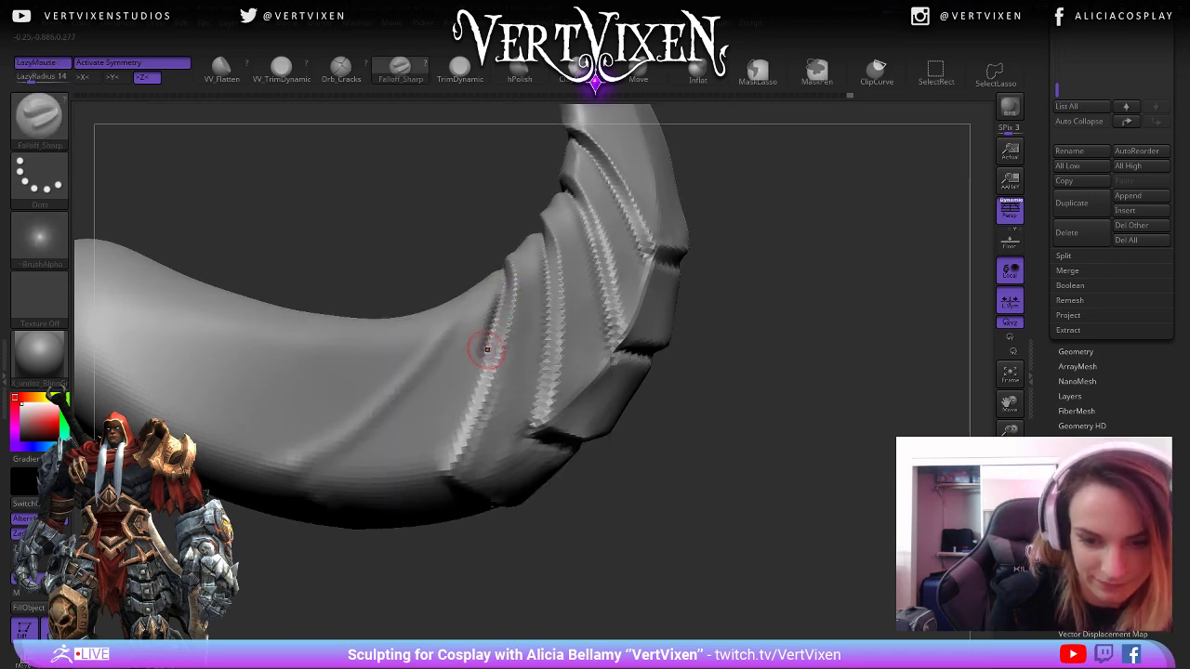
pyautogui.press('space')
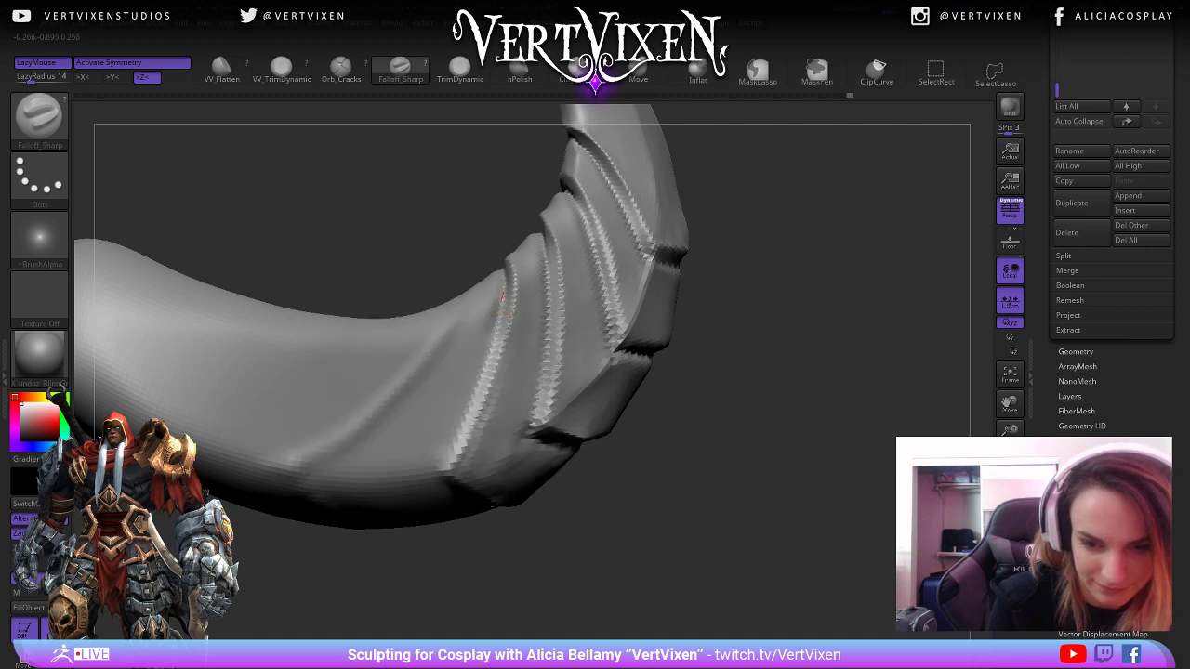
pyautogui.moveTo(498, 299); pyautogui.dragTo(440, 464)
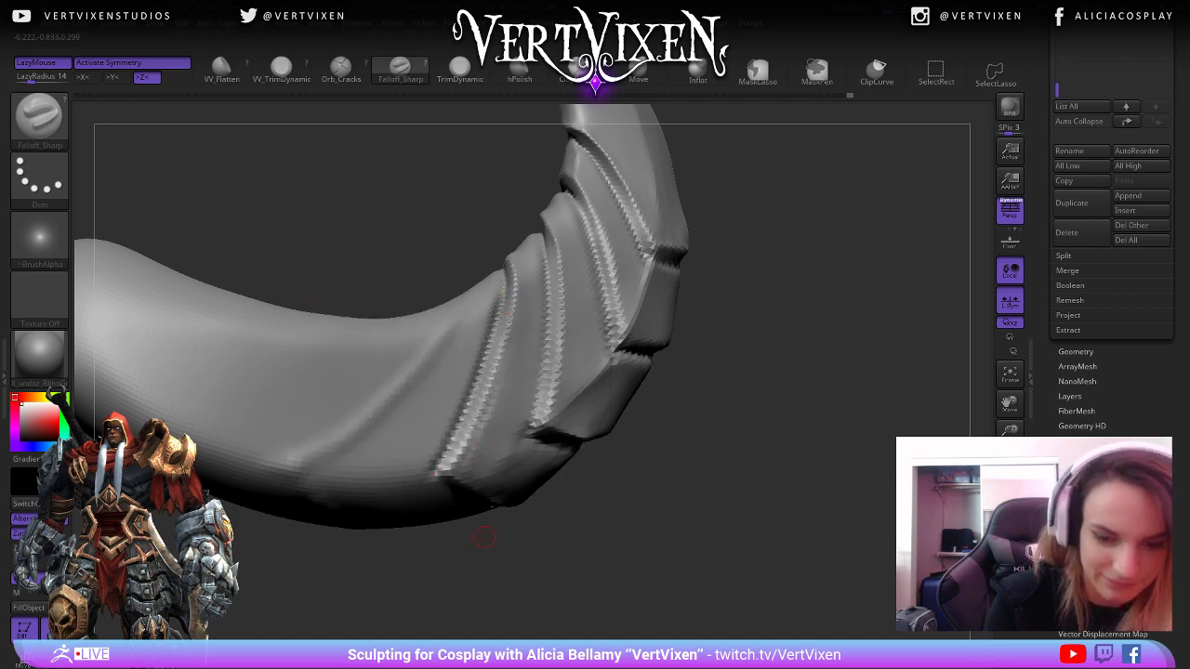
# Smooth the part of the fourth crease that wraps around the tusk's outer edge and recut it with Falloff_Sharp.
pyautogui.moveTo(484, 536)
pyautogui.mouseDown()
pyautogui.moveTo(678, 544)
pyautogui.moveTo(741, 560)
pyautogui.moveTo(704, 557)
pyautogui.moveTo(726, 539)
pyautogui.moveTo(595, 381)
pyautogui.moveTo(646, 319)
pyautogui.moveTo(616, 518)
pyautogui.moveTo(486, 266)
pyautogui.mouseUp()
pyautogui.press('shift')
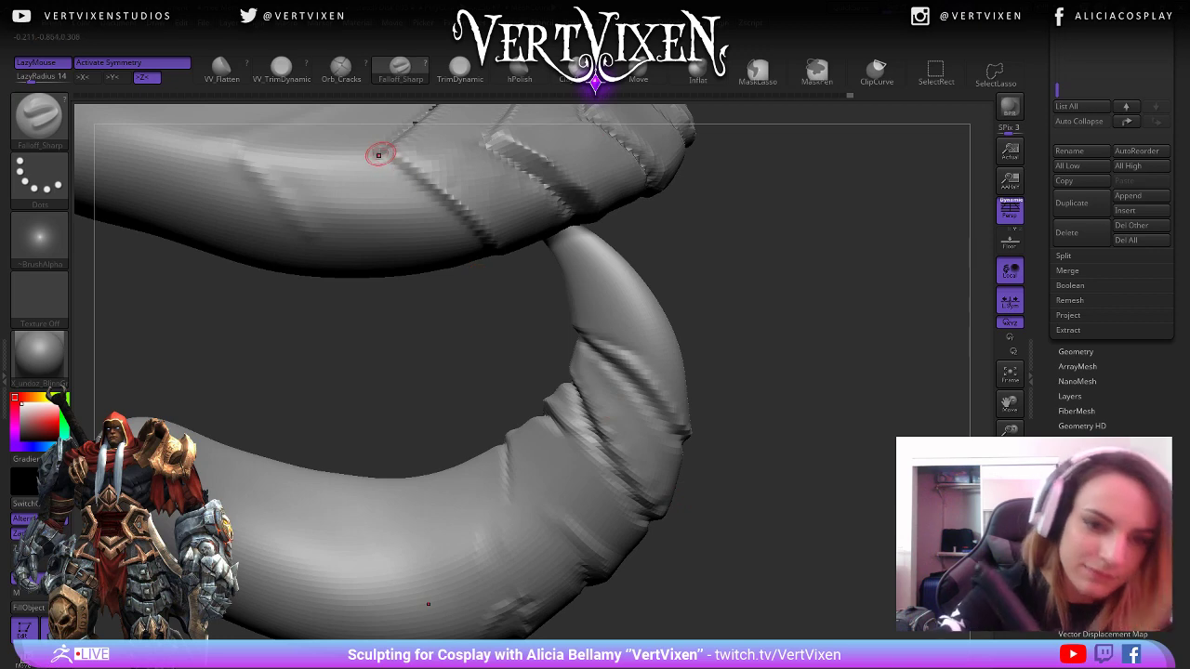
pyautogui.moveTo(423, 195)
pyautogui.keyDown('shift'); pyautogui.mouseDown()
pyautogui.moveTo(382, 155)
pyautogui.moveTo(456, 223)
pyautogui.moveTo(744, 390)
pyautogui.moveTo(725, 465)
pyautogui.moveTo(706, 418)
pyautogui.moveTo(465, 297)
pyautogui.mouseUp(); pyautogui.keyUp('shift')
pyautogui.press('shift')
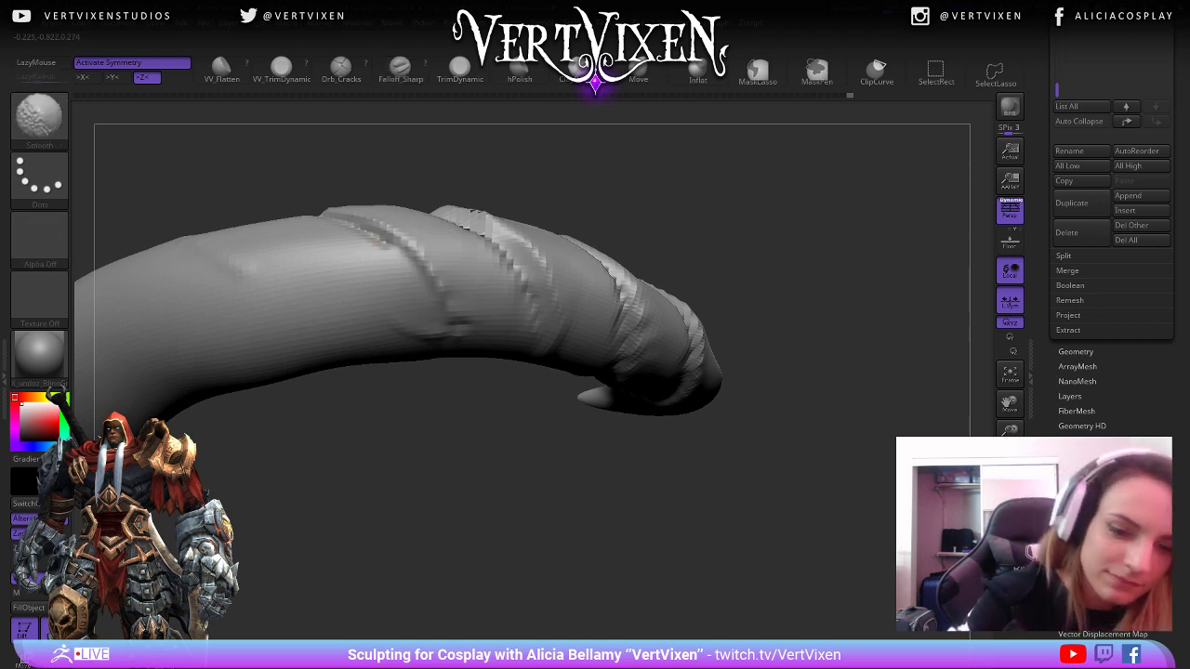
pyautogui.press('shift')
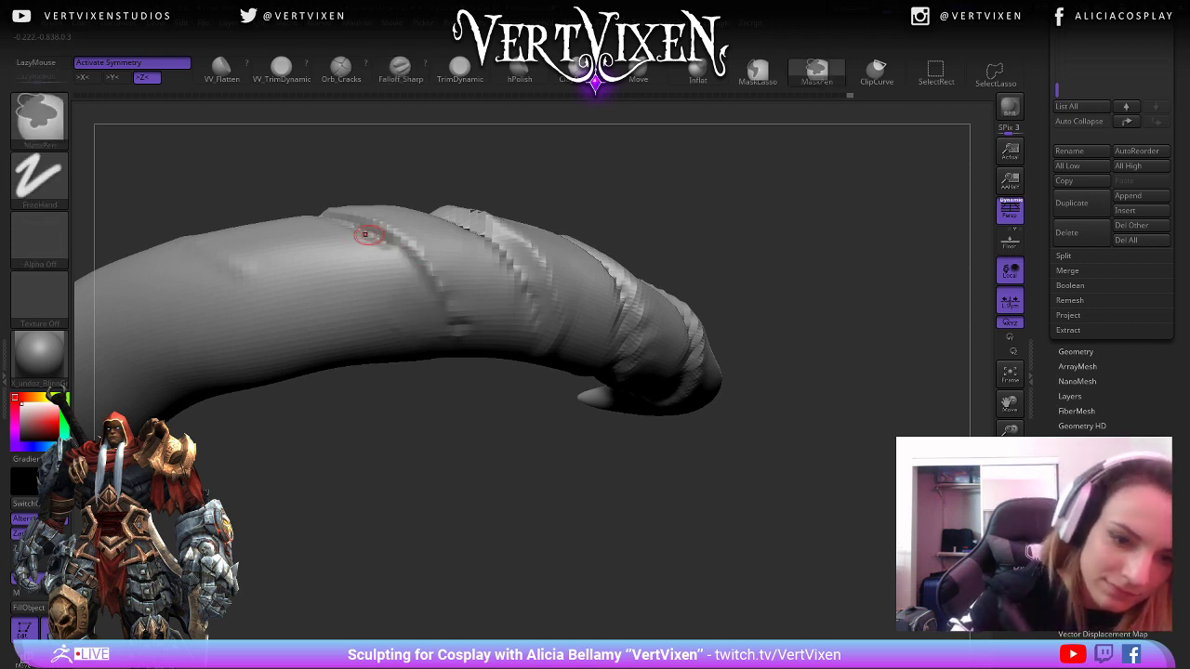
pyautogui.moveTo(386, 240); pyautogui.dragTo(445, 316)
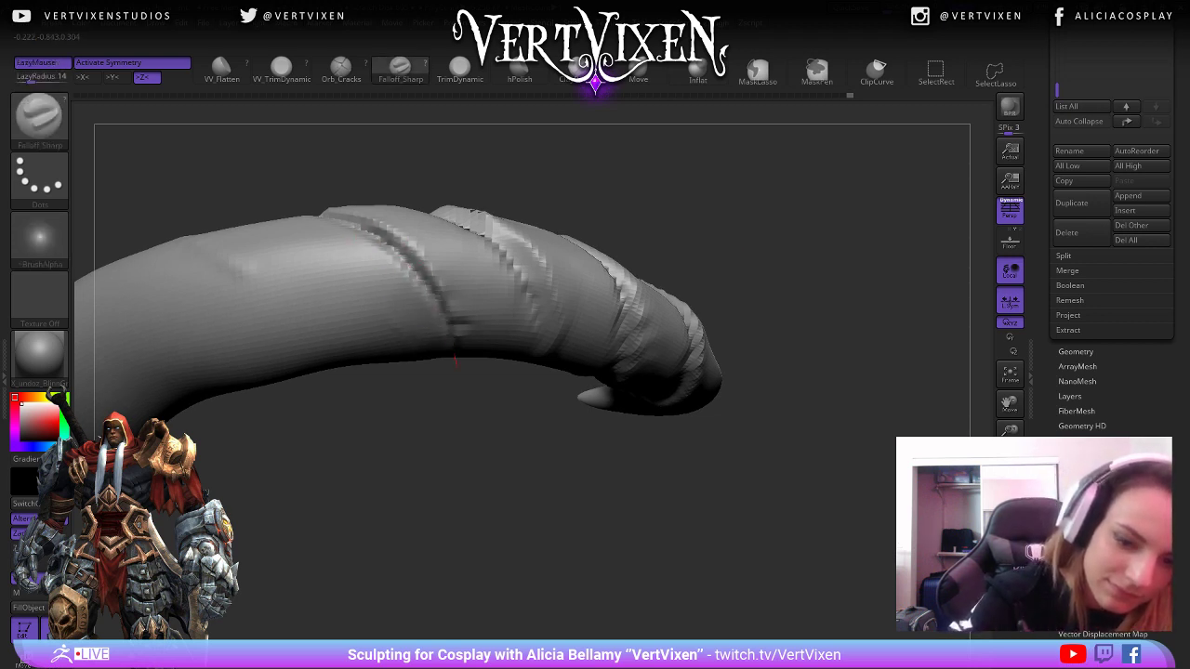
pyautogui.moveTo(456, 361); pyautogui.dragTo(541, 356)
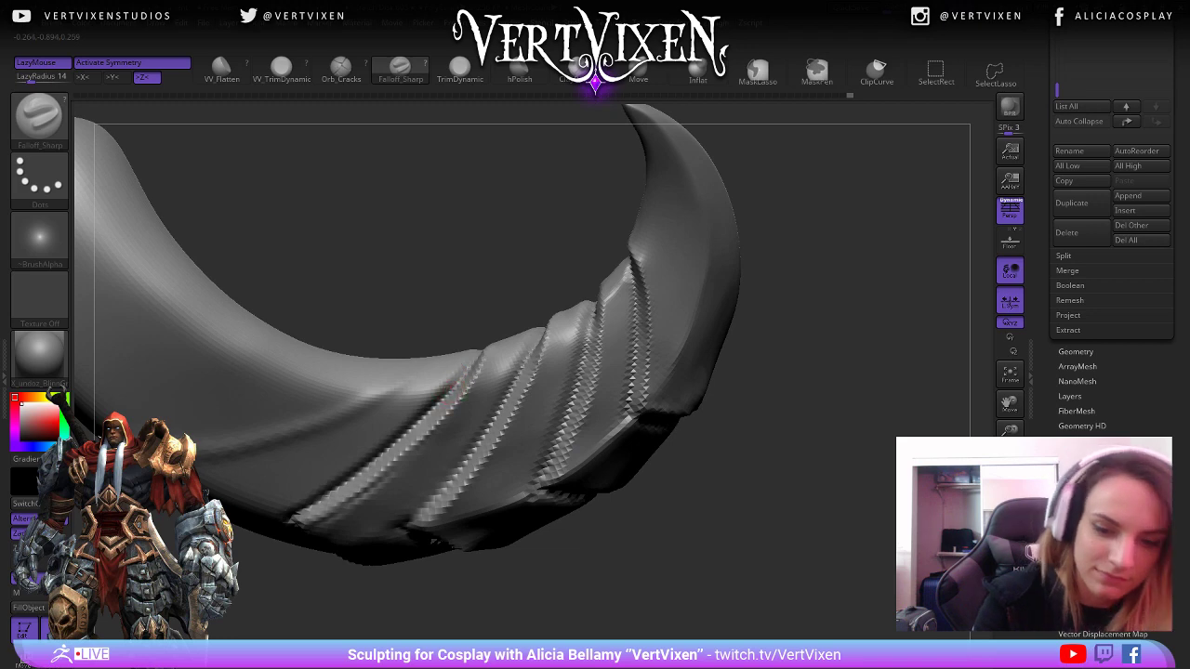
# Polish the band between the third and fourth creases with hPolish at a slightly larger draw size.
pyautogui.moveTo(483, 305); pyautogui.dragTo(627, 530)
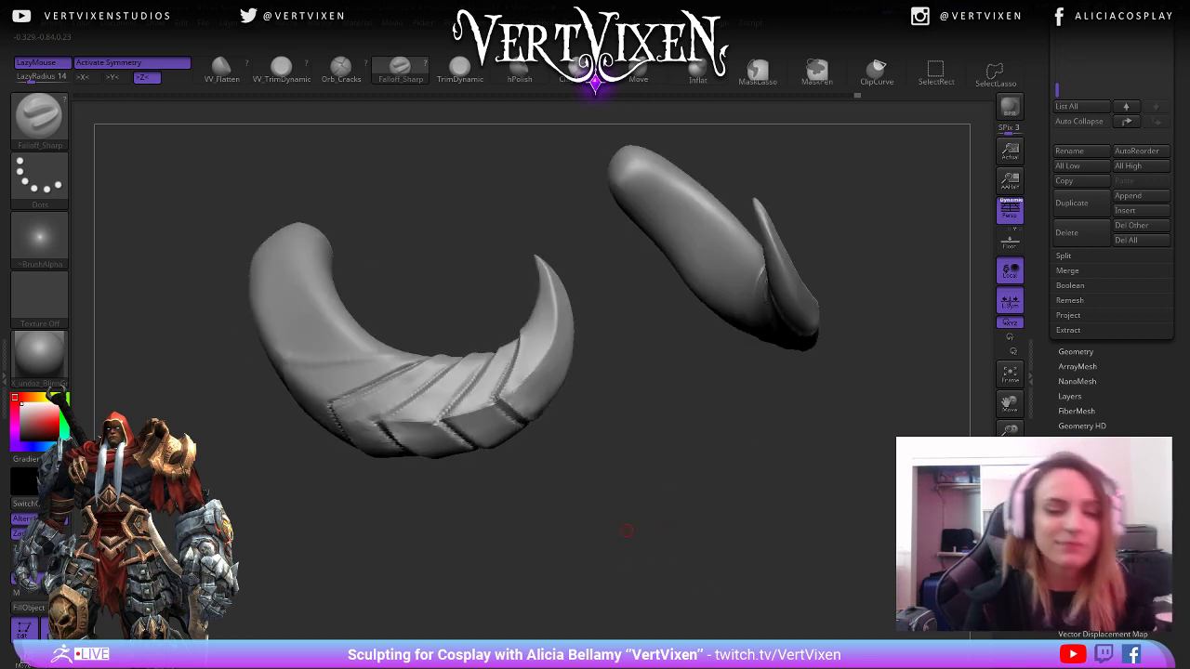
pyautogui.moveTo(336, 270); pyautogui.dragTo(338, 398)
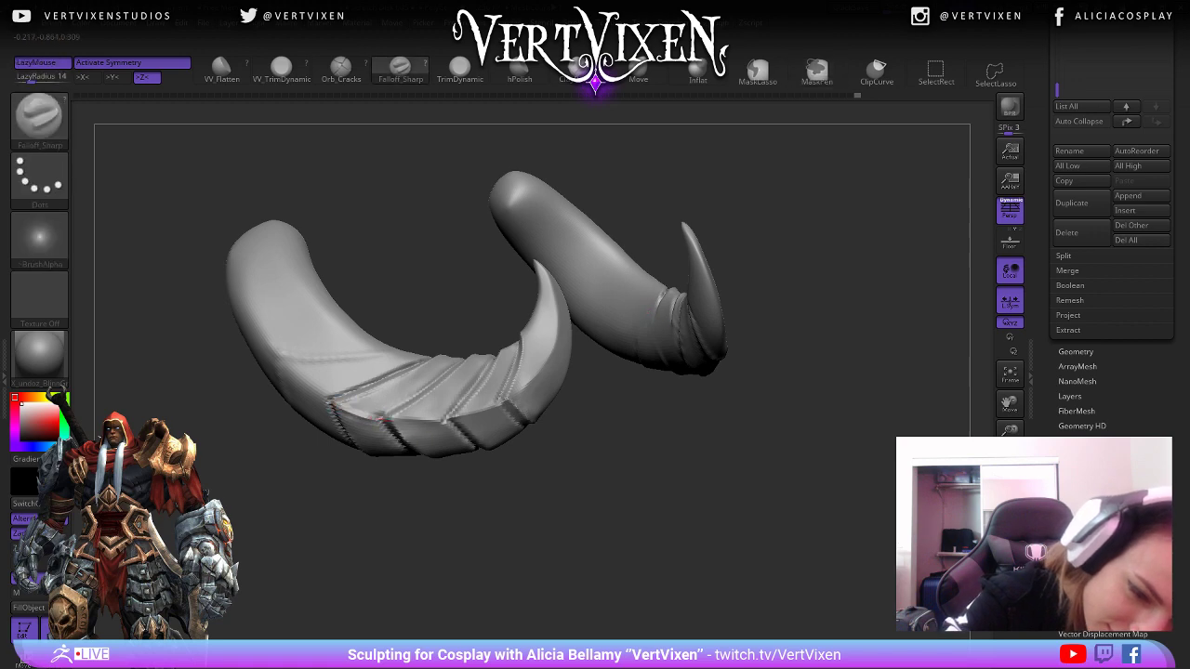
pyautogui.moveTo(510, 542); pyautogui.dragTo(537, 524)
pyautogui.press('b')
pyautogui.press('h')
pyautogui.press('p')
pyautogui.press('space')
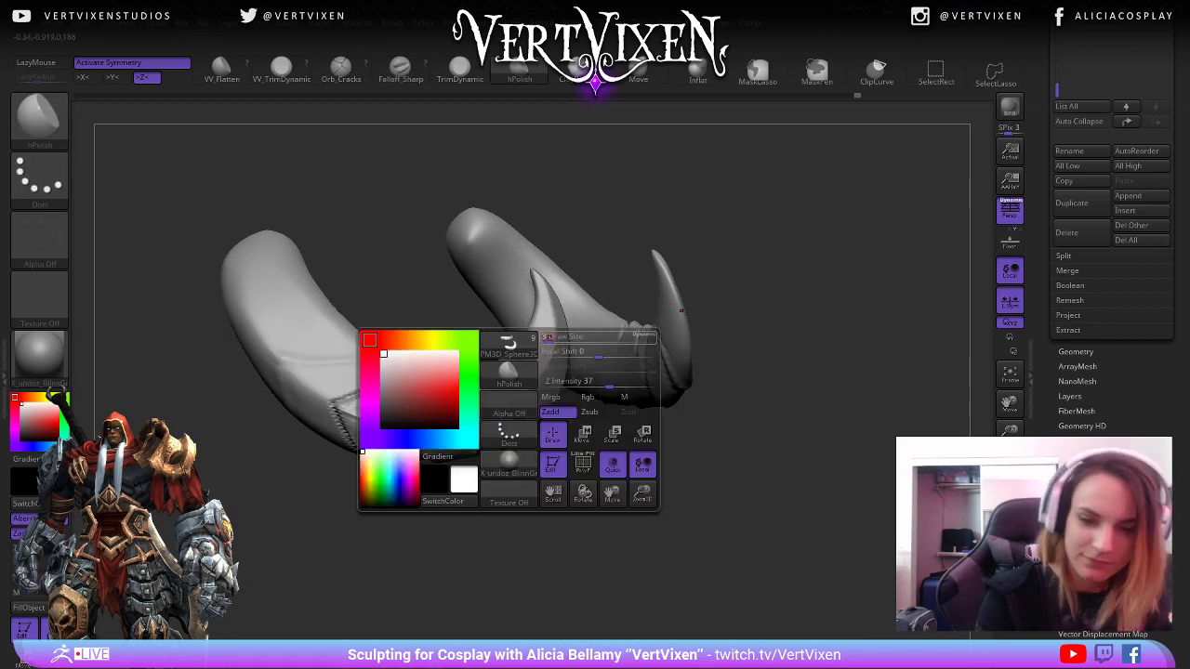
pyautogui.moveTo(548, 337); pyautogui.dragTo(555, 337)
pyautogui.moveTo(577, 520)
pyautogui.mouseDown()
pyautogui.moveTo(617, 579)
pyautogui.moveTo(595, 528)
pyautogui.mouseUp()
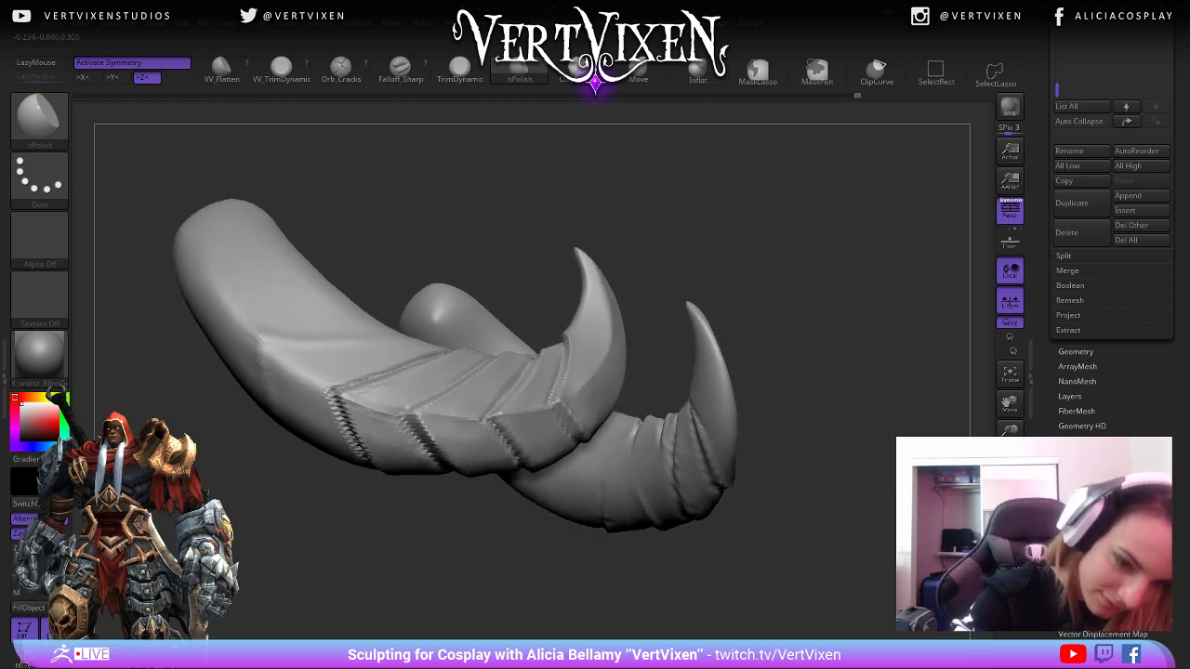
pyautogui.moveTo(437, 548)
pyautogui.mouseDown()
pyautogui.moveTo(452, 574)
pyautogui.moveTo(372, 412)
pyautogui.moveTo(400, 446)
pyautogui.moveTo(392, 338)
pyautogui.mouseUp()
# Sharpen the edge ridge between the third and fourth creases with Falloff_Sharp and smooth its end beside the fourth crease.
pyautogui.press('b')
pyautogui.press('c')
pyautogui.press('b')
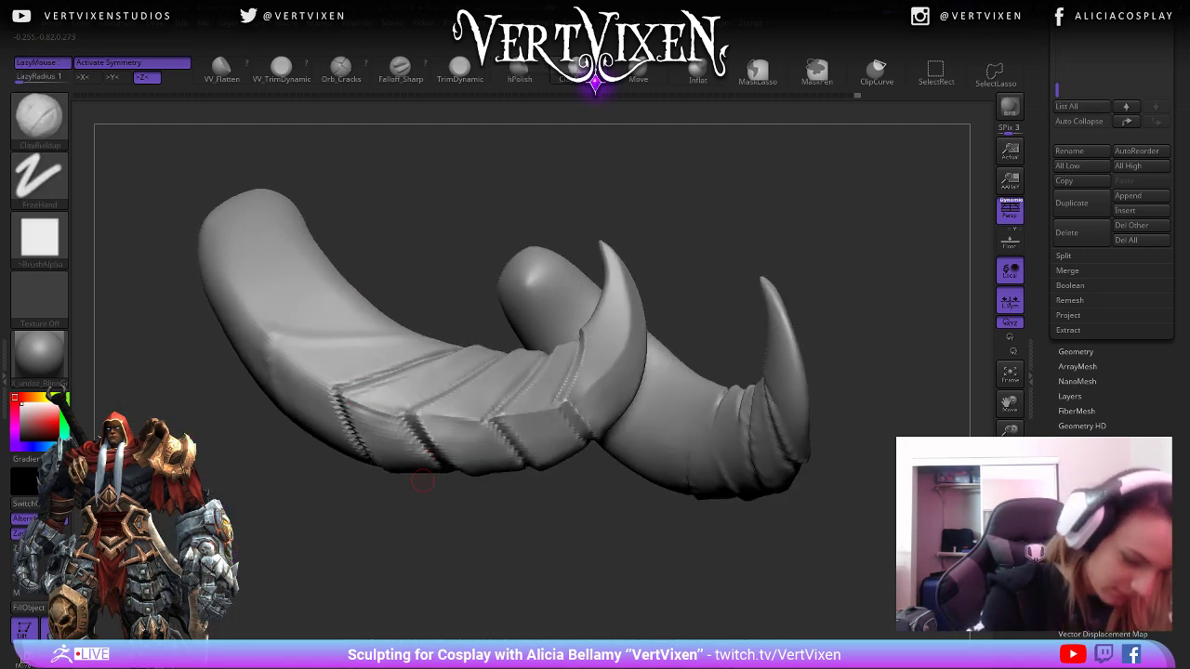
pyautogui.press('b')
pyautogui.press('f')
pyautogui.press('s')
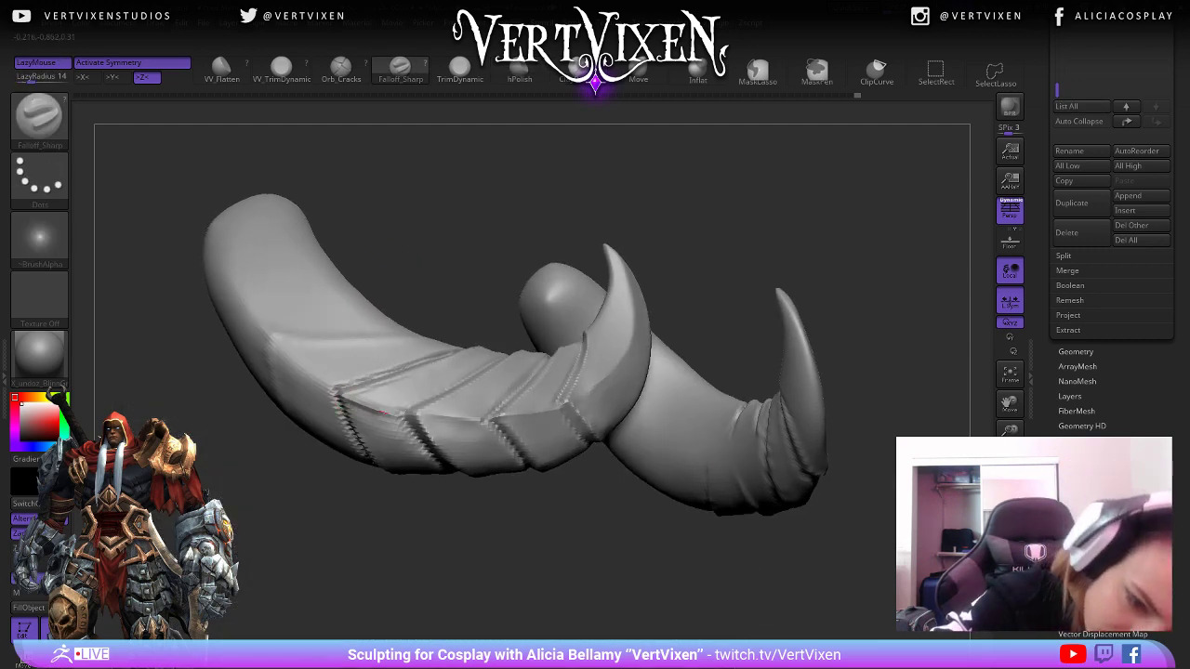
pyautogui.moveTo(382, 363); pyautogui.dragTo(390, 251)
pyautogui.press('shift')
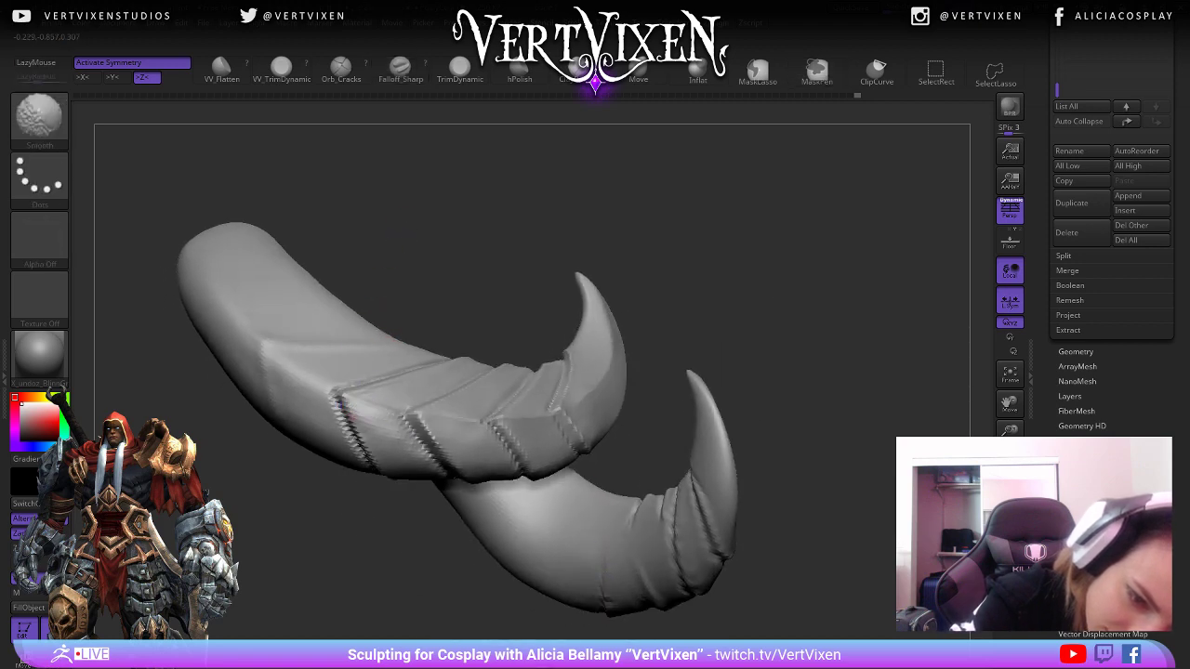
pyautogui.moveTo(393, 257); pyautogui.dragTo(344, 397)
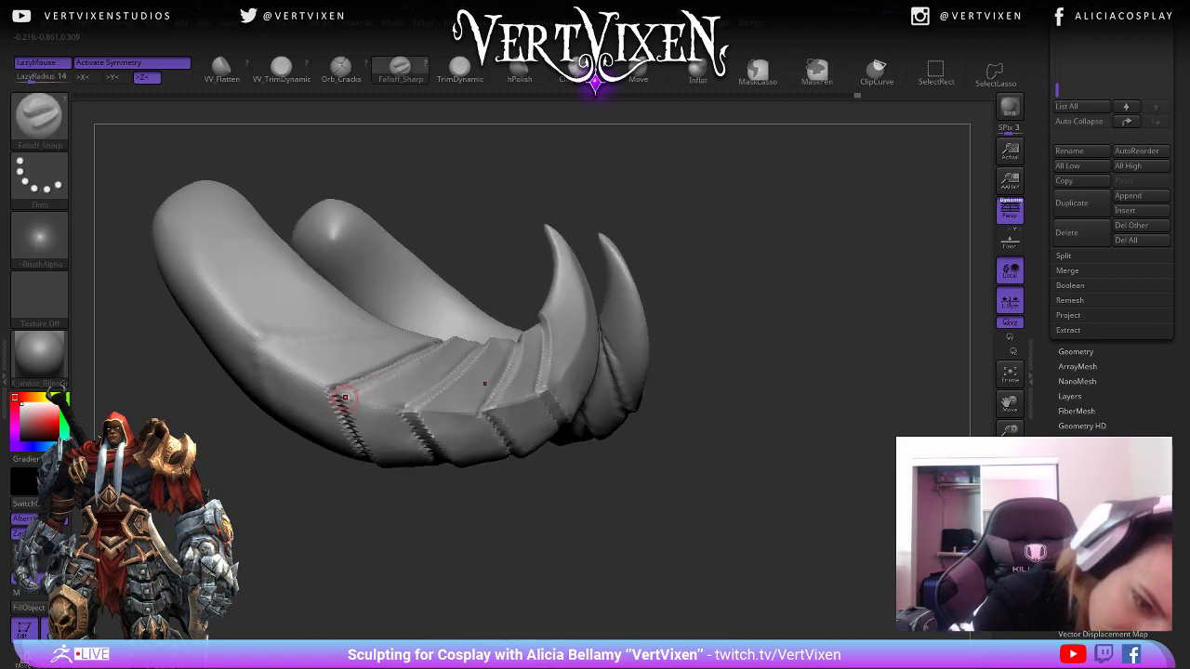
pyautogui.moveTo(437, 226); pyautogui.dragTo(429, 245)
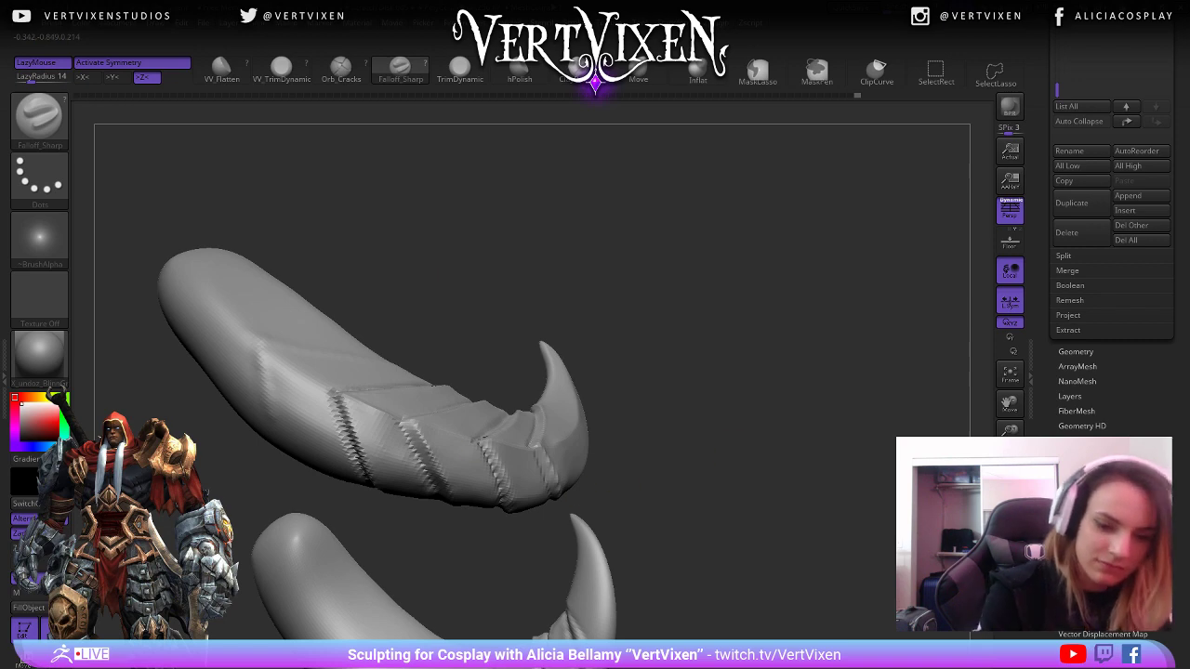
# Build up the outer side of the band between the third and fourth creases with ClayBuildup and smooth it.
pyautogui.moveTo(596, 416); pyautogui.dragTo(605, 433)
pyautogui.press('shift')
pyautogui.press('b')
pyautogui.press('c')
pyautogui.press('b')
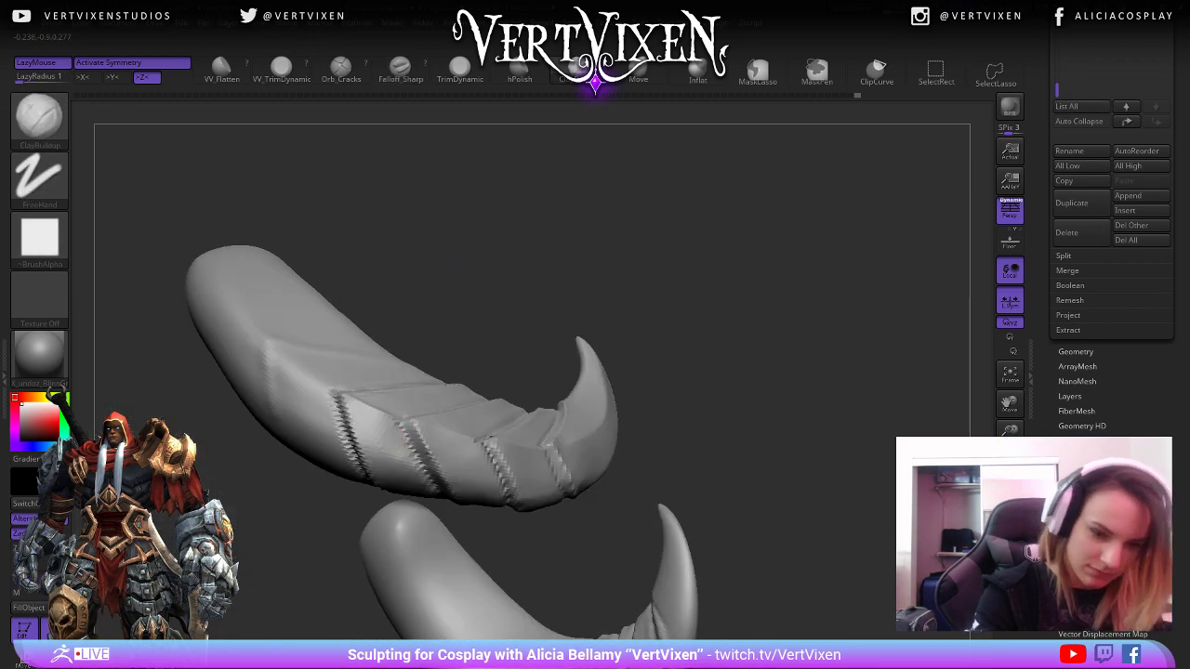
pyautogui.moveTo(381, 438); pyautogui.dragTo(395, 435)
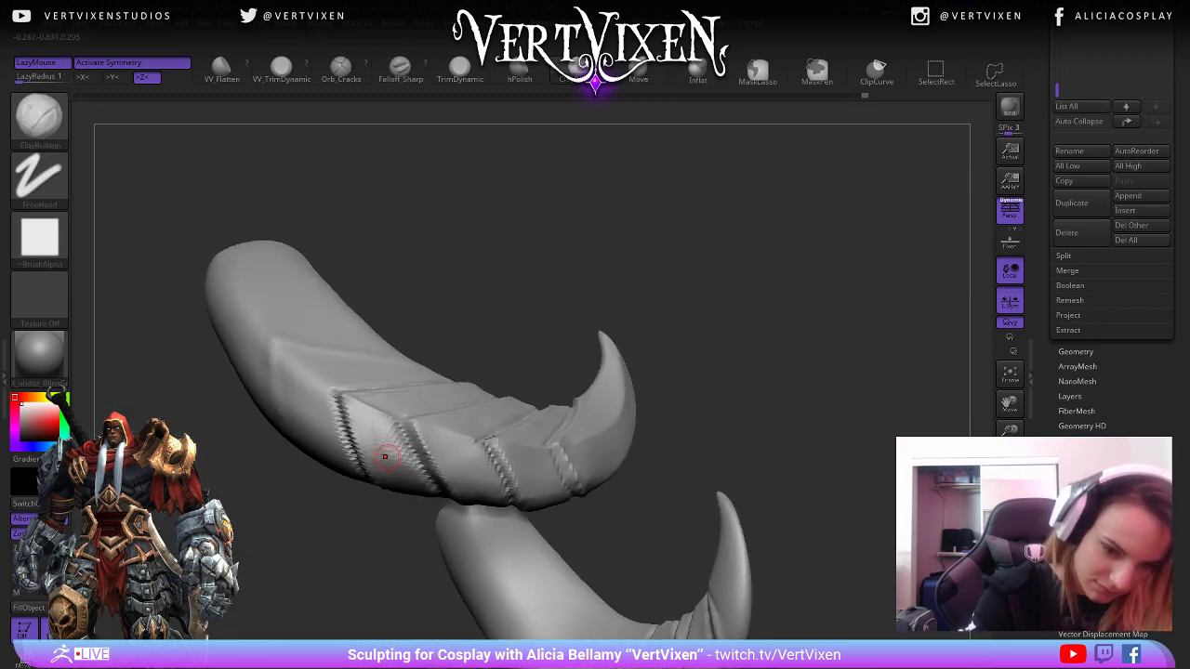
pyautogui.press('shift')
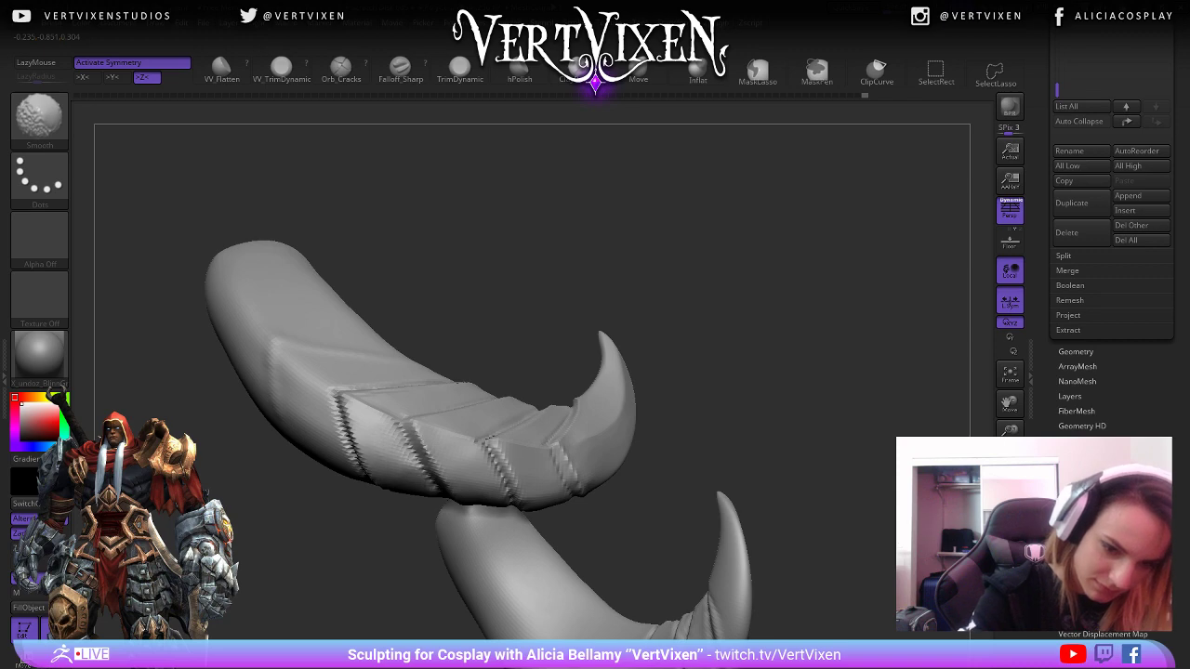
pyautogui.moveTo(446, 553); pyautogui.dragTo(665, 539)
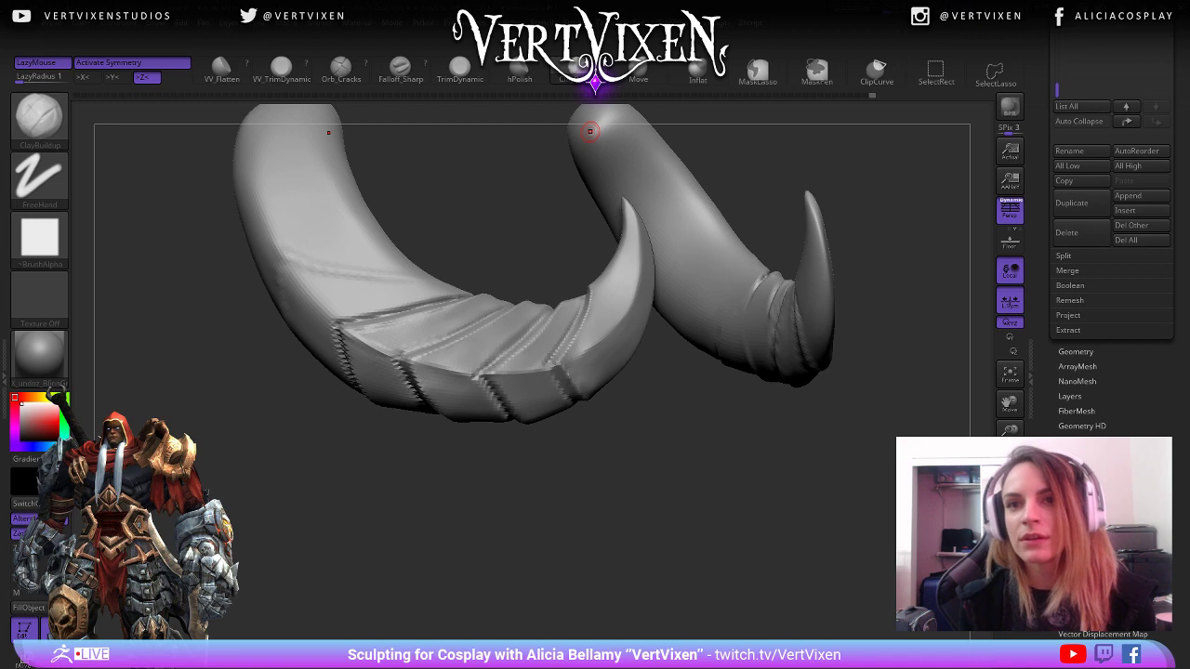
# Adjust the ClayBuildup draw size, add clay along the edge ridge between the third and fourth creases, and smooth it.
pyautogui.keyDown('alt'); pyautogui.moveTo(542, 510); pyautogui.dragTo(537, 548); pyautogui.keyUp('alt')
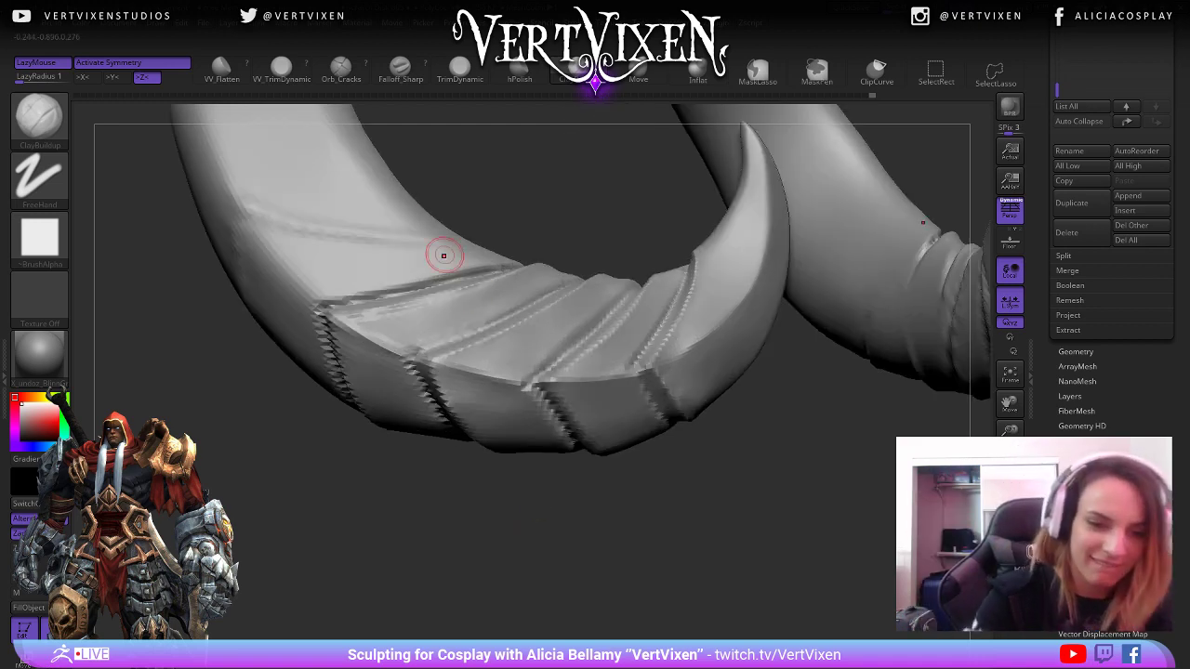
pyautogui.press('space')
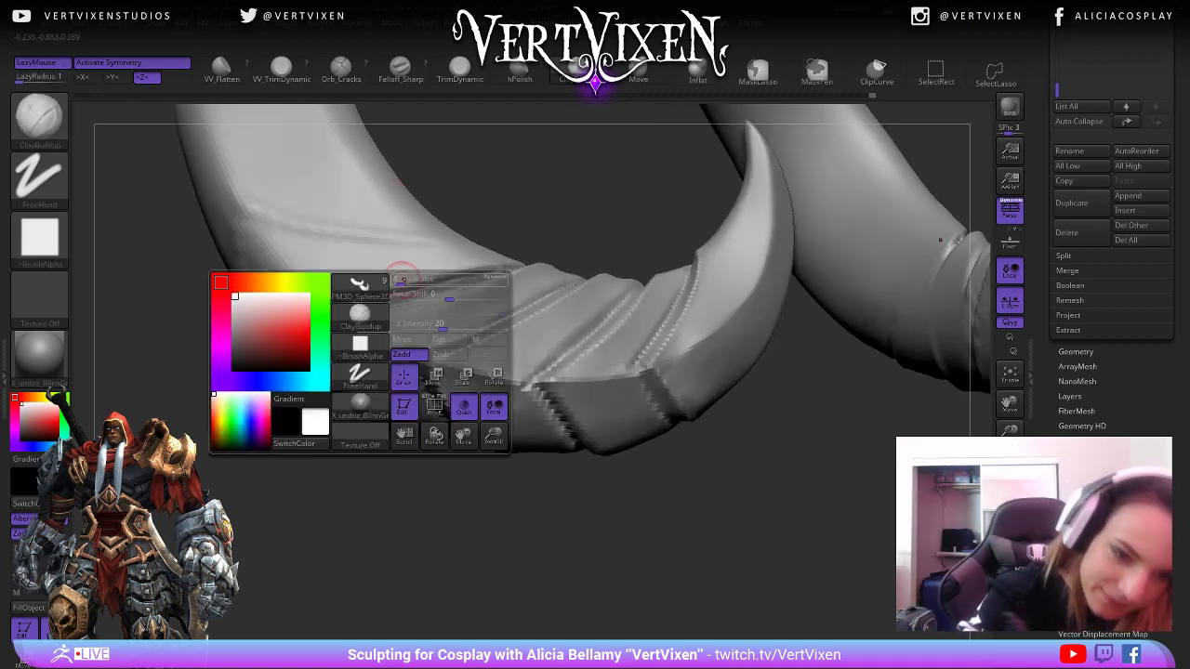
pyautogui.press('space')
pyautogui.moveTo(452, 192); pyautogui.dragTo(505, 149)
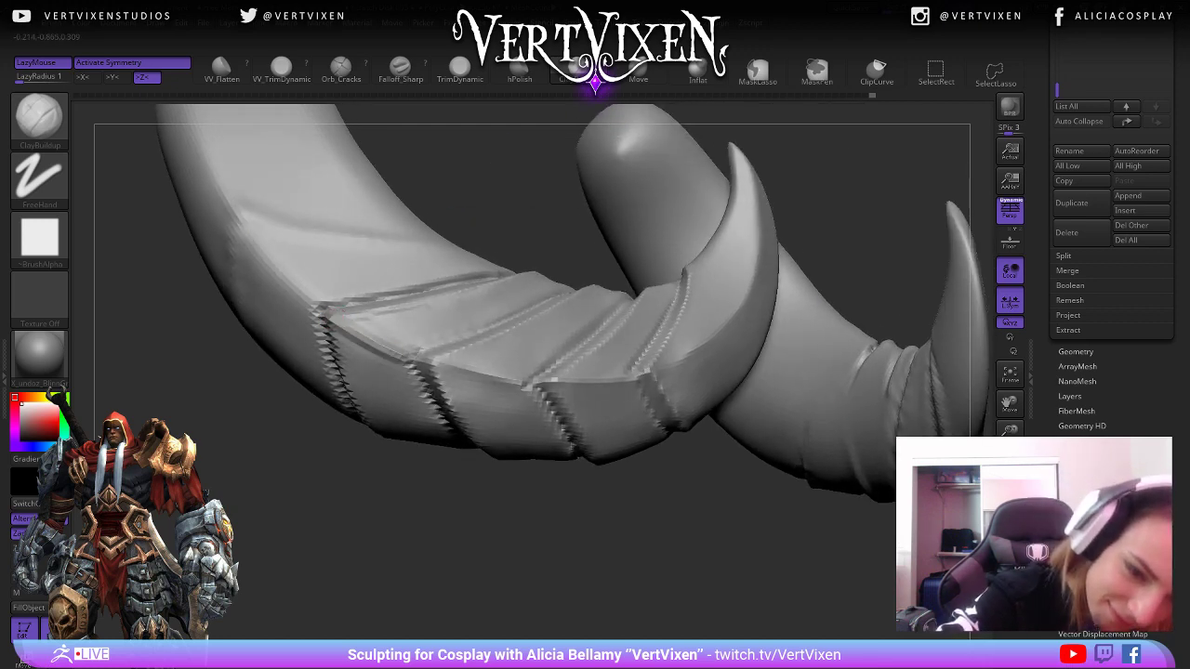
pyautogui.press('shift')
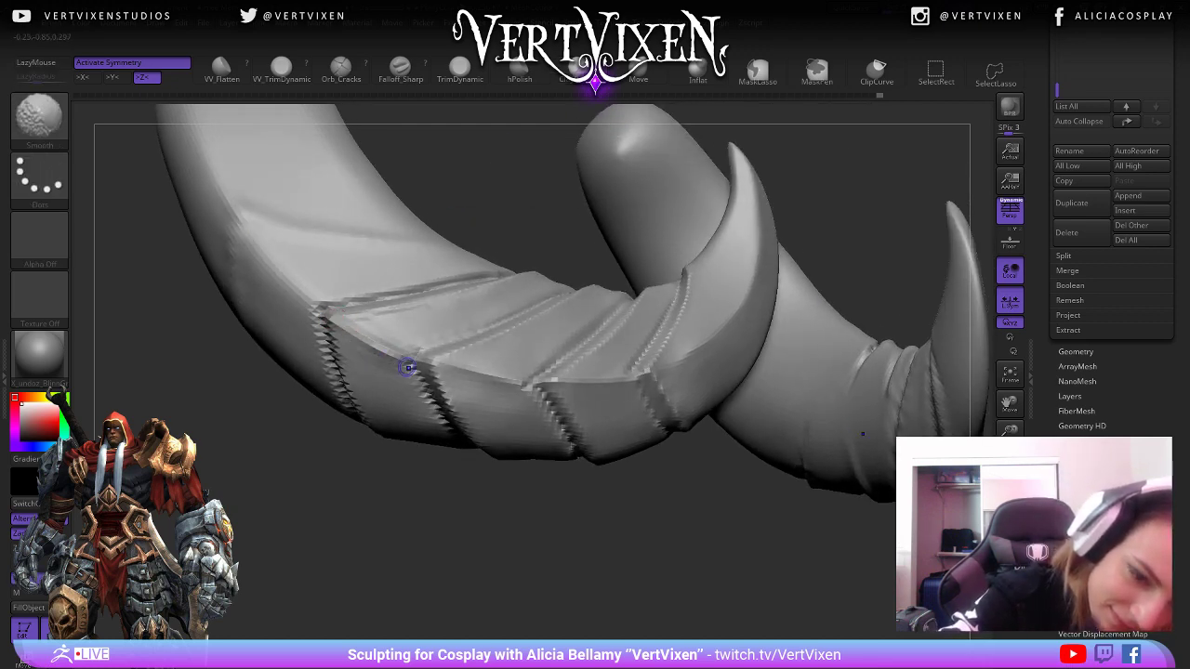
pyautogui.moveTo(408, 367)
pyautogui.keyDown('shift'); pyautogui.mouseDown()
pyautogui.moveTo(365, 337)
pyautogui.moveTo(398, 352)
pyautogui.mouseUp(); pyautogui.keyUp('shift')
pyautogui.moveTo(486, 524); pyautogui.dragTo(506, 470)
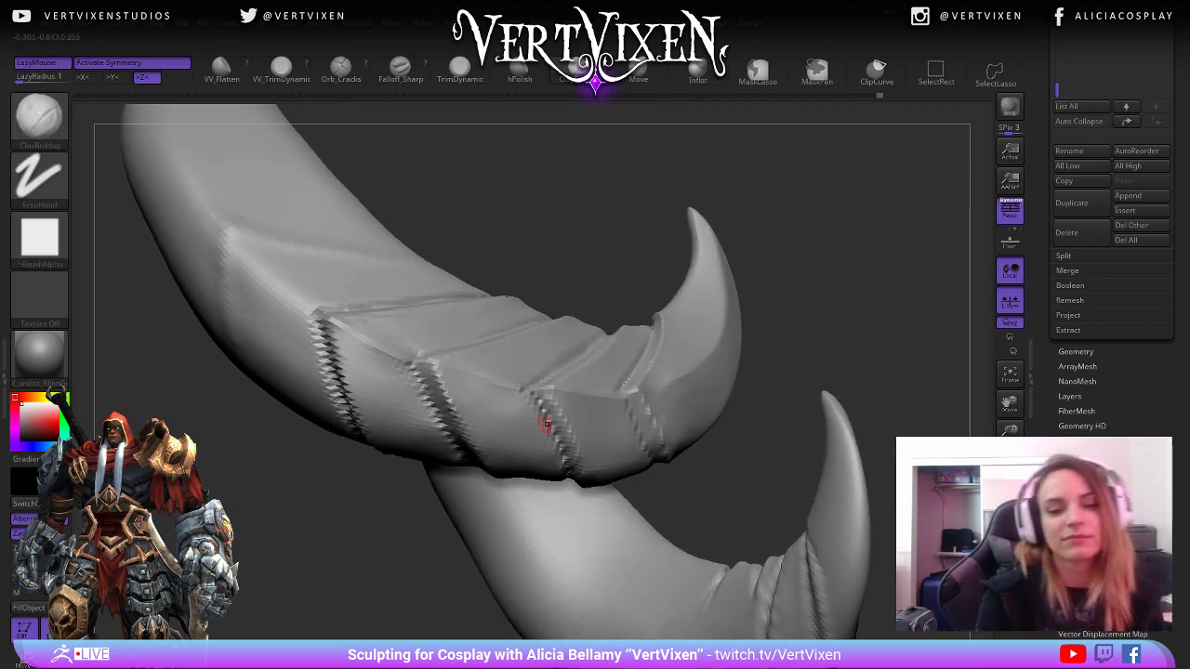
pyautogui.moveTo(546, 424)
pyautogui.mouseDown()
pyautogui.moveTo(389, 384)
pyautogui.moveTo(746, 522)
pyautogui.moveTo(755, 538)
pyautogui.moveTo(614, 530)
pyautogui.mouseUp()
# Polish the built-up ridge between the third and fourth creases with hPolish at an adjusted draw size, smoothing rough spots.
pyautogui.press('shift')
pyautogui.press('b')
pyautogui.press('h')
pyautogui.press('p')
pyautogui.press('space')
pyautogui.press('space')
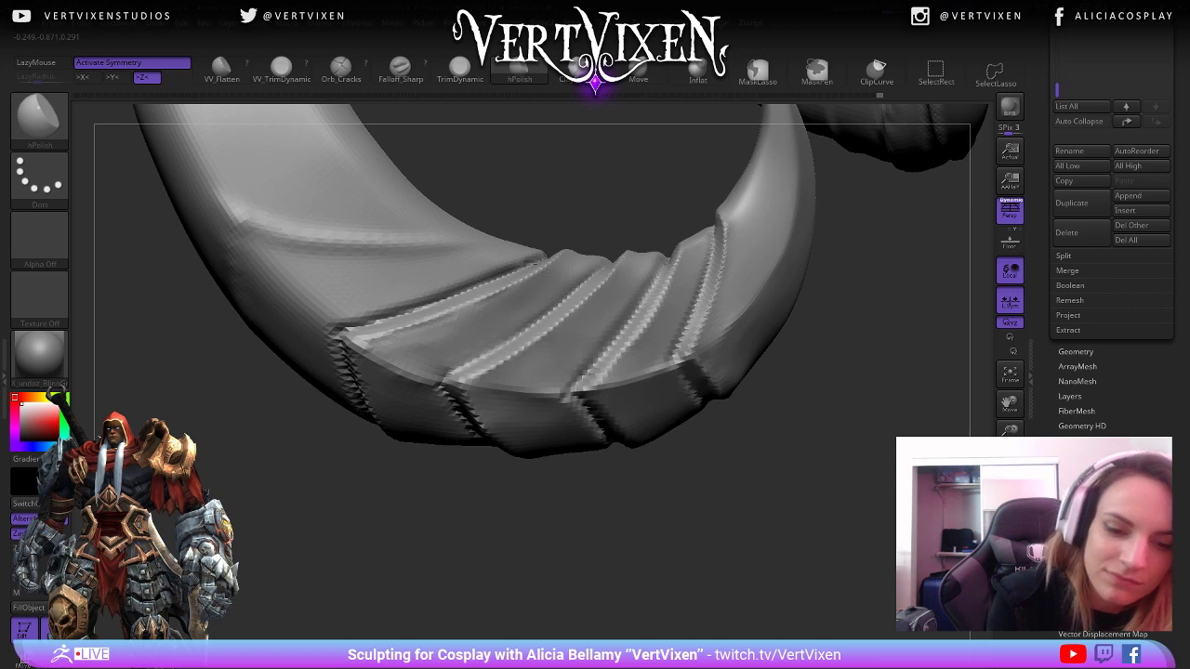
pyautogui.press('shift')
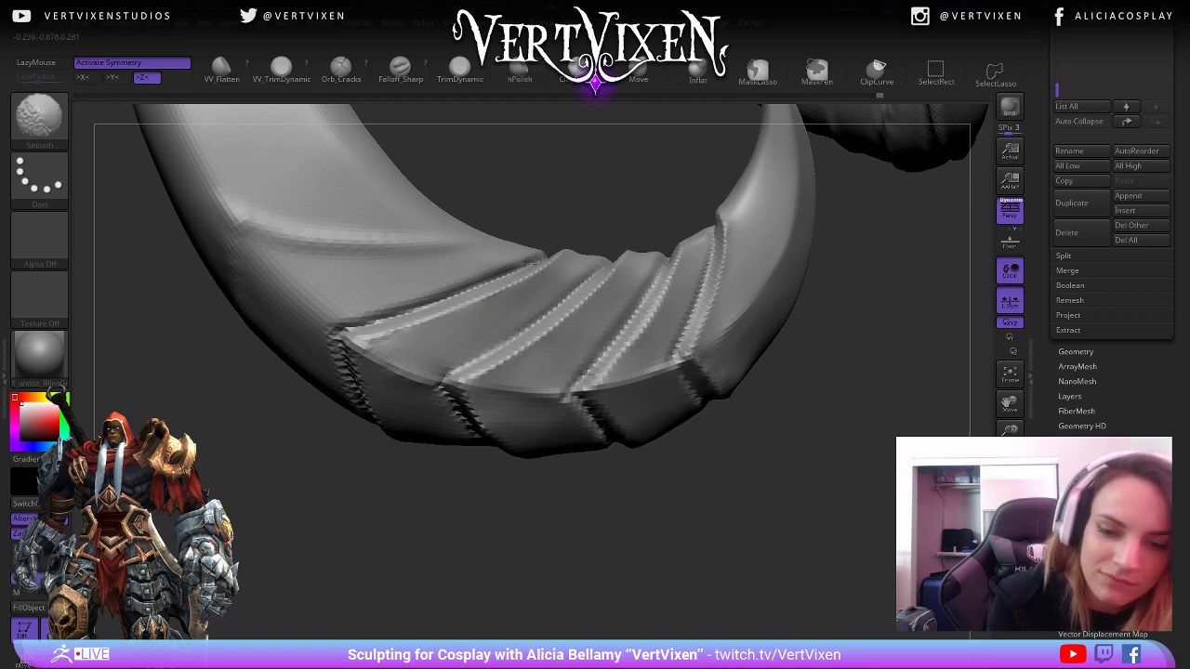
pyautogui.moveTo(651, 521)
pyautogui.mouseDown()
pyautogui.moveTo(740, 552)
pyautogui.moveTo(362, 322)
pyautogui.mouseUp()
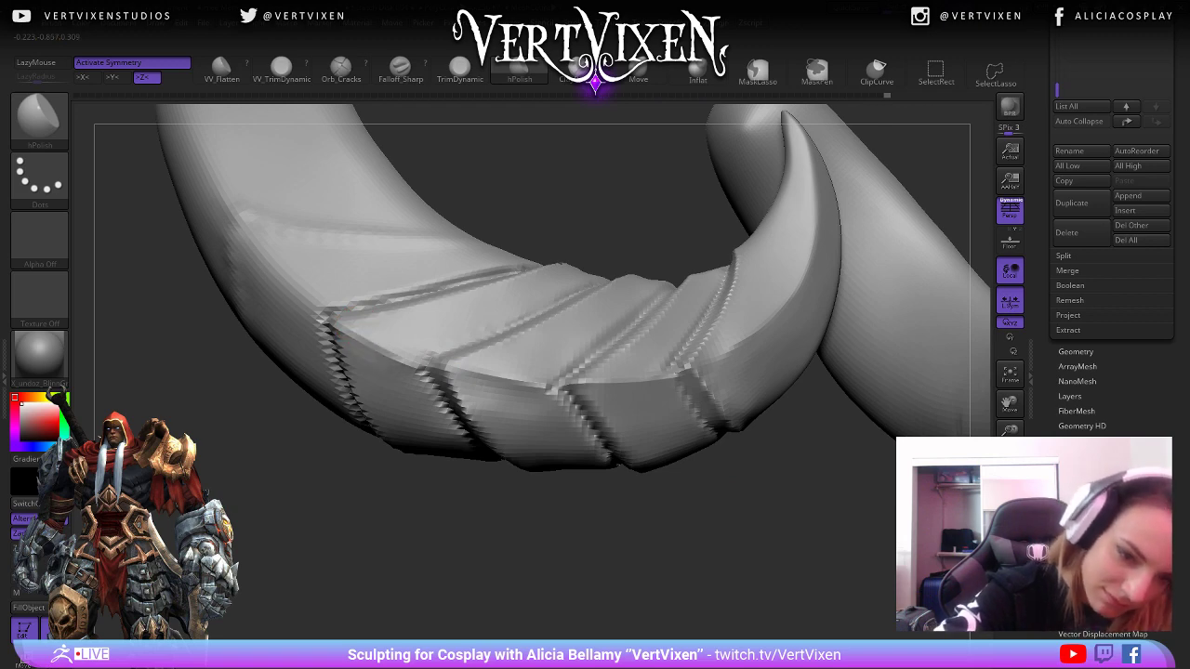
pyautogui.press('f')
pyautogui.moveTo(406, 500); pyautogui.dragTo(624, 561)
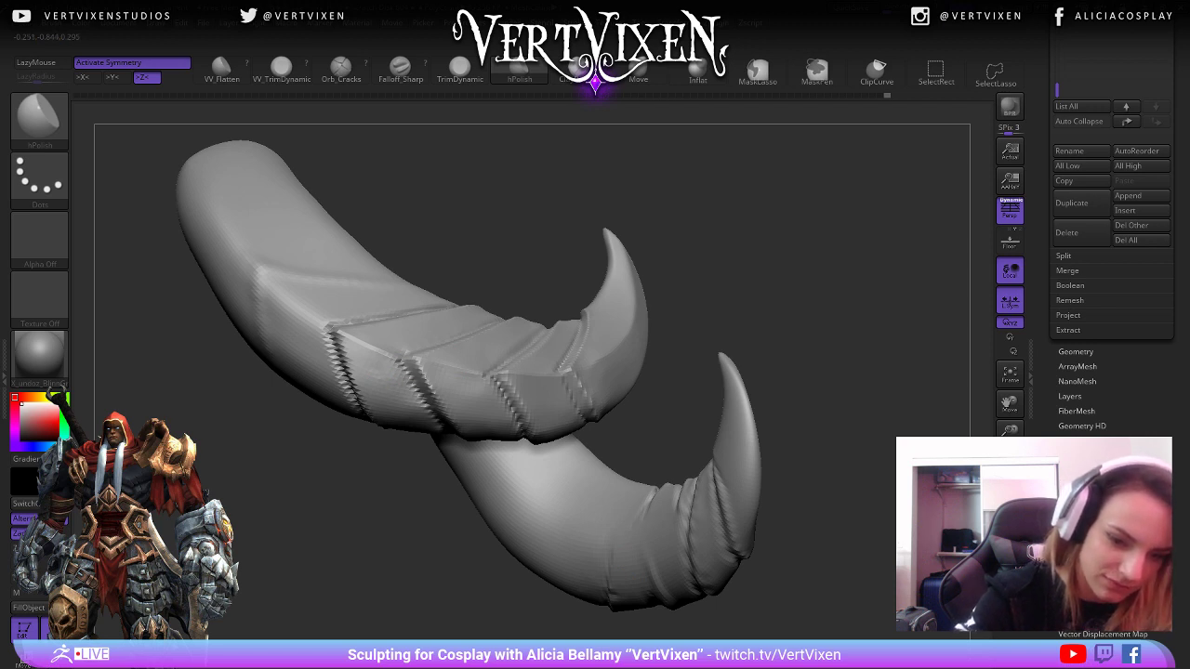
# Smooth and polish the side of the band beside the third crease, checking both tusks from a distance.
pyautogui.press('shift')
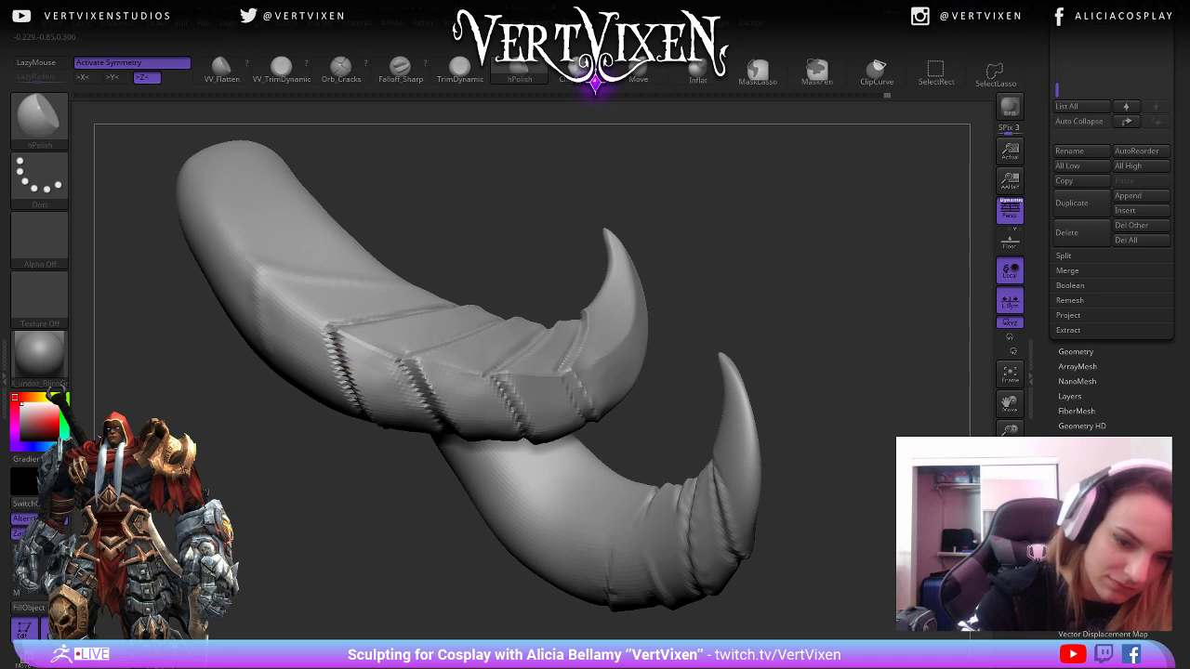
pyautogui.press('shift')
pyautogui.moveTo(399, 511)
pyautogui.keyDown('alt'); pyautogui.mouseDown()
pyautogui.moveTo(362, 517)
pyautogui.moveTo(399, 465)
pyautogui.moveTo(419, 511)
pyautogui.mouseUp(); pyautogui.keyUp('alt')
pyautogui.keyDown('alt'); pyautogui.moveTo(665, 465); pyautogui.dragTo(704, 504); pyautogui.keyUp('alt')
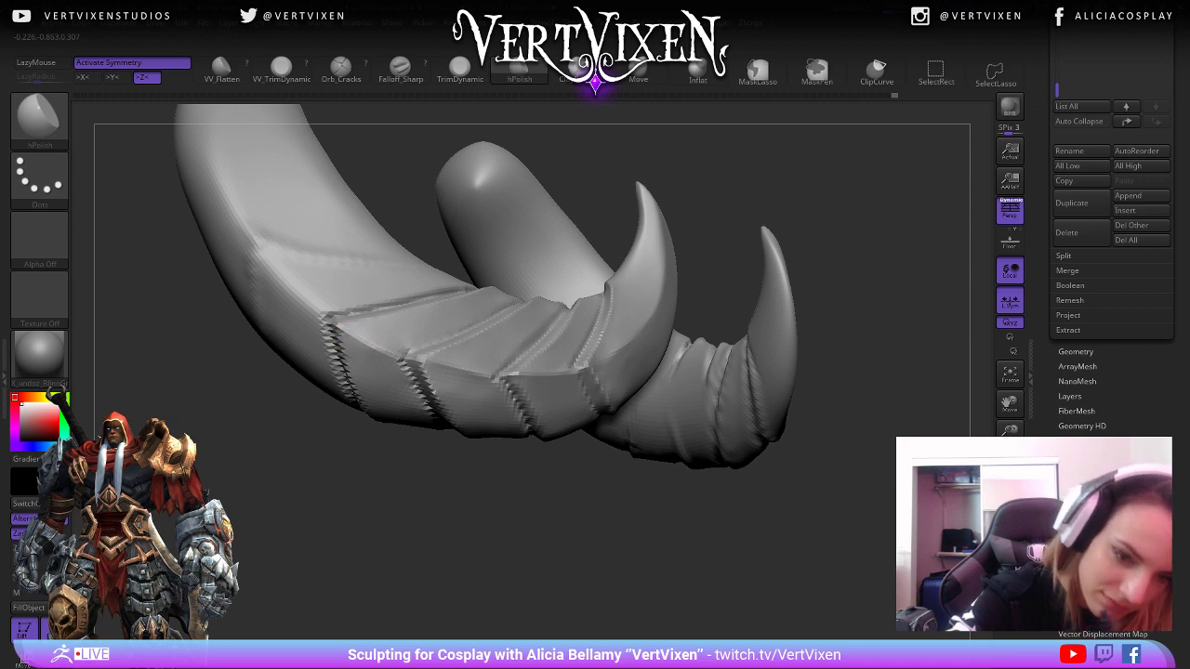
pyautogui.press('shift')
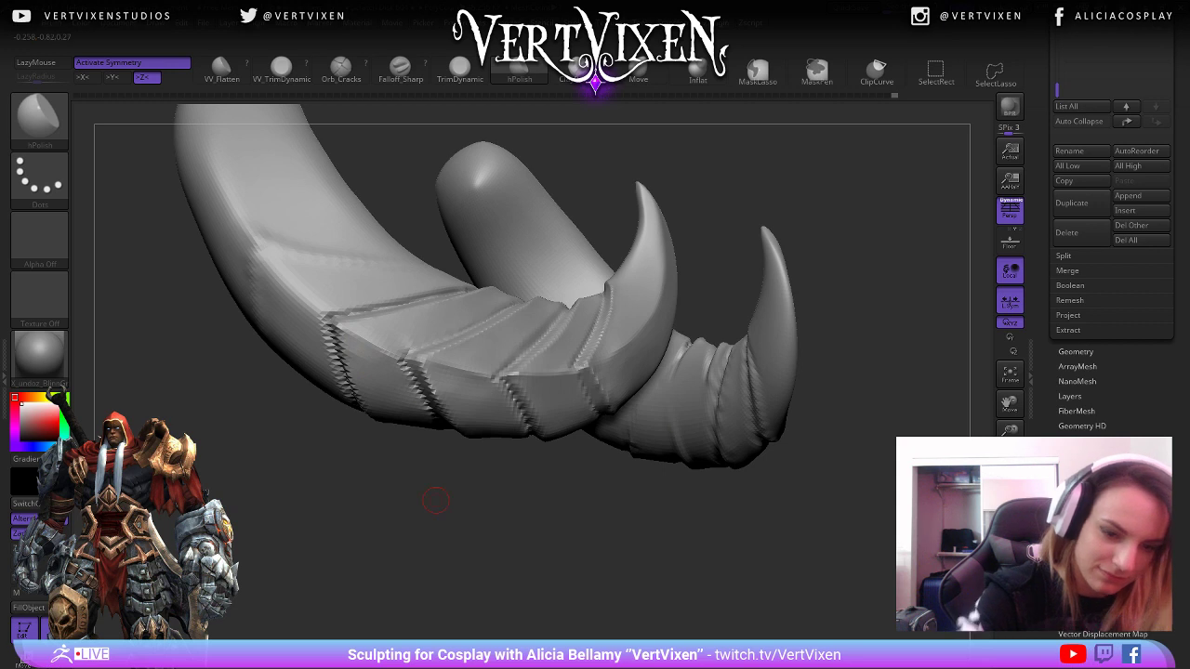
pyautogui.keyDown('alt'); pyautogui.moveTo(436, 500); pyautogui.dragTo(409, 451); pyautogui.keyUp('alt')
pyautogui.moveTo(633, 464)
pyautogui.mouseDown()
pyautogui.moveTo(664, 518)
pyautogui.moveTo(641, 470)
pyautogui.moveTo(688, 434)
pyautogui.mouseUp()
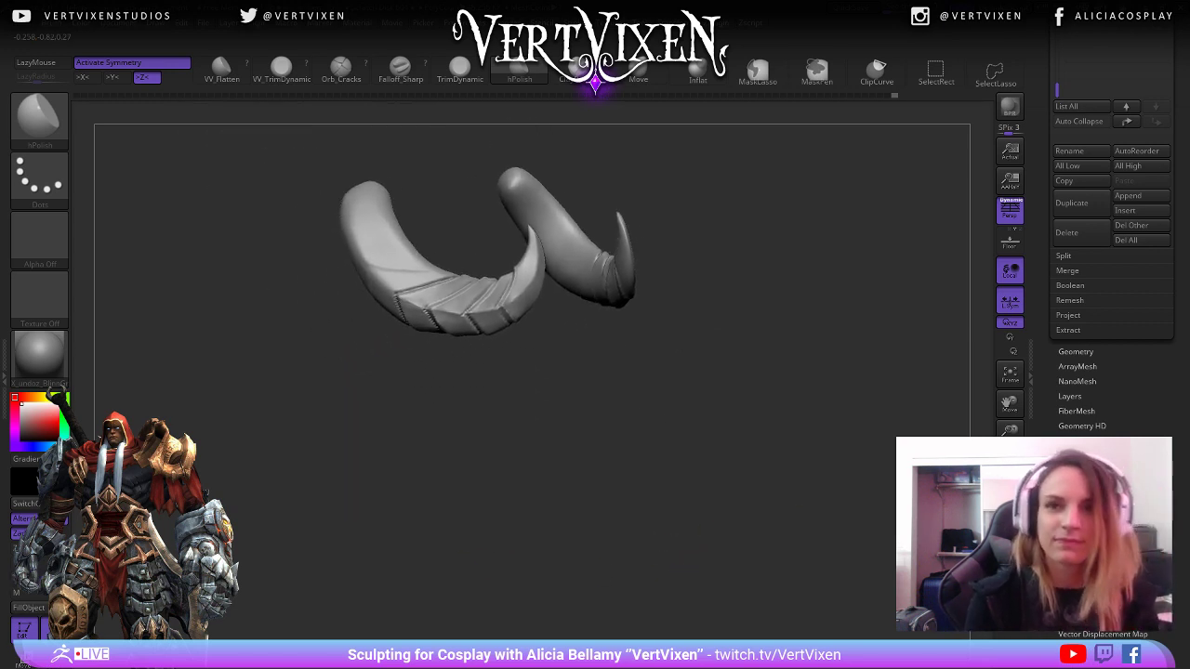
pyautogui.moveTo(730, 525); pyautogui.dragTo(760, 547)
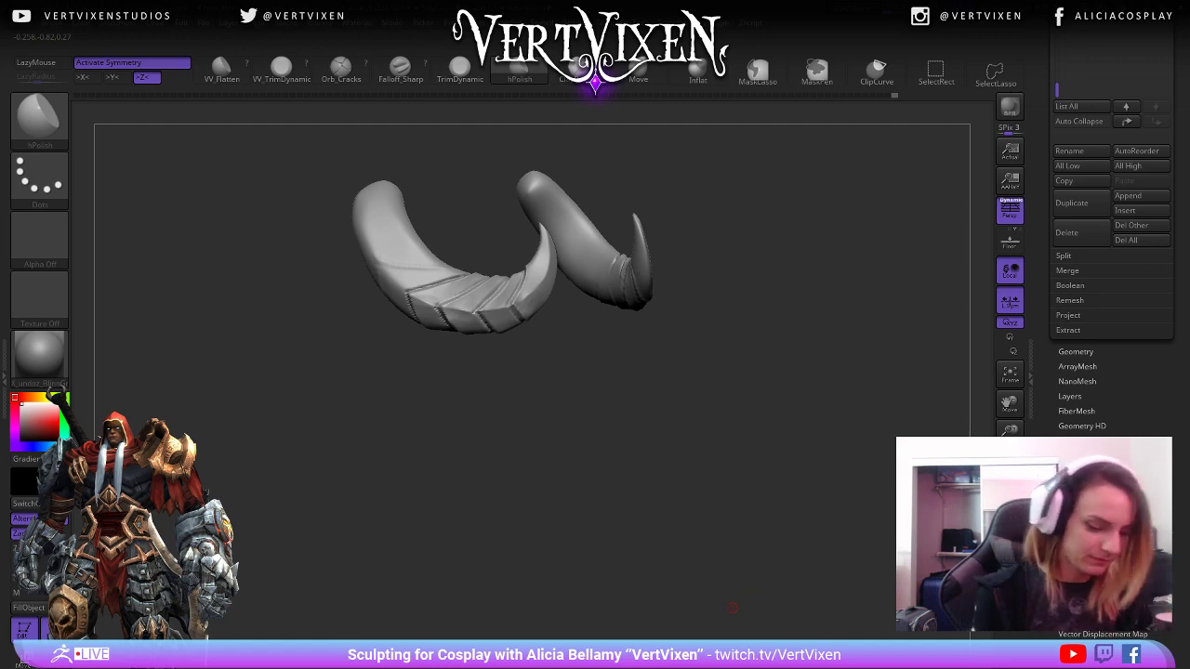
# Reshape the tusk's outer edge around the third crease with the Move brush, adjusting its draw size.
pyautogui.press('b')
pyautogui.press('m')
pyautogui.press('v')
pyautogui.press('space')
pyautogui.moveTo(551, 307)
pyautogui.keyDown('alt'); pyautogui.mouseDown()
pyautogui.moveTo(478, 425)
pyautogui.moveTo(452, 306)
pyautogui.mouseUp(); pyautogui.keyUp('alt')
pyautogui.keyDown('ctrl'); pyautogui.moveTo(432, 293); pyautogui.dragTo(499, 448, button='right'); pyautogui.keyUp('ctrl')
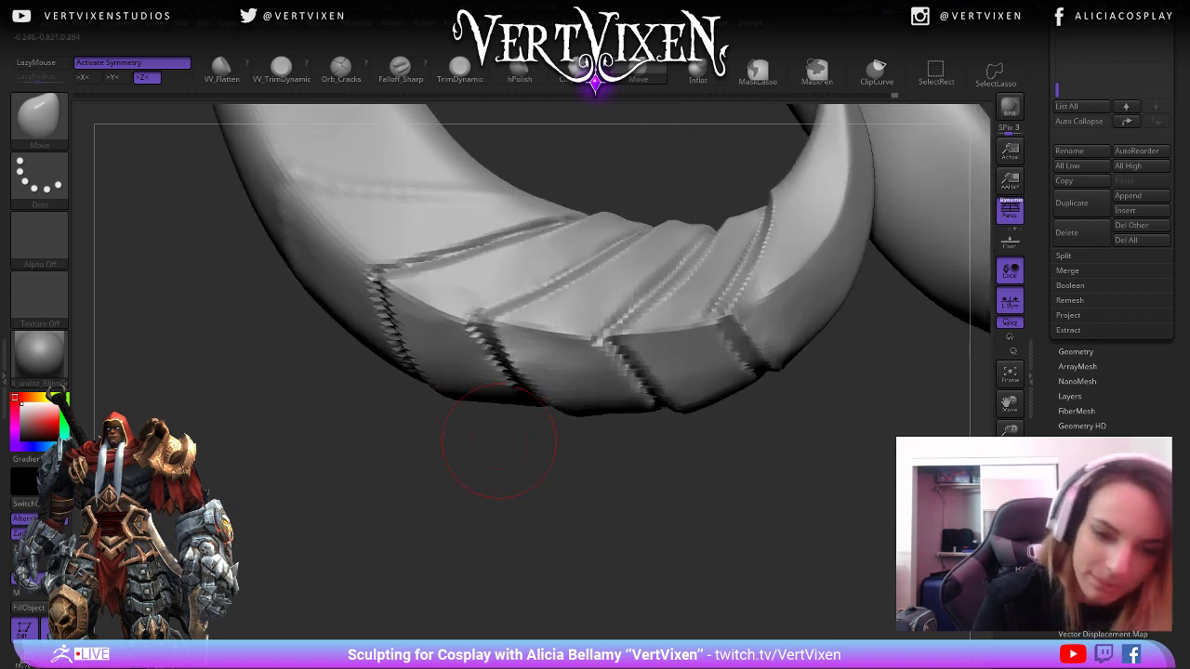
pyautogui.press('space')
pyautogui.moveTo(426, 312); pyautogui.dragTo(439, 310)
pyautogui.press('space')
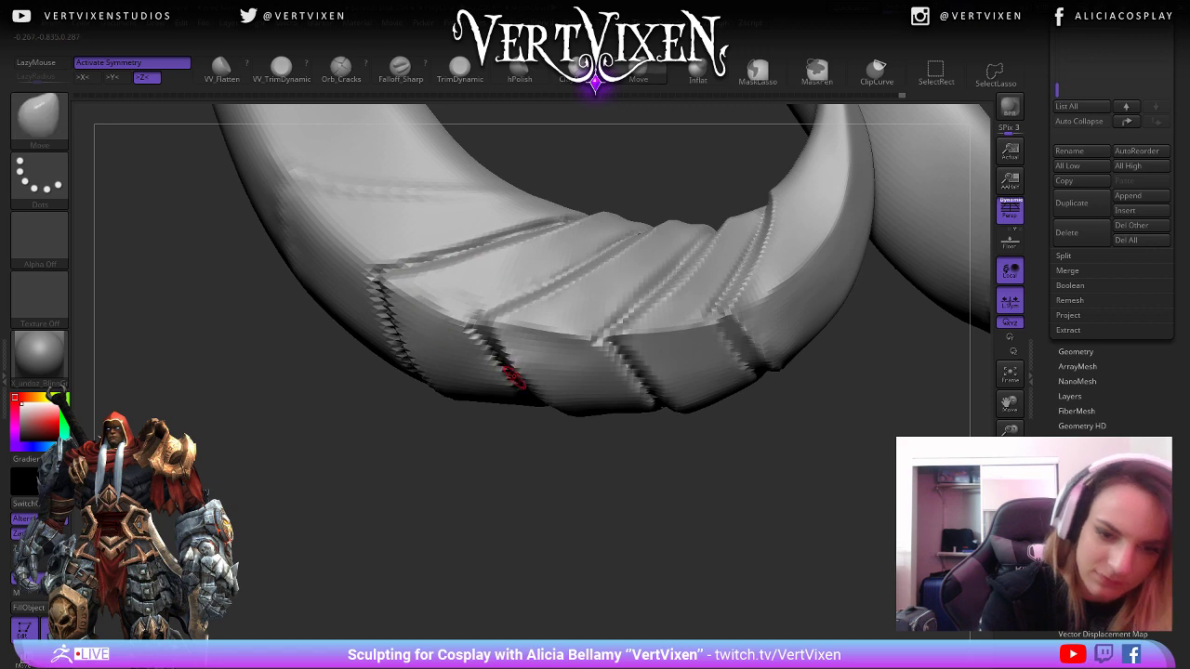
pyautogui.moveTo(438, 310)
pyautogui.keyDown('ctrl'); pyautogui.mouseDown(button='right')
pyautogui.moveTo(518, 361)
pyautogui.moveTo(512, 391)
pyautogui.mouseUp(button='right'); pyautogui.keyUp('ctrl')
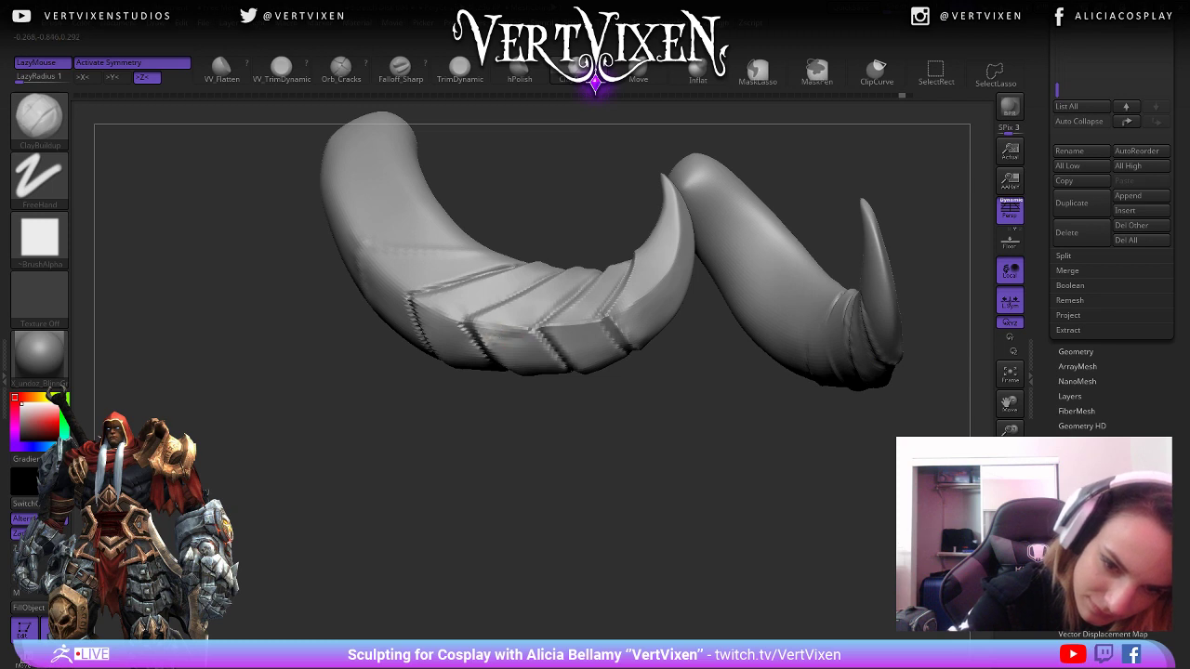
# Smooth the ClayBuildup strokes on the band between the second and third creases and sharpen its edge with Falloff_Sharp.
pyautogui.press('shift')
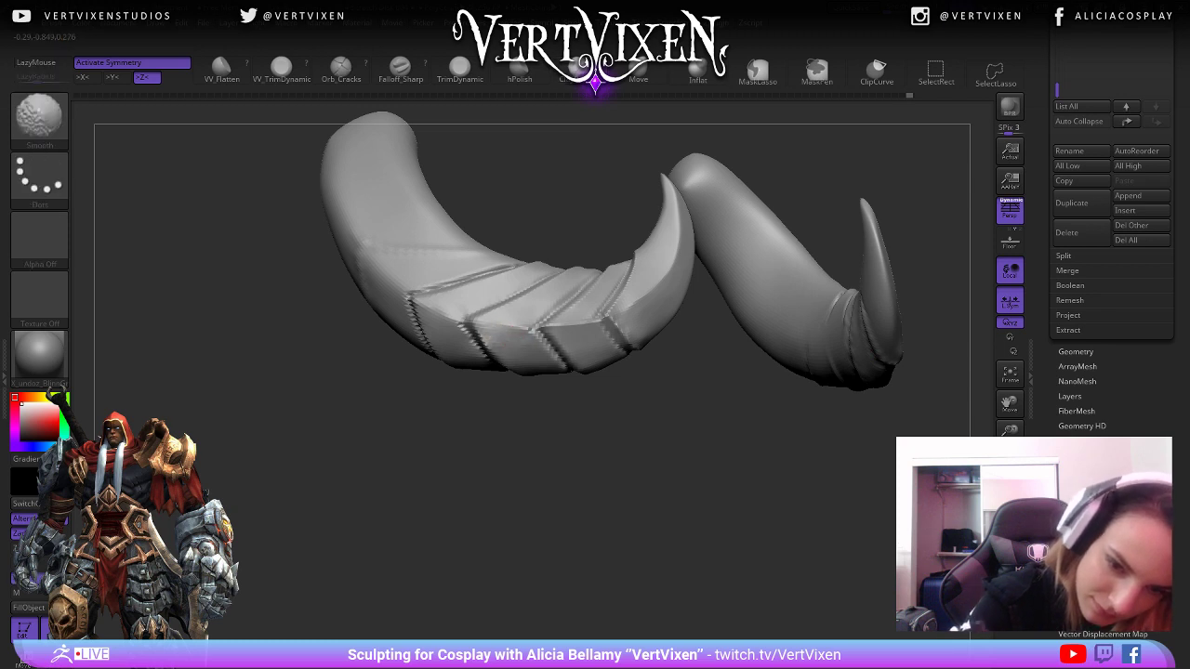
pyautogui.moveTo(576, 521); pyautogui.dragTo(647, 544, button='right')
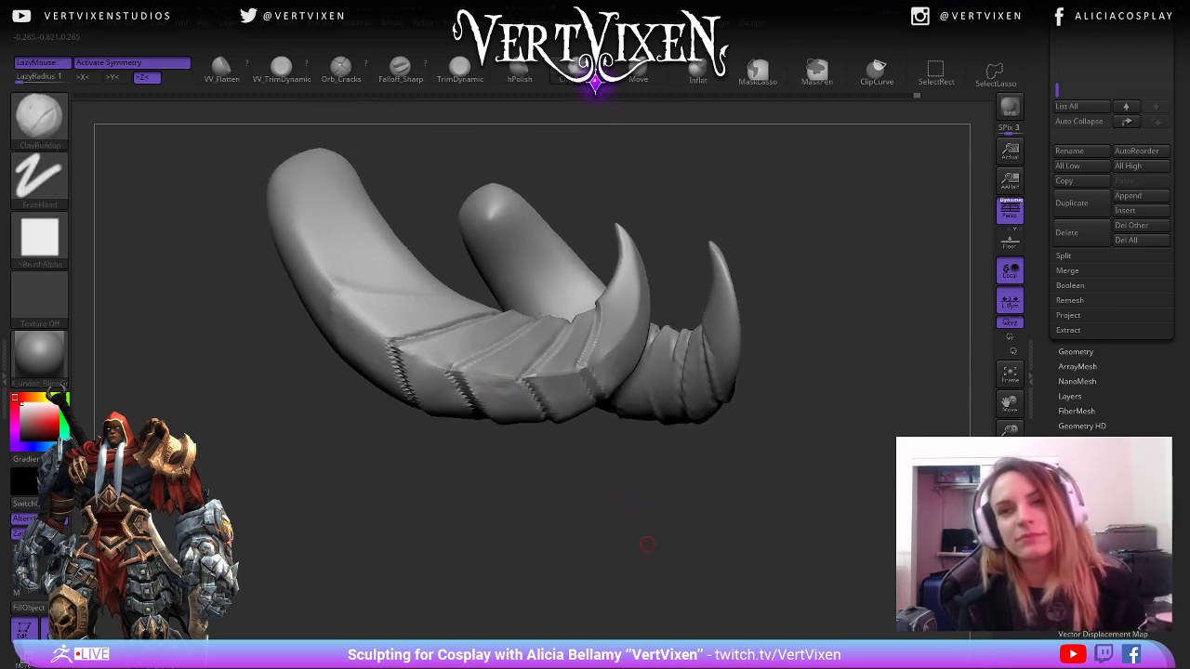
pyautogui.press('b')
pyautogui.press('m')
pyautogui.press('v')
pyautogui.press('b')
pyautogui.press('f')
pyautogui.press('s')
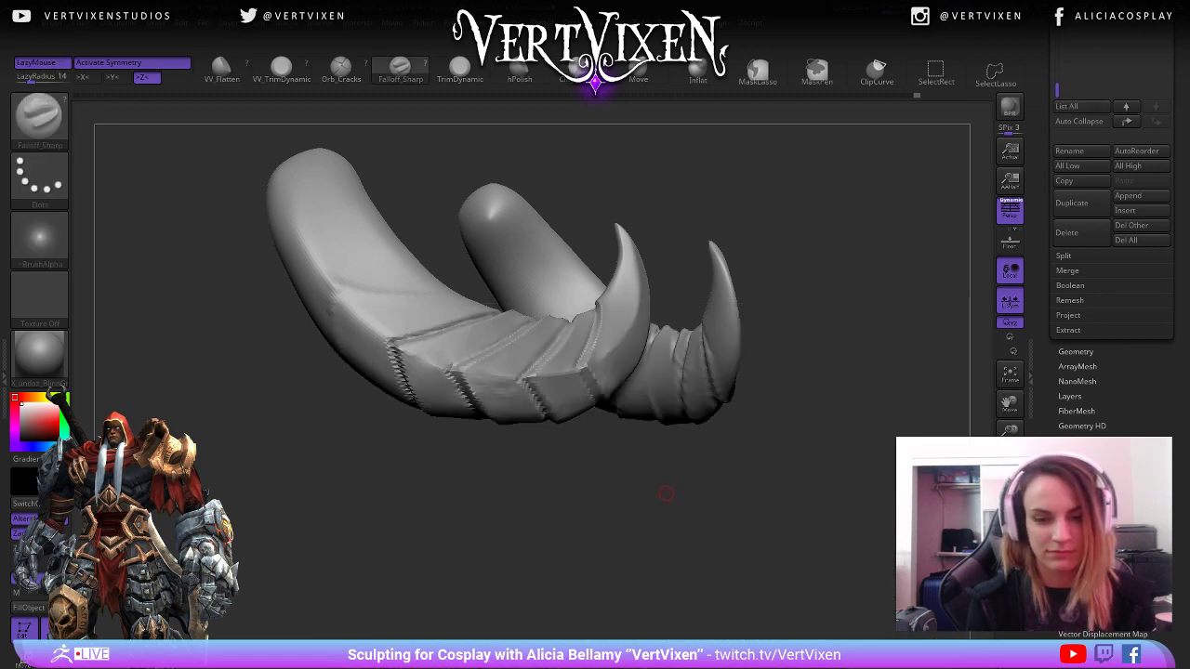
pyautogui.moveTo(664, 486)
pyautogui.mouseDown()
pyautogui.moveTo(678, 543)
pyautogui.moveTo(521, 428)
pyautogui.mouseUp()
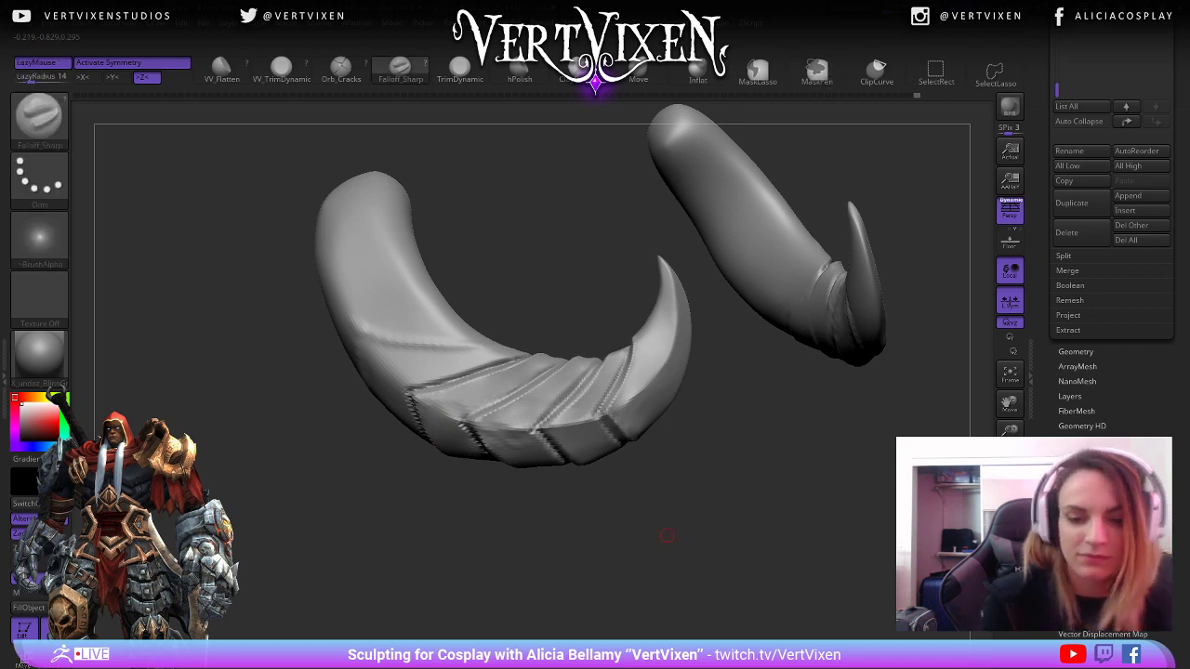
pyautogui.moveTo(659, 531); pyautogui.dragTo(654, 513)
pyautogui.moveTo(428, 405)
pyautogui.mouseDown()
pyautogui.moveTo(507, 417)
pyautogui.moveTo(419, 404)
pyautogui.moveTo(451, 417)
pyautogui.mouseUp()
pyautogui.moveTo(651, 532)
pyautogui.mouseDown()
pyautogui.moveTo(609, 535)
pyautogui.moveTo(600, 474)
pyautogui.moveTo(604, 539)
pyautogui.moveTo(600, 521)
pyautogui.moveTo(677, 562)
pyautogui.mouseUp()
# Polish the band and edge ridge between the second and third creases with hPolish at a larger draw size.
pyautogui.press('b')
pyautogui.press('h')
pyautogui.press('p')
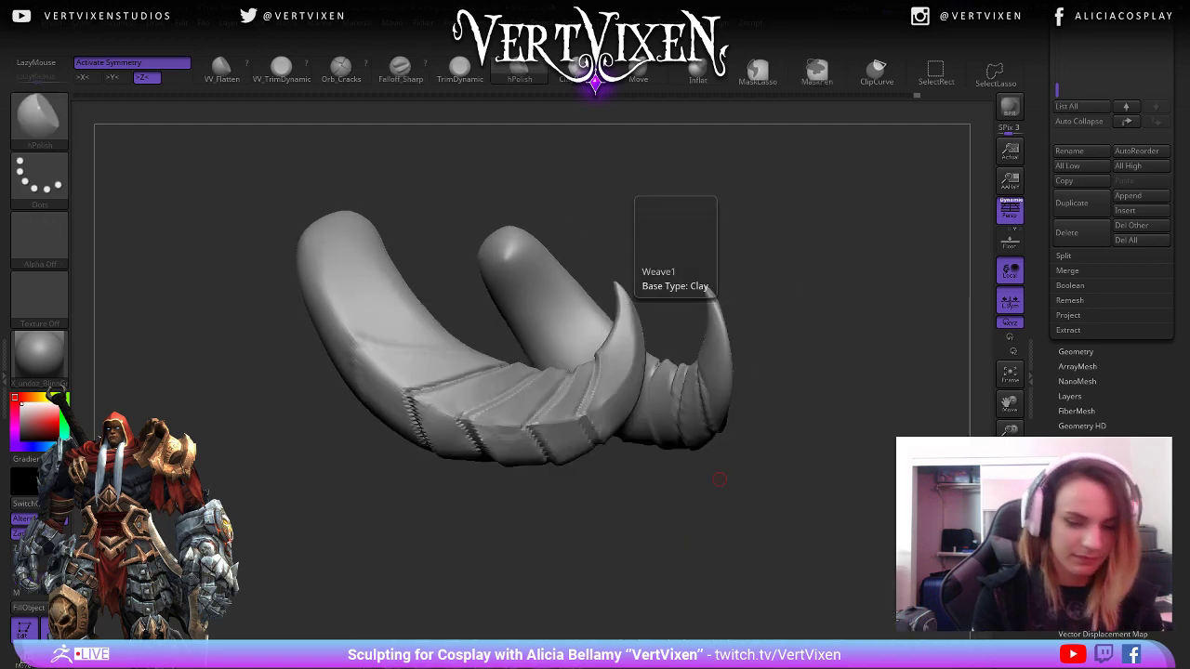
pyautogui.press('space')
pyautogui.click(761, 362)
pyautogui.moveTo(761, 353); pyautogui.dragTo(770, 512)
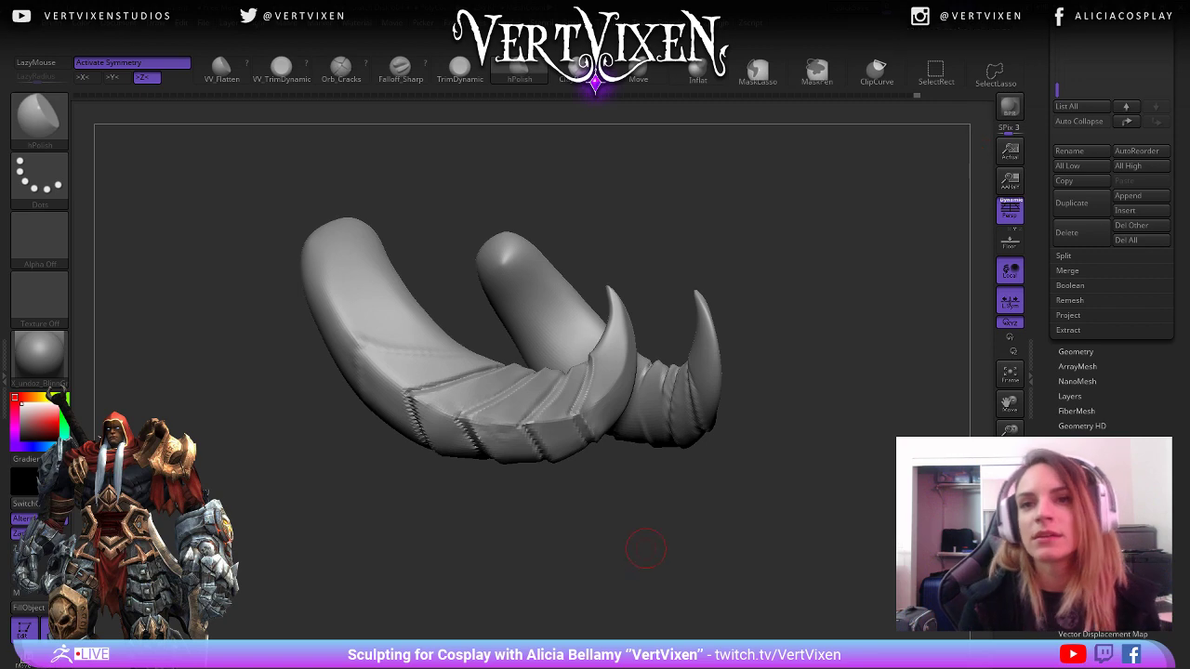
pyautogui.moveTo(638, 545); pyautogui.dragTo(645, 555)
pyautogui.moveTo(657, 513); pyautogui.dragTo(675, 481)
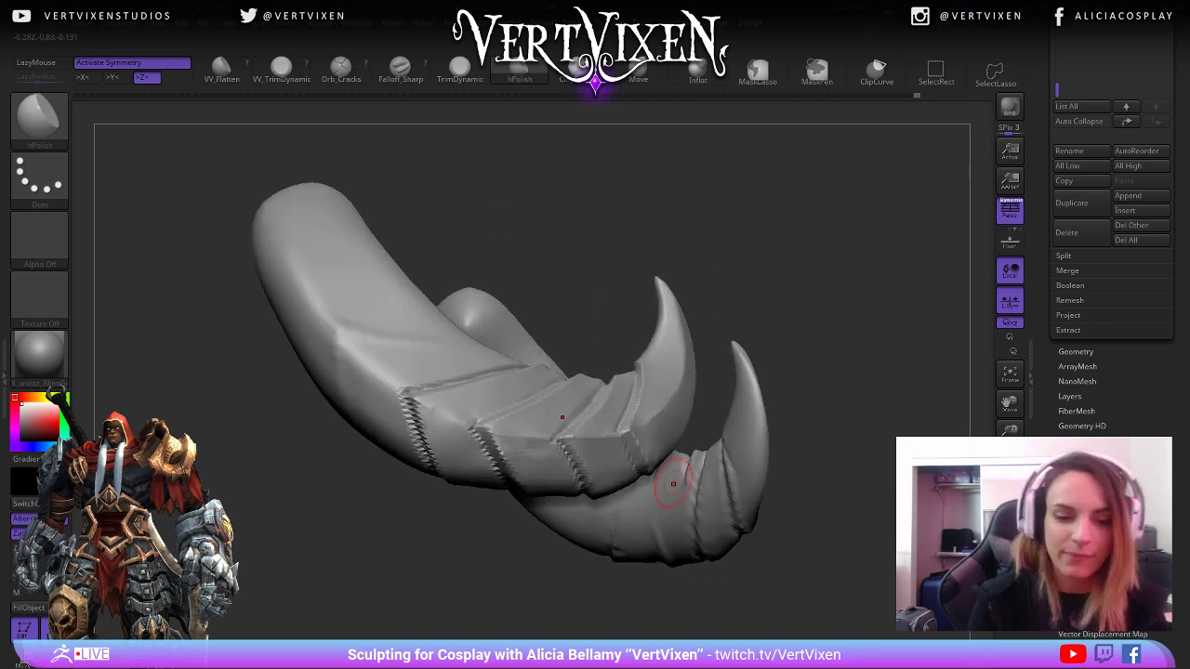
pyautogui.moveTo(506, 240)
pyautogui.mouseDown()
pyautogui.moveTo(502, 227)
pyautogui.moveTo(519, 283)
pyautogui.moveTo(539, 205)
pyautogui.mouseUp()
pyautogui.press('space')
pyautogui.moveTo(486, 233); pyautogui.dragTo(472, 289)
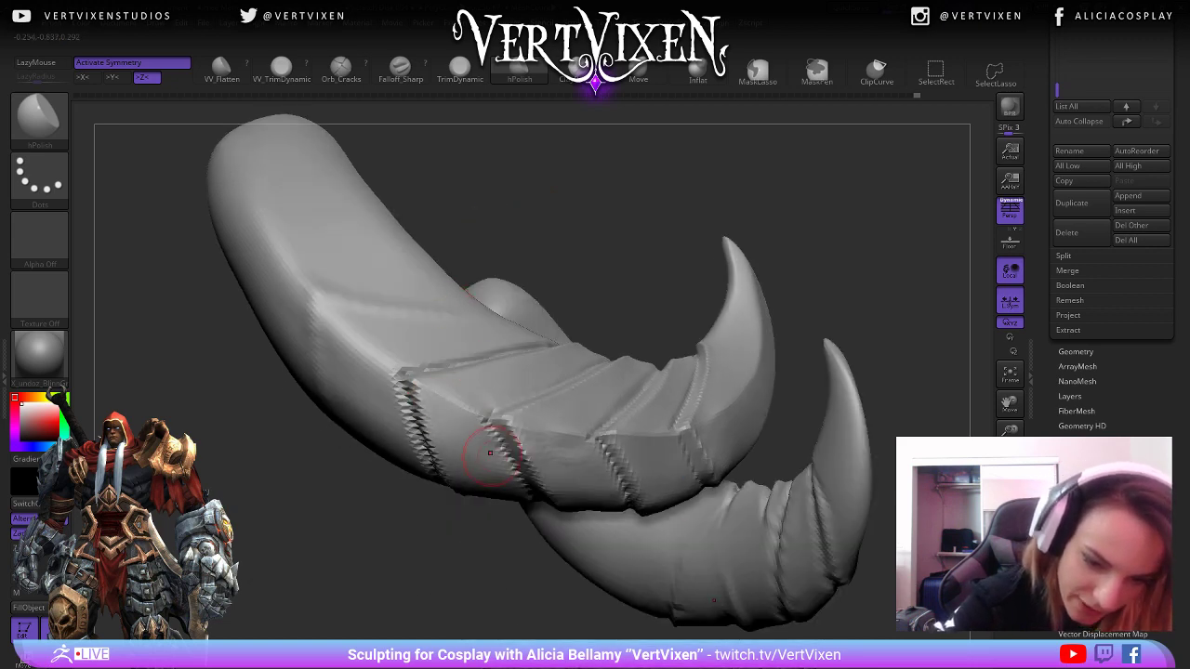
pyautogui.moveTo(502, 525)
pyautogui.mouseDown()
pyautogui.moveTo(534, 437)
pyautogui.moveTo(642, 462)
pyautogui.mouseUp()
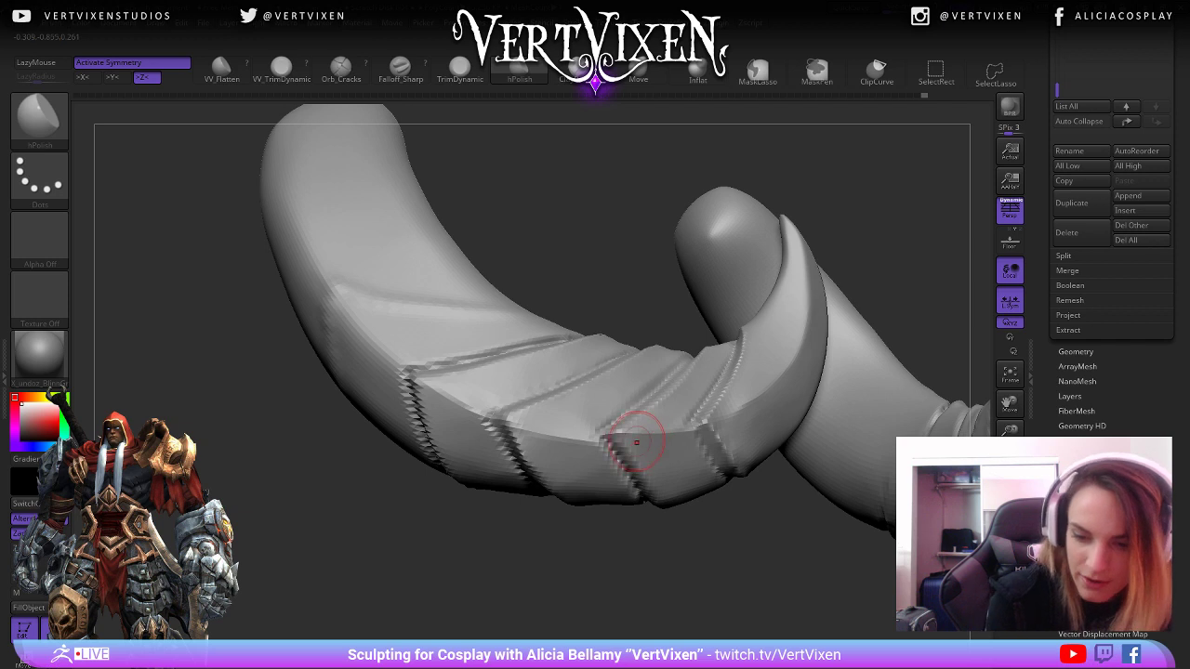
# Examine the polished bands, creases and edge ridge of both tusks from several angles and distances.
pyautogui.moveTo(637, 438); pyautogui.dragTo(558, 611)
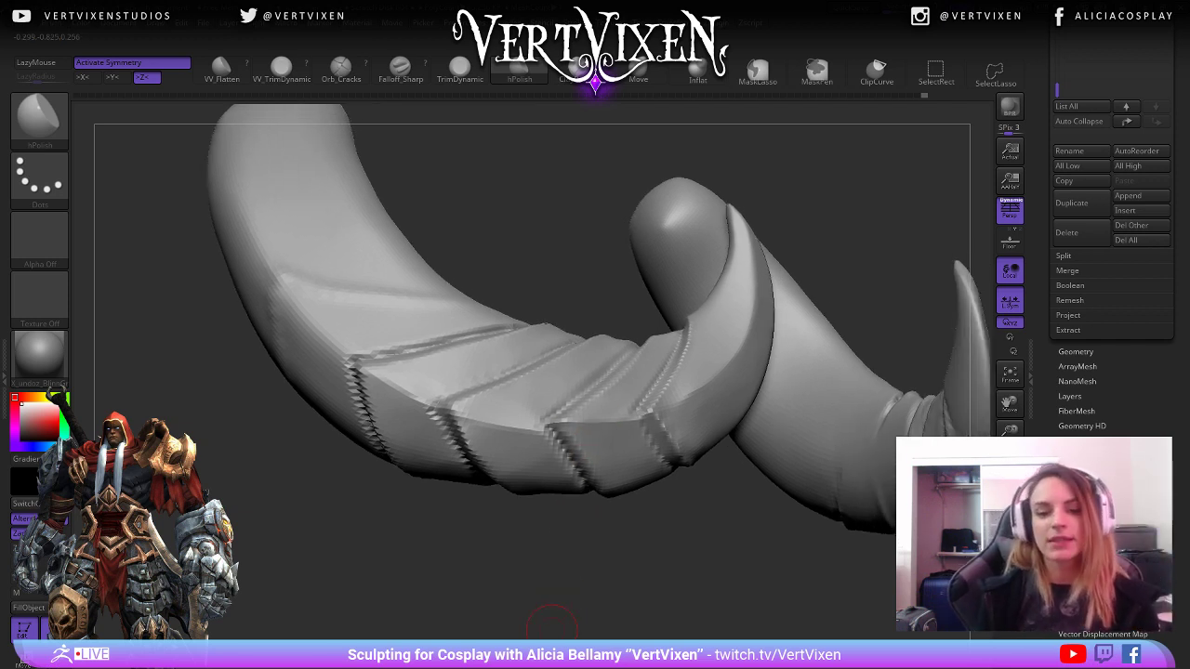
pyautogui.moveTo(553, 621); pyautogui.dragTo(487, 438)
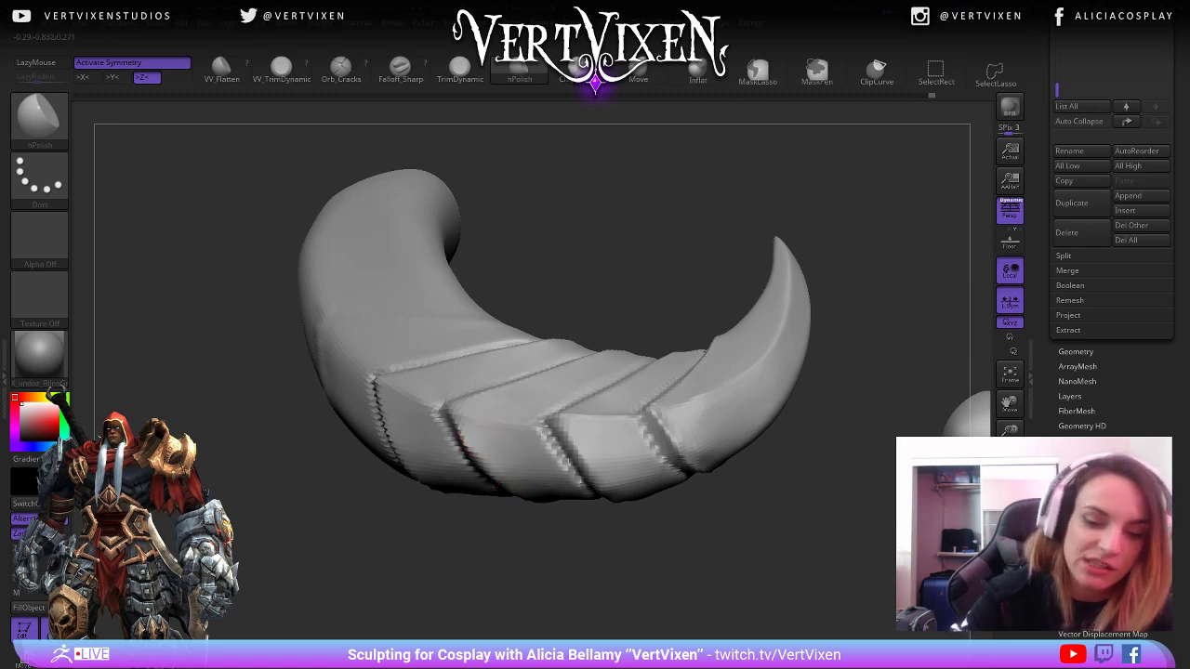
pyautogui.moveTo(587, 558); pyautogui.dragTo(409, 452)
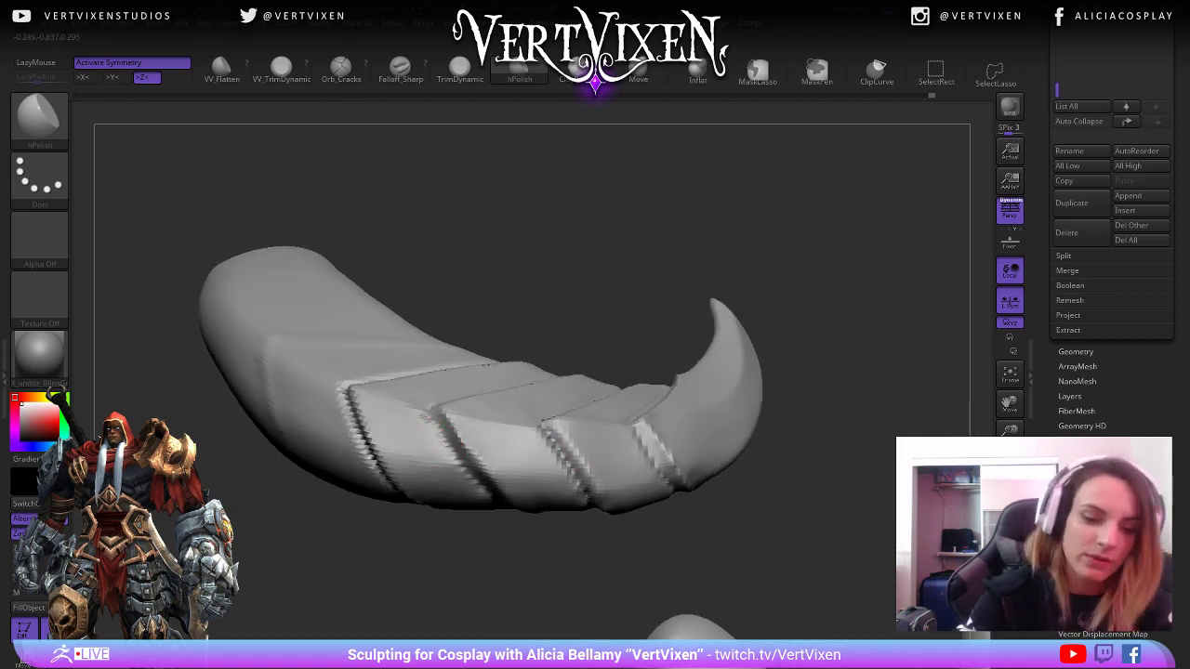
pyautogui.moveTo(483, 558); pyautogui.dragTo(511, 595)
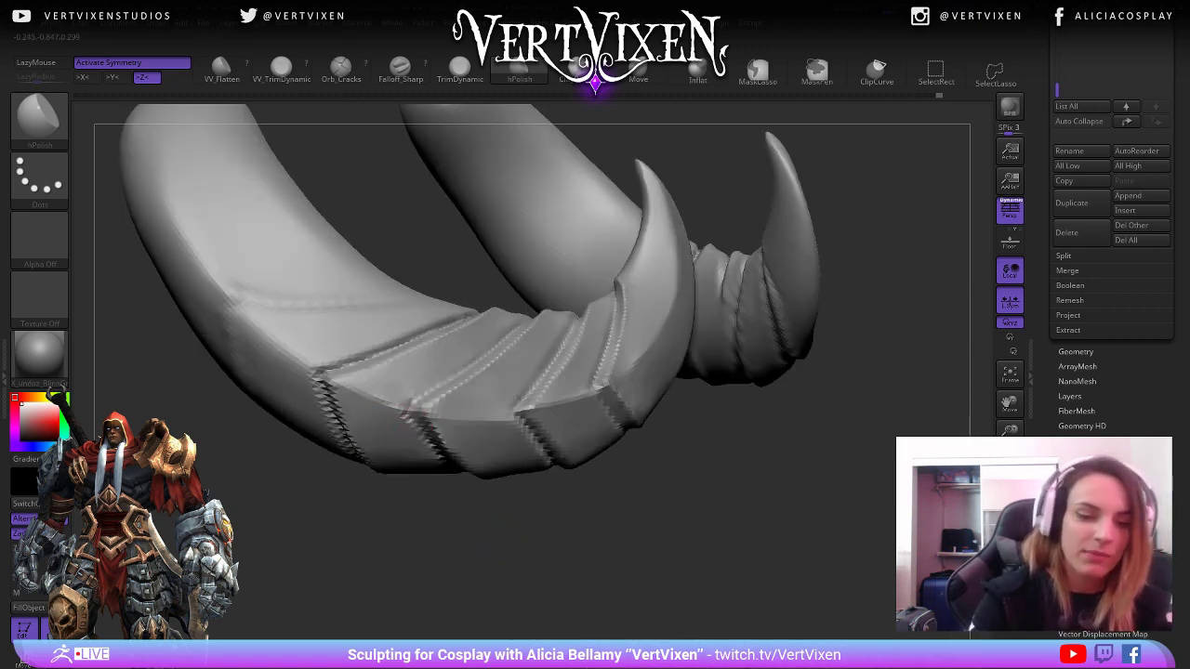
pyautogui.press('f')
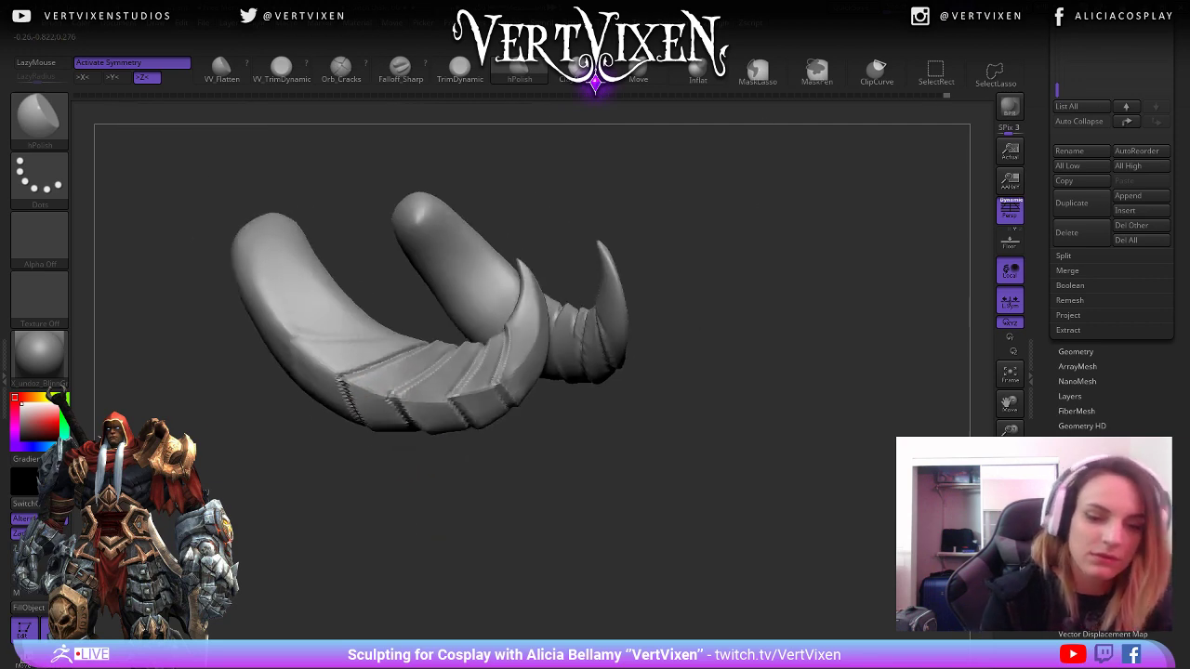
pyautogui.moveTo(558, 558); pyautogui.dragTo(382, 489)
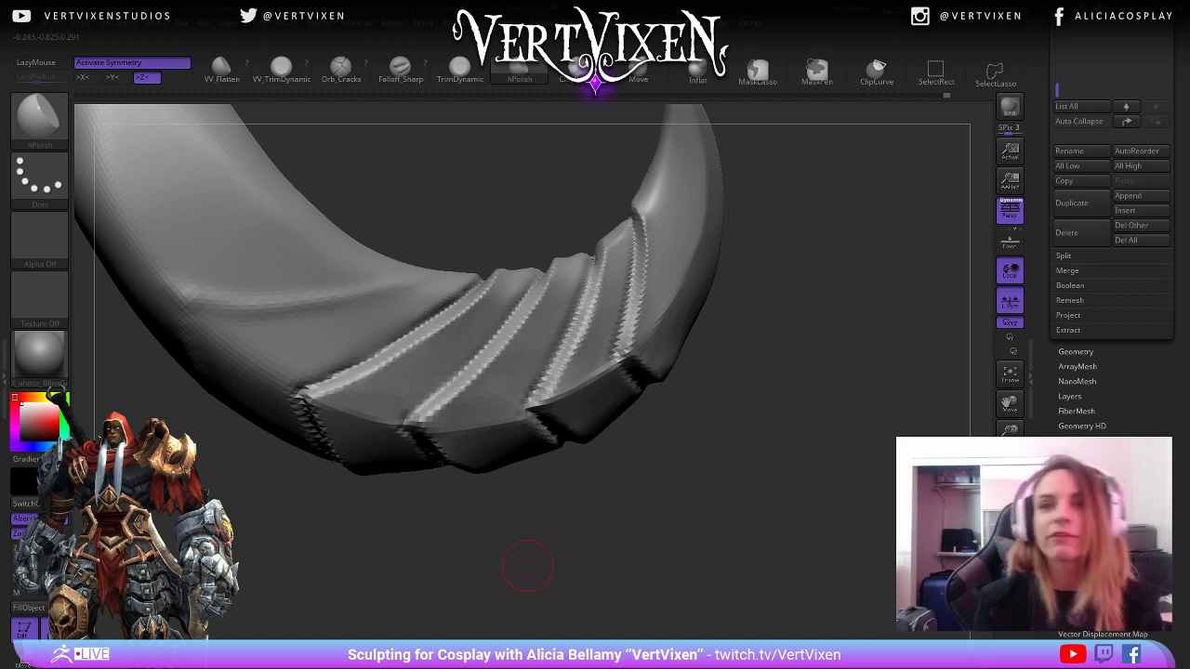
pyautogui.keyDown('alt'); pyautogui.moveTo(527, 565); pyautogui.dragTo(593, 533); pyautogui.keyUp('alt')
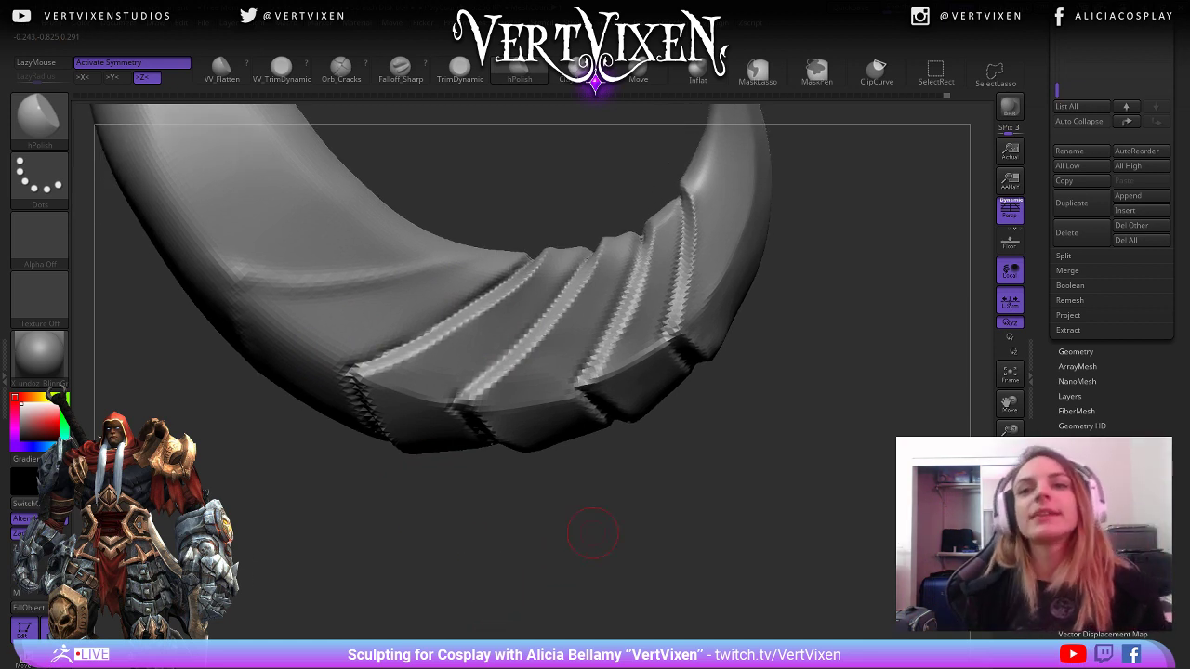
pyautogui.moveTo(666, 468); pyautogui.dragTo(531, 403)
pyautogui.press('shift')
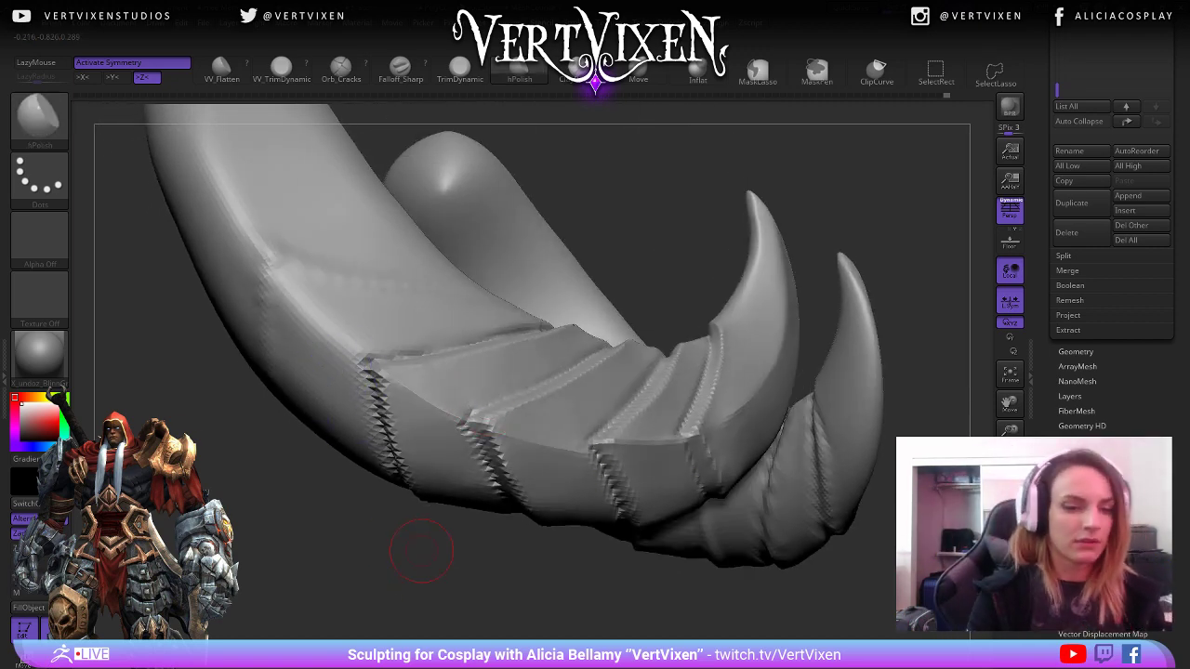
# Extend the sharp edge ridge from the last finished crease up to the faint crease nearest the base with Falloff_Sharp.
pyautogui.press('b')
pyautogui.click(438, 318)
pyautogui.rightClick(435, 316)
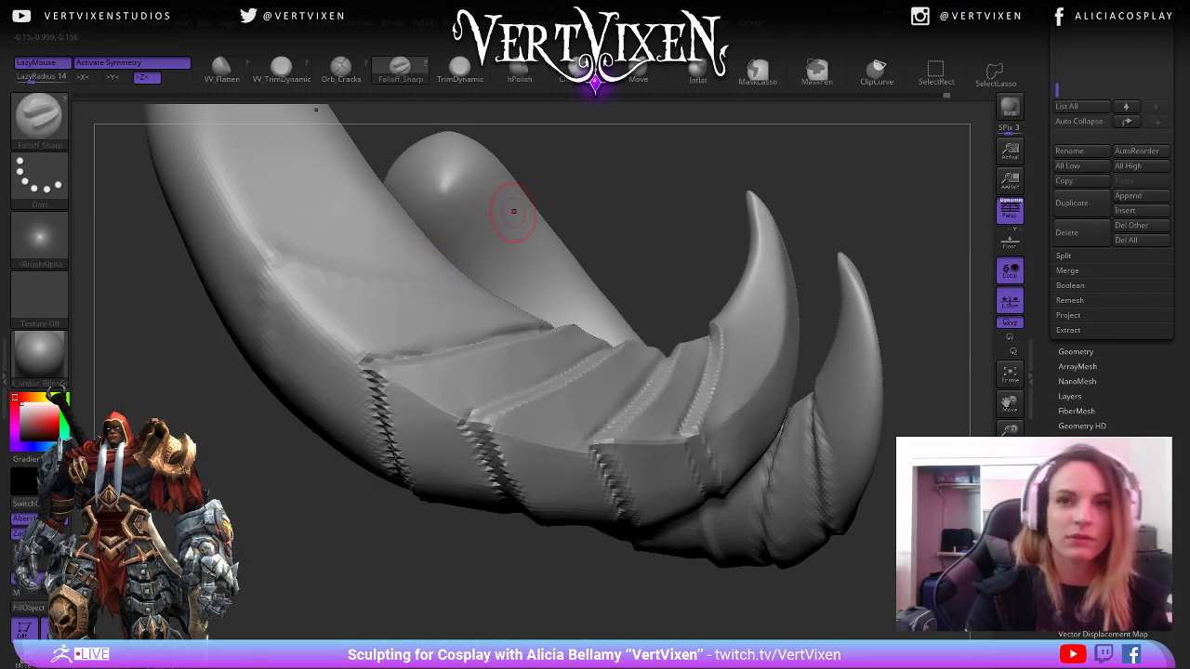
pyautogui.moveTo(513, 213)
pyautogui.mouseDown(button='right')
pyautogui.moveTo(569, 221)
pyautogui.moveTo(329, 270)
pyautogui.mouseUp(button='right')
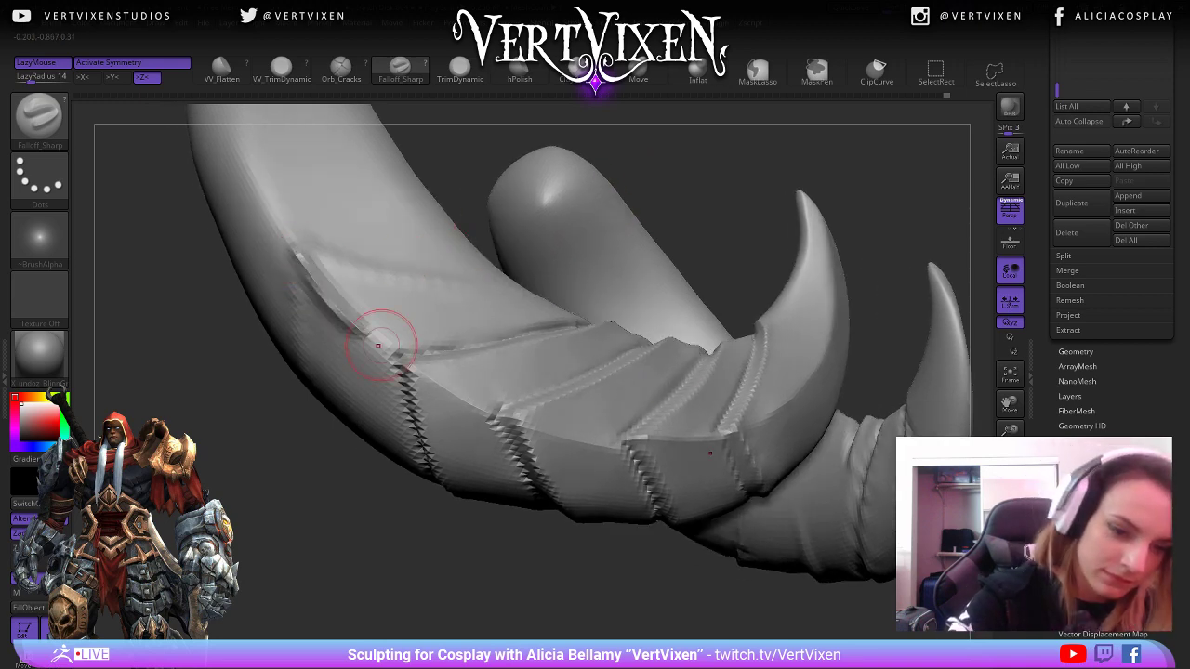
pyautogui.moveTo(391, 361)
pyautogui.mouseDown(button='right')
pyautogui.moveTo(456, 331)
pyautogui.moveTo(608, 344)
pyautogui.moveTo(688, 279)
pyautogui.moveTo(752, 269)
pyautogui.moveTo(773, 375)
pyautogui.moveTo(811, 424)
pyautogui.mouseUp(button='right')
# Carve the crease nearest the base down the tusk's outer side with Falloff_Sharp, undoing the stray stroke.
pyautogui.moveTo(350, 352); pyautogui.dragTo(345, 411)
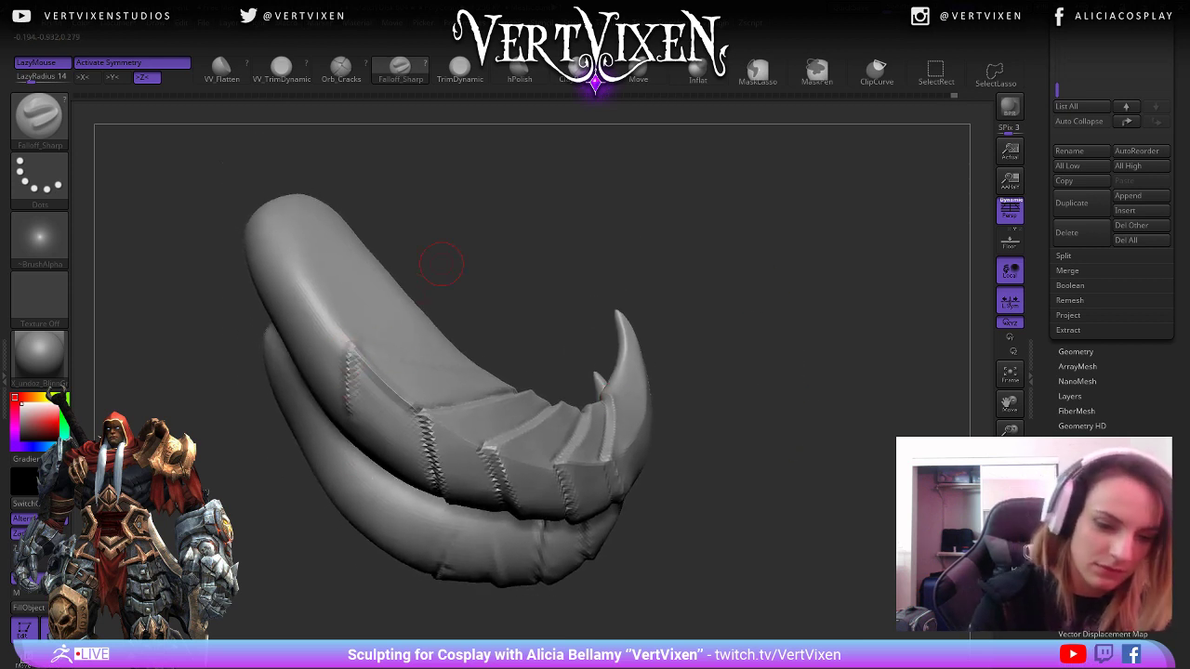
pyautogui.moveTo(438, 265); pyautogui.dragTo(382, 271, button='right')
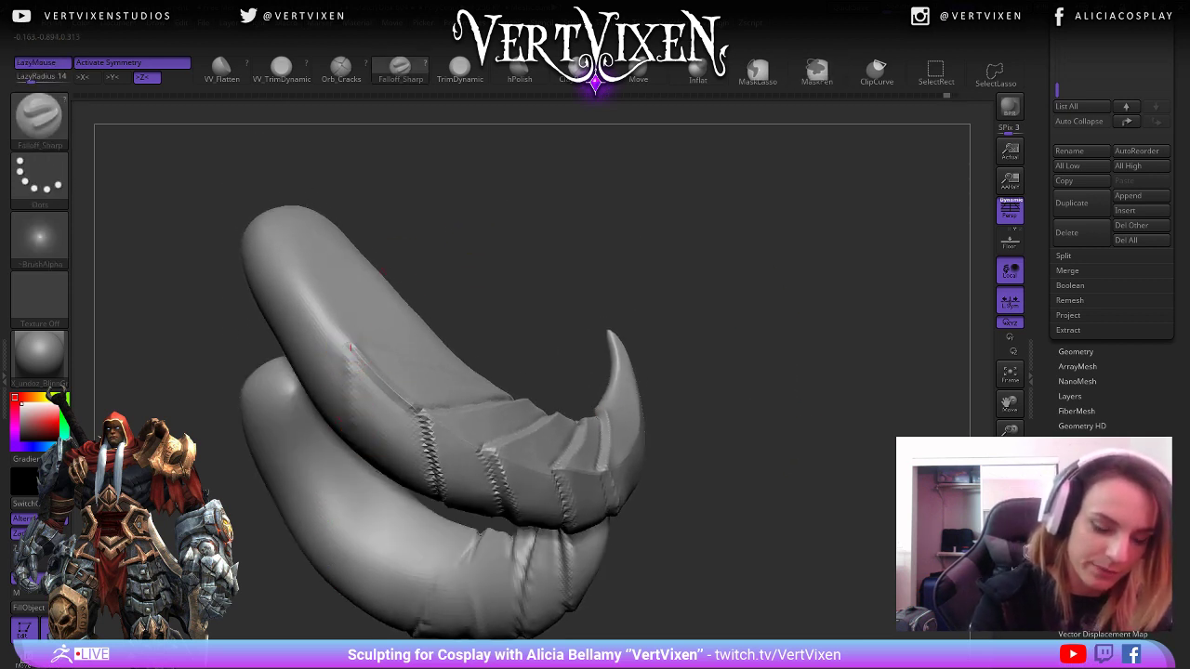
pyautogui.moveTo(345, 346); pyautogui.dragTo(356, 435)
pyautogui.moveTo(380, 387); pyautogui.dragTo(372, 452, button='right')
pyautogui.moveTo(356, 364)
pyautogui.mouseDown()
pyautogui.moveTo(369, 484)
pyautogui.moveTo(451, 523)
pyautogui.mouseUp()
pyautogui.hotkey('ctrl', 'z')
pyautogui.moveTo(714, 486)
pyautogui.mouseDown()
pyautogui.moveTo(741, 483)
pyautogui.moveTo(727, 497)
pyautogui.mouseUp()
pyautogui.moveTo(700, 536); pyautogui.dragTo(678, 625)
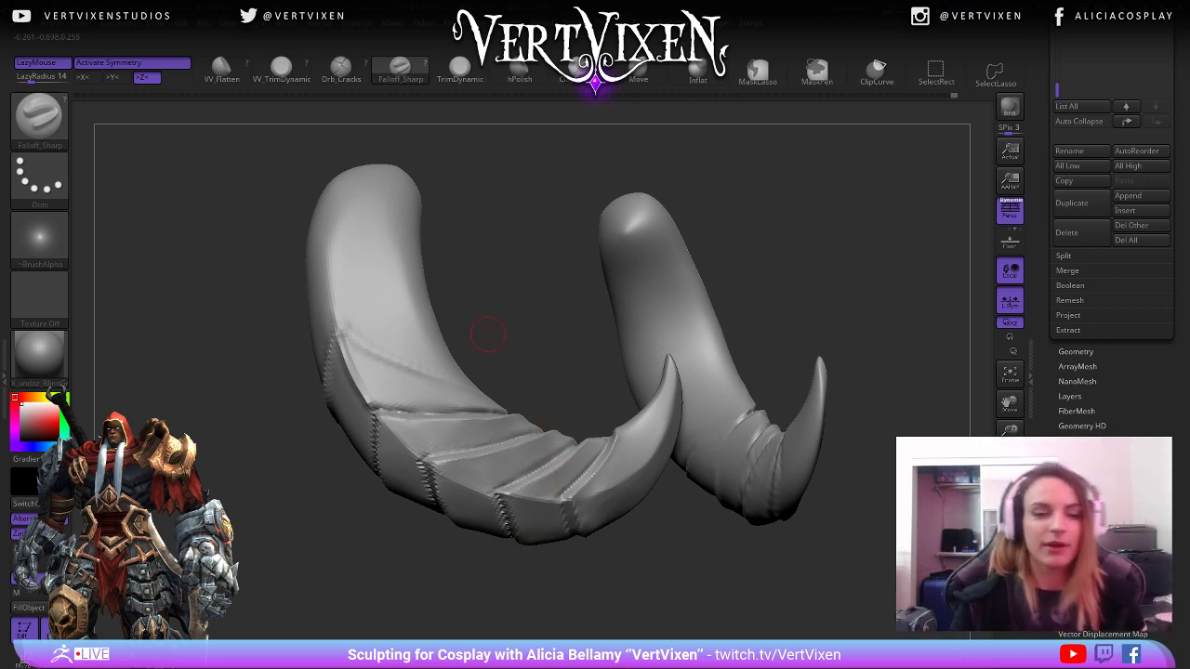
# Carve the same crease across the tusk's front face with Falloff_Sharp, redoing the first stroke.
pyautogui.moveTo(488, 334); pyautogui.dragTo(476, 334)
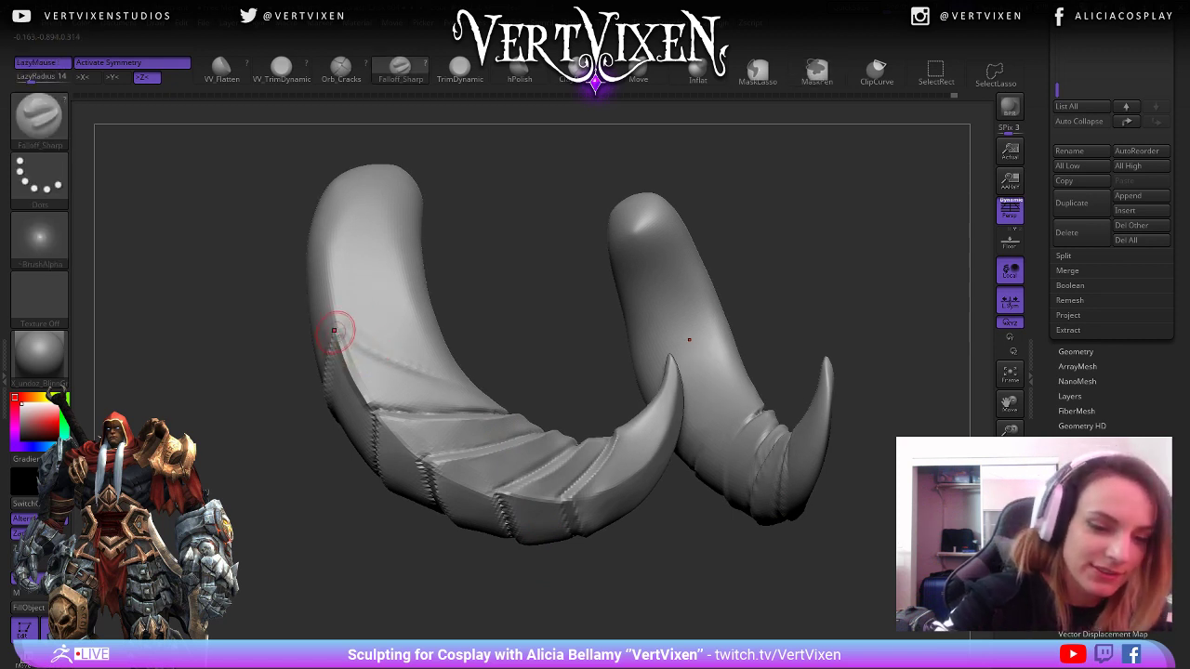
pyautogui.moveTo(438, 266); pyautogui.dragTo(412, 266)
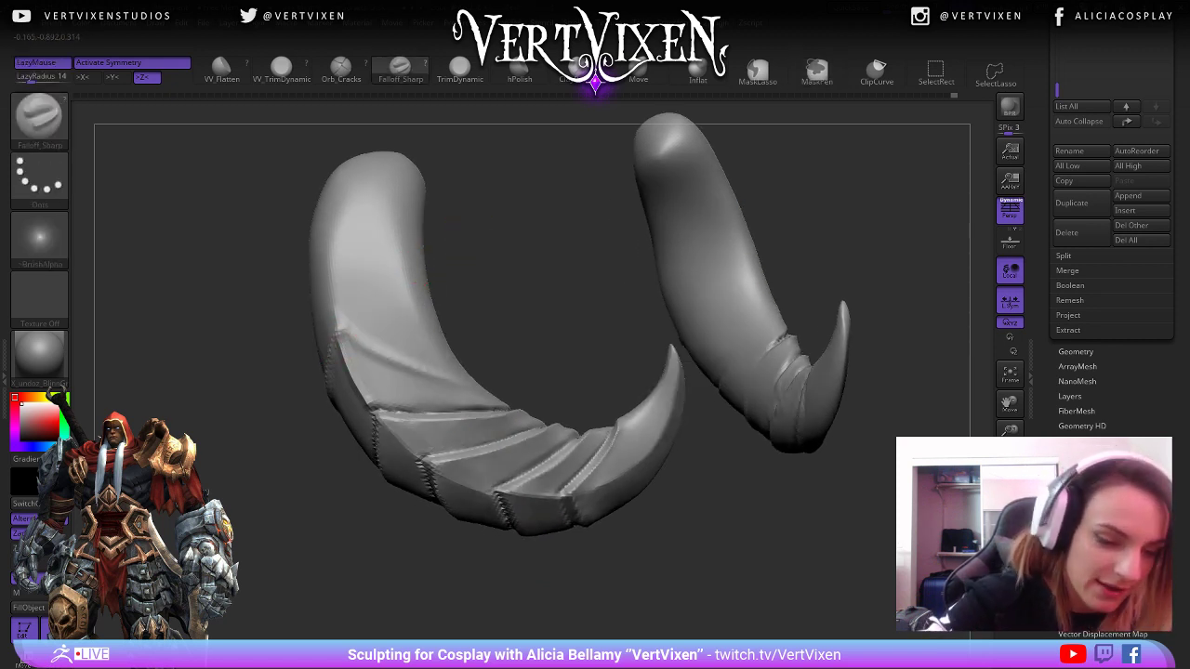
pyautogui.moveTo(340, 333); pyautogui.dragTo(470, 376)
pyautogui.hotkey('ctrl', 'z')
pyautogui.moveTo(340, 333); pyautogui.dragTo(472, 380)
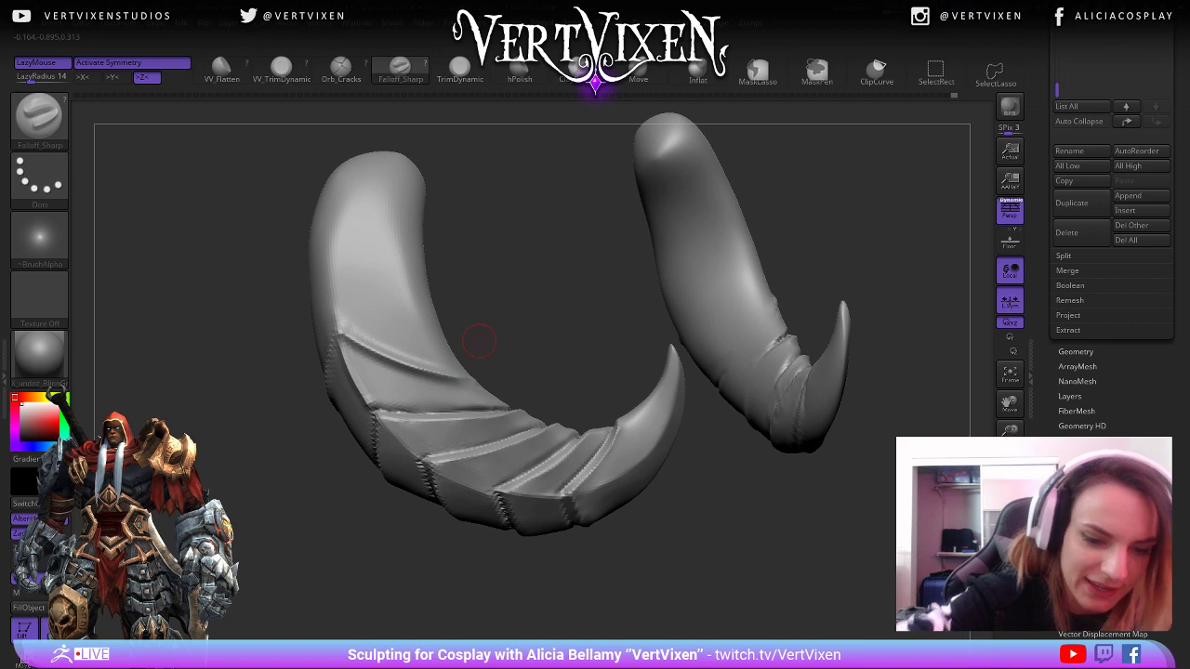
pyautogui.moveTo(655, 546); pyautogui.dragTo(682, 589)
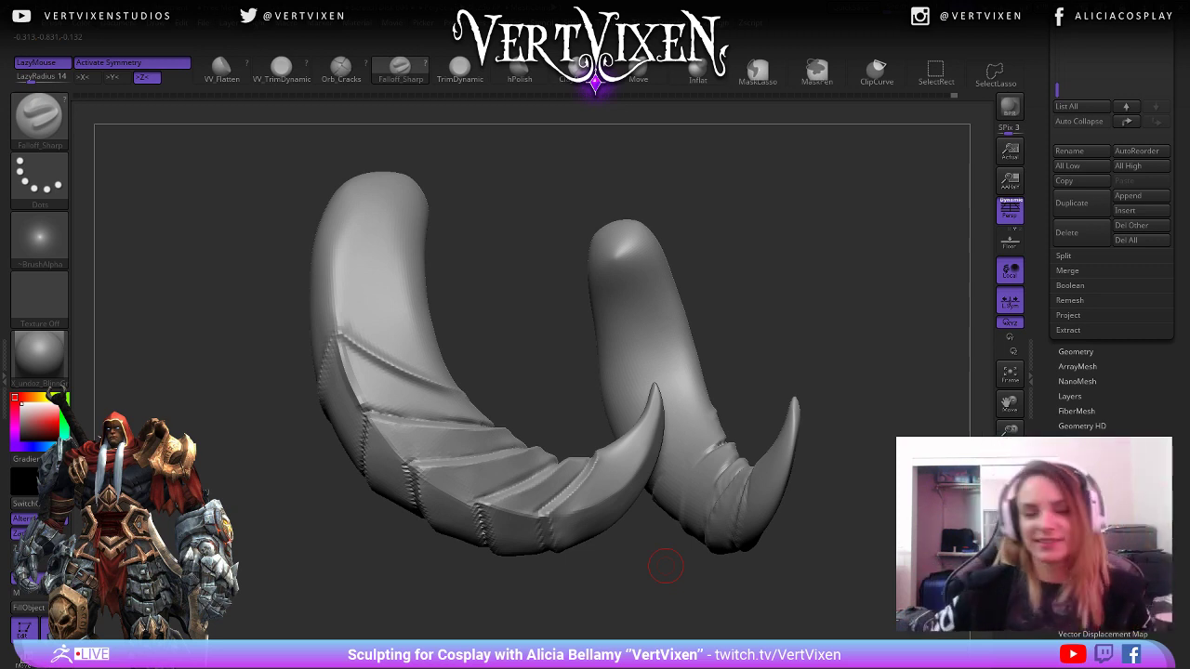
# Build up the outer side of the band below the new crease with ClayBuildup and smooth it.
pyautogui.press('b')
pyautogui.press('c')
pyautogui.press('b')
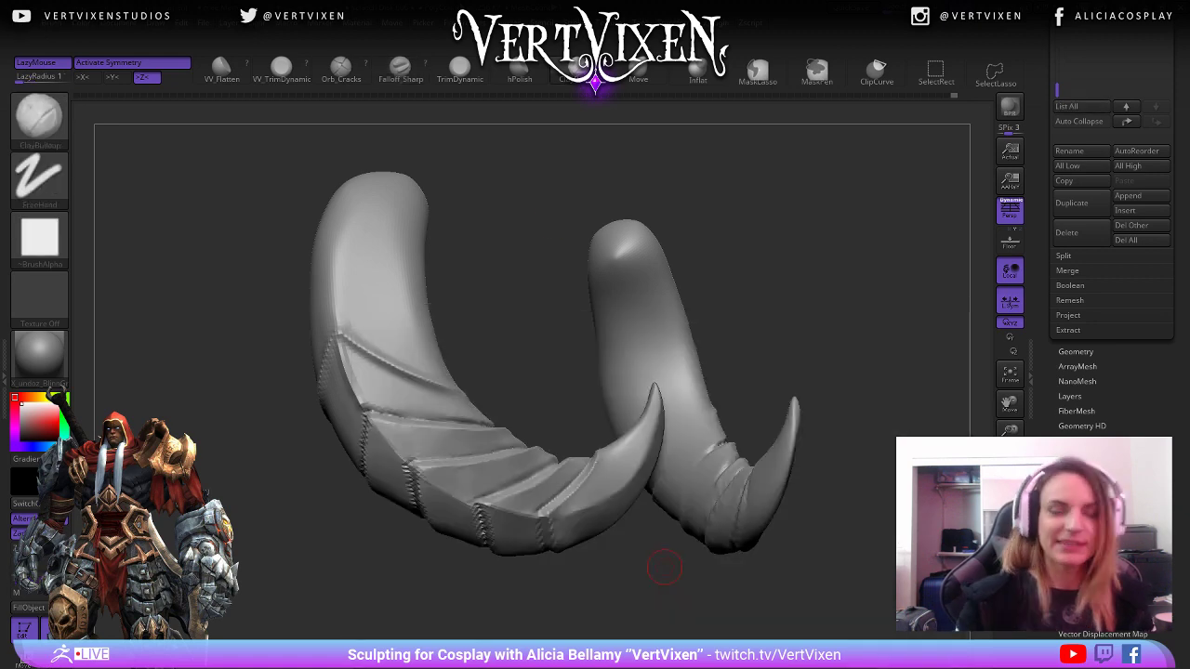
pyautogui.moveTo(831, 203); pyautogui.dragTo(806, 263)
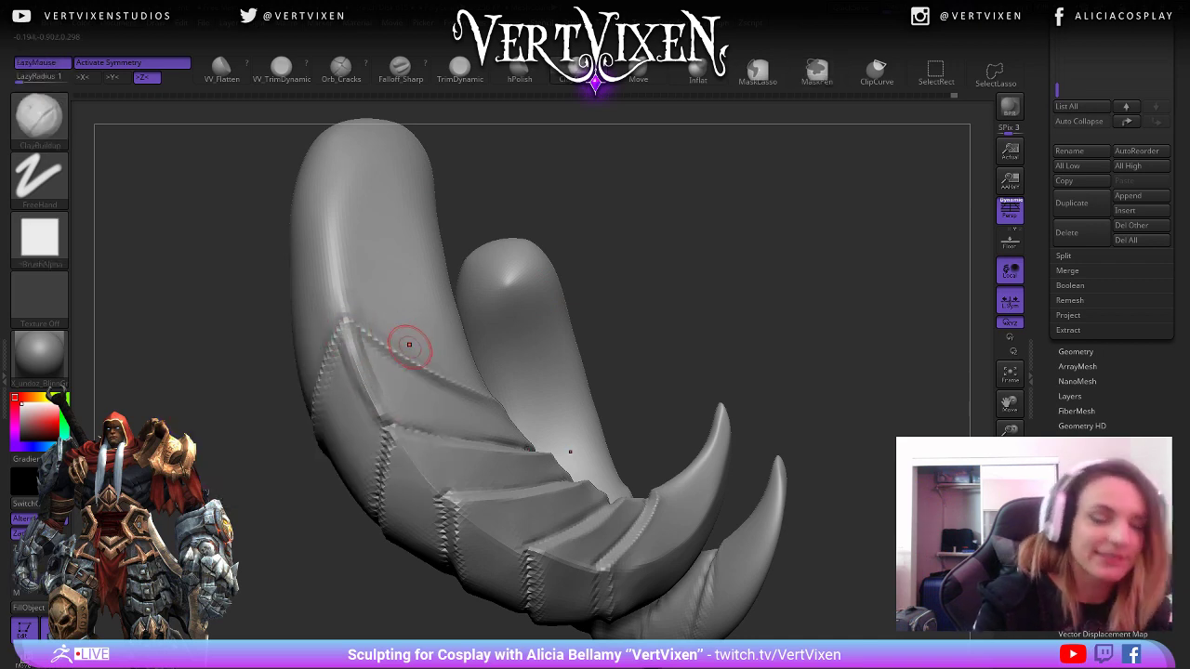
pyautogui.moveTo(399, 374); pyautogui.dragTo(488, 365, button='right')
pyautogui.moveTo(340, 345)
pyautogui.mouseDown()
pyautogui.moveTo(335, 374)
pyautogui.moveTo(342, 361)
pyautogui.moveTo(357, 407)
pyautogui.moveTo(333, 413)
pyautogui.moveTo(330, 375)
pyautogui.mouseUp()
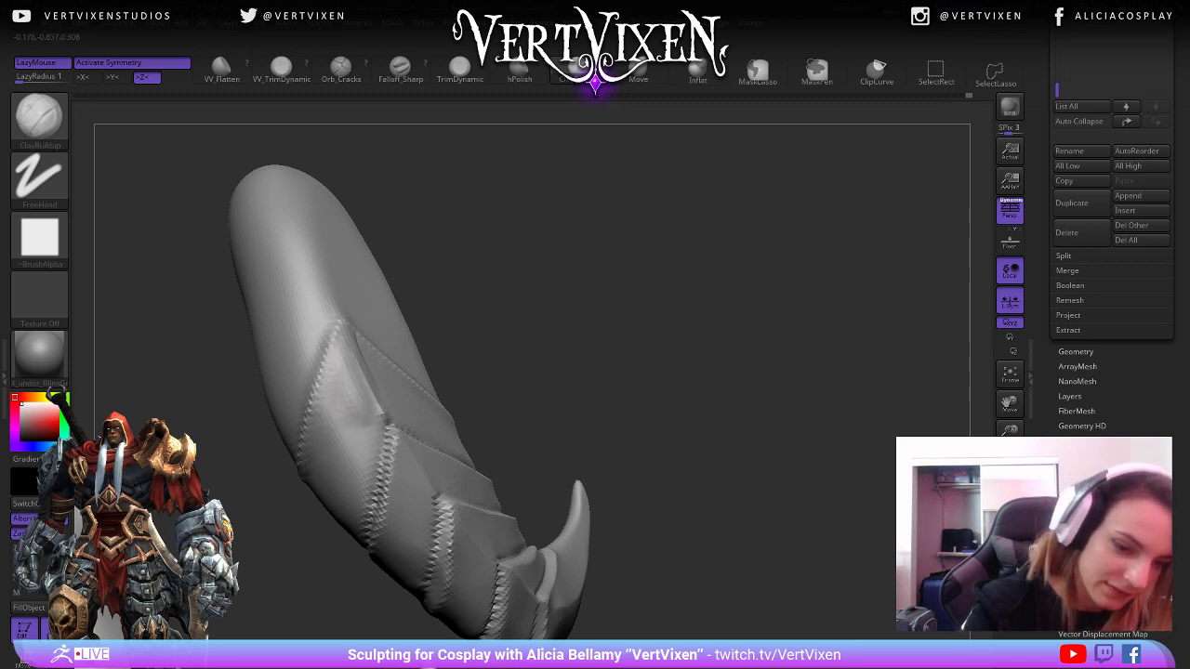
pyautogui.press('shift')
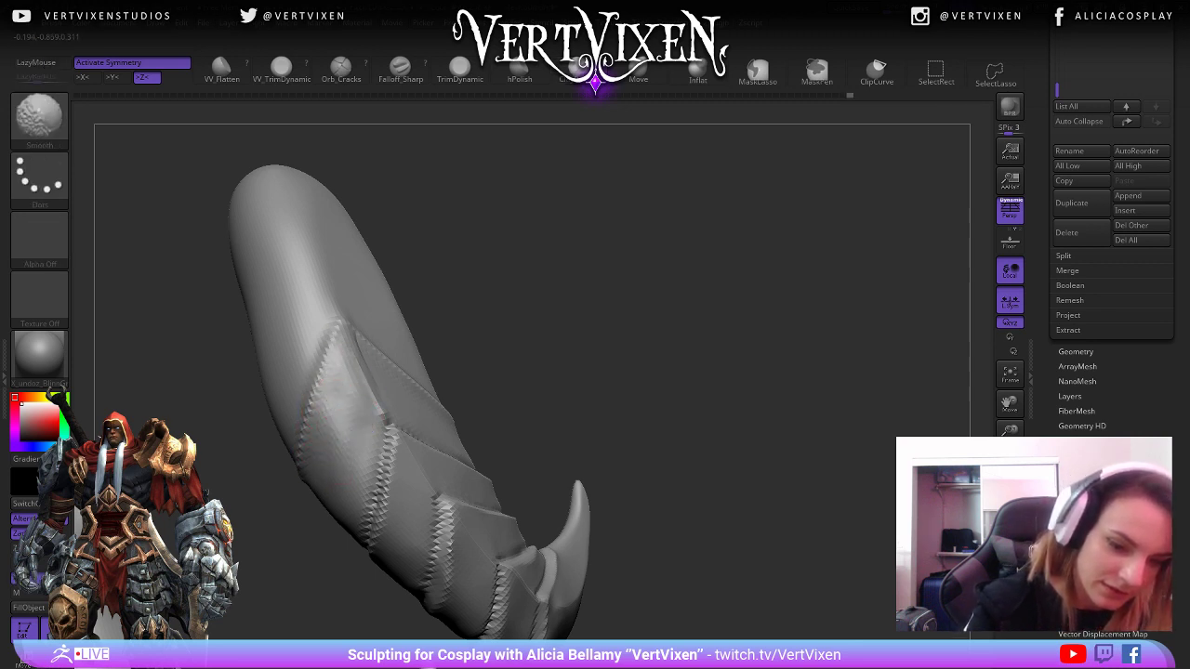
pyautogui.moveTo(340, 452); pyautogui.dragTo(669, 260, button='right')
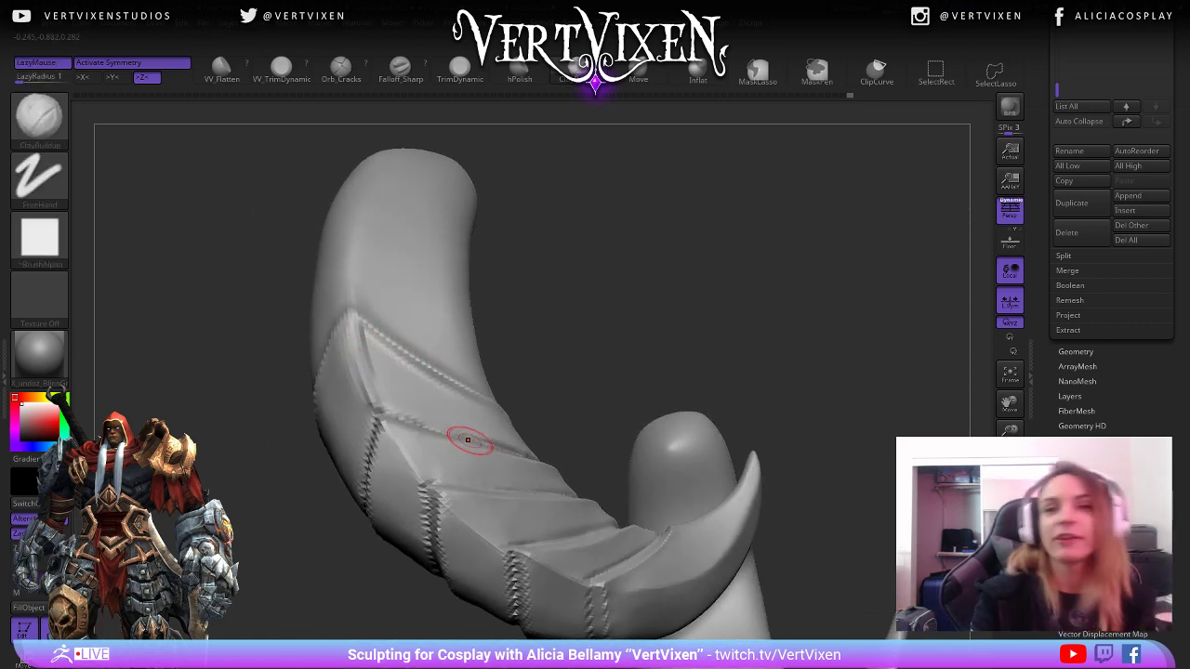
# Raise the front face of the band along the new crease with ClayBuildup strokes and smooth them.
pyautogui.moveTo(569, 325); pyautogui.dragTo(557, 327)
pyautogui.moveTo(364, 331)
pyautogui.mouseDown()
pyautogui.moveTo(345, 327)
pyautogui.moveTo(459, 389)
pyautogui.mouseUp()
pyautogui.moveTo(539, 321); pyautogui.dragTo(493, 326)
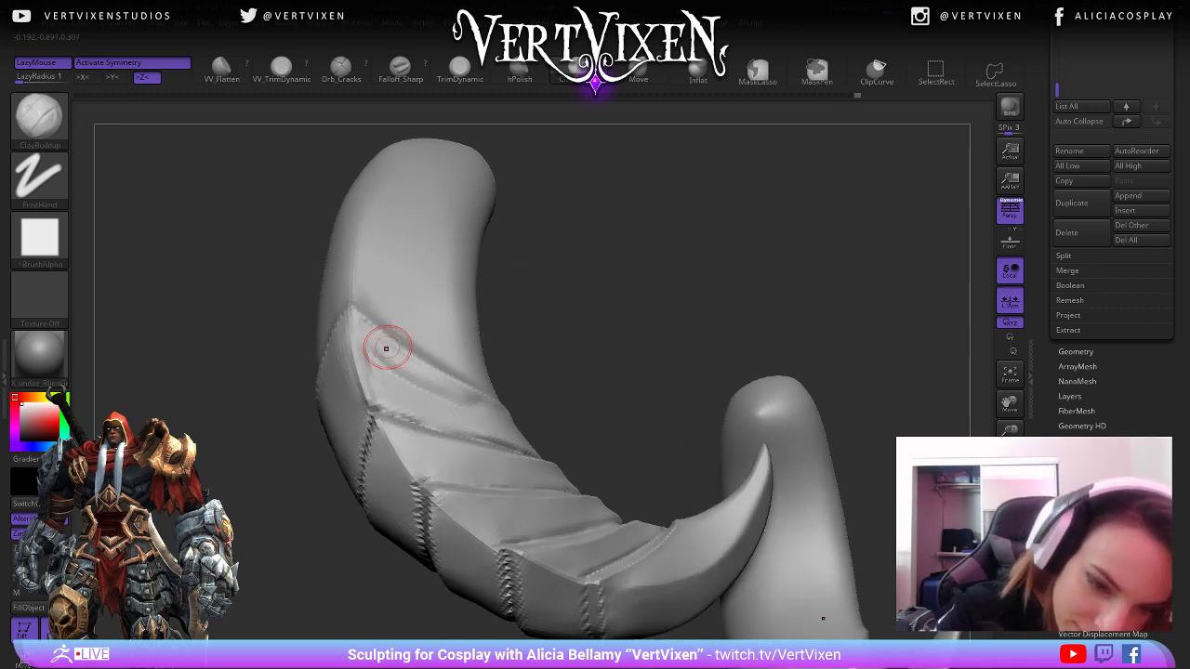
pyautogui.moveTo(376, 355); pyautogui.dragTo(429, 395)
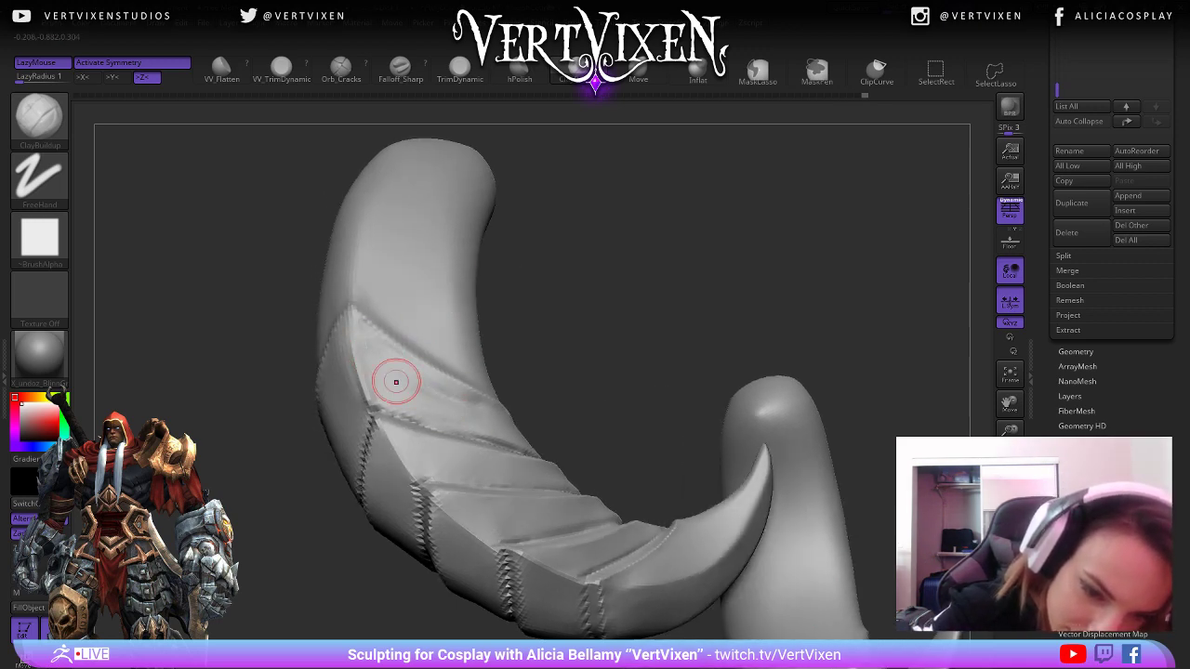
pyautogui.moveTo(486, 406); pyautogui.dragTo(455, 391, button='right')
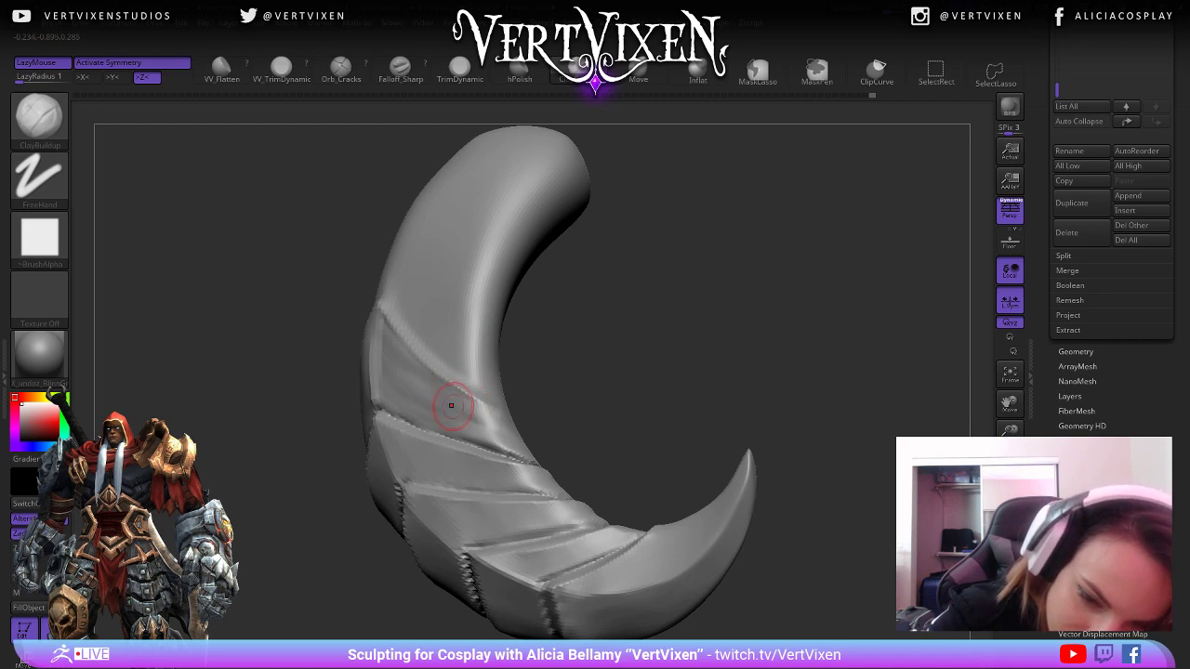
pyautogui.press('shift')
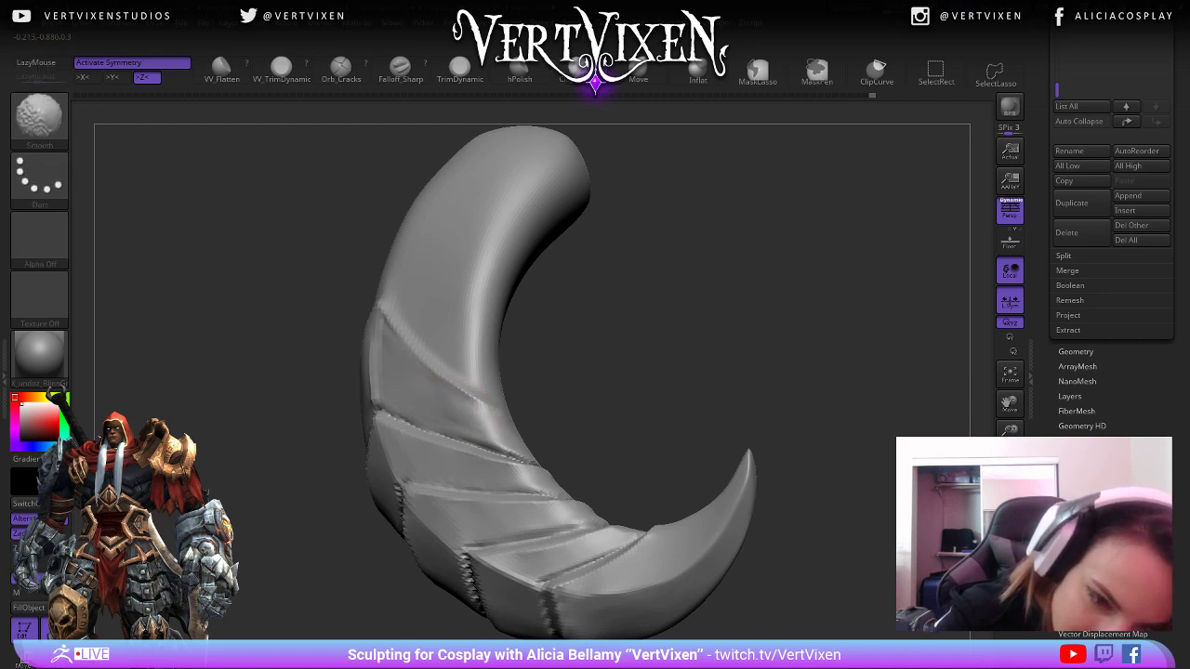
pyautogui.moveTo(418, 372); pyautogui.dragTo(359, 341, button='right')
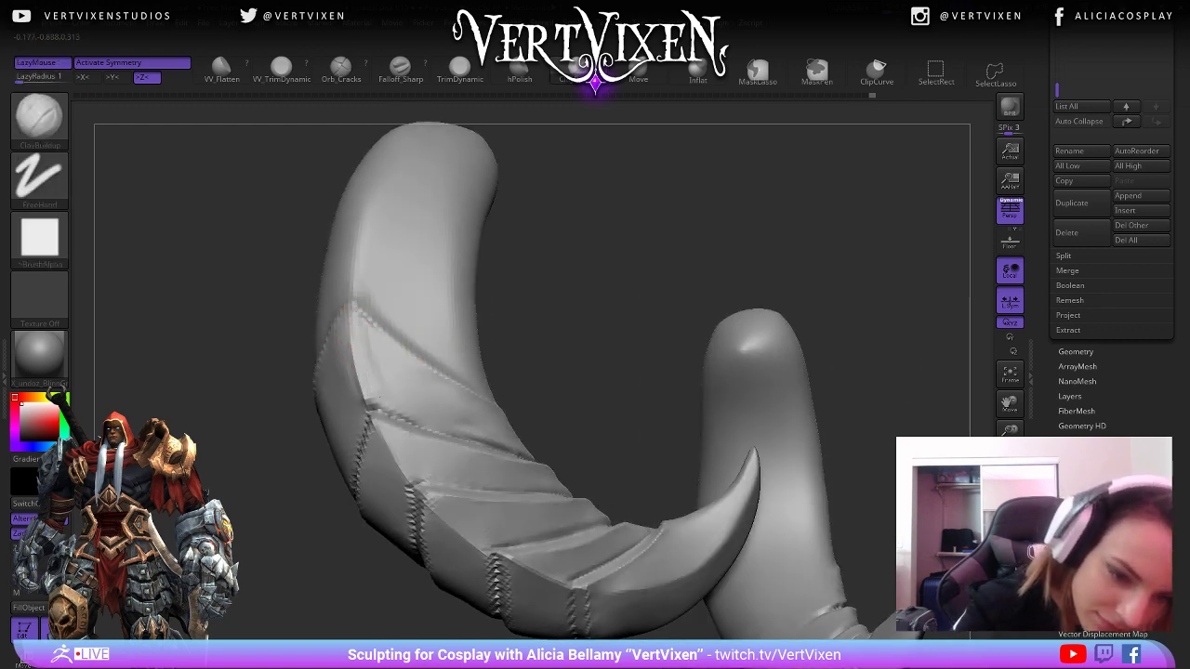
pyautogui.moveTo(363, 325)
pyautogui.mouseDown()
pyautogui.moveTo(391, 400)
pyautogui.moveTo(502, 424)
pyautogui.mouseUp()
pyautogui.press('shift')
# Polish the side, front face and edge ridge of the newest band with hPolish.
pyautogui.moveTo(604, 311)
pyautogui.mouseDown()
pyautogui.moveTo(893, 277)
pyautogui.moveTo(757, 284)
pyautogui.mouseUp()
pyautogui.press('b')
pyautogui.press('h')
pyautogui.press('p')
pyautogui.press('g')
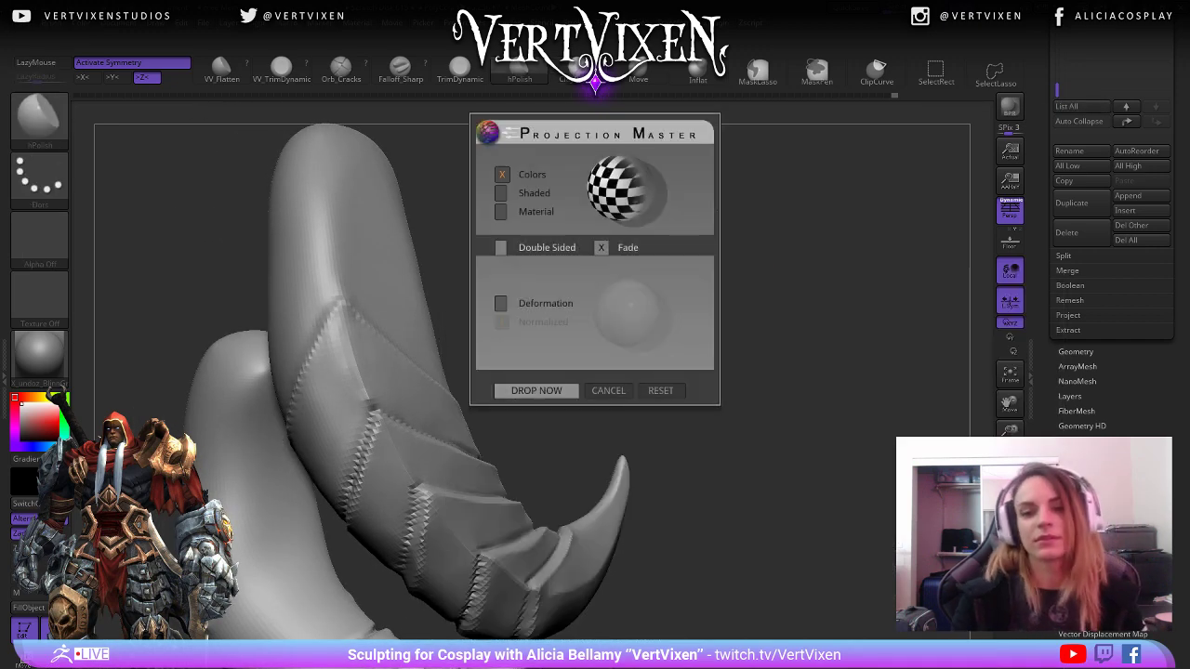
pyautogui.press('Escape')
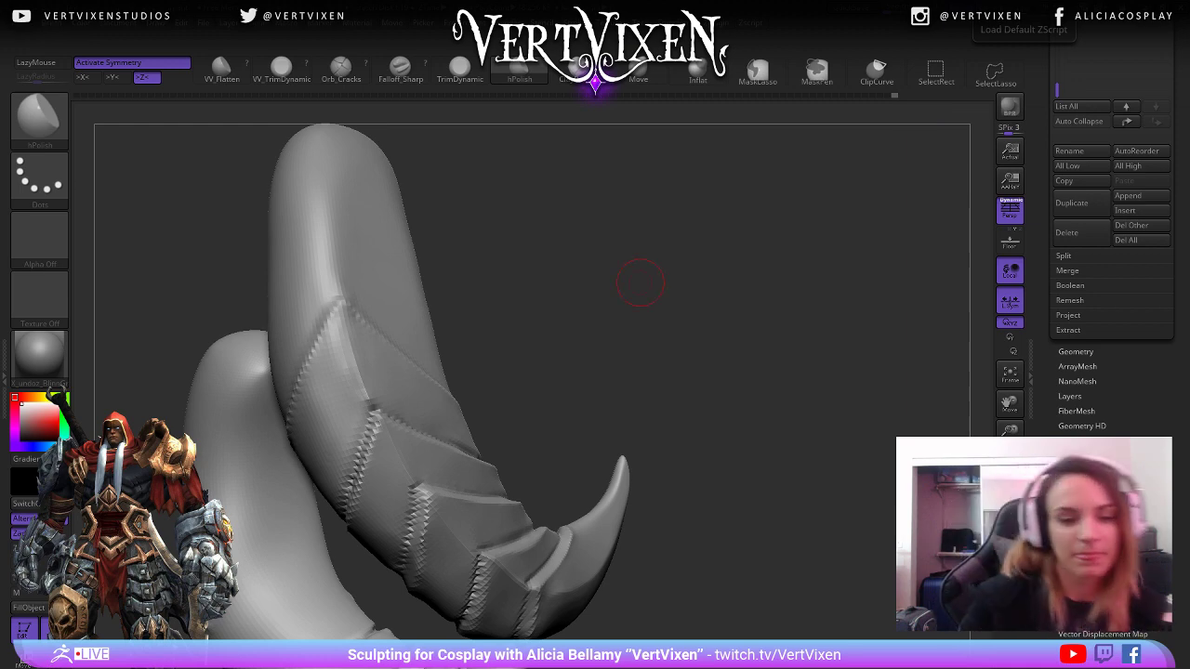
pyautogui.moveTo(640, 282); pyautogui.dragTo(722, 260)
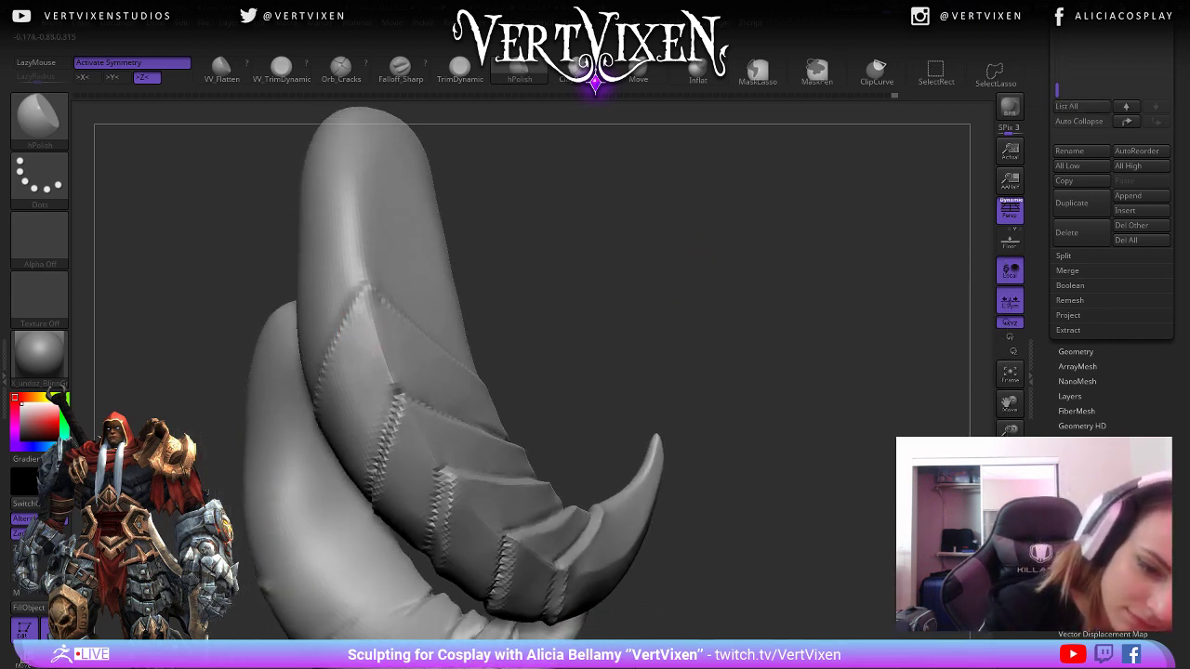
pyautogui.moveTo(425, 290); pyautogui.dragTo(438, 235)
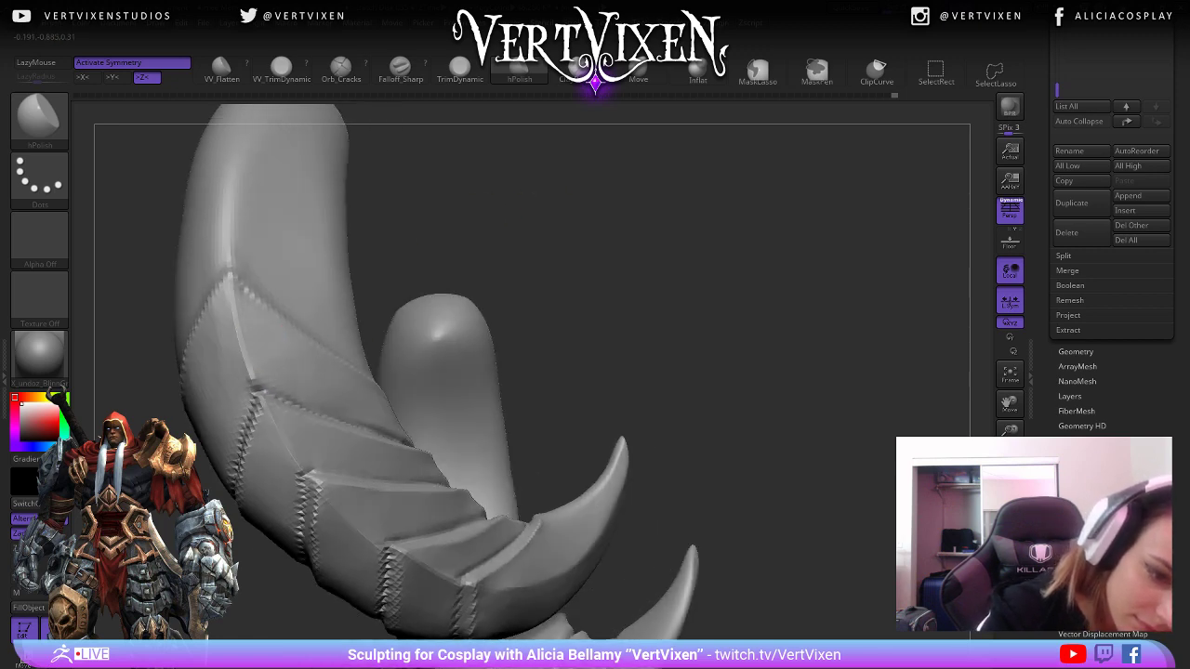
pyautogui.moveTo(563, 226); pyautogui.dragTo(648, 258)
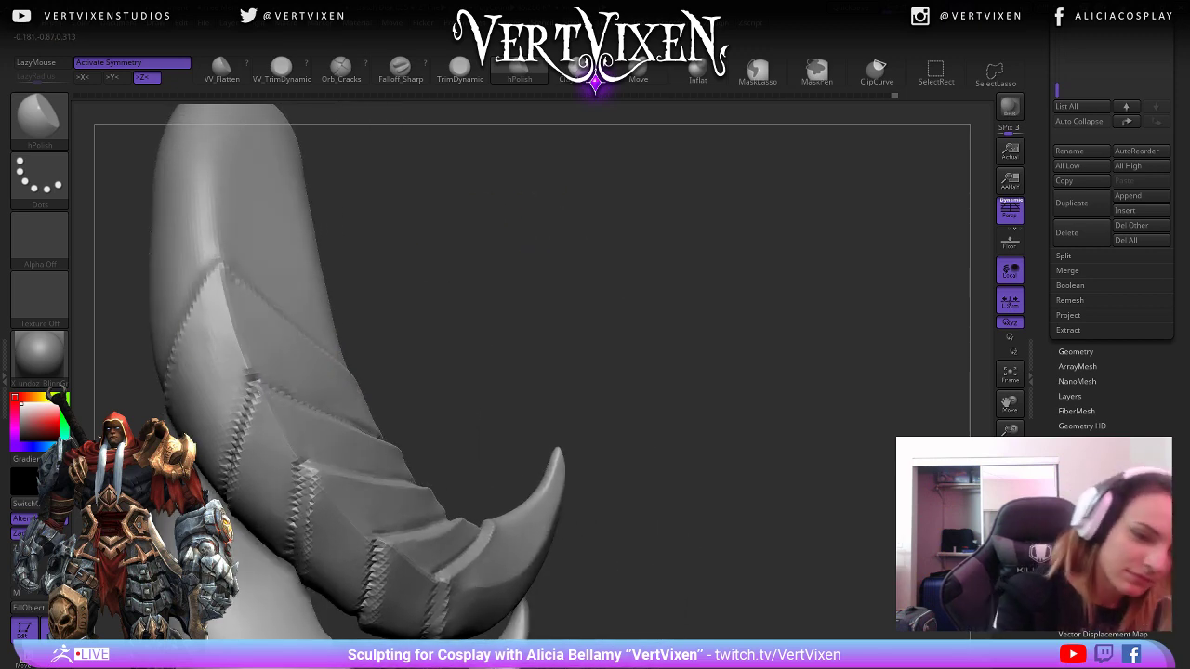
pyautogui.keyDown('alt'); pyautogui.moveTo(558, 390); pyautogui.dragTo(645, 329); pyautogui.keyUp('alt')
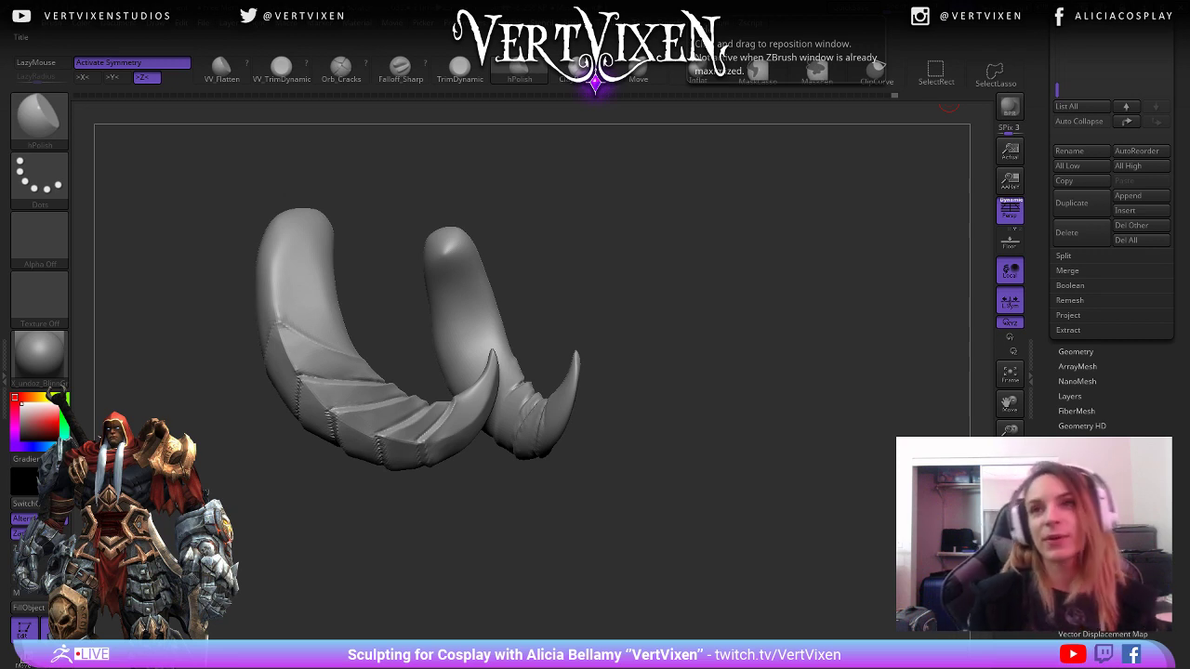
# Touch up the front face around the crease nearest the base with ClayBuildup and smooth the strokes.
pyautogui.moveTo(614, 277)
pyautogui.mouseDown()
pyautogui.moveTo(669, 274)
pyautogui.moveTo(417, 308)
pyautogui.mouseUp()
pyautogui.press('b')
pyautogui.press('c')
pyautogui.press('b')
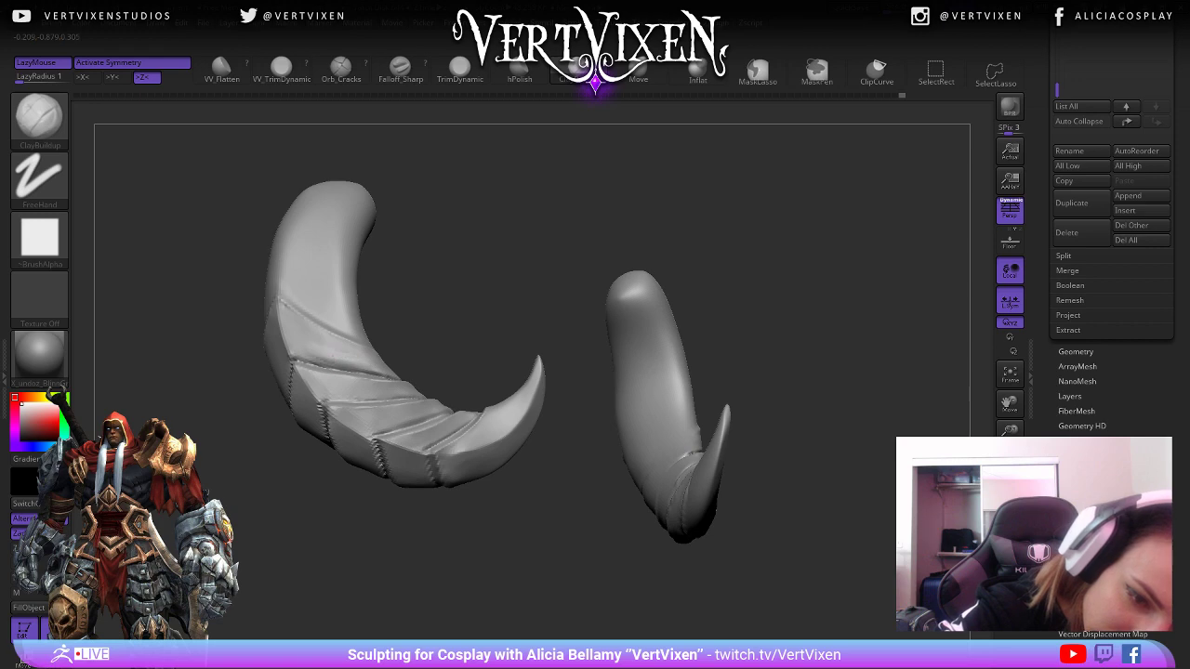
pyautogui.press('shift')
# Sharpen the crease nearest the tusk's base along its front face and outer side with Falloff_Sharp strokes.
pyautogui.moveTo(483, 279)
pyautogui.mouseDown()
pyautogui.moveTo(456, 279)
pyautogui.moveTo(576, 242)
pyautogui.moveTo(628, 209)
pyautogui.moveTo(567, 223)
pyautogui.moveTo(484, 191)
pyautogui.moveTo(577, 341)
pyautogui.mouseUp()
pyautogui.press('b')
pyautogui.press('f')
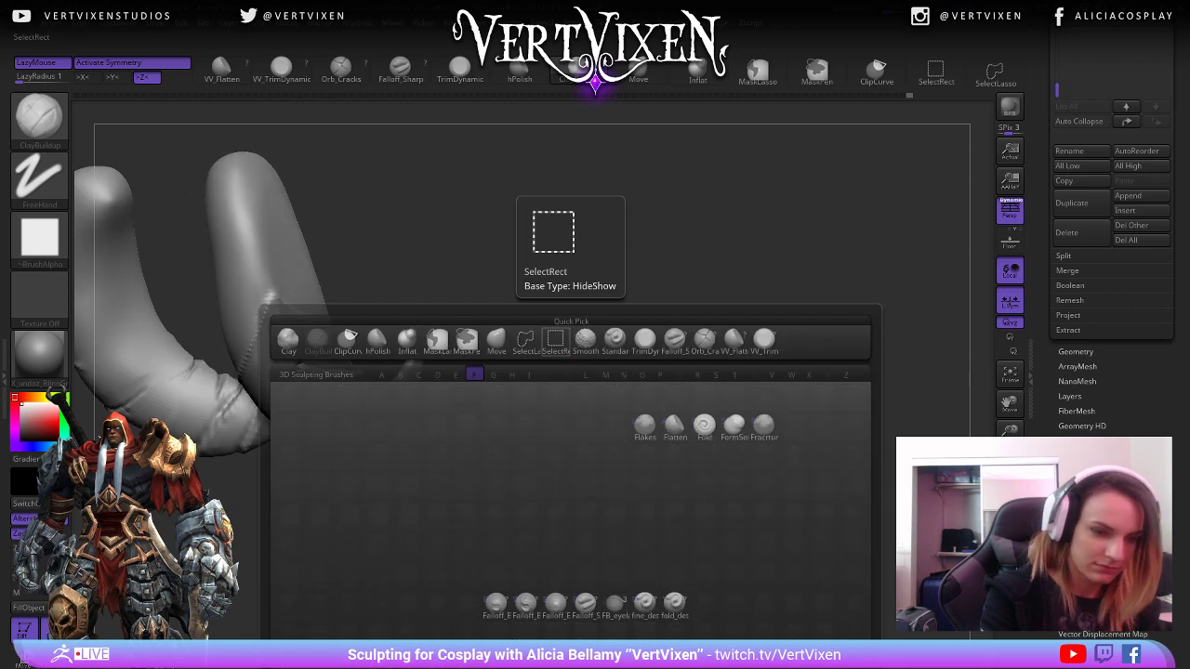
pyautogui.press('s')
pyautogui.moveTo(550, 463); pyautogui.dragTo(600, 483)
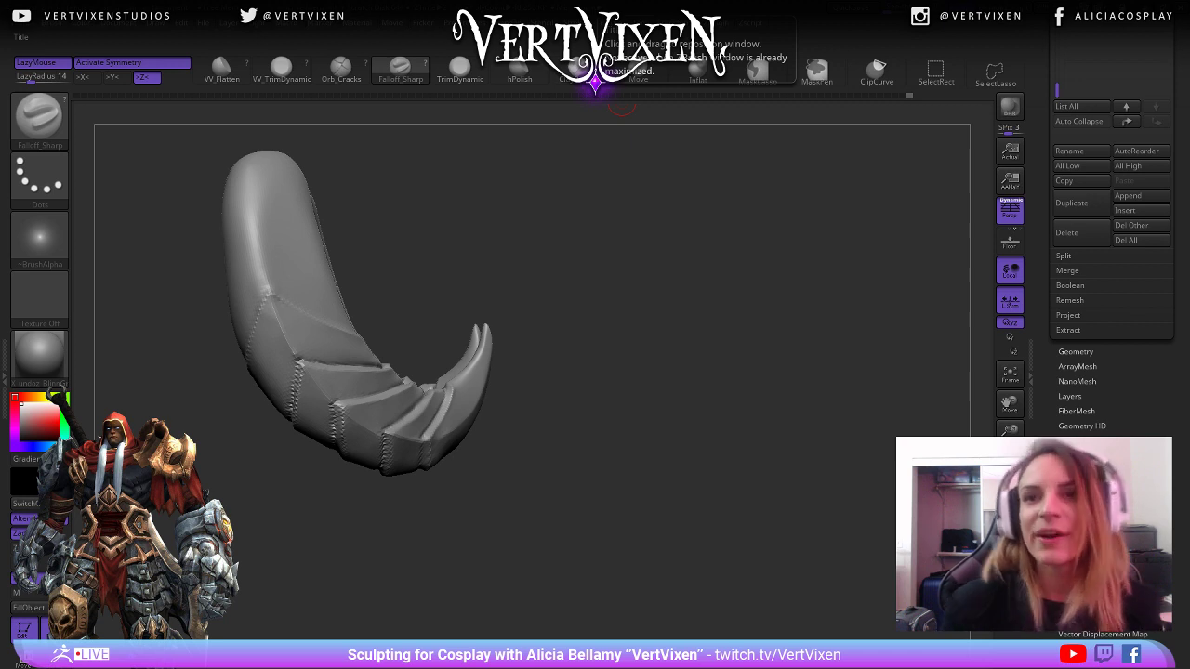
pyautogui.moveTo(717, 444); pyautogui.dragTo(540, 400)
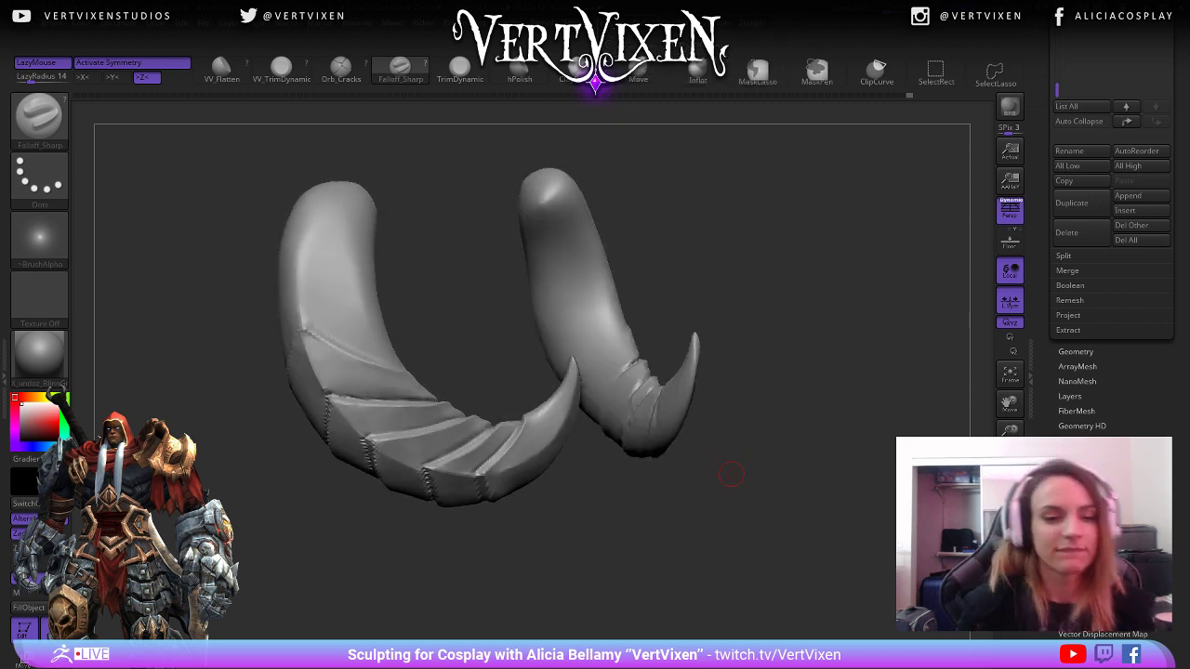
pyautogui.moveTo(370, 345); pyautogui.dragTo(368, 301)
pyautogui.moveTo(301, 320)
pyautogui.mouseDown()
pyautogui.moveTo(375, 357)
pyautogui.moveTo(346, 374)
pyautogui.moveTo(487, 321)
pyautogui.moveTo(523, 425)
pyautogui.moveTo(589, 539)
pyautogui.moveTo(523, 428)
pyautogui.moveTo(797, 374)
pyautogui.moveTo(515, 340)
pyautogui.mouseUp()
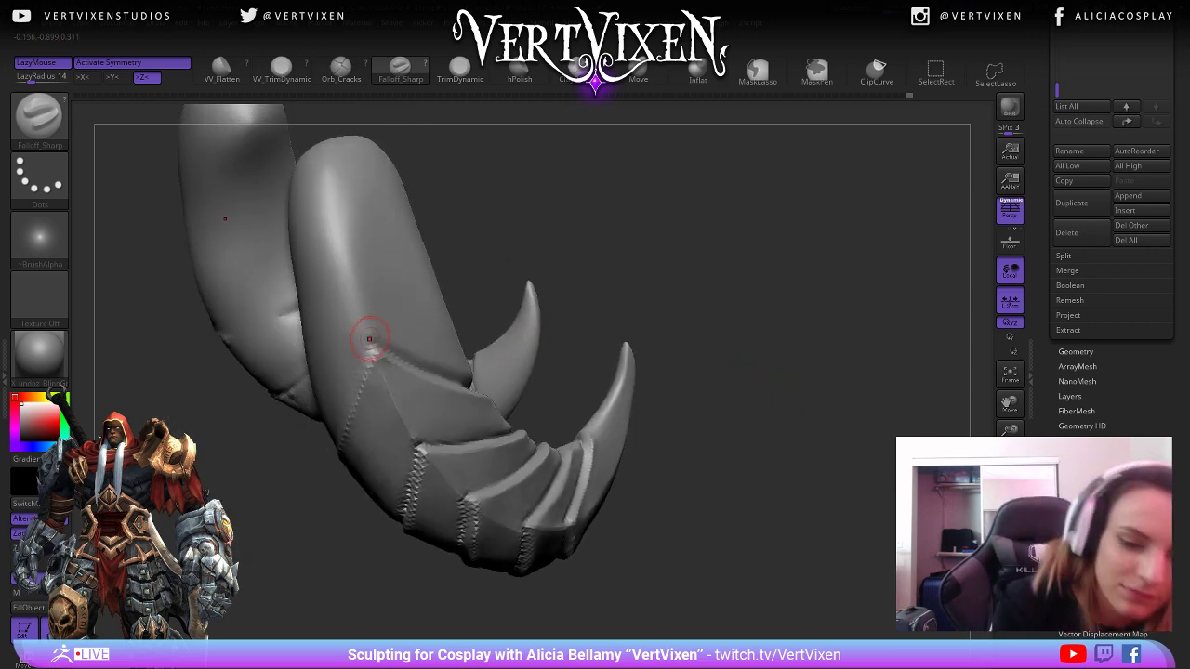
pyautogui.moveTo(632, 372); pyautogui.dragTo(767, 373)
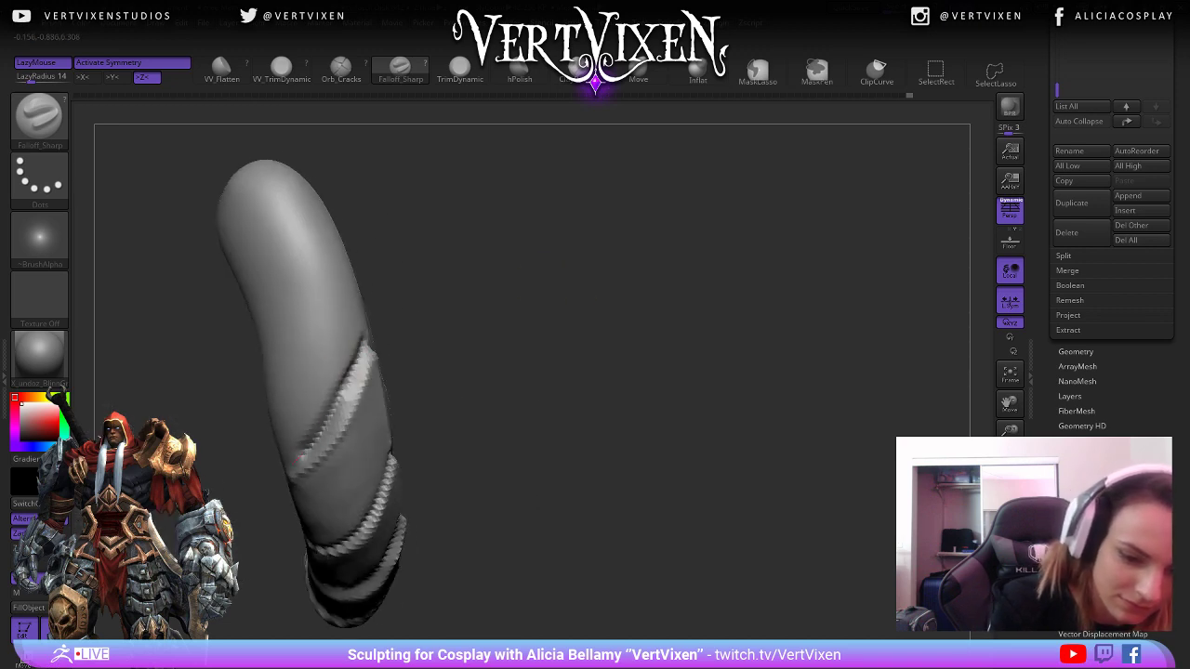
pyautogui.moveTo(264, 480)
pyautogui.mouseDown()
pyautogui.moveTo(619, 364)
pyautogui.moveTo(697, 319)
pyautogui.moveTo(666, 332)
pyautogui.moveTo(698, 337)
pyautogui.moveTo(329, 436)
pyautogui.moveTo(332, 449)
pyautogui.moveTo(422, 451)
pyautogui.mouseUp()
pyautogui.moveTo(520, 465)
pyautogui.mouseDown()
pyautogui.moveTo(651, 494)
pyautogui.moveTo(649, 550)
pyautogui.moveTo(805, 452)
pyautogui.moveTo(797, 465)
pyautogui.moveTo(738, 447)
pyautogui.moveTo(732, 469)
pyautogui.moveTo(758, 462)
pyautogui.moveTo(753, 478)
pyautogui.moveTo(747, 372)
pyautogui.moveTo(757, 363)
pyautogui.moveTo(762, 391)
pyautogui.moveTo(782, 355)
pyautogui.mouseUp()
# Flatten the raised ridge of the newest crease on the tusk's outer side with hPolish, undoing the last stroke.
pyautogui.press('h')
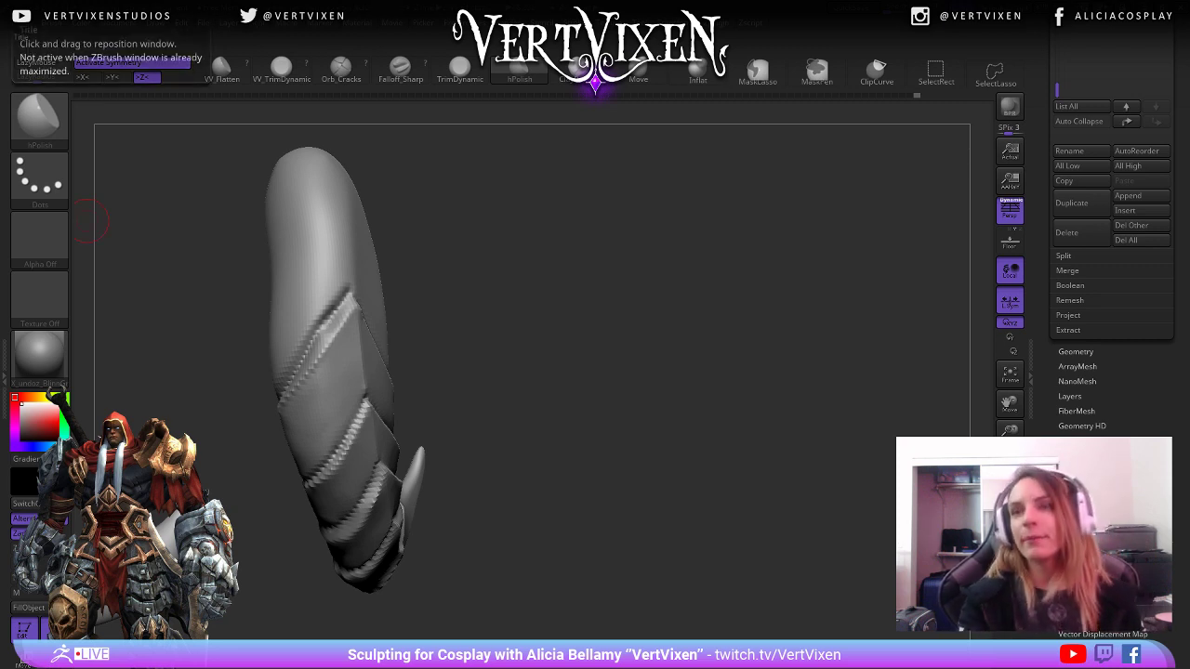
pyautogui.moveTo(651, 279)
pyautogui.mouseDown()
pyautogui.moveTo(637, 305)
pyautogui.moveTo(576, 321)
pyautogui.moveTo(626, 320)
pyautogui.moveTo(412, 354)
pyautogui.mouseUp()
pyautogui.press('space')
pyautogui.press('space')
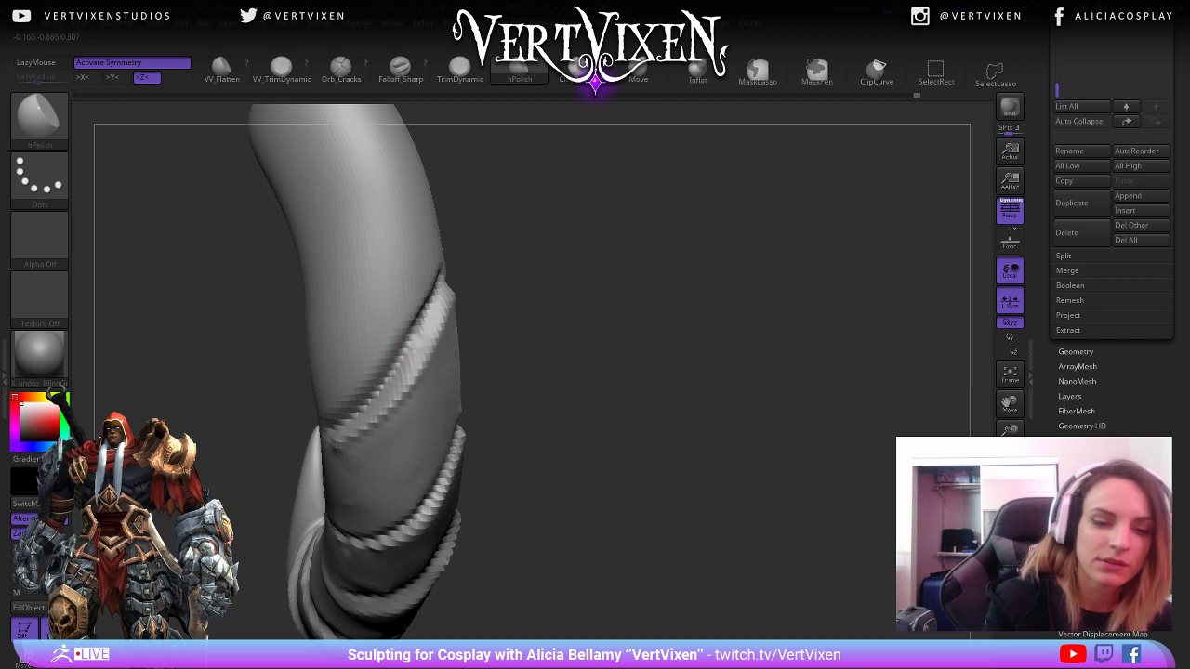
pyautogui.press('space')
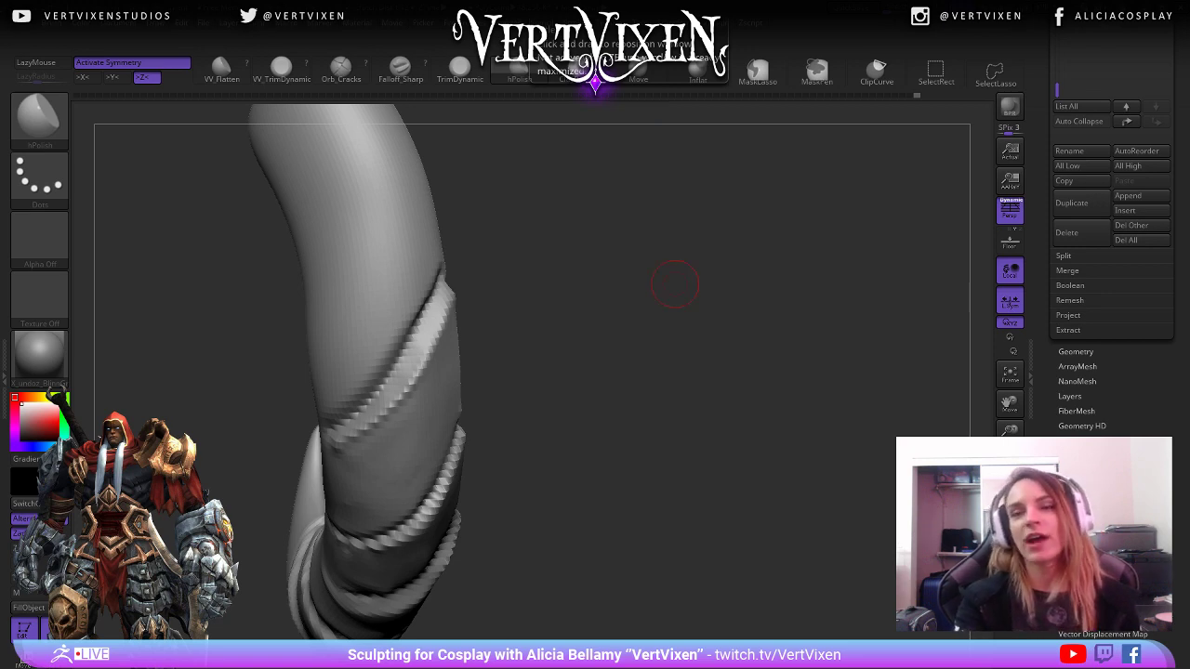
pyautogui.moveTo(675, 283)
pyautogui.mouseDown()
pyautogui.moveTo(721, 284)
pyautogui.moveTo(605, 299)
pyautogui.moveTo(731, 300)
pyautogui.moveTo(699, 354)
pyautogui.moveTo(423, 340)
pyautogui.moveTo(444, 299)
pyautogui.mouseUp()
pyautogui.press('space')
pyautogui.hotkey('ctrl', 'z')
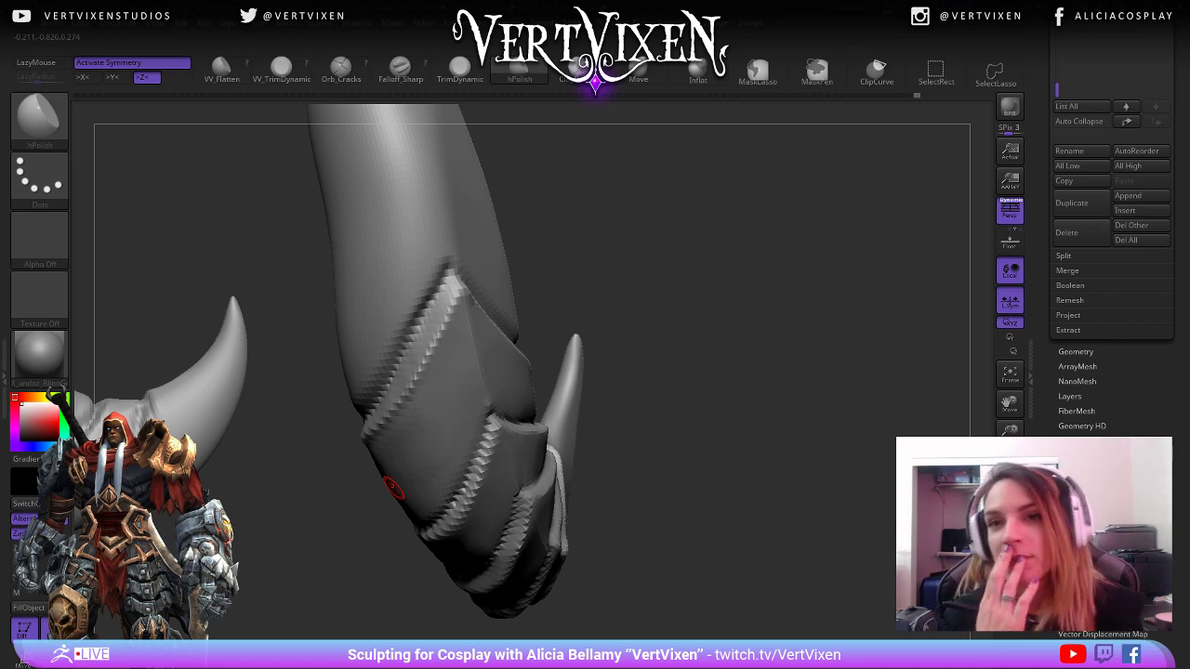
# Smooth the outer side just above the newest crease and polish along its ridge with a resized hPolish brush.
pyautogui.moveTo(385, 493)
pyautogui.mouseDown()
pyautogui.moveTo(483, 491)
pyautogui.moveTo(390, 428)
pyautogui.mouseUp()
pyautogui.keyDown('shift'); pyautogui.moveTo(429, 266); pyautogui.dragTo(404, 324); pyautogui.keyUp('shift')
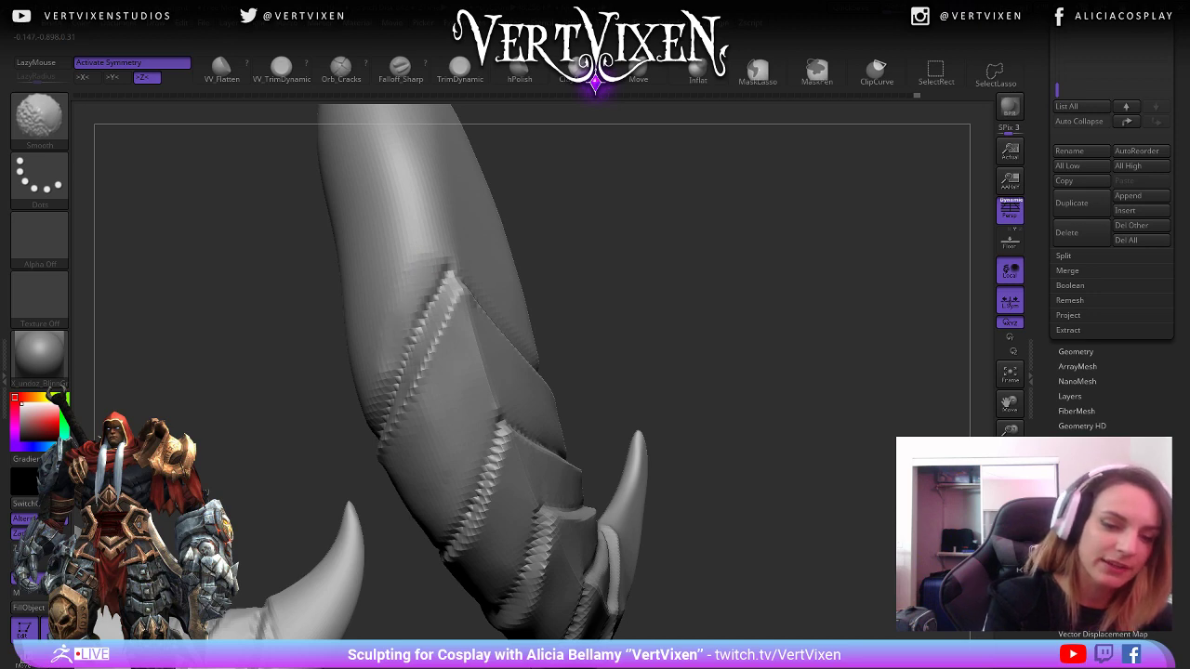
pyautogui.press('space')
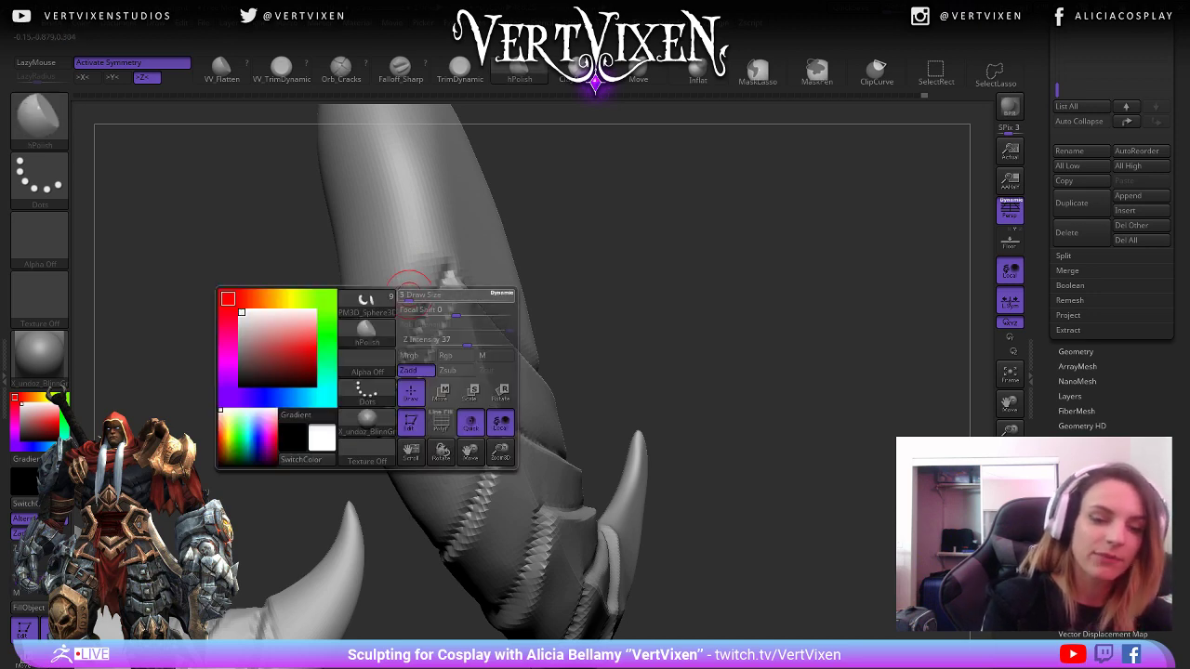
pyautogui.press('space')
pyautogui.moveTo(610, 257); pyautogui.dragTo(618, 256)
pyautogui.press('space')
pyautogui.moveTo(690, 264)
pyautogui.mouseDown()
pyautogui.moveTo(678, 264)
pyautogui.moveTo(704, 249)
pyautogui.moveTo(733, 259)
pyautogui.moveTo(400, 289)
pyautogui.mouseUp()
pyautogui.press('space')
pyautogui.press('space')
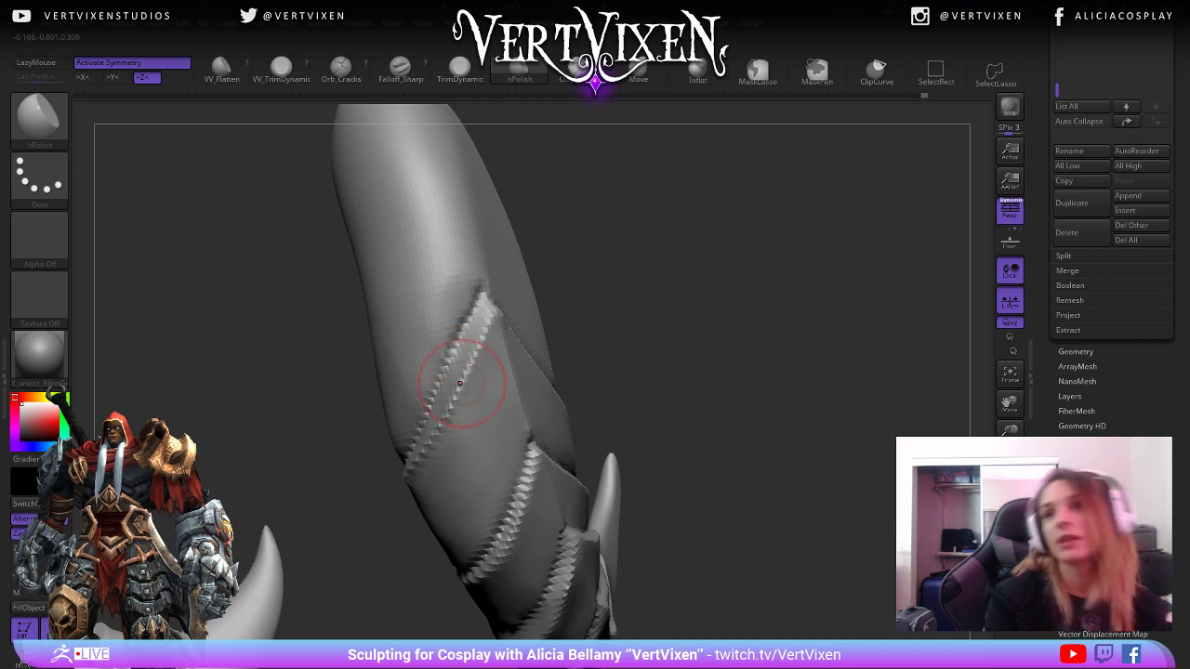
# Polish the surface above the upper corner of the newest crease and smooth it into the tusk's base.
pyautogui.moveTo(462, 397); pyautogui.dragTo(452, 274)
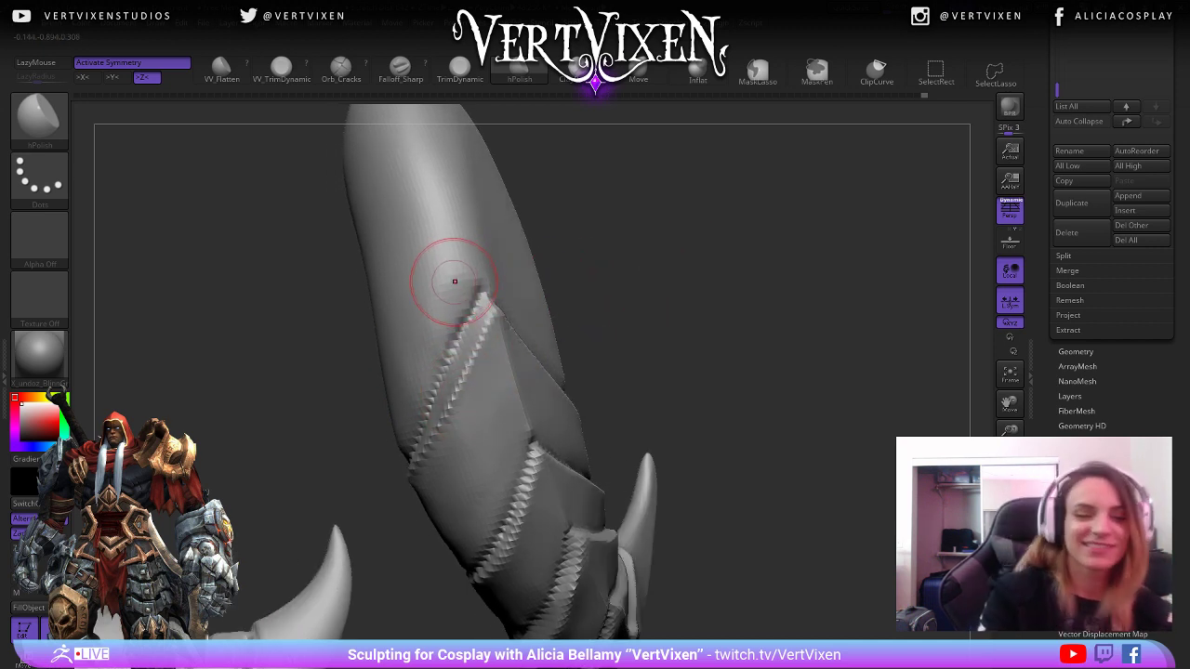
pyautogui.press('space')
pyautogui.press('space')
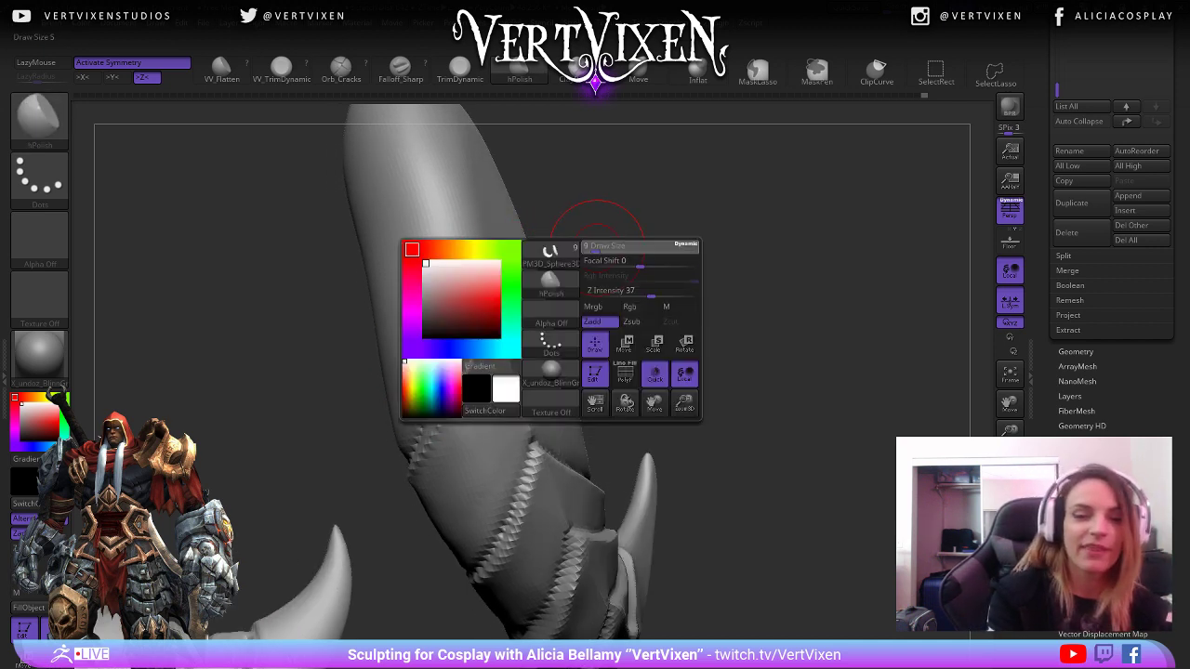
pyautogui.moveTo(604, 259)
pyautogui.mouseDown()
pyautogui.moveTo(593, 259)
pyautogui.moveTo(621, 240)
pyautogui.mouseUp()
pyautogui.keyDown('shift'); pyautogui.moveTo(418, 306); pyautogui.dragTo(455, 290); pyautogui.keyUp('shift')
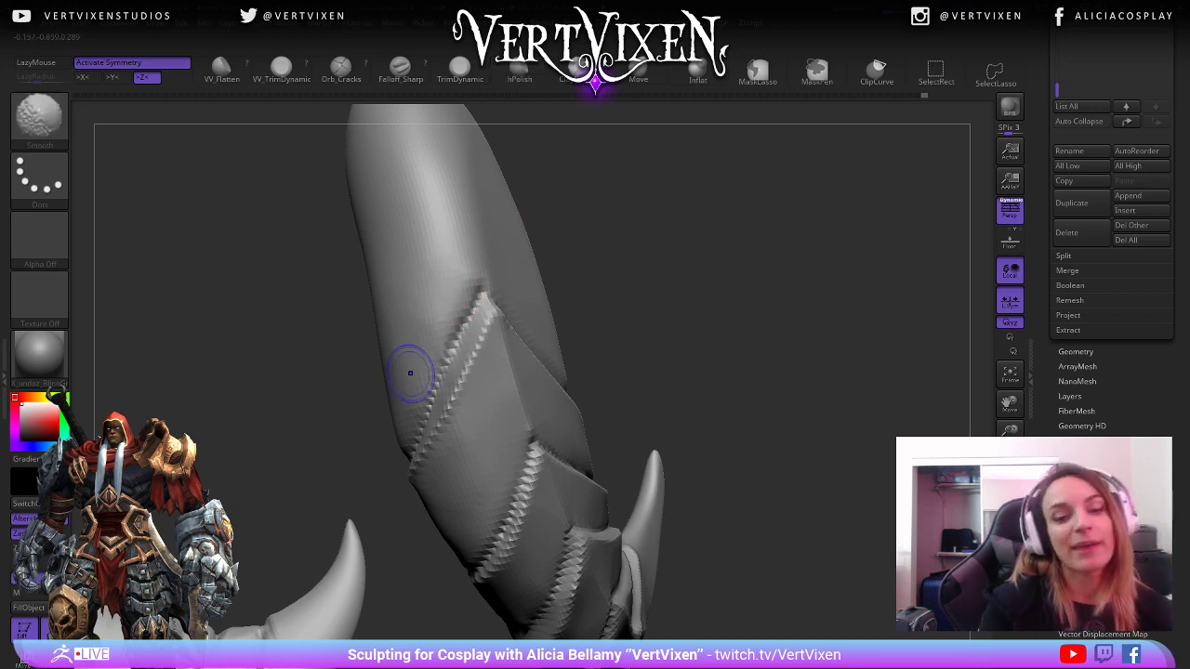
# Polish the newest band's outer side and crisp the edge ridge between its side and front face with hPolish.
pyautogui.moveTo(626, 308)
pyautogui.mouseDown()
pyautogui.moveTo(749, 305)
pyautogui.moveTo(531, 273)
pyautogui.moveTo(538, 327)
pyautogui.mouseUp()
pyautogui.moveTo(764, 302)
pyautogui.mouseDown()
pyautogui.moveTo(802, 301)
pyautogui.moveTo(642, 311)
pyautogui.moveTo(595, 330)
pyautogui.mouseUp()
pyautogui.moveTo(425, 550); pyautogui.dragTo(478, 567)
pyautogui.moveTo(405, 371); pyautogui.dragTo(469, 370)
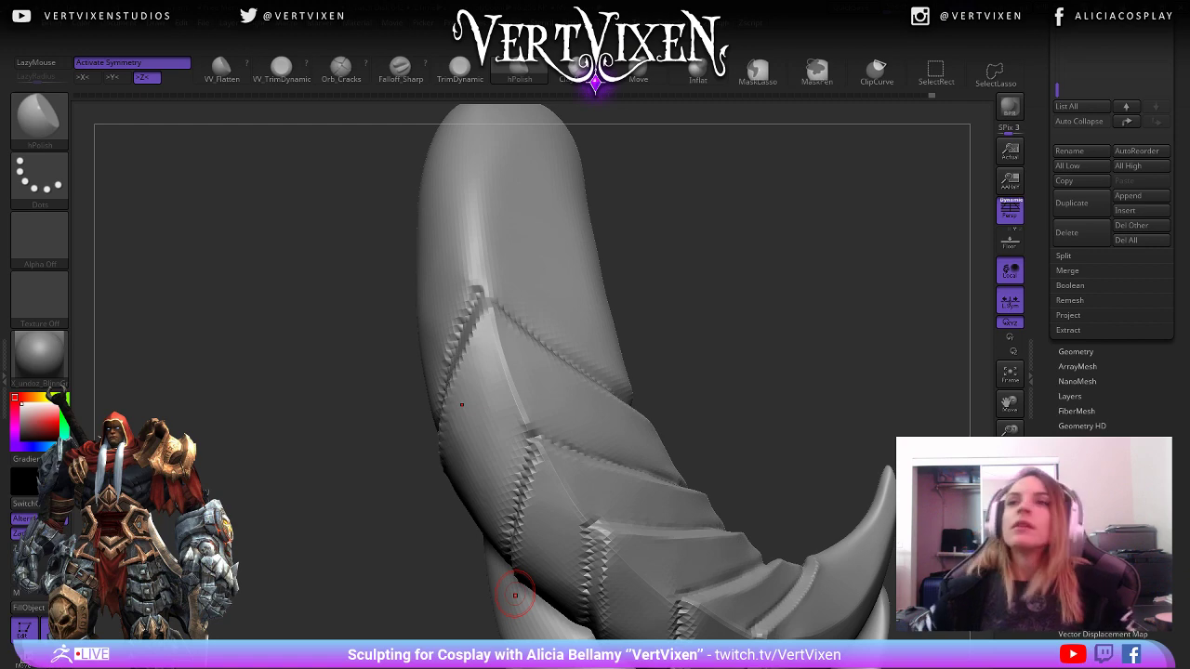
pyautogui.moveTo(515, 595); pyautogui.dragTo(664, 252)
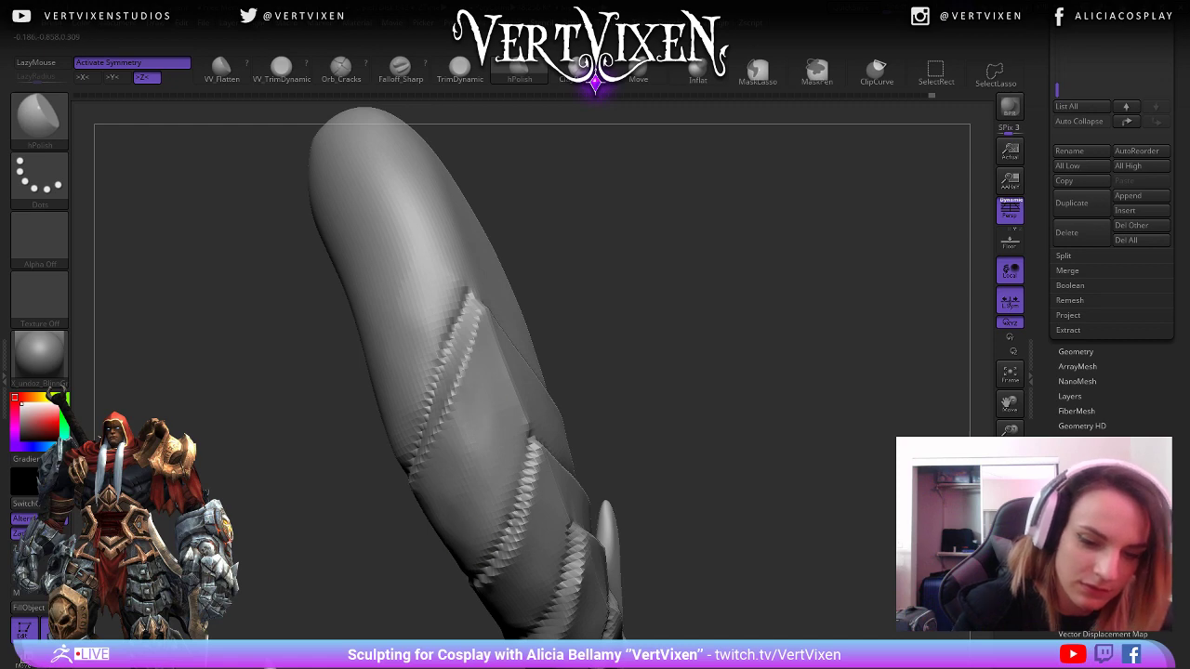
pyautogui.moveTo(664, 252); pyautogui.dragTo(483, 372)
pyautogui.moveTo(669, 232); pyautogui.dragTo(484, 339)
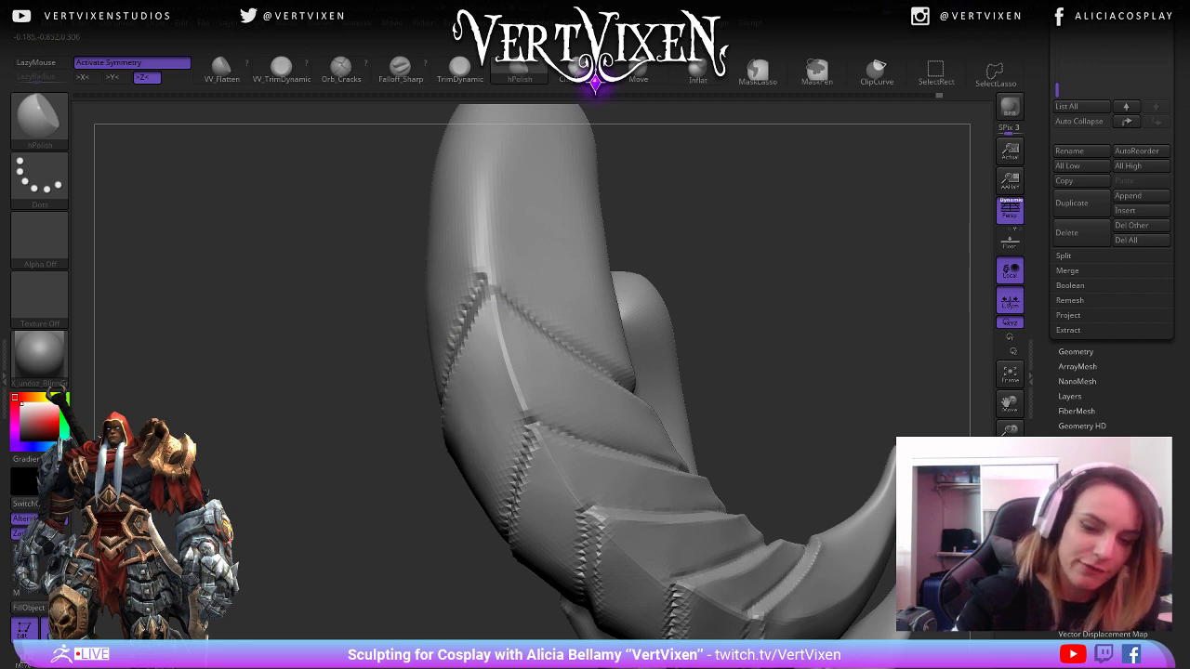
pyautogui.moveTo(676, 205); pyautogui.dragTo(571, 341)
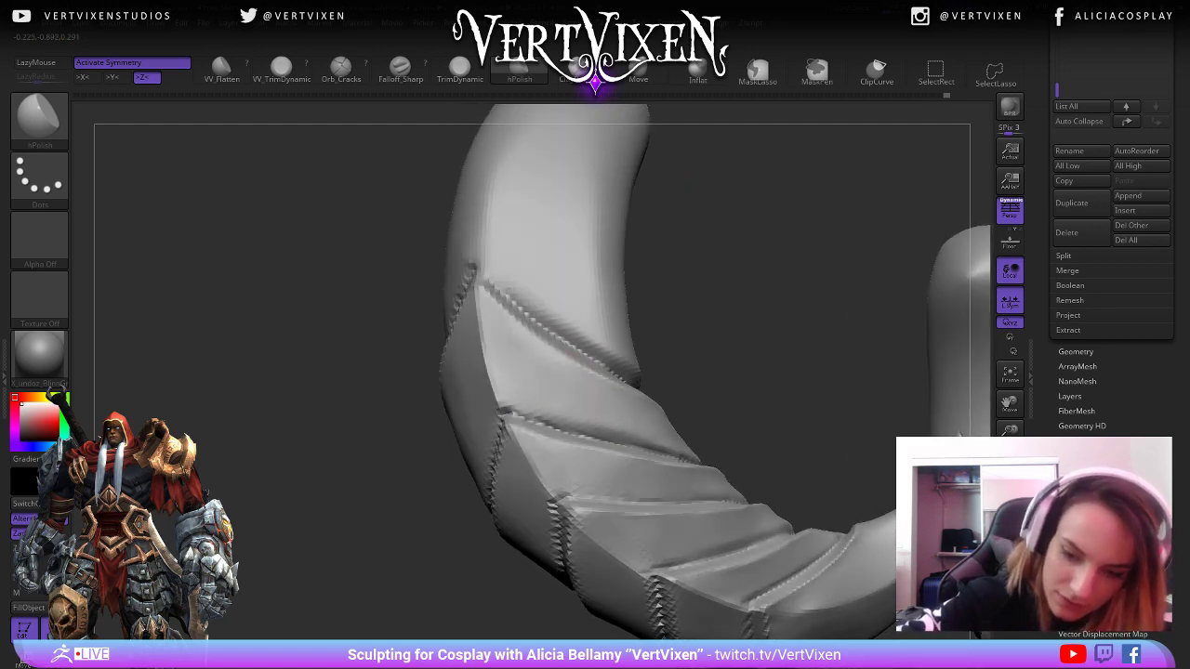
# Polish the front face of the newest band below its crease with hPolish.
pyautogui.keyDown('alt'); pyautogui.moveTo(672, 307); pyautogui.dragTo(708, 385); pyautogui.keyUp('alt')
pyautogui.moveTo(760, 440); pyautogui.dragTo(822, 521)
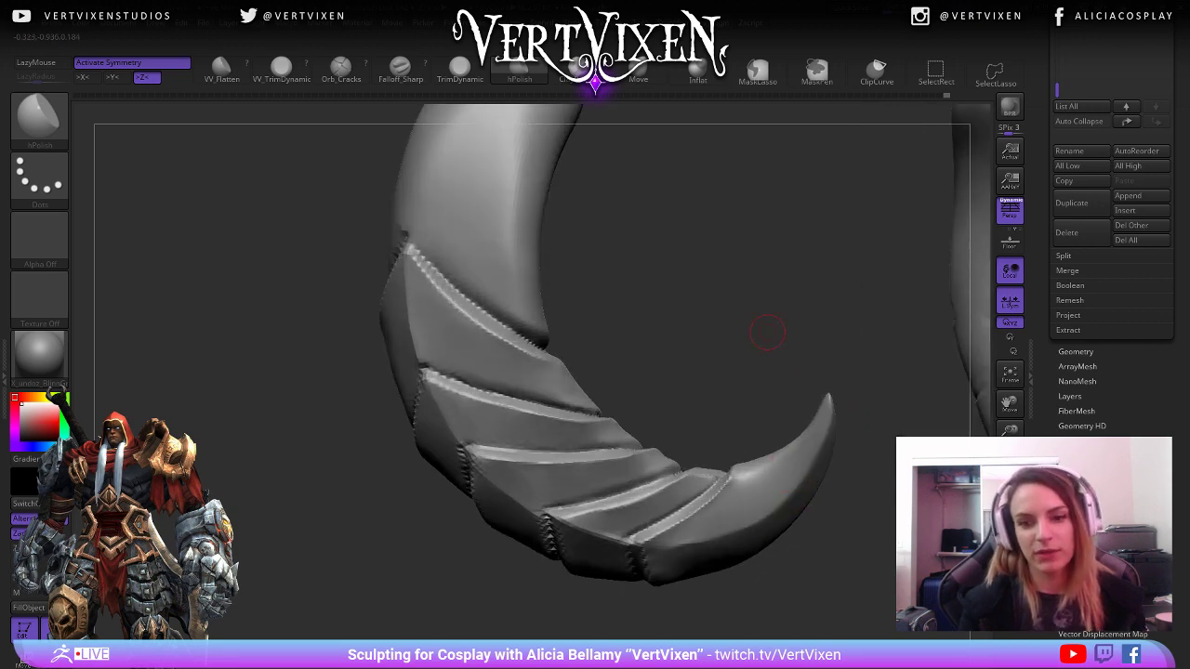
pyautogui.moveTo(767, 332); pyautogui.dragTo(642, 400)
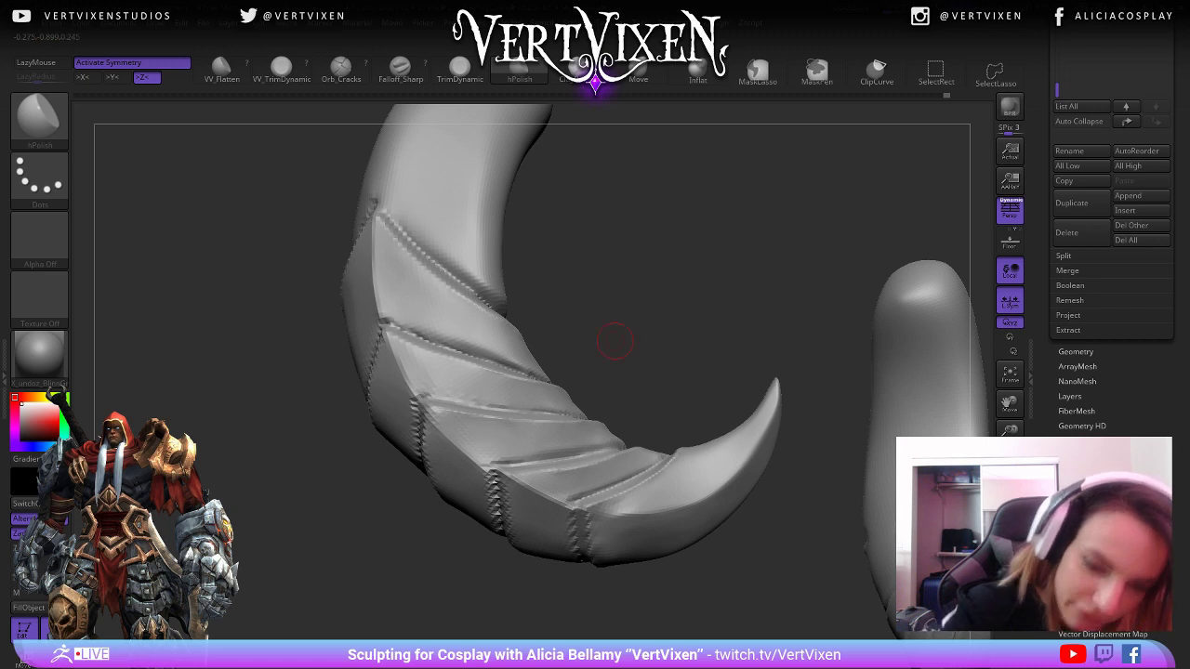
pyautogui.moveTo(626, 503); pyautogui.dragTo(442, 423, button='right')
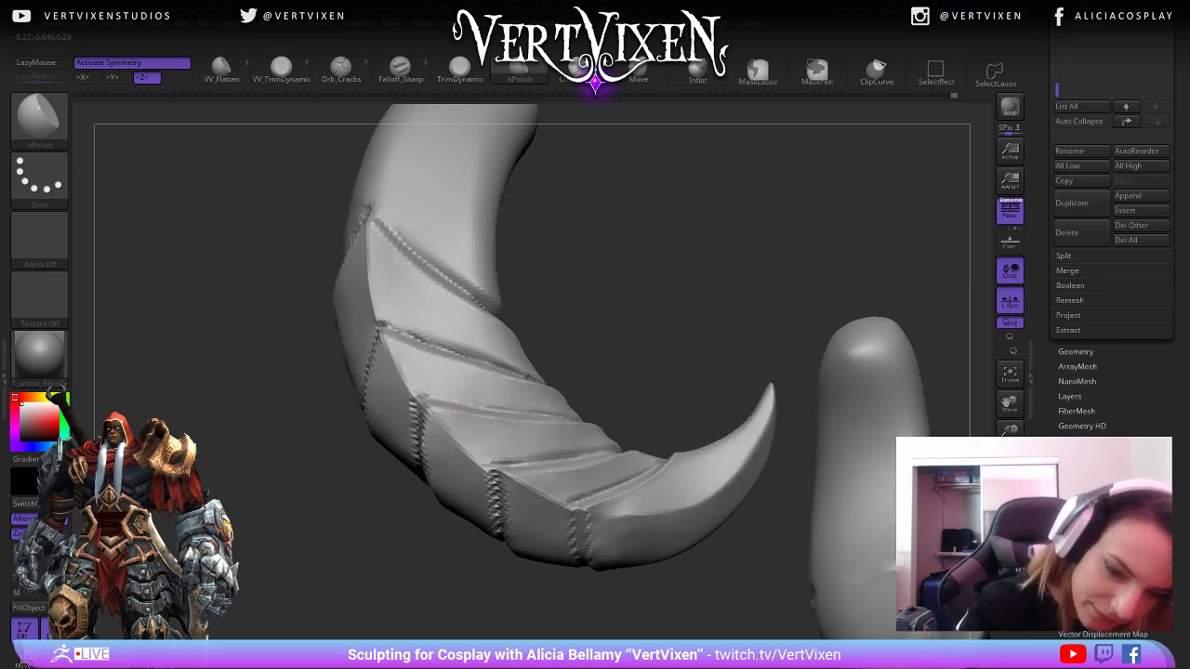
pyautogui.moveTo(744, 237); pyautogui.dragTo(630, 308)
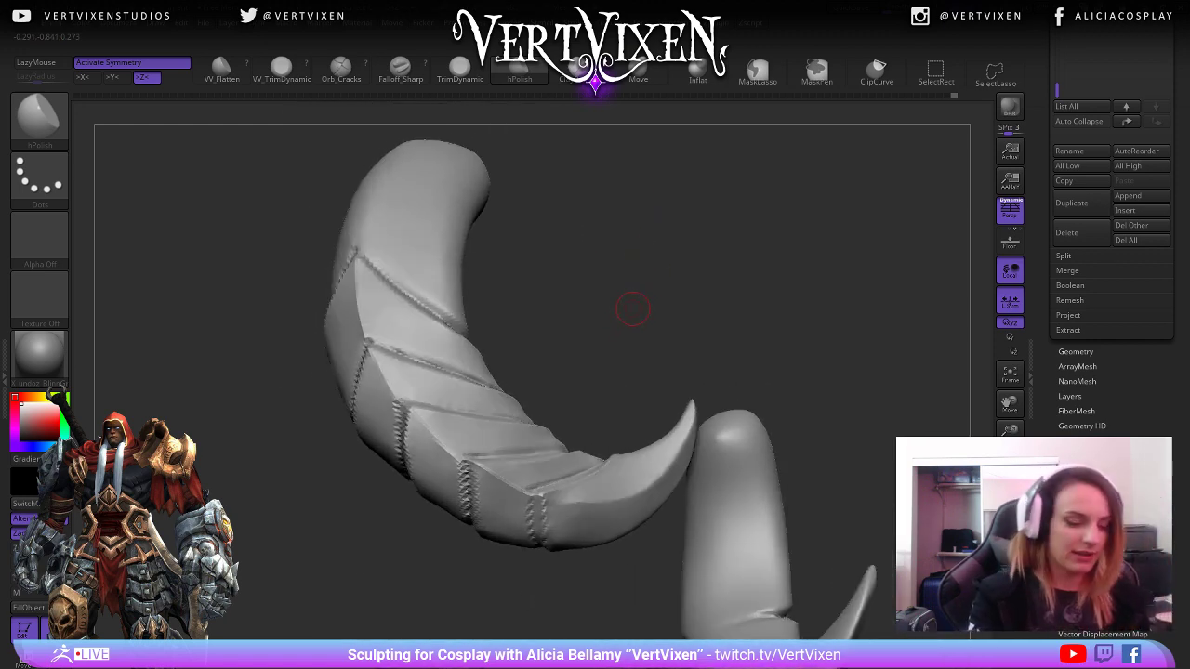
pyautogui.press('b')
pyautogui.press('f')
pyautogui.press('s')
pyautogui.moveTo(613, 228)
pyautogui.mouseDown()
pyautogui.moveTo(625, 216)
pyautogui.moveTo(595, 207)
pyautogui.moveTo(595, 273)
pyautogui.moveTo(611, 313)
pyautogui.mouseUp()
# Switch to the Move brush and show the whole creature head around the tusks again.
pyautogui.press('b')
pyautogui.press('m')
pyautogui.press('v')
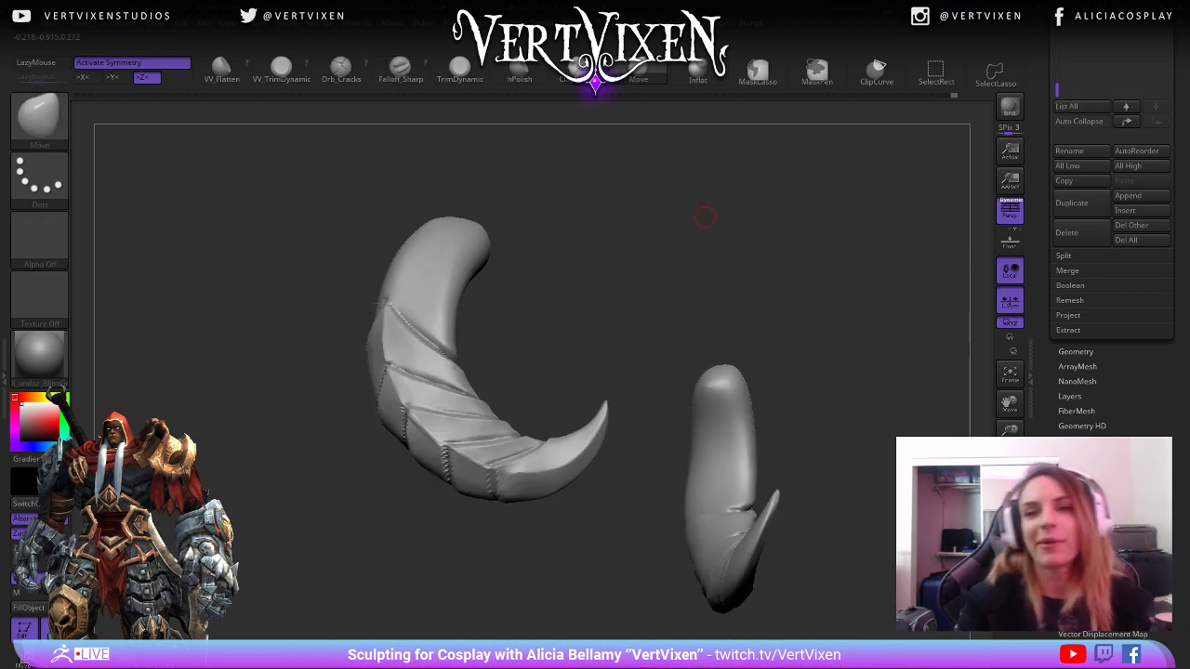
pyautogui.rightClick(704, 213)
pyautogui.keyDown('alt'); pyautogui.moveTo(706, 217); pyautogui.dragTo(744, 194); pyautogui.keyUp('alt')
pyautogui.rightClick(720, 204)
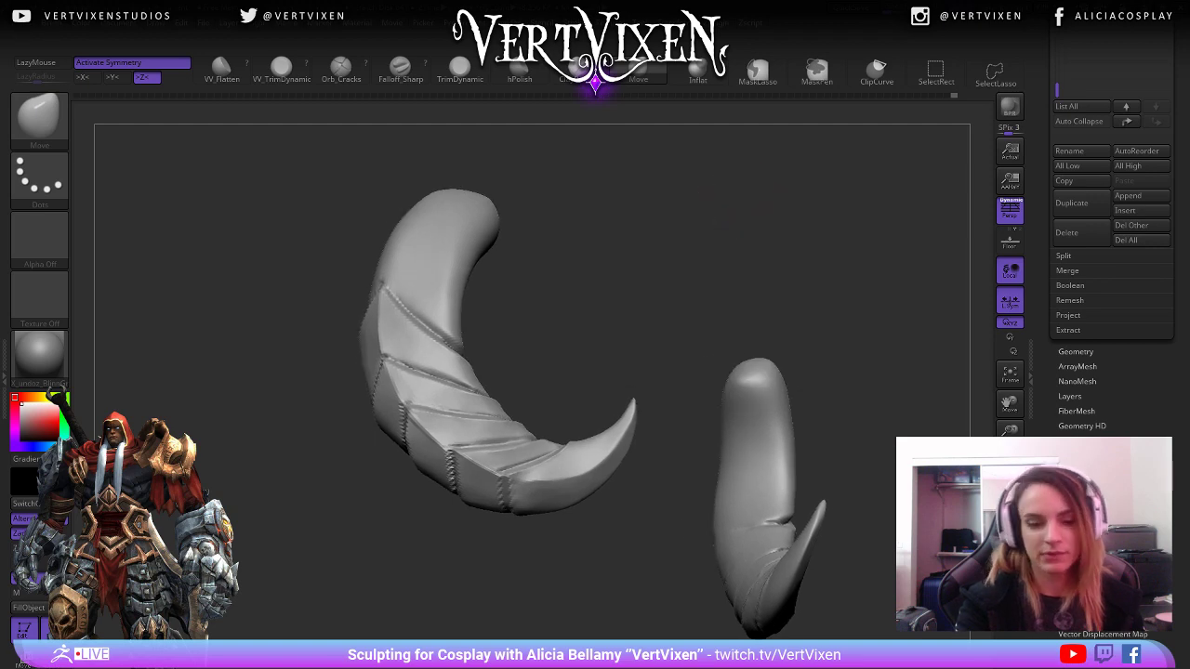
pyautogui.keyDown('alt'); pyautogui.moveTo(664, 244); pyautogui.dragTo(612, 329); pyautogui.keyUp('alt')
pyautogui.click(1009, 558)
pyautogui.moveTo(743, 372)
pyautogui.keyDown('alt'); pyautogui.mouseDown()
pyautogui.moveTo(734, 307)
pyautogui.moveTo(752, 419)
pyautogui.moveTo(740, 485)
pyautogui.moveTo(748, 451)
pyautogui.moveTo(799, 474)
pyautogui.moveTo(719, 531)
pyautogui.moveTo(683, 507)
pyautogui.moveTo(702, 498)
pyautogui.moveTo(721, 560)
pyautogui.mouseUp(); pyautogui.keyUp('alt')
pyautogui.press('b')
pyautogui.moveTo(759, 305)
pyautogui.keyDown('alt'); pyautogui.mouseDown()
pyautogui.moveTo(778, 329)
pyautogui.moveTo(793, 408)
pyautogui.mouseUp(); pyautogui.keyUp('alt')
pyautogui.press('space')
pyautogui.moveTo(793, 336); pyautogui.dragTo(732, 323, button='right')
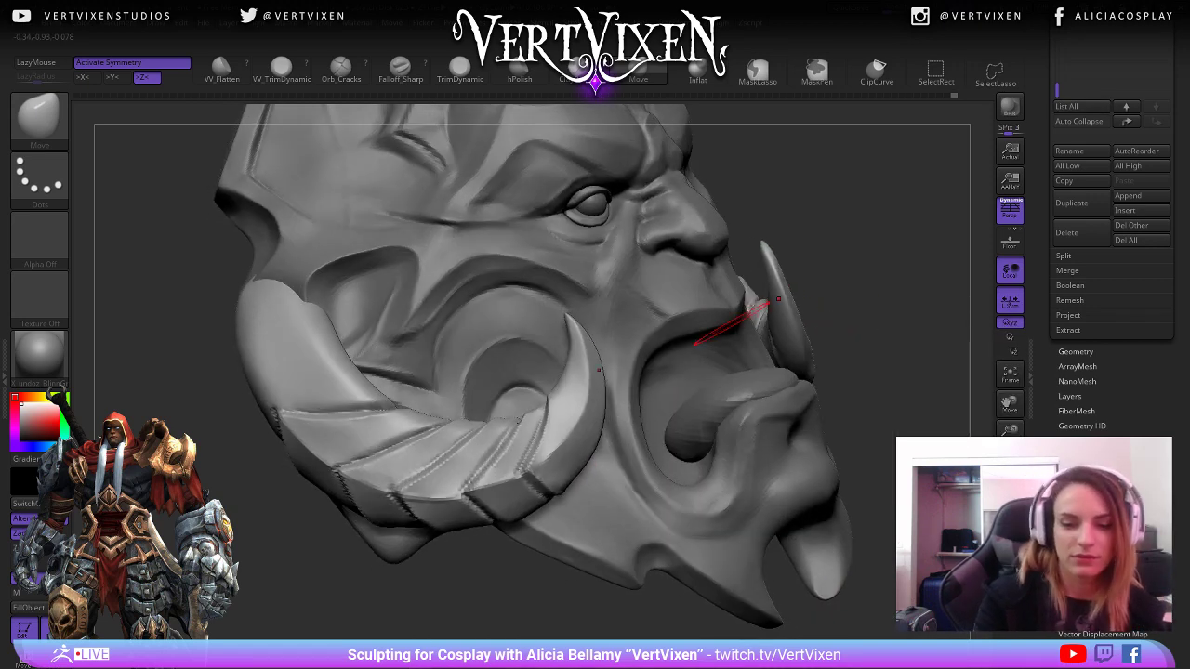
# Resize the Move brush and nudge the inner edges of the bands near the tusk's tip into stepped layers.
pyautogui.rightClick(505, 426)
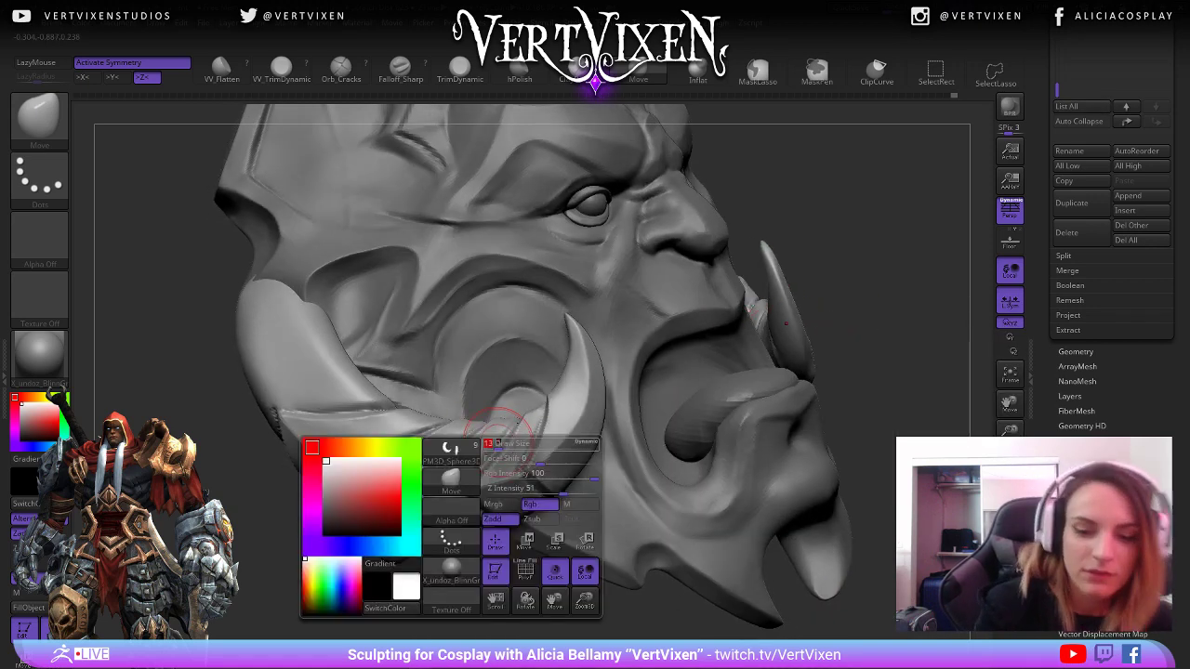
pyautogui.rightClick(548, 402)
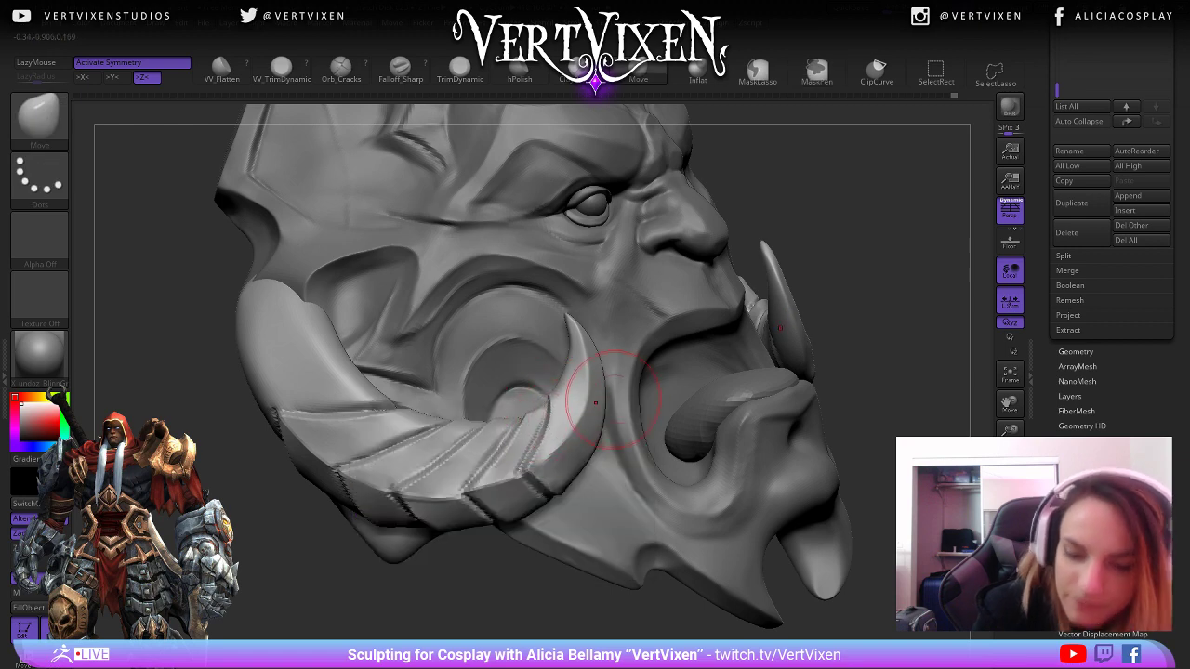
pyautogui.hotkey('shift', 'd')
pyautogui.press('d')
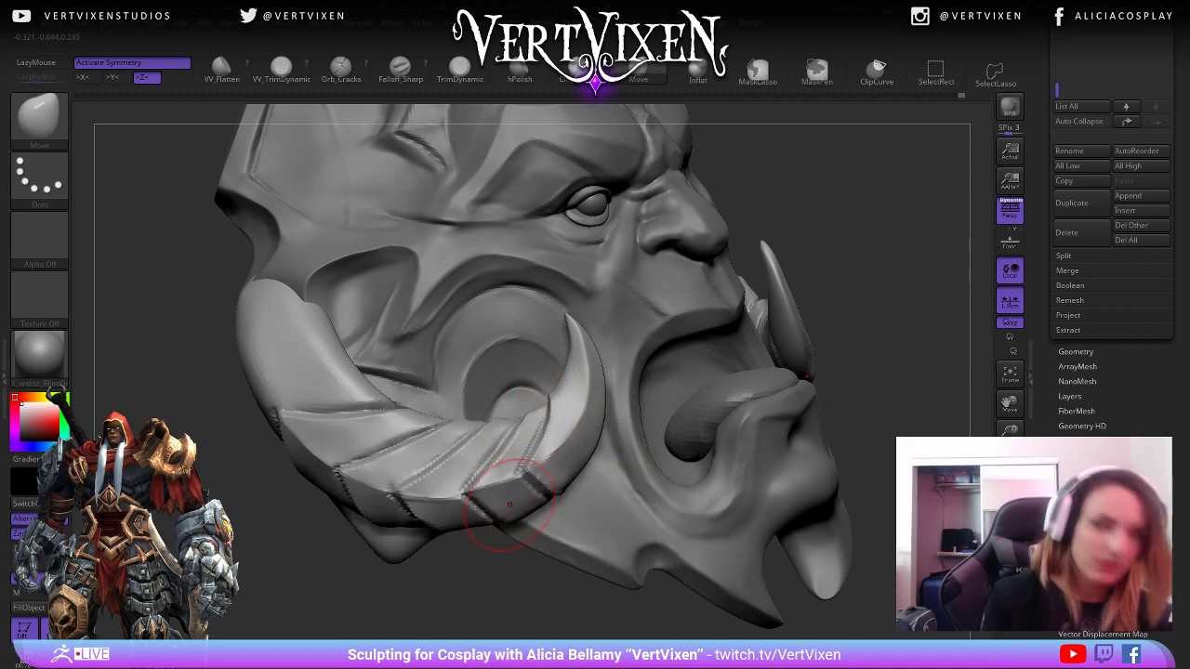
pyautogui.moveTo(507, 478); pyautogui.dragTo(585, 381, button='right')
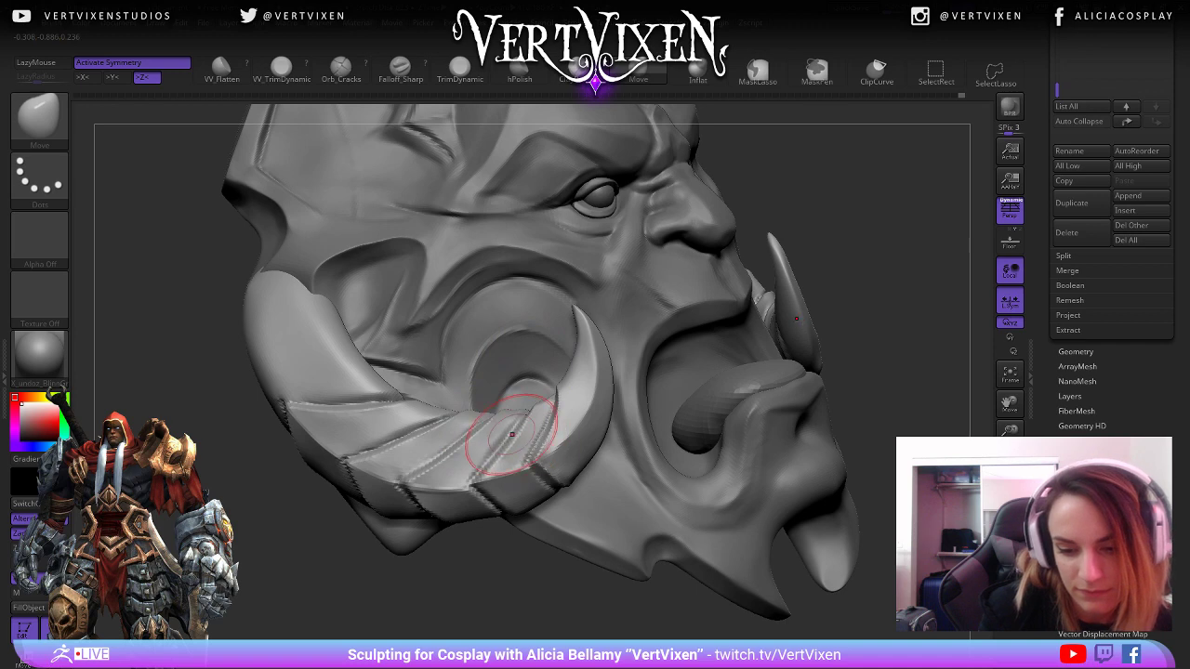
pyautogui.press(']')
pyautogui.rightClick(546, 403)
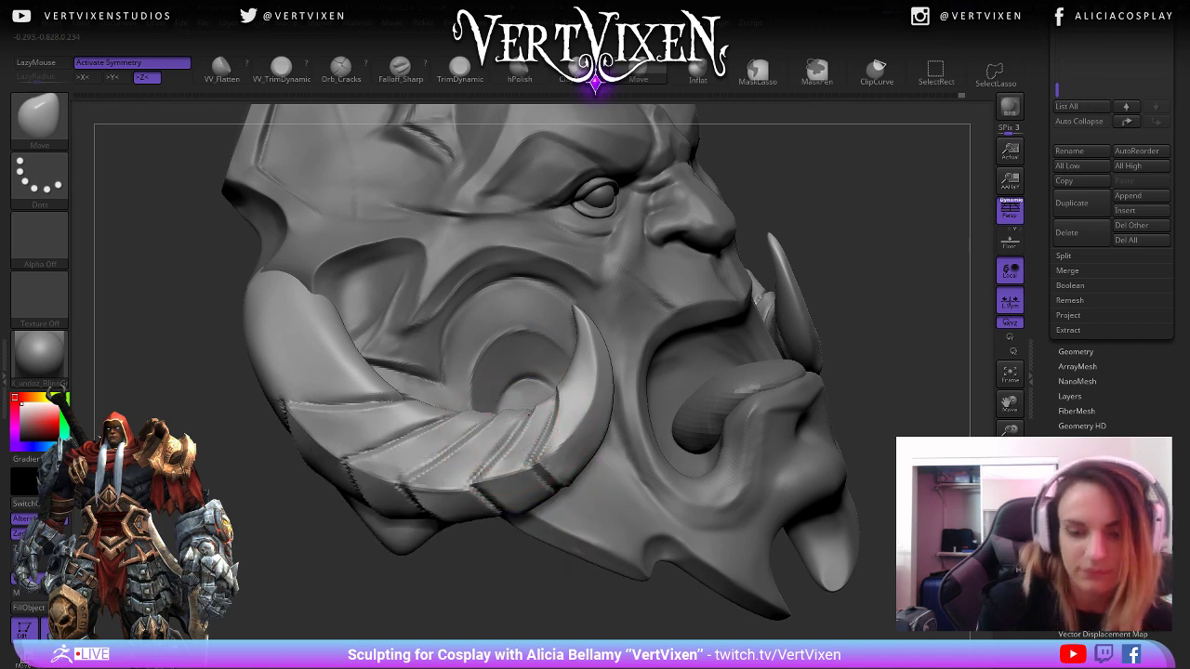
pyautogui.moveTo(497, 409)
pyautogui.keyDown('alt'); pyautogui.mouseDown(button='right')
pyautogui.moveTo(505, 370)
pyautogui.moveTo(669, 363)
pyautogui.moveTo(810, 316)
pyautogui.moveTo(757, 469)
pyautogui.mouseUp(button='right'); pyautogui.keyUp('alt')
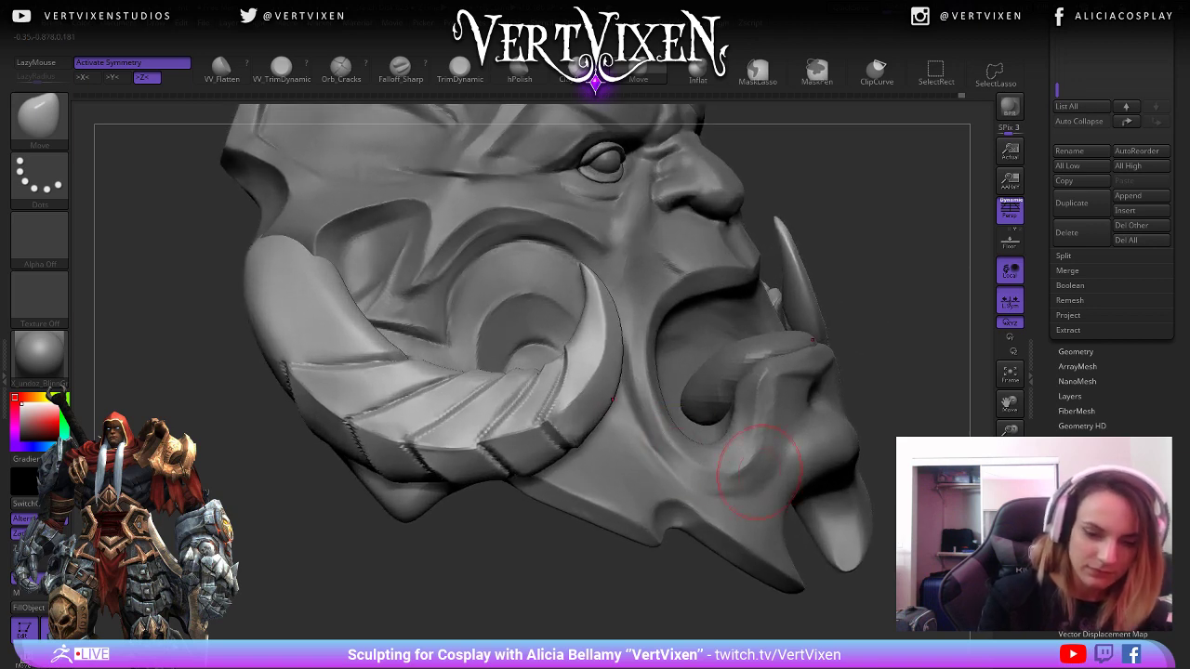
pyautogui.rightClick(544, 402)
pyautogui.moveTo(534, 405); pyautogui.dragTo(553, 394, button='right')
pyautogui.moveTo(521, 553)
pyautogui.mouseDown(button='right')
pyautogui.moveTo(507, 456)
pyautogui.moveTo(455, 535)
pyautogui.moveTo(409, 530)
pyautogui.moveTo(483, 534)
pyautogui.moveTo(531, 568)
pyautogui.moveTo(505, 571)
pyautogui.moveTo(575, 373)
pyautogui.mouseUp(button='right')
# Isolate the tusks from the head and start masking the inner edge of the band next to the tip.
pyautogui.click(595, 567)
pyautogui.keyDown('alt'); pyautogui.moveTo(595, 483); pyautogui.dragTo(632, 398, button='right'); pyautogui.keyUp('alt')
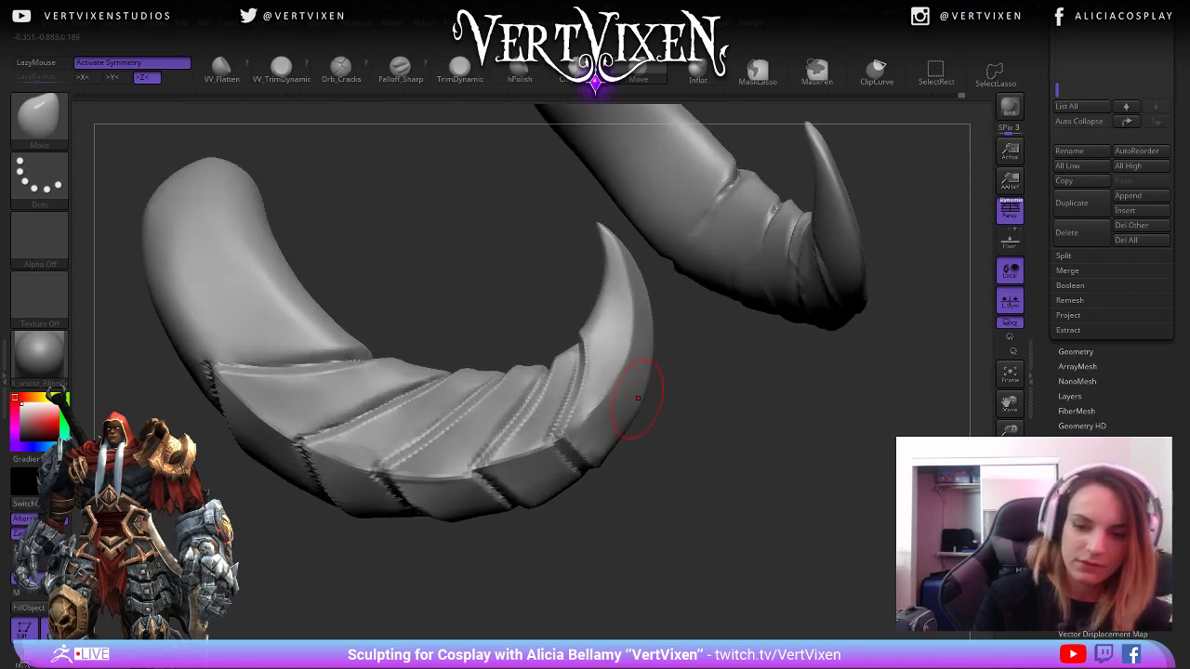
pyautogui.moveTo(686, 533); pyautogui.dragTo(692, 595, button='right')
pyautogui.press('ctrl')
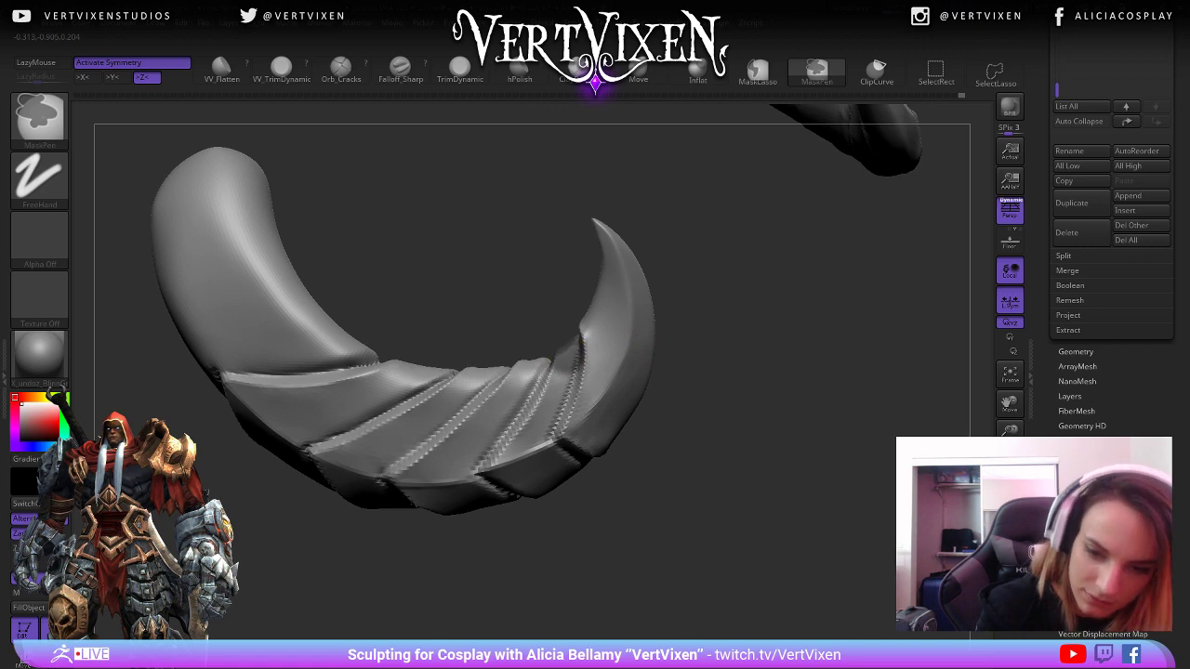
pyautogui.rightClick(521, 453)
pyautogui.press('ctrl')
pyautogui.moveTo(624, 518)
pyautogui.mouseDown(button='right')
pyautogui.moveTo(610, 516)
pyautogui.moveTo(665, 520)
pyautogui.mouseUp(button='right')
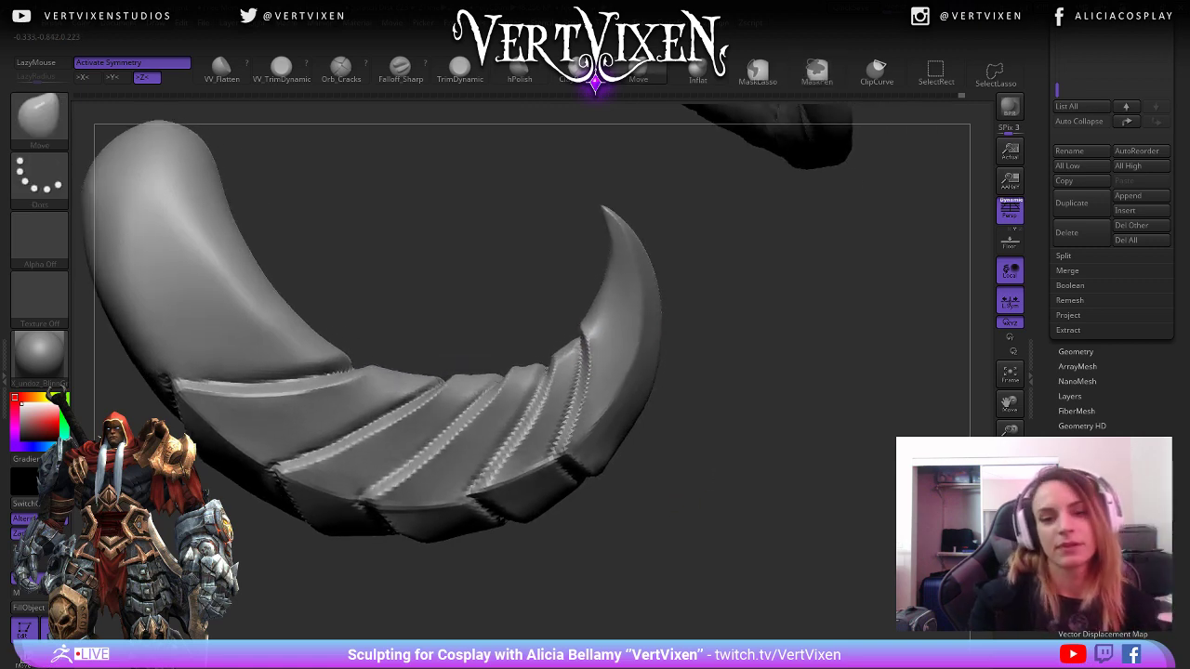
# Extend the mask across the inner face of the band behind the tusk's tip and invert it to check the coverage.
pyautogui.moveTo(557, 372); pyautogui.dragTo(551, 406, button='right')
pyautogui.press('ctrl')
pyautogui.moveTo(590, 354); pyautogui.dragTo(709, 345, button='right')
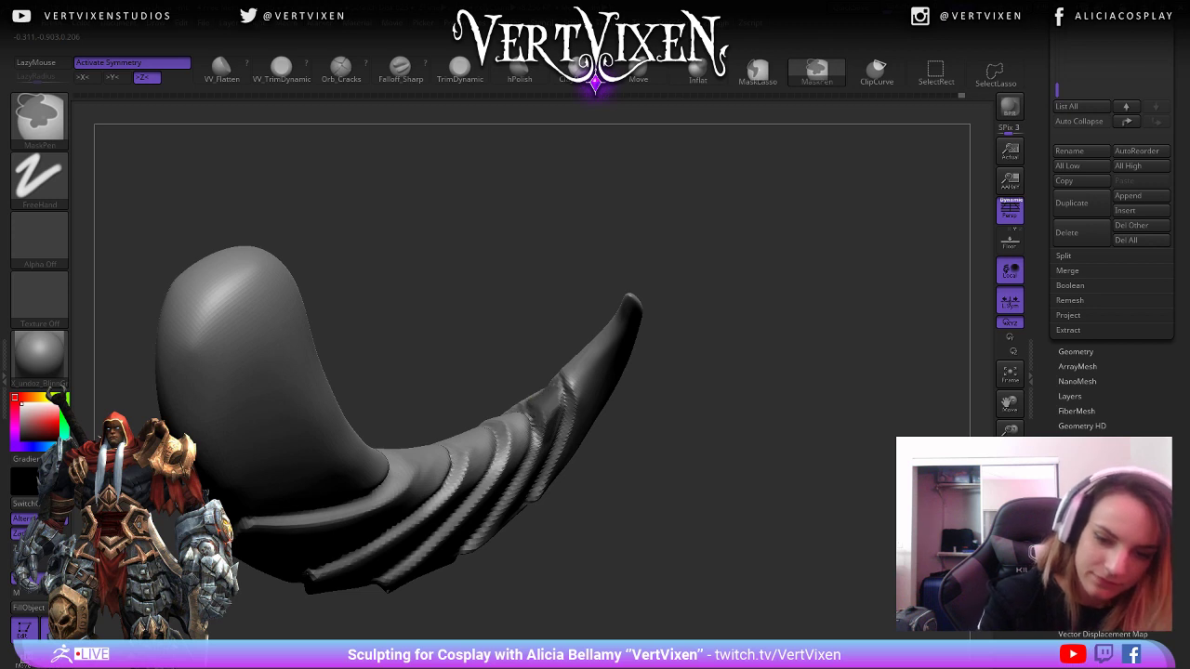
pyautogui.moveTo(614, 372); pyautogui.dragTo(621, 484, button='right')
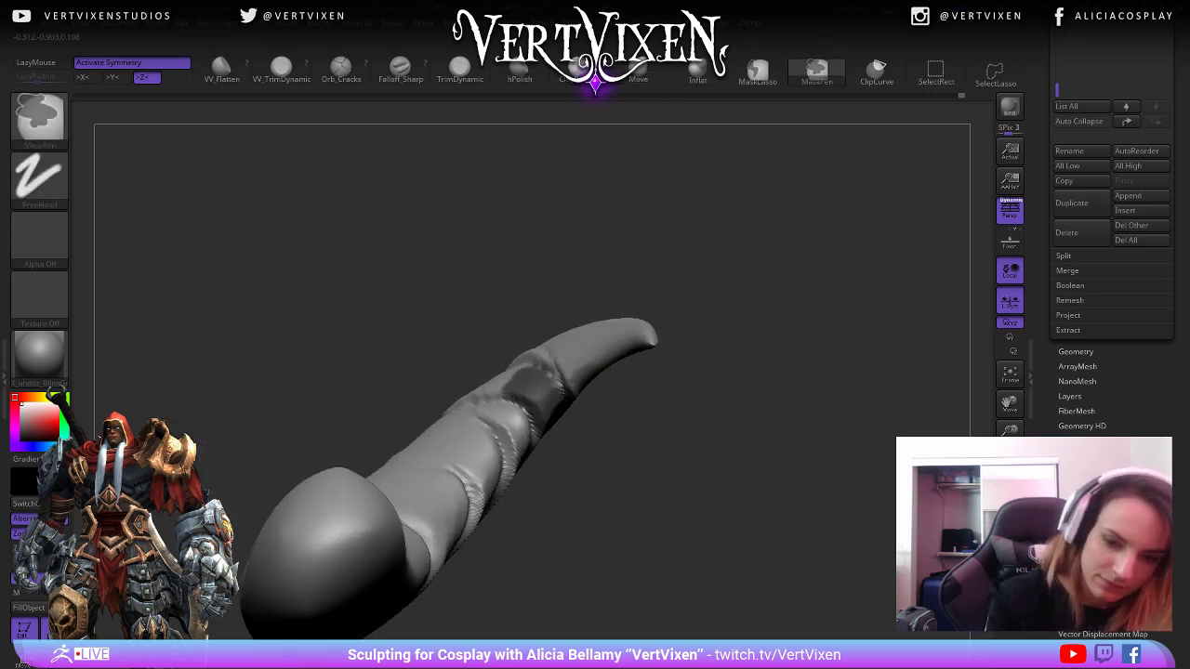
pyautogui.moveTo(521, 372); pyautogui.dragTo(512, 357, button='right')
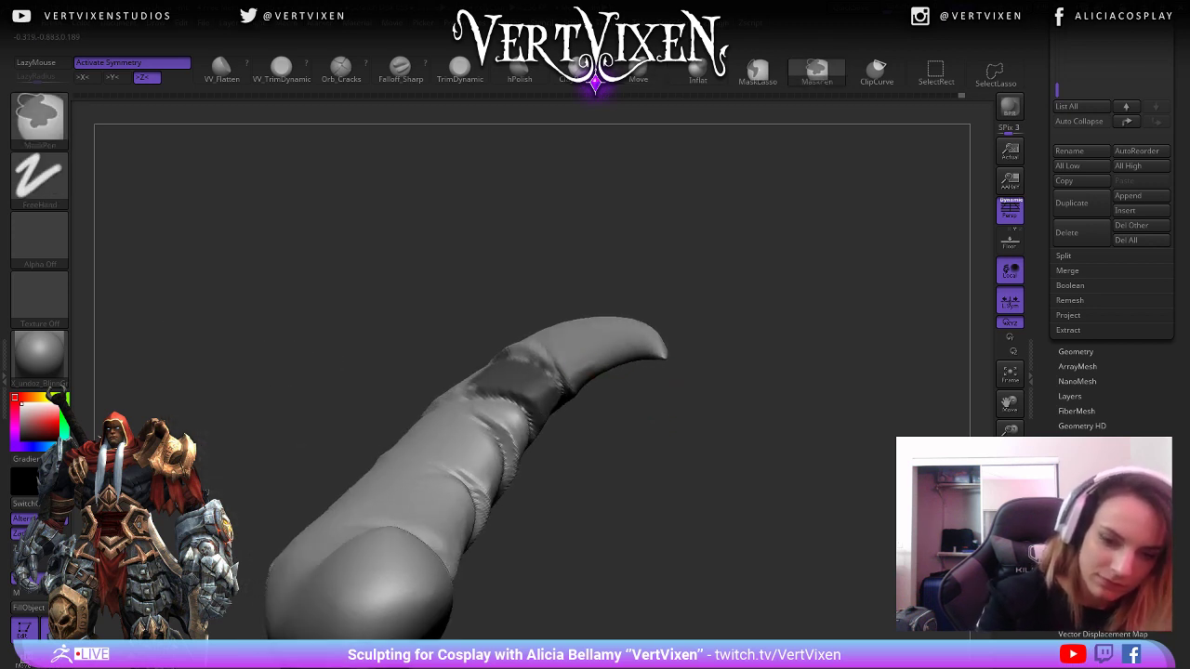
pyautogui.moveTo(654, 400); pyautogui.dragTo(682, 446, button='right')
pyautogui.keyDown('ctrl'); pyautogui.click(683, 446); pyautogui.keyUp('ctrl')
pyautogui.keyDown('ctrl'); pyautogui.moveTo(489, 332); pyautogui.dragTo(469, 348); pyautogui.keyUp('ctrl')
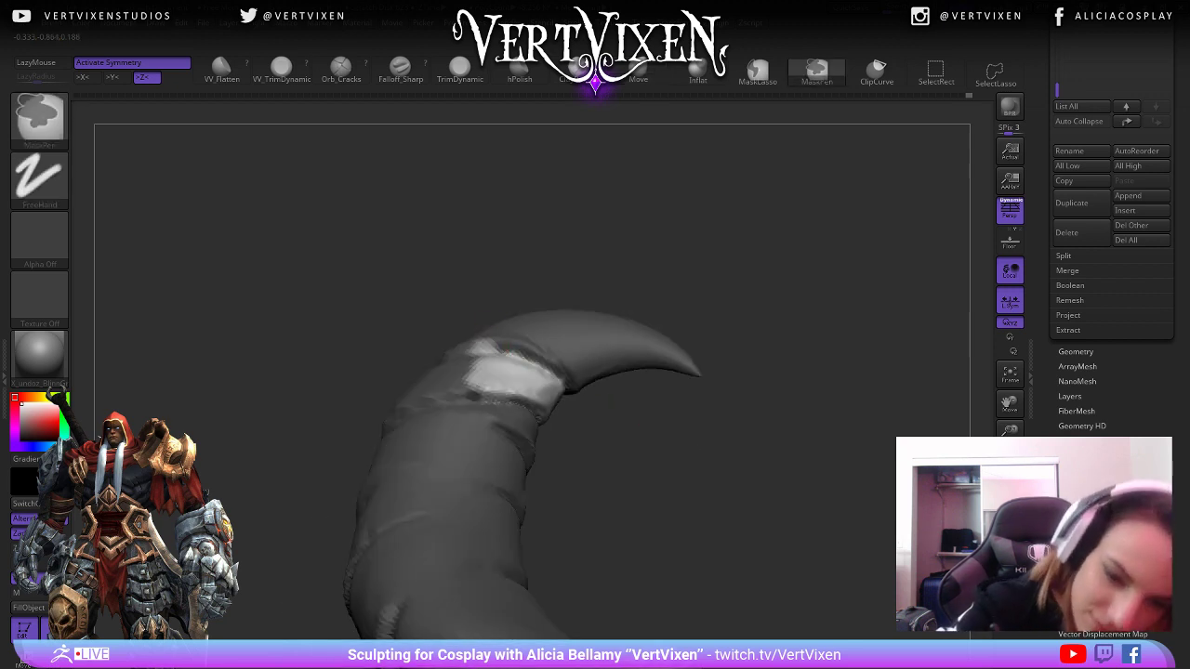
# Invert the mask back and paint it around the band's back side between the two creases.
pyautogui.moveTo(576, 371); pyautogui.dragTo(605, 348, button='right')
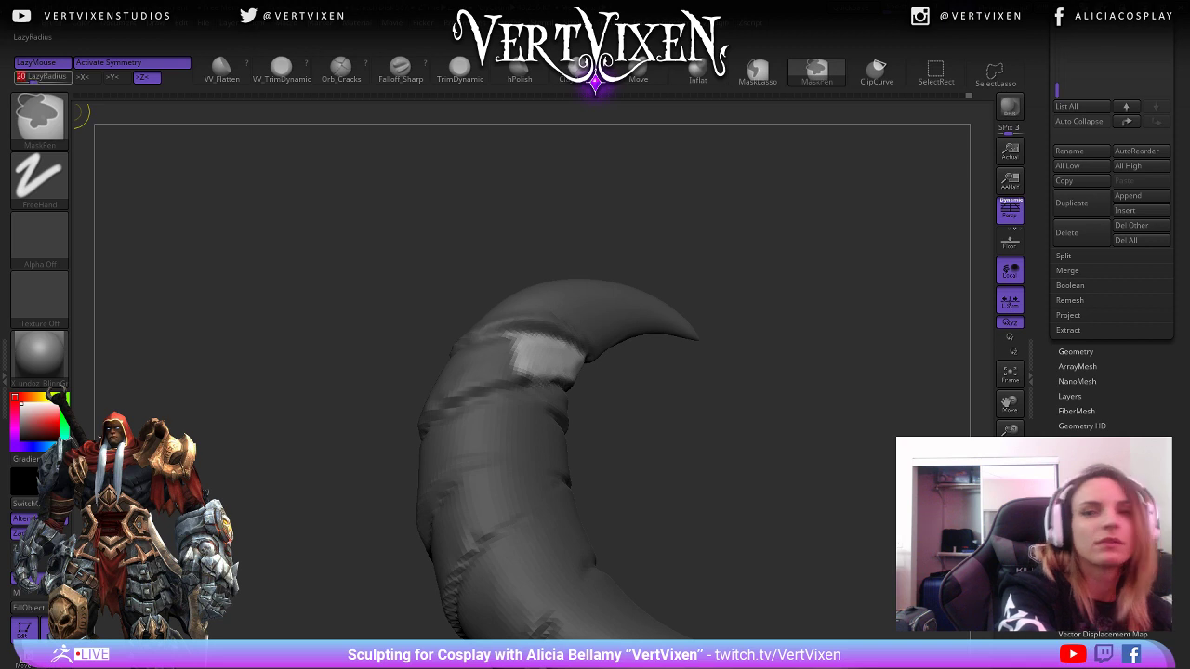
pyautogui.moveTo(642, 433)
pyautogui.mouseDown(button='right')
pyautogui.moveTo(654, 415)
pyautogui.moveTo(671, 416)
pyautogui.moveTo(535, 374)
pyautogui.mouseUp(button='right')
pyautogui.keyDown('ctrl'); pyautogui.click(665, 414); pyautogui.keyUp('ctrl')
pyautogui.moveTo(490, 385)
pyautogui.keyDown('ctrl'); pyautogui.mouseDown()
pyautogui.moveTo(515, 377)
pyautogui.moveTo(519, 357)
pyautogui.moveTo(503, 345)
pyautogui.mouseUp(); pyautogui.keyUp('ctrl')
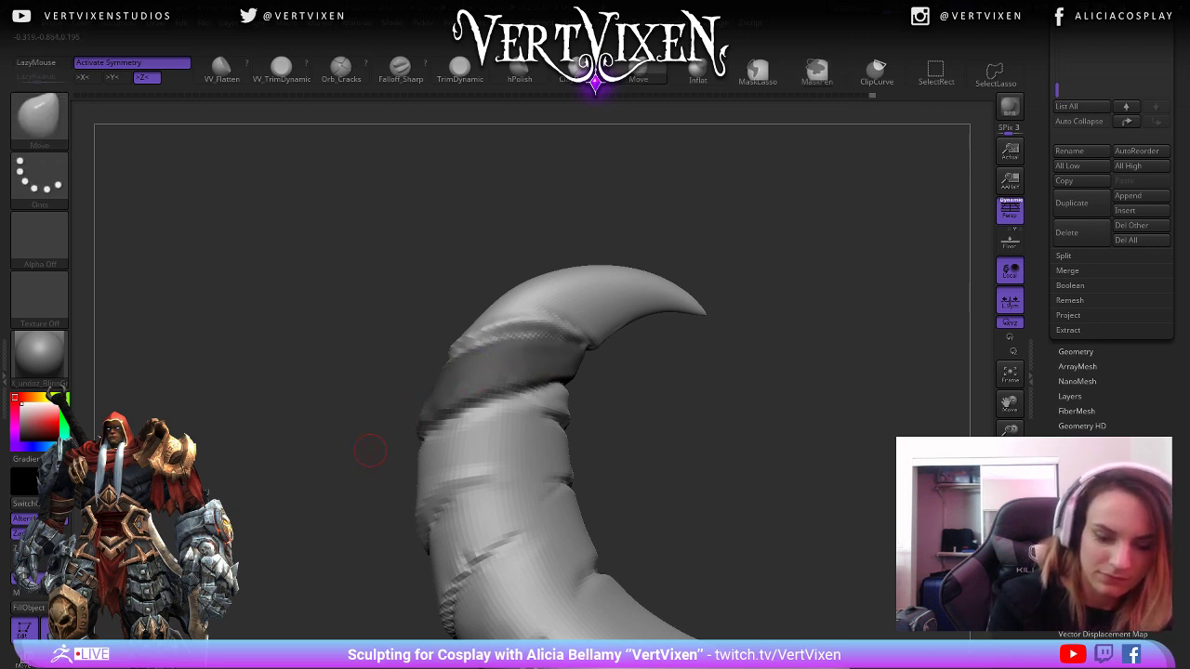
pyautogui.moveTo(372, 446); pyautogui.dragTo(464, 319)
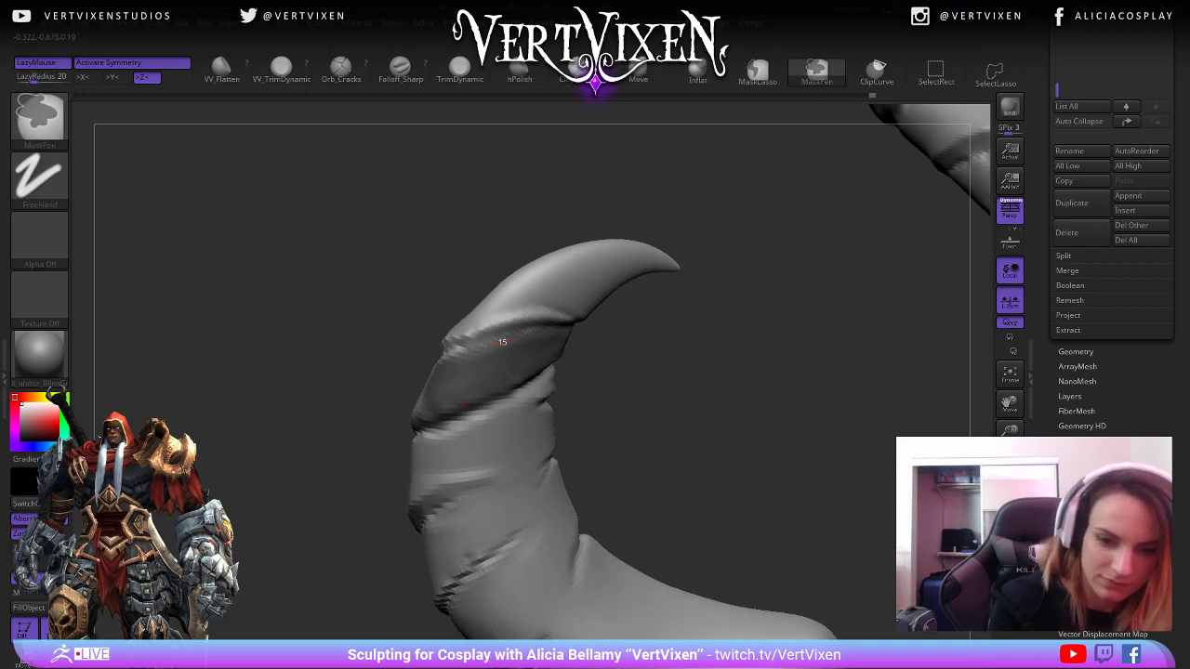
# Mask the band's outer side along its lower crease and invert the mask to reveal the uncovered gaps.
pyautogui.moveTo(409, 382)
pyautogui.mouseDown()
pyautogui.moveTo(523, 337)
pyautogui.moveTo(744, 362)
pyautogui.moveTo(771, 470)
pyautogui.moveTo(664, 400)
pyautogui.mouseUp()
pyautogui.press('ctrl')
pyautogui.keyDown('ctrl'); pyautogui.moveTo(510, 406); pyautogui.dragTo(460, 446); pyautogui.keyUp('ctrl')
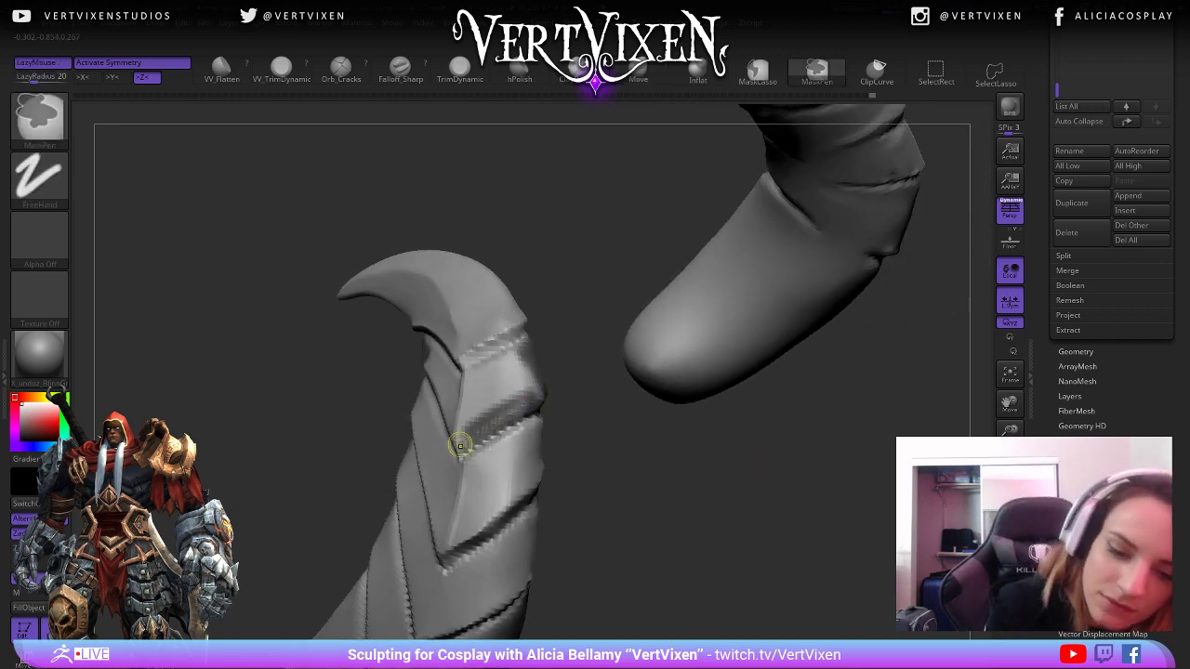
pyautogui.keyDown('ctrl'); pyautogui.click(570, 377); pyautogui.keyUp('ctrl')
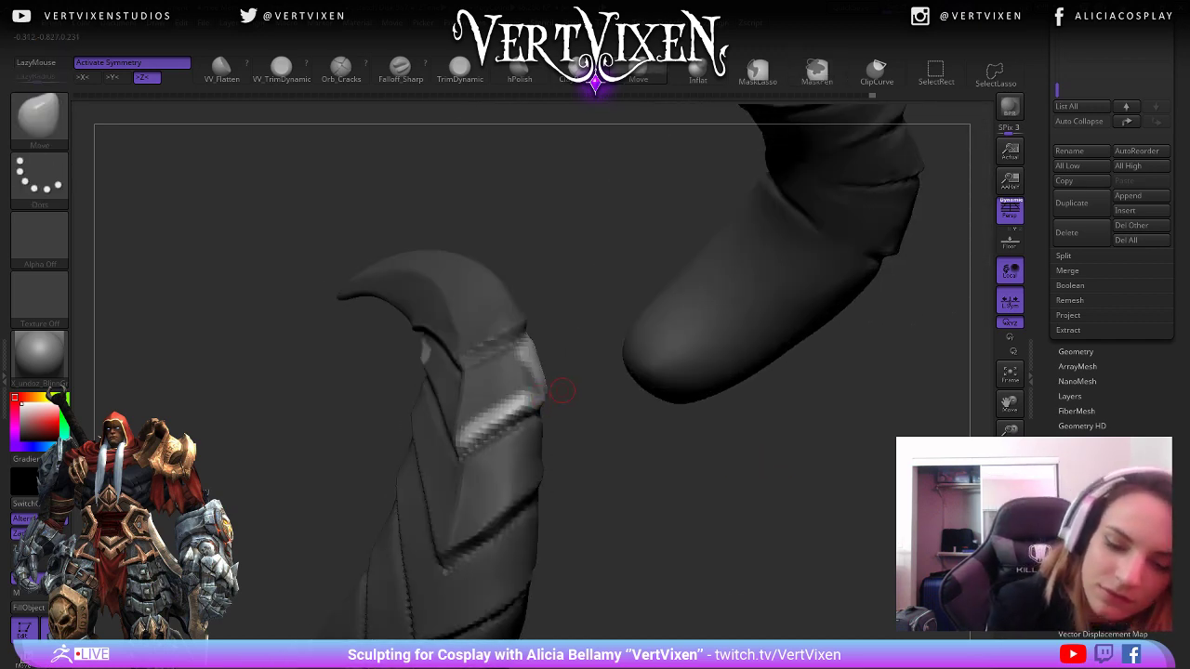
# Fill in the mask over the band's outer side and front face, right up to the surrounding creases.
pyautogui.moveTo(562, 392); pyautogui.dragTo(537, 395)
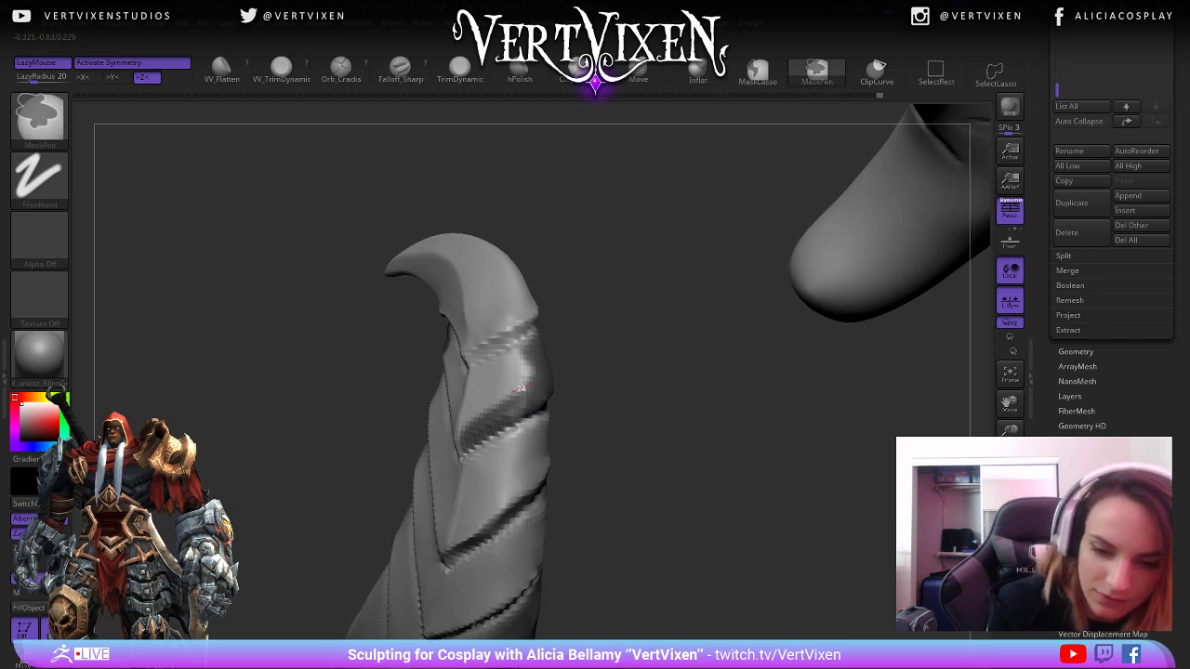
pyautogui.moveTo(521, 389); pyautogui.dragTo(526, 345, button='right')
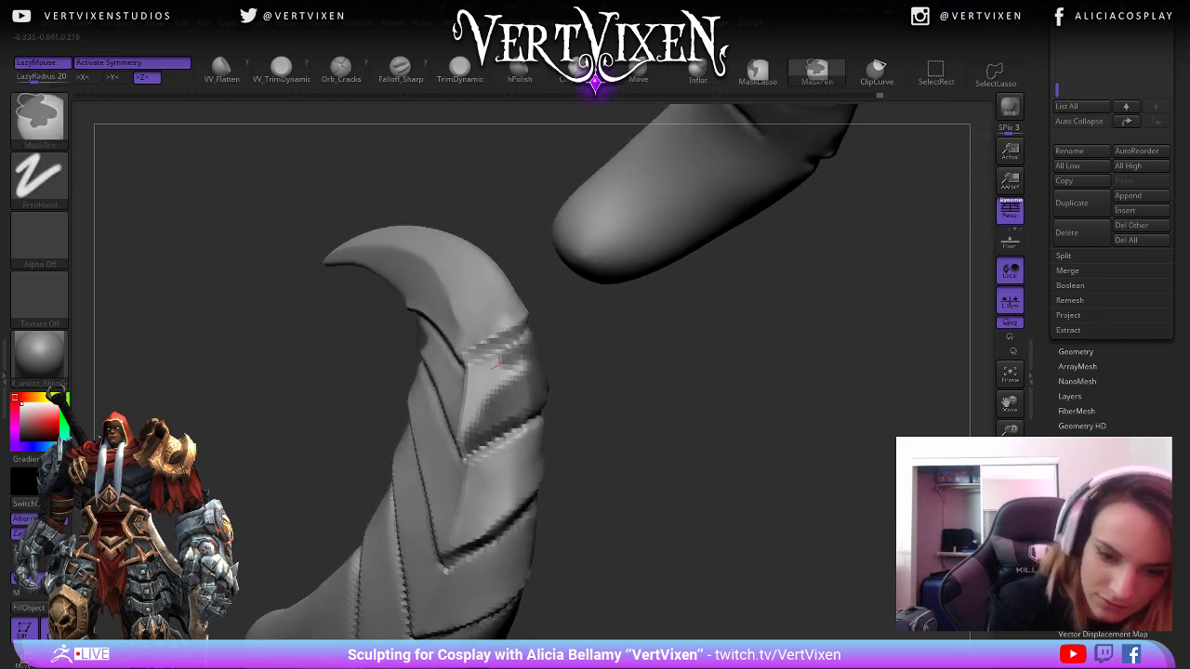
pyautogui.moveTo(479, 398)
pyautogui.mouseDown(button='right')
pyautogui.moveTo(470, 414)
pyautogui.moveTo(481, 372)
pyautogui.mouseUp(button='right')
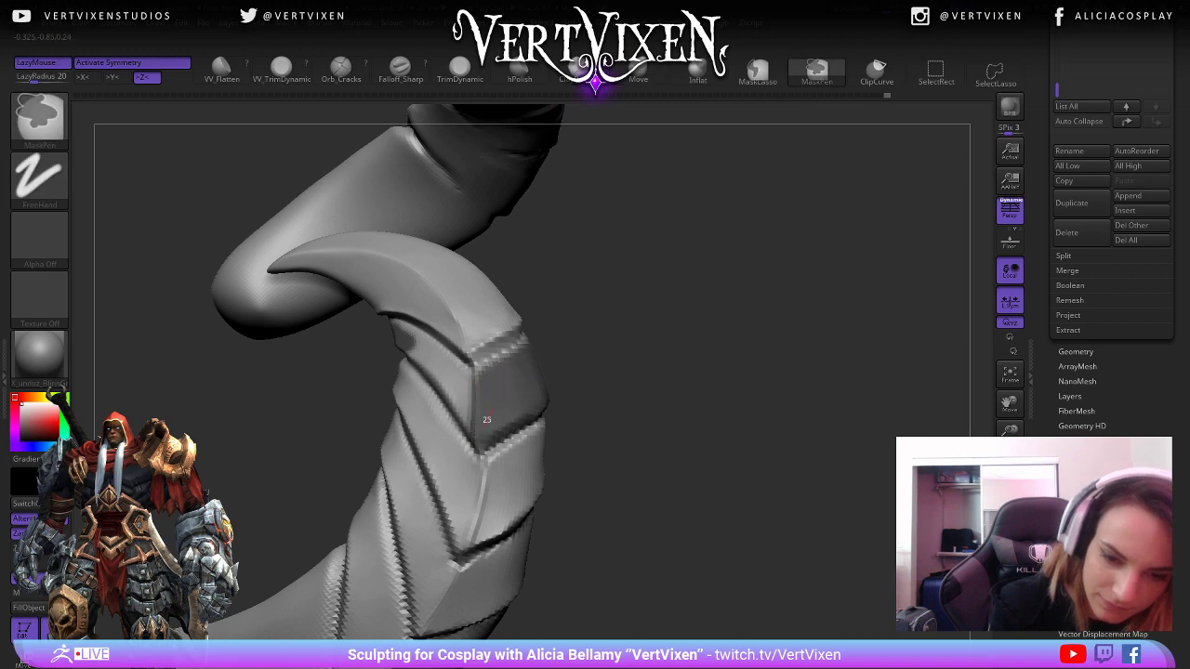
pyautogui.moveTo(486, 419); pyautogui.dragTo(616, 394, button='right')
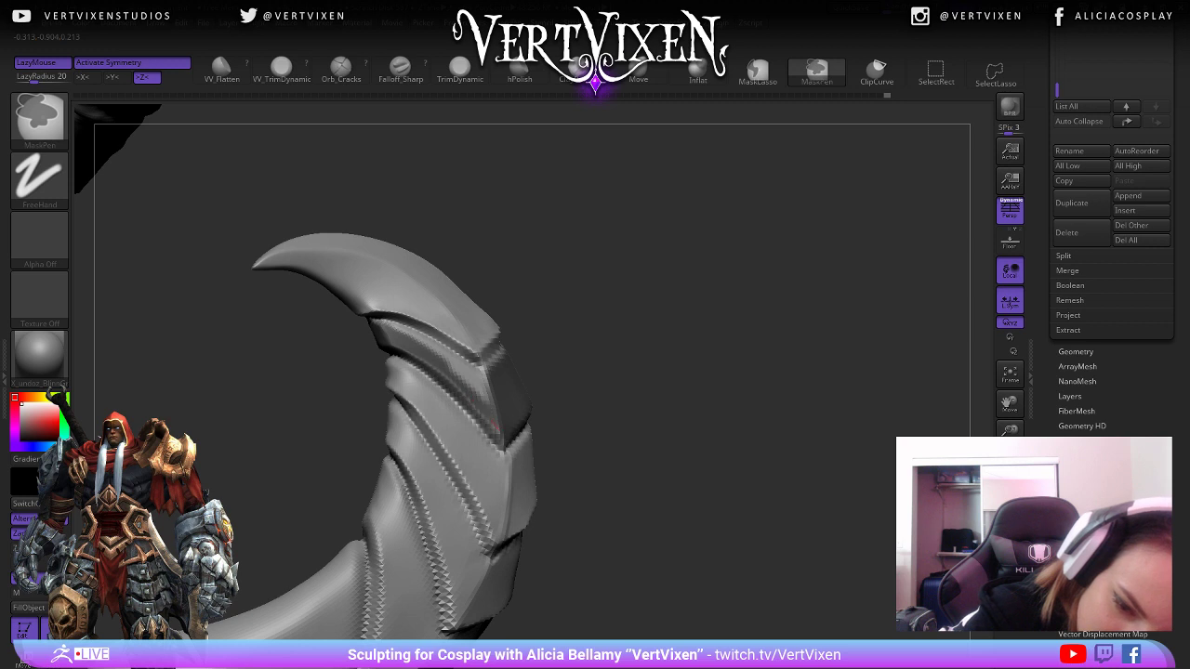
pyautogui.moveTo(493, 432); pyautogui.dragTo(377, 332, button='right')
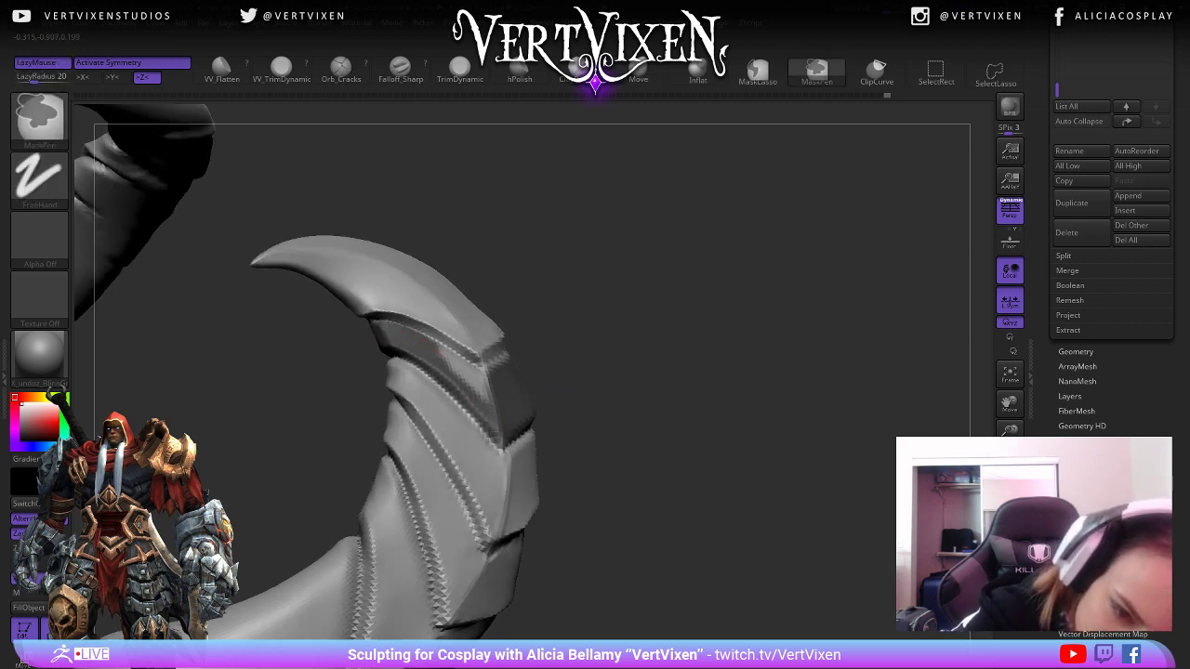
pyautogui.moveTo(501, 396)
pyautogui.mouseDown(button='right')
pyautogui.moveTo(507, 353)
pyautogui.moveTo(555, 314)
pyautogui.mouseUp(button='right')
pyautogui.moveTo(497, 384); pyautogui.dragTo(667, 447, button='right')
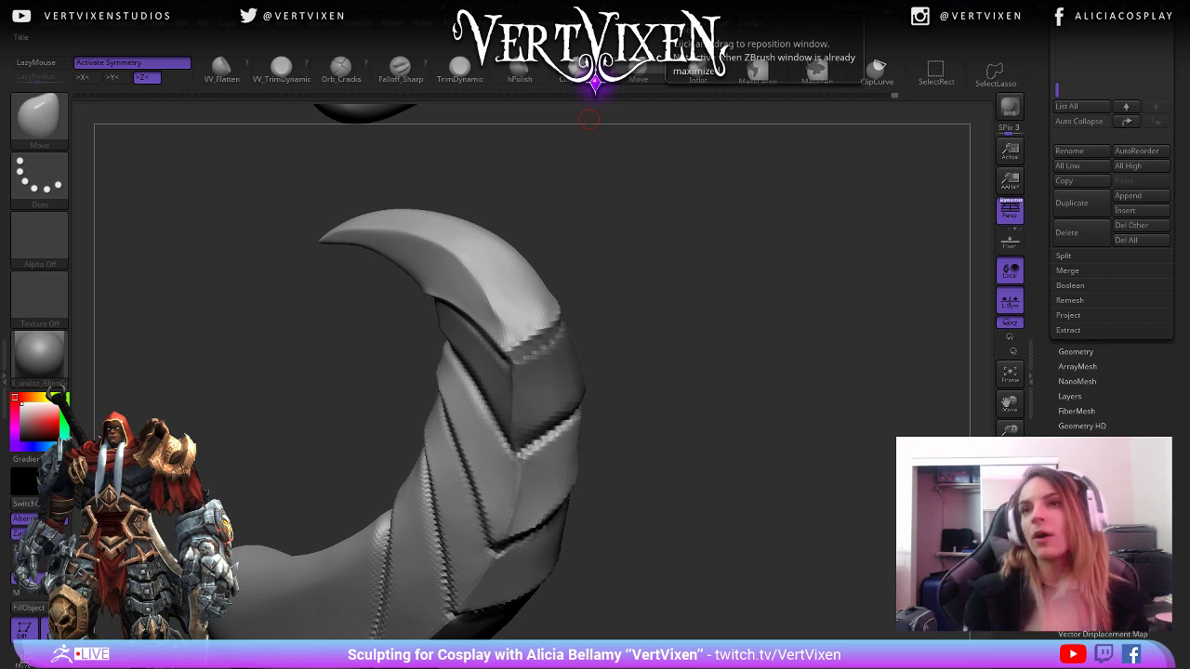
# Invert the mask and check the band's coverage from the front and around the back of the tusk.
pyautogui.moveTo(689, 423); pyautogui.dragTo(742, 458, button='right')
pyautogui.keyDown('ctrl'); pyautogui.click(742, 458); pyautogui.keyUp('ctrl')
pyautogui.moveTo(747, 450); pyautogui.dragTo(697, 385)
pyautogui.moveTo(632, 358); pyautogui.dragTo(680, 409)
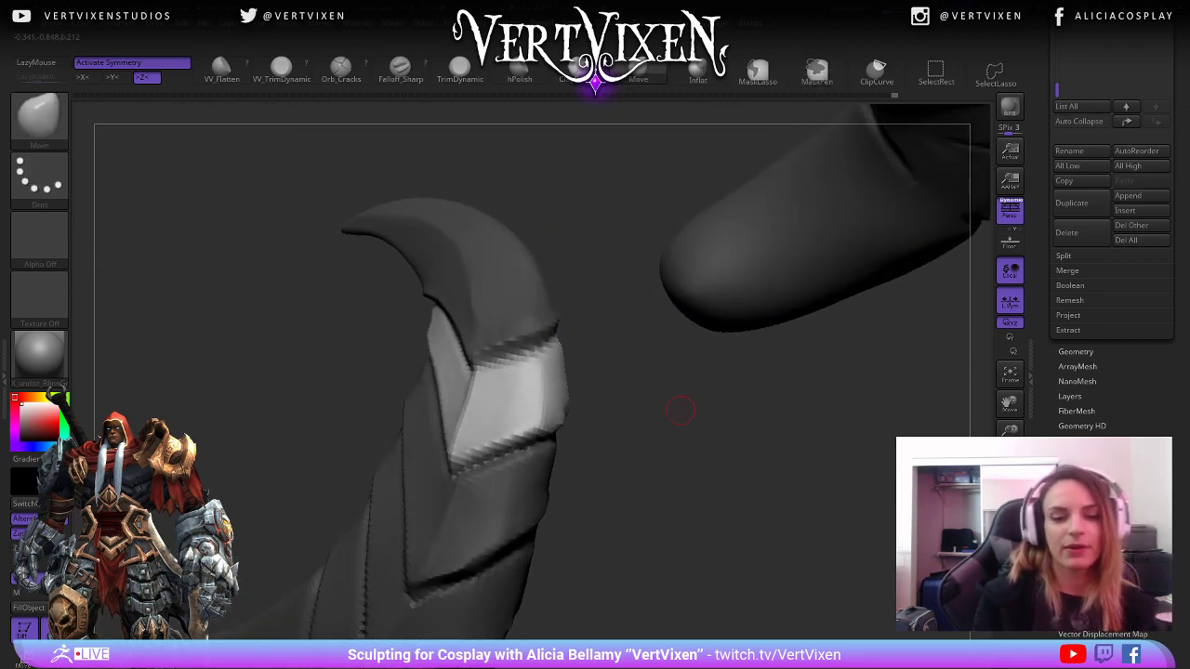
pyautogui.moveTo(676, 459)
pyautogui.mouseDown()
pyautogui.moveTo(687, 489)
pyautogui.moveTo(758, 488)
pyautogui.moveTo(735, 418)
pyautogui.moveTo(706, 390)
pyautogui.mouseUp()
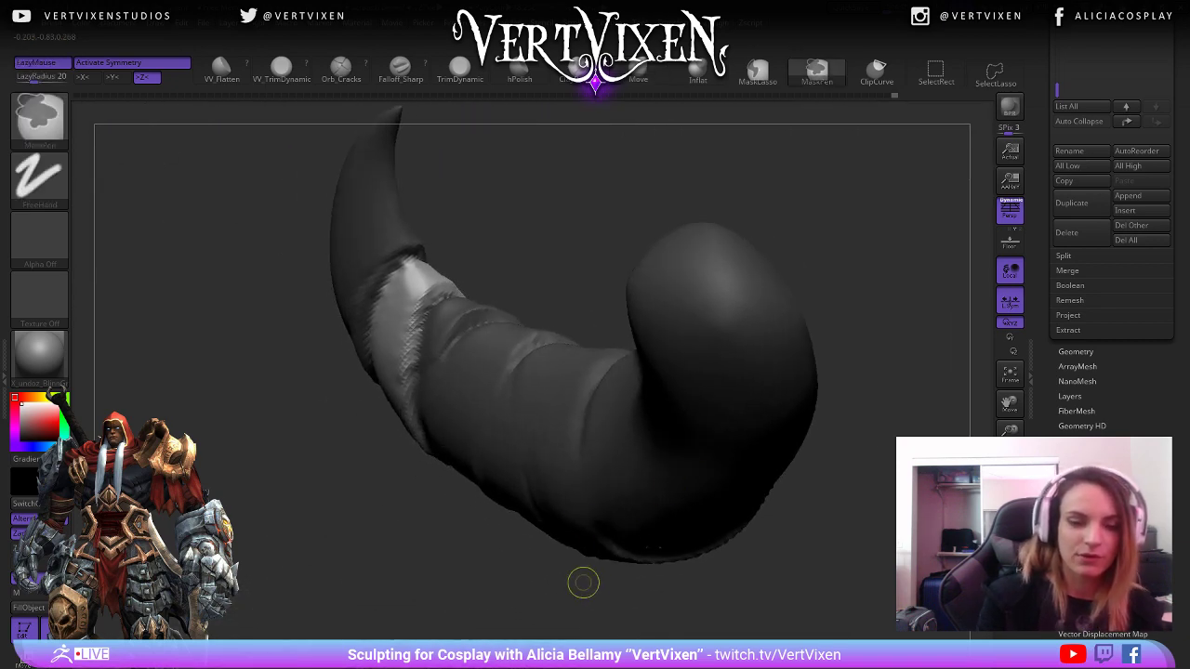
# Restore the mask on the band and fill its remaining gaps along the creases on the tusk's back side.
pyautogui.keyDown('ctrl'); pyautogui.moveTo(510, 223); pyautogui.dragTo(512, 195); pyautogui.keyUp('ctrl')
pyautogui.moveTo(419, 310); pyautogui.dragTo(419, 324, button='right')
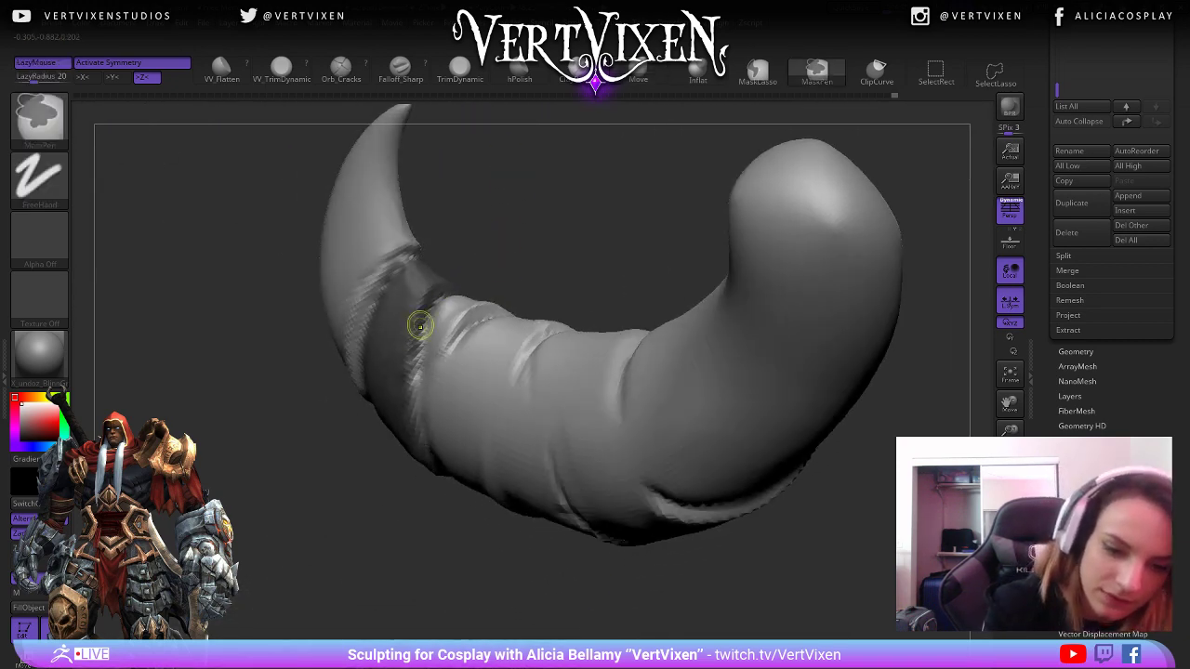
pyautogui.moveTo(407, 372); pyautogui.dragTo(402, 347, button='right')
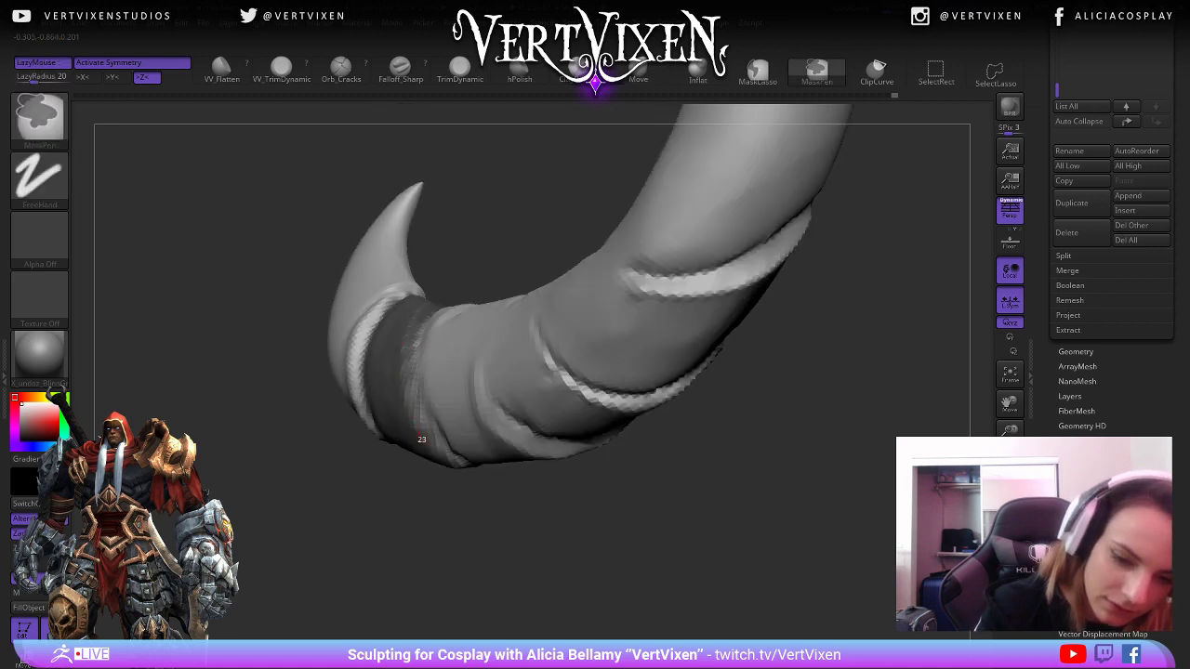
pyautogui.moveTo(422, 439); pyautogui.dragTo(400, 386, button='right')
# Switch to the Move brush and invert the mask so only the band beside the tip is editable.
pyautogui.press('b')
pyautogui.press('m')
pyautogui.press('v')
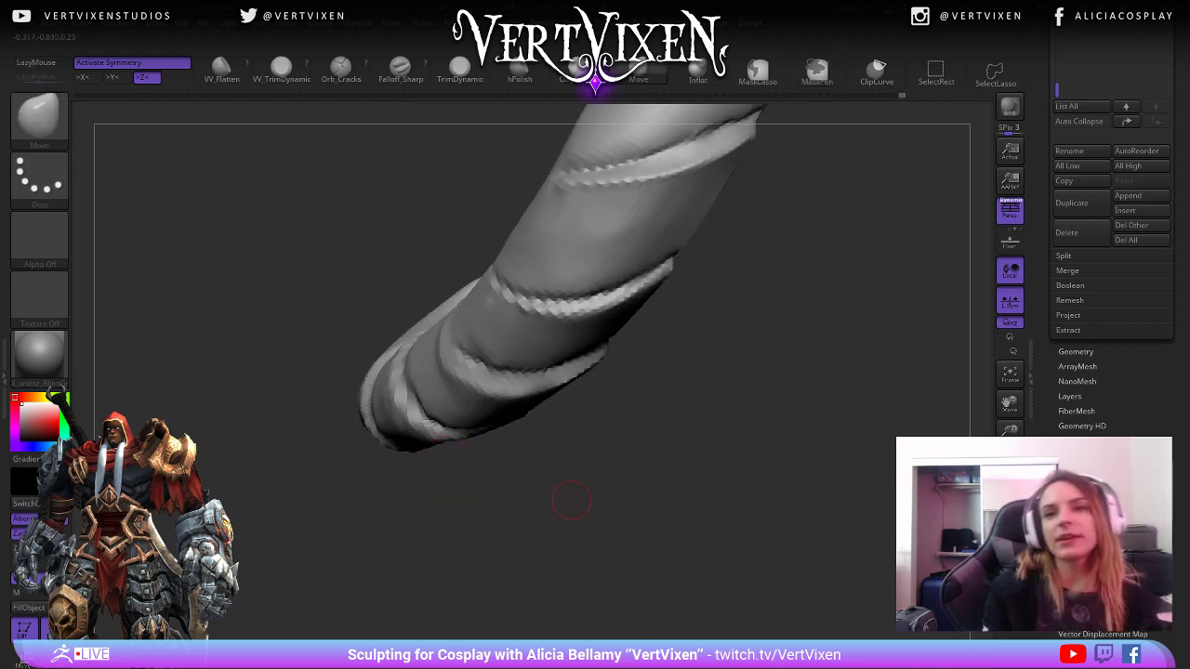
pyautogui.moveTo(571, 501); pyautogui.dragTo(577, 567)
pyautogui.hotkey('ctrl', 'z')
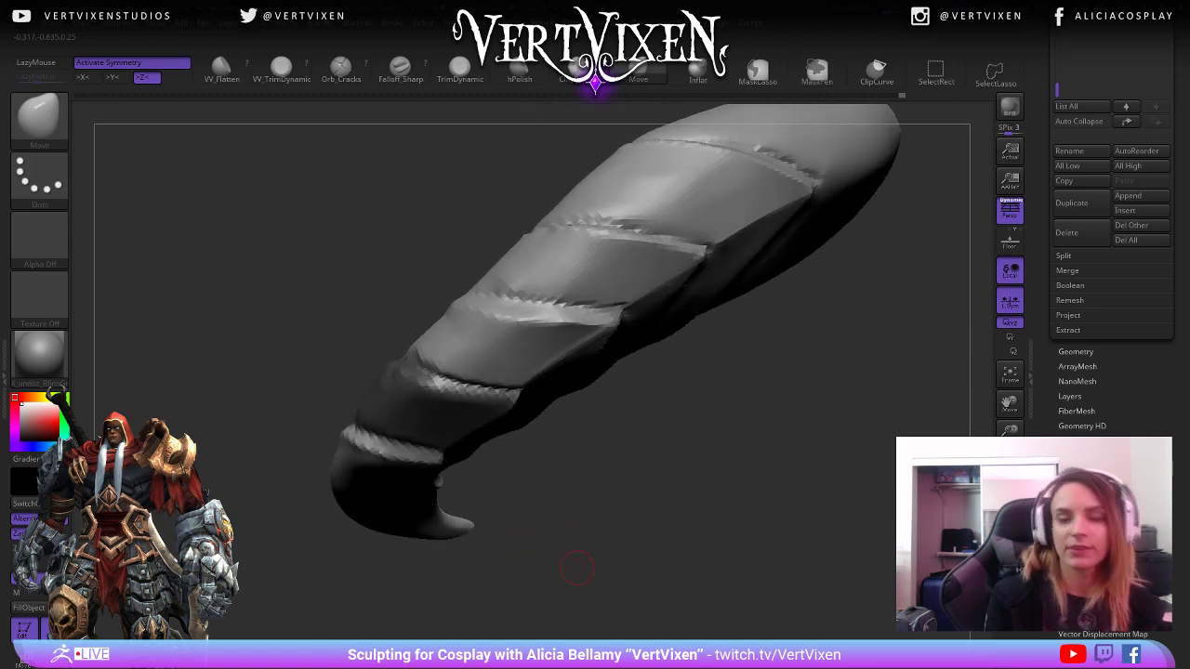
pyautogui.press('ctrl')
pyautogui.moveTo(561, 478); pyautogui.dragTo(614, 482)
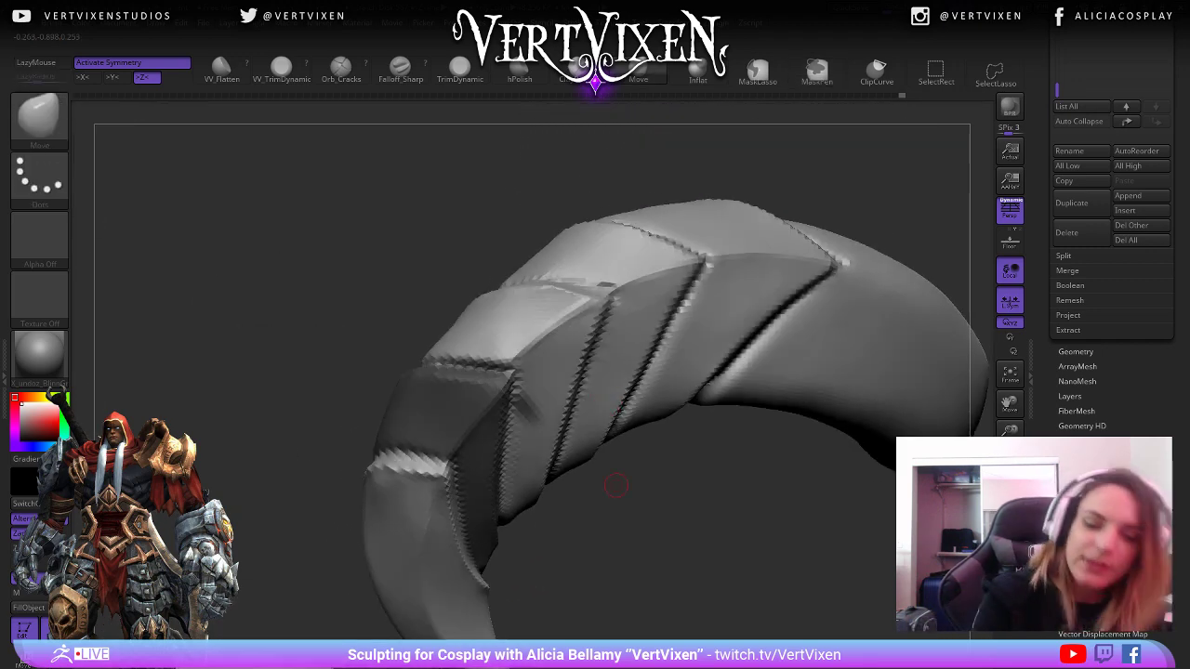
pyautogui.keyDown('ctrl'); pyautogui.click(640, 569); pyautogui.keyUp('ctrl')
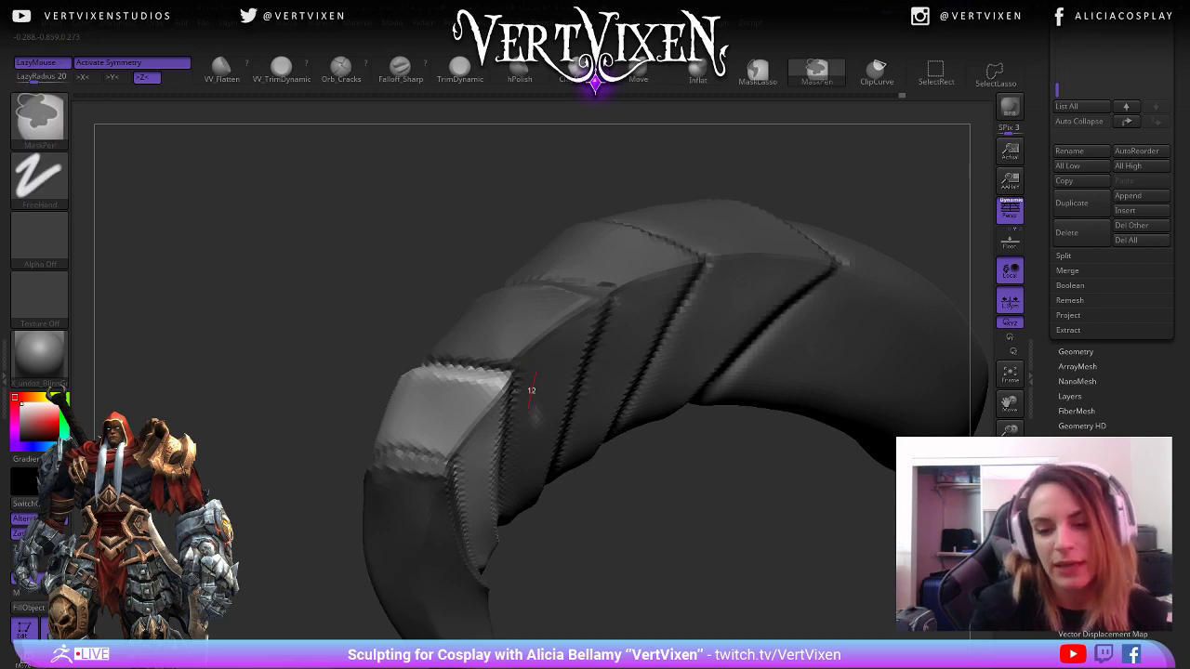
pyautogui.moveTo(616, 565)
pyautogui.mouseDown()
pyautogui.moveTo(615, 585)
pyautogui.moveTo(658, 582)
pyautogui.moveTo(706, 539)
pyautogui.moveTo(735, 484)
pyautogui.moveTo(776, 367)
pyautogui.moveTo(752, 260)
pyautogui.moveTo(723, 326)
pyautogui.moveTo(749, 292)
pyautogui.moveTo(606, 273)
pyautogui.moveTo(627, 372)
pyautogui.moveTo(674, 389)
pyautogui.mouseUp()
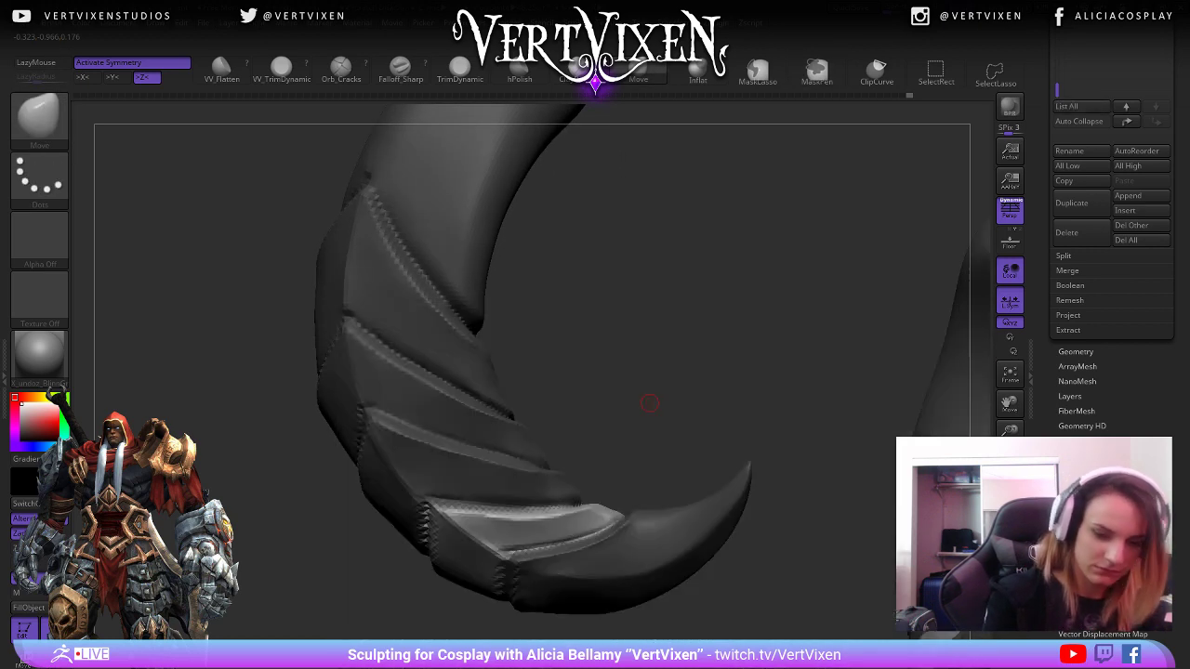
# Enlarge the Move brush and keep everything except the band beside the tip masked.
pyautogui.press('space')
pyautogui.moveTo(583, 411); pyautogui.dragTo(647, 379)
pyautogui.press('space')
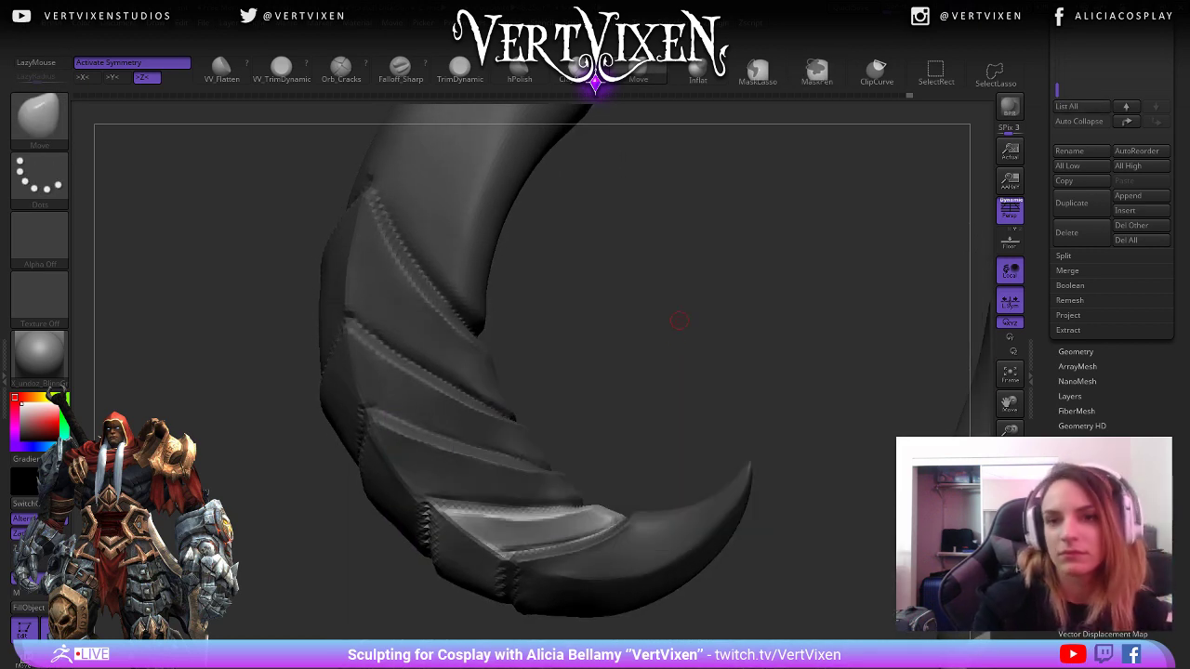
pyautogui.moveTo(678, 319)
pyautogui.mouseDown()
pyautogui.moveTo(659, 370)
pyautogui.moveTo(696, 372)
pyautogui.moveTo(657, 372)
pyautogui.moveTo(574, 481)
pyautogui.mouseUp()
pyautogui.press('space')
pyautogui.press('space')
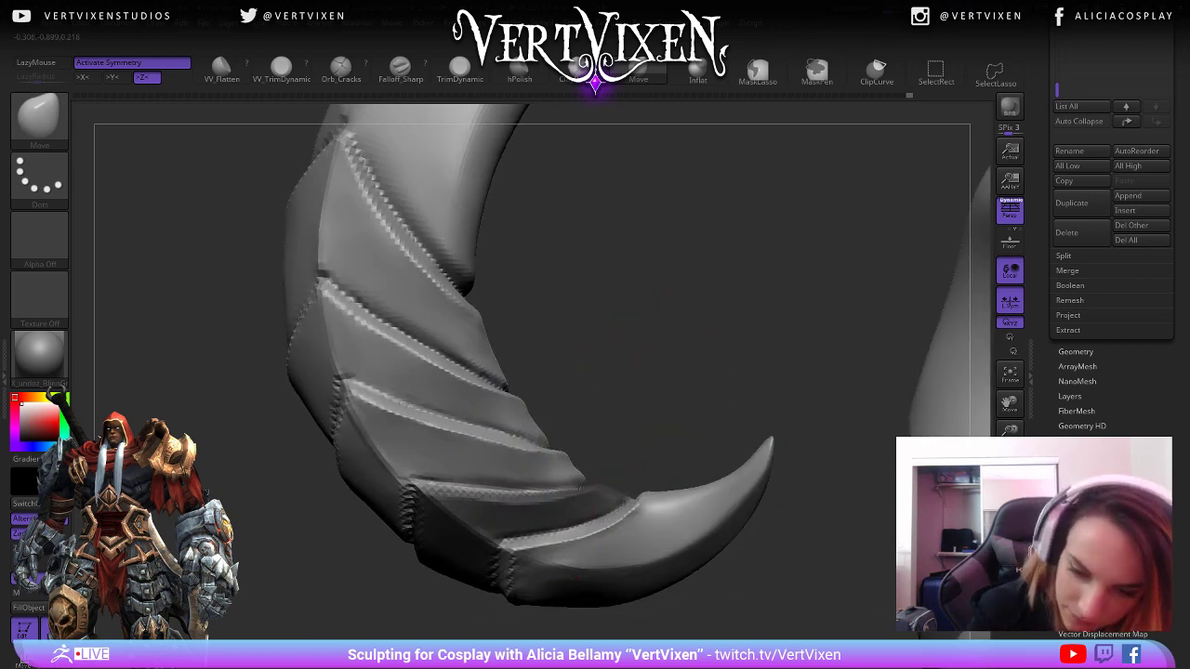
pyautogui.keyDown('ctrl'); pyautogui.click(623, 441); pyautogui.keyUp('ctrl')
# Shrink the Move brush and nudge the inner corner of the unmasked band to refine its step against the tip.
pyautogui.rightClick(621, 476)
pyautogui.moveTo(621, 476); pyautogui.dragTo(589, 475, button='right')
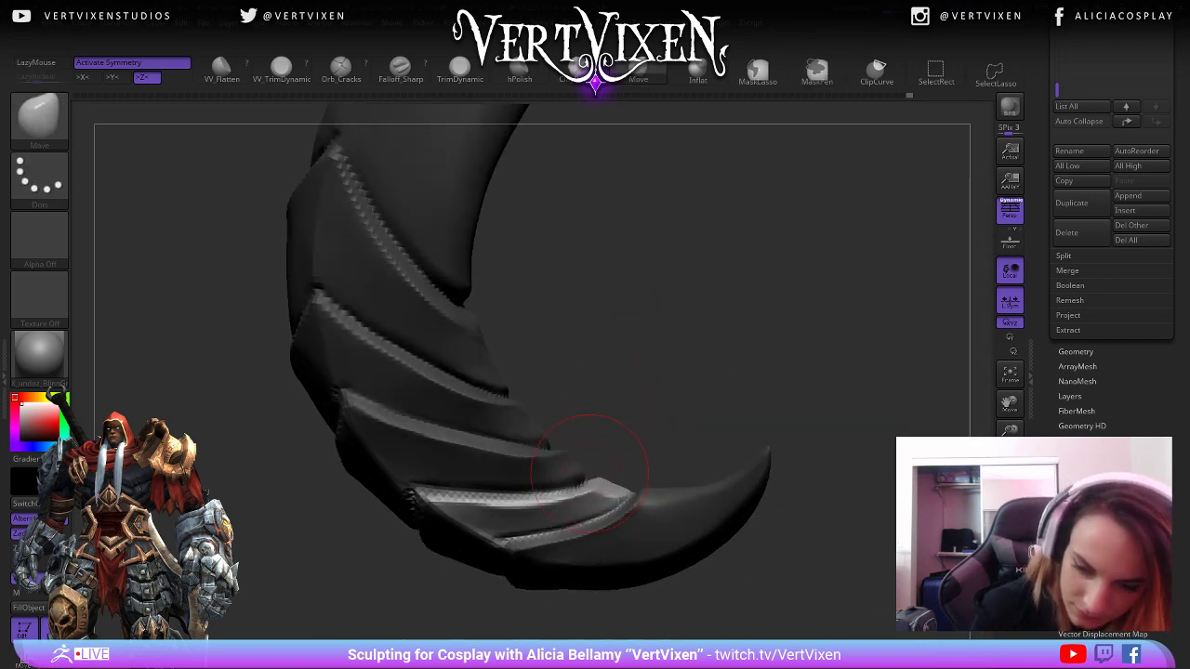
pyautogui.press('[')
pyautogui.press('[')
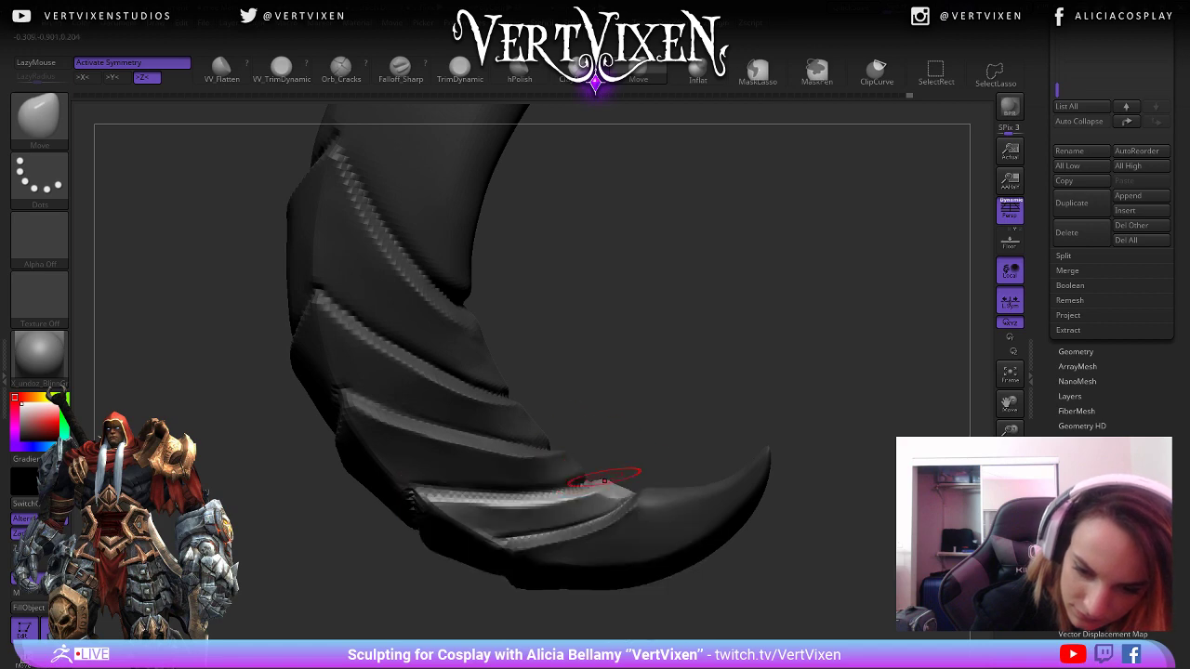
pyautogui.moveTo(609, 487)
pyautogui.mouseDown(button='right')
pyautogui.moveTo(641, 472)
pyautogui.moveTo(603, 470)
pyautogui.mouseUp(button='right')
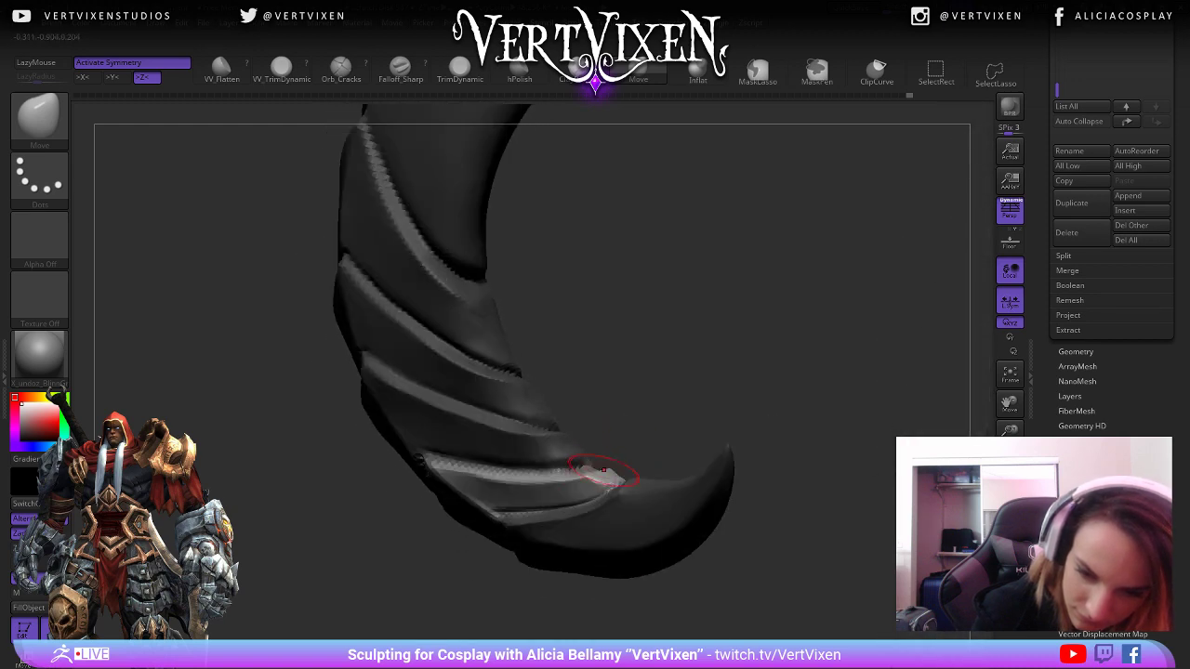
pyautogui.moveTo(644, 406); pyautogui.dragTo(611, 481, button='right')
pyautogui.moveTo(656, 402); pyautogui.dragTo(699, 388)
pyautogui.moveTo(590, 477); pyautogui.dragTo(599, 482)
pyautogui.moveTo(641, 406)
pyautogui.mouseDown()
pyautogui.moveTo(675, 399)
pyautogui.moveTo(651, 417)
pyautogui.moveTo(669, 427)
pyautogui.moveTo(681, 407)
pyautogui.moveTo(671, 420)
pyautogui.moveTo(543, 410)
pyautogui.mouseUp()
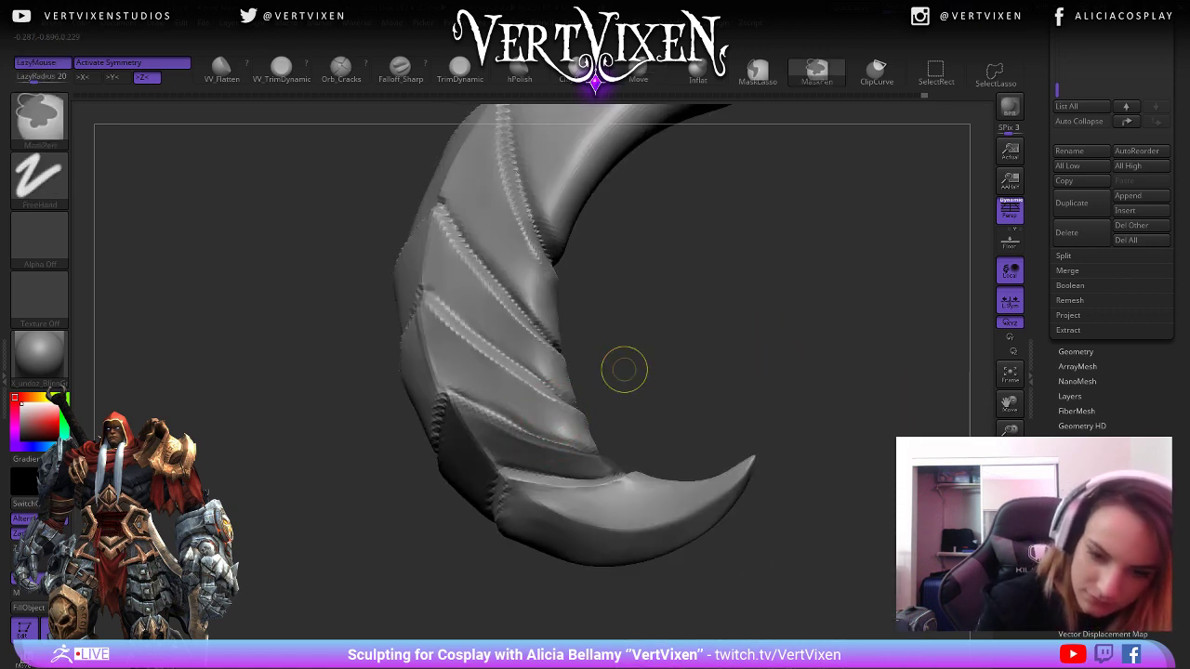
# Reshape the inner edge of the ridges near the horn tip with the Move brush, undoing a misplaced stroke.
pyautogui.keyDown('ctrl'); pyautogui.click(624, 375); pyautogui.keyUp('ctrl')
pyautogui.keyDown('ctrl'); pyautogui.moveTo(640, 360); pyautogui.dragTo(675, 349); pyautogui.keyUp('ctrl')
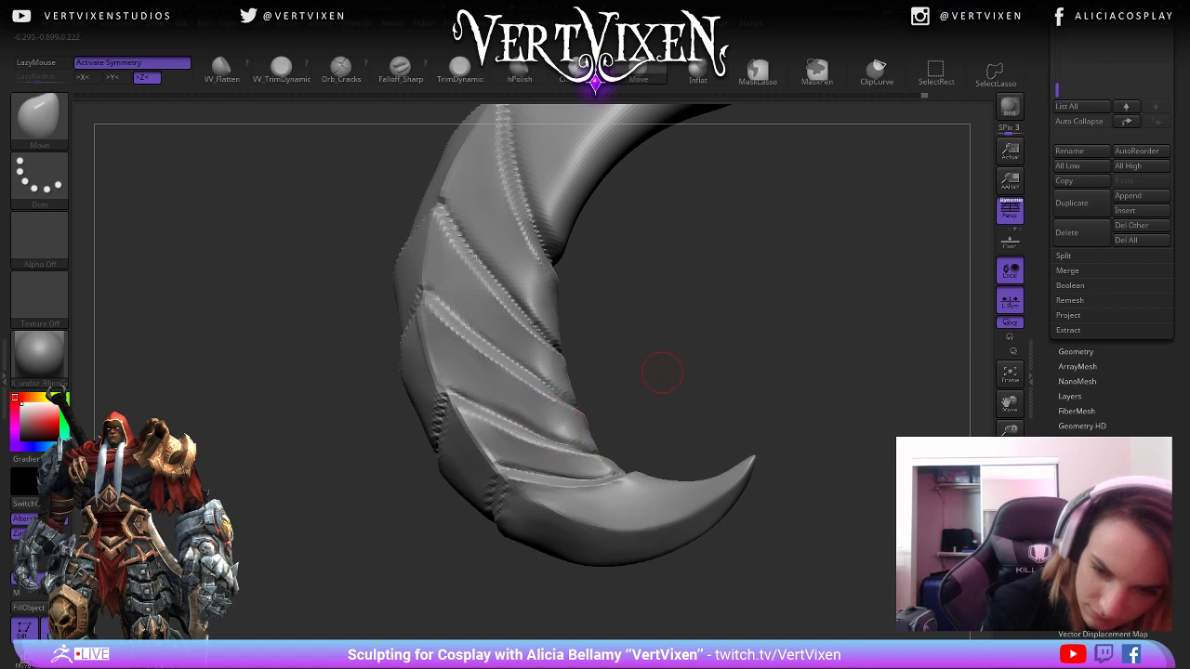
pyautogui.moveTo(662, 372); pyautogui.dragTo(682, 305)
pyautogui.moveTo(766, 350); pyautogui.dragTo(482, 405)
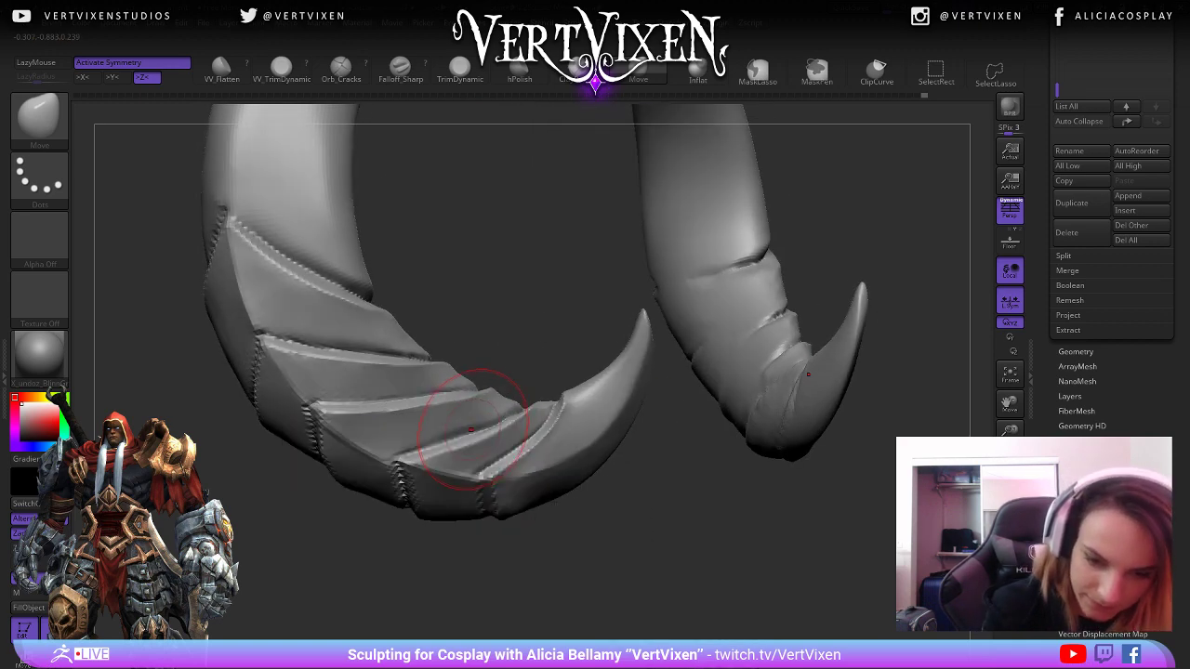
pyautogui.hotkey('ctrl', 'z')
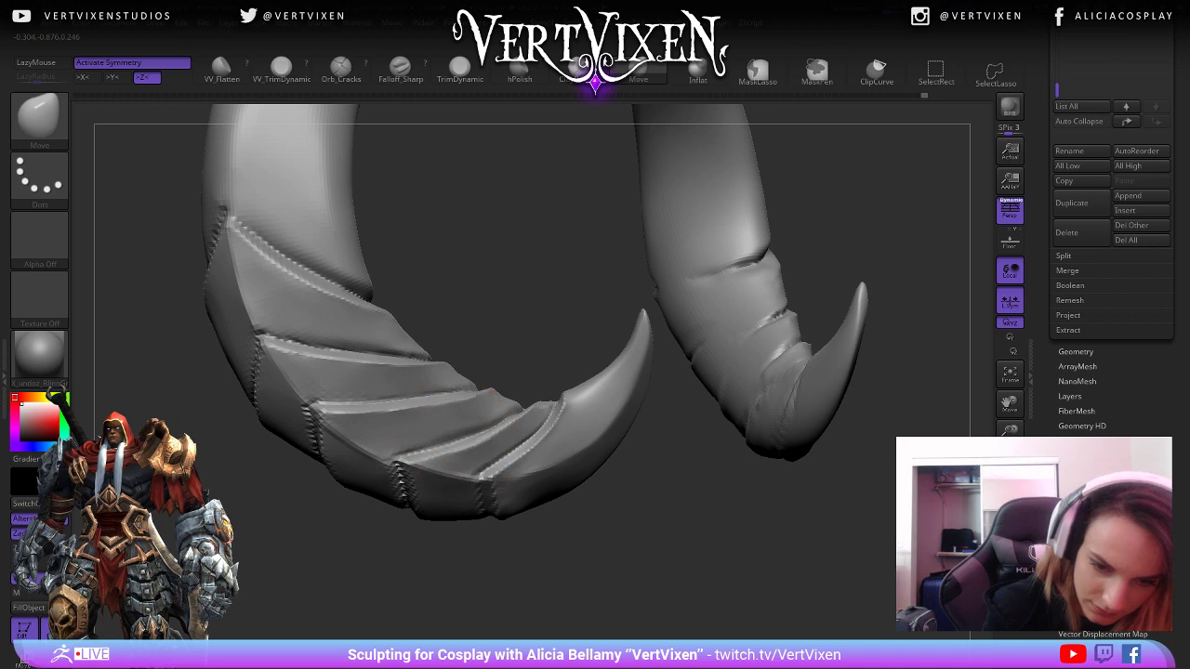
pyautogui.press('space')
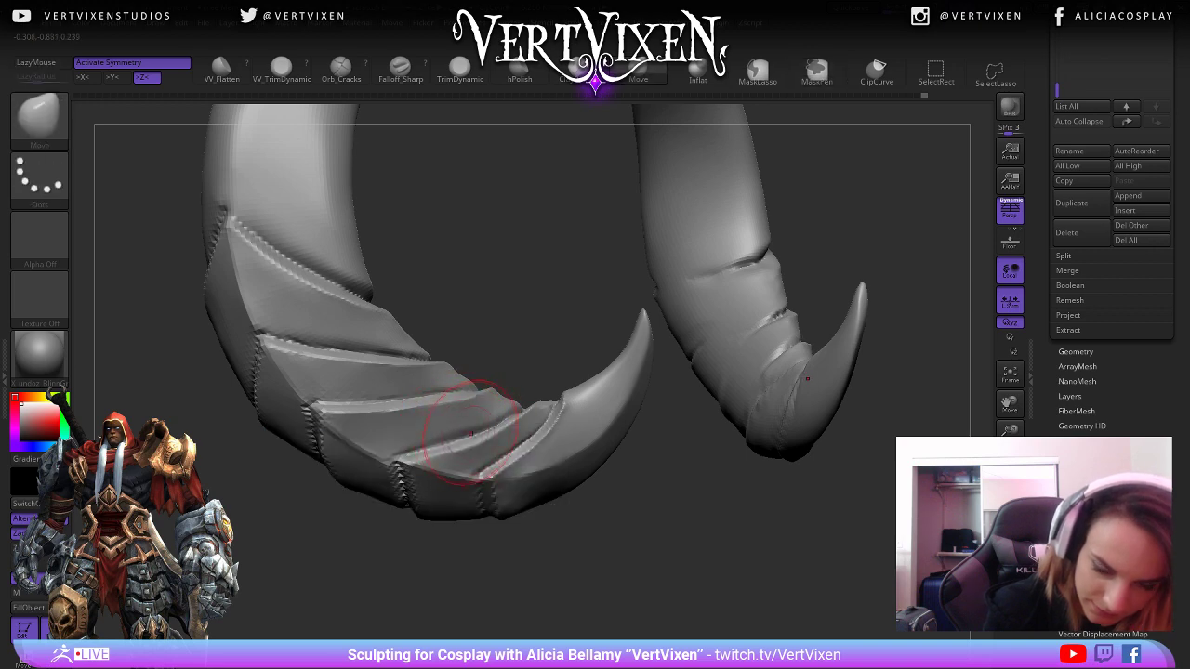
pyautogui.press('space')
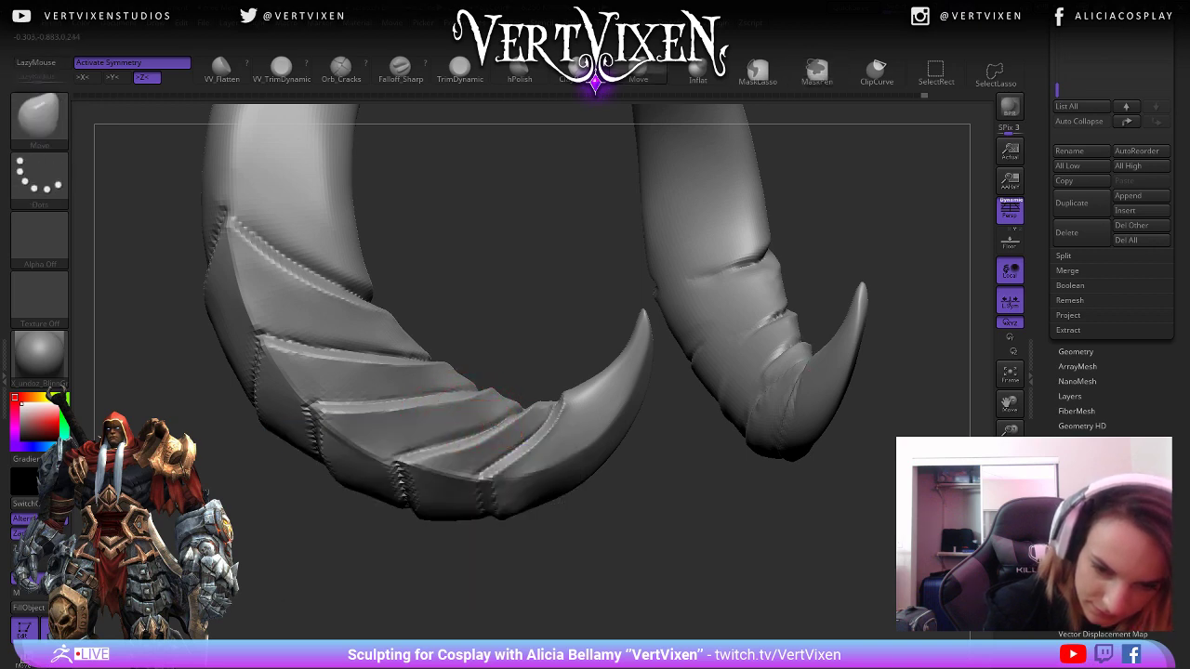
pyautogui.moveTo(533, 428); pyautogui.dragTo(499, 414, button='right')
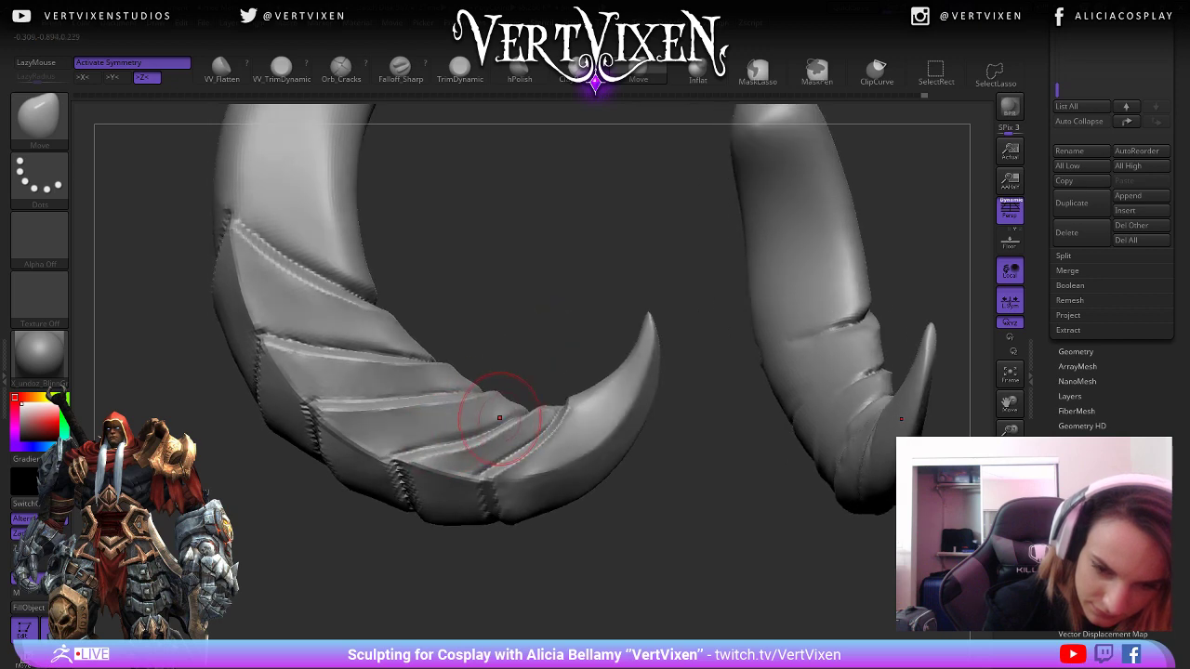
pyautogui.press('ctrl')
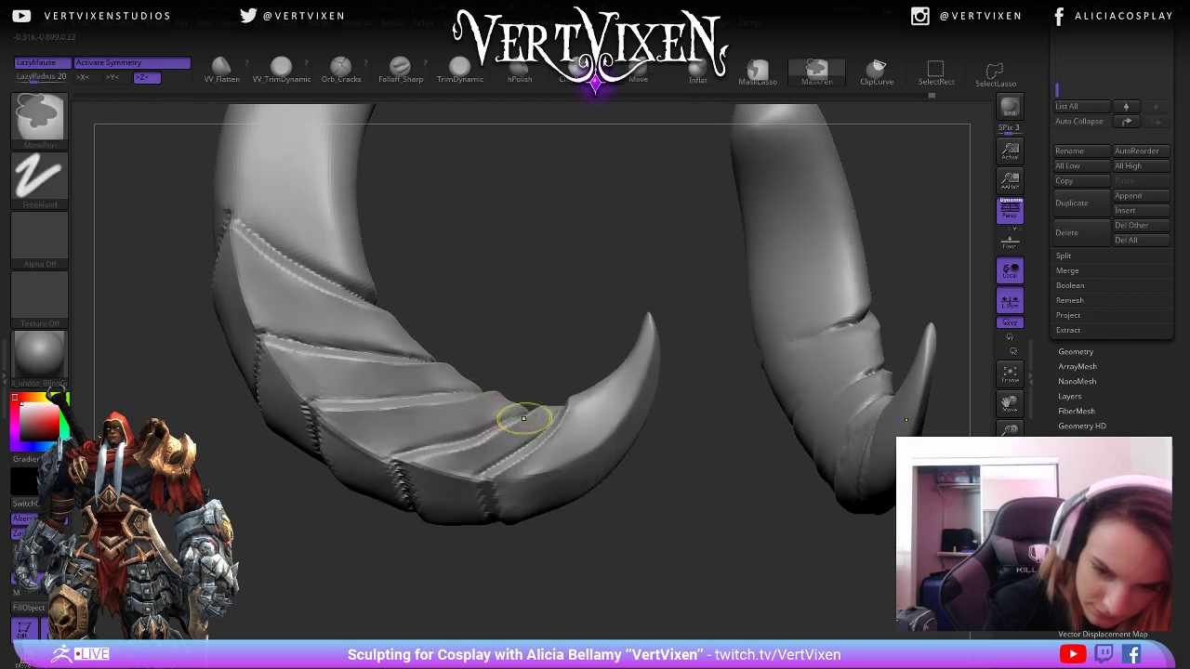
# Lower the subdivision level and nudge the inner corner of the second ridge from the horn tip with a smaller Move brush.
pyautogui.hotkey('shift', 'd')
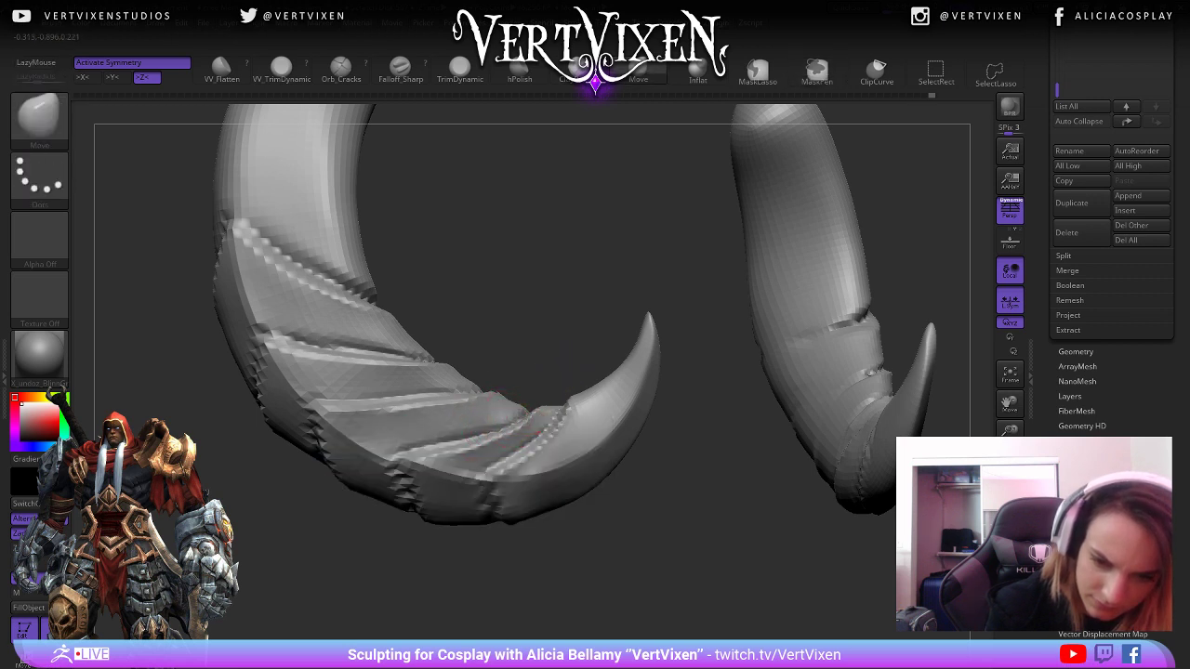
pyautogui.moveTo(517, 414); pyautogui.dragTo(505, 409)
pyautogui.rightClick(480, 436)
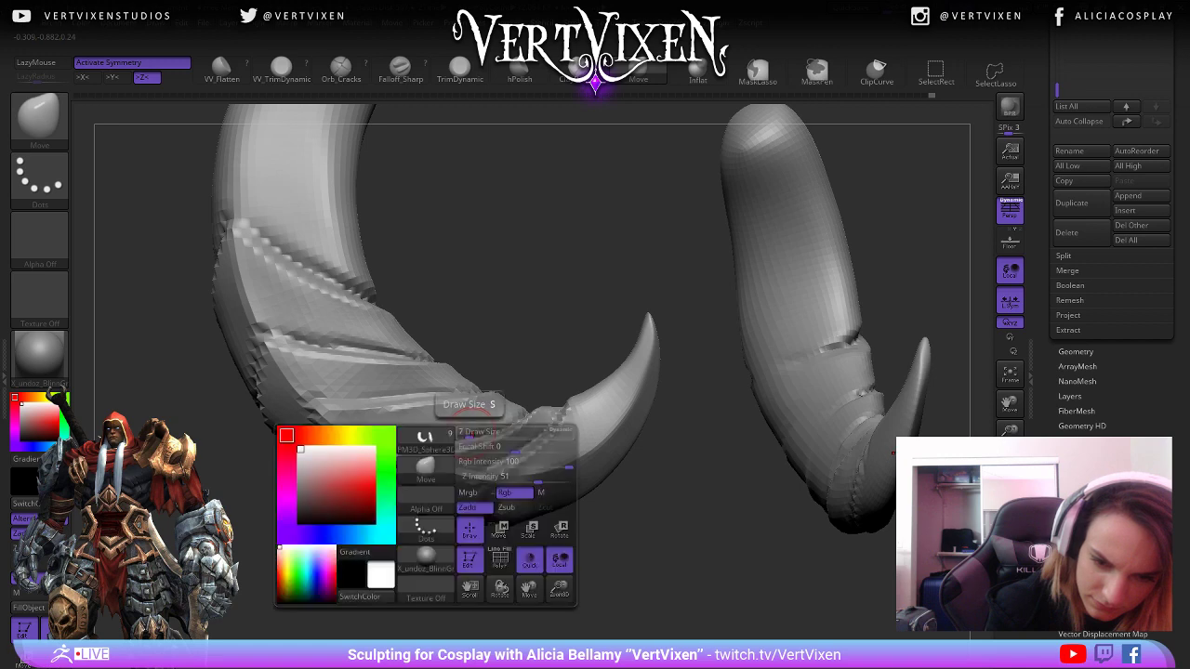
pyautogui.rightClick(487, 434)
pyautogui.moveTo(487, 434)
pyautogui.mouseDown(button='right')
pyautogui.moveTo(548, 364)
pyautogui.moveTo(505, 423)
pyautogui.mouseUp(button='right')
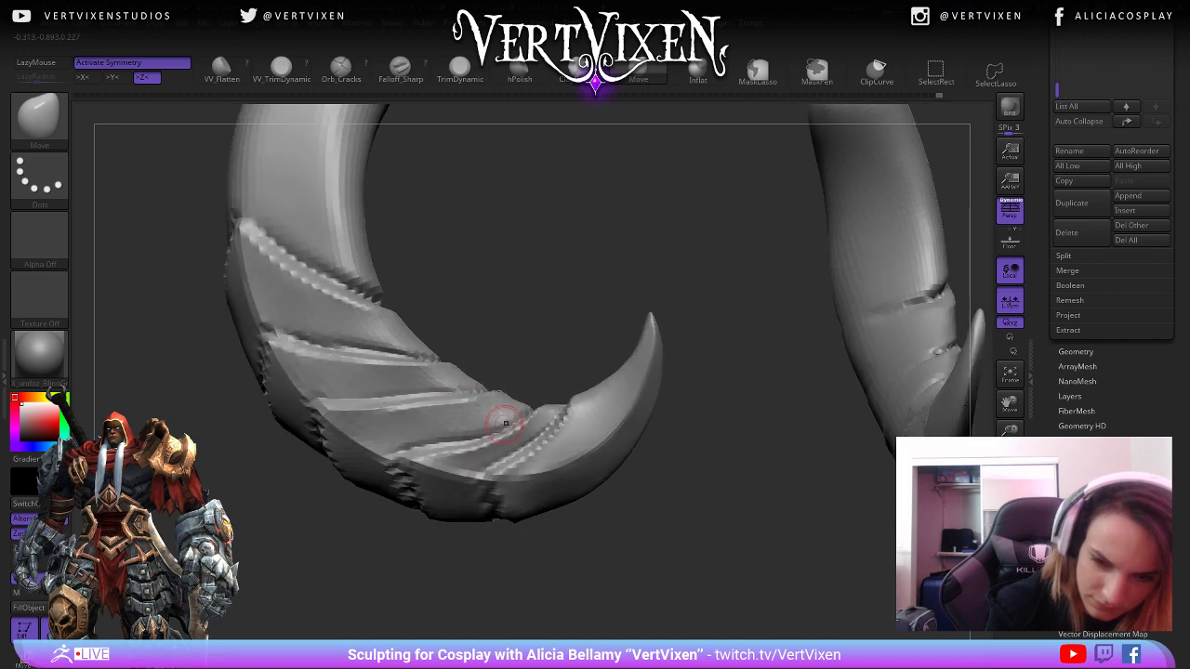
pyautogui.rightClick(519, 415)
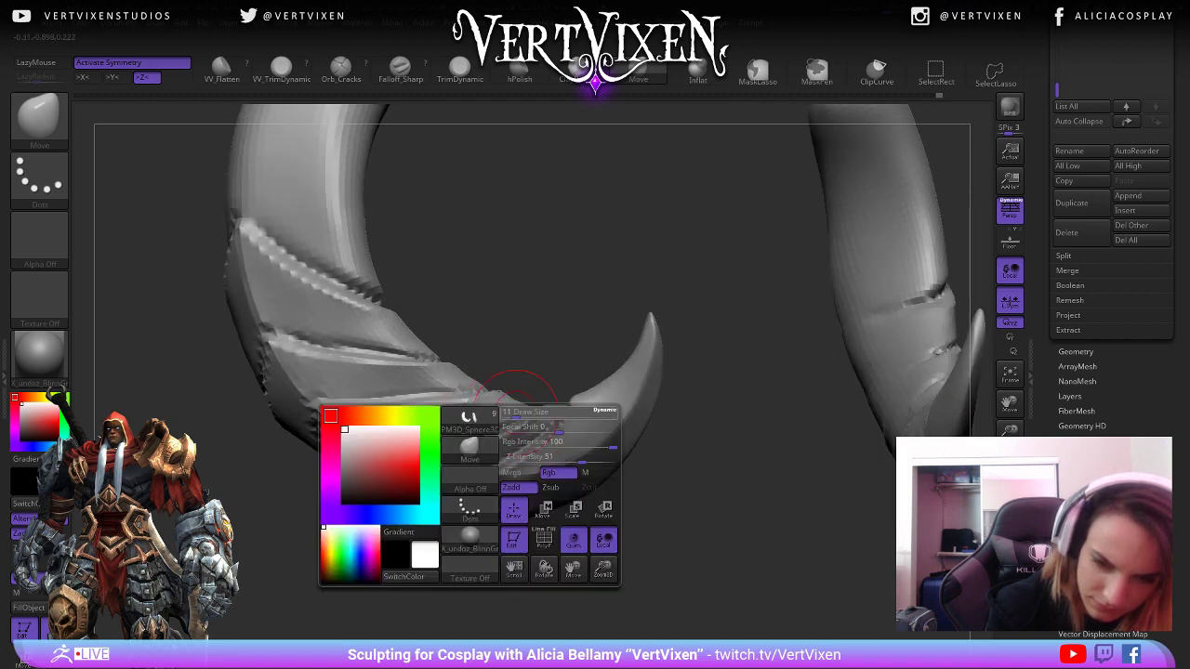
pyautogui.rightClick(500, 429)
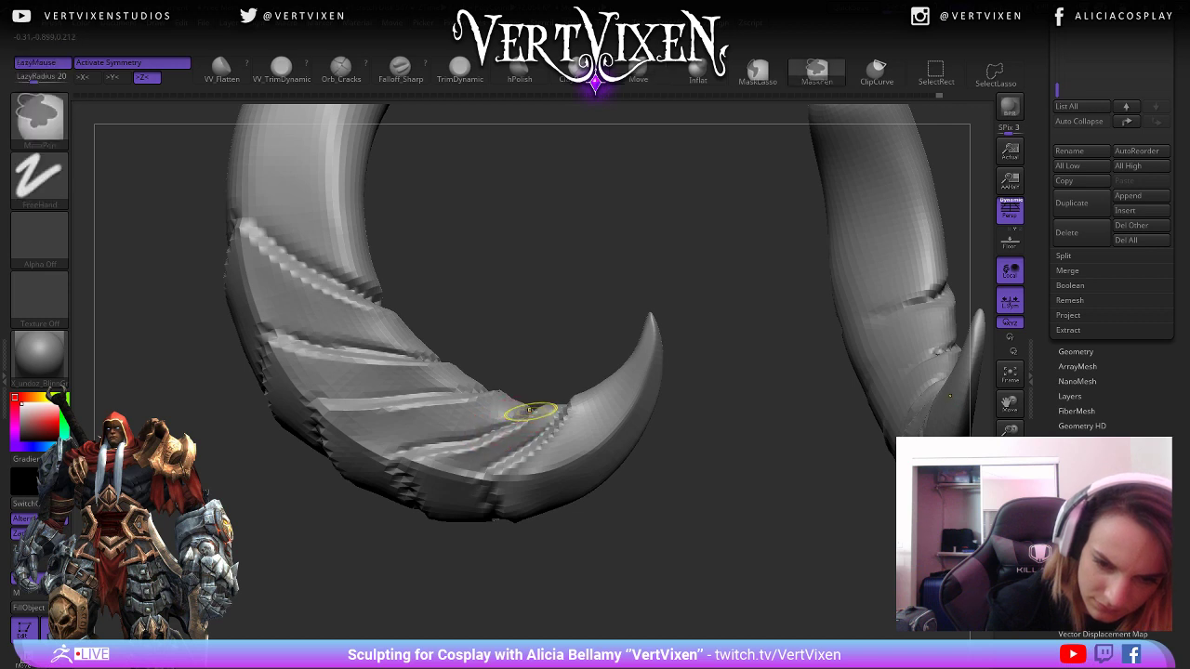
# Refine the ridges along the horn's inner curve with the Move brush and return to the higher subdivision level.
pyautogui.moveTo(531, 412); pyautogui.dragTo(559, 352, button='right')
pyautogui.moveTo(544, 565); pyautogui.dragTo(418, 432, button='right')
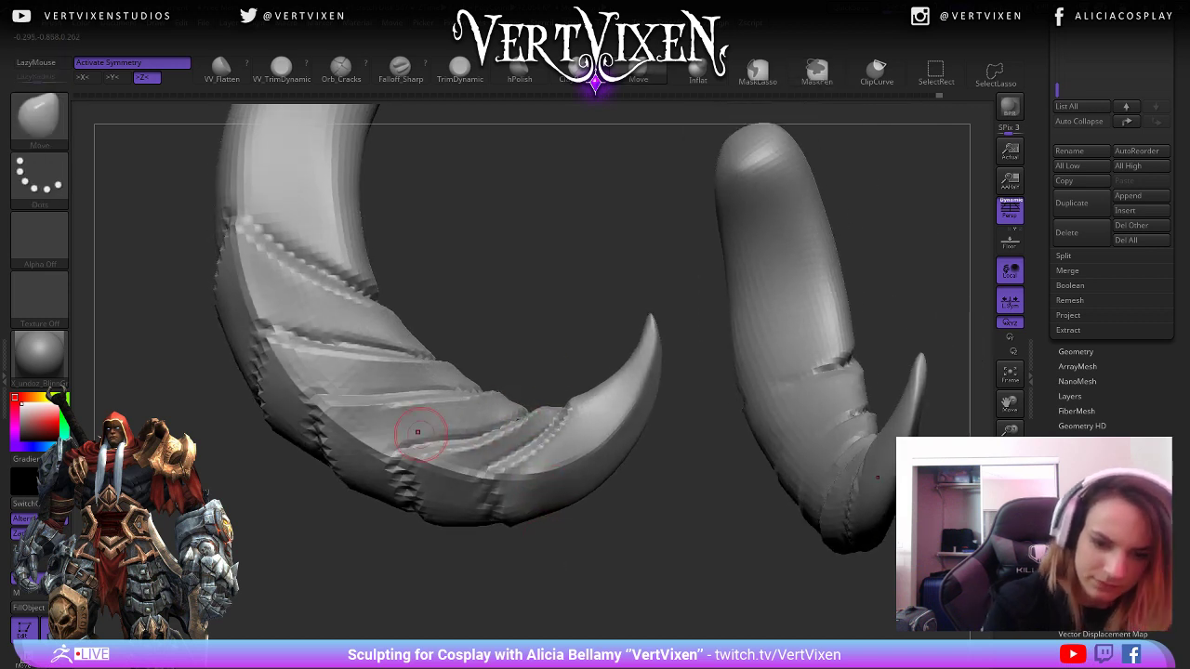
pyautogui.rightClick(481, 416)
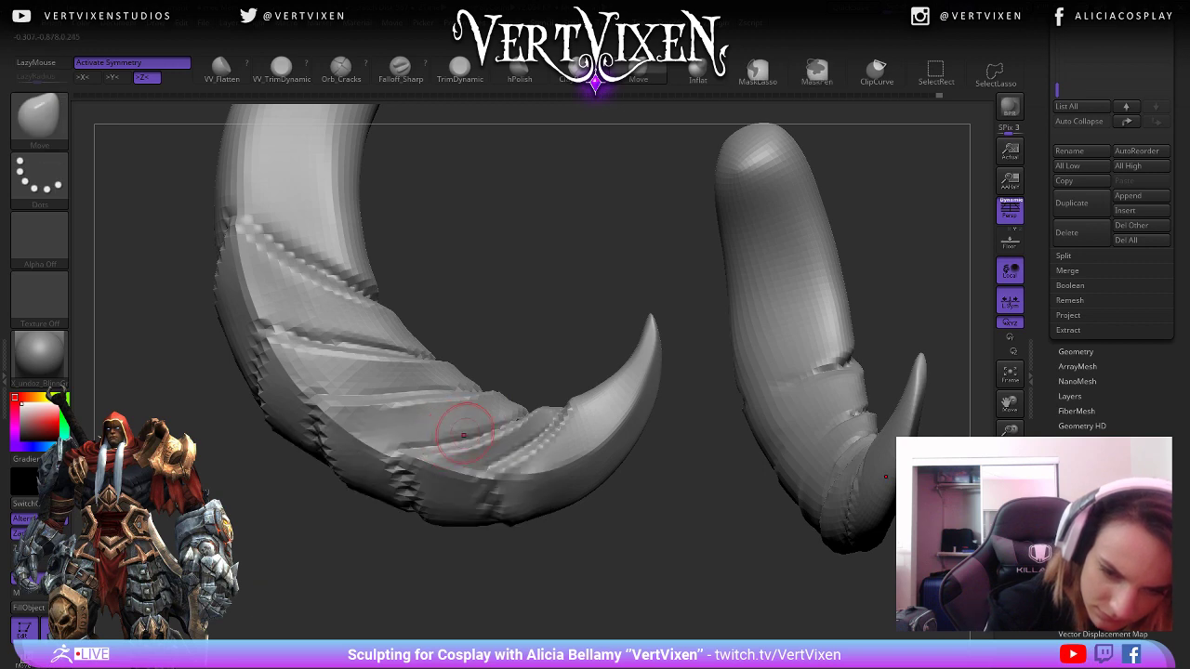
pyautogui.keyDown('alt'); pyautogui.moveTo(464, 435); pyautogui.dragTo(546, 522, button='right'); pyautogui.keyUp('alt')
pyautogui.moveTo(534, 523)
pyautogui.mouseDown()
pyautogui.moveTo(517, 325)
pyautogui.moveTo(481, 424)
pyautogui.moveTo(531, 329)
pyautogui.moveTo(487, 409)
pyautogui.mouseUp()
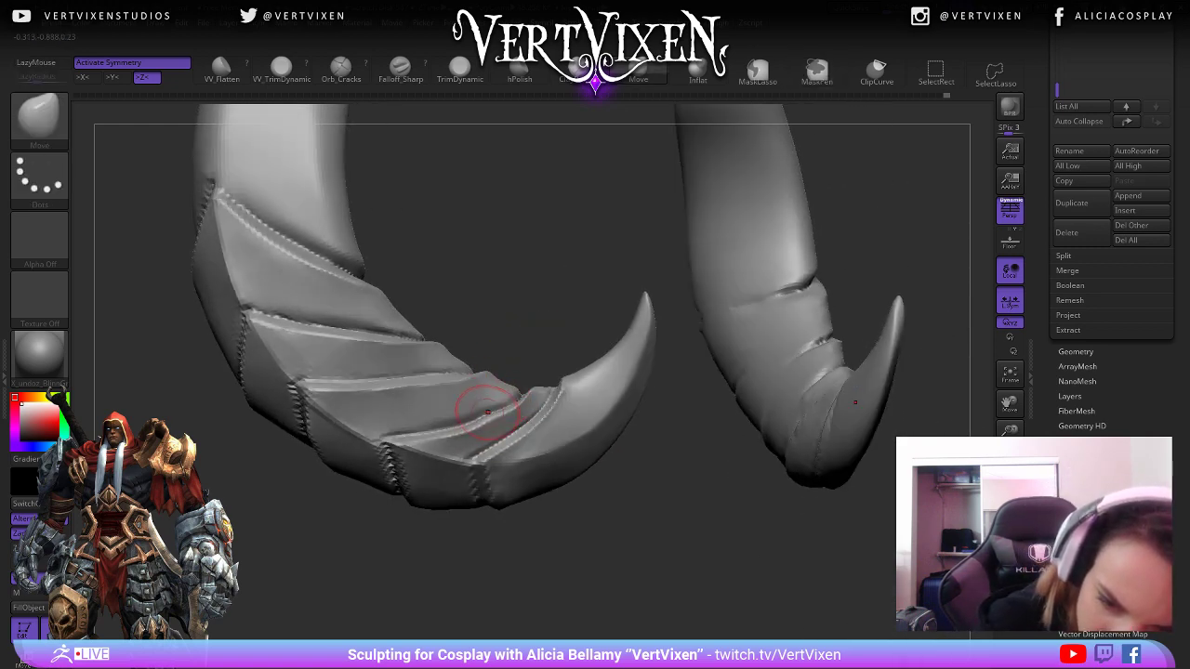
# Undo the last three Move edits on the horn ridges and redo two of them.
pyautogui.hotkey('ctrl', 'z')
pyautogui.hotkey('ctrl', 'z')
pyautogui.hotkey('ctrl', 'z')
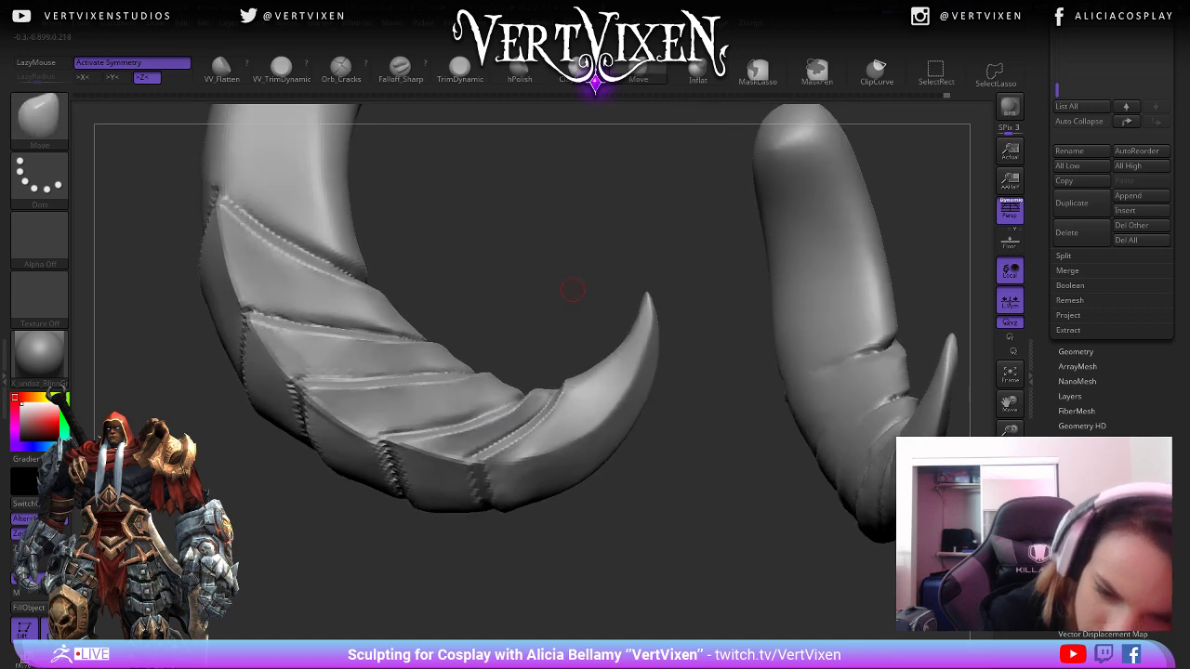
pyautogui.hotkey('ctrl', 'shift', 'z')
pyautogui.hotkey('ctrl', 'shift', 'z')
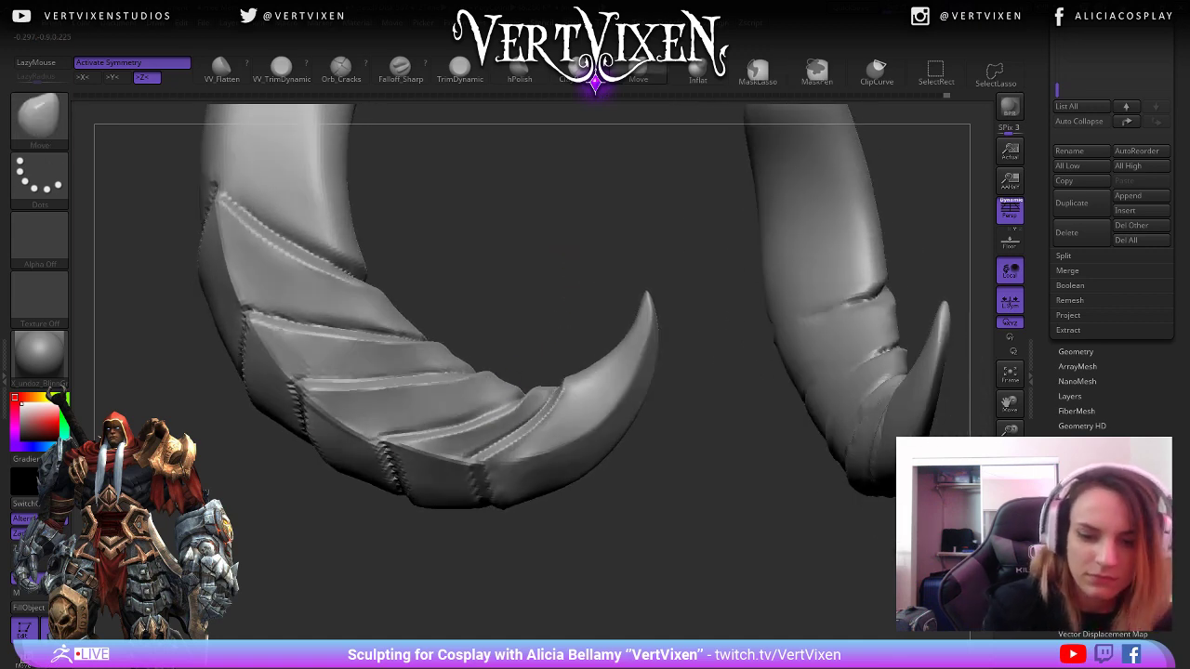
# Cut the crease between the ridges near the horn tip with the Falloff_Sharp brush, undoing the first attempts.
pyautogui.press('b')
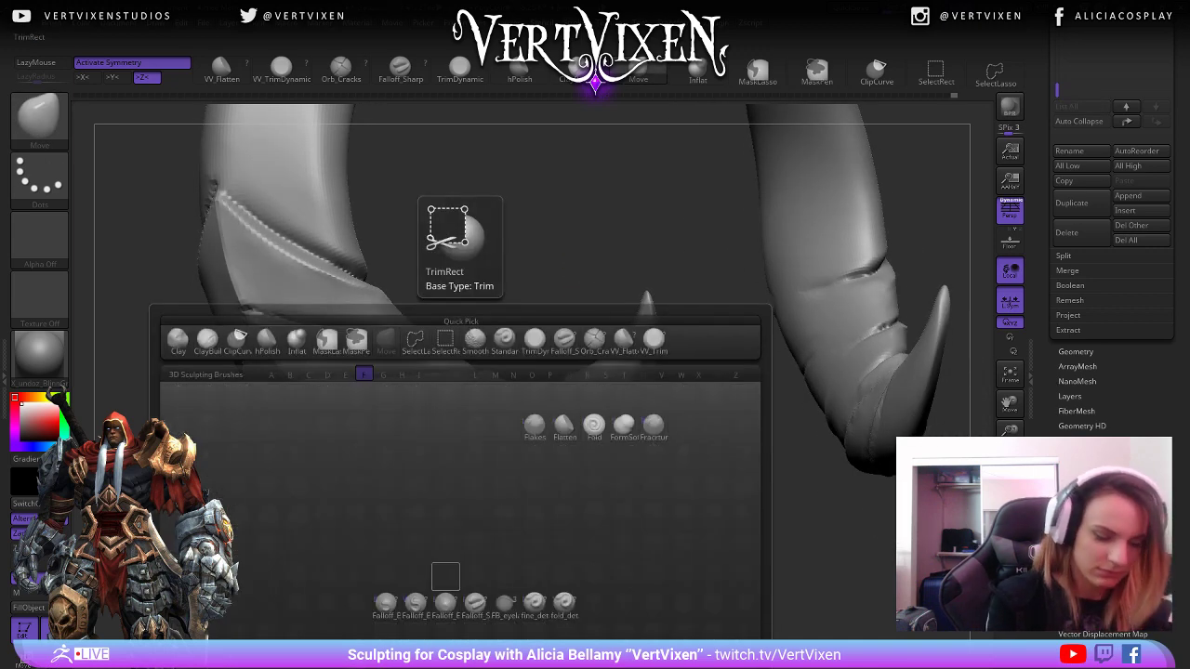
pyautogui.click(465, 372)
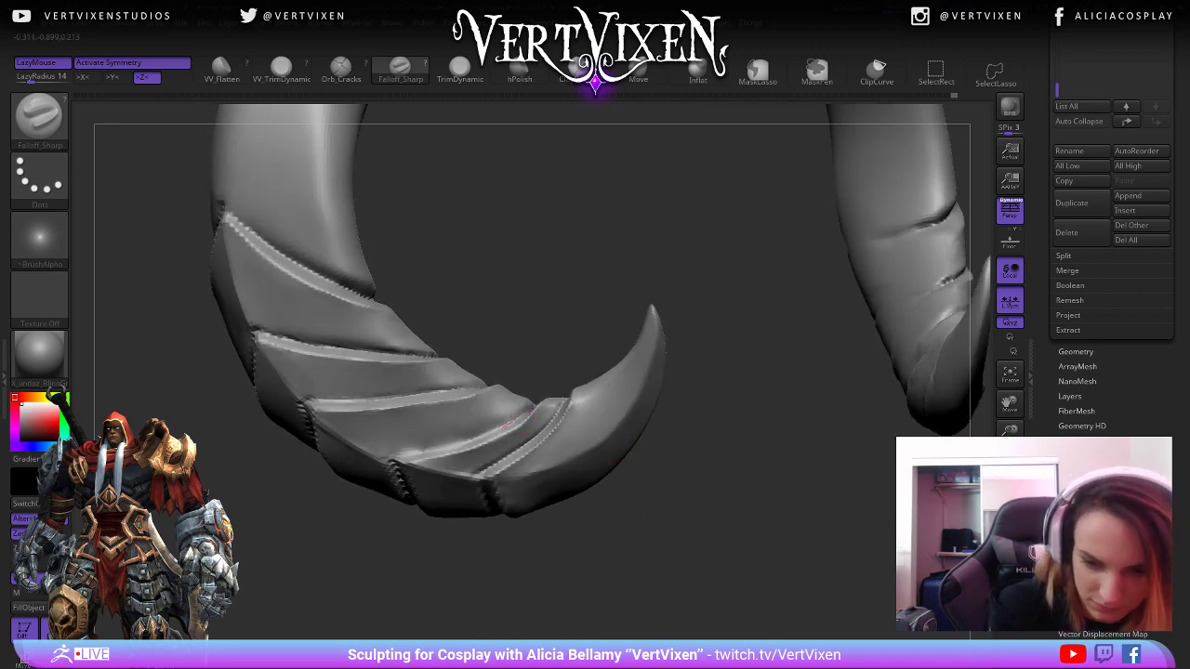
pyautogui.hotkey('ctrl', 'z')
pyautogui.hotkey('ctrl', 'z')
pyautogui.press('shift')
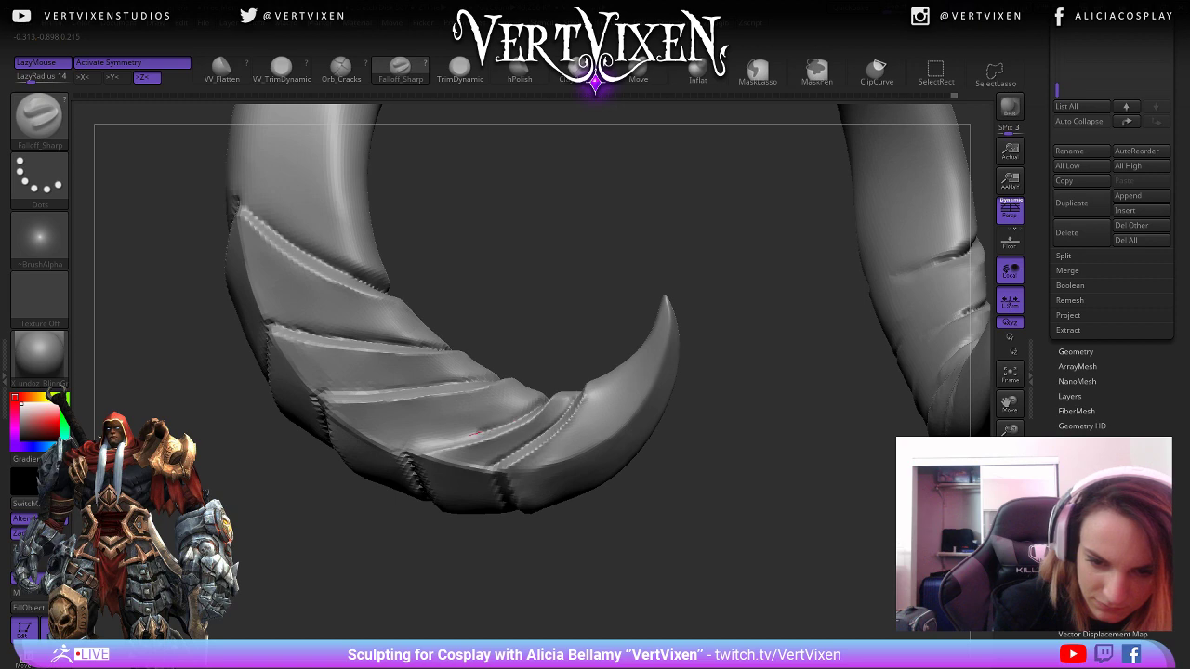
pyautogui.moveTo(369, 467)
pyautogui.keyDown('alt'); pyautogui.mouseDown()
pyautogui.moveTo(577, 604)
pyautogui.moveTo(643, 540)
pyautogui.moveTo(632, 557)
pyautogui.moveTo(544, 411)
pyautogui.mouseUp(); pyautogui.keyUp('alt')
# Flatten the narrow ridge next to the horn tip with the hPolish brush.
pyautogui.press('b')
pyautogui.press('h')
pyautogui.press('p')
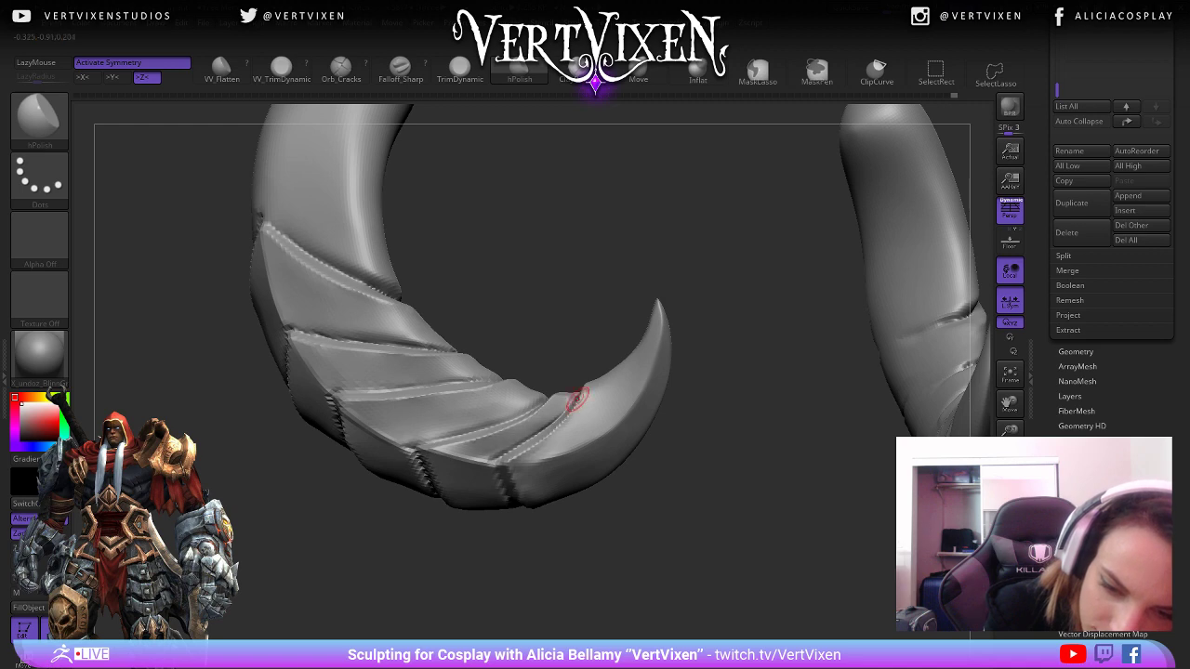
pyautogui.moveTo(577, 400)
pyautogui.mouseDown()
pyautogui.moveTo(557, 404)
pyautogui.moveTo(578, 419)
pyautogui.mouseUp()
pyautogui.moveTo(561, 419); pyautogui.dragTo(423, 402, button='right')
pyautogui.rightClick(496, 421)
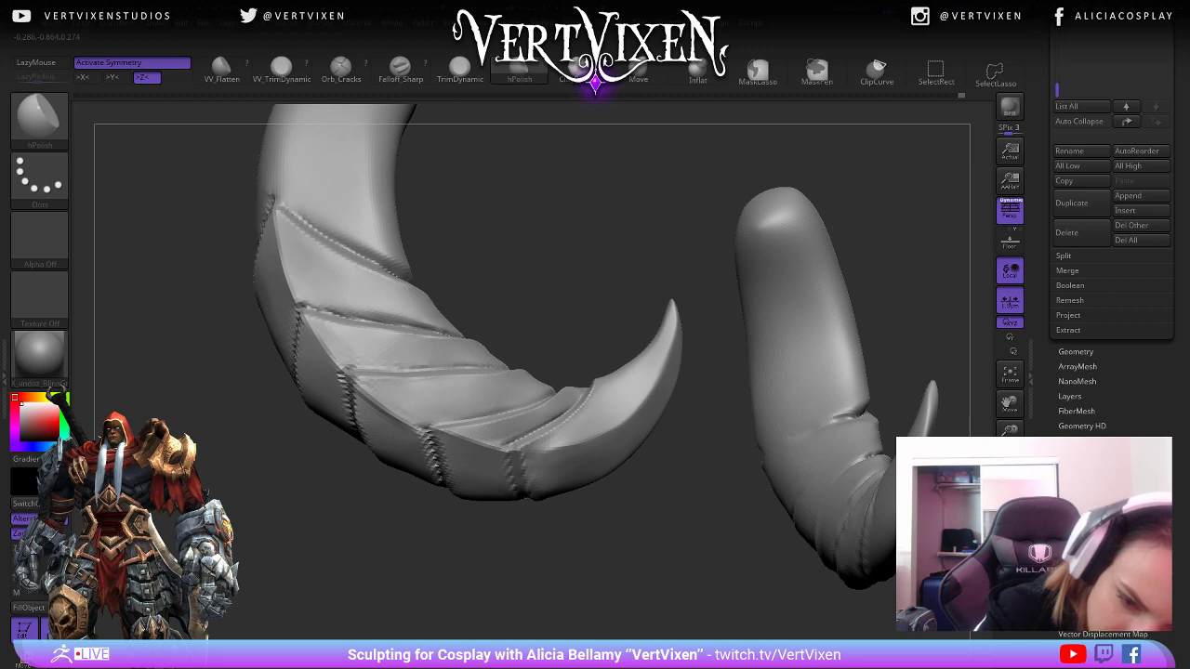
pyautogui.moveTo(577, 232)
pyautogui.mouseDown(button='right')
pyautogui.moveTo(550, 260)
pyautogui.moveTo(505, 393)
pyautogui.moveTo(546, 390)
pyautogui.moveTo(604, 456)
pyautogui.moveTo(589, 411)
pyautogui.mouseUp(button='right')
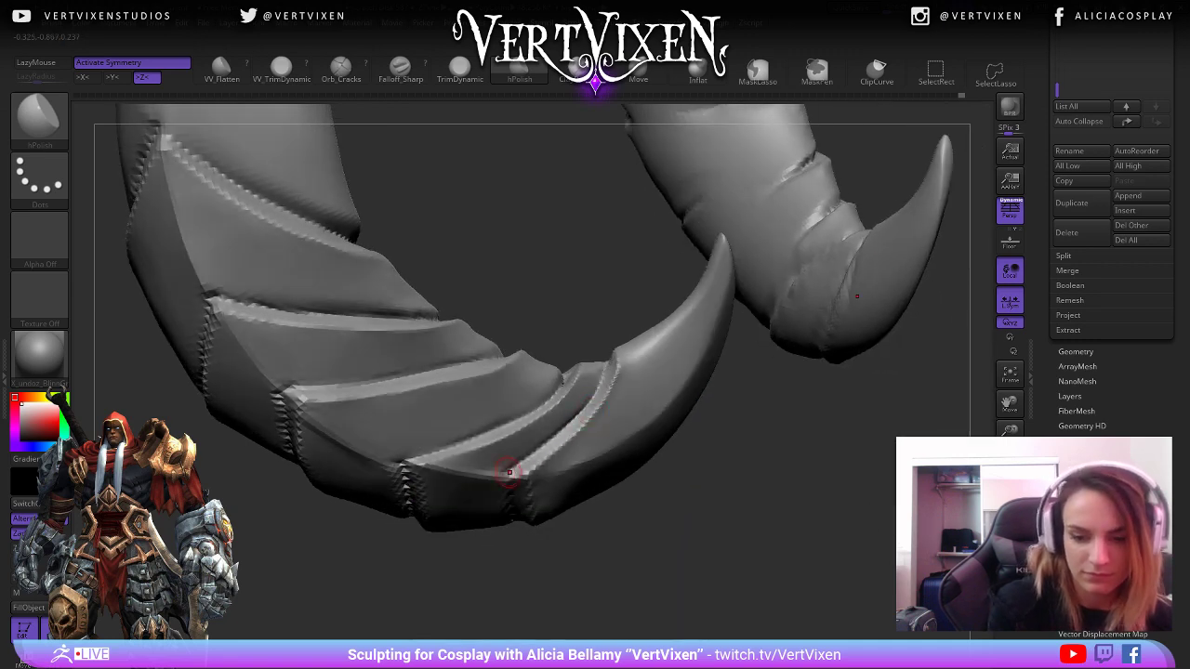
# Display the complete demon head together with the horns again.
pyautogui.moveTo(509, 472); pyautogui.dragTo(558, 377, button='right')
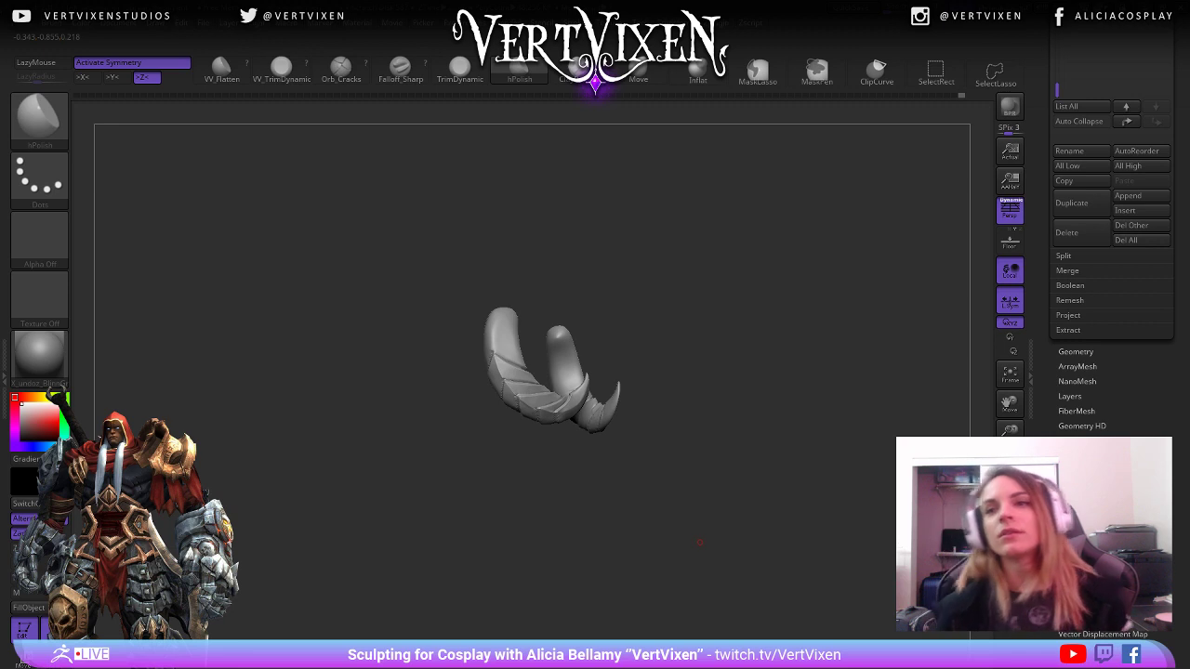
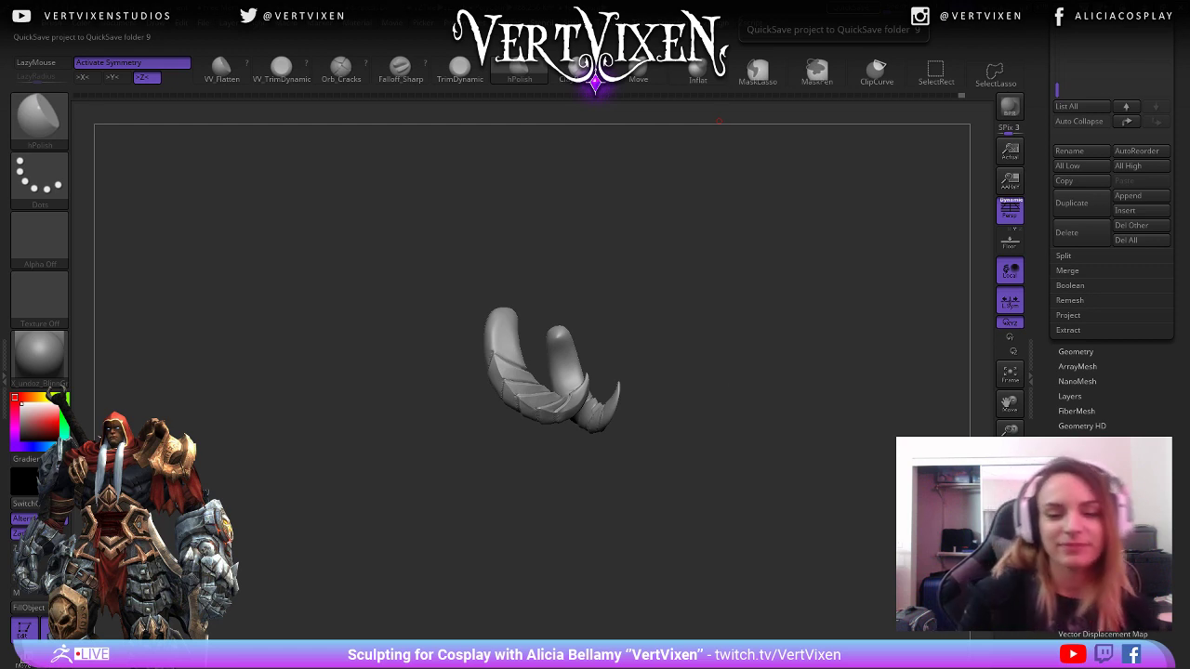
pyautogui.moveTo(735, 432)
pyautogui.mouseDown()
pyautogui.moveTo(720, 451)
pyautogui.moveTo(665, 460)
pyautogui.moveTo(708, 493)
pyautogui.moveTo(749, 460)
pyautogui.moveTo(769, 483)
pyautogui.moveTo(715, 544)
pyautogui.mouseUp()
pyautogui.click(710, 506)
# Pull the smooth upper section of the side horn out over its first ridge with the Move brush.
pyautogui.press('b')
pyautogui.press('m')
pyautogui.press('v')
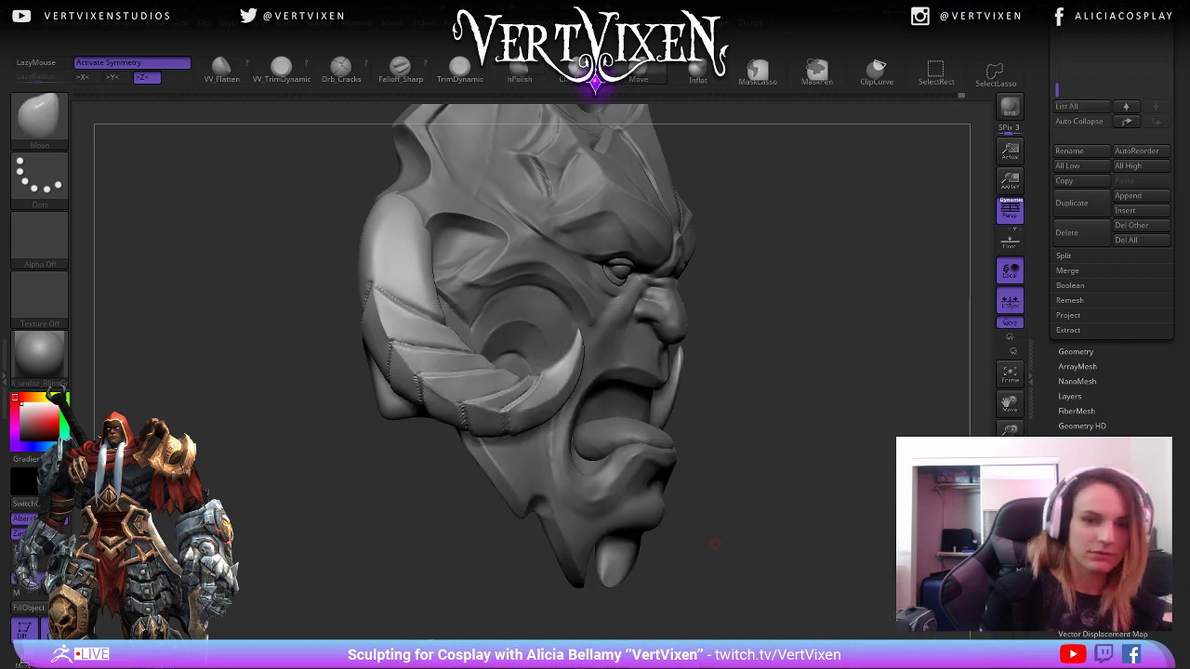
pyautogui.moveTo(737, 285)
pyautogui.keyDown('alt'); pyautogui.mouseDown()
pyautogui.moveTo(779, 331)
pyautogui.moveTo(801, 311)
pyautogui.moveTo(791, 375)
pyautogui.moveTo(719, 381)
pyautogui.mouseUp(); pyautogui.keyUp('alt')
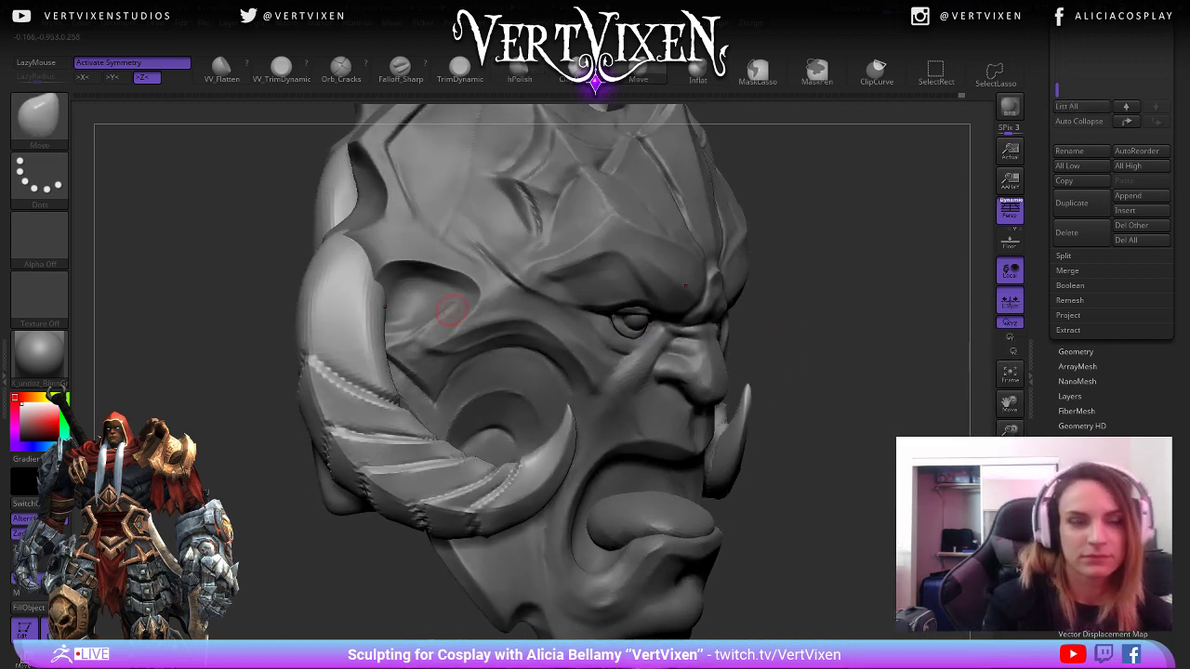
pyautogui.press('space')
pyautogui.moveTo(384, 371); pyautogui.dragTo(398, 380)
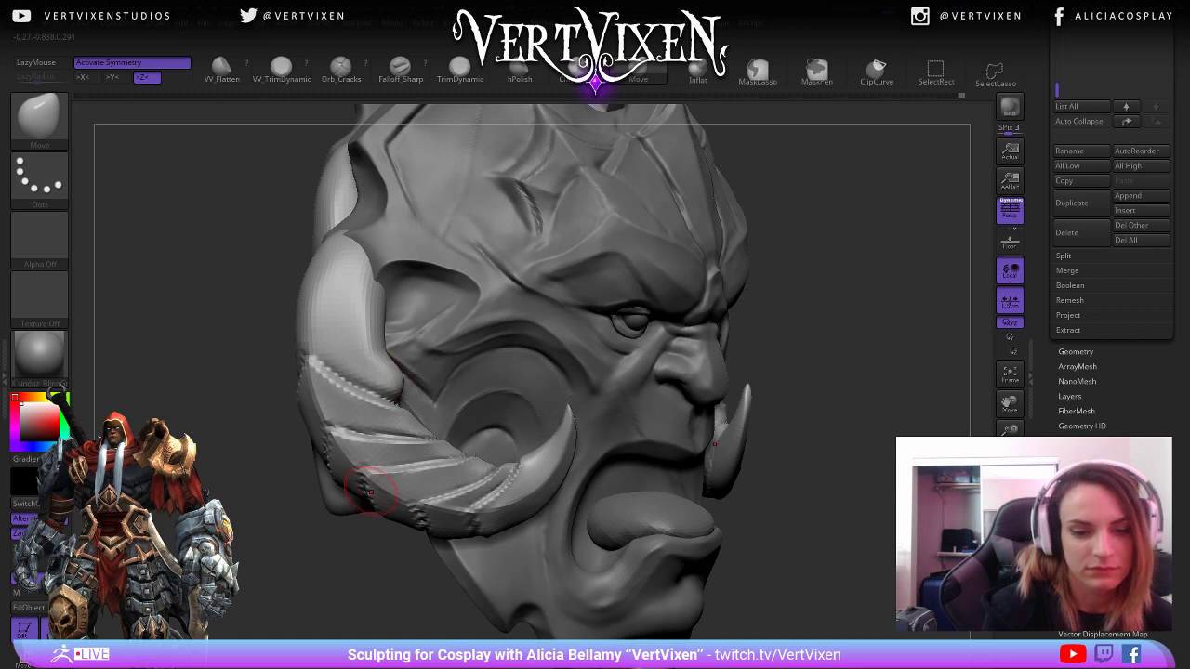
pyautogui.moveTo(345, 583)
pyautogui.mouseDown()
pyautogui.moveTo(255, 578)
pyautogui.moveTo(358, 609)
pyautogui.mouseUp()
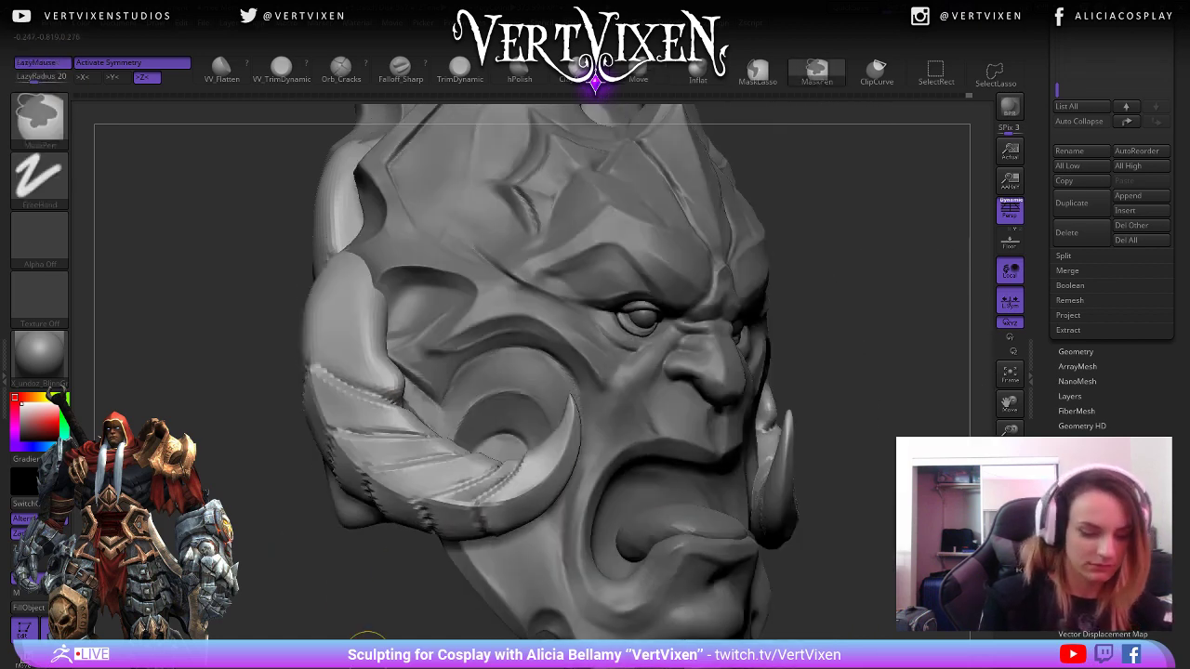
# Undo the last edit and reshape the rounded upper end of the side horn with a larger Move brush.
pyautogui.hotkey('ctrl', 'z')
pyautogui.moveTo(825, 351)
pyautogui.mouseDown()
pyautogui.moveTo(863, 350)
pyautogui.moveTo(772, 358)
pyautogui.moveTo(744, 307)
pyautogui.moveTo(734, 358)
pyautogui.moveTo(716, 349)
pyautogui.mouseUp()
pyautogui.press('space')
pyautogui.press('space')
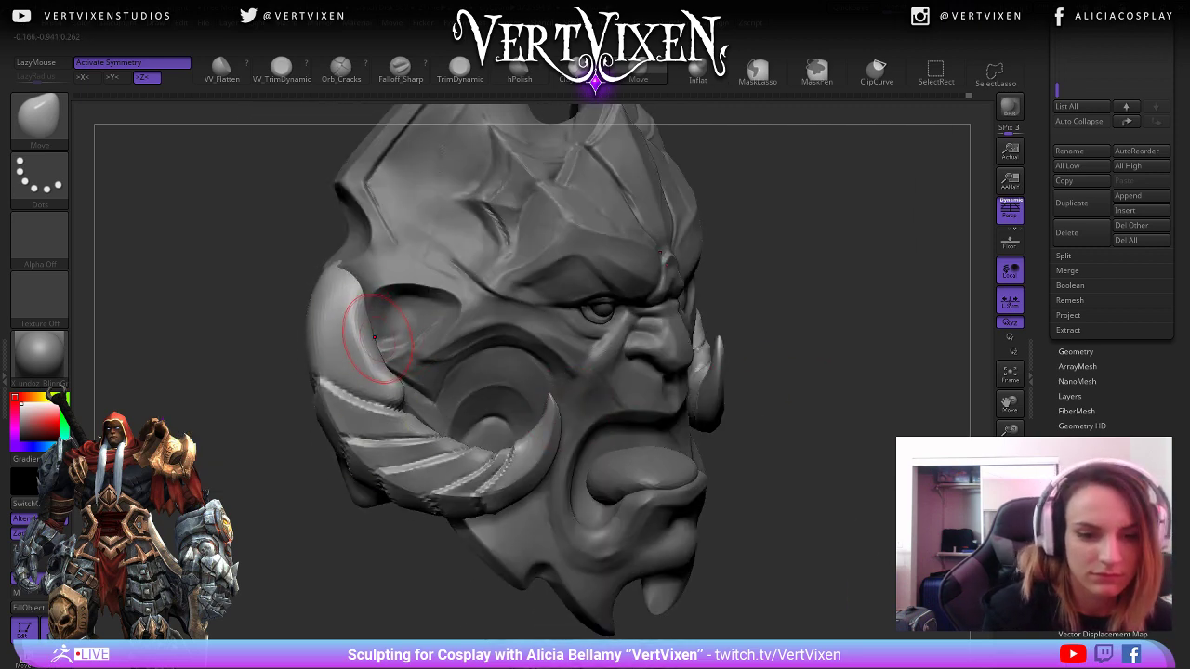
pyautogui.moveTo(345, 332); pyautogui.dragTo(346, 293)
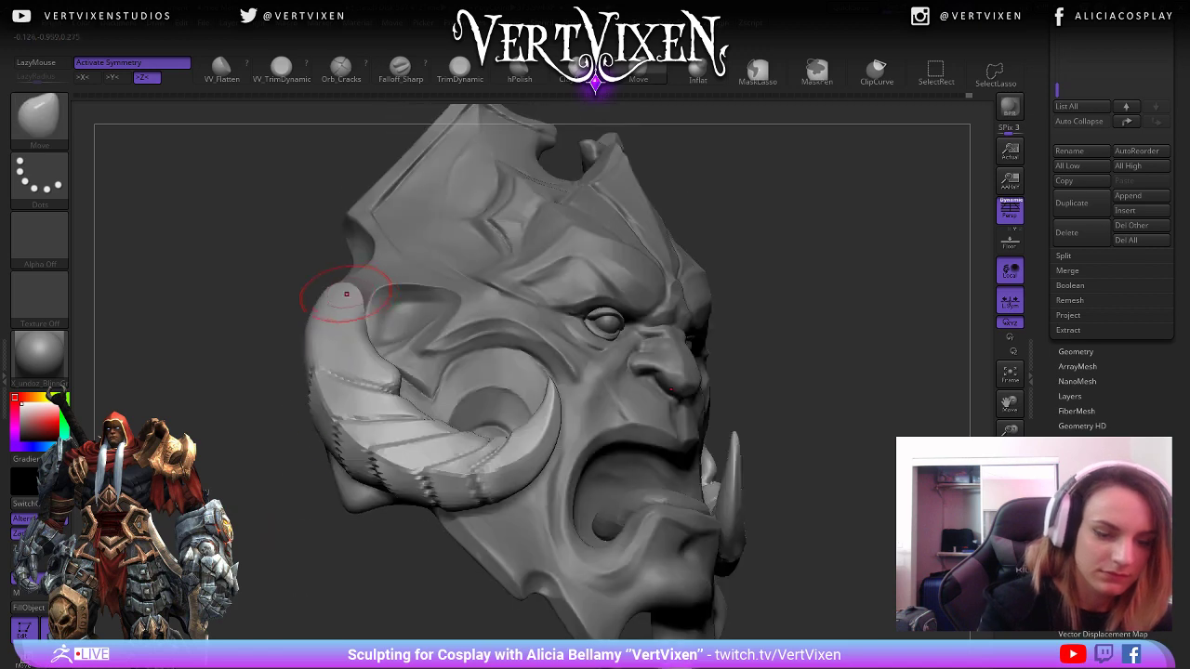
# Flatten the smooth upper section of the side horn into planes with the hPolish brush.
pyautogui.press('b')
pyautogui.press('h')
pyautogui.press('p')
pyautogui.moveTo(368, 347); pyautogui.dragTo(340, 313)
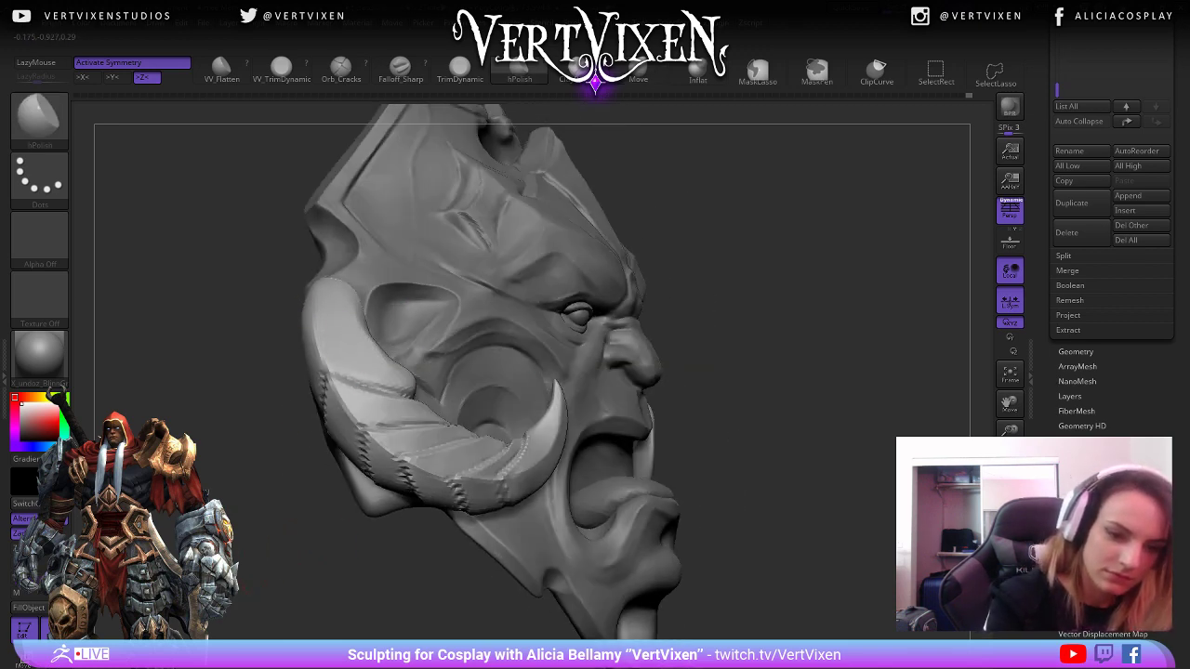
pyautogui.moveTo(366, 523); pyautogui.dragTo(330, 521)
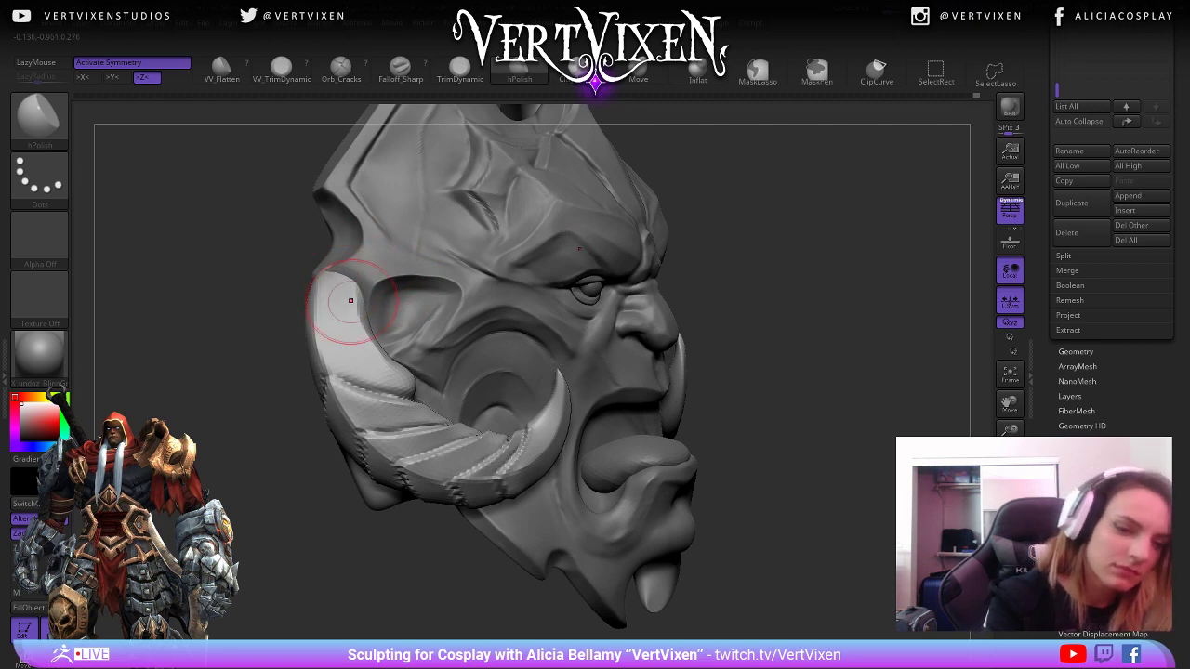
pyautogui.moveTo(687, 279)
pyautogui.mouseDown()
pyautogui.moveTo(731, 292)
pyautogui.moveTo(829, 430)
pyautogui.moveTo(765, 432)
pyautogui.moveTo(747, 456)
pyautogui.moveTo(755, 479)
pyautogui.moveTo(743, 474)
pyautogui.mouseUp()
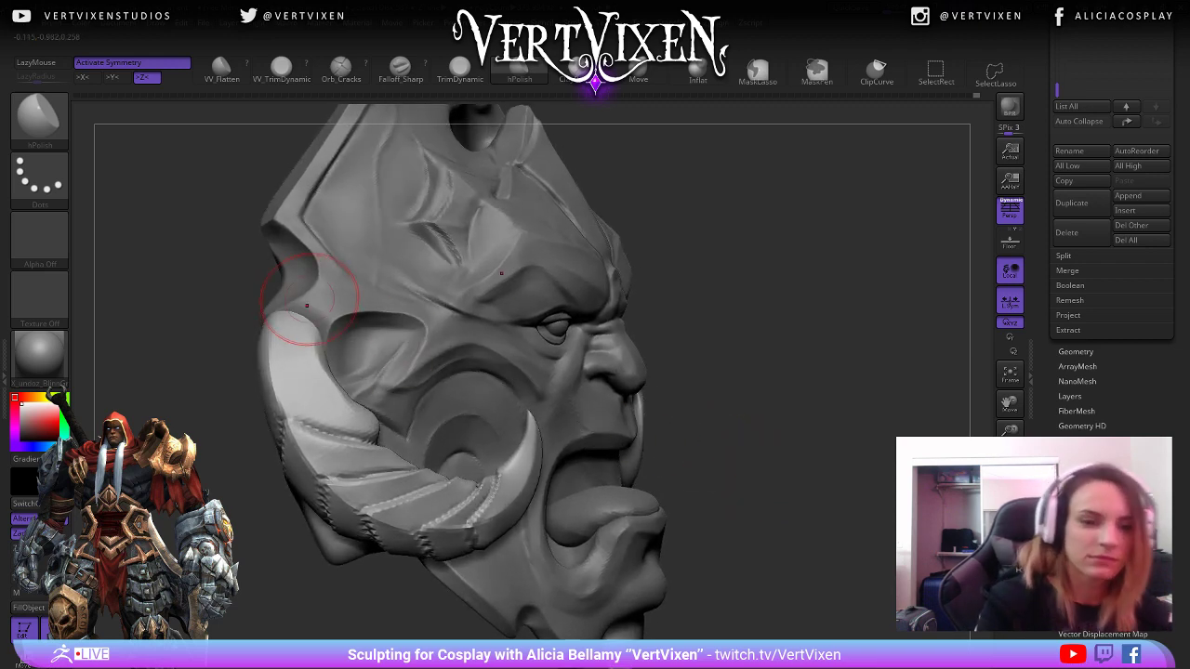
# Switch to the Move brush and stretch the rounded upper end of the side horn upward, working from the edge-on view.
pyautogui.press('b')
pyautogui.press('m')
pyautogui.press('v')
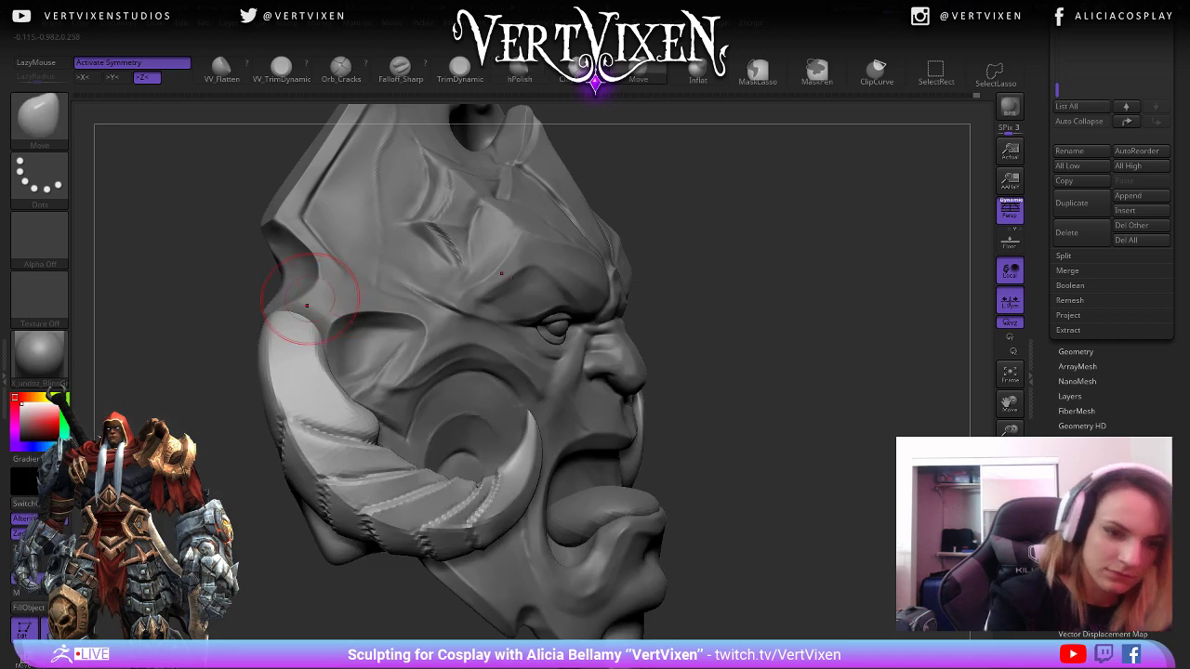
pyautogui.moveTo(305, 312)
pyautogui.mouseDown()
pyautogui.moveTo(310, 295)
pyautogui.moveTo(297, 310)
pyautogui.moveTo(295, 300)
pyautogui.mouseUp()
pyautogui.hotkey('ctrl', 'z')
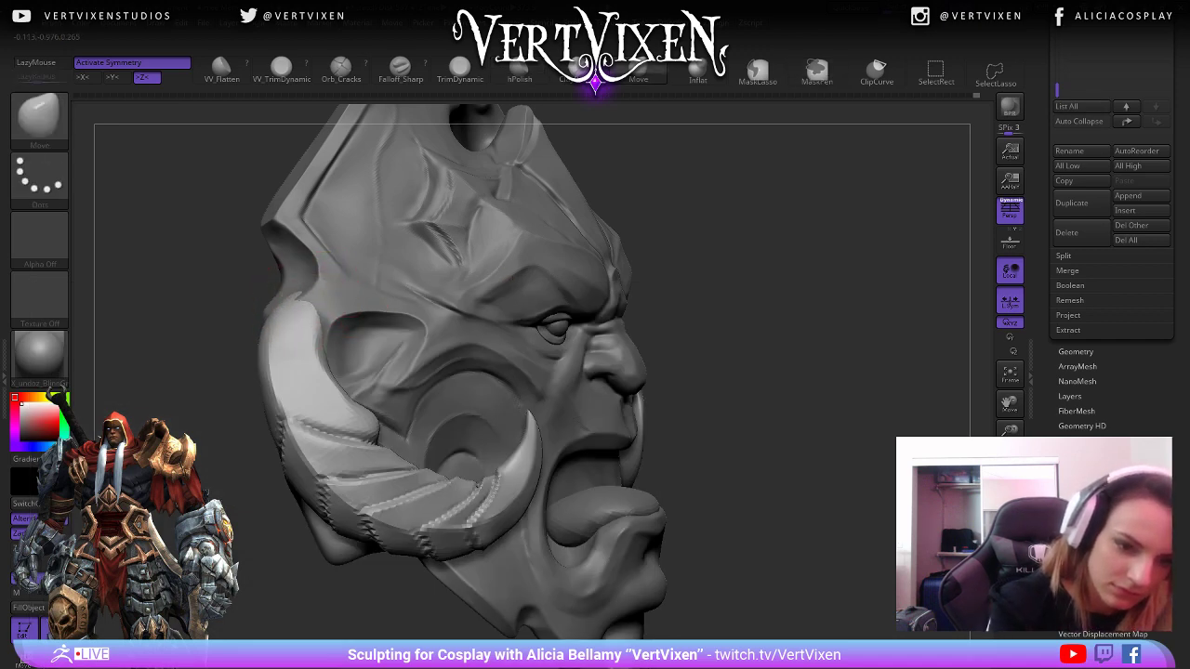
pyautogui.hotkey('ctrl', 'z')
pyautogui.moveTo(193, 392); pyautogui.dragTo(237, 394)
pyautogui.moveTo(520, 251); pyautogui.dragTo(598, 252)
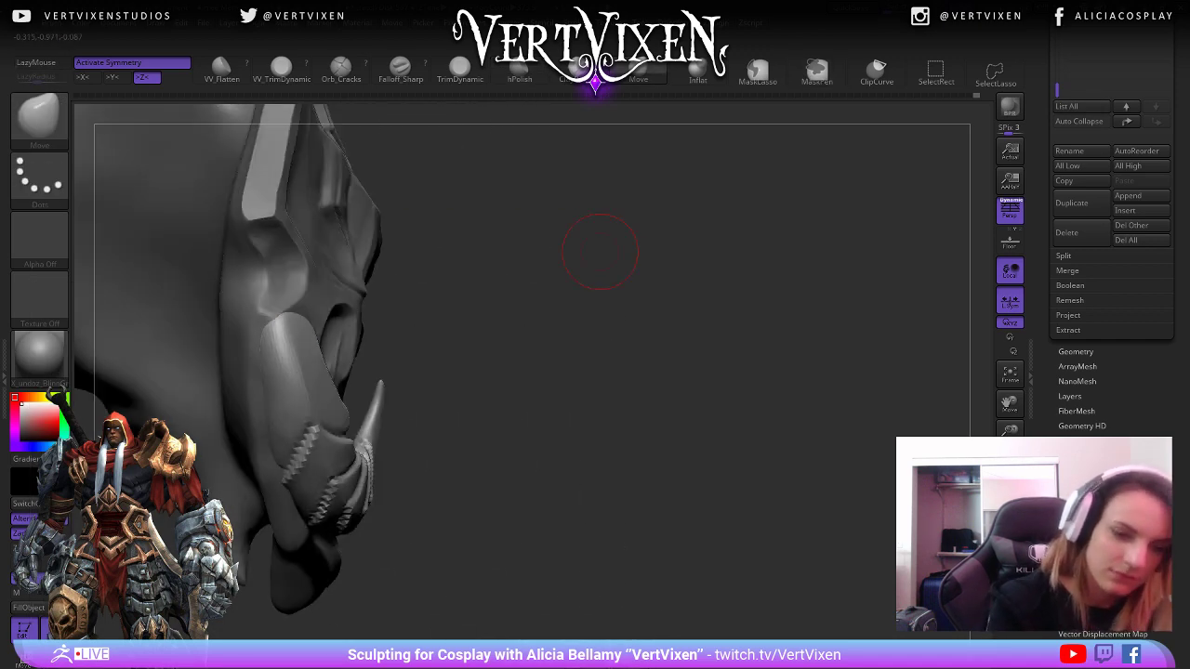
pyautogui.moveTo(296, 314); pyautogui.dragTo(291, 299)
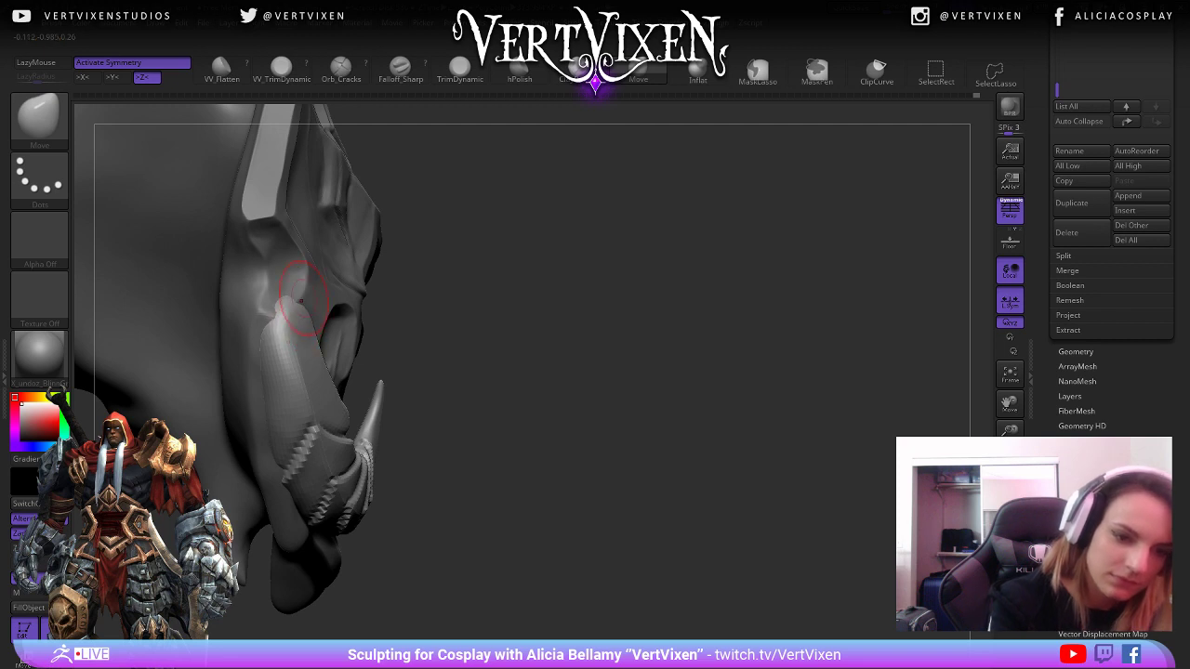
pyautogui.keyDown('alt'); pyautogui.moveTo(643, 504); pyautogui.dragTo(707, 523); pyautogui.keyUp('alt')
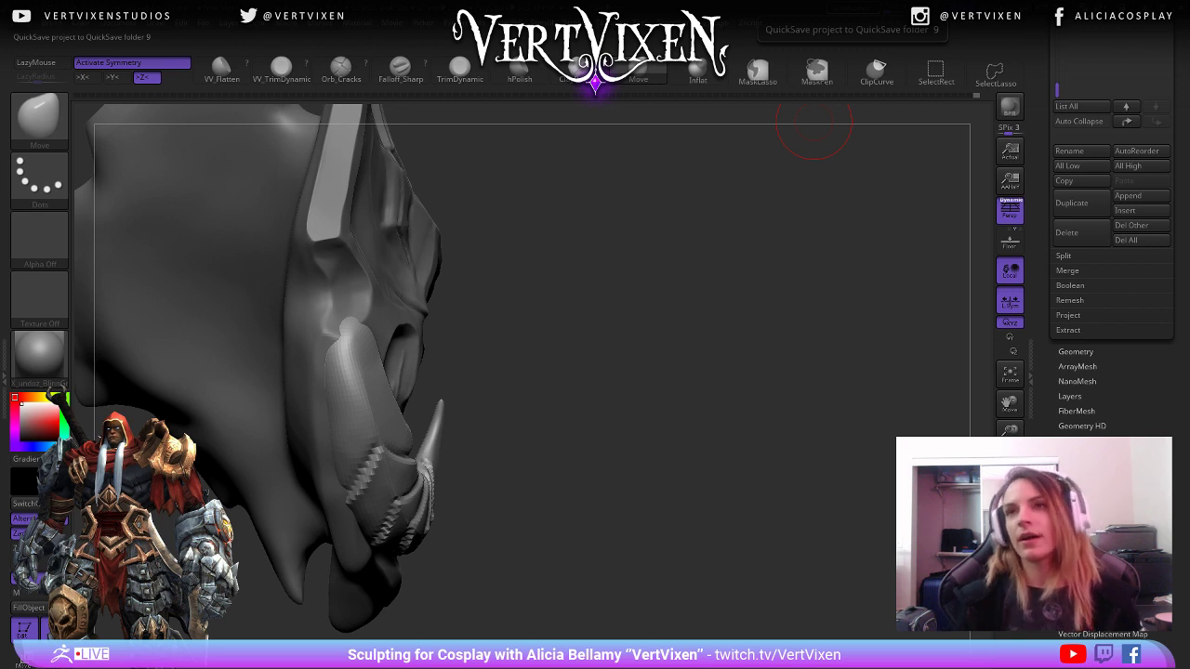
# Adjust the Move brush's draw size and reshape the upper end of the side horn from behind the head.
pyautogui.moveTo(811, 214); pyautogui.dragTo(674, 464)
pyautogui.moveTo(662, 502)
pyautogui.mouseDown(button='right')
pyautogui.moveTo(552, 340)
pyautogui.moveTo(595, 442)
pyautogui.mouseUp(button='right')
pyautogui.rightClick(595, 442)
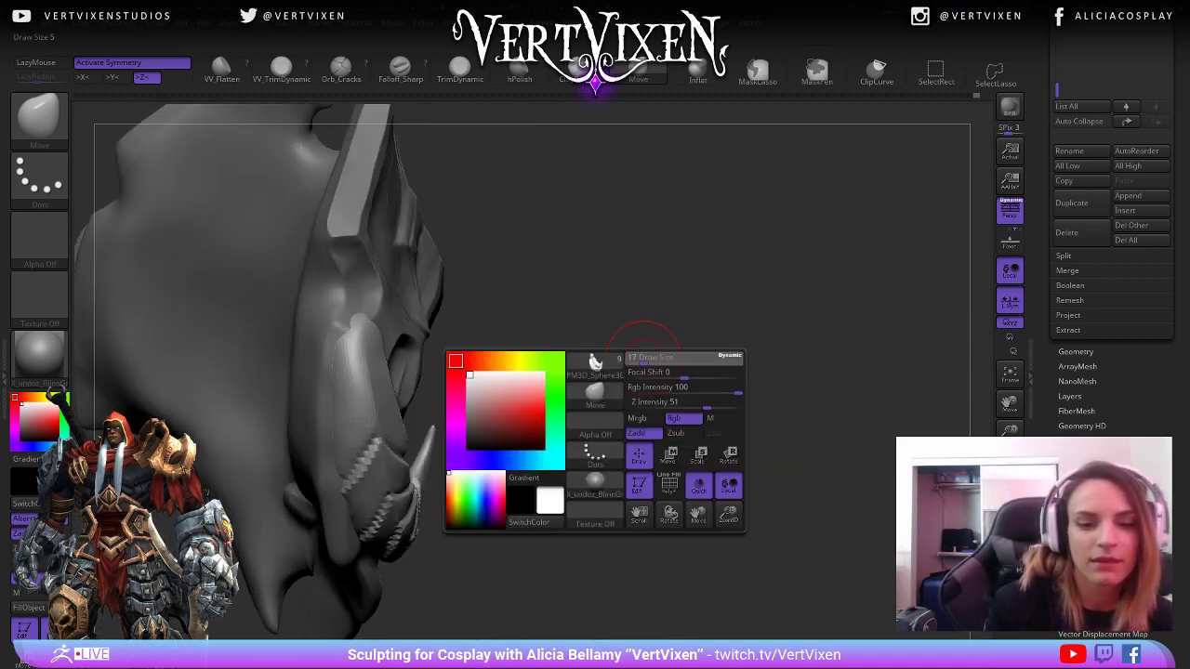
pyautogui.moveTo(646, 342)
pyautogui.mouseDown(button='right')
pyautogui.moveTo(783, 411)
pyautogui.moveTo(802, 403)
pyautogui.moveTo(774, 432)
pyautogui.moveTo(791, 438)
pyautogui.moveTo(771, 412)
pyautogui.mouseUp(button='right')
pyautogui.rightClick(518, 334)
pyautogui.moveTo(518, 359); pyautogui.dragTo(522, 361)
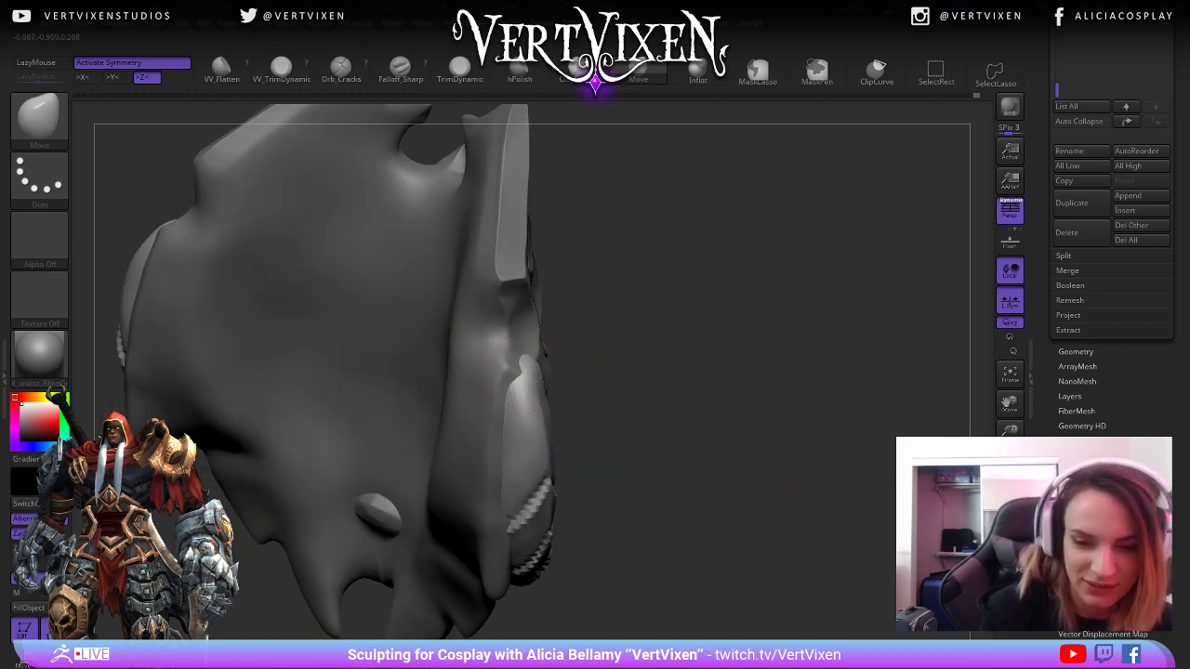
# Broaden the pointed upper end of the side horn into a blunter, squarer shape with the Move brush.
pyautogui.moveTo(637, 372)
pyautogui.mouseDown(button='right')
pyautogui.moveTo(544, 372)
pyautogui.moveTo(627, 331)
pyautogui.mouseUp(button='right')
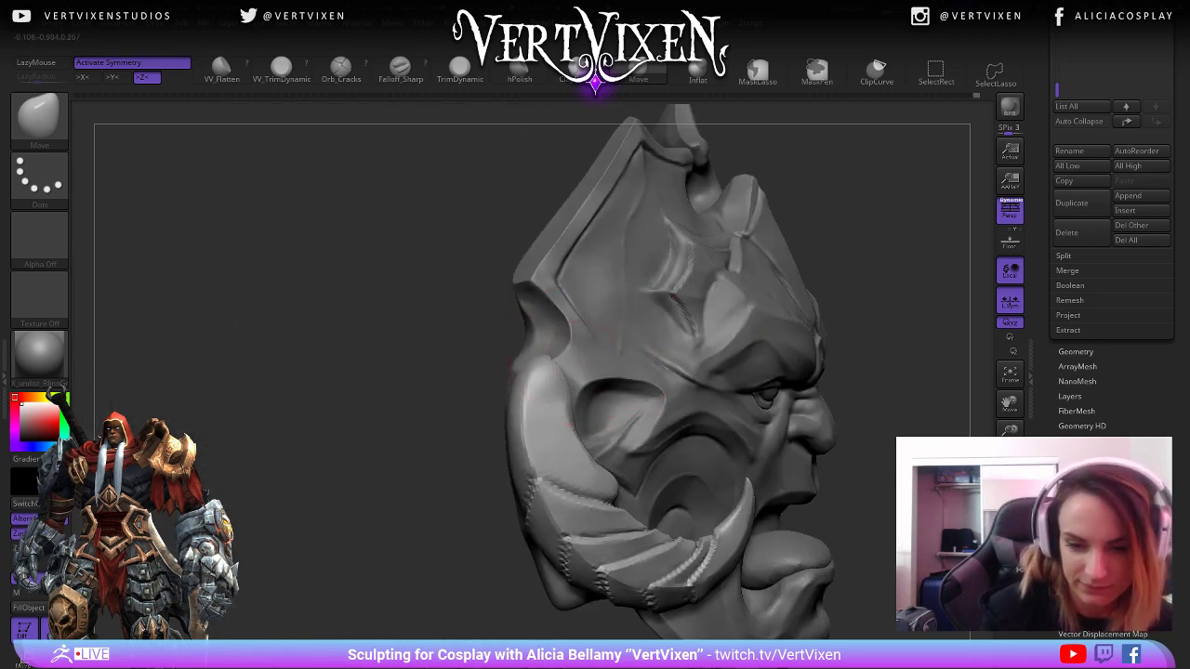
pyautogui.moveTo(505, 465)
pyautogui.mouseDown(button='right')
pyautogui.moveTo(392, 479)
pyautogui.moveTo(823, 452)
pyautogui.moveTo(799, 465)
pyautogui.moveTo(809, 484)
pyautogui.mouseUp(button='right')
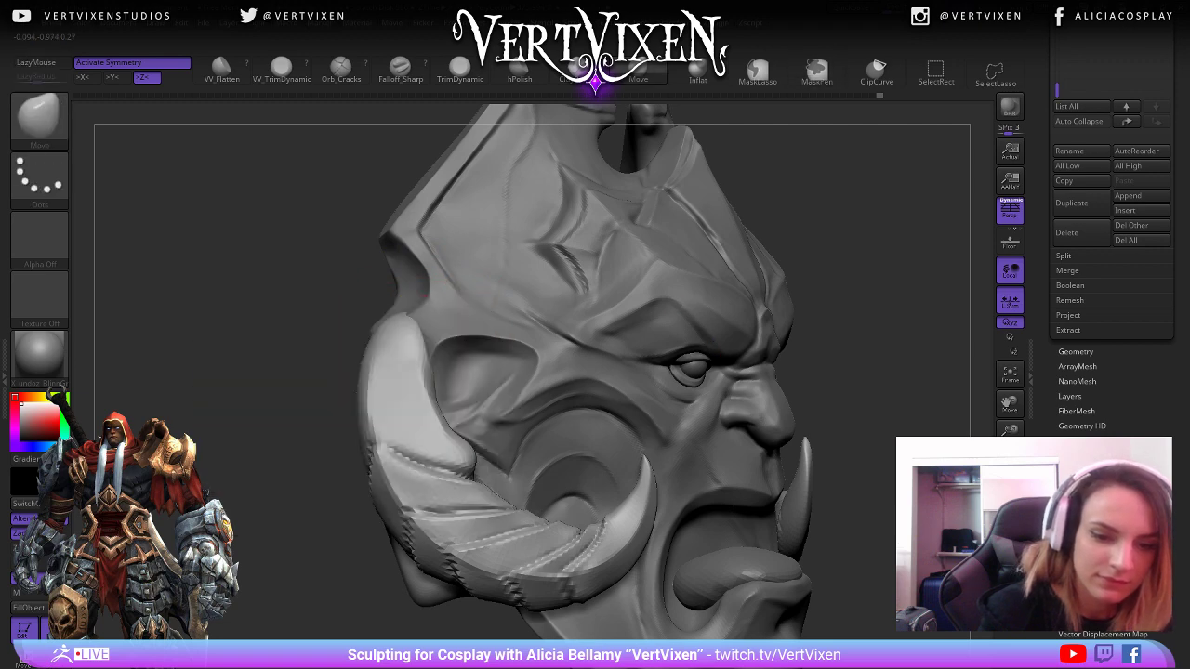
pyautogui.moveTo(322, 423); pyautogui.dragTo(614, 358, button='right')
pyautogui.moveTo(416, 345)
pyautogui.mouseDown(button='right')
pyautogui.moveTo(401, 352)
pyautogui.moveTo(443, 340)
pyautogui.mouseUp(button='right')
pyautogui.moveTo(802, 312); pyautogui.dragTo(595, 400, button='right')
pyautogui.moveTo(744, 472); pyautogui.dragTo(791, 489, button='right')
pyautogui.rightClick(791, 488)
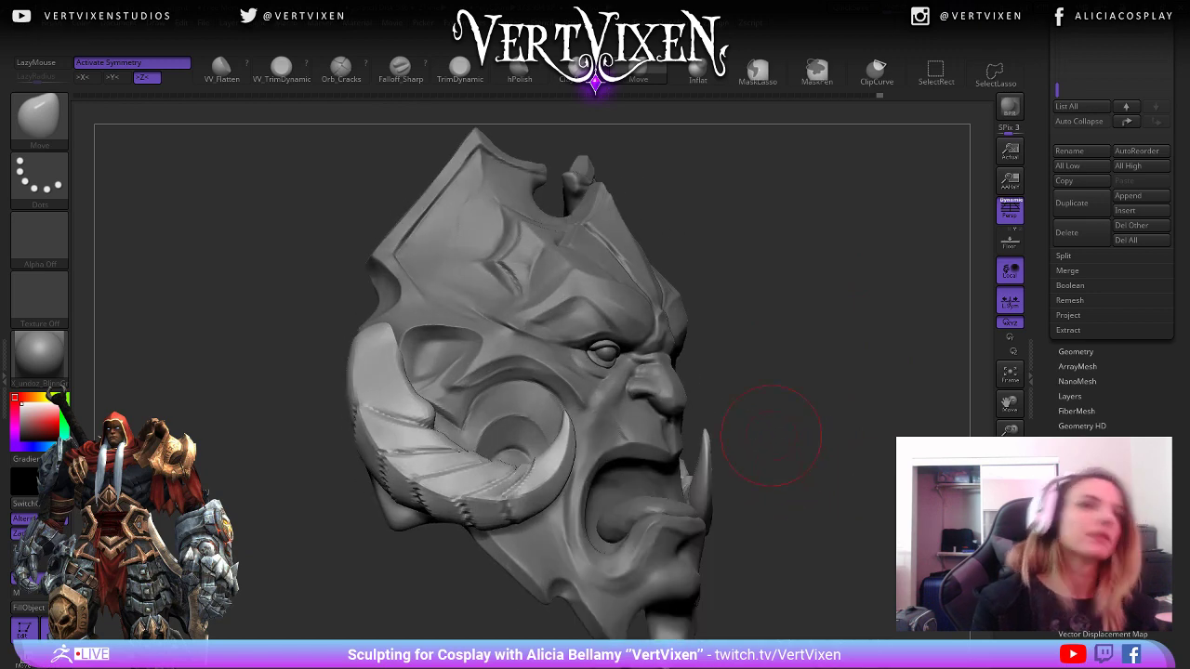
# Pull the inner lower edge of the horn's smooth upper section outward just above the first ridge.
pyautogui.keyDown('ctrl'); pyautogui.moveTo(776, 438); pyautogui.dragTo(784, 488, button='right'); pyautogui.keyUp('ctrl')
pyautogui.rightClick(850, 412)
pyautogui.moveTo(850, 411)
pyautogui.mouseDown(button='right')
pyautogui.moveTo(843, 447)
pyautogui.moveTo(797, 455)
pyautogui.moveTo(816, 421)
pyautogui.moveTo(835, 465)
pyautogui.mouseUp(button='right')
pyautogui.rightClick(801, 448)
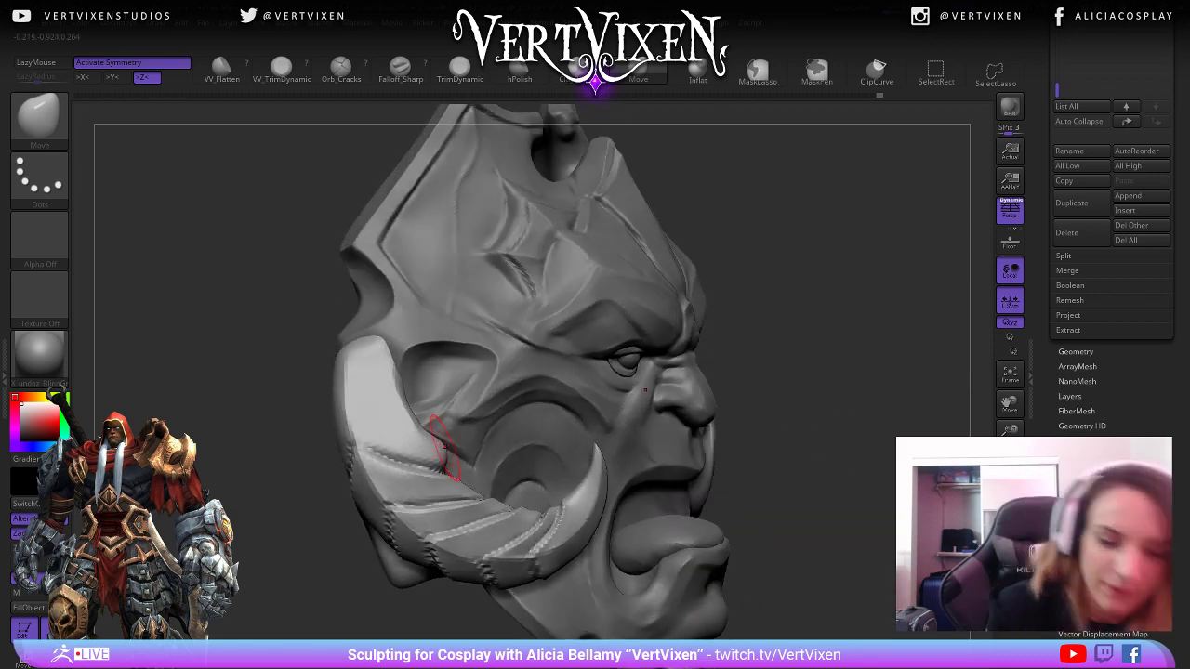
pyautogui.rightClick(826, 379)
pyautogui.moveTo(802, 371)
pyautogui.keyDown('ctrl'); pyautogui.mouseDown(button='right')
pyautogui.moveTo(825, 379)
pyautogui.moveTo(814, 385)
pyautogui.mouseUp(button='right'); pyautogui.keyUp('ctrl')
pyautogui.rightClick(444, 447)
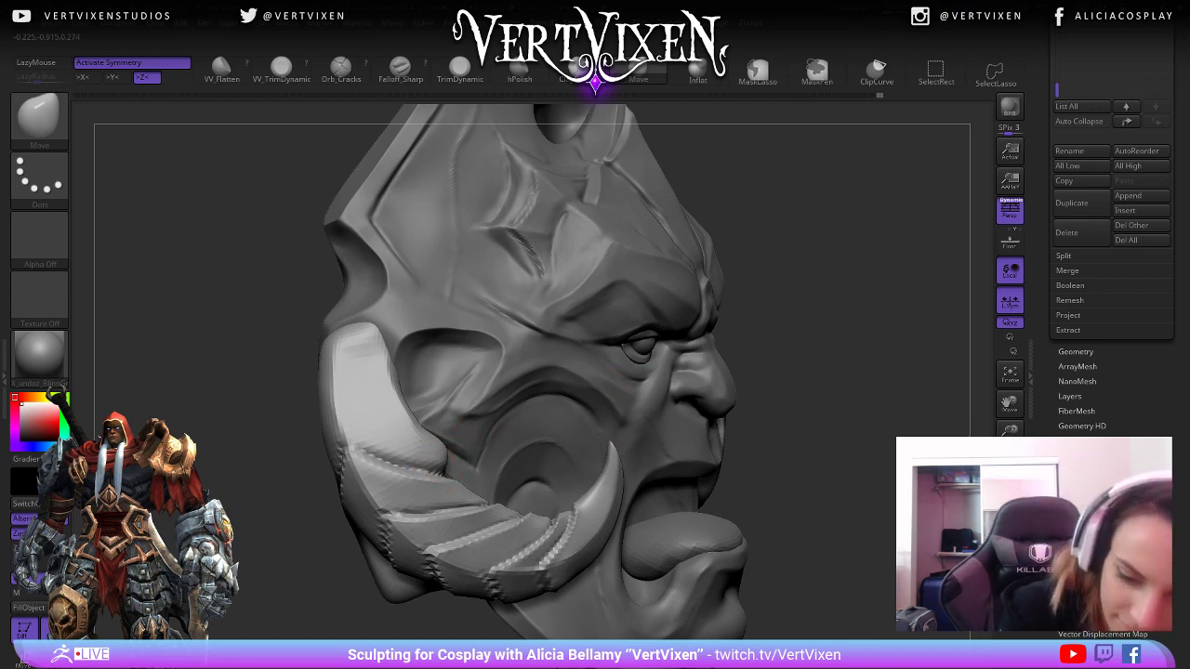
# Shape a small stepped corner where the horn's smooth upper section overlaps the first ridge, using a small Move brush.
pyautogui.moveTo(437, 455)
pyautogui.mouseDown(button='right')
pyautogui.moveTo(395, 459)
pyautogui.moveTo(447, 454)
pyautogui.mouseUp(button='right')
pyautogui.rightClick(395, 460)
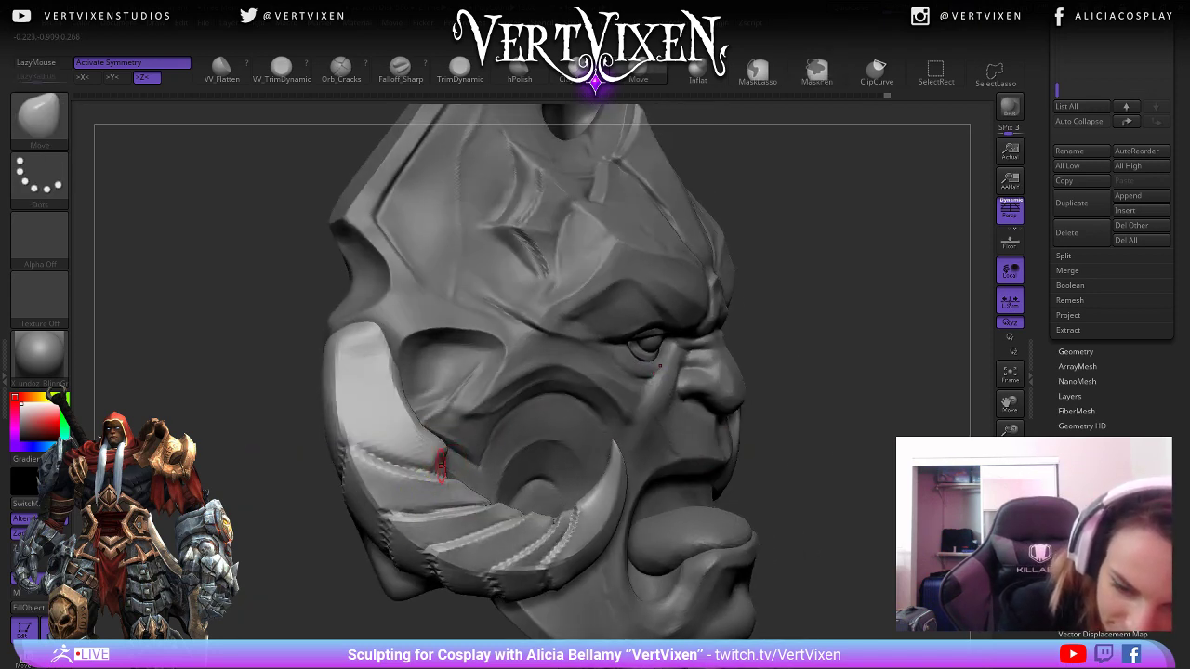
pyautogui.moveTo(368, 506); pyautogui.dragTo(445, 459, button='right')
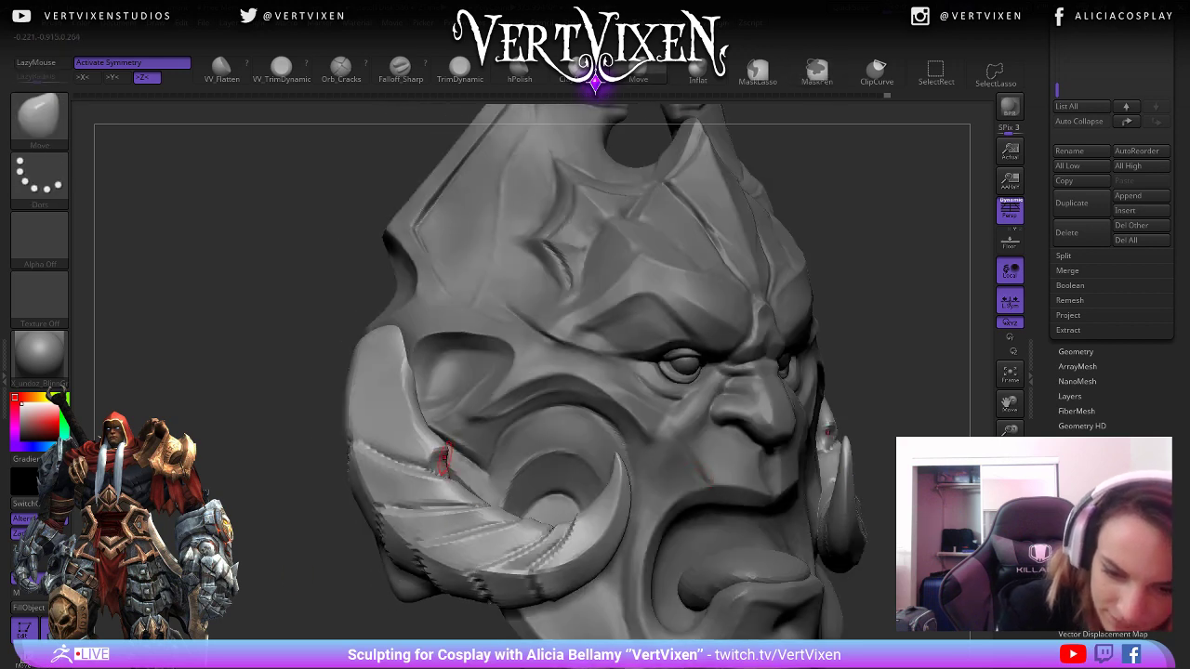
pyautogui.moveTo(331, 516); pyautogui.dragTo(410, 447, button='right')
pyautogui.rightClick(409, 400)
pyautogui.moveTo(464, 581); pyautogui.dragTo(461, 559)
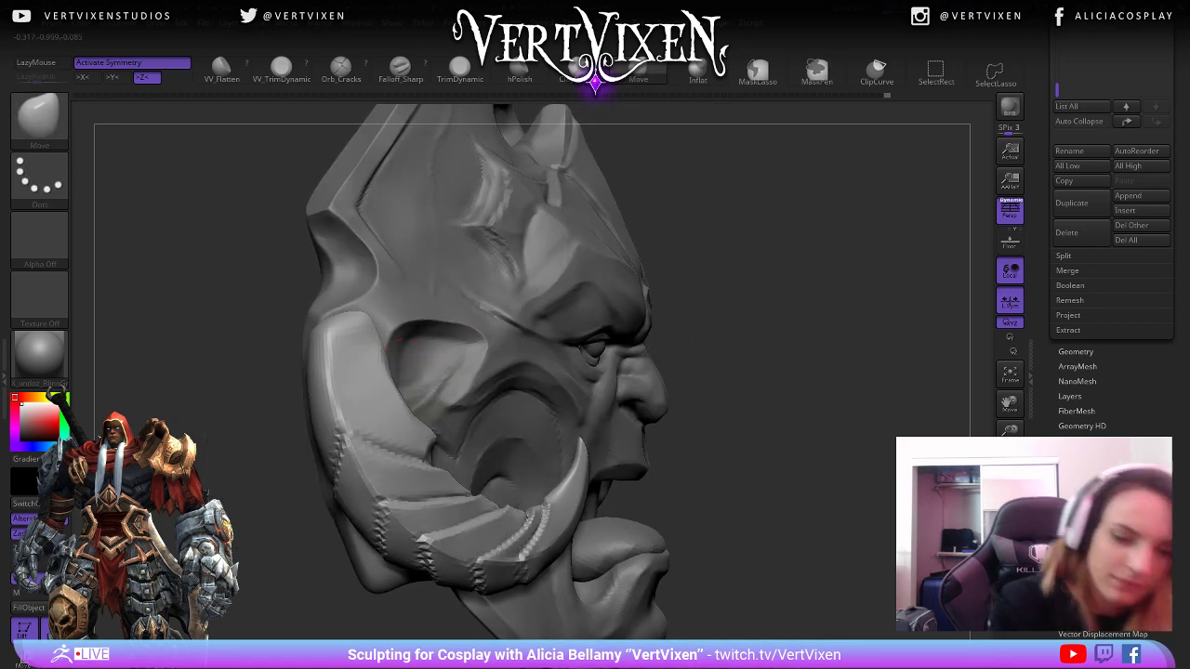
# Examine the whole head and the silhouette of both side horns from the side and the front.
pyautogui.moveTo(409, 465)
pyautogui.keyDown('ctrl'); pyautogui.mouseDown(button='right')
pyautogui.moveTo(376, 358)
pyautogui.moveTo(333, 346)
pyautogui.mouseUp(button='right'); pyautogui.keyUp('ctrl')
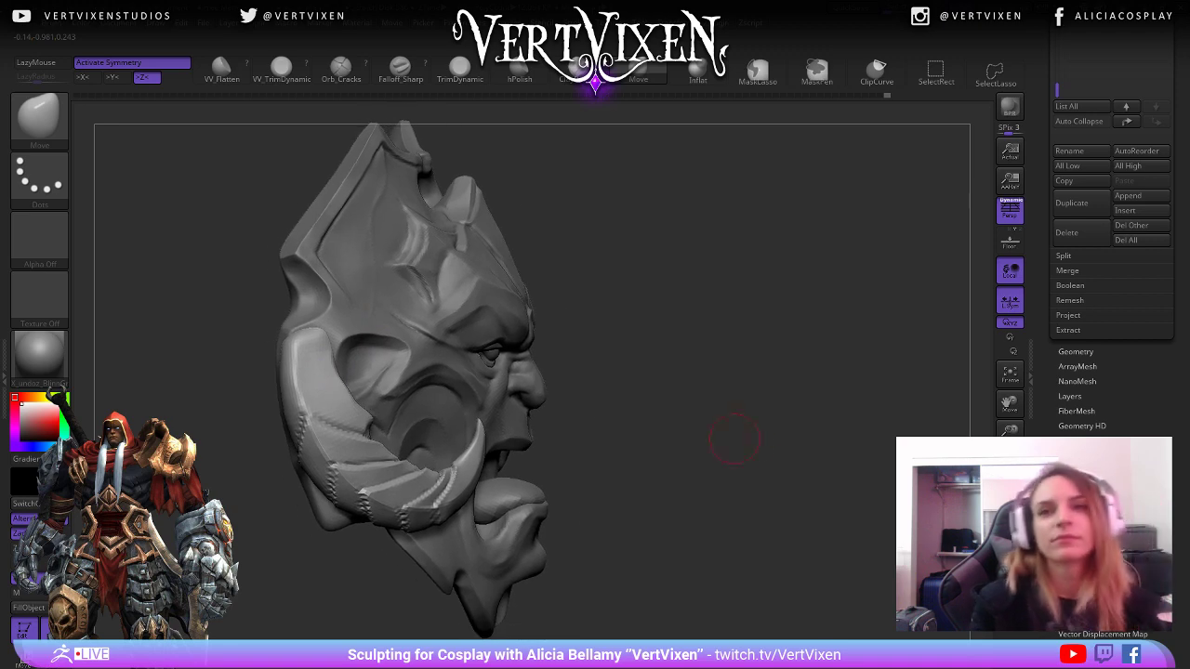
pyautogui.moveTo(730, 438)
pyautogui.mouseDown(button='right')
pyautogui.moveTo(656, 431)
pyautogui.moveTo(651, 372)
pyautogui.mouseUp(button='right')
pyautogui.keyDown('ctrl'); pyautogui.moveTo(758, 409); pyautogui.dragTo(762, 455, button='right'); pyautogui.keyUp('ctrl')
pyautogui.moveTo(818, 456)
pyautogui.mouseDown(button='right')
pyautogui.moveTo(749, 460)
pyautogui.moveTo(776, 465)
pyautogui.mouseUp(button='right')
pyautogui.moveTo(725, 549)
pyautogui.keyDown('ctrl'); pyautogui.mouseDown(button='right')
pyautogui.moveTo(702, 500)
pyautogui.moveTo(715, 500)
pyautogui.mouseUp(button='right'); pyautogui.keyUp('ctrl')
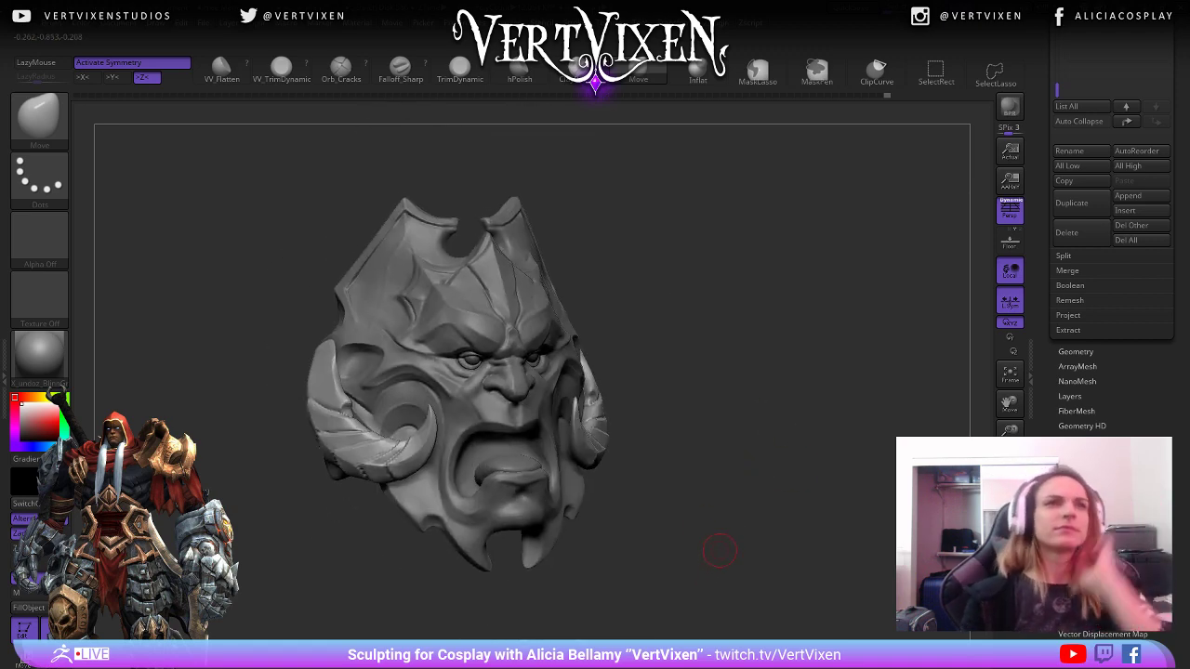
pyautogui.moveTo(719, 551); pyautogui.dragTo(823, 547, button='right')
pyautogui.moveTo(412, 345)
pyautogui.keyDown('alt'); pyautogui.mouseDown(button='right')
pyautogui.moveTo(439, 364)
pyautogui.moveTo(421, 387)
pyautogui.mouseUp(button='right'); pyautogui.keyUp('alt')
# Try to reshape the blunt upper end of the horn from the edge-on view with a larger Move brush.
pyautogui.press('space')
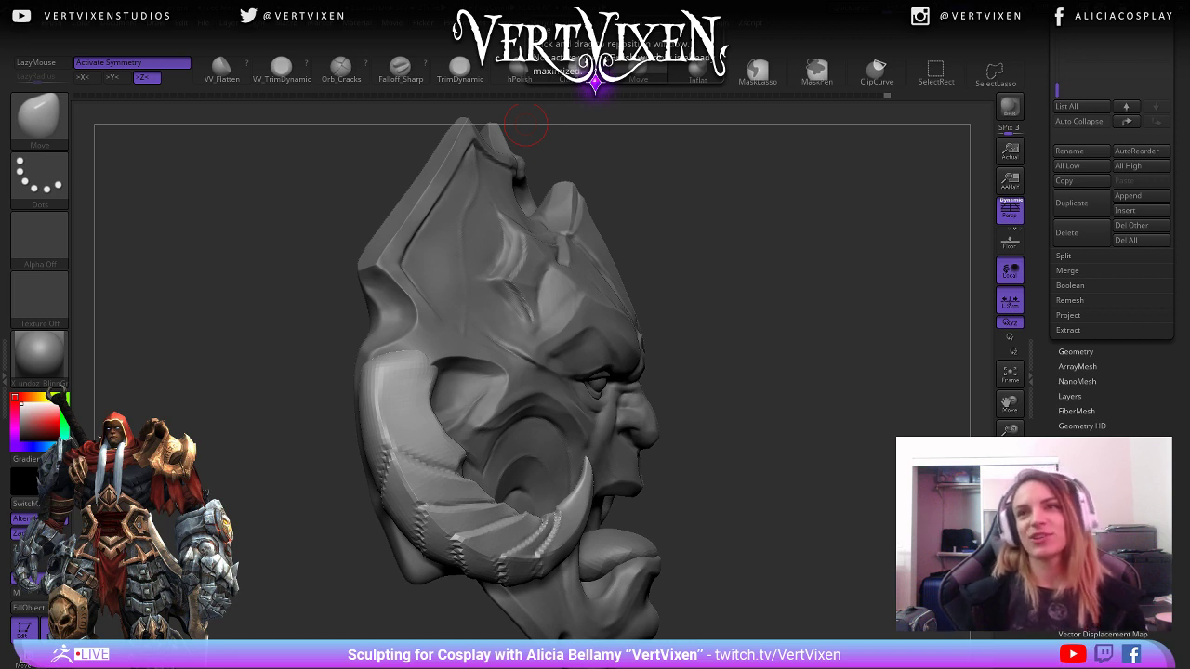
pyautogui.moveTo(734, 321)
pyautogui.mouseDown()
pyautogui.moveTo(781, 342)
pyautogui.moveTo(810, 404)
pyautogui.moveTo(831, 391)
pyautogui.moveTo(893, 399)
pyautogui.mouseUp()
pyautogui.keyDown('alt'); pyautogui.moveTo(651, 382); pyautogui.dragTo(540, 354); pyautogui.keyUp('alt')
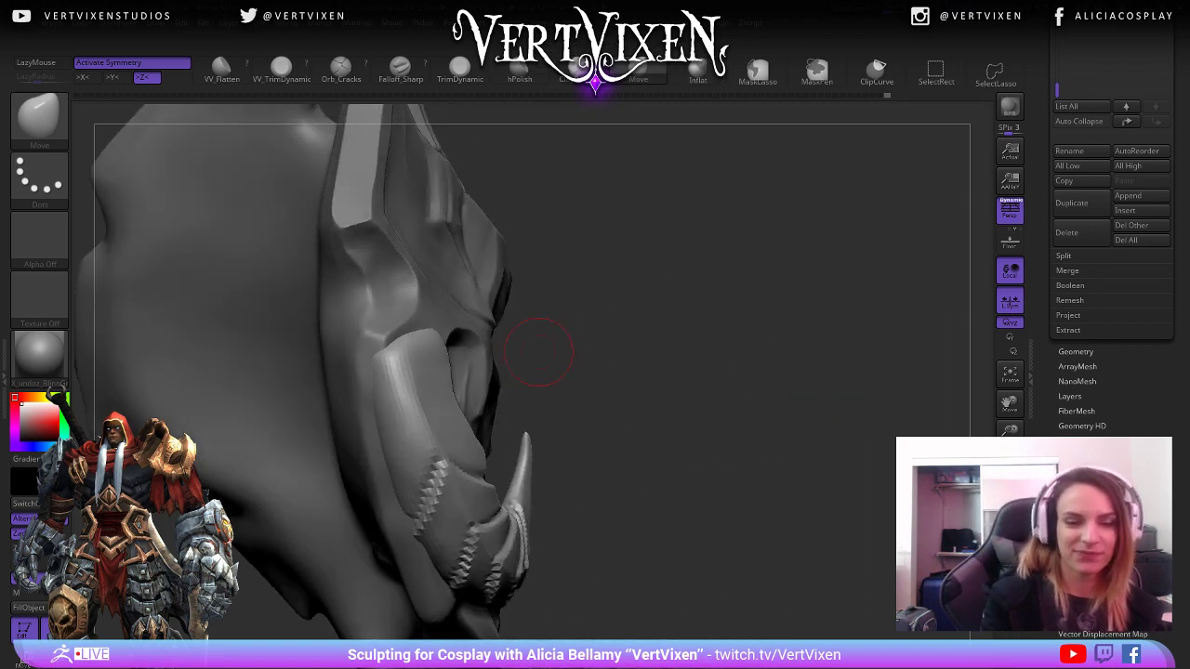
pyautogui.press('space')
pyautogui.moveTo(409, 351)
pyautogui.mouseDown()
pyautogui.moveTo(427, 352)
pyautogui.moveTo(409, 361)
pyautogui.mouseUp()
pyautogui.press('space')
pyautogui.moveTo(432, 354); pyautogui.dragTo(422, 352)
pyautogui.hotkey('ctrl', 'z')
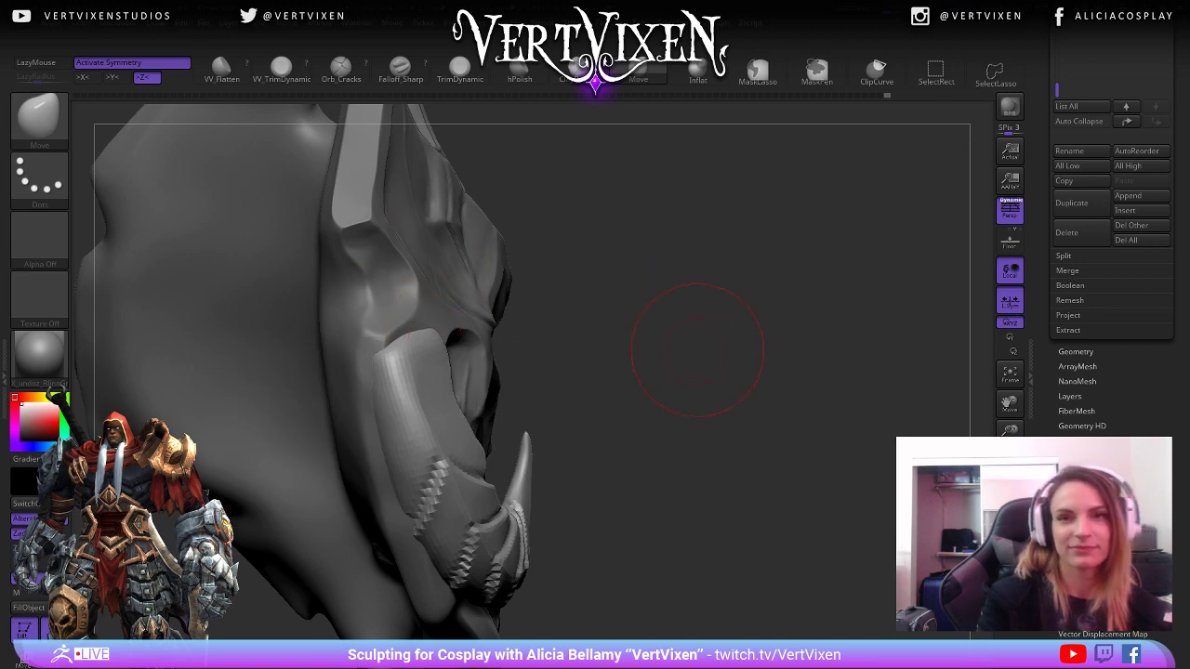
# Adjust the contour of the horn's smooth upper section beside the hollow with a large Move brush.
pyautogui.moveTo(696, 345); pyautogui.dragTo(608, 358)
pyautogui.keyDown('shift'); pyautogui.moveTo(450, 370); pyautogui.dragTo(439, 350); pyautogui.keyUp('shift')
pyautogui.moveTo(711, 367); pyautogui.dragTo(609, 377)
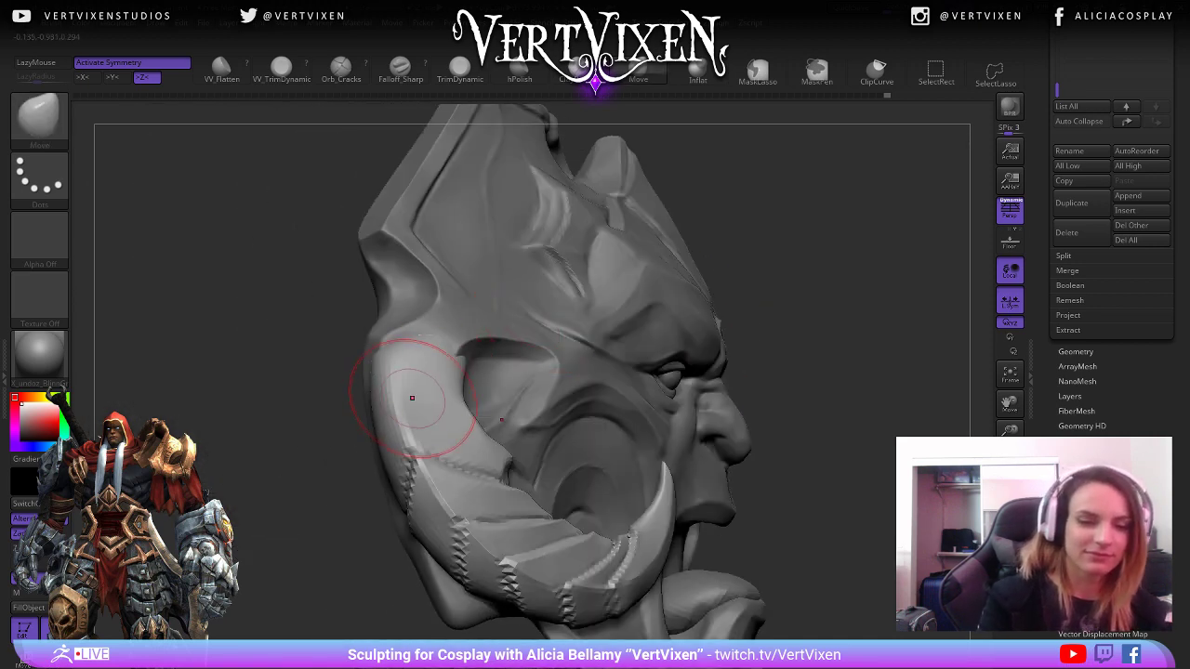
pyautogui.press('space')
pyautogui.moveTo(416, 400); pyautogui.dragTo(426, 400)
pyautogui.moveTo(732, 363); pyautogui.dragTo(651, 343)
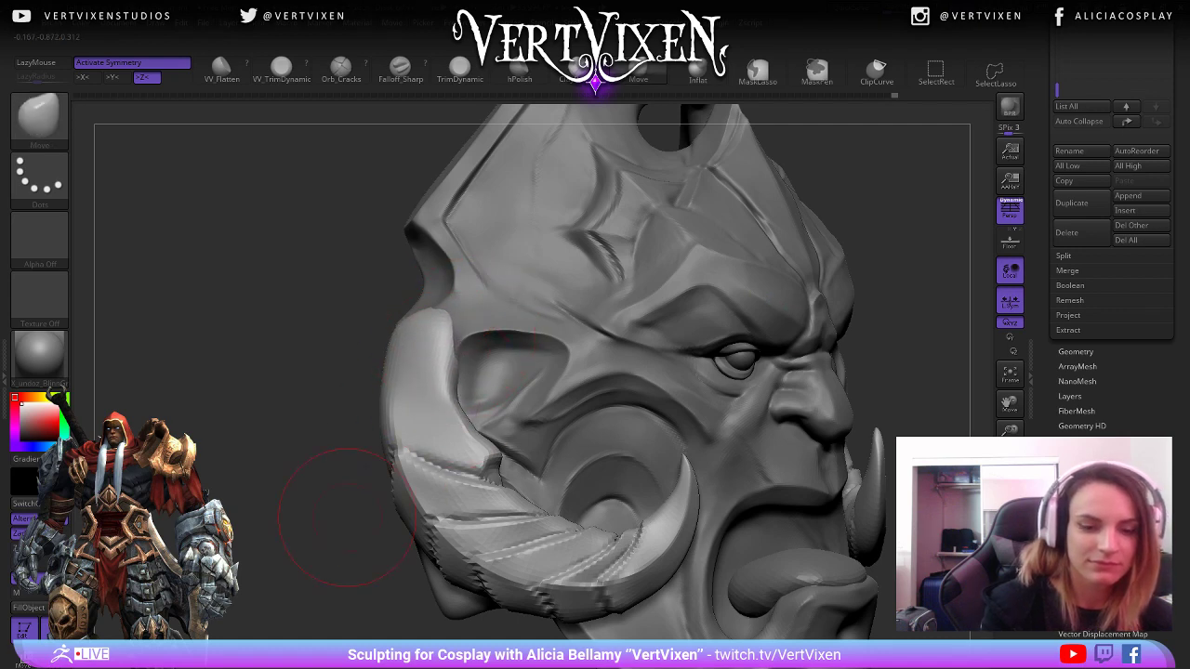
# Flatten the upper end of the side horn and pull its inner corner out toward the hollow beside it.
pyautogui.moveTo(321, 526); pyautogui.dragTo(576, 506)
pyautogui.moveTo(532, 299)
pyautogui.mouseDown()
pyautogui.moveTo(465, 451)
pyautogui.moveTo(409, 493)
pyautogui.mouseUp()
pyautogui.moveTo(774, 398)
pyautogui.mouseDown()
pyautogui.moveTo(805, 391)
pyautogui.moveTo(777, 414)
pyautogui.mouseUp()
pyautogui.scroll(3, 431, 381)
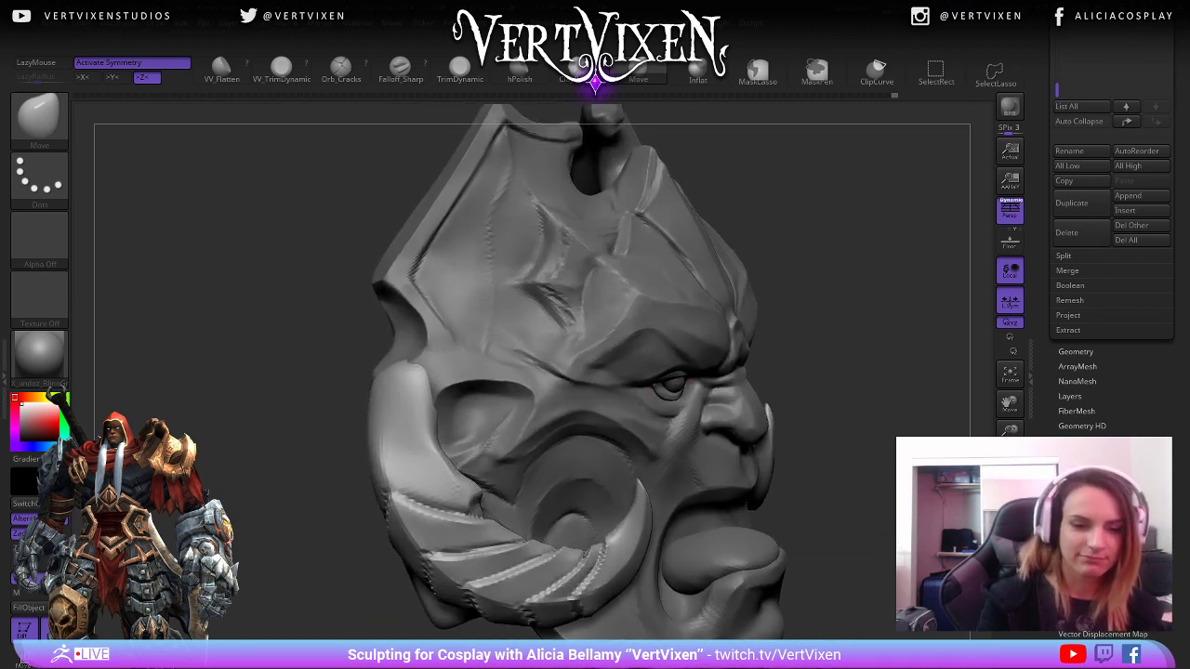
pyautogui.press('space')
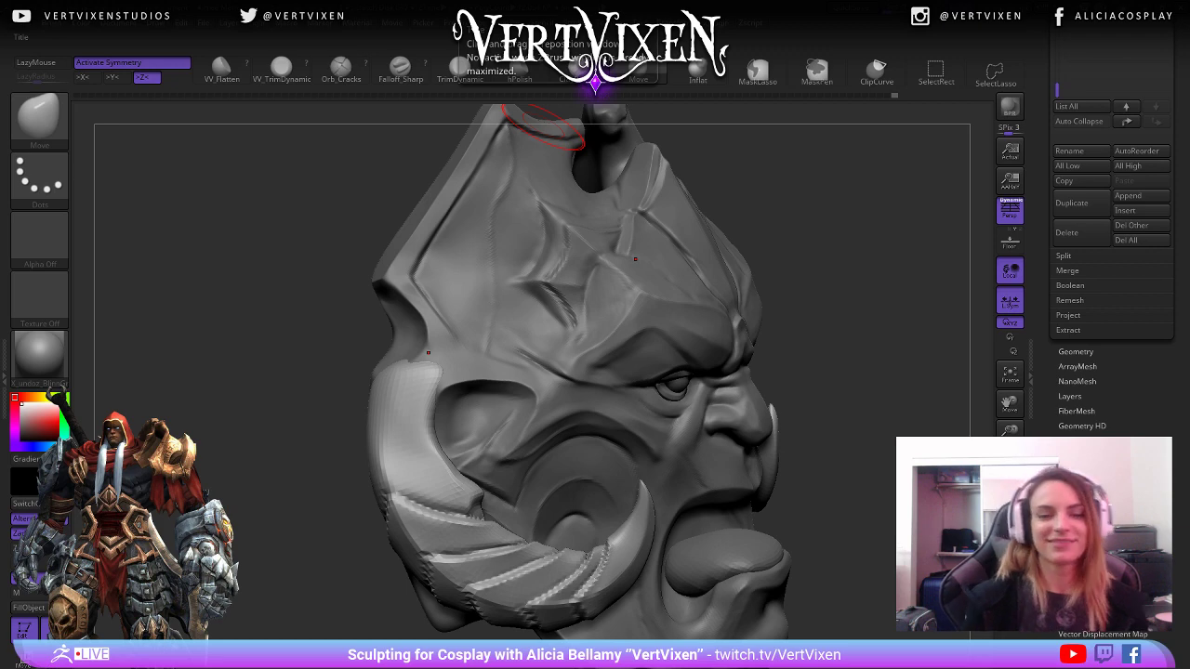
pyautogui.moveTo(828, 389)
pyautogui.mouseDown()
pyautogui.moveTo(772, 353)
pyautogui.moveTo(391, 386)
pyautogui.mouseUp()
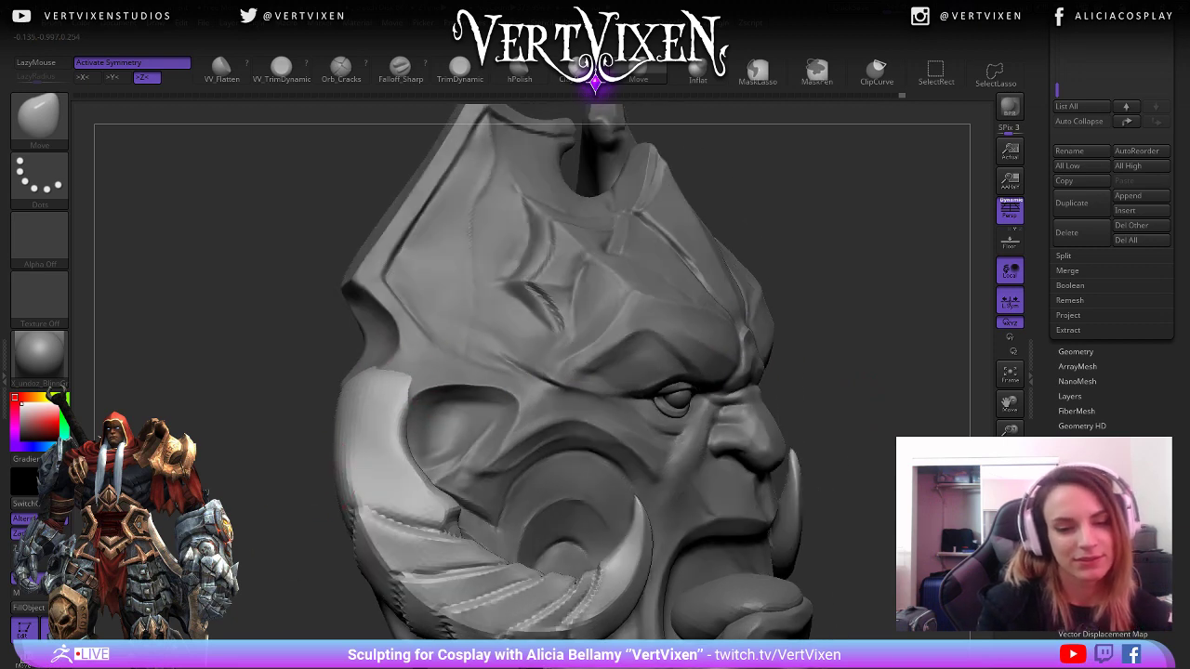
pyautogui.press('ctrl')
pyautogui.moveTo(837, 305); pyautogui.dragTo(390, 381)
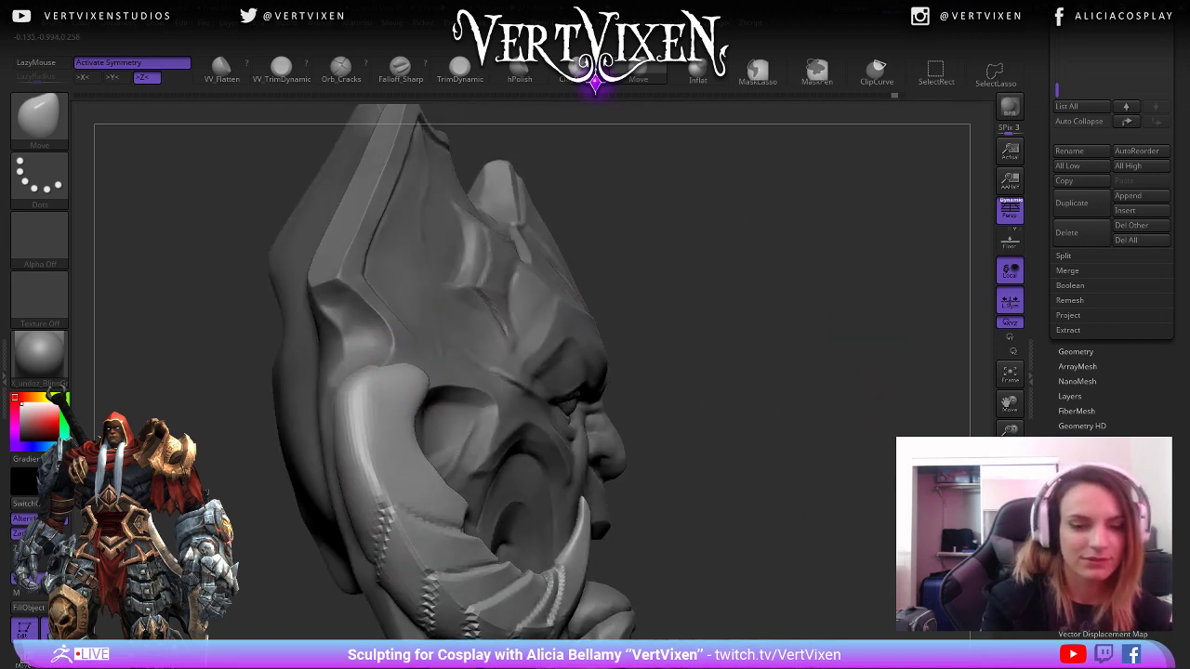
pyautogui.moveTo(390, 381); pyautogui.dragTo(400, 390)
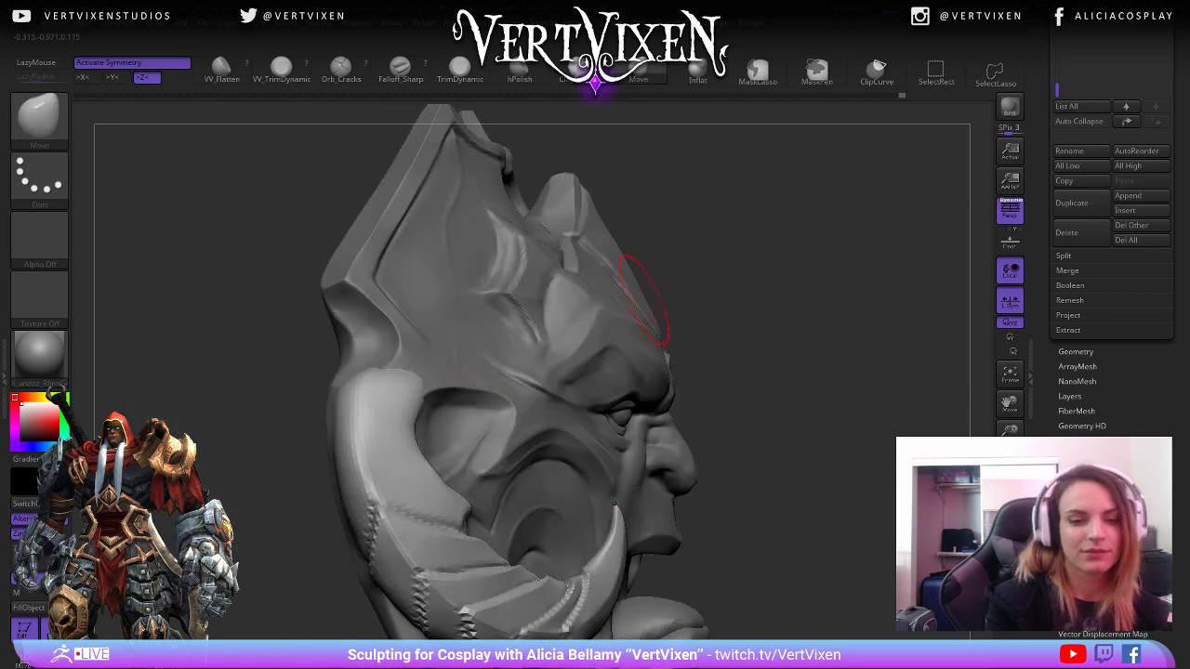
# Try to draw the inner corner of the horn's upper end out into a longer hook over the hollow.
pyautogui.moveTo(492, 345); pyautogui.dragTo(523, 364, button='right')
pyautogui.press('shift')
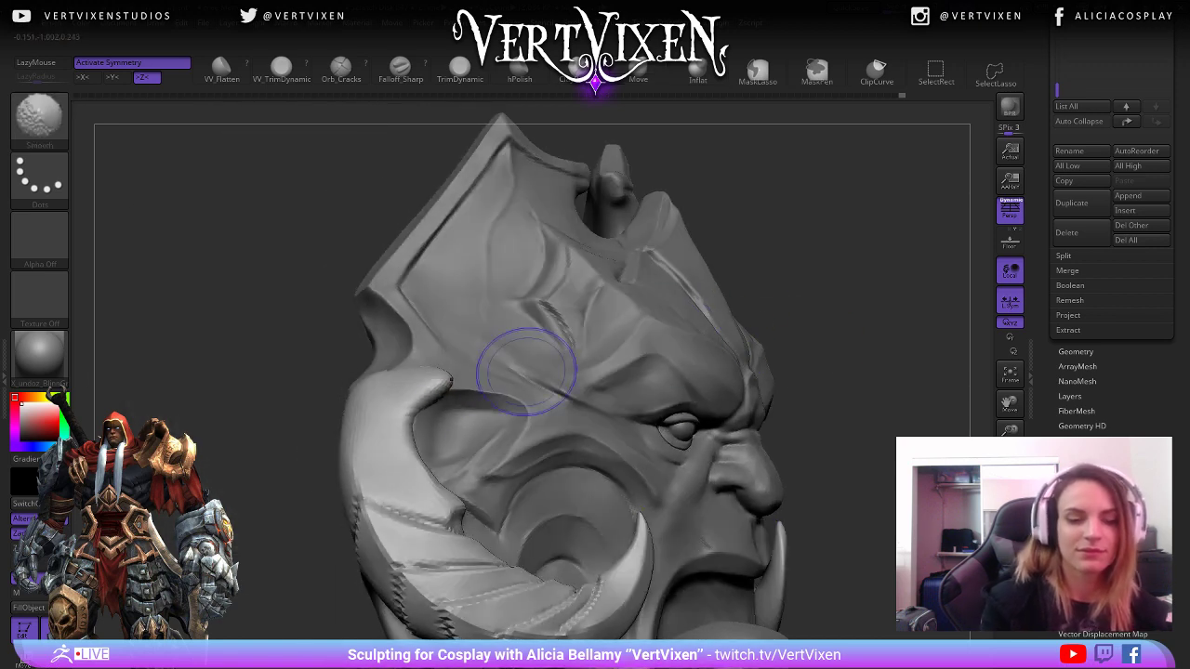
pyautogui.moveTo(398, 372); pyautogui.dragTo(539, 441, button='right')
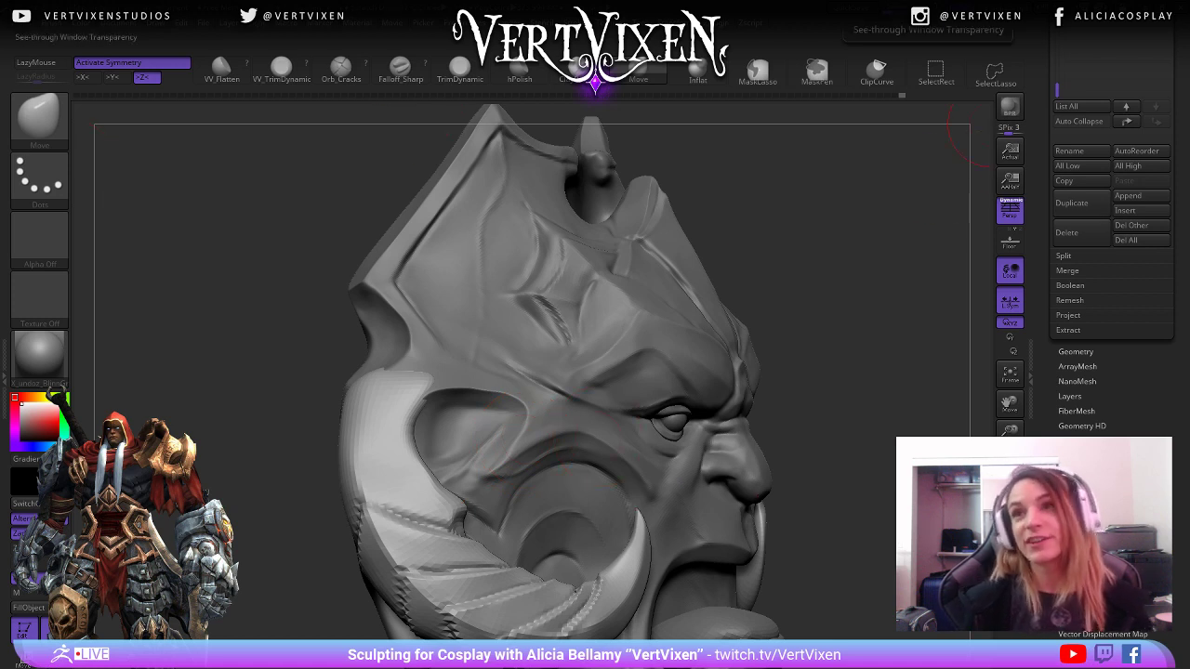
# Refine the inner corner of the horn's upper end into a short hooked point and tidy the curve beneath it.
pyautogui.moveTo(972, 139)
pyautogui.mouseDown(button='right')
pyautogui.moveTo(763, 372)
pyautogui.moveTo(829, 420)
pyautogui.moveTo(795, 445)
pyautogui.mouseUp(button='right')
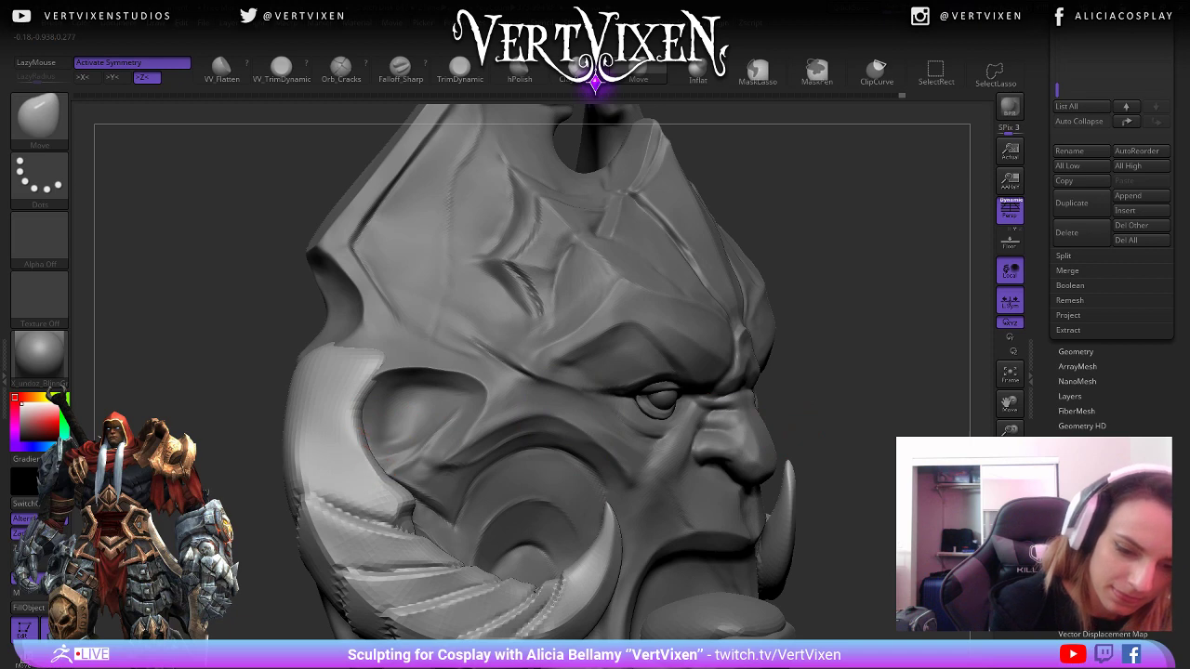
pyautogui.moveTo(388, 449); pyautogui.dragTo(367, 423, button='right')
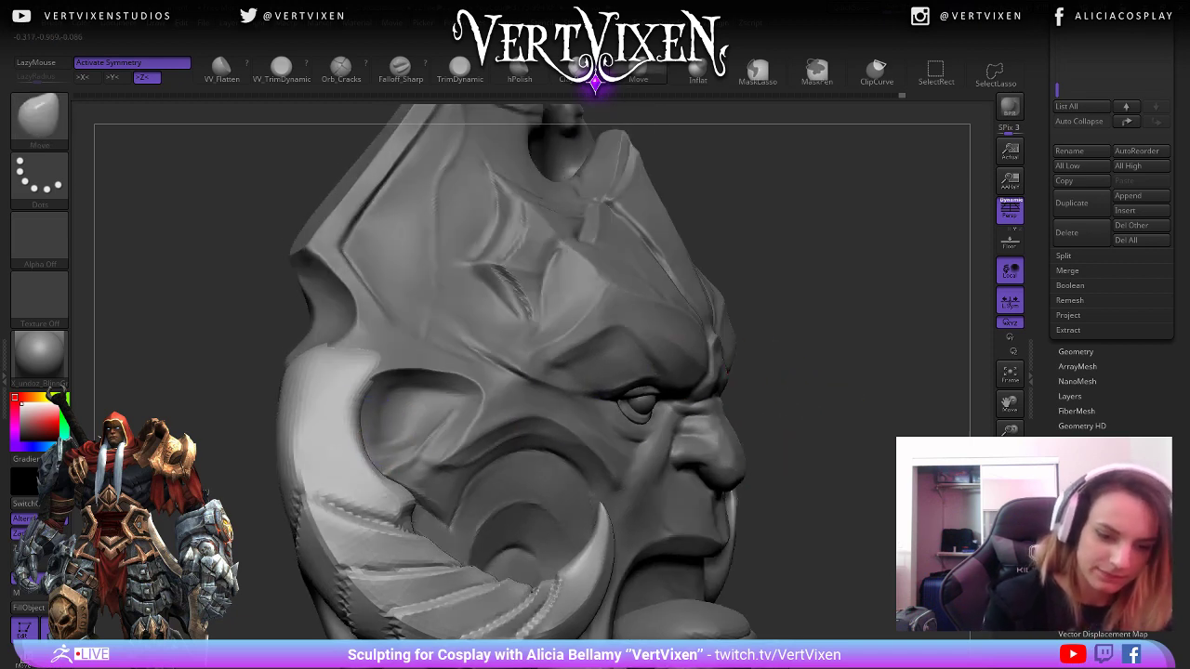
pyautogui.moveTo(437, 437)
pyautogui.mouseDown(button='right')
pyautogui.moveTo(441, 465)
pyautogui.moveTo(835, 407)
pyautogui.mouseUp(button='right')
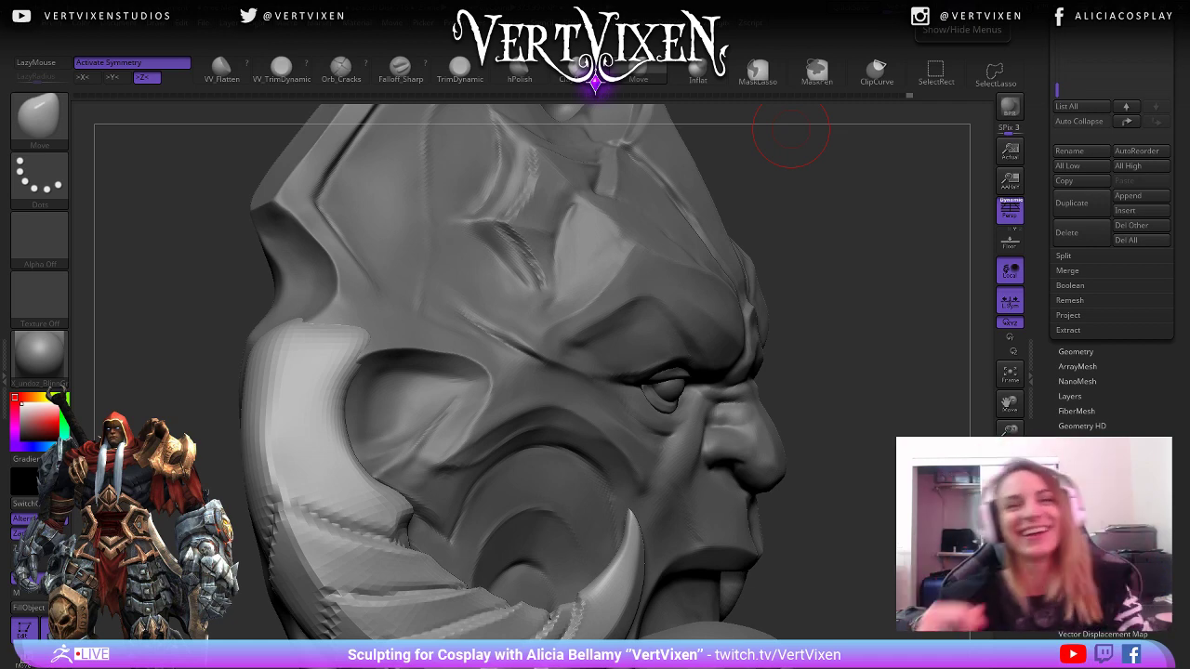
# Examine the horn's hooked upper end and its fit against the face from three-quarter and front angles.
pyautogui.moveTo(790, 133)
pyautogui.mouseDown()
pyautogui.moveTo(796, 266)
pyautogui.moveTo(828, 271)
pyautogui.moveTo(810, 298)
pyautogui.moveTo(816, 289)
pyautogui.moveTo(390, 388)
pyautogui.mouseUp()
pyautogui.moveTo(883, 316); pyautogui.dragTo(707, 381)
pyautogui.press('space')
pyautogui.moveTo(839, 319); pyautogui.dragTo(846, 318)
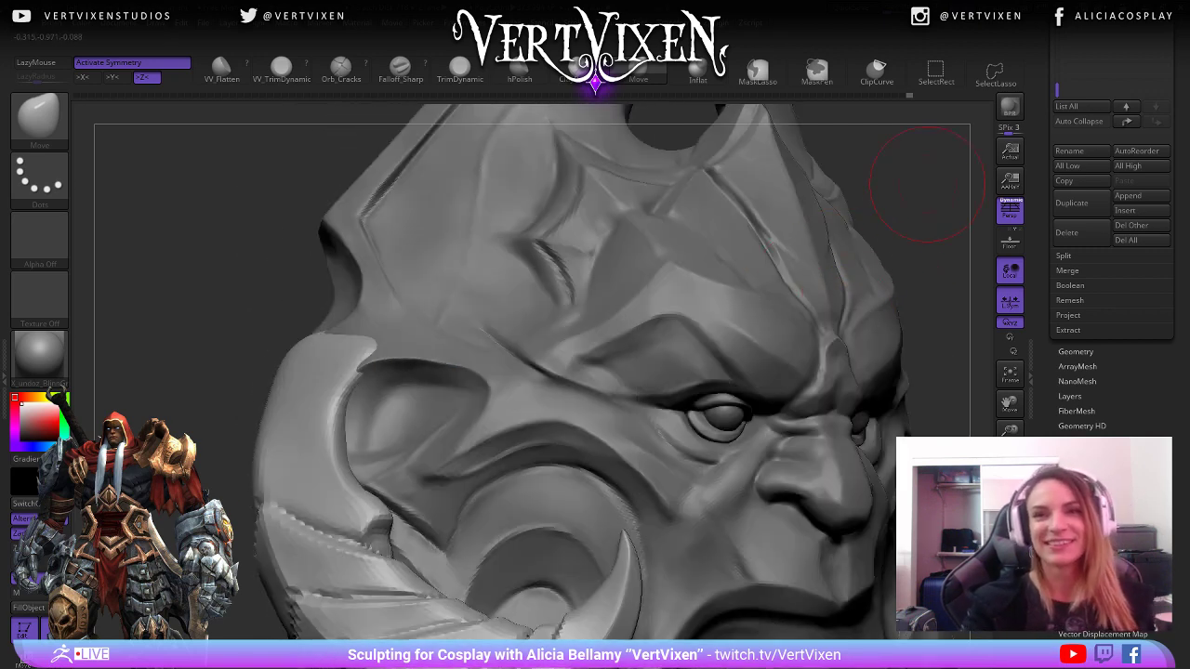
pyautogui.moveTo(934, 244); pyautogui.dragTo(916, 225)
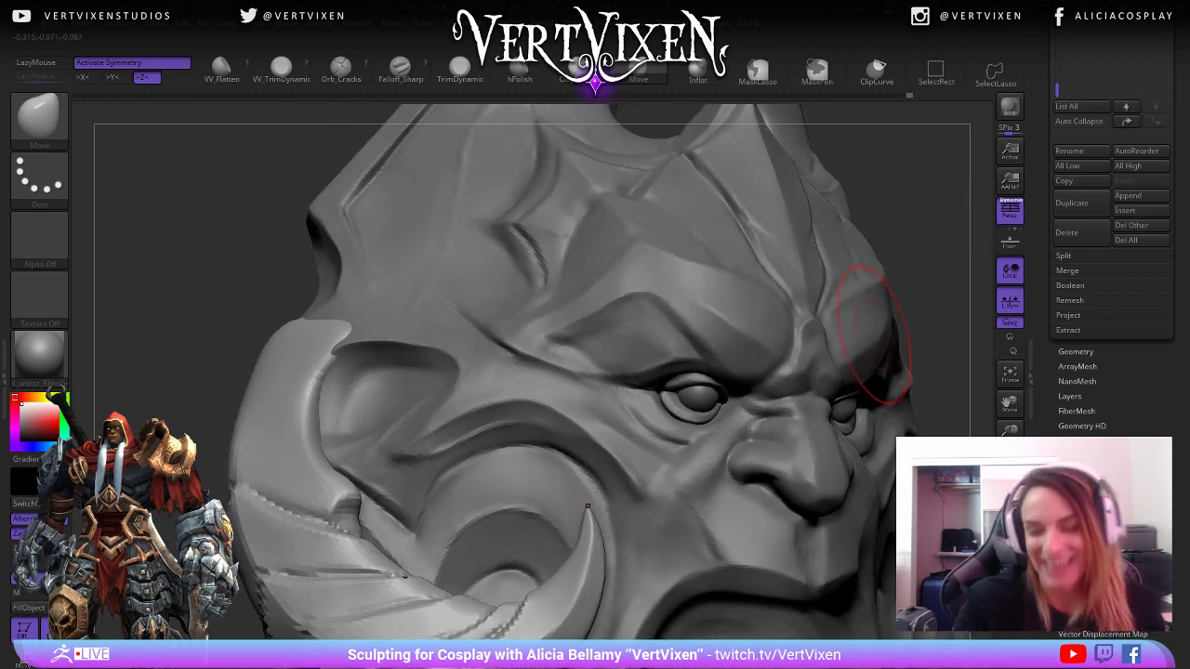
pyautogui.moveTo(902, 310)
pyautogui.mouseDown()
pyautogui.moveTo(897, 233)
pyautogui.moveTo(846, 242)
pyautogui.moveTo(881, 274)
pyautogui.mouseUp()
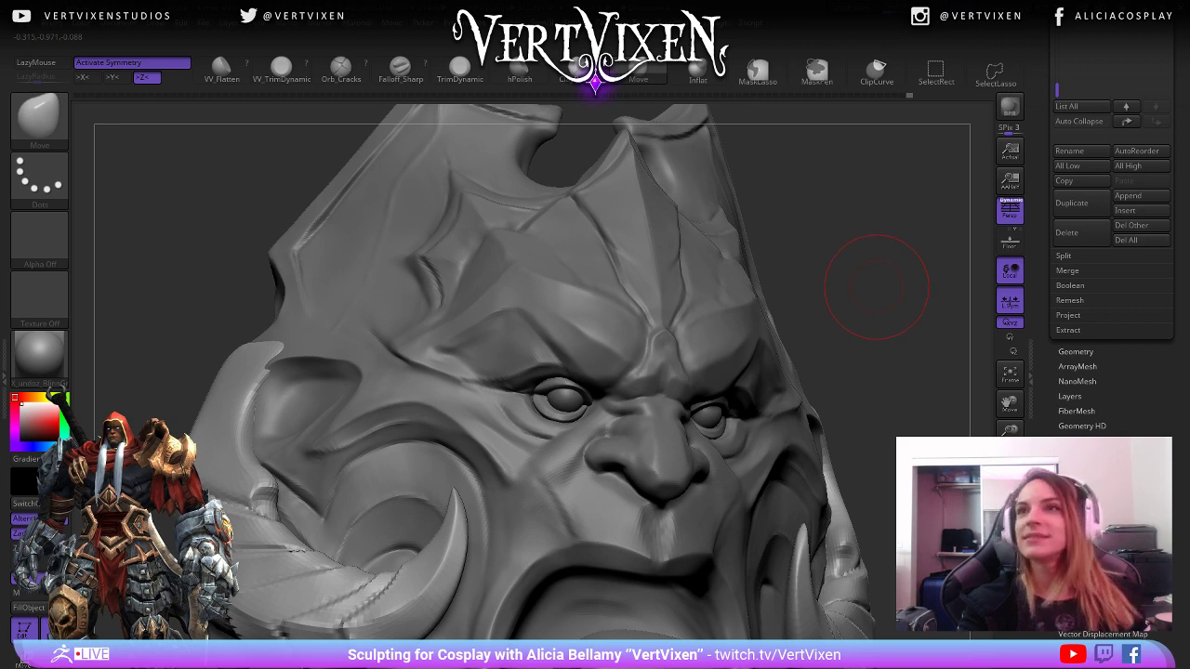
# Inspect the horn's upper end from the back and side, and set the Move brush's draw size to 33.
pyautogui.moveTo(876, 288)
pyautogui.mouseDown()
pyautogui.moveTo(876, 263)
pyautogui.moveTo(863, 297)
pyautogui.moveTo(862, 258)
pyautogui.moveTo(860, 270)
pyautogui.moveTo(883, 275)
pyautogui.mouseUp()
pyautogui.moveTo(372, 299); pyautogui.dragTo(346, 279)
pyautogui.moveTo(558, 279)
pyautogui.mouseDown()
pyautogui.moveTo(613, 277)
pyautogui.moveTo(638, 360)
pyautogui.moveTo(545, 306)
pyautogui.moveTo(425, 372)
pyautogui.mouseUp()
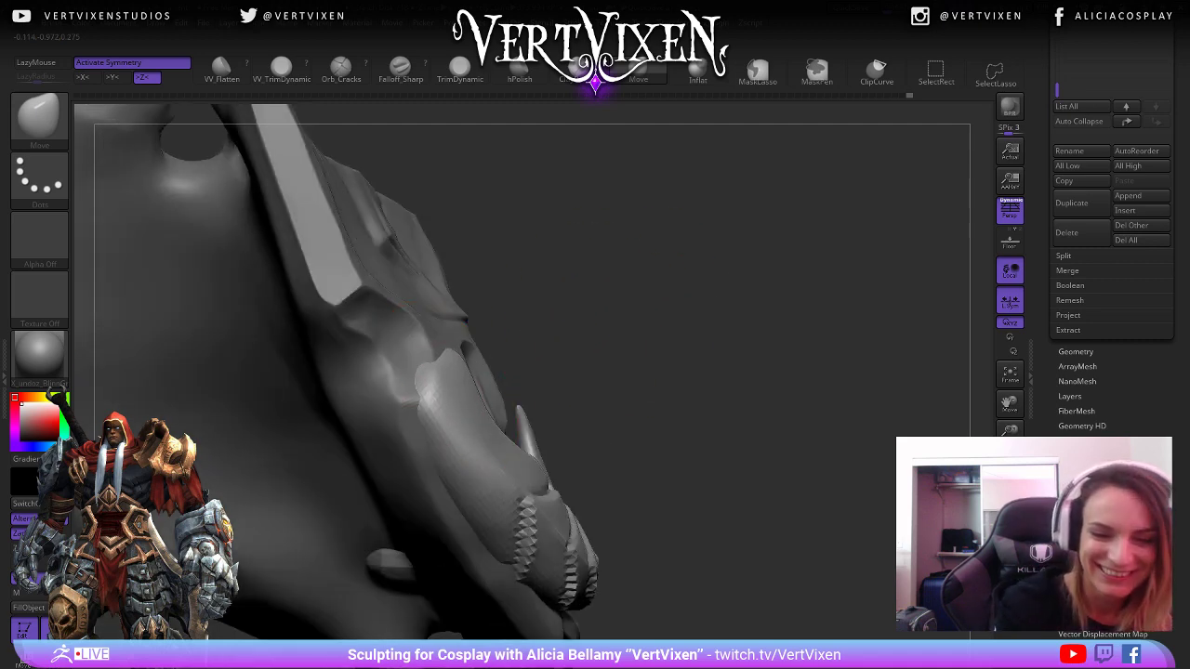
pyautogui.moveTo(425, 372); pyautogui.dragTo(820, 307, button='right')
pyautogui.rightClick(820, 307)
pyautogui.rightClick(512, 177)
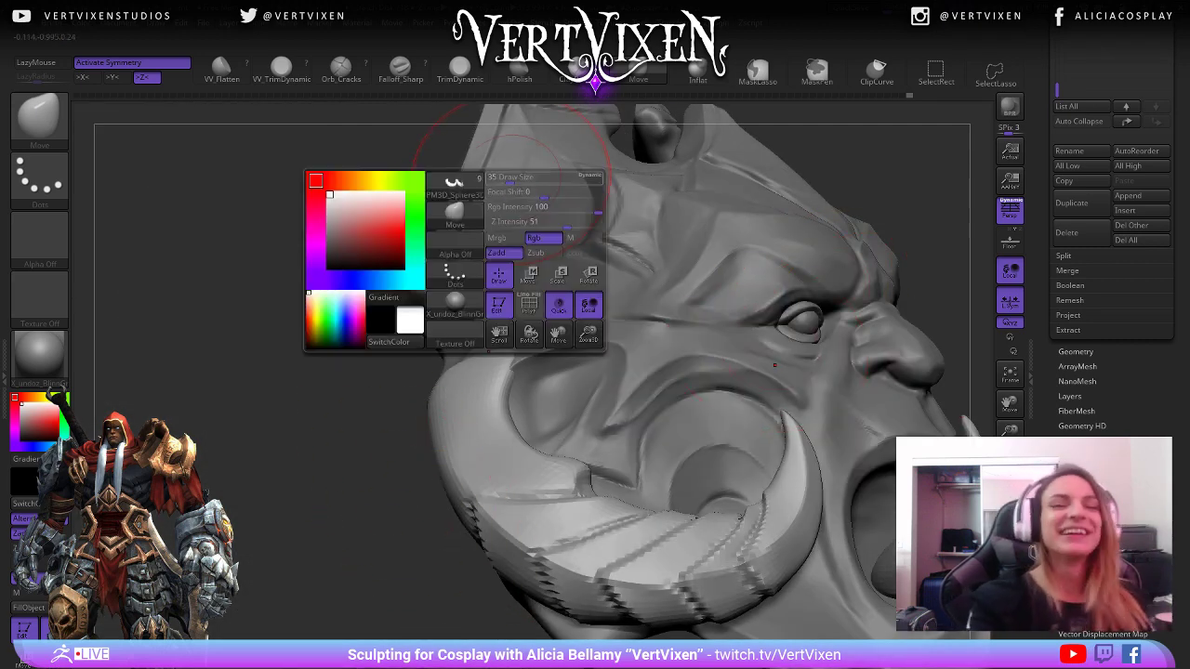
pyautogui.moveTo(512, 176)
pyautogui.mouseDown()
pyautogui.moveTo(573, 191)
pyautogui.moveTo(510, 176)
pyautogui.mouseUp()
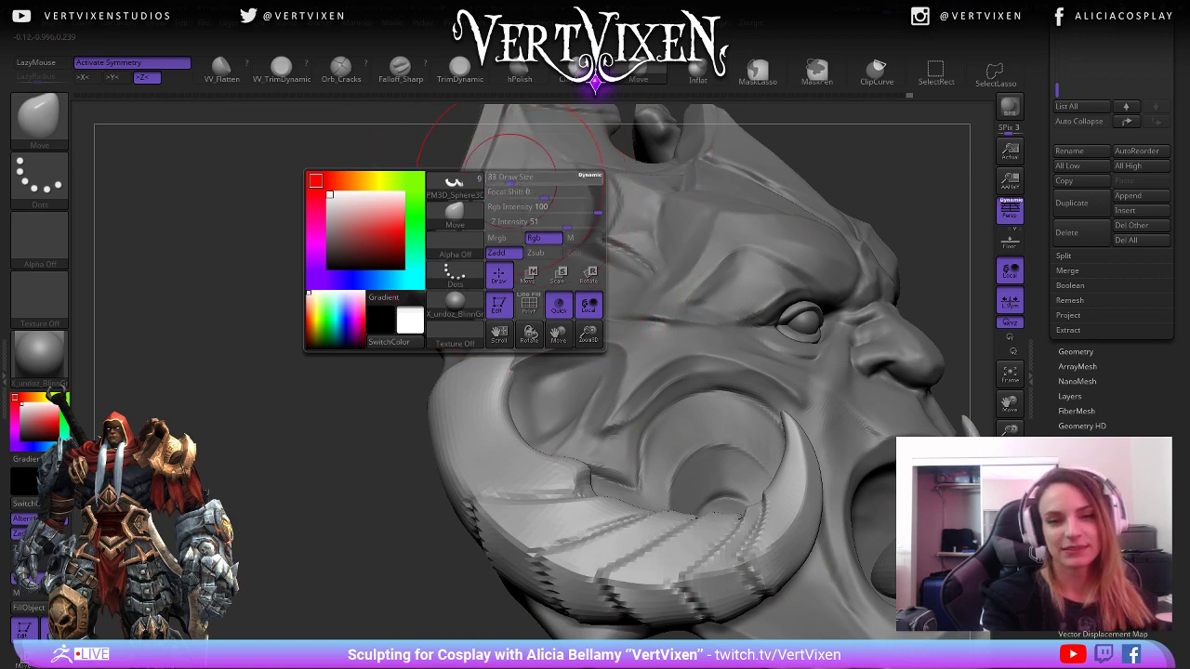
# Adjust the inner end of the horn's uppermost ridge in side view and save the project.
pyautogui.keyDown('alt'); pyautogui.moveTo(930, 186); pyautogui.dragTo(839, 141, button='right'); pyautogui.keyUp('alt')
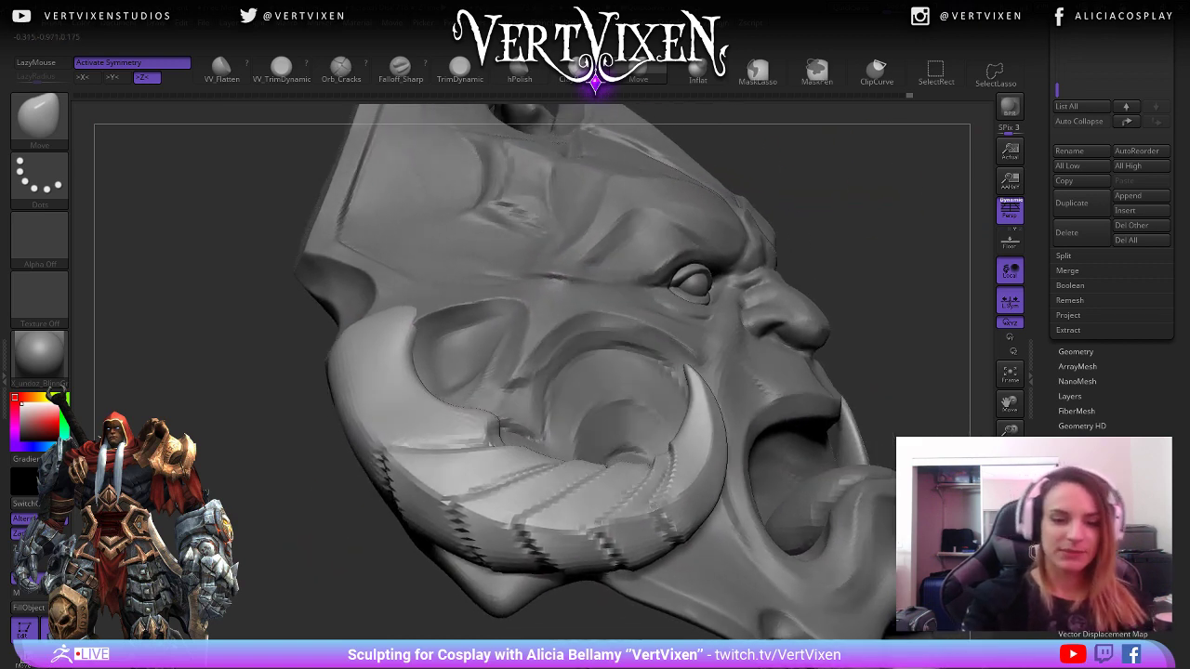
pyautogui.moveTo(698, 567)
pyautogui.mouseDown(button='right')
pyautogui.moveTo(632, 558)
pyautogui.moveTo(589, 600)
pyautogui.moveTo(560, 589)
pyautogui.mouseUp(button='right')
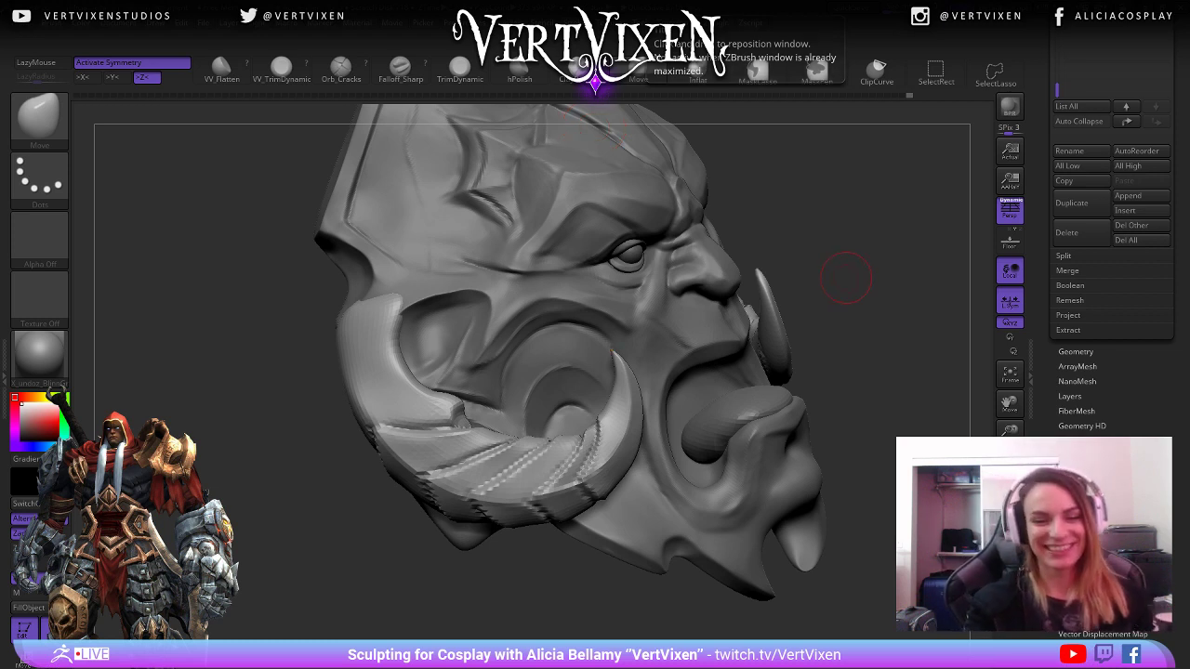
pyautogui.moveTo(855, 281)
pyautogui.mouseDown()
pyautogui.moveTo(836, 305)
pyautogui.moveTo(849, 341)
pyautogui.moveTo(800, 409)
pyautogui.moveTo(451, 401)
pyautogui.mouseUp()
pyautogui.press('space')
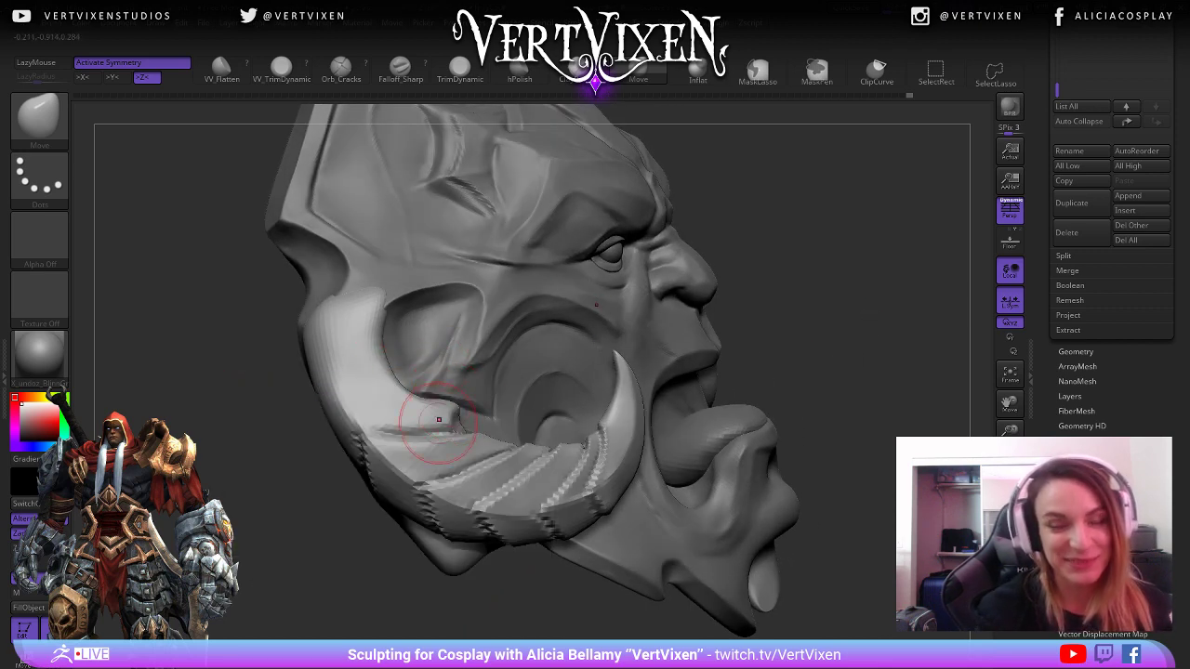
pyautogui.moveTo(809, 300)
pyautogui.mouseDown()
pyautogui.moveTo(874, 303)
pyautogui.moveTo(830, 309)
pyautogui.mouseUp()
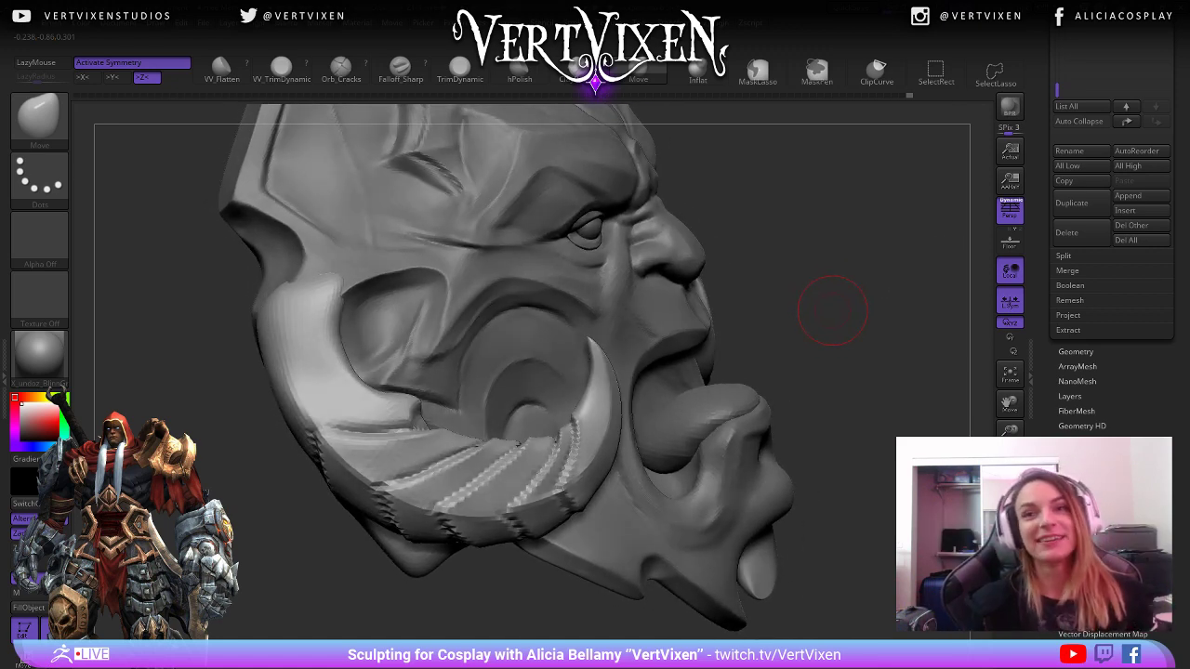
pyautogui.hotkey('ctrl', 's')
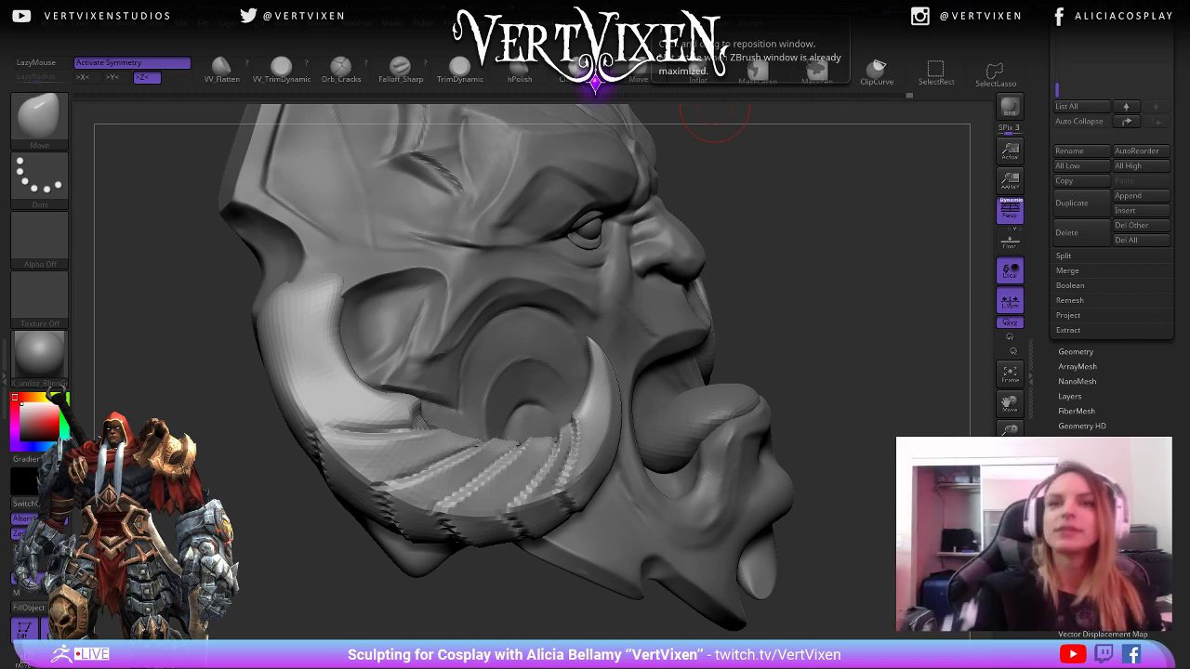
# Nudge the outer edge of the horn's upper end in toward the head and smooth the surface below it.
pyautogui.moveTo(795, 228)
pyautogui.mouseDown()
pyautogui.moveTo(783, 313)
pyautogui.moveTo(789, 297)
pyautogui.mouseUp()
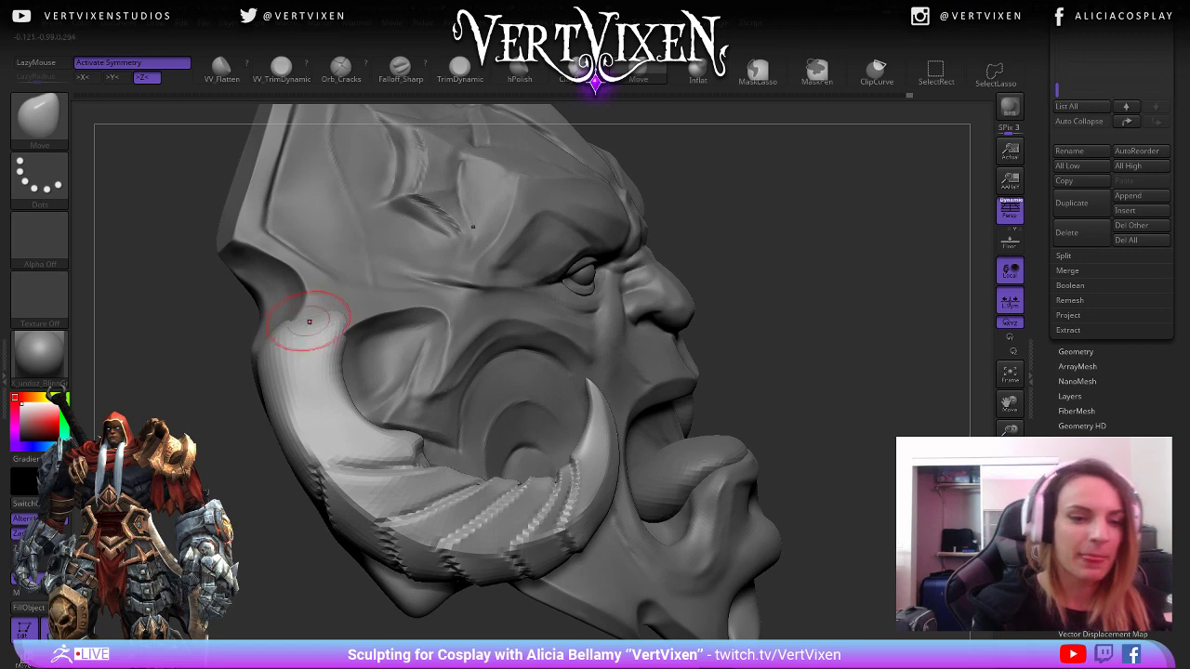
pyautogui.moveTo(280, 345); pyautogui.dragTo(299, 338)
pyautogui.moveTo(786, 311); pyautogui.dragTo(941, 344)
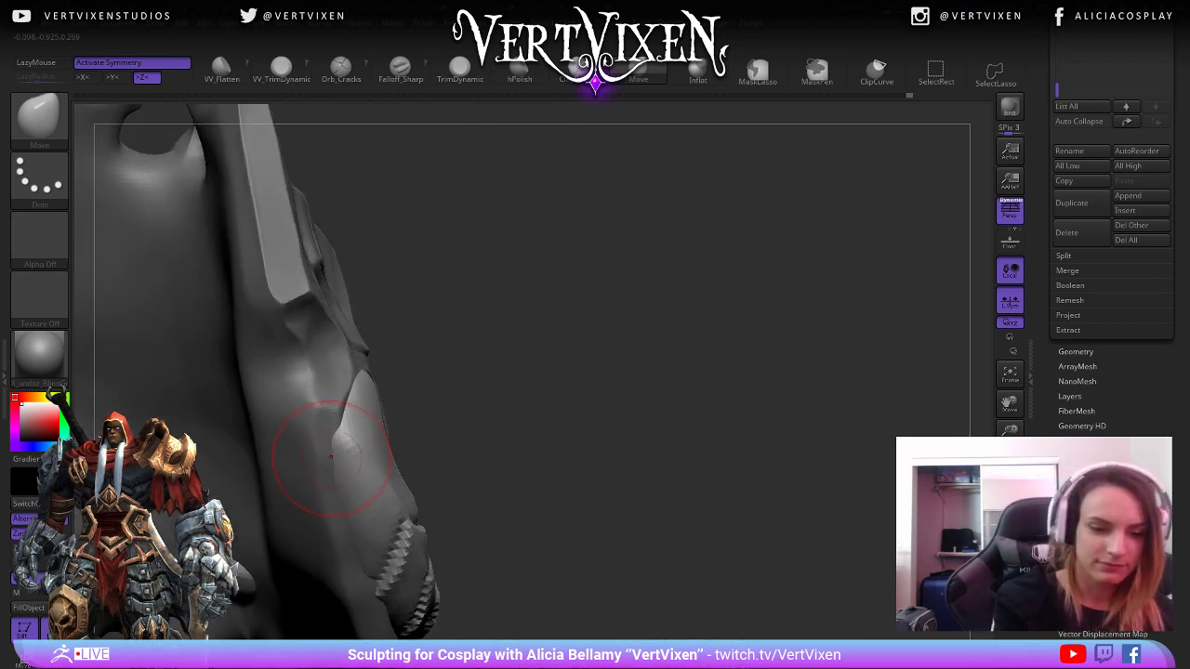
pyautogui.moveTo(438, 345); pyautogui.dragTo(359, 398)
pyautogui.moveTo(438, 345); pyautogui.dragTo(400, 372)
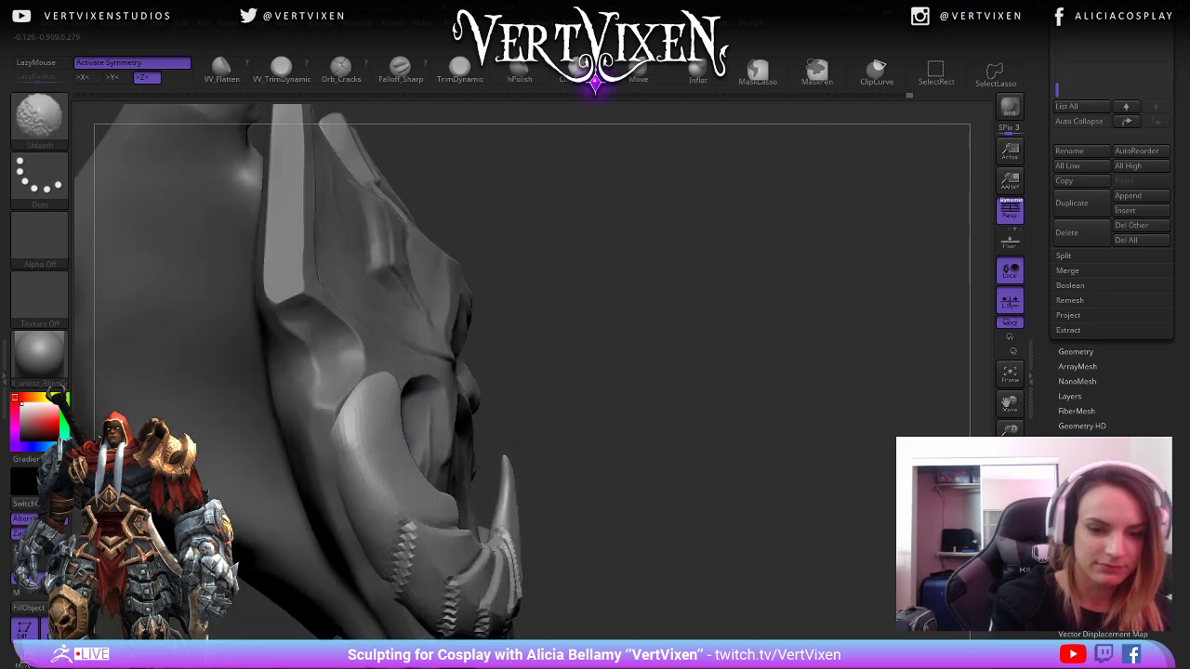
pyautogui.keyDown('shift'); pyautogui.moveTo(357, 441); pyautogui.dragTo(353, 400); pyautogui.keyUp('shift')
# Smooth the rear corner of the horn's upper end and soften its transition into the side of the head.
pyautogui.moveTo(595, 327)
pyautogui.mouseDown()
pyautogui.moveTo(665, 329)
pyautogui.moveTo(651, 346)
pyautogui.moveTo(782, 362)
pyautogui.moveTo(558, 359)
pyautogui.moveTo(638, 345)
pyautogui.moveTo(563, 353)
pyautogui.mouseUp()
pyautogui.moveTo(498, 409); pyautogui.dragTo(484, 416)
pyautogui.moveTo(651, 372); pyautogui.dragTo(692, 374)
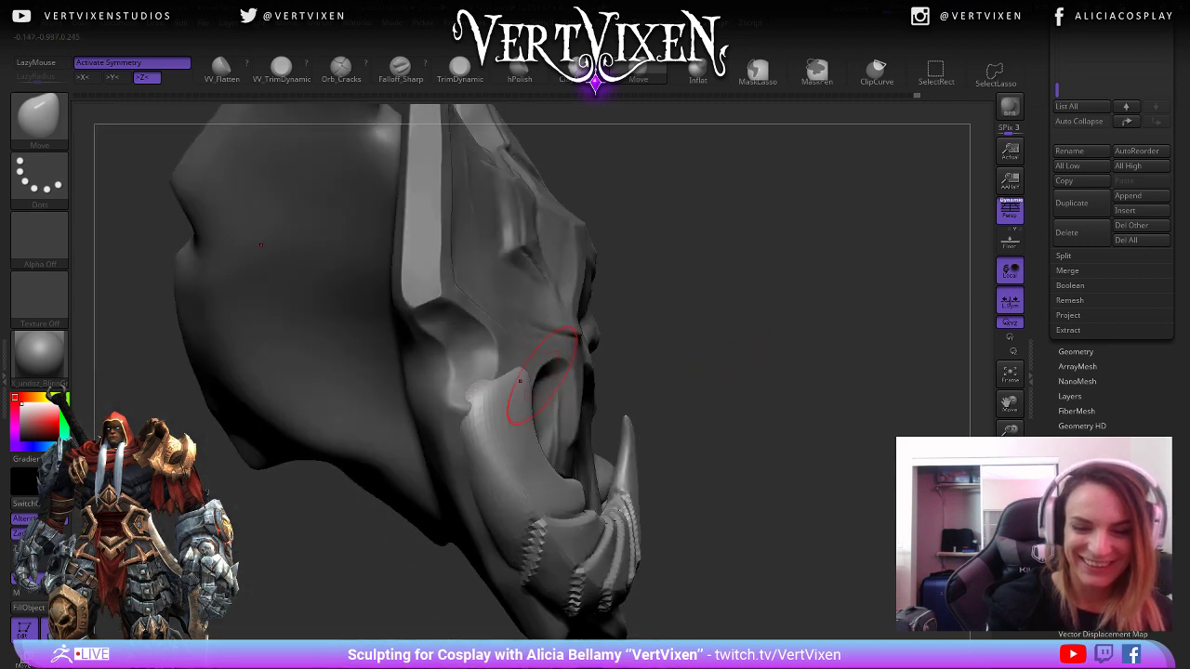
pyautogui.keyDown('shift'); pyautogui.moveTo(471, 388); pyautogui.dragTo(491, 414); pyautogui.keyUp('shift')
pyautogui.moveTo(663, 359)
pyautogui.mouseDown()
pyautogui.moveTo(702, 361)
pyautogui.moveTo(534, 353)
pyautogui.mouseUp()
pyautogui.moveTo(656, 198)
pyautogui.mouseDown()
pyautogui.moveTo(291, 479)
pyautogui.moveTo(360, 469)
pyautogui.mouseUp()
pyautogui.moveTo(502, 379)
pyautogui.mouseDown()
pyautogui.moveTo(491, 387)
pyautogui.moveTo(532, 408)
pyautogui.mouseUp()
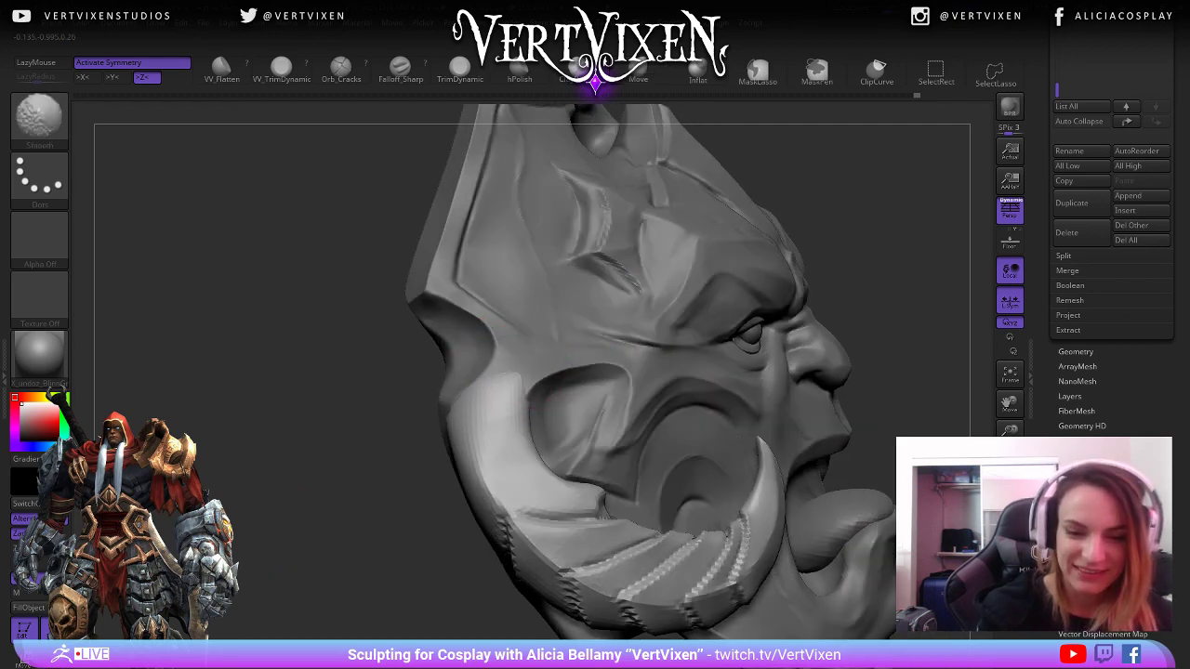
# Switch back to the Move brush and examine the horn's outer contour and upper end from behind and the side.
pyautogui.press('b')
pyautogui.press('m')
pyautogui.press('v')
pyautogui.moveTo(400, 469); pyautogui.dragTo(423, 484)
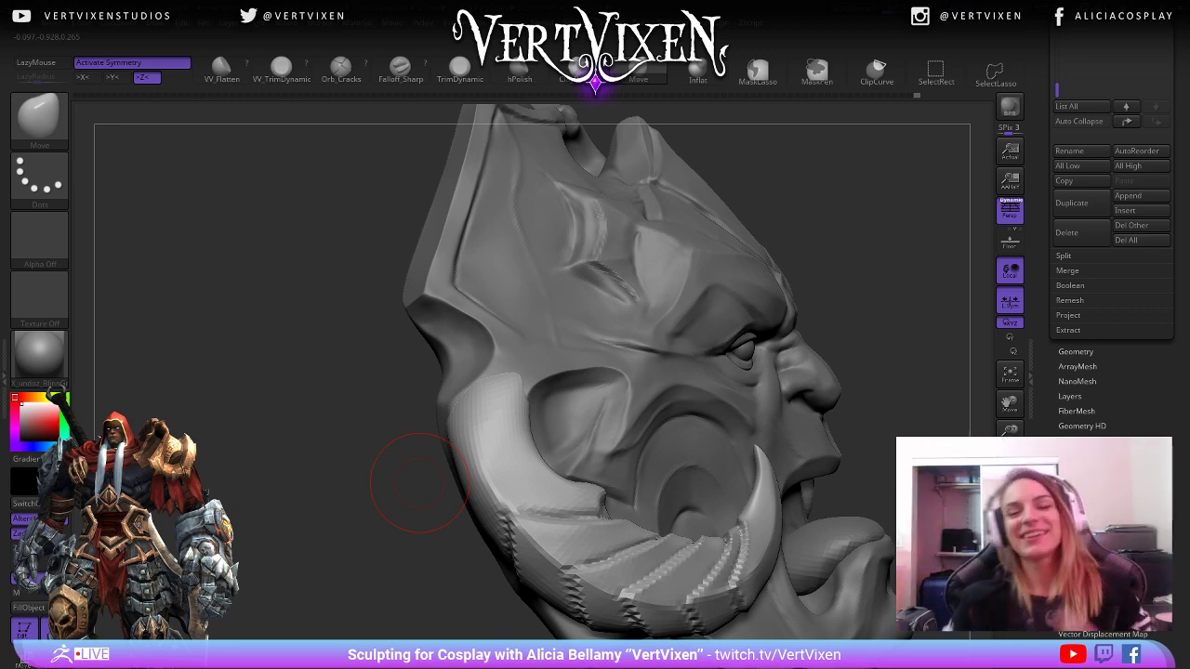
pyautogui.moveTo(827, 227); pyautogui.dragTo(982, 229)
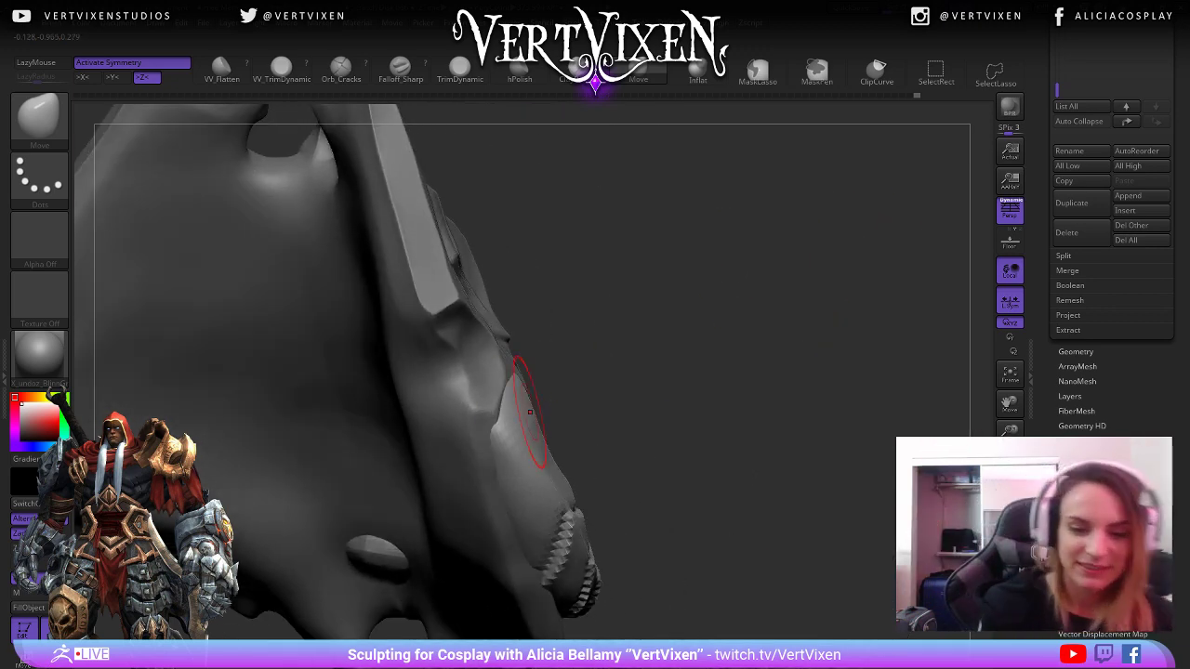
pyautogui.moveTo(717, 340); pyautogui.dragTo(776, 395)
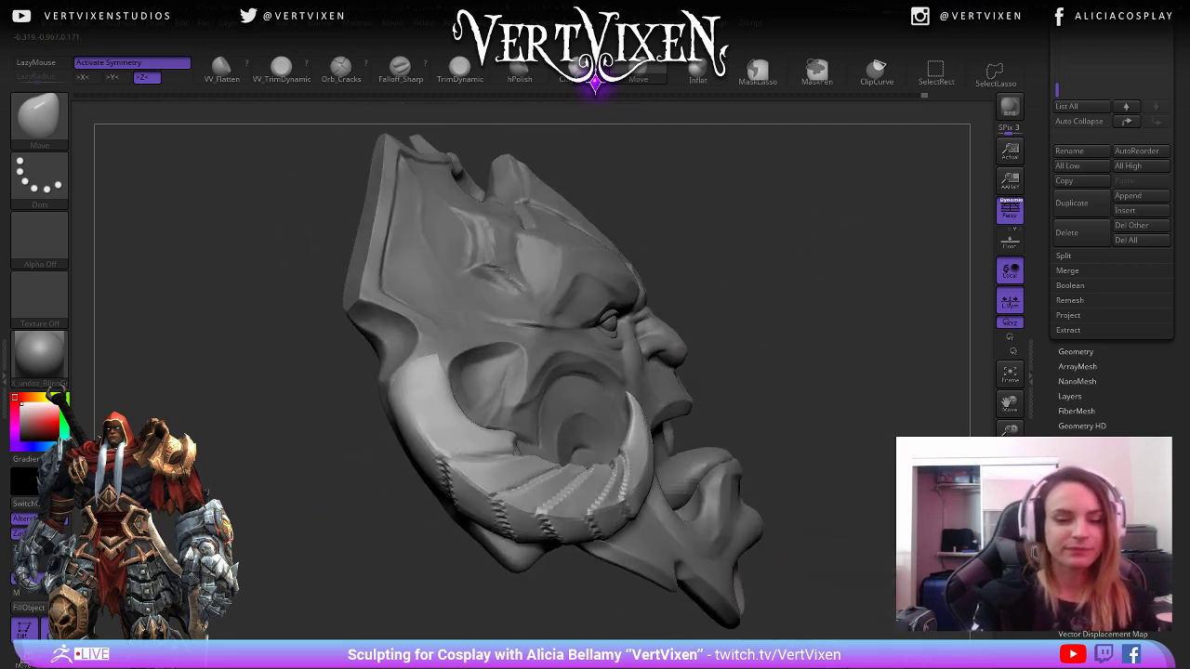
pyautogui.moveTo(844, 272); pyautogui.dragTo(781, 293)
pyautogui.moveTo(823, 262); pyautogui.dragTo(846, 278)
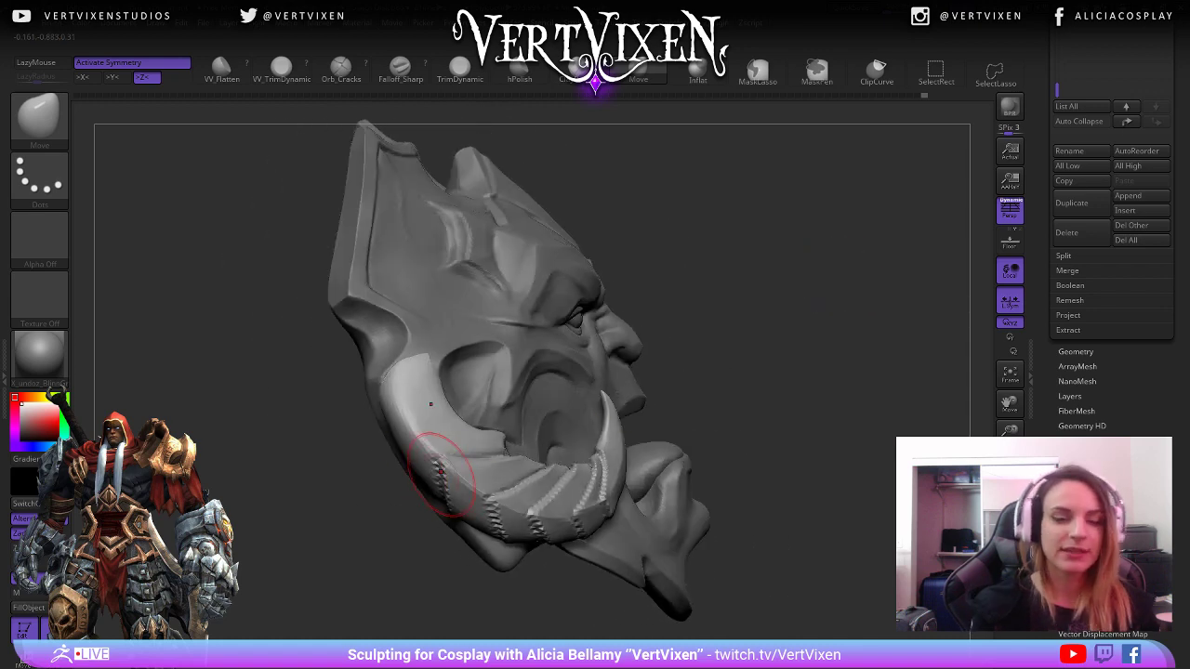
# Make the FaceShoulder3 subtool active and pull its edge behind the horn outward into a rim following the horn's curve.
pyautogui.keyDown('alt'); pyautogui.click(509, 353); pyautogui.keyUp('alt')
pyautogui.moveTo(685, 226)
pyautogui.mouseDown()
pyautogui.moveTo(789, 252)
pyautogui.moveTo(874, 210)
pyautogui.mouseUp()
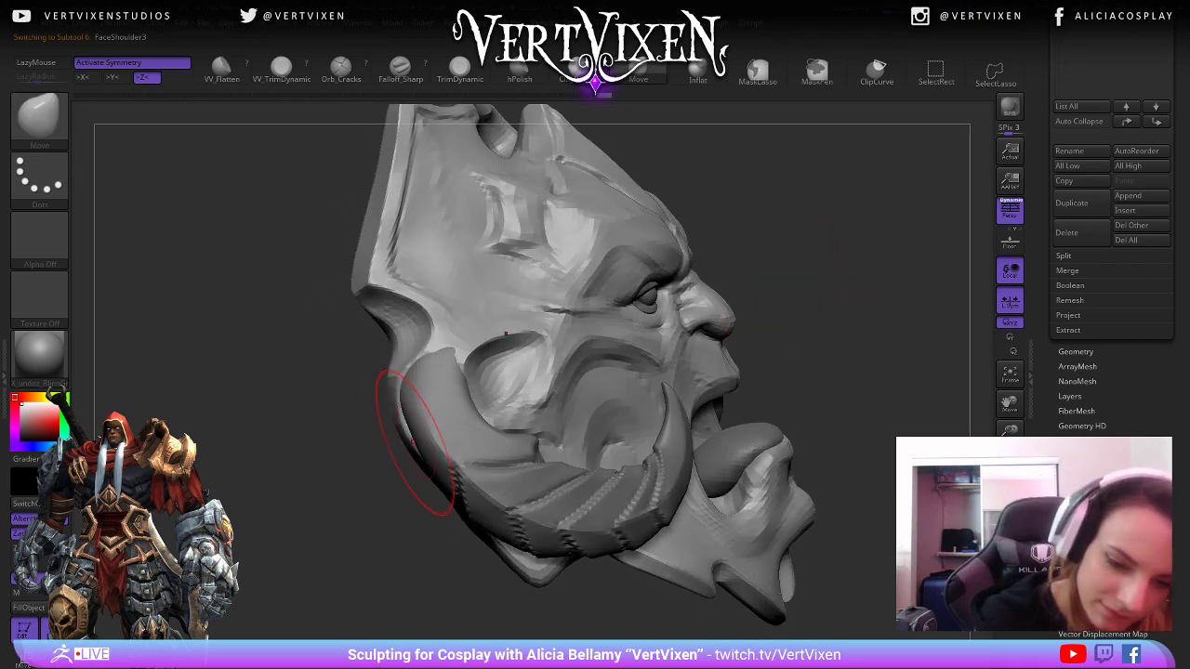
pyautogui.moveTo(784, 252); pyautogui.dragTo(772, 265)
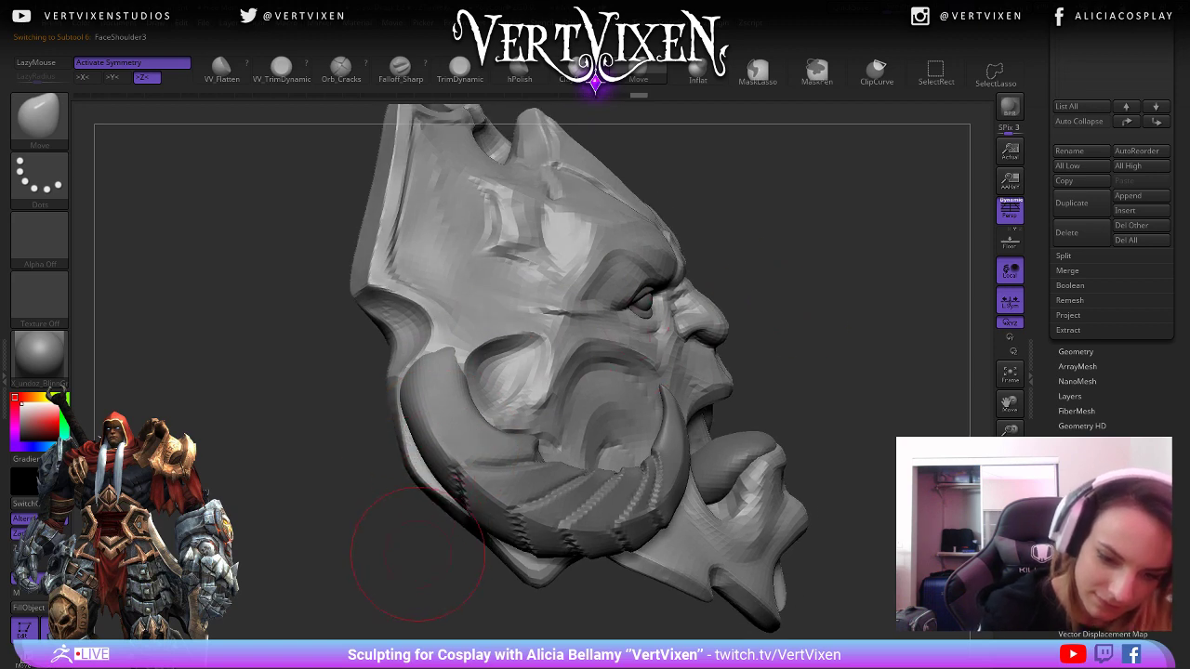
pyautogui.moveTo(417, 553); pyautogui.dragTo(409, 363)
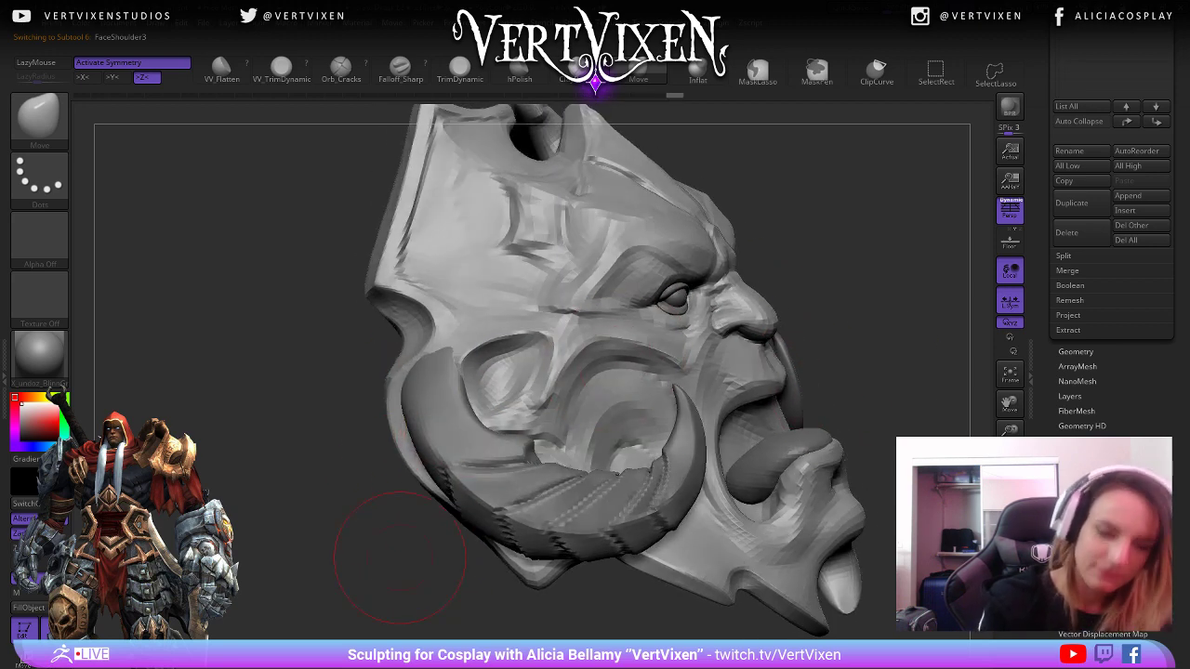
pyautogui.moveTo(400, 558)
pyautogui.mouseDown()
pyautogui.moveTo(851, 297)
pyautogui.moveTo(841, 303)
pyautogui.mouseUp()
pyautogui.moveTo(414, 502); pyautogui.dragTo(450, 472)
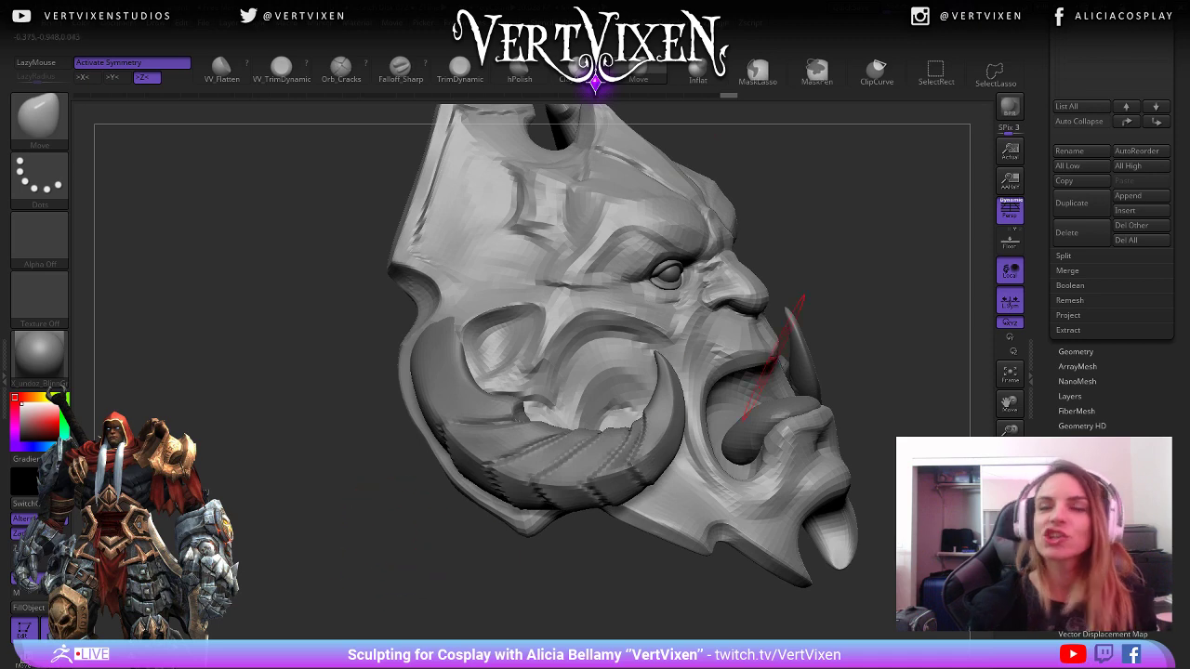
# Shape the face rim around the horn's lower rear curve so it follows the horn more evenly.
pyautogui.moveTo(771, 332)
pyautogui.mouseDown()
pyautogui.moveTo(744, 336)
pyautogui.moveTo(779, 279)
pyautogui.moveTo(771, 264)
pyautogui.mouseUp()
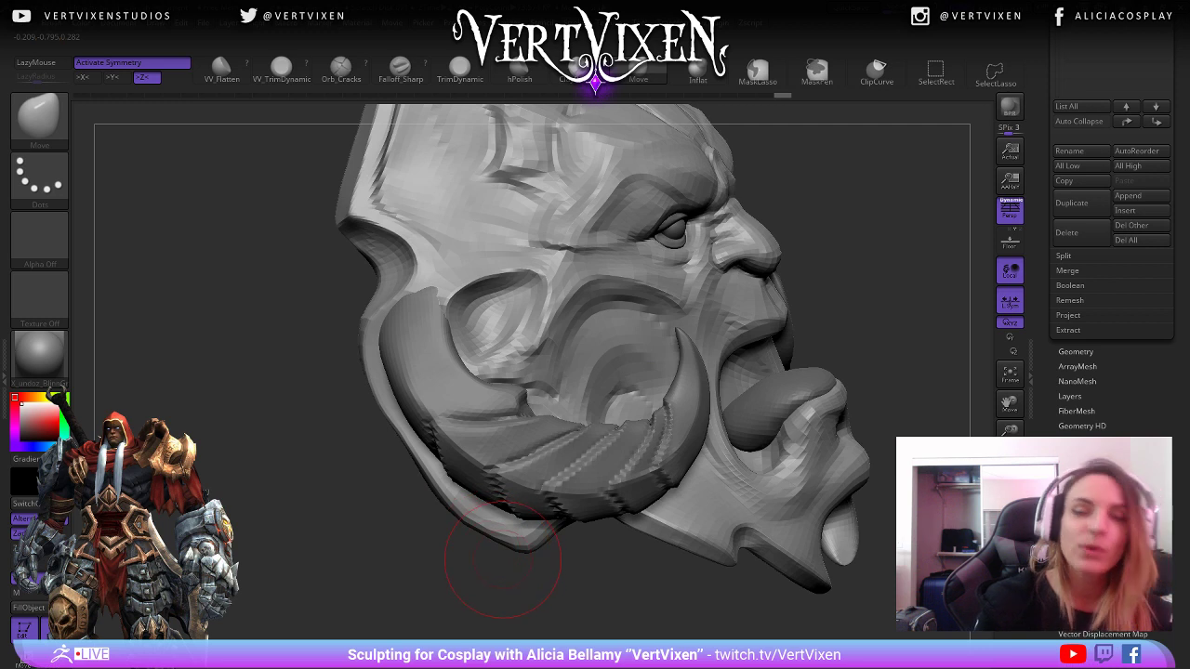
pyautogui.moveTo(502, 558); pyautogui.dragTo(469, 530)
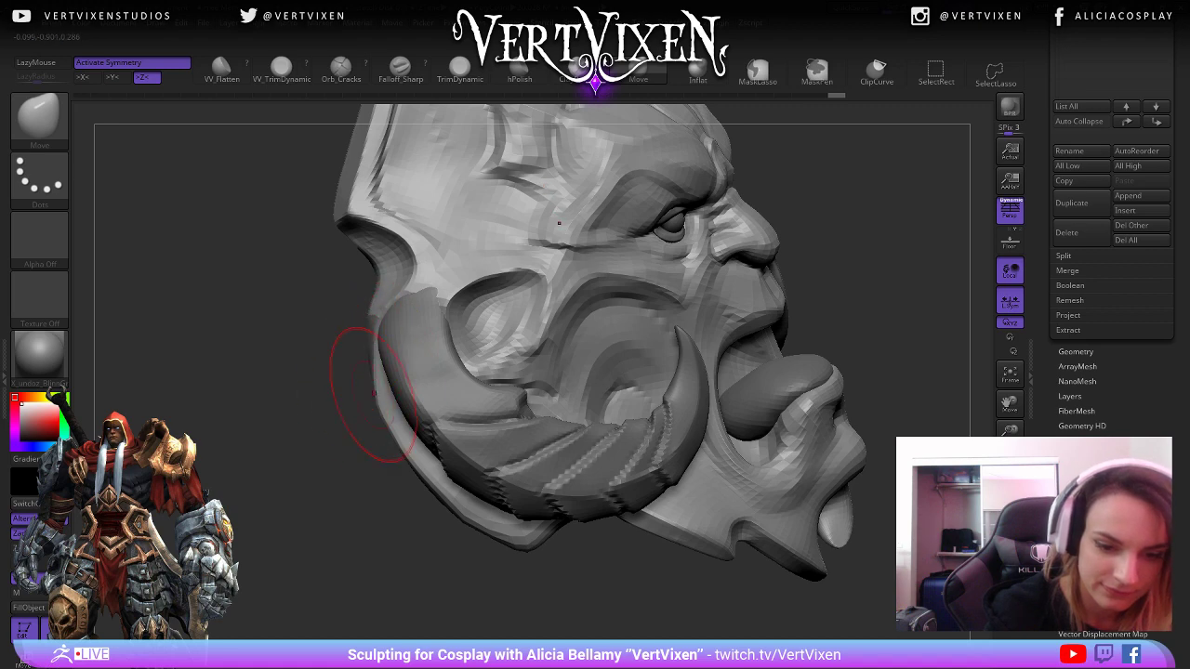
pyautogui.moveTo(385, 539)
pyautogui.mouseDown()
pyautogui.moveTo(400, 517)
pyautogui.moveTo(384, 496)
pyautogui.mouseUp()
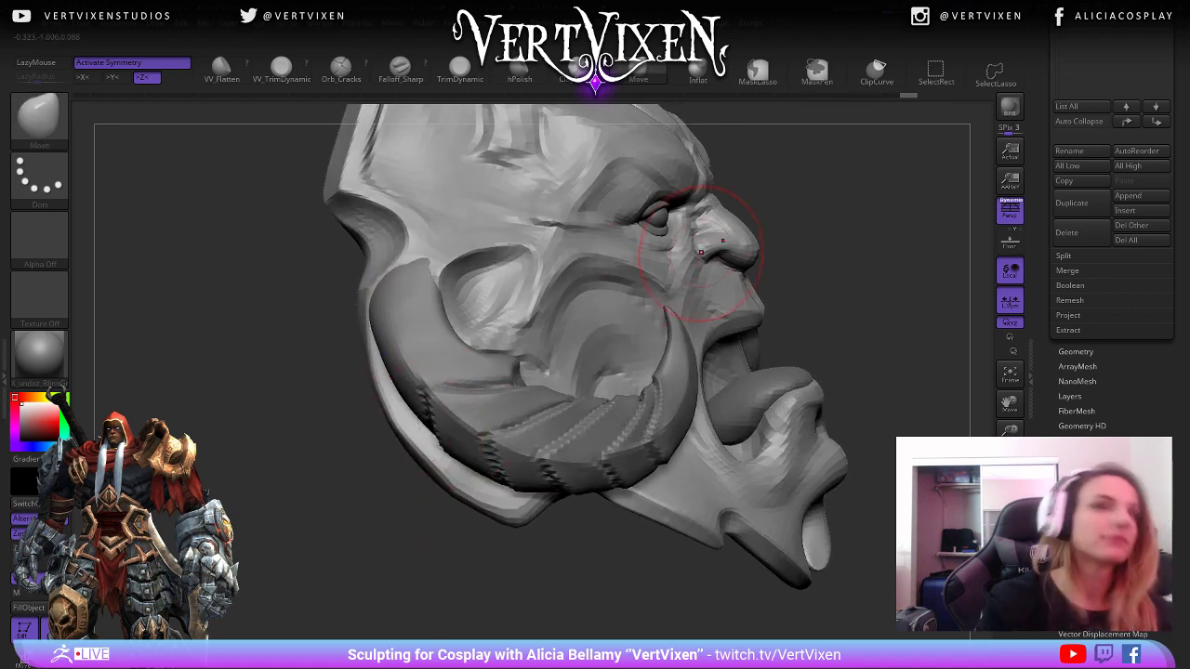
# Reduce the Move brush size and refine the upper part of the face rim beside the horn's upper end.
pyautogui.press('space')
pyautogui.moveTo(796, 225); pyautogui.dragTo(787, 225)
pyautogui.press('space')
pyautogui.keyDown('alt'); pyautogui.moveTo(357, 291); pyautogui.dragTo(344, 331); pyautogui.keyUp('alt')
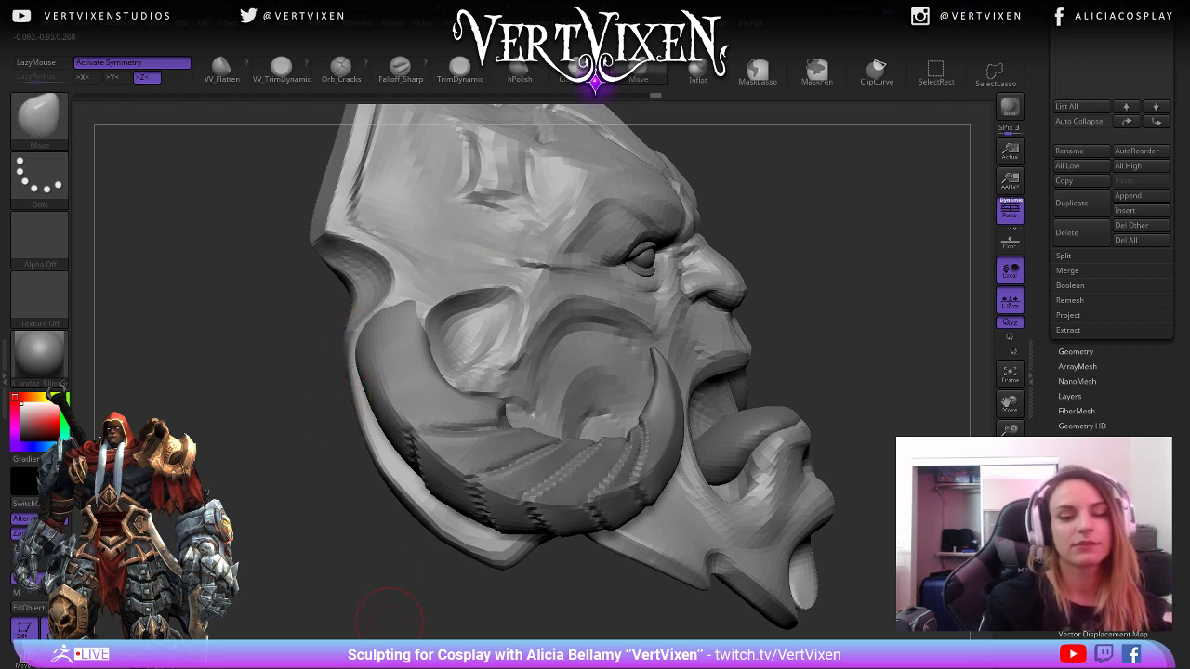
pyautogui.moveTo(667, 94)
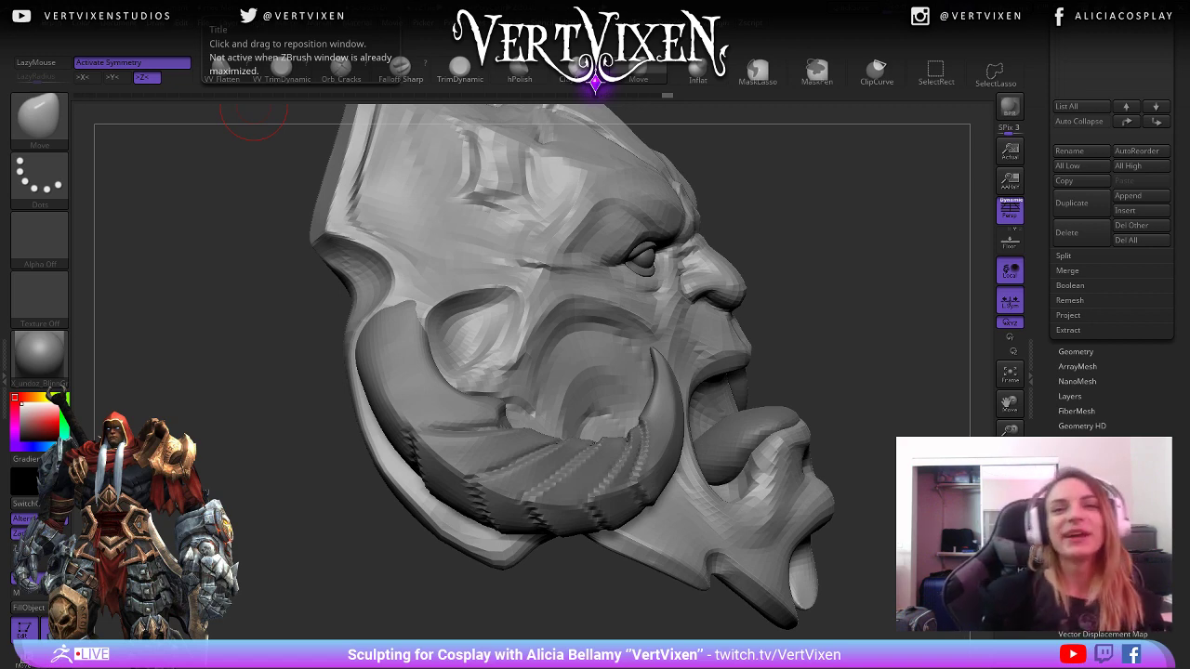
# Undo the last rim stroke and reshape the face rim's lower edge beneath the ridged part of the horn.
pyautogui.moveTo(790, 279)
pyautogui.mouseDown()
pyautogui.moveTo(810, 266)
pyautogui.moveTo(805, 290)
pyautogui.mouseUp()
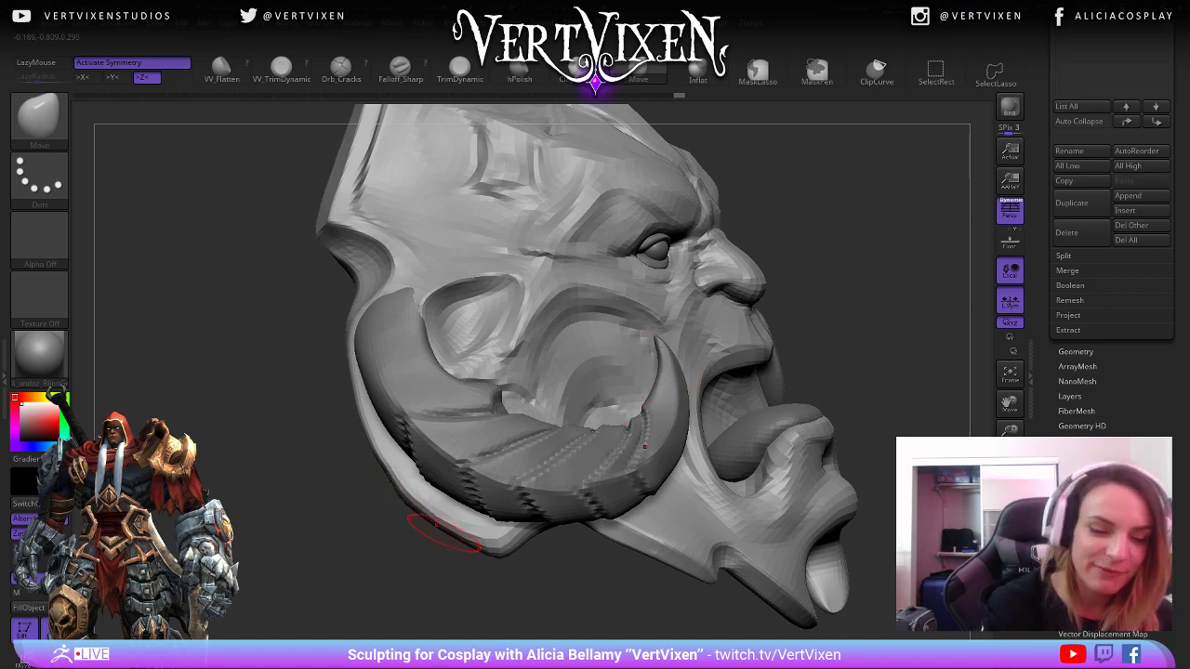
pyautogui.hotkey('ctrl', 'z')
pyautogui.rightClick(455, 498)
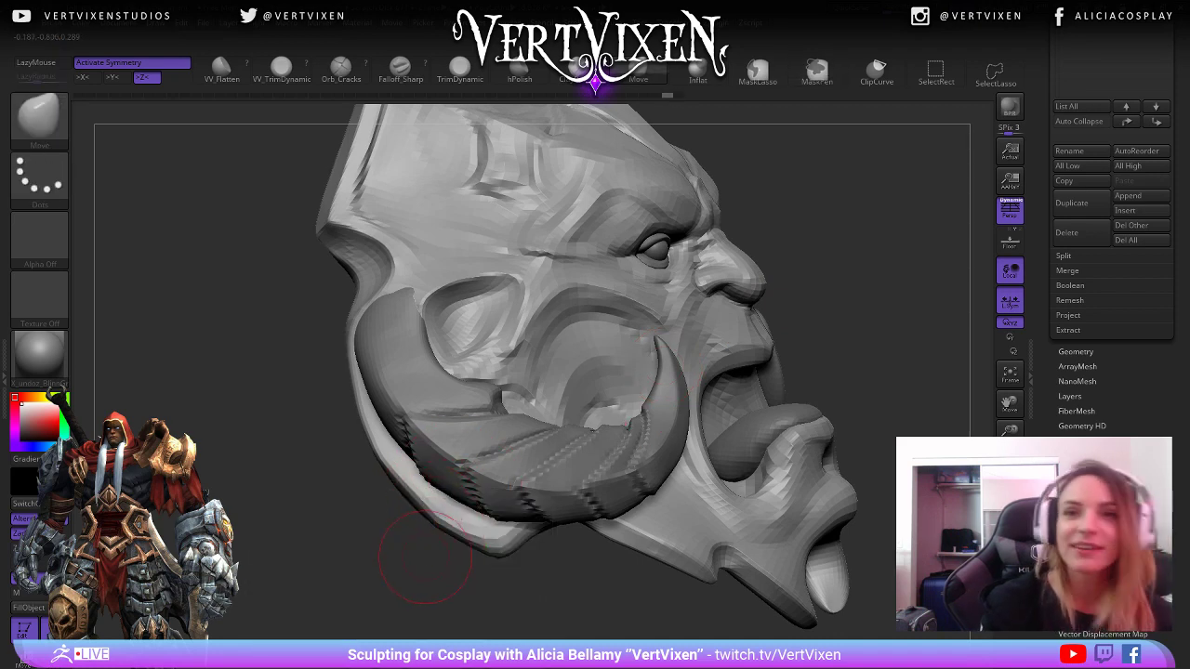
pyautogui.moveTo(439, 555); pyautogui.dragTo(429, 564)
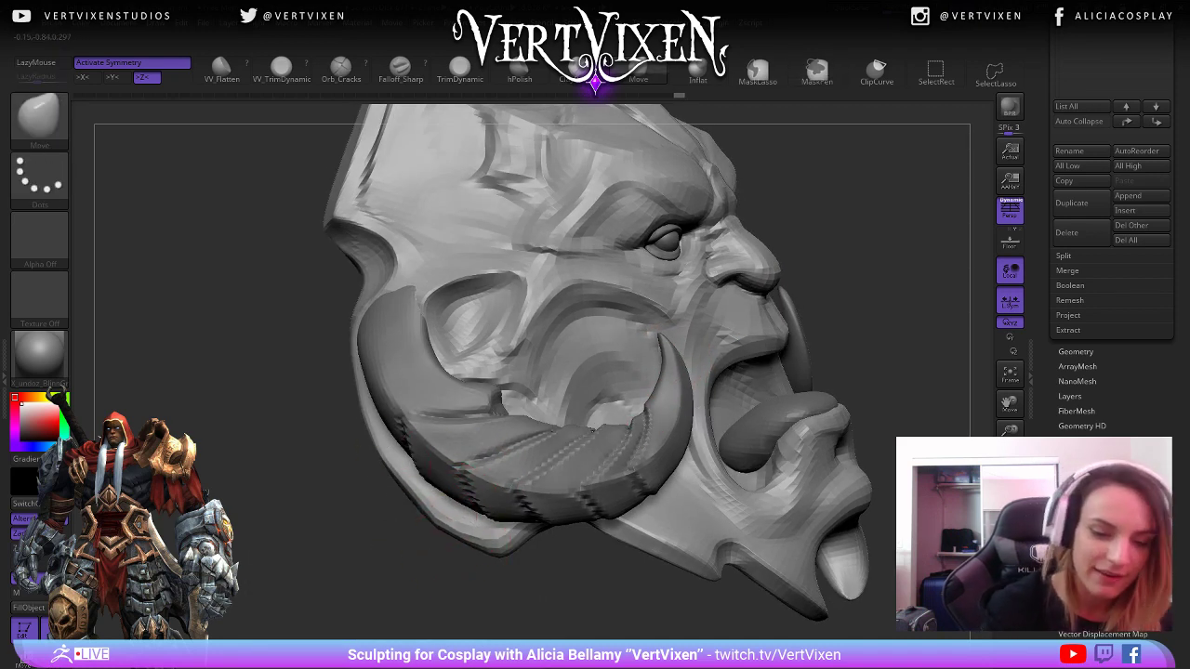
pyautogui.moveTo(407, 501)
pyautogui.mouseDown()
pyautogui.moveTo(461, 530)
pyautogui.moveTo(521, 509)
pyautogui.mouseUp()
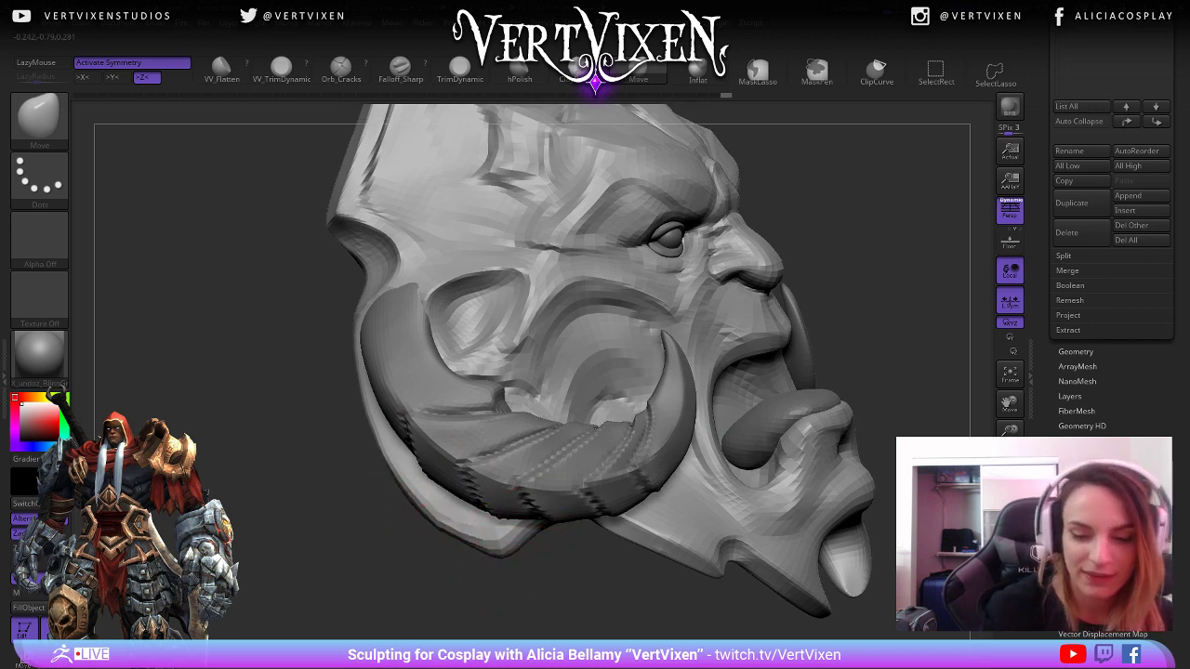
pyautogui.moveTo(492, 547)
pyautogui.mouseDown()
pyautogui.moveTo(481, 544)
pyautogui.moveTo(519, 556)
pyautogui.moveTo(470, 558)
pyautogui.moveTo(437, 484)
pyautogui.moveTo(372, 412)
pyautogui.mouseUp()
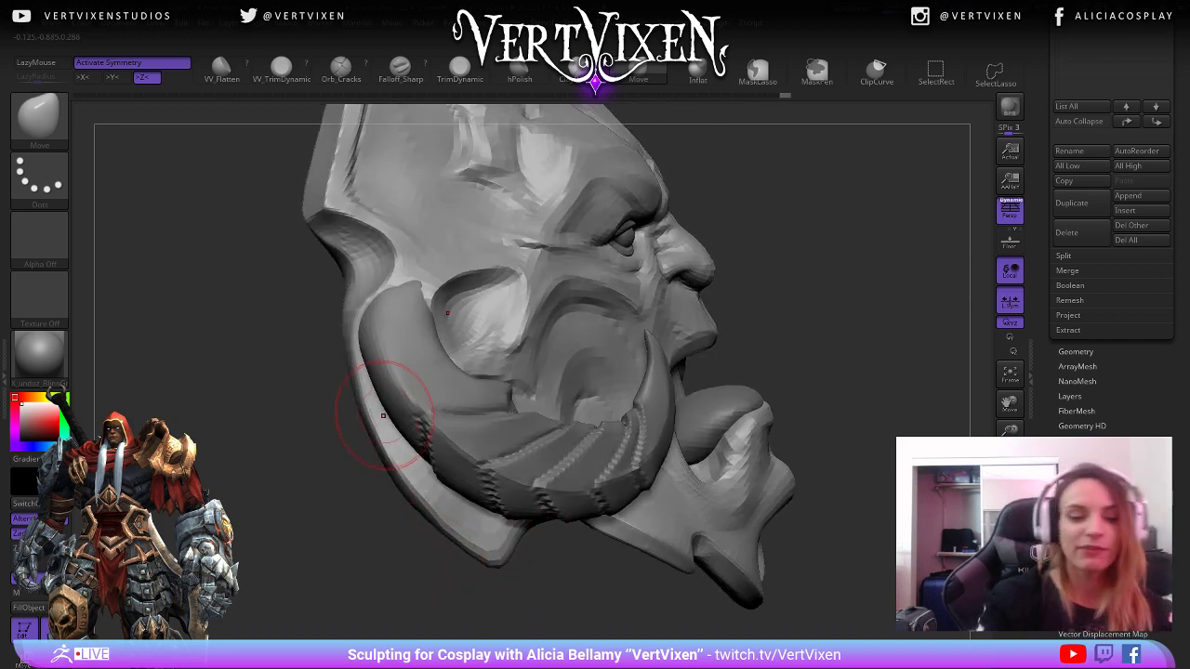
# Check the face rim's depth from behind and refine its pointed lower corner beneath the horn.
pyautogui.moveTo(430, 549); pyautogui.dragTo(618, 544)
pyautogui.moveTo(538, 504); pyautogui.dragTo(527, 508)
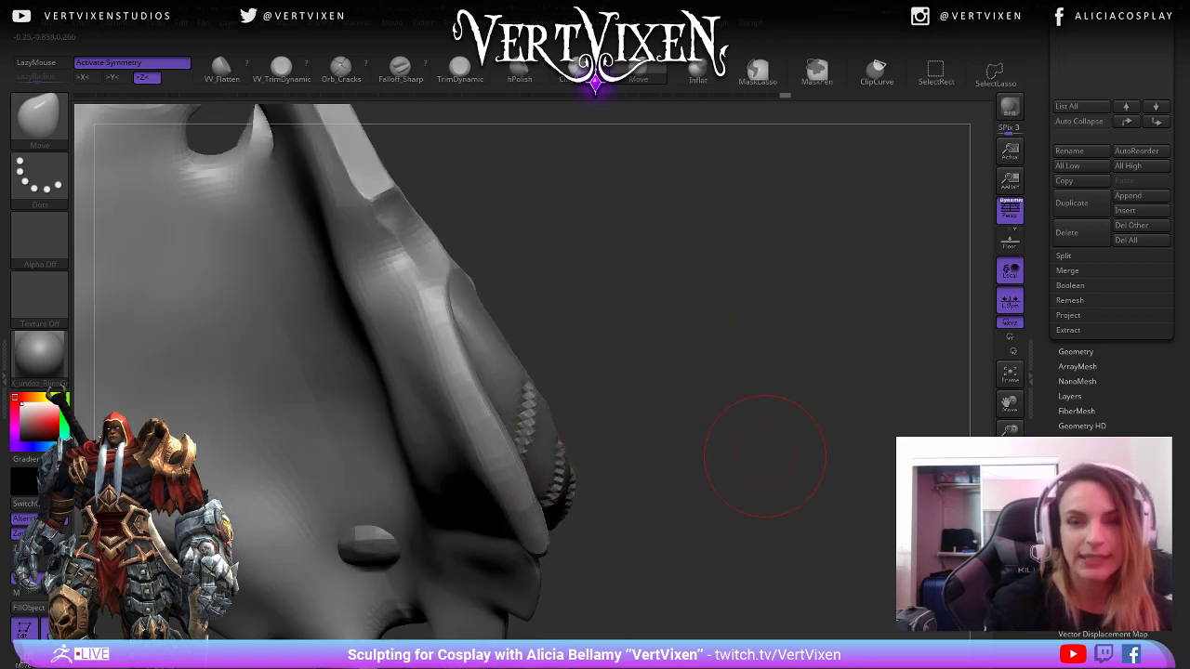
pyautogui.moveTo(769, 451); pyautogui.dragTo(697, 500)
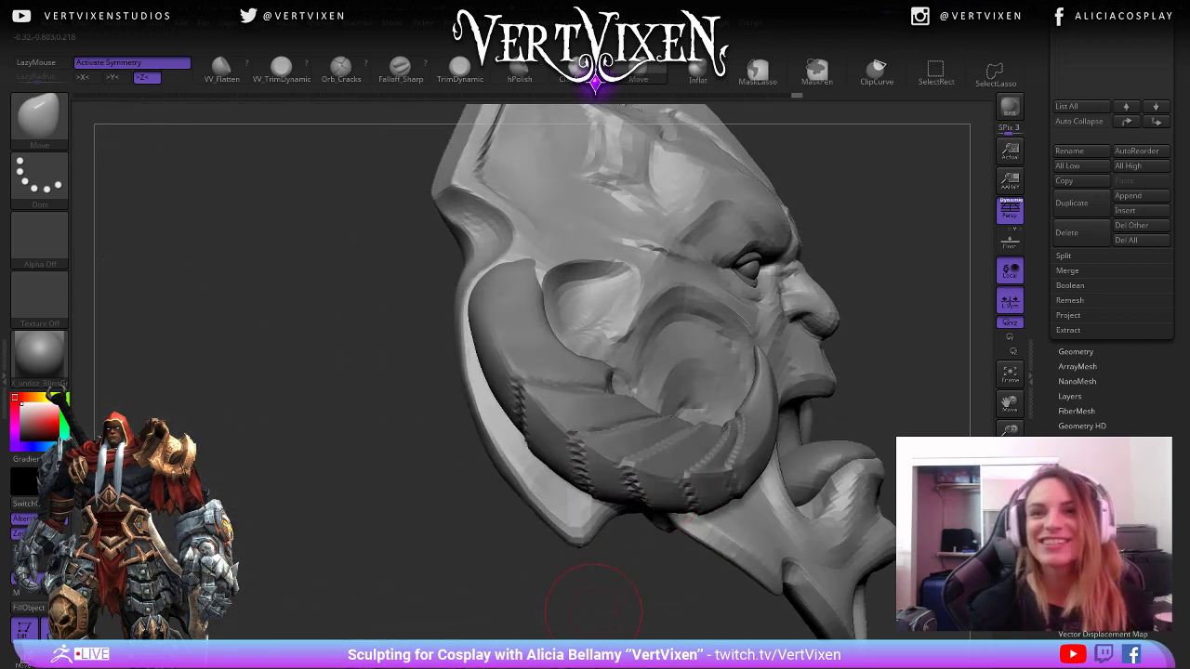
pyautogui.moveTo(602, 595)
pyautogui.mouseDown()
pyautogui.moveTo(636, 553)
pyautogui.moveTo(621, 570)
pyautogui.mouseUp()
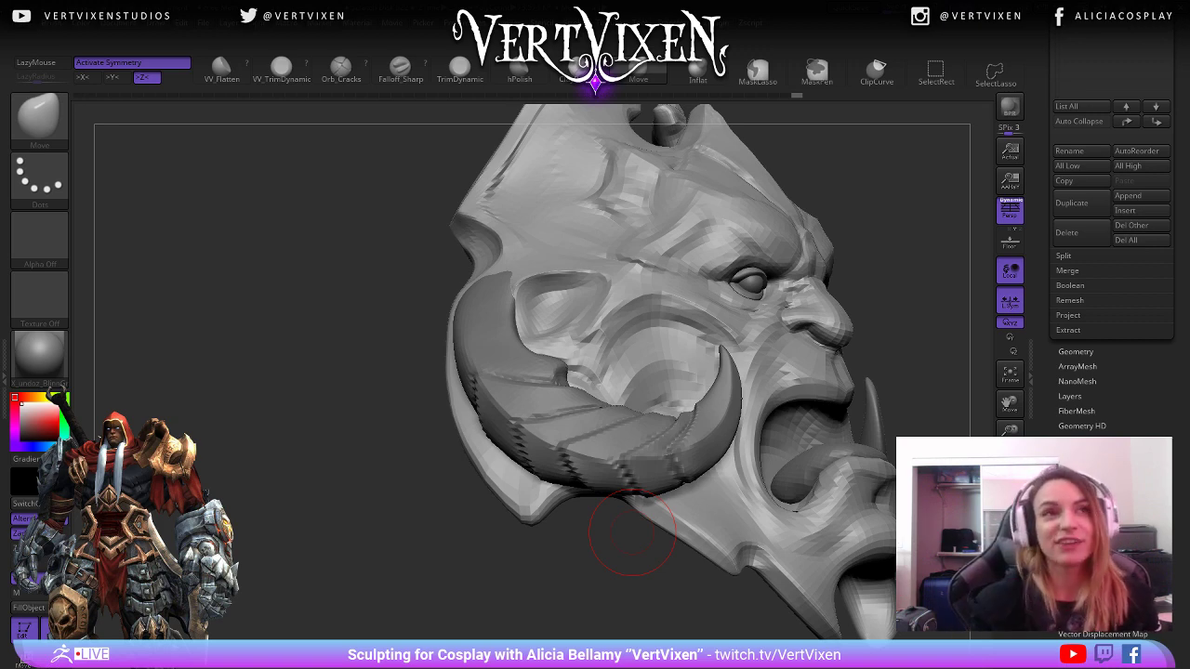
pyautogui.moveTo(632, 533); pyautogui.dragTo(573, 576)
pyautogui.moveTo(509, 555)
pyautogui.mouseDown()
pyautogui.moveTo(552, 539)
pyautogui.moveTo(578, 570)
pyautogui.moveTo(558, 553)
pyautogui.mouseUp()
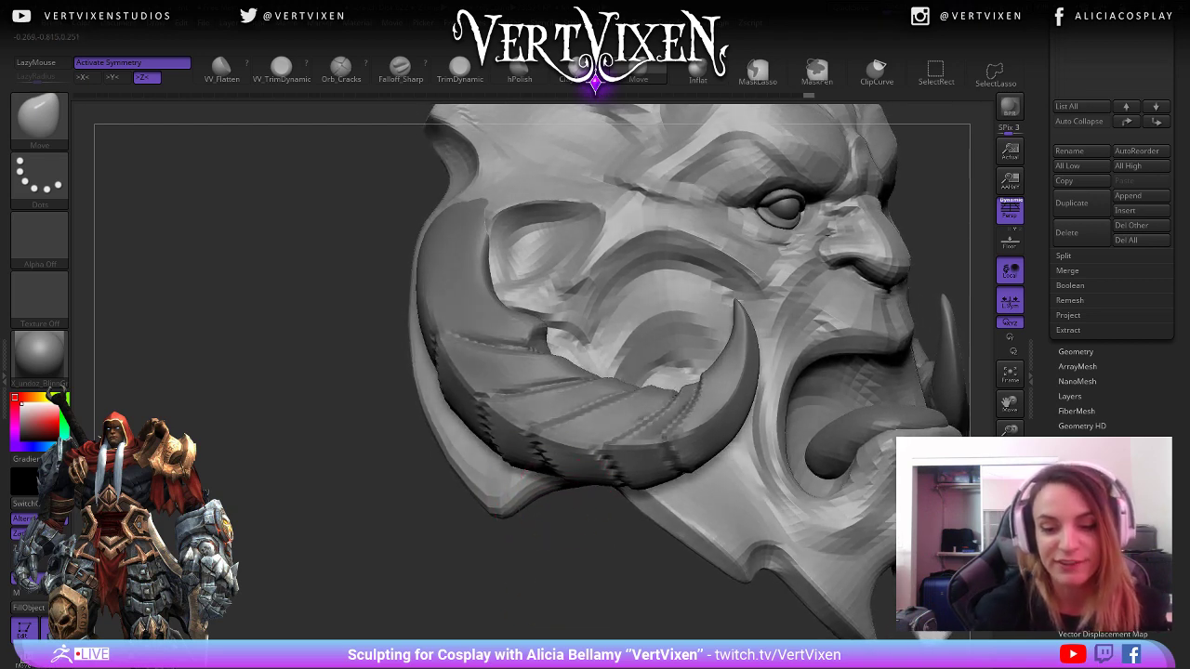
# Reshape the face rim's underside between its pointed lower corner and the jaw, beneath the ridged horn.
pyautogui.moveTo(547, 514)
pyautogui.mouseDown()
pyautogui.moveTo(497, 571)
pyautogui.moveTo(605, 505)
pyautogui.mouseUp()
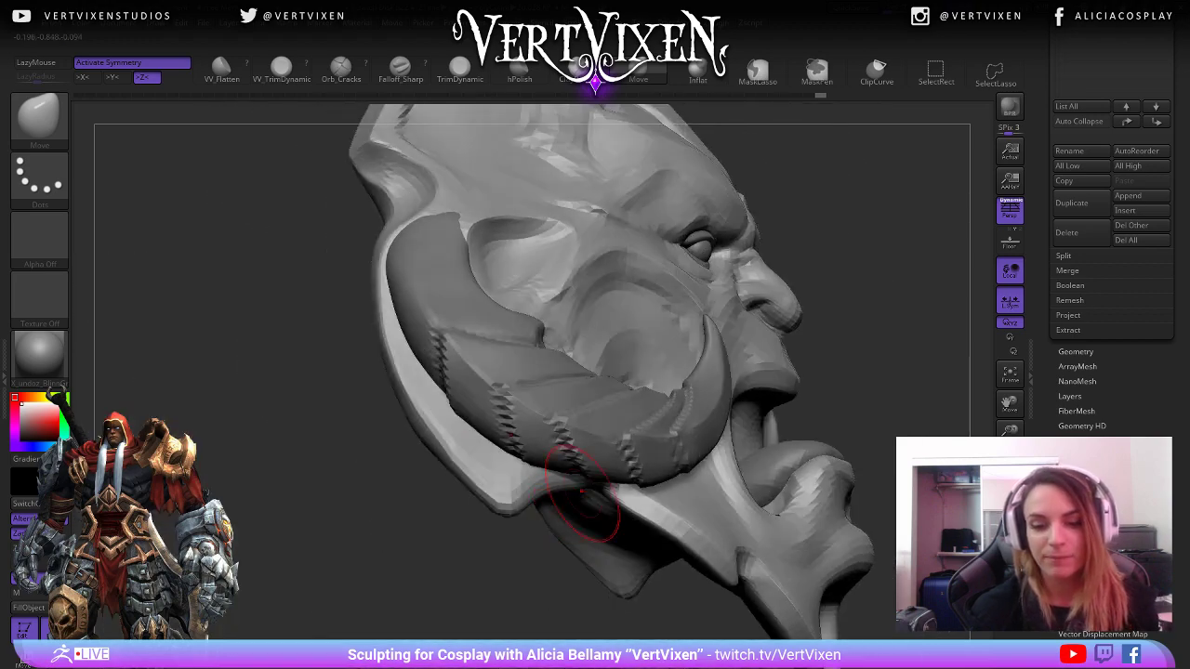
pyautogui.keyDown('alt'); pyautogui.click(595, 510); pyautogui.keyUp('alt')
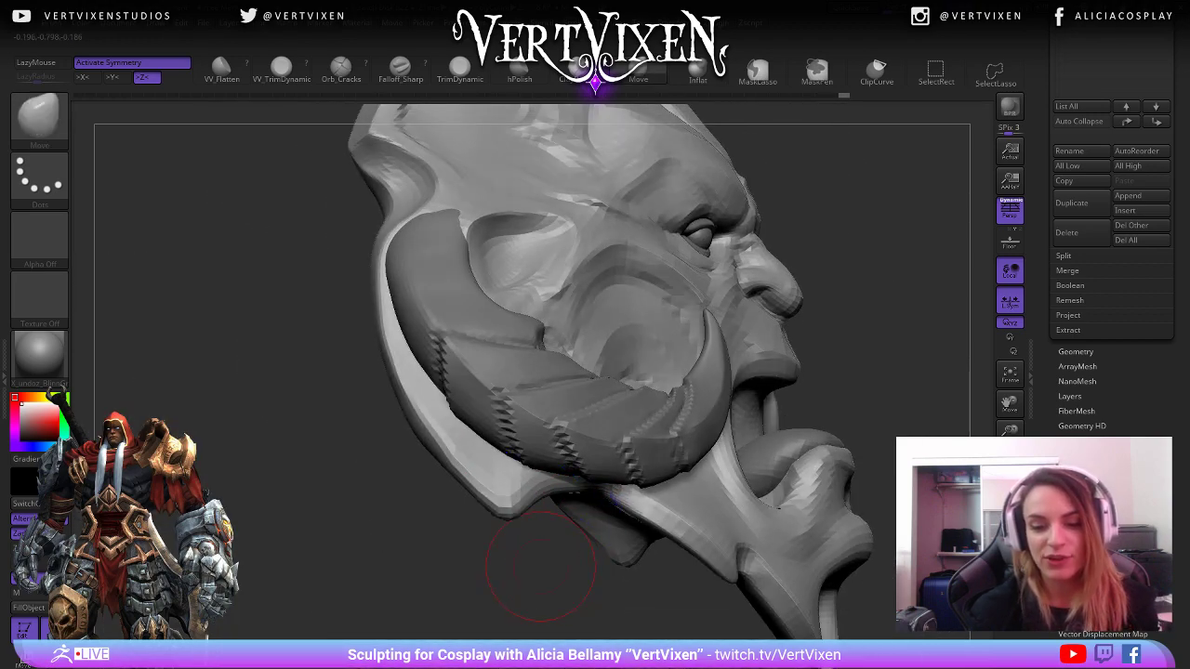
pyautogui.moveTo(545, 561)
pyautogui.mouseDown()
pyautogui.moveTo(616, 504)
pyautogui.moveTo(725, 488)
pyautogui.mouseUp()
pyautogui.moveTo(651, 507)
pyautogui.mouseDown()
pyautogui.moveTo(522, 573)
pyautogui.moveTo(554, 520)
pyautogui.moveTo(513, 483)
pyautogui.moveTo(534, 579)
pyautogui.mouseUp()
pyautogui.rightClick(488, 499)
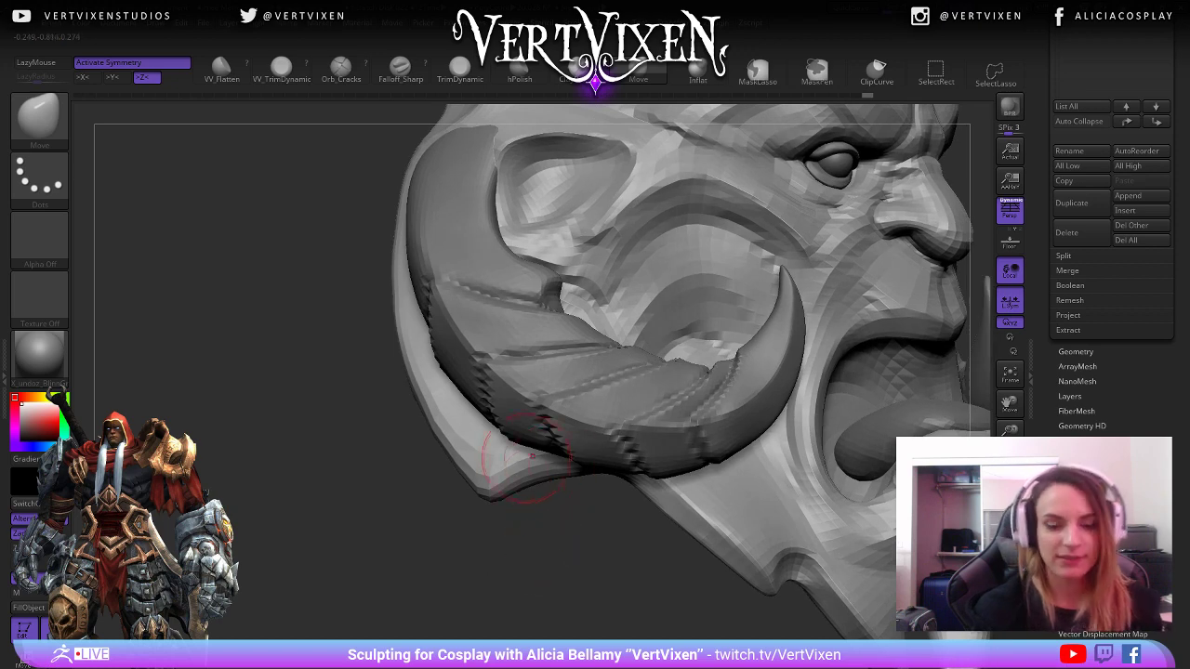
# Refine the face rim's pointed lower corner with small Move strokes so it follows the horn's underside.
pyautogui.rightClick(507, 497)
pyautogui.moveTo(524, 478); pyautogui.dragTo(514, 481)
pyautogui.moveTo(521, 539); pyautogui.dragTo(574, 539)
pyautogui.moveTo(503, 489); pyautogui.dragTo(502, 498)
pyautogui.moveTo(483, 535); pyautogui.dragTo(487, 563)
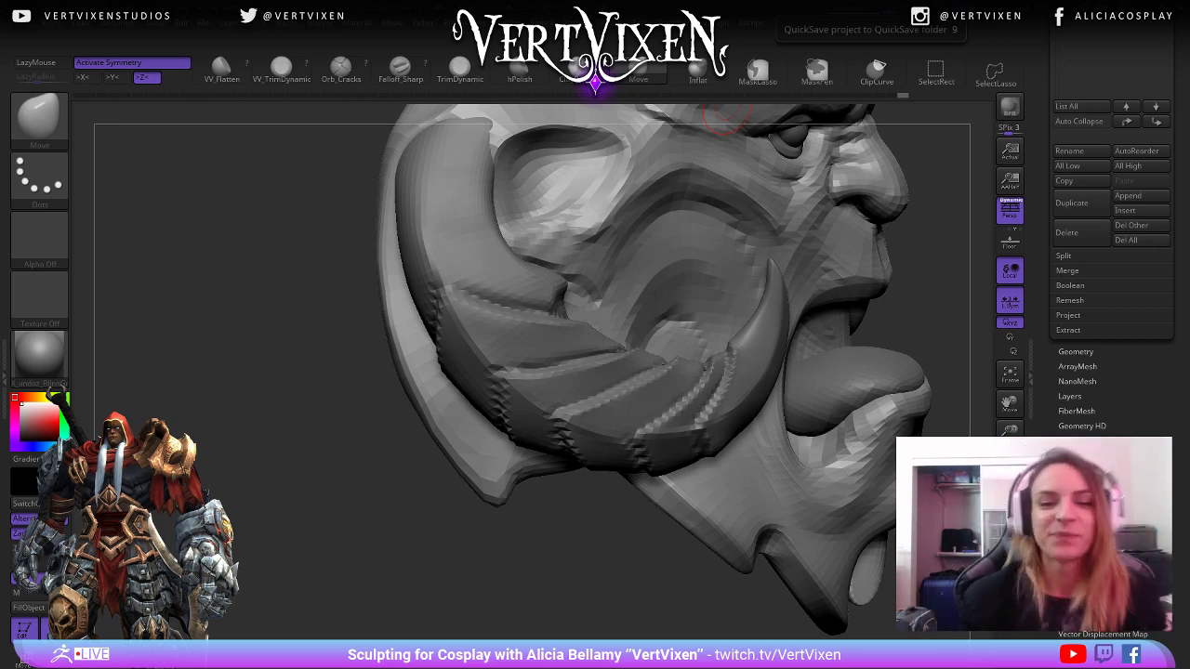
# Examine the horn and the surrounding face rim from several angles and distances.
pyautogui.moveTo(540, 560); pyautogui.dragTo(480, 406)
pyautogui.moveTo(473, 478); pyautogui.dragTo(470, 560)
pyautogui.moveTo(480, 555)
pyautogui.mouseDown()
pyautogui.moveTo(484, 488)
pyautogui.moveTo(439, 470)
pyautogui.mouseUp()
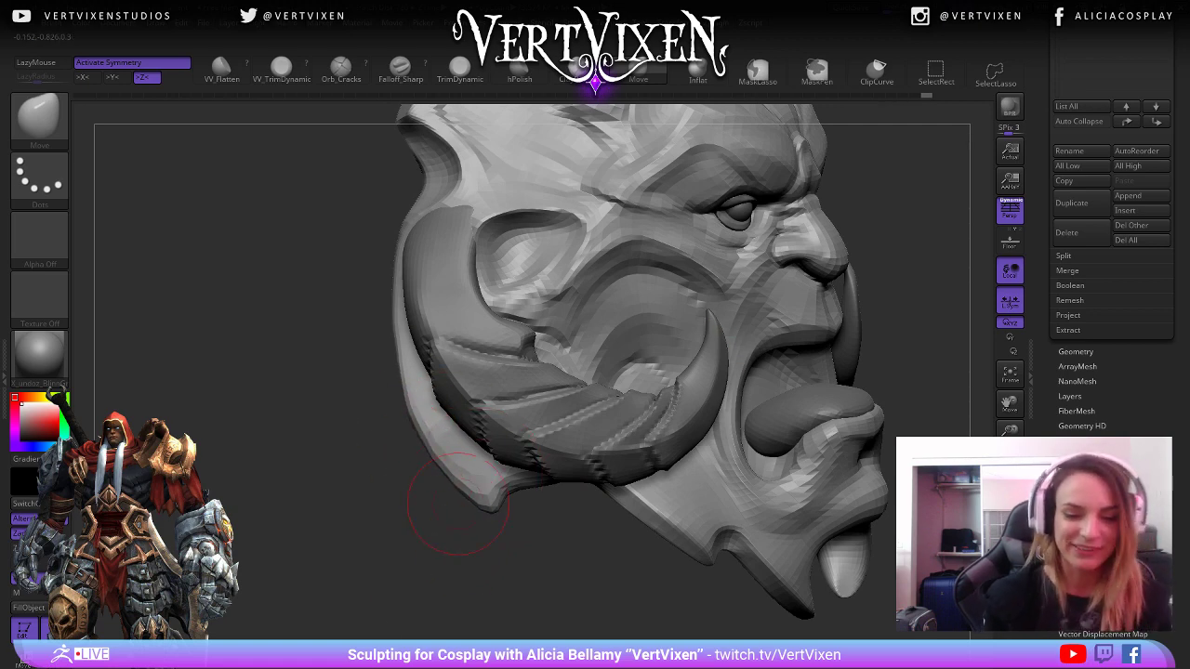
pyautogui.moveTo(459, 509)
pyautogui.mouseDown()
pyautogui.moveTo(437, 492)
pyautogui.moveTo(433, 409)
pyautogui.moveTo(418, 414)
pyautogui.mouseUp()
pyautogui.moveTo(725, 460); pyautogui.dragTo(735, 412)
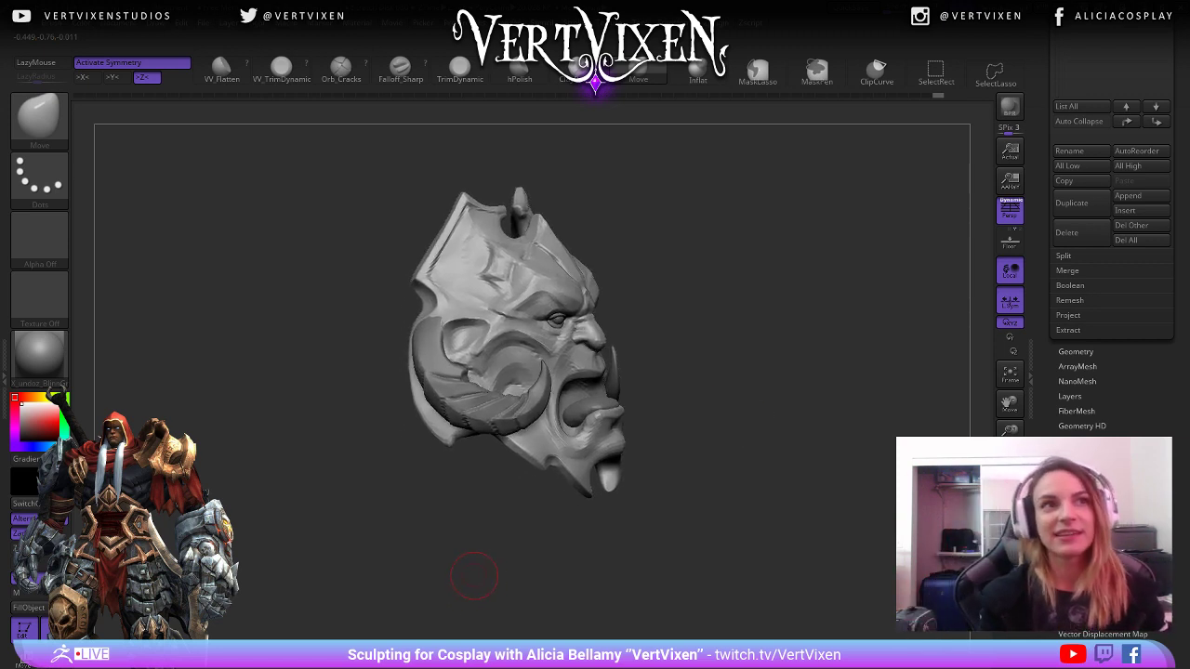
pyautogui.moveTo(497, 549); pyautogui.dragTo(504, 551)
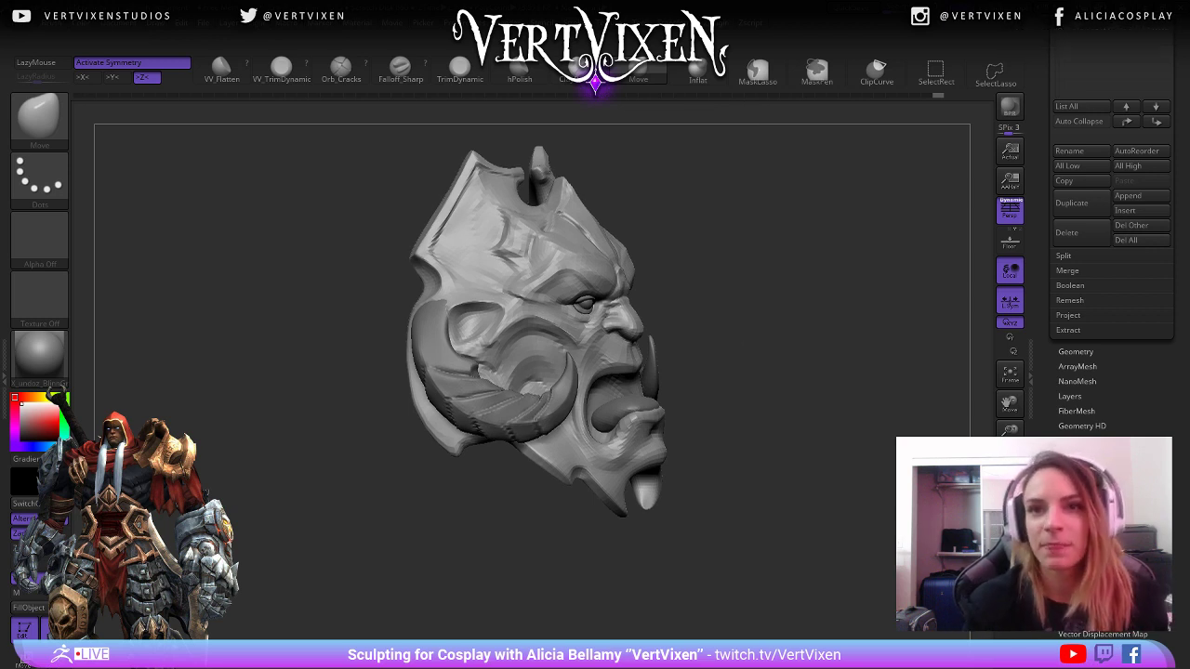
pyautogui.moveTo(799, 307)
pyautogui.mouseDown()
pyautogui.moveTo(735, 514)
pyautogui.moveTo(748, 519)
pyautogui.moveTo(757, 505)
pyautogui.mouseUp()
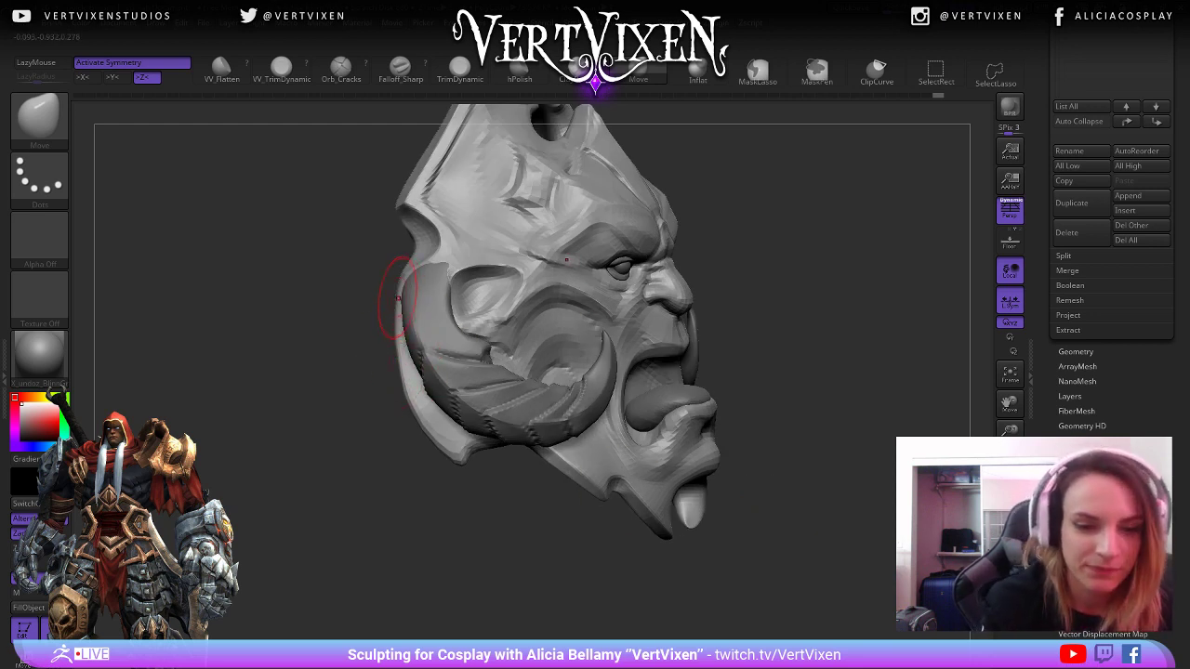
# Undo the last rim strokes and reshape the face rim's outer curve behind the horn's upper half.
pyautogui.moveTo(398, 348); pyautogui.dragTo(398, 361)
pyautogui.hotkey('ctrl', 'z')
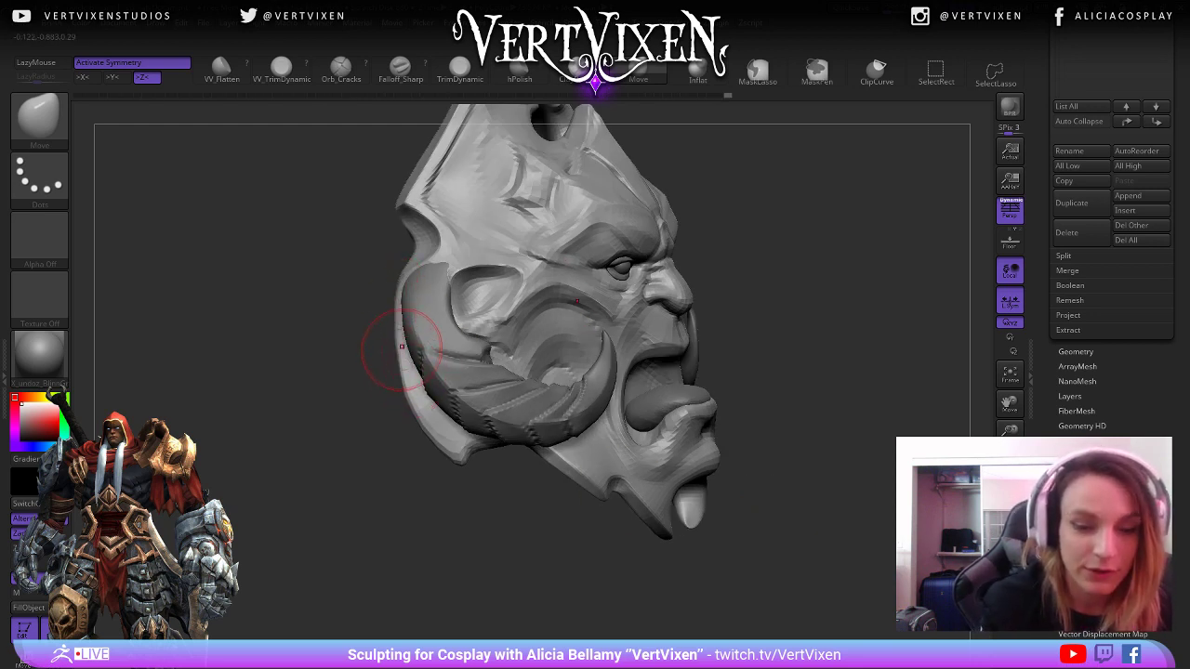
pyautogui.hotkey('ctrl', 'z')
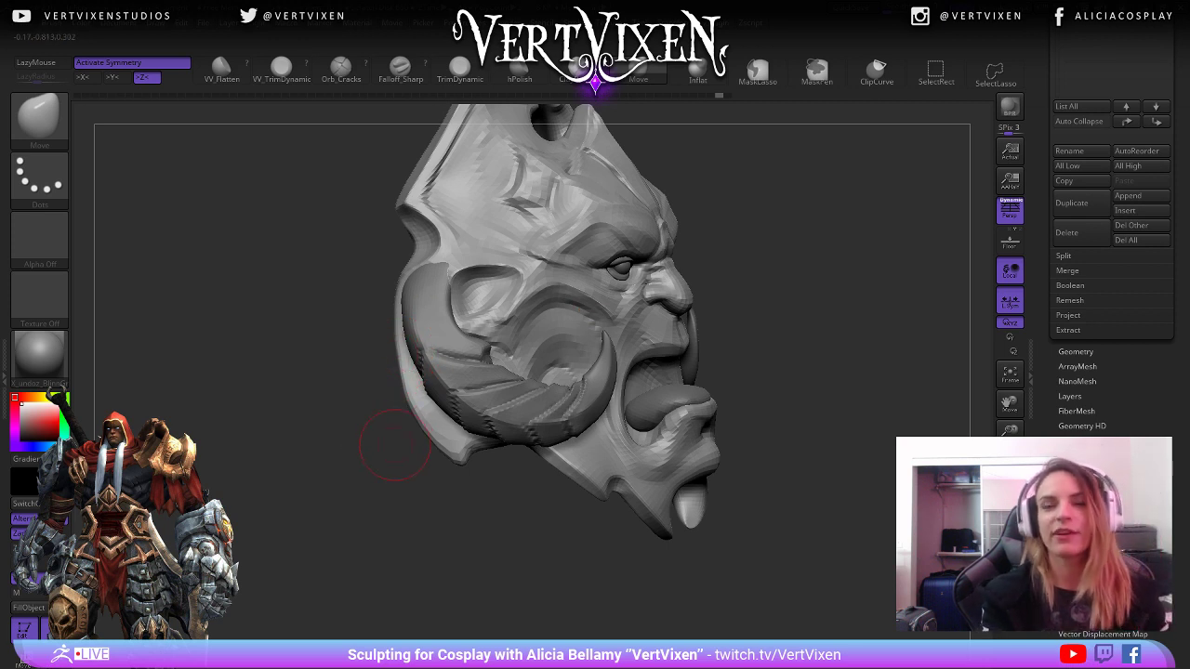
pyautogui.moveTo(396, 453); pyautogui.dragTo(438, 452)
pyautogui.moveTo(398, 378); pyautogui.dragTo(394, 373)
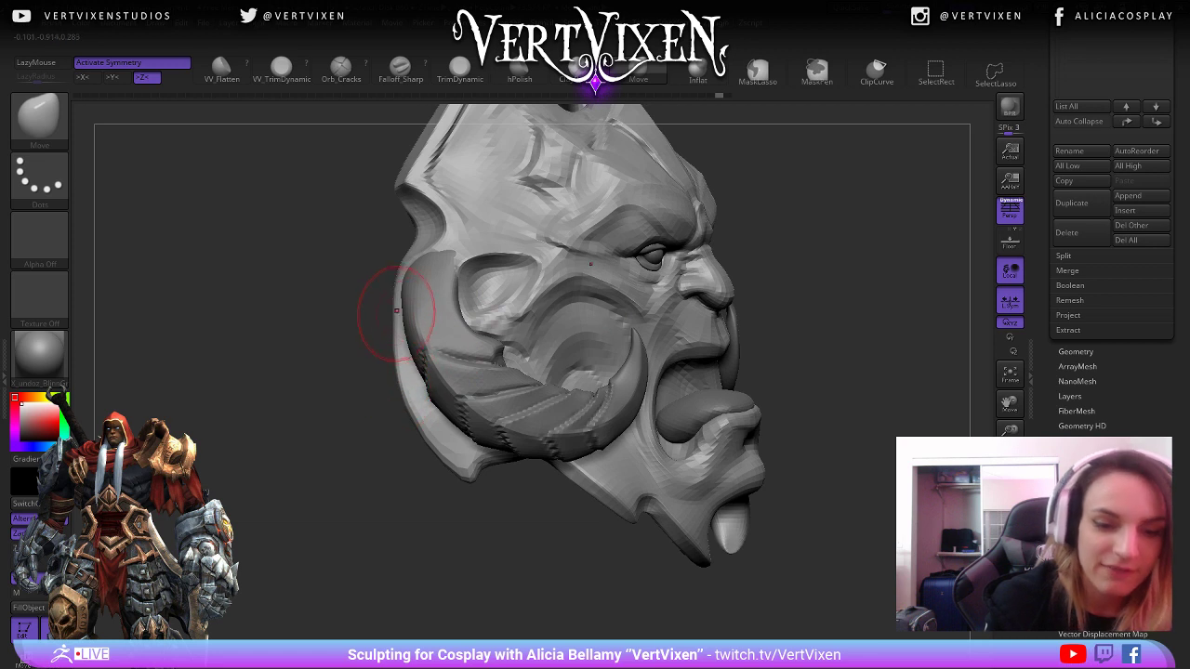
pyautogui.moveTo(397, 321); pyautogui.dragTo(392, 325)
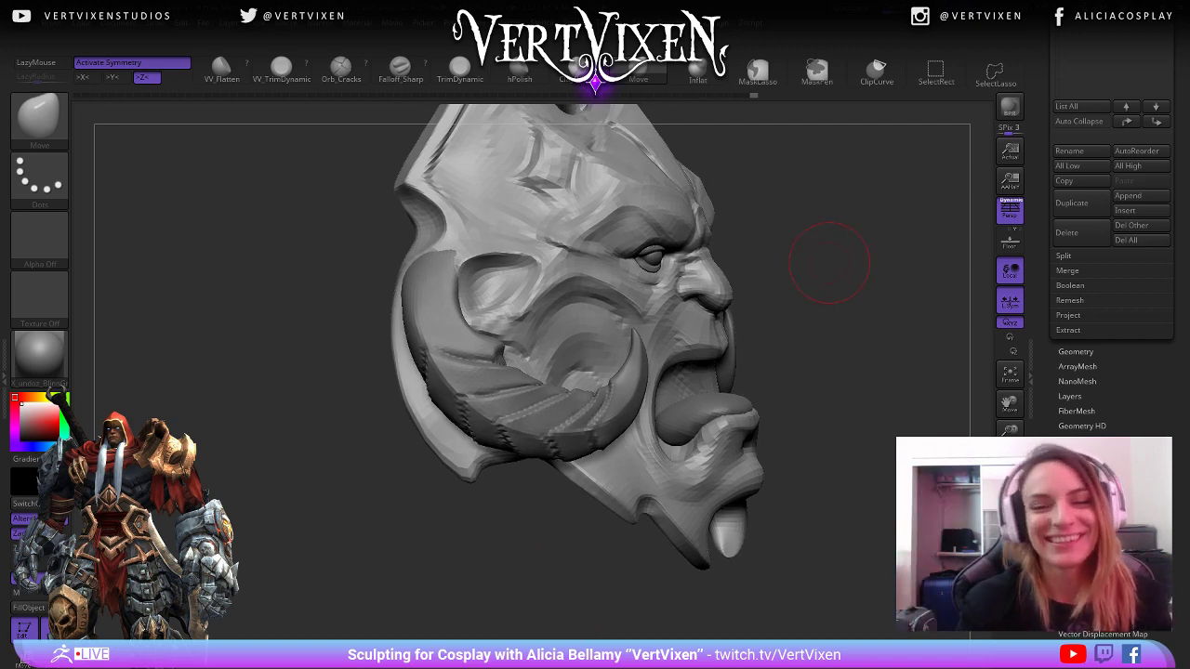
# Adjust and smooth the face rim's lower corner where it passes under the horn.
pyautogui.moveTo(834, 260)
pyautogui.mouseDown()
pyautogui.moveTo(860, 259)
pyautogui.moveTo(818, 279)
pyautogui.mouseUp()
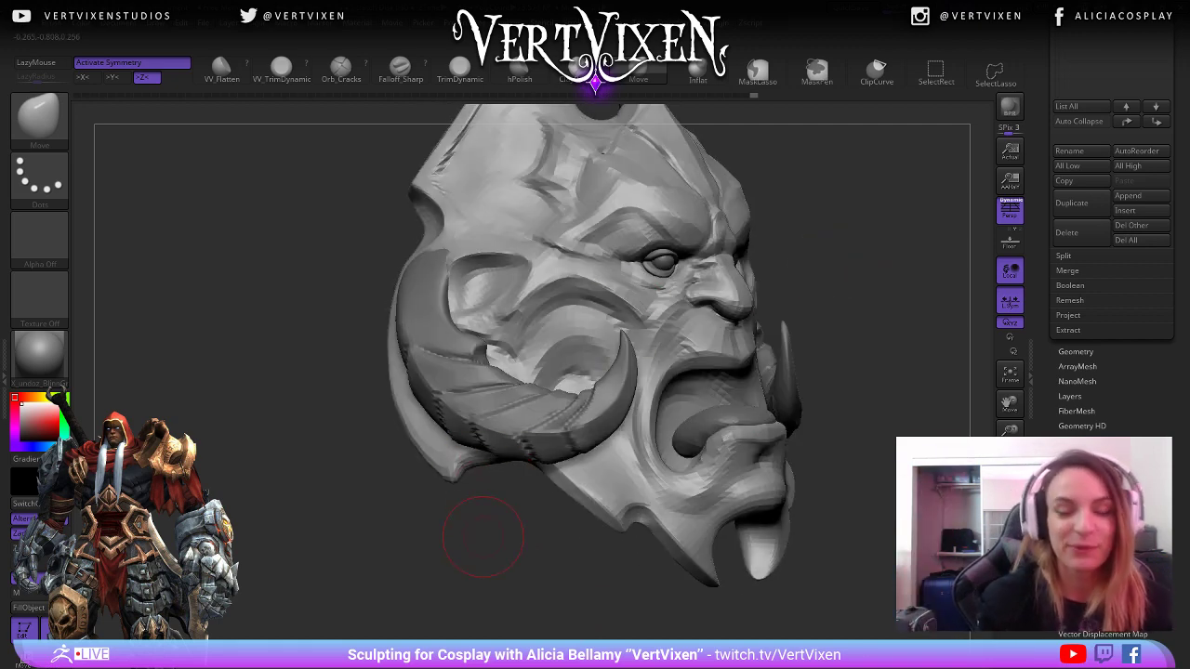
pyautogui.keyDown('alt'); pyautogui.moveTo(497, 573); pyautogui.dragTo(493, 463); pyautogui.keyUp('alt')
pyautogui.moveTo(465, 549); pyautogui.dragTo(511, 586)
pyautogui.keyDown('shift'); pyautogui.moveTo(505, 467); pyautogui.dragTo(465, 467); pyautogui.keyUp('shift')
pyautogui.moveTo(465, 549)
pyautogui.mouseDown()
pyautogui.moveTo(432, 535)
pyautogui.moveTo(483, 595)
pyautogui.moveTo(496, 563)
pyautogui.moveTo(446, 535)
pyautogui.moveTo(344, 528)
pyautogui.moveTo(797, 456)
pyautogui.moveTo(813, 524)
pyautogui.moveTo(804, 519)
pyautogui.moveTo(840, 333)
pyautogui.moveTo(818, 438)
pyautogui.moveTo(840, 501)
pyautogui.mouseUp()
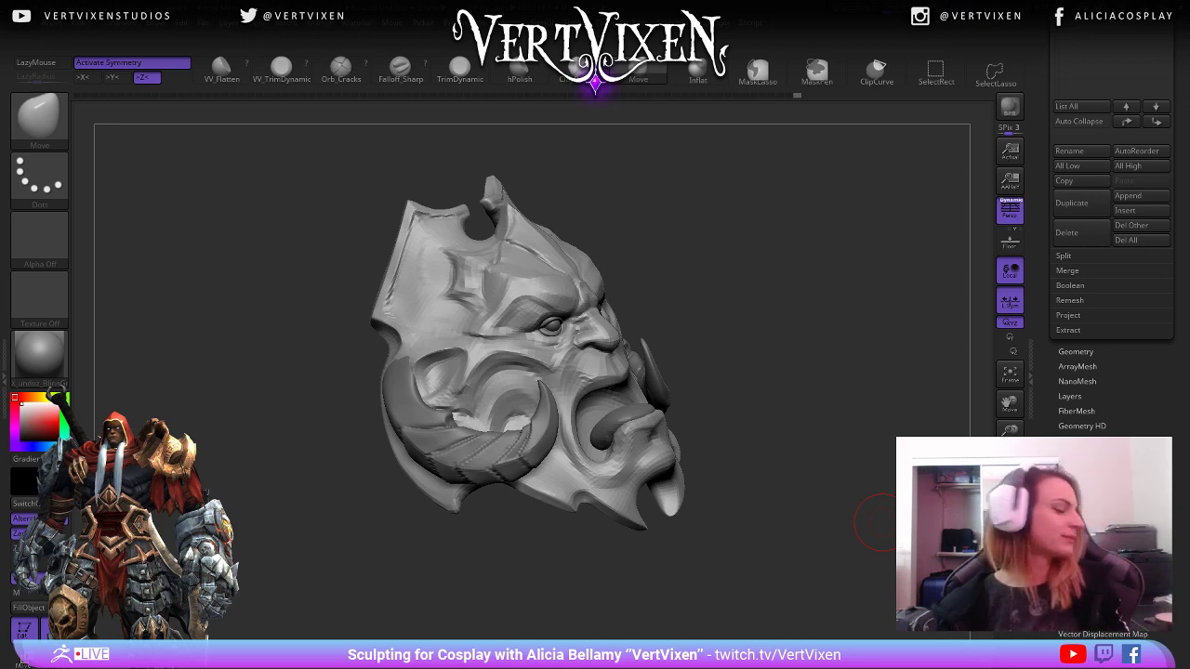
# Examine the head's silhouette and the horns' framing from the side and the front.
pyautogui.moveTo(791, 424)
pyautogui.mouseDown()
pyautogui.moveTo(831, 438)
pyautogui.moveTo(809, 474)
pyautogui.moveTo(818, 513)
pyautogui.moveTo(793, 445)
pyautogui.mouseUp()
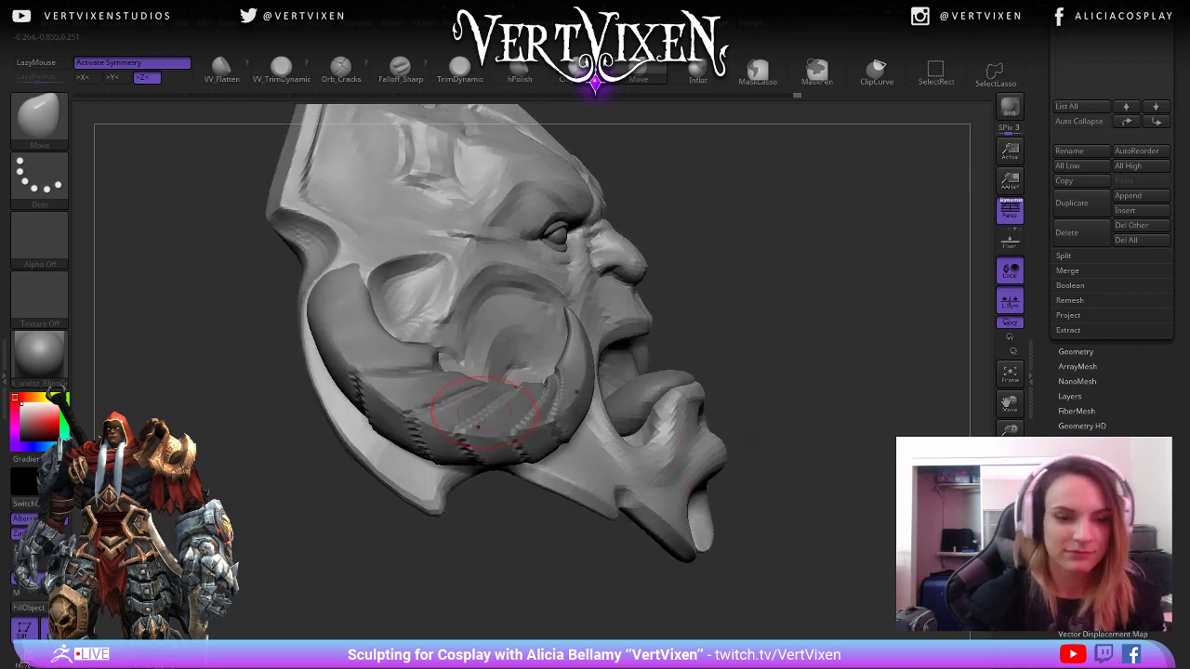
pyautogui.press('space')
pyautogui.keyDown('alt'); pyautogui.moveTo(281, 474); pyautogui.dragTo(271, 409); pyautogui.keyUp('alt')
pyautogui.press('space')
pyautogui.moveTo(695, 398)
pyautogui.mouseDown()
pyautogui.moveTo(746, 474)
pyautogui.moveTo(493, 483)
pyautogui.mouseUp()
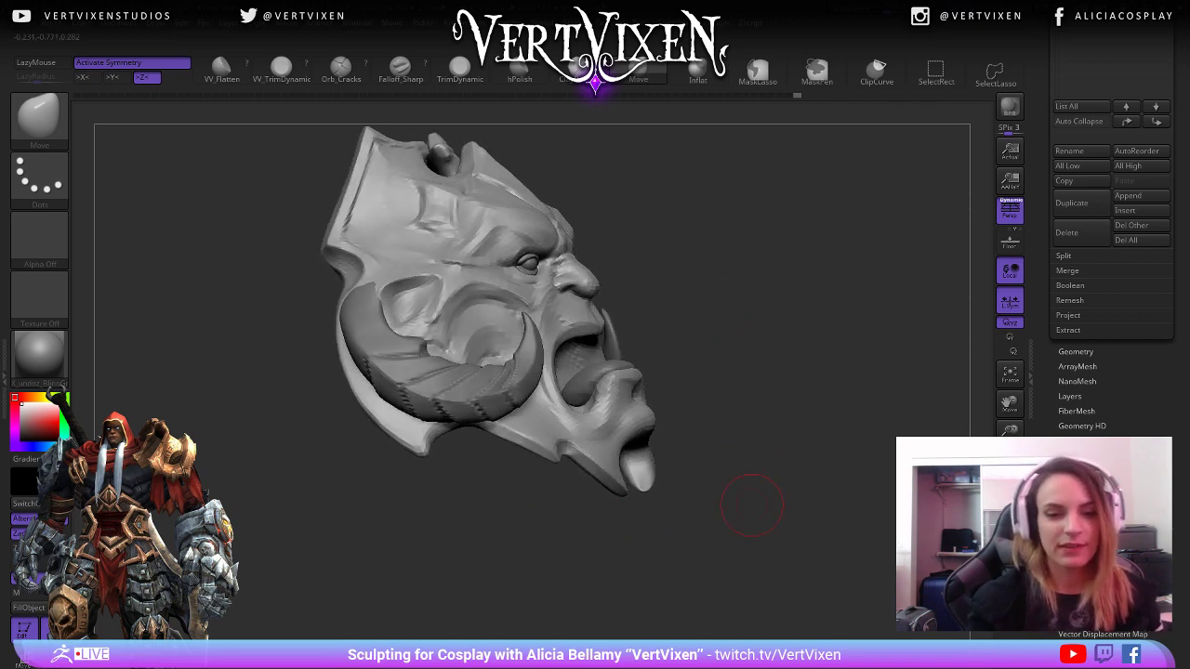
pyautogui.moveTo(752, 505)
pyautogui.mouseDown()
pyautogui.moveTo(735, 524)
pyautogui.moveTo(775, 549)
pyautogui.moveTo(789, 613)
pyautogui.mouseUp()
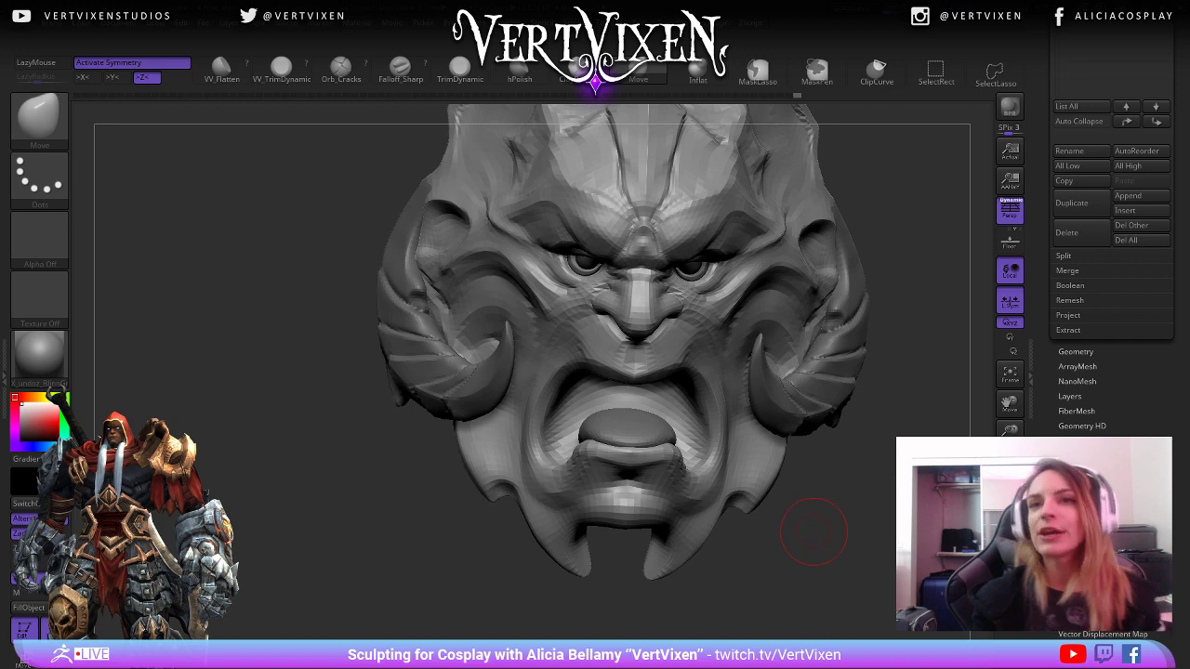
pyautogui.moveTo(821, 539); pyautogui.dragTo(815, 538)
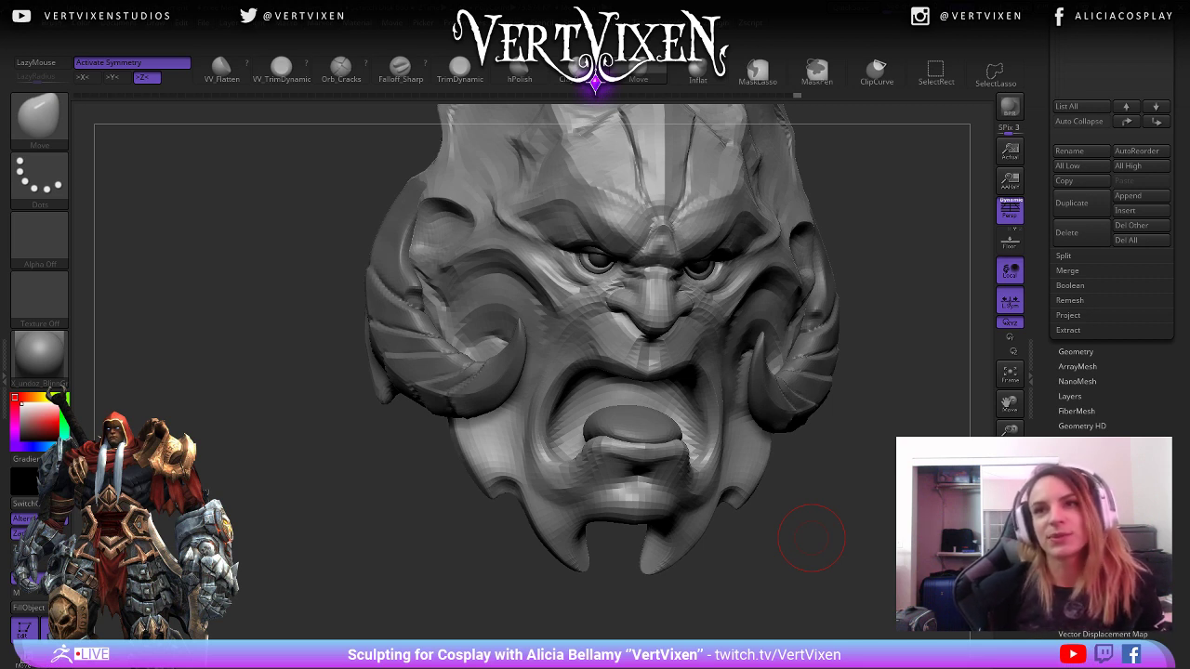
pyautogui.keyDown('alt'); pyautogui.moveTo(812, 538); pyautogui.dragTo(786, 528); pyautogui.keyUp('alt')
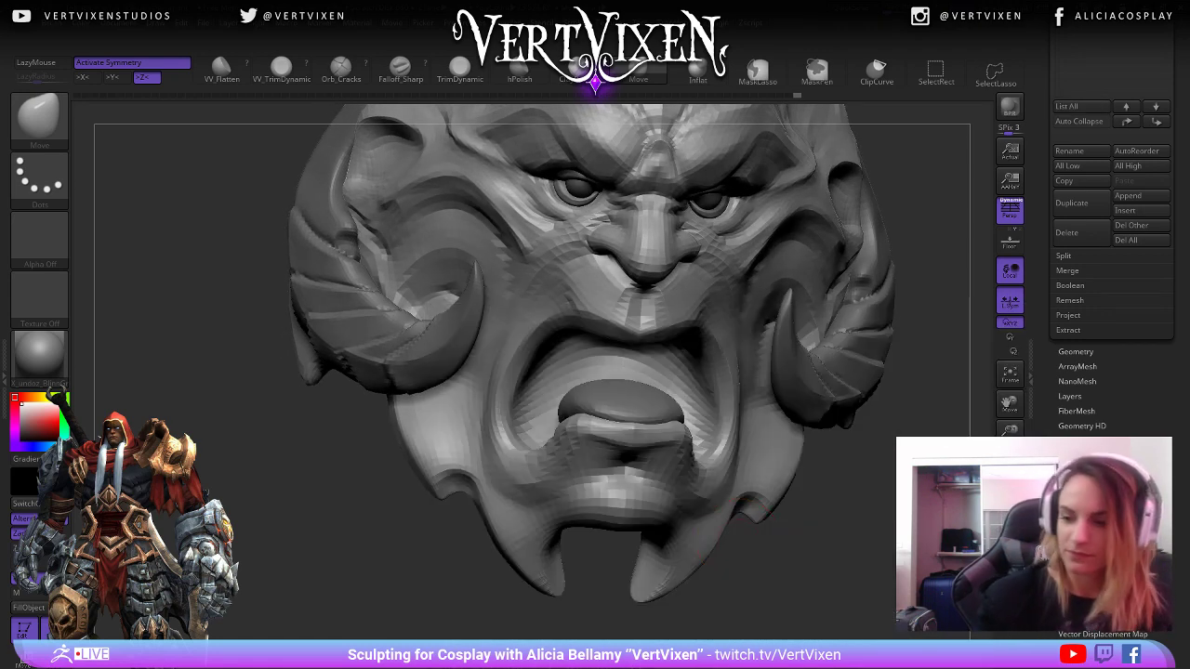
# Isolate the face subtool and reshape the outer jaw edge between the horn's position and the notch below.
pyautogui.hotkey('alt', 's')
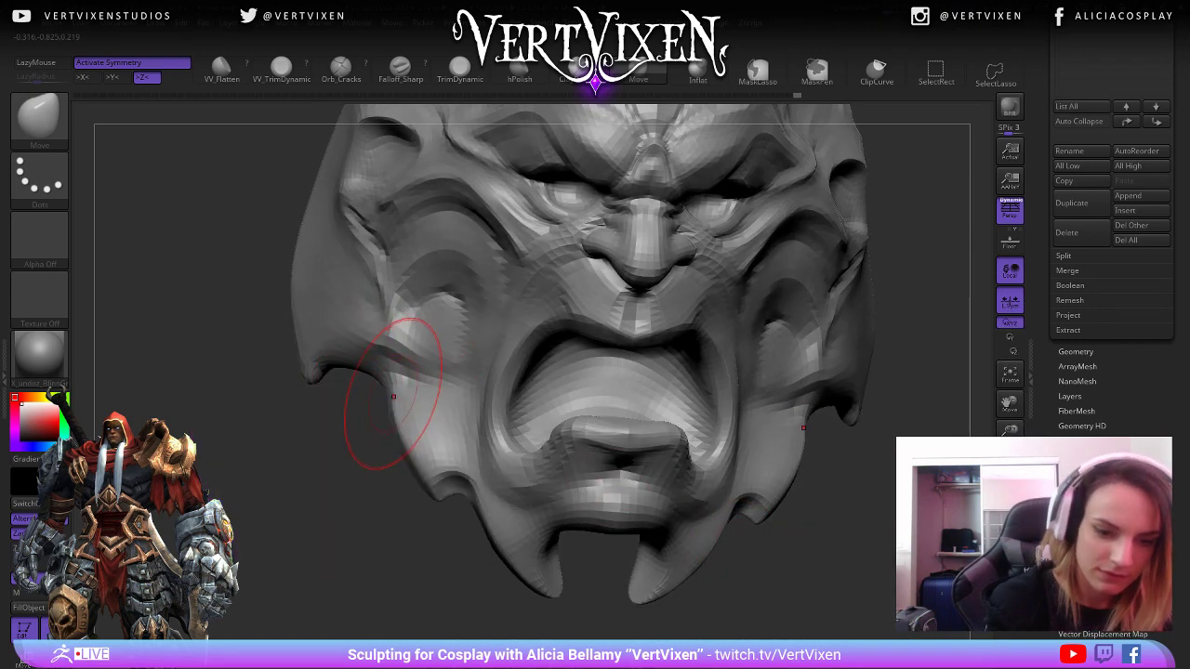
pyautogui.moveTo(358, 409)
pyautogui.mouseDown()
pyautogui.moveTo(391, 396)
pyautogui.moveTo(380, 434)
pyautogui.moveTo(396, 407)
pyautogui.moveTo(396, 434)
pyautogui.mouseUp()
pyautogui.rightClick(401, 396)
pyautogui.moveTo(390, 445); pyautogui.dragTo(367, 442, button='right')
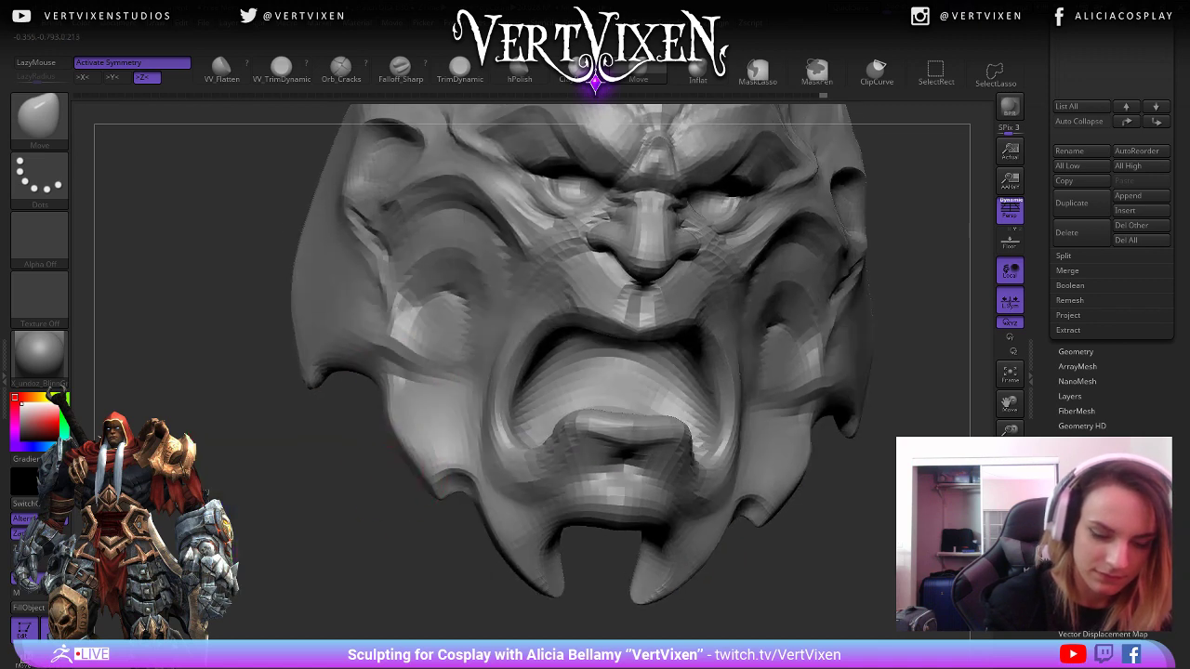
pyautogui.moveTo(410, 435); pyautogui.dragTo(398, 445)
pyautogui.moveTo(409, 476); pyautogui.dragTo(400, 476, button='right')
pyautogui.moveTo(412, 470); pyautogui.dragTo(405, 457)
# Show the horns and other subtools again and save the tool to disk.
pyautogui.moveTo(595, 558)
pyautogui.mouseDown(button='right')
pyautogui.moveTo(614, 534)
pyautogui.moveTo(874, 590)
pyautogui.moveTo(971, 256)
pyautogui.mouseUp(button='right')
pyautogui.moveTo(1179, 186); pyautogui.dragTo(1179, 595)
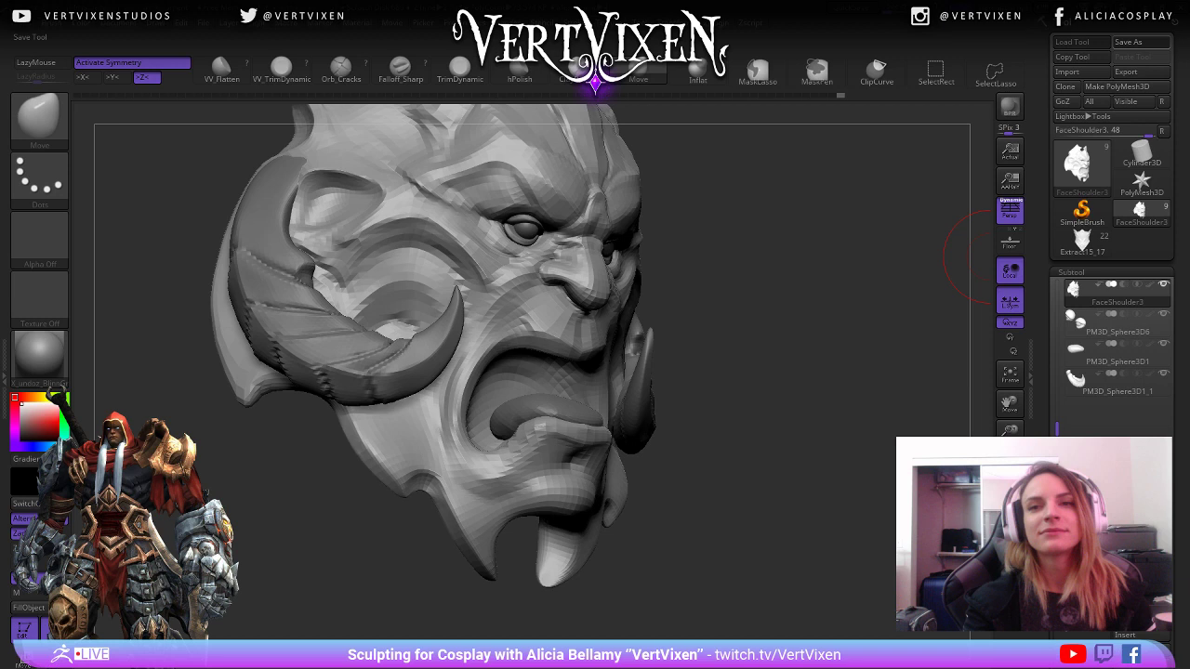
pyautogui.click(1009, 149)
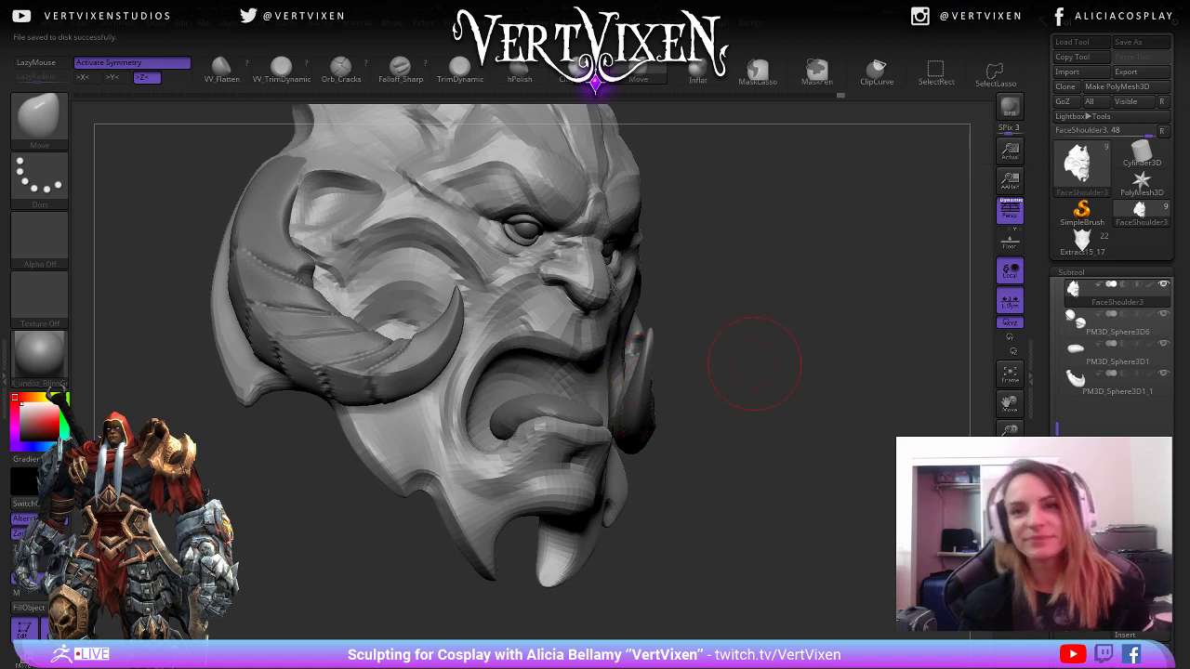
# Adjust the outer jaw edge and its notch beneath the horn with the Move brush.
pyautogui.moveTo(752, 345)
pyautogui.mouseDown()
pyautogui.moveTo(790, 465)
pyautogui.moveTo(771, 465)
pyautogui.moveTo(771, 452)
pyautogui.moveTo(758, 462)
pyautogui.mouseUp()
pyautogui.moveTo(758, 476)
pyautogui.mouseDown()
pyautogui.moveTo(746, 482)
pyautogui.moveTo(803, 465)
pyautogui.mouseUp()
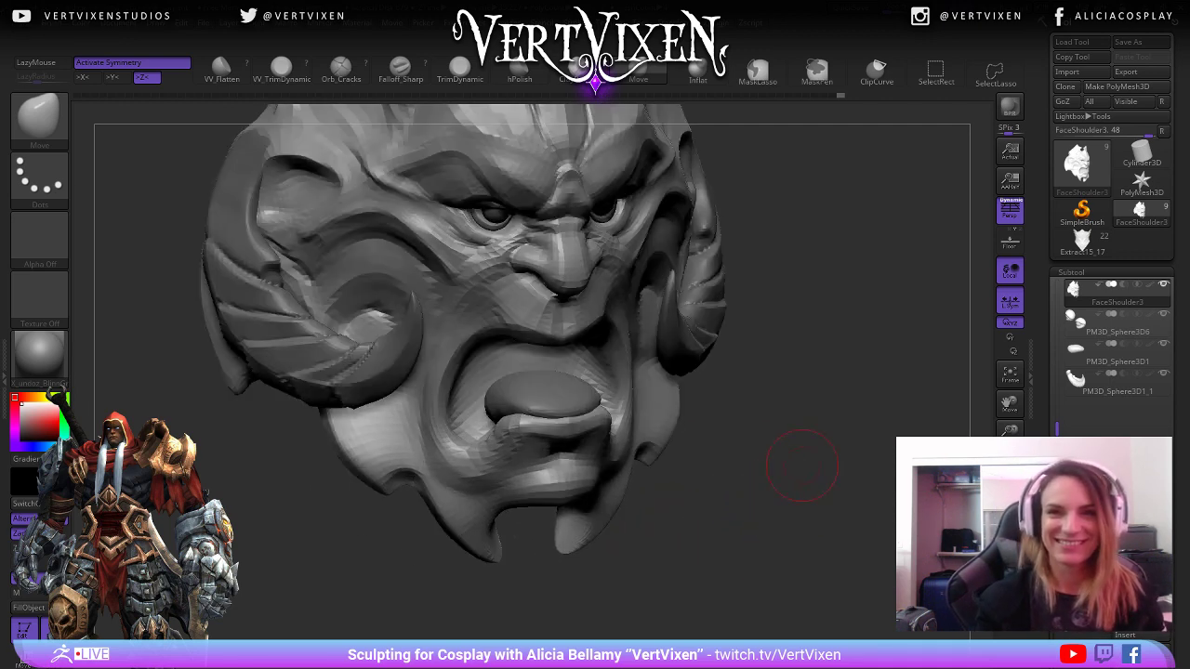
pyautogui.rightClick(803, 474)
pyautogui.moveTo(395, 497)
pyautogui.mouseDown()
pyautogui.moveTo(425, 472)
pyautogui.moveTo(455, 472)
pyautogui.mouseUp()
pyautogui.moveTo(408, 442); pyautogui.dragTo(437, 437)
# Make the side horns' subtool active and frame the horn closely.
pyautogui.press('f')
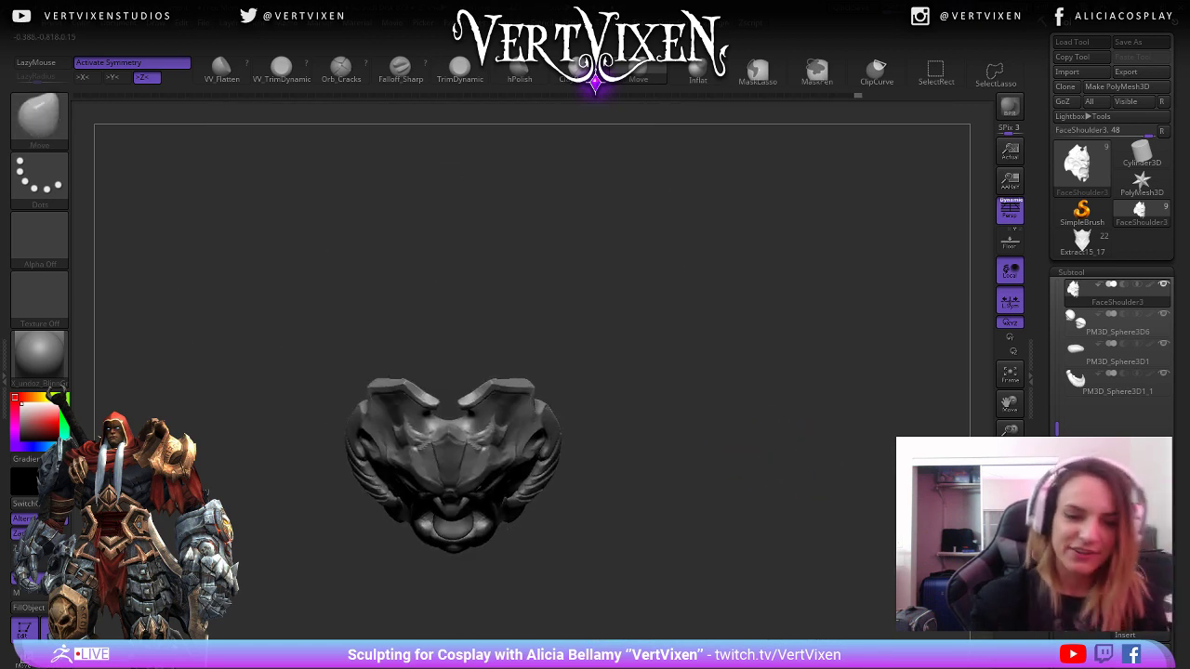
pyautogui.keyDown('alt'); pyautogui.moveTo(744, 390); pyautogui.dragTo(750, 363); pyautogui.keyUp('alt')
pyautogui.moveTo(715, 488)
pyautogui.mouseDown()
pyautogui.moveTo(752, 497)
pyautogui.moveTo(741, 492)
pyautogui.moveTo(779, 483)
pyautogui.mouseUp()
pyautogui.moveTo(654, 423)
pyautogui.mouseDown()
pyautogui.moveTo(770, 523)
pyautogui.moveTo(799, 515)
pyautogui.moveTo(771, 525)
pyautogui.mouseUp()
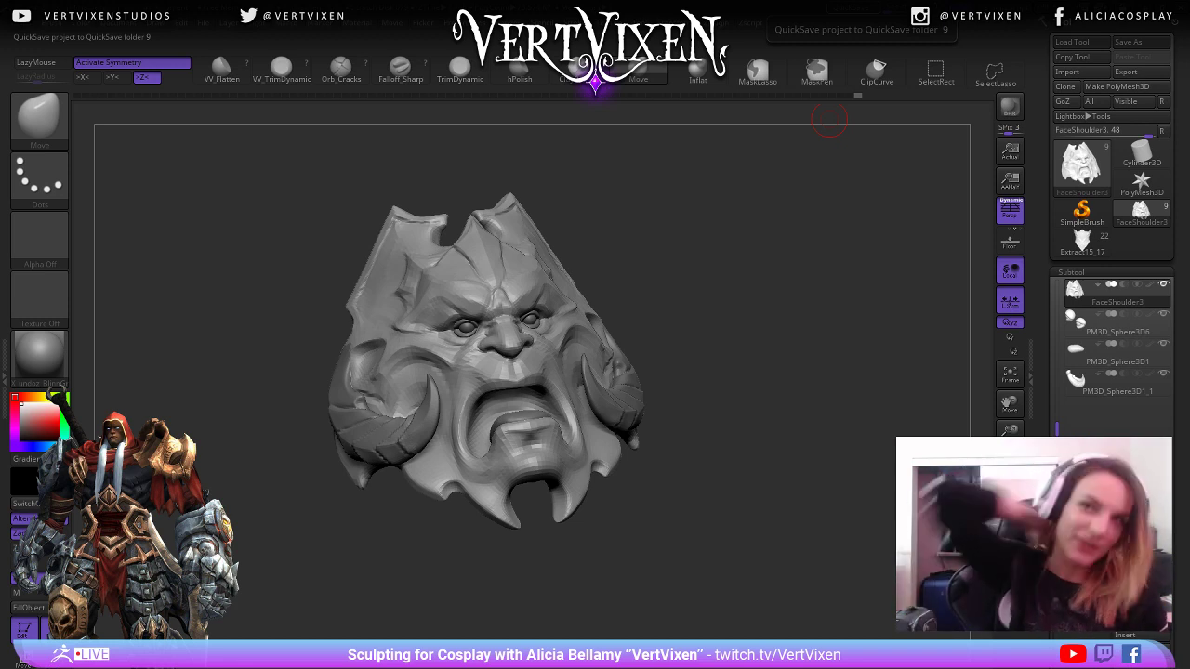
pyautogui.moveTo(716, 483)
pyautogui.mouseDown()
pyautogui.moveTo(699, 502)
pyautogui.moveTo(760, 478)
pyautogui.moveTo(748, 496)
pyautogui.moveTo(731, 491)
pyautogui.moveTo(771, 499)
pyautogui.moveTo(763, 506)
pyautogui.mouseUp()
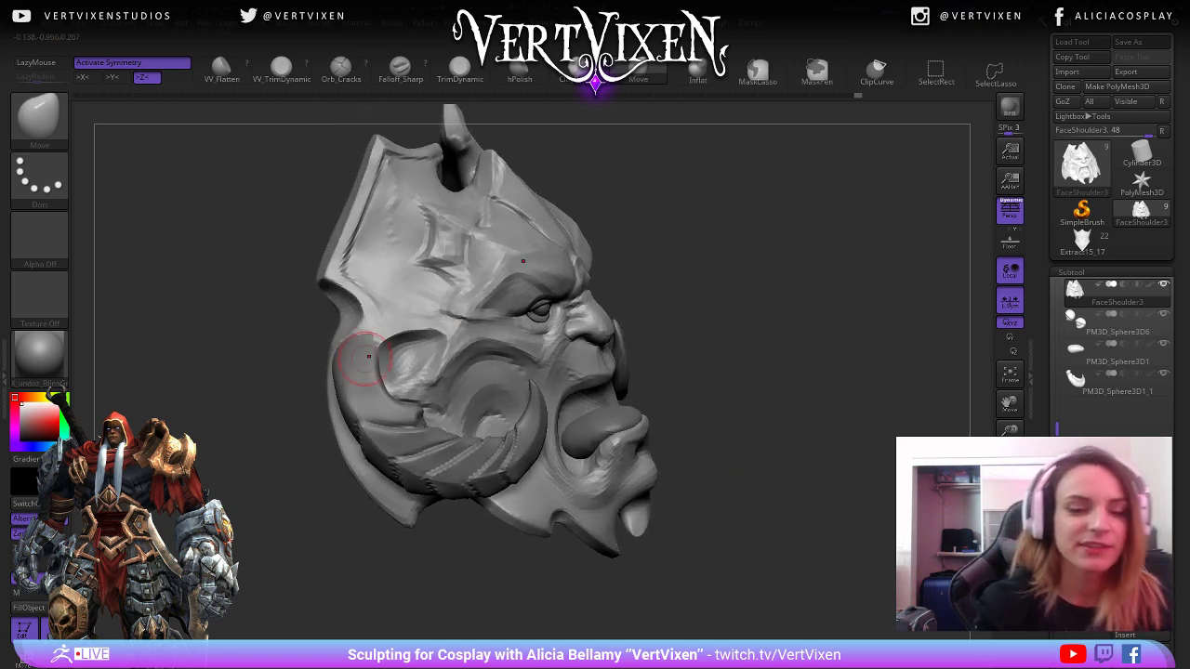
pyautogui.keyDown('alt'); pyautogui.click(369, 356); pyautogui.keyUp('alt')
pyautogui.press('f')
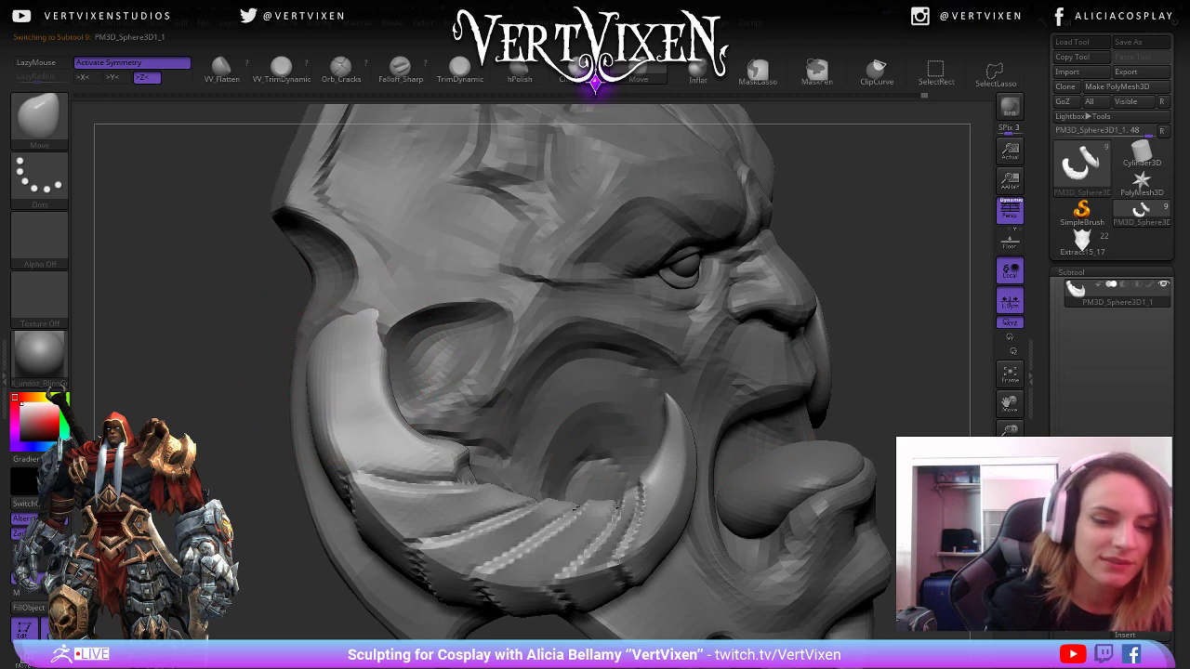
# Refine the horn's unridged upper end beside the temple hollow and smooth its surface.
pyautogui.moveTo(371, 365)
pyautogui.mouseDown()
pyautogui.moveTo(356, 365)
pyautogui.moveTo(347, 399)
pyautogui.moveTo(386, 337)
pyautogui.mouseUp()
pyautogui.press('space')
pyautogui.press('space')
pyautogui.moveTo(851, 265)
pyautogui.mouseDown()
pyautogui.moveTo(897, 255)
pyautogui.moveTo(723, 277)
pyautogui.moveTo(692, 254)
pyautogui.moveTo(734, 252)
pyautogui.mouseUp()
pyautogui.press('space')
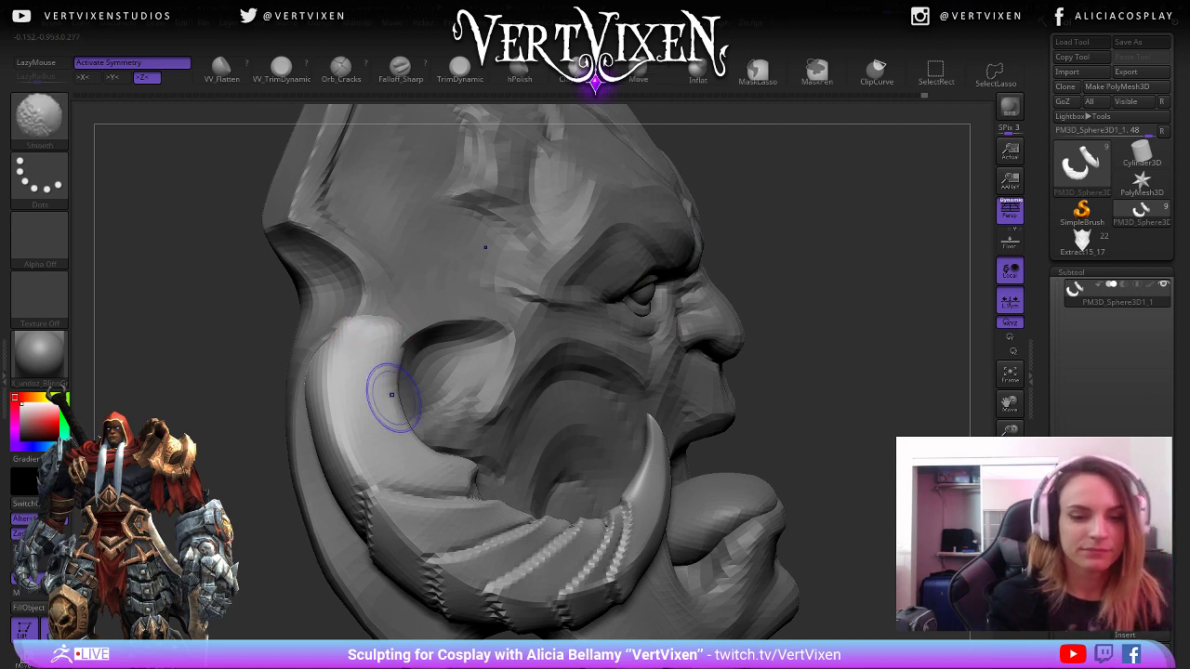
pyautogui.keyDown('shift'); pyautogui.moveTo(392, 395); pyautogui.dragTo(400, 409); pyautogui.keyUp('shift')
pyautogui.moveTo(617, 280); pyautogui.dragTo(596, 295)
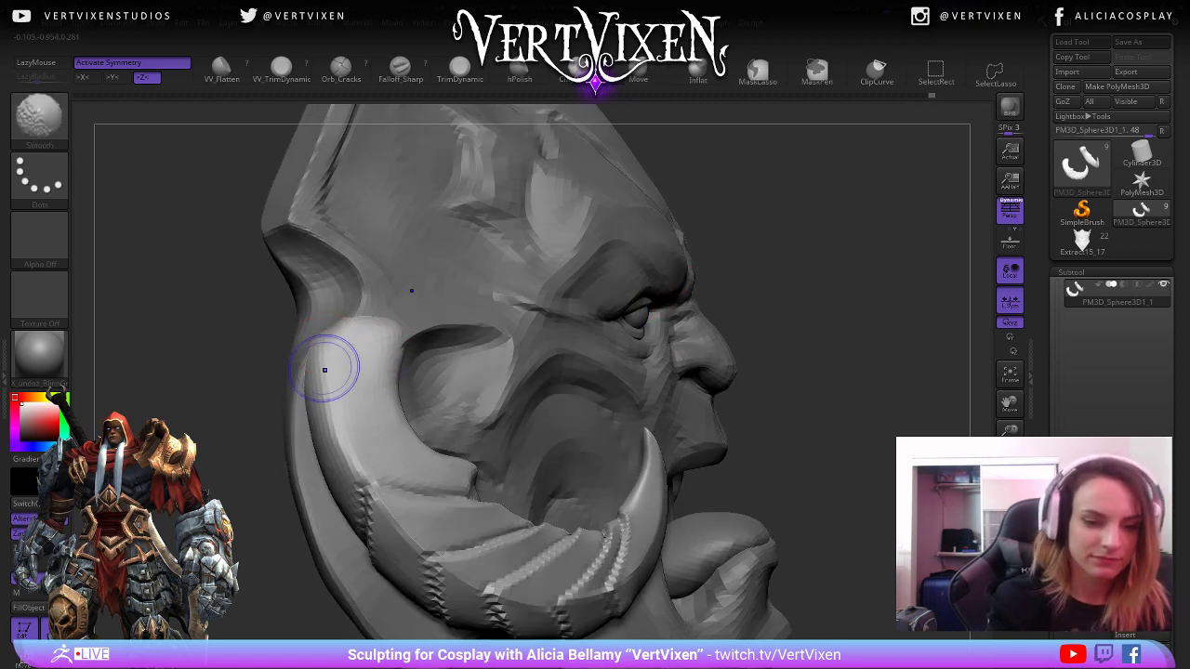
pyautogui.moveTo(818, 358)
pyautogui.keyDown('alt'); pyautogui.mouseDown()
pyautogui.moveTo(790, 332)
pyautogui.moveTo(785, 270)
pyautogui.moveTo(810, 366)
pyautogui.moveTo(833, 368)
pyautogui.moveTo(818, 381)
pyautogui.mouseUp(); pyautogui.keyUp('alt')
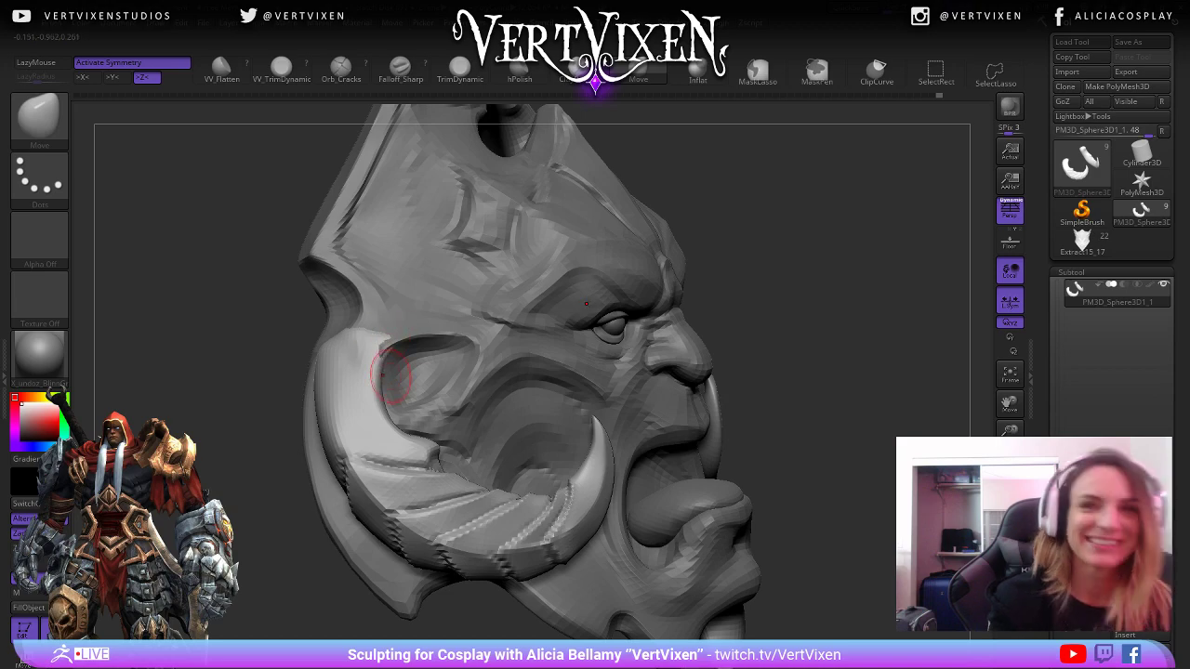
# Smooth and adjust the outer side of the horn's upper end where it meets the face rim.
pyautogui.moveTo(812, 312)
pyautogui.mouseDown()
pyautogui.moveTo(831, 338)
pyautogui.moveTo(762, 344)
pyautogui.mouseUp()
pyautogui.moveTo(330, 506); pyautogui.dragTo(294, 516)
pyautogui.rightClick(328, 460)
pyautogui.moveTo(328, 460); pyautogui.dragTo(371, 465)
pyautogui.press('shift')
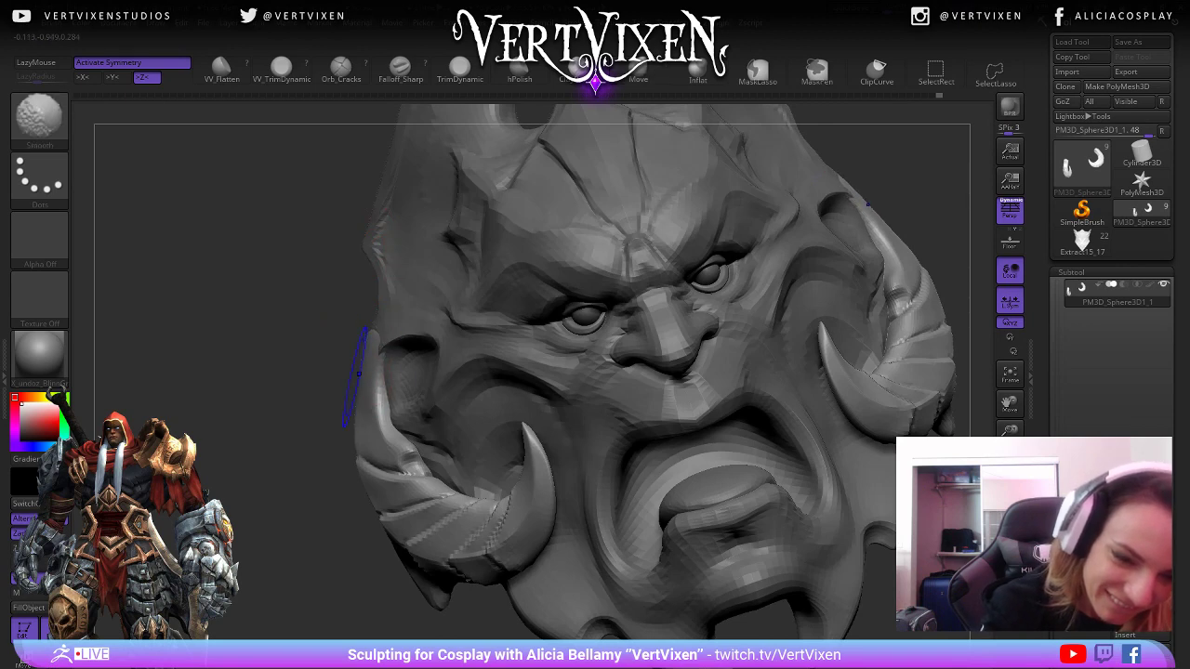
pyautogui.moveTo(358, 373); pyautogui.dragTo(345, 437)
pyautogui.rightClick(345, 437)
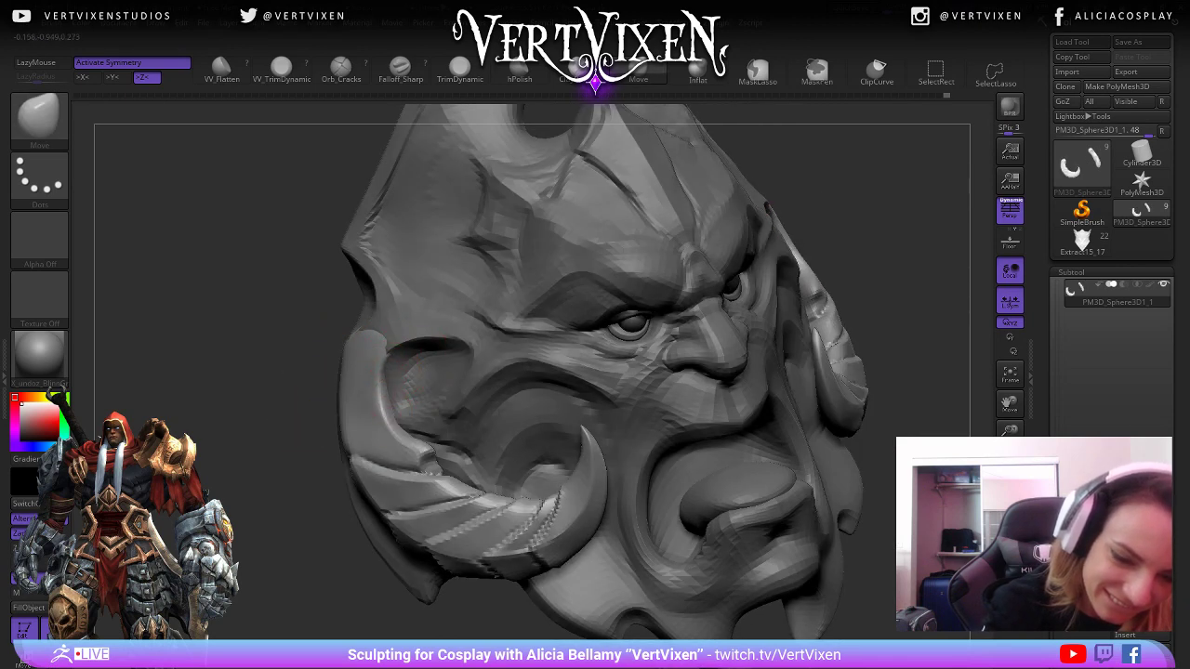
pyautogui.moveTo(381, 402); pyautogui.dragTo(377, 418, button='right')
# Polish the side horn's unridged upper end with the hPolish brush and save the file.
pyautogui.moveTo(704, 306)
pyautogui.keyDown('ctrl'); pyautogui.mouseDown(button='right')
pyautogui.moveTo(788, 301)
pyautogui.moveTo(734, 380)
pyautogui.moveTo(736, 395)
pyautogui.mouseUp(button='right'); pyautogui.keyUp('ctrl')
pyautogui.press('b')
pyautogui.press('h')
pyautogui.press('p')
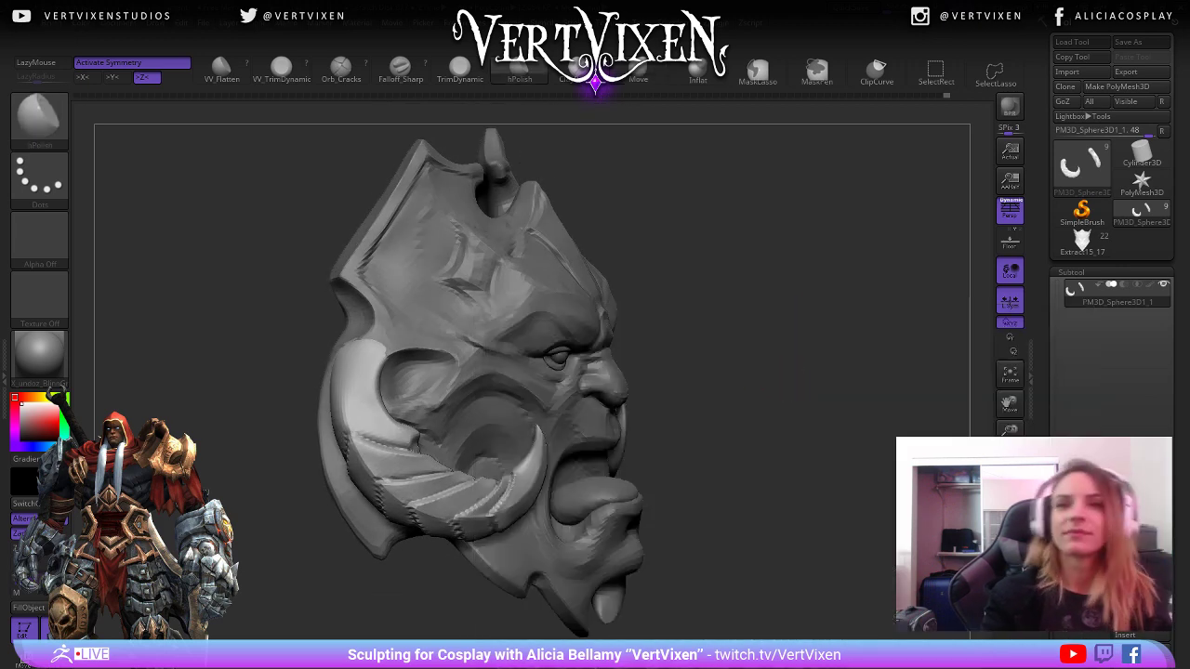
pyautogui.moveTo(372, 357); pyautogui.dragTo(426, 358, button='right')
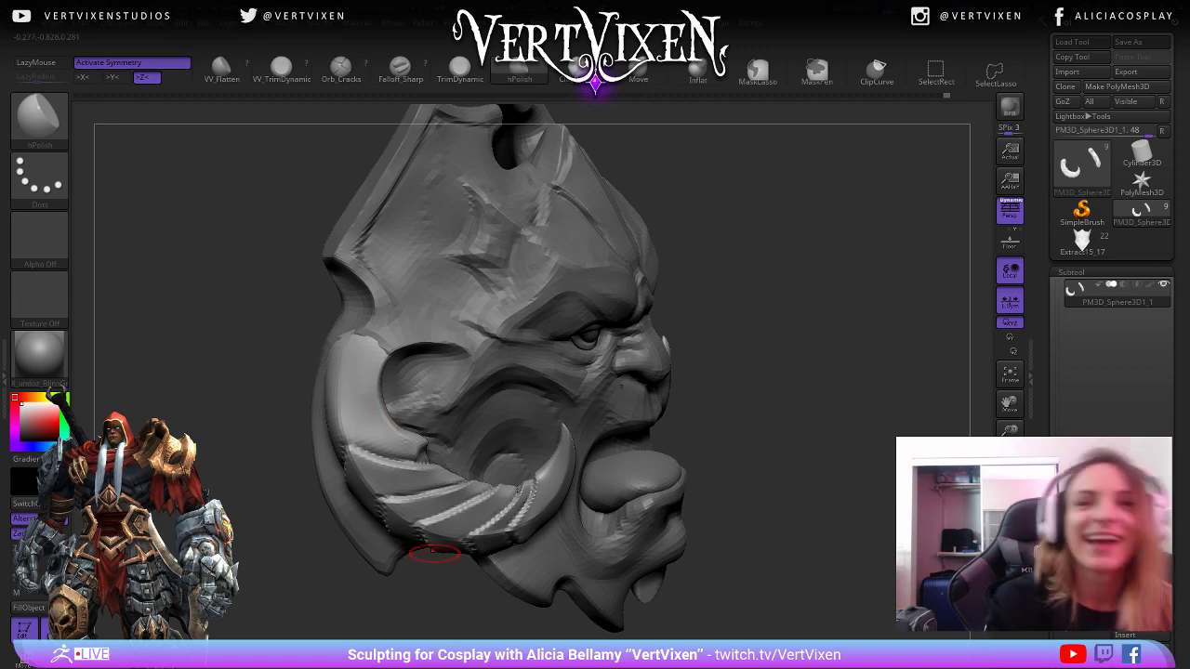
pyautogui.moveTo(784, 431)
pyautogui.mouseDown(button='right')
pyautogui.moveTo(743, 459)
pyautogui.moveTo(865, 311)
pyautogui.moveTo(978, 139)
pyautogui.mouseUp(button='right')
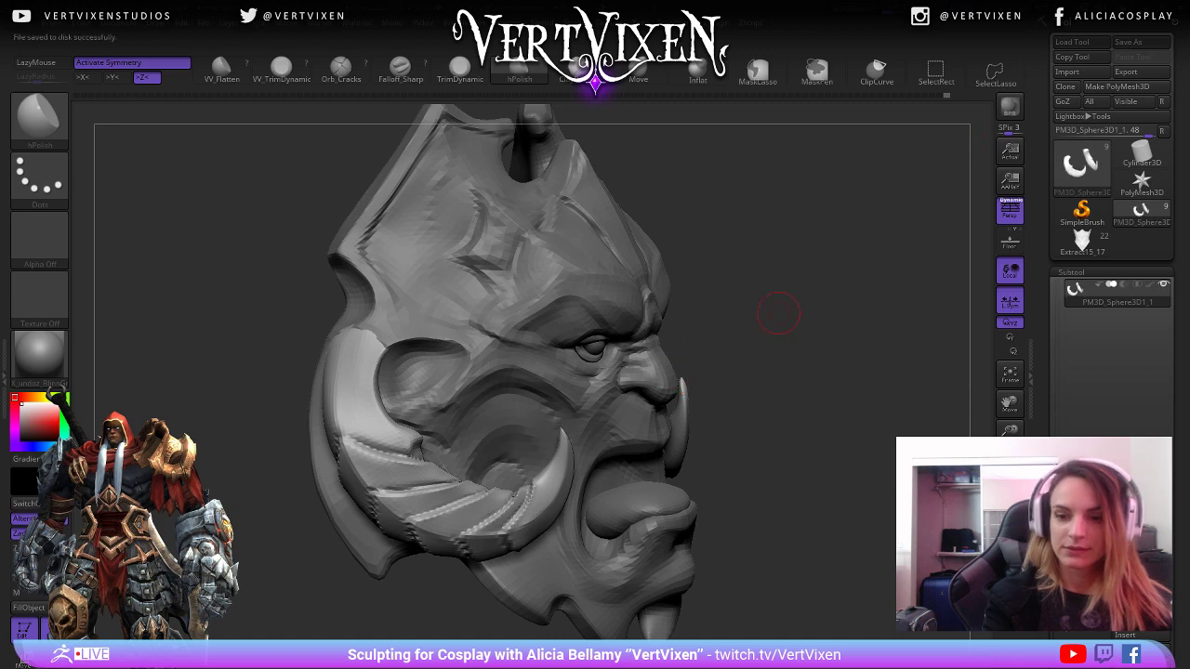
pyautogui.moveTo(778, 314)
pyautogui.mouseDown()
pyautogui.moveTo(792, 252)
pyautogui.moveTo(744, 428)
pyautogui.moveTo(641, 437)
pyautogui.moveTo(771, 467)
pyautogui.mouseUp()
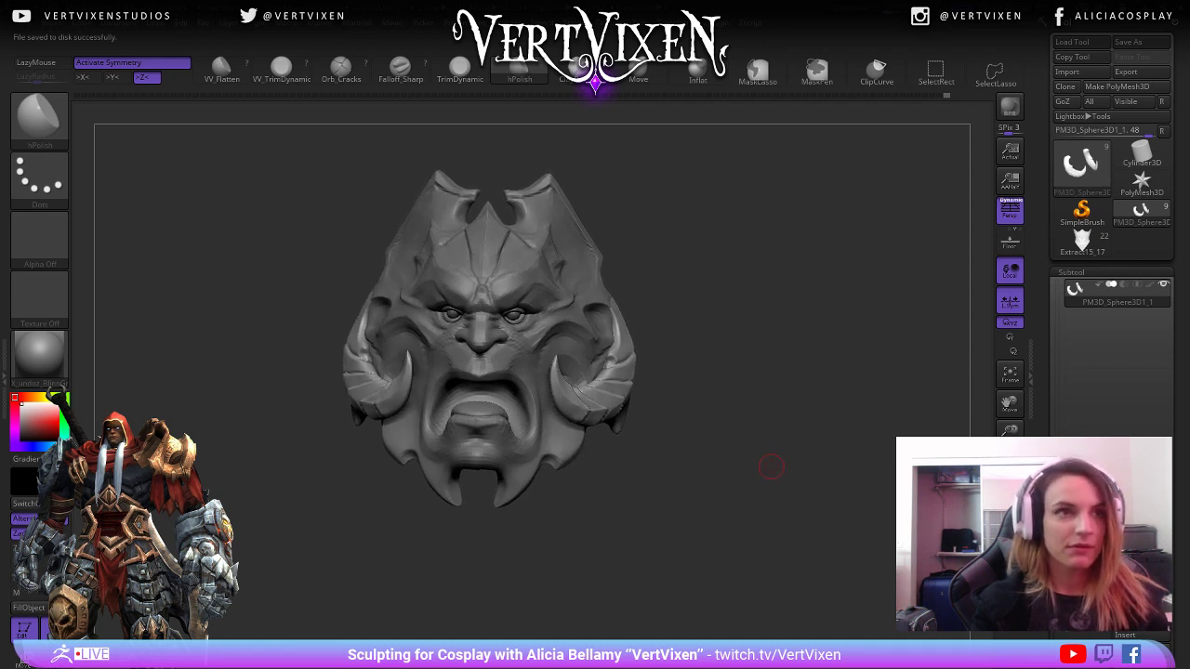
# Switch to the Move brush and make the face's subtool, FaceShoulder3, active.
pyautogui.moveTo(772, 467)
pyautogui.keyDown('alt'); pyautogui.mouseDown()
pyautogui.moveTo(771, 493)
pyautogui.moveTo(773, 467)
pyautogui.moveTo(712, 569)
pyautogui.moveTo(876, 345)
pyautogui.moveTo(890, 360)
pyautogui.moveTo(855, 454)
pyautogui.moveTo(810, 453)
pyautogui.moveTo(865, 409)
pyautogui.moveTo(801, 423)
pyautogui.mouseUp(); pyautogui.keyUp('alt')
pyautogui.press('b')
pyautogui.press('m')
pyautogui.press('v')
pyautogui.press('s')
pyautogui.press('s')
pyautogui.press('s')
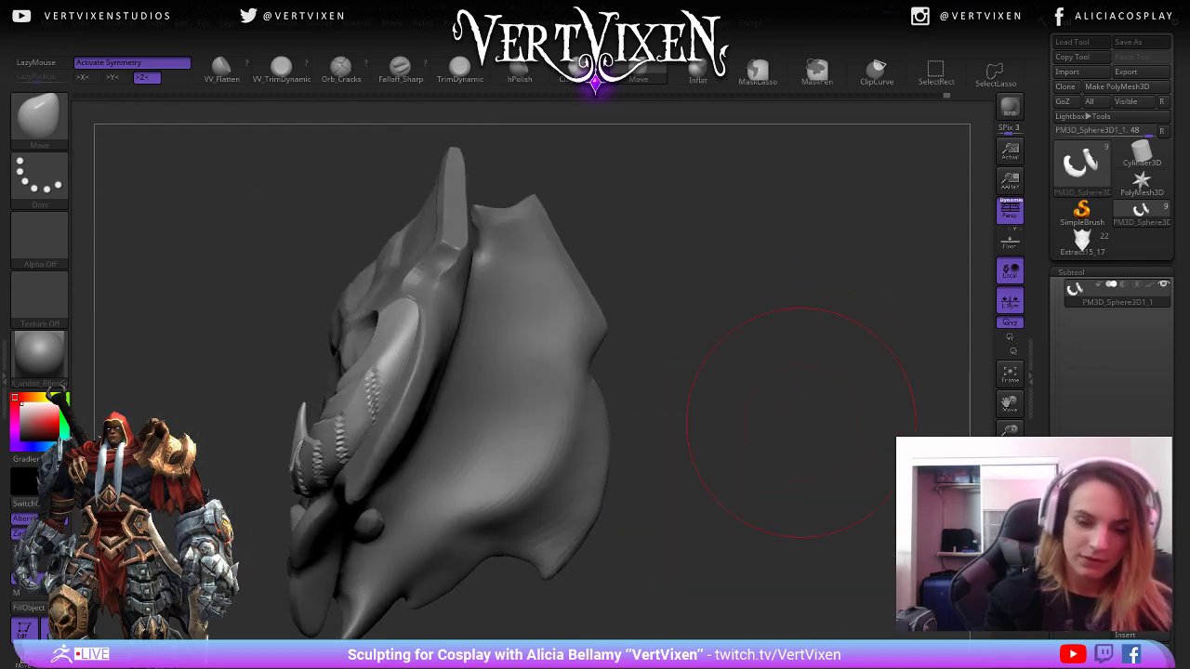
pyautogui.moveTo(364, 436); pyautogui.dragTo(345, 455)
pyautogui.keyDown('alt'); pyautogui.click(369, 457); pyautogui.keyUp('alt')
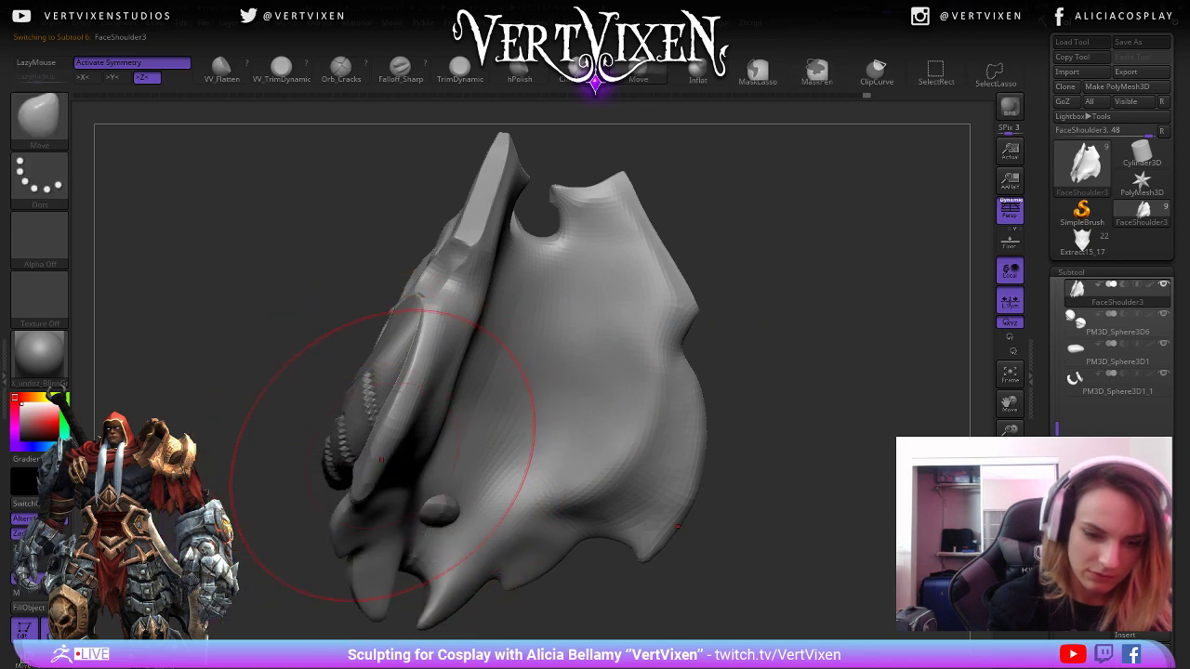
# Adjust the face's rim and its lower corner behind the horn from the back and underside, using a smaller Move brush.
pyautogui.press('space')
pyautogui.moveTo(381, 457)
pyautogui.mouseDown()
pyautogui.moveTo(540, 377)
pyautogui.moveTo(758, 415)
pyautogui.mouseUp()
pyautogui.press('shift')
pyautogui.moveTo(757, 415)
pyautogui.mouseDown()
pyautogui.moveTo(479, 458)
pyautogui.moveTo(544, 406)
pyautogui.mouseUp()
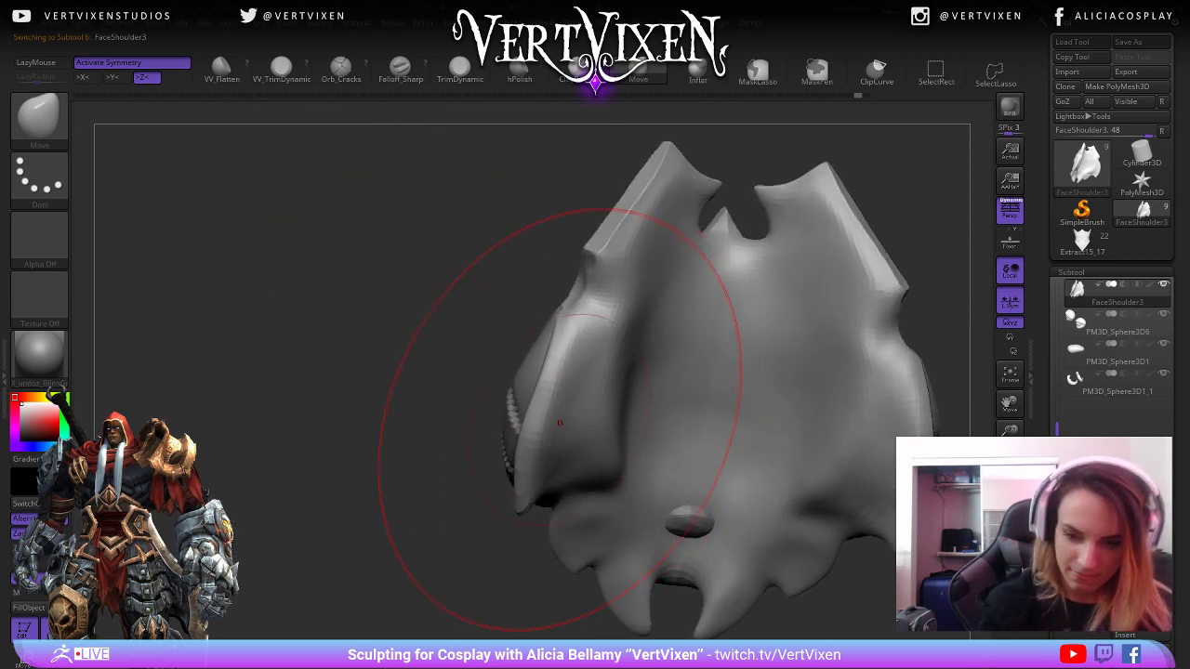
pyautogui.press('space')
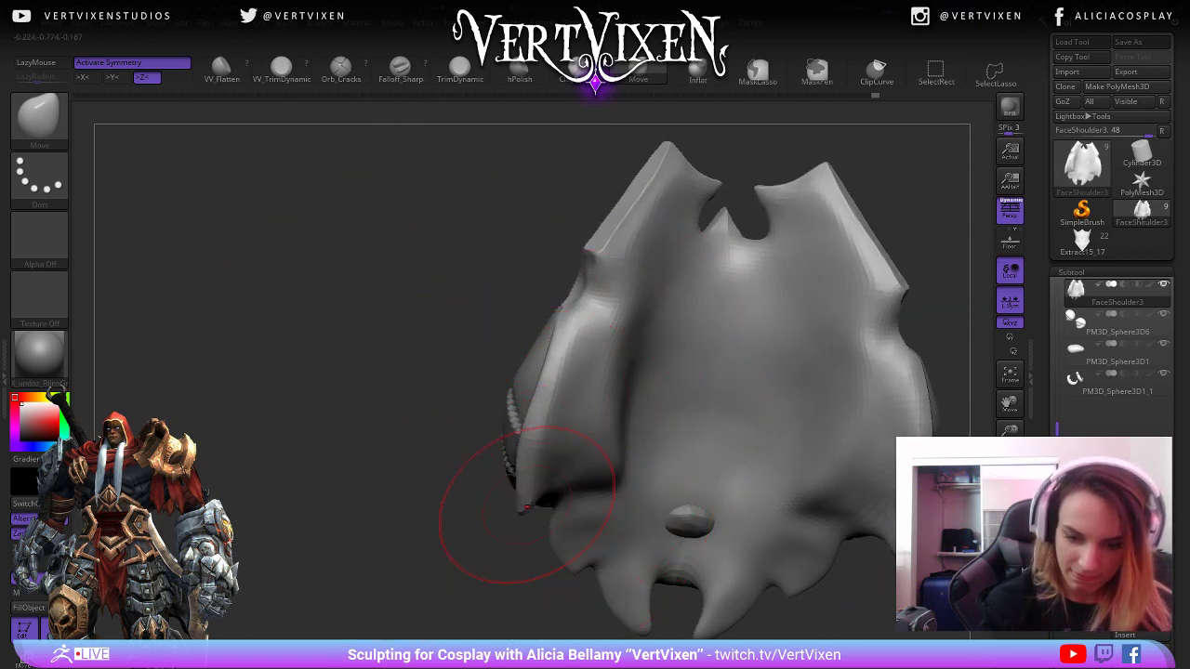
pyautogui.moveTo(460, 524)
pyautogui.mouseDown()
pyautogui.moveTo(595, 503)
pyautogui.moveTo(613, 558)
pyautogui.moveTo(713, 438)
pyautogui.moveTo(704, 493)
pyautogui.moveTo(771, 450)
pyautogui.moveTo(651, 214)
pyautogui.moveTo(683, 419)
pyautogui.moveTo(702, 372)
pyautogui.moveTo(781, 358)
pyautogui.moveTo(744, 372)
pyautogui.moveTo(610, 317)
pyautogui.moveTo(535, 414)
pyautogui.mouseUp()
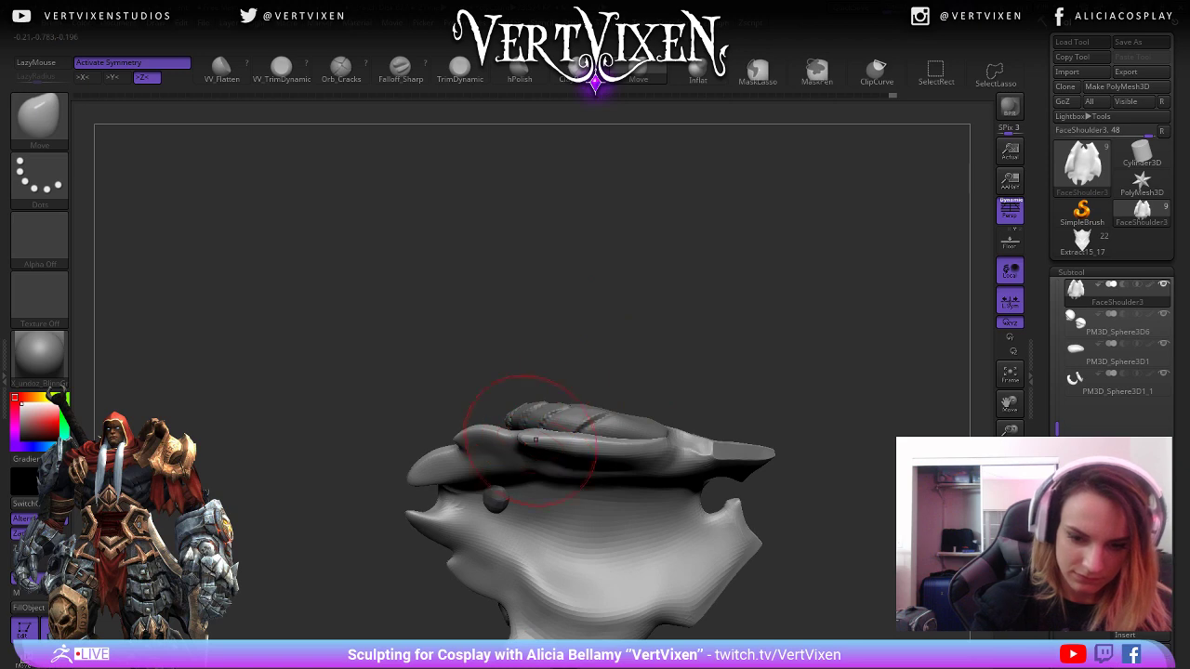
pyautogui.moveTo(613, 317)
pyautogui.mouseDown()
pyautogui.moveTo(548, 520)
pyautogui.moveTo(576, 586)
pyautogui.moveTo(651, 465)
pyautogui.moveTo(702, 442)
pyautogui.moveTo(688, 391)
pyautogui.moveTo(818, 428)
pyautogui.moveTo(743, 400)
pyautogui.moveTo(729, 372)
pyautogui.moveTo(555, 442)
pyautogui.mouseUp()
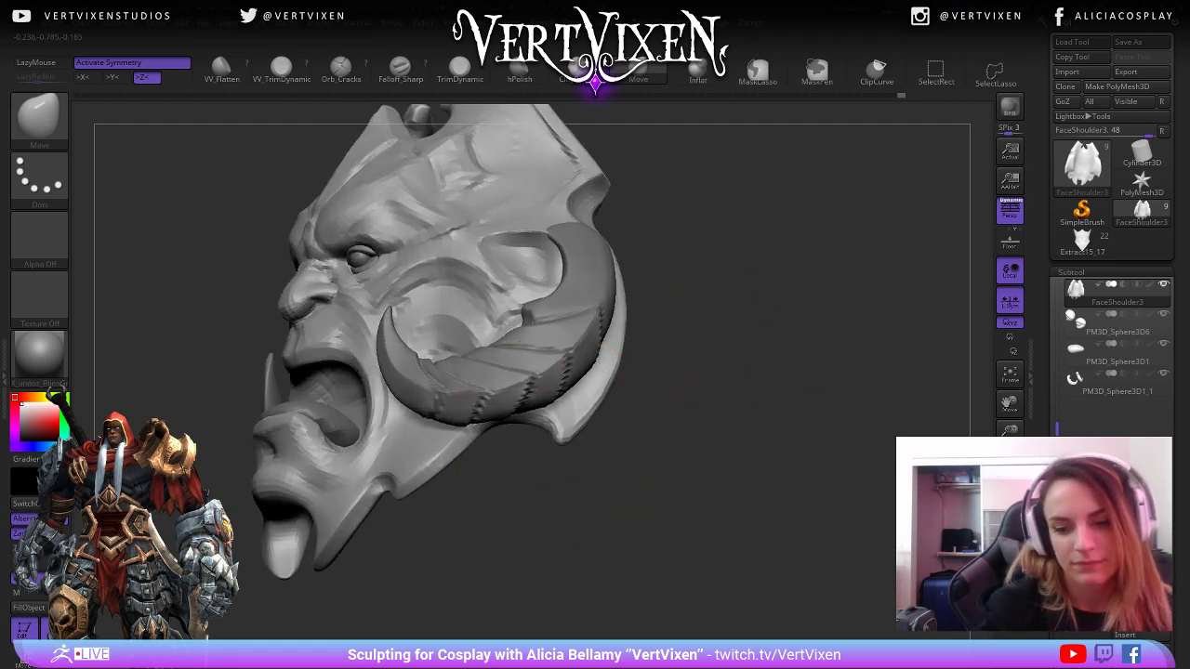
pyautogui.moveTo(651, 372)
pyautogui.mouseDown()
pyautogui.moveTo(725, 390)
pyautogui.moveTo(642, 437)
pyautogui.moveTo(670, 414)
pyautogui.moveTo(716, 456)
pyautogui.mouseUp()
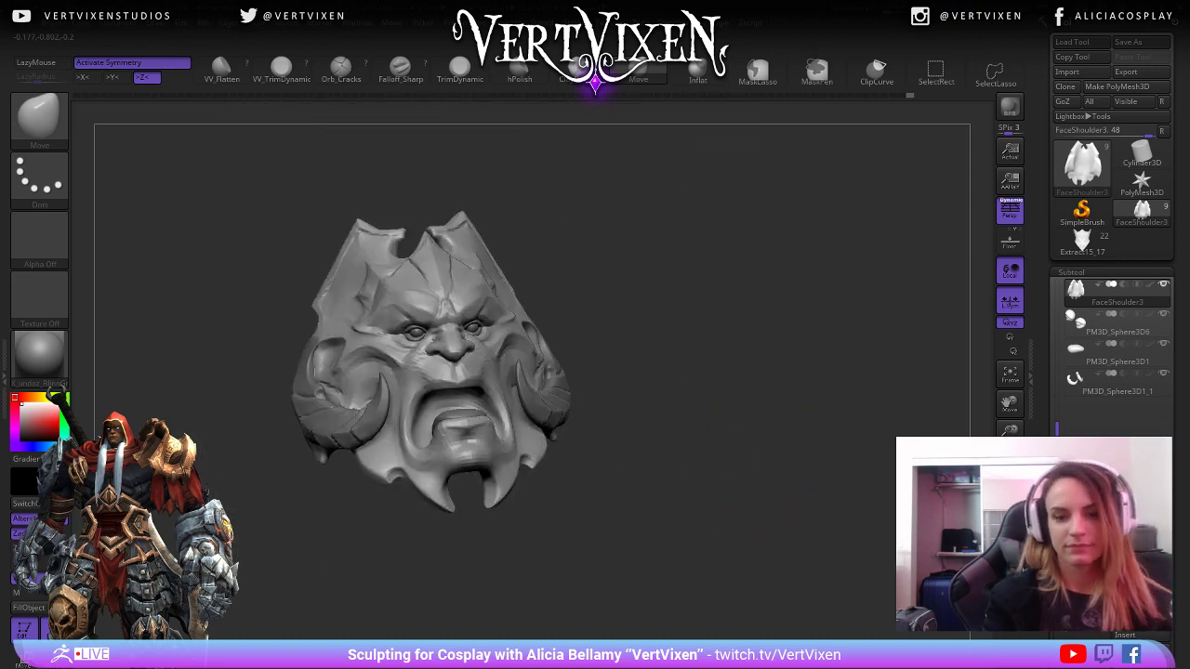
# Reshape the pointed corner of the face's rim beneath the horn with the Move brush.
pyautogui.moveTo(767, 390)
pyautogui.mouseDown()
pyautogui.moveTo(757, 432)
pyautogui.moveTo(864, 423)
pyautogui.moveTo(717, 433)
pyautogui.moveTo(763, 416)
pyautogui.moveTo(756, 446)
pyautogui.moveTo(731, 345)
pyautogui.moveTo(691, 318)
pyautogui.moveTo(734, 239)
pyautogui.moveTo(662, 364)
pyautogui.mouseUp()
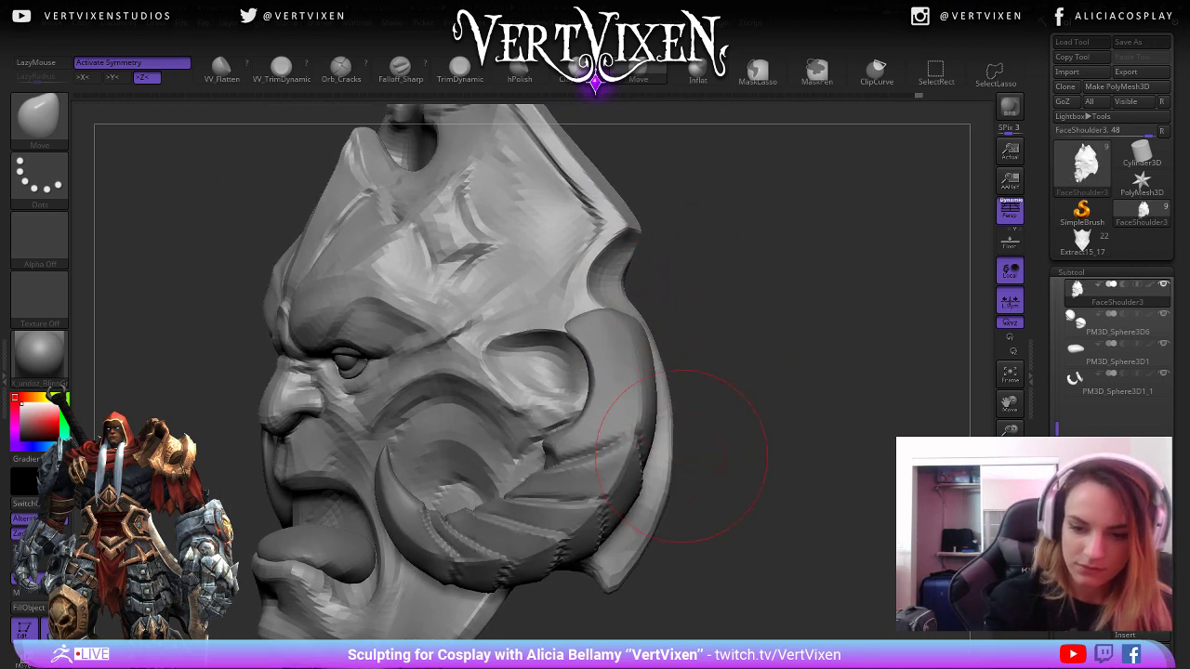
pyautogui.press('f')
pyautogui.moveTo(686, 465); pyautogui.dragTo(729, 476)
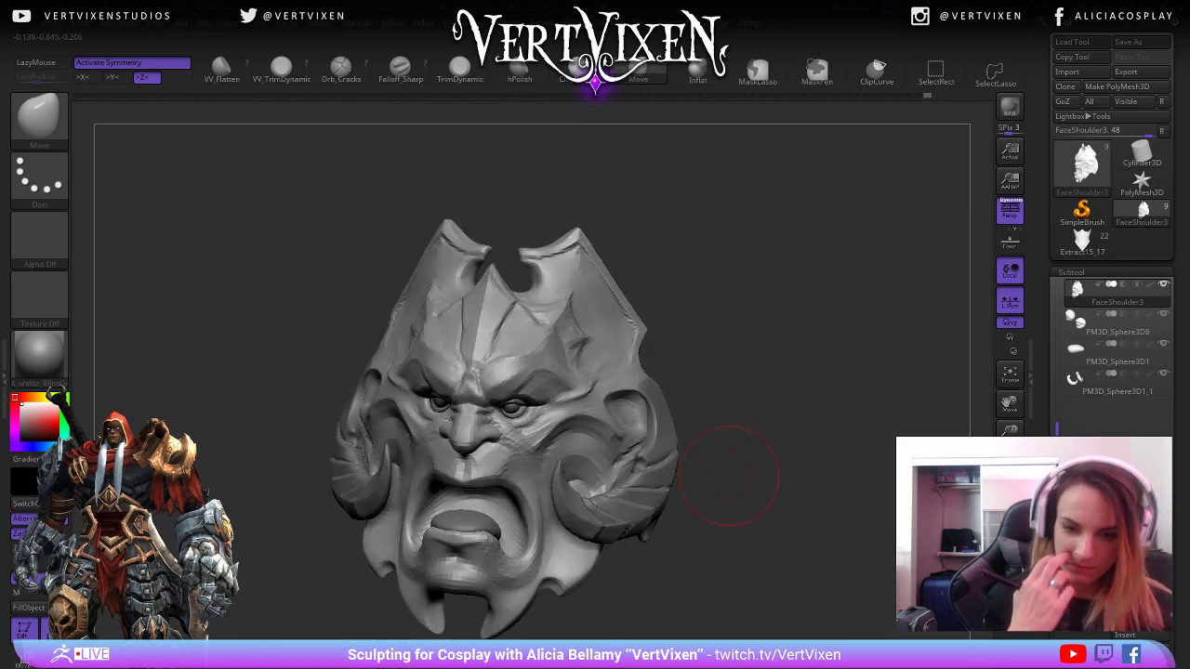
pyautogui.moveTo(737, 367)
pyautogui.mouseDown()
pyautogui.moveTo(772, 353)
pyautogui.moveTo(797, 385)
pyautogui.moveTo(770, 465)
pyautogui.moveTo(809, 464)
pyautogui.moveTo(556, 451)
pyautogui.mouseUp()
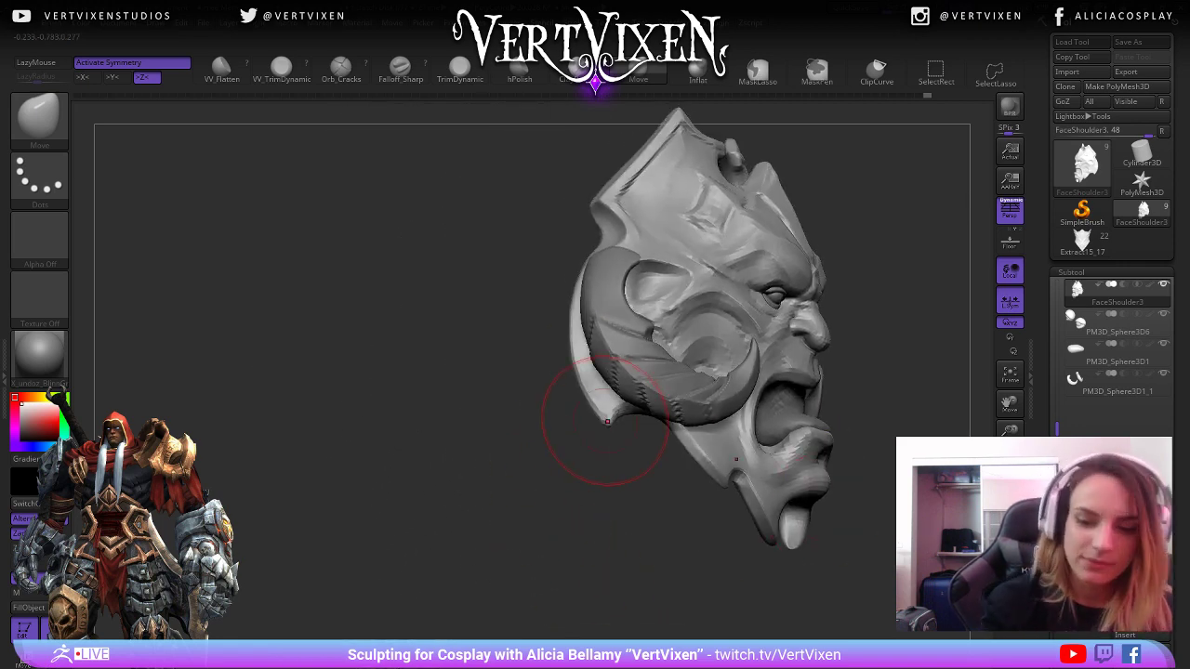
pyautogui.press('space')
pyautogui.moveTo(637, 411); pyautogui.dragTo(628, 412)
pyautogui.moveTo(595, 397); pyautogui.dragTo(587, 389)
pyautogui.moveTo(612, 435); pyautogui.dragTo(626, 433)
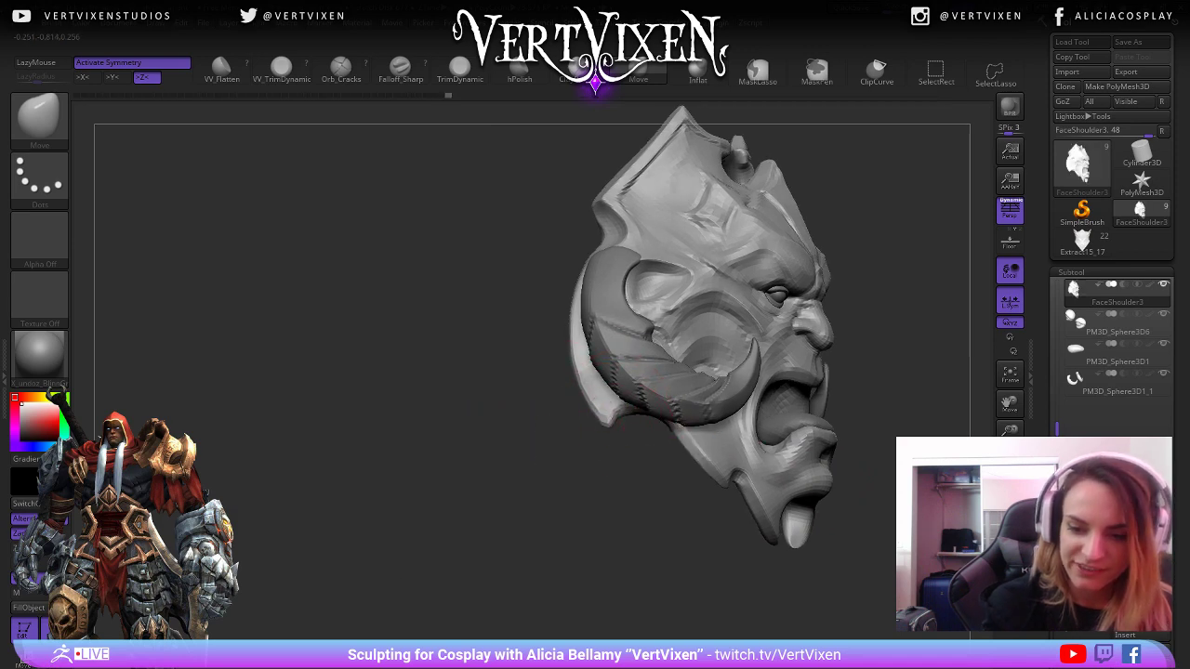
pyautogui.moveTo(582, 515)
pyautogui.mouseDown()
pyautogui.moveTo(877, 358)
pyautogui.moveTo(874, 399)
pyautogui.moveTo(569, 418)
pyautogui.mouseUp()
# Isolate the face and even out the side surface behind the cheek where the horn sits, using hPolish and smoothing.
pyautogui.rightClick(800, 509)
pyautogui.click(1010, 553)
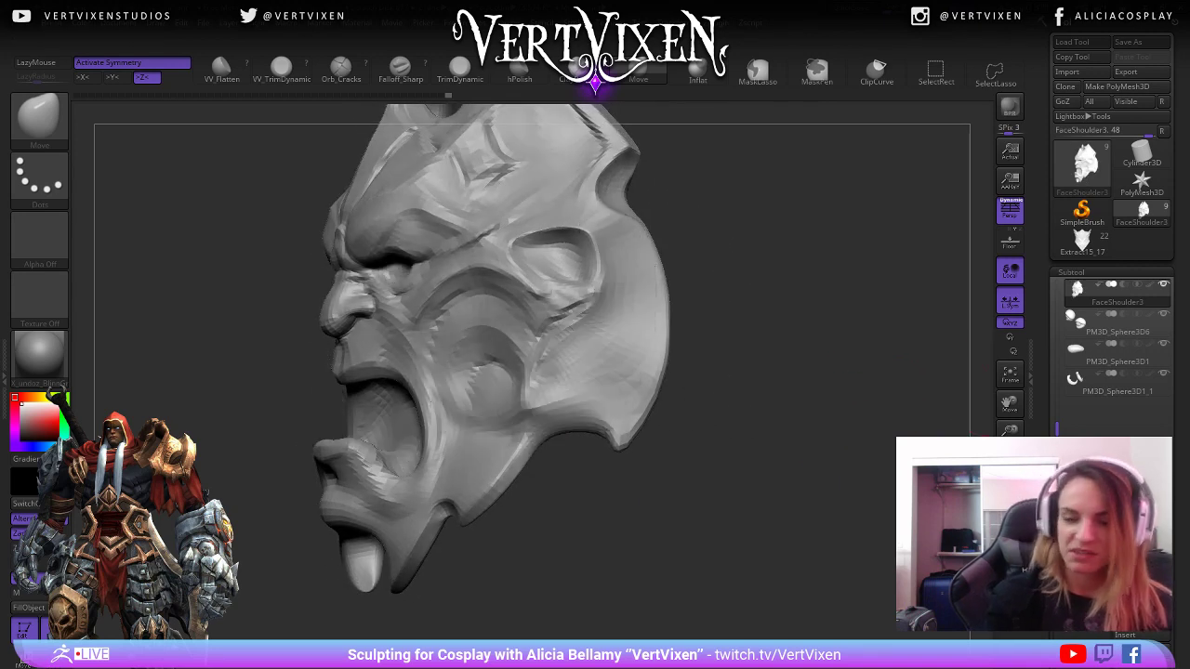
pyautogui.moveTo(651, 372); pyautogui.dragTo(551, 365)
pyautogui.press('b')
pyautogui.press('h')
pyautogui.press('p')
pyautogui.rightClick(629, 351)
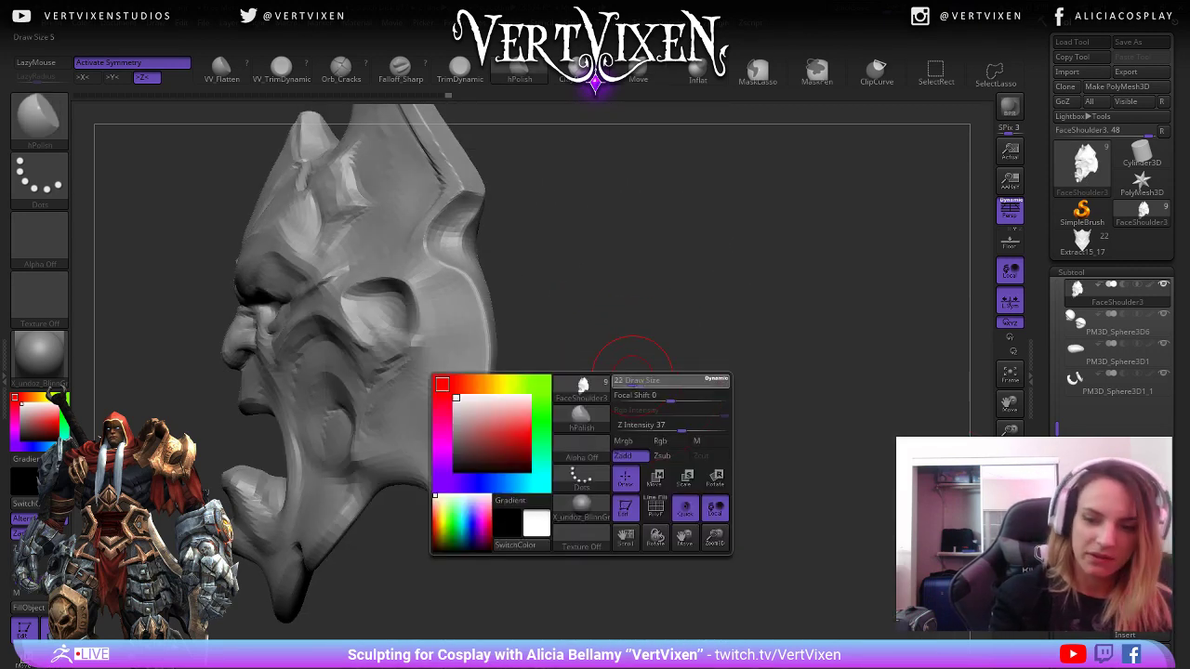
pyautogui.moveTo(639, 388); pyautogui.dragTo(734, 372)
pyautogui.keyDown('shift'); pyautogui.moveTo(590, 335); pyautogui.dragTo(599, 279); pyautogui.keyUp('shift')
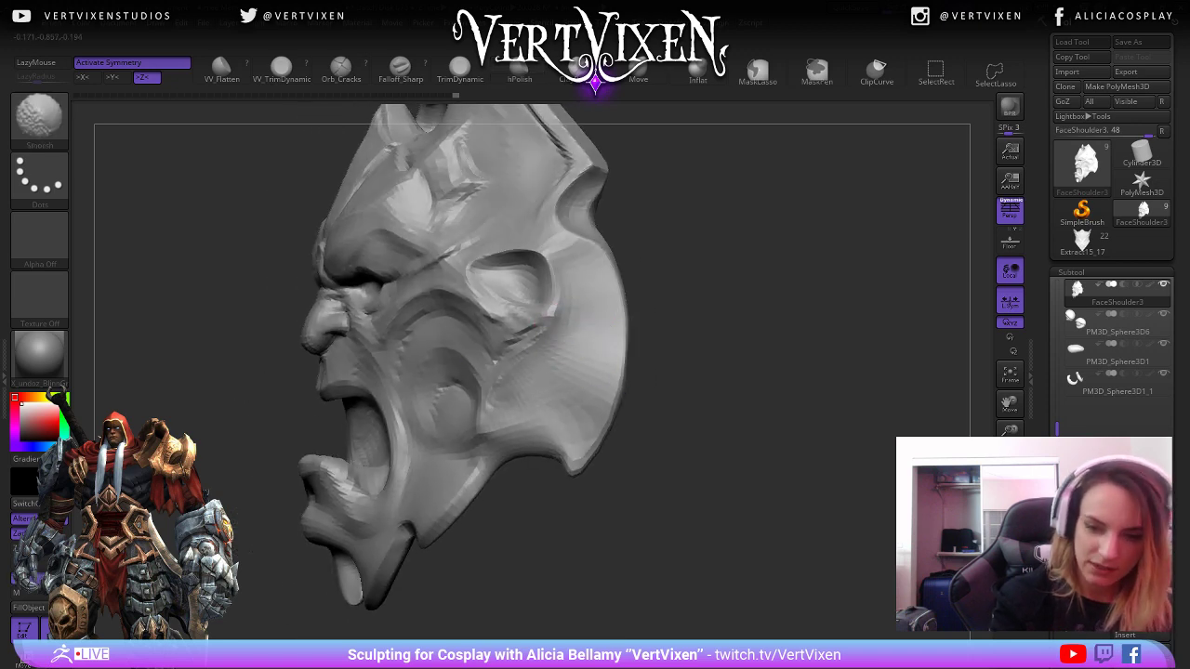
pyautogui.moveTo(540, 362)
pyautogui.mouseDown()
pyautogui.moveTo(577, 354)
pyautogui.moveTo(707, 372)
pyautogui.mouseUp()
# Subdivide the face's mesh and save the tool.
pyautogui.moveTo(762, 437)
pyautogui.mouseDown()
pyautogui.moveTo(712, 441)
pyautogui.moveTo(815, 393)
pyautogui.moveTo(762, 409)
pyautogui.moveTo(706, 390)
pyautogui.mouseUp()
pyautogui.moveTo(779, 384); pyautogui.dragTo(846, 379)
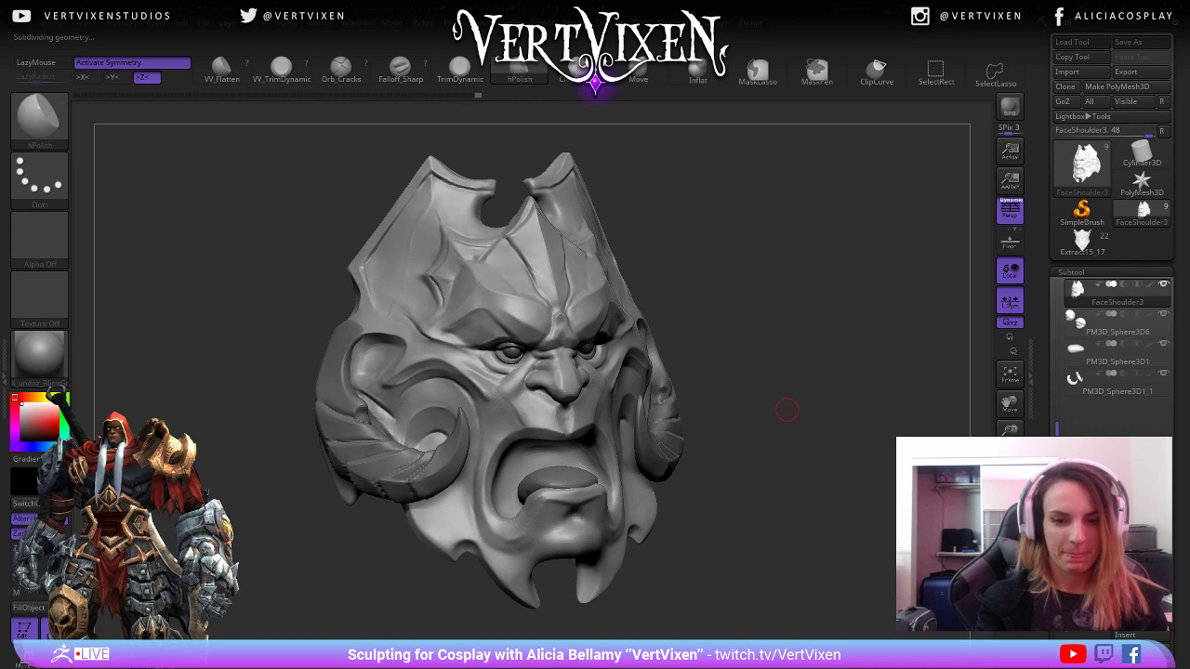
pyautogui.moveTo(786, 409)
pyautogui.mouseDown()
pyautogui.moveTo(808, 407)
pyautogui.moveTo(786, 411)
pyautogui.moveTo(771, 484)
pyautogui.moveTo(778, 433)
pyautogui.moveTo(779, 451)
pyautogui.moveTo(814, 446)
pyautogui.mouseUp()
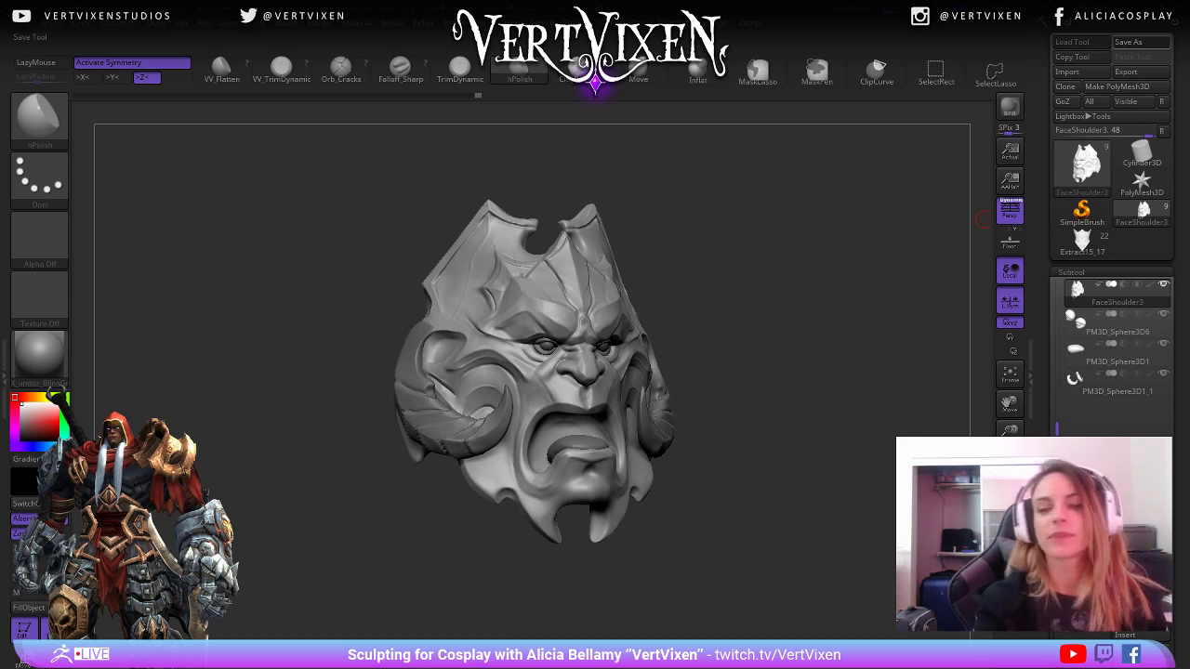
pyautogui.moveTo(805, 424)
pyautogui.mouseDown()
pyautogui.moveTo(776, 436)
pyautogui.moveTo(768, 482)
pyautogui.mouseUp()
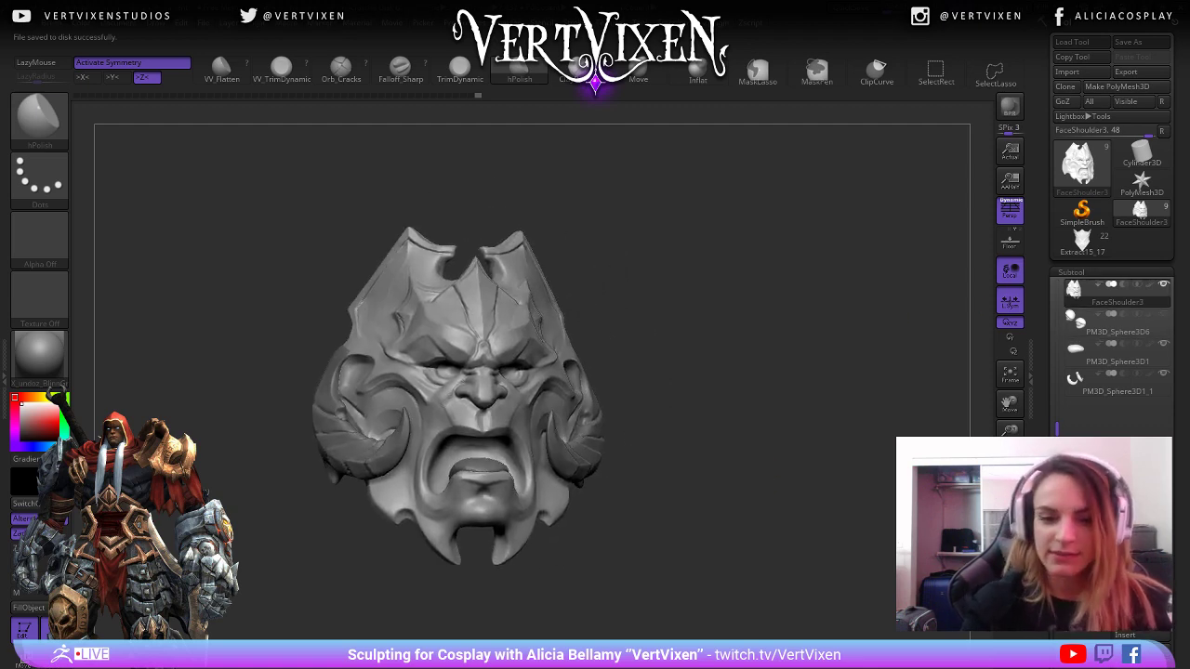
pyautogui.moveTo(781, 442)
pyautogui.mouseDown()
pyautogui.moveTo(806, 424)
pyautogui.moveTo(818, 474)
pyautogui.moveTo(820, 436)
pyautogui.moveTo(816, 461)
pyautogui.moveTo(820, 445)
pyautogui.moveTo(815, 456)
pyautogui.moveTo(865, 457)
pyautogui.moveTo(832, 451)
pyautogui.moveTo(788, 493)
pyautogui.mouseUp()
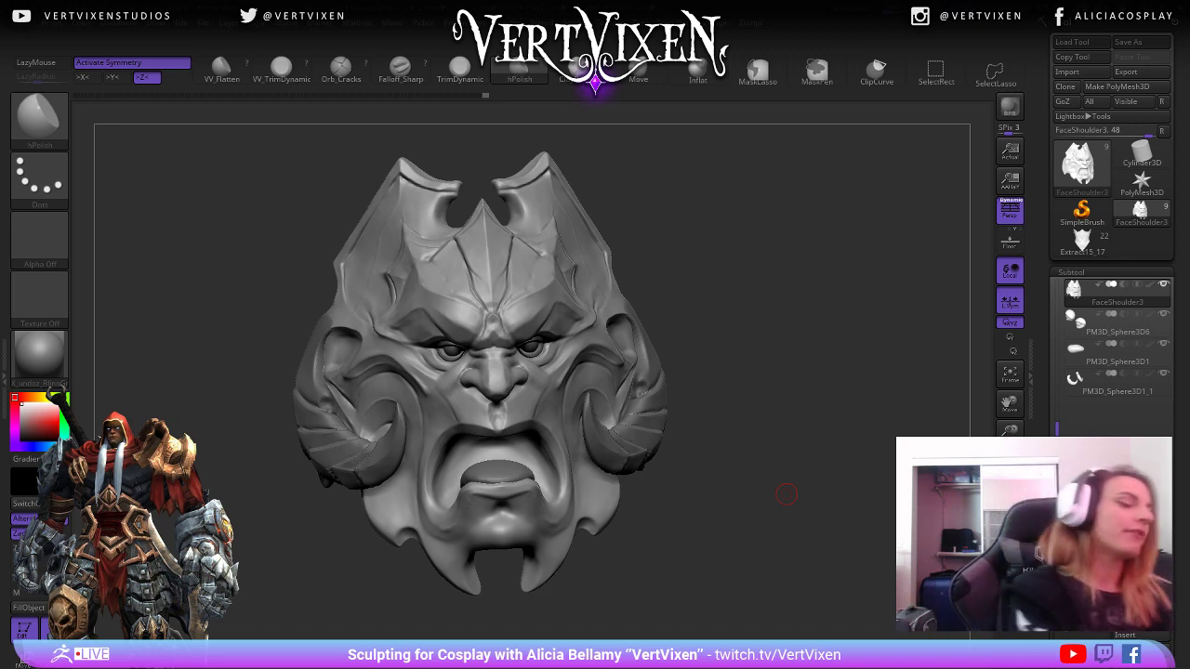
# Inspect the head from several angles with the horns shown transparent, and restore the opaque display.
pyautogui.moveTo(787, 494); pyautogui.dragTo(392, 289)
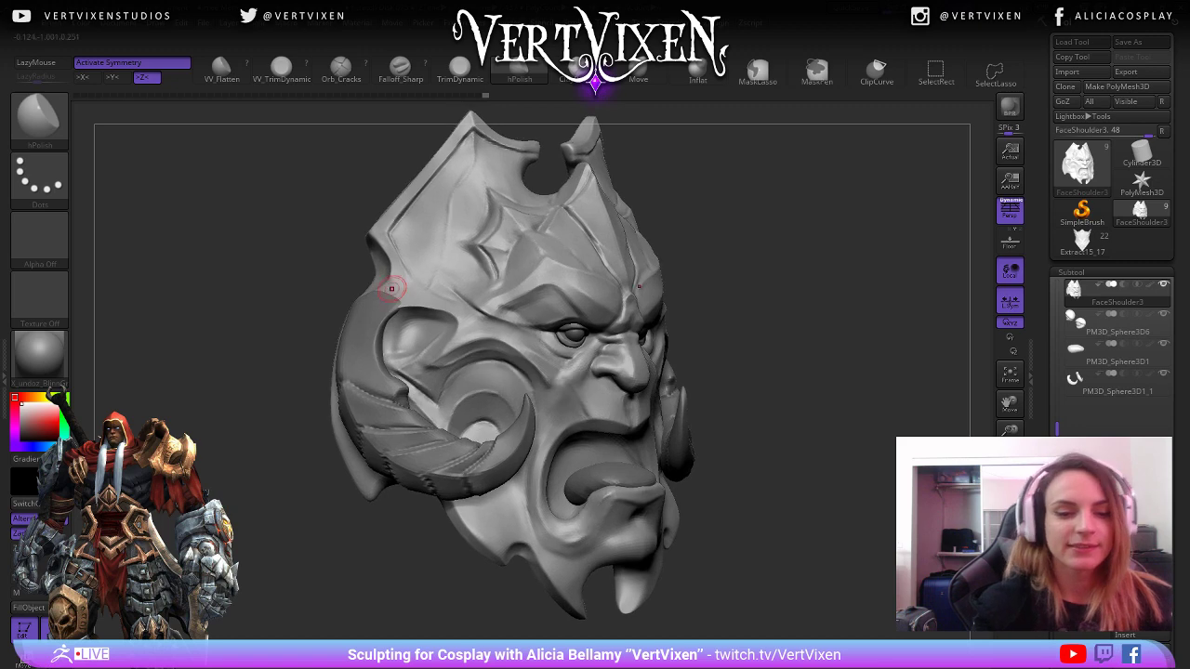
pyautogui.moveTo(731, 279)
pyautogui.mouseDown()
pyautogui.moveTo(977, 316)
pyautogui.moveTo(893, 325)
pyautogui.moveTo(949, 316)
pyautogui.moveTo(837, 390)
pyautogui.moveTo(564, 526)
pyautogui.mouseUp()
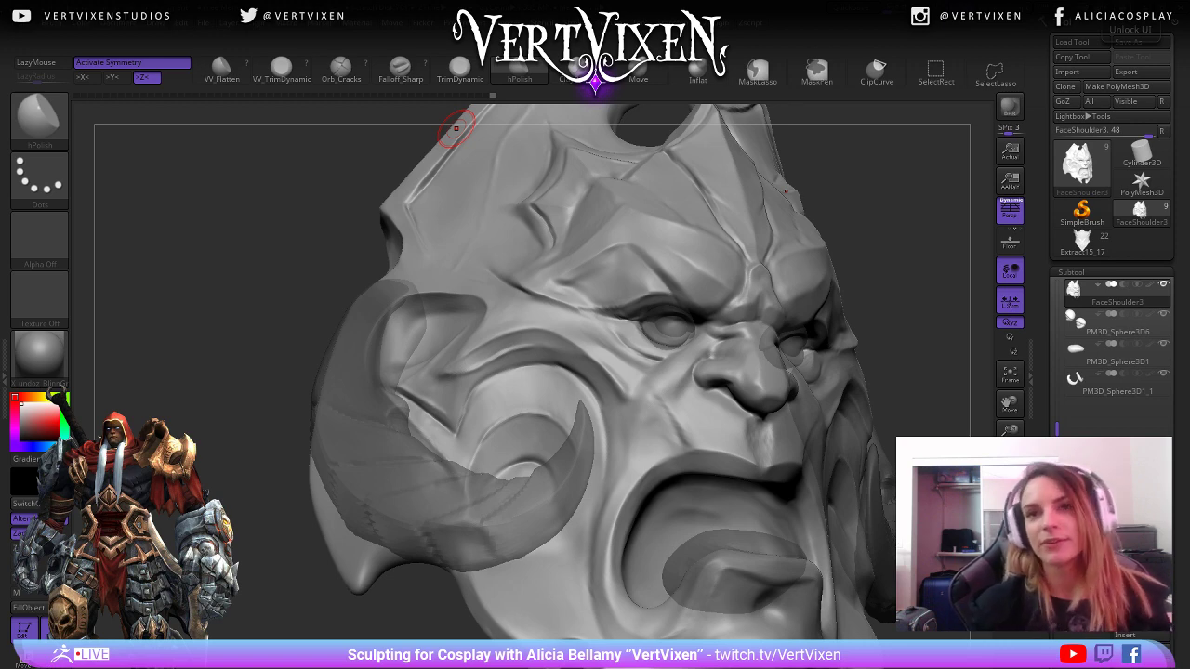
pyautogui.moveTo(455, 129); pyautogui.dragTo(400, 184)
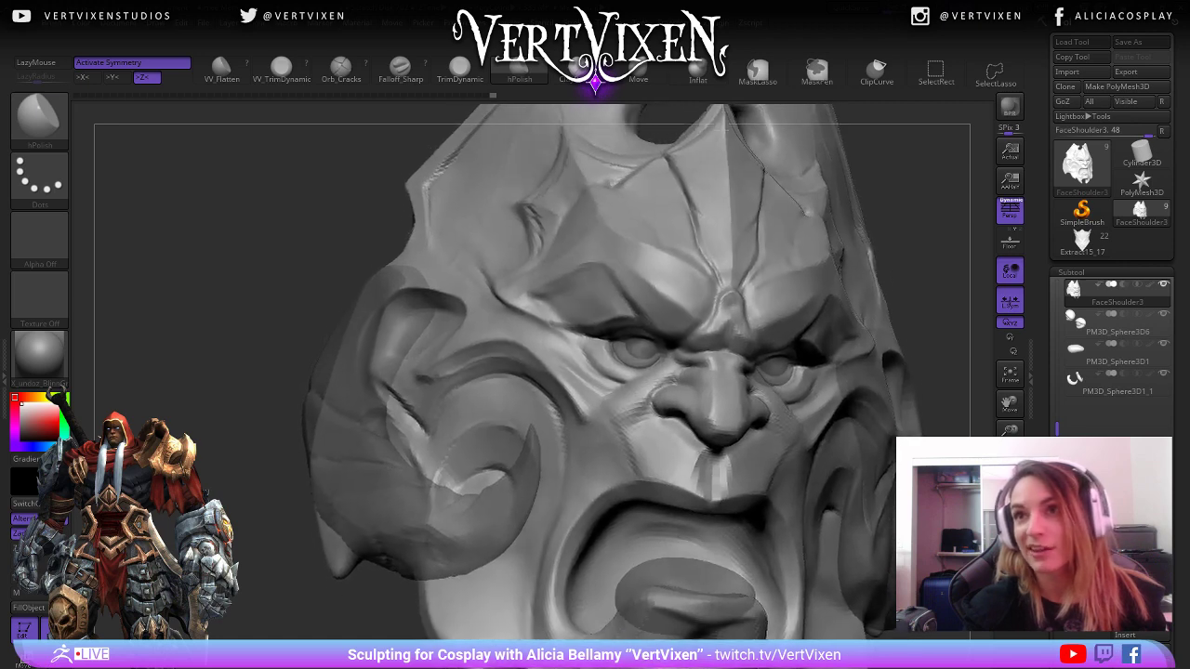
pyautogui.moveTo(929, 260)
pyautogui.mouseDown()
pyautogui.moveTo(875, 368)
pyautogui.moveTo(843, 494)
pyautogui.mouseUp()
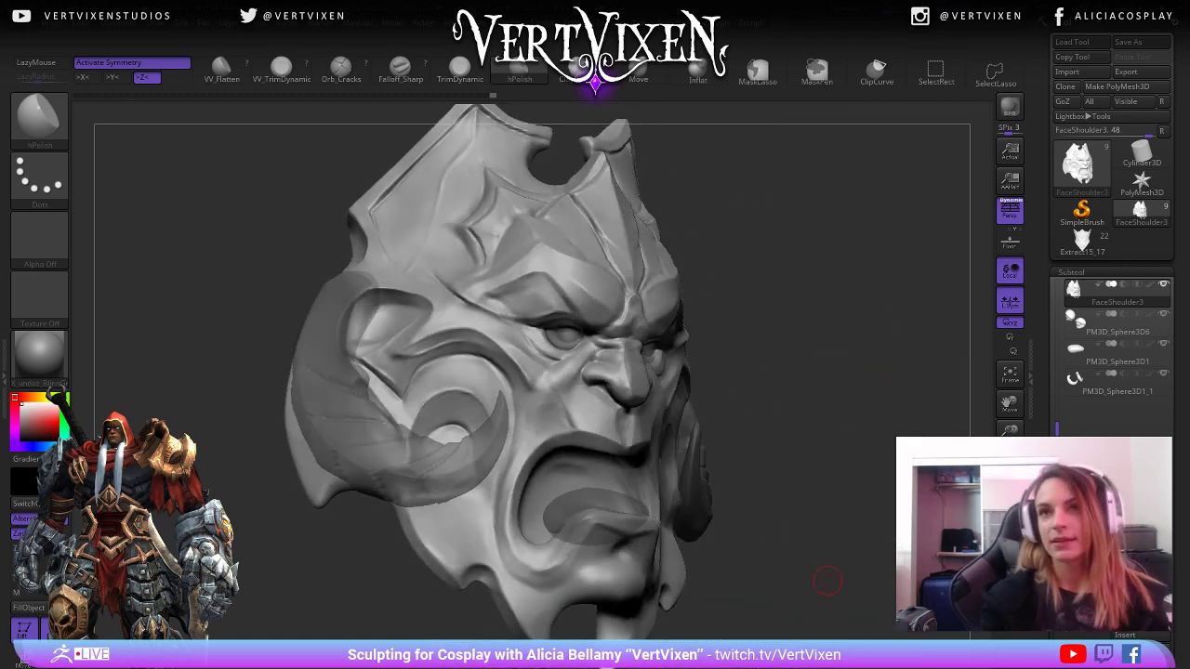
pyautogui.moveTo(828, 581); pyautogui.dragTo(846, 590)
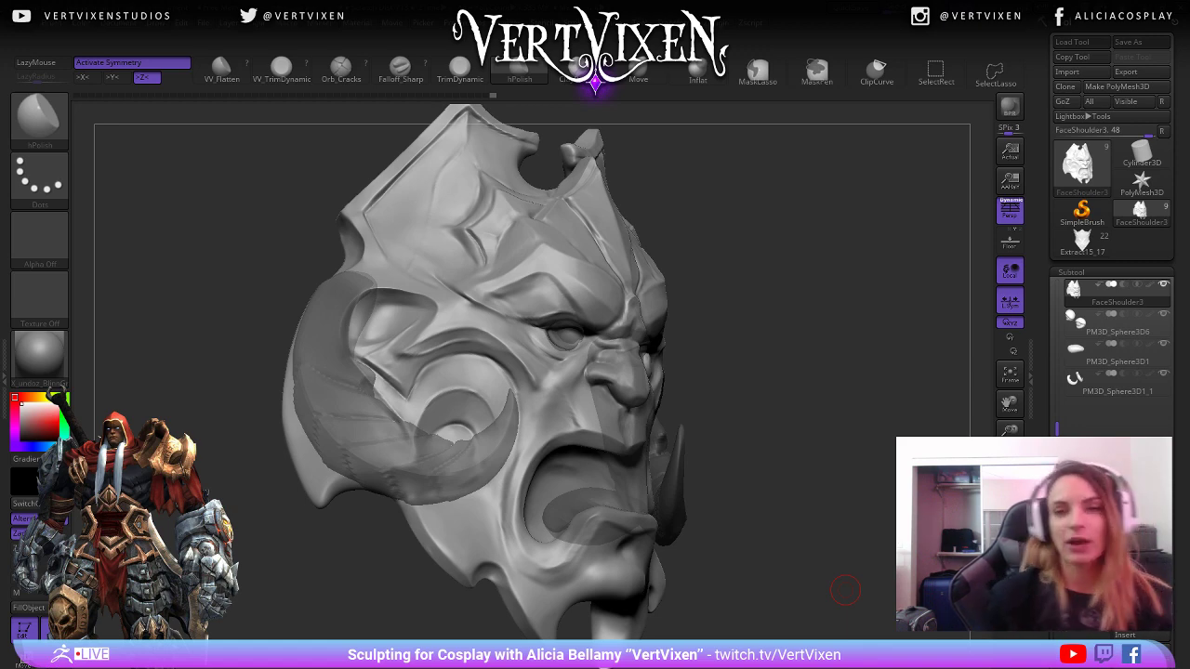
pyautogui.moveTo(845, 590); pyautogui.dragTo(979, 360)
pyautogui.click(1010, 523)
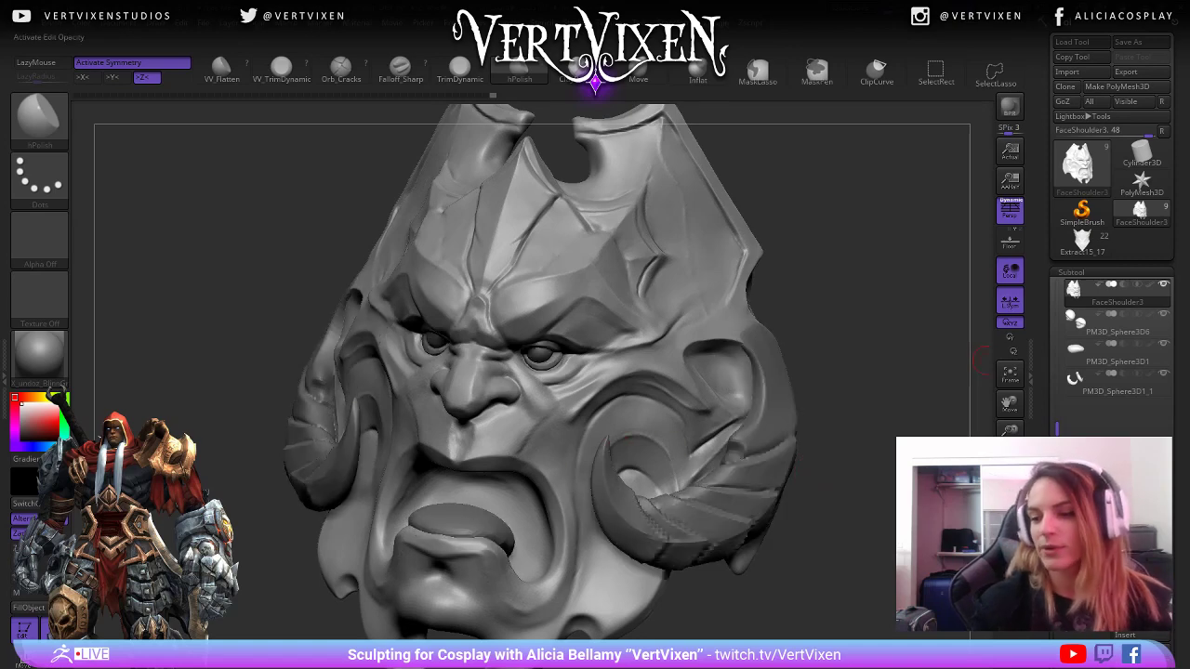
pyautogui.moveTo(850, 548)
pyautogui.mouseDown()
pyautogui.moveTo(920, 507)
pyautogui.moveTo(930, 474)
pyautogui.moveTo(860, 596)
pyautogui.mouseUp()
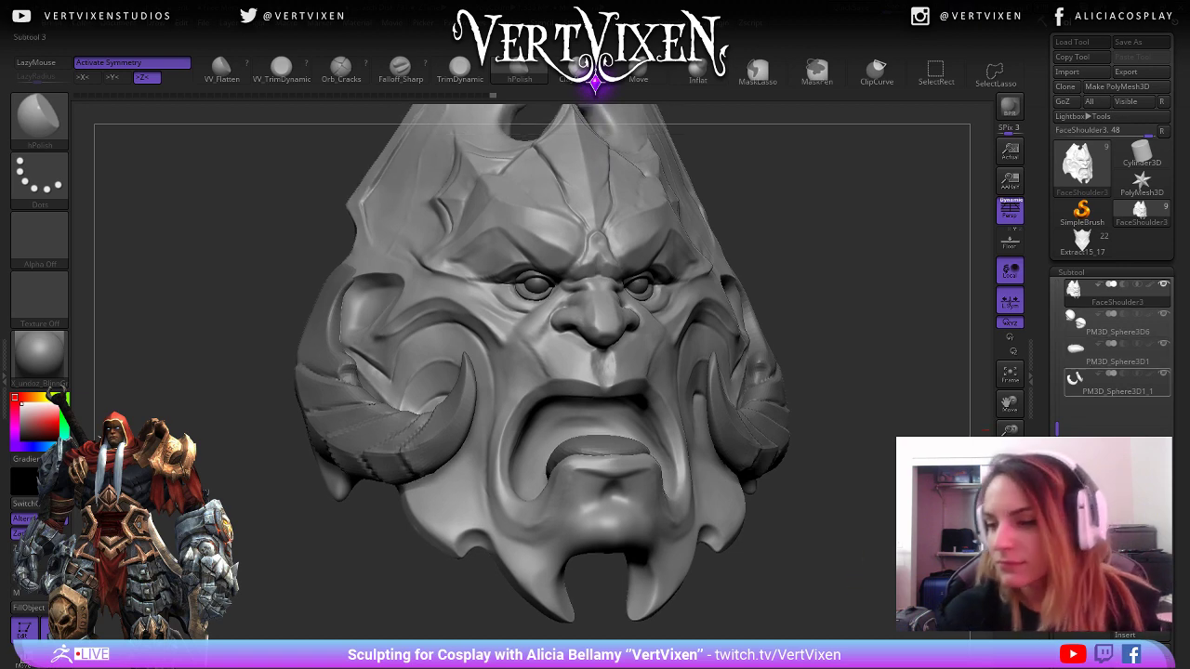
# Move the face's subtool down the list to just above the horns and duplicate it.
pyautogui.click(1158, 541)
pyautogui.click(1157, 541)
pyautogui.moveTo(916, 488)
pyautogui.keyDown('alt'); pyautogui.mouseDown()
pyautogui.moveTo(884, 500)
pyautogui.moveTo(939, 493)
pyautogui.moveTo(840, 496)
pyautogui.mouseUp(); pyautogui.keyUp('alt')
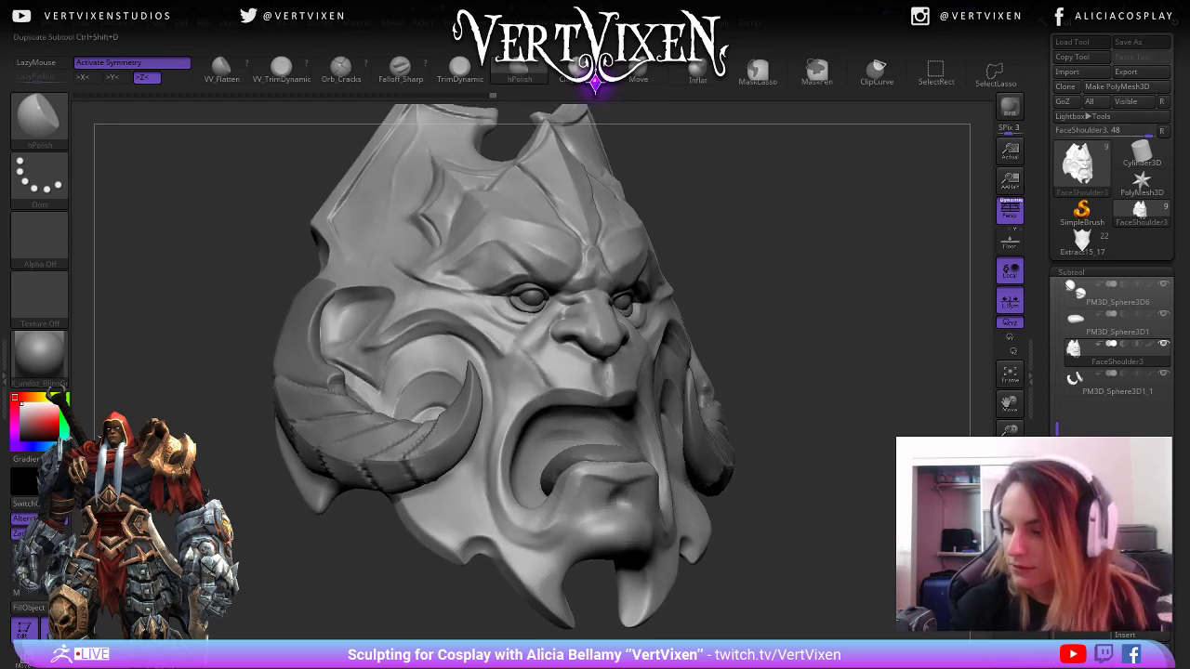
pyautogui.hotkey('ctrl', 'shift', 'd')
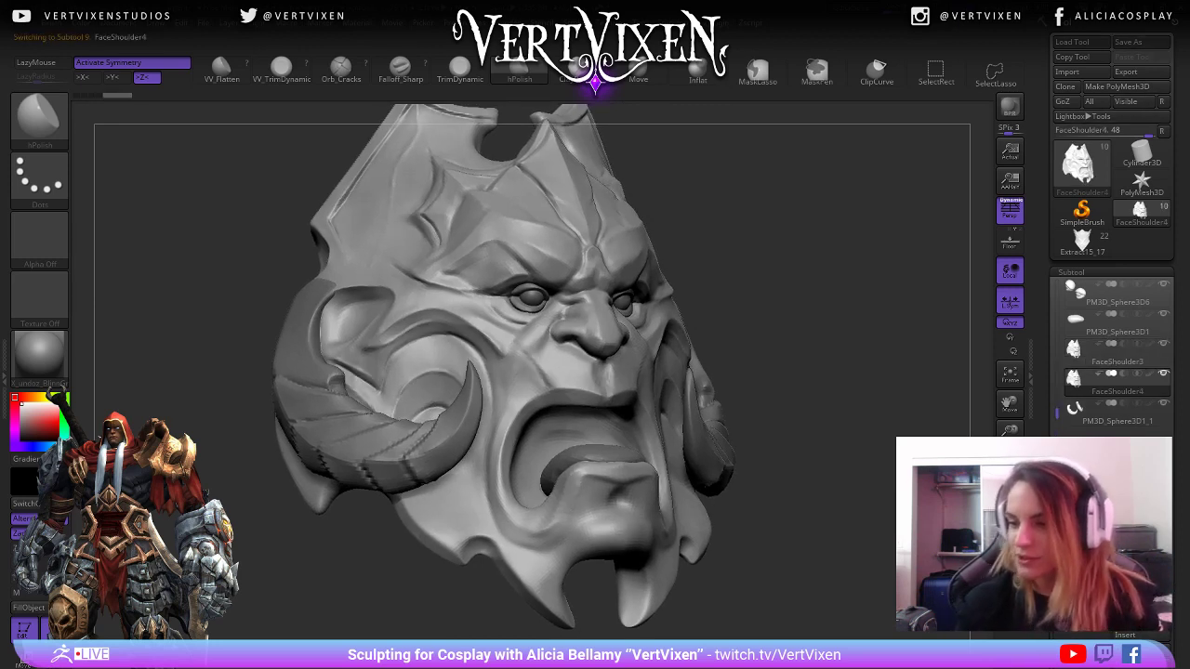
# Duplicate the horns' subtool and move the face copy, FaceShoulder4, directly above the horn copy in the list.
pyautogui.press('Down')
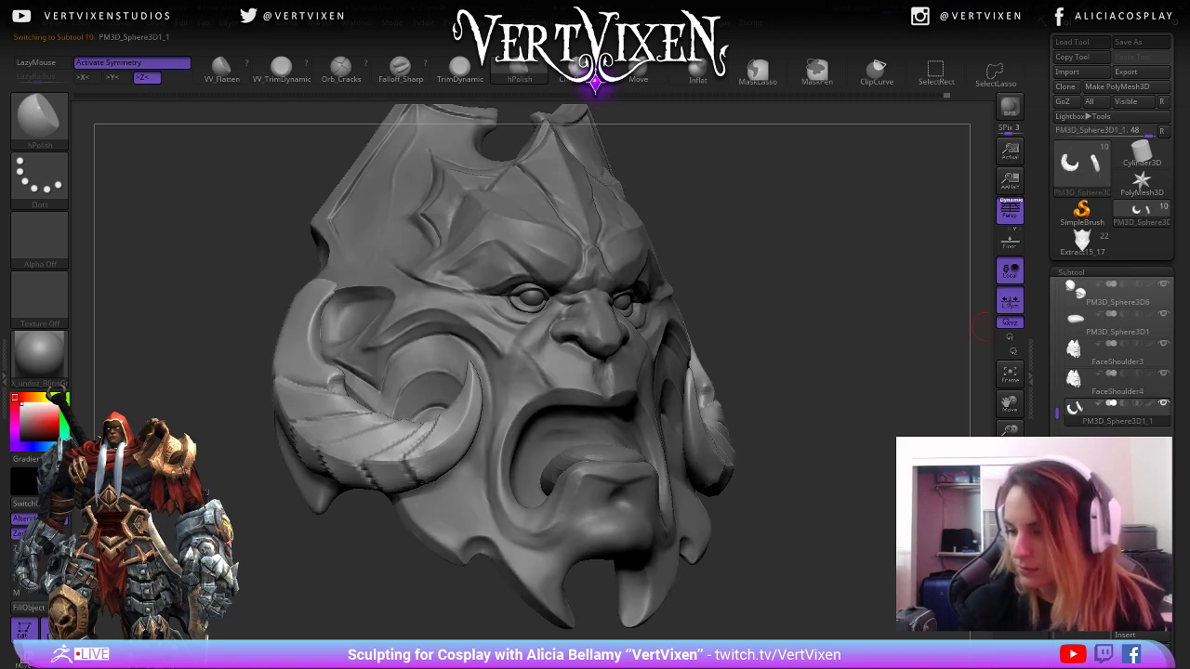
pyautogui.press('Up')
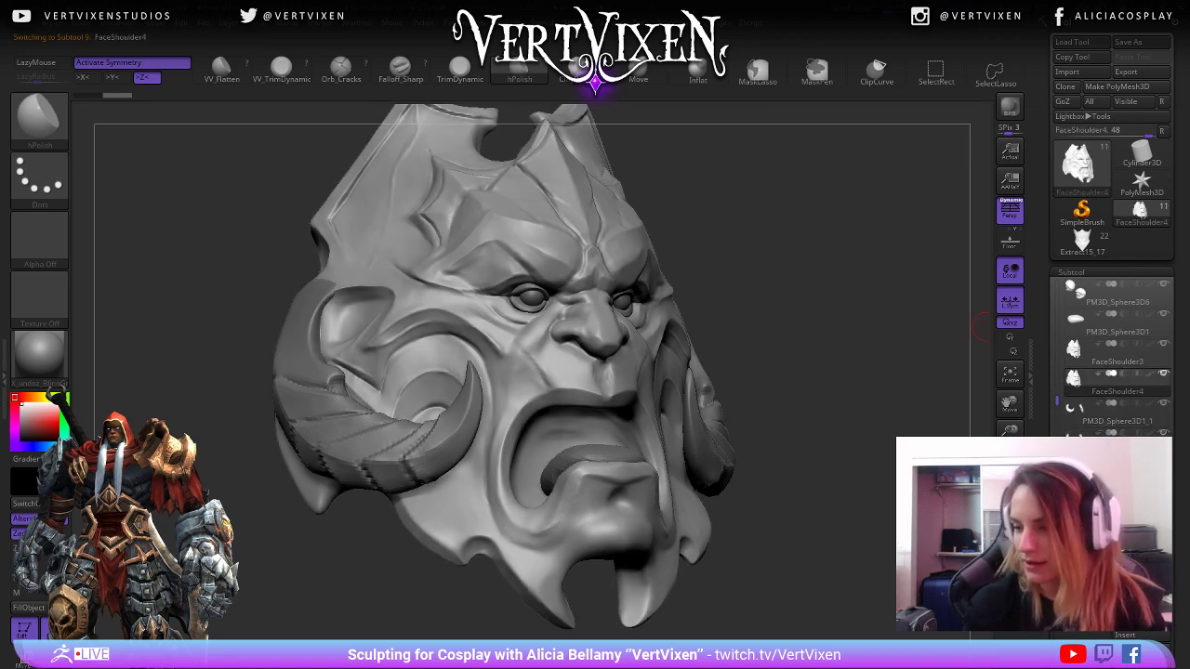
pyautogui.hotkey('ctrl', 'Down')
# Hide all subtools except the duplicated face and the duplicated horns.
pyautogui.keyDown('shift'); pyautogui.click(1163, 403); pyautogui.keyUp('shift')
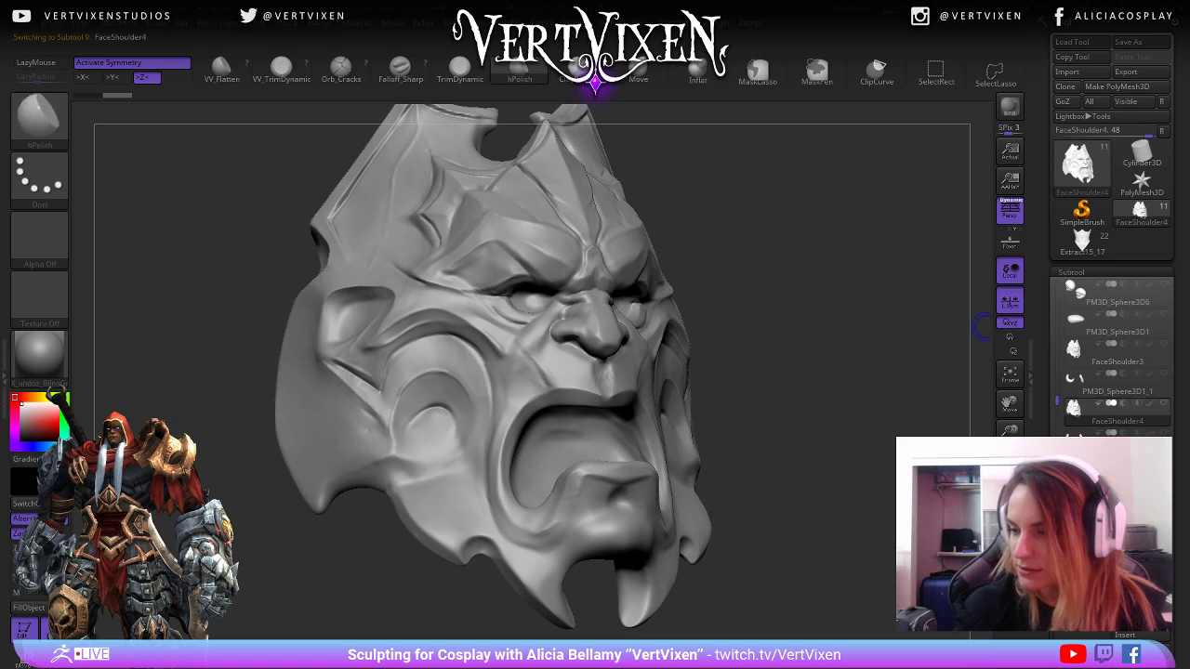
pyautogui.click(1163, 433)
pyautogui.moveTo(933, 400)
pyautogui.keyDown('alt'); pyautogui.mouseDown()
pyautogui.moveTo(901, 402)
pyautogui.moveTo(891, 521)
pyautogui.mouseUp(); pyautogui.keyUp('alt')
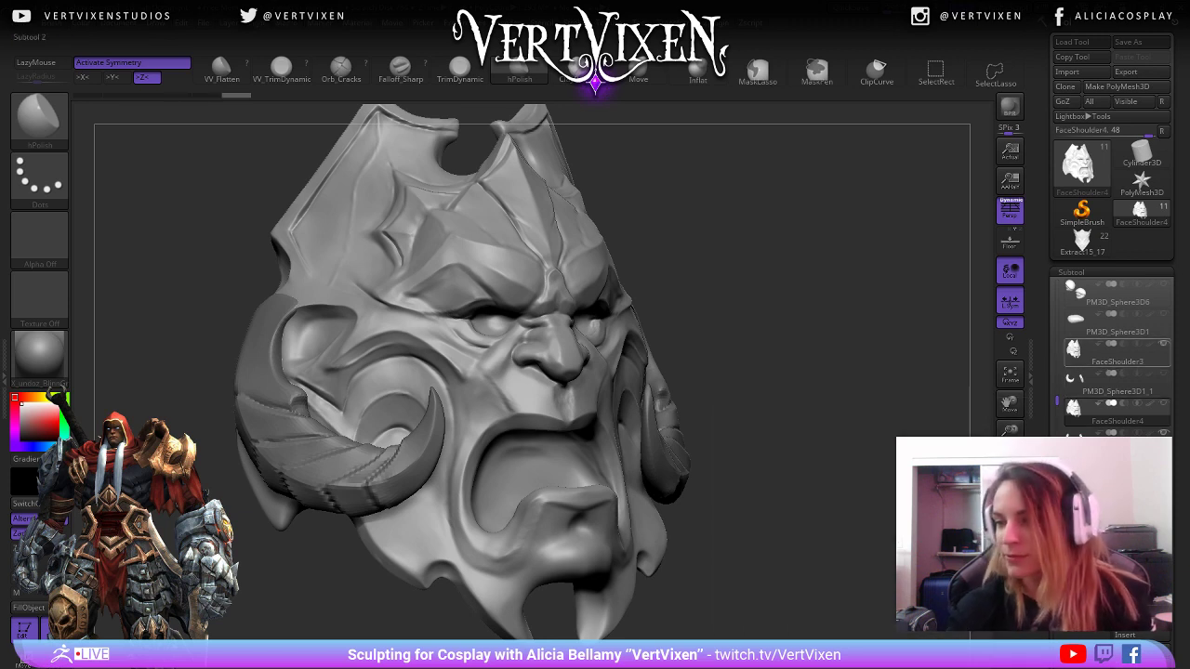
# Examine the duplicated face's wireframe density from several angles, with the wireframe display switched on and off.
pyautogui.moveTo(939, 484); pyautogui.dragTo(860, 556)
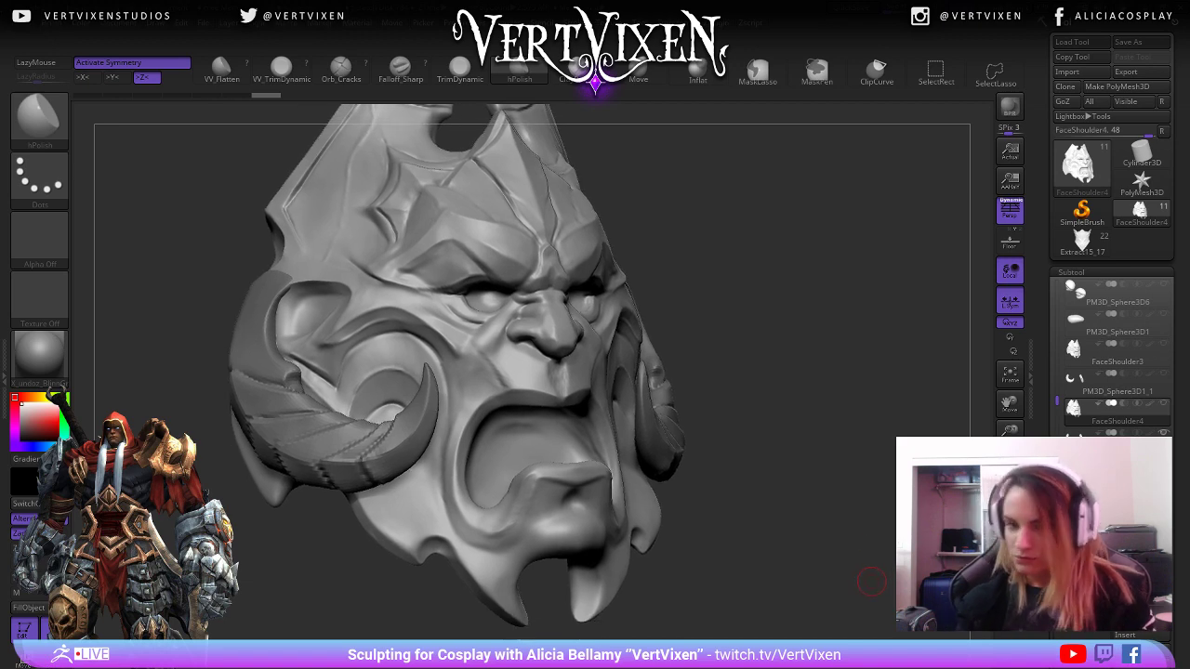
pyautogui.hotkey('shift', 'f')
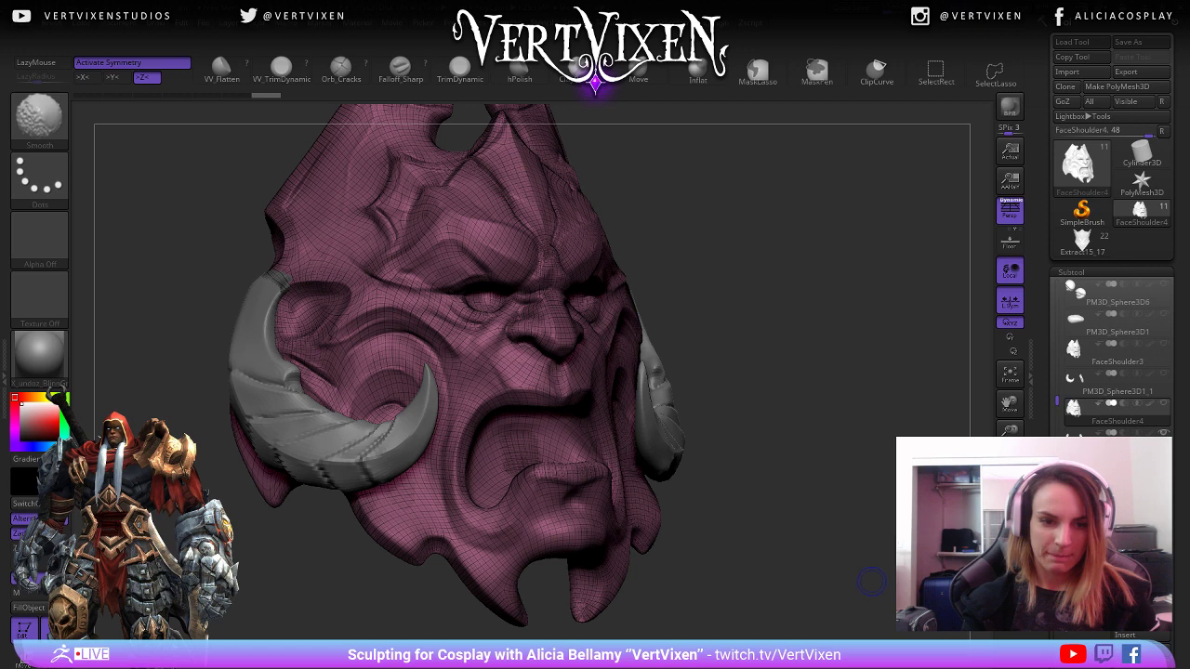
pyautogui.hotkey('shift', 'f')
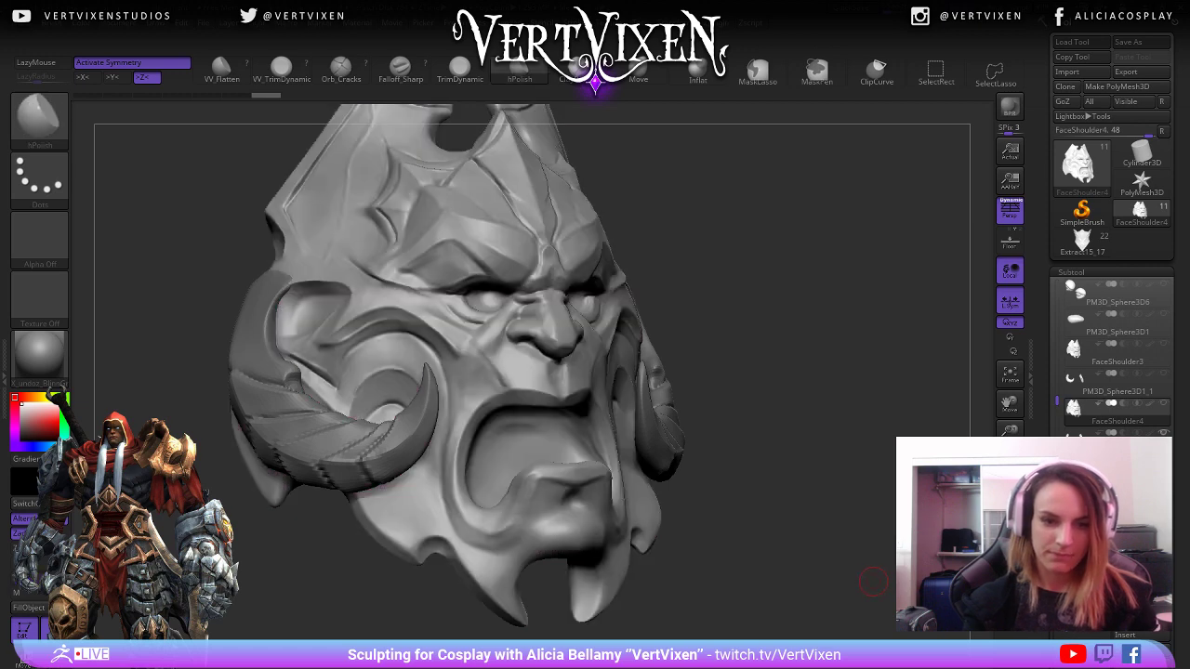
pyautogui.moveTo(868, 565); pyautogui.dragTo(860, 566)
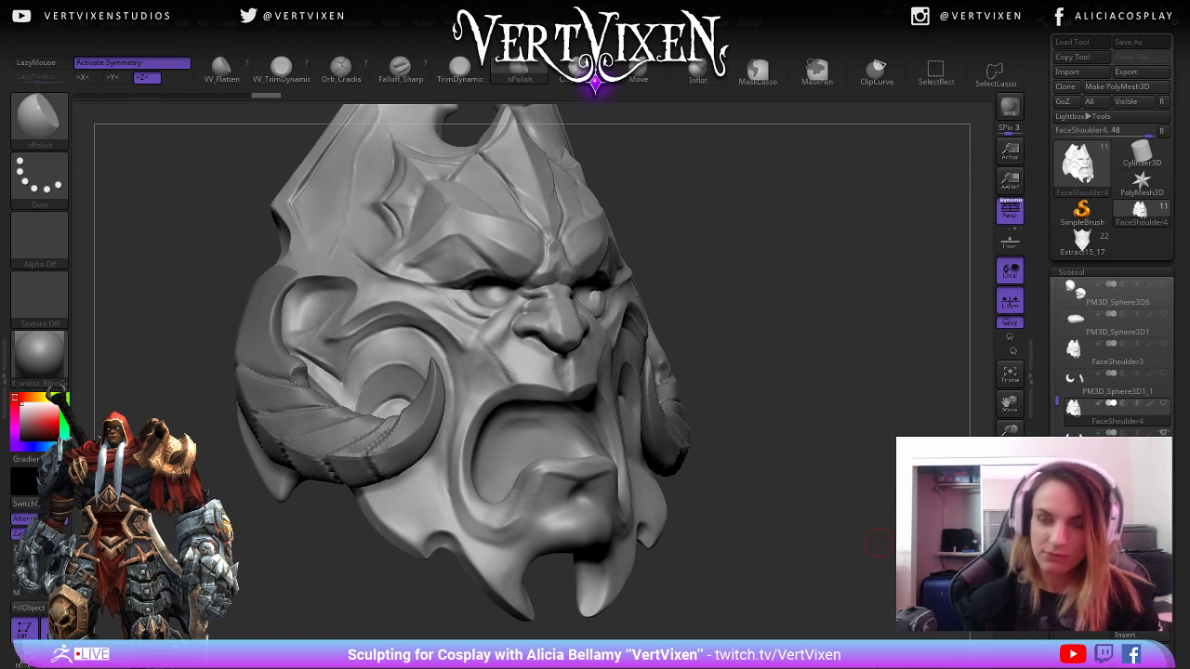
pyautogui.moveTo(818, 418); pyautogui.dragTo(812, 420)
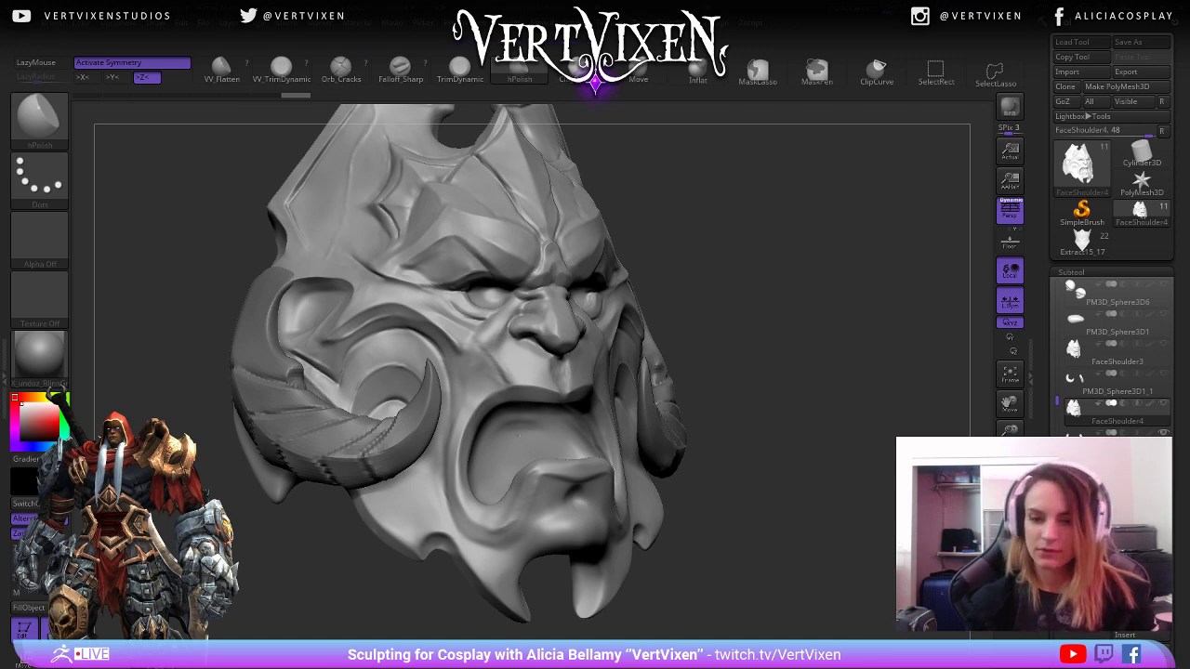
pyautogui.moveTo(882, 612)
pyautogui.mouseDown()
pyautogui.moveTo(642, 608)
pyautogui.moveTo(820, 605)
pyautogui.mouseUp()
pyautogui.hotkey('shift', 'f')
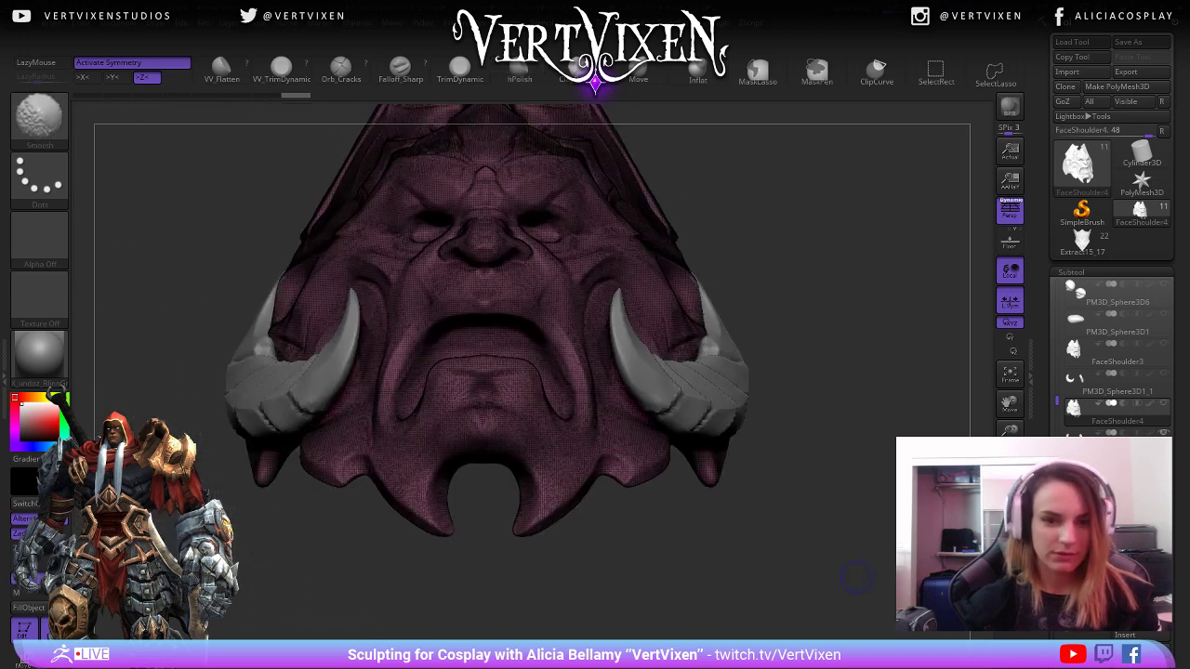
pyautogui.hotkey('shift', 'f')
pyautogui.moveTo(818, 553)
pyautogui.mouseDown()
pyautogui.moveTo(822, 595)
pyautogui.moveTo(826, 527)
pyautogui.moveTo(854, 491)
pyautogui.moveTo(880, 498)
pyautogui.moveTo(883, 557)
pyautogui.moveTo(850, 576)
pyautogui.moveTo(820, 566)
pyautogui.moveTo(893, 572)
pyautogui.mouseUp()
# Select the duplicated horns, step back to their earlier smooth shape in the undo history, and restore the ridged version.
pyautogui.click(1164, 375)
pyautogui.keyDown('alt'); pyautogui.click(749, 441); pyautogui.keyUp('alt')
pyautogui.click(1163, 404)
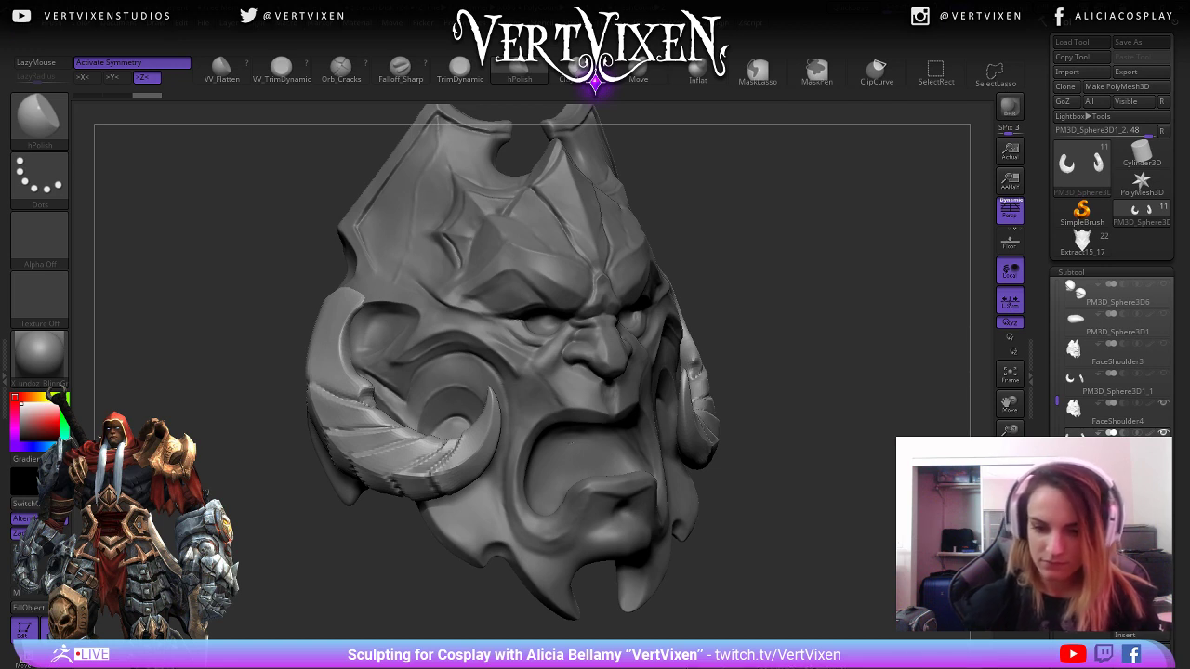
pyautogui.moveTo(879, 636)
pyautogui.mouseDown()
pyautogui.moveTo(967, 618)
pyautogui.moveTo(957, 605)
pyautogui.moveTo(906, 609)
pyautogui.mouseUp()
pyautogui.hotkey('ctrl', 'z')
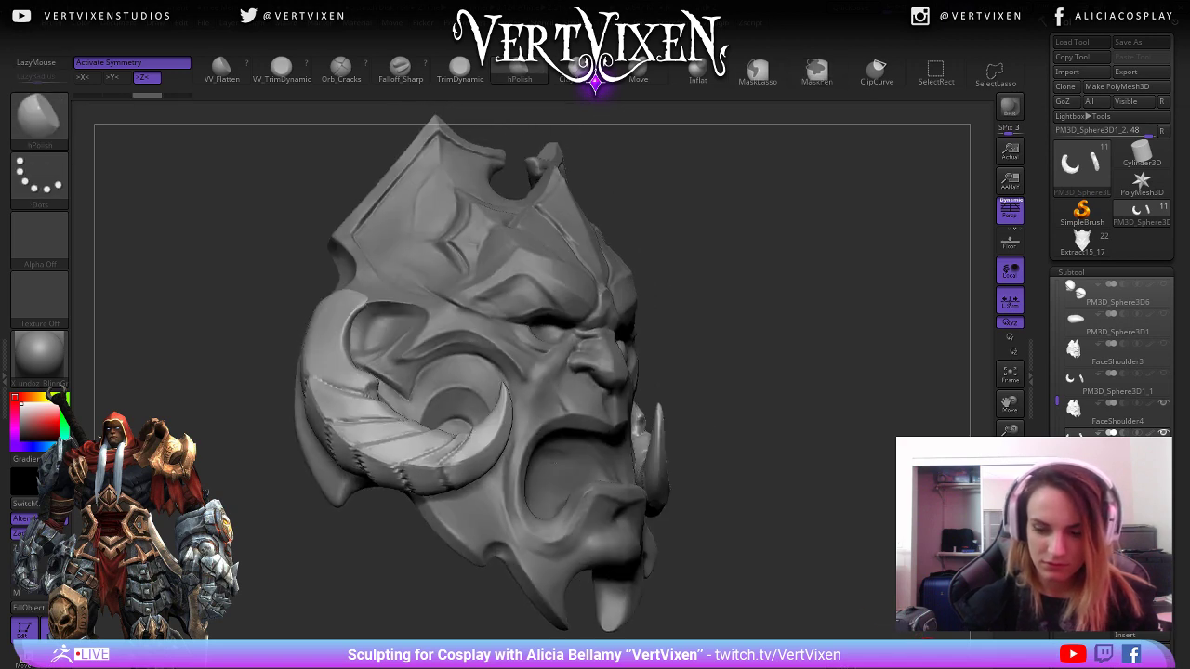
pyautogui.click(1083, 661)
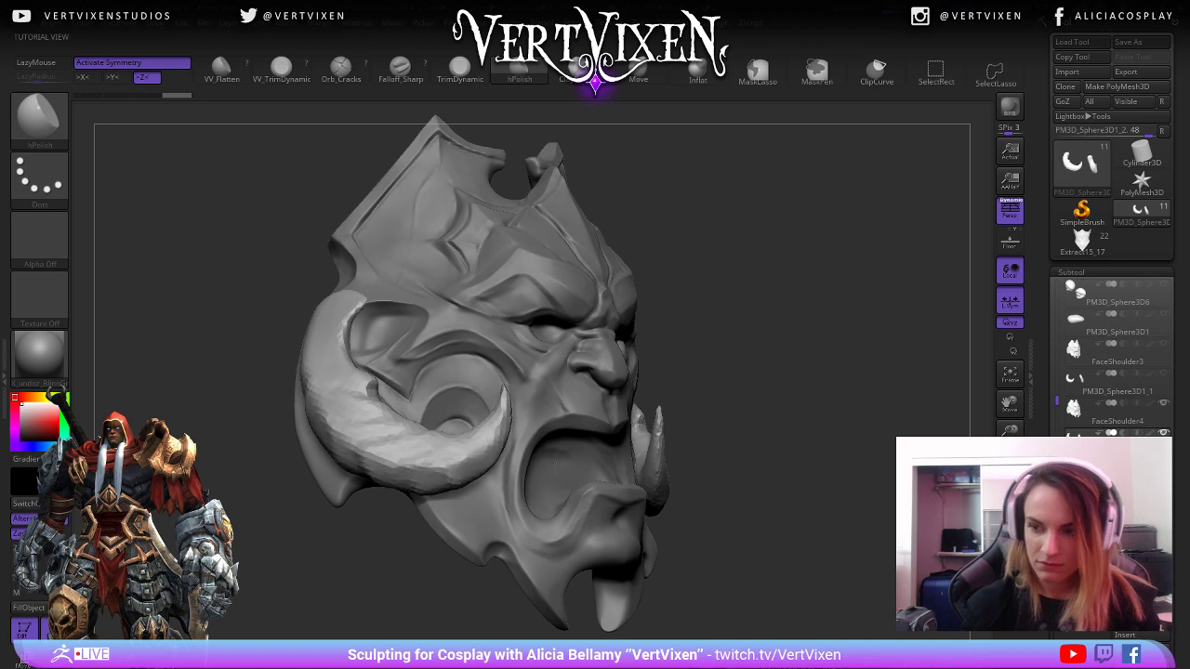
pyautogui.click(1116, 411)
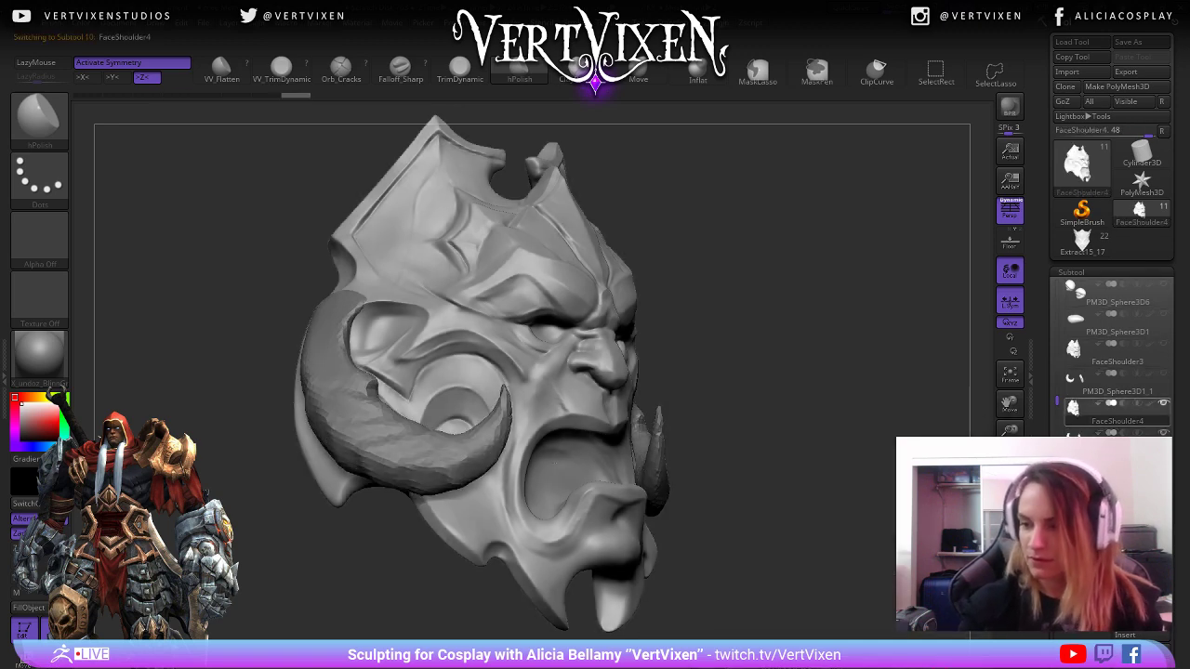
pyautogui.moveTo(866, 447); pyautogui.dragTo(882, 454)
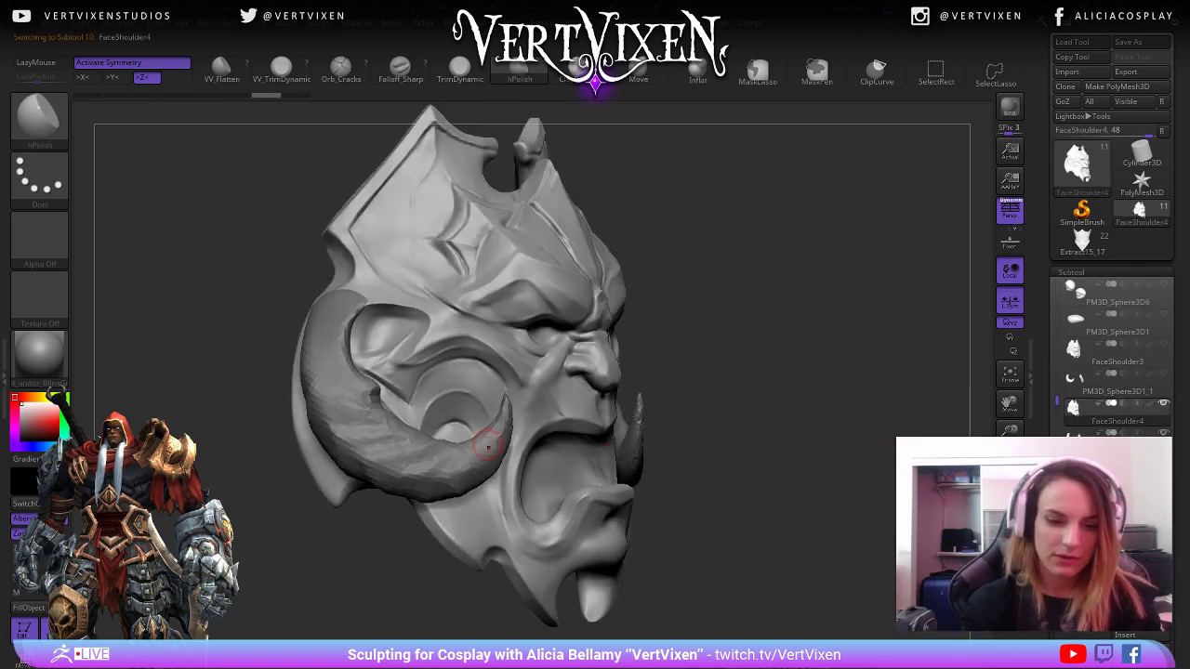
pyautogui.press('Down')
pyautogui.hotkey('ctrl', 'z')
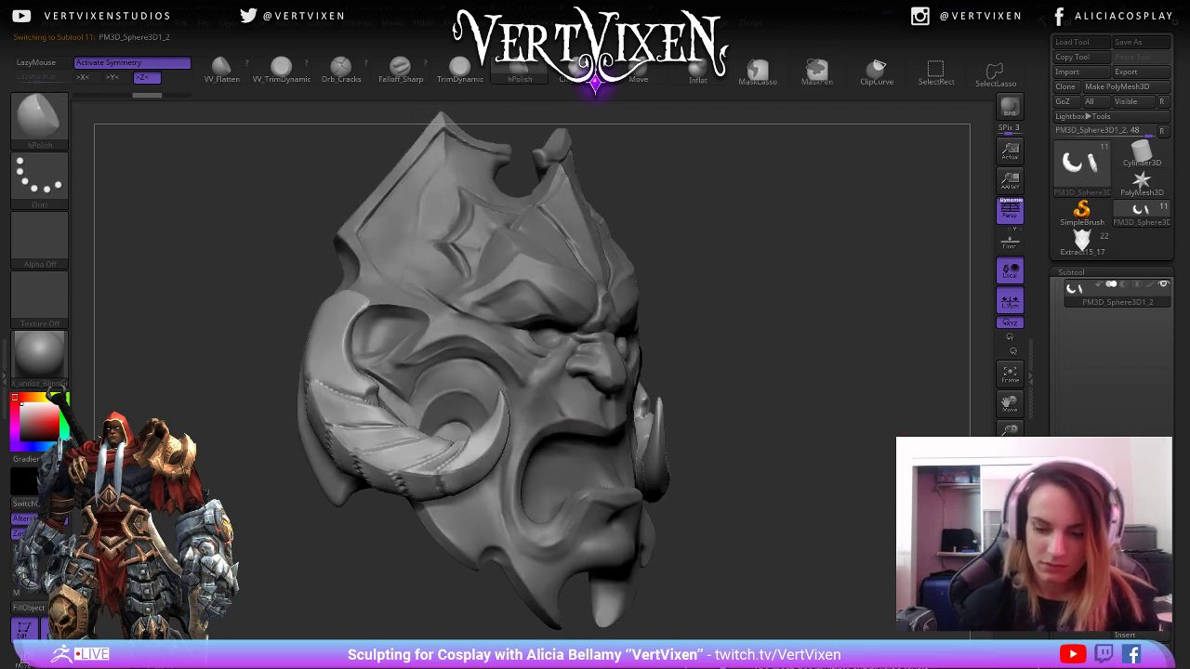
pyautogui.hotkey('ctrl', 'shift', 'z')
# Select the duplicated face, FaceShoulder4, and merge it down with the horn copy beneath it.
pyautogui.keyDown('alt'); pyautogui.moveTo(868, 513); pyautogui.dragTo(863, 468); pyautogui.keyUp('alt')
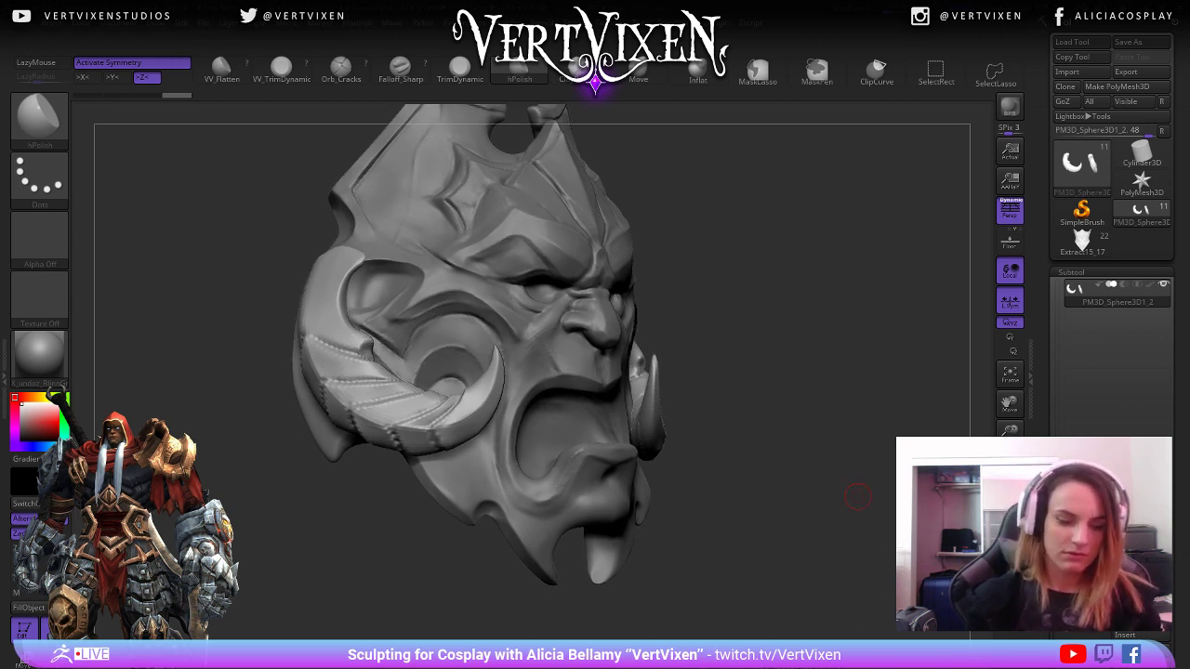
pyautogui.moveTo(863, 468)
pyautogui.keyDown('alt'); pyautogui.mouseDown()
pyautogui.moveTo(834, 434)
pyautogui.moveTo(828, 486)
pyautogui.moveTo(818, 457)
pyautogui.mouseUp(); pyautogui.keyUp('alt')
pyautogui.press('Up')
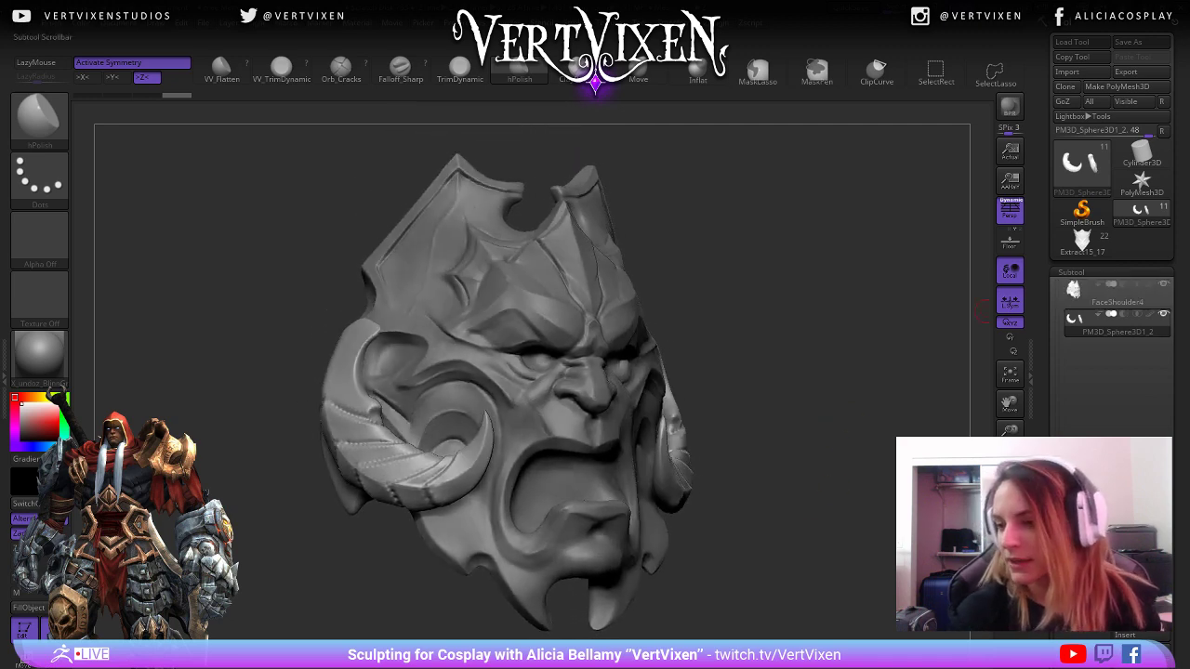
pyautogui.moveTo(879, 523)
pyautogui.mouseDown()
pyautogui.moveTo(915, 545)
pyautogui.moveTo(884, 555)
pyautogui.moveTo(874, 521)
pyautogui.mouseUp()
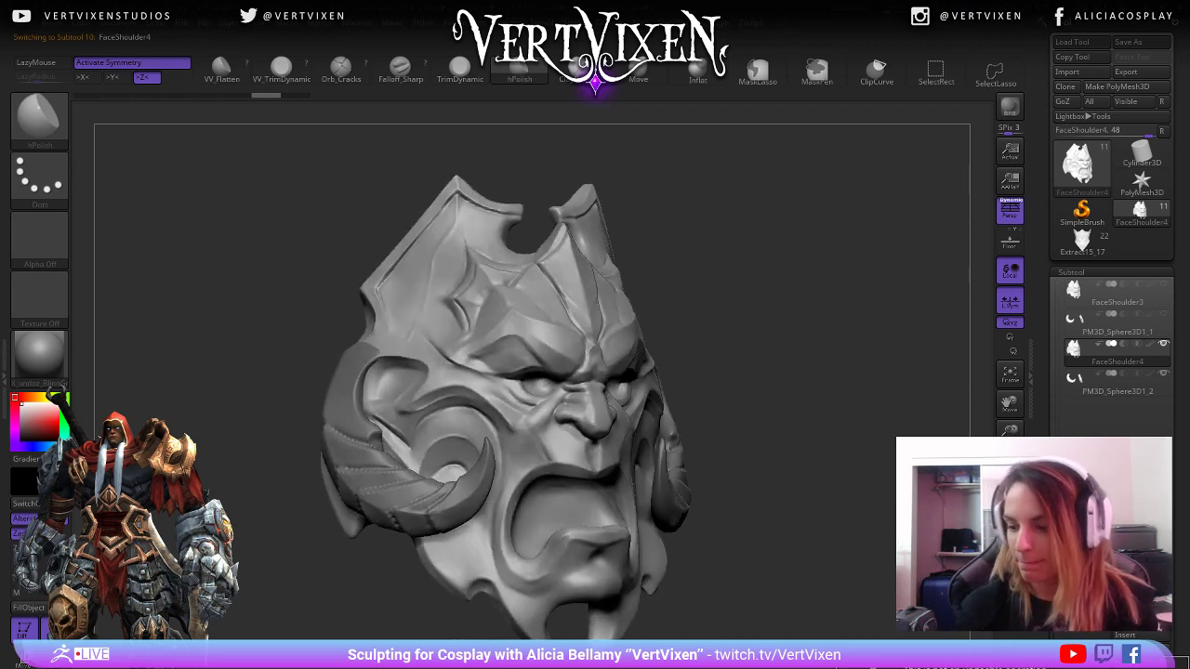
pyautogui.press('Return')
pyautogui.moveTo(770, 395); pyautogui.dragTo(811, 386)
pyautogui.moveTo(813, 381)
pyautogui.keyDown('ctrl'); pyautogui.mouseDown()
pyautogui.moveTo(864, 447)
pyautogui.moveTo(856, 454)
pyautogui.mouseUp(); pyautogui.keyUp('ctrl')
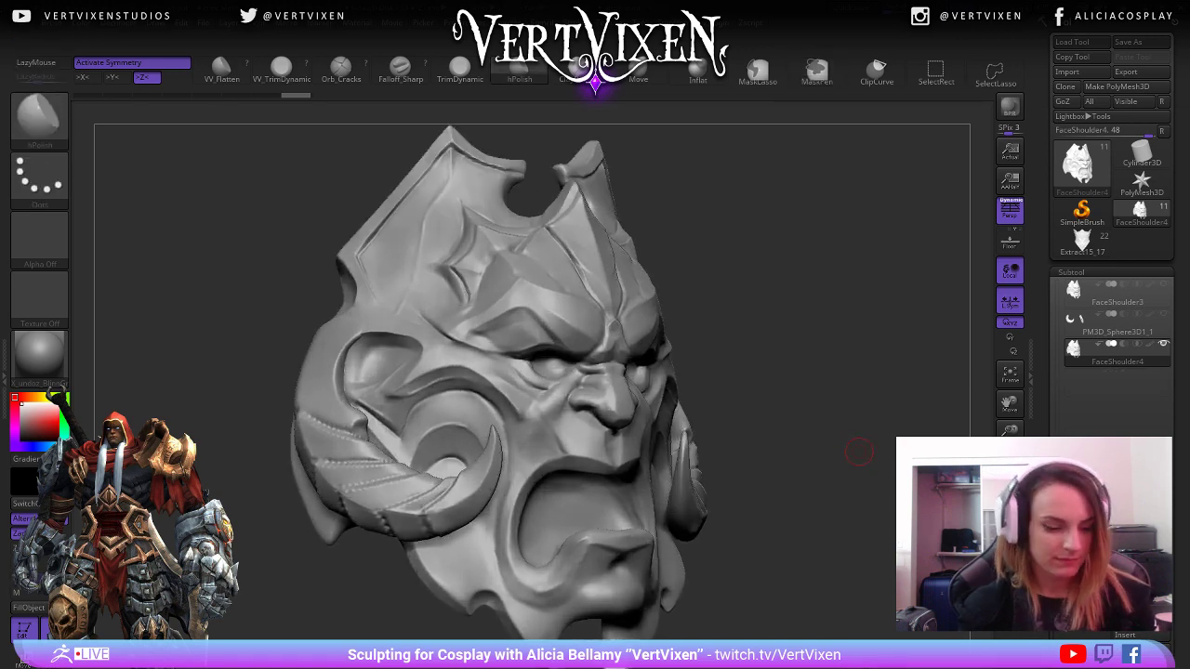
# Examine the merged face and horns from several angles, including their wireframe.
pyautogui.hotkey('shift', 'f')
pyautogui.moveTo(855, 452); pyautogui.dragTo(891, 624)
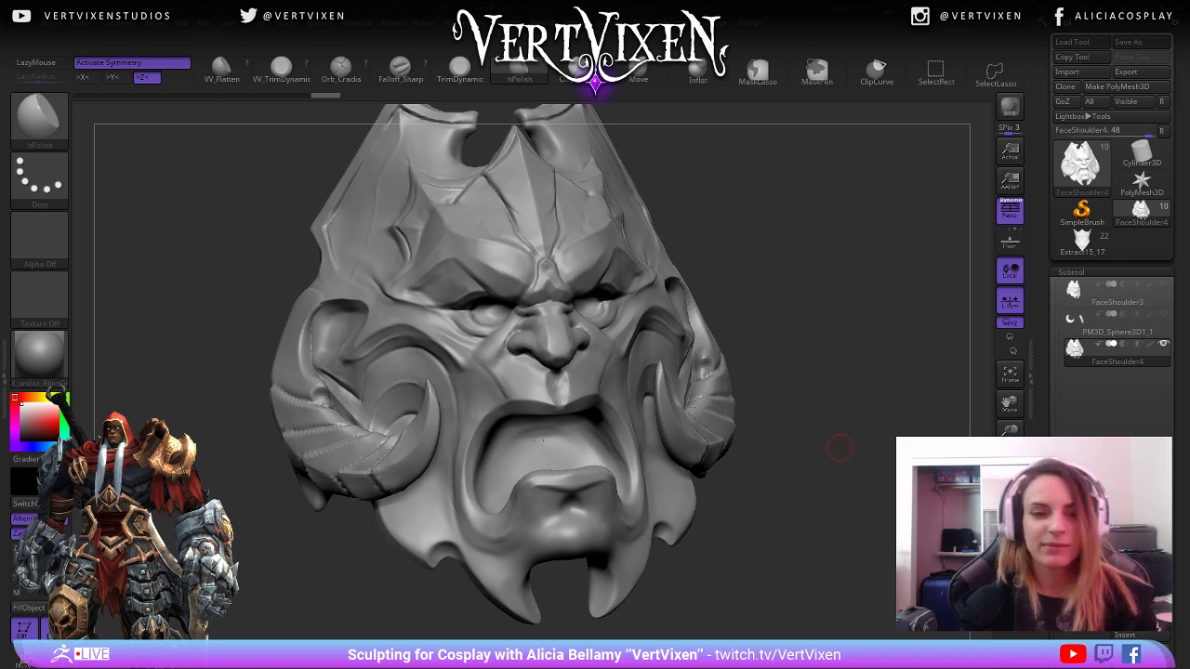
pyautogui.moveTo(839, 430)
pyautogui.mouseDown()
pyautogui.moveTo(958, 425)
pyautogui.moveTo(836, 425)
pyautogui.moveTo(606, 524)
pyautogui.moveTo(365, 381)
pyautogui.moveTo(332, 383)
pyautogui.moveTo(307, 420)
pyautogui.moveTo(390, 447)
pyautogui.moveTo(344, 428)
pyautogui.moveTo(726, 483)
pyautogui.moveTo(860, 528)
pyautogui.moveTo(930, 391)
pyautogui.mouseUp()
pyautogui.hotkey('shift', 'f')
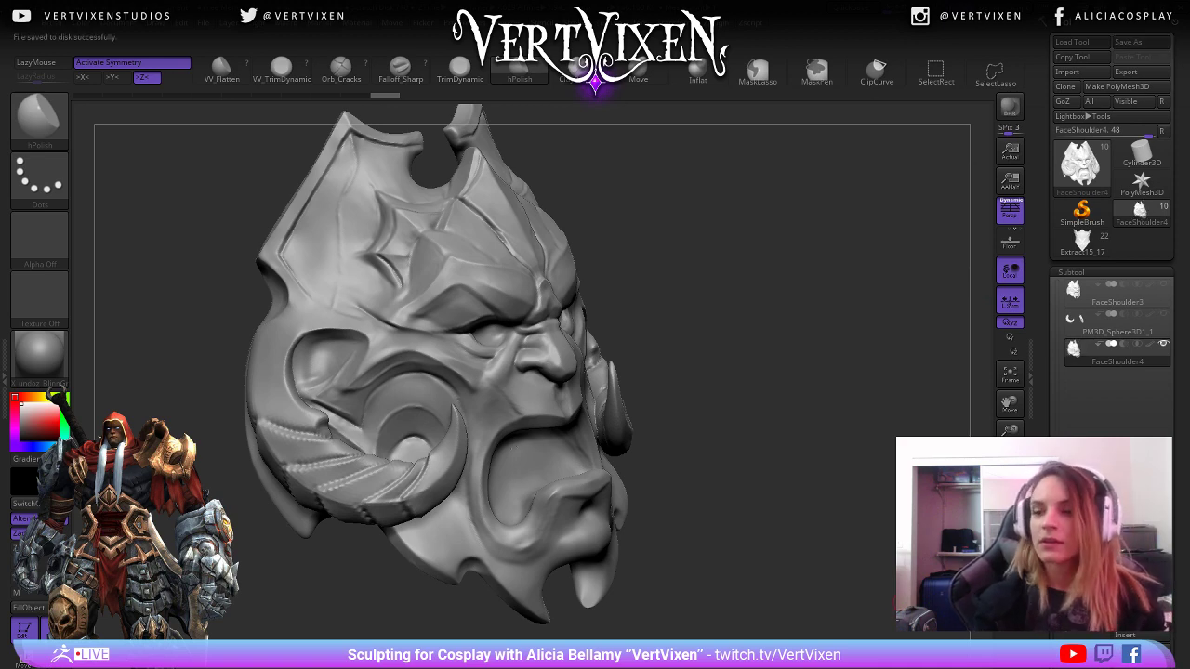
pyautogui.moveTo(790, 520); pyautogui.dragTo(837, 549)
# Show the merged head's wireframe and remesh the model with ZRemesher using the Half polygon target.
pyautogui.scroll(-5, 1112, 278)
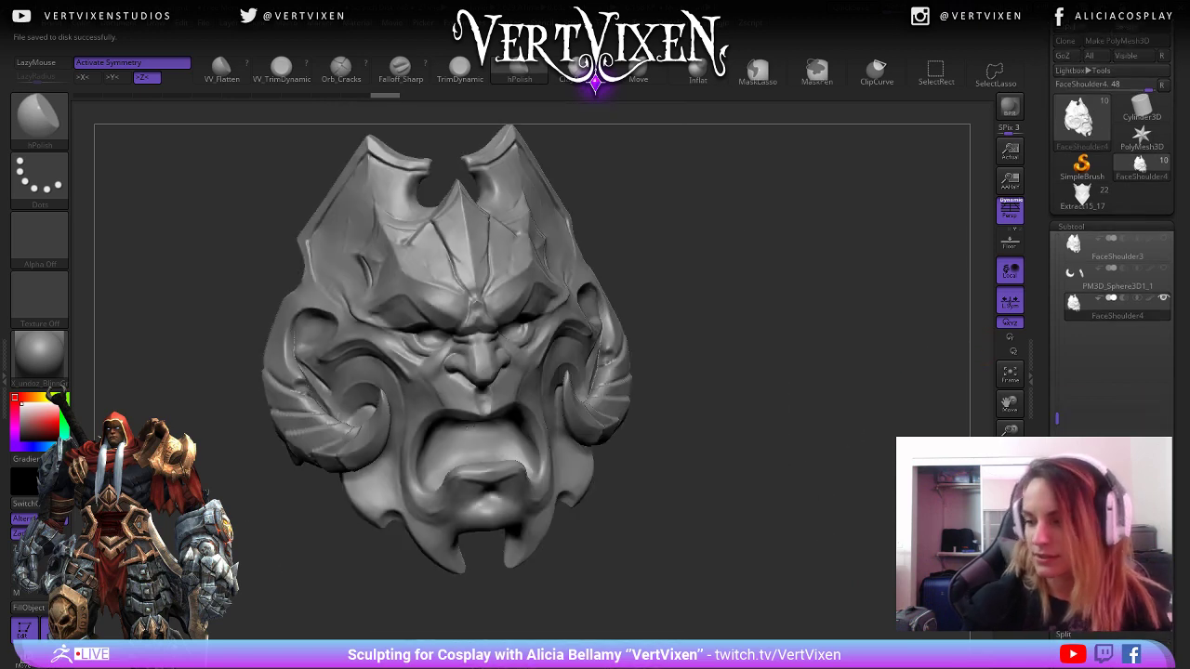
pyautogui.hotkey('shift', 'f')
pyautogui.moveTo(828, 574); pyautogui.dragTo(781, 574)
pyautogui.moveTo(831, 491); pyautogui.dragTo(967, 335)
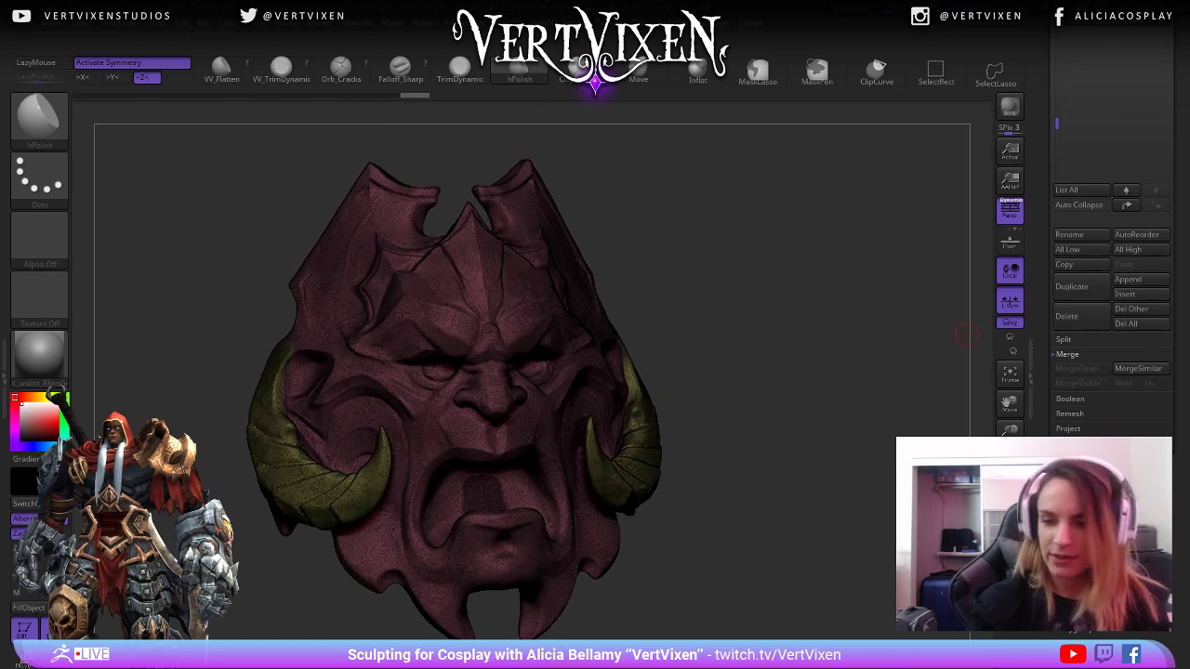
pyautogui.scroll(-8, 1112, 279)
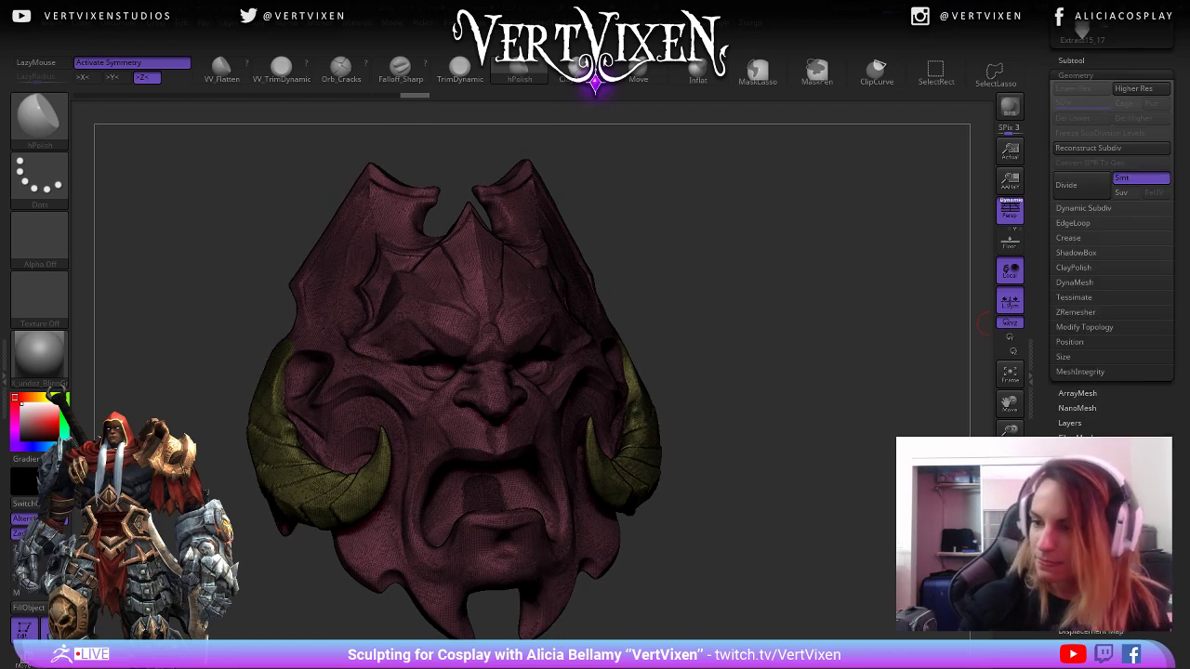
pyautogui.moveTo(925, 398)
pyautogui.mouseDown()
pyautogui.moveTo(879, 459)
pyautogui.moveTo(925, 452)
pyautogui.moveTo(959, 408)
pyautogui.moveTo(965, 444)
pyautogui.moveTo(939, 442)
pyautogui.mouseUp()
pyautogui.hotkey('shift', 'f')
pyautogui.hotkey('shift', 'f')
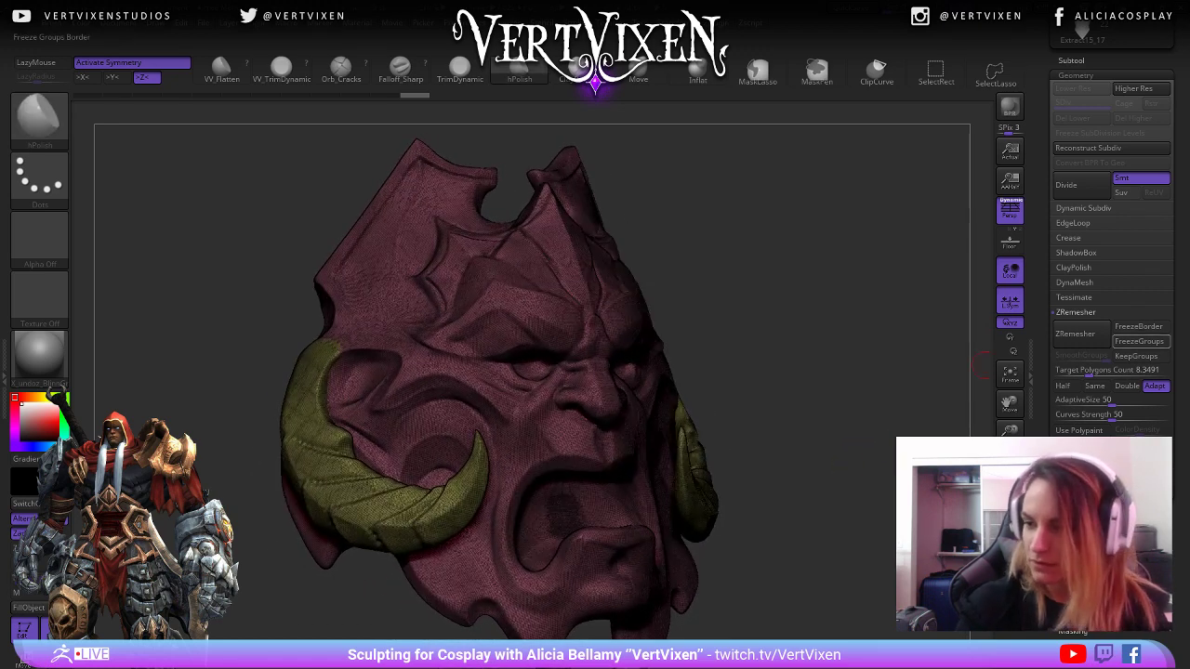
pyautogui.click(1062, 385)
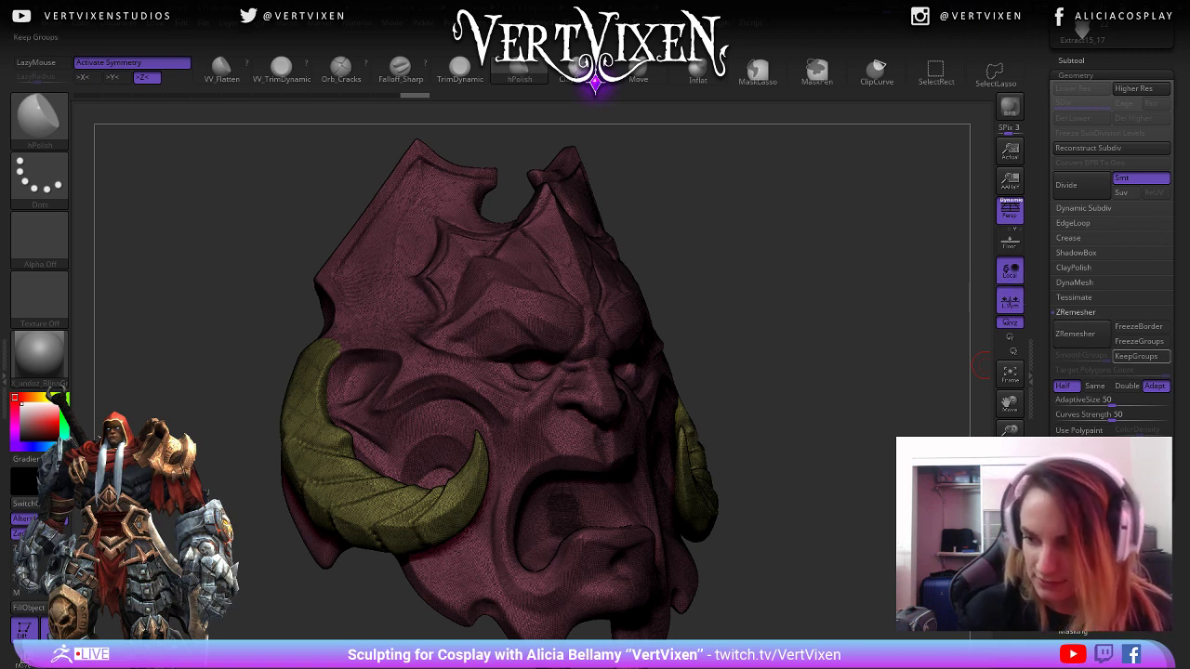
pyautogui.click(1076, 334)
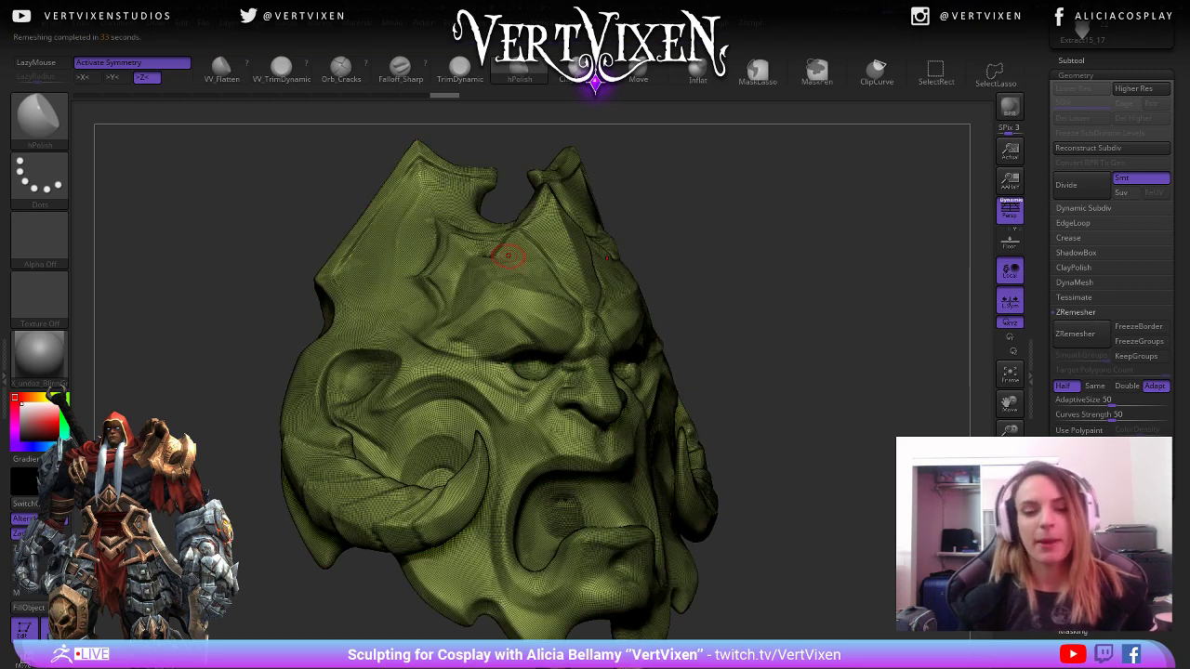
# Check the remeshed head up close without the wireframe and run ZRemesher again with the Half target.
pyautogui.moveTo(795, 415)
pyautogui.mouseDown()
pyautogui.moveTo(860, 424)
pyautogui.moveTo(836, 464)
pyautogui.moveTo(907, 381)
pyautogui.moveTo(887, 419)
pyautogui.moveTo(910, 465)
pyautogui.mouseUp()
pyautogui.hotkey('shift', 'f')
pyautogui.hotkey('shift', 'f')
pyautogui.hotkey('shift', 'f')
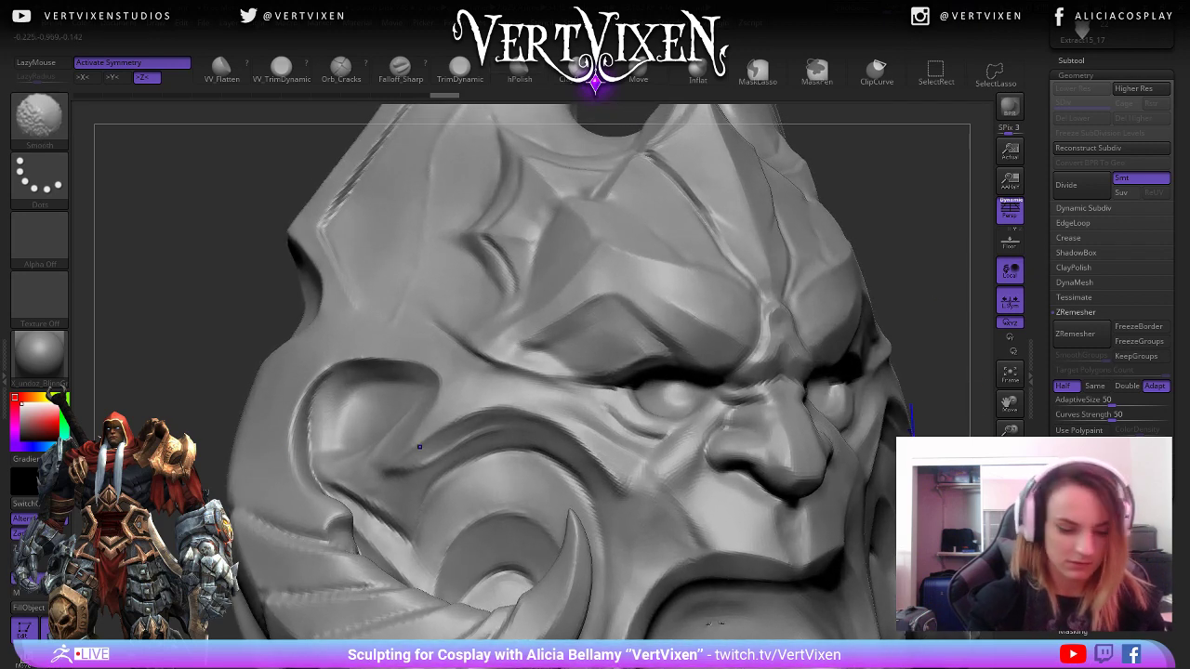
pyautogui.press('f')
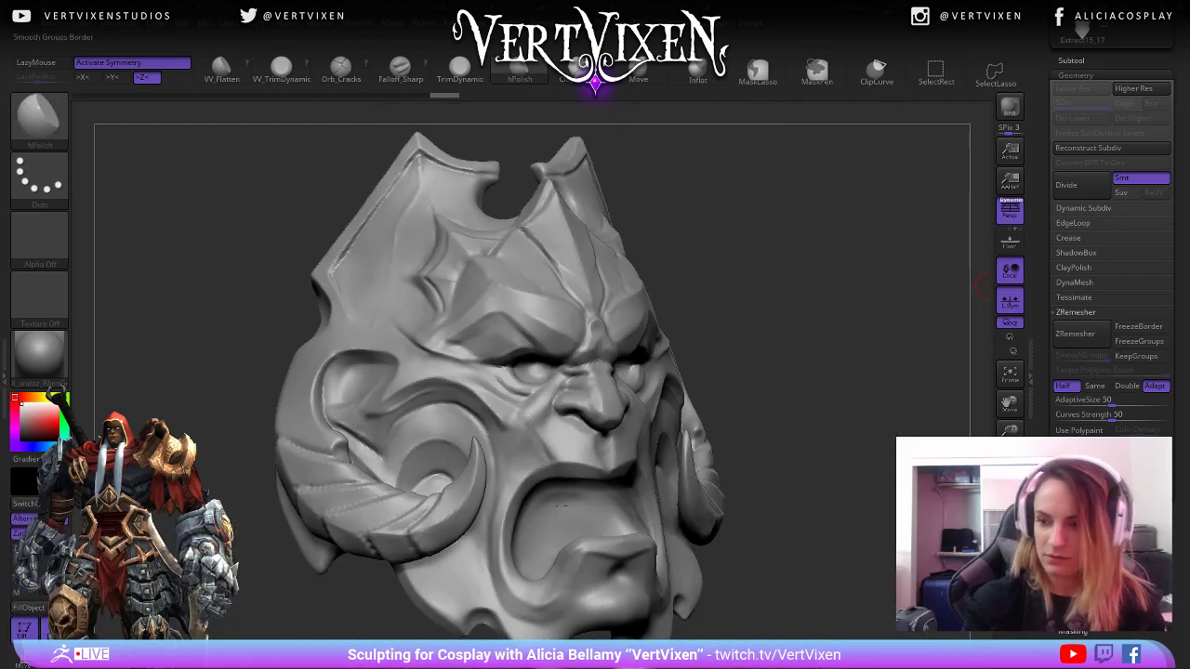
pyautogui.click(1074, 333)
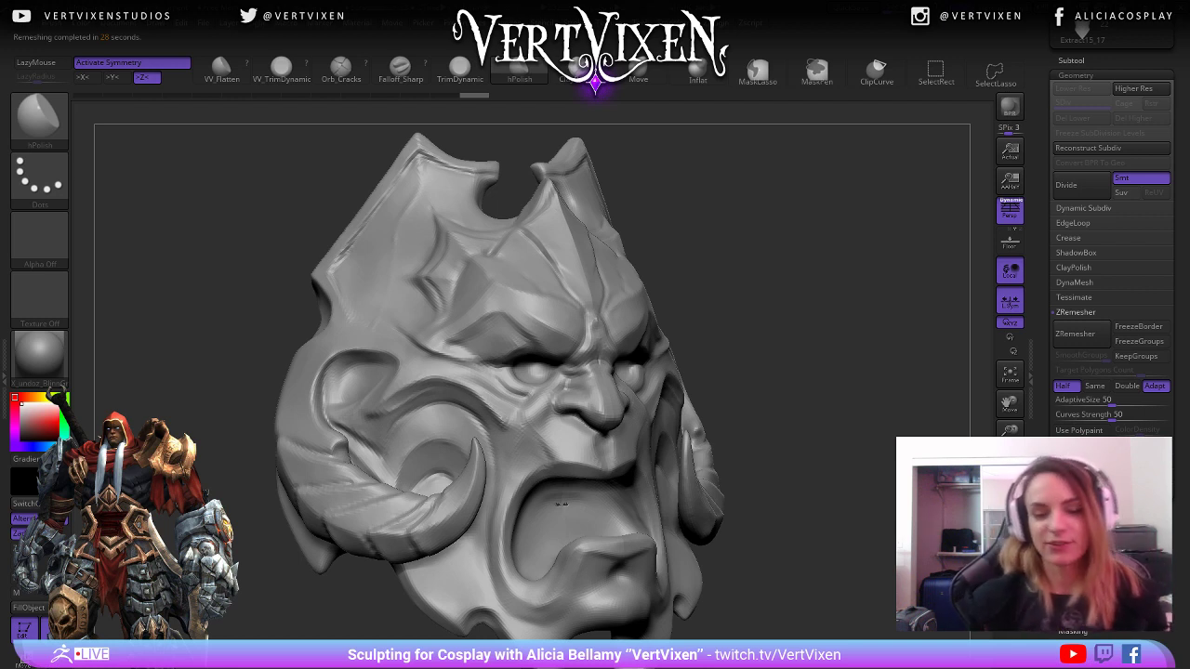
# Choose the Inflat brush and try to repair the small marks inside the mouth with brushing and smoothing.
pyautogui.moveTo(805, 399); pyautogui.dragTo(935, 405)
pyautogui.moveTo(739, 437)
pyautogui.mouseDown()
pyautogui.moveTo(796, 452)
pyautogui.moveTo(734, 450)
pyautogui.mouseUp()
pyautogui.press('b')
pyautogui.press('i')
pyautogui.press('n')
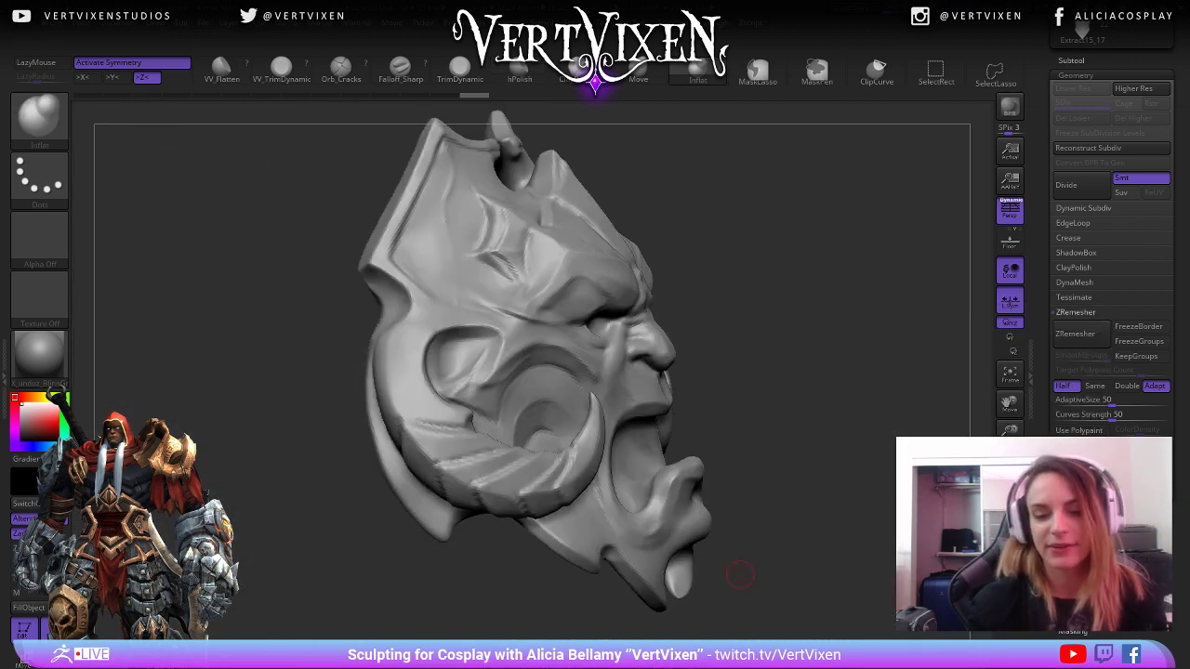
pyautogui.moveTo(740, 575)
pyautogui.mouseDown()
pyautogui.moveTo(837, 447)
pyautogui.moveTo(904, 386)
pyautogui.moveTo(902, 436)
pyautogui.moveTo(819, 409)
pyautogui.mouseUp()
pyautogui.moveTo(642, 473); pyautogui.dragTo(651, 470)
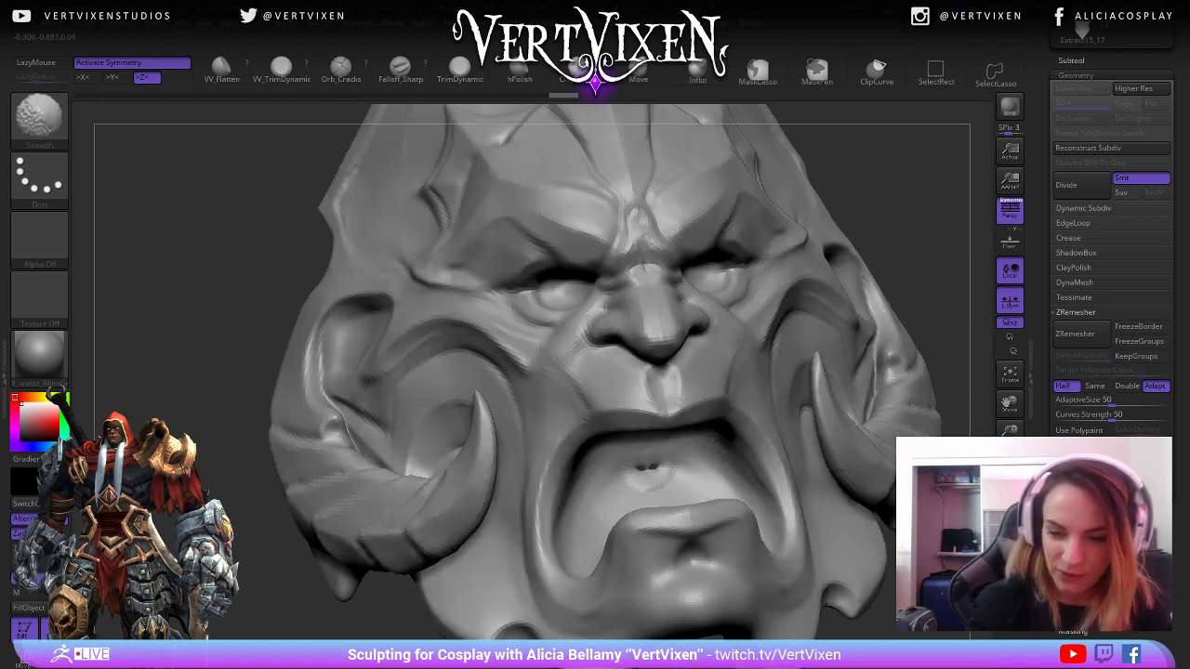
pyautogui.press('f')
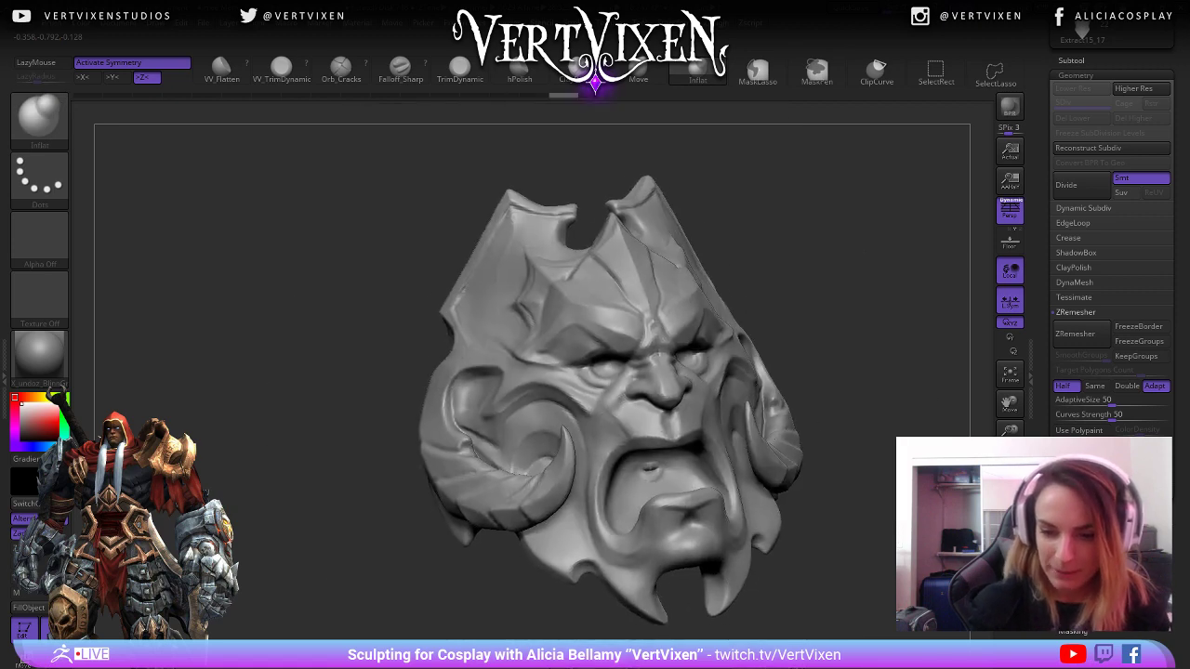
# Try to make the remeshed head symmetrical with Mirror And Weld.
pyautogui.moveTo(865, 493)
pyautogui.keyDown('alt'); pyautogui.mouseDown()
pyautogui.moveTo(871, 526)
pyautogui.moveTo(818, 521)
pyautogui.moveTo(874, 526)
pyautogui.moveTo(847, 517)
pyautogui.mouseUp(); pyautogui.keyUp('alt')
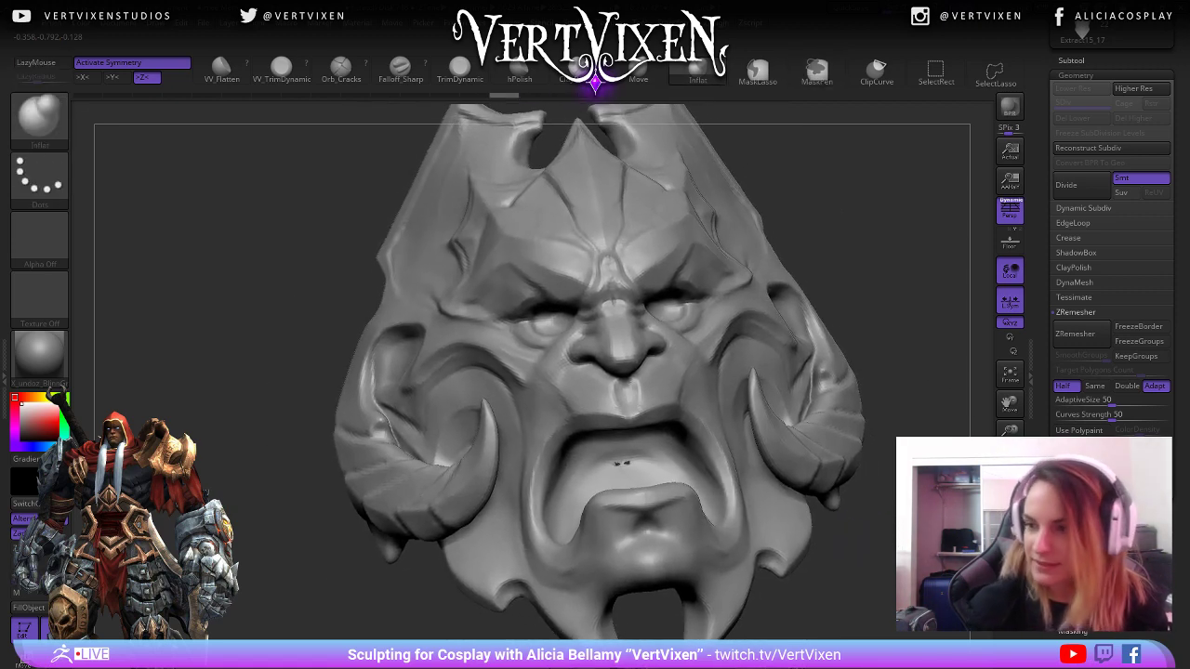
pyautogui.moveTo(957, 418); pyautogui.dragTo(981, 409)
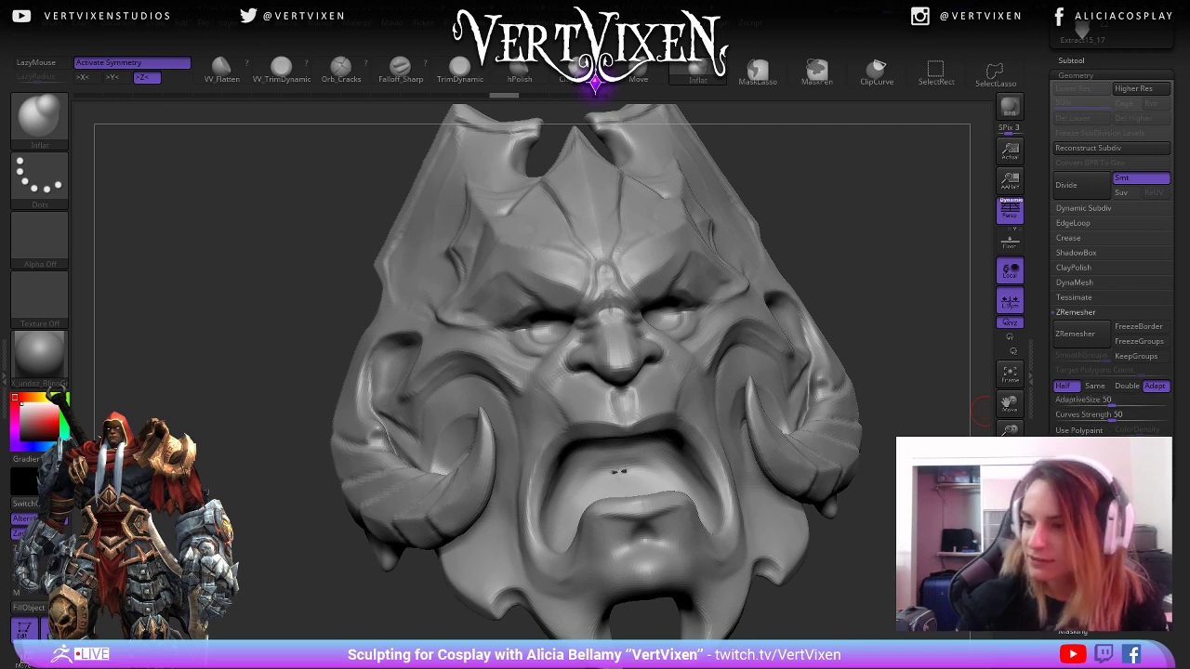
pyautogui.moveTo(1157, 223); pyautogui.dragTo(1157, 414)
pyautogui.click(1071, 251)
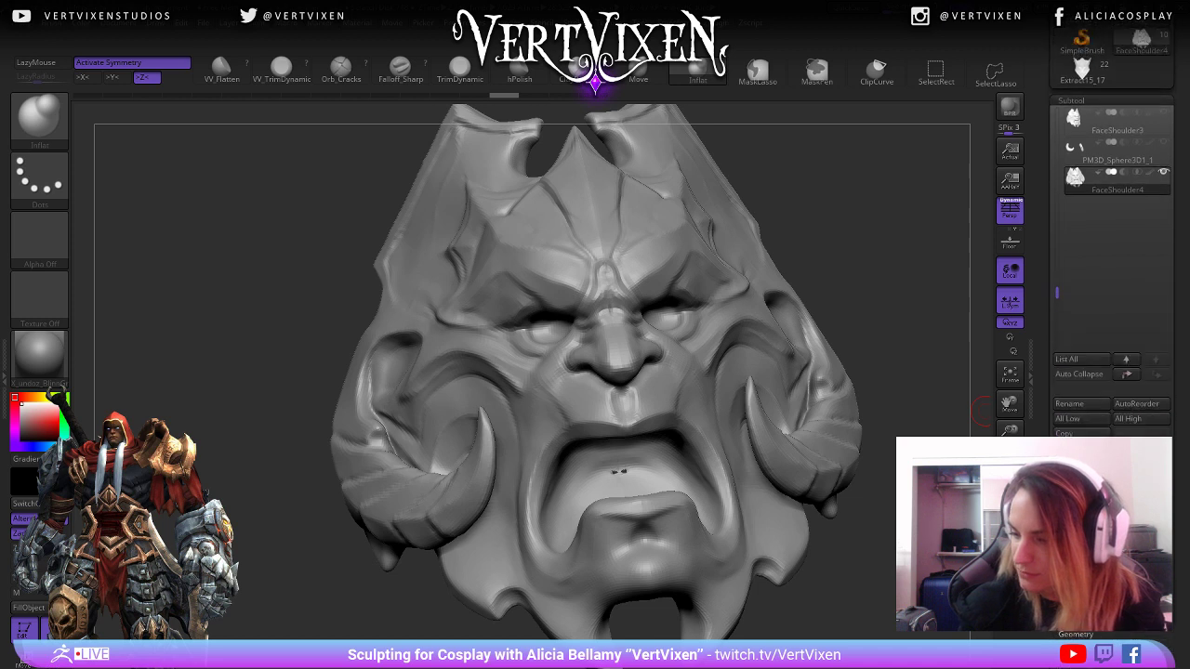
pyautogui.click(1074, 594)
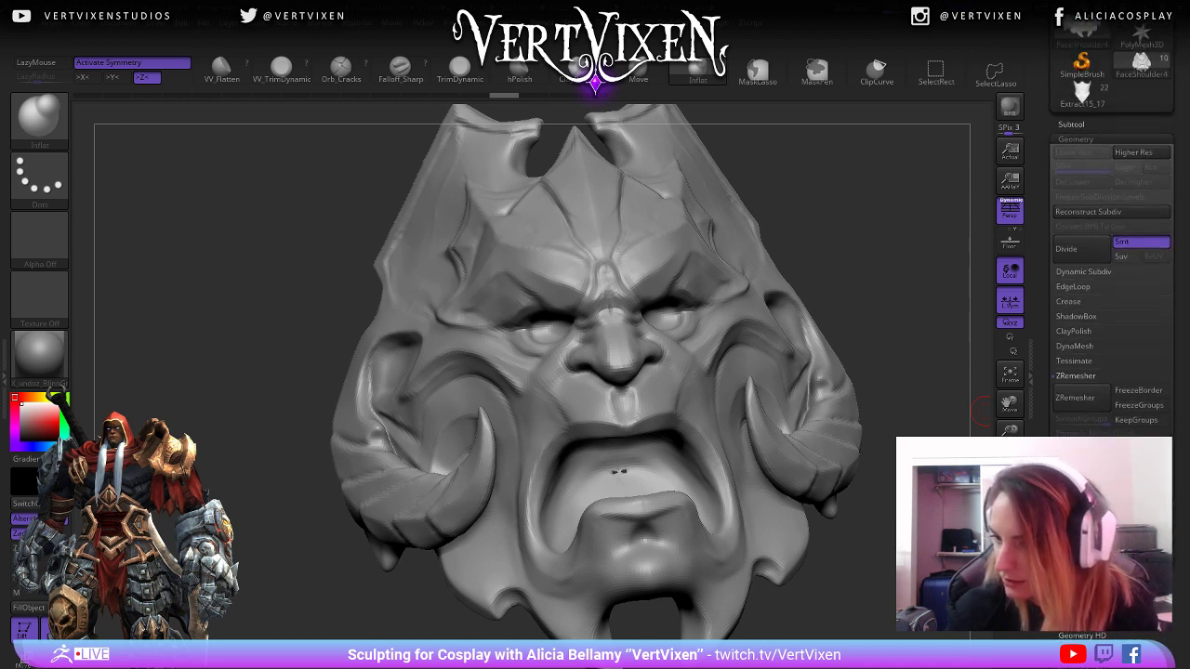
pyautogui.click(1076, 376)
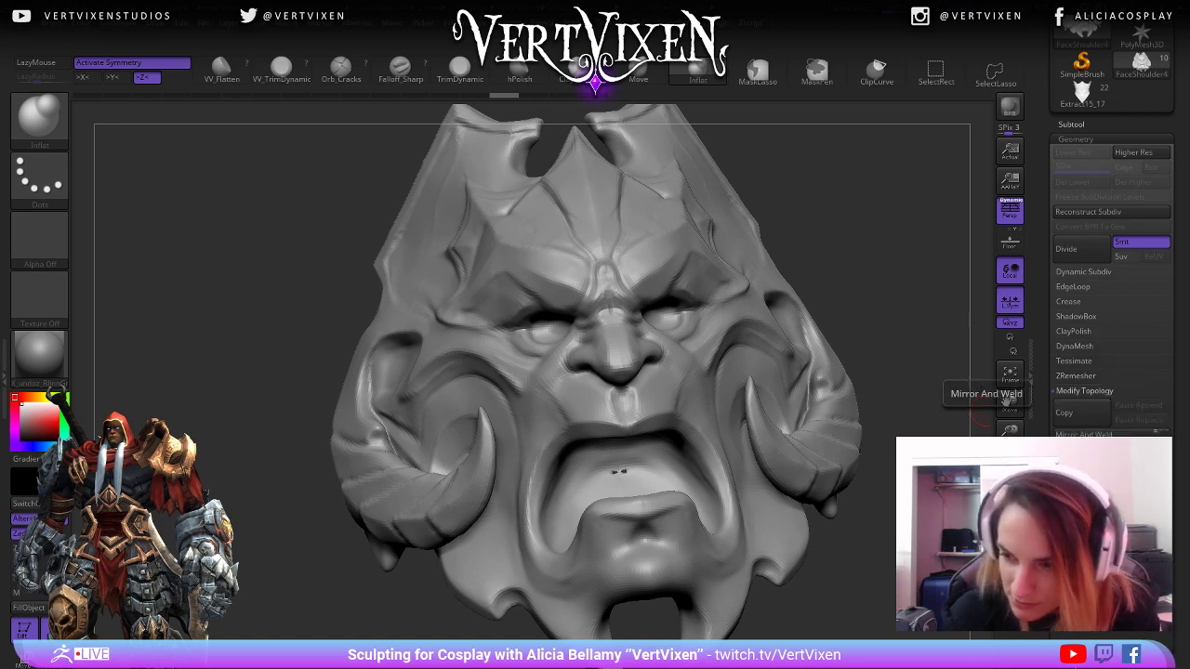
pyautogui.moveTo(850, 507); pyautogui.dragTo(900, 651)
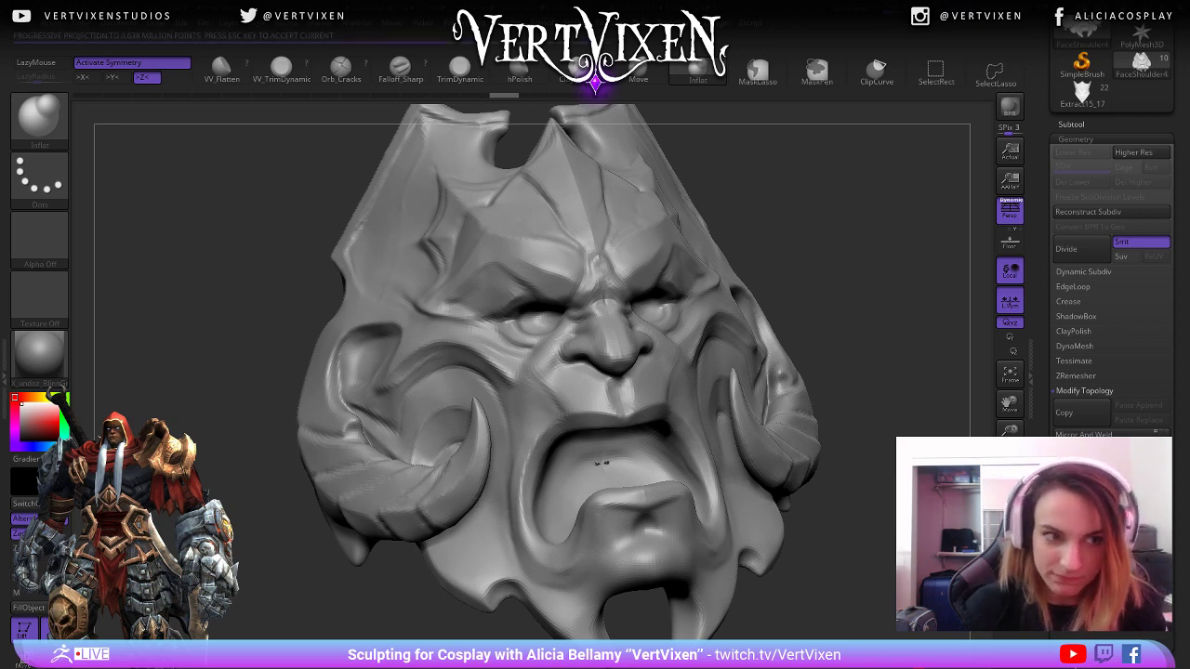
pyautogui.moveTo(893, 279)
pyautogui.mouseDown()
pyautogui.moveTo(804, 279)
pyautogui.moveTo(895, 282)
pyautogui.mouseUp()
pyautogui.moveTo(709, 490); pyautogui.dragTo(714, 521)
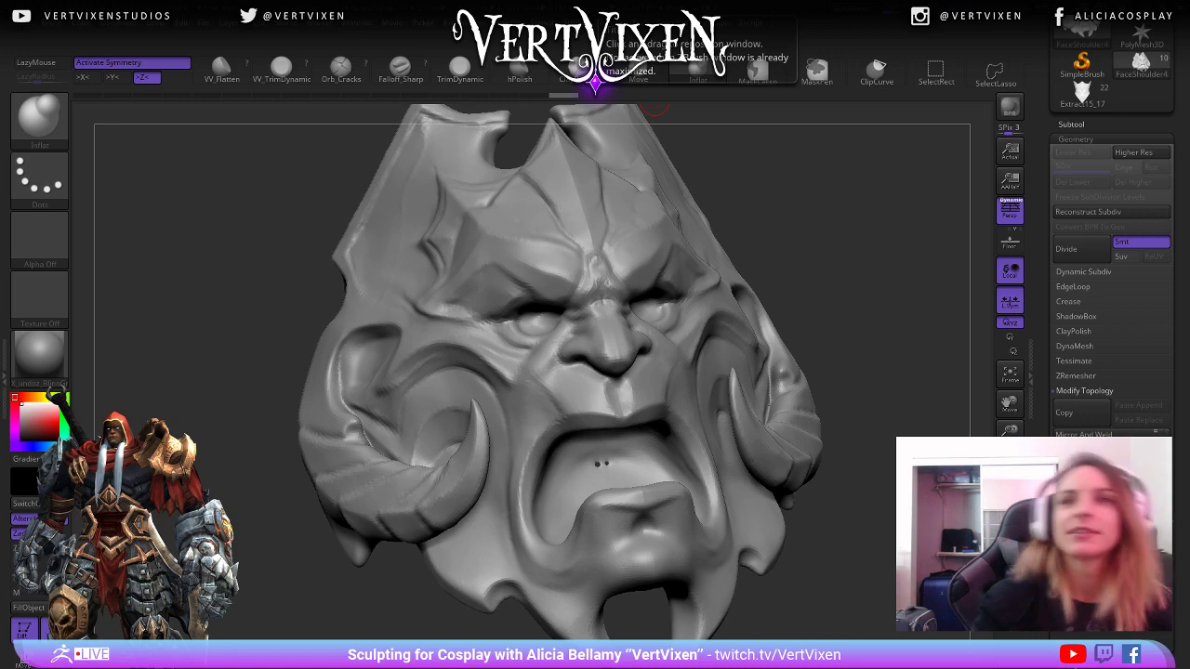
# Try to fill the small marks inside the mouth with the Inflat brush and smooth the repaired area.
pyautogui.moveTo(654, 109); pyautogui.dragTo(825, 298)
pyautogui.press('b')
pyautogui.moveTo(930, 232)
pyautogui.mouseDown()
pyautogui.moveTo(865, 390)
pyautogui.moveTo(881, 425)
pyautogui.mouseUp()
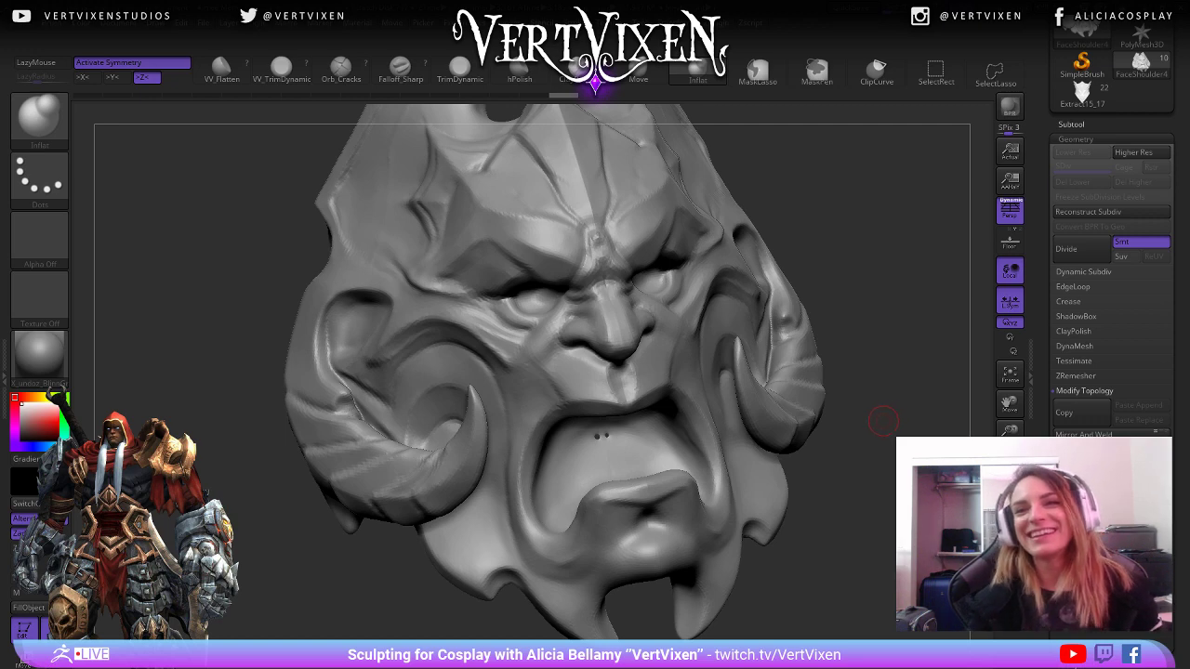
pyautogui.moveTo(883, 420)
pyautogui.mouseDown()
pyautogui.moveTo(862, 439)
pyautogui.moveTo(872, 459)
pyautogui.moveTo(587, 428)
pyautogui.moveTo(682, 427)
pyautogui.moveTo(883, 483)
pyautogui.mouseUp()
pyautogui.keyDown('ctrl'); pyautogui.moveTo(883, 353); pyautogui.dragTo(930, 410); pyautogui.keyUp('ctrl')
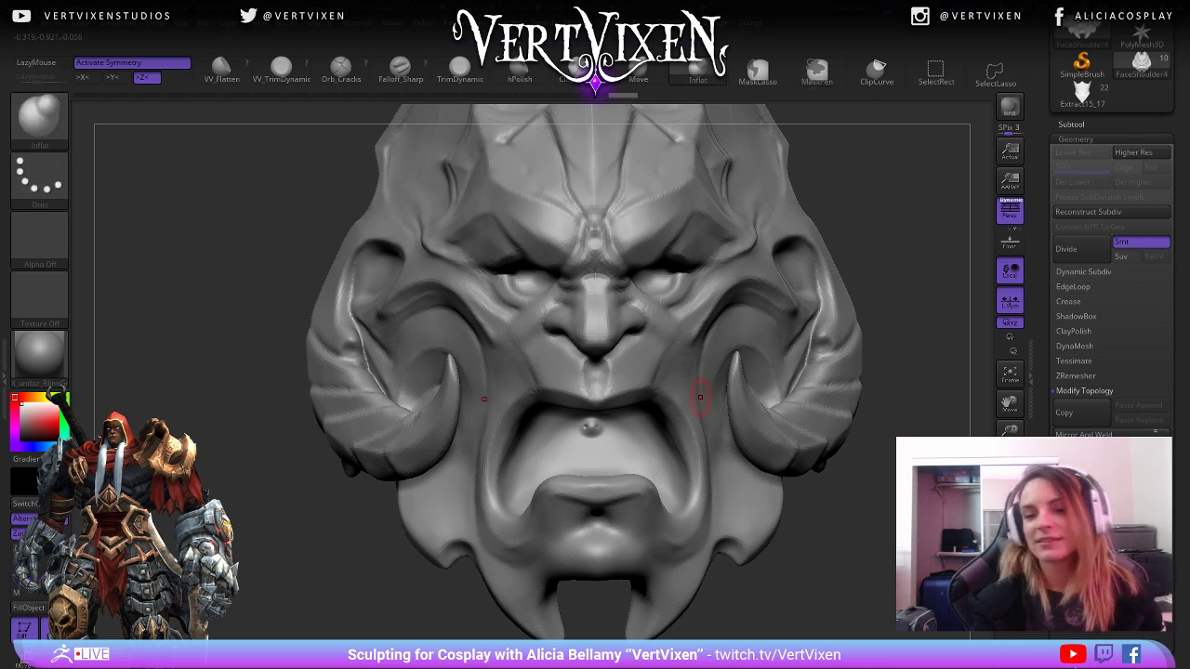
pyautogui.press('shift')
pyautogui.press('space')
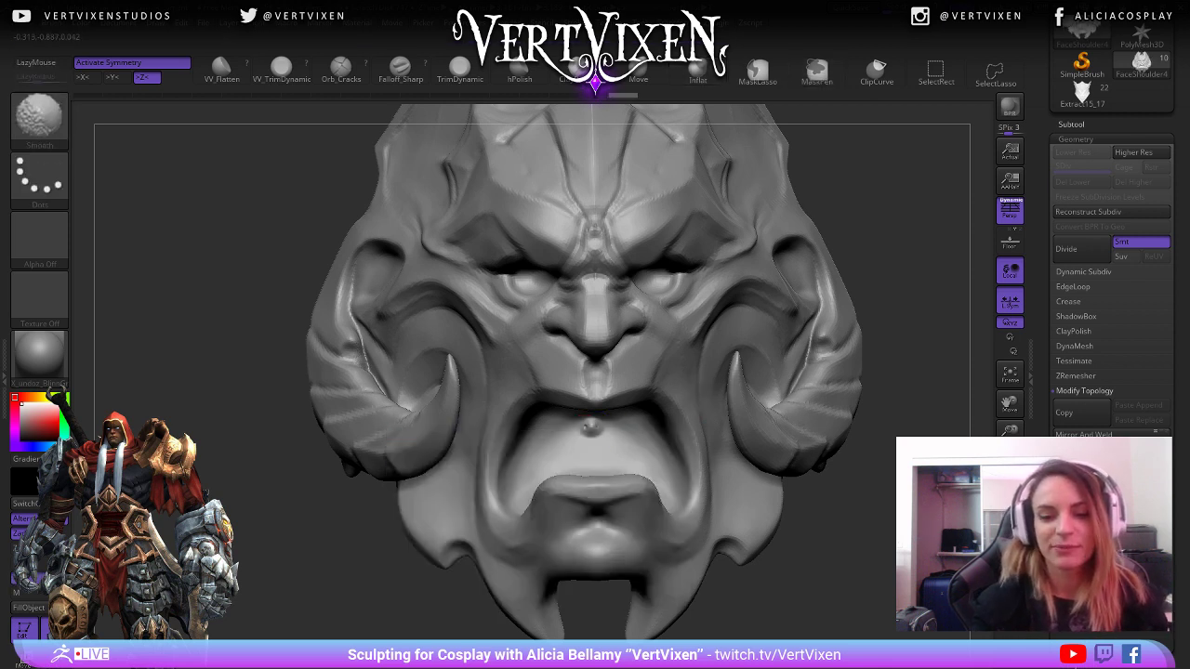
pyautogui.moveTo(704, 400)
pyautogui.mouseDown(button='right')
pyautogui.moveTo(762, 402)
pyautogui.moveTo(773, 484)
pyautogui.moveTo(764, 413)
pyautogui.mouseUp(button='right')
pyautogui.moveTo(558, 398); pyautogui.dragTo(609, 432, button='right')
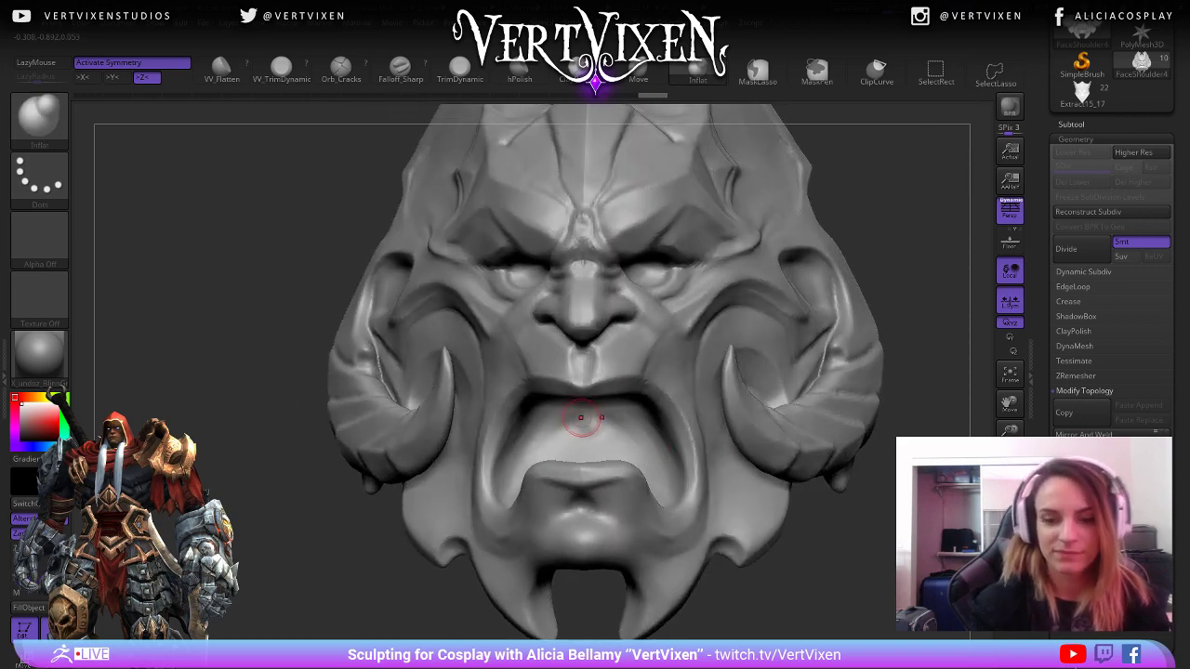
pyautogui.press('shift')
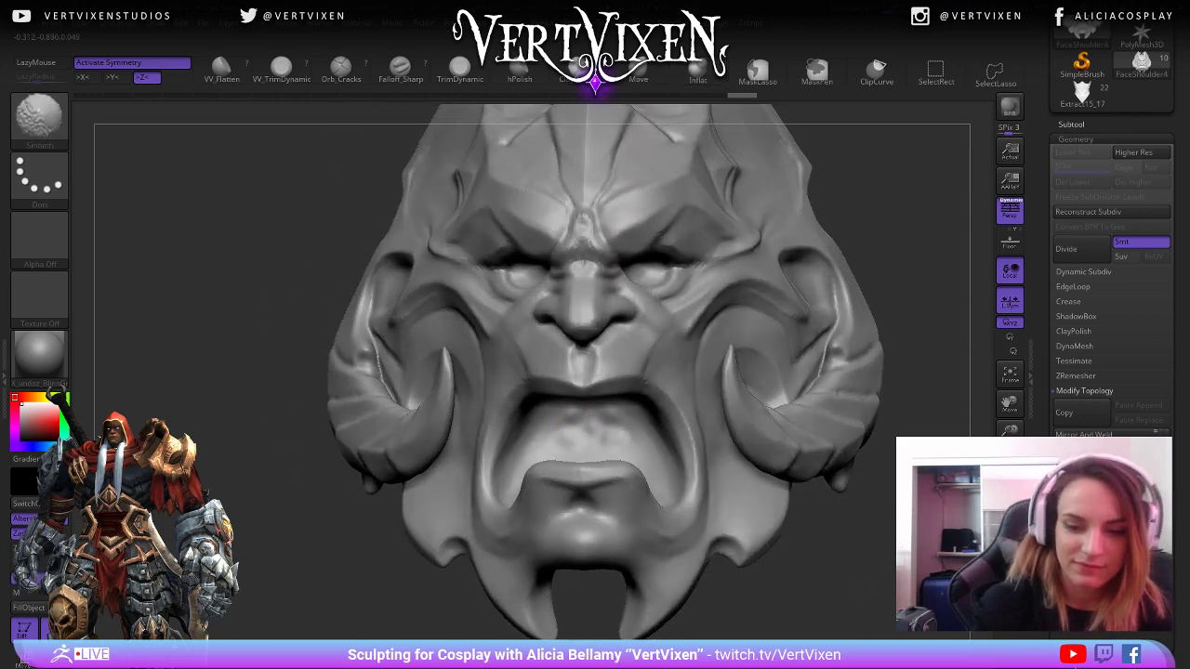
pyautogui.moveTo(609, 432); pyautogui.dragTo(670, 465, button='right')
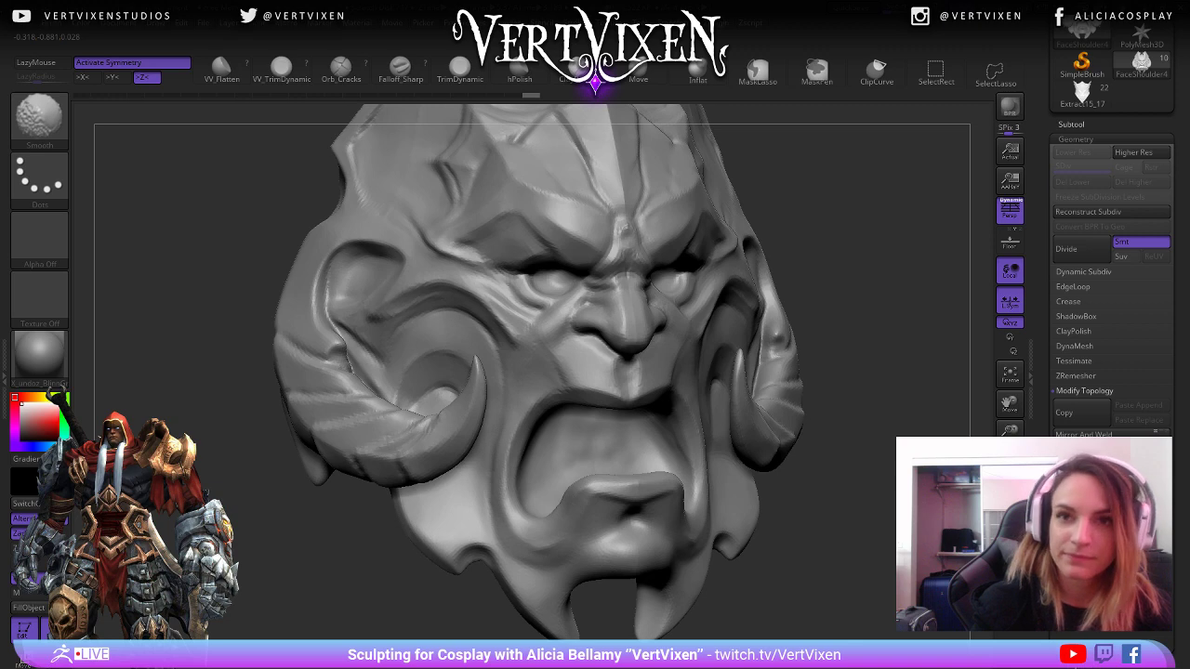
# Try remeshing the repaired head with another ZRemesher pass.
pyautogui.keyDown('ctrl'); pyautogui.moveTo(669, 418); pyautogui.dragTo(670, 539, button='right'); pyautogui.keyUp('ctrl')
pyautogui.moveTo(669, 539); pyautogui.dragTo(307, 544, button='right')
pyautogui.moveTo(930, 526)
pyautogui.mouseDown(button='right')
pyautogui.moveTo(840, 531)
pyautogui.moveTo(841, 562)
pyautogui.moveTo(844, 520)
pyautogui.moveTo(874, 517)
pyautogui.moveTo(789, 467)
pyautogui.moveTo(864, 549)
pyautogui.moveTo(859, 581)
pyautogui.mouseUp(button='right')
pyautogui.keyDown('ctrl'); pyautogui.click(854, 518); pyautogui.keyUp('ctrl')
pyautogui.keyDown('ctrl'); pyautogui.click(847, 522); pyautogui.keyUp('ctrl')
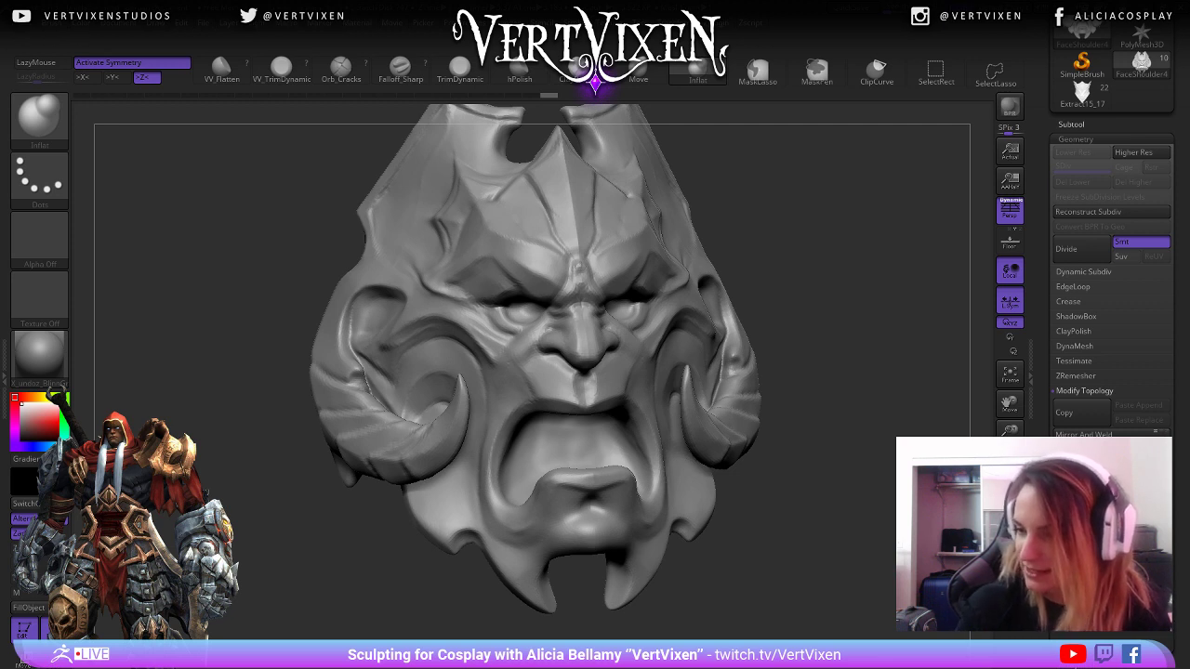
pyautogui.click(1076, 376)
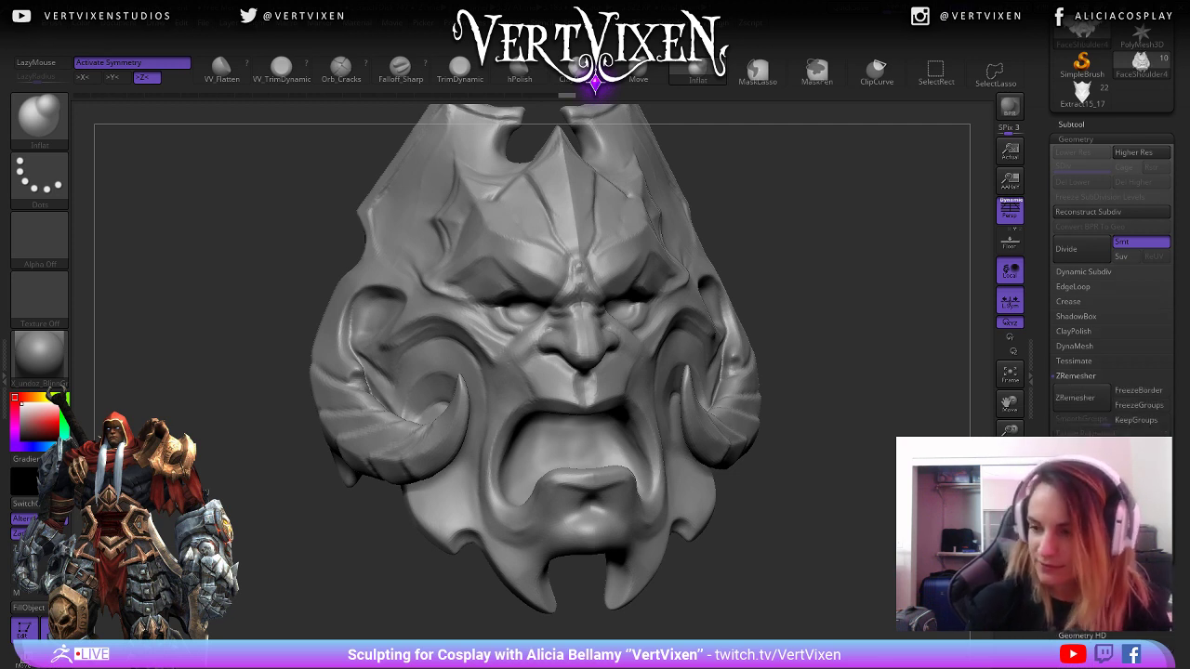
pyautogui.click(1076, 397)
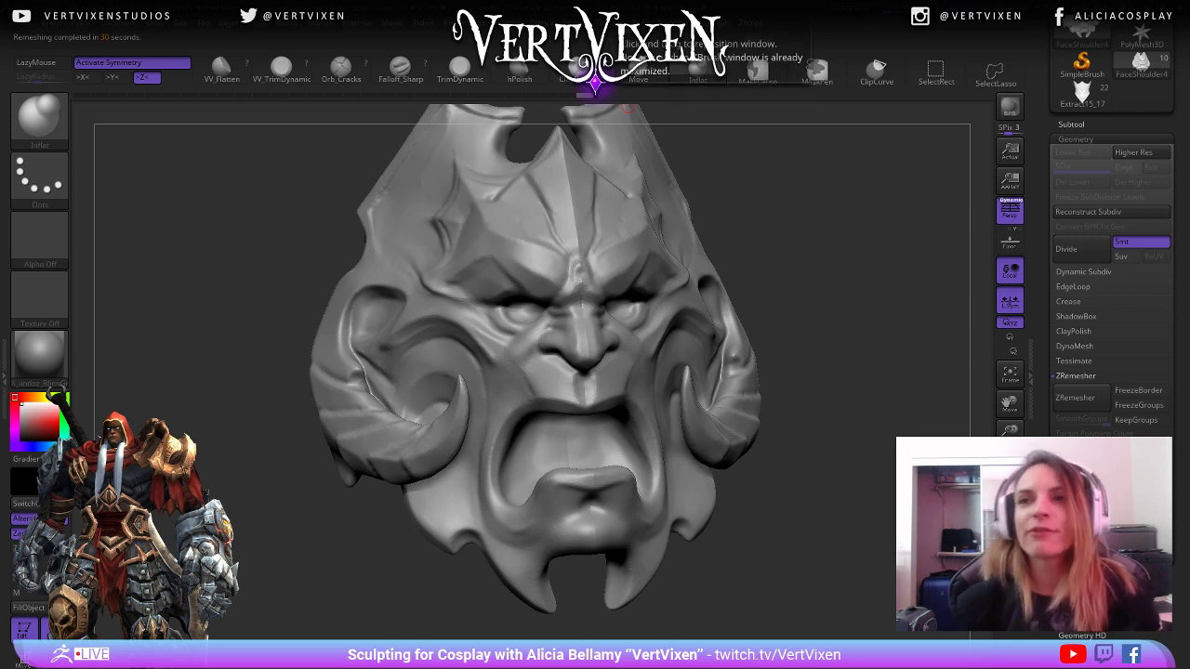
# Examine the remeshed head from the front, with and without its wireframe.
pyautogui.moveTo(882, 409)
pyautogui.mouseDown()
pyautogui.moveTo(870, 394)
pyautogui.moveTo(852, 492)
pyautogui.moveTo(872, 496)
pyautogui.moveTo(848, 507)
pyautogui.moveTo(790, 498)
pyautogui.moveTo(808, 538)
pyautogui.mouseUp()
pyautogui.hotkey('shift', 'f')
pyautogui.hotkey('shift', 'f')
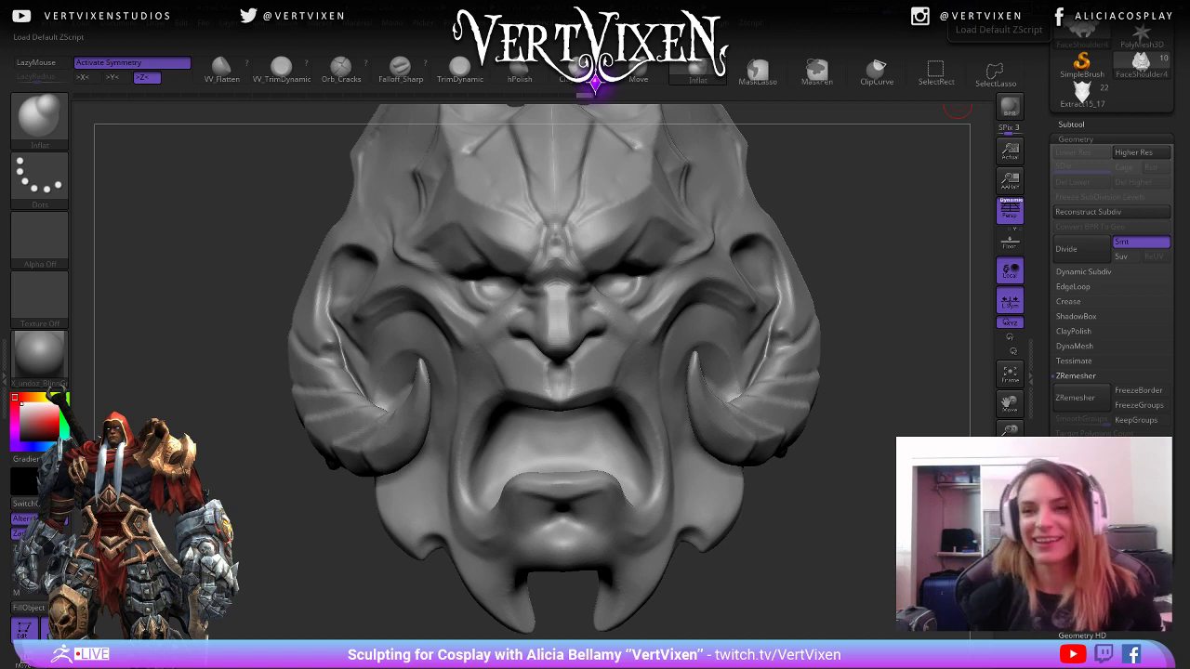
pyautogui.moveTo(818, 493)
pyautogui.mouseDown()
pyautogui.moveTo(898, 497)
pyautogui.moveTo(823, 502)
pyautogui.mouseUp()
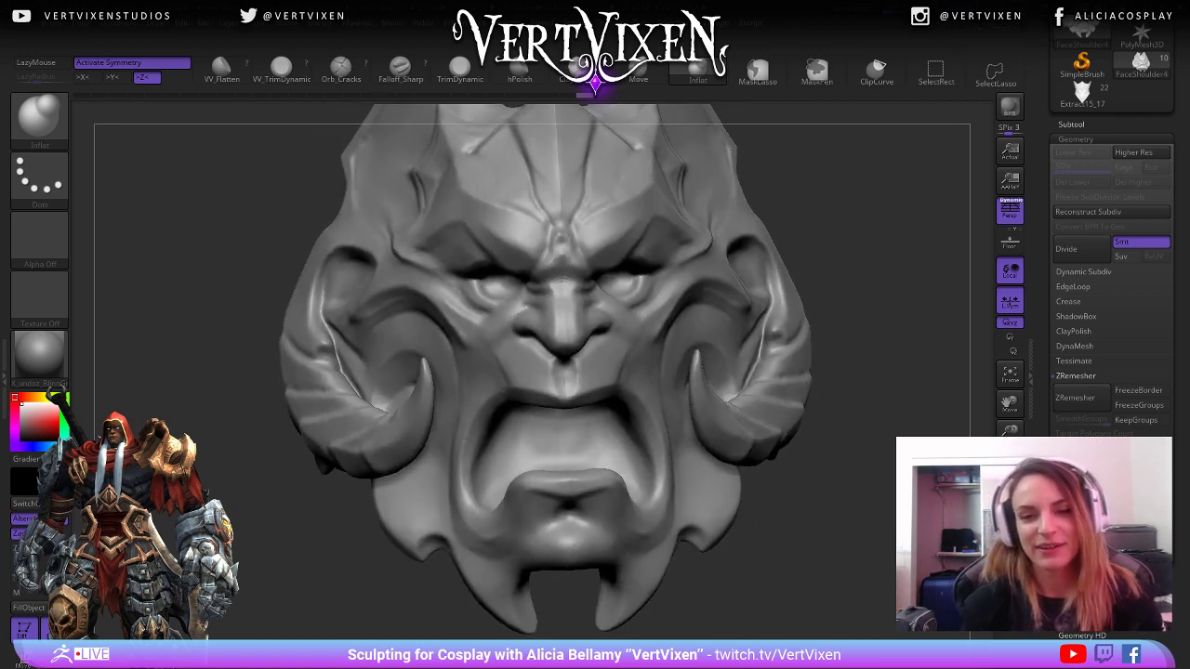
pyautogui.moveTo(823, 549)
pyautogui.keyDown('alt'); pyautogui.mouseDown()
pyautogui.moveTo(844, 517)
pyautogui.moveTo(897, 512)
pyautogui.moveTo(842, 507)
pyautogui.moveTo(851, 523)
pyautogui.mouseUp(); pyautogui.keyUp('alt')
pyautogui.hotkey('shift', 'f')
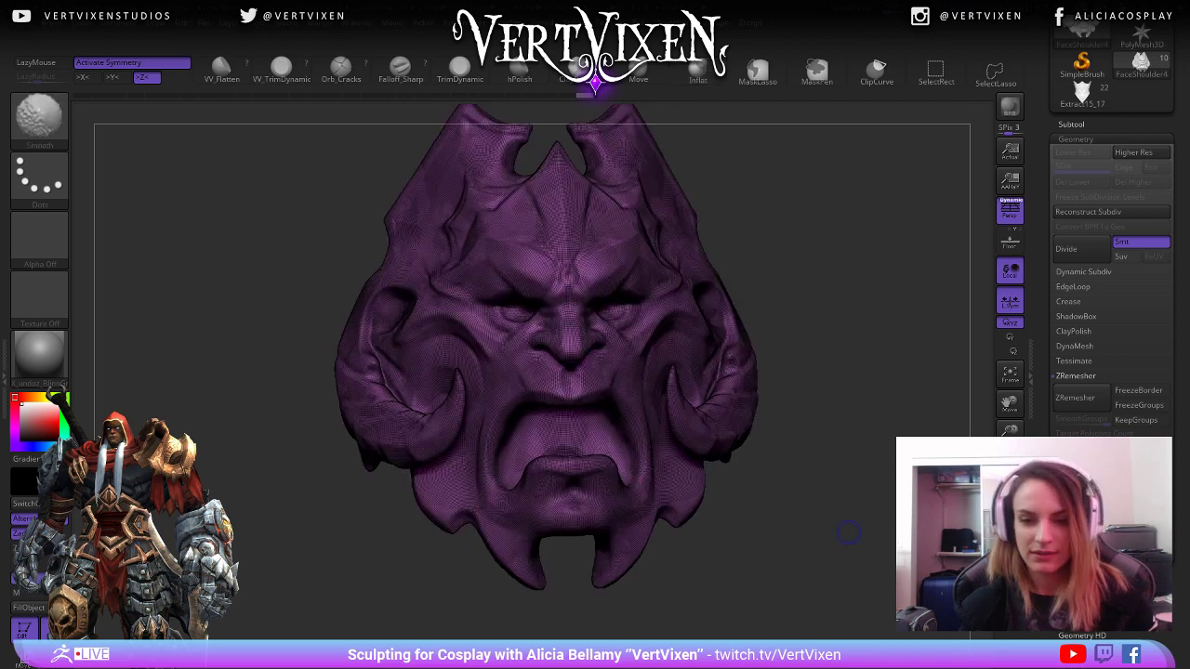
pyautogui.hotkey('shift', 'f')
# Display the FaceShoulder3 subtool over the remeshed head to compare the two surfaces.
pyautogui.click(1071, 125)
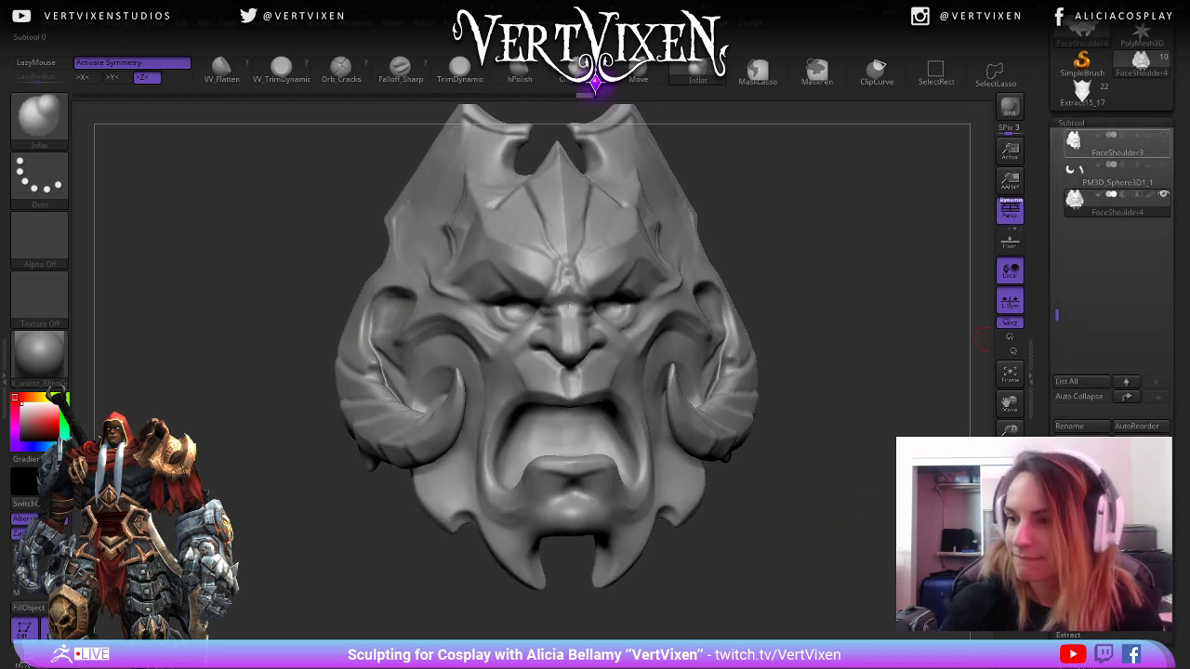
pyautogui.click(1163, 135)
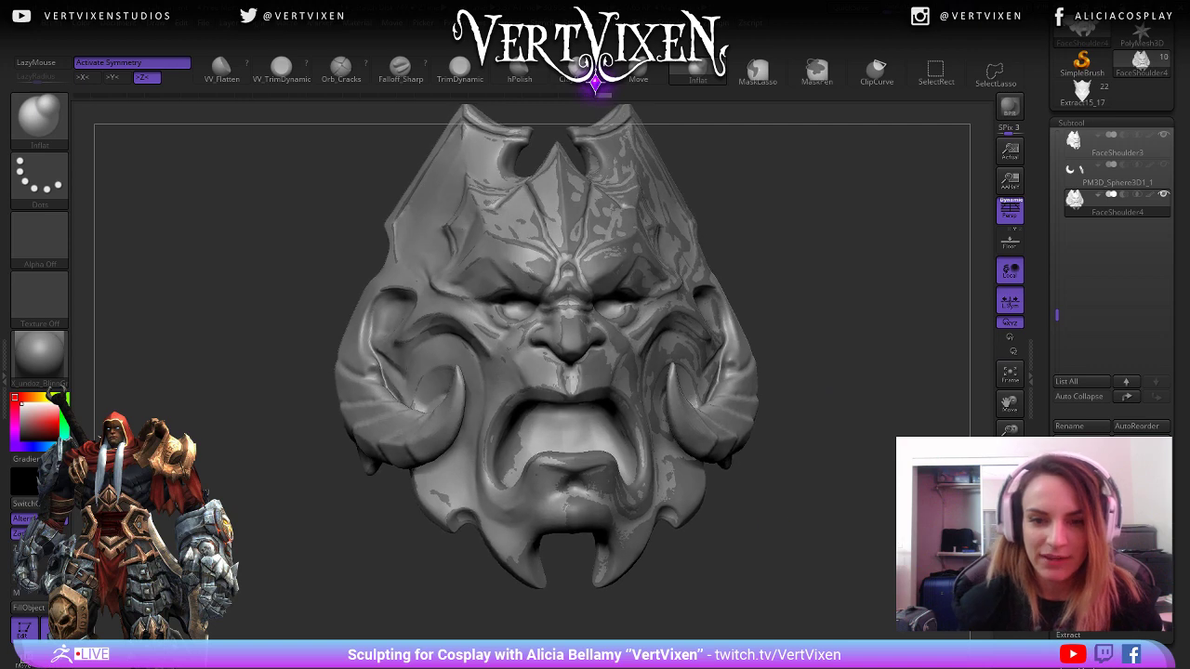
pyautogui.moveTo(790, 536)
pyautogui.mouseDown()
pyautogui.moveTo(810, 523)
pyautogui.moveTo(803, 532)
pyautogui.mouseUp()
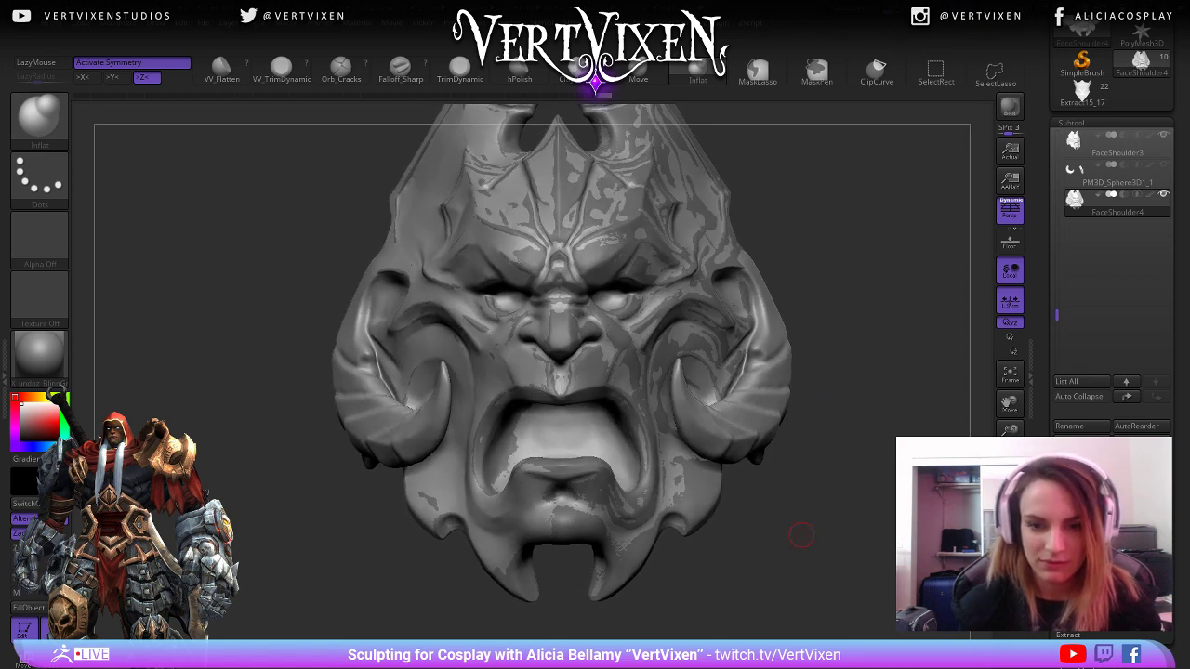
# Undo the last ZRemesher pass and the final smoothing inside the mouth.
pyautogui.press('ctrl')
pyautogui.press('ctrl')
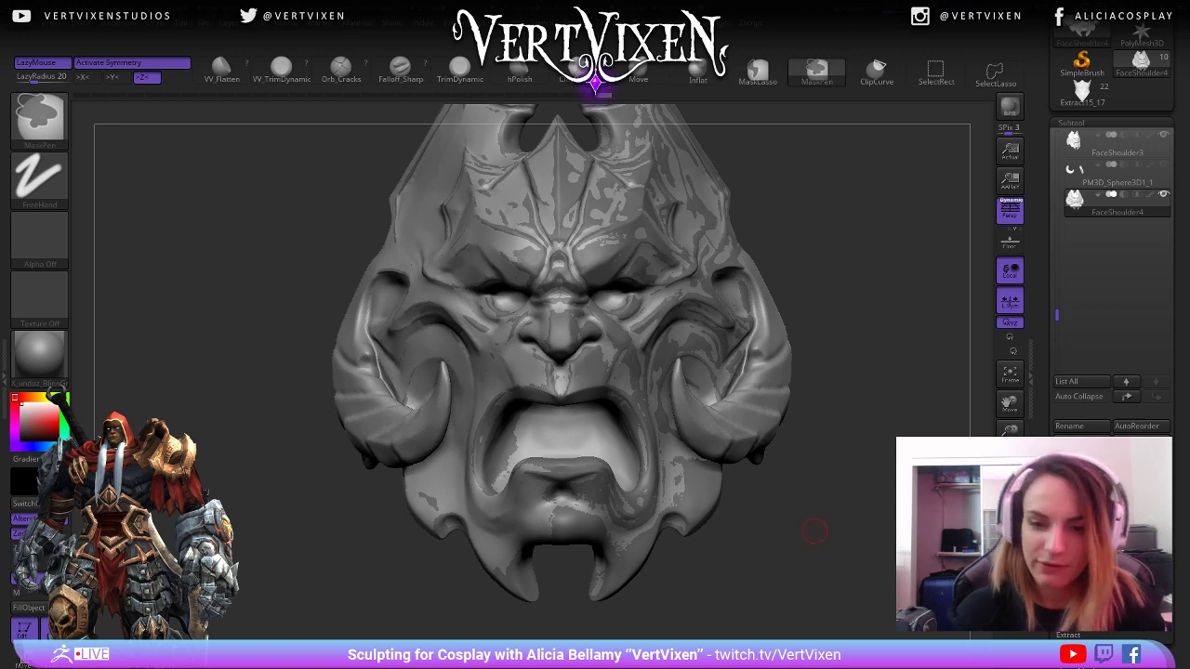
pyautogui.hotkey('ctrl', 'z')
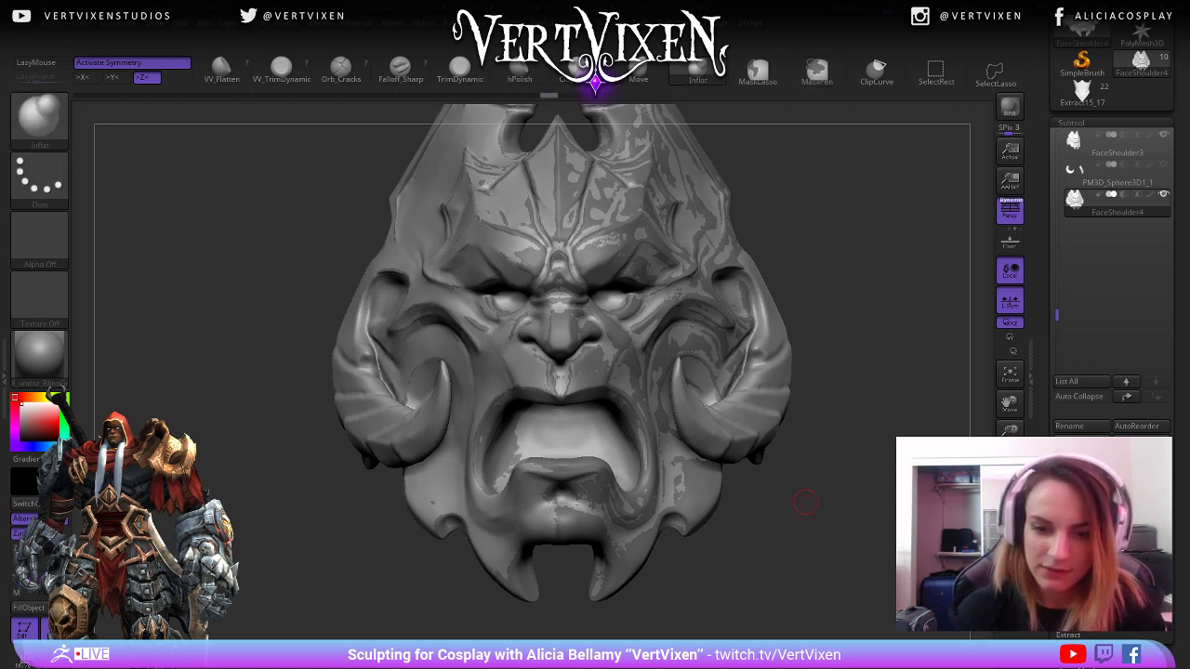
pyautogui.press('ctrl')
pyautogui.moveTo(803, 505)
pyautogui.mouseDown()
pyautogui.moveTo(830, 512)
pyautogui.moveTo(809, 502)
pyautogui.moveTo(803, 570)
pyautogui.mouseUp()
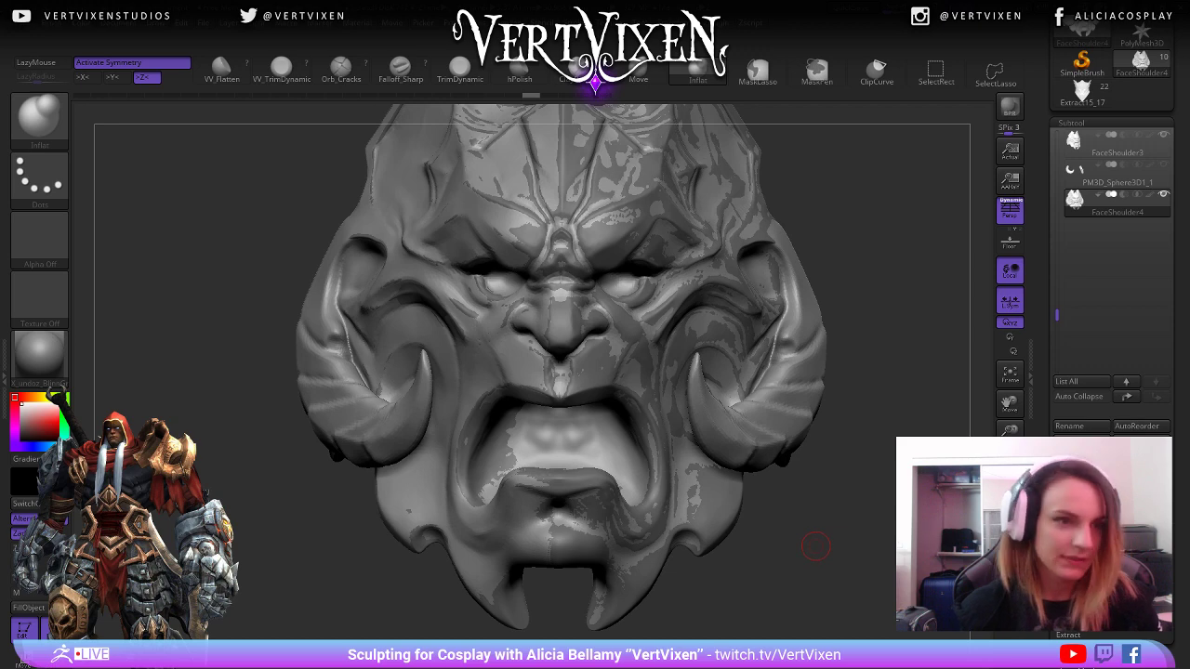
# Undo the remaining mouth repairs and earlier remeshes of the merged head, and keep symmetry active.
pyautogui.press('x')
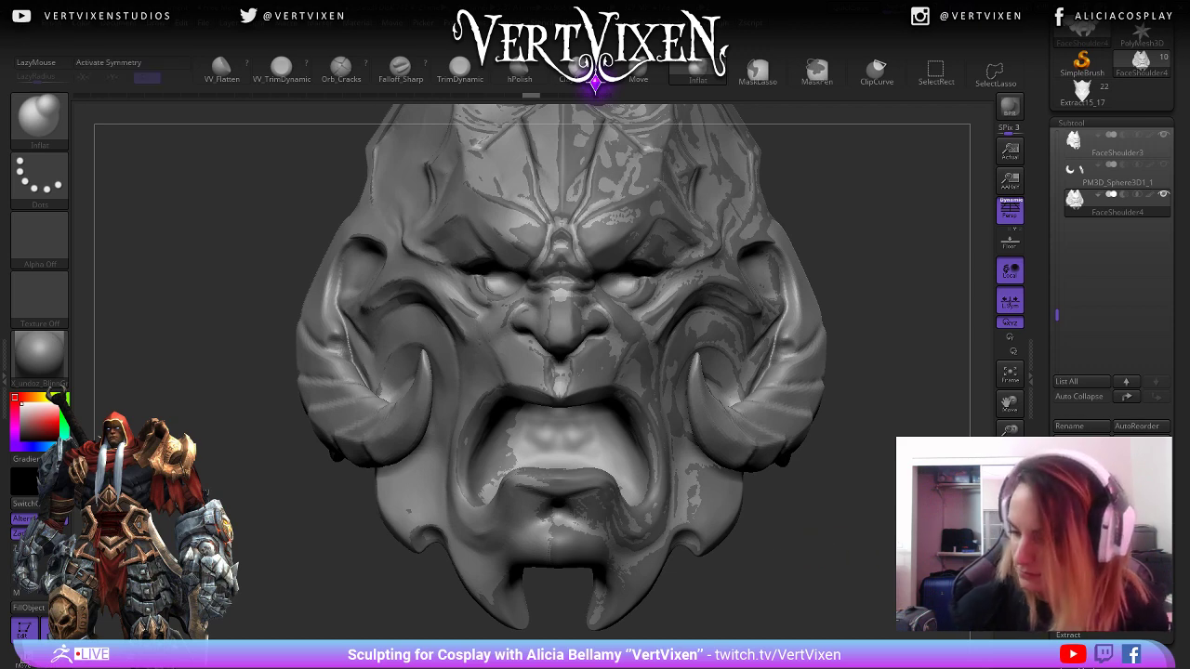
pyautogui.click(1071, 123)
pyautogui.click(1076, 138)
pyautogui.press('ctrl')
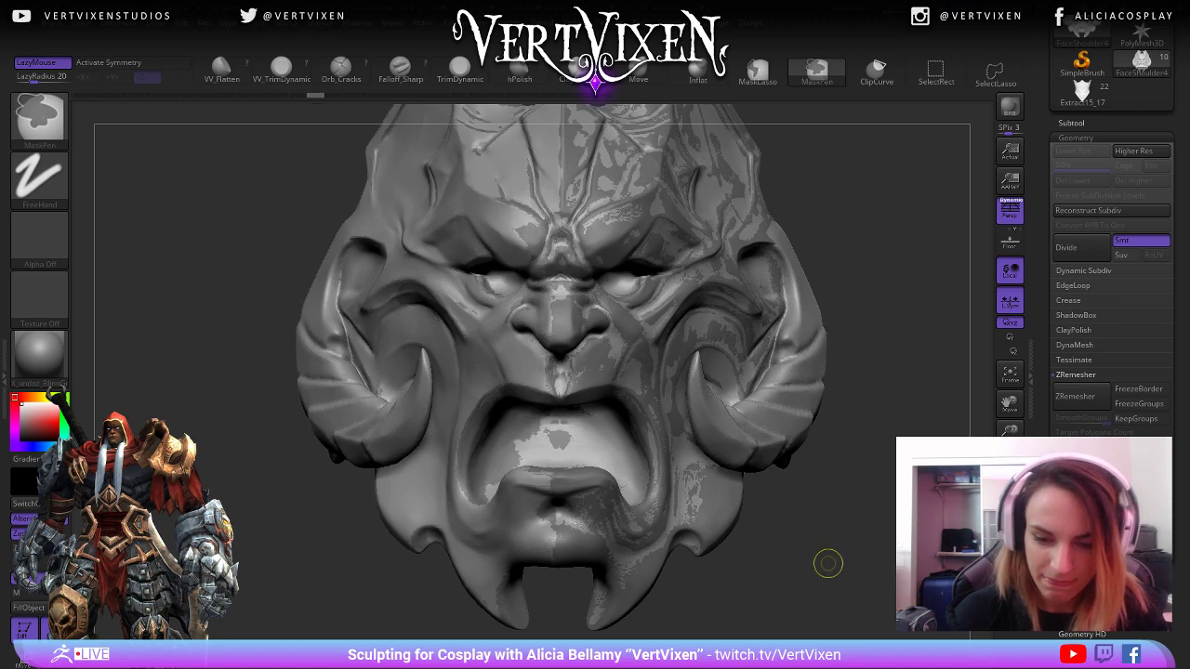
pyautogui.keyDown('ctrl'); pyautogui.click(828, 563); pyautogui.keyUp('ctrl')
pyautogui.moveTo(832, 561); pyautogui.dragTo(846, 555)
pyautogui.press('x')
# Check the wireframe and surface of the merged head together with FaceShoulder3.
pyautogui.hotkey('shift', 'f')
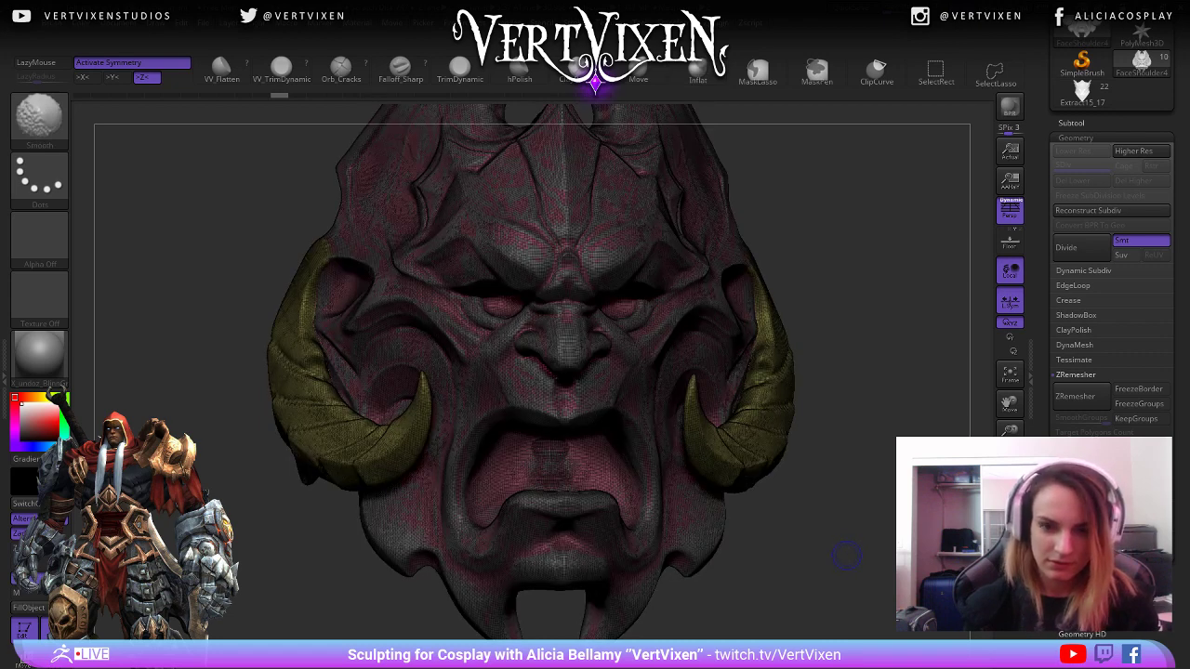
pyautogui.hotkey('shift', 'f')
pyautogui.hotkey('shift', 'f')
pyautogui.hotkey('shift', 'f')
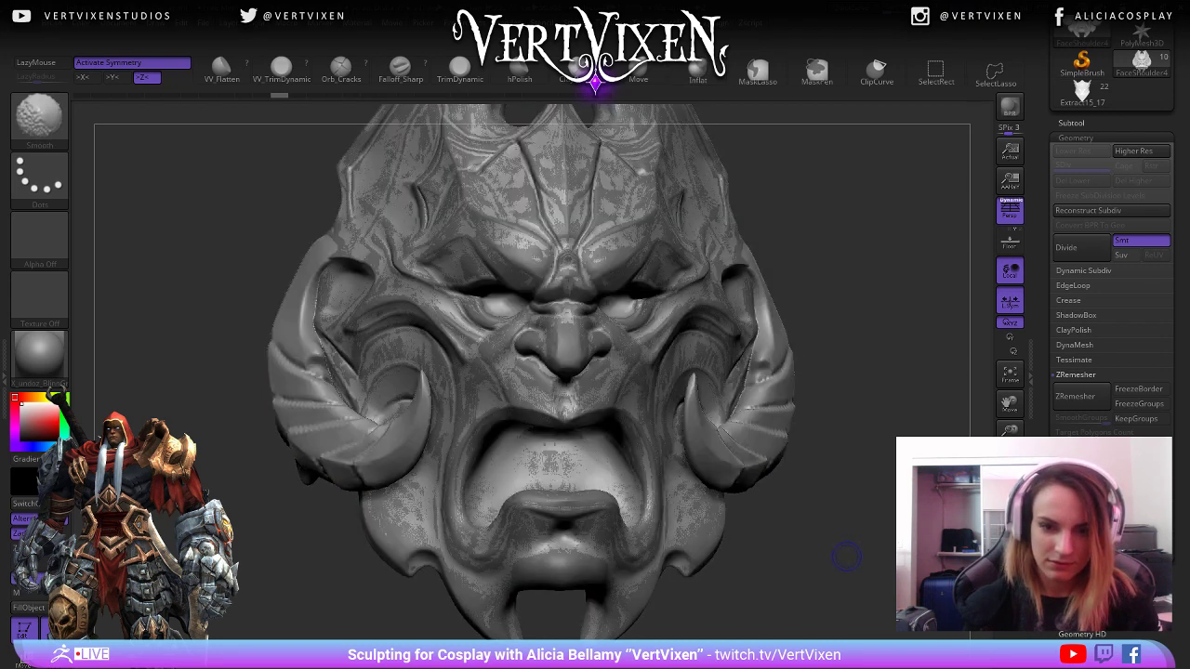
pyautogui.moveTo(837, 548); pyautogui.dragTo(825, 539)
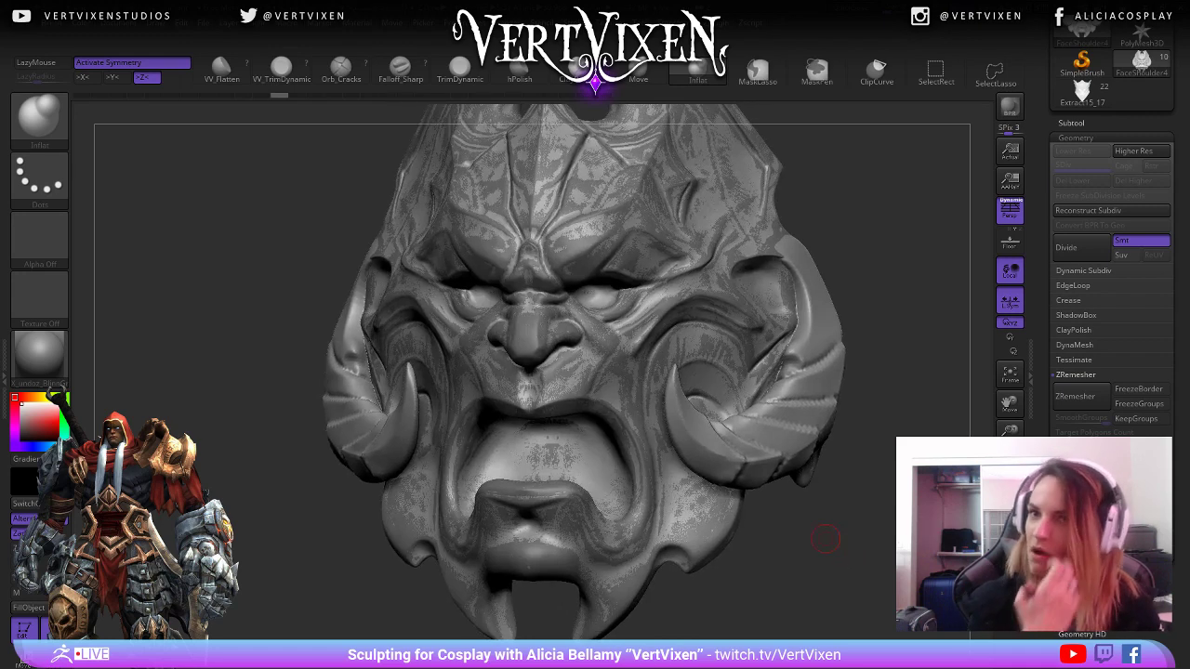
# Hide the FaceShoulder3 subtool and view the merged head on its own from the front and side.
pyautogui.click(1071, 123)
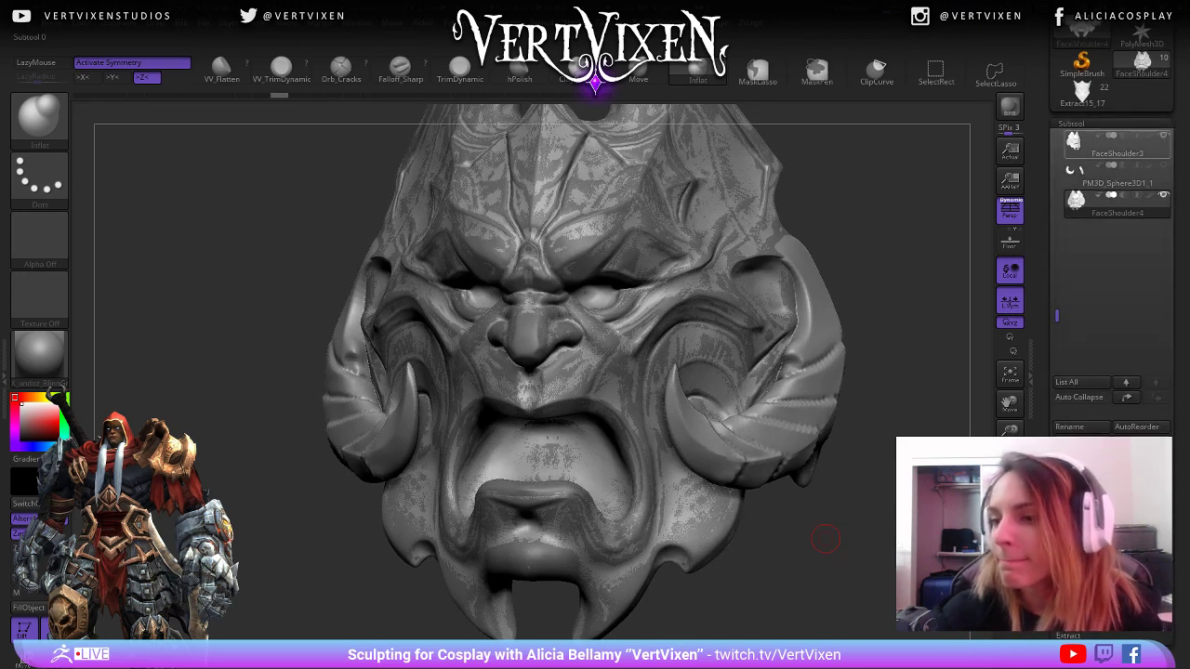
pyautogui.click(1163, 136)
pyautogui.moveTo(877, 481); pyautogui.dragTo(934, 478)
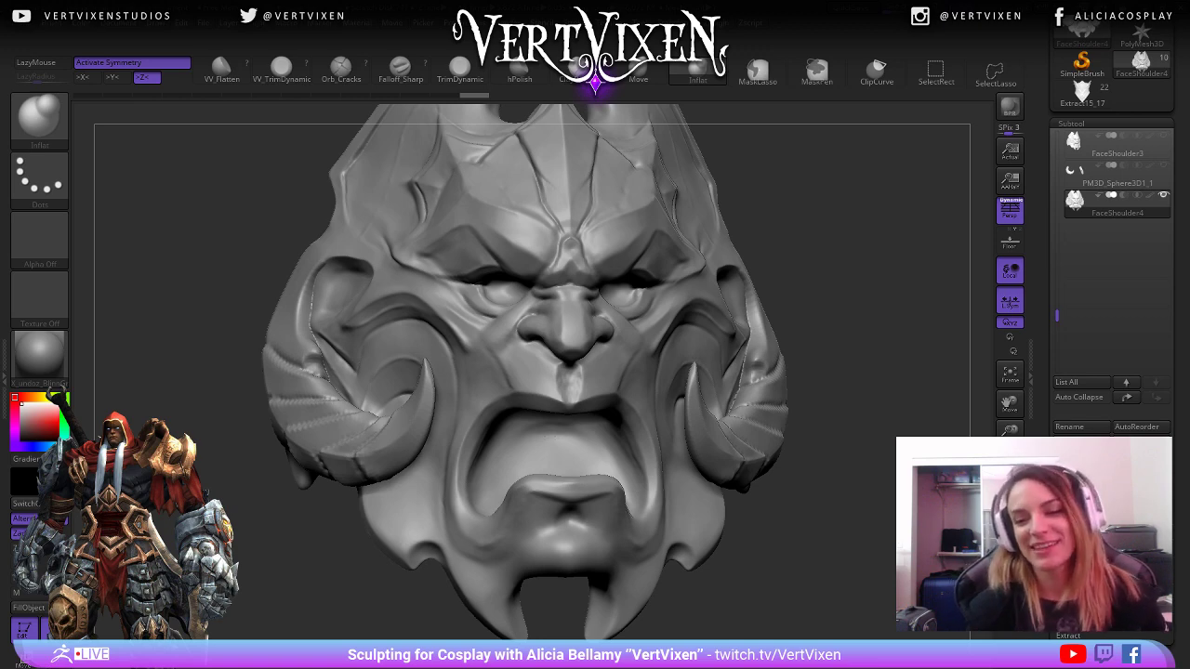
pyautogui.moveTo(832, 472); pyautogui.dragTo(857, 462)
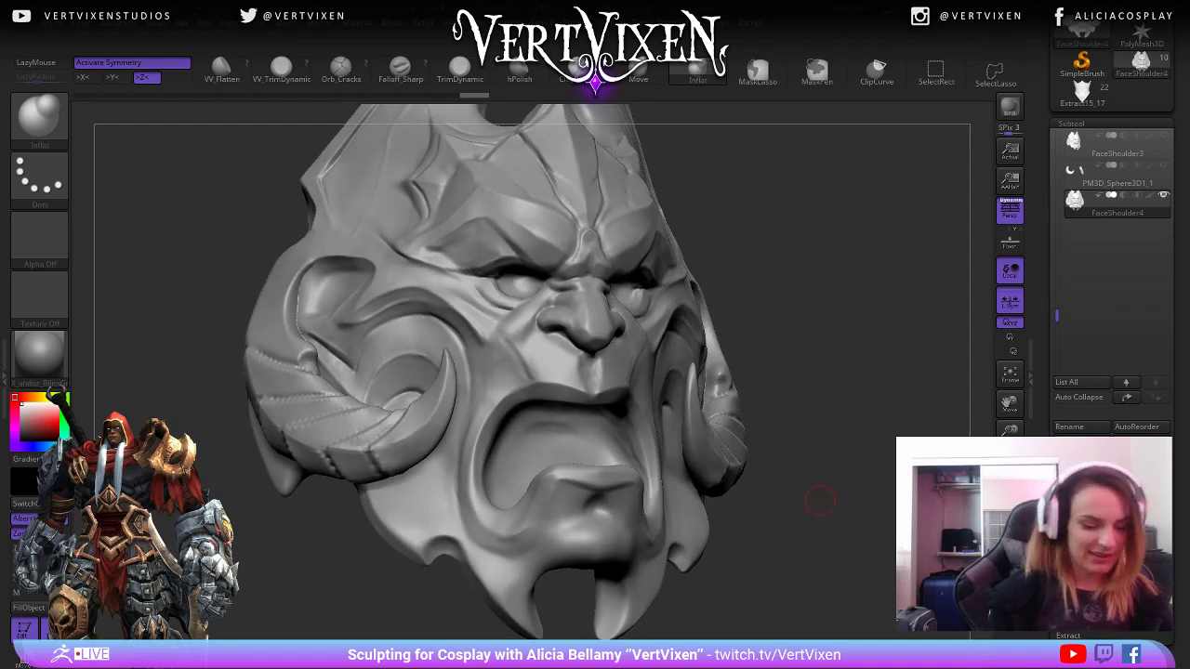
# Enlarge the Inflat brush and touch up the surface inside the mouth.
pyautogui.press('space')
pyautogui.moveTo(850, 414)
pyautogui.mouseDown()
pyautogui.moveTo(898, 387)
pyautogui.moveTo(811, 405)
pyautogui.mouseUp()
pyautogui.press('space')
pyautogui.press('space')
pyautogui.press('space')
pyautogui.moveTo(561, 452); pyautogui.dragTo(553, 453)
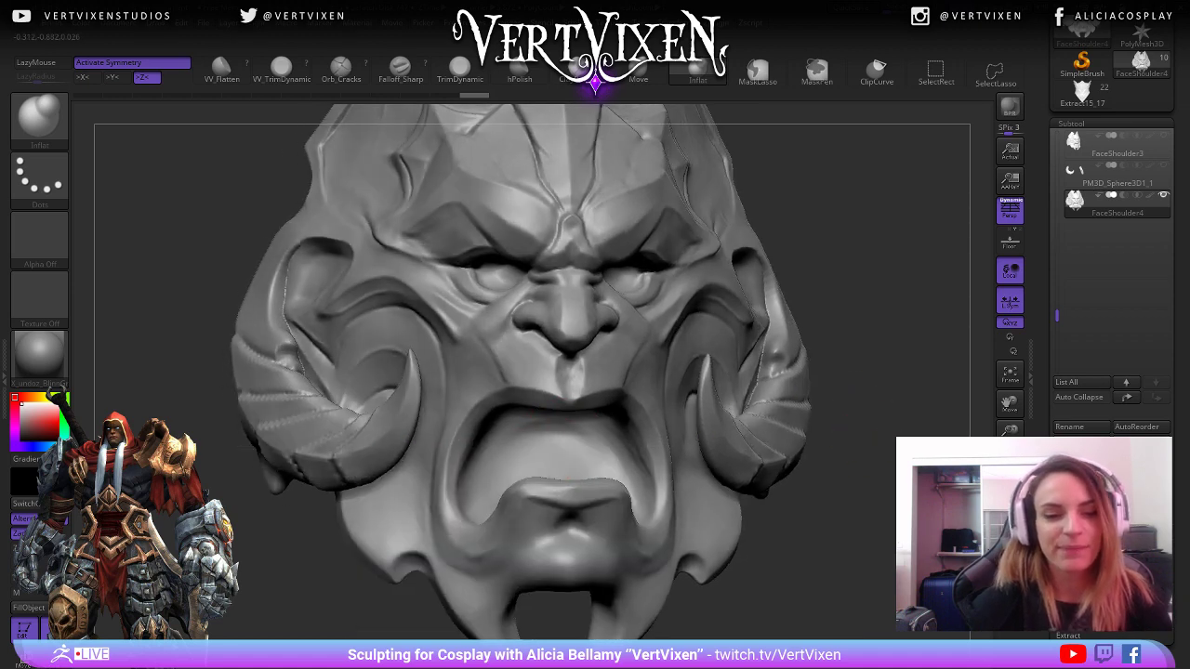
pyautogui.moveTo(915, 511); pyautogui.dragTo(866, 512)
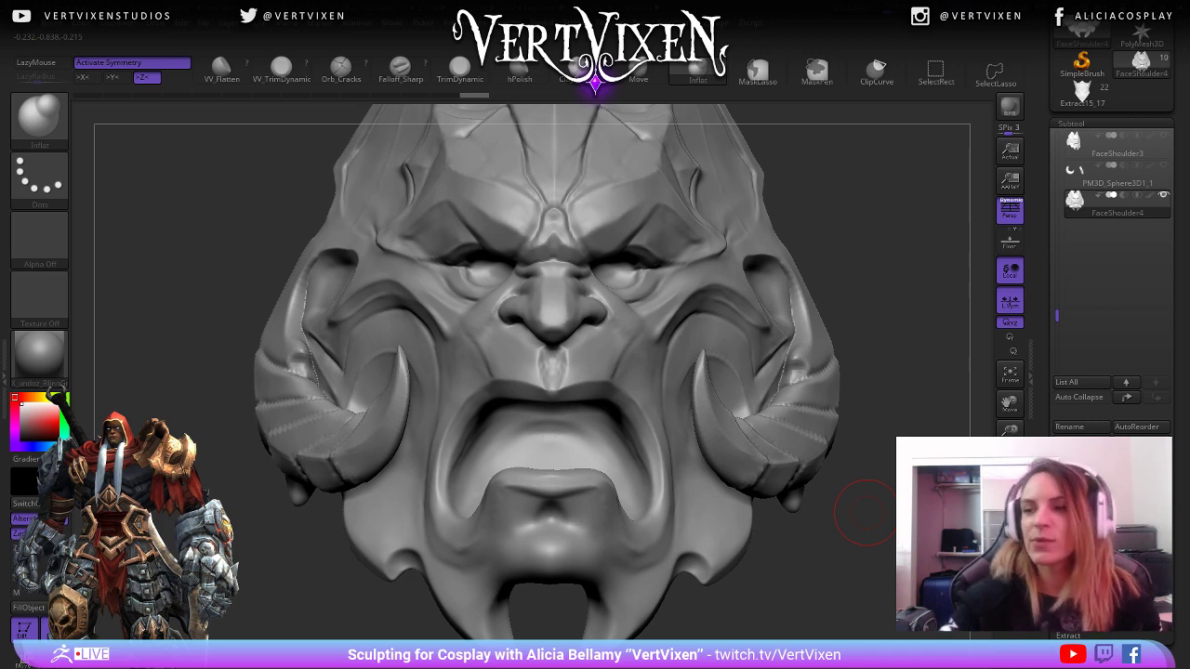
# Show FaceShoulder3 over the merged head to compare the two surfaces, and hide it again.
pyautogui.click(1163, 135)
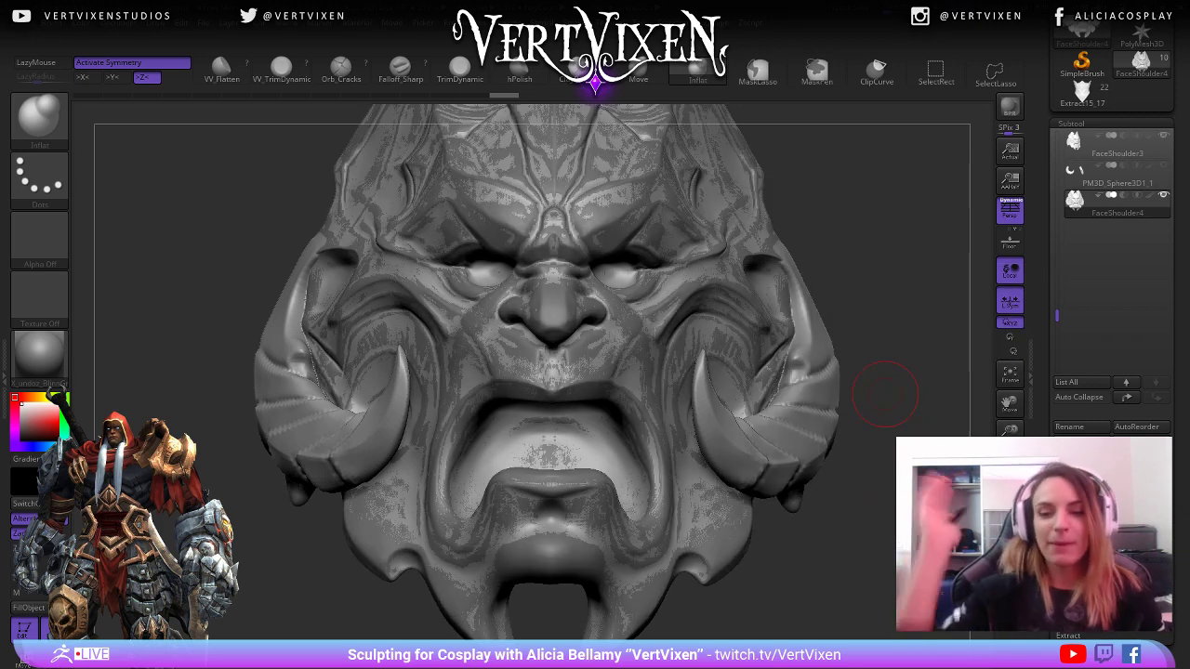
pyautogui.moveTo(886, 394)
pyautogui.mouseDown()
pyautogui.moveTo(832, 401)
pyautogui.moveTo(864, 390)
pyautogui.moveTo(844, 571)
pyautogui.moveTo(856, 583)
pyautogui.mouseUp()
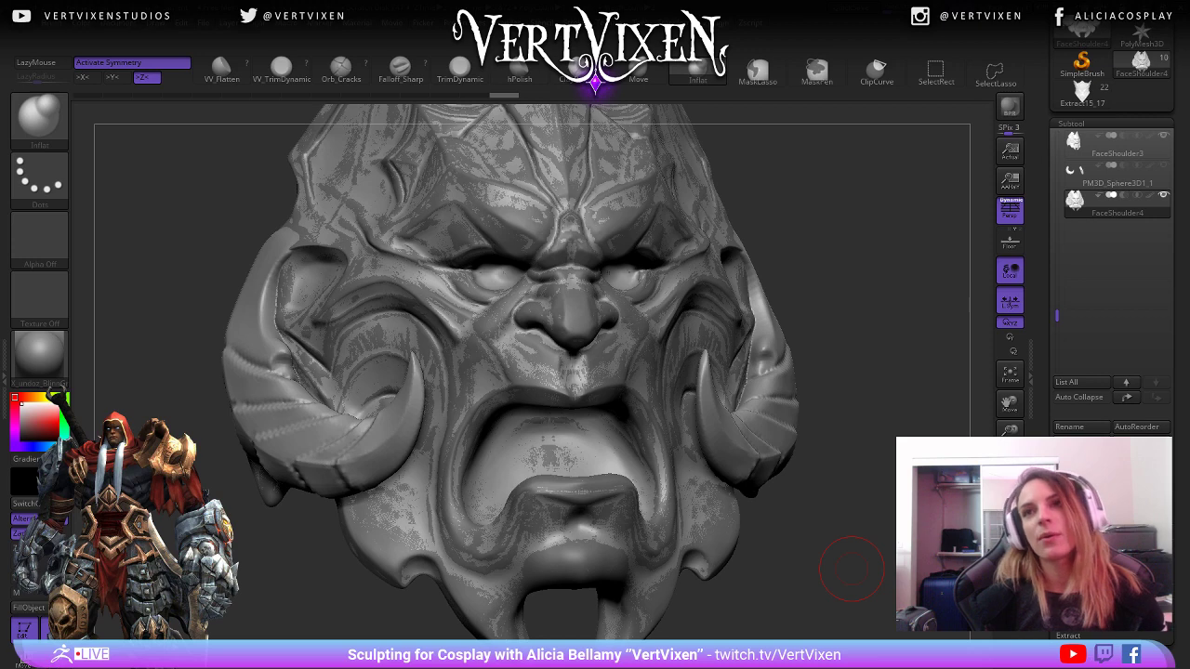
pyautogui.click(1163, 137)
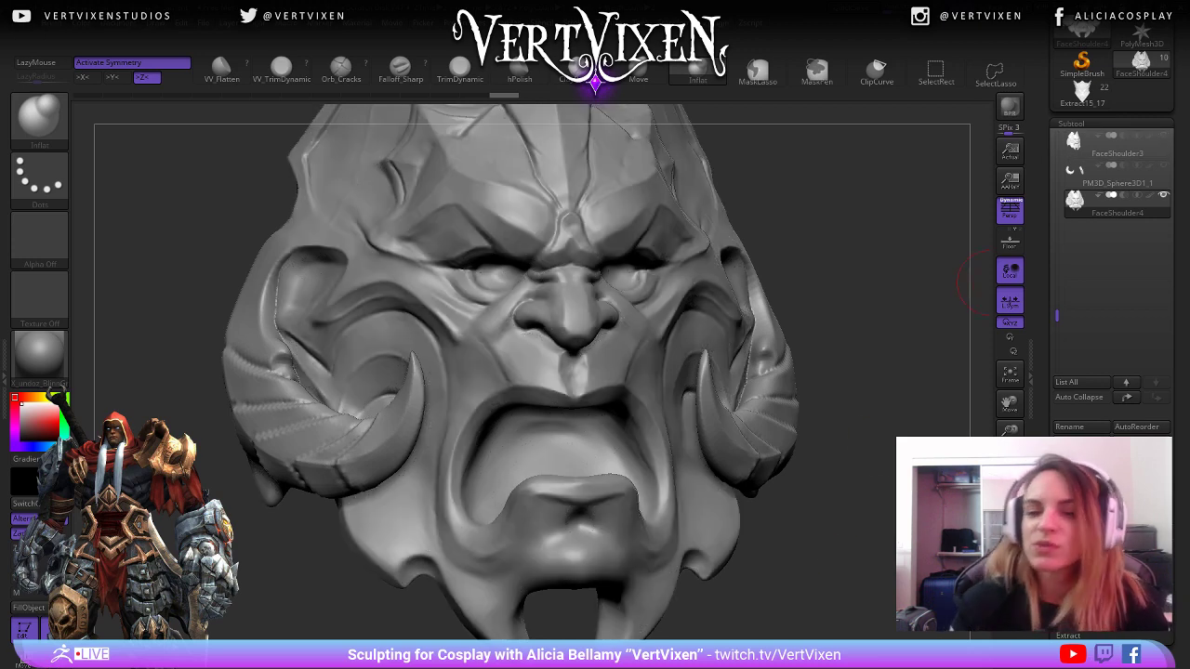
# Inflate the surface inside the mouth and smooth it along the upper lip.
pyautogui.moveTo(874, 307)
pyautogui.mouseDown()
pyautogui.moveTo(900, 312)
pyautogui.moveTo(891, 316)
pyautogui.mouseUp()
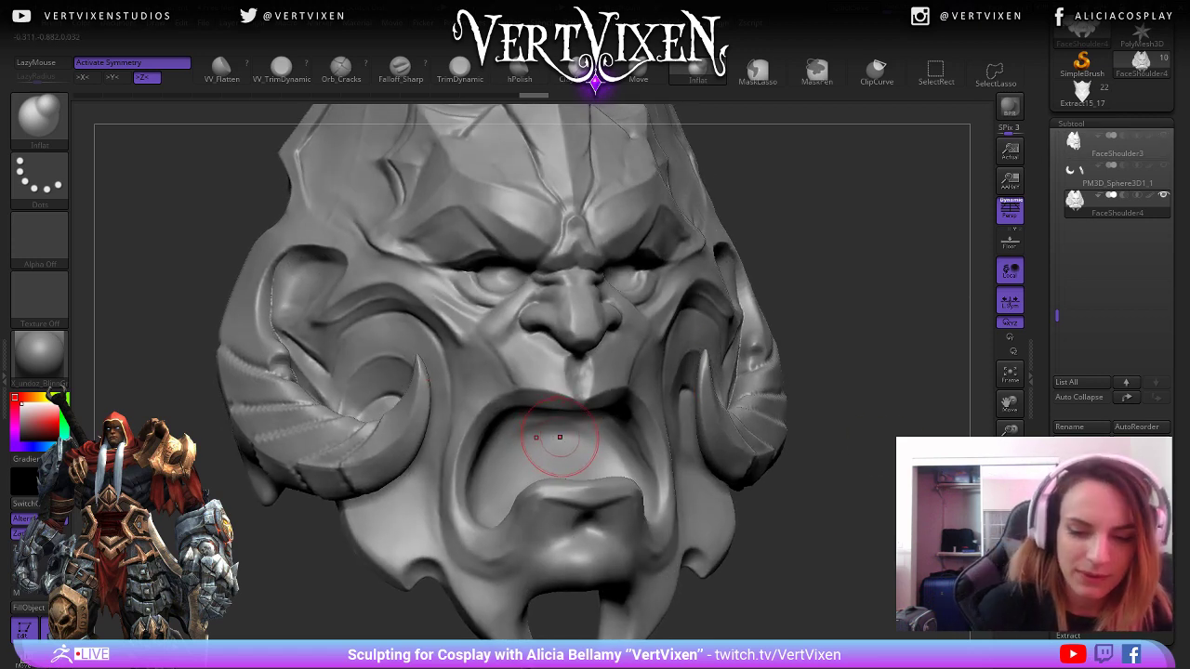
pyautogui.moveTo(547, 434)
pyautogui.mouseDown()
pyautogui.moveTo(552, 456)
pyautogui.moveTo(598, 427)
pyautogui.mouseUp()
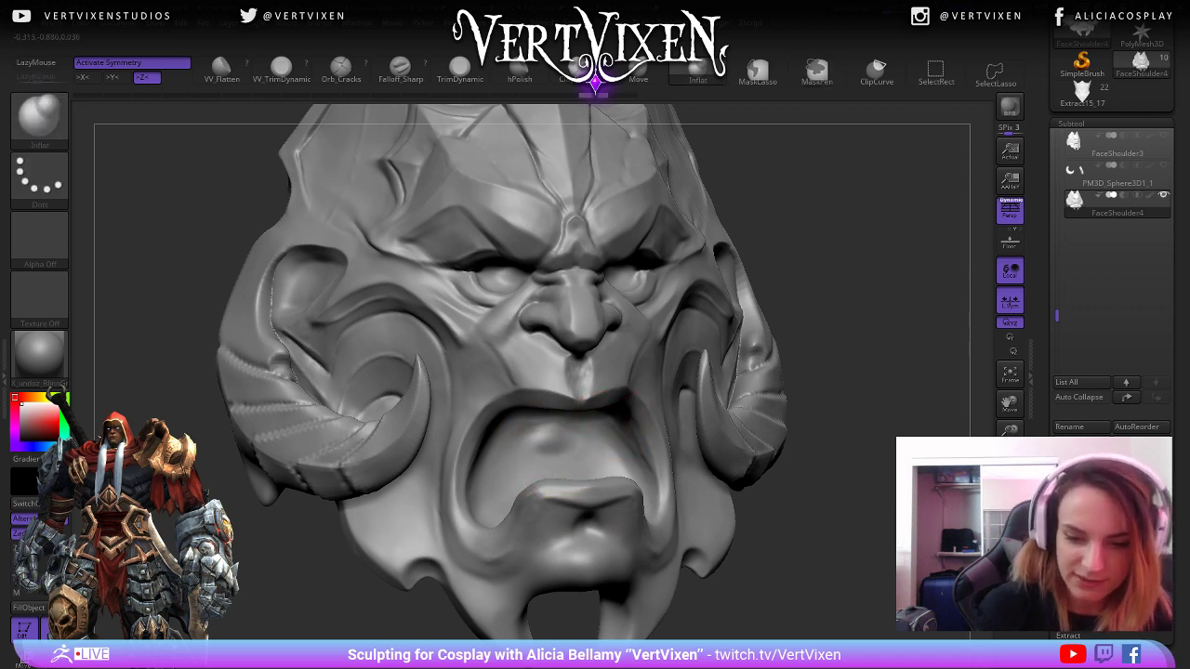
pyautogui.moveTo(555, 441)
pyautogui.keyDown('shift'); pyautogui.mouseDown()
pyautogui.moveTo(522, 462)
pyautogui.moveTo(548, 447)
pyautogui.mouseUp(); pyautogui.keyUp('shift')
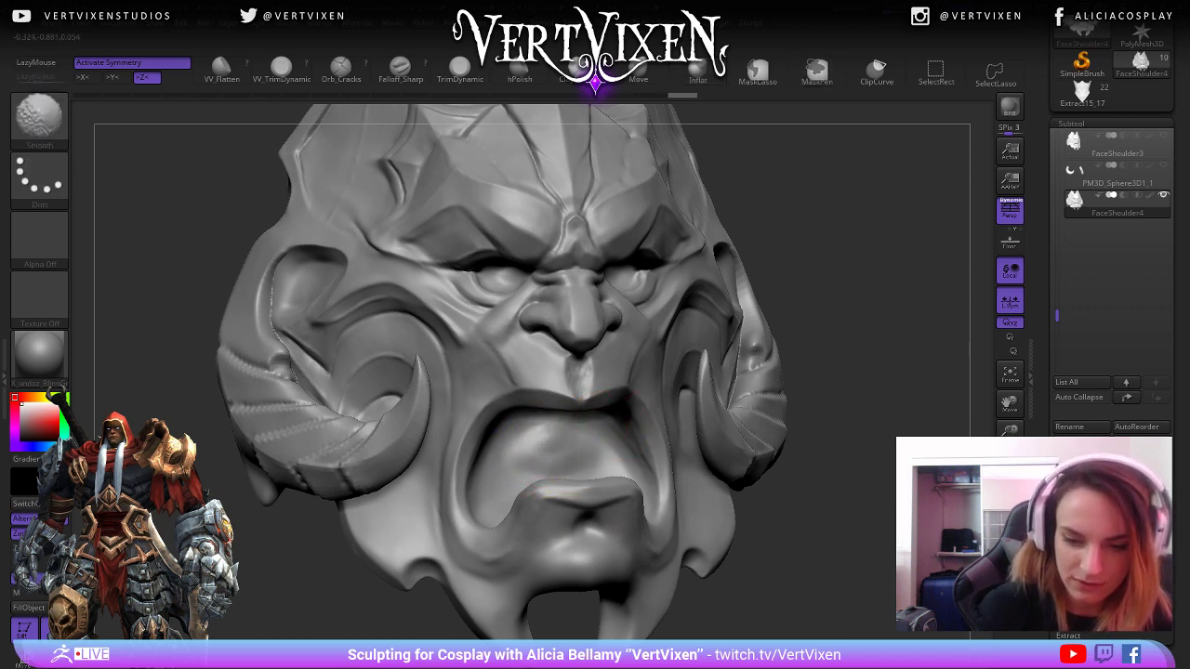
pyautogui.keyDown('shift'); pyautogui.moveTo(617, 430); pyautogui.dragTo(638, 393); pyautogui.keyUp('shift')
pyautogui.moveTo(822, 391)
pyautogui.mouseDown()
pyautogui.moveTo(967, 400)
pyautogui.moveTo(837, 394)
pyautogui.moveTo(850, 430)
pyautogui.moveTo(887, 430)
pyautogui.mouseUp()
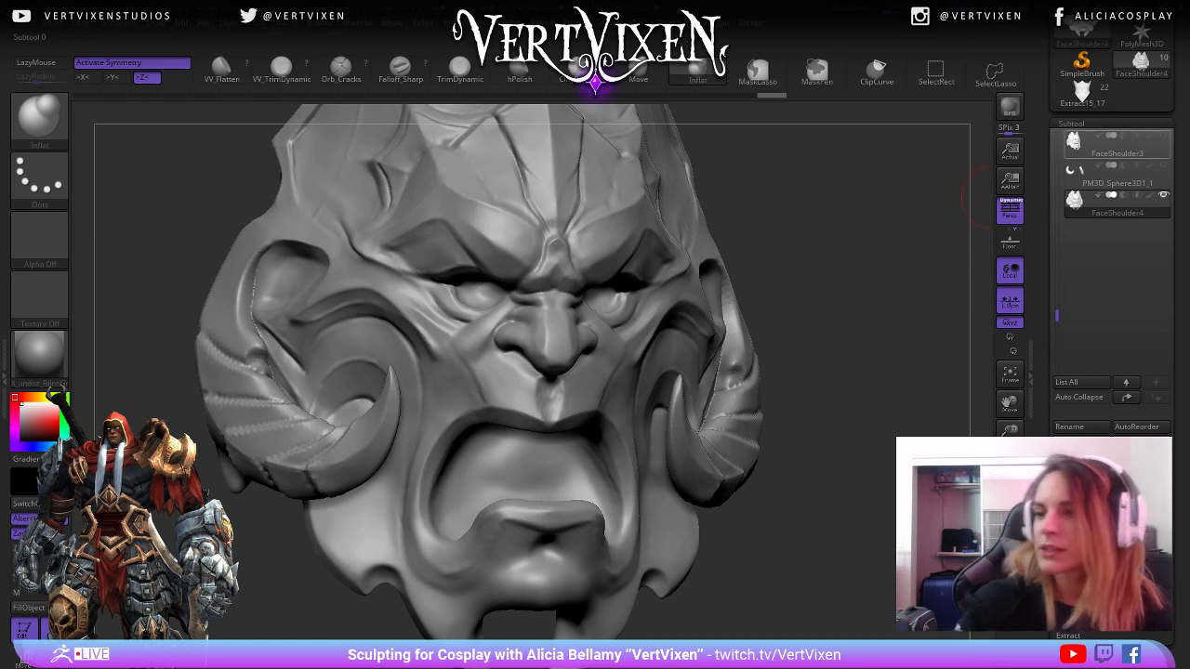
# Turn off symmetry and remesh the merged head with ZRemesher.
pyautogui.click(1072, 124)
pyautogui.press('x')
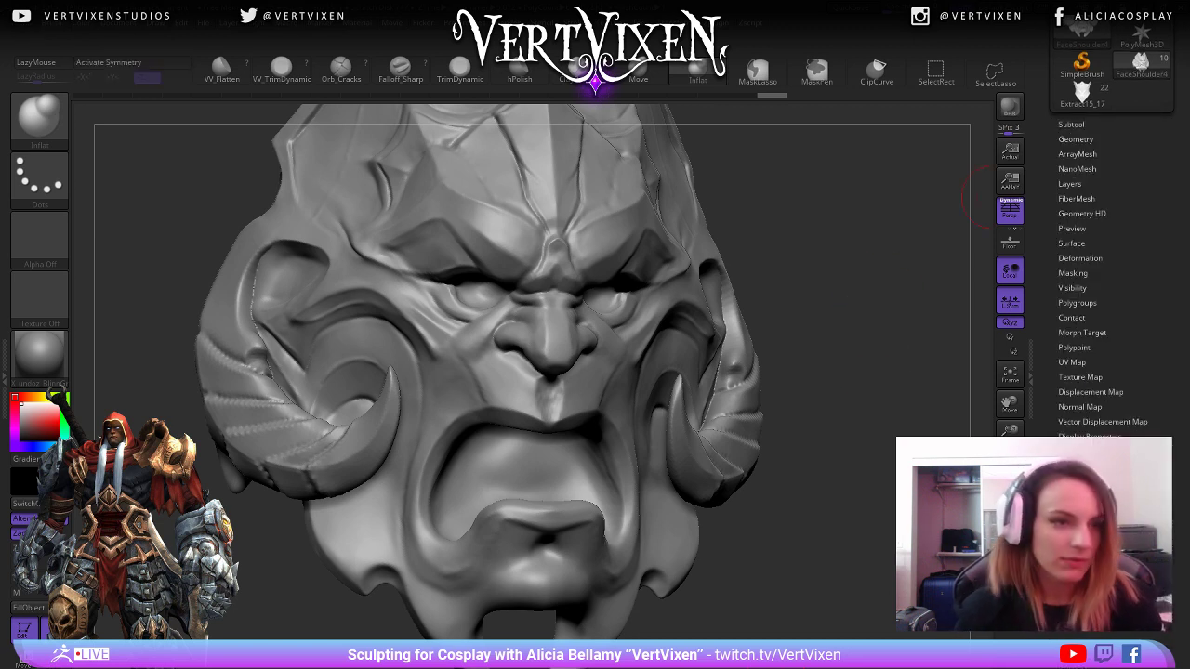
pyautogui.click(1075, 138)
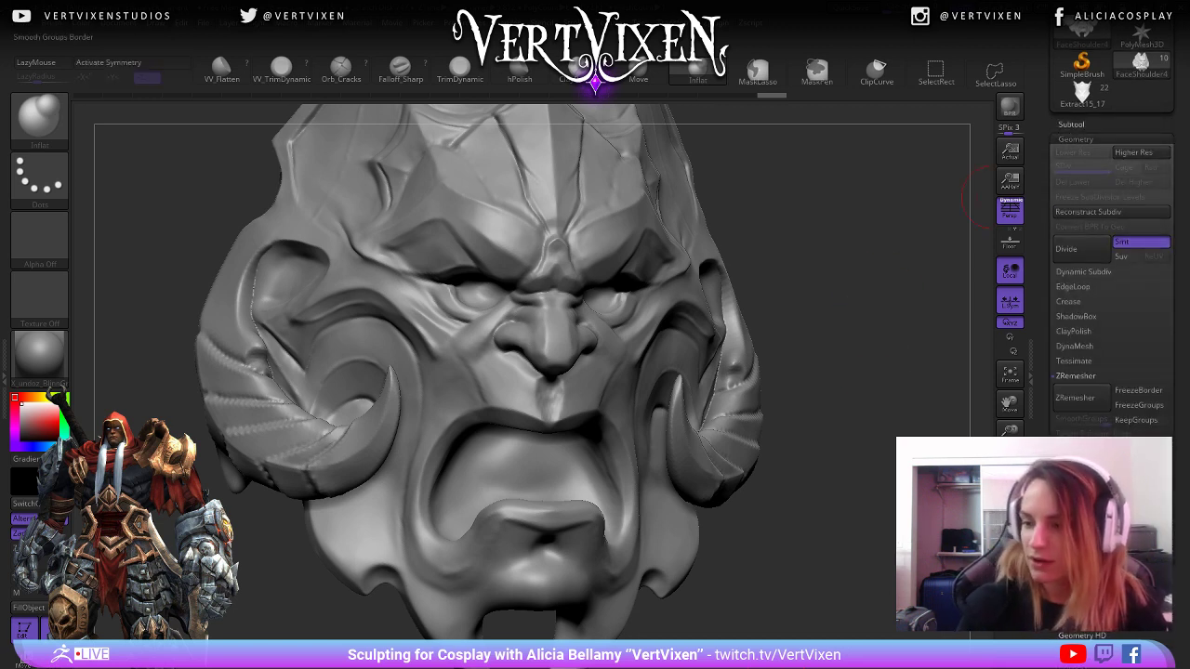
pyautogui.click(1075, 397)
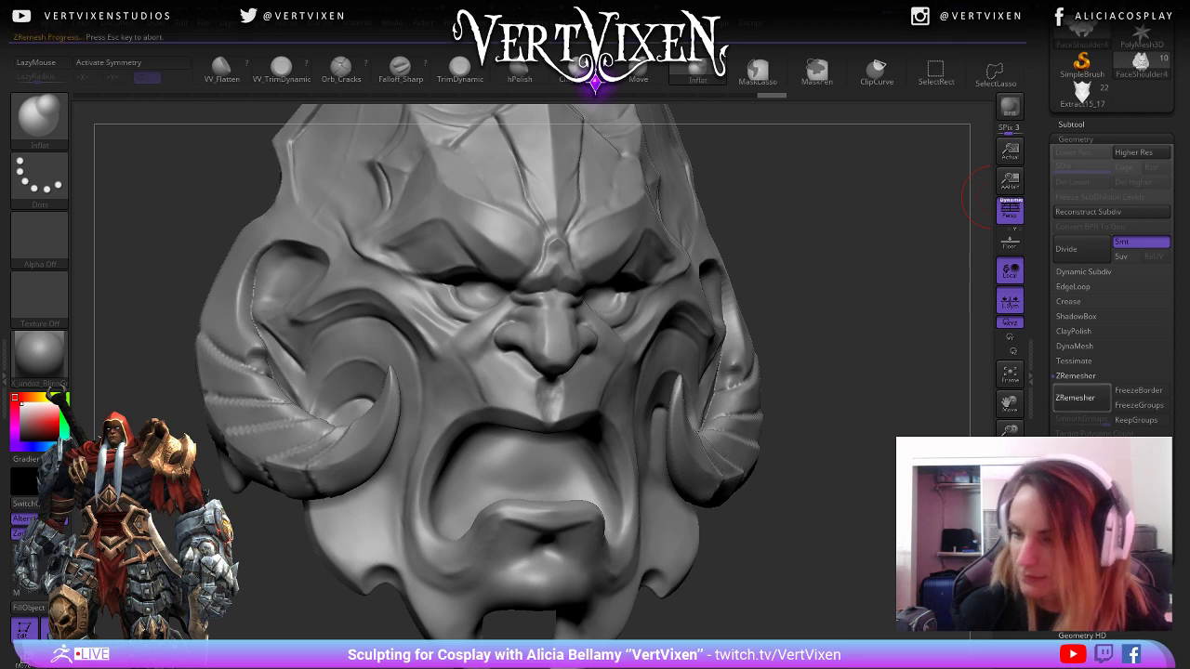
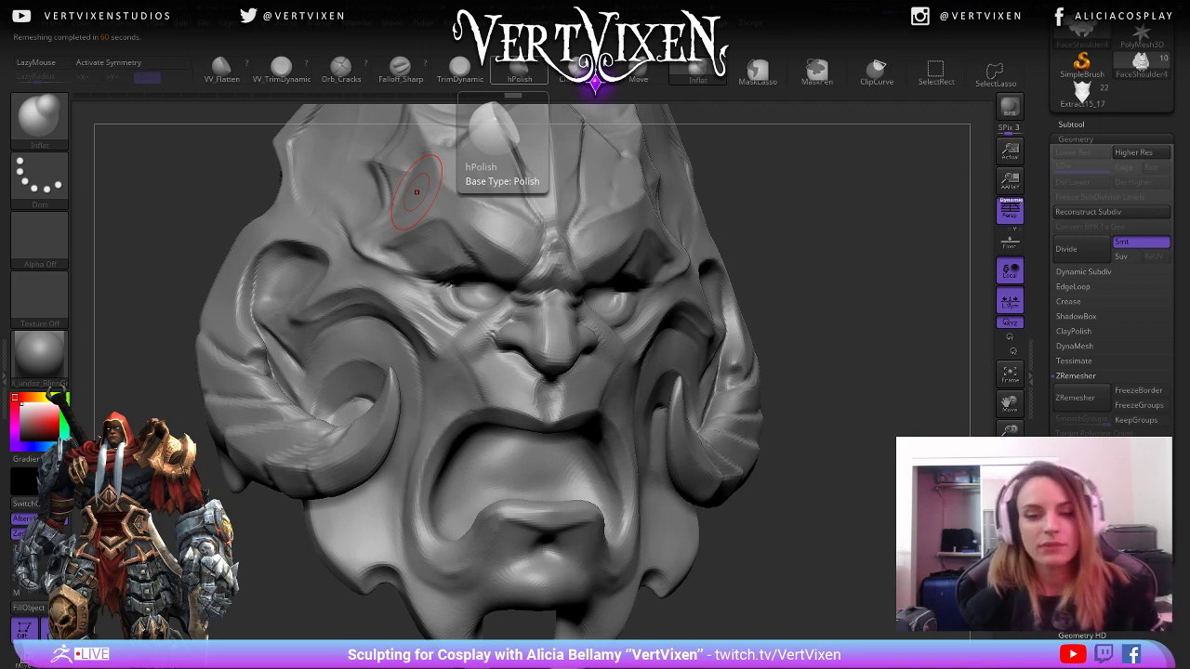
# Examine the remeshed head's wireframe and surface around the face, mouth and horns.
pyautogui.moveTo(805, 473)
pyautogui.mouseDown()
pyautogui.moveTo(679, 464)
pyautogui.moveTo(807, 451)
pyautogui.moveTo(804, 523)
pyautogui.mouseUp()
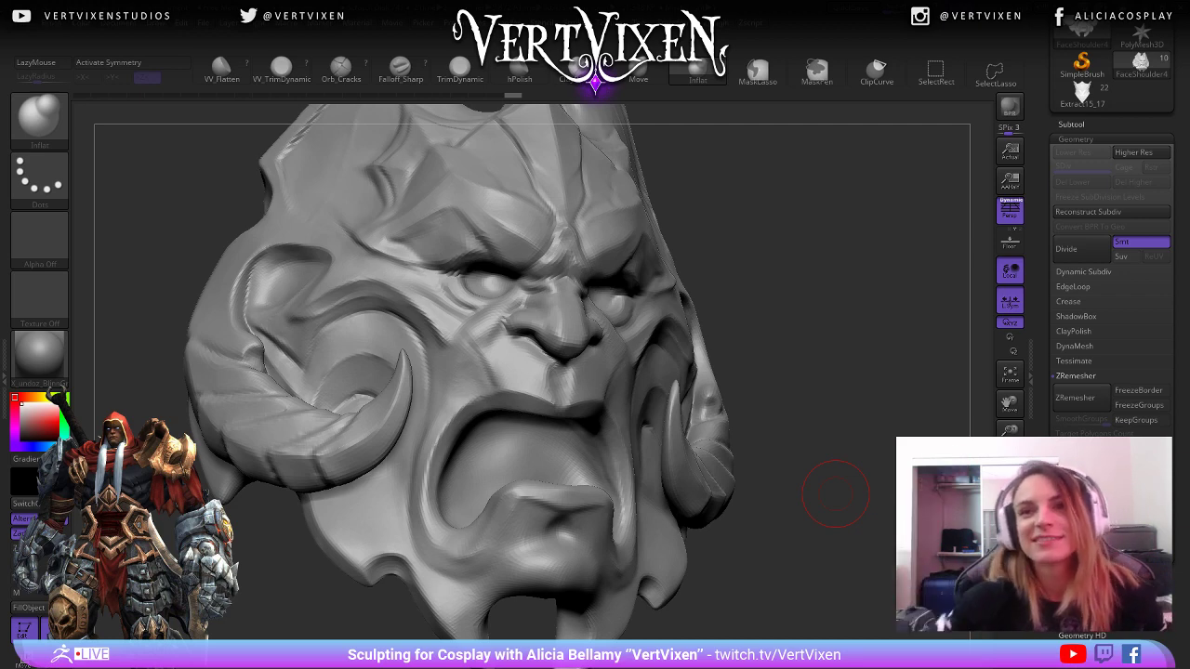
pyautogui.moveTo(835, 494); pyautogui.dragTo(823, 391)
pyautogui.hotkey('shift', 'f')
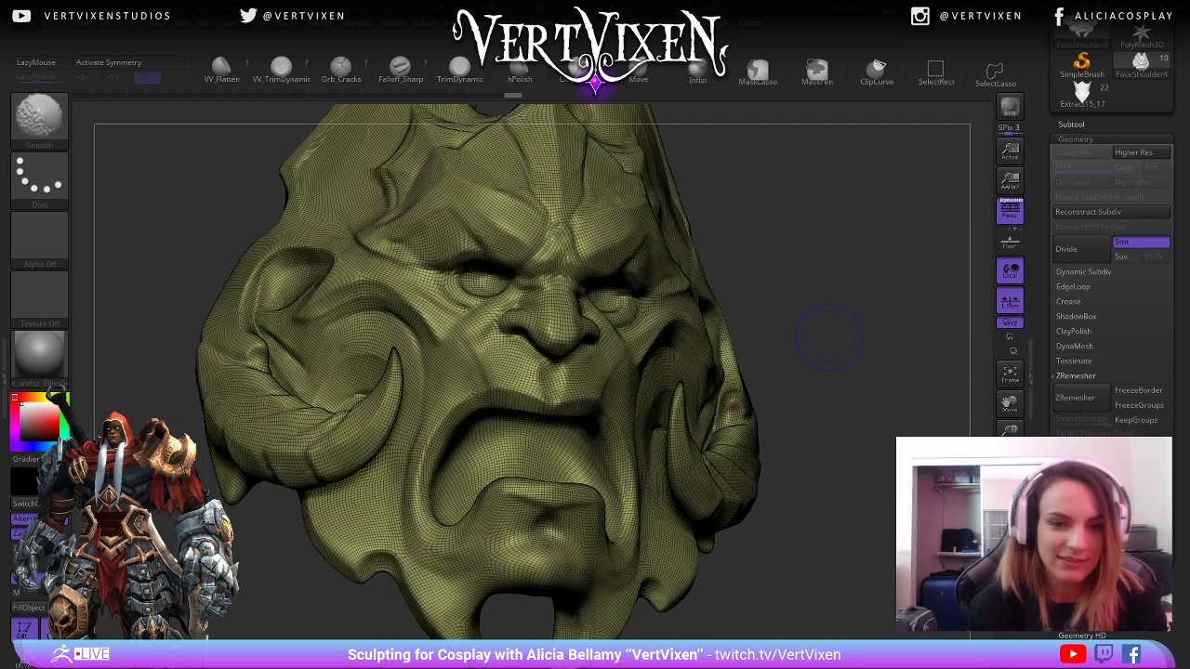
pyautogui.hotkey('shift', 'f')
pyautogui.moveTo(828, 337); pyautogui.dragTo(829, 496)
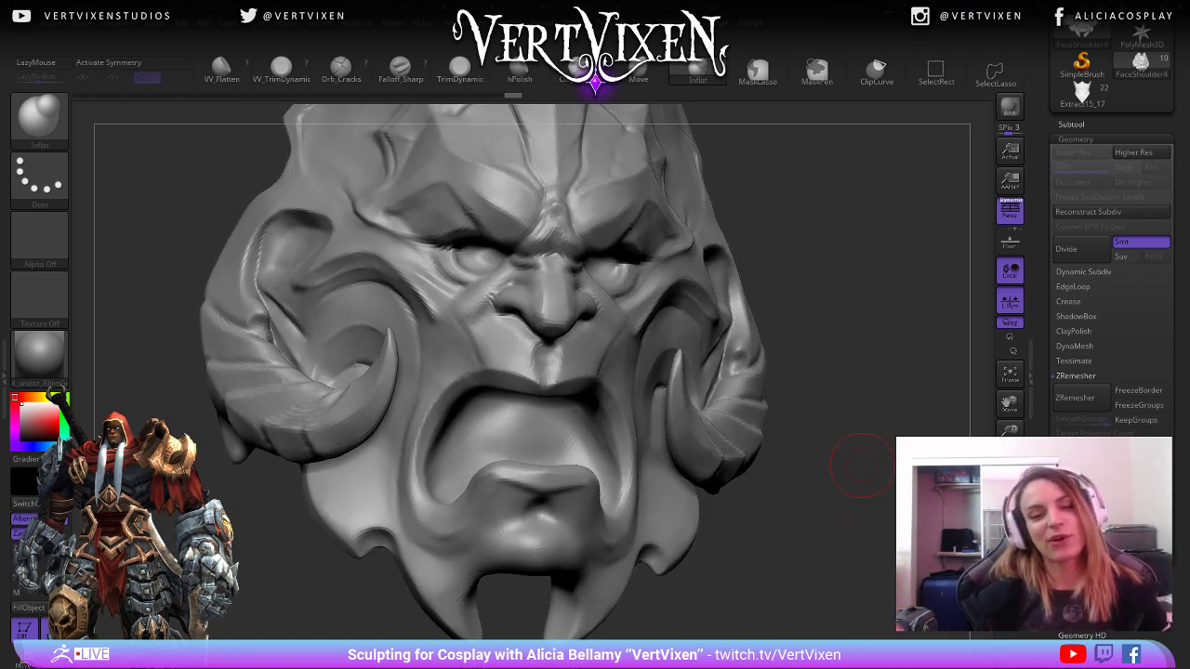
pyautogui.moveTo(862, 465)
pyautogui.mouseDown()
pyautogui.moveTo(778, 537)
pyautogui.moveTo(807, 537)
pyautogui.moveTo(835, 462)
pyautogui.moveTo(848, 488)
pyautogui.moveTo(819, 503)
pyautogui.moveTo(831, 497)
pyautogui.mouseUp()
pyautogui.keyDown('ctrl'); pyautogui.click(806, 543); pyautogui.keyUp('ctrl')
pyautogui.keyDown('ctrl'); pyautogui.click(803, 538); pyautogui.keyUp('ctrl')
pyautogui.moveTo(896, 388); pyautogui.dragTo(916, 388)
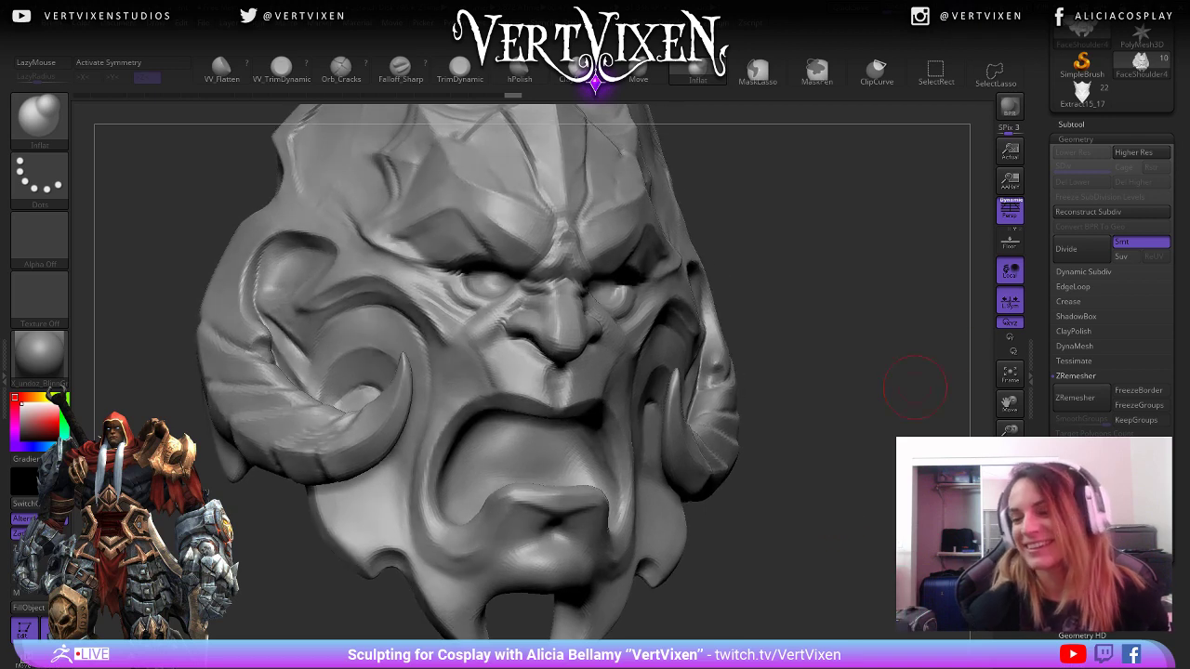
pyautogui.moveTo(834, 502); pyautogui.dragTo(865, 498)
pyautogui.hotkey('shift', 'f')
pyautogui.hotkey('shift', 'f')
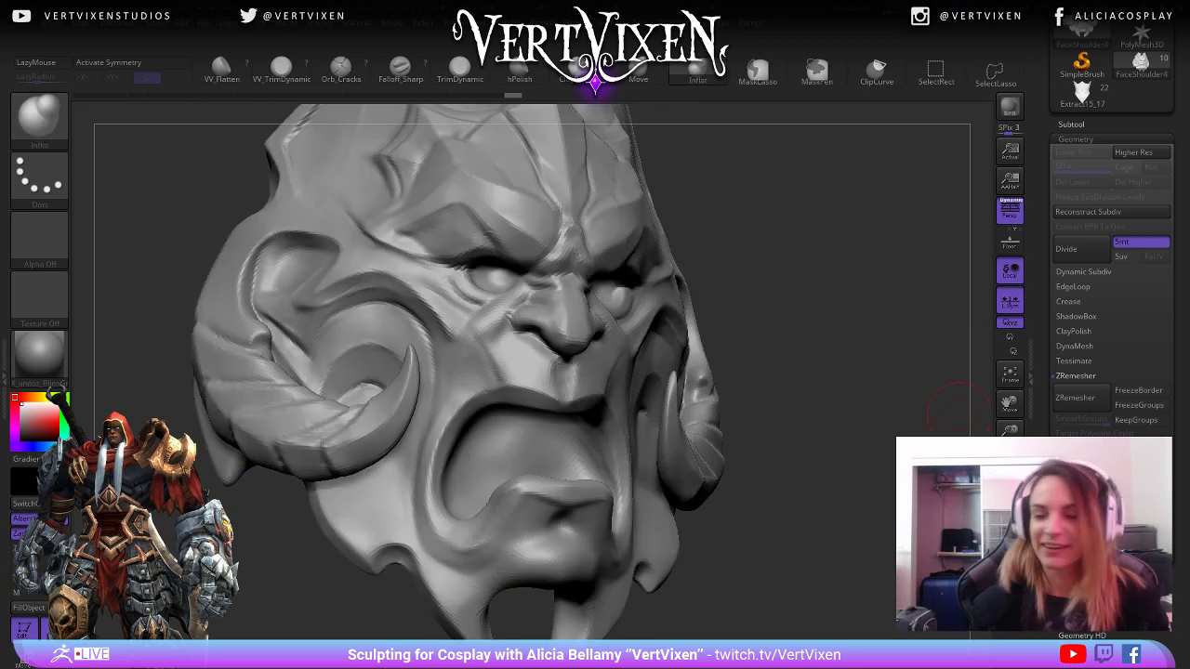
# Run ZRemesher on the merged head a second time and check the new wireframe.
pyautogui.click(1074, 397)
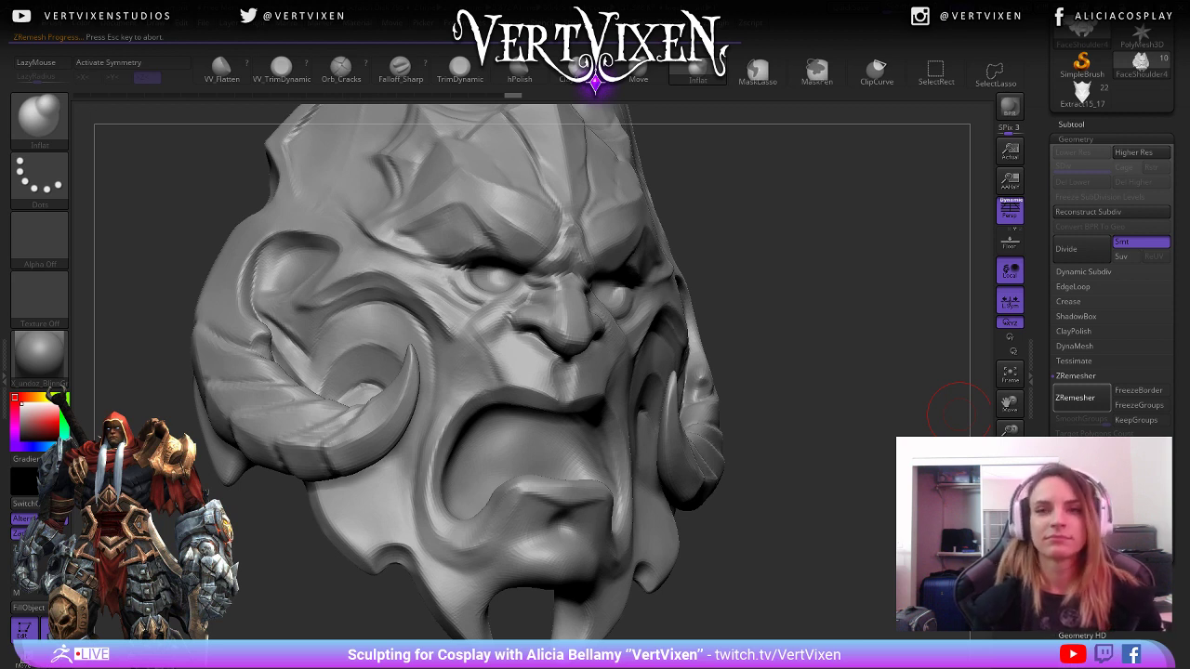
pyautogui.moveTo(818, 488)
pyautogui.mouseDown()
pyautogui.moveTo(844, 473)
pyautogui.moveTo(854, 482)
pyautogui.moveTo(839, 473)
pyautogui.moveTo(844, 489)
pyautogui.moveTo(883, 476)
pyautogui.moveTo(725, 480)
pyautogui.moveTo(855, 478)
pyautogui.moveTo(879, 465)
pyautogui.moveTo(809, 521)
pyautogui.moveTo(837, 470)
pyautogui.mouseUp()
pyautogui.hotkey('shift', 'f')
pyautogui.hotkey('shift', 'f')
pyautogui.hotkey('shift', 'f')
# Remesh the head once more with ZRemesher and inspect its topology from the front and side.
pyautogui.click(1074, 398)
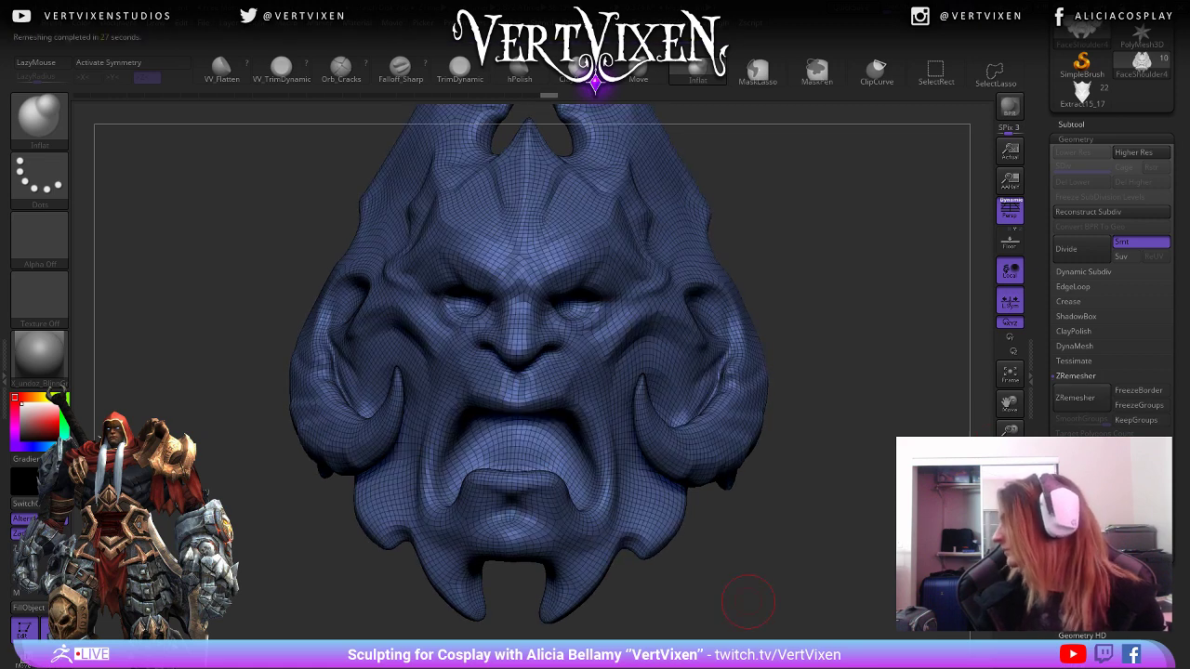
pyautogui.moveTo(748, 603)
pyautogui.mouseDown()
pyautogui.moveTo(756, 523)
pyautogui.moveTo(757, 534)
pyautogui.moveTo(669, 546)
pyautogui.moveTo(613, 507)
pyautogui.moveTo(770, 516)
pyautogui.moveTo(818, 493)
pyautogui.mouseUp()
pyautogui.hotkey('shift', 'f')
pyautogui.hotkey('shift', 'f')
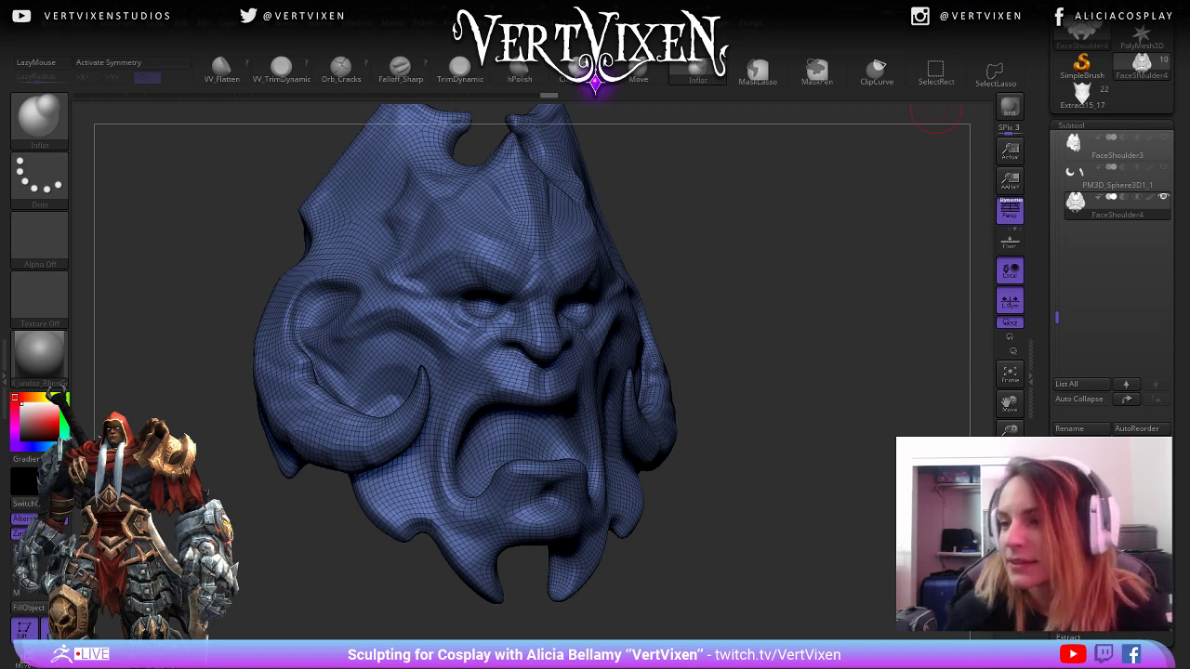
# Select FaceShoulder3 and merge the PM3D_Sphere3D1_1 horns subtool below into it.
pyautogui.click(1115, 147)
pyautogui.click(1010, 373)
pyautogui.moveTo(837, 521); pyautogui.dragTo(873, 516)
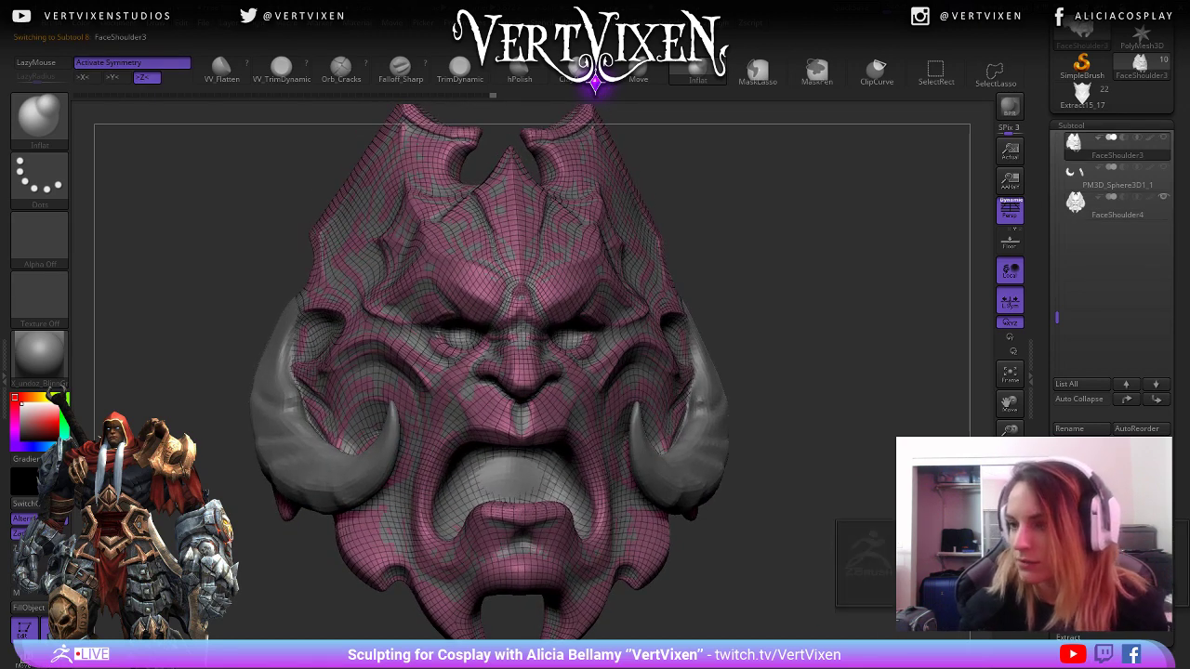
pyautogui.click(1081, 503)
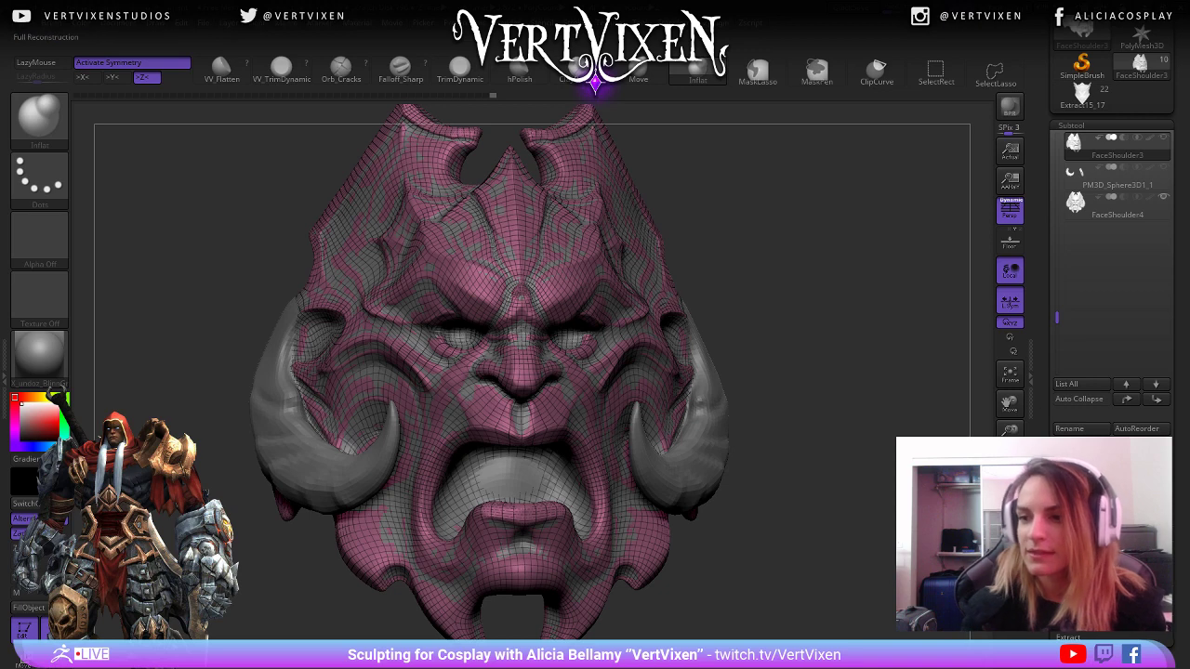
pyautogui.moveTo(869, 377); pyautogui.dragTo(891, 352)
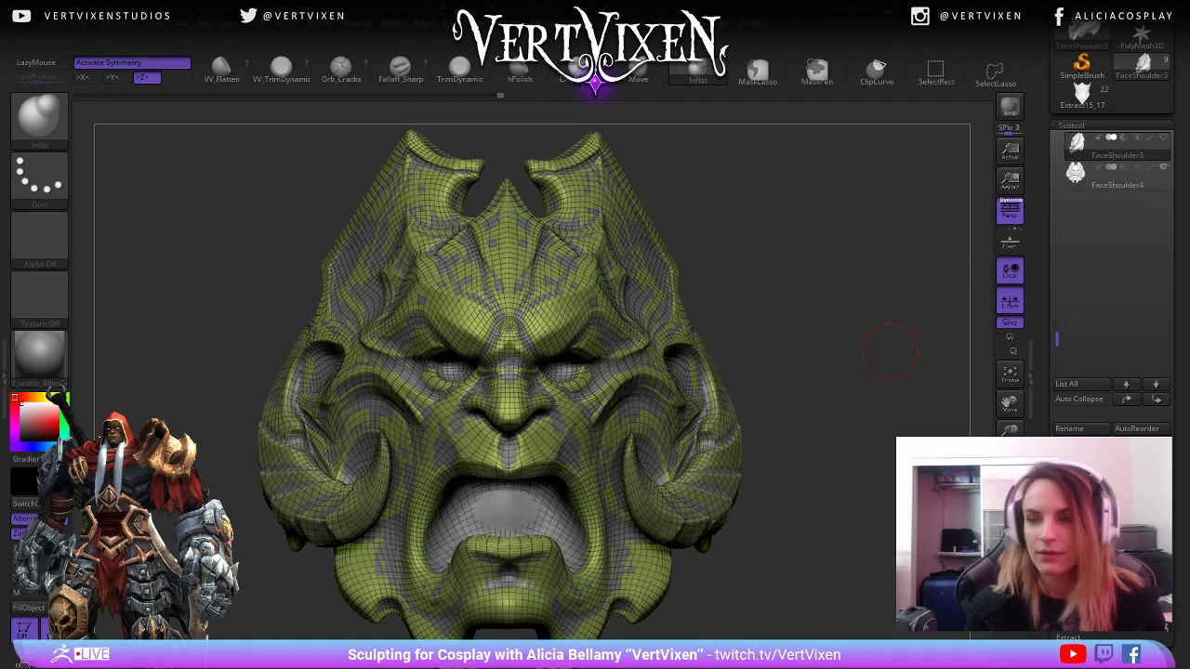
# Hide FaceShoulder4 and examine the wireframe of FaceShoulder3 with its horns, comparing it with the remeshed head.
pyautogui.moveTo(1176, 237); pyautogui.dragTo(1176, 383)
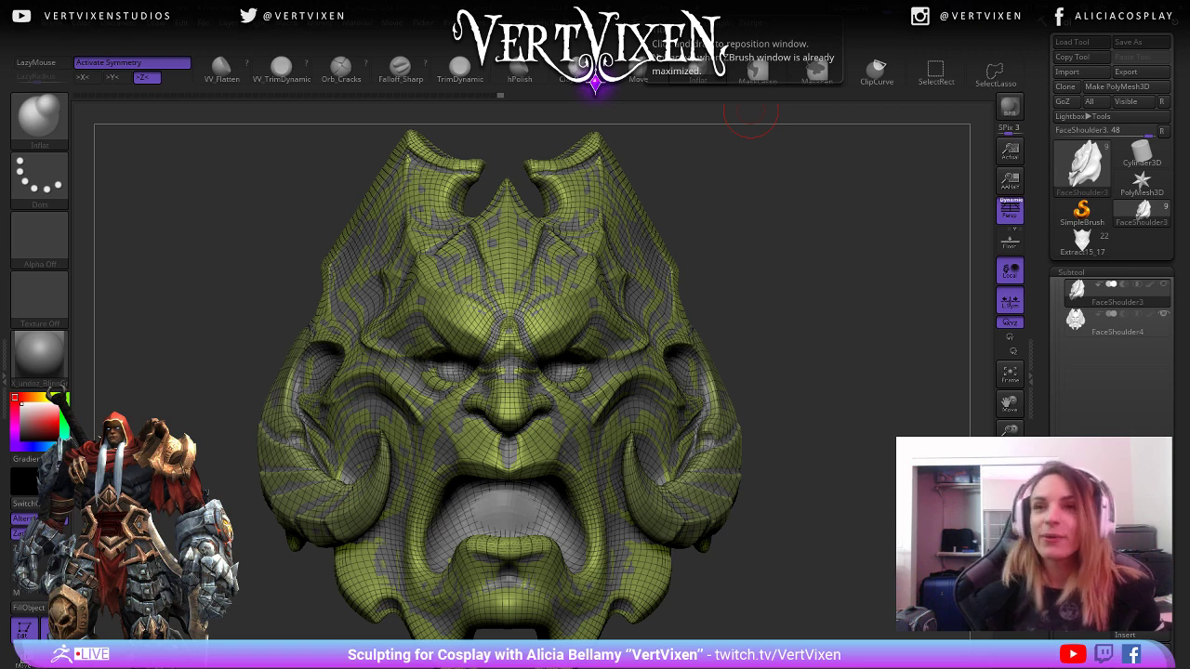
pyautogui.moveTo(751, 113)
pyautogui.mouseDown()
pyautogui.moveTo(809, 531)
pyautogui.moveTo(805, 587)
pyautogui.moveTo(819, 579)
pyautogui.mouseUp()
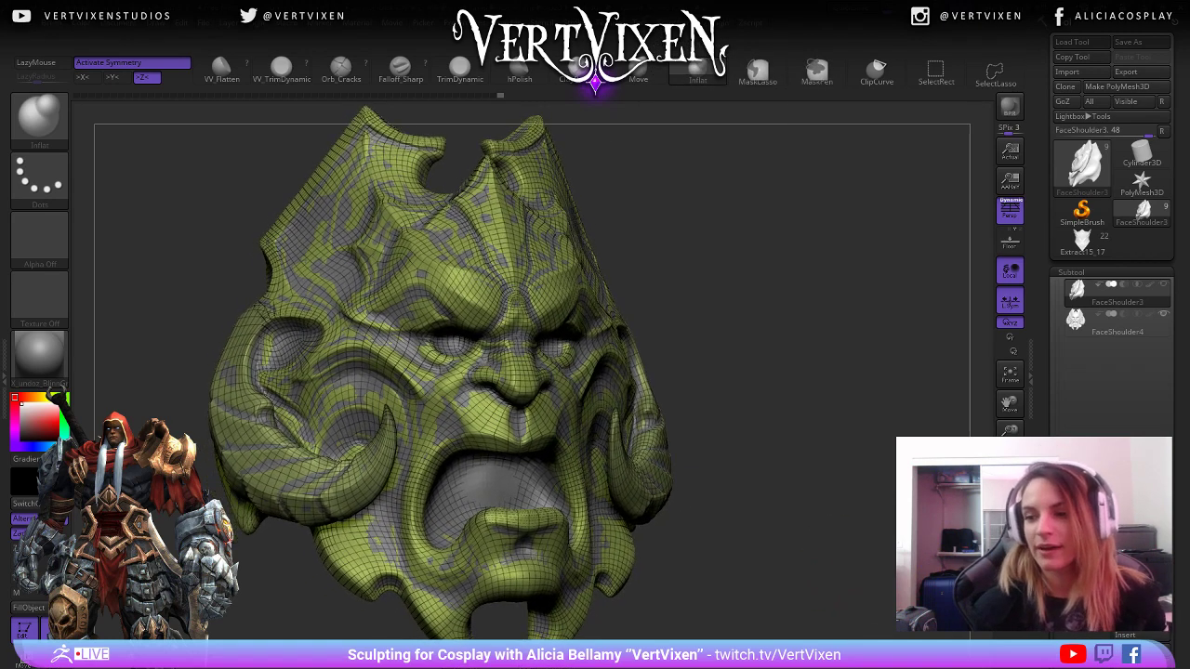
pyautogui.click(1163, 314)
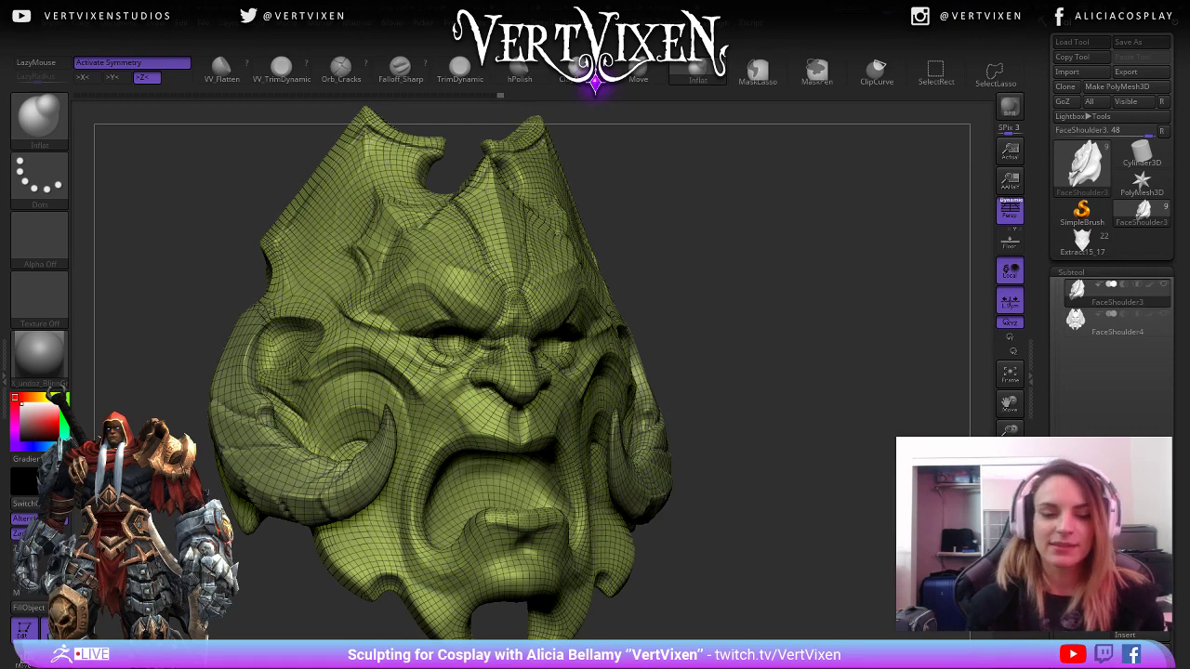
pyautogui.moveTo(967, 416)
pyautogui.mouseDown()
pyautogui.moveTo(893, 467)
pyautogui.moveTo(789, 467)
pyautogui.moveTo(881, 465)
pyautogui.moveTo(845, 471)
pyautogui.moveTo(869, 465)
pyautogui.moveTo(977, 372)
pyautogui.moveTo(884, 456)
pyautogui.moveTo(796, 438)
pyautogui.moveTo(893, 446)
pyautogui.moveTo(865, 456)
pyautogui.moveTo(836, 493)
pyautogui.moveTo(809, 488)
pyautogui.moveTo(815, 464)
pyautogui.moveTo(802, 456)
pyautogui.mouseUp()
pyautogui.hotkey('shift', 'f')
pyautogui.hotkey('shift', 'f')
pyautogui.hotkey('shift', 'f')
pyautogui.press('Down')
pyautogui.press('Up')
pyautogui.hotkey('shift', 'f')
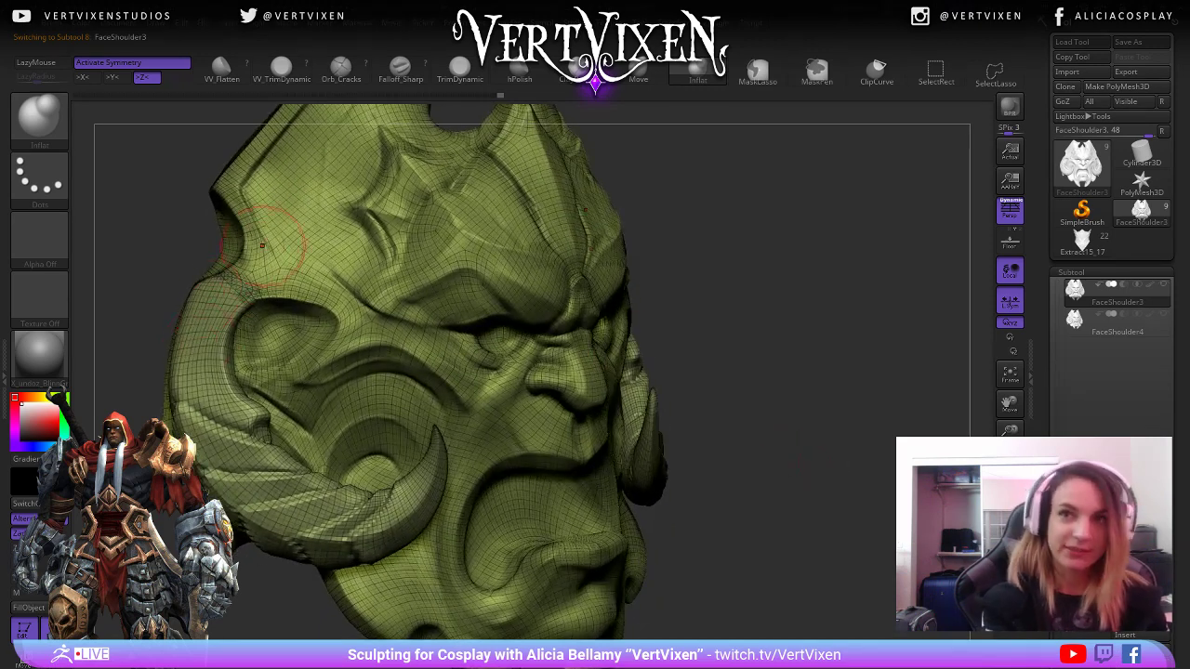
# Select FaceShoulder4 and examine its wireframe and surface from several angles.
pyautogui.click(1097, 321)
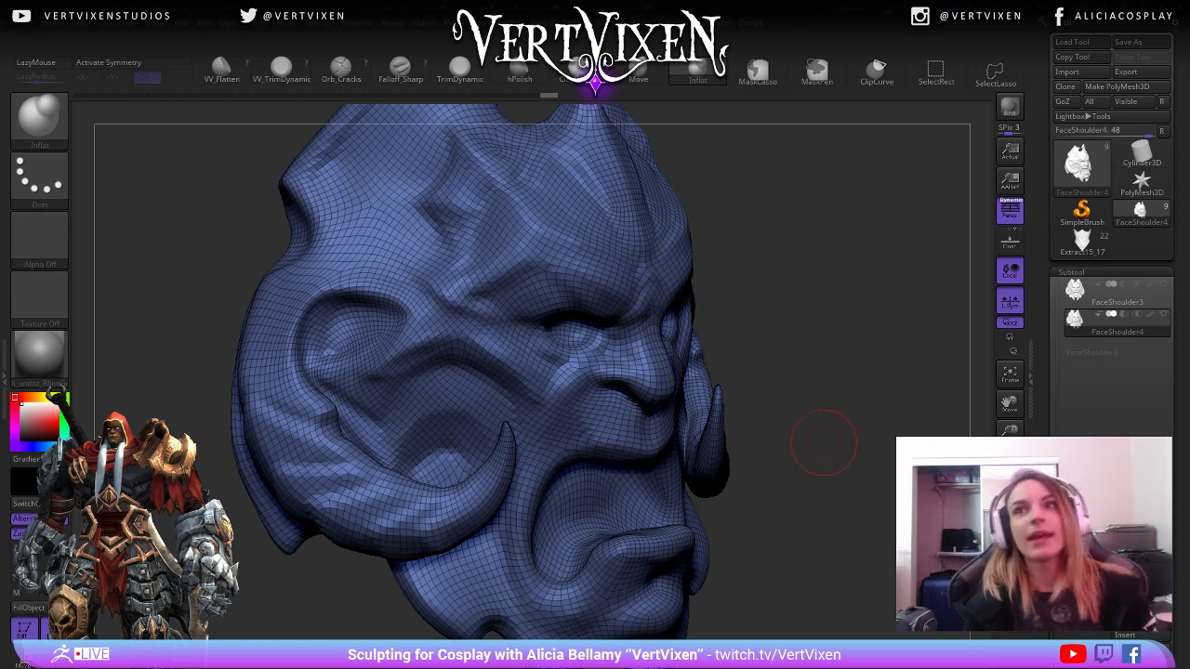
pyautogui.moveTo(818, 444); pyautogui.dragTo(832, 484)
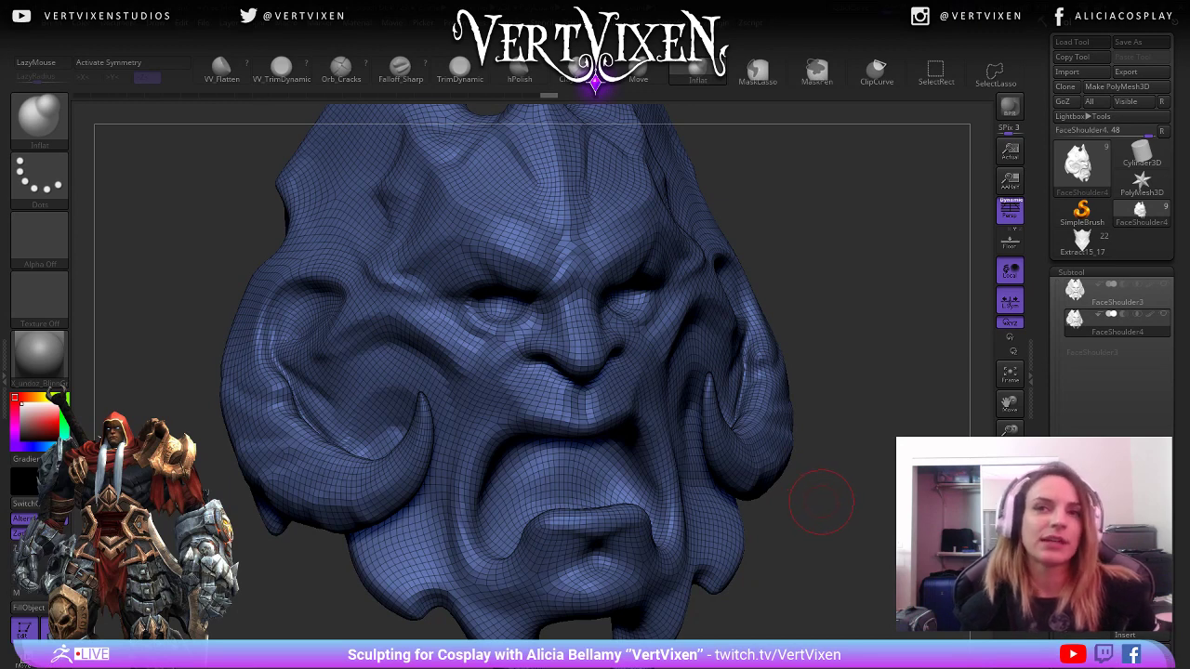
pyautogui.moveTo(821, 502); pyautogui.dragTo(837, 496)
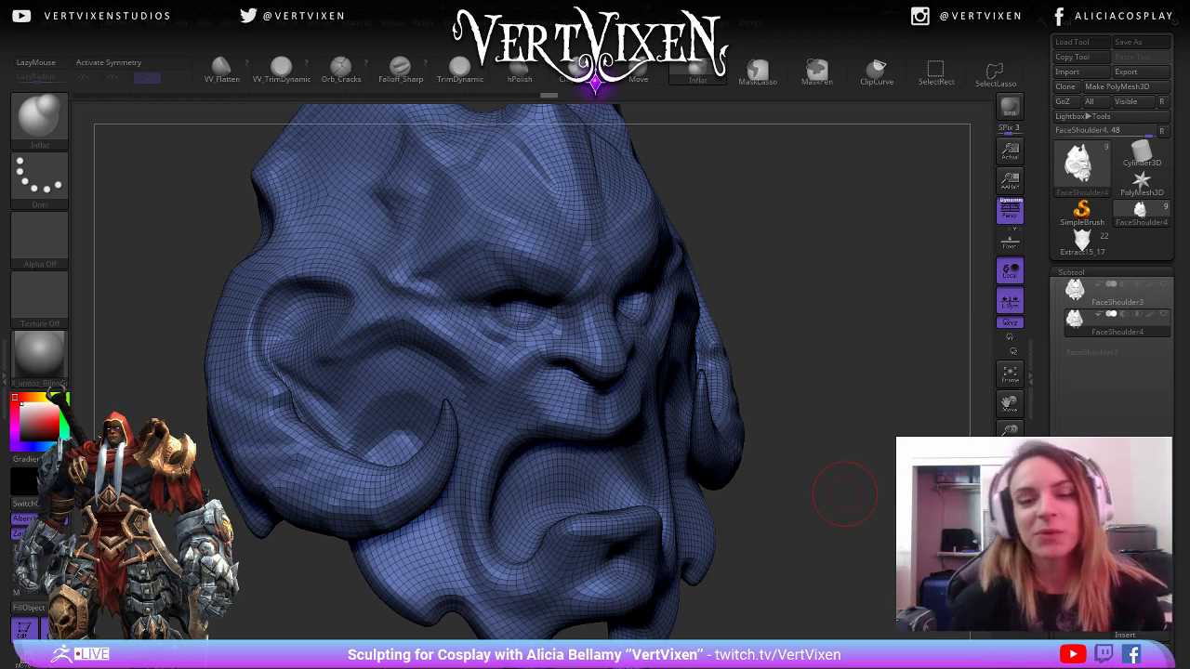
pyautogui.moveTo(844, 492)
pyautogui.mouseDown()
pyautogui.moveTo(816, 518)
pyautogui.moveTo(830, 516)
pyautogui.moveTo(830, 440)
pyautogui.moveTo(823, 472)
pyautogui.moveTo(864, 430)
pyautogui.mouseUp()
pyautogui.hotkey('shift', 'f')
pyautogui.hotkey('shift', 'f')
pyautogui.hotkey('shift', 'f')
# Show FaceShoulder3, subdivide FaceShoulder4, and project the original details onto it with ProjectAll.
pyautogui.click(1163, 286)
pyautogui.hotkey('ctrl', 'd')
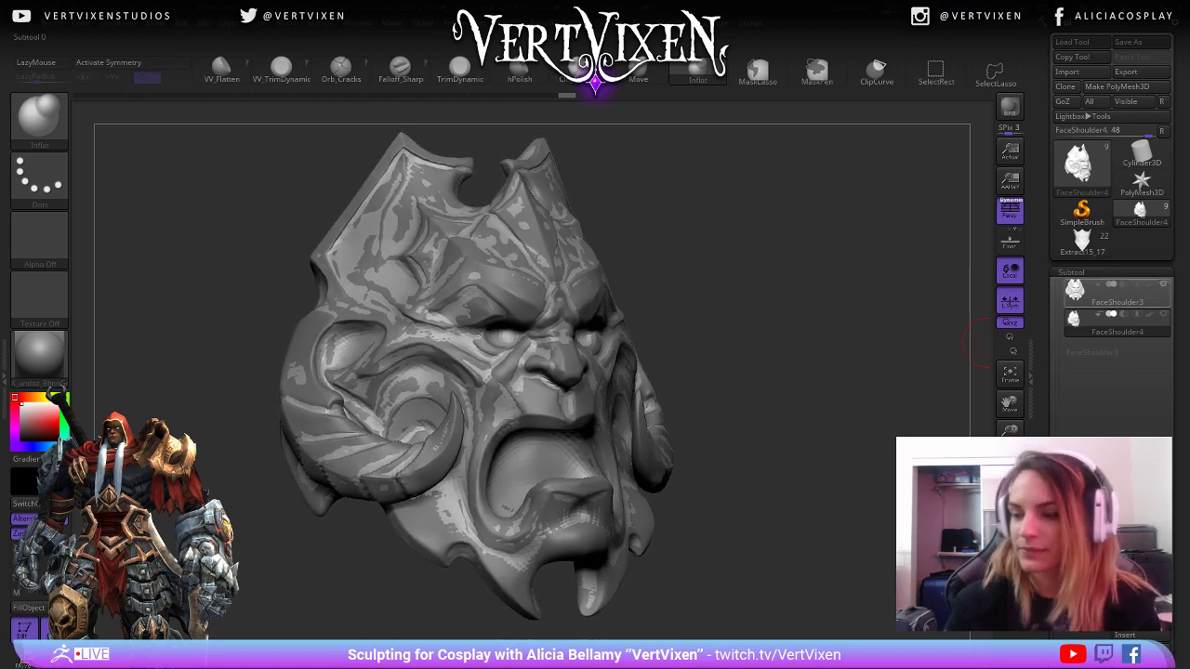
pyautogui.moveTo(822, 487)
pyautogui.mouseDown()
pyautogui.moveTo(762, 485)
pyautogui.moveTo(829, 502)
pyautogui.moveTo(841, 521)
pyautogui.mouseUp()
pyautogui.moveTo(1116, 399); pyautogui.dragTo(1116, 267)
pyautogui.moveTo(828, 547)
pyautogui.mouseDown()
pyautogui.moveTo(912, 535)
pyautogui.moveTo(820, 573)
pyautogui.moveTo(827, 590)
pyautogui.moveTo(839, 570)
pyautogui.moveTo(818, 539)
pyautogui.mouseUp()
pyautogui.click(1072, 636)
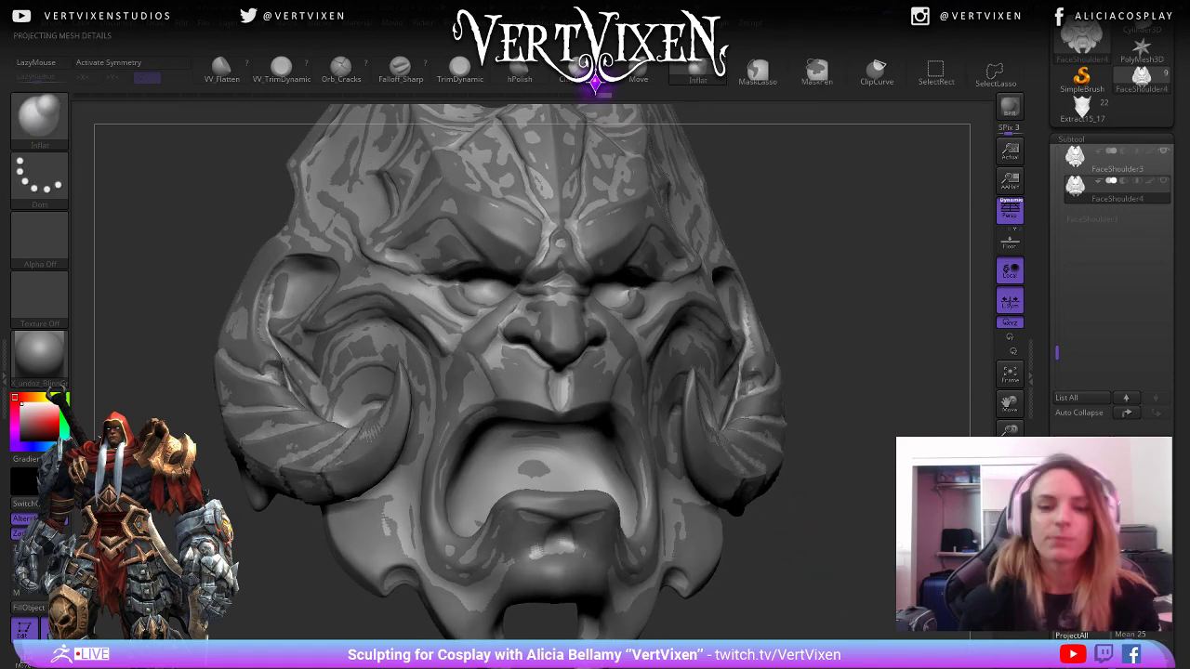
# Undo the last change to the projected head and turn symmetry back on.
pyautogui.moveTo(845, 477)
pyautogui.mouseDown()
pyautogui.moveTo(819, 484)
pyautogui.moveTo(860, 460)
pyautogui.moveTo(809, 469)
pyautogui.moveTo(860, 393)
pyautogui.mouseUp()
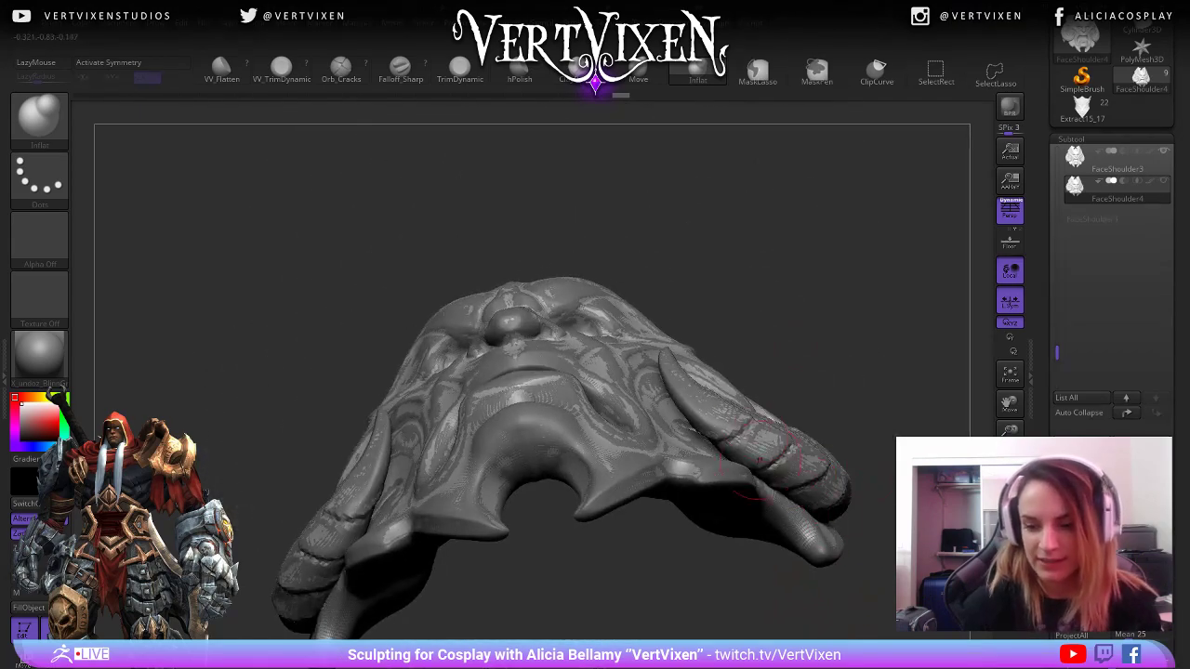
pyautogui.moveTo(790, 265)
pyautogui.mouseDown()
pyautogui.moveTo(841, 307)
pyautogui.moveTo(818, 441)
pyautogui.moveTo(848, 312)
pyautogui.moveTo(781, 302)
pyautogui.moveTo(851, 350)
pyautogui.moveTo(841, 412)
pyautogui.moveTo(808, 371)
pyautogui.moveTo(739, 176)
pyautogui.moveTo(727, 202)
pyautogui.moveTo(860, 269)
pyautogui.moveTo(841, 289)
pyautogui.mouseUp()
pyautogui.hotkey('ctrl', 'z')
pyautogui.press('x')
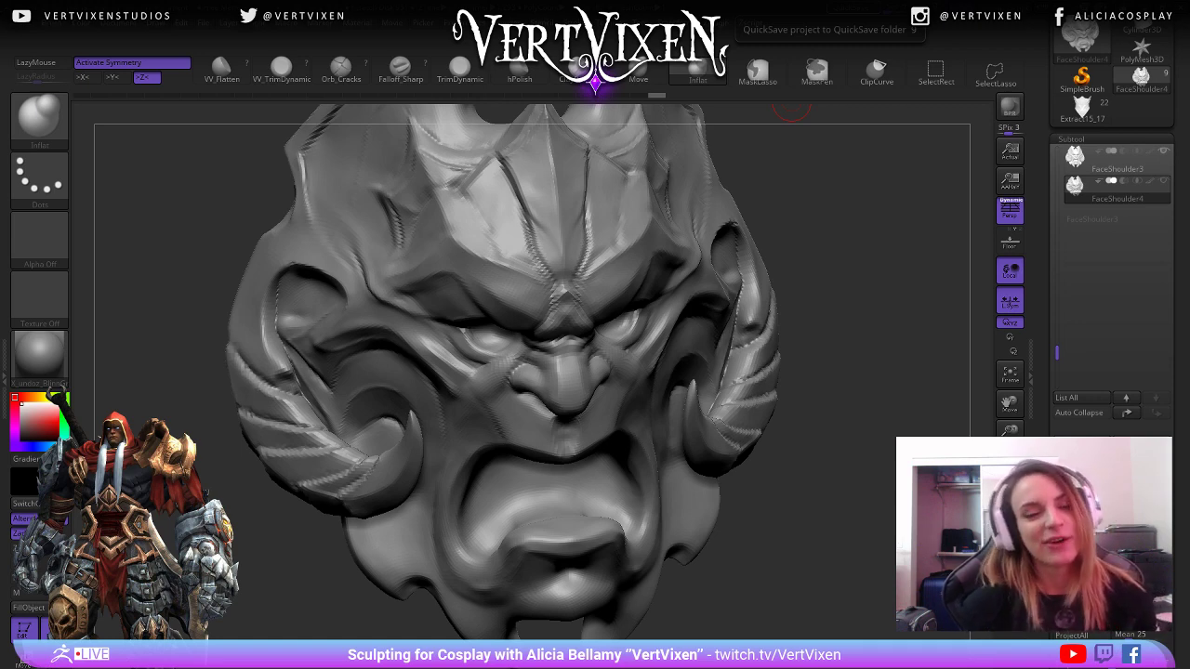
# Compare the projected FaceShoulder4 with FaceShoulder3 by switching between the two subtools.
pyautogui.moveTo(800, 391)
pyautogui.mouseDown()
pyautogui.moveTo(820, 335)
pyautogui.moveTo(802, 462)
pyautogui.moveTo(824, 486)
pyautogui.moveTo(966, 321)
pyautogui.mouseUp()
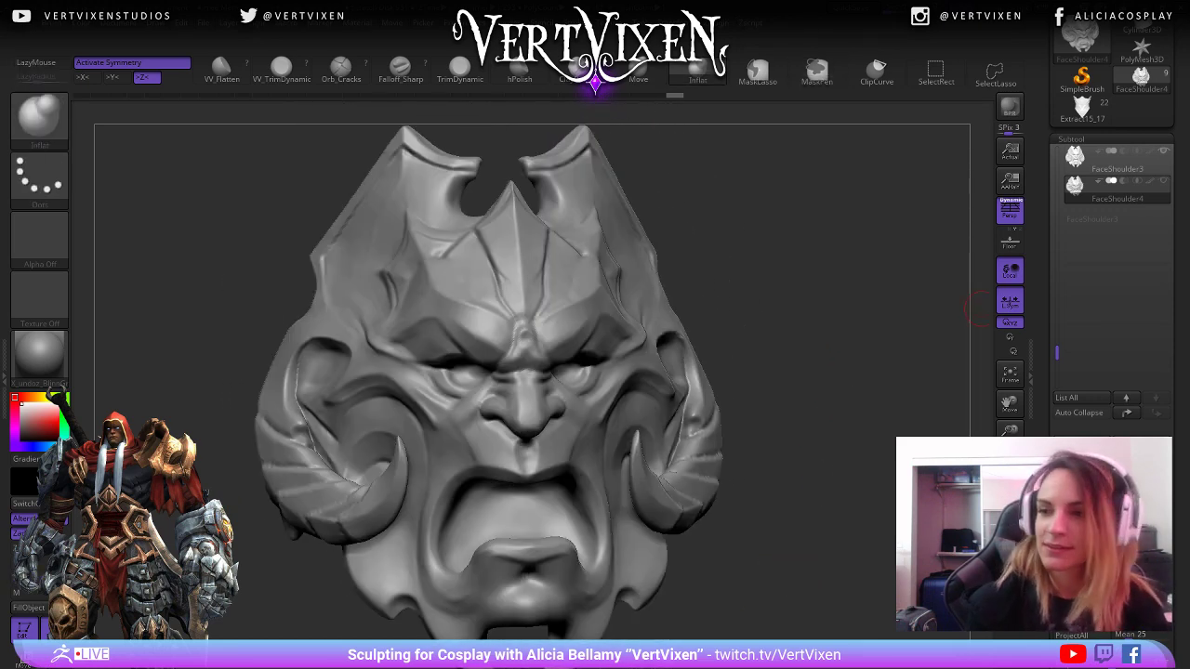
pyautogui.moveTo(926, 390)
pyautogui.mouseDown()
pyautogui.moveTo(984, 296)
pyautogui.moveTo(985, 210)
pyautogui.moveTo(888, 365)
pyautogui.mouseUp()
pyautogui.press('Up')
pyautogui.press('Down')
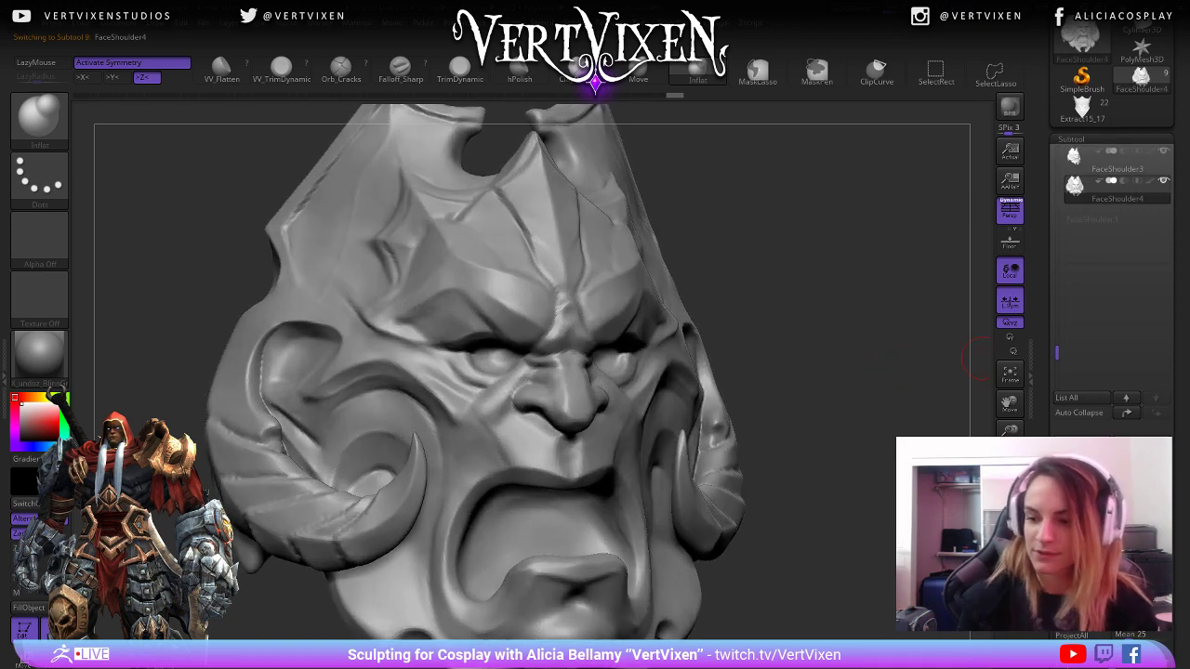
# Project the original details onto FaceShoulder4 with ProjectAll and inspect the face and horns.
pyautogui.moveTo(976, 358); pyautogui.dragTo(1041, 502)
pyautogui.click(1071, 635)
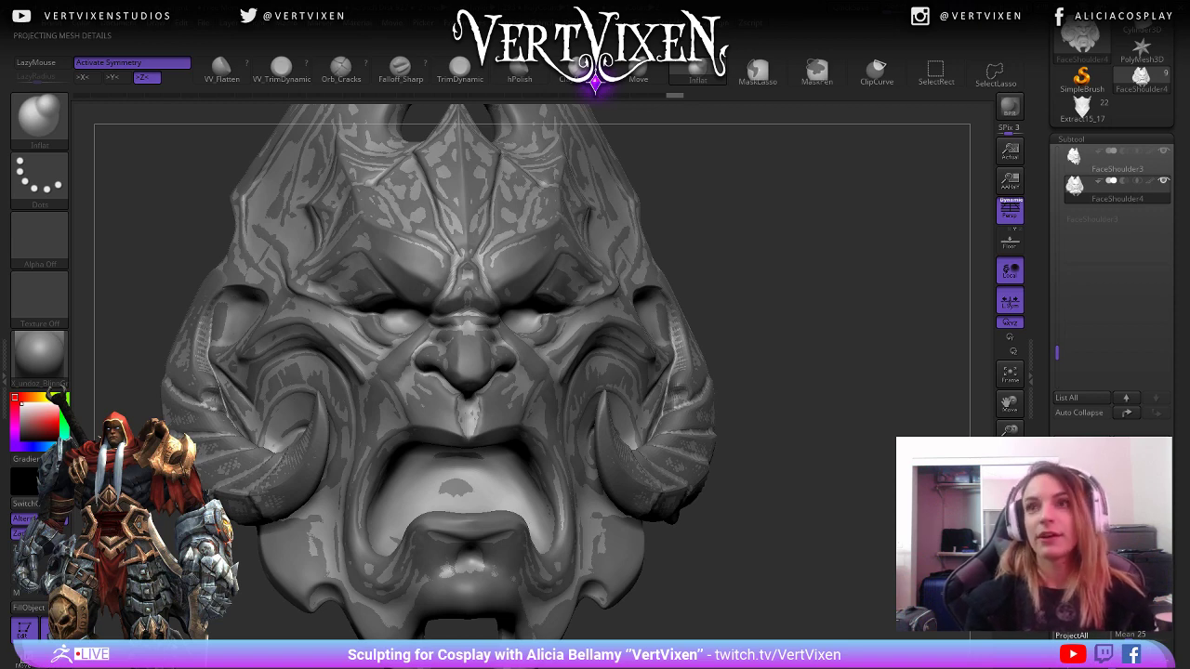
pyautogui.moveTo(818, 475)
pyautogui.mouseDown()
pyautogui.moveTo(805, 486)
pyautogui.moveTo(884, 476)
pyautogui.mouseUp()
pyautogui.hotkey('shift', 'd')
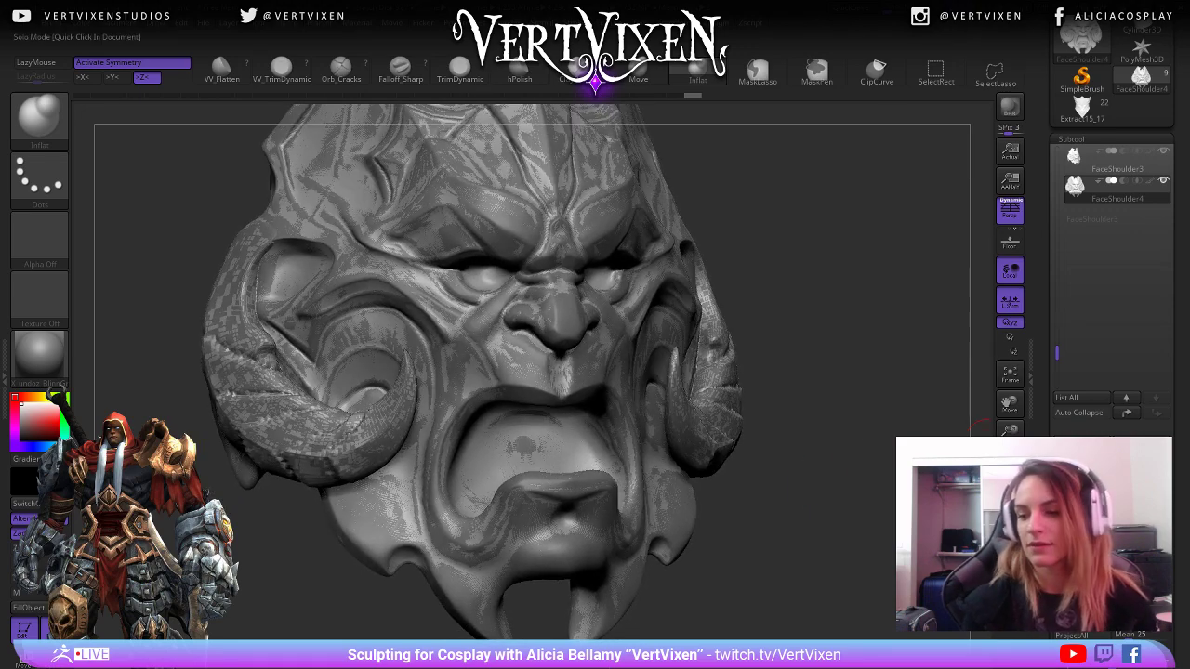
pyautogui.moveTo(855, 423)
pyautogui.mouseDown()
pyautogui.moveTo(809, 455)
pyautogui.moveTo(828, 457)
pyautogui.moveTo(818, 460)
pyautogui.mouseUp()
pyautogui.press('shift')
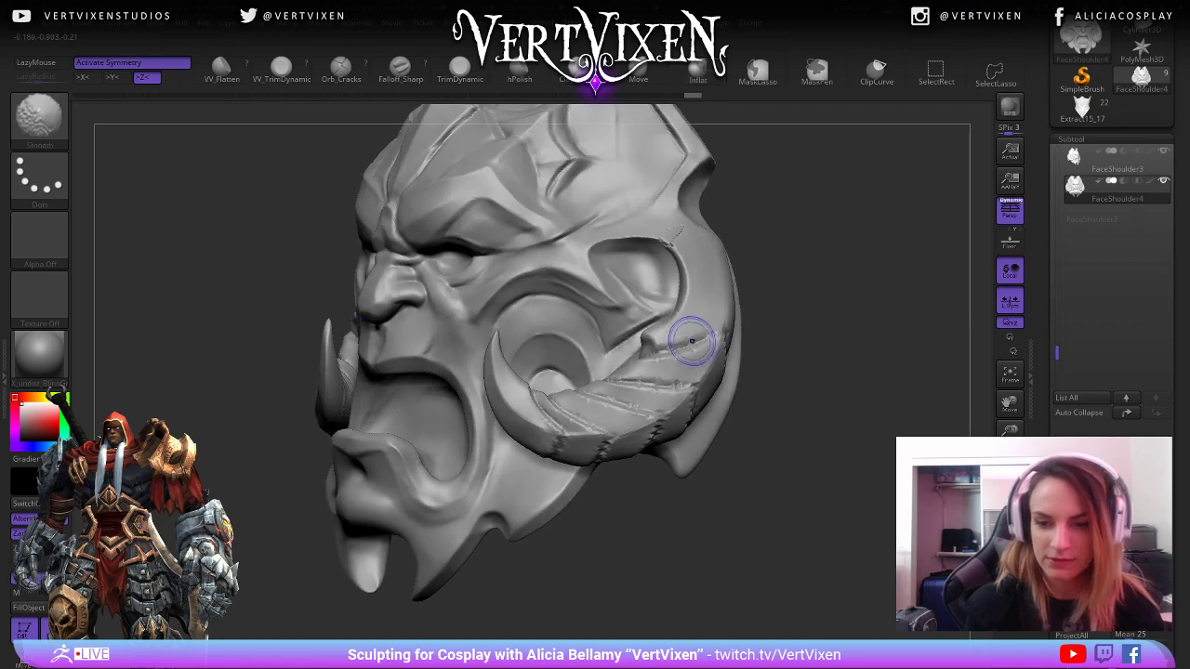
# Smooth the jagged ridge seams along the outer and lower side of FaceShoulder4's curled horns.
pyautogui.keyDown('shift'); pyautogui.moveTo(723, 338); pyautogui.dragTo(699, 346); pyautogui.keyUp('shift')
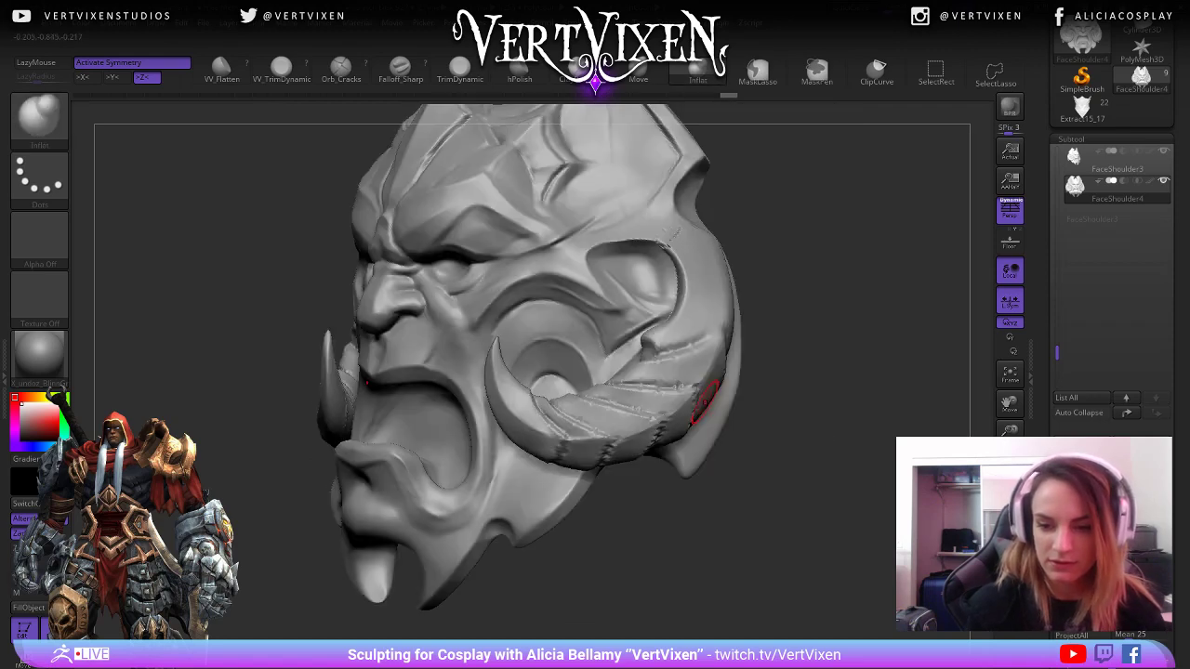
pyautogui.moveTo(649, 383)
pyautogui.keyDown('shift'); pyautogui.mouseDown()
pyautogui.moveTo(684, 388)
pyautogui.moveTo(679, 374)
pyautogui.mouseUp(); pyautogui.keyUp('shift')
pyautogui.moveTo(791, 437); pyautogui.dragTo(764, 440)
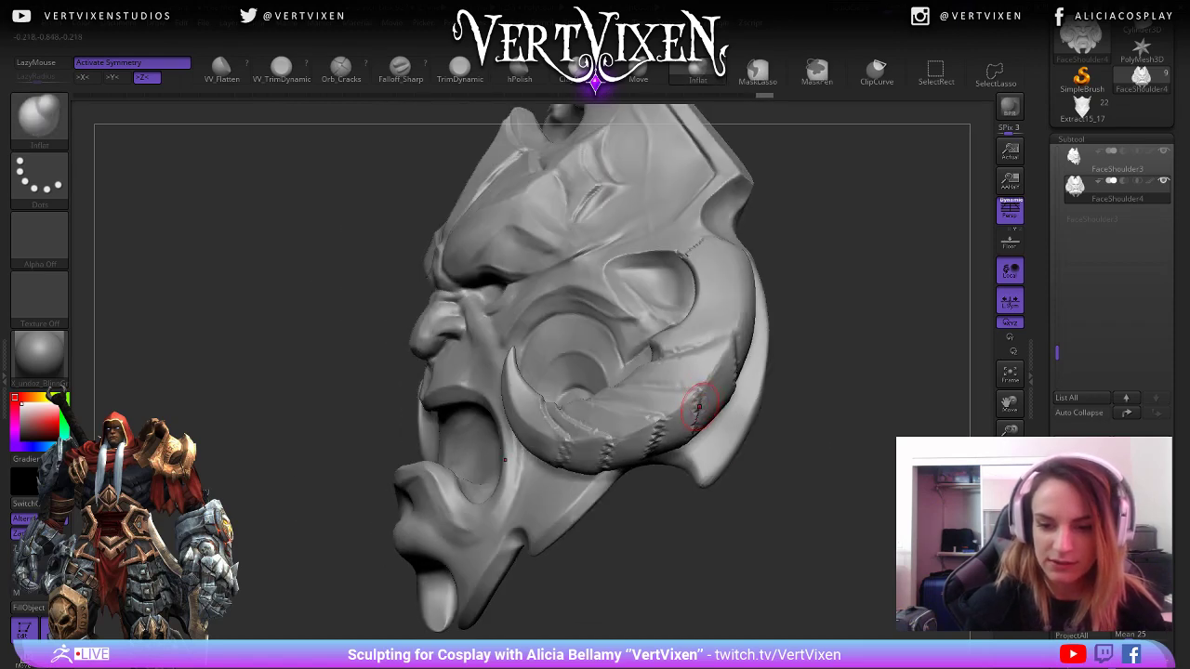
pyautogui.moveTo(688, 464)
pyautogui.keyDown('shift'); pyautogui.mouseDown()
pyautogui.moveTo(667, 410)
pyautogui.moveTo(654, 441)
pyautogui.mouseUp(); pyautogui.keyUp('shift')
pyautogui.moveTo(655, 513); pyautogui.dragTo(730, 491)
pyautogui.keyDown('shift'); pyautogui.moveTo(586, 422); pyautogui.dragTo(543, 399); pyautogui.keyUp('shift')
pyautogui.moveTo(725, 479); pyautogui.dragTo(660, 483)
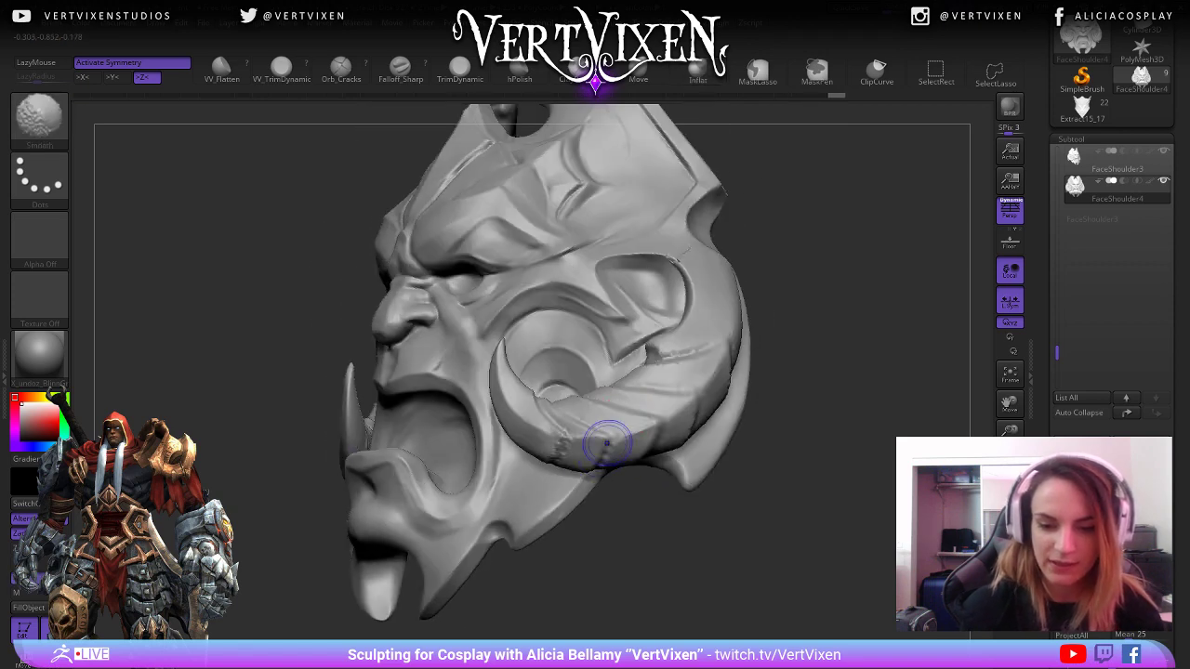
pyautogui.keyDown('shift'); pyautogui.moveTo(595, 450); pyautogui.dragTo(570, 438); pyautogui.keyUp('shift')
pyautogui.keyDown('shift'); pyautogui.moveTo(591, 452); pyautogui.dragTo(567, 439); pyautogui.keyUp('shift')
pyautogui.moveTo(662, 465)
pyautogui.mouseDown()
pyautogui.moveTo(742, 447)
pyautogui.moveTo(653, 247)
pyautogui.moveTo(725, 260)
pyautogui.moveTo(688, 262)
pyautogui.mouseUp()
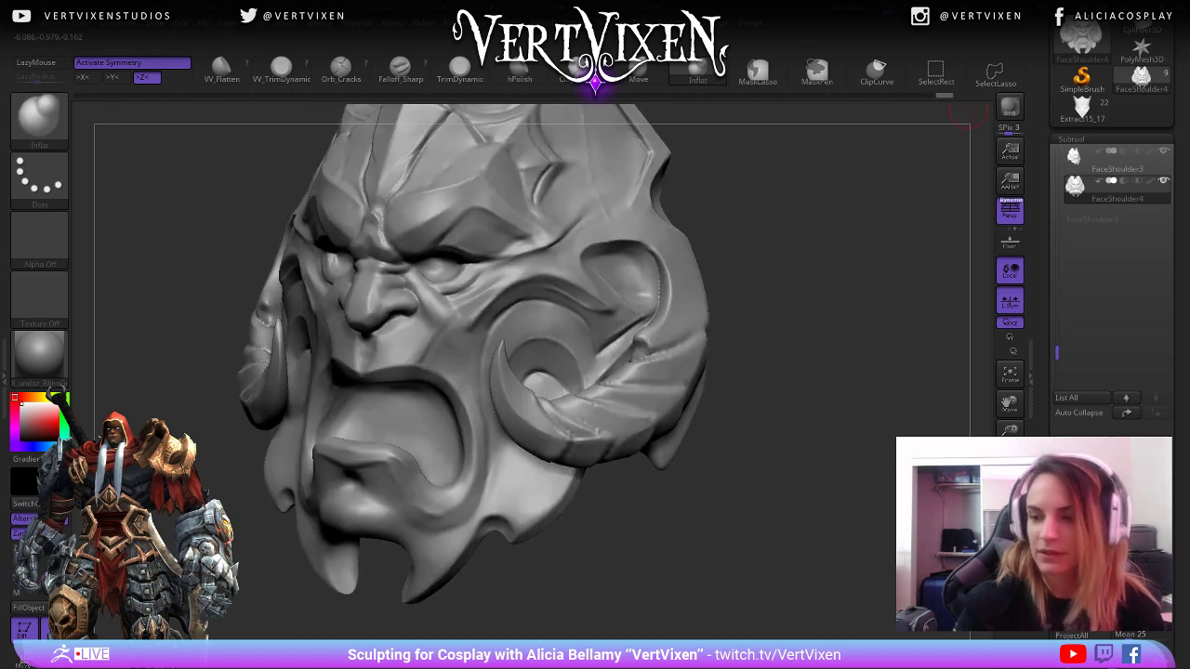
# Select FaceShoulder3 and examine its horn ridges and face from both sides for comparison.
pyautogui.click(1116, 160)
pyautogui.moveTo(865, 246); pyautogui.dragTo(805, 243)
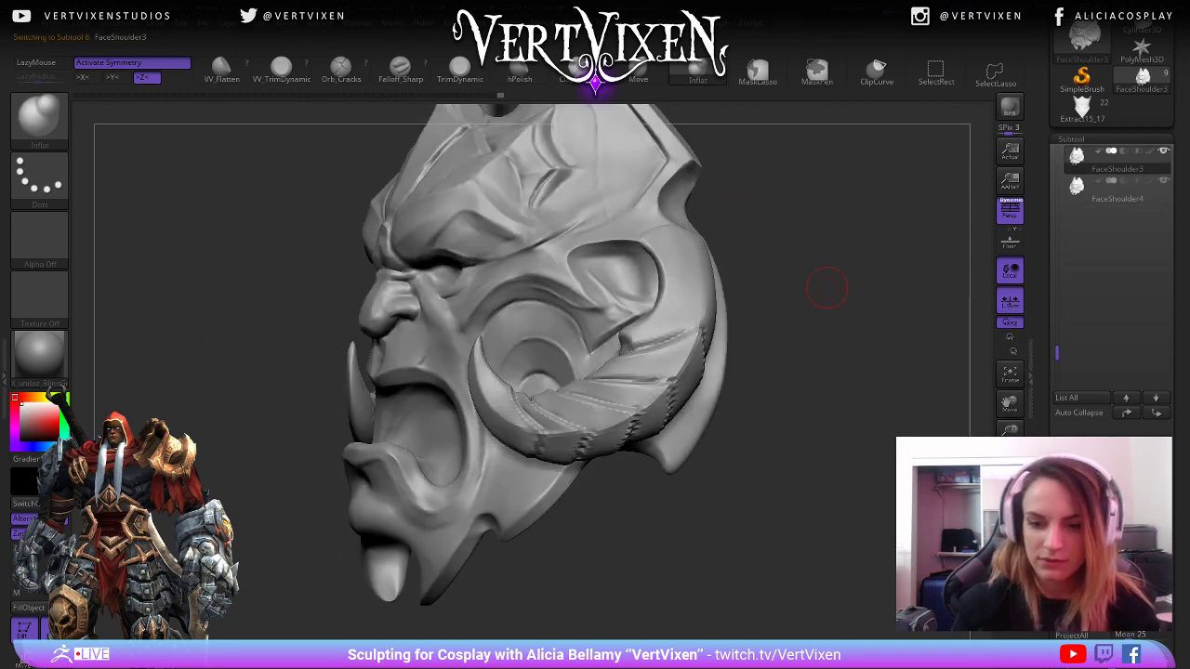
pyautogui.moveTo(827, 288)
pyautogui.mouseDown()
pyautogui.moveTo(837, 308)
pyautogui.moveTo(858, 306)
pyautogui.mouseUp()
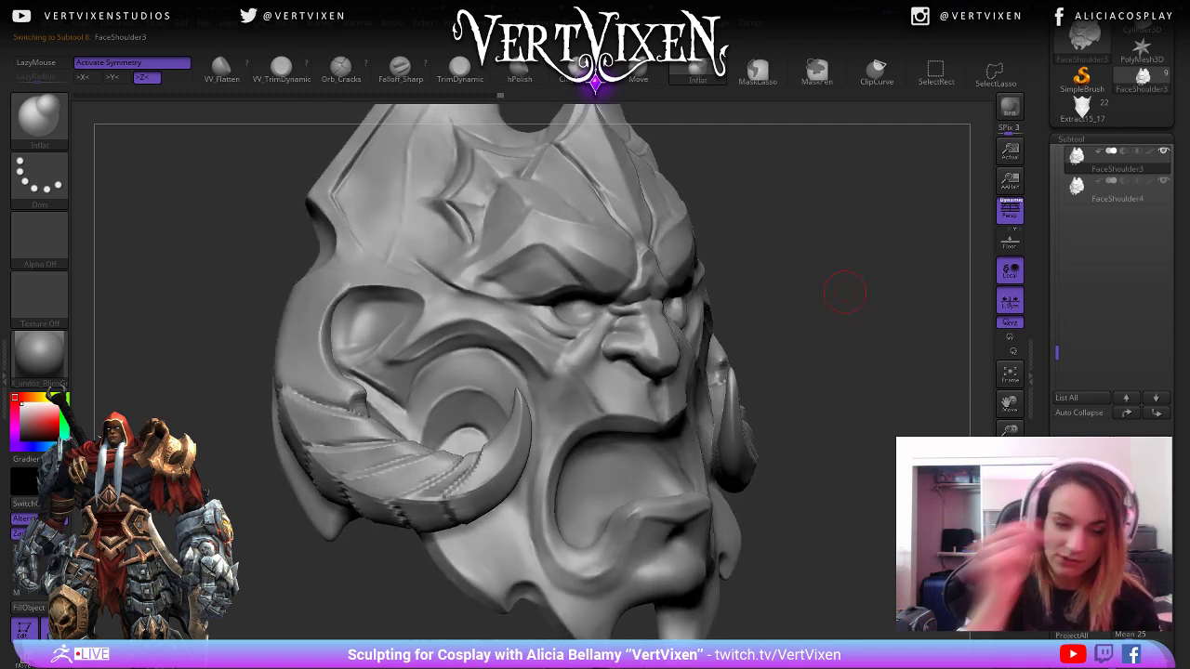
pyautogui.moveTo(844, 296)
pyautogui.mouseDown()
pyautogui.moveTo(799, 298)
pyautogui.moveTo(853, 363)
pyautogui.mouseUp()
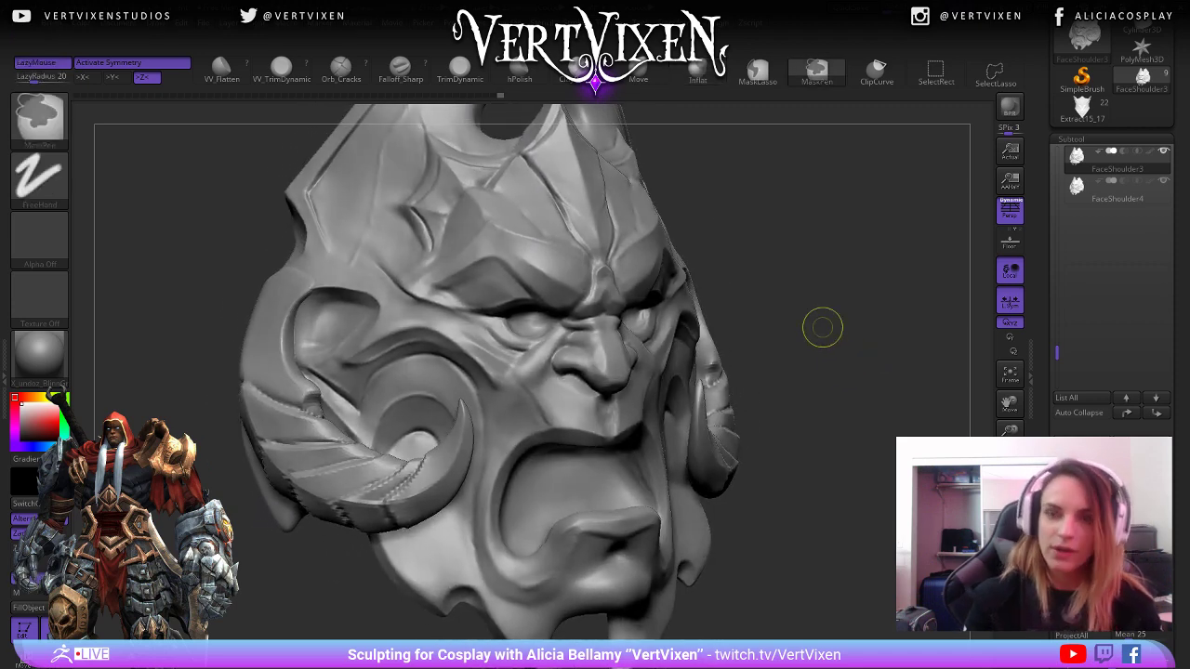
# Step back to the version with separate horns and isolate the PM3D_Sphere3D1_1 horn subtool.
pyautogui.hotkey('ctrl', 'z')
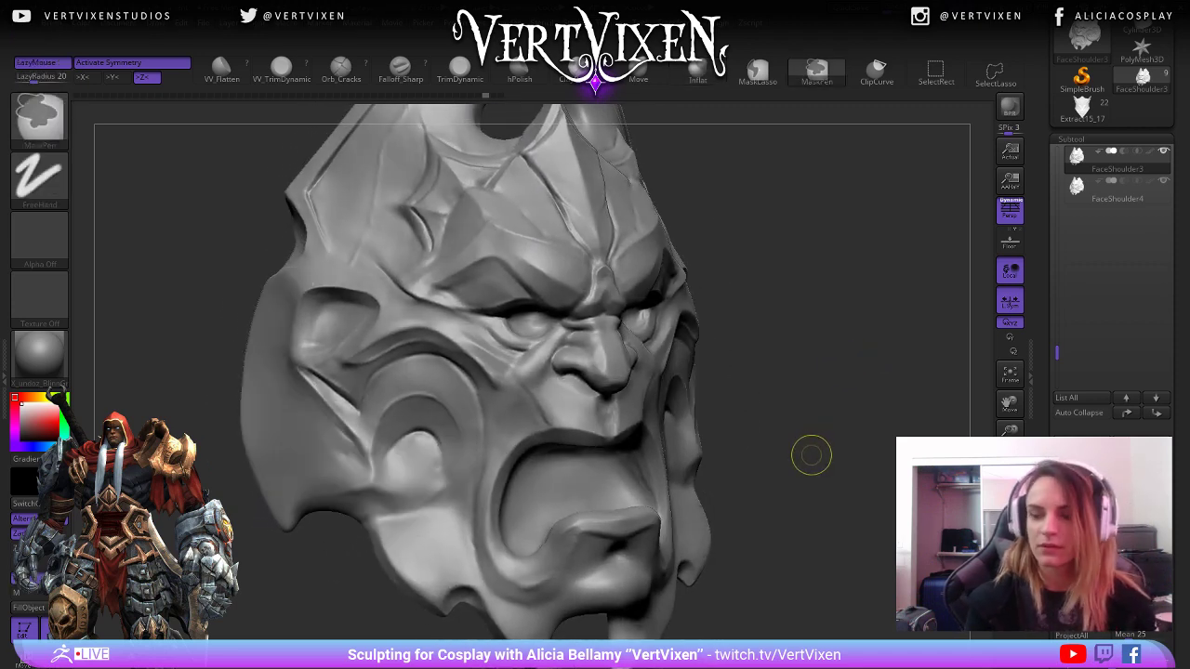
pyautogui.moveTo(1177, 219); pyautogui.dragTo(1177, 351)
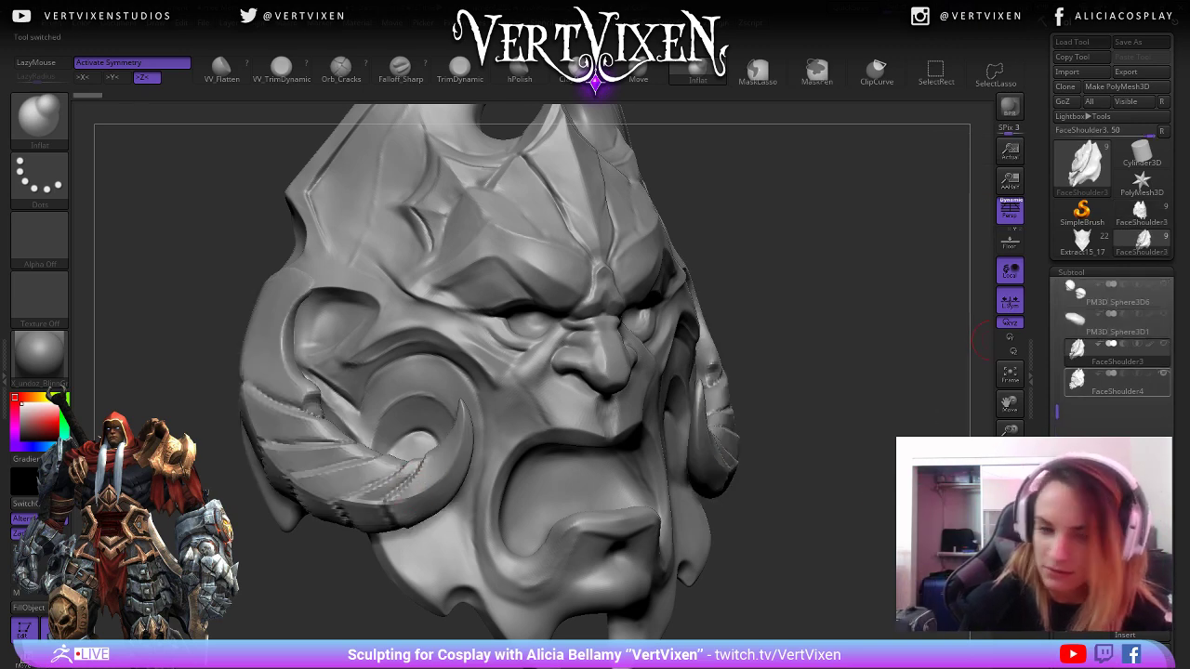
pyautogui.moveTo(921, 298); pyautogui.dragTo(791, 293)
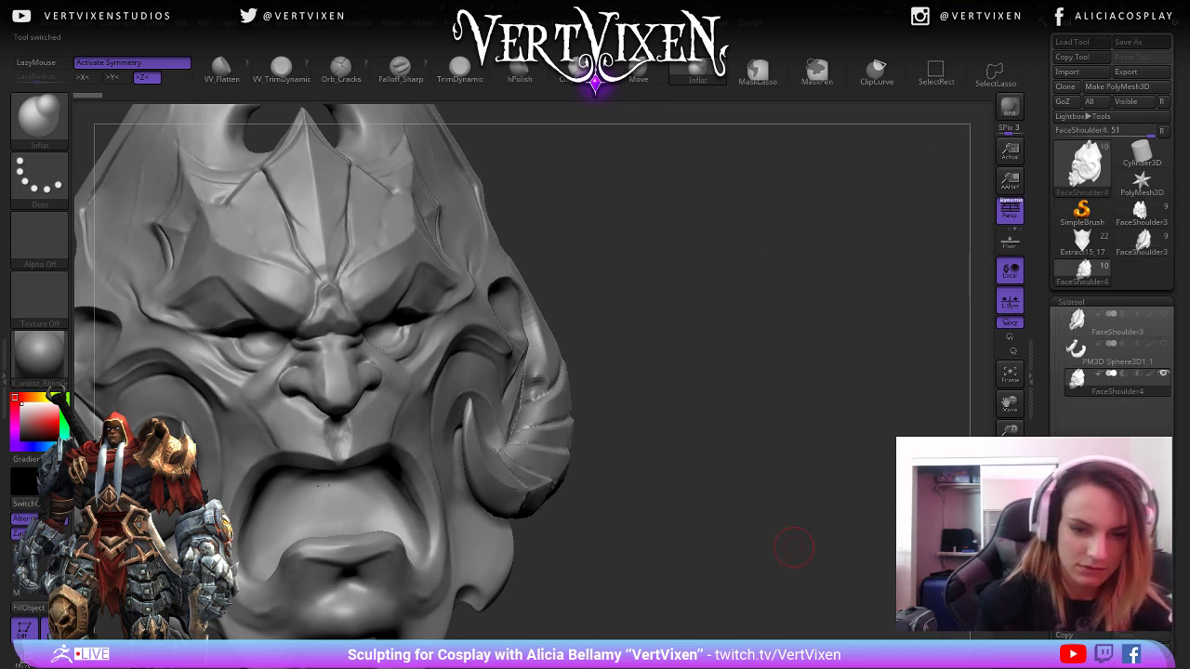
pyautogui.moveTo(797, 545); pyautogui.dragTo(579, 488)
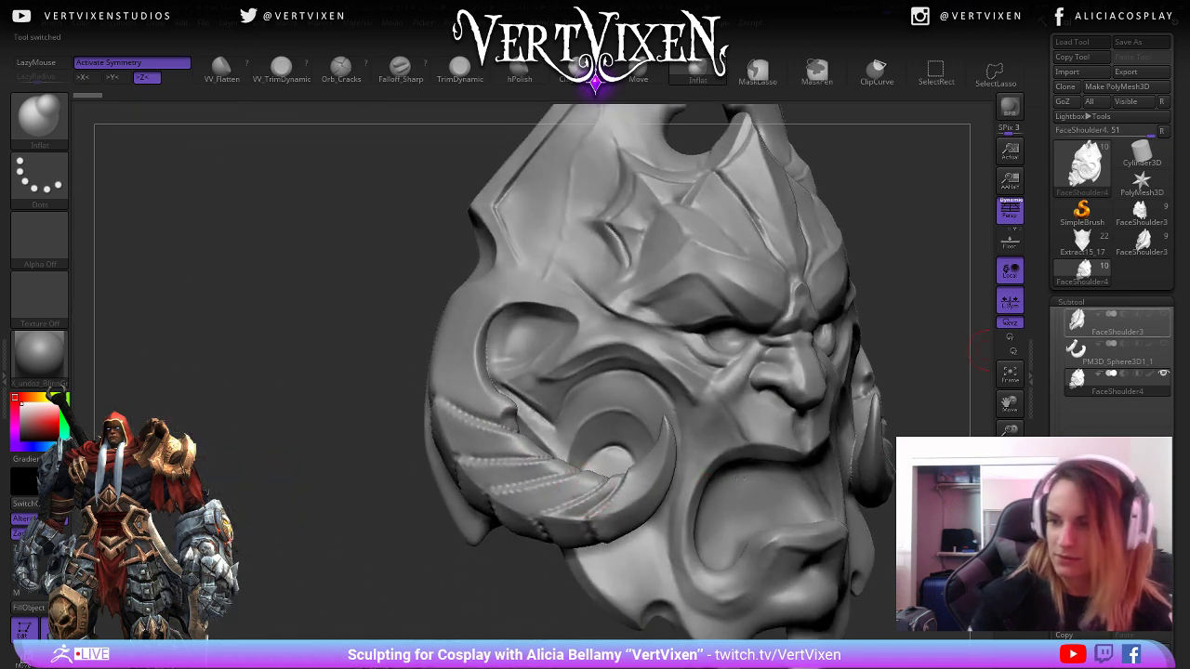
pyautogui.keyDown('alt'); pyautogui.click(579, 488); pyautogui.keyUp('alt')
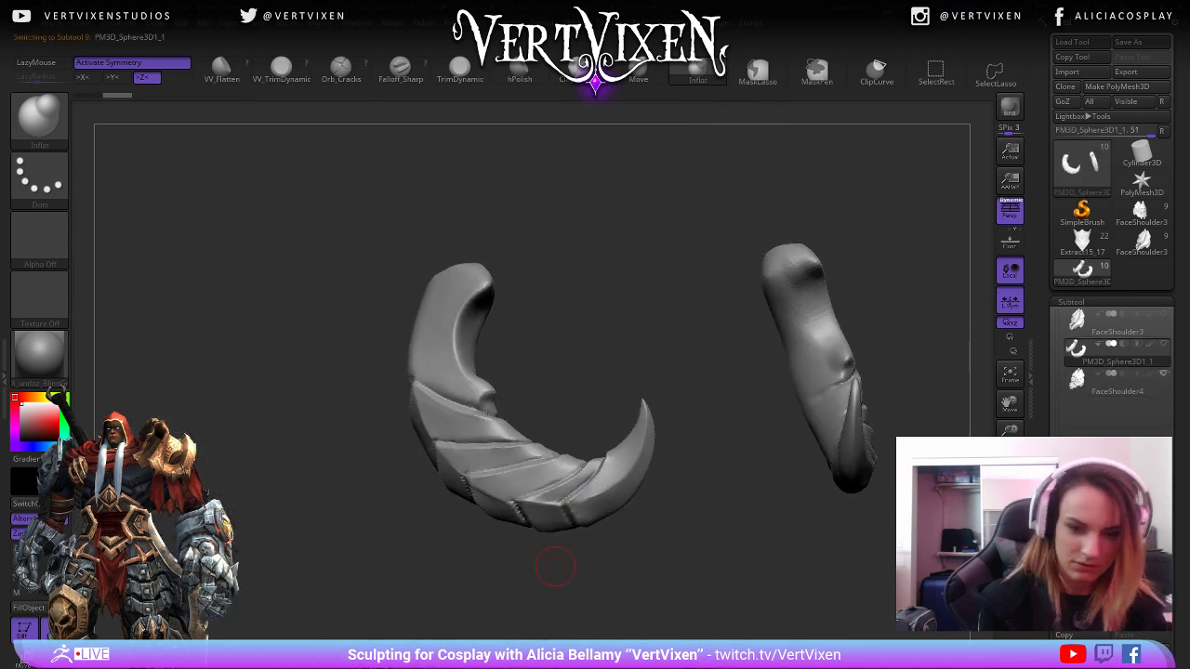
pyautogui.keyDown('alt'); pyautogui.moveTo(561, 572); pyautogui.dragTo(468, 561); pyautogui.keyUp('alt')
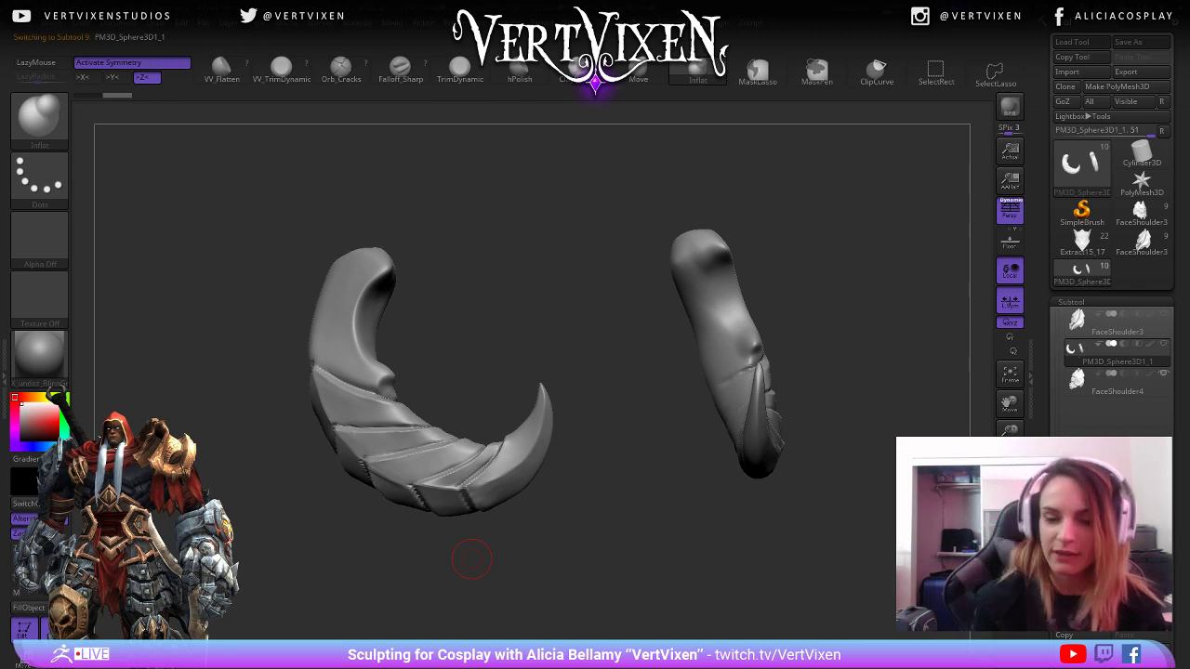
pyautogui.keyDown('alt'); pyautogui.moveTo(471, 559); pyautogui.dragTo(620, 518); pyautogui.keyUp('alt')
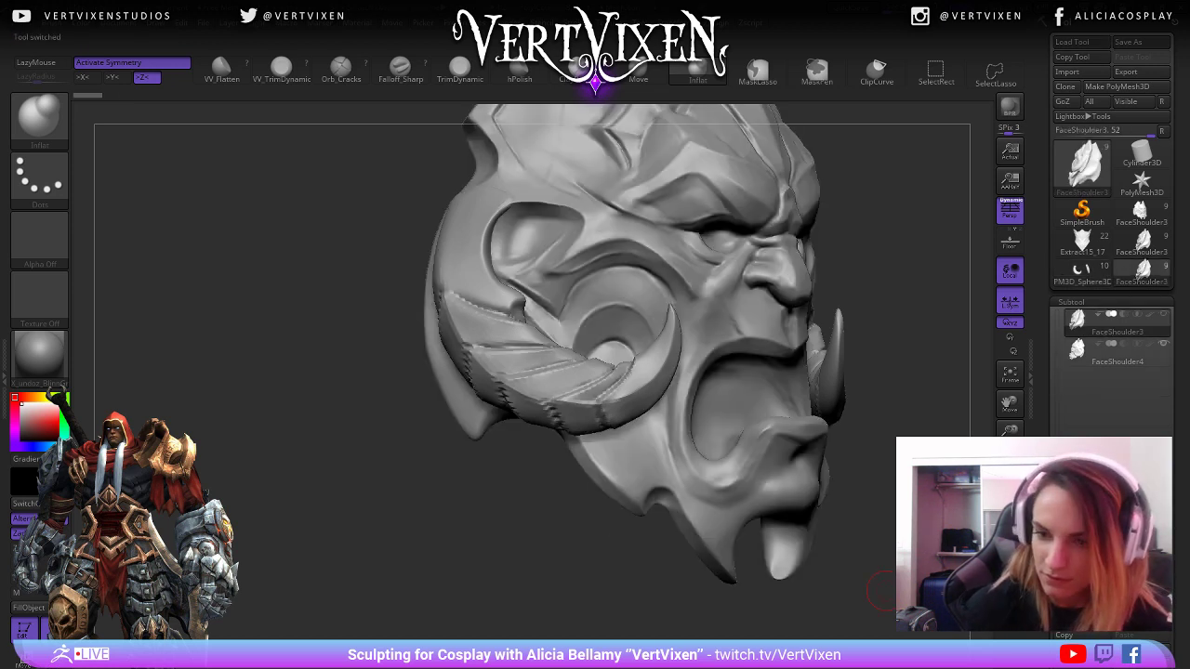
# Return to the merged FaceShoulder3, show its polygroup wireframe, and split it by groups into separate face and horn subtools.
pyautogui.moveTo(939, 539); pyautogui.dragTo(873, 578)
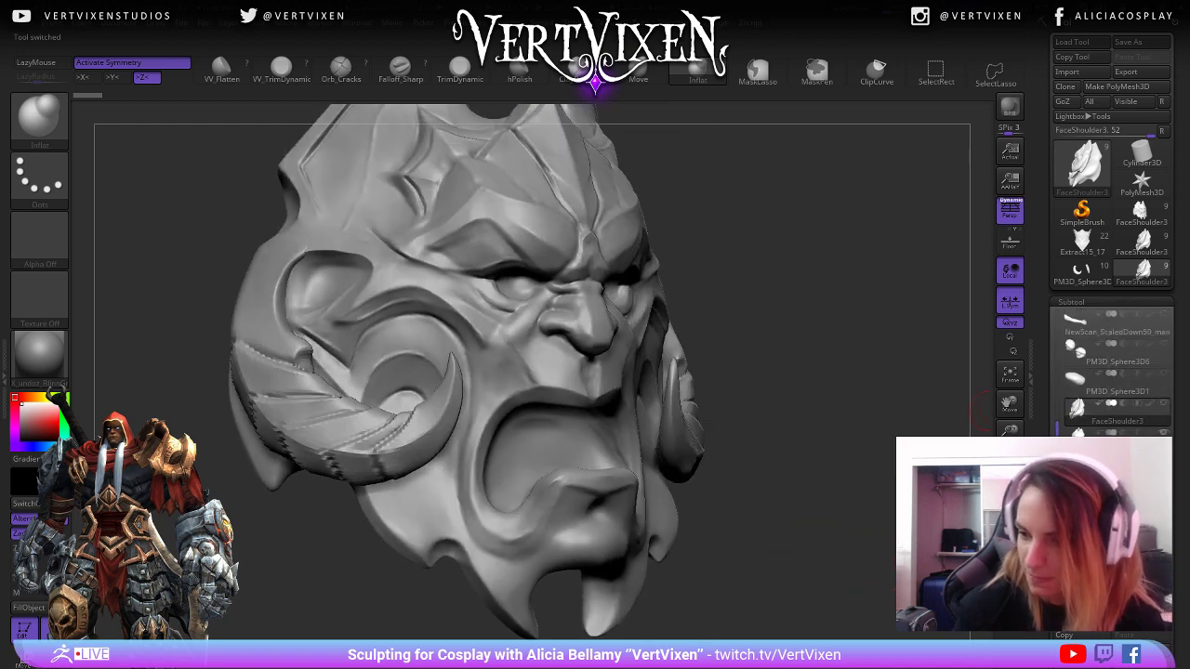
pyautogui.press('ctrl')
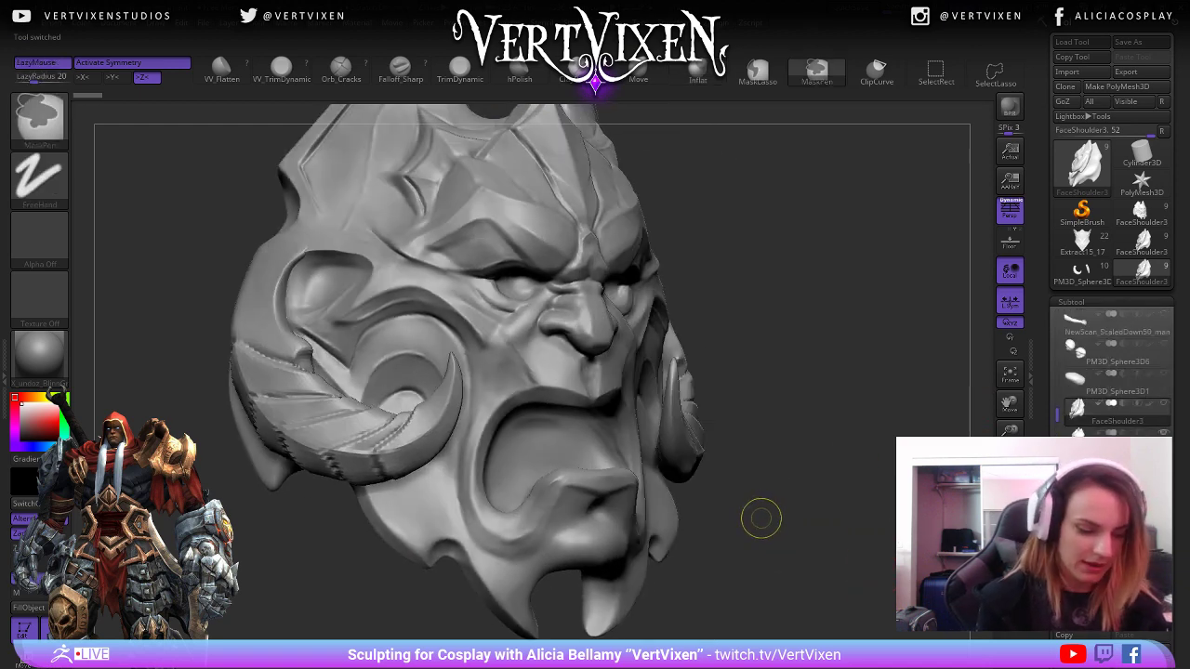
pyautogui.moveTo(760, 520); pyautogui.dragTo(776, 527)
pyautogui.hotkey('shift', 'f')
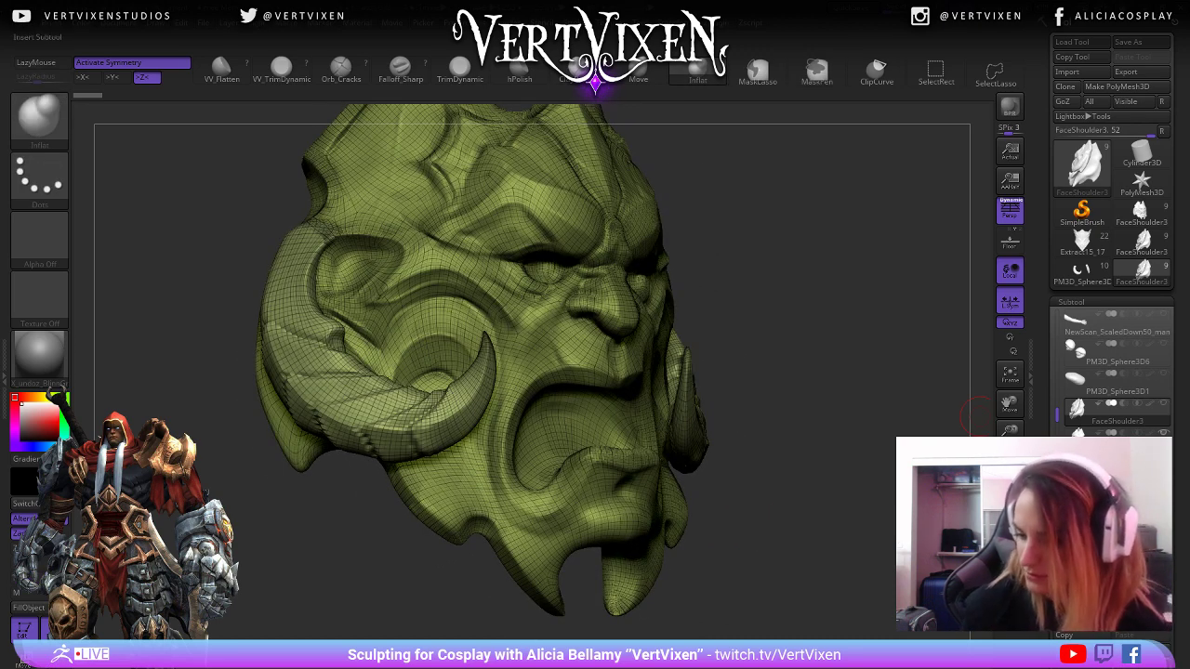
pyautogui.moveTo(1177, 372); pyautogui.dragTo(1177, 310)
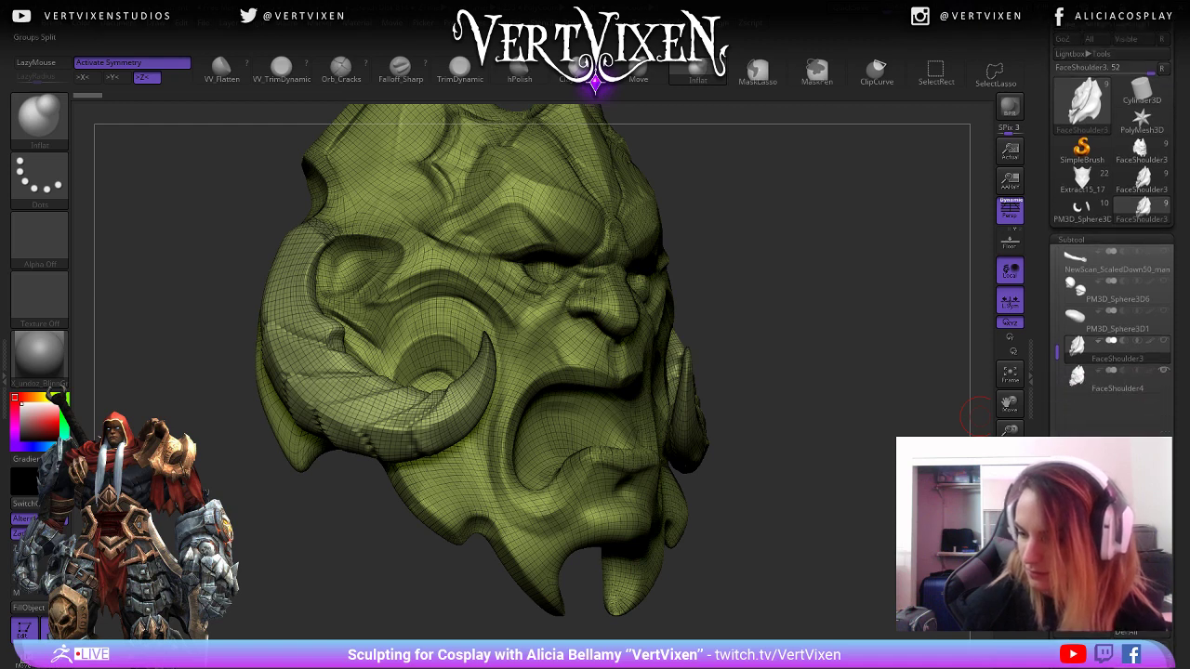
pyautogui.press('Return')
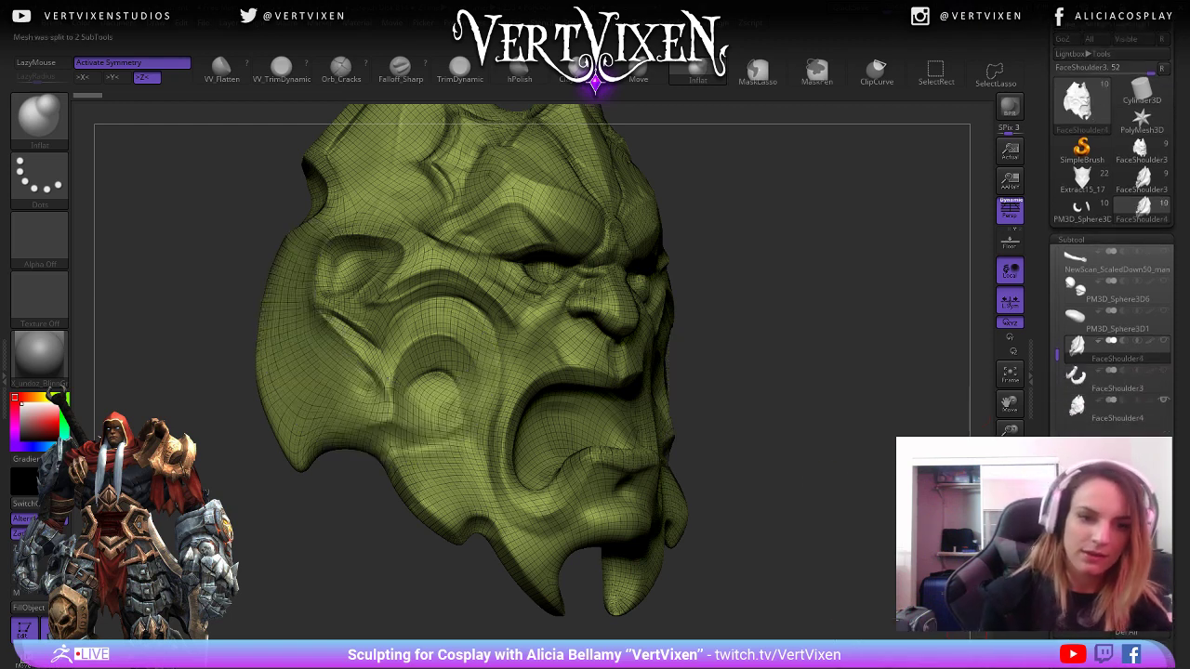
# Select the split-off FaceShoulder3 horns and delete that subtool.
pyautogui.keyDown('alt'); pyautogui.moveTo(793, 535); pyautogui.dragTo(775, 560); pyautogui.keyUp('alt')
pyautogui.click(1115, 376)
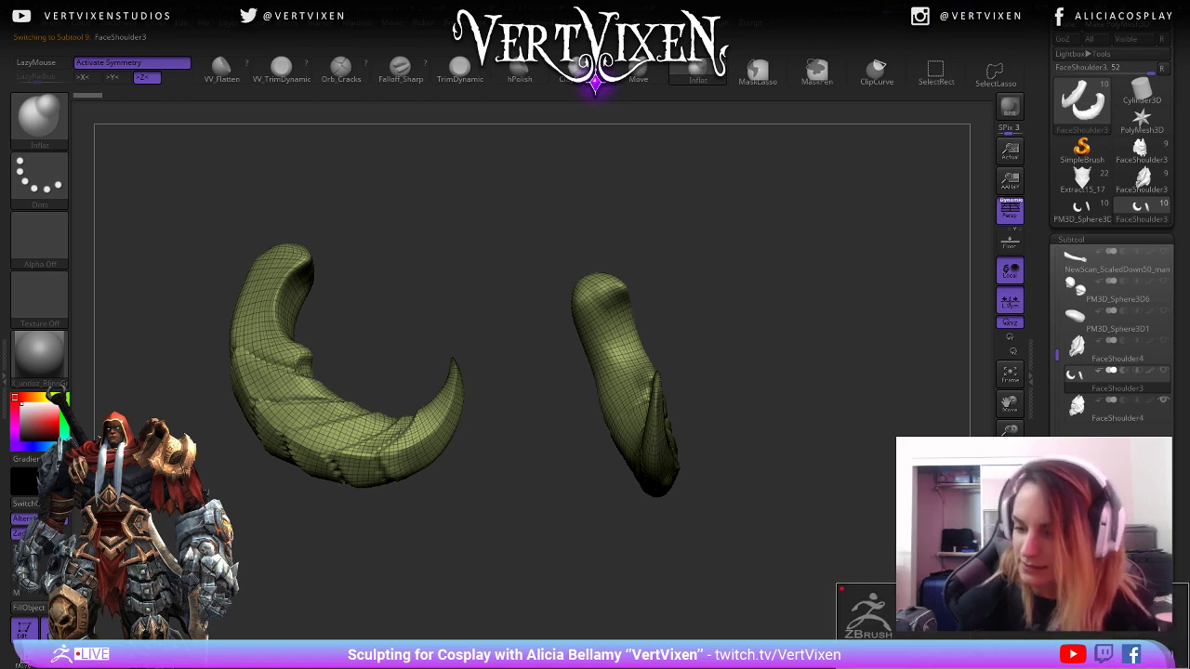
pyautogui.hotkey('ctrl', 'z')
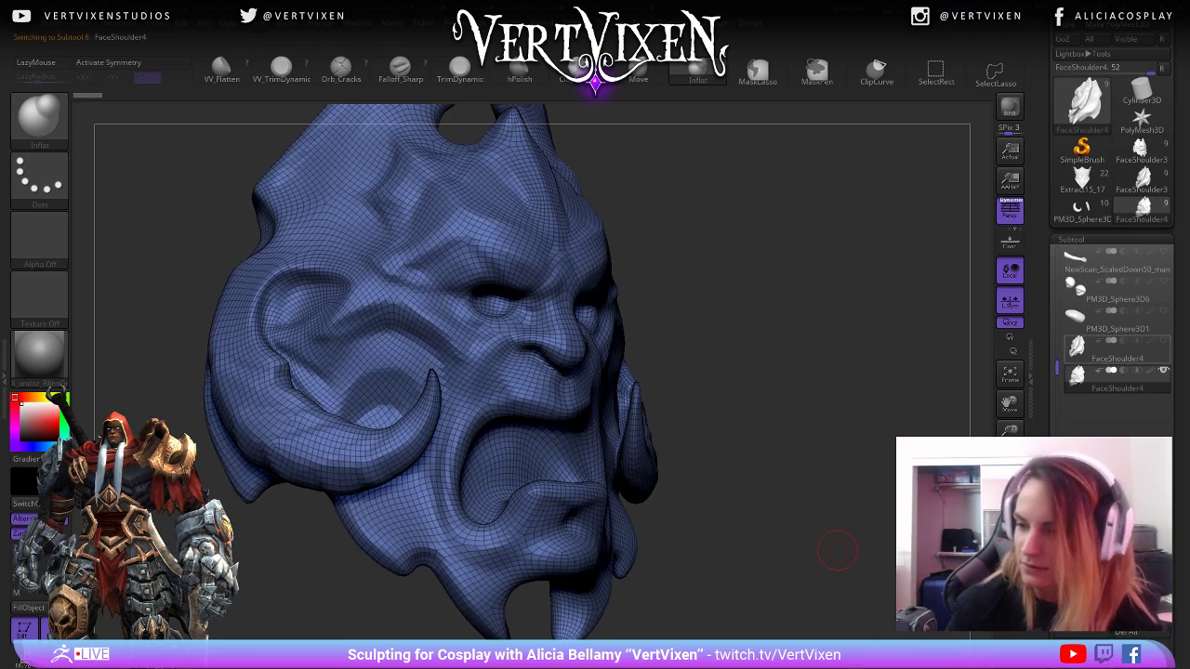
# Select the hornless FaceShoulder4 face and bring in the recovered PM3D_Sphere3D horns as a subtool.
pyautogui.press('Up')
pyautogui.keyDown('alt'); pyautogui.moveTo(781, 489); pyautogui.dragTo(832, 532); pyautogui.keyUp('alt')
pyautogui.press('F1')
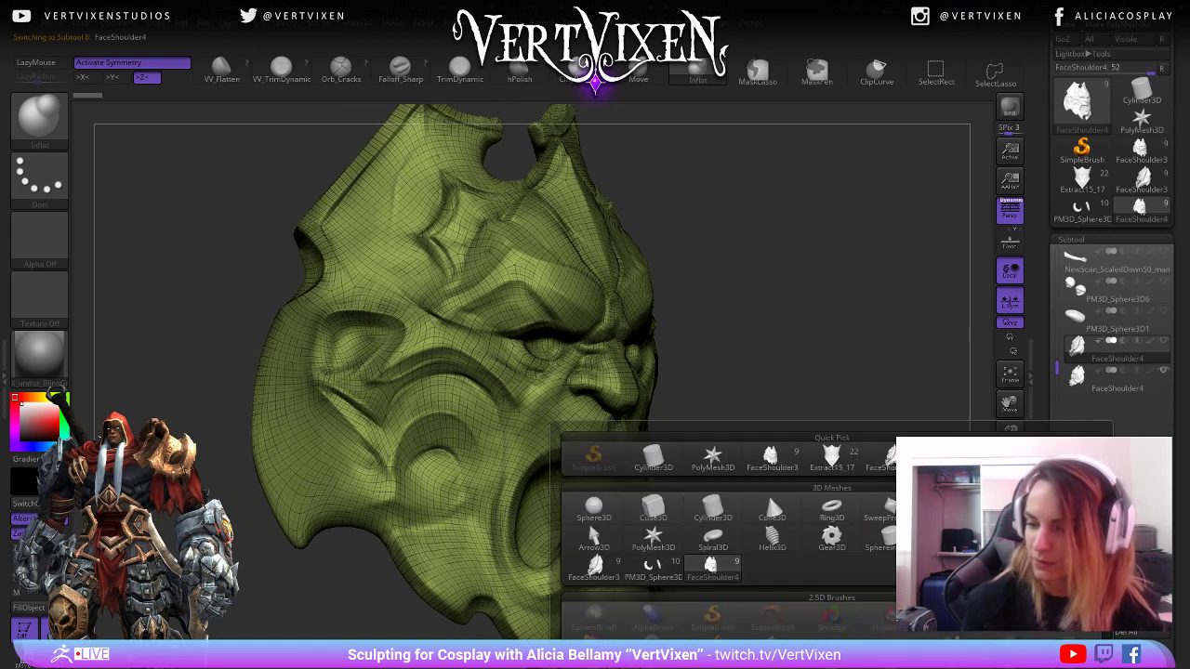
pyautogui.press('F1')
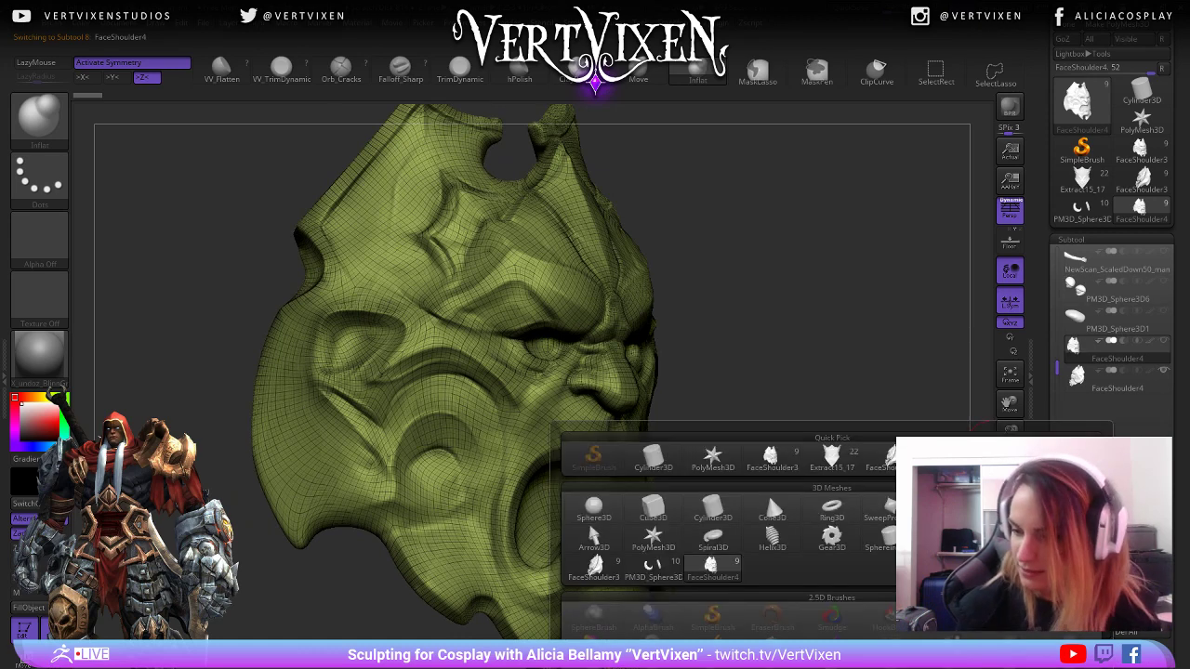
pyautogui.click(951, 458)
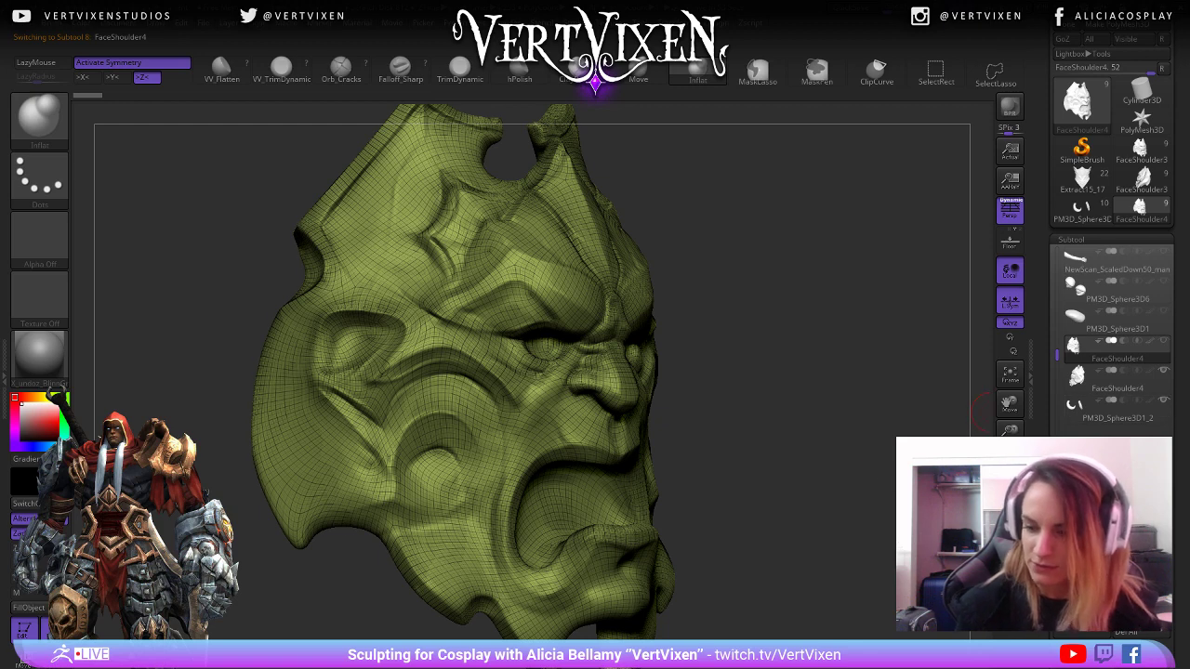
pyautogui.click(1011, 562)
# Select the PM3D_Sphere3D1_2 horns, hide the remeshed FaceShoulder4, and show the detailed hornless face.
pyautogui.keyDown('alt'); pyautogui.moveTo(877, 491); pyautogui.dragTo(855, 483); pyautogui.keyUp('alt')
pyautogui.keyDown('alt'); pyautogui.click(443, 481); pyautogui.keyUp('alt')
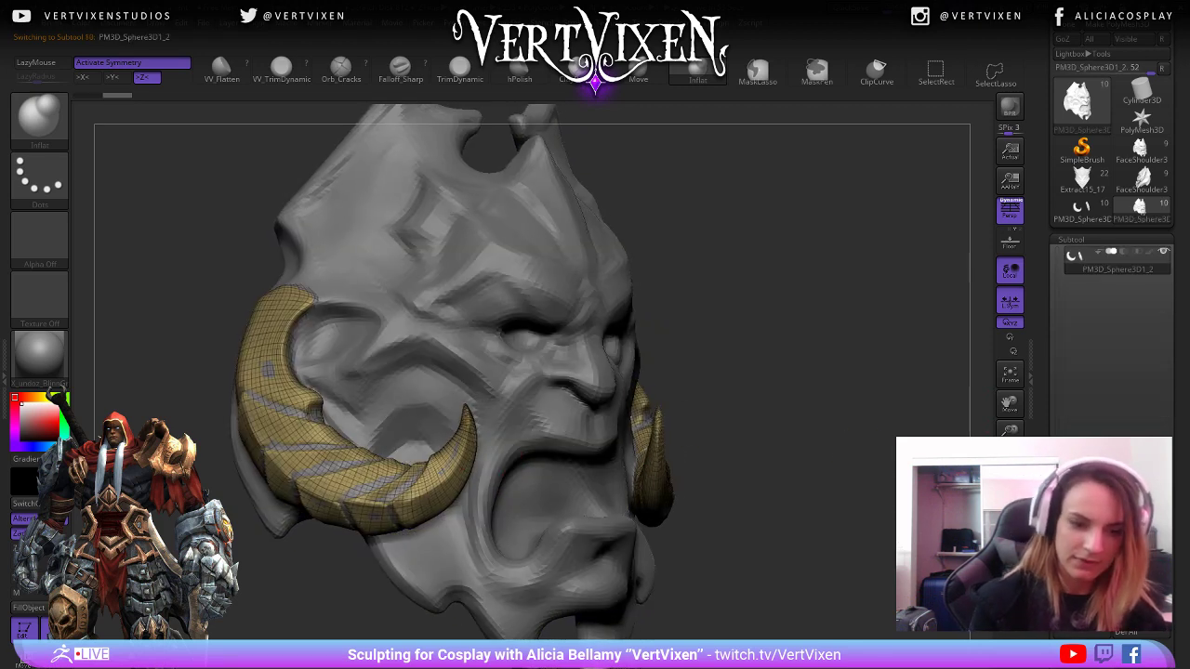
pyautogui.moveTo(934, 467); pyautogui.dragTo(841, 455)
pyautogui.moveTo(1057, 399); pyautogui.dragTo(1105, 351)
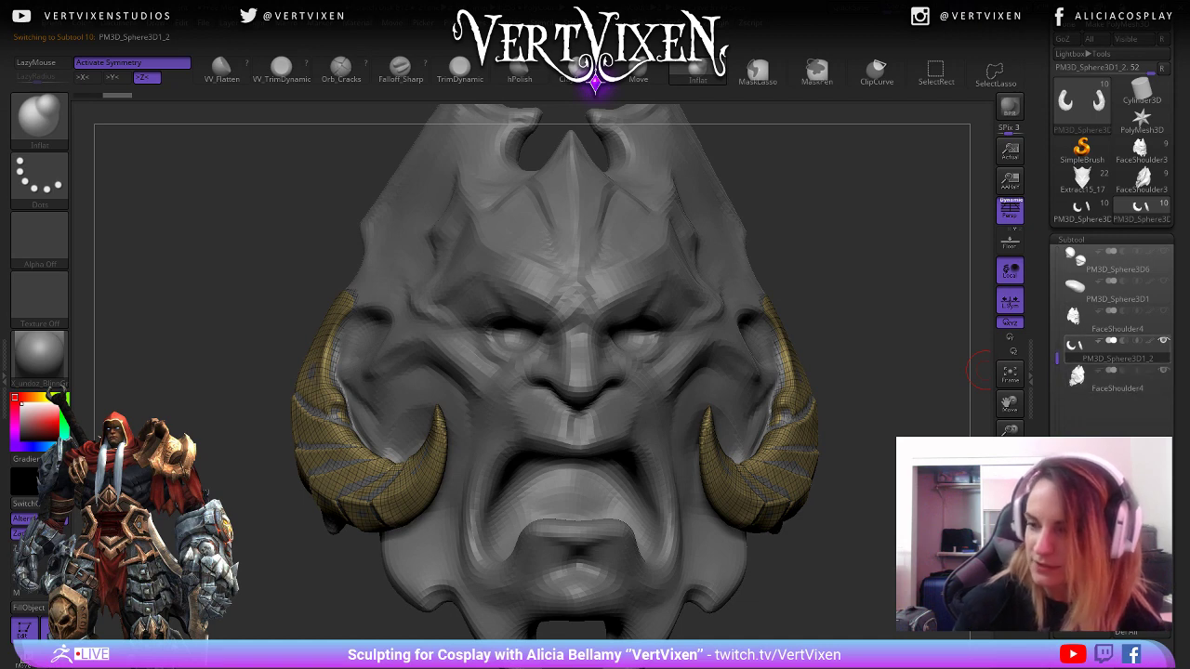
pyautogui.click(1163, 370)
pyautogui.click(1163, 311)
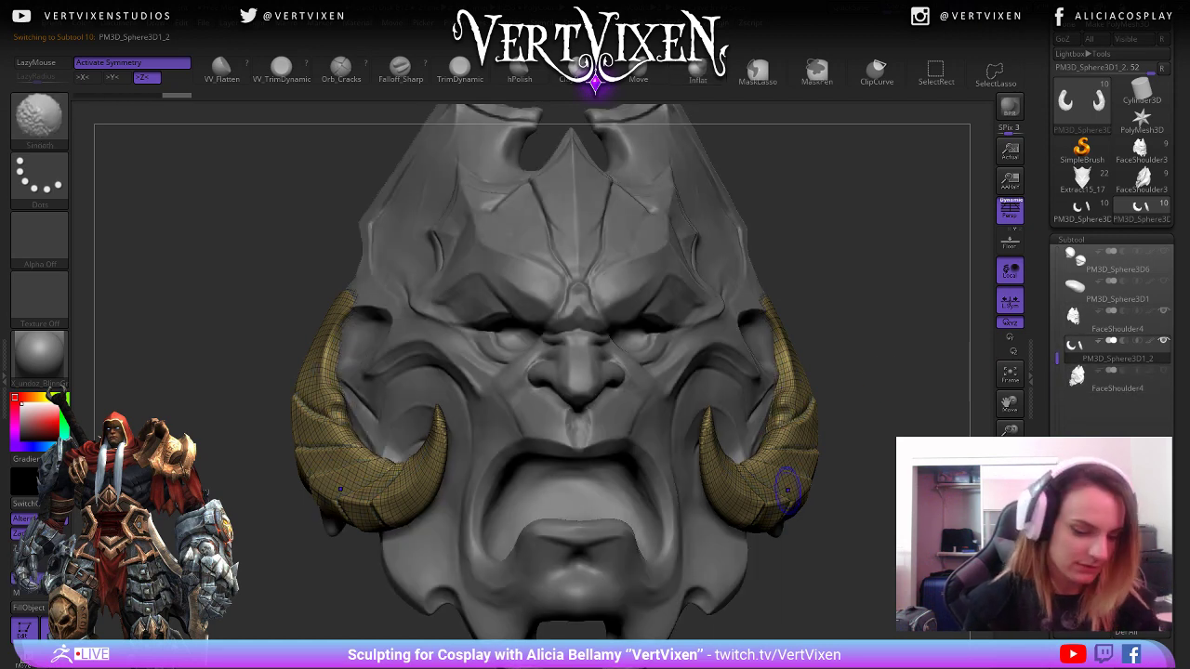
# Turn off the wireframe, check how the horns sit on the face, and quick-save the project.
pyautogui.hotkey('shift', 'f')
pyautogui.moveTo(845, 552); pyautogui.dragTo(860, 574)
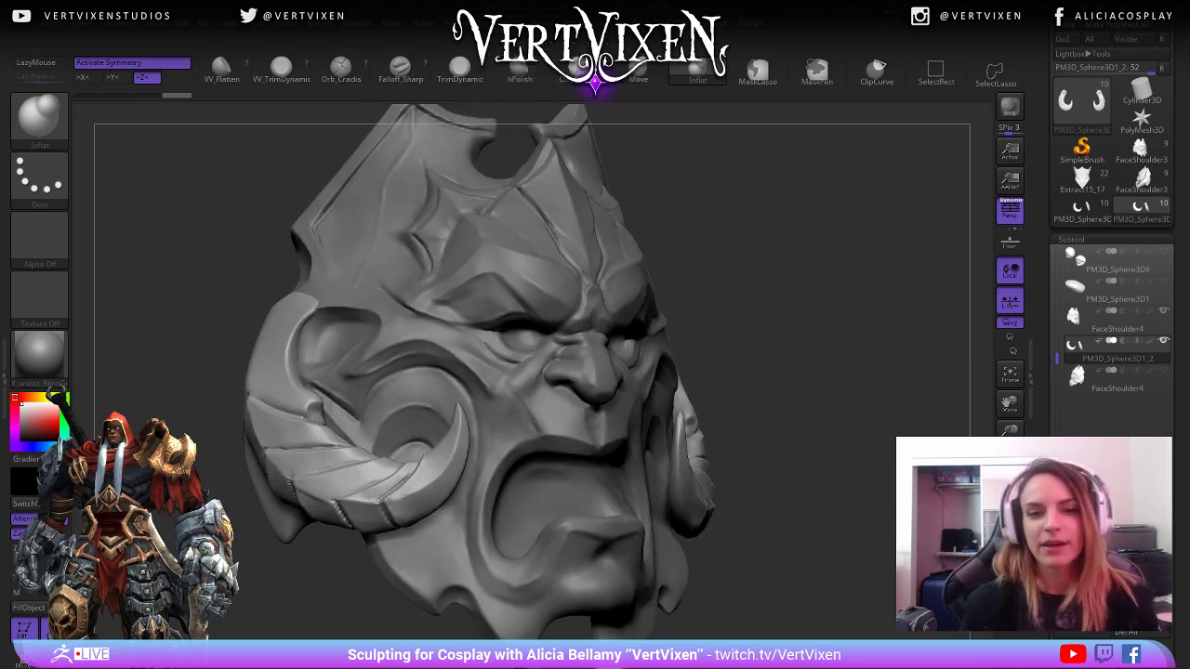
pyautogui.moveTo(801, 469)
pyautogui.keyDown('alt'); pyautogui.mouseDown()
pyautogui.moveTo(797, 417)
pyautogui.moveTo(751, 540)
pyautogui.mouseUp(); pyautogui.keyUp('alt')
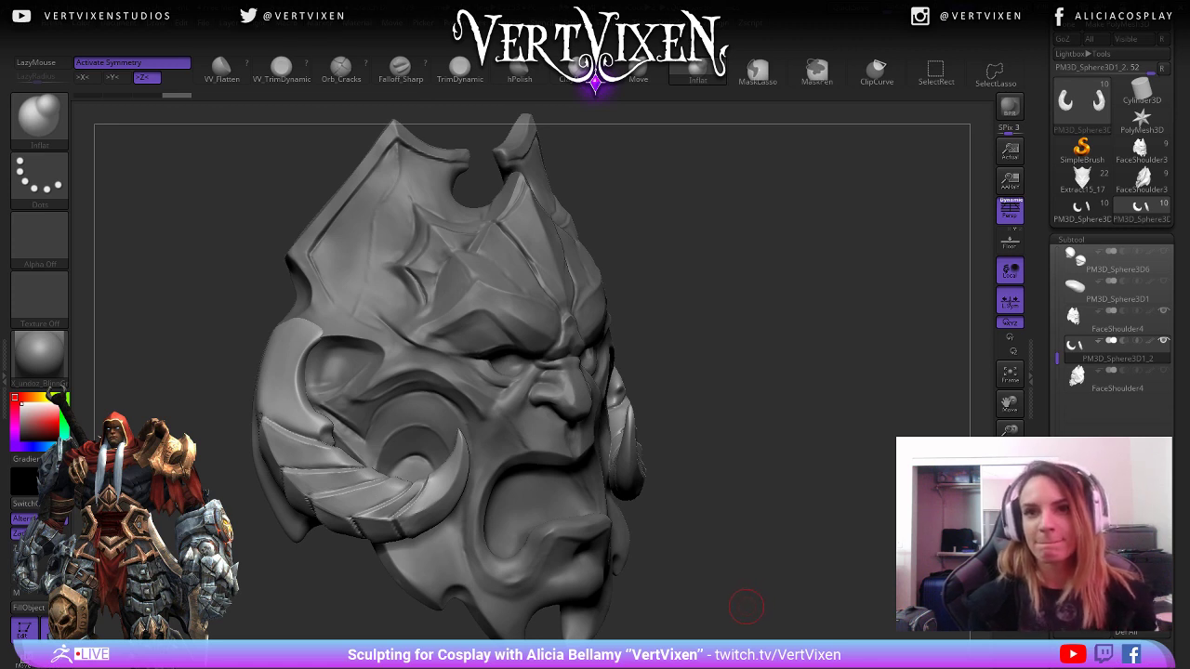
pyautogui.moveTo(757, 574); pyautogui.dragTo(783, 585)
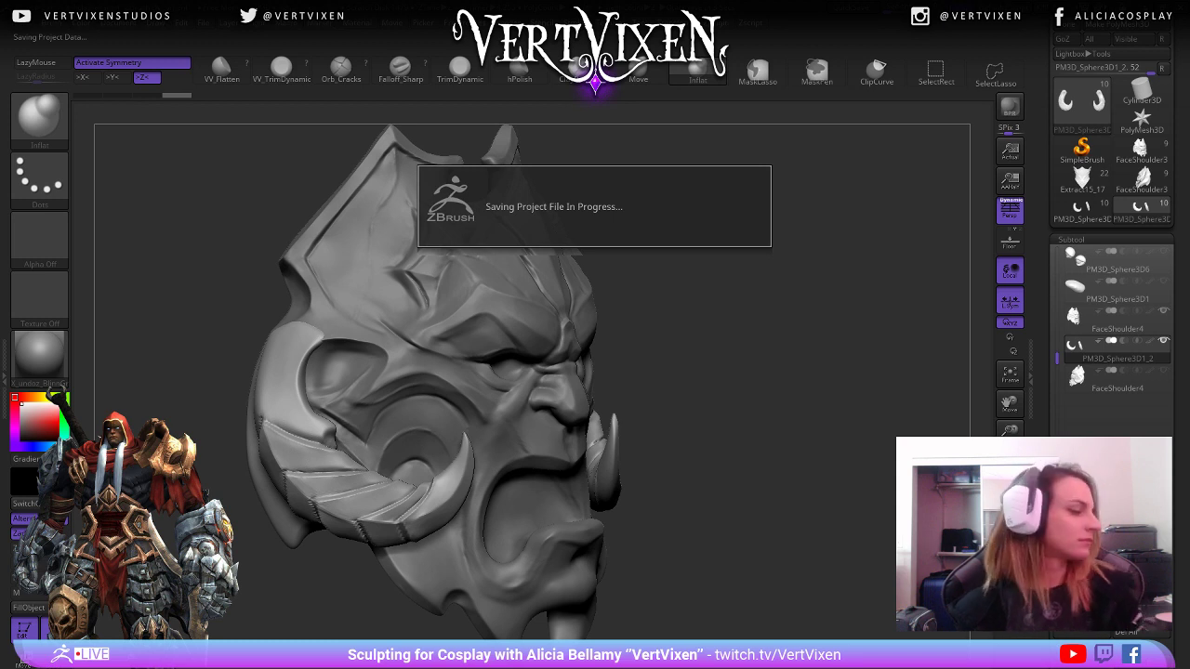
pyautogui.moveTo(783, 585); pyautogui.dragTo(771, 578)
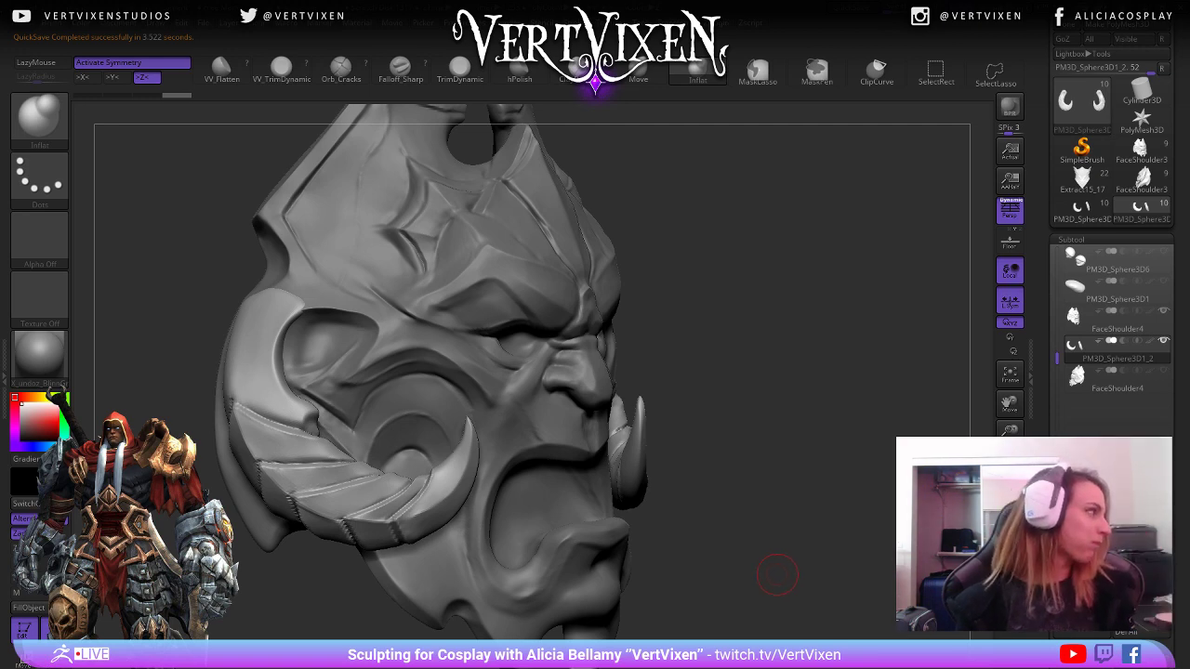
# Switch between the face and the PM3D_Sphere3D1_2 horns while checking the head from the front.
pyautogui.moveTo(795, 525)
pyautogui.mouseDown()
pyautogui.moveTo(800, 403)
pyautogui.moveTo(621, 388)
pyautogui.mouseUp()
pyautogui.keyDown('alt'); pyautogui.click(621, 389); pyautogui.keyUp('alt')
pyautogui.moveTo(836, 414); pyautogui.dragTo(757, 426)
pyautogui.keyDown('alt'); pyautogui.click(720, 422); pyautogui.keyUp('alt')
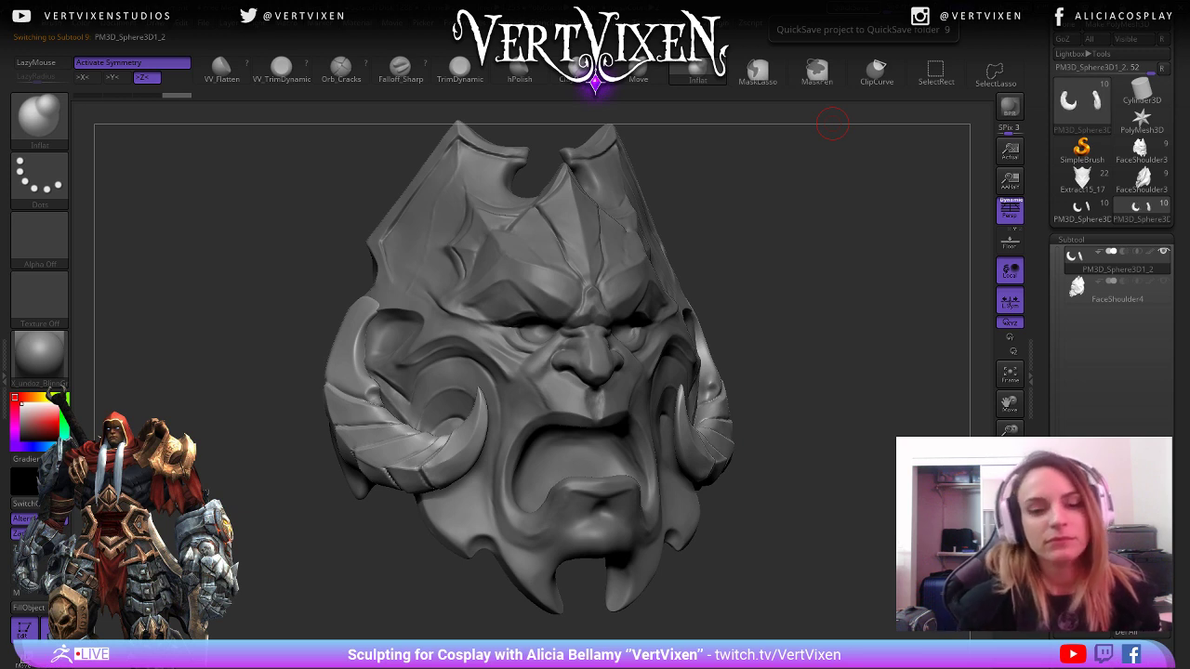
# Select the detailed FaceShoulder4 face and save the work to disk.
pyautogui.moveTo(832, 123); pyautogui.dragTo(984, 269)
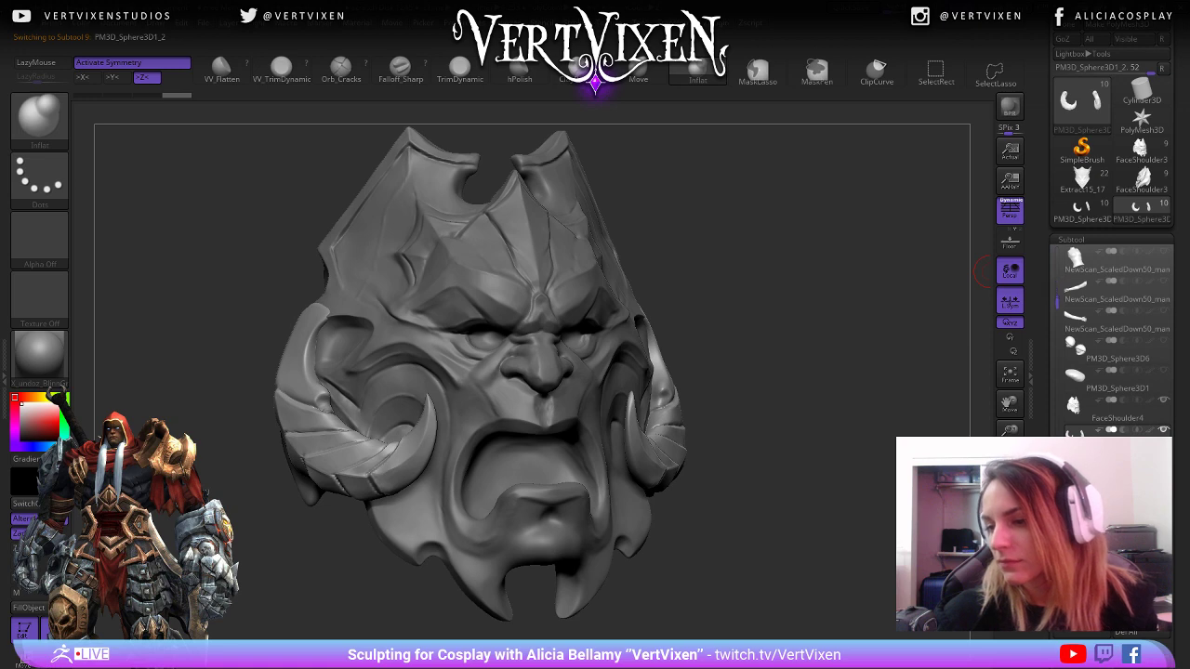
pyautogui.click(1114, 412)
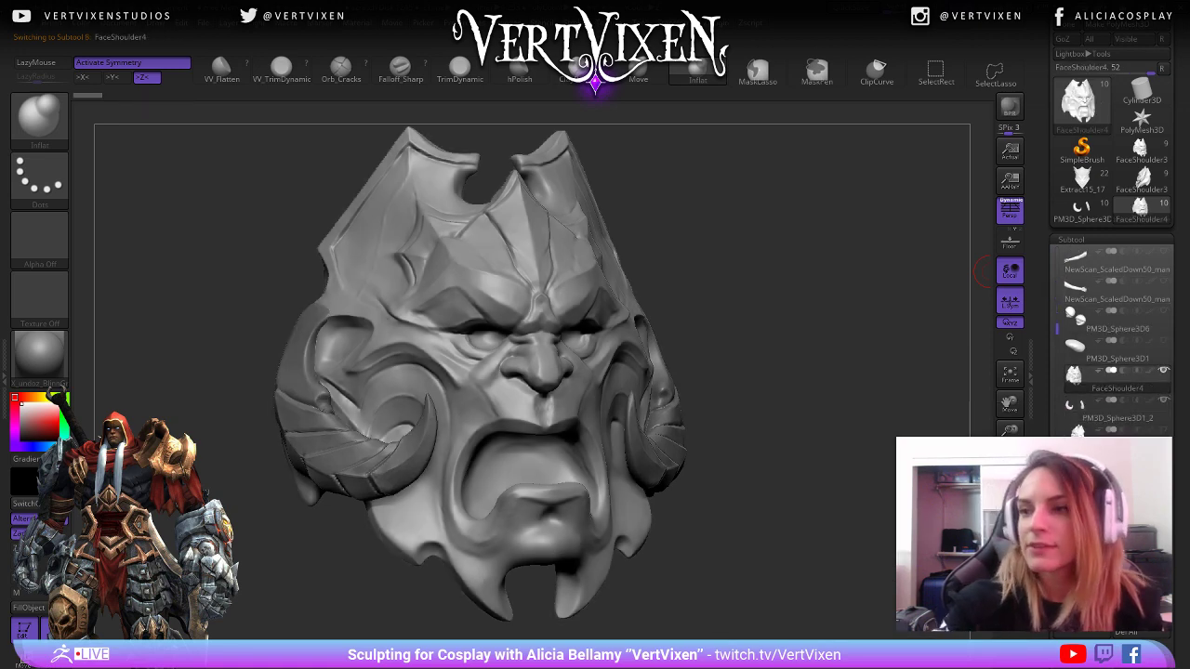
pyautogui.moveTo(1177, 42); pyautogui.dragTo(1177, 104)
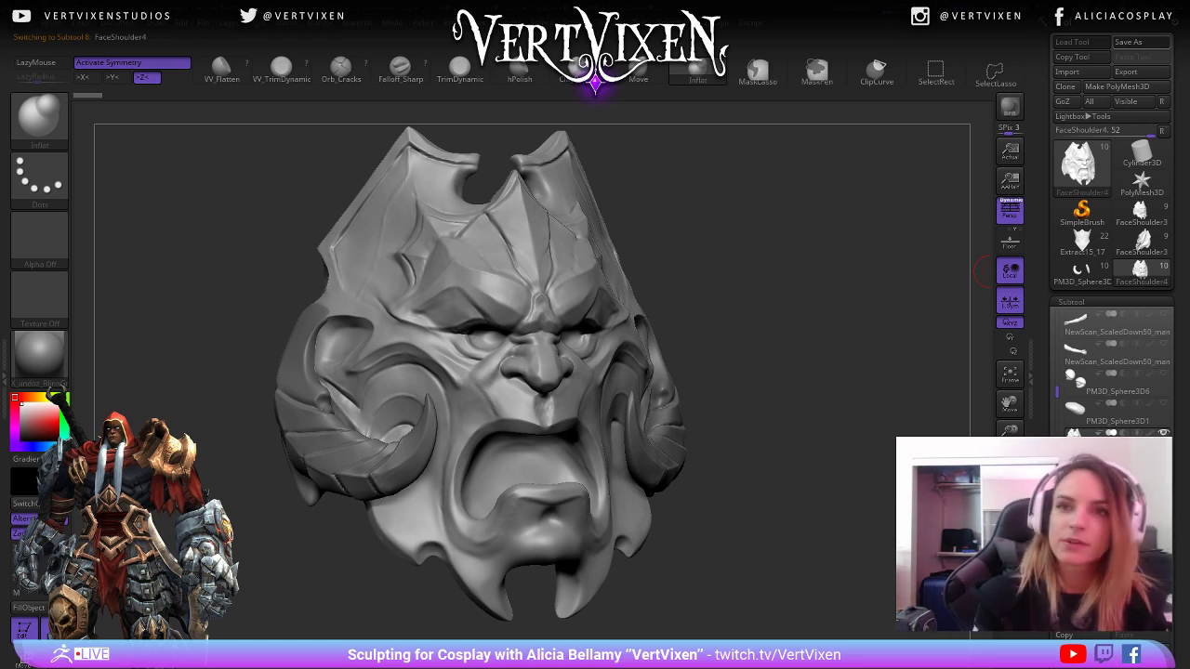
pyautogui.hotkey('ctrl', 's')
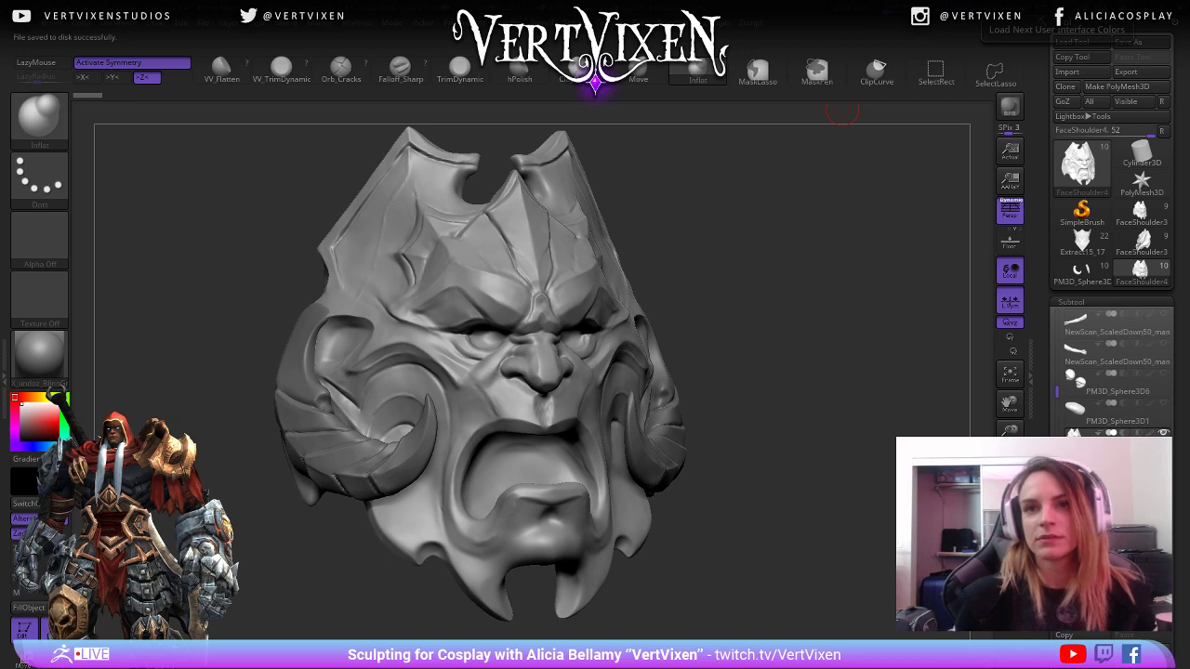
# Merge the PM3D_Sphere3D1_2 horns into the detailed FaceShoulder4 face and check the combined head from an angle.
pyautogui.moveTo(770, 466); pyautogui.dragTo(779, 466)
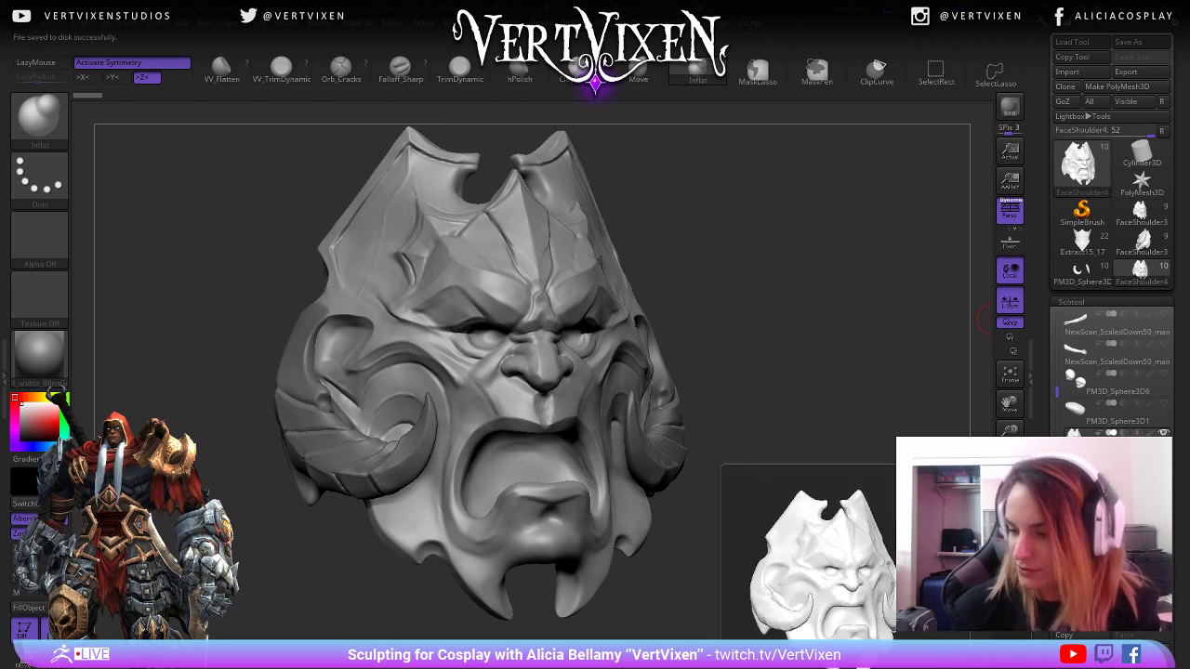
pyautogui.moveTo(1116, 558); pyautogui.dragTo(1116, 543)
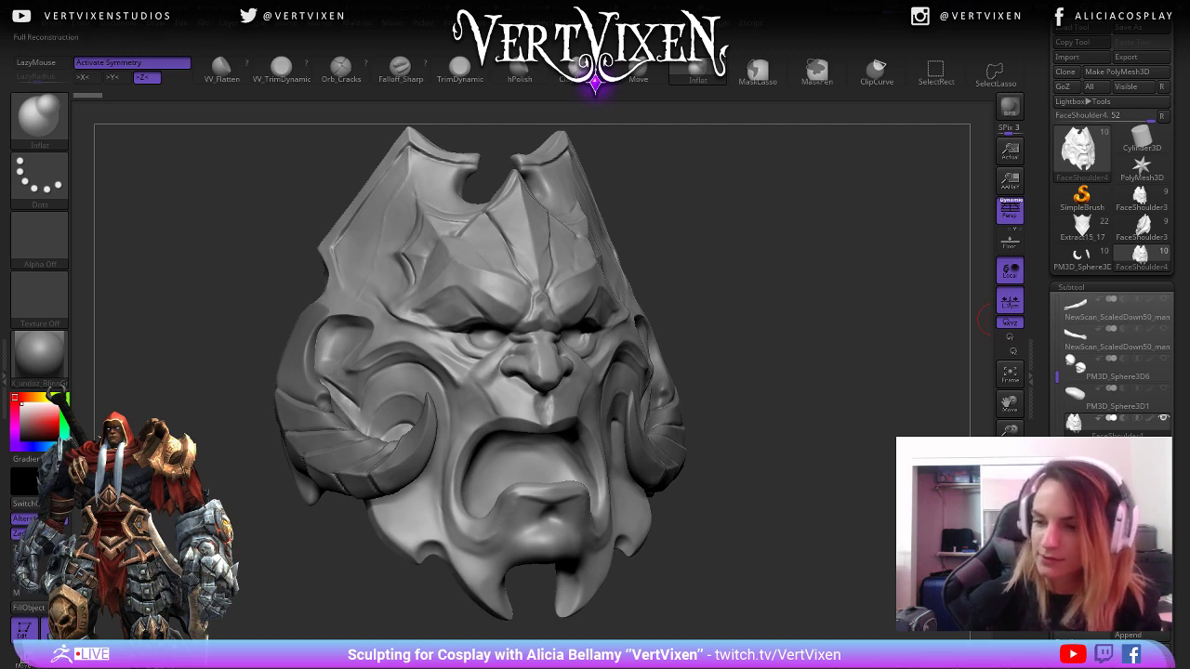
pyautogui.moveTo(981, 321)
pyautogui.keyDown('shift'); pyautogui.mouseDown()
pyautogui.moveTo(825, 569)
pyautogui.moveTo(810, 531)
pyautogui.moveTo(839, 547)
pyautogui.mouseUp(); pyautogui.keyUp('shift')
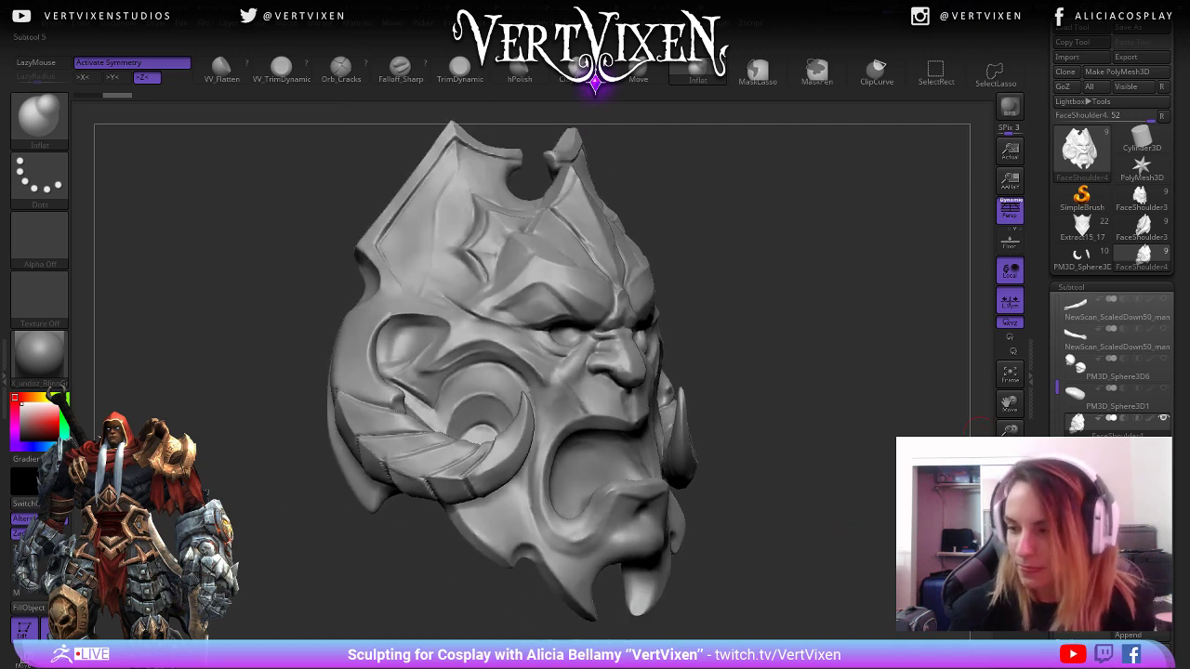
# Select the remeshed FaceShoulder4, raise its subdivision level, and project the merged head's detail onto it.
pyautogui.click(1076, 423)
pyautogui.keyDown('shift'); pyautogui.moveTo(818, 558); pyautogui.dragTo(822, 558); pyautogui.keyUp('shift')
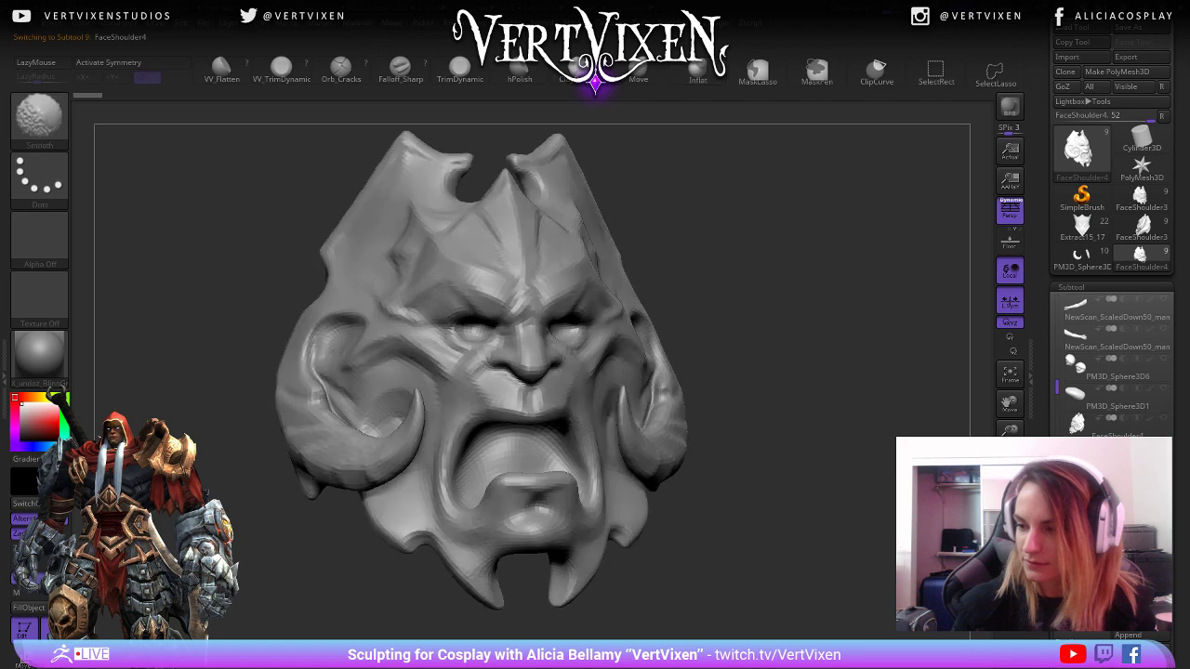
pyautogui.hotkey('shift', 'd')
pyautogui.press('d')
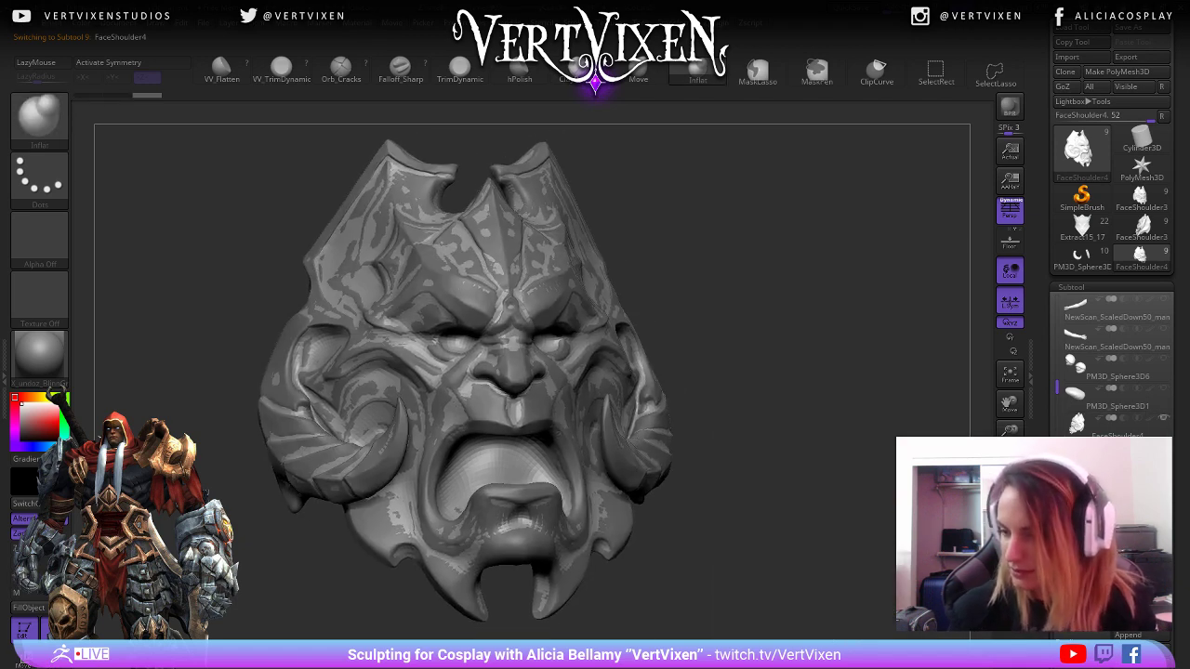
pyautogui.scroll(-3, 1112, 233)
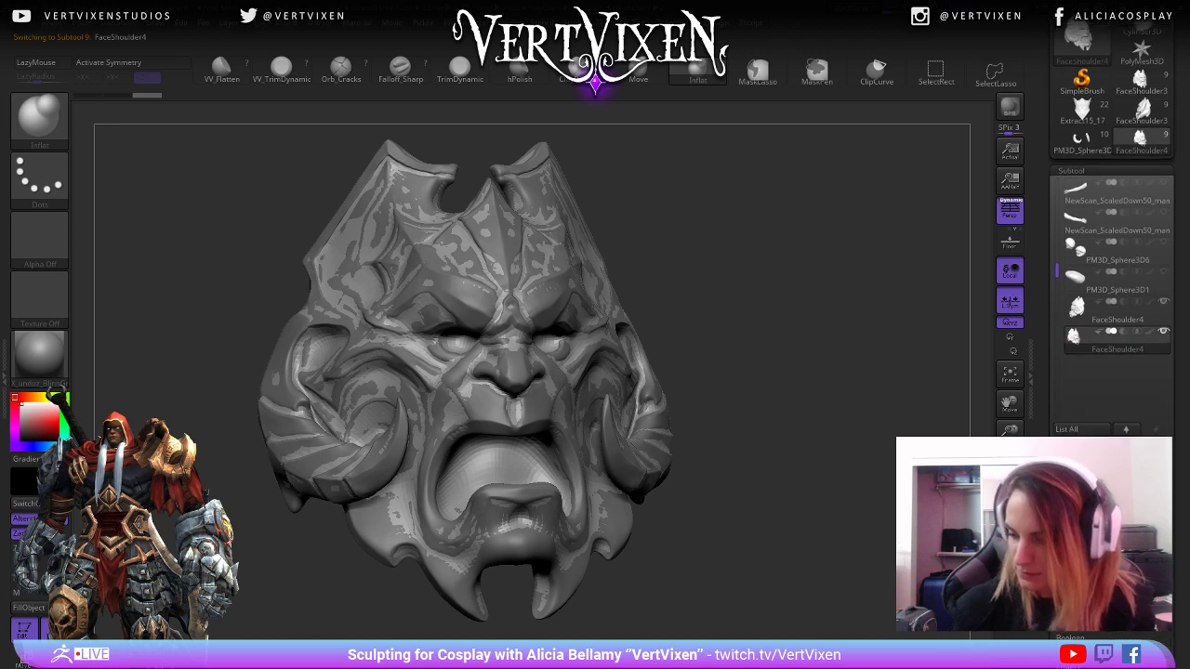
pyautogui.scroll(-2, 1112, 279)
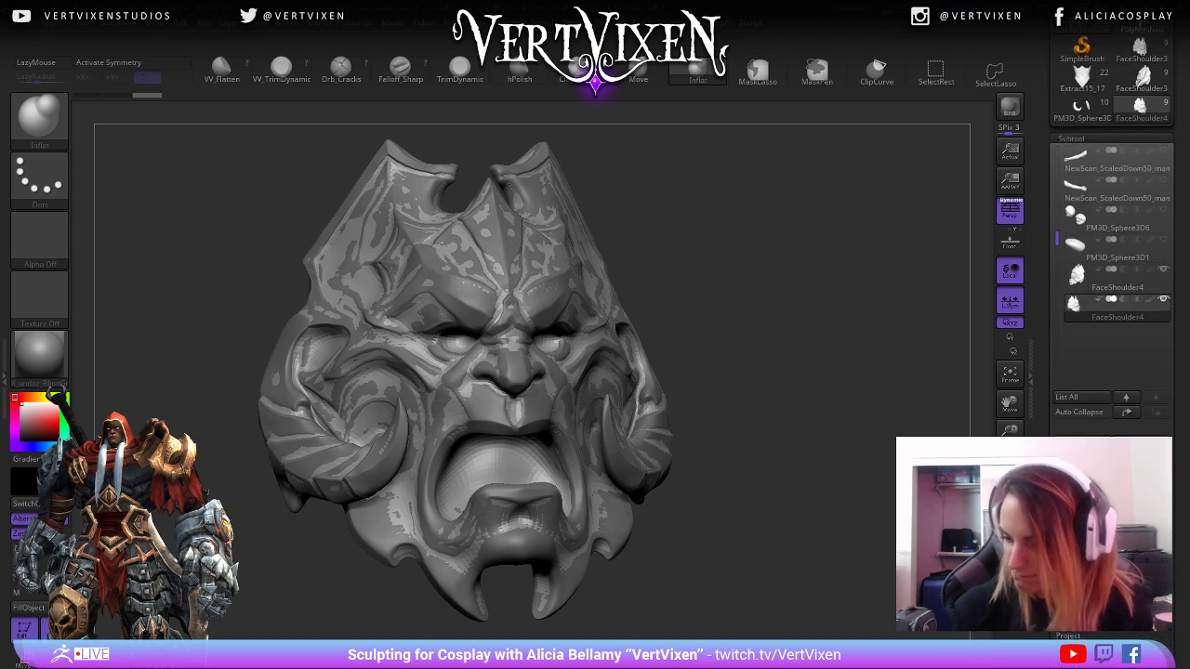
pyautogui.scroll(3, 1112, 279)
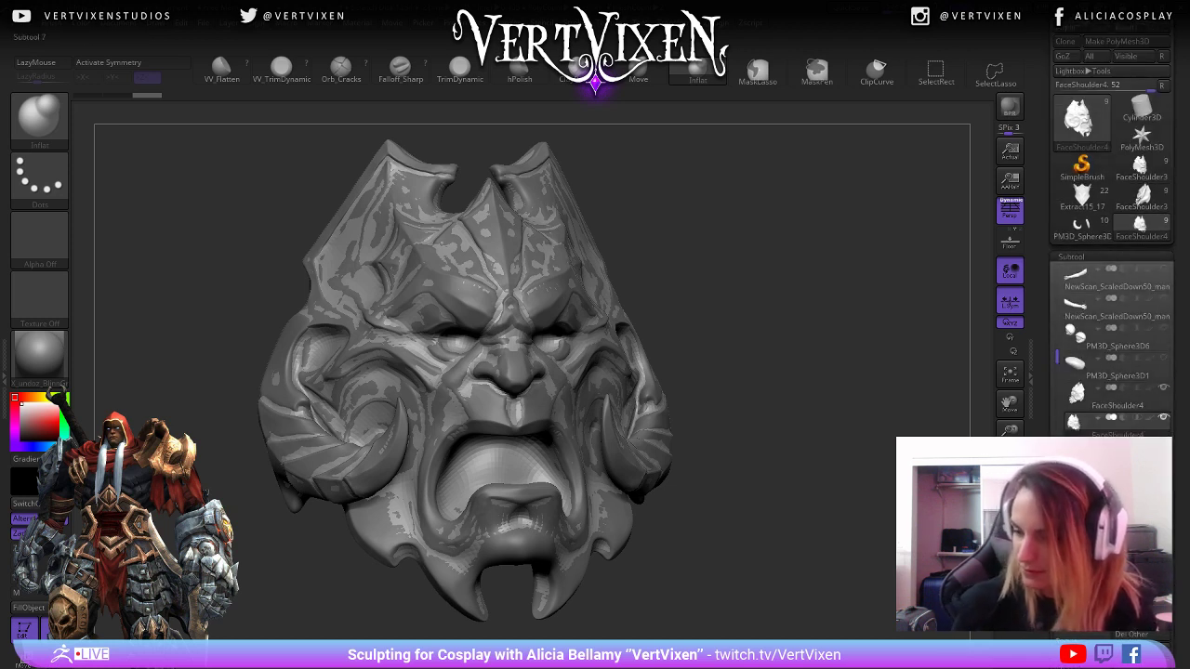
pyautogui.scroll(-7, 1112, 279)
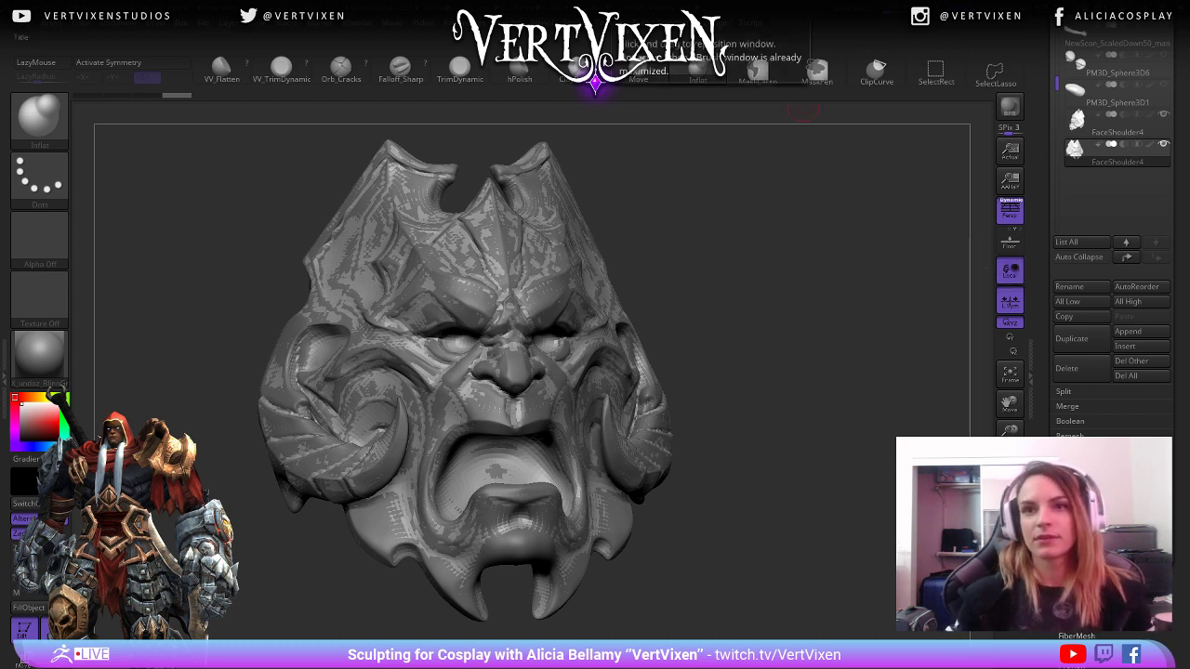
pyautogui.moveTo(802, 110)
pyautogui.mouseDown()
pyautogui.moveTo(787, 364)
pyautogui.moveTo(800, 362)
pyautogui.moveTo(805, 389)
pyautogui.mouseUp()
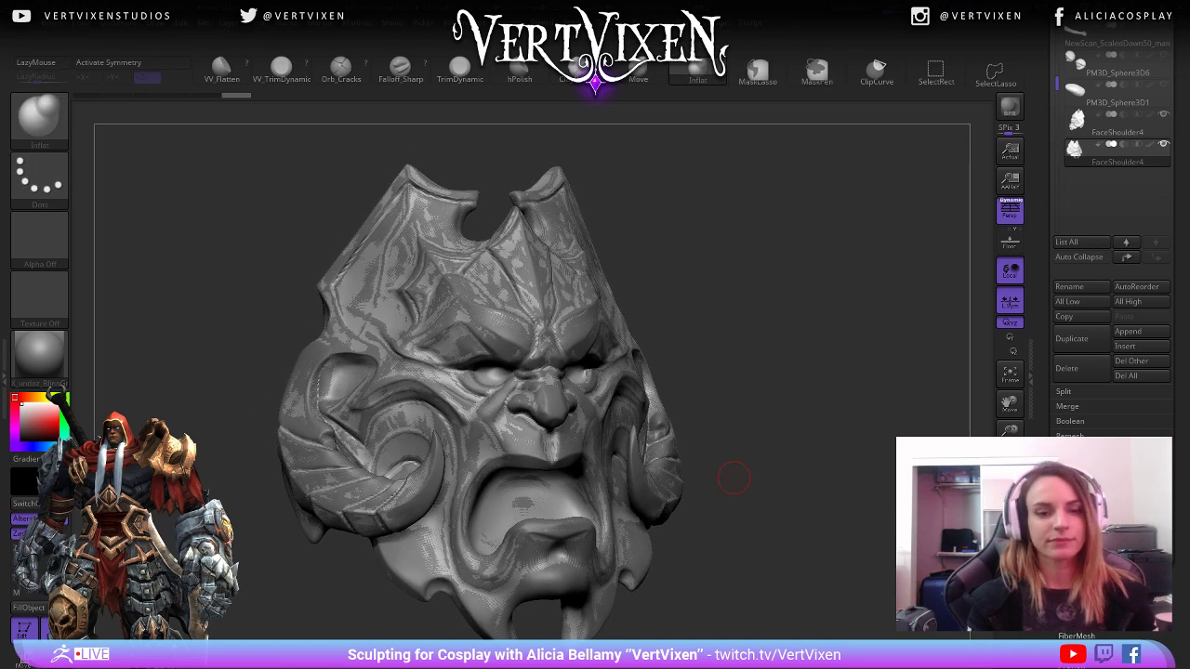
# Project all subtool detail onto the remeshed head again and isolate the head.
pyautogui.keyDown('shift'); pyautogui.moveTo(728, 480); pyautogui.dragTo(801, 510); pyautogui.keyUp('shift')
pyautogui.moveTo(818, 492)
pyautogui.mouseDown()
pyautogui.moveTo(734, 493)
pyautogui.moveTo(820, 489)
pyautogui.moveTo(765, 395)
pyautogui.moveTo(788, 436)
pyautogui.moveTo(800, 288)
pyautogui.moveTo(716, 502)
pyautogui.moveTo(744, 493)
pyautogui.moveTo(537, 541)
pyautogui.mouseUp()
pyautogui.moveTo(762, 520)
pyautogui.mouseDown()
pyautogui.moveTo(848, 532)
pyautogui.moveTo(850, 558)
pyautogui.moveTo(828, 586)
pyautogui.moveTo(805, 558)
pyautogui.moveTo(824, 478)
pyautogui.moveTo(803, 495)
pyautogui.moveTo(809, 519)
pyautogui.moveTo(768, 551)
pyautogui.mouseUp()
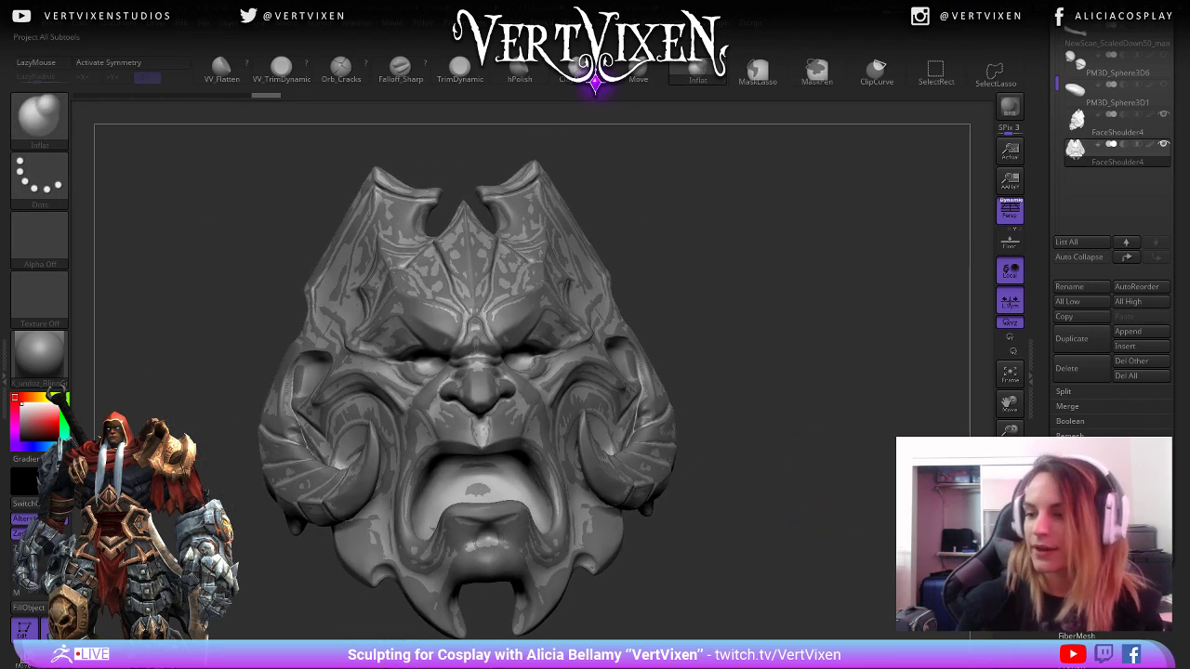
pyautogui.click(1081, 470)
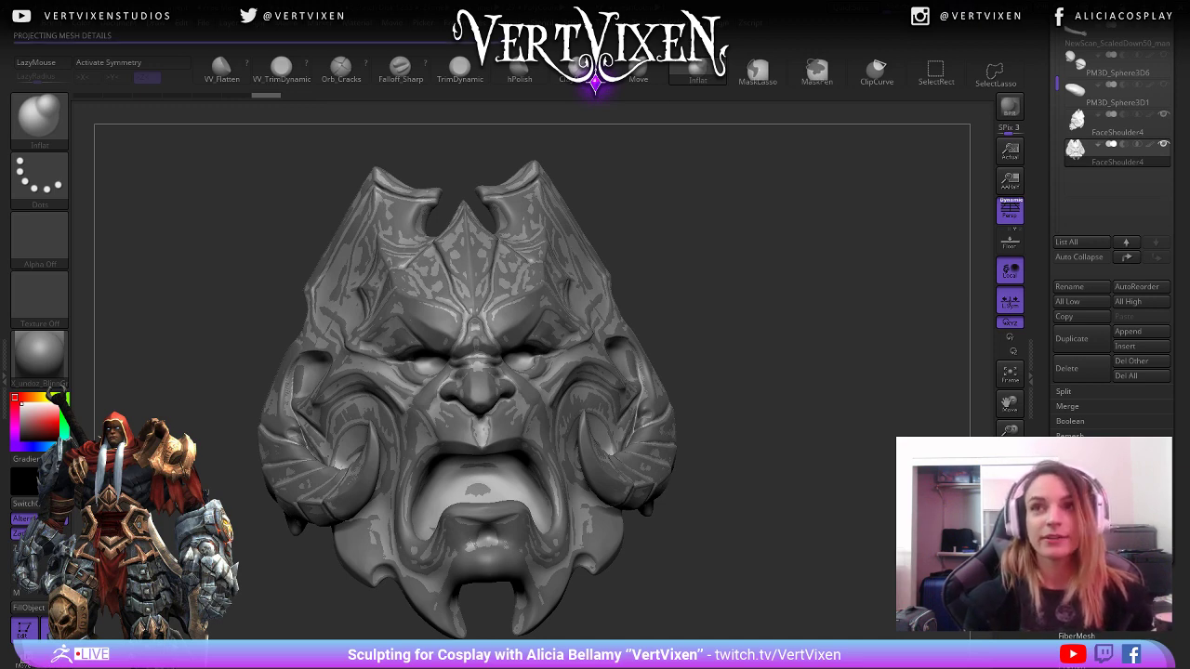
pyautogui.moveTo(749, 475)
pyautogui.mouseDown()
pyautogui.moveTo(754, 454)
pyautogui.moveTo(811, 457)
pyautogui.mouseUp()
pyautogui.click(1010, 567)
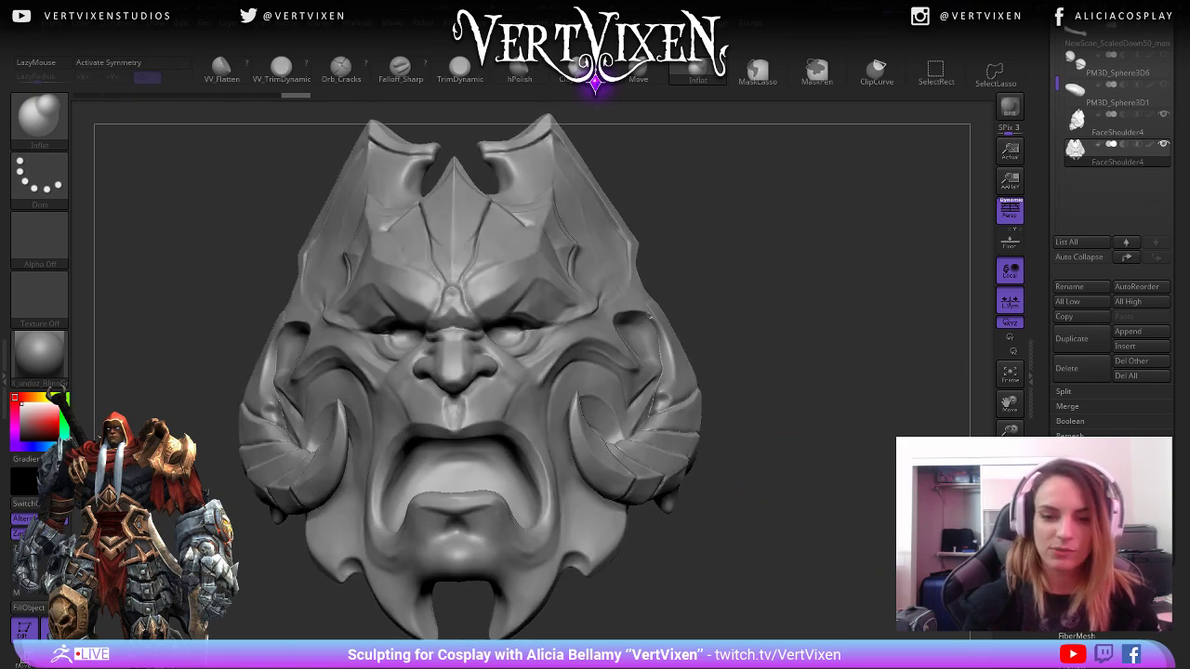
# Turn on Z symmetry and smooth the projection artifacts around the upper edge of the horns.
pyautogui.moveTo(860, 487); pyautogui.dragTo(673, 303)
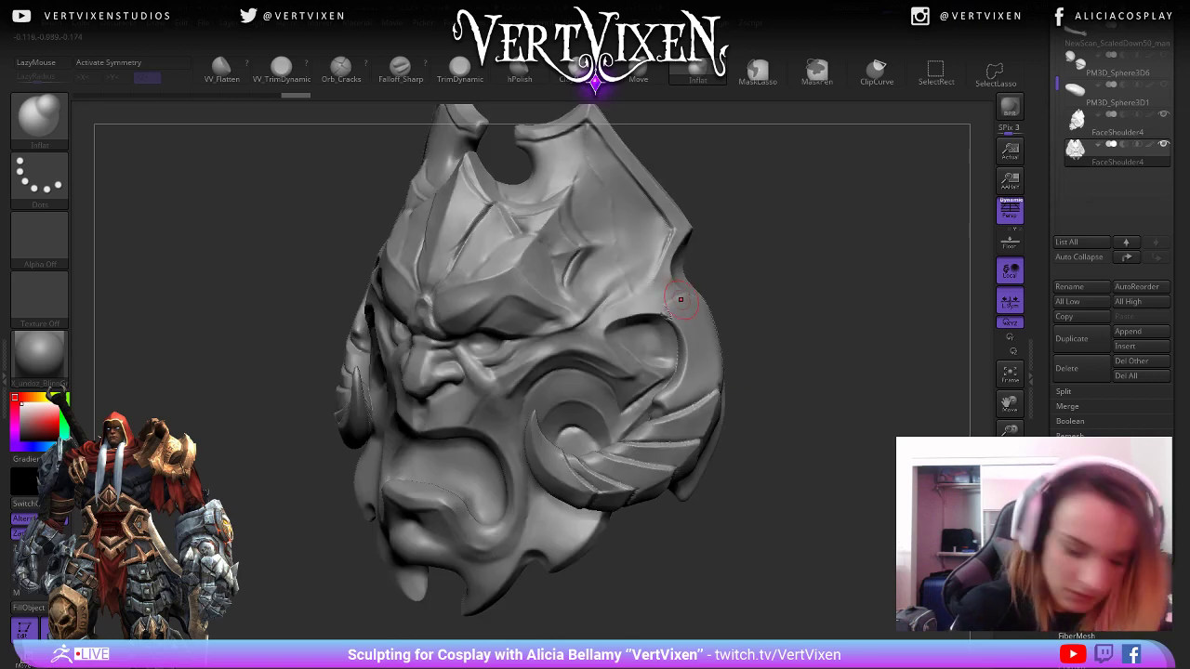
pyautogui.press('x')
pyautogui.press('shift')
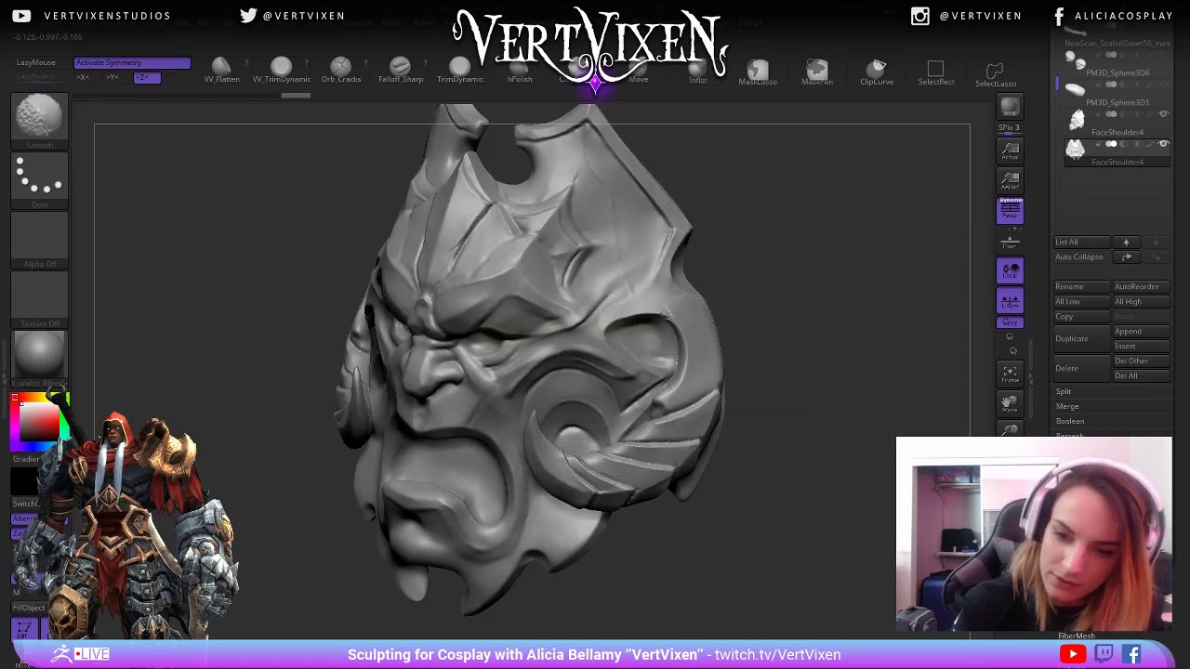
pyautogui.moveTo(695, 287)
pyautogui.mouseDown()
pyautogui.moveTo(680, 292)
pyautogui.moveTo(784, 231)
pyautogui.moveTo(850, 227)
pyautogui.moveTo(837, 203)
pyautogui.moveTo(844, 149)
pyautogui.moveTo(800, 214)
pyautogui.moveTo(725, 279)
pyautogui.moveTo(685, 284)
pyautogui.moveTo(767, 259)
pyautogui.moveTo(681, 365)
pyautogui.mouseUp()
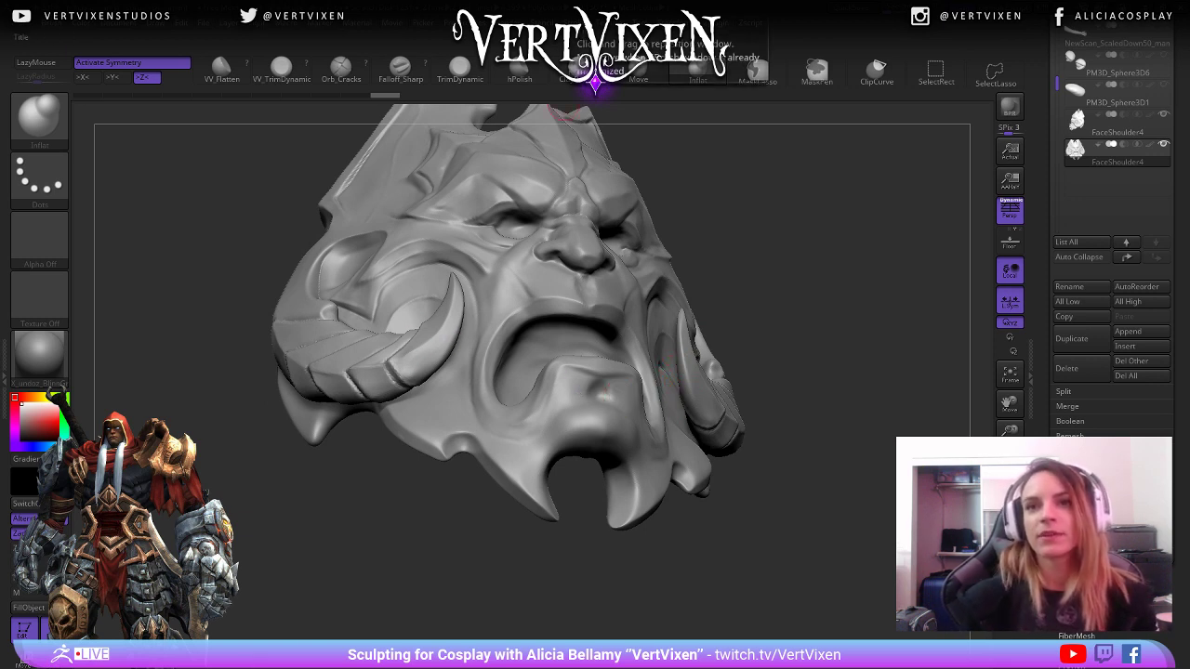
# Subdivide the remeshed head again and project the merged head's detail at the new level.
pyautogui.moveTo(818, 241)
pyautogui.mouseDown()
pyautogui.moveTo(786, 298)
pyautogui.moveTo(793, 312)
pyautogui.moveTo(807, 307)
pyautogui.moveTo(784, 404)
pyautogui.moveTo(791, 427)
pyautogui.moveTo(789, 412)
pyautogui.moveTo(833, 409)
pyautogui.moveTo(797, 433)
pyautogui.moveTo(795, 527)
pyautogui.moveTo(781, 532)
pyautogui.mouseUp()
pyautogui.hotkey('ctrl', 'd')
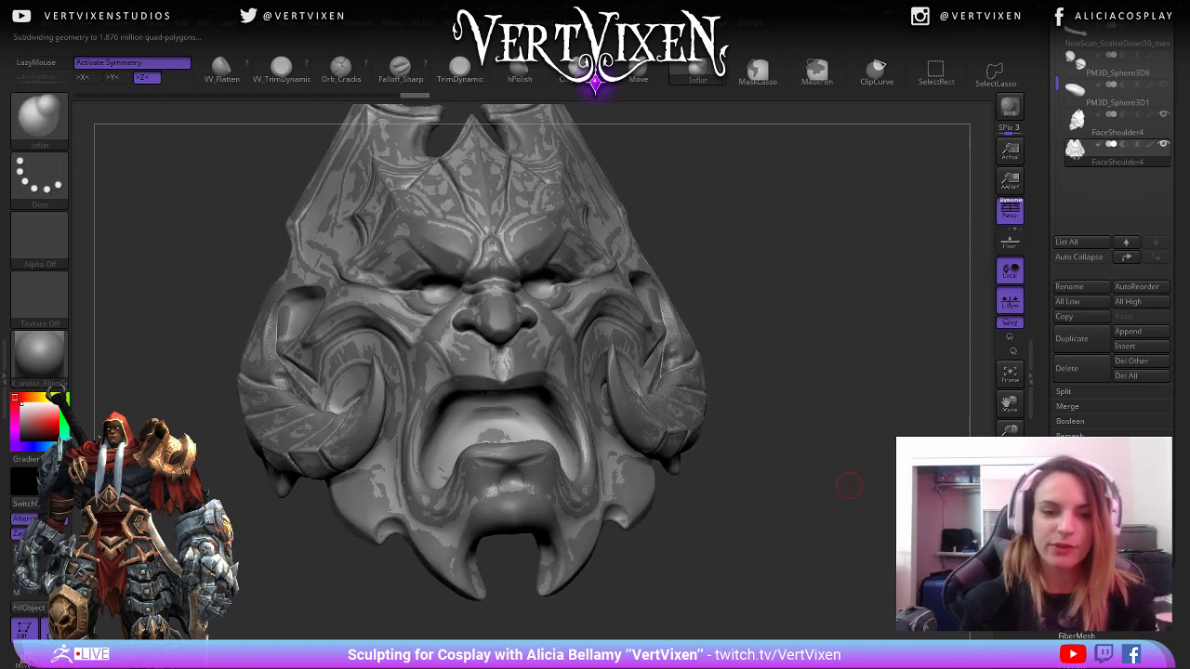
pyautogui.moveTo(849, 482); pyautogui.dragTo(876, 511)
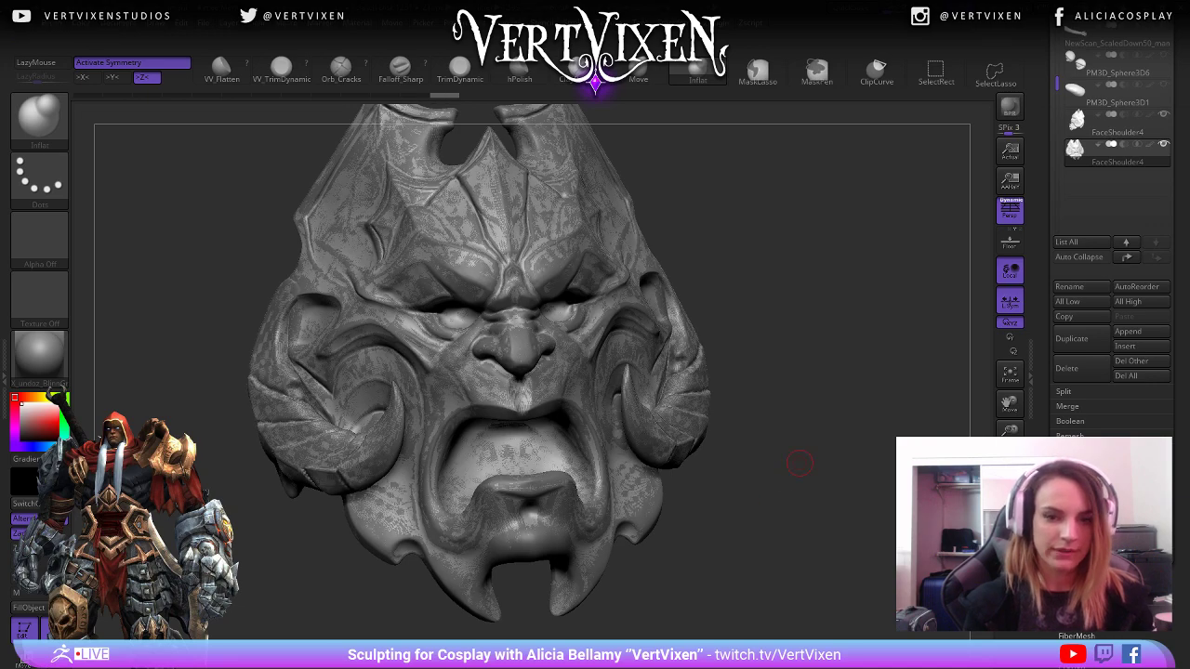
# Step through the subdivision levels and smooth the area where the horns meet the face above the ears.
pyautogui.moveTo(801, 455)
pyautogui.mouseDown()
pyautogui.moveTo(826, 447)
pyautogui.moveTo(829, 459)
pyautogui.moveTo(791, 448)
pyautogui.moveTo(860, 428)
pyautogui.mouseUp()
pyautogui.hotkey('shift', 'd')
pyautogui.moveTo(207, 428); pyautogui.dragTo(425, 319)
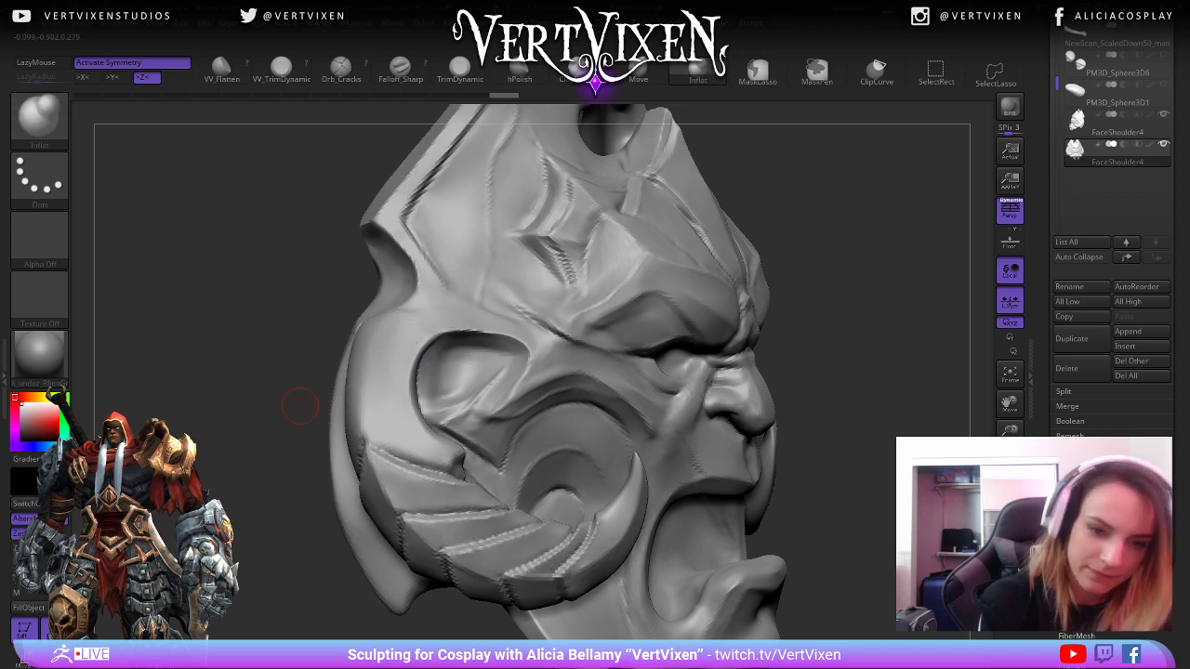
pyautogui.press('d')
pyautogui.keyDown('shift'); pyautogui.moveTo(439, 344); pyautogui.dragTo(380, 343); pyautogui.keyUp('shift')
pyautogui.moveTo(298, 399); pyautogui.dragTo(224, 395)
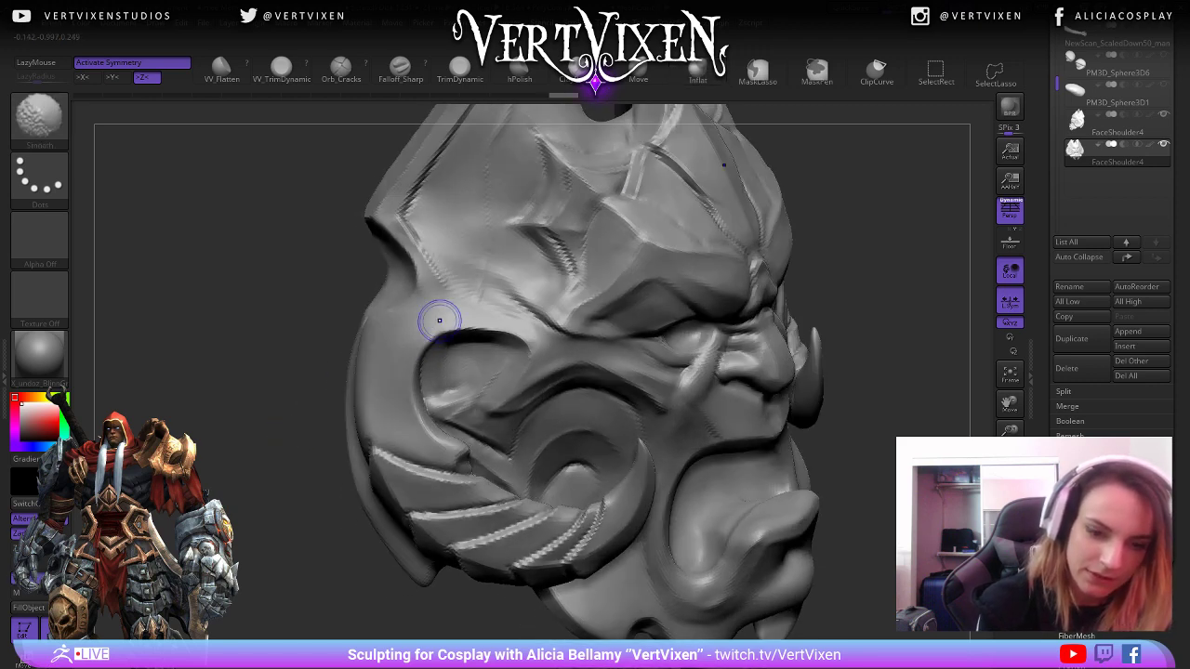
pyautogui.keyDown('shift'); pyautogui.moveTo(438, 321); pyautogui.dragTo(409, 353); pyautogui.keyUp('shift')
pyautogui.moveTo(292, 472); pyautogui.dragTo(247, 497)
pyautogui.moveTo(287, 456)
pyautogui.mouseDown()
pyautogui.moveTo(191, 456)
pyautogui.moveTo(502, 451)
pyautogui.moveTo(372, 455)
pyautogui.mouseUp()
pyautogui.moveTo(576, 311)
pyautogui.mouseDown()
pyautogui.moveTo(761, 310)
pyautogui.moveTo(884, 372)
pyautogui.mouseUp()
pyautogui.press('f')
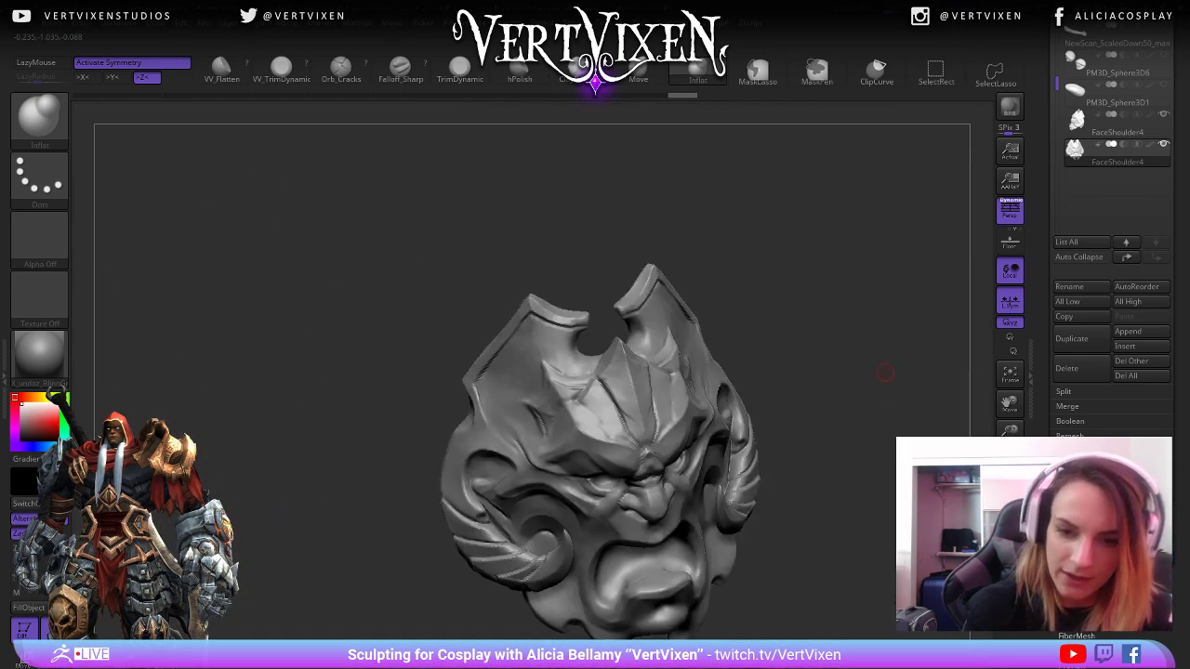
# Raise the head's subdivision level and place a snapshot of it beside the live model for comparison.
pyautogui.moveTo(861, 478)
pyautogui.mouseDown()
pyautogui.moveTo(757, 390)
pyautogui.moveTo(762, 372)
pyautogui.moveTo(716, 381)
pyautogui.moveTo(744, 428)
pyautogui.moveTo(692, 430)
pyautogui.mouseUp()
pyautogui.hotkey('ctrl', 'd')
pyautogui.moveTo(700, 353)
pyautogui.mouseDown()
pyautogui.moveTo(711, 355)
pyautogui.moveTo(712, 268)
pyautogui.moveTo(730, 270)
pyautogui.moveTo(744, 301)
pyautogui.moveTo(837, 307)
pyautogui.moveTo(781, 321)
pyautogui.moveTo(777, 391)
pyautogui.moveTo(725, 401)
pyautogui.mouseUp()
pyautogui.moveTo(734, 476)
pyautogui.mouseDown()
pyautogui.moveTo(733, 462)
pyautogui.moveTo(703, 477)
pyautogui.moveTo(1064, 482)
pyautogui.mouseUp()
pyautogui.hotkey('shift', 's')
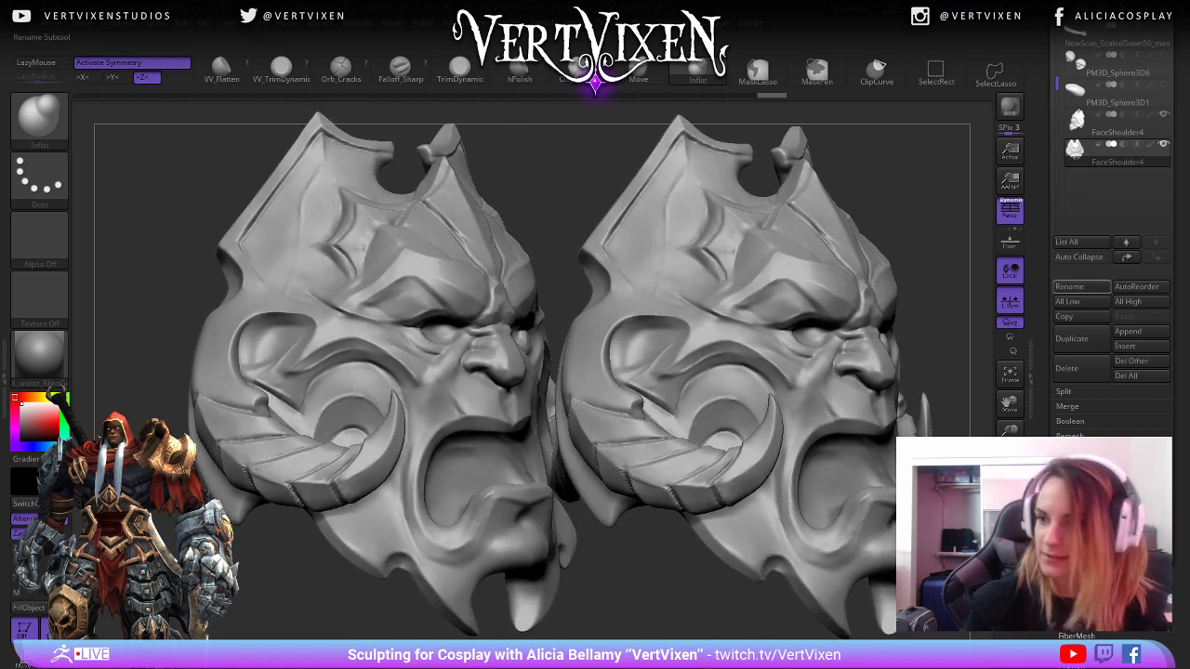
# Select the other FaceShoulder4 head, compare it with the snapshot, and clear the snapshot from the canvas.
pyautogui.click(1116, 124)
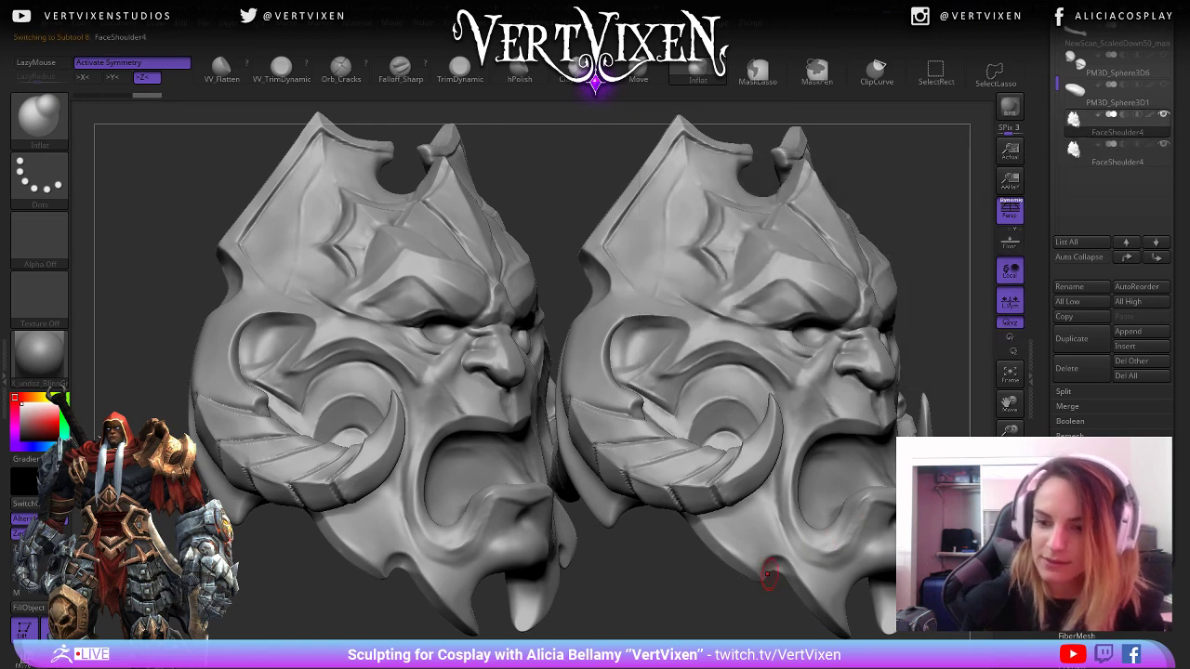
pyautogui.moveTo(681, 597)
pyautogui.mouseDown()
pyautogui.moveTo(627, 593)
pyautogui.moveTo(662, 596)
pyautogui.moveTo(649, 595)
pyautogui.mouseUp()
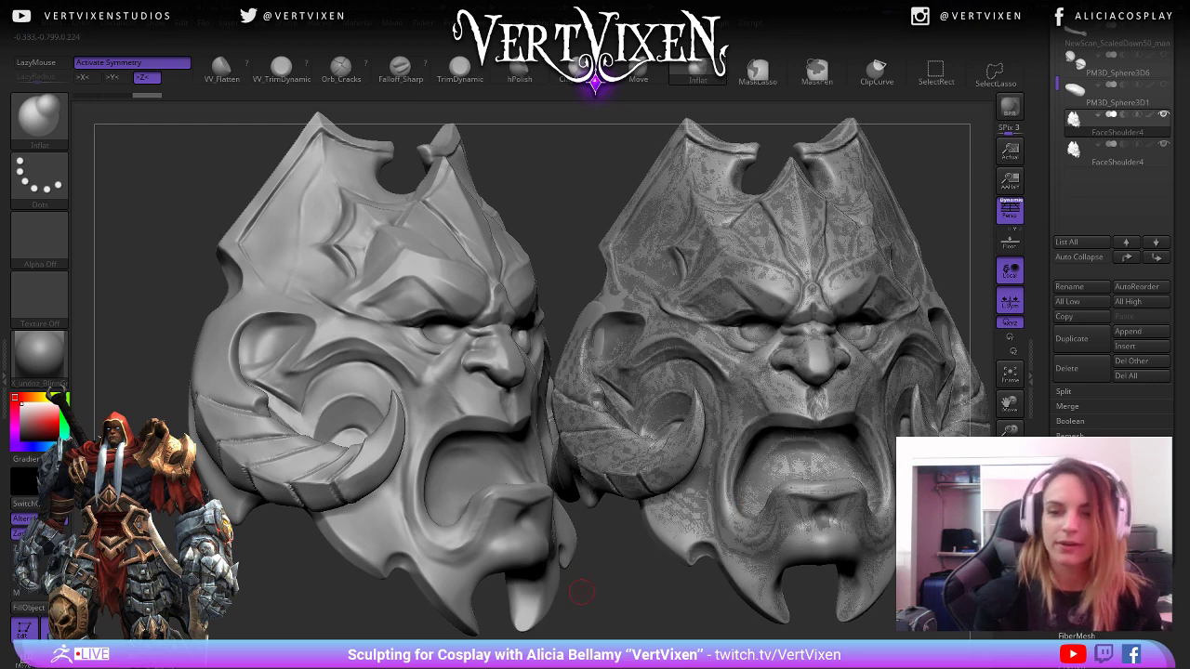
pyautogui.moveTo(642, 591)
pyautogui.keyDown('alt'); pyautogui.mouseDown()
pyautogui.moveTo(608, 592)
pyautogui.moveTo(554, 555)
pyautogui.mouseUp(); pyautogui.keyUp('alt')
pyautogui.hotkey('ctrl', 'n')
pyautogui.moveTo(799, 355); pyautogui.dragTo(748, 362)
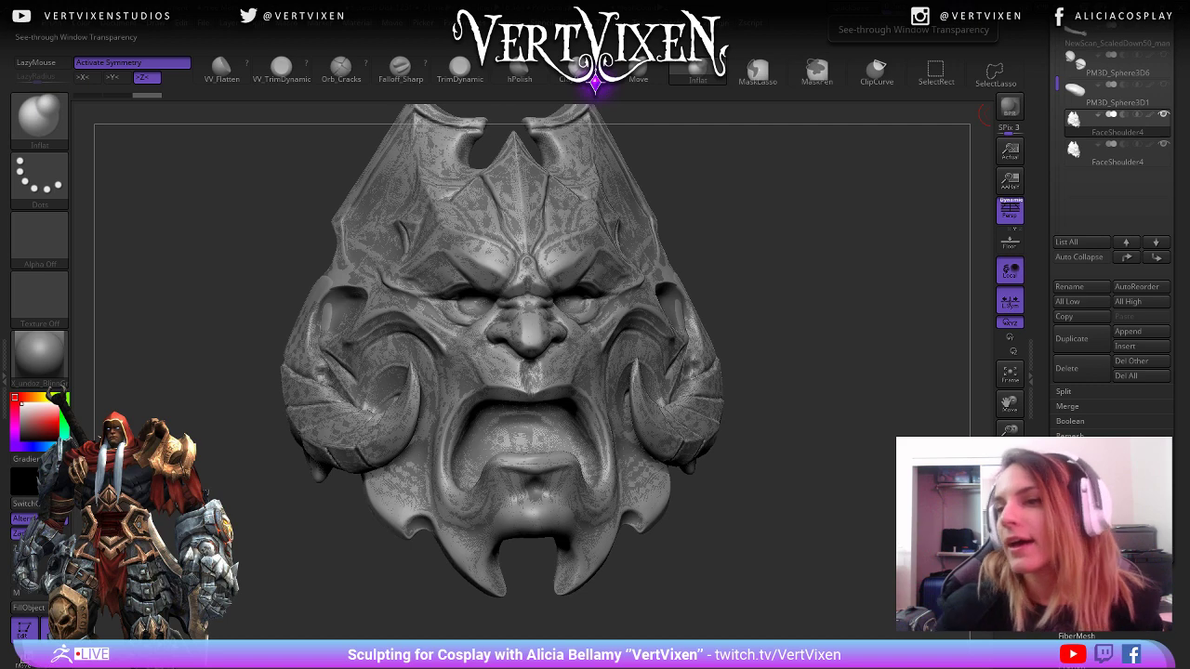
# Show a single FaceShoulder4 head, turn on its polygroup wireframe, and examine the topology of the horns and face.
pyautogui.moveTo(1057, 84); pyautogui.dragTo(1057, 91)
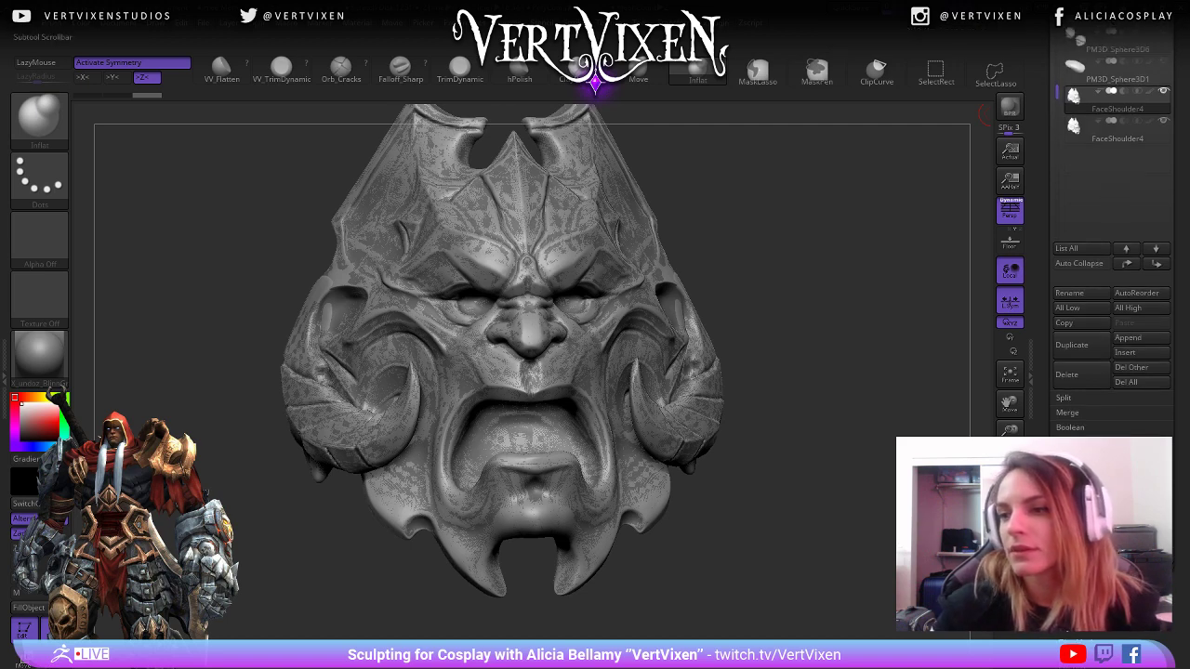
pyautogui.hotkey('shift', 'd')
pyautogui.moveTo(860, 372)
pyautogui.mouseDown()
pyautogui.moveTo(894, 349)
pyautogui.moveTo(908, 353)
pyautogui.moveTo(898, 331)
pyautogui.mouseUp()
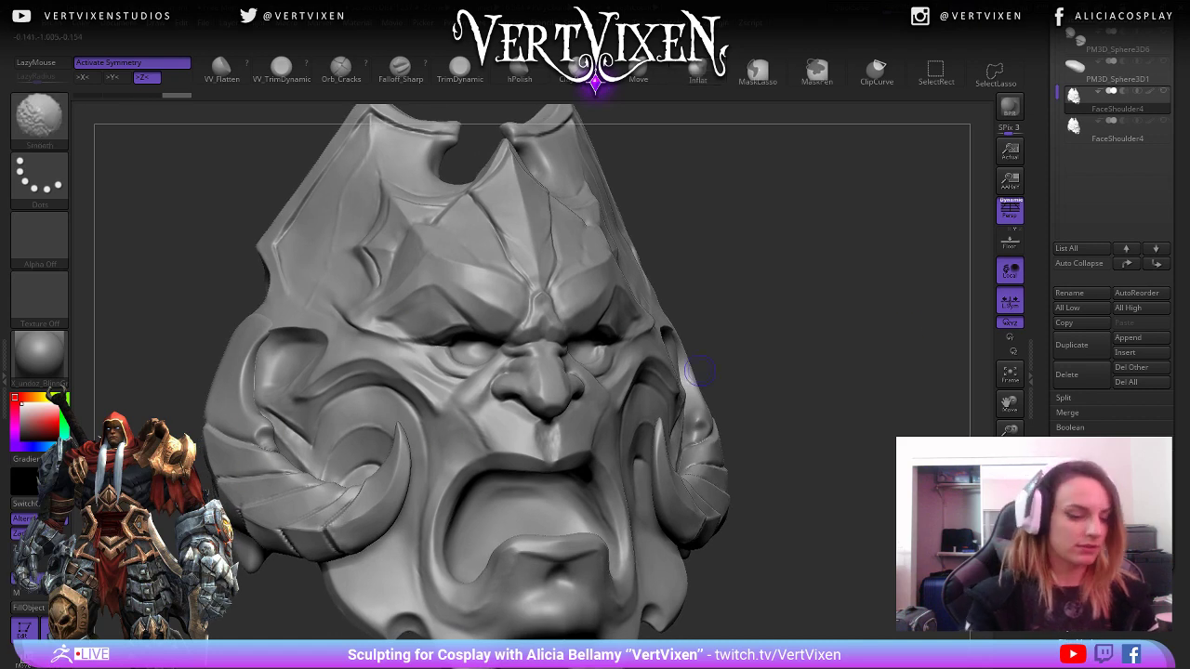
pyautogui.hotkey('shift', 'f')
pyautogui.moveTo(837, 418); pyautogui.dragTo(823, 434)
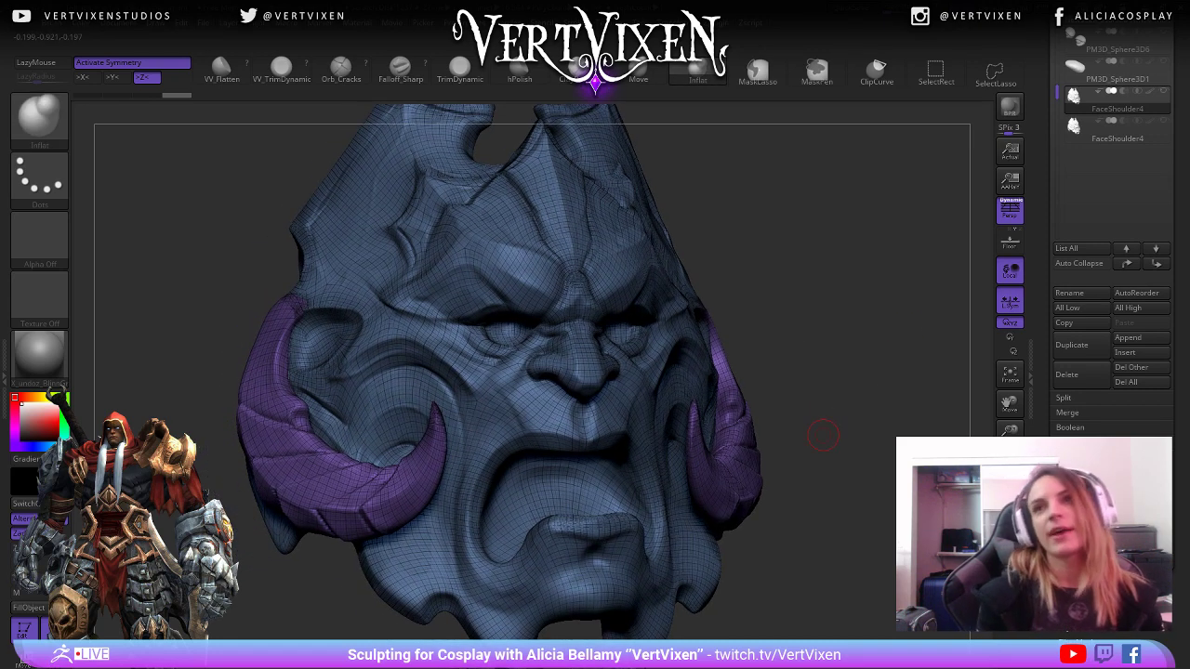
pyautogui.moveTo(822, 434); pyautogui.dragTo(851, 433)
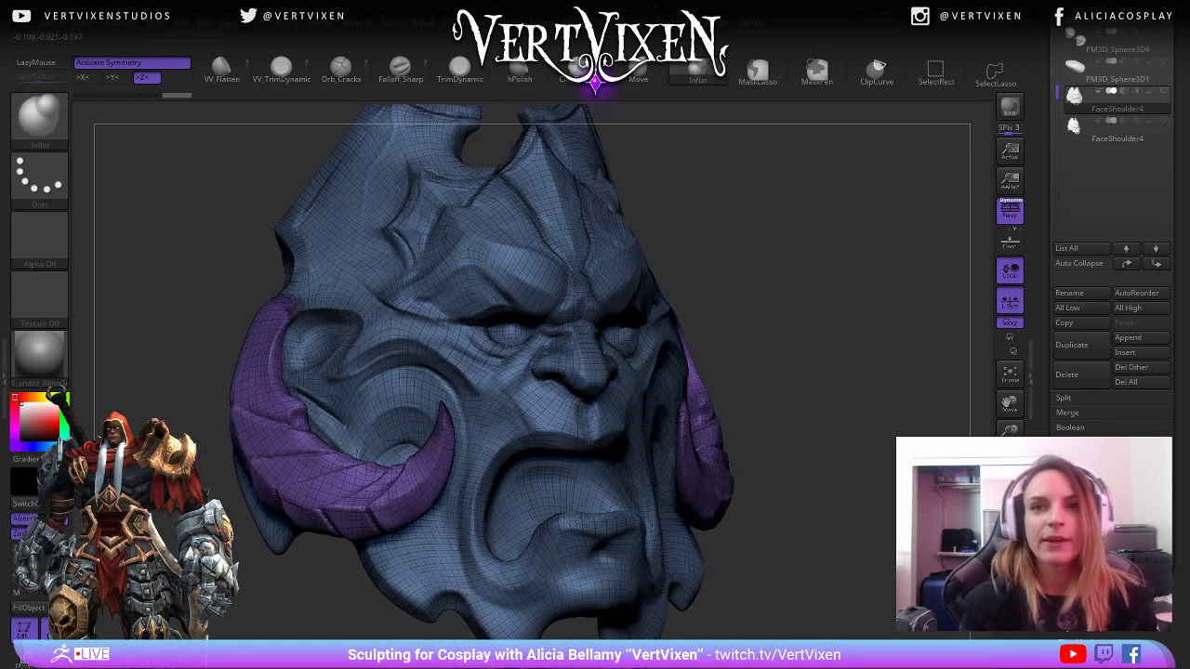
pyautogui.moveTo(770, 310)
pyautogui.mouseDown()
pyautogui.moveTo(818, 282)
pyautogui.moveTo(818, 296)
pyautogui.mouseUp()
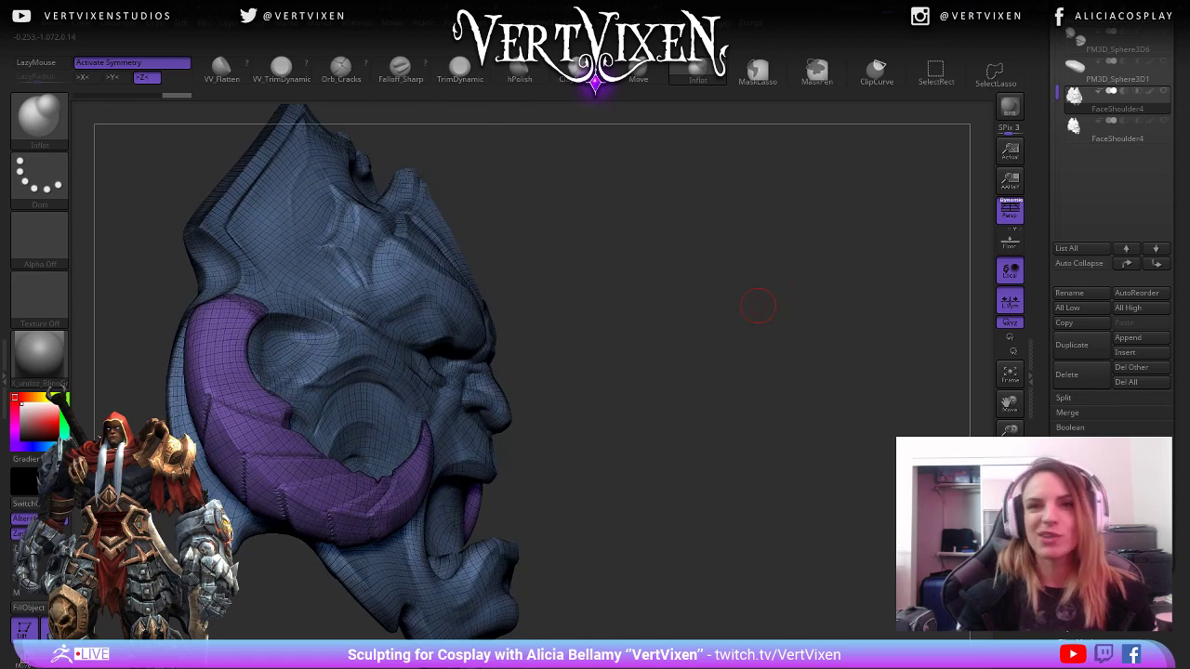
pyautogui.moveTo(712, 380)
pyautogui.mouseDown()
pyautogui.moveTo(808, 414)
pyautogui.moveTo(762, 417)
pyautogui.mouseUp()
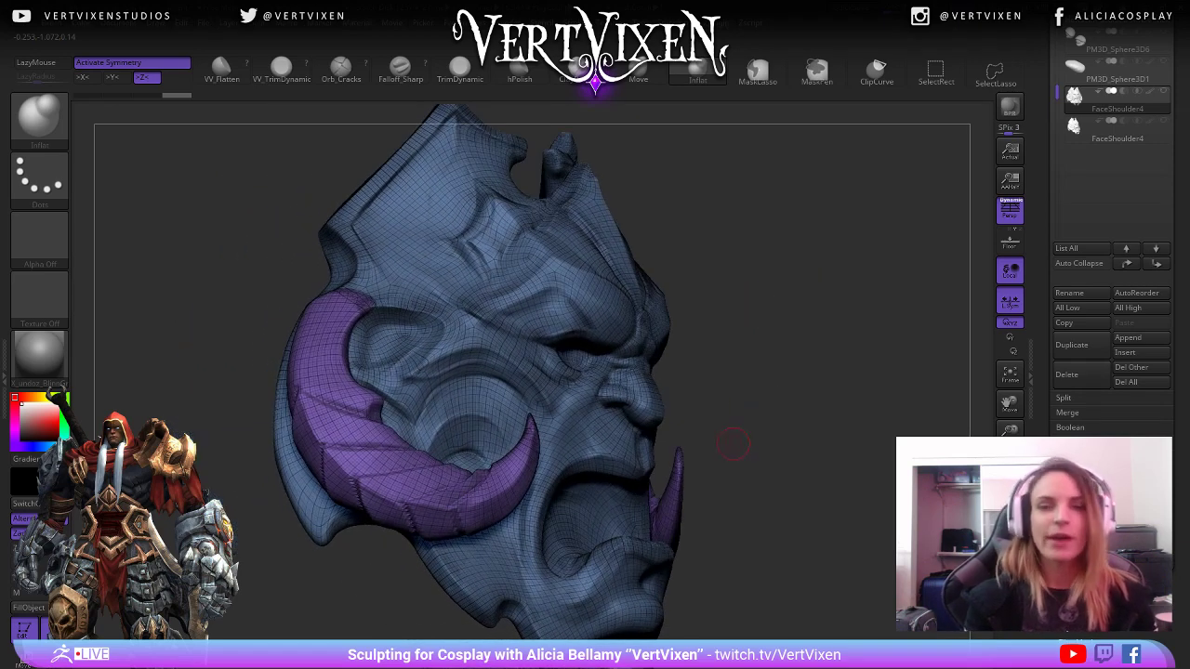
# Compare the wireframe topology of the two FaceShoulder4 heads and turn off the wireframe display.
pyautogui.hotkey('alt', 'Down')
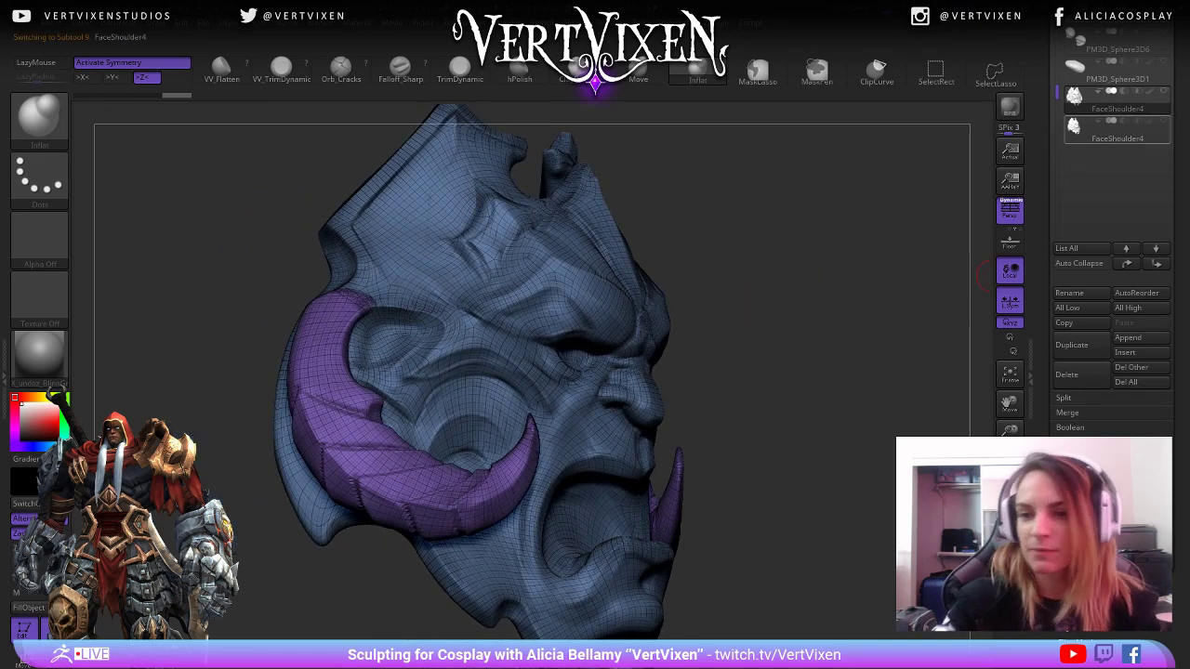
pyautogui.moveTo(967, 288)
pyautogui.mouseDown()
pyautogui.moveTo(796, 345)
pyautogui.moveTo(881, 329)
pyautogui.moveTo(823, 352)
pyautogui.moveTo(857, 345)
pyautogui.mouseUp()
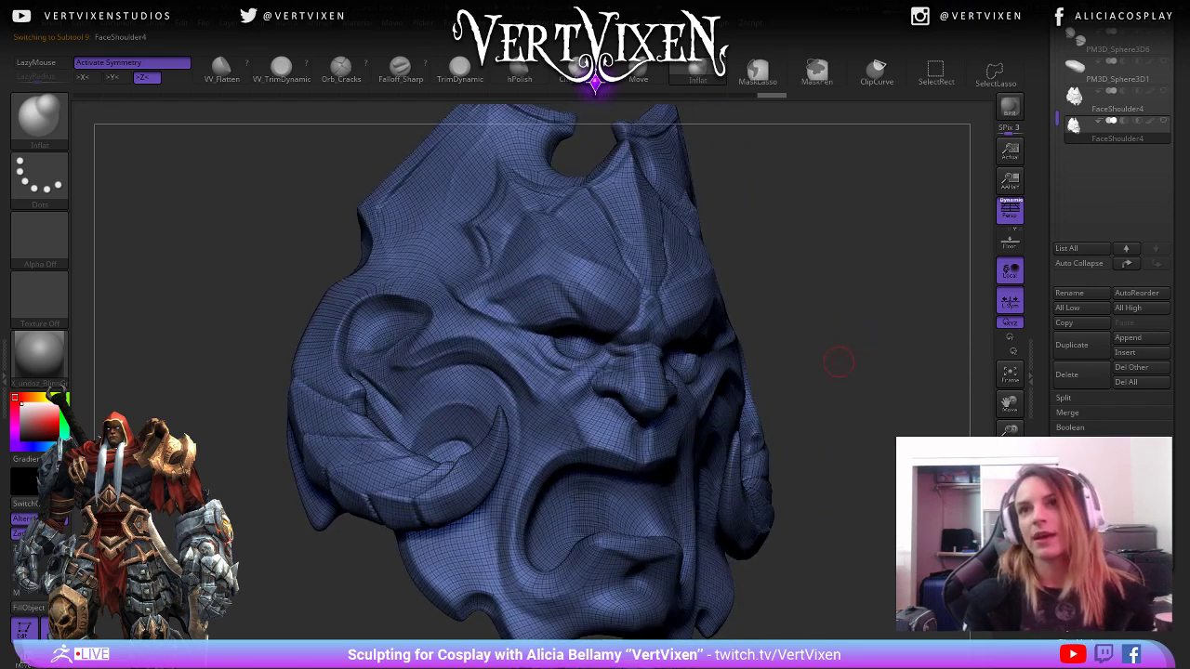
pyautogui.moveTo(890, 302)
pyautogui.mouseDown()
pyautogui.moveTo(832, 392)
pyautogui.moveTo(855, 375)
pyautogui.moveTo(818, 406)
pyautogui.moveTo(864, 313)
pyautogui.moveTo(844, 325)
pyautogui.moveTo(844, 334)
pyautogui.moveTo(987, 186)
pyautogui.mouseUp()
pyautogui.hotkey('shift', 'f')
# Switch back and forth between the two FaceShoulder4 heads to compare their sculpted detail.
pyautogui.press('Up')
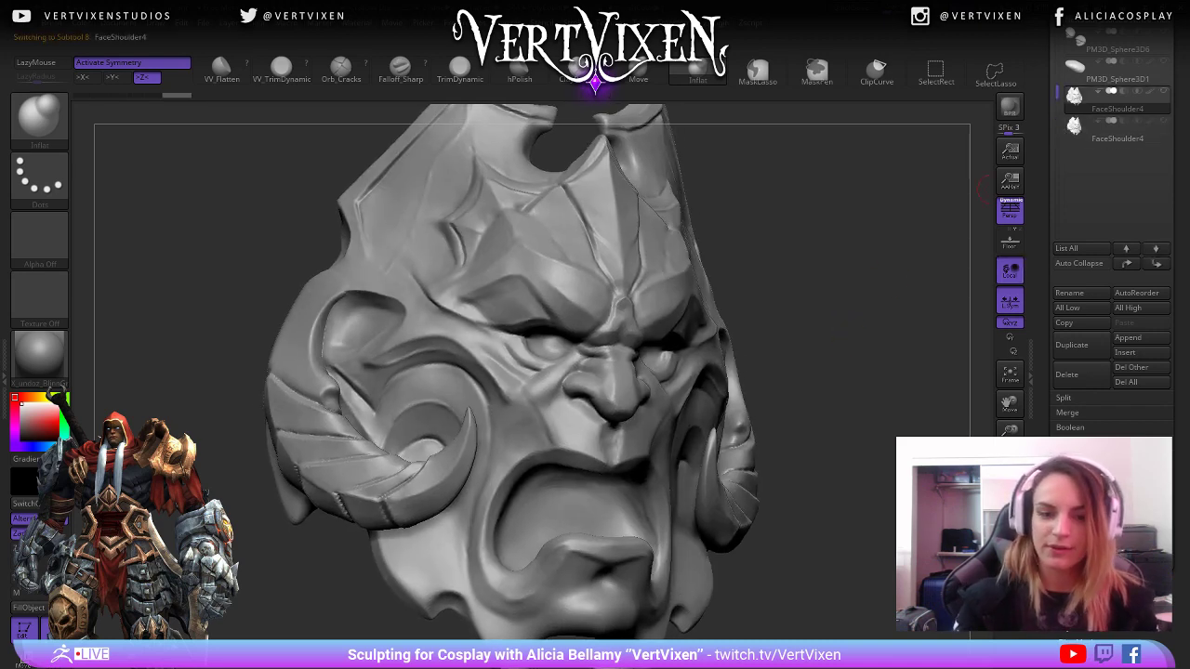
pyautogui.press('Down')
pyautogui.press('Up')
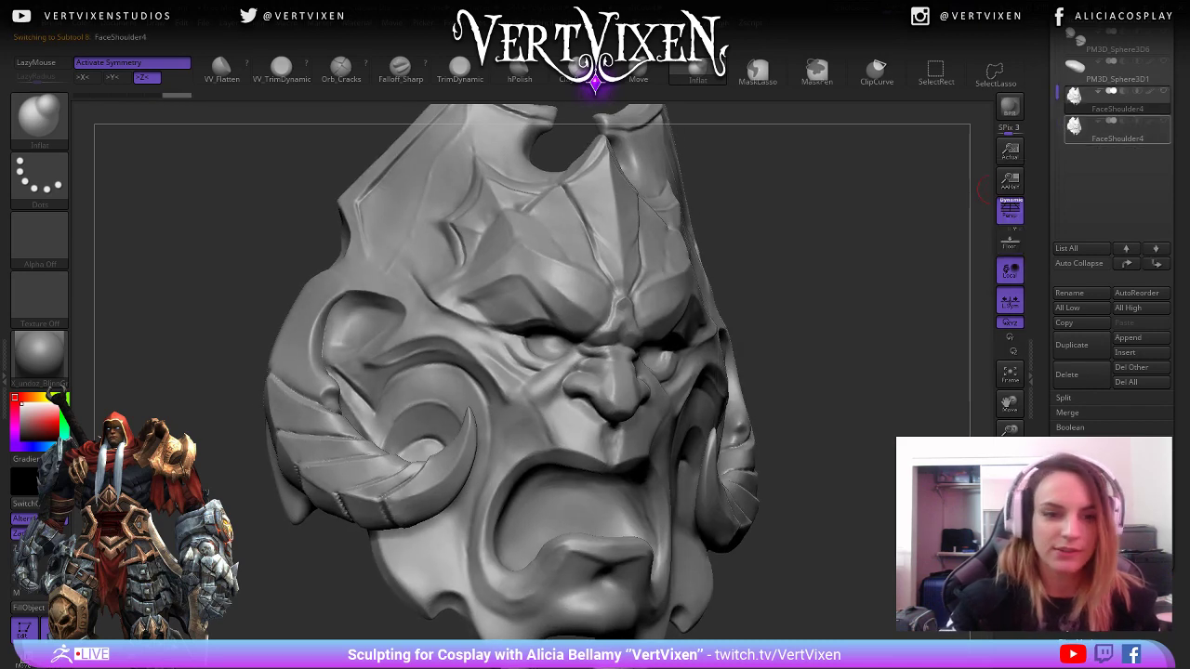
pyautogui.moveTo(805, 378)
pyautogui.mouseDown()
pyautogui.moveTo(828, 379)
pyautogui.moveTo(787, 340)
pyautogui.mouseUp()
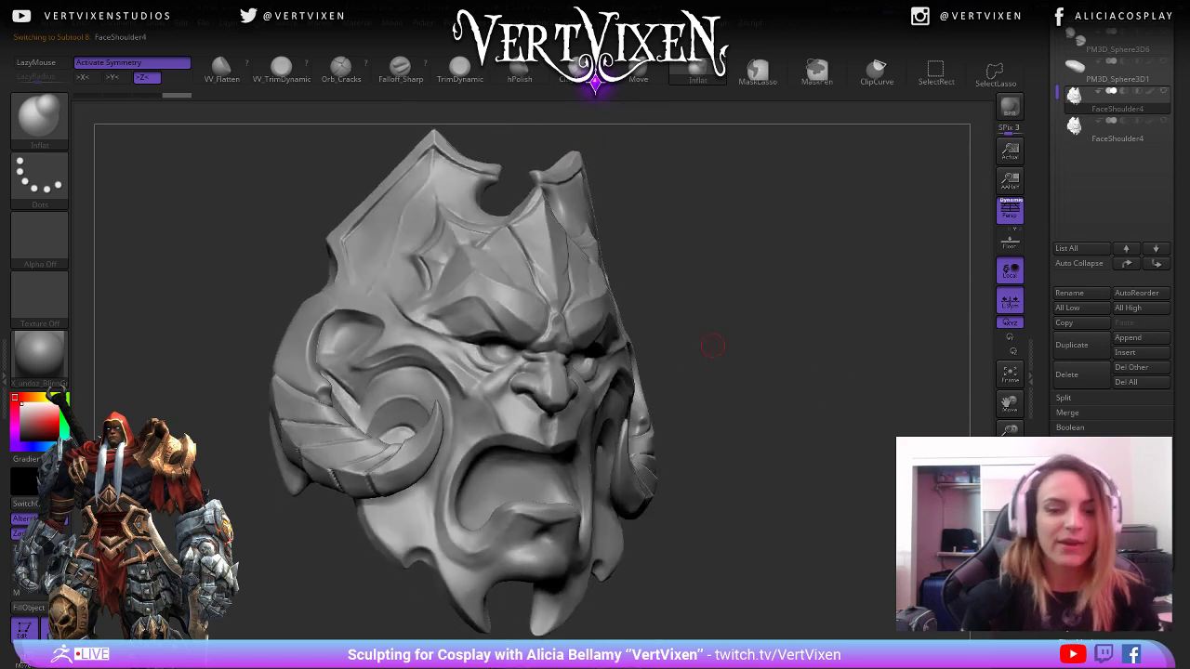
pyautogui.press('shift')
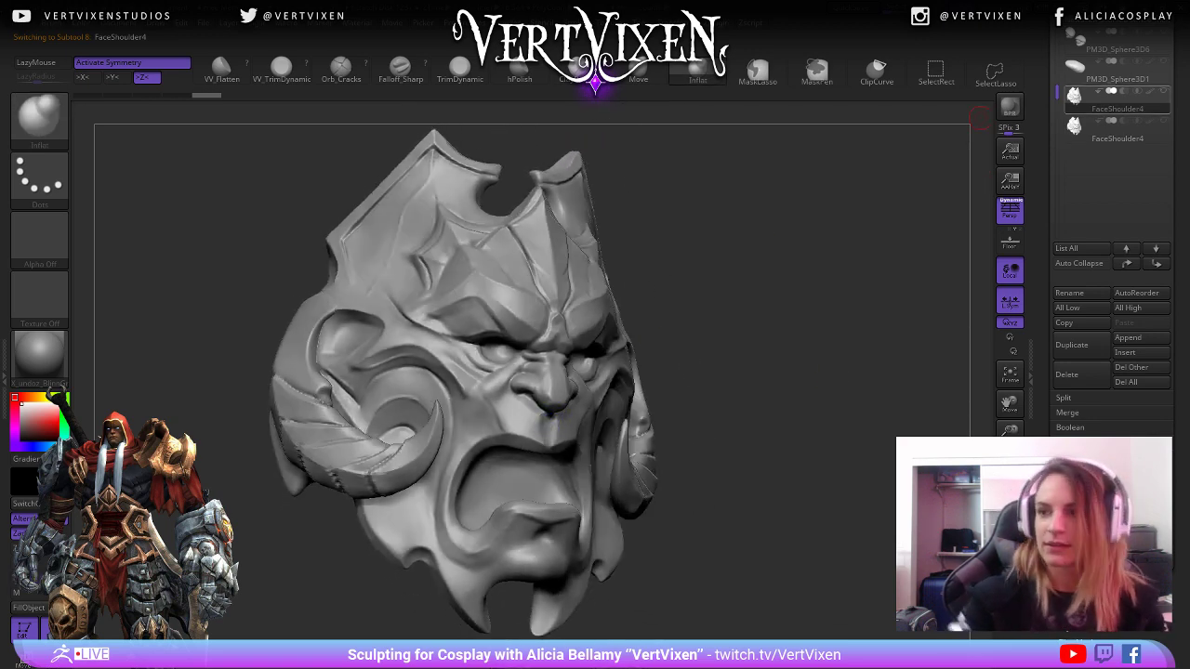
pyautogui.press('Down')
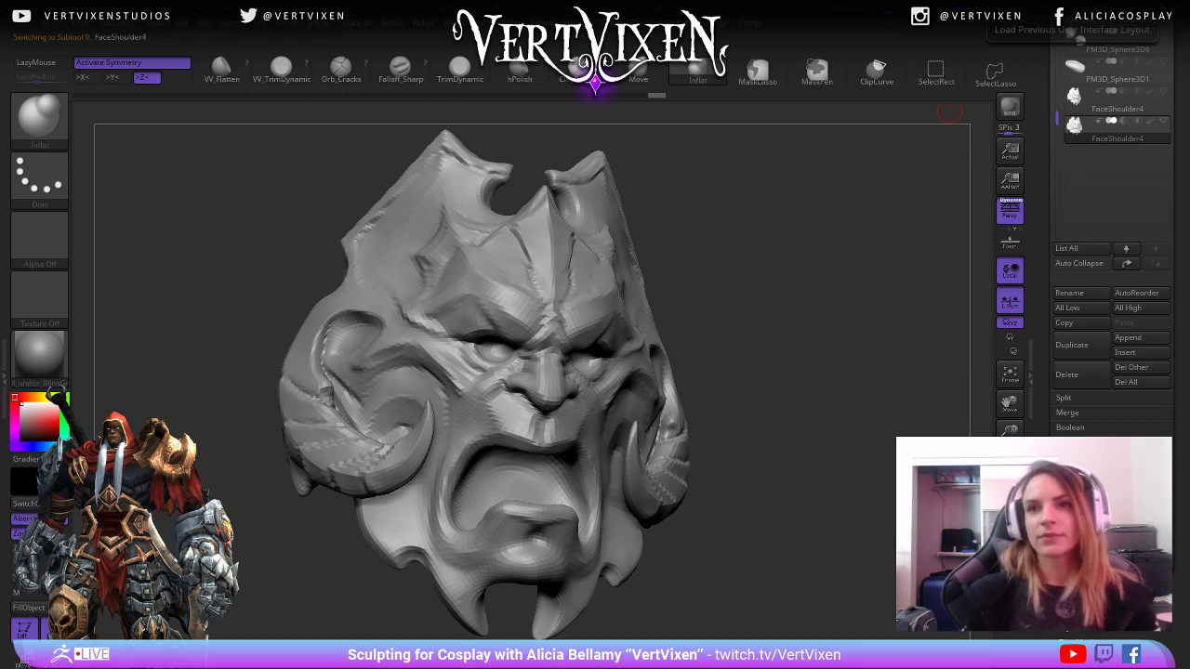
# Browse back up through the subtools to the tool file commands and save the file to disk.
pyautogui.keyDown('alt'); pyautogui.moveTo(794, 428); pyautogui.dragTo(784, 471); pyautogui.keyUp('alt')
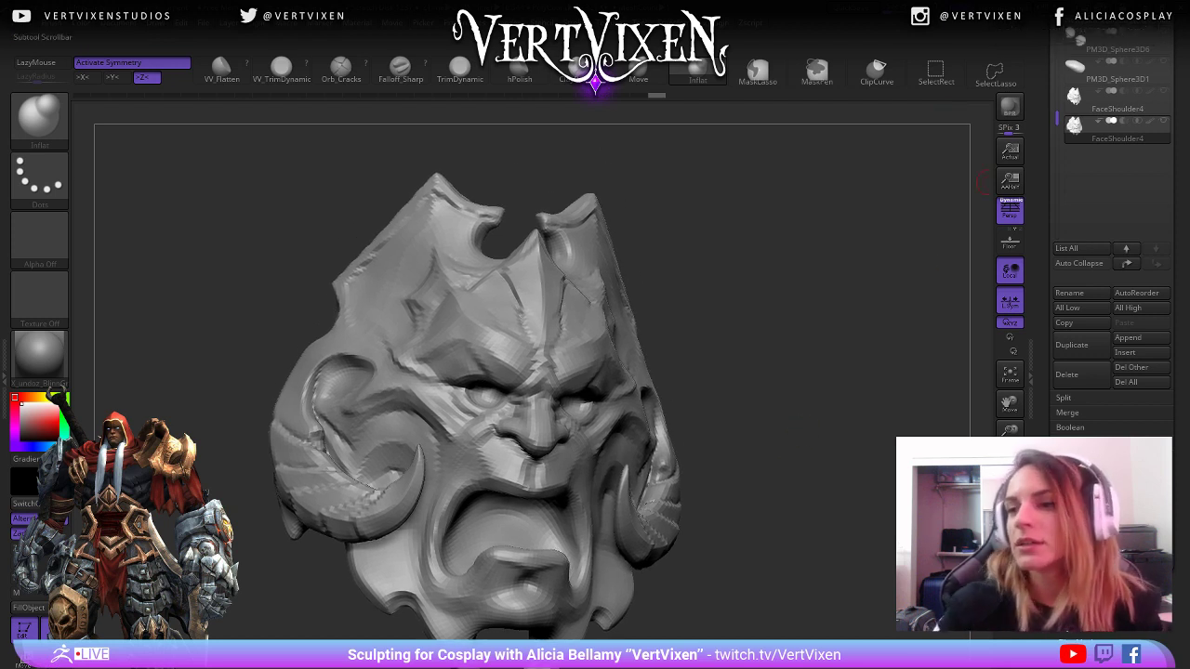
pyautogui.moveTo(1057, 118); pyautogui.dragTo(1057, 49)
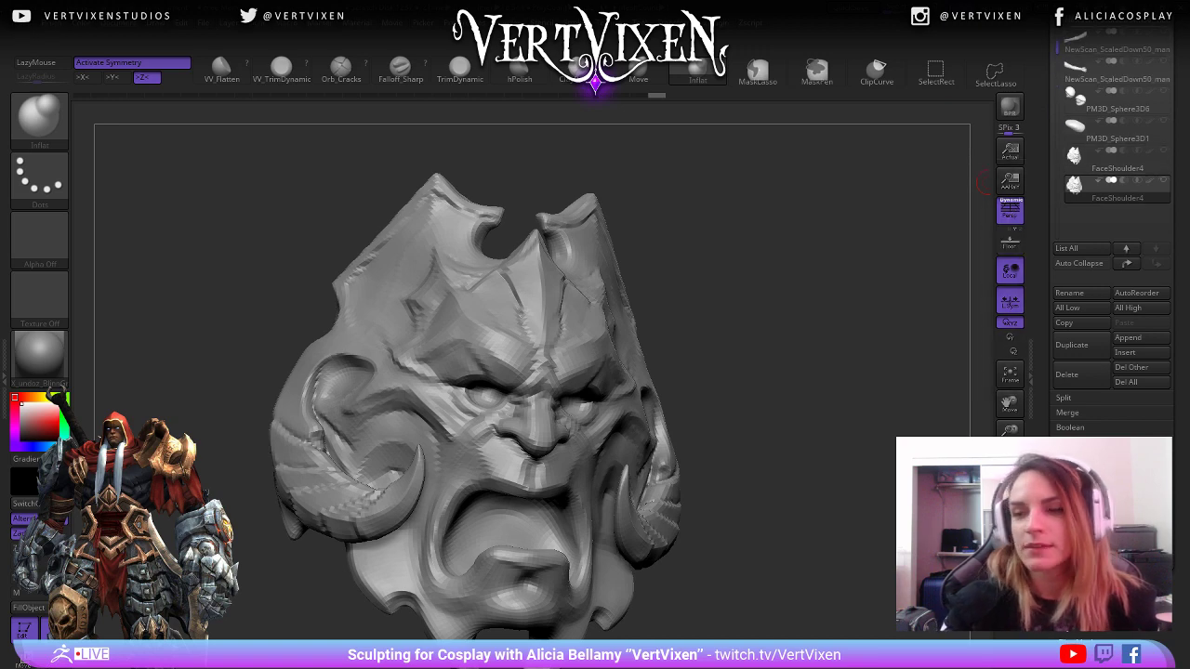
pyautogui.moveTo(1057, 186); pyautogui.dragTo(1057, 316)
pyautogui.scroll(3, 1135, 46)
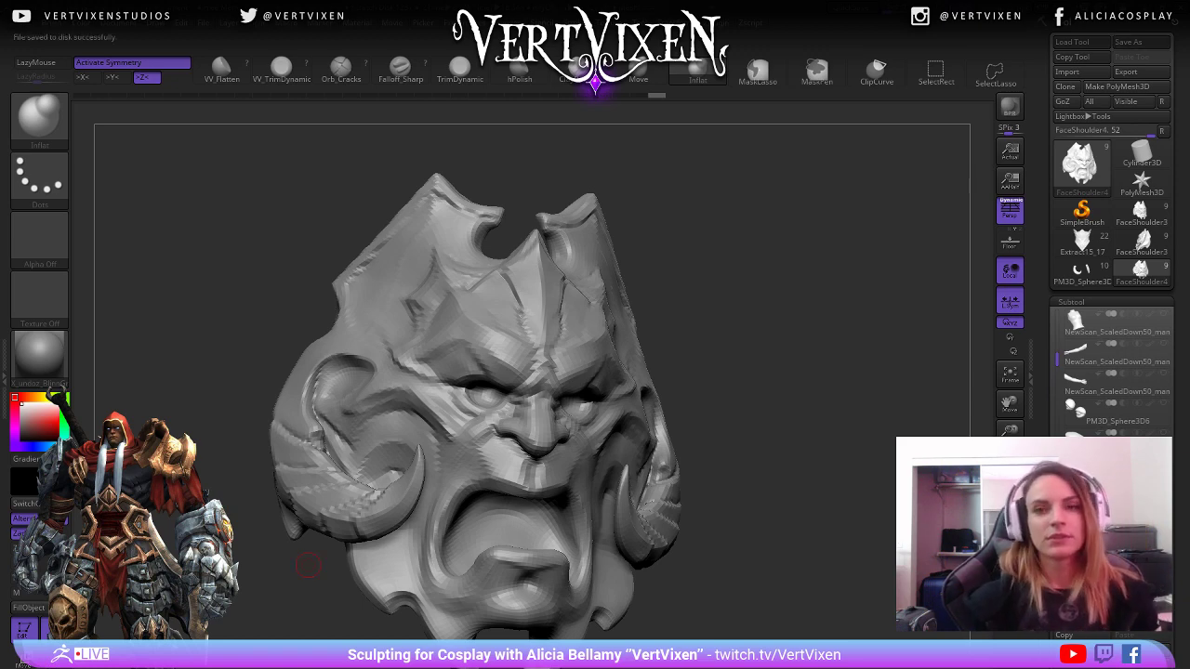
pyautogui.moveTo(310, 566)
pyautogui.mouseDown()
pyautogui.moveTo(521, 446)
pyautogui.moveTo(844, 301)
pyautogui.moveTo(852, 377)
pyautogui.mouseUp()
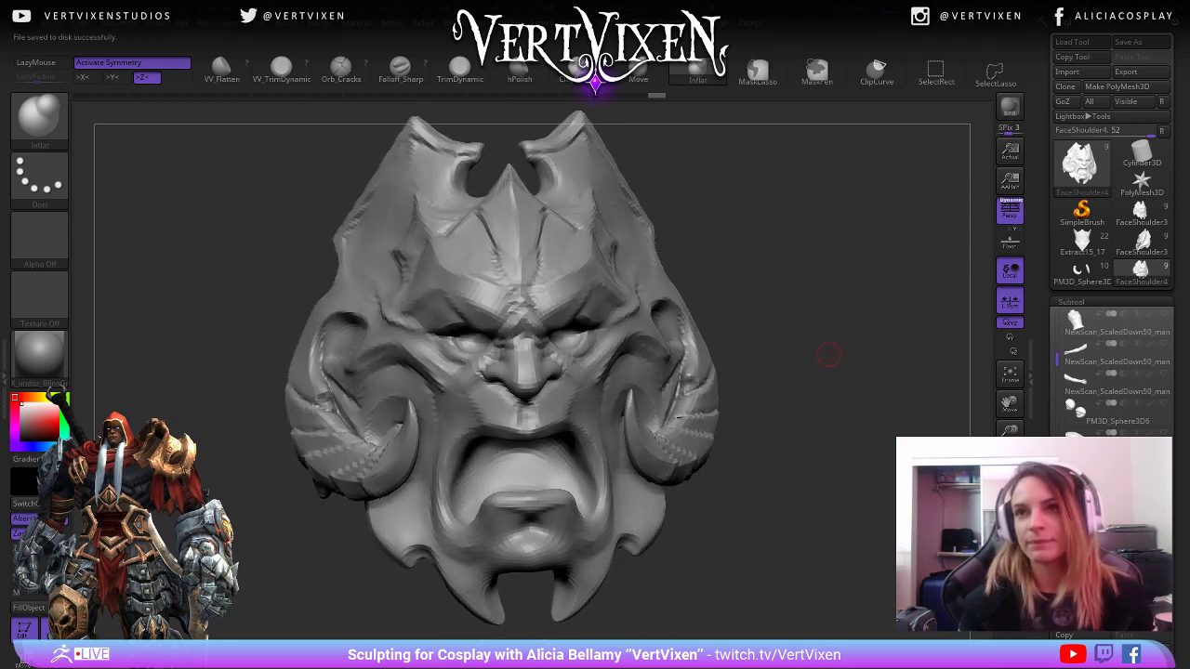
pyautogui.moveTo(829, 354); pyautogui.dragTo(844, 356)
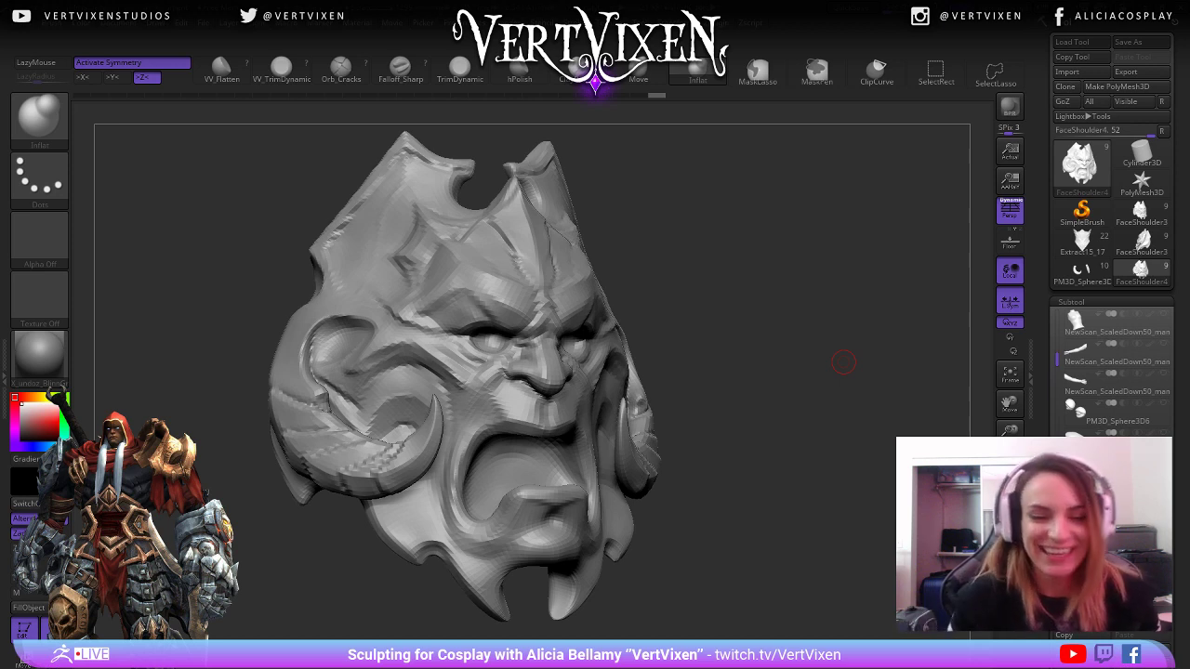
pyautogui.moveTo(843, 362)
pyautogui.mouseDown()
pyautogui.moveTo(712, 371)
pyautogui.moveTo(679, 356)
pyautogui.moveTo(761, 296)
pyautogui.mouseUp()
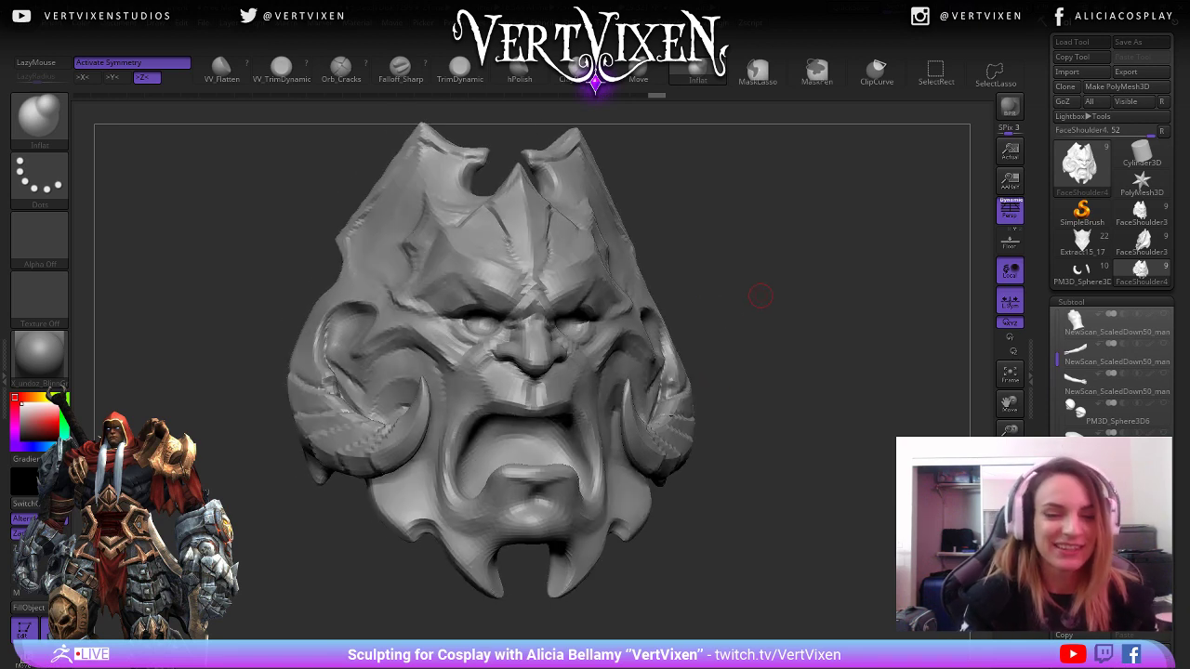
pyautogui.moveTo(747, 358); pyautogui.dragTo(892, 337)
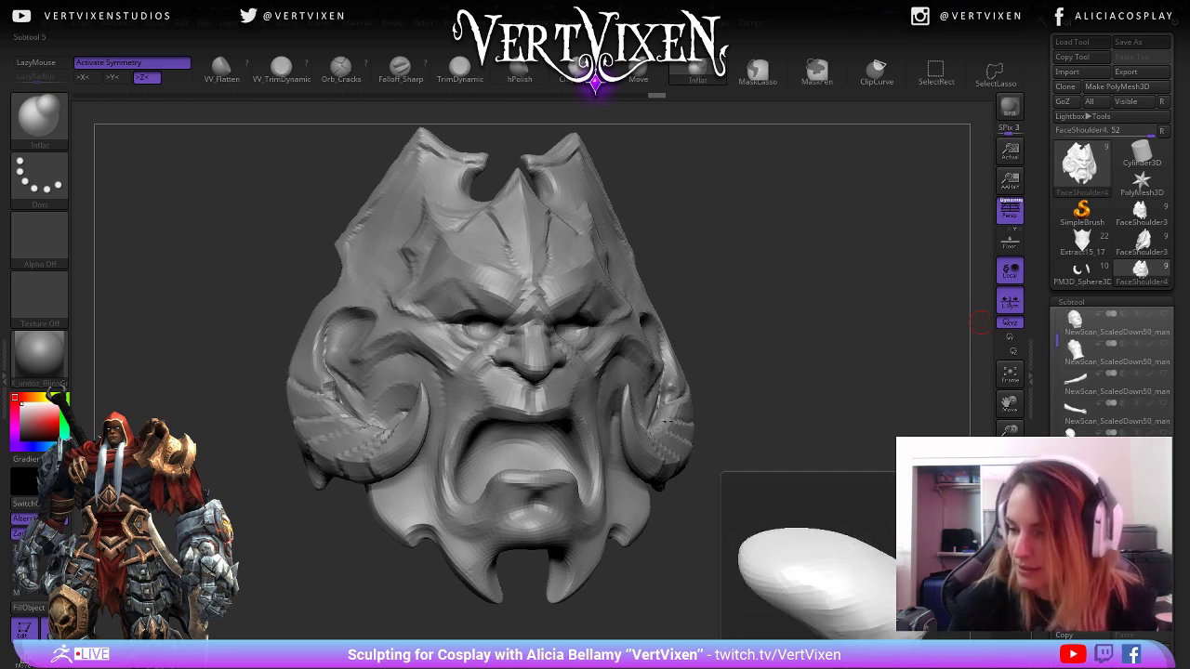
# Show the eye and tongue subtools and select the detailed FaceShoulder4 head.
pyautogui.click(1164, 462)
pyautogui.click(1164, 434)
pyautogui.moveTo(879, 491); pyautogui.dragTo(834, 521)
pyautogui.click(1114, 512)
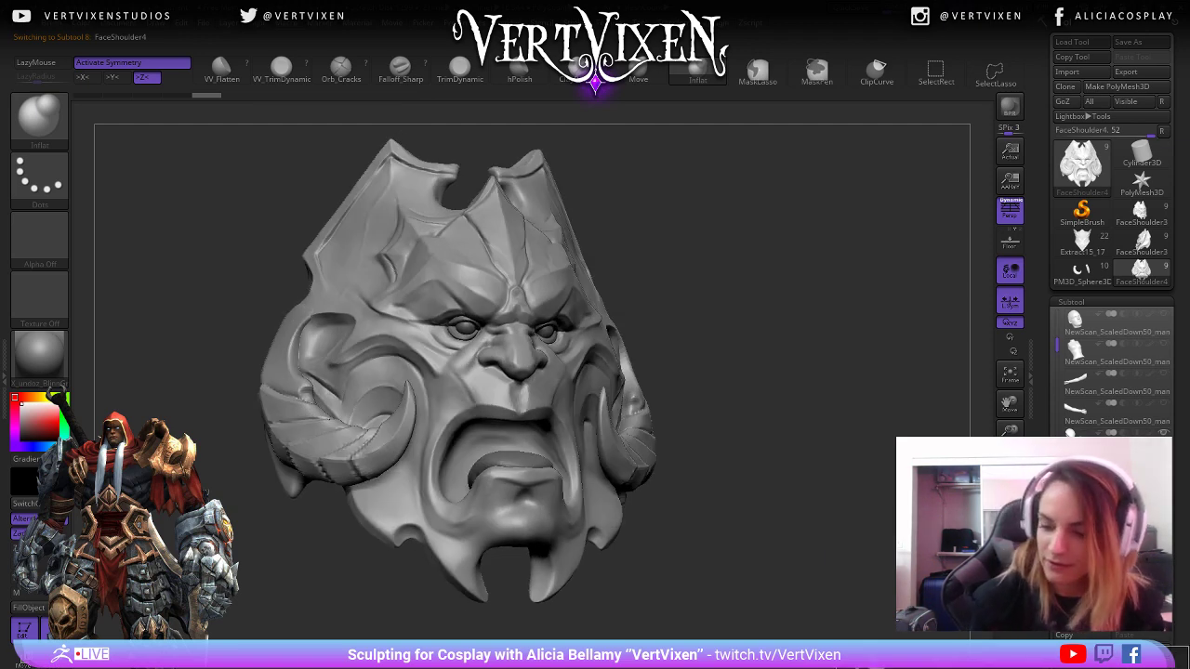
# Delete the redundant FaceShoulder4 head and subdivide the remaining one.
pyautogui.keyDown('alt'); pyautogui.moveTo(779, 378); pyautogui.dragTo(789, 412); pyautogui.keyUp('alt')
pyautogui.moveTo(841, 348)
pyautogui.mouseDown()
pyautogui.moveTo(797, 345)
pyautogui.moveTo(813, 409)
pyautogui.mouseUp()
pyautogui.hotkey('ctrl', 'd')
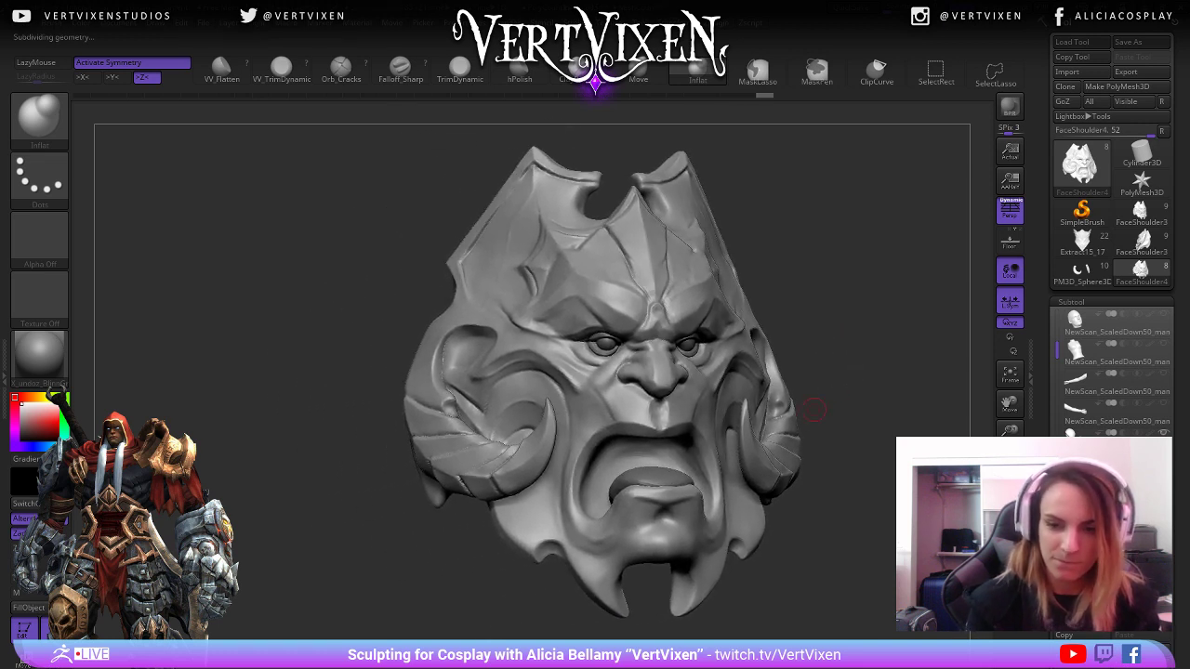
# Leave a snapshot of the FaceShoulder4 head on the canvas and bring in the FaceShoulder3 tool beside it.
pyautogui.moveTo(831, 284)
pyautogui.mouseDown()
pyautogui.moveTo(858, 341)
pyautogui.moveTo(887, 320)
pyautogui.moveTo(908, 333)
pyautogui.mouseUp()
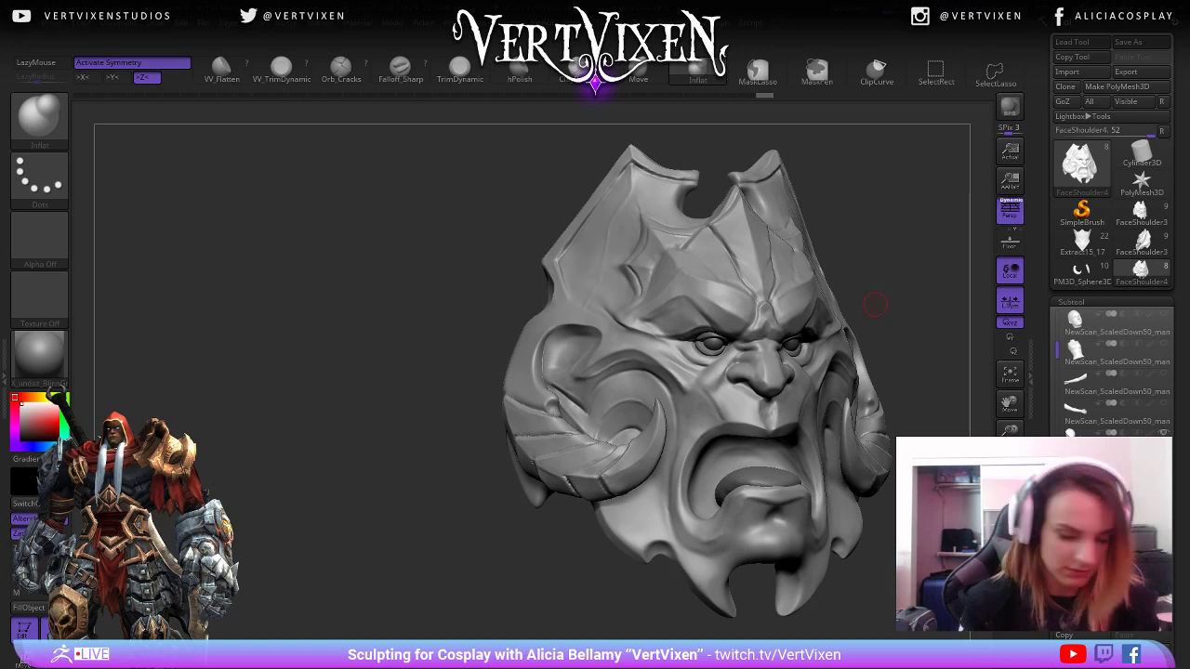
pyautogui.hotkey('shift', 's')
pyautogui.keyDown('alt'); pyautogui.moveTo(898, 307); pyautogui.dragTo(491, 301); pyautogui.keyUp('alt')
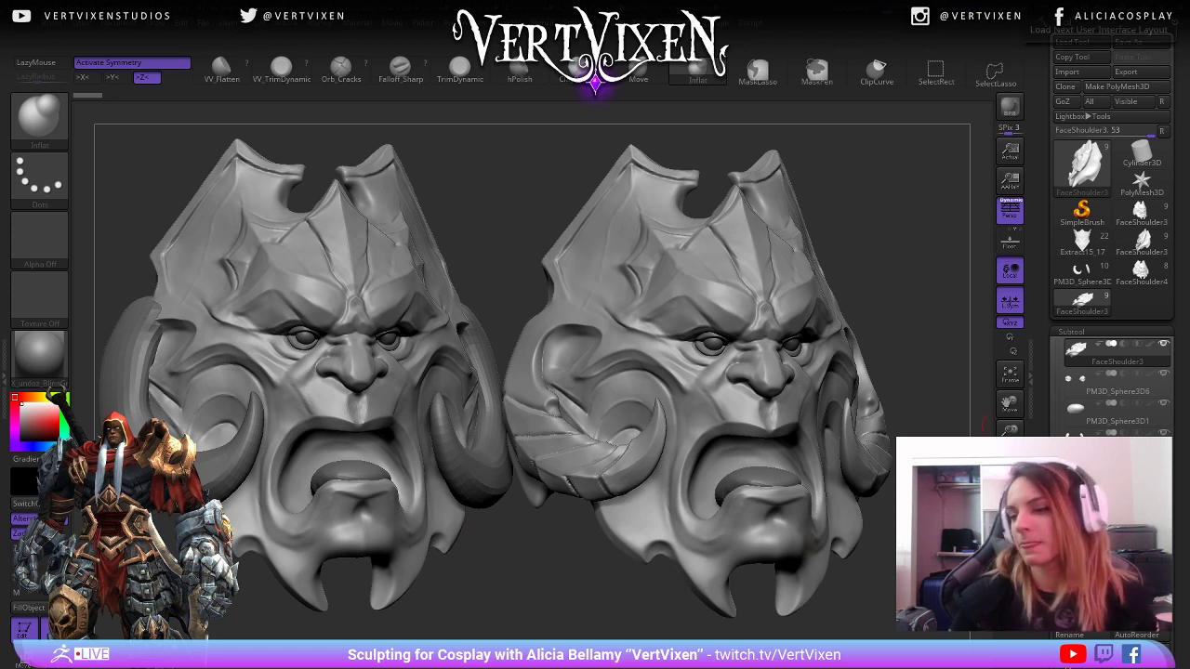
# Clear the snapshot from the canvas and load the saved FaceShoulder4 tool.
pyautogui.moveTo(709, 593); pyautogui.dragTo(835, 601)
pyautogui.press('ctrl')
pyautogui.hotkey('ctrl', 'n')
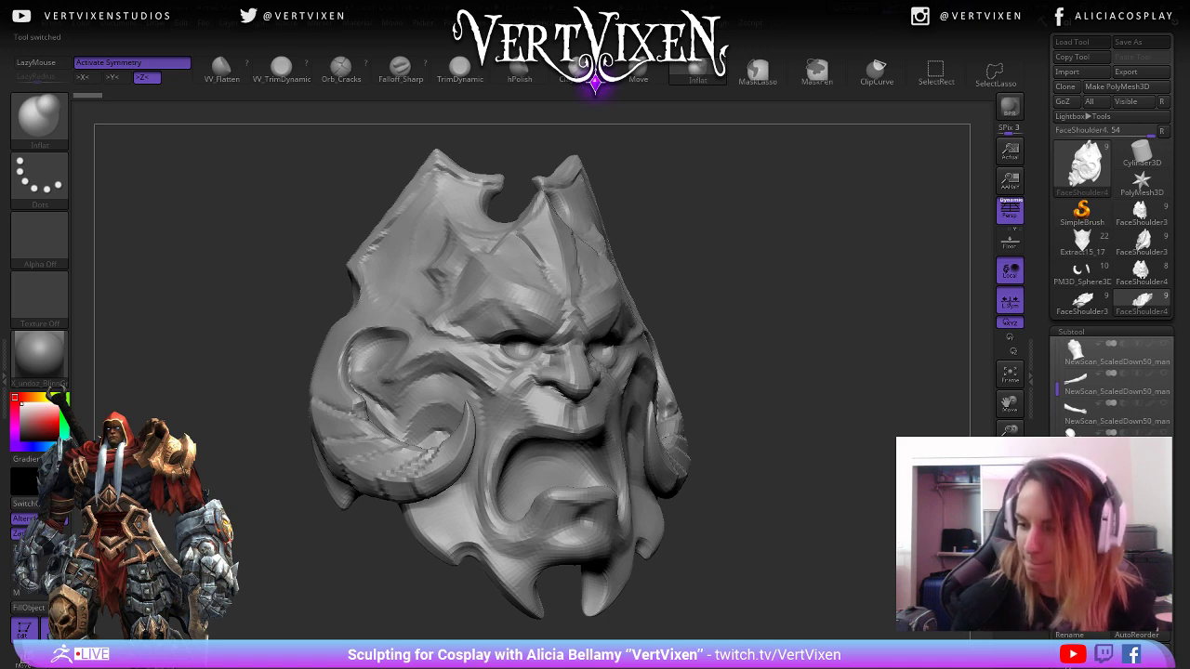
# Reduce the loaded tool to a single FaceShoulder4 head with eyes and tongue shown, and subdivide that head.
pyautogui.click(1106, 549)
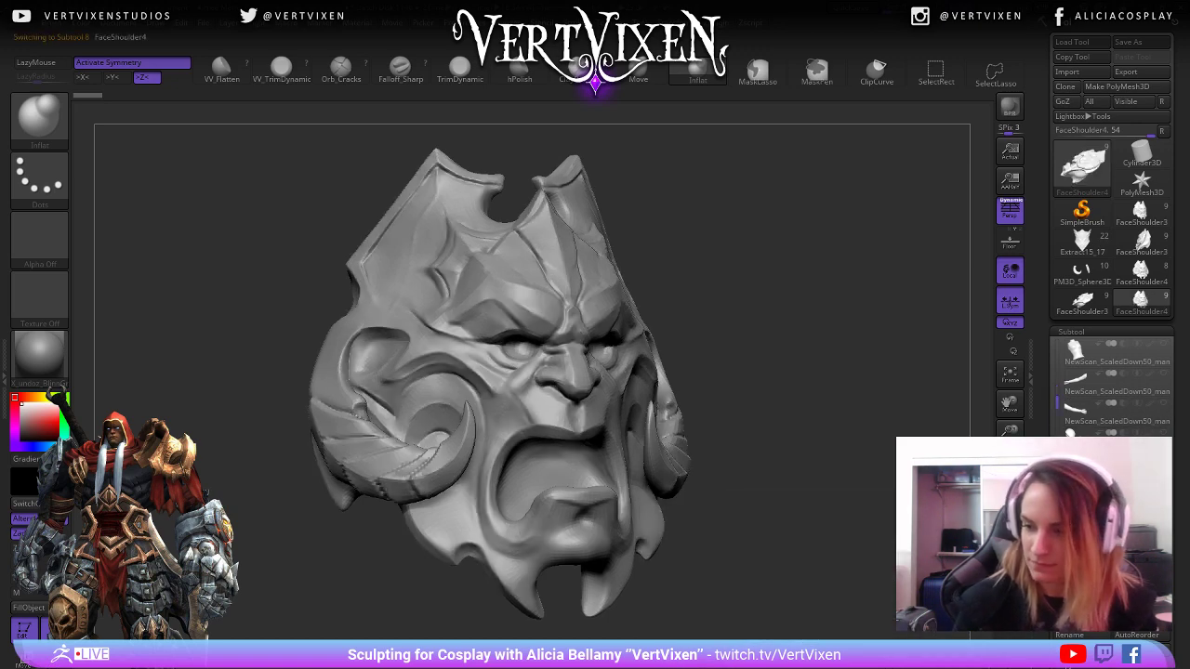
pyautogui.press('Down')
pyautogui.press('Up')
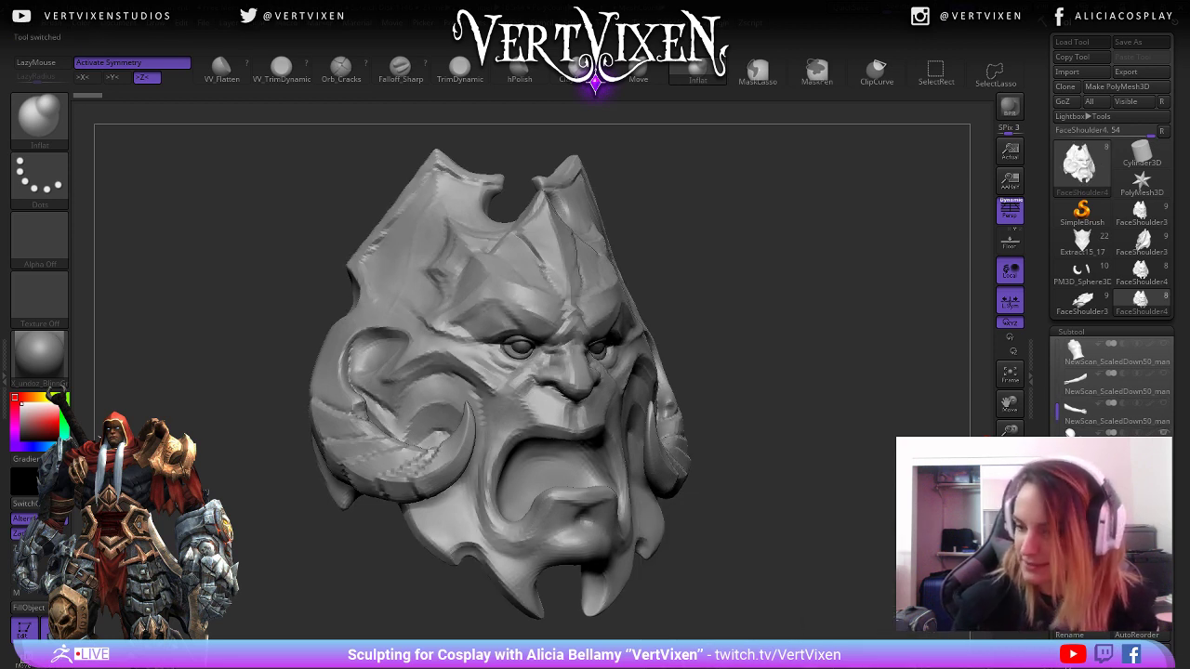
pyautogui.hotkey('ctrl', 'd')
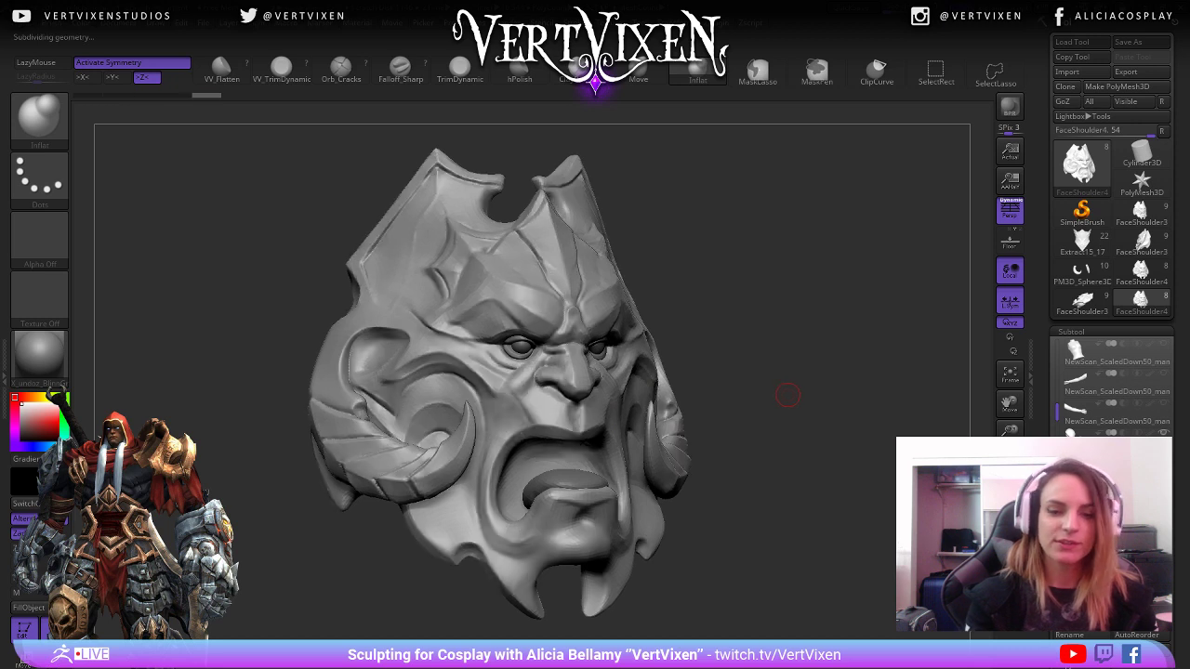
# Save the updated FaceShoulder4 file to disk and inspect the complete head from several angles.
pyautogui.moveTo(799, 400)
pyautogui.mouseDown()
pyautogui.moveTo(794, 412)
pyautogui.moveTo(787, 403)
pyautogui.moveTo(798, 418)
pyautogui.moveTo(809, 403)
pyautogui.mouseUp()
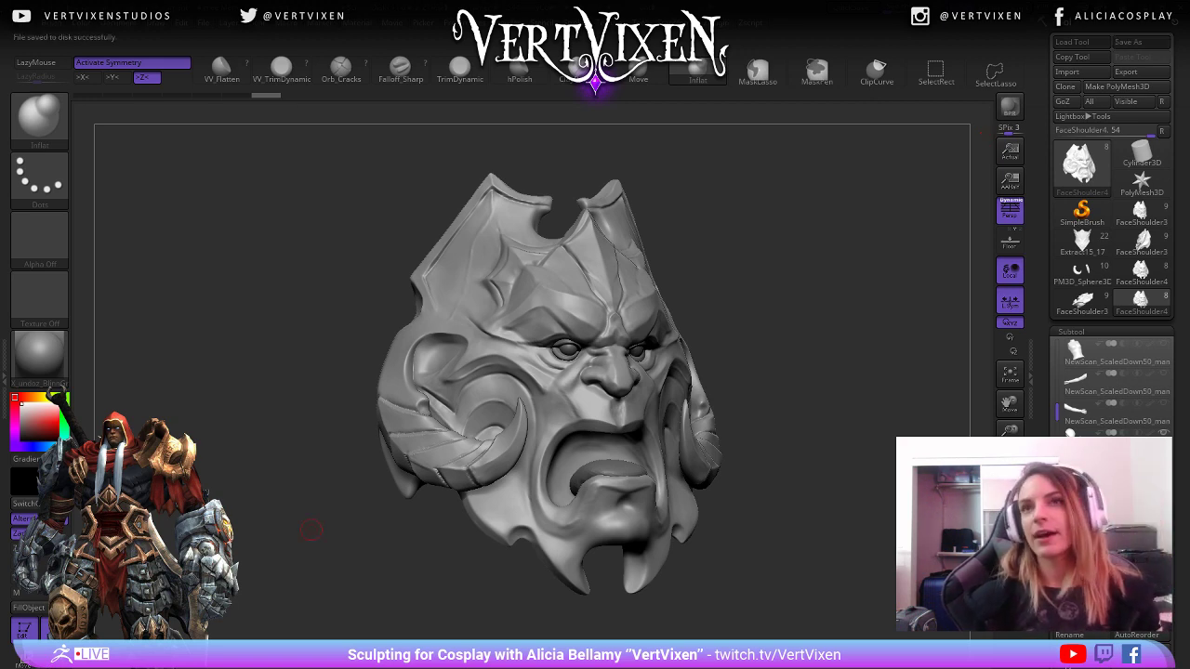
pyautogui.moveTo(744, 430)
pyautogui.mouseDown()
pyautogui.moveTo(966, 415)
pyautogui.moveTo(827, 414)
pyautogui.moveTo(839, 401)
pyautogui.moveTo(831, 392)
pyautogui.moveTo(795, 443)
pyautogui.mouseUp()
pyautogui.press('shift')
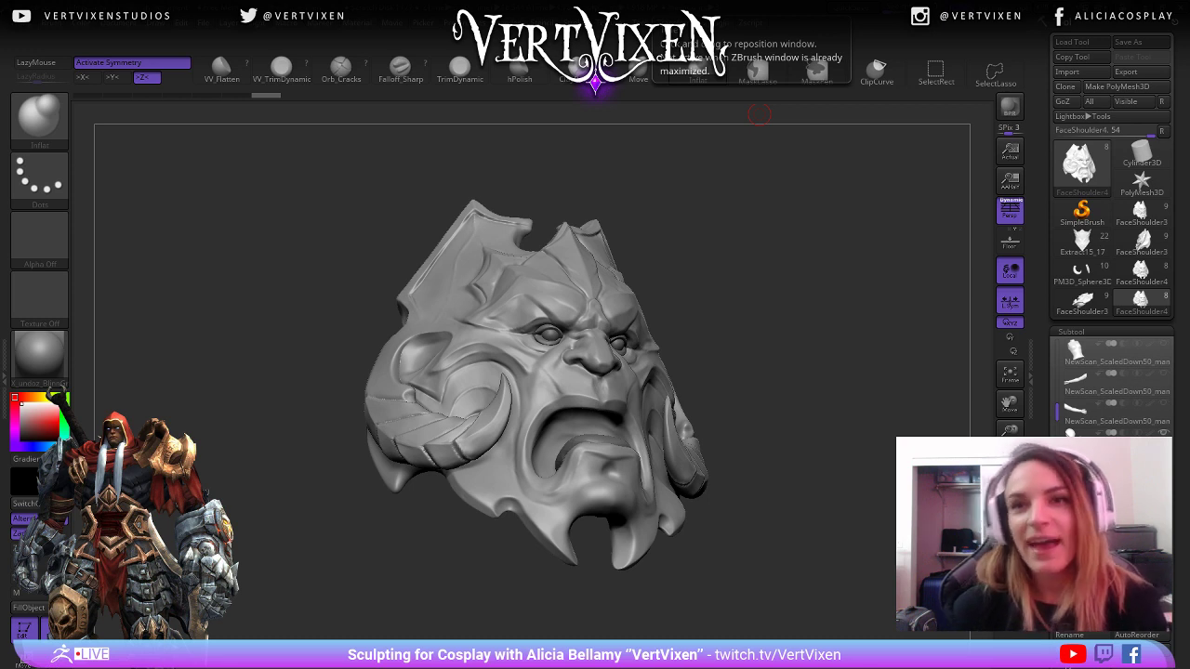
pyautogui.moveTo(767, 172); pyautogui.dragTo(779, 276)
pyautogui.moveTo(939, 390); pyautogui.dragTo(929, 391)
pyautogui.moveTo(827, 242); pyautogui.dragTo(920, 247)
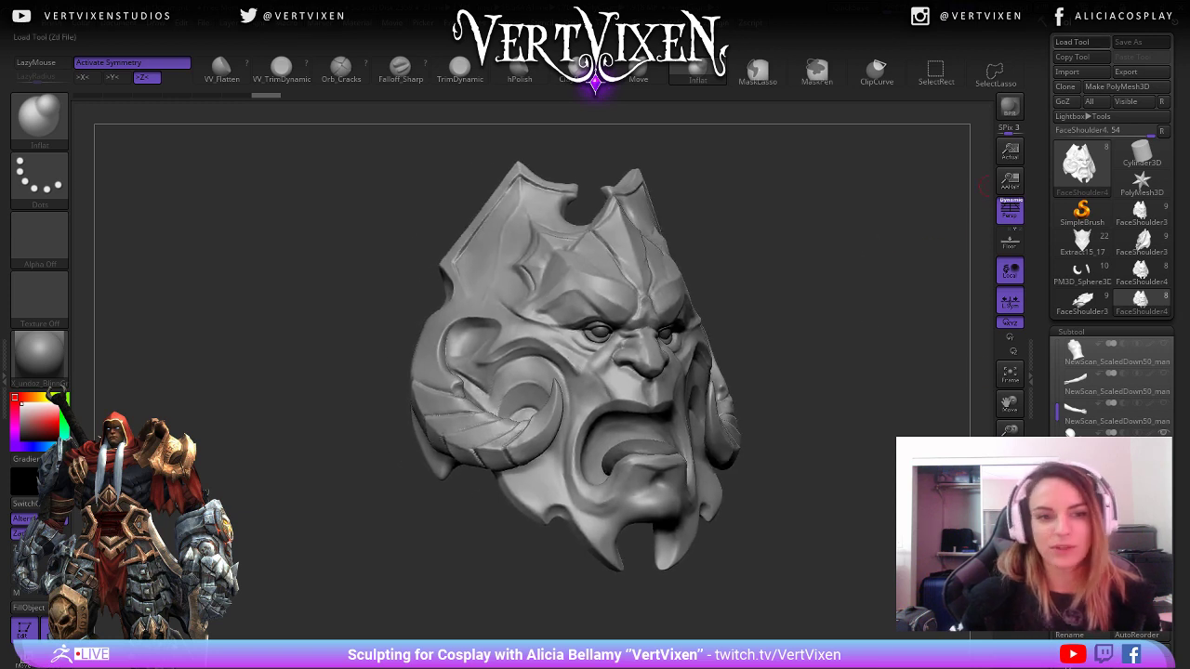
# Place a snapshot of the complete FaceShoulder4 head on the canvas beside the live model.
pyautogui.keyDown('alt'); pyautogui.moveTo(807, 415); pyautogui.dragTo(899, 411); pyautogui.keyUp('alt')
pyautogui.keyDown('ctrl'); pyautogui.keyDown('shift'); pyautogui.click(899, 411); pyautogui.keyUp('shift'); pyautogui.keyUp('ctrl')
pyautogui.hotkey('ctrl', 'z')
pyautogui.hotkey('ctrl', 'z')
pyautogui.hotkey('ctrl', 'z')
pyautogui.hotkey('ctrl', 'z')
pyautogui.hotkey('ctrl', 'z')
pyautogui.hotkey('ctrl', 'z')
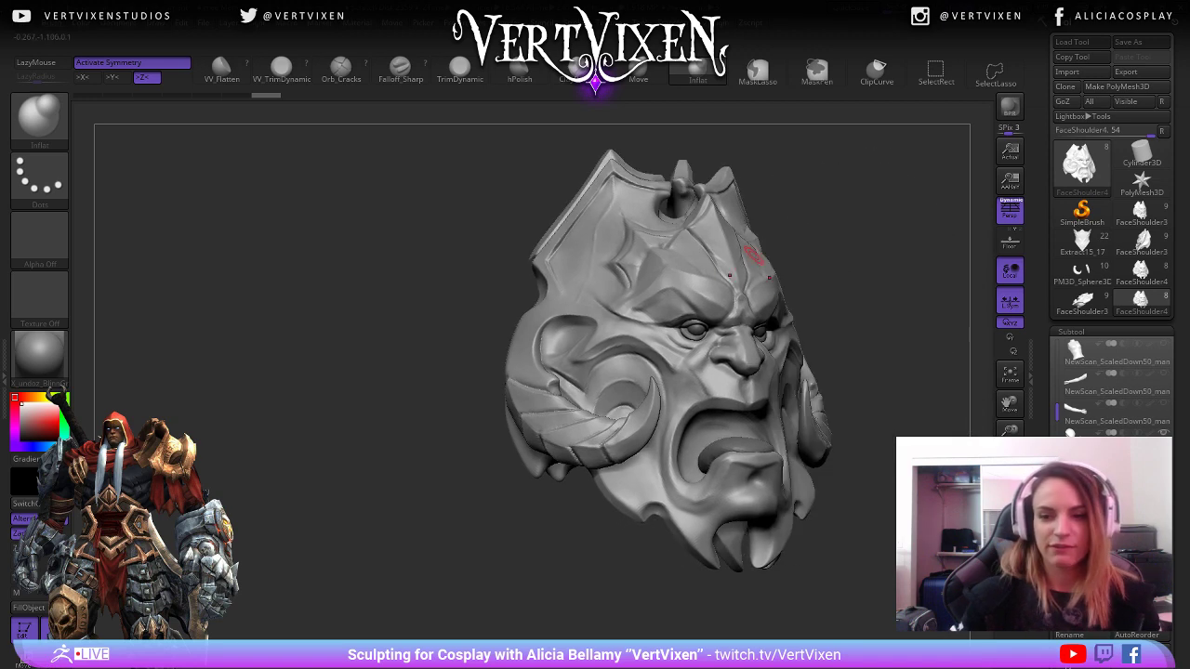
pyautogui.hotkey('ctrl', 'z')
pyautogui.hotkey('ctrl', 'z')
pyautogui.hotkey('ctrl', 'z')
pyautogui.hotkey('ctrl', 'z')
pyautogui.hotkey('ctrl', 'z')
pyautogui.hotkey('ctrl', 'z')
pyautogui.hotkey('ctrl', 'z')
pyautogui.hotkey('ctrl', 'z')
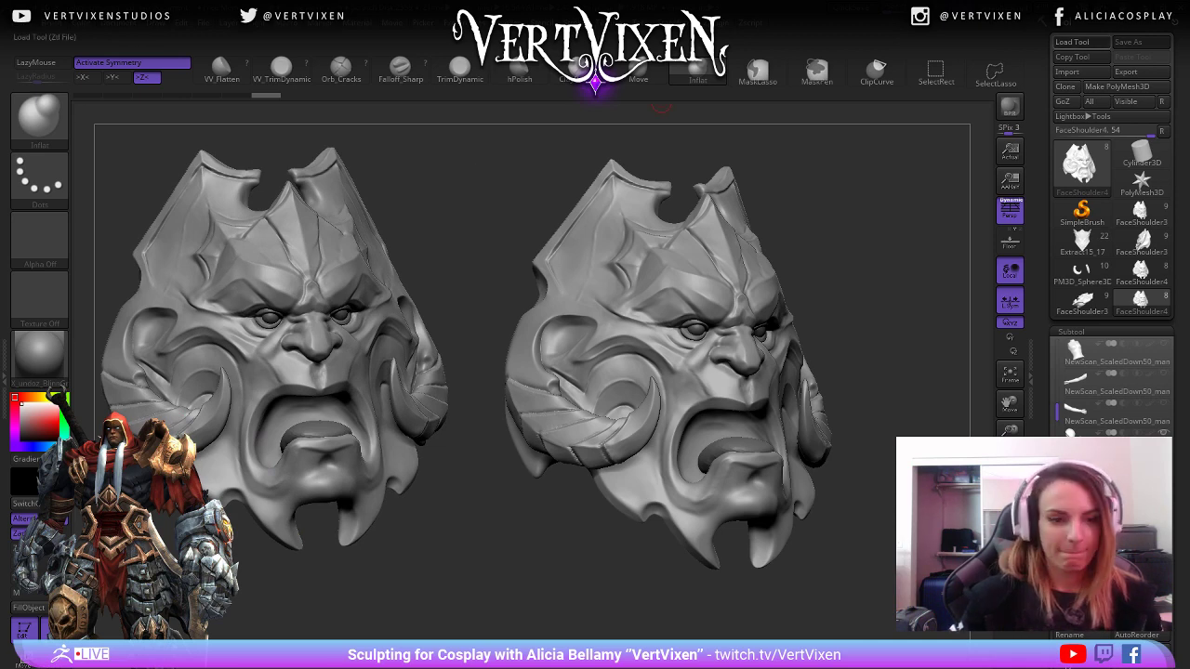
# Load the FaceShoulder1 tool beside the snapshot and show only its early face sculpt.
pyautogui.moveTo(464, 201); pyautogui.dragTo(461, 234)
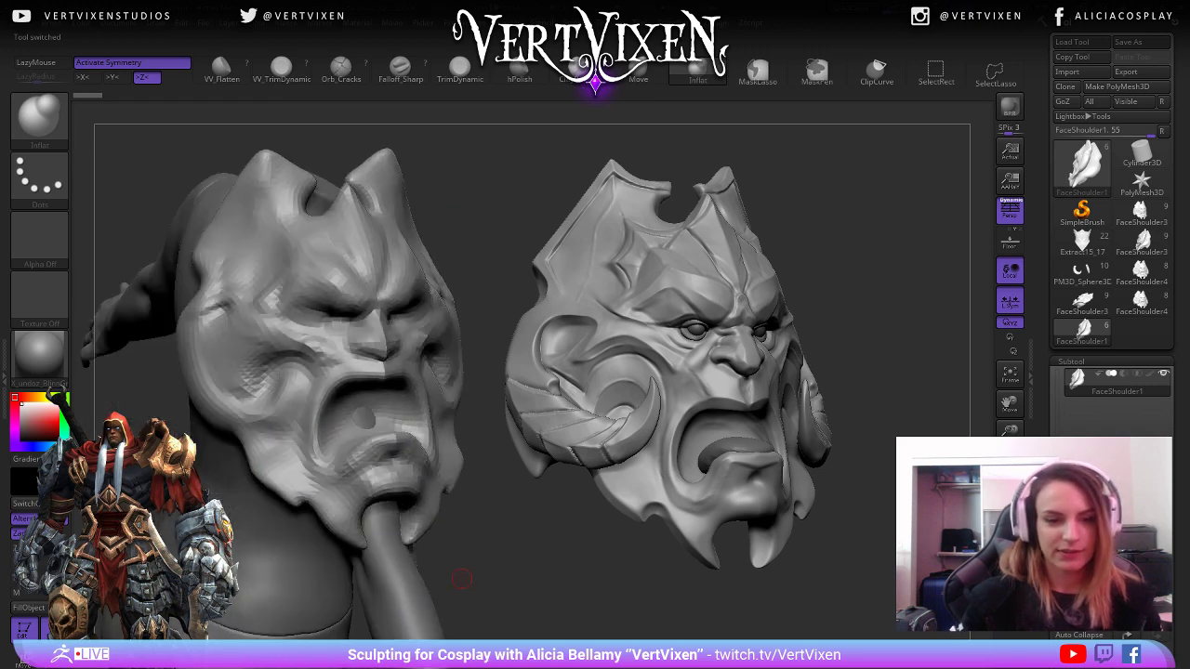
pyautogui.moveTo(463, 584); pyautogui.dragTo(447, 569)
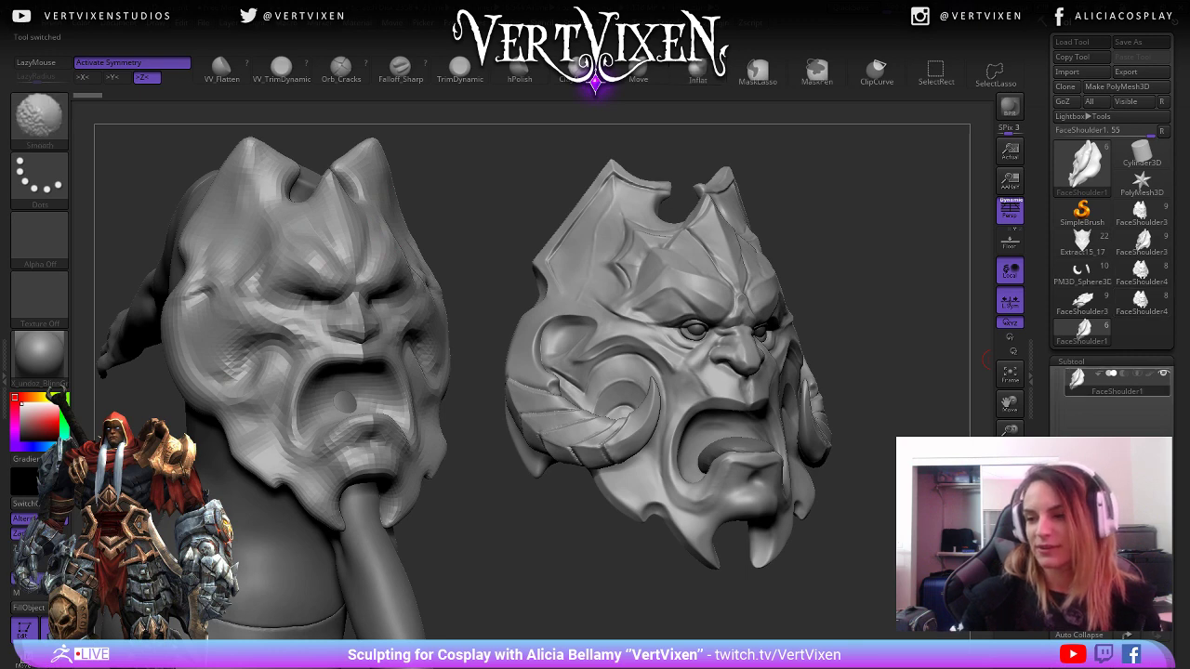
pyautogui.click(1163, 373)
pyautogui.moveTo(478, 564)
pyautogui.mouseDown()
pyautogui.moveTo(455, 588)
pyautogui.moveTo(492, 578)
pyautogui.mouseUp()
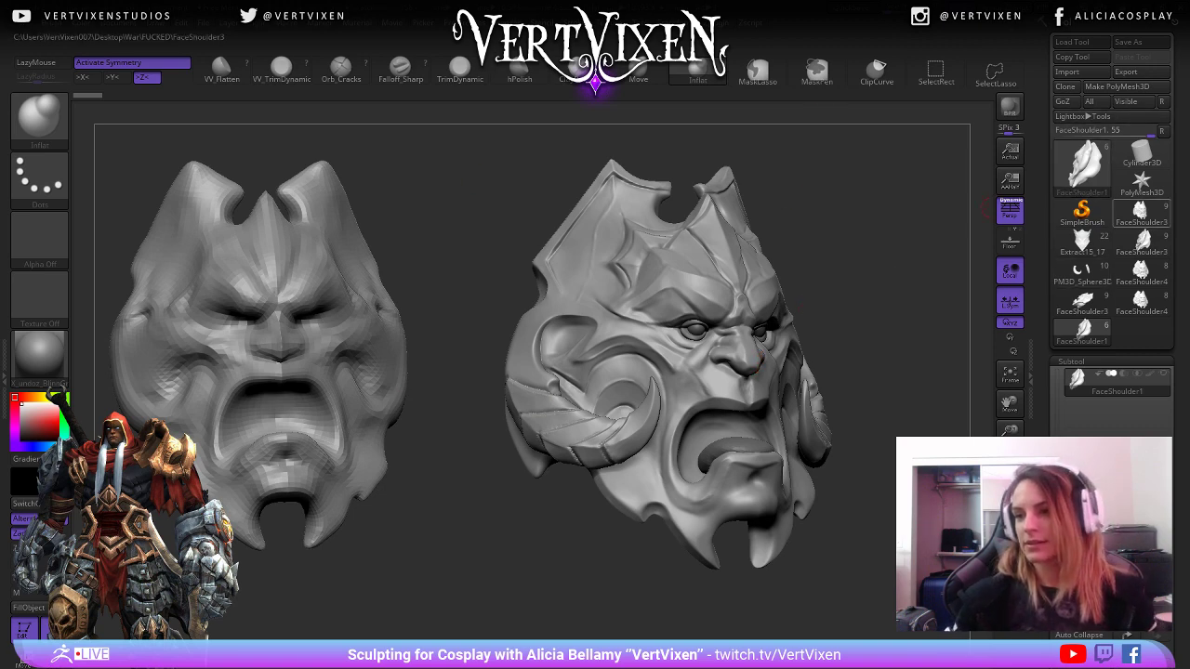
# Switch between the FaceShoulder3 and FaceShoulder1 versions to compare each head with the FaceShoulder4 snapshot.
pyautogui.click(1141, 213)
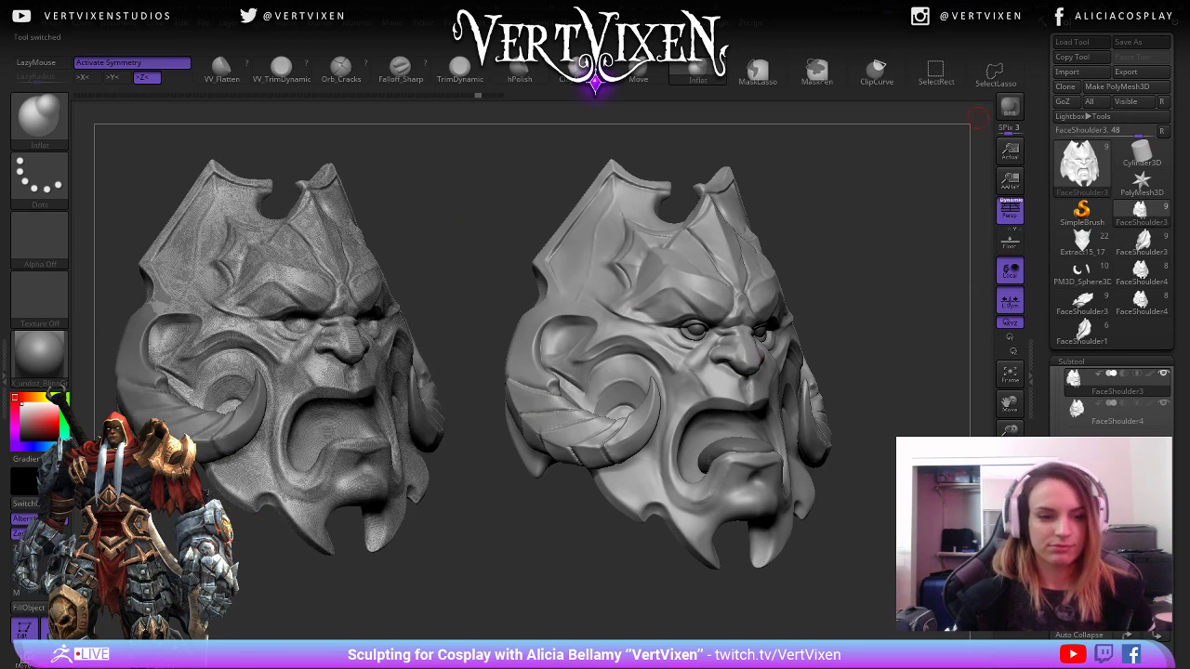
pyautogui.click(1082, 330)
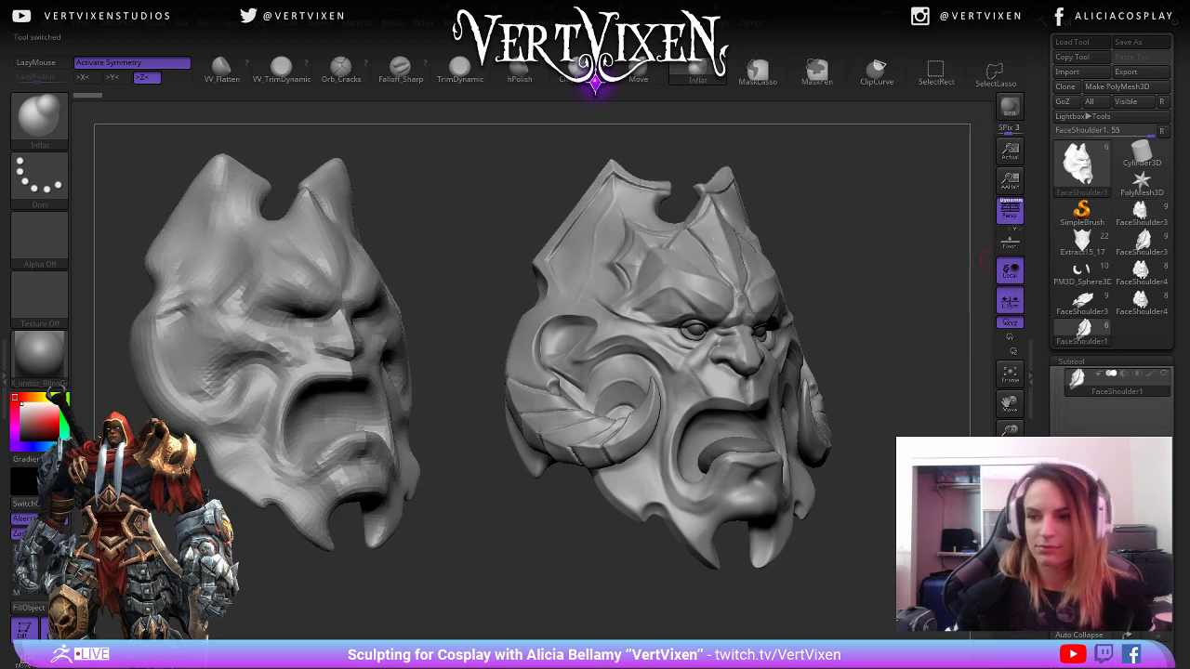
pyautogui.click(1142, 300)
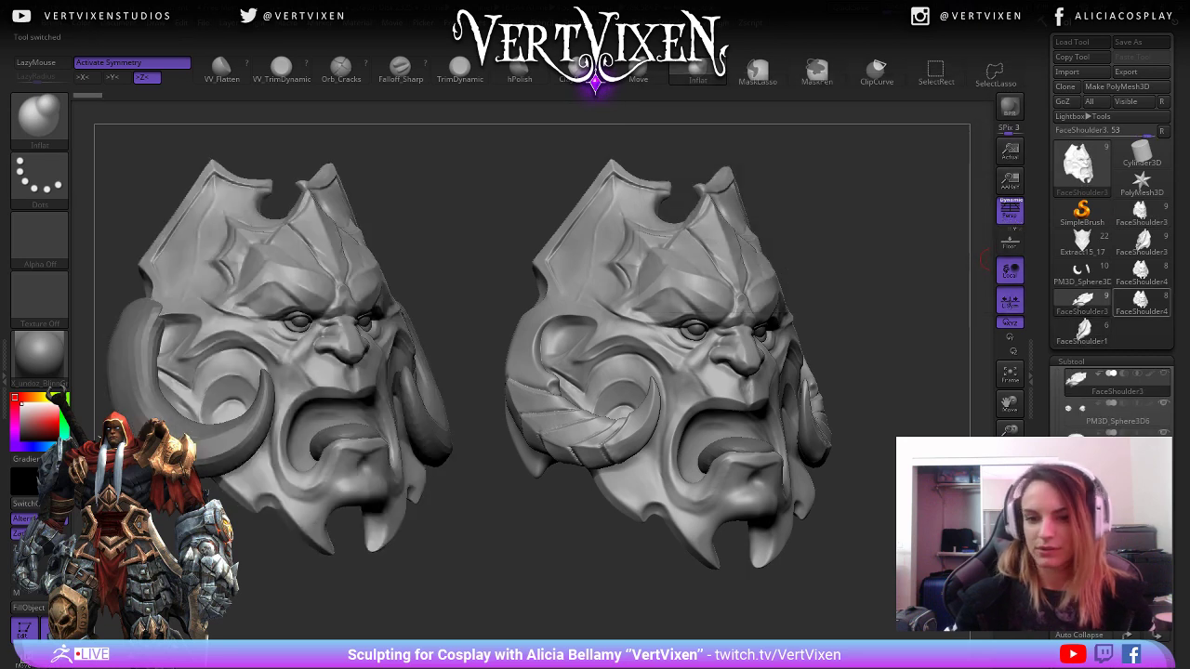